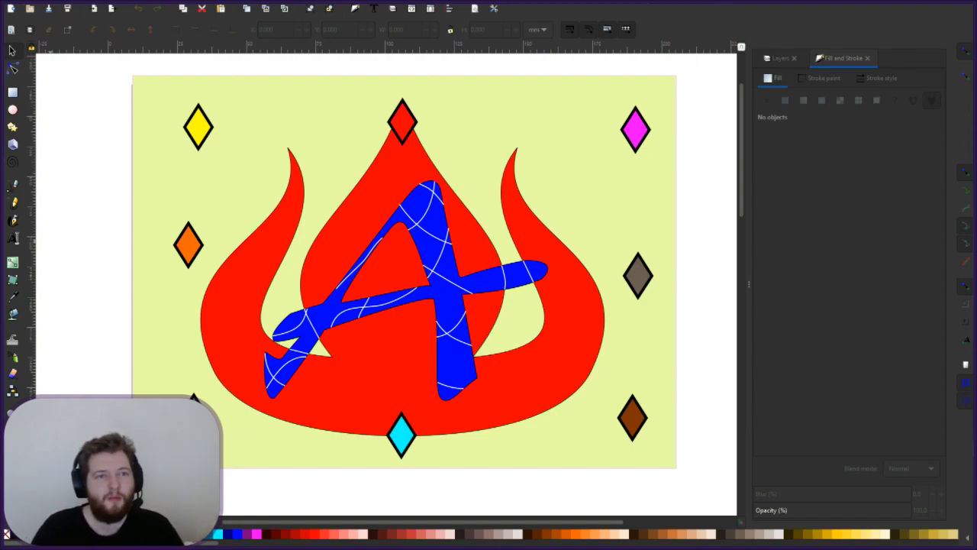
- Bring up the Layers list and select the Background Colour layer row
{"action": "key", "text": "alt+Tab"}
{"action": "key", "text": "alt+Tab"}
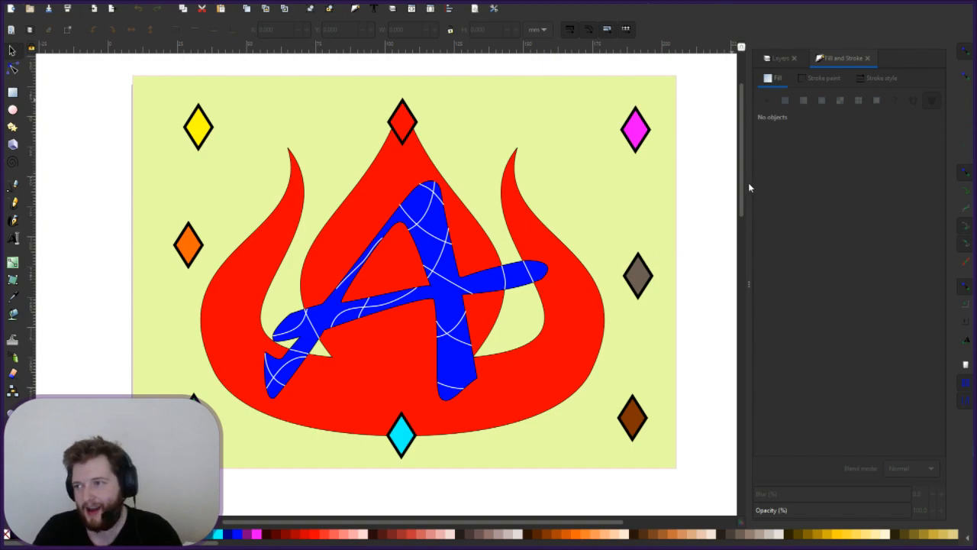
{"action": "left_click", "coordinate": [778, 60]}
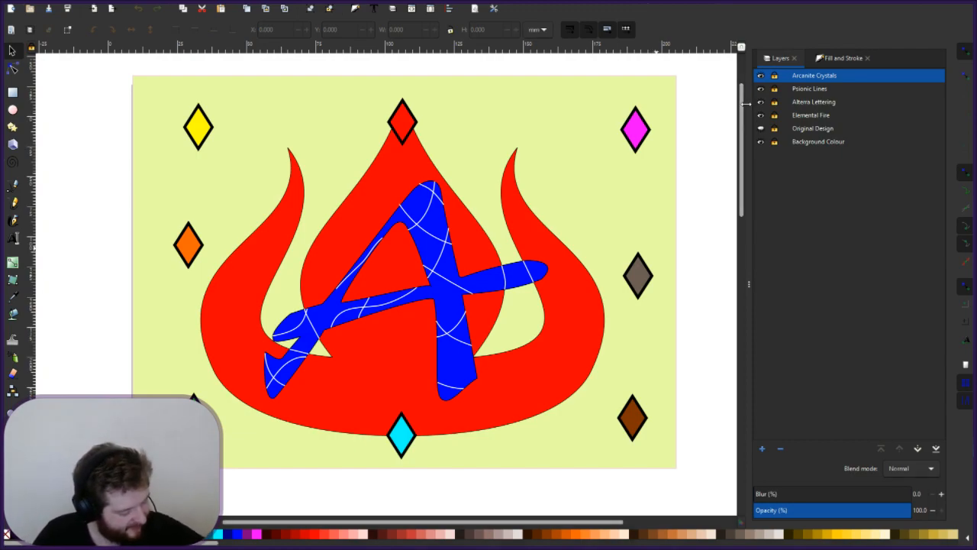
{"action": "left_click", "coordinate": [814, 142]}
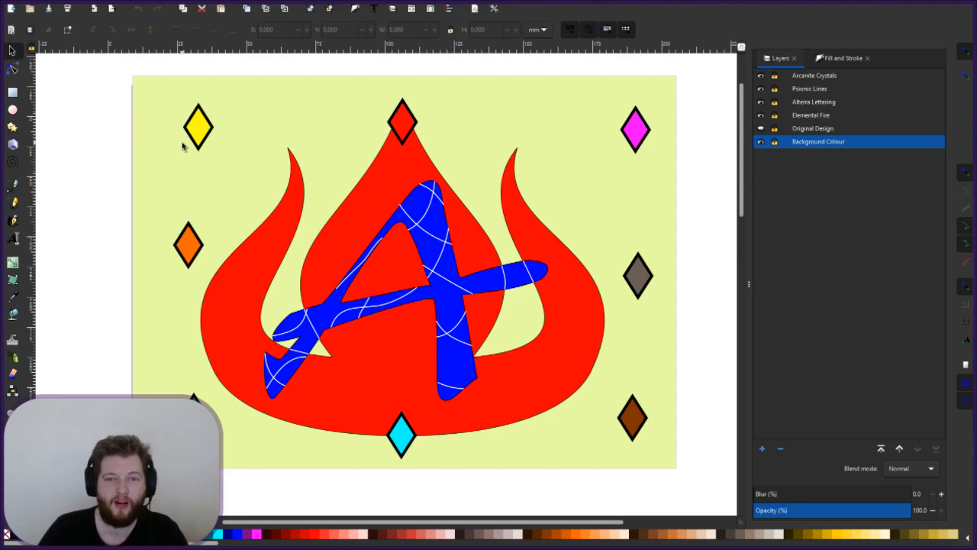
- Unlock Background Colour, select the backdrop rectangle, then briefly hide and reshow the other layers
{"action": "left_click", "coordinate": [776, 144]}
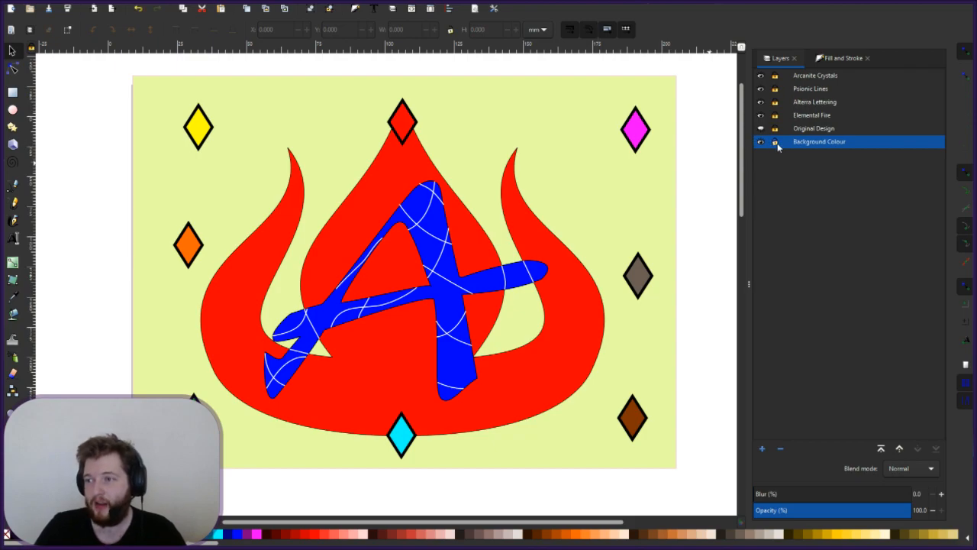
{"action": "left_click", "coordinate": [180, 180]}
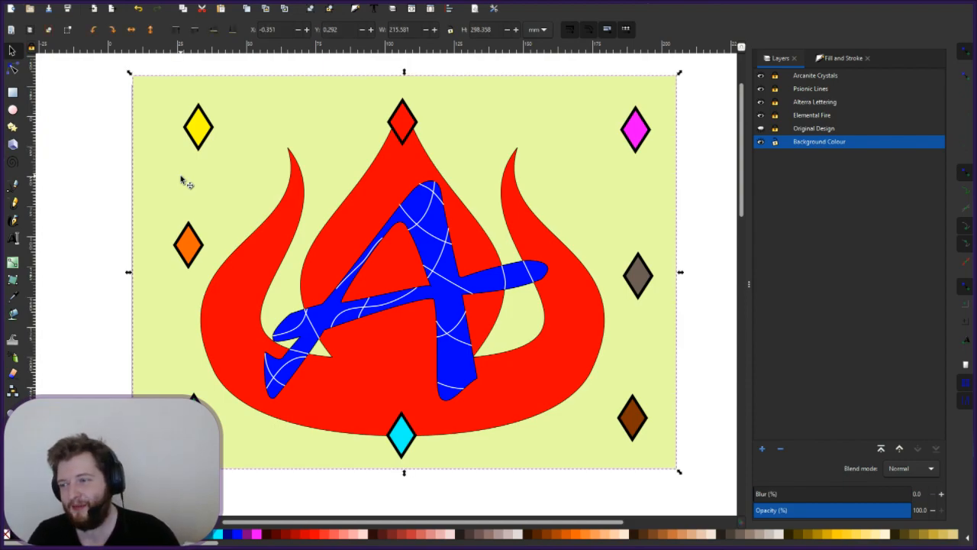
{"action": "left_click", "coordinate": [760, 115]}
{"action": "left_click", "coordinate": [761, 116]}
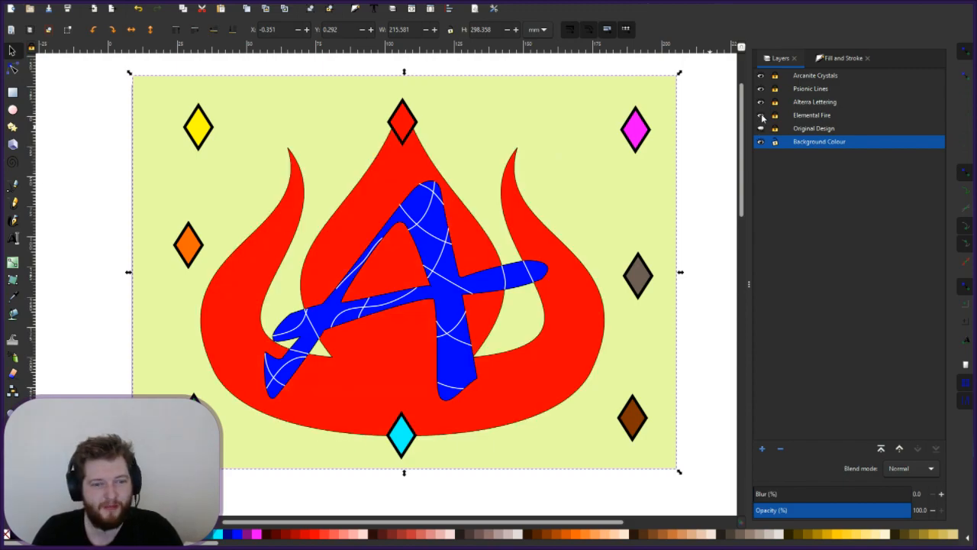
{"action": "left_click", "coordinate": [761, 89]}
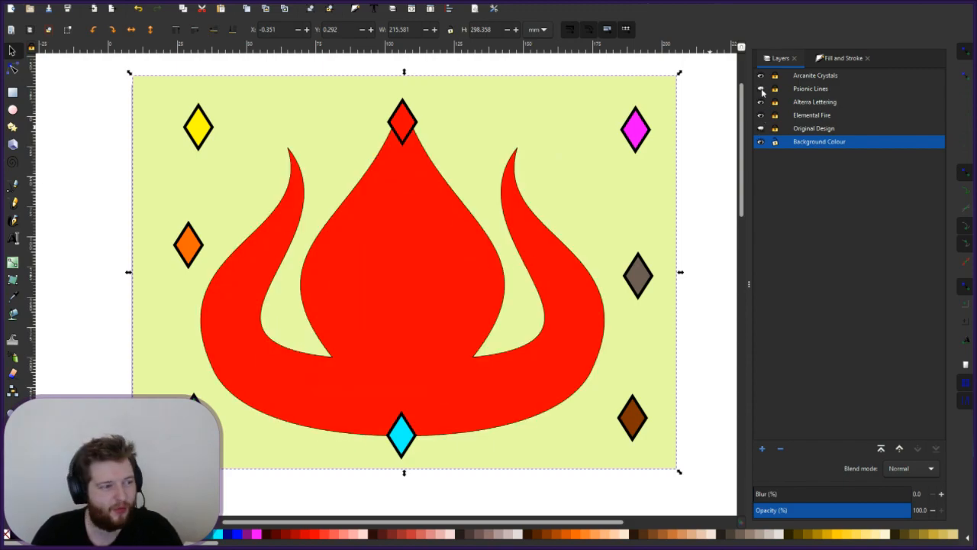
{"action": "left_click", "coordinate": [761, 90]}
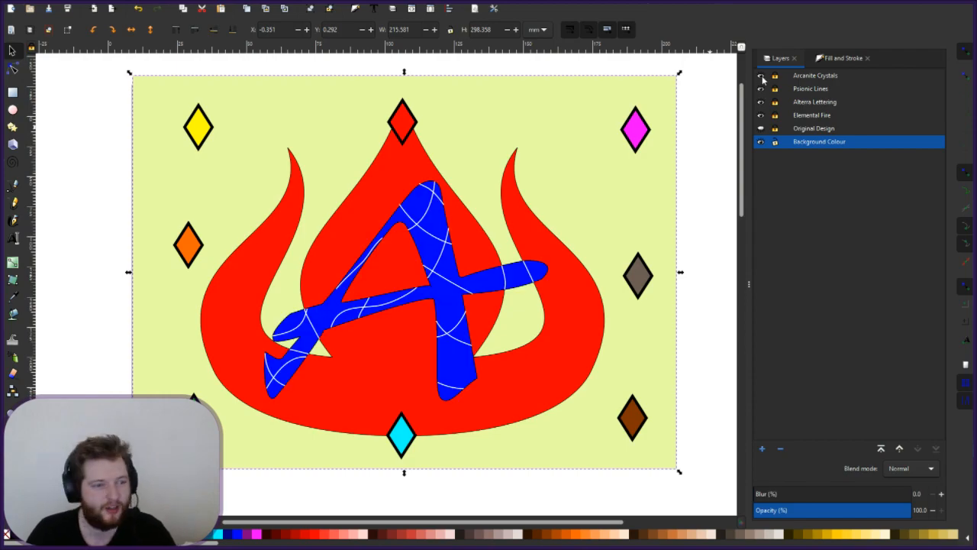
{"action": "left_click", "coordinate": [761, 76]}
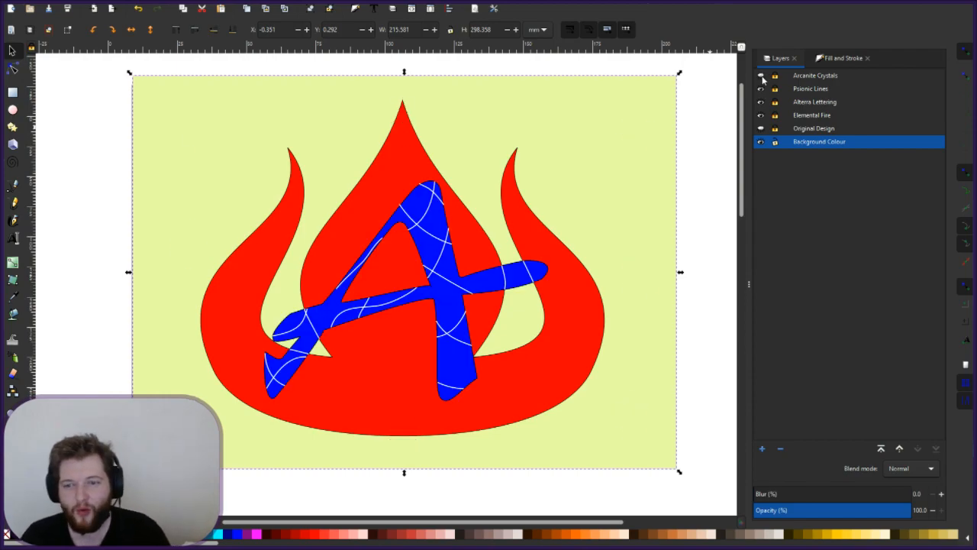
{"action": "left_click", "coordinate": [761, 76]}
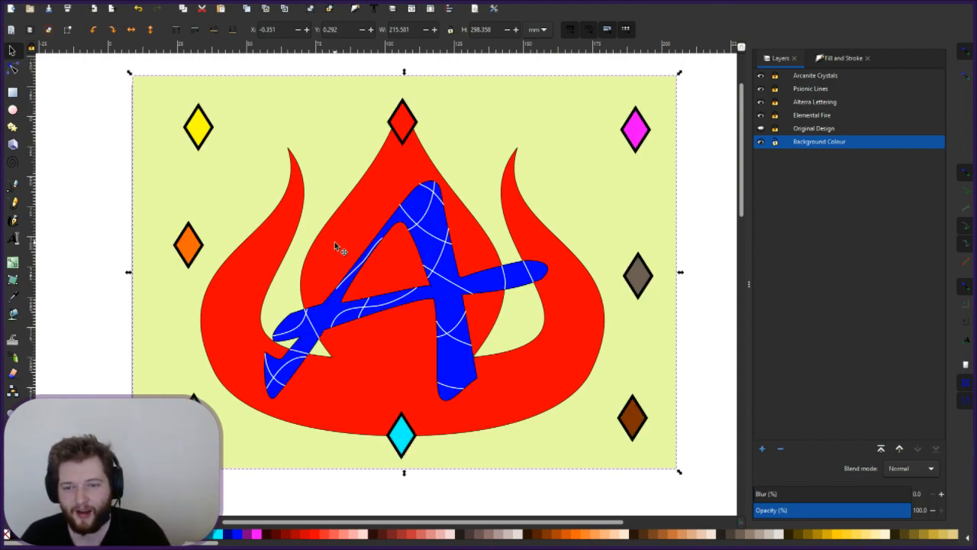
- Toggle the rectangle's handles to rotate and back to scale, then deselect it
{"action": "left_click", "coordinate": [138, 89]}
{"action": "left_click", "coordinate": [149, 93]}
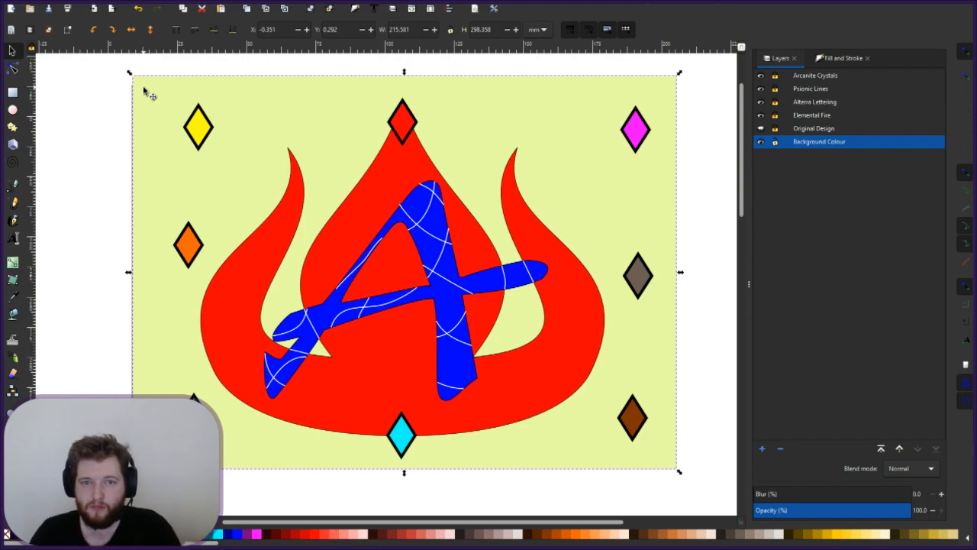
{"action": "key", "text": "Escape"}
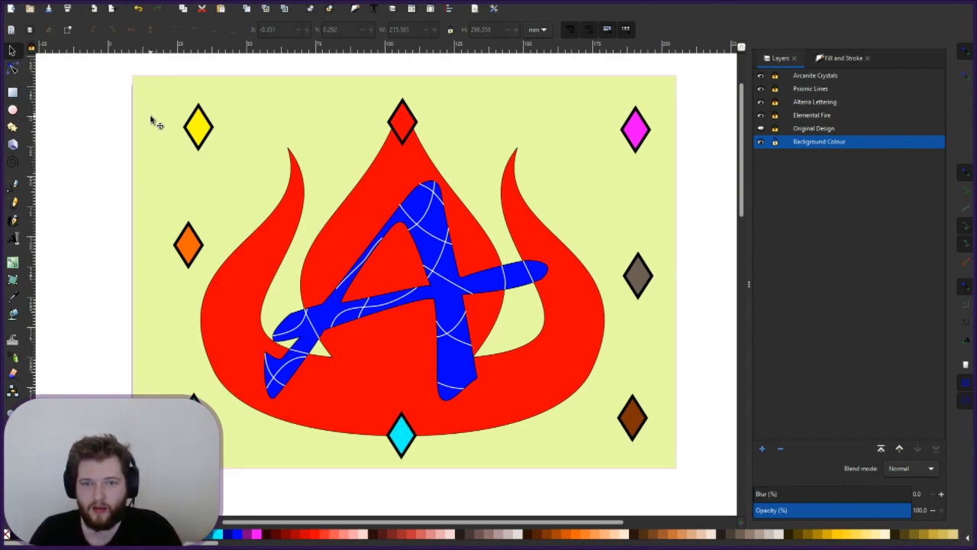
- Trial-tilt the backdrop rectangle, undo the rotation to keep it level, and switch to the Node tool
{"action": "left_click", "coordinate": [152, 116]}
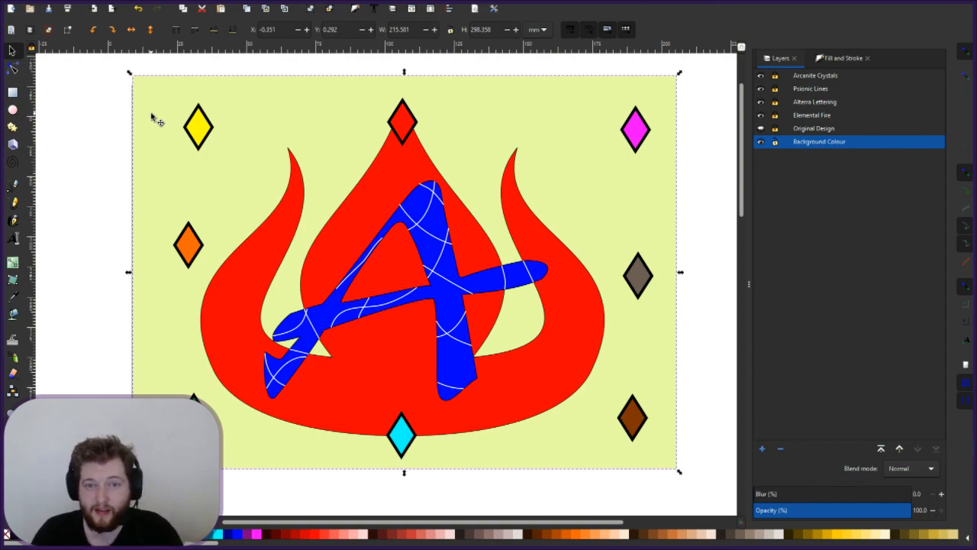
{"action": "left_click", "coordinate": [153, 116]}
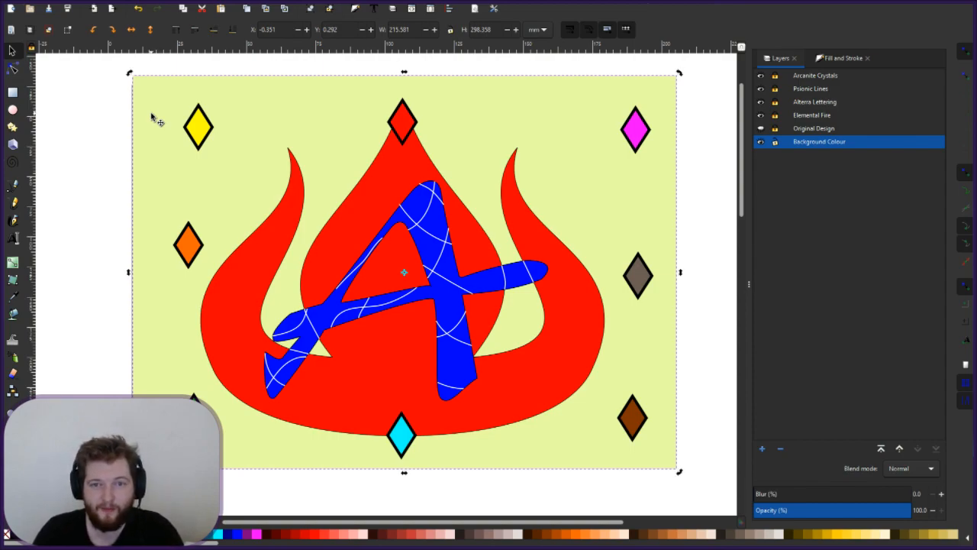
{"action": "mouse_move", "coordinate": [137, 74]}
{"action": "left_mouse_down"}
{"action": "mouse_move", "coordinate": [169, 75]}
{"action": "mouse_move", "coordinate": [140, 87]}
{"action": "left_mouse_up"}
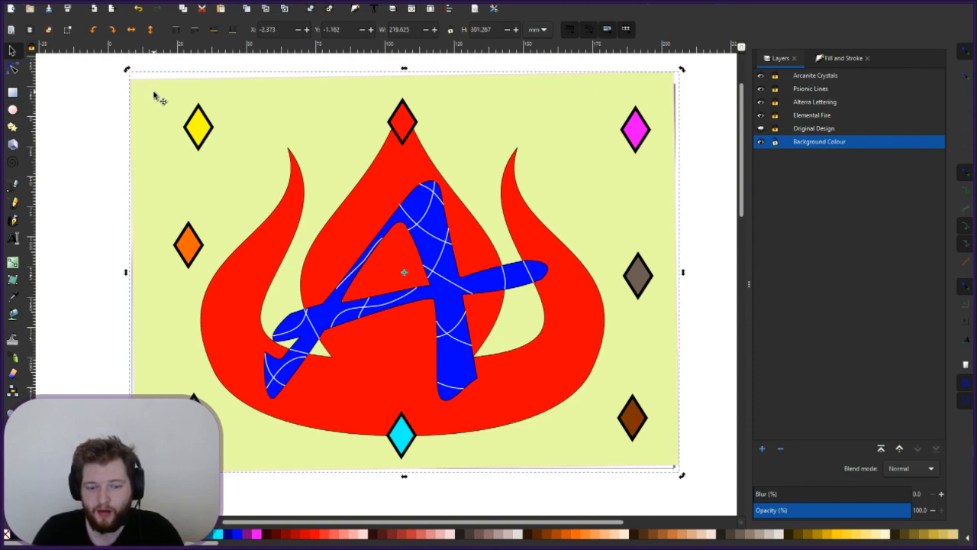
{"action": "key", "text": "ctrl+z"}
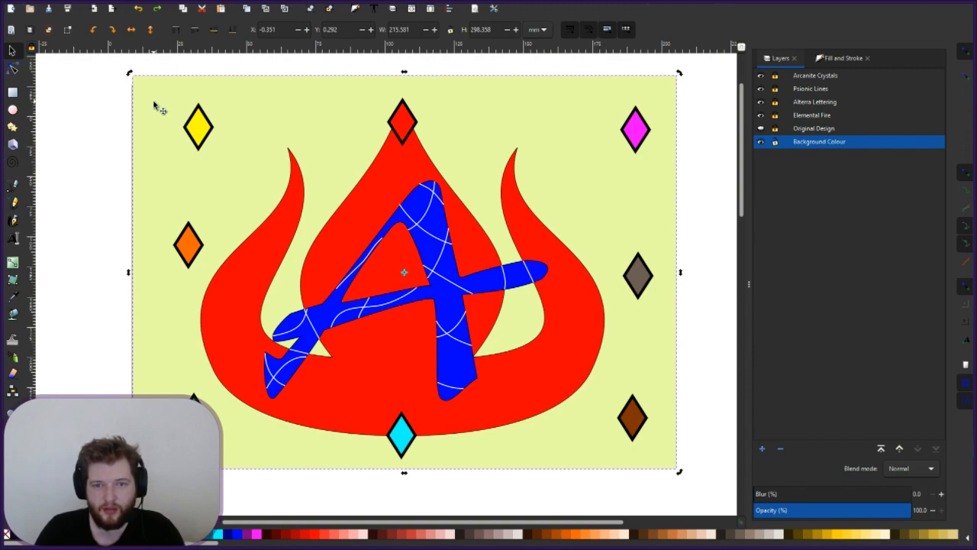
{"action": "key", "text": "Escape"}
{"action": "left_click", "coordinate": [13, 68]}
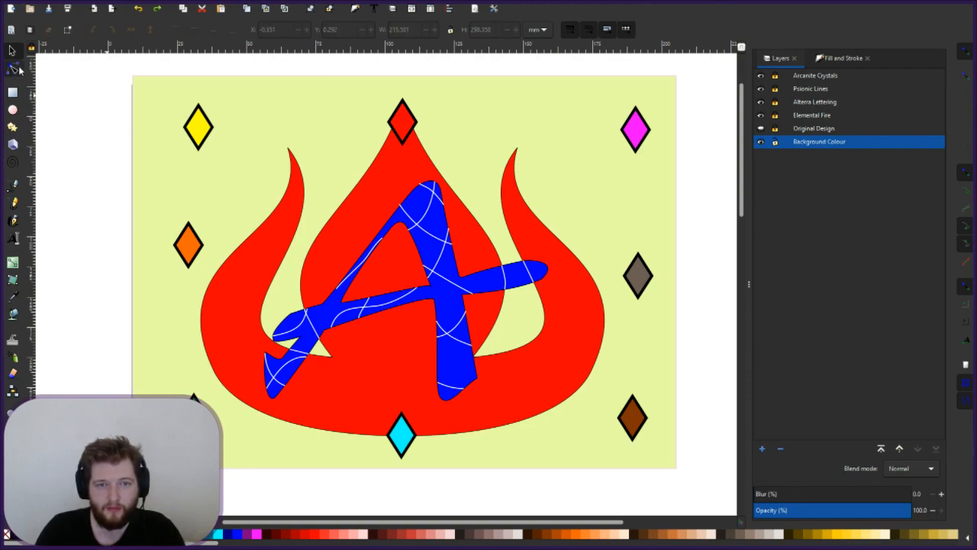
{"action": "left_click", "coordinate": [168, 104]}
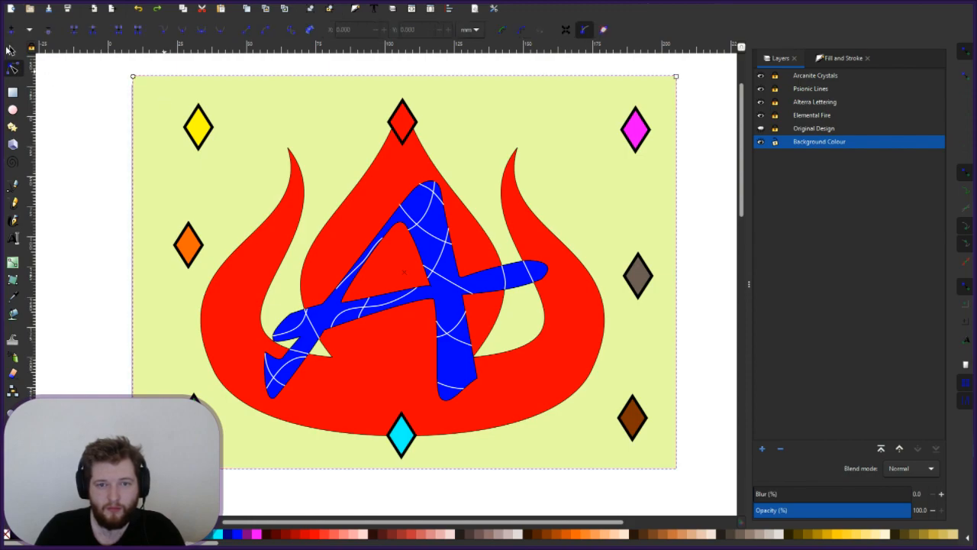
{"action": "key", "text": "Escape"}
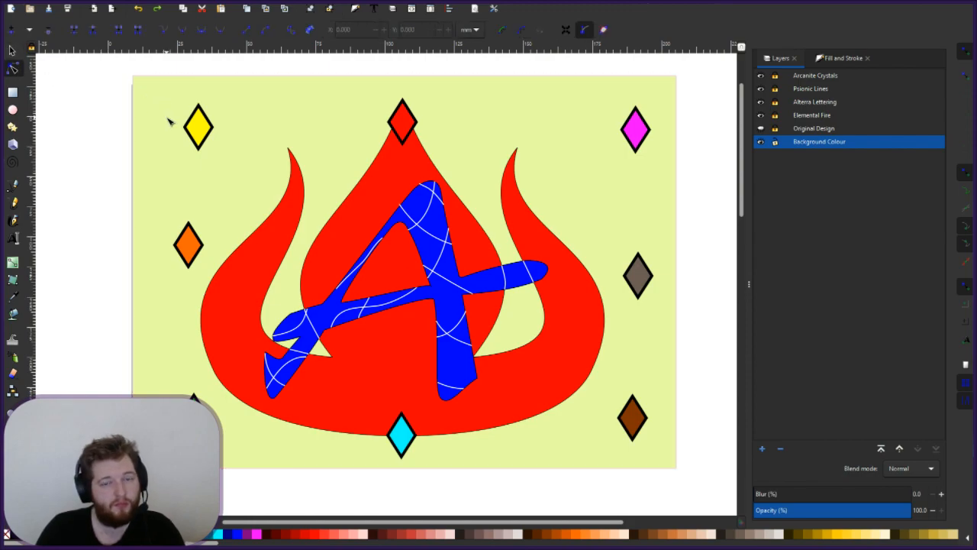
{"action": "left_click", "coordinate": [169, 122]}
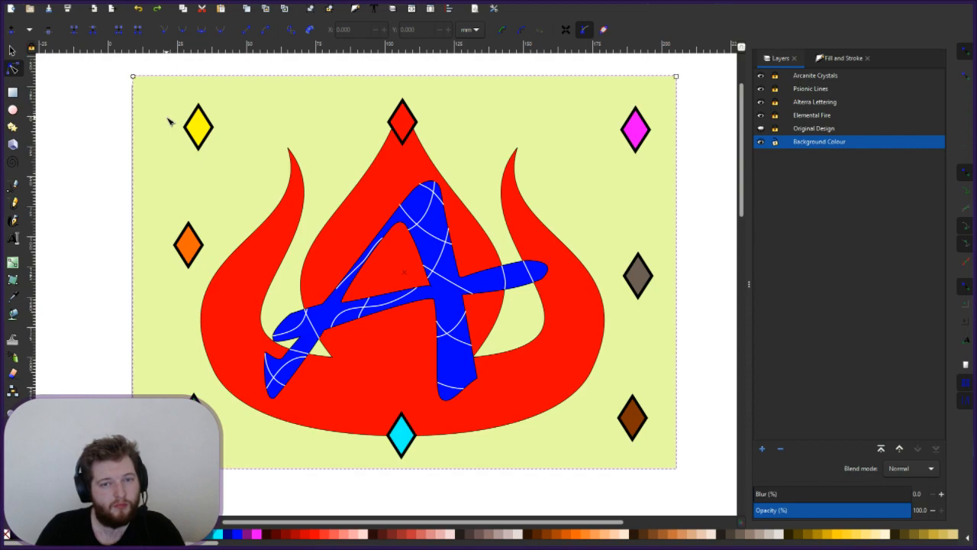
{"action": "left_click", "coordinate": [10, 51]}
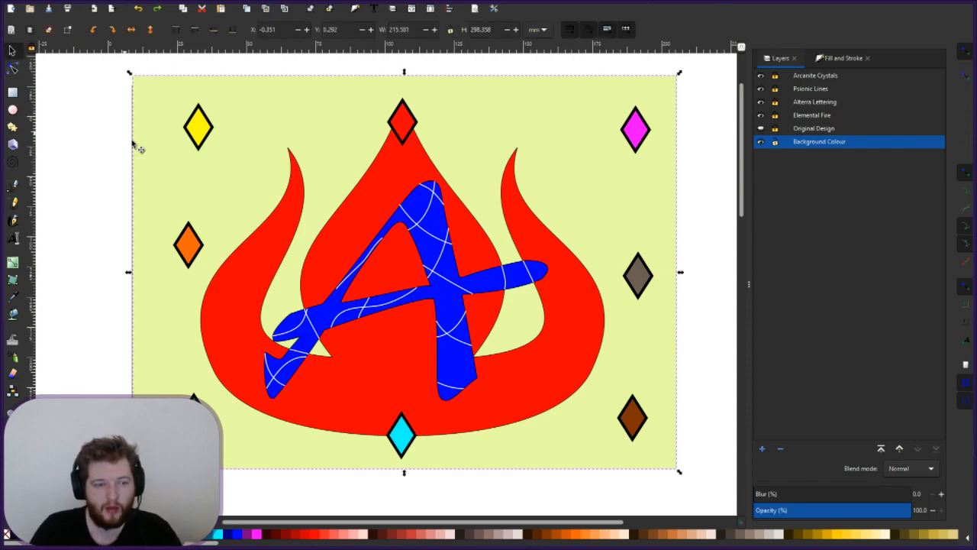
{"action": "left_click", "coordinate": [162, 171]}
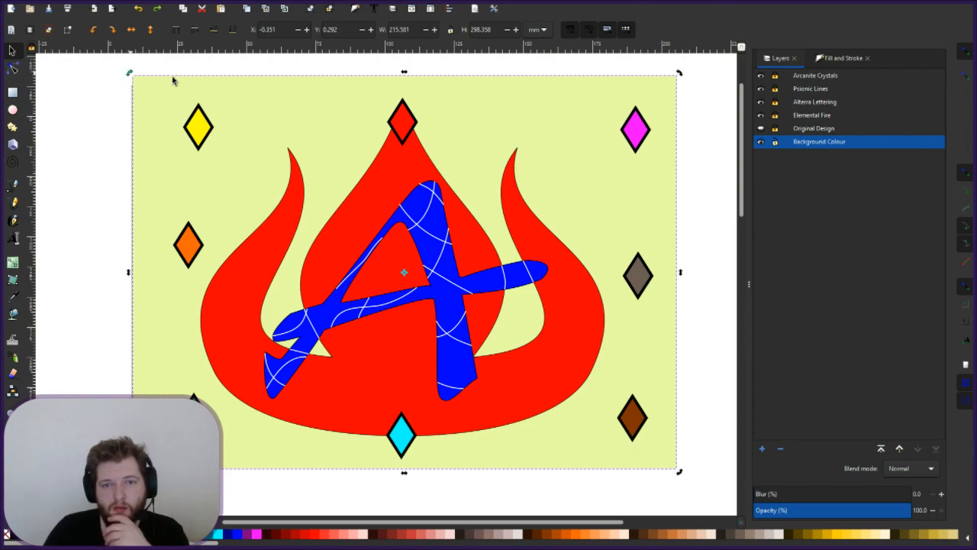
{"action": "left_click_drag", "start_coordinate": [173, 80], "coordinate": [161, 153]}
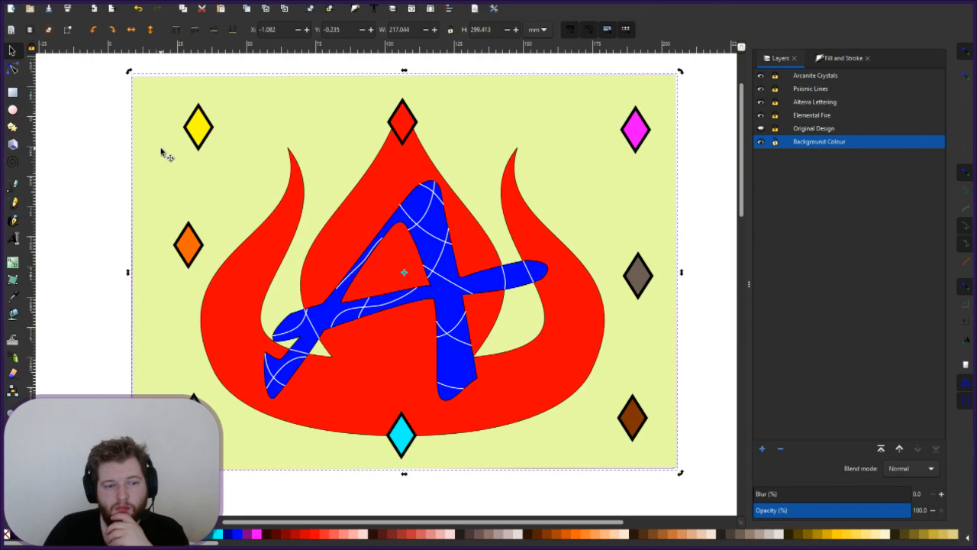
{"action": "left_click", "coordinate": [75, 151]}
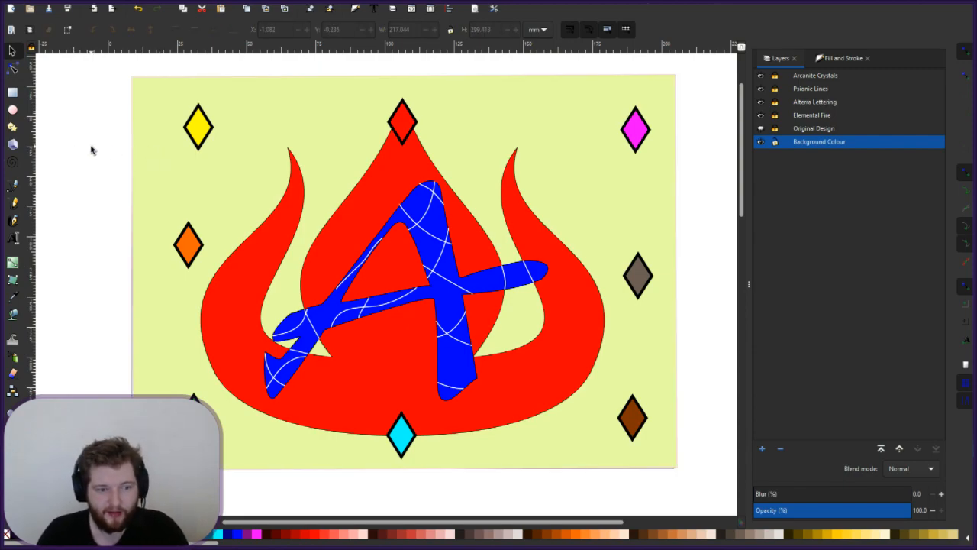
{"action": "key", "text": "ctrl+z"}
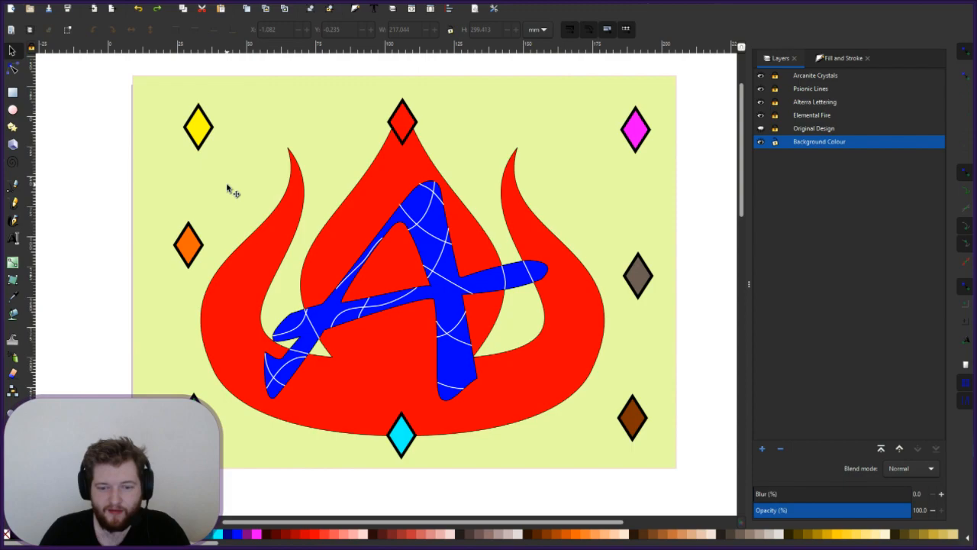
{"action": "left_click", "coordinate": [191, 200]}
- Pan and zoom to bring the whole emblem back into view
{"action": "scroll", "coordinate": [188, 196], "scroll_direction": "up", "scroll_amount": 2}
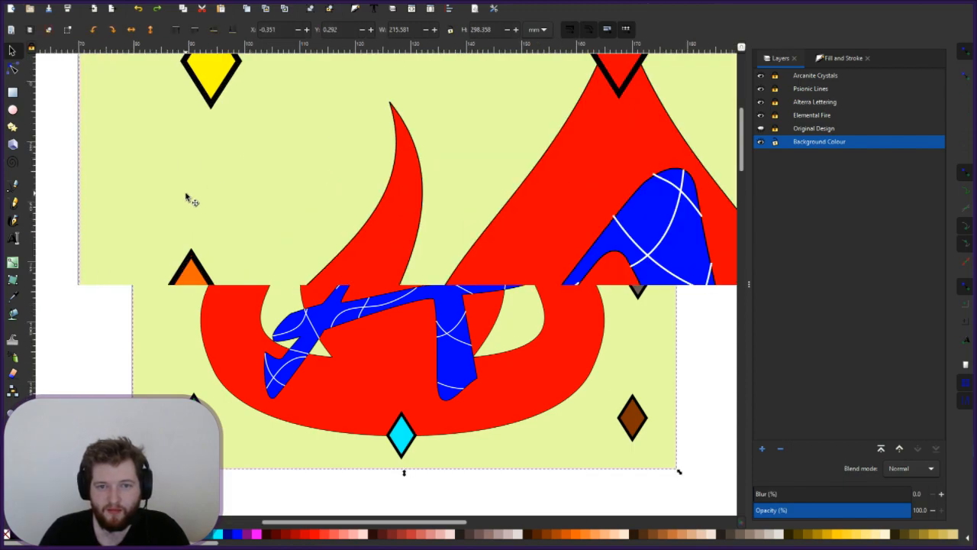
{"action": "scroll", "coordinate": [274, 219], "scroll_direction": "down", "scroll_amount": 2}
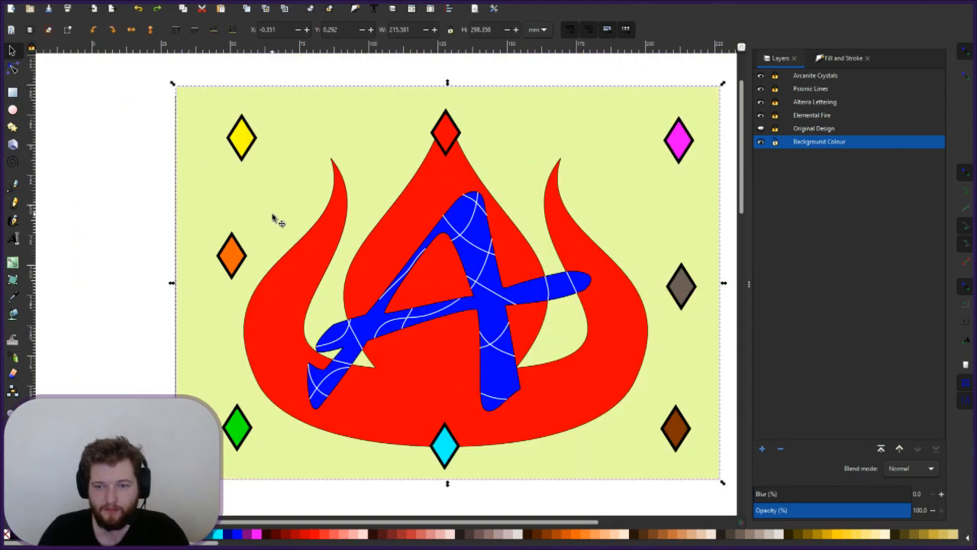
{"action": "mouse_move", "coordinate": [354, 235]}
{"action": "left_mouse_down"}
{"action": "mouse_move", "coordinate": [270, 223]}
{"action": "mouse_move", "coordinate": [290, 235]}
{"action": "left_mouse_up"}
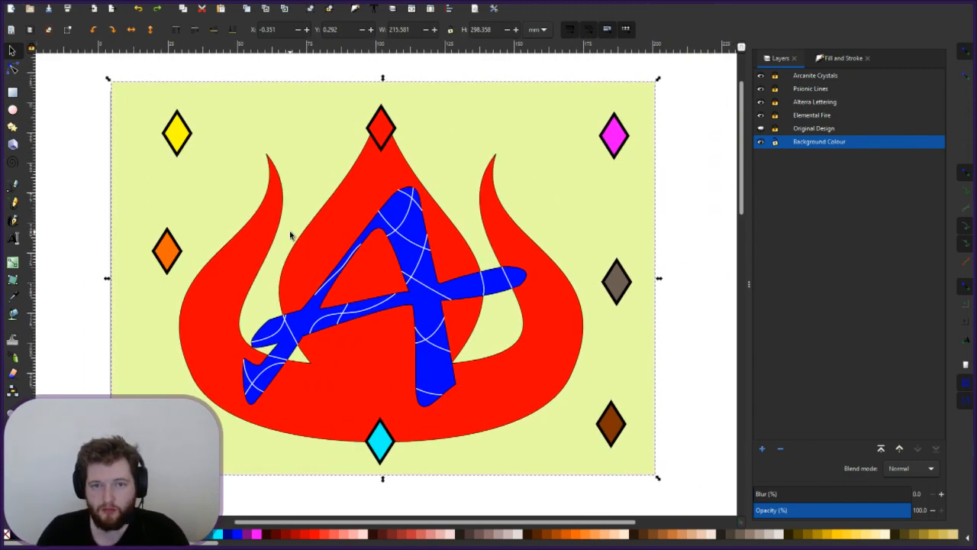
{"action": "scroll", "coordinate": [290, 235], "scroll_direction": "up", "scroll_amount": 1}
{"action": "scroll", "coordinate": [290, 235], "scroll_direction": "down", "scroll_amount": 4}
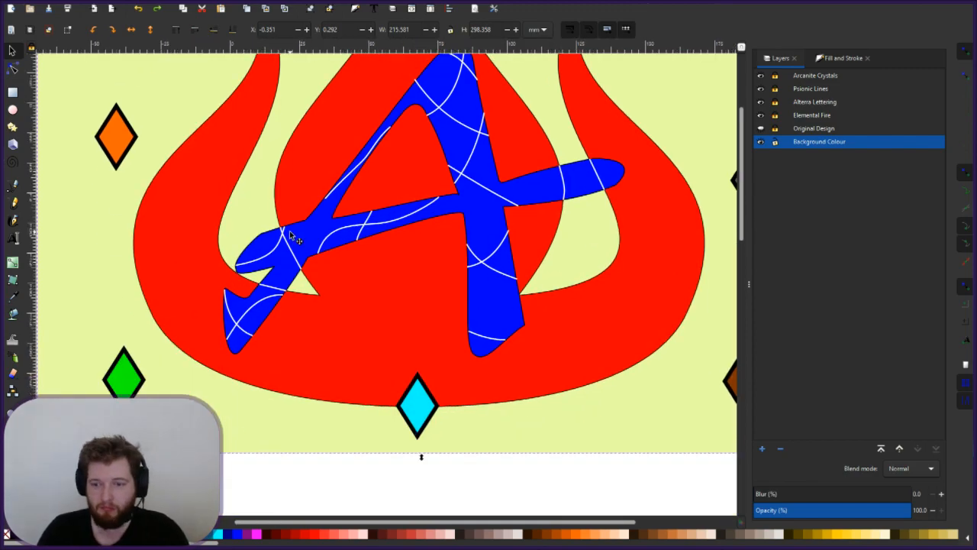
{"action": "scroll", "coordinate": [290, 235], "scroll_direction": "down", "scroll_amount": 2}
{"action": "scroll", "coordinate": [290, 232], "scroll_direction": "up", "scroll_amount": 4}
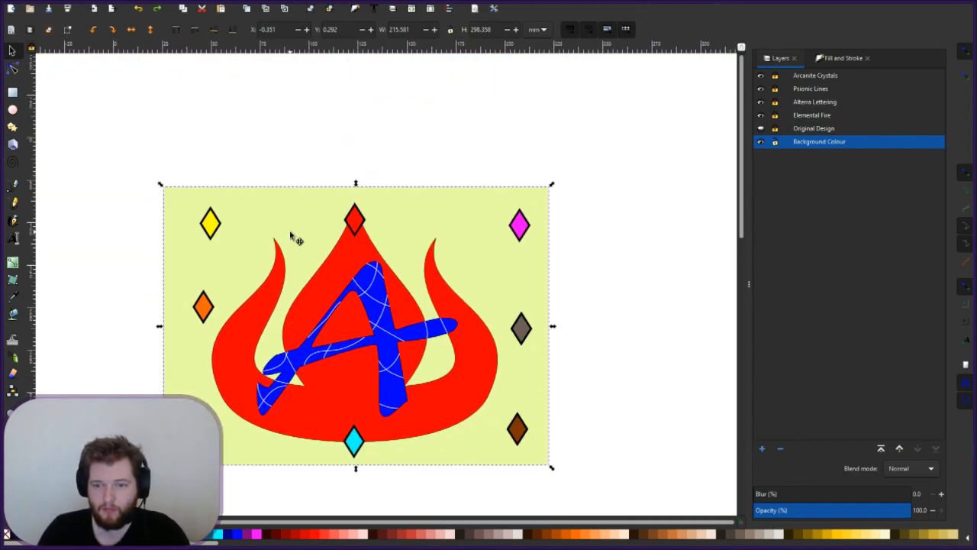
{"action": "scroll", "coordinate": [305, 267], "scroll_direction": "up", "scroll_amount": 1}
{"action": "scroll", "coordinate": [305, 269], "scroll_direction": "down", "scroll_amount": 3}
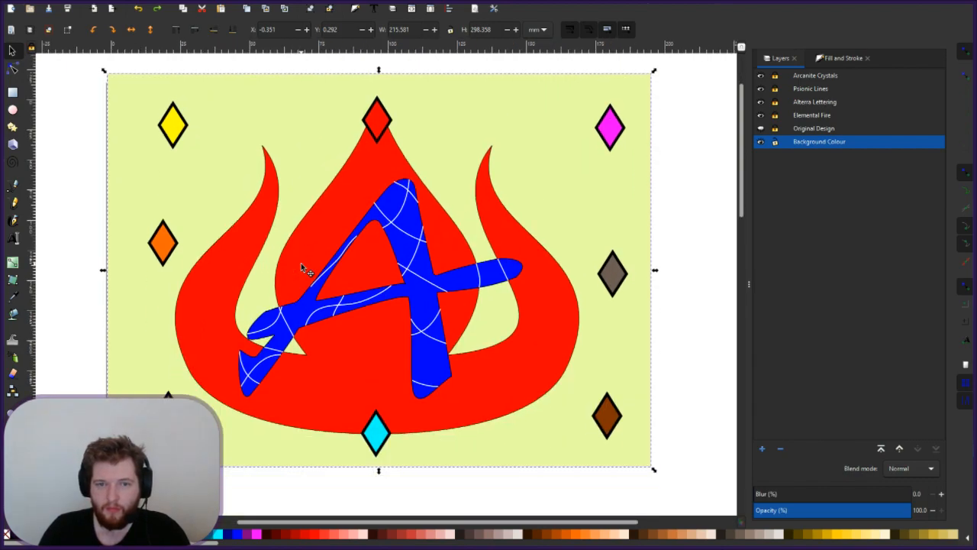
- Deselect and reselect the background rectangle, toggling its handles to rotate mode
{"action": "key", "text": "Escape"}
{"action": "left_click", "coordinate": [160, 188]}
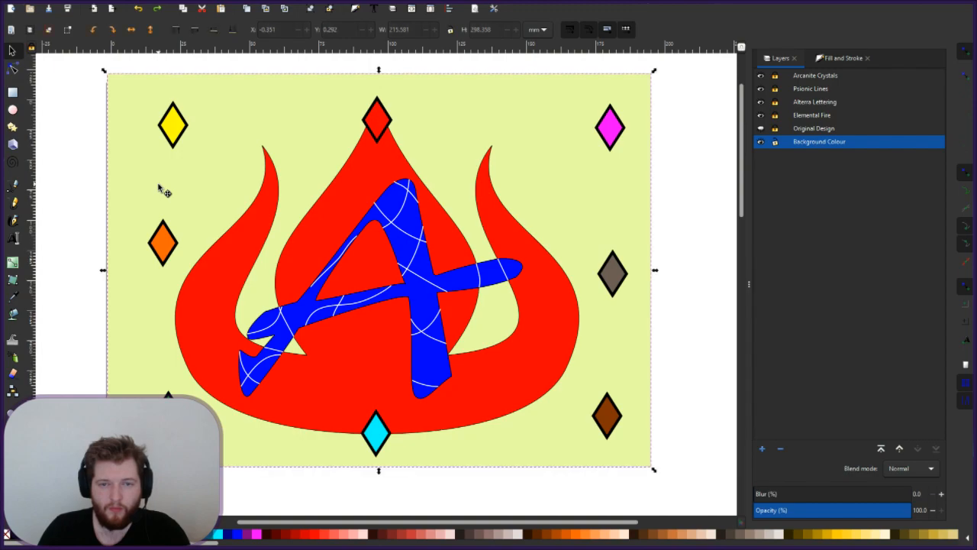
{"action": "left_click", "coordinate": [160, 187]}
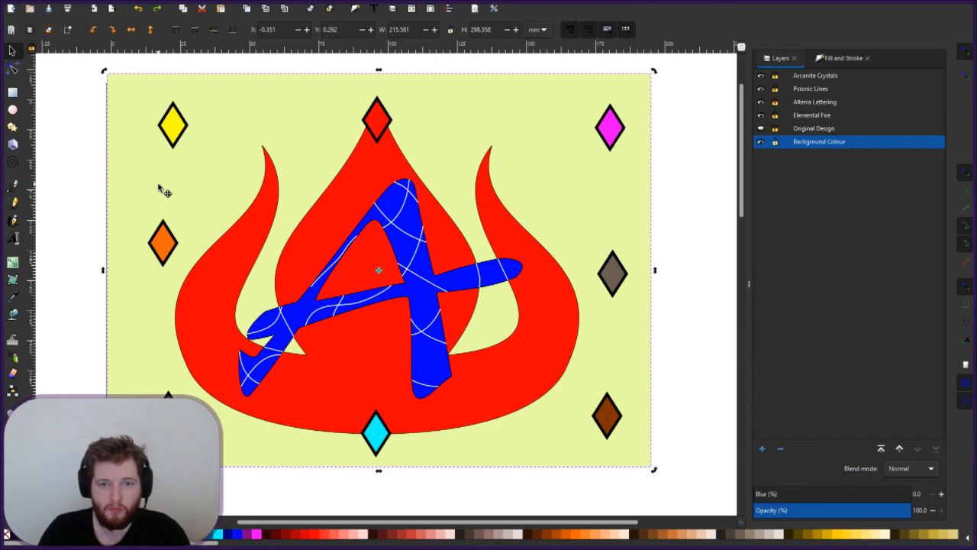
{"action": "scroll", "coordinate": [160, 187], "scroll_direction": "up", "scroll_amount": 2}
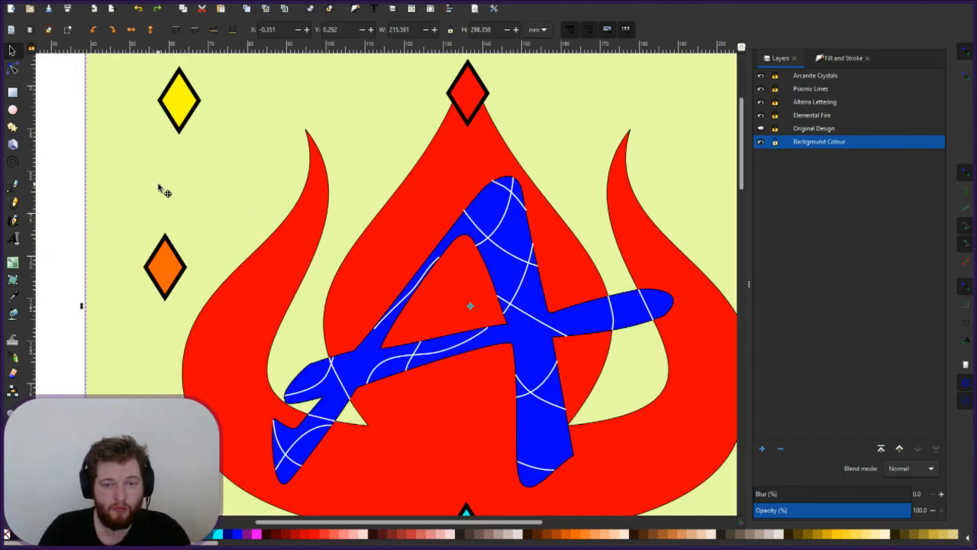
{"action": "scroll", "coordinate": [160, 189], "scroll_direction": "down", "scroll_amount": 2}
{"action": "scroll", "coordinate": [159, 190], "scroll_direction": "up", "scroll_amount": 2}
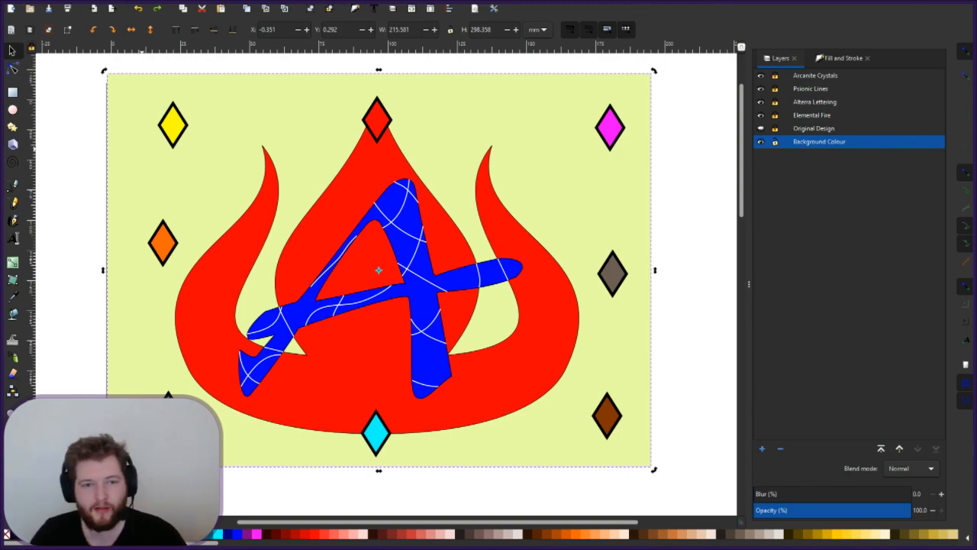
- Reselect the backdrop rectangle with the Selector and switch to the Node tool to show its corner handles
{"action": "left_click", "coordinate": [13, 91]}
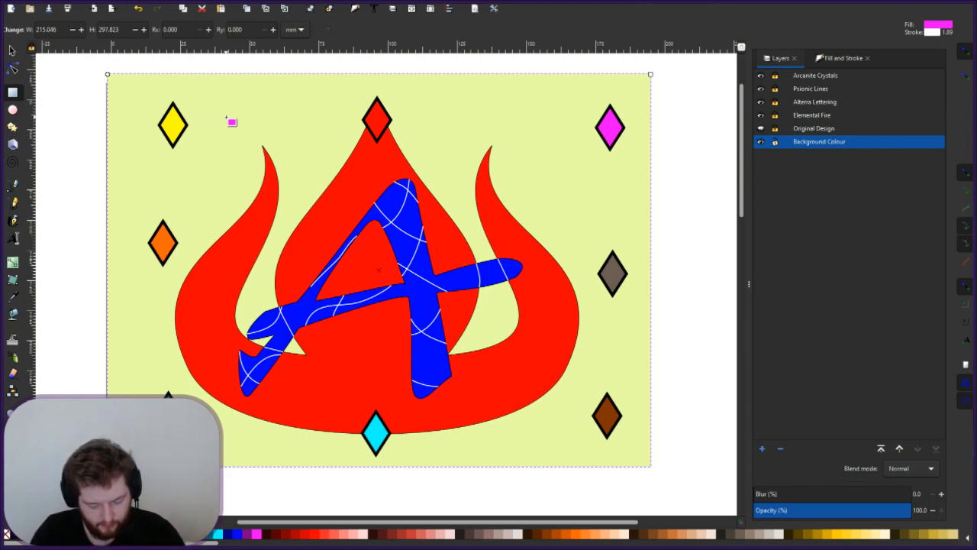
{"action": "left_click", "coordinate": [11, 51]}
{"action": "left_click", "coordinate": [269, 135]}
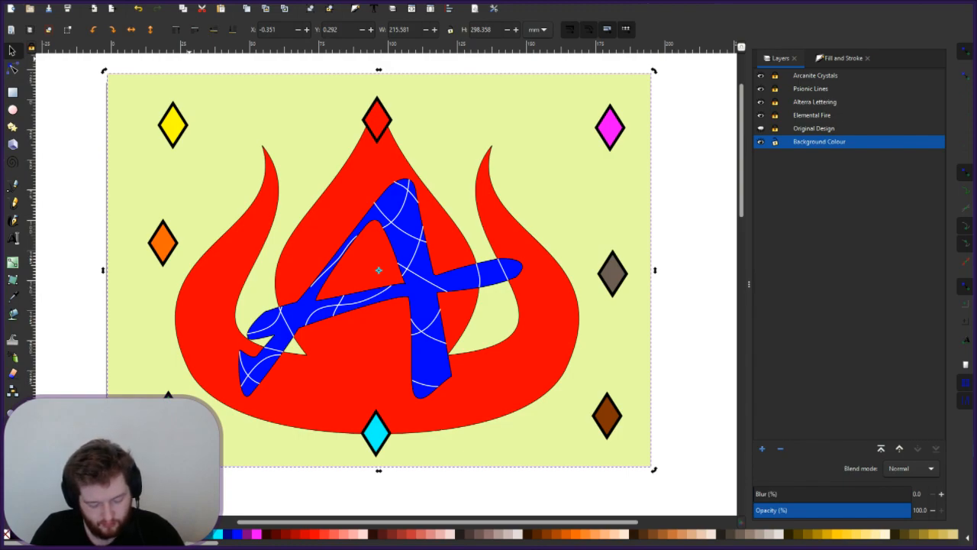
{"action": "left_click", "coordinate": [13, 71]}
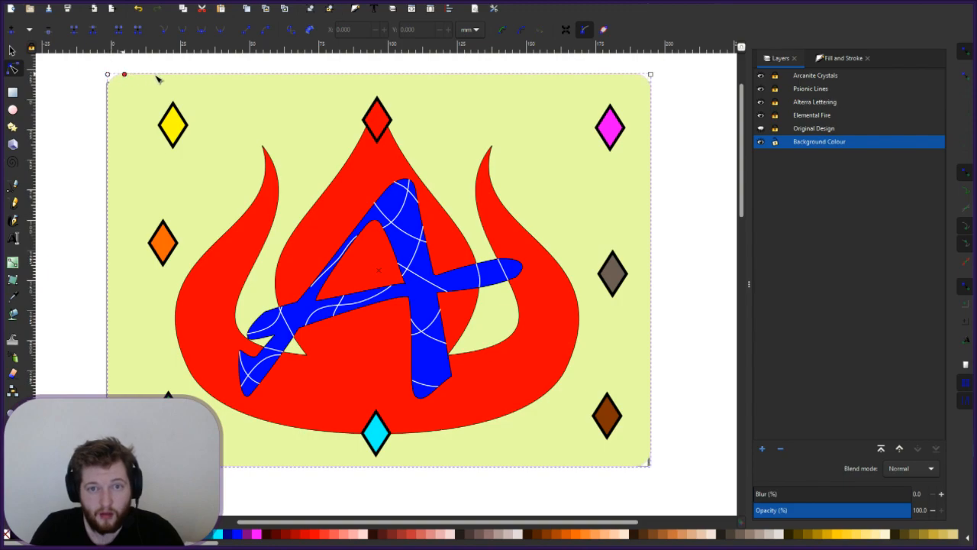
- Drag the backdrop's corner-rounding handles out, undoing one misstep, until it becomes a full ellipse
{"action": "left_click_drag", "start_coordinate": [109, 76], "coordinate": [190, 74]}
{"action": "left_click_drag", "start_coordinate": [304, 79], "coordinate": [303, 74]}
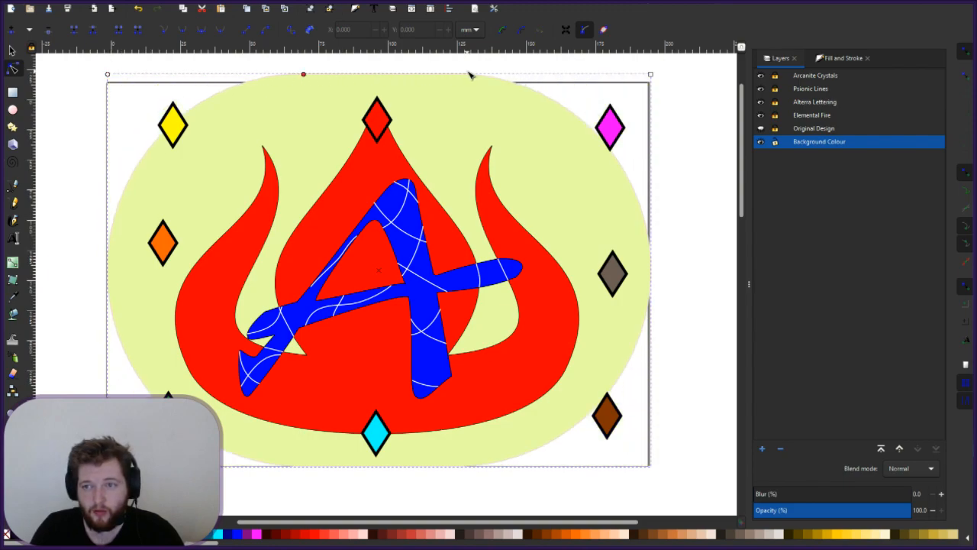
{"action": "mouse_move", "coordinate": [650, 75]}
{"action": "left_mouse_down"}
{"action": "mouse_move", "coordinate": [256, 63]}
{"action": "mouse_move", "coordinate": [650, 87]}
{"action": "left_mouse_up"}
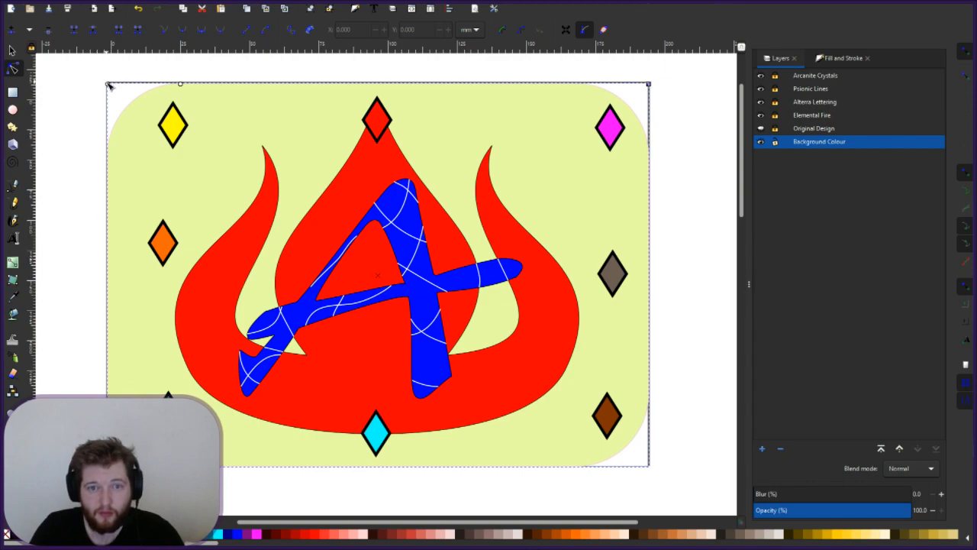
{"action": "left_click_drag", "start_coordinate": [107, 84], "coordinate": [109, 86]}
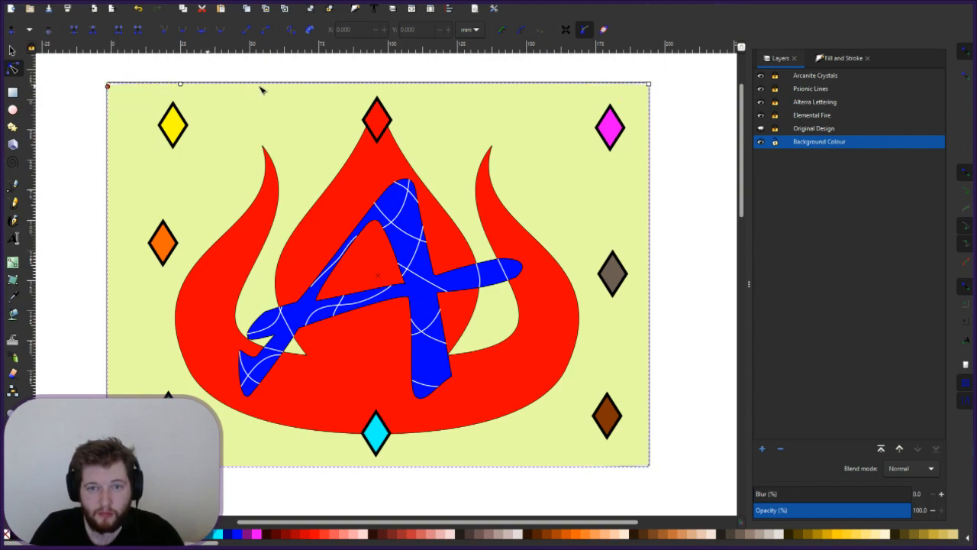
{"action": "key", "text": "ctrl+z"}
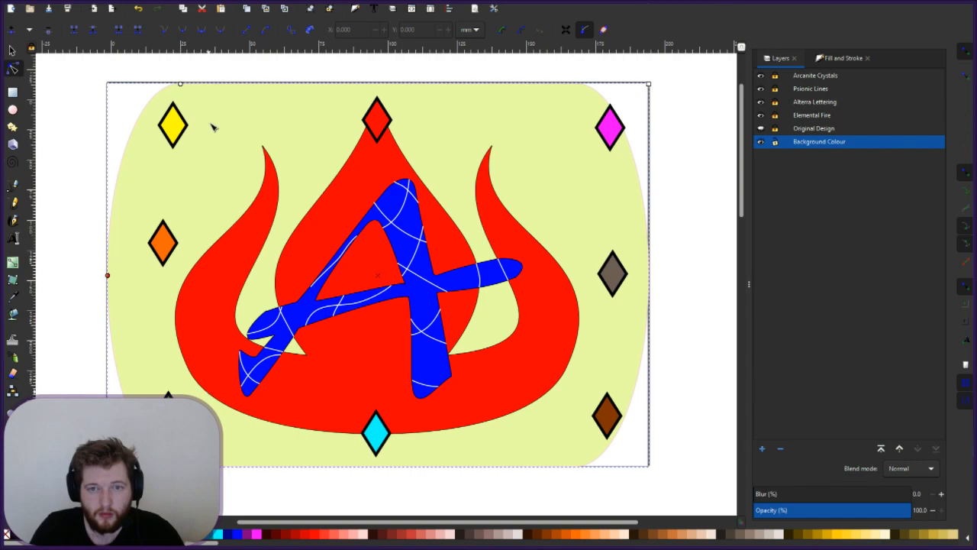
{"action": "left_click_drag", "start_coordinate": [184, 86], "coordinate": [429, 96]}
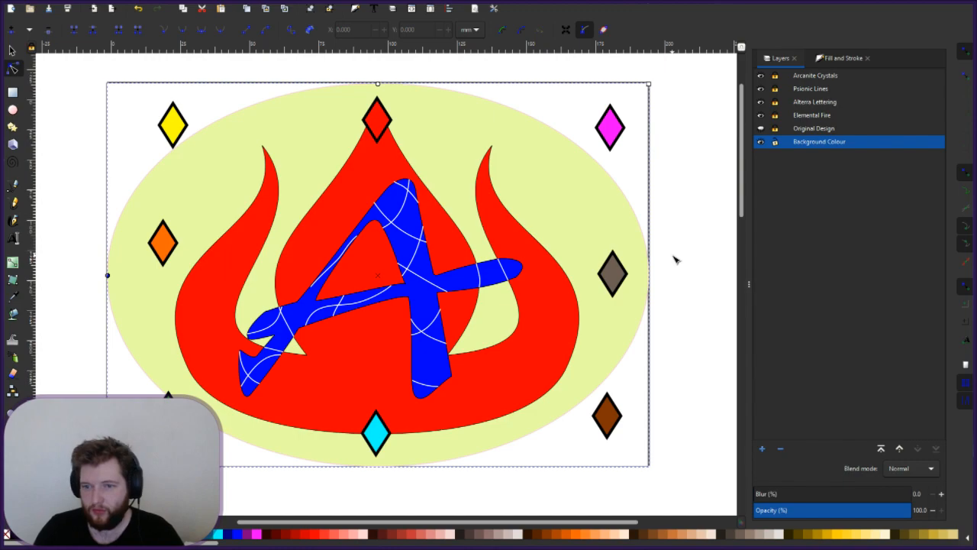
{"action": "key", "text": "Escape"}
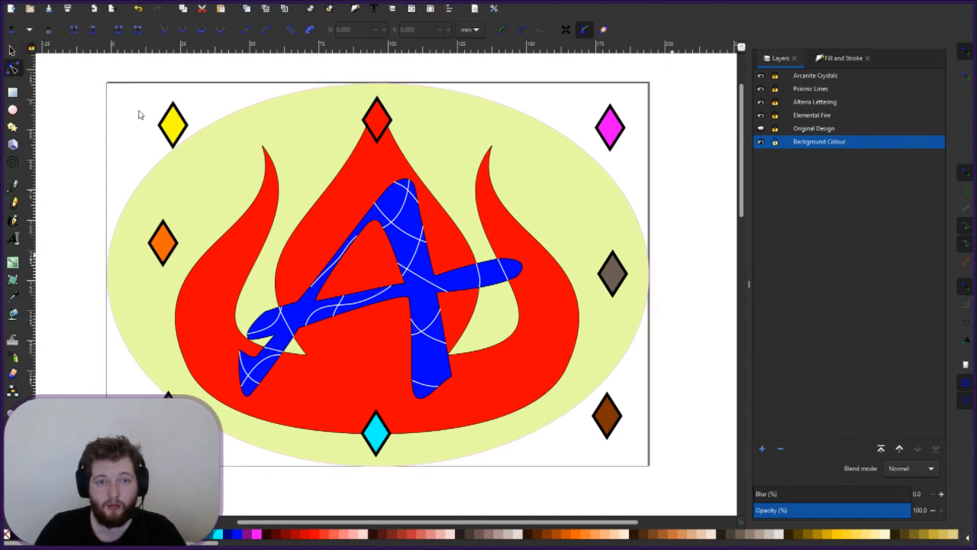
- Narrow the background ellipse by pulling its left and right edges inward
{"action": "key", "text": "s"}
{"action": "left_click", "coordinate": [211, 216]}
{"action": "left_click_drag", "start_coordinate": [104, 277], "coordinate": [203, 279]}
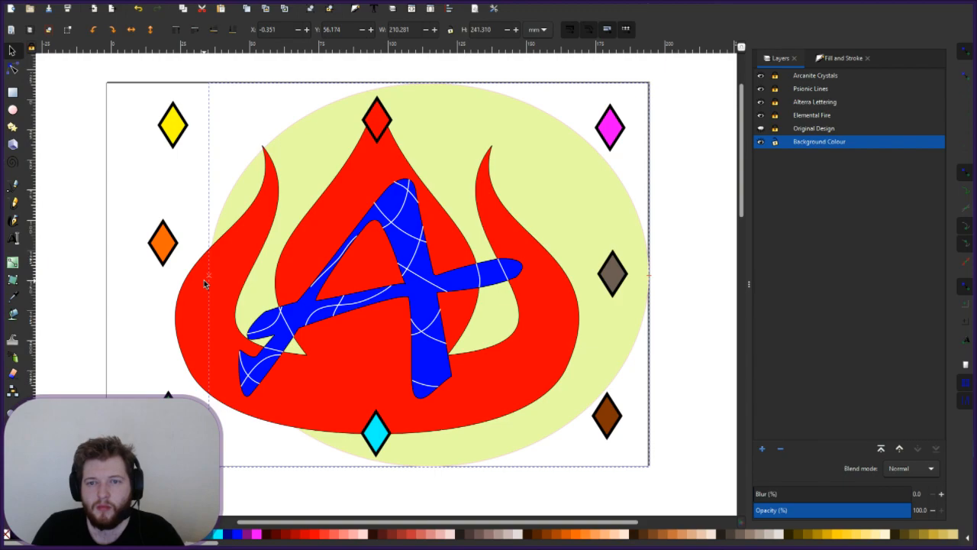
{"action": "left_click_drag", "start_coordinate": [204, 279], "coordinate": [181, 282]}
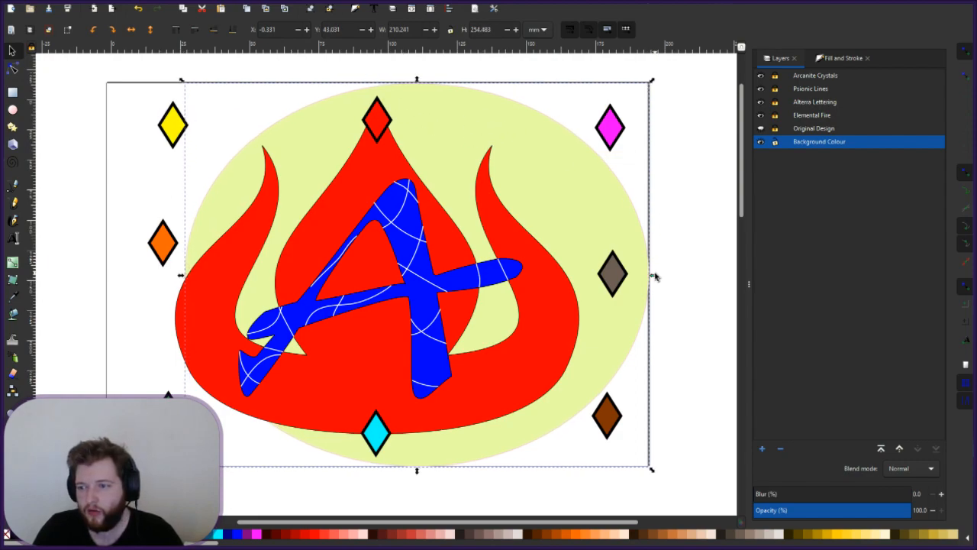
{"action": "mouse_move", "coordinate": [653, 276]}
{"action": "left_mouse_down"}
{"action": "mouse_move", "coordinate": [634, 274]}
{"action": "mouse_move", "coordinate": [655, 275]}
{"action": "left_mouse_up"}
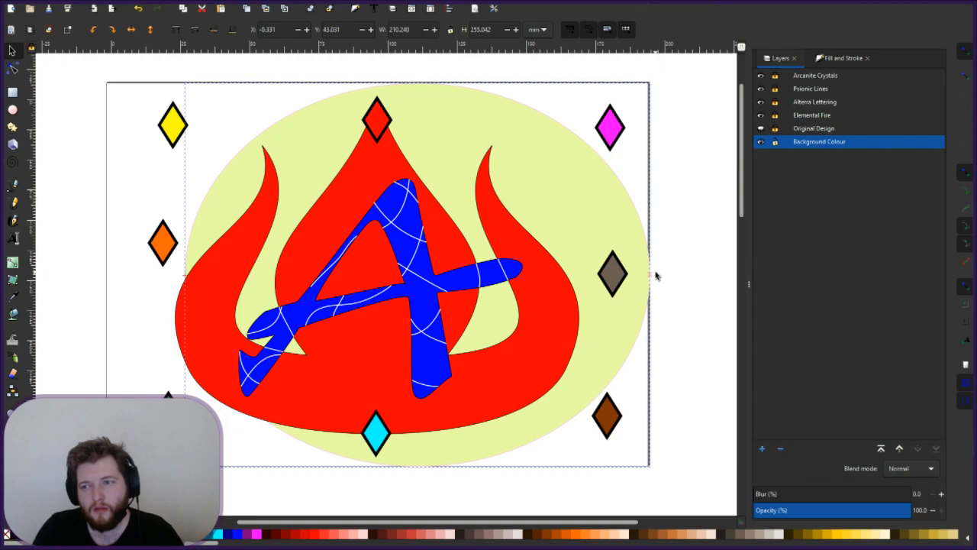
{"action": "left_click_drag", "start_coordinate": [656, 275], "coordinate": [656, 275]}
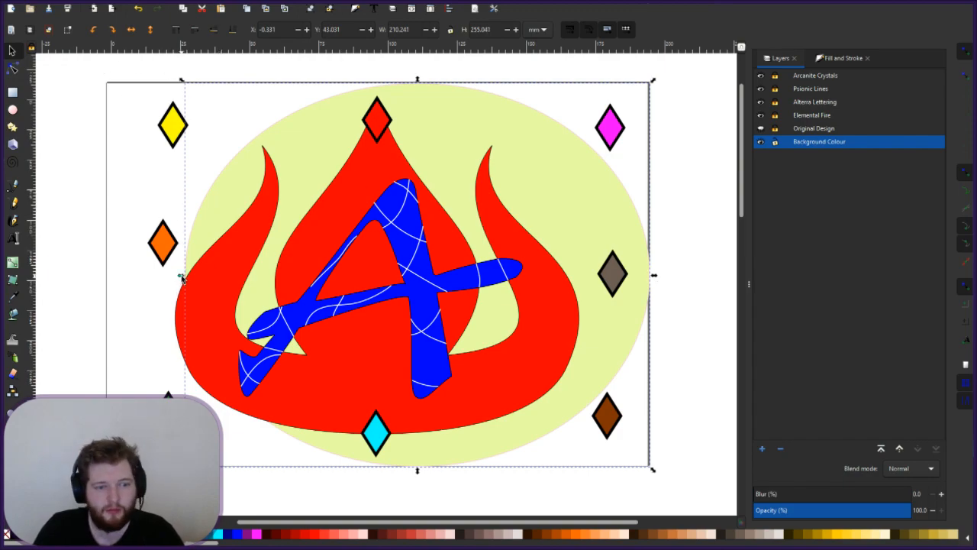
{"action": "left_click_drag", "start_coordinate": [182, 278], "coordinate": [249, 267]}
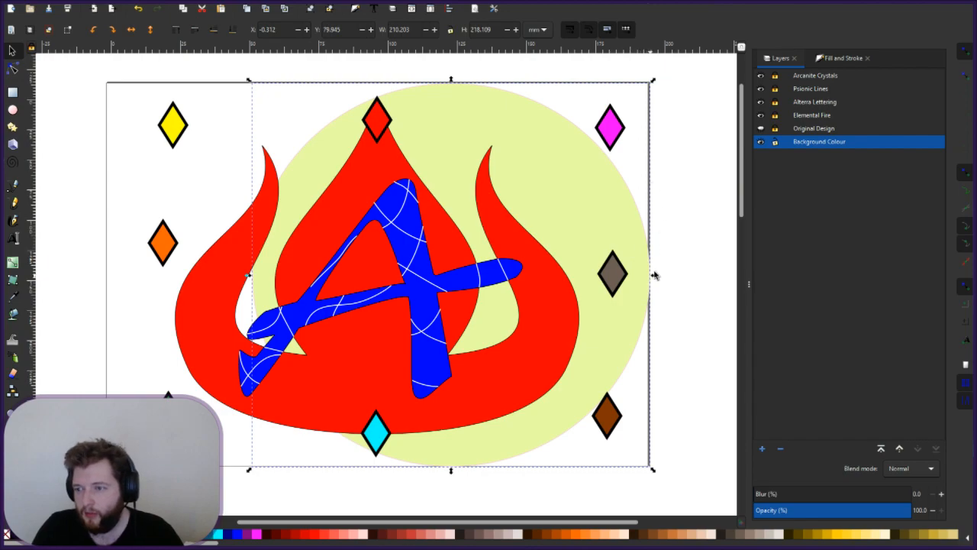
{"action": "left_click_drag", "start_coordinate": [653, 276], "coordinate": [645, 279]}
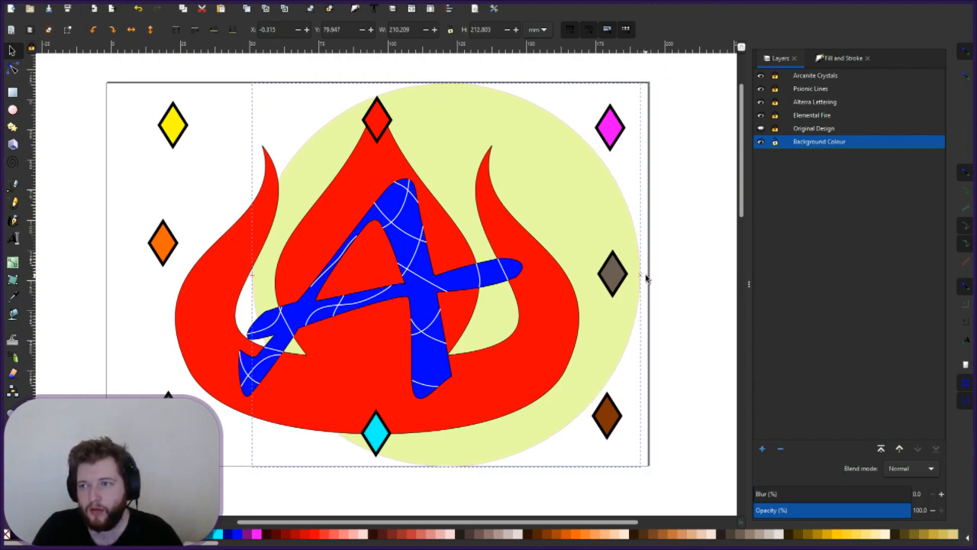
{"action": "left_click_drag", "start_coordinate": [646, 279], "coordinate": [525, 271]}
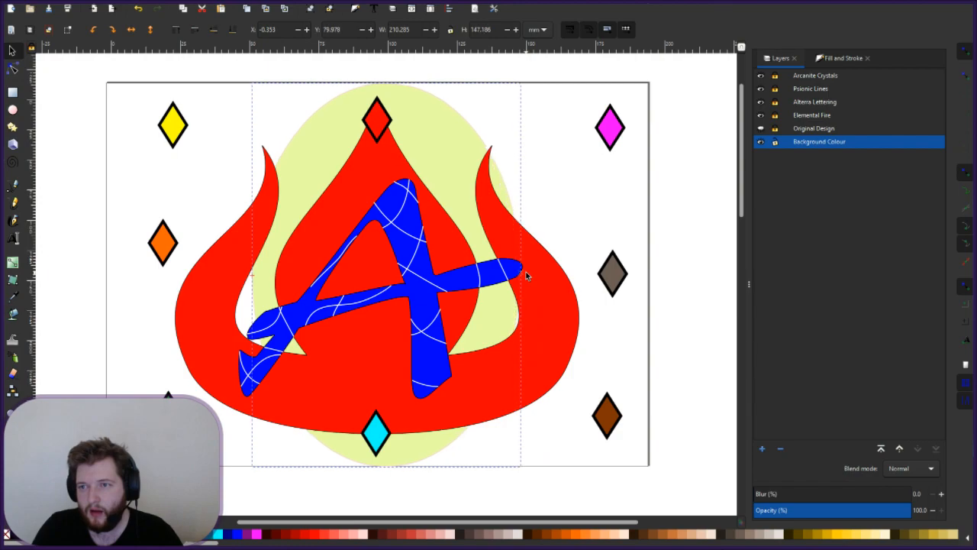
- Squash the ellipse vertically by dragging its top handle down and bottom handle up
{"action": "left_click", "coordinate": [14, 49]}
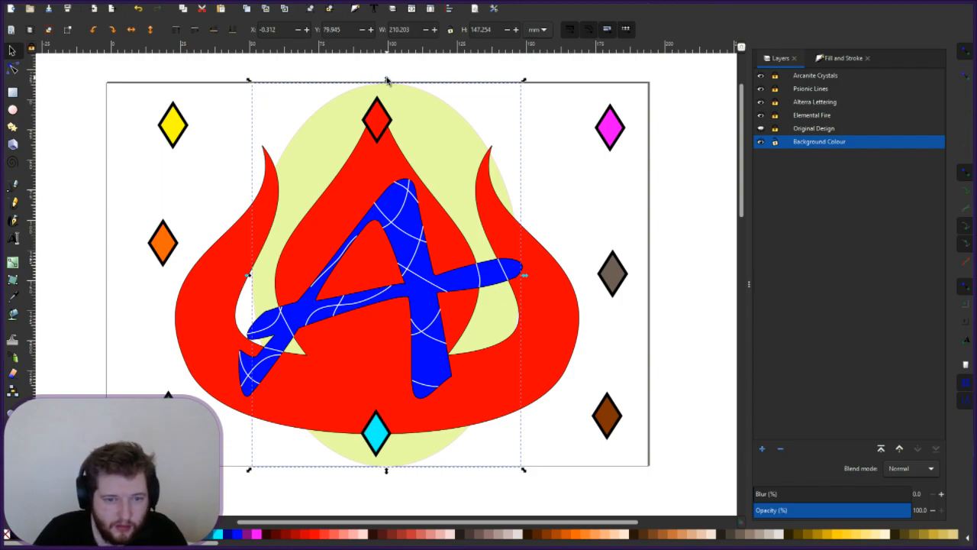
{"action": "left_click_drag", "start_coordinate": [386, 80], "coordinate": [386, 164]}
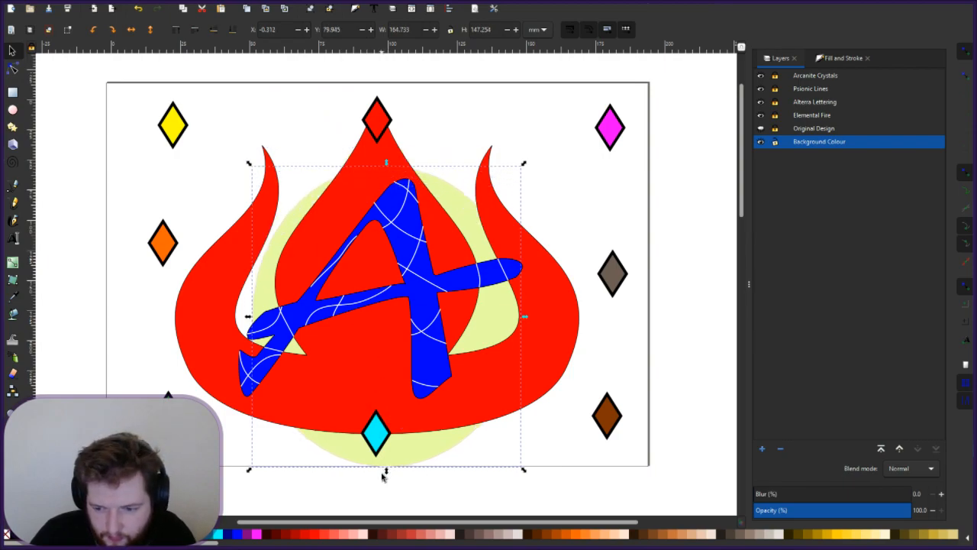
{"action": "left_click_drag", "start_coordinate": [386, 470], "coordinate": [388, 283]}
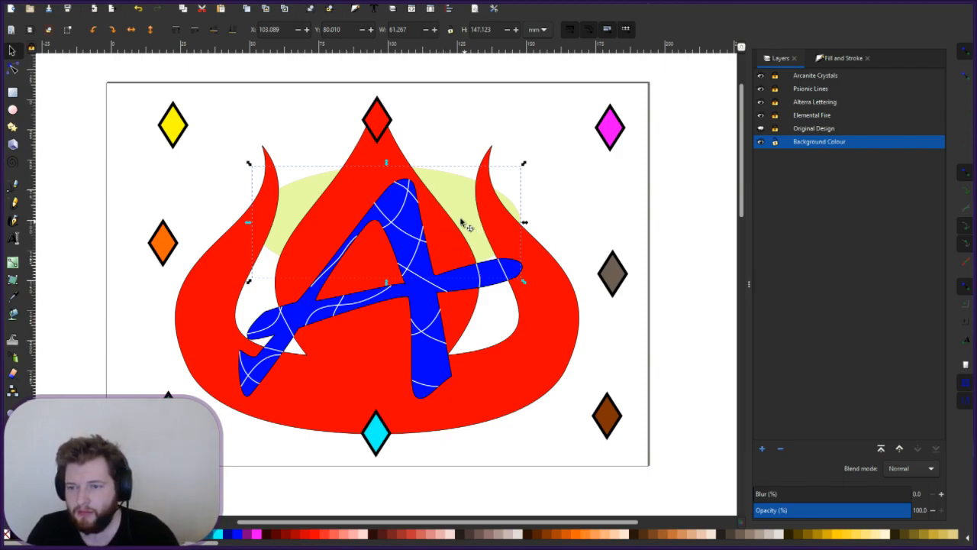
- Enlarge the ellipse to about 207 × 233 mm via its corners and move it left behind the flame
{"action": "left_click_drag", "start_coordinate": [524, 281], "coordinate": [648, 467]}
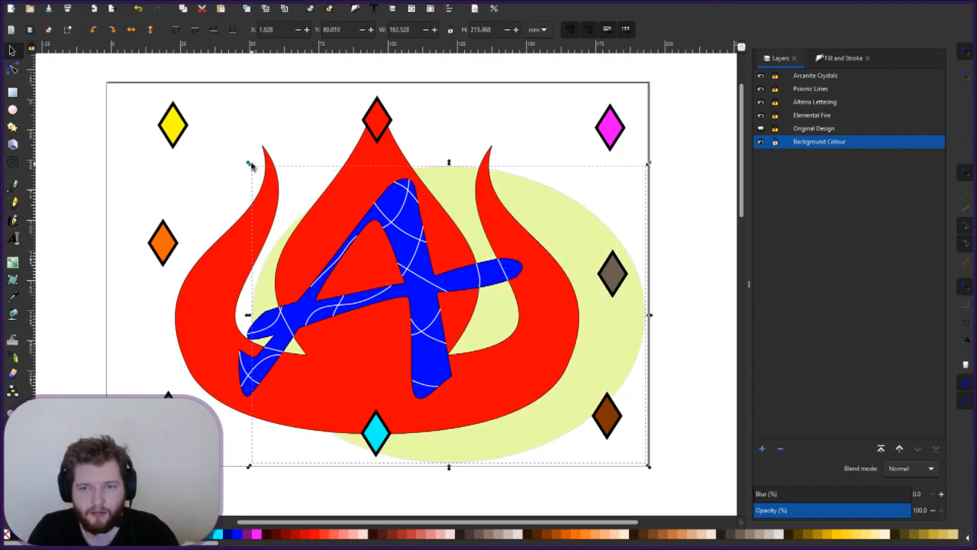
{"action": "left_click_drag", "start_coordinate": [247, 160], "coordinate": [214, 84]}
{"action": "left_click_drag", "start_coordinate": [431, 120], "coordinate": [375, 134]}
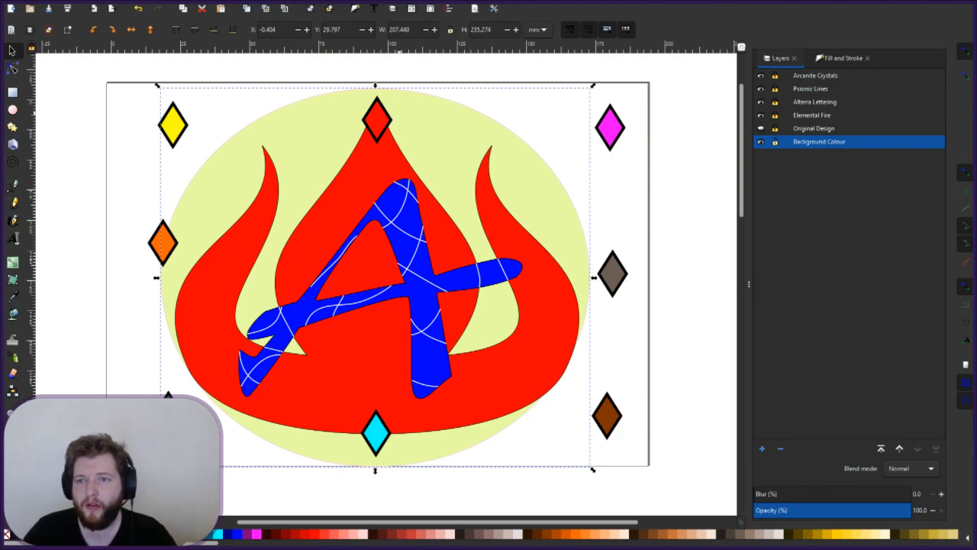
- Set the ellipse's width and height to 200 mm and centre the circle behind the flame
{"action": "triple_click", "coordinate": [397, 29]}
{"action": "type", "text": "200"}
{"action": "key", "text": "Return"}
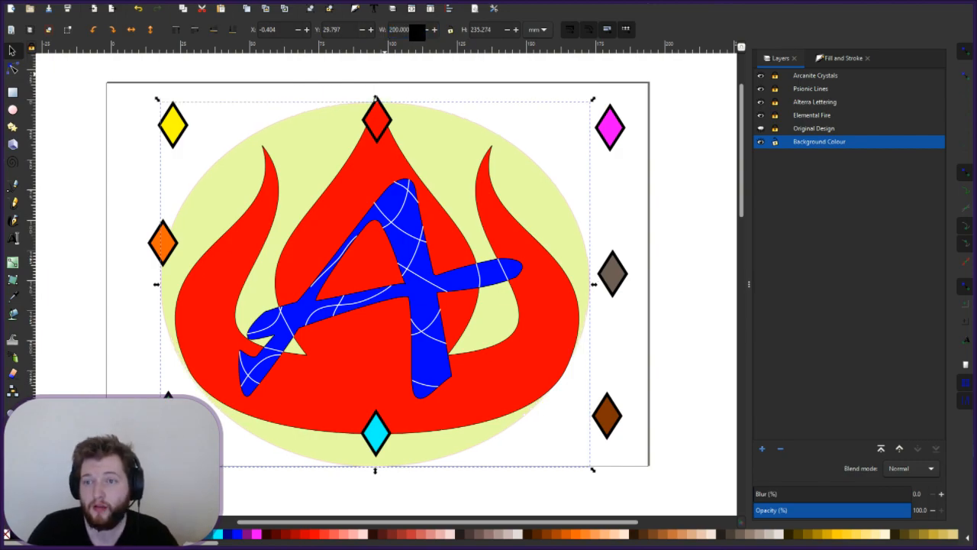
{"action": "key", "text": "Tab"}
{"action": "type", "text": "200"}
{"action": "key", "text": "Return"}
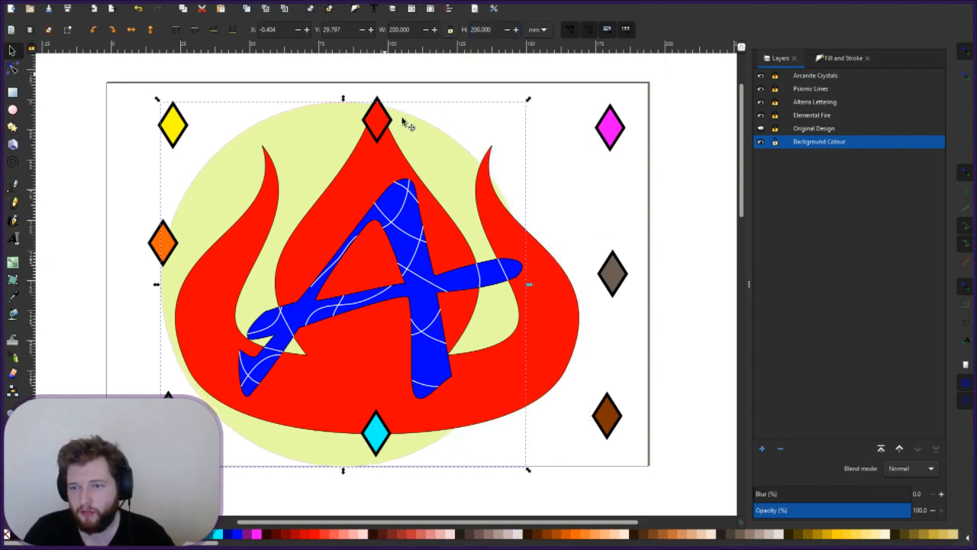
{"action": "left_click_drag", "start_coordinate": [291, 183], "coordinate": [321, 169]}
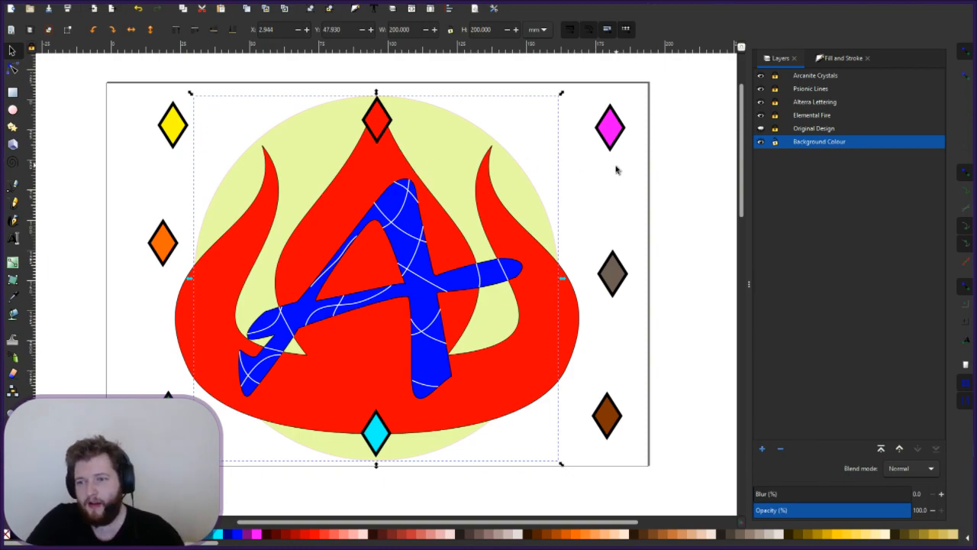
{"action": "left_click", "coordinate": [637, 220]}
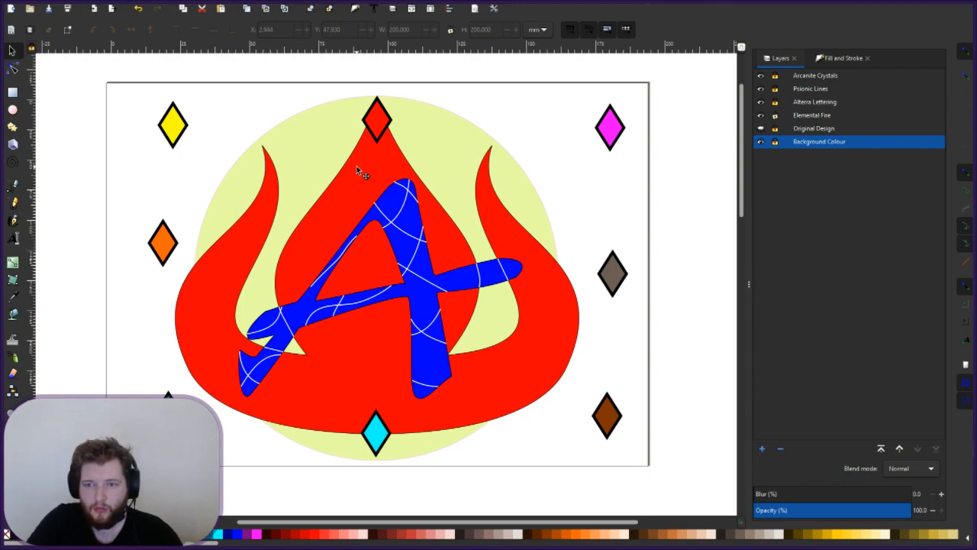
- Scale the red flame down to about 155.5 × 168.3 mm and move it right into the circle's centre
{"action": "left_click", "coordinate": [334, 177]}
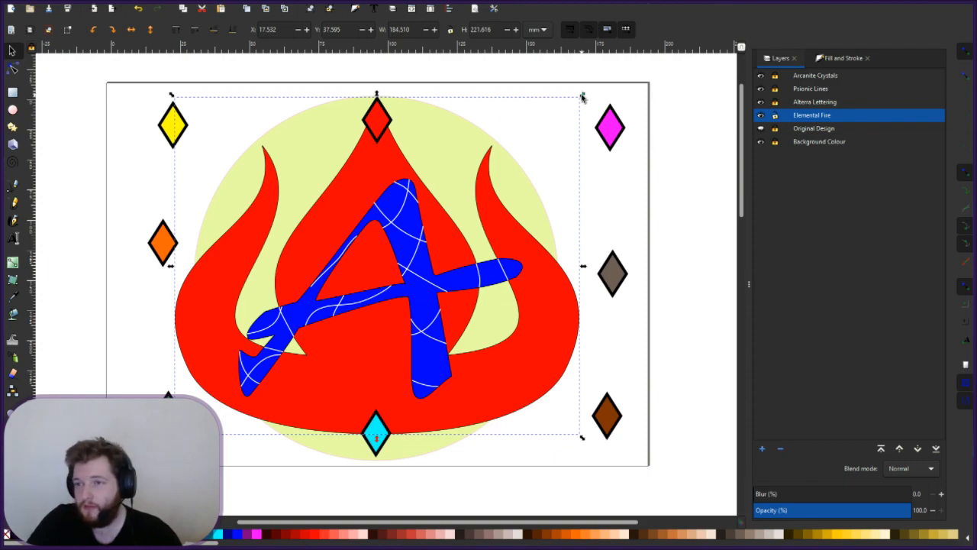
{"action": "left_click_drag", "start_coordinate": [577, 96], "coordinate": [482, 158]}
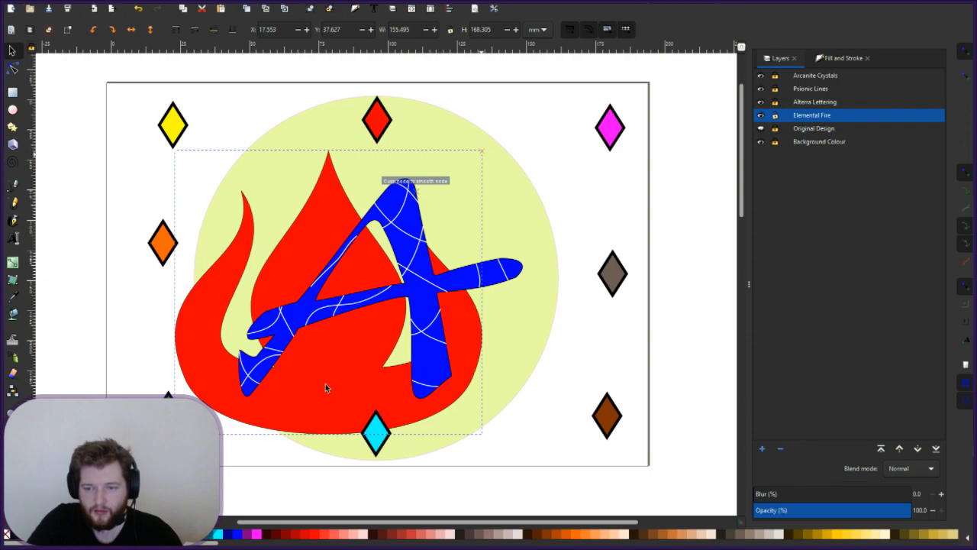
{"action": "left_click_drag", "start_coordinate": [334, 370], "coordinate": [386, 330]}
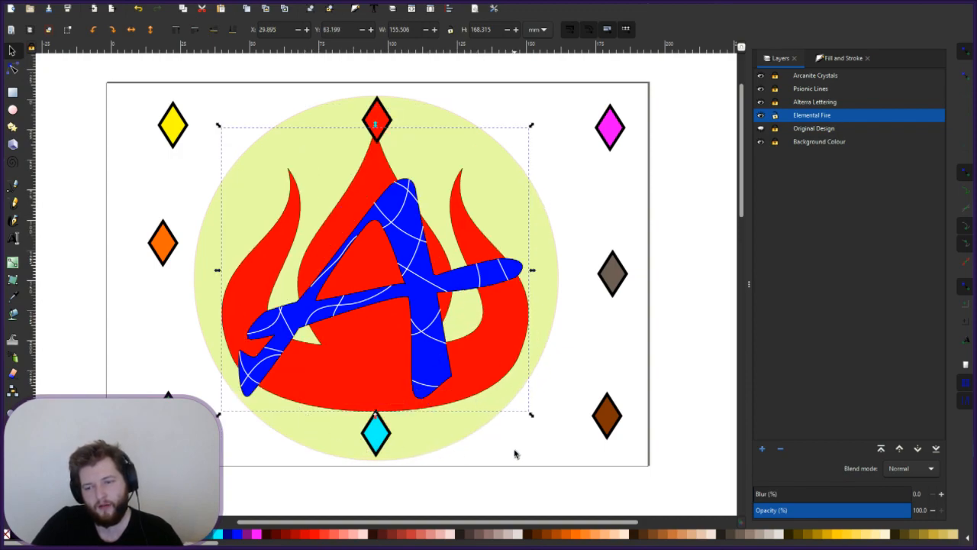
{"action": "key", "text": "Escape"}
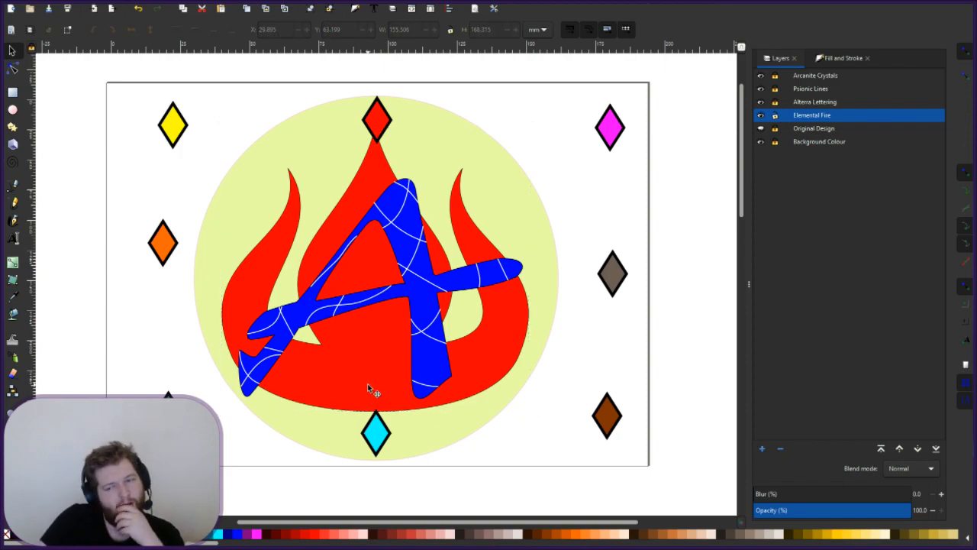
{"action": "left_click", "coordinate": [374, 327]}
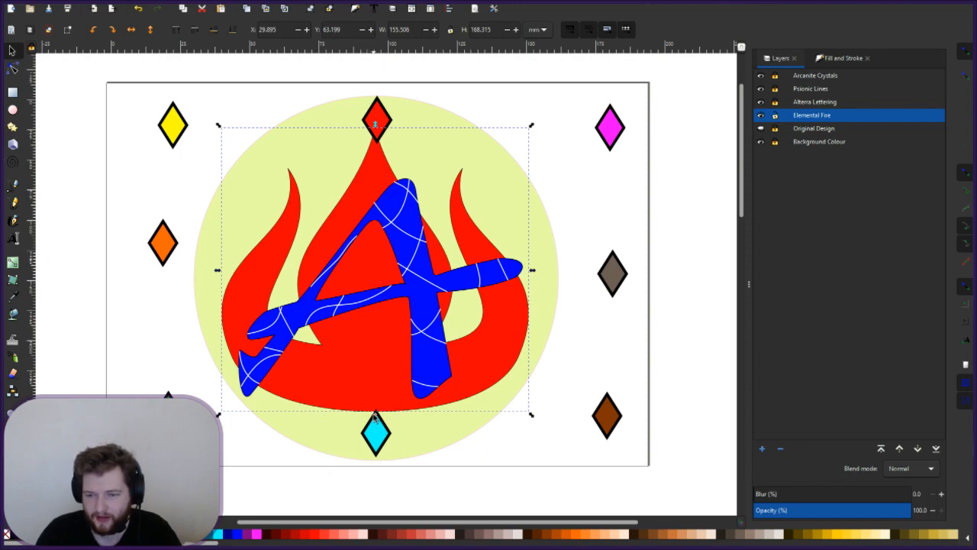
- Stretch the flame downward, then set its width to 180 mm and height to 170 mm
{"action": "mouse_move", "coordinate": [376, 416]}
{"action": "left_mouse_down"}
{"action": "mouse_move", "coordinate": [381, 467]}
{"action": "mouse_move", "coordinate": [379, 451]}
{"action": "mouse_move", "coordinate": [383, 458]}
{"action": "left_mouse_up"}
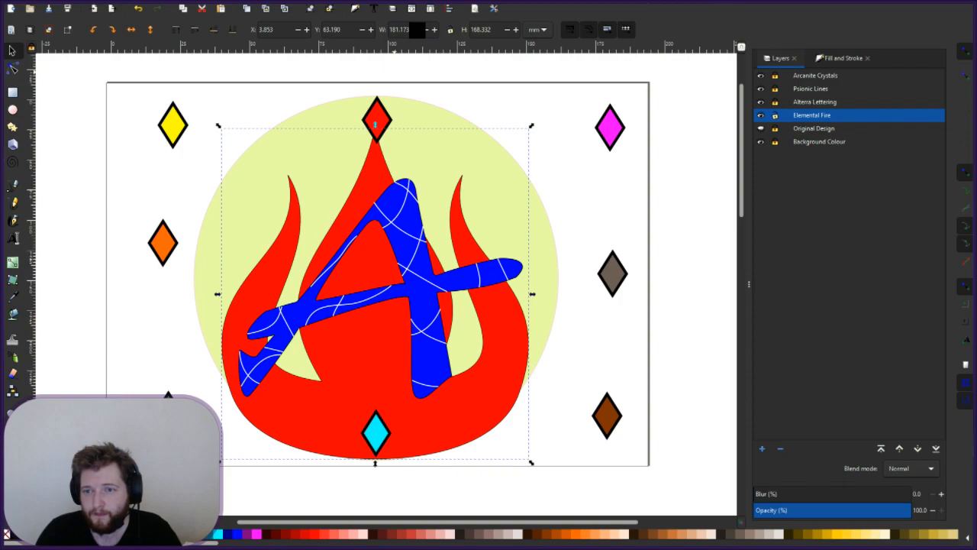
{"action": "left_click_drag", "start_coordinate": [417, 29], "coordinate": [380, 29]}
{"action": "type", "text": "180"}
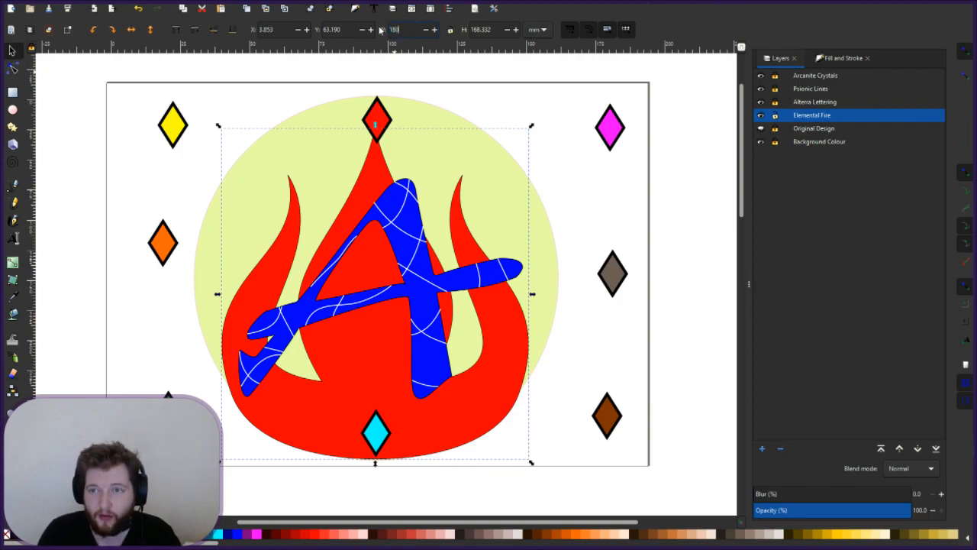
{"action": "key", "text": "Return"}
{"action": "left_click_drag", "start_coordinate": [500, 31], "coordinate": [434, 28]}
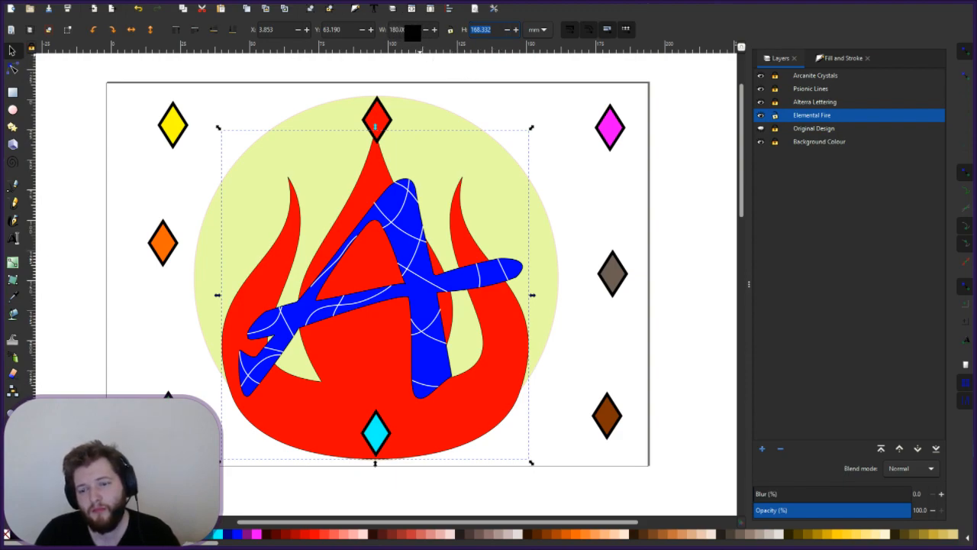
{"action": "type", "text": "170"}
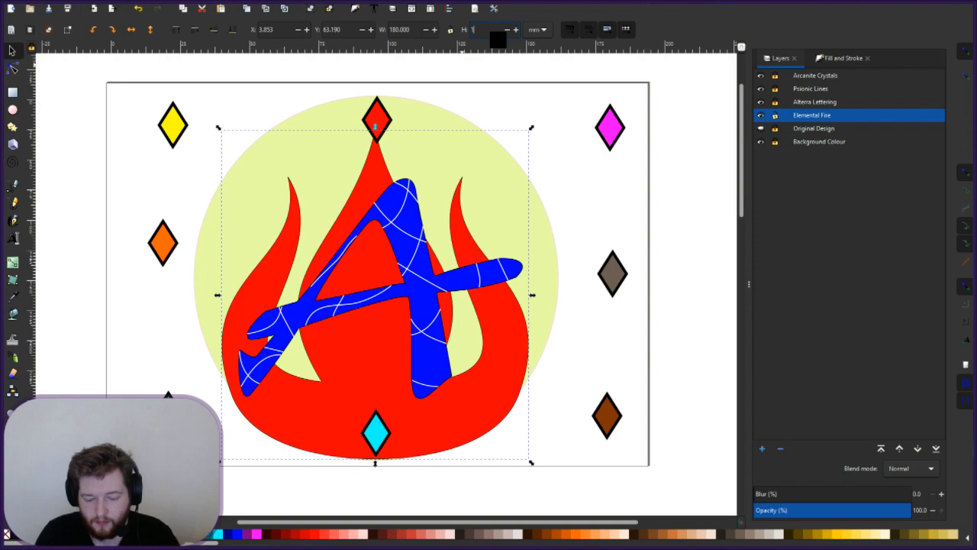
{"action": "key", "text": "Return"}
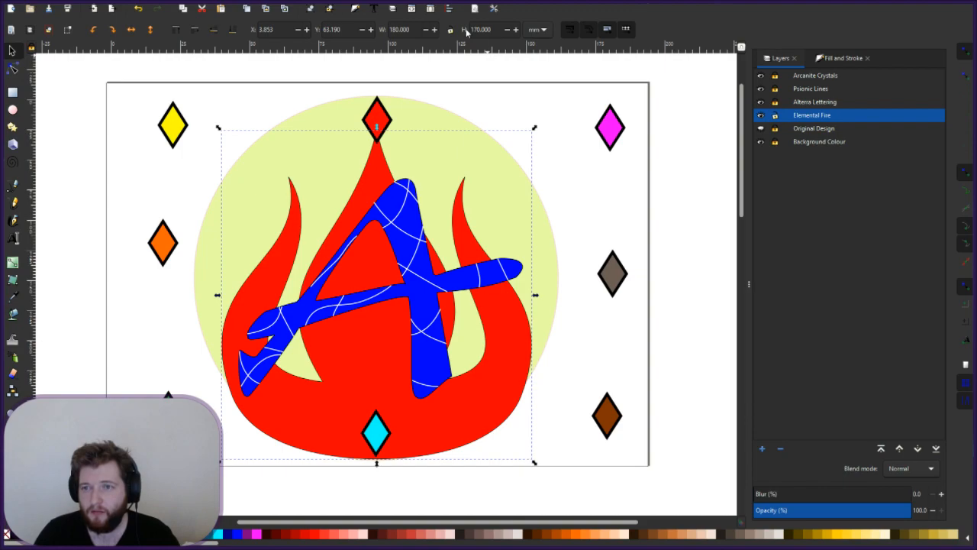
- Change the flame's height to 180 then back to 170 mm, and set its width to 178 mm
{"action": "left_click_drag", "start_coordinate": [495, 32], "coordinate": [453, 32]}
{"action": "type", "text": "180"}
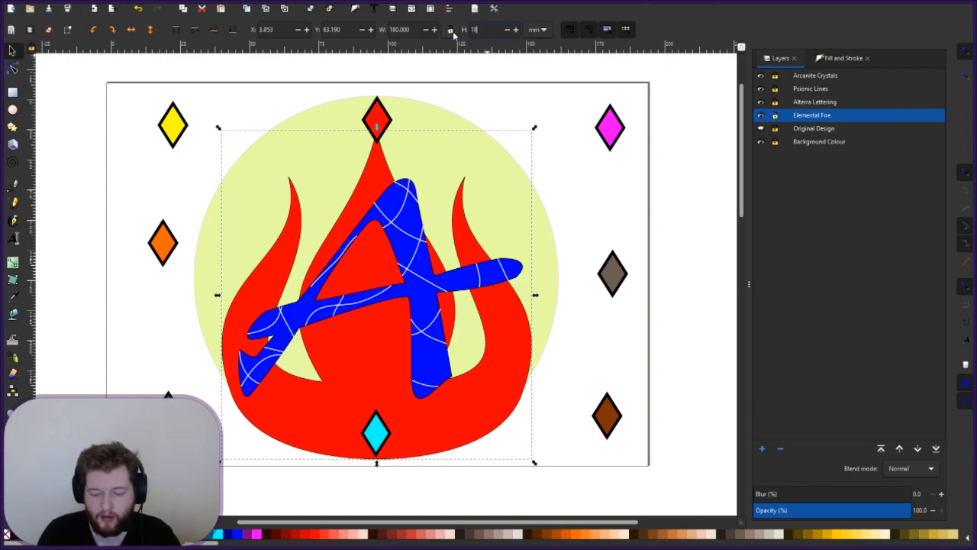
{"action": "key", "text": "Return"}
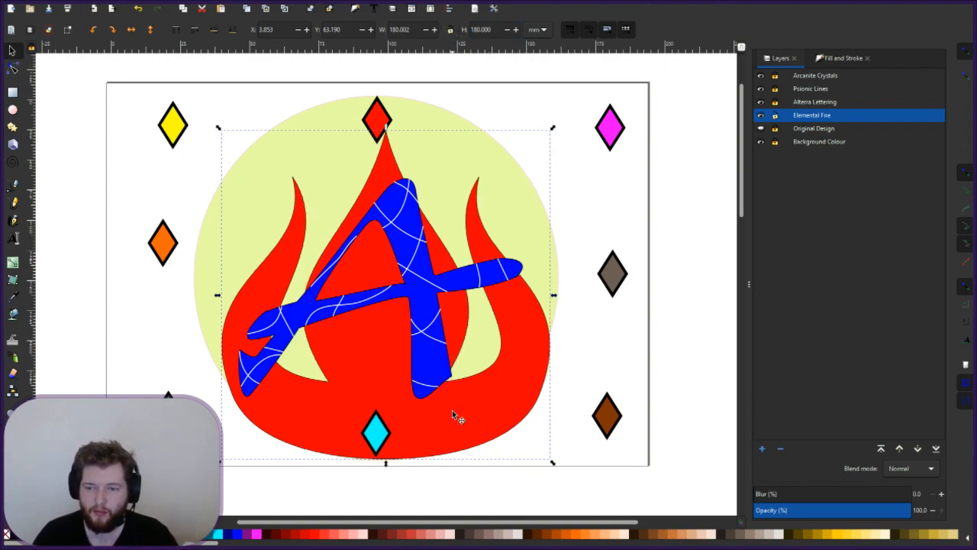
{"action": "left_click", "coordinate": [461, 30]}
{"action": "type", "text": "170"}
{"action": "key", "text": "Return"}
{"action": "left_click", "coordinate": [412, 30]}
{"action": "type", "text": "178"}
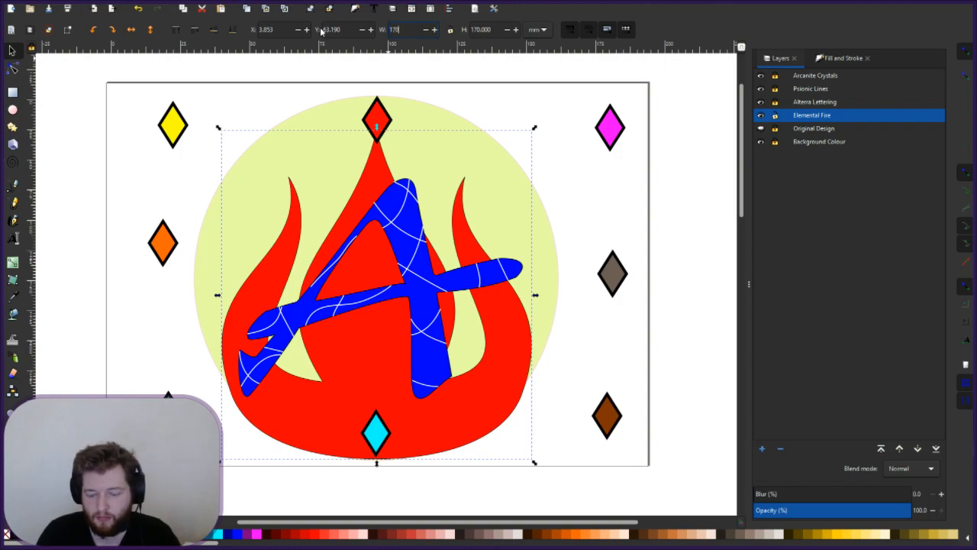
{"action": "key", "text": "Return"}
- Nudge the 170 × 170 mm flame up and left until it sits centred in the pale circle
{"action": "left_click_drag", "start_coordinate": [335, 367], "coordinate": [335, 359]}
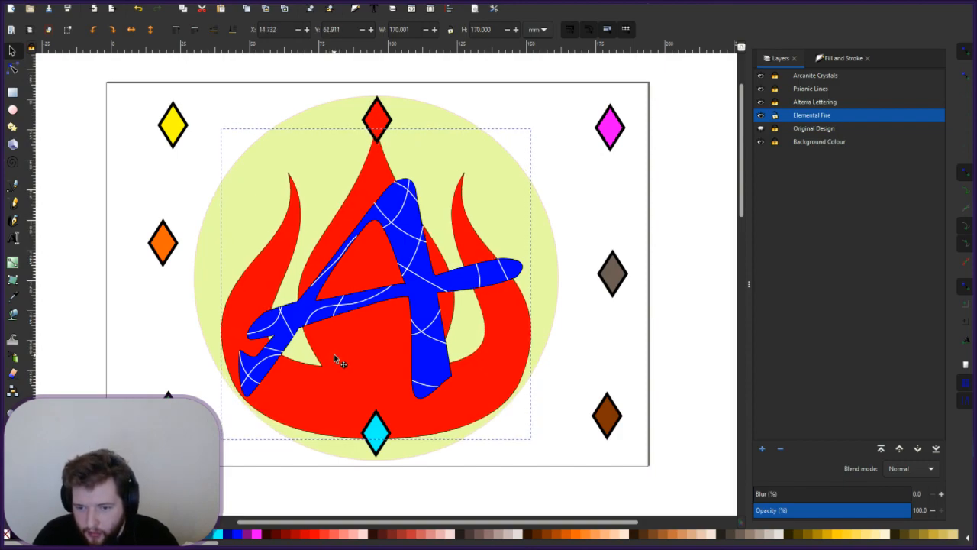
{"action": "left_click_drag", "start_coordinate": [333, 353], "coordinate": [335, 354]}
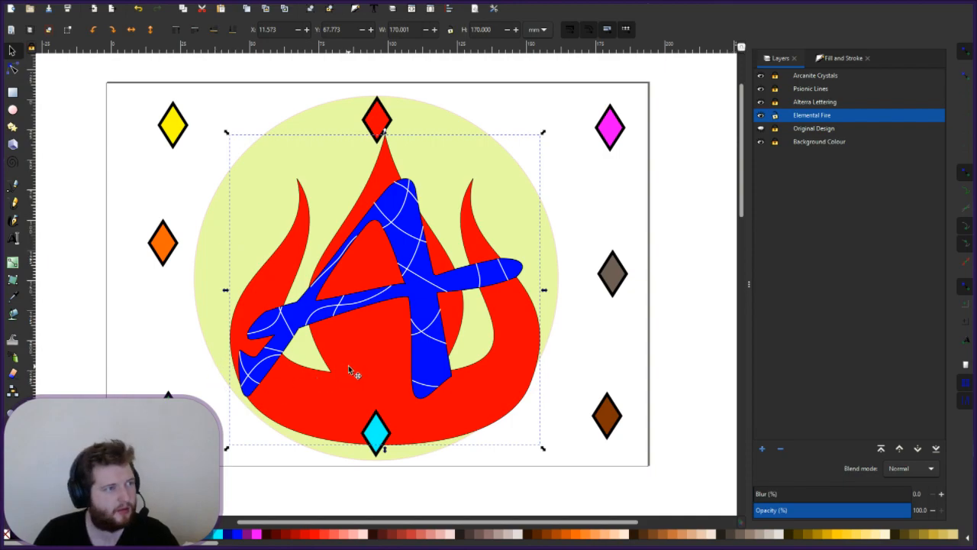
{"action": "left_click_drag", "start_coordinate": [349, 365], "coordinate": [345, 370]}
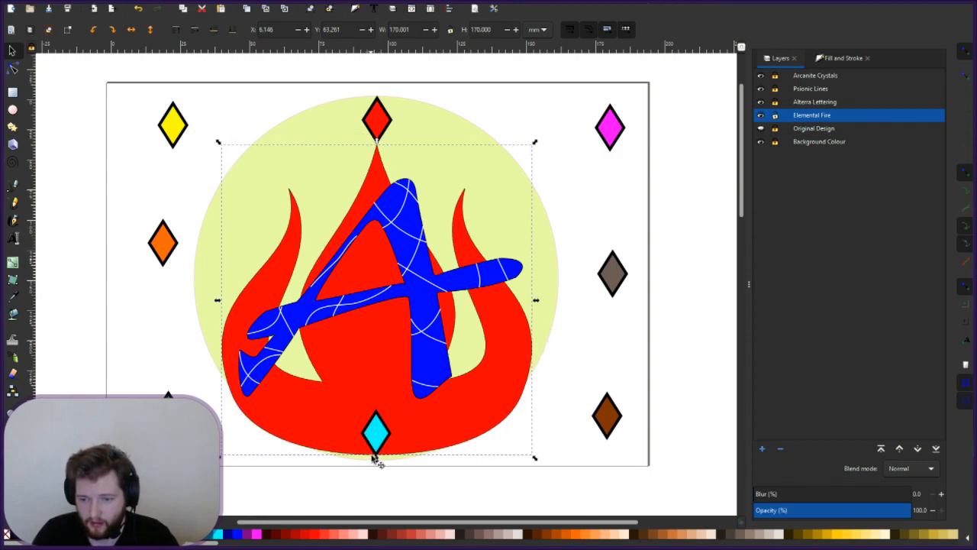
- Select the flame's bottom node with the Node tool and hide the Arcanite Crystals layer
{"action": "left_click", "coordinate": [12, 70]}
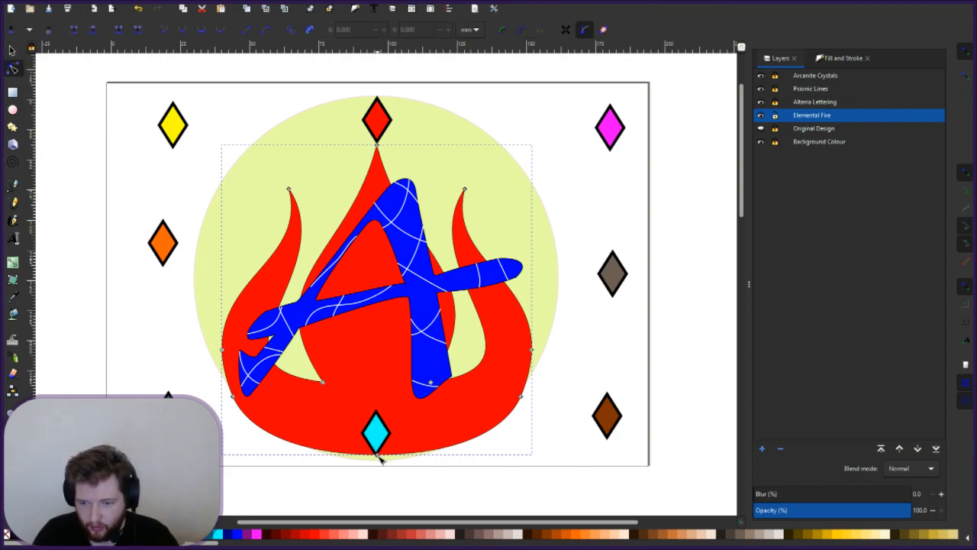
{"action": "left_click", "coordinate": [379, 456]}
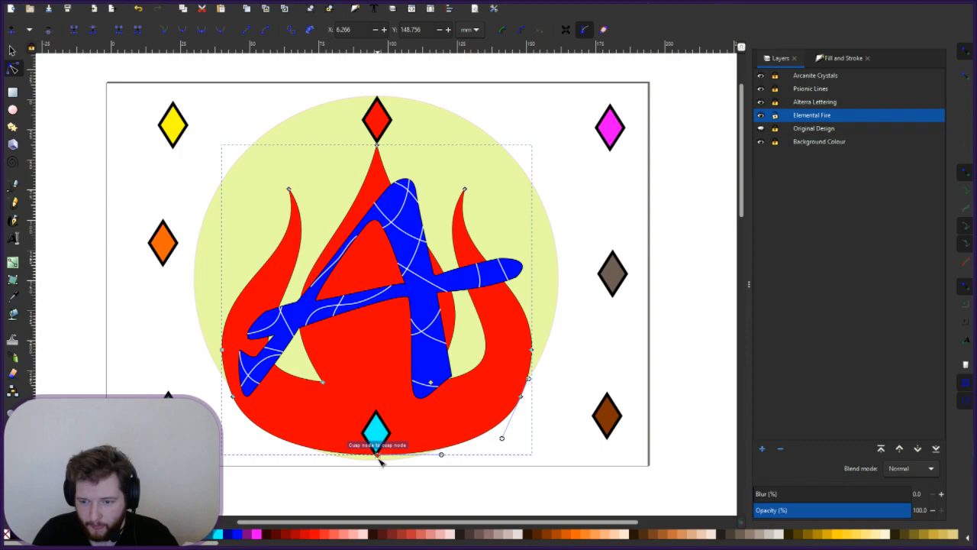
{"action": "left_click", "coordinate": [378, 458]}
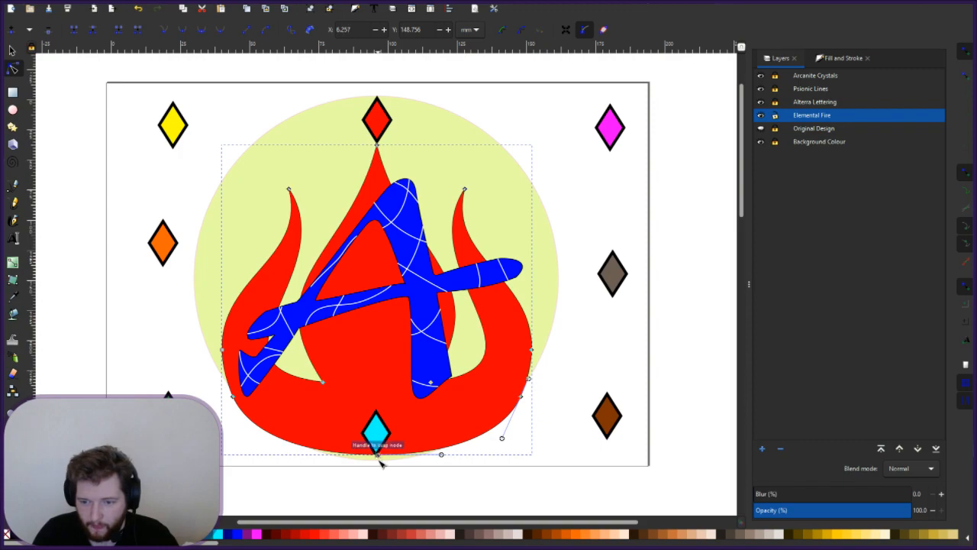
{"action": "scroll", "coordinate": [380, 462], "scroll_direction": "up", "scroll_amount": 1, "text": "ctrl"}
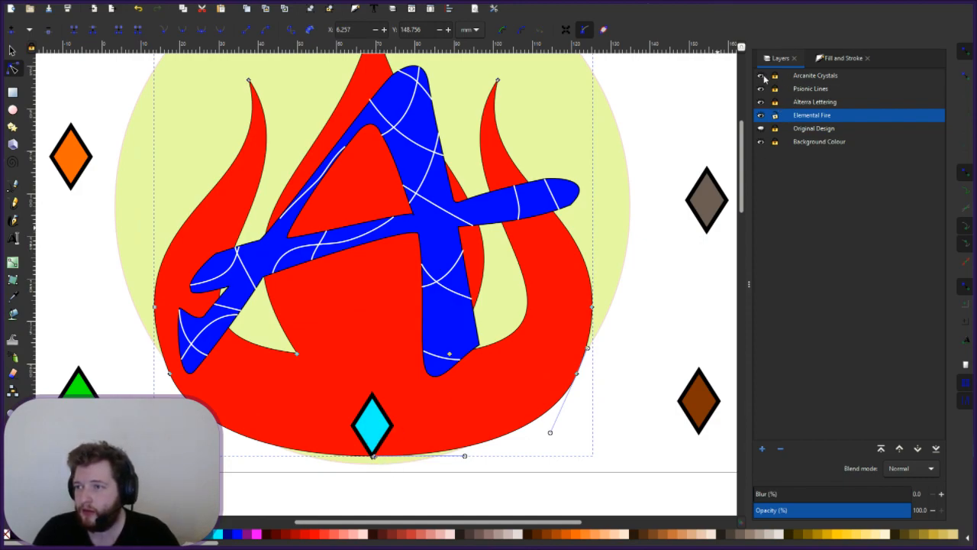
{"action": "left_click", "coordinate": [761, 77]}
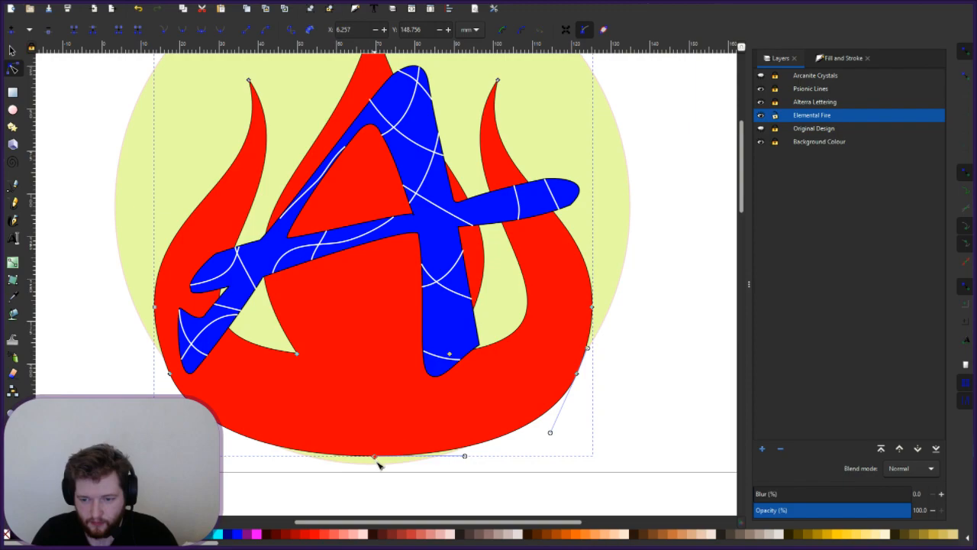
- Try moving, deleting and reshaping the flame's bottom node, undoing the unwanted edits
{"action": "left_click_drag", "start_coordinate": [384, 457], "coordinate": [437, 446]}
{"action": "key", "text": "Delete"}
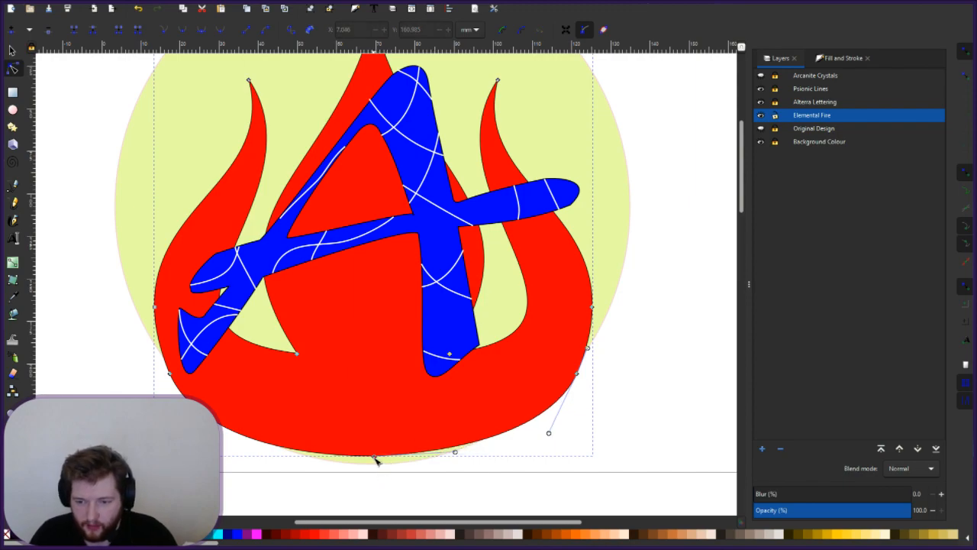
{"action": "left_click", "coordinate": [375, 457]}
{"action": "left_click_drag", "start_coordinate": [375, 458], "coordinate": [377, 462]}
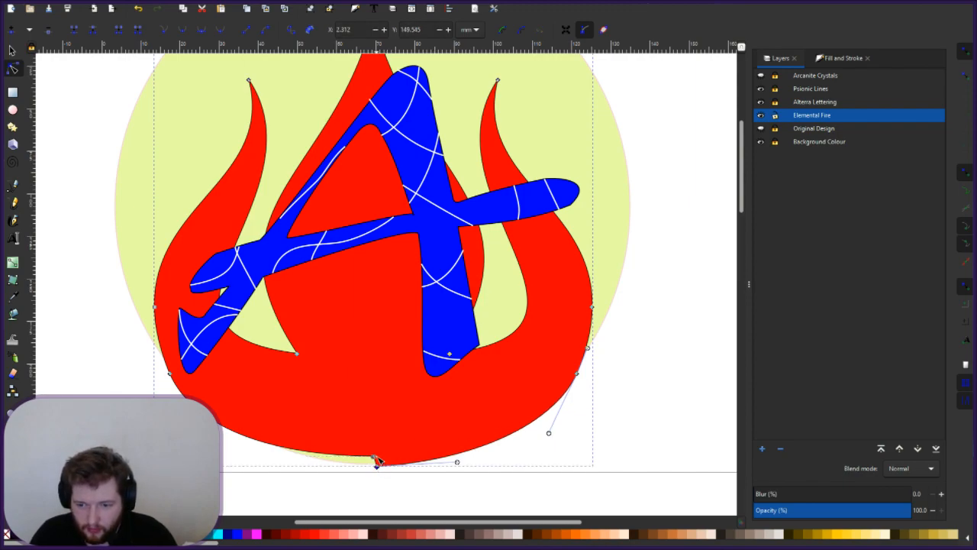
{"action": "key", "text": "ctrl+z"}
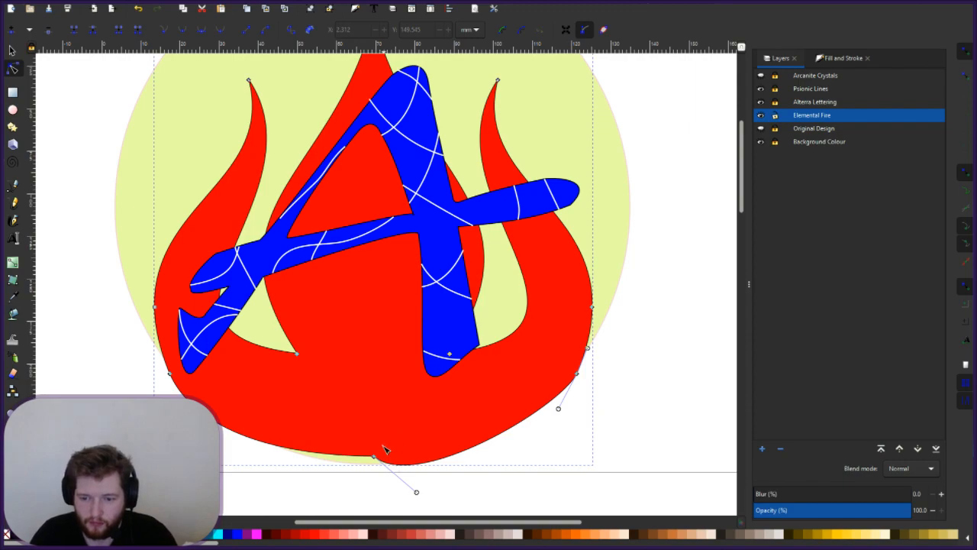
{"action": "left_click_drag", "start_coordinate": [417, 491], "coordinate": [436, 458]}
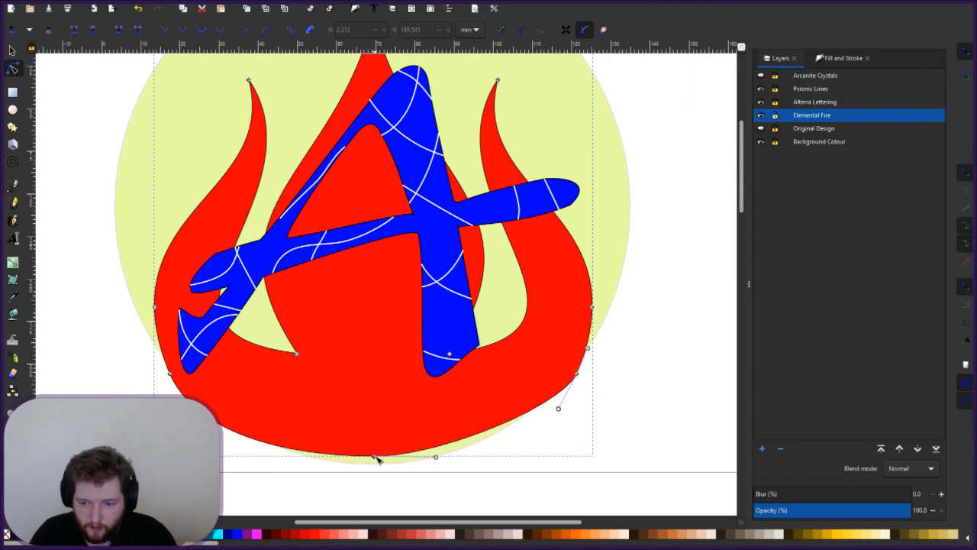
{"action": "left_click_drag", "start_coordinate": [377, 462], "coordinate": [376, 437]}
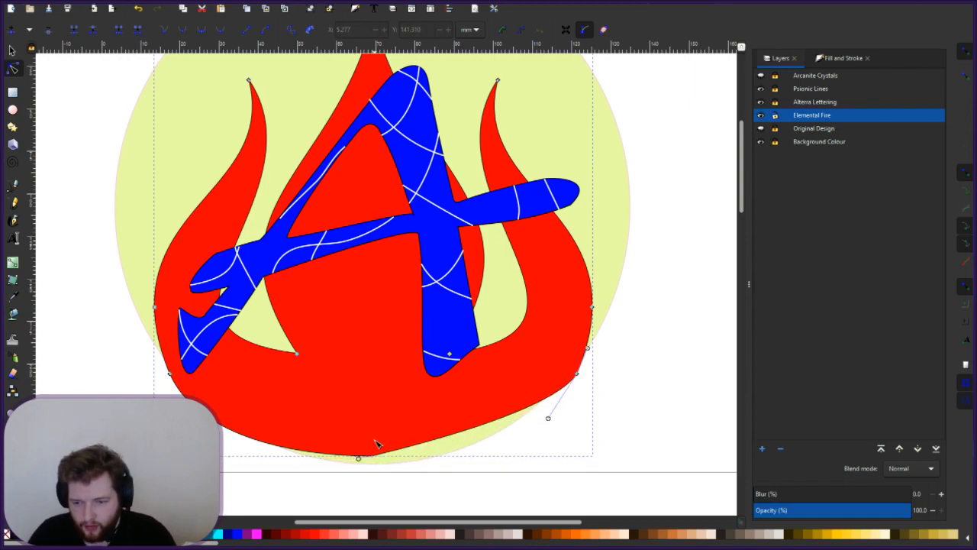
{"action": "key", "text": "Escape"}
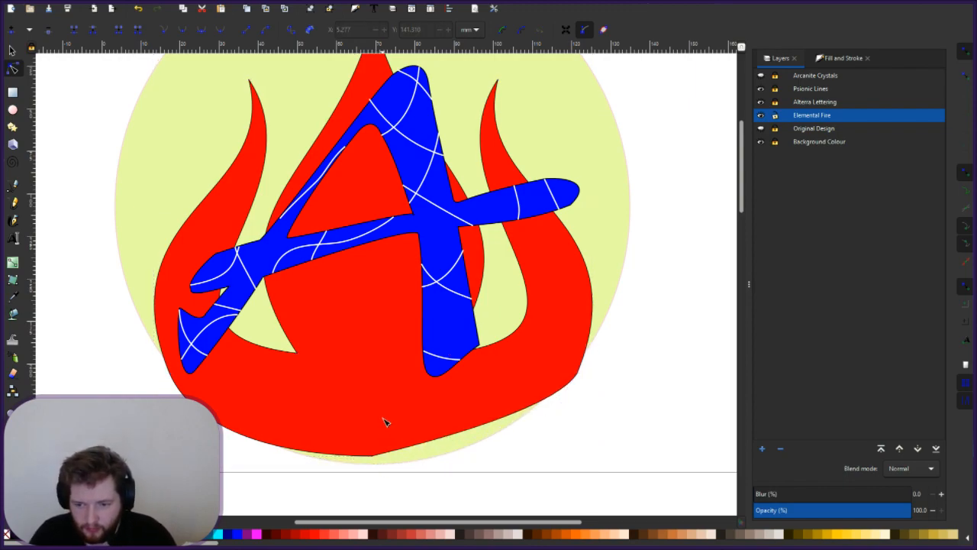
{"action": "key", "text": "ctrl+z"}
{"action": "key", "text": "ctrl+z"}
{"action": "key", "text": "ctrl+z"}
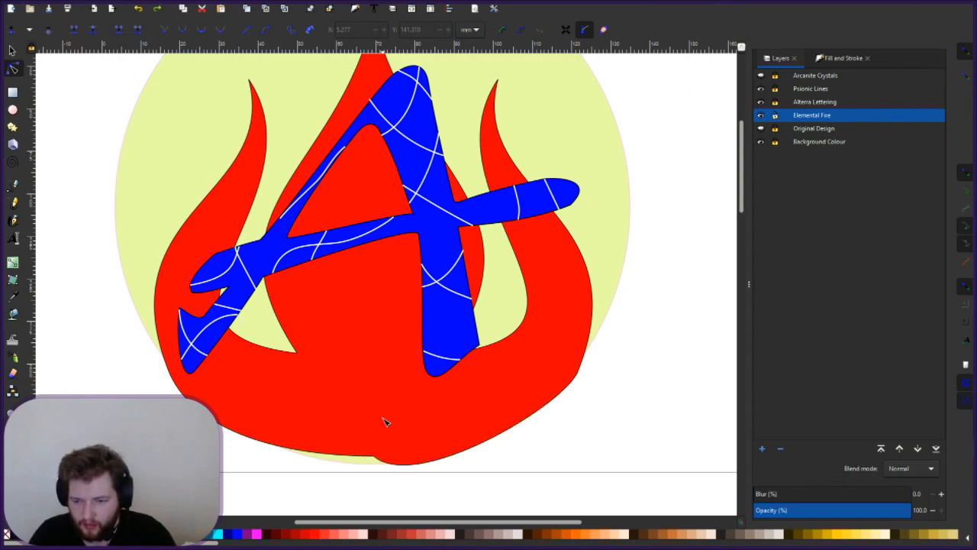
{"action": "key", "text": "ctrl+z"}
{"action": "key", "text": "ctrl+z"}
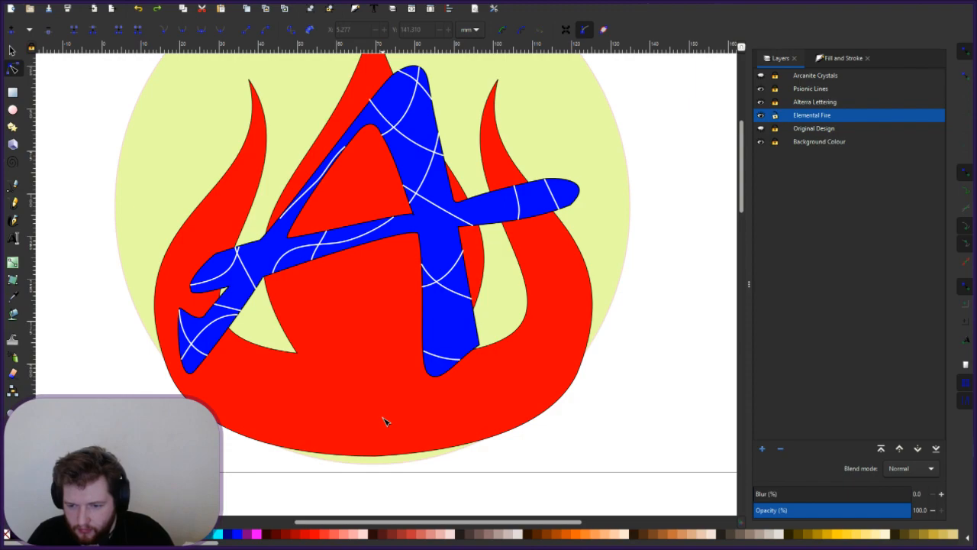
- Reselect the flame path and rubber-band the nodes along its bottom curve
{"action": "left_click", "coordinate": [385, 455]}
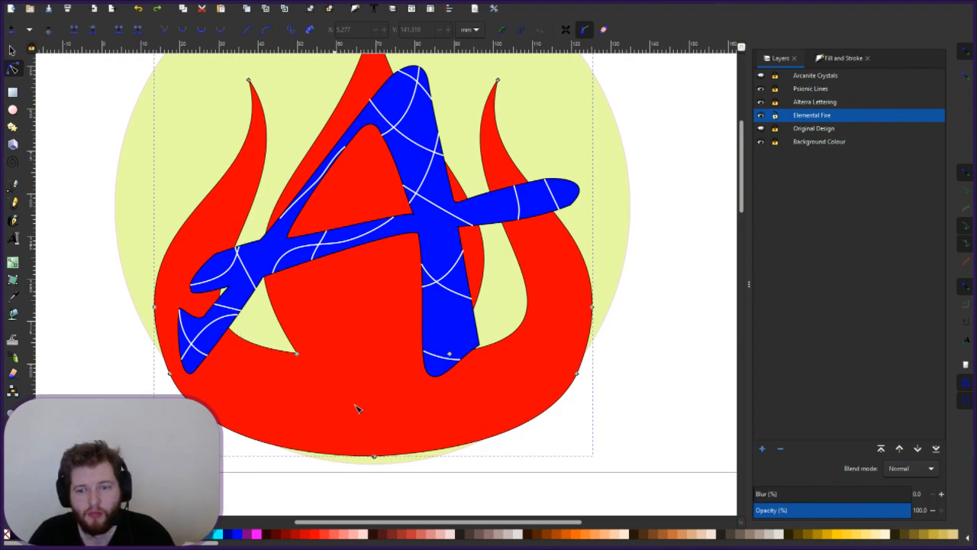
{"action": "left_click", "coordinate": [338, 440]}
{"action": "left_click_drag", "start_coordinate": [335, 439], "coordinate": [411, 479]}
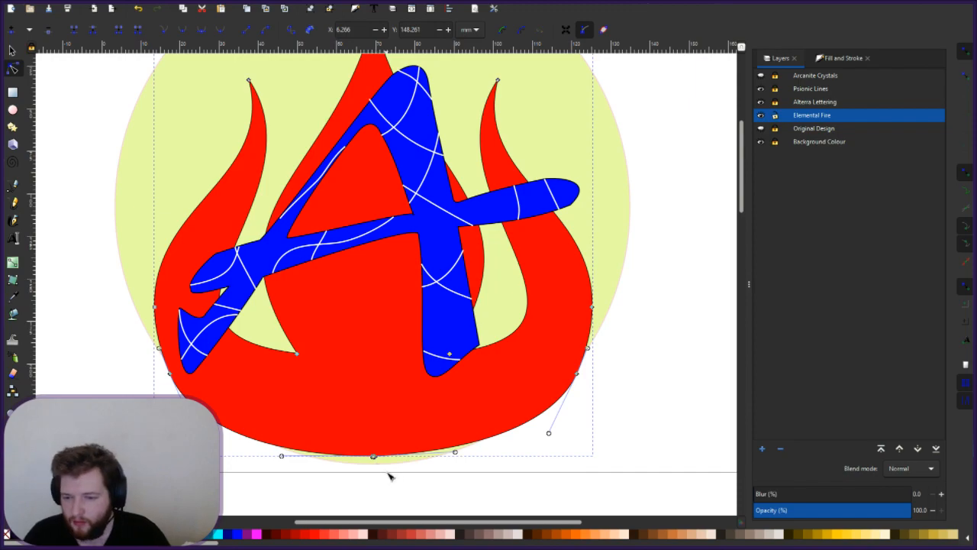
{"action": "left_click", "coordinate": [404, 479]}
- Delete the two extra spike nodes from the flame's bottom curve
{"action": "scroll", "coordinate": [382, 474], "scroll_direction": "up", "scroll_amount": 4, "text": "ctrl"}
{"action": "scroll", "coordinate": [382, 477], "scroll_direction": "up", "scroll_amount": 2}
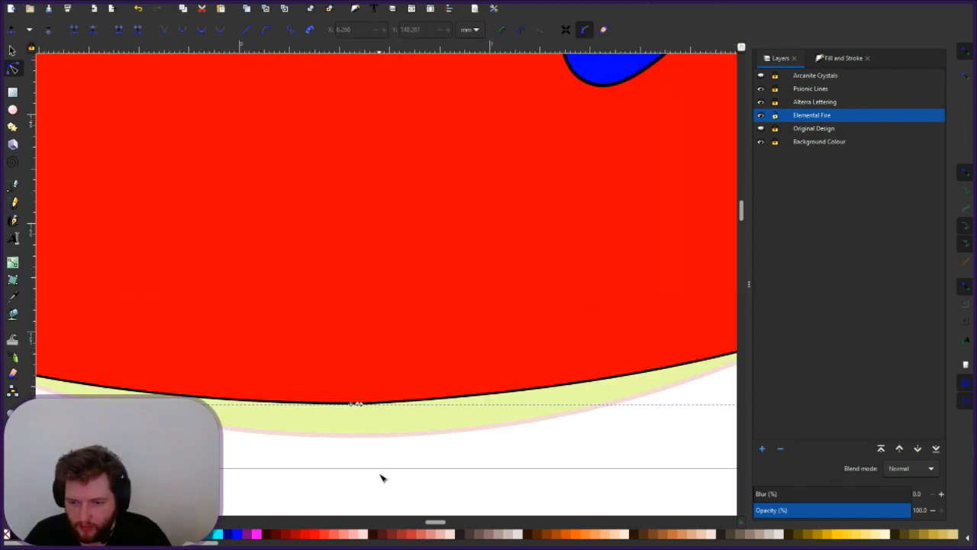
{"action": "scroll", "coordinate": [362, 454], "scroll_direction": "up", "scroll_amount": 3}
{"action": "scroll", "coordinate": [361, 454], "scroll_direction": "down", "scroll_amount": 2, "text": "ctrl"}
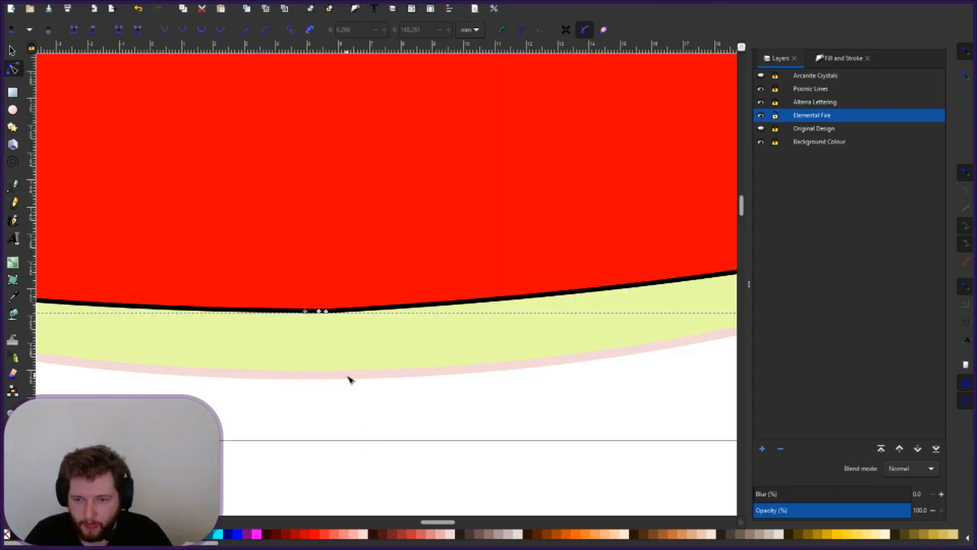
{"action": "left_click", "coordinate": [303, 309]}
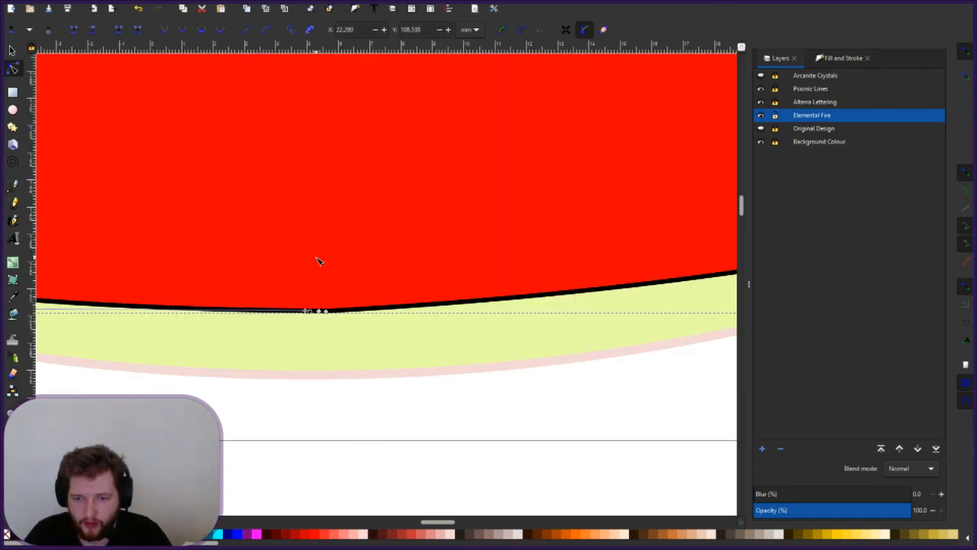
{"action": "left_click_drag", "start_coordinate": [306, 313], "coordinate": [312, 375]}
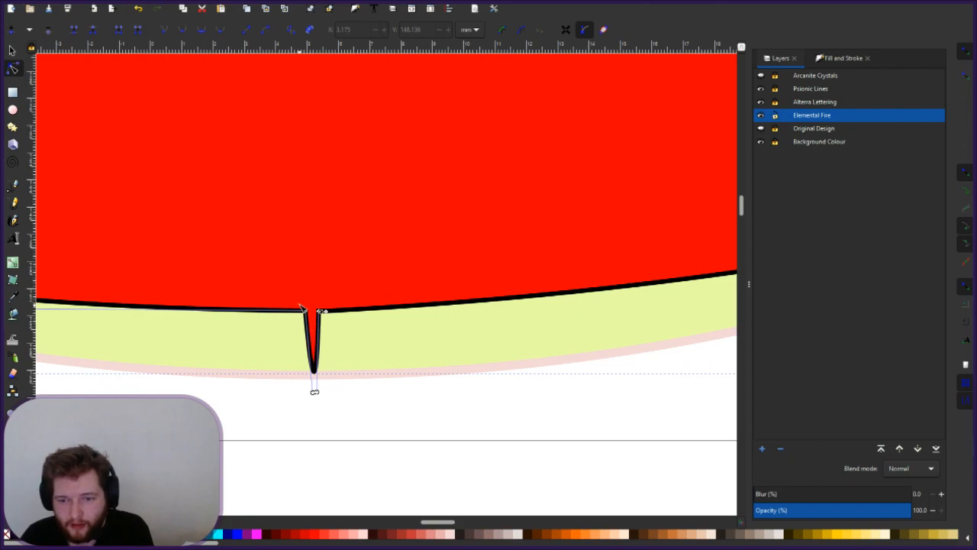
{"action": "left_click", "coordinate": [307, 313]}
{"action": "key", "text": "Delete"}
{"action": "left_click", "coordinate": [326, 312]}
{"action": "key", "text": "Delete"}
{"action": "left_click", "coordinate": [318, 311]}
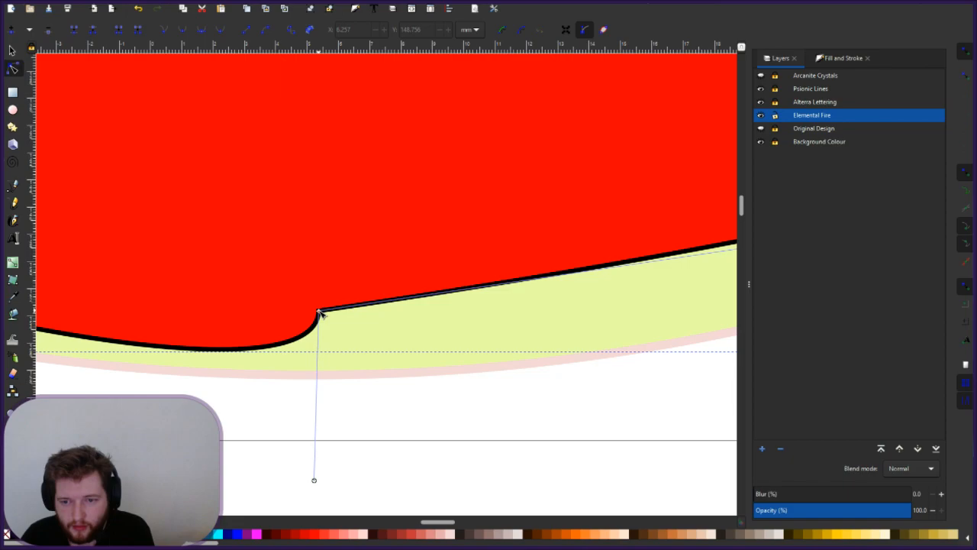
- Round the flame's bottom by snapping its node to the guide and widening both handles
{"action": "left_click_drag", "start_coordinate": [315, 479], "coordinate": [351, 399]}
{"action": "left_click_drag", "start_coordinate": [406, 321], "coordinate": [244, 314]}
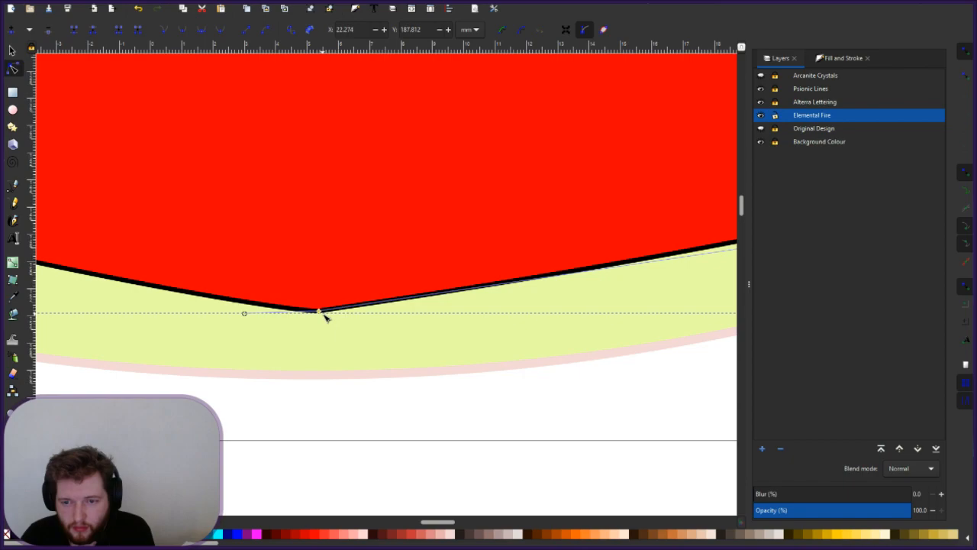
{"action": "left_click_drag", "start_coordinate": [320, 312], "coordinate": [319, 377]}
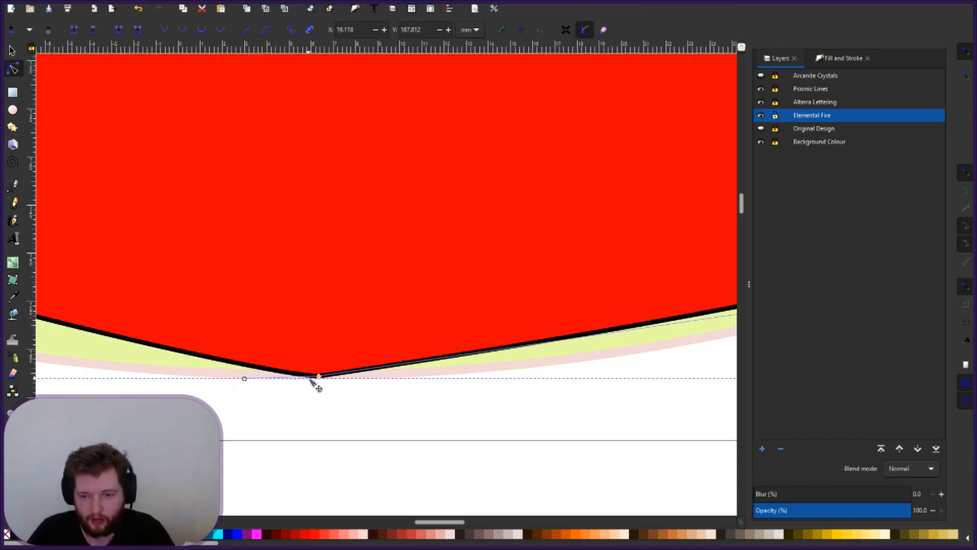
{"action": "left_click_drag", "start_coordinate": [319, 377], "coordinate": [311, 379]}
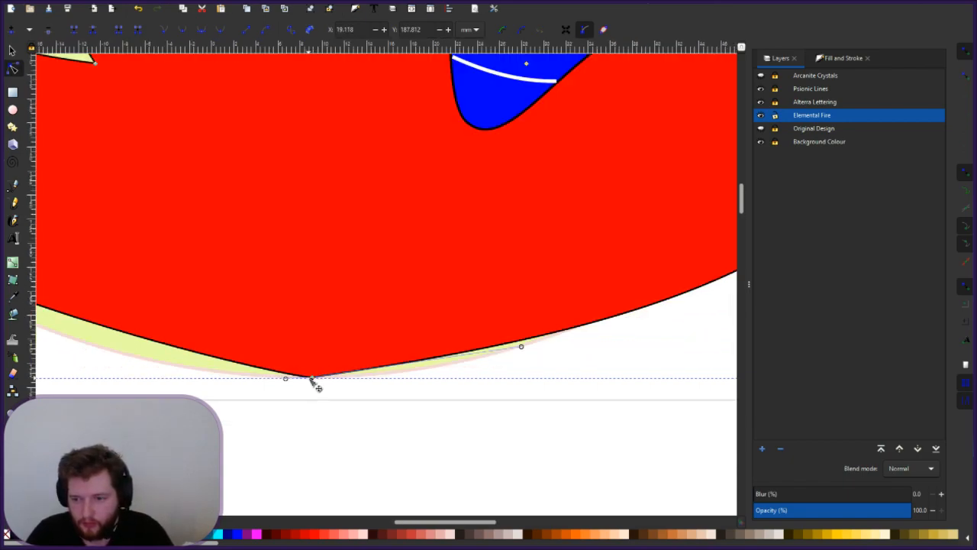
{"action": "left_click_drag", "start_coordinate": [523, 348], "coordinate": [513, 379]}
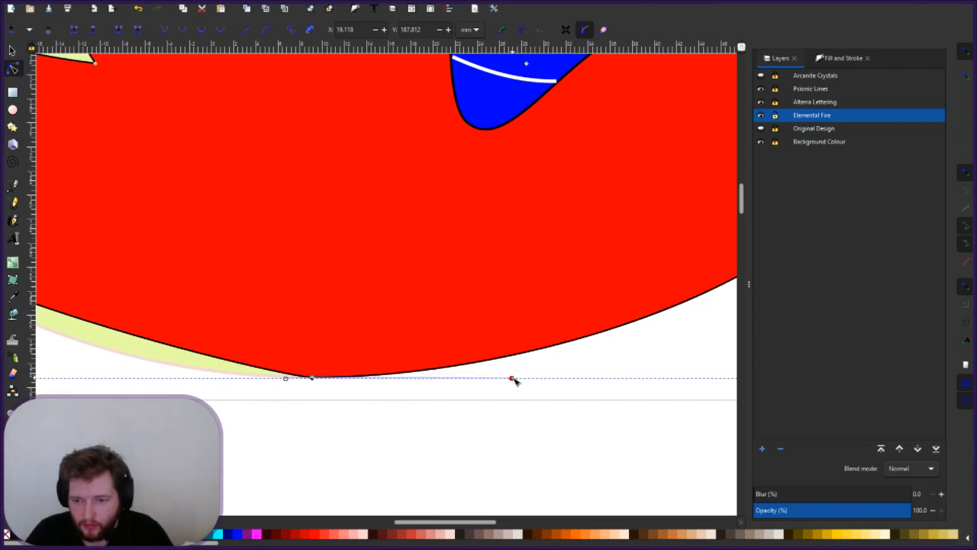
{"action": "left_click_drag", "start_coordinate": [285, 379], "coordinate": [75, 379]}
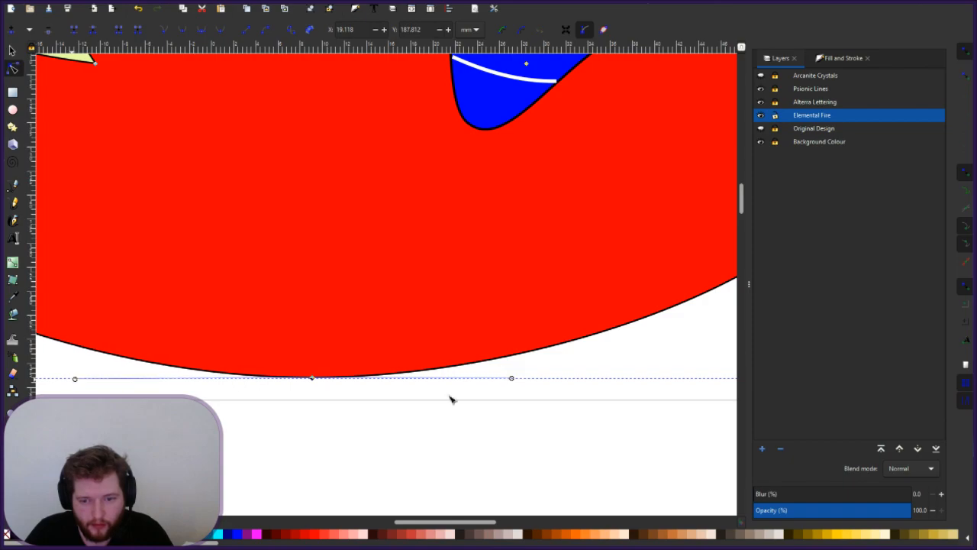
{"action": "left_click_drag", "start_coordinate": [513, 378], "coordinate": [608, 380]}
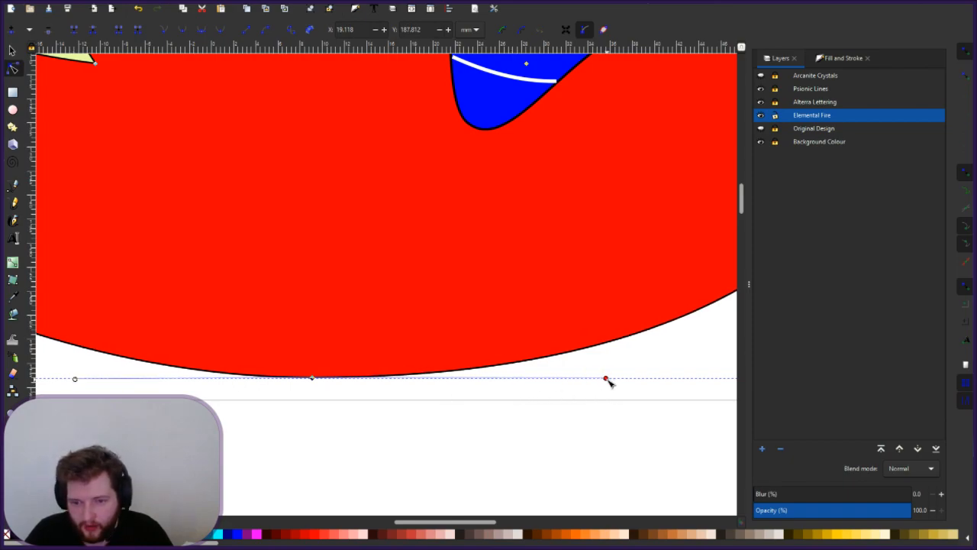
{"action": "left_click_drag", "start_coordinate": [607, 379], "coordinate": [584, 380]}
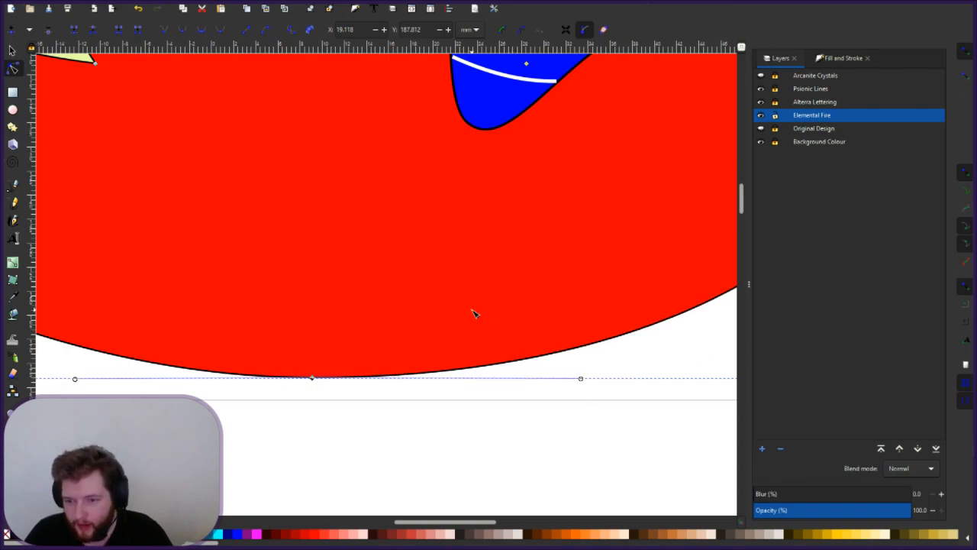
- Clear the node selection and deselect the Elemental Fire path
{"action": "scroll", "coordinate": [473, 311], "scroll_direction": "down", "scroll_amount": 2}
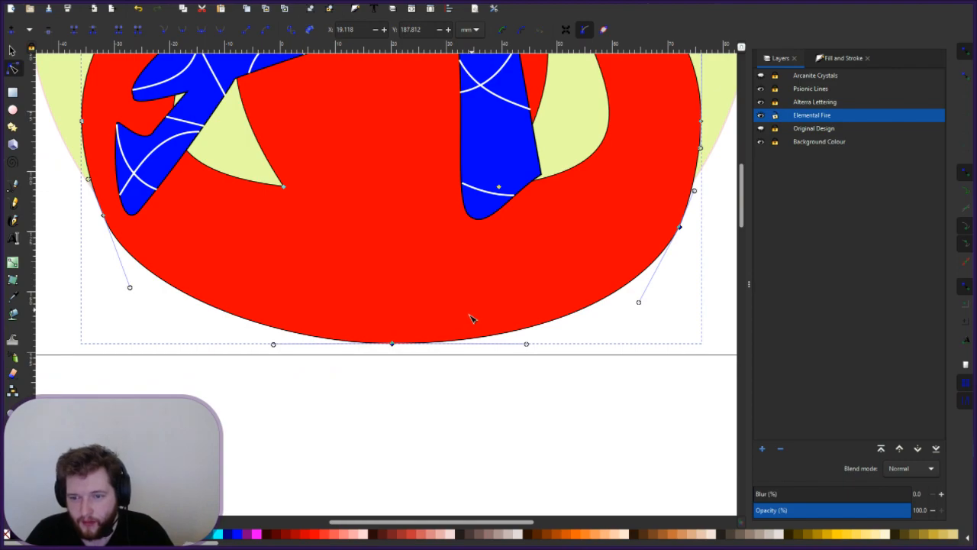
{"action": "scroll", "coordinate": [463, 349], "scroll_direction": "up", "scroll_amount": 4}
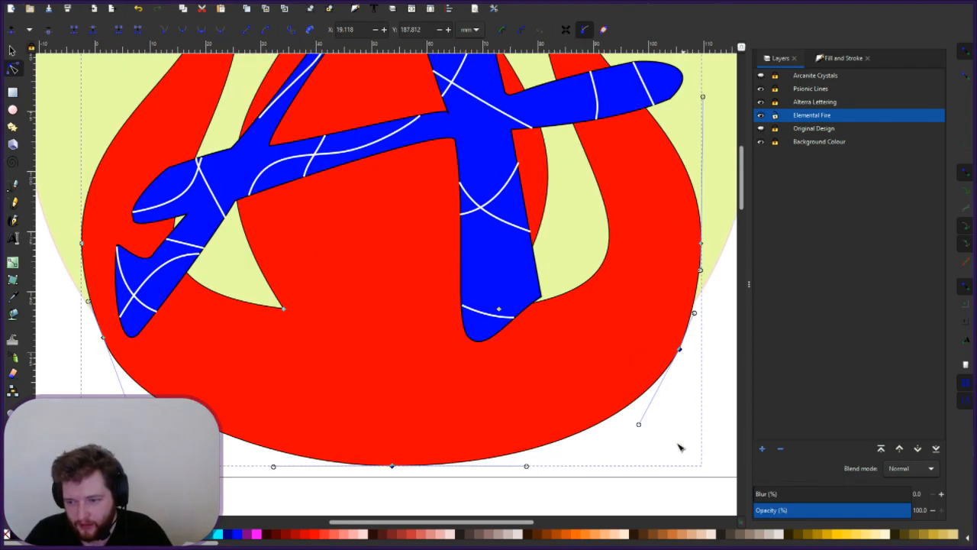
{"action": "left_click", "coordinate": [718, 430]}
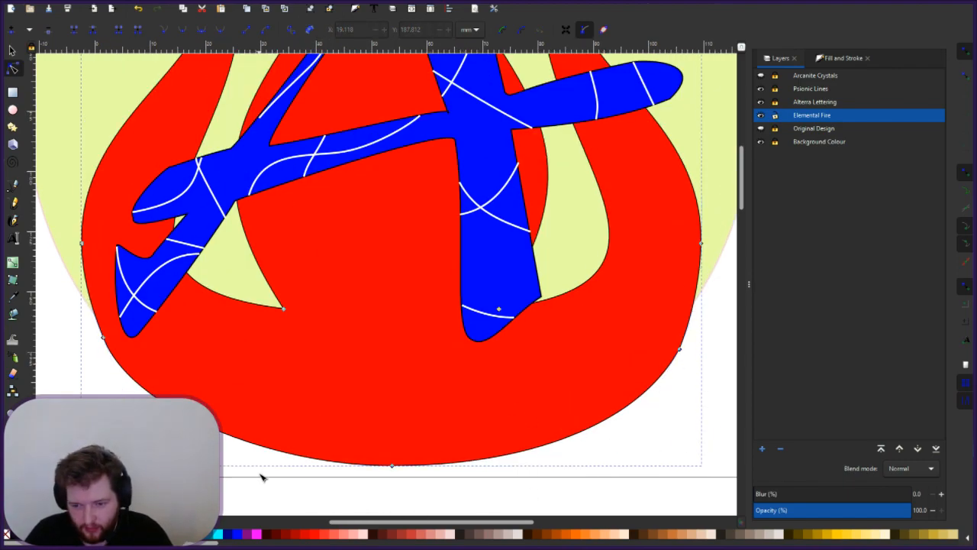
{"action": "left_click", "coordinate": [334, 493]}
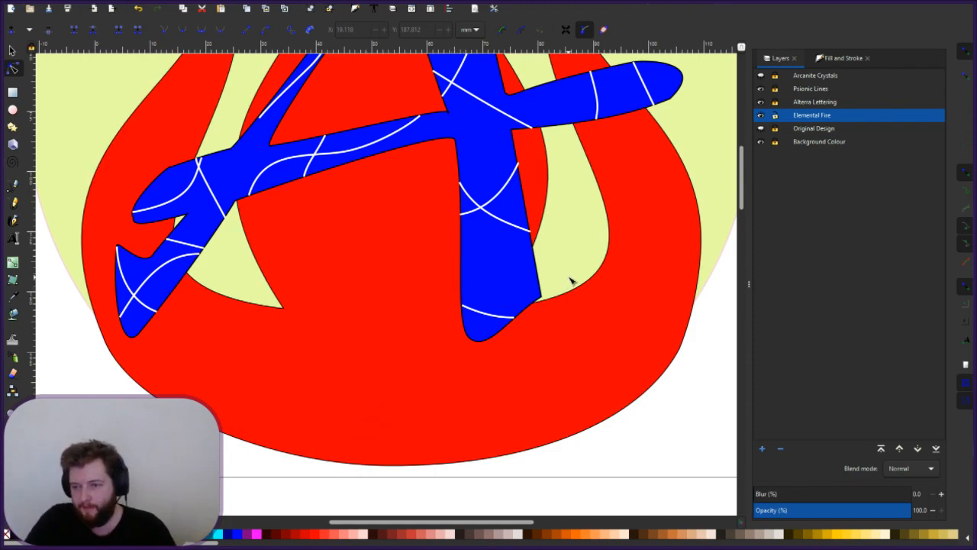
- Zoom and pan around the flame and blue A, then zoom back out to the whole page
{"action": "scroll", "coordinate": [570, 282], "scroll_direction": "down", "scroll_amount": 4}
{"action": "scroll", "coordinate": [585, 287], "scroll_direction": "up", "scroll_amount": 1}
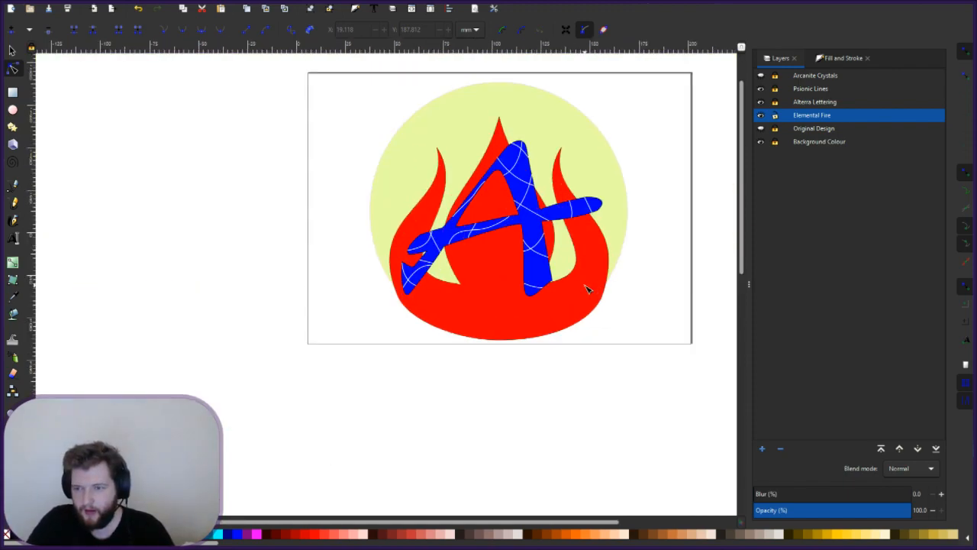
{"action": "left_click_drag", "start_coordinate": [642, 251], "coordinate": [509, 337]}
{"action": "scroll", "coordinate": [509, 337], "scroll_direction": "up", "scroll_amount": 2}
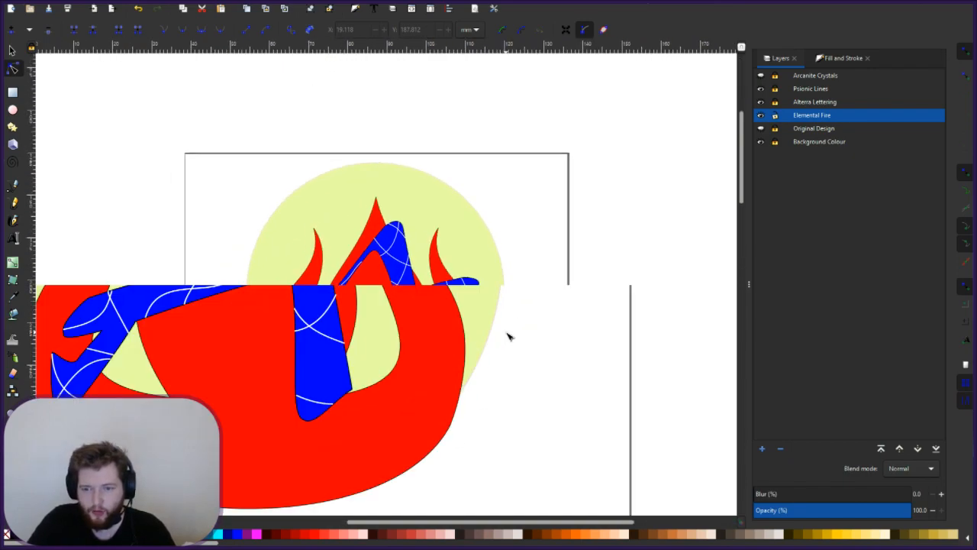
{"action": "left_click_drag", "start_coordinate": [473, 371], "coordinate": [547, 361]}
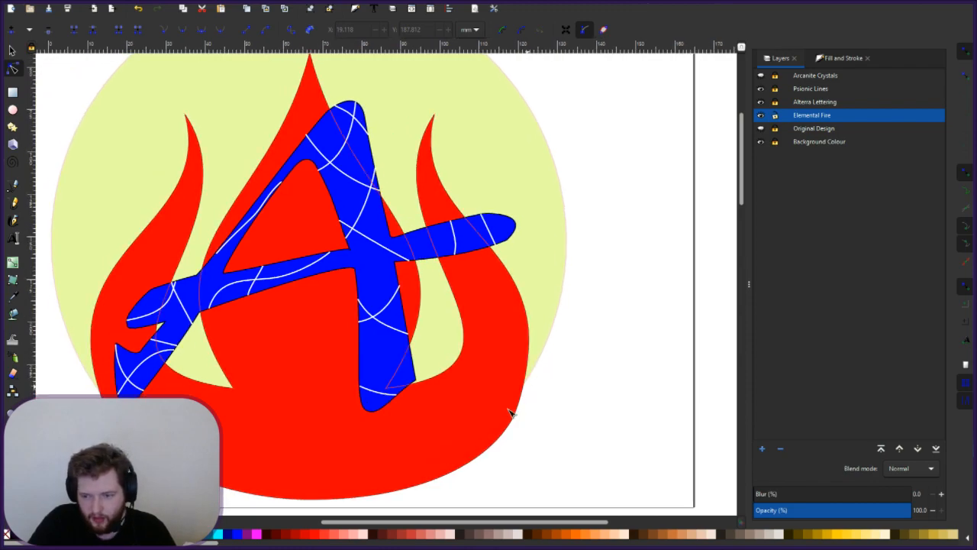
{"action": "scroll", "coordinate": [552, 364], "scroll_direction": "down", "scroll_amount": 2}
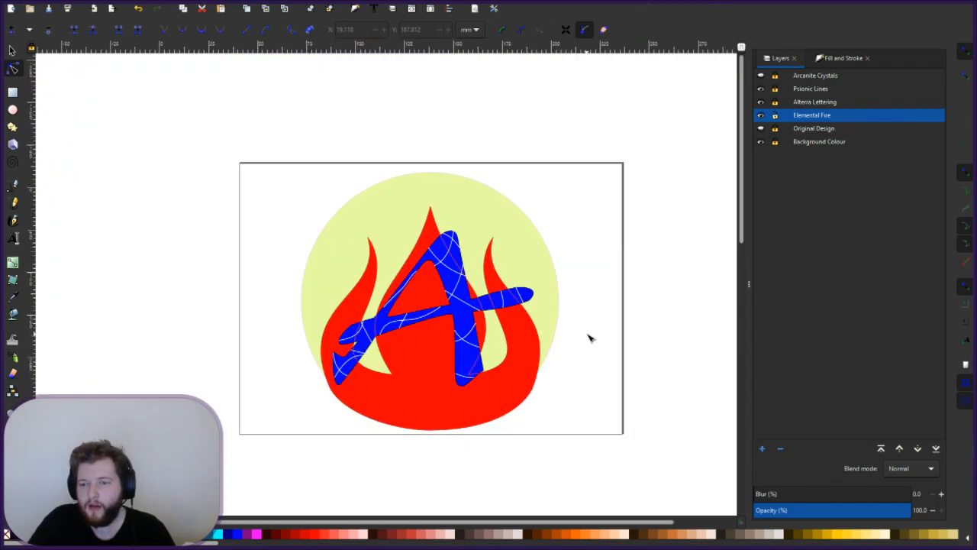
{"action": "scroll", "coordinate": [576, 344], "scroll_direction": "up", "scroll_amount": 2}
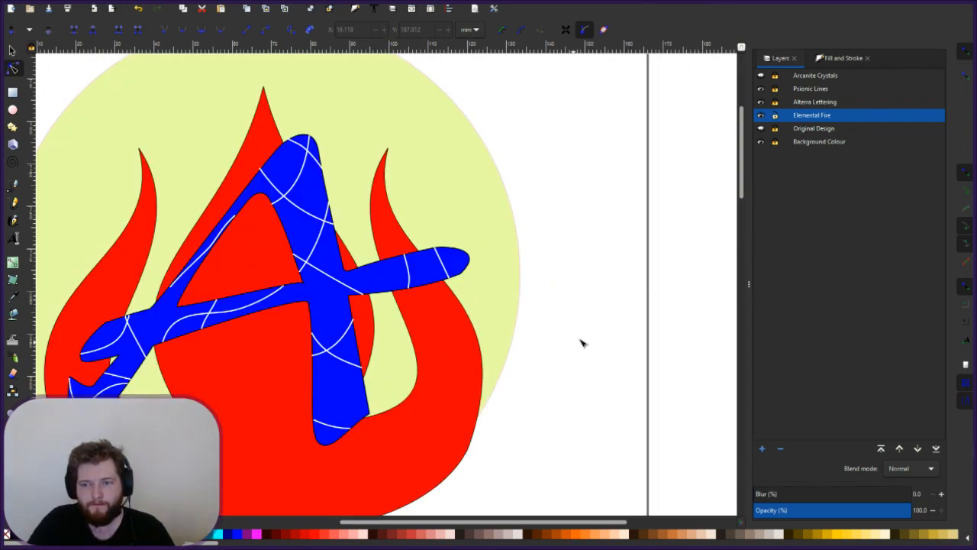
{"action": "scroll", "coordinate": [606, 322], "scroll_direction": "down", "scroll_amount": 2}
{"action": "mouse_move", "coordinate": [606, 323]}
{"action": "left_mouse_down"}
{"action": "mouse_move", "coordinate": [583, 329]}
{"action": "mouse_move", "coordinate": [613, 331]}
{"action": "left_mouse_up"}
{"action": "scroll", "coordinate": [583, 330], "scroll_direction": "up", "scroll_amount": 2}
{"action": "scroll", "coordinate": [611, 329], "scroll_direction": "down", "scroll_amount": 2}
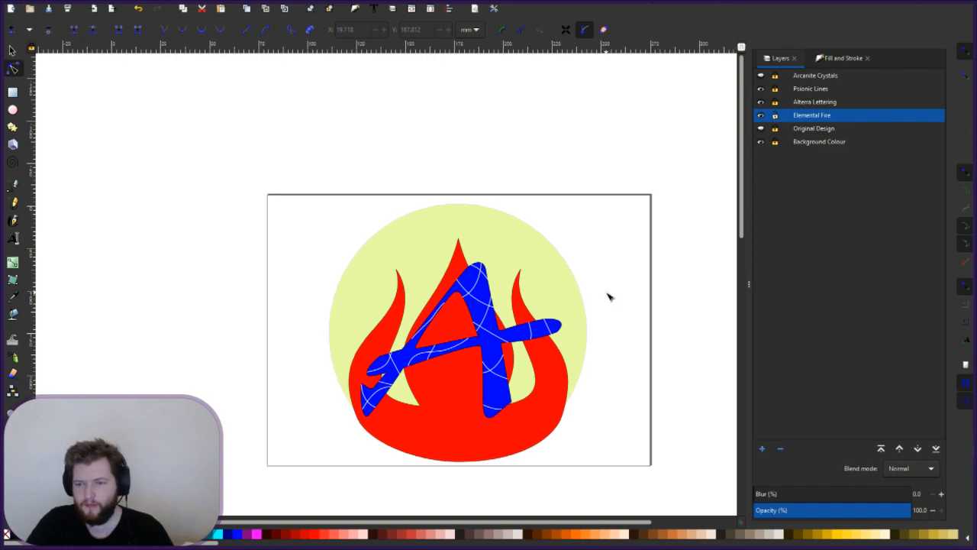
- Make Alterra Lettering the active layer using the Selector tool
{"action": "key", "text": "s"}
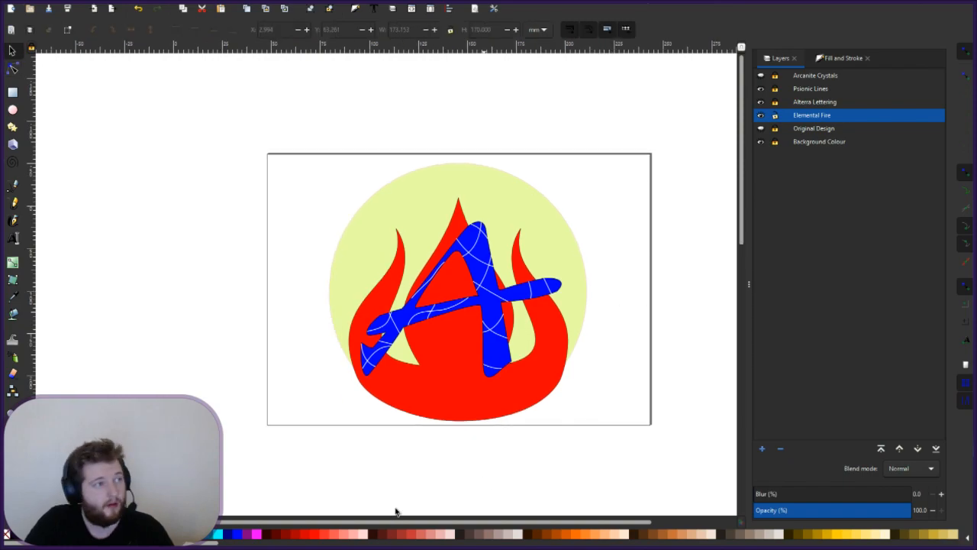
{"action": "left_click_drag", "start_coordinate": [482, 524], "coordinate": [559, 525]}
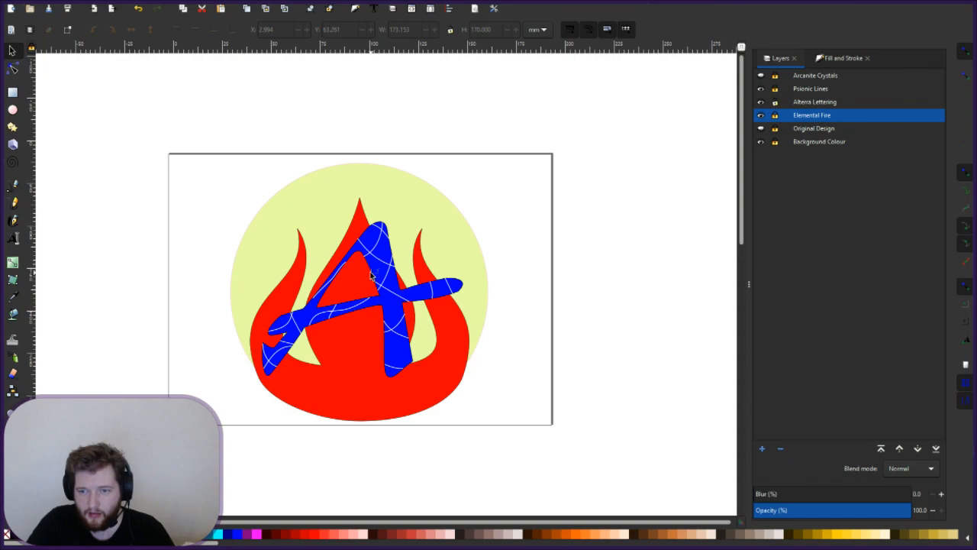
{"action": "left_click", "coordinate": [824, 105]}
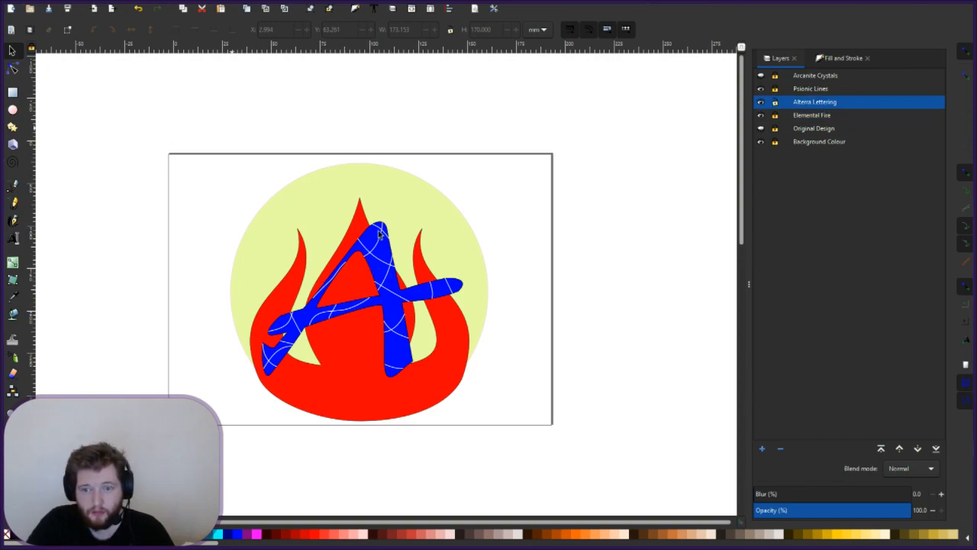
- Select the blue A with all its white lines and nudge them slightly up-left over the flame
{"action": "left_click_drag", "start_coordinate": [240, 203], "coordinate": [499, 399]}
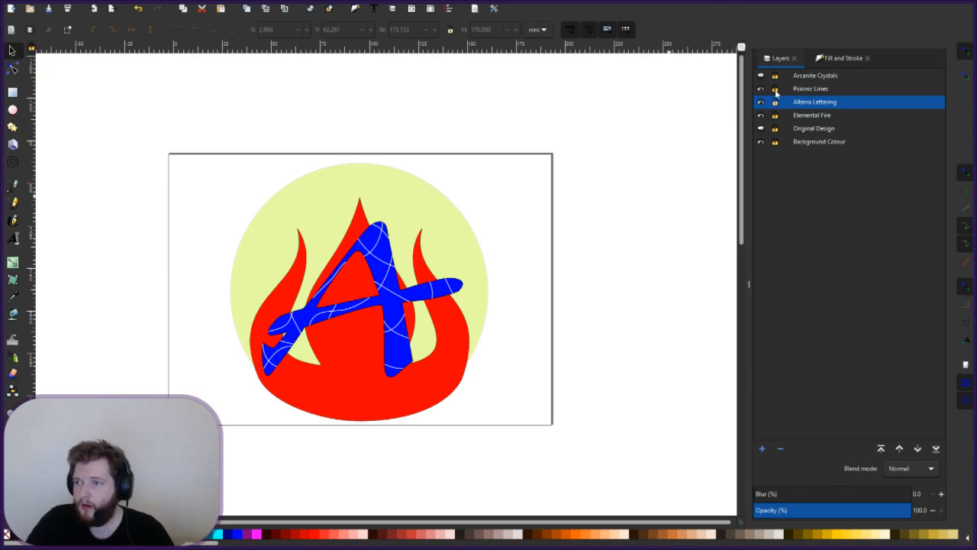
{"action": "left_click_drag", "start_coordinate": [270, 218], "coordinate": [448, 383]}
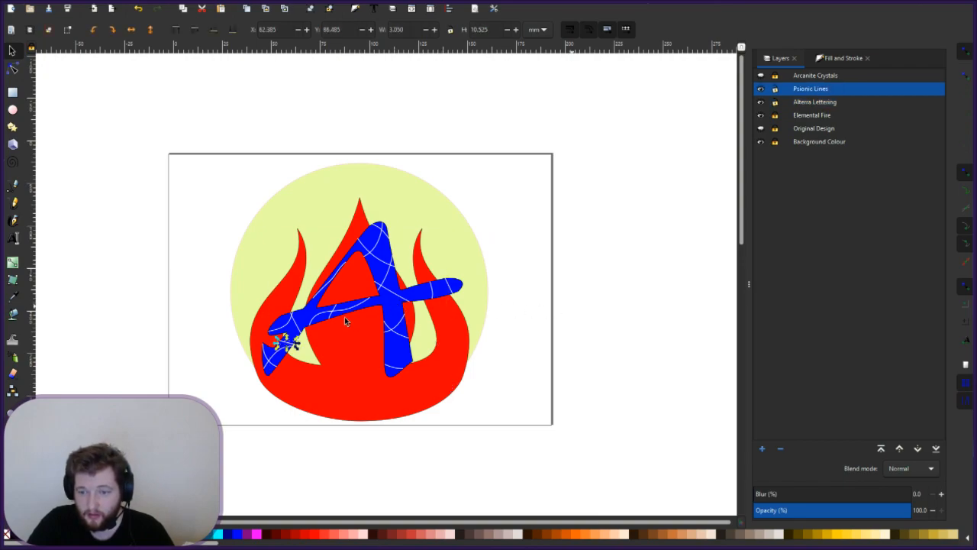
{"action": "key", "text": "Escape"}
{"action": "key", "text": "ctrl+alt+a"}
{"action": "left_click_drag", "start_coordinate": [393, 308], "coordinate": [378, 314]}
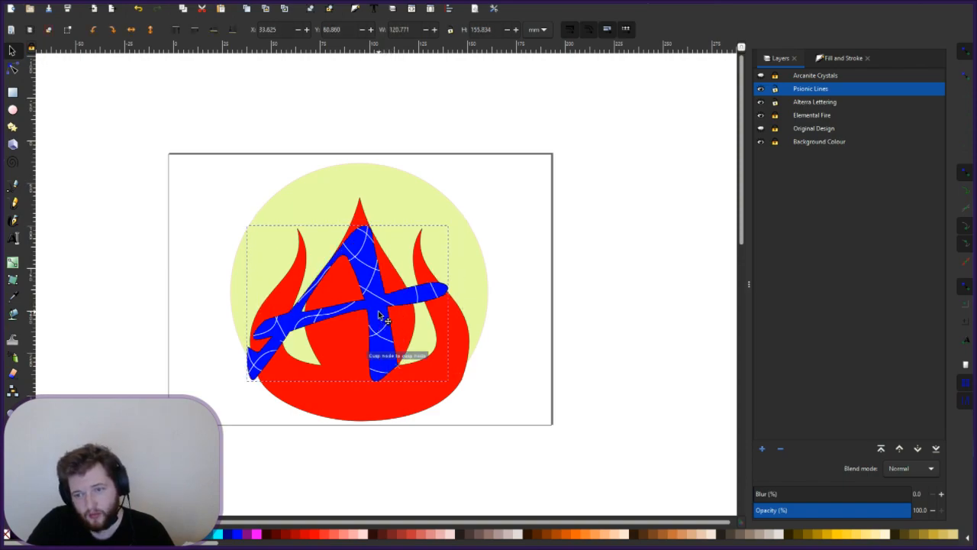
{"action": "left_click_drag", "start_coordinate": [371, 316], "coordinate": [397, 298]}
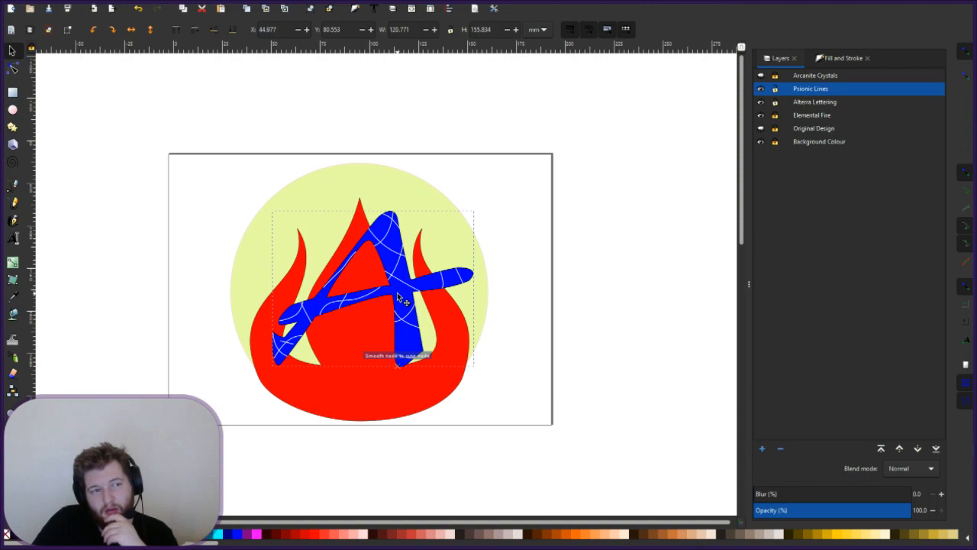
{"action": "left_click_drag", "start_coordinate": [397, 298], "coordinate": [393, 301]}
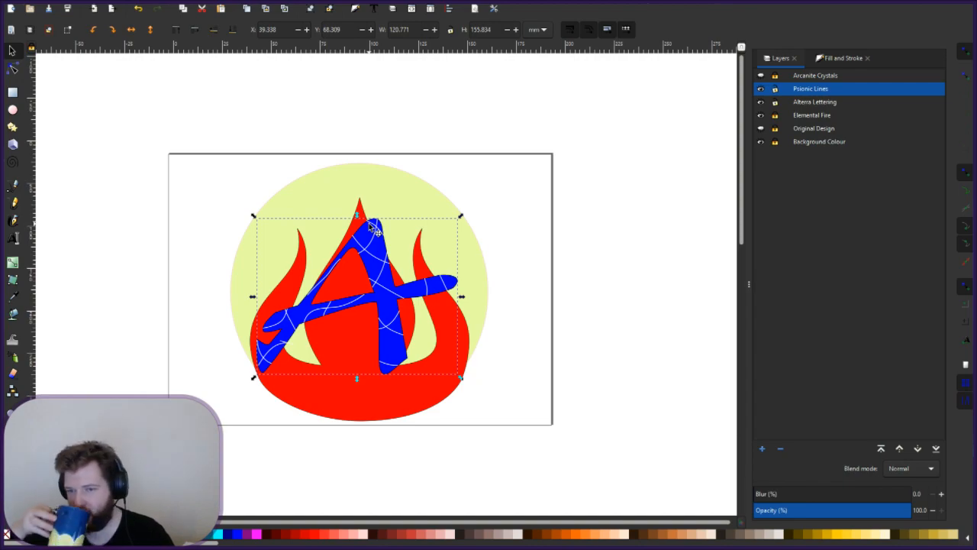
{"action": "left_click", "coordinate": [761, 102]}
{"action": "left_click", "coordinate": [775, 103]}
{"action": "left_click", "coordinate": [776, 89]}
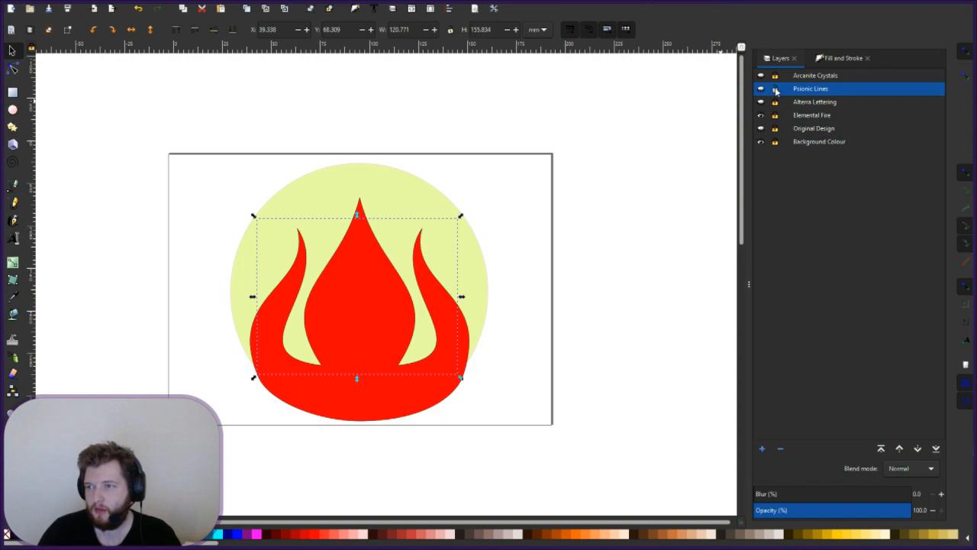
{"action": "key", "text": "Escape"}
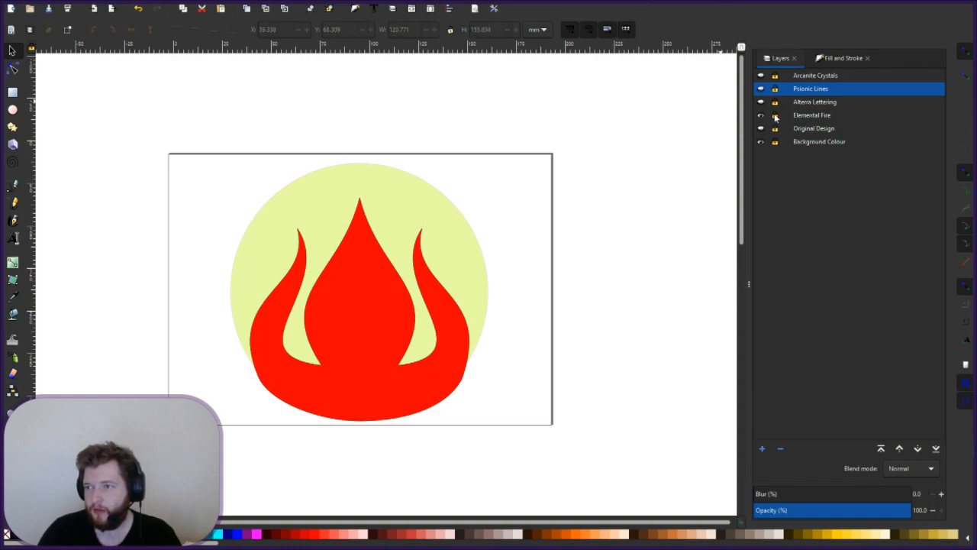
{"action": "left_click", "coordinate": [348, 263]}
{"action": "left_click_drag", "start_coordinate": [360, 196], "coordinate": [355, 163]}
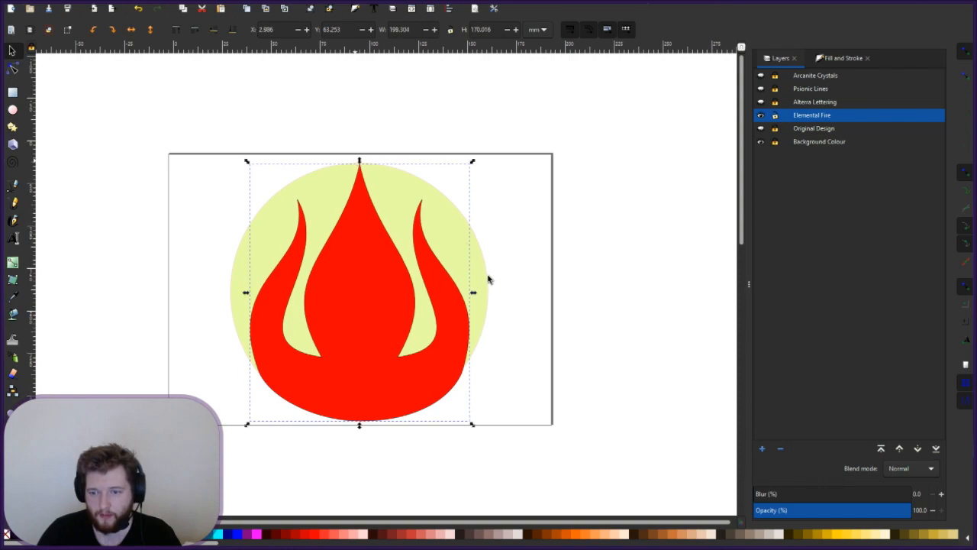
{"action": "left_click", "coordinate": [506, 347]}
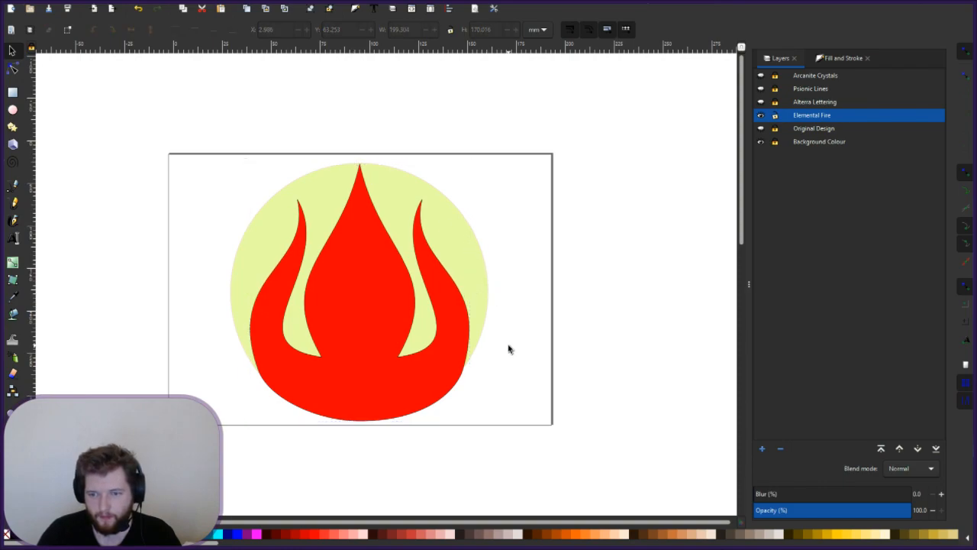
{"action": "left_click", "coordinate": [359, 418]}
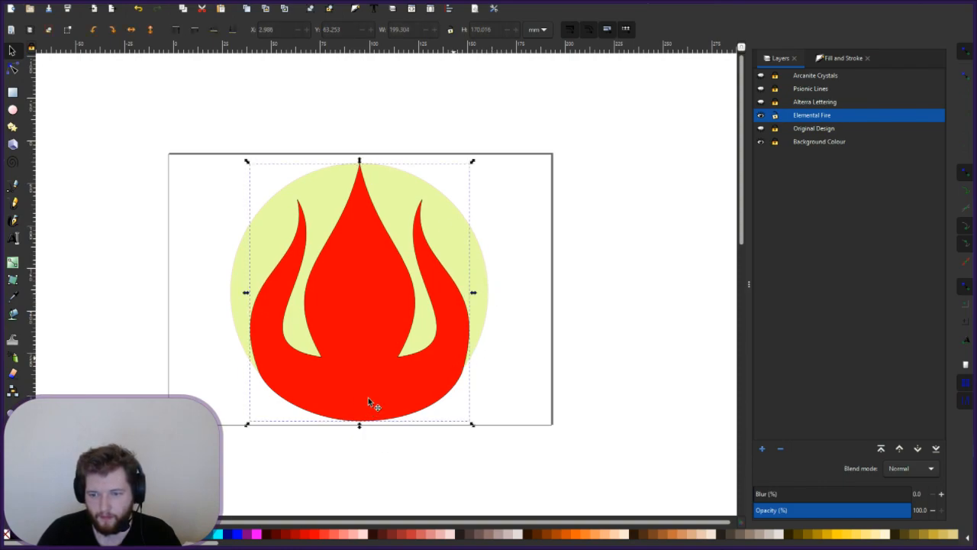
{"action": "left_click_drag", "start_coordinate": [368, 390], "coordinate": [369, 390]}
{"action": "left_click", "coordinate": [383, 390]}
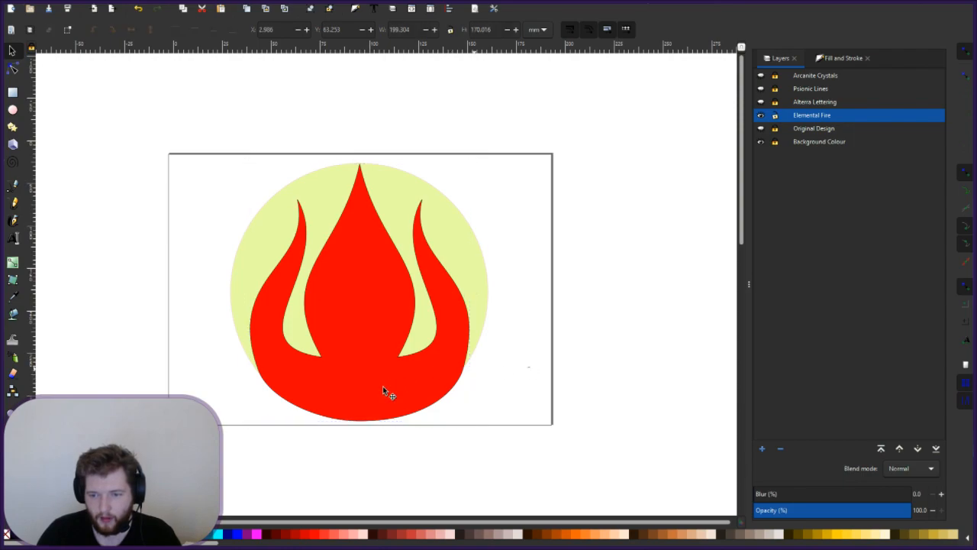
{"action": "left_click_drag", "start_coordinate": [360, 425], "coordinate": [367, 428]}
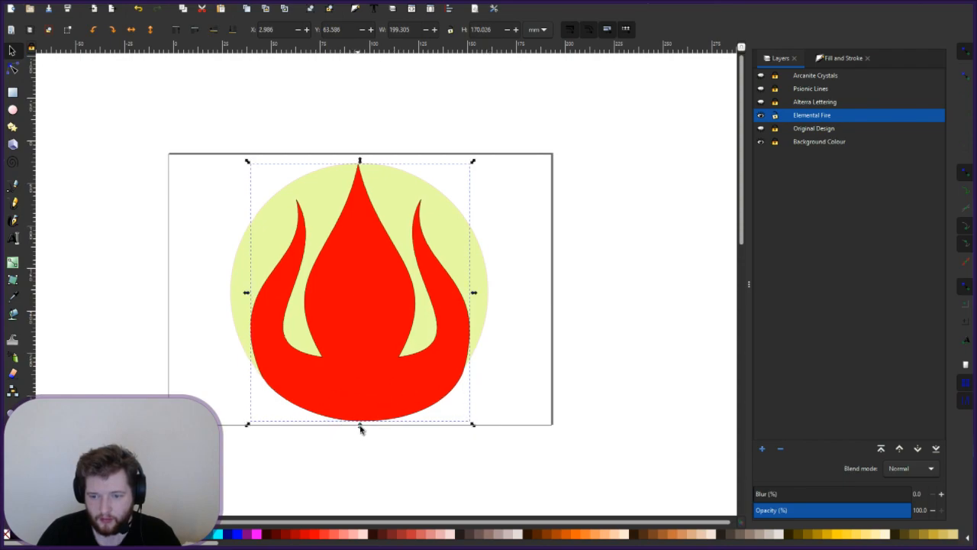
{"action": "left_click_drag", "start_coordinate": [360, 425], "coordinate": [371, 422]}
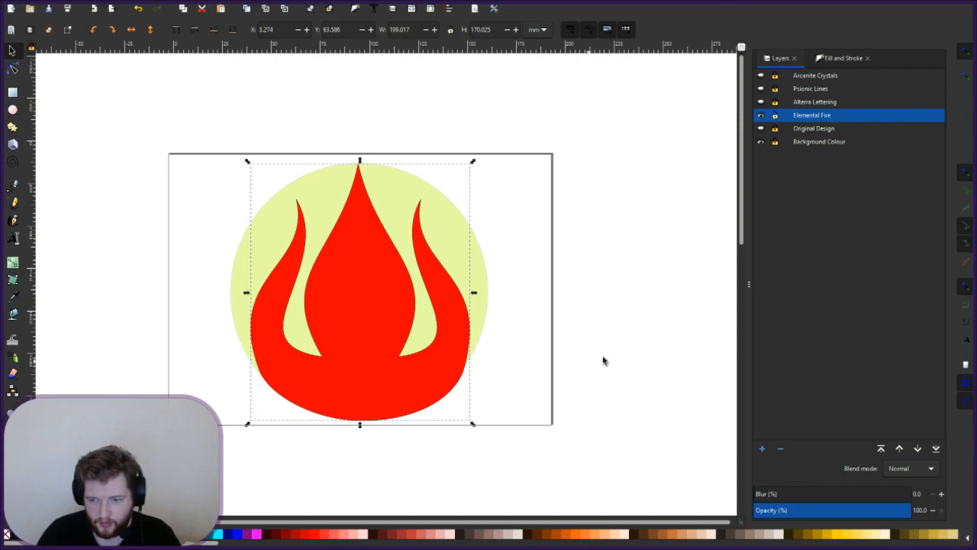
{"action": "left_click", "coordinate": [532, 374]}
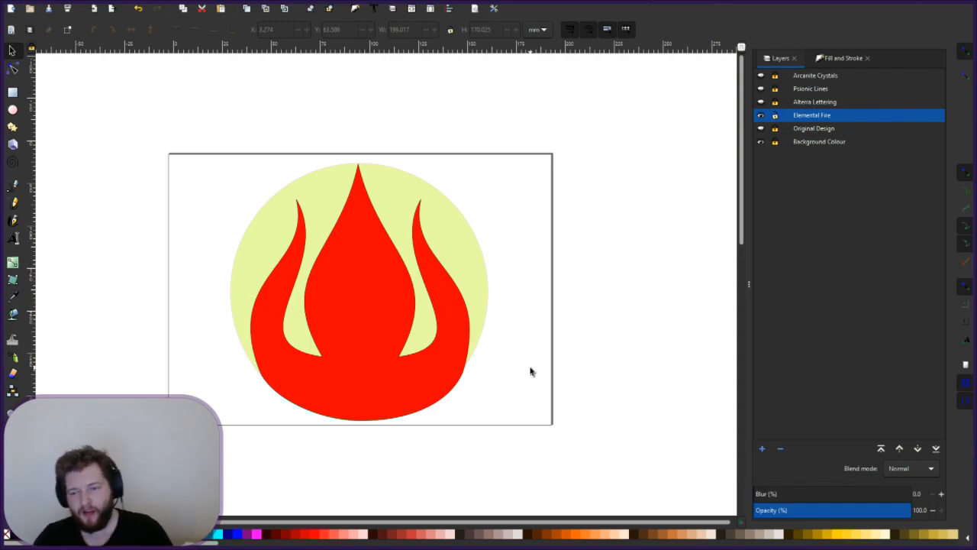
- Shrink the red flame's height slightly from its bottom scale handle
{"action": "left_click", "coordinate": [458, 380]}
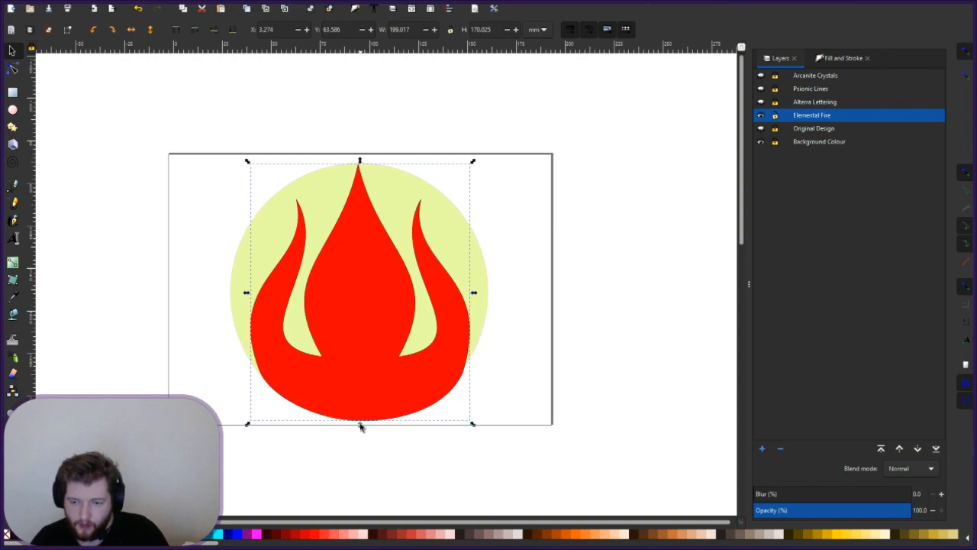
{"action": "left_click_drag", "start_coordinate": [359, 426], "coordinate": [363, 420]}
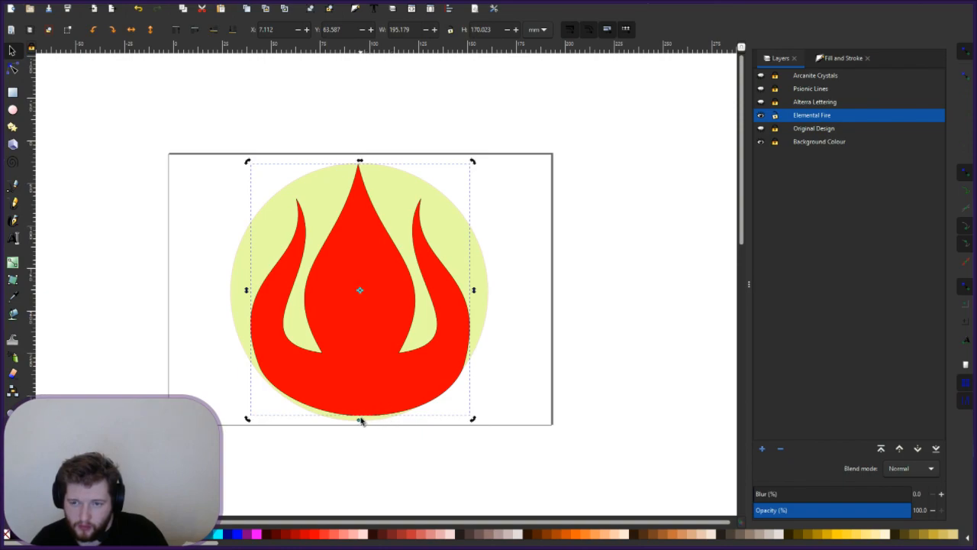
{"action": "left_click_drag", "start_coordinate": [362, 420], "coordinate": [363, 422]}
{"action": "key", "text": "Escape"}
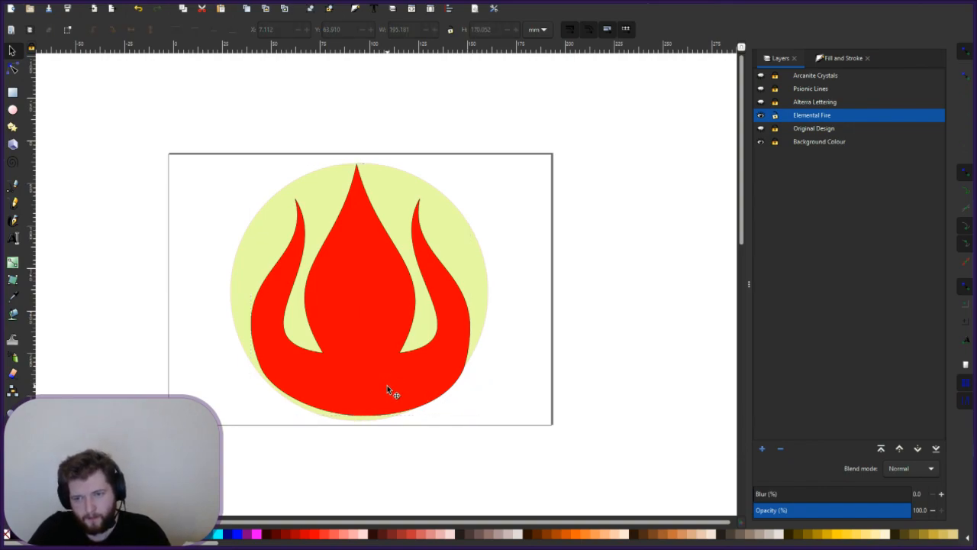
- Skew the flame from its bottom handle so the tip is centred over the circle
{"action": "scroll", "coordinate": [387, 385], "scroll_direction": "up", "scroll_amount": 1}
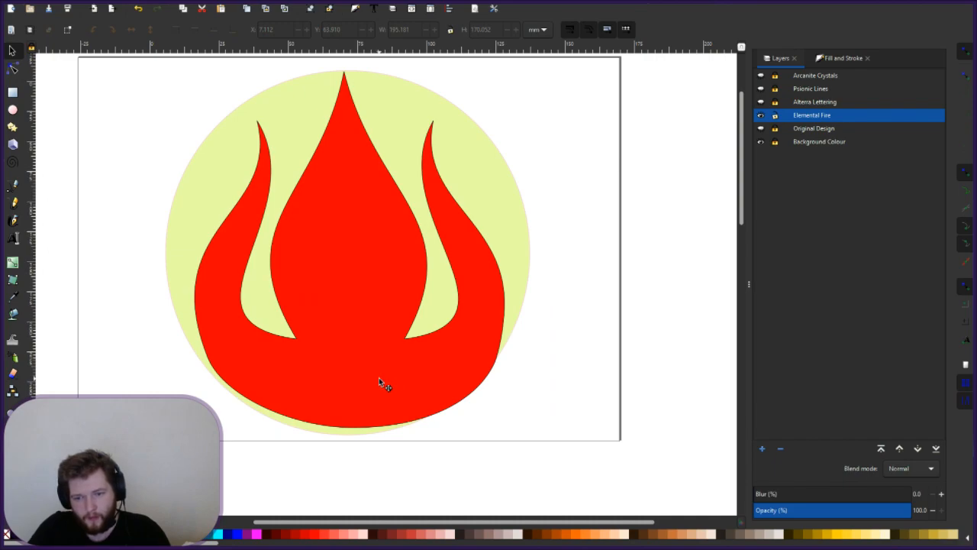
{"action": "left_click", "coordinate": [381, 409]}
{"action": "left_click", "coordinate": [404, 400]}
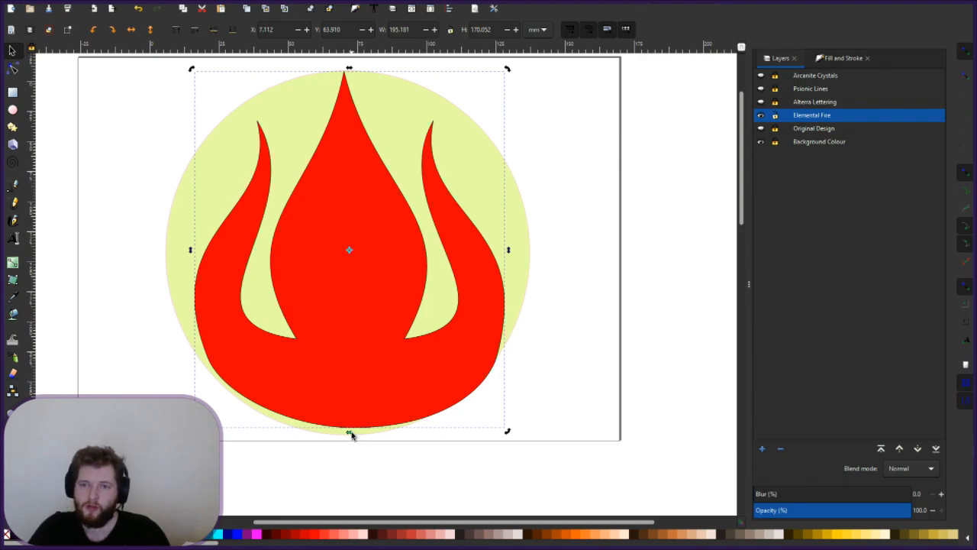
{"action": "left_click_drag", "start_coordinate": [350, 434], "coordinate": [346, 435]}
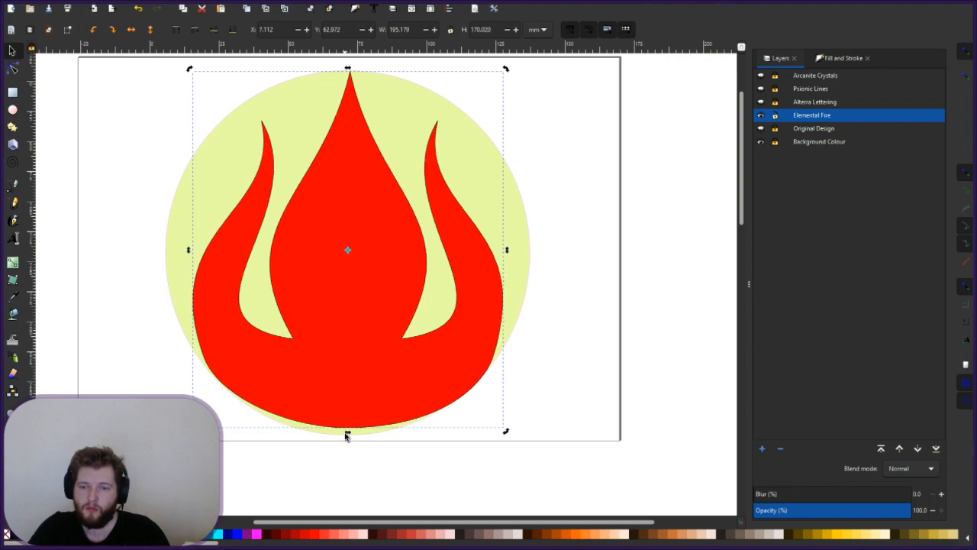
{"action": "left_click", "coordinate": [594, 335]}
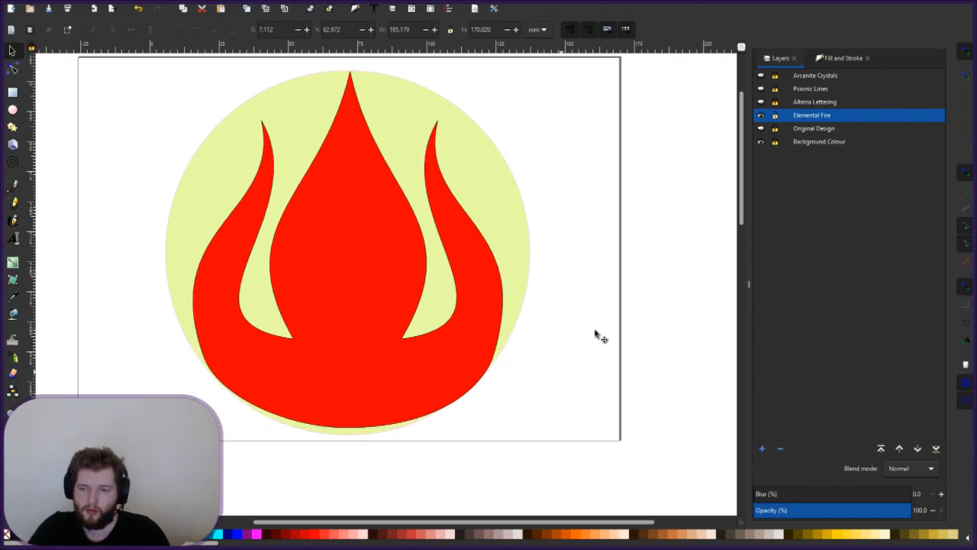
{"action": "left_click", "coordinate": [333, 411]}
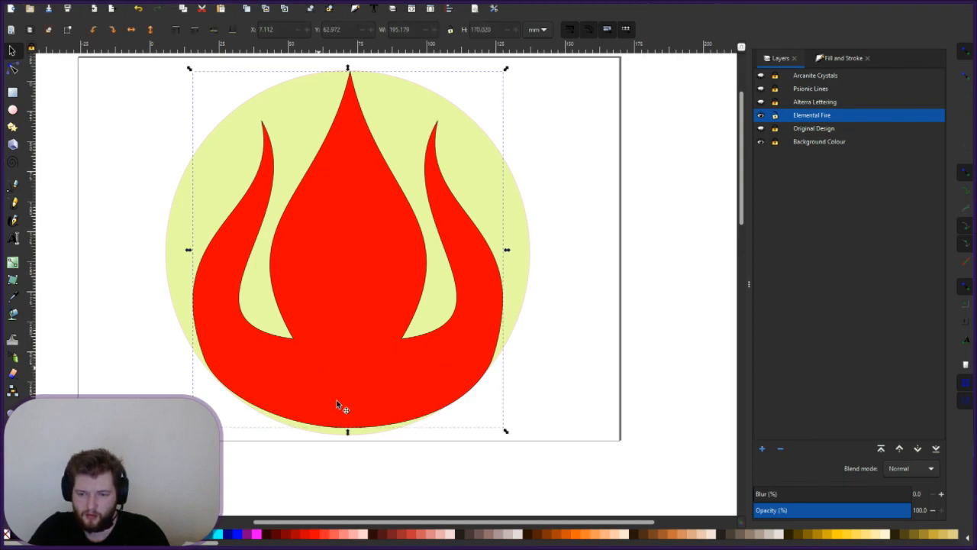
- Drag the flame's bottom node lower and adjust its handle so the curve bulges downward
{"action": "left_click", "coordinate": [13, 70]}
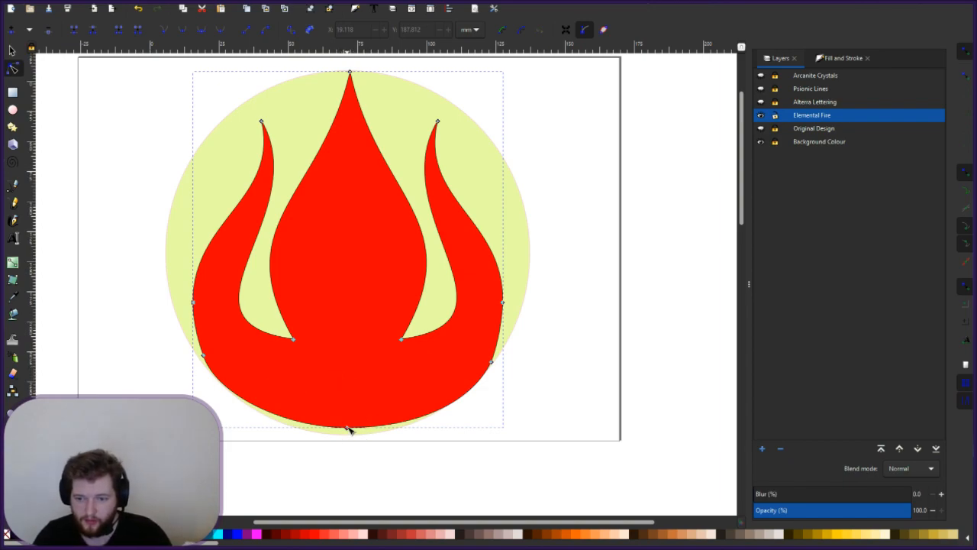
{"action": "left_click_drag", "start_coordinate": [346, 432], "coordinate": [348, 436]}
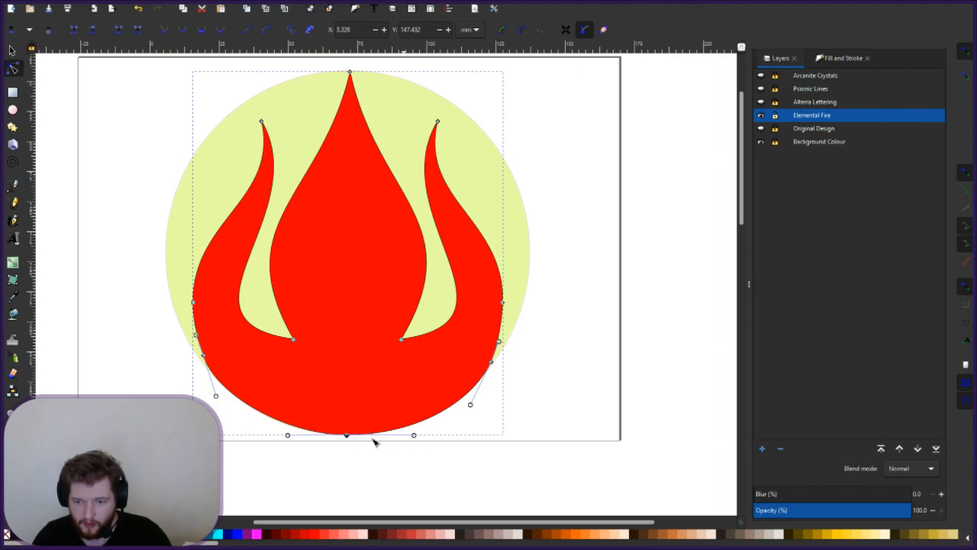
{"action": "mouse_move", "coordinate": [288, 436]}
{"action": "left_mouse_down"}
{"action": "mouse_move", "coordinate": [297, 435]}
{"action": "mouse_move", "coordinate": [287, 435]}
{"action": "left_mouse_up"}
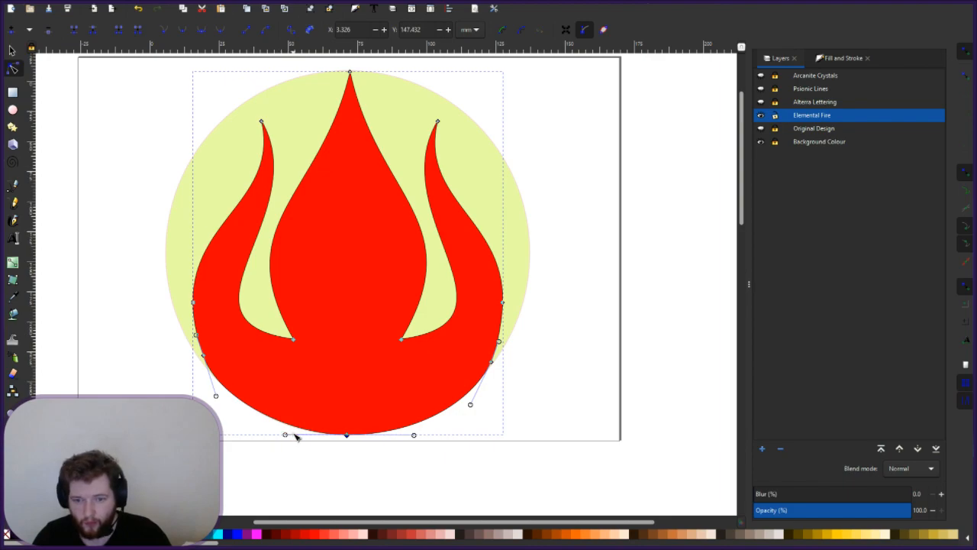
{"action": "left_click", "coordinate": [556, 389]}
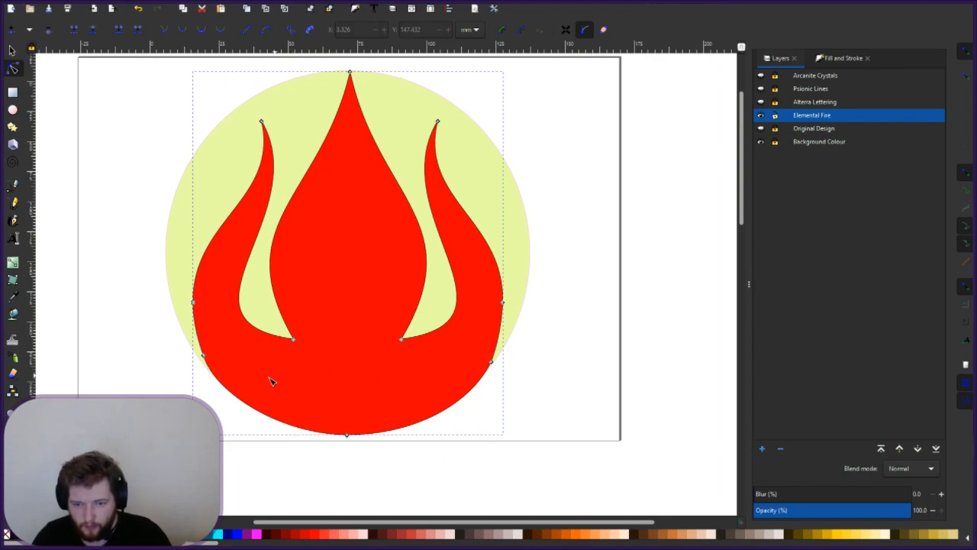
{"action": "left_click", "coordinate": [463, 424]}
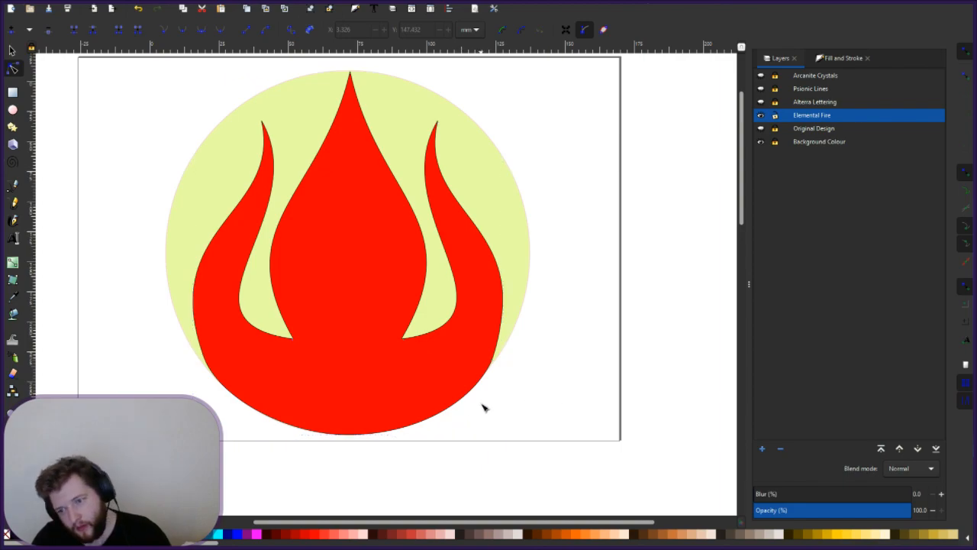
- Resize the flame slightly from its bottom edge to about 199 × 170 mm
{"action": "scroll", "coordinate": [482, 406], "scroll_direction": "up", "scroll_amount": 2, "text": "ctrl"}
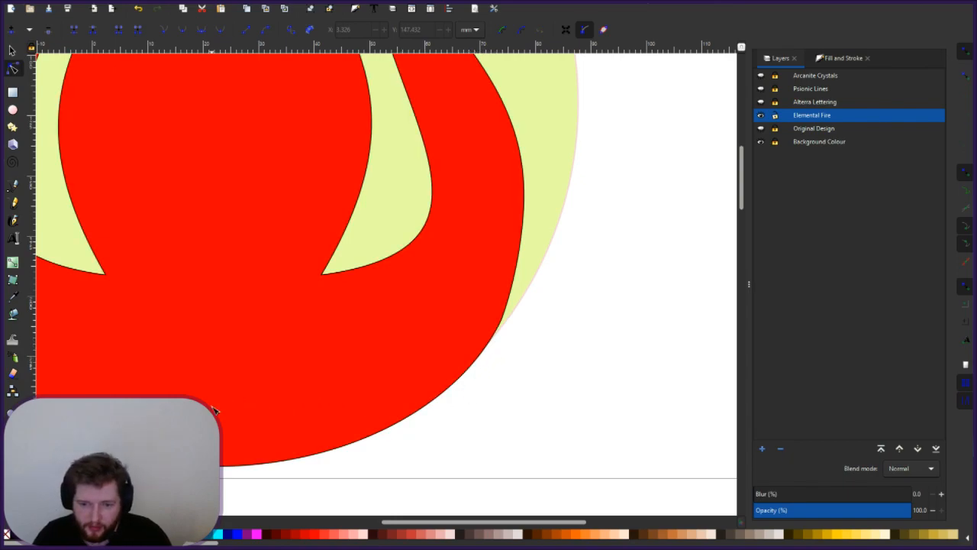
{"action": "left_click", "coordinate": [71, 100]}
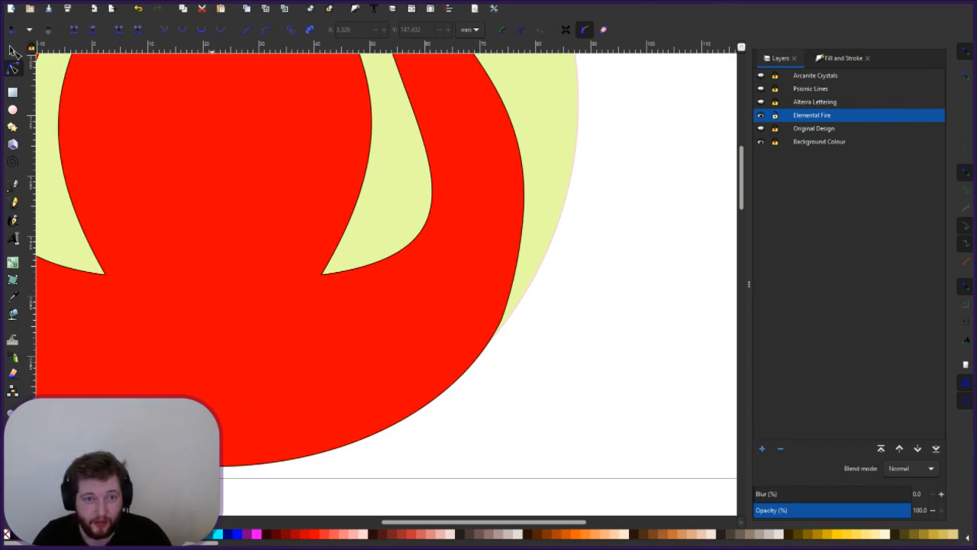
{"action": "key", "text": "s"}
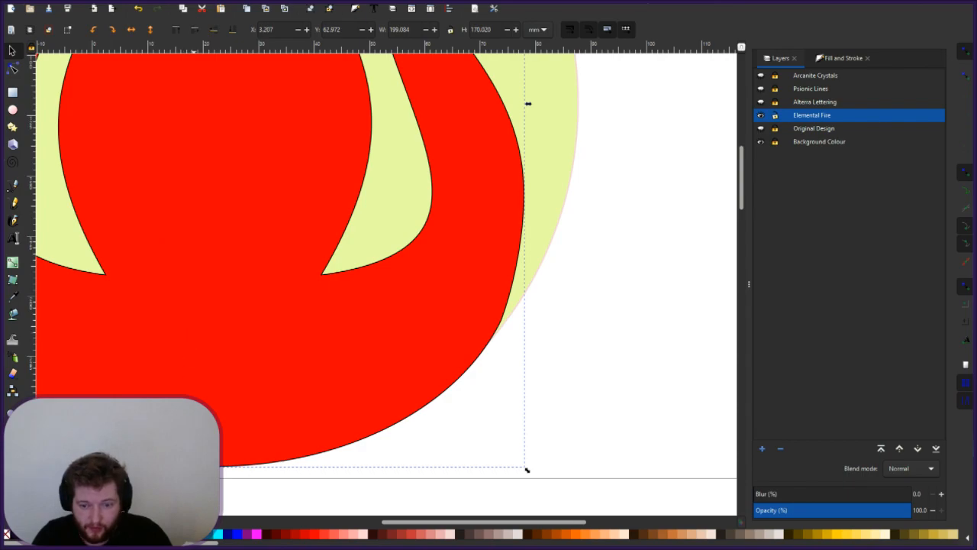
{"action": "left_click_drag", "start_coordinate": [213, 469], "coordinate": [213, 468]}
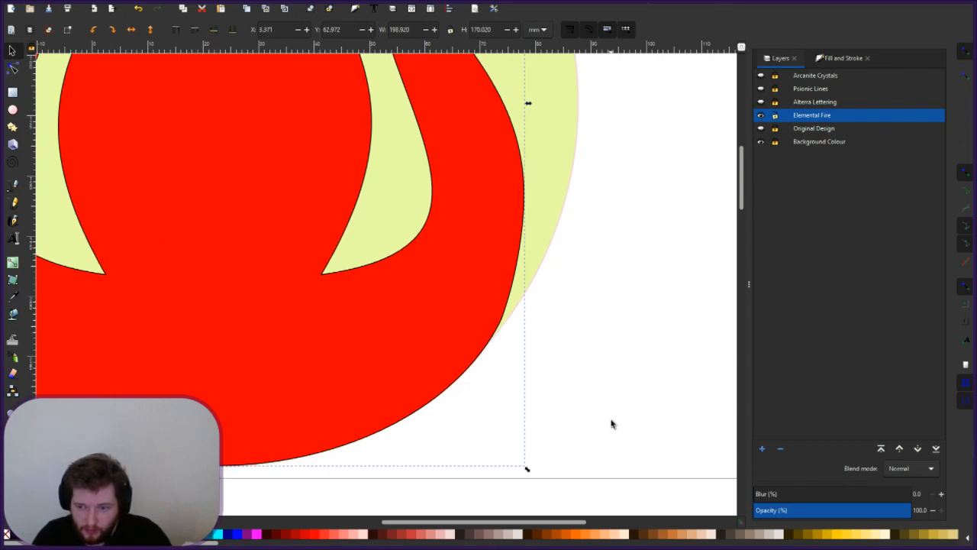
{"action": "key", "text": "Escape"}
- Nudge the flame up-left to X 3.511, Y 62.414 mm so its bottom hugs the circle's rim
{"action": "scroll", "coordinate": [310, 406], "scroll_direction": "left", "scroll_amount": 5}
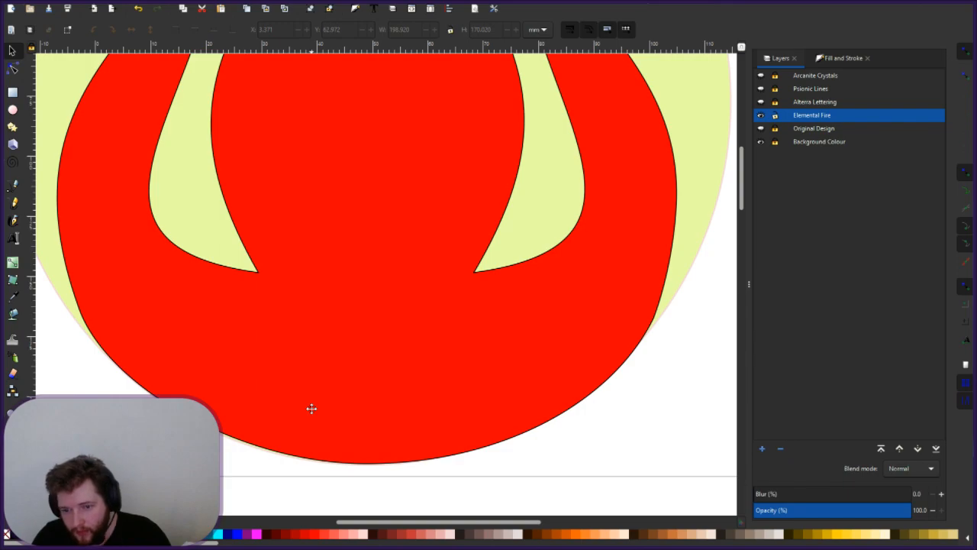
{"action": "left_click", "coordinate": [242, 444]}
{"action": "left_click_drag", "start_coordinate": [244, 446], "coordinate": [243, 448]}
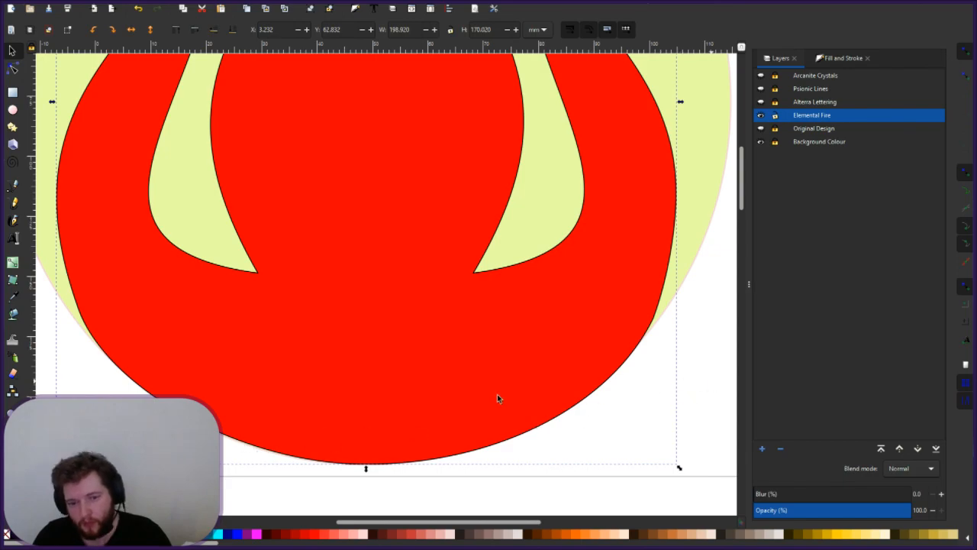
{"action": "key", "text": "Escape"}
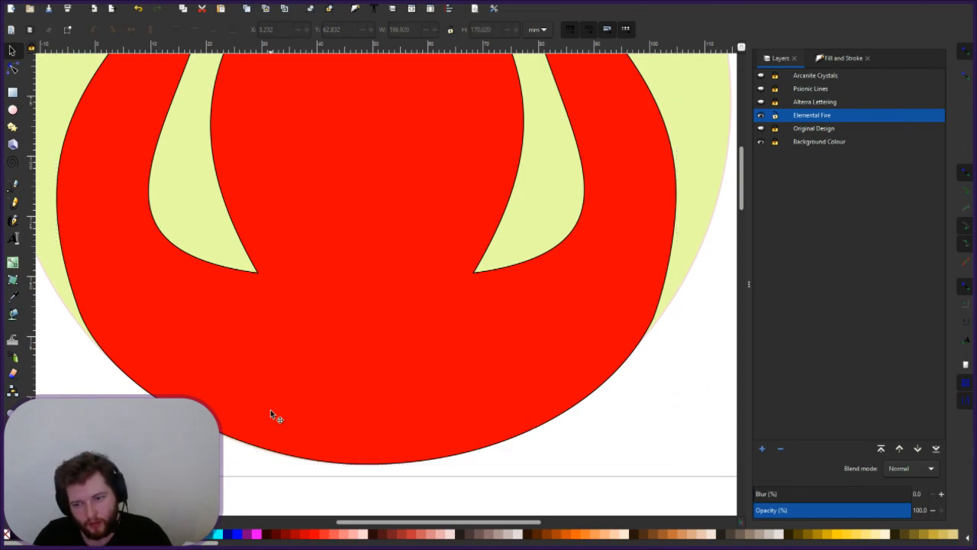
{"action": "left_click", "coordinate": [603, 384]}
{"action": "left_click_drag", "start_coordinate": [603, 388], "coordinate": [600, 389]}
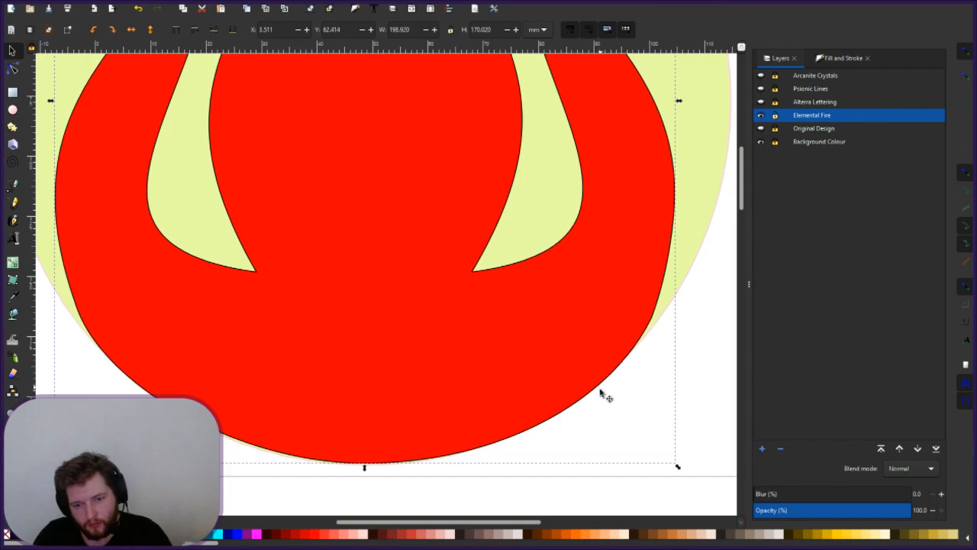
{"action": "left_click", "coordinate": [665, 446]}
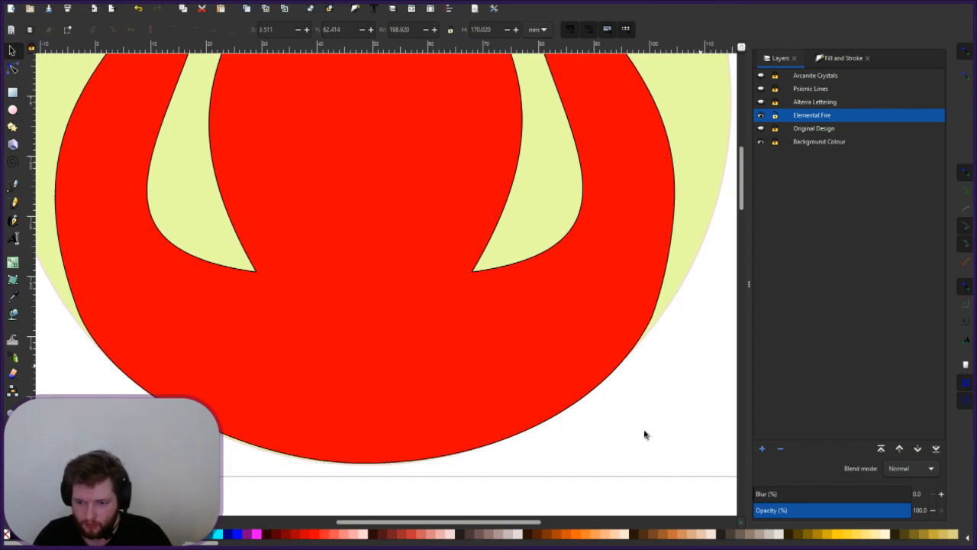
{"action": "key", "text": "n"}
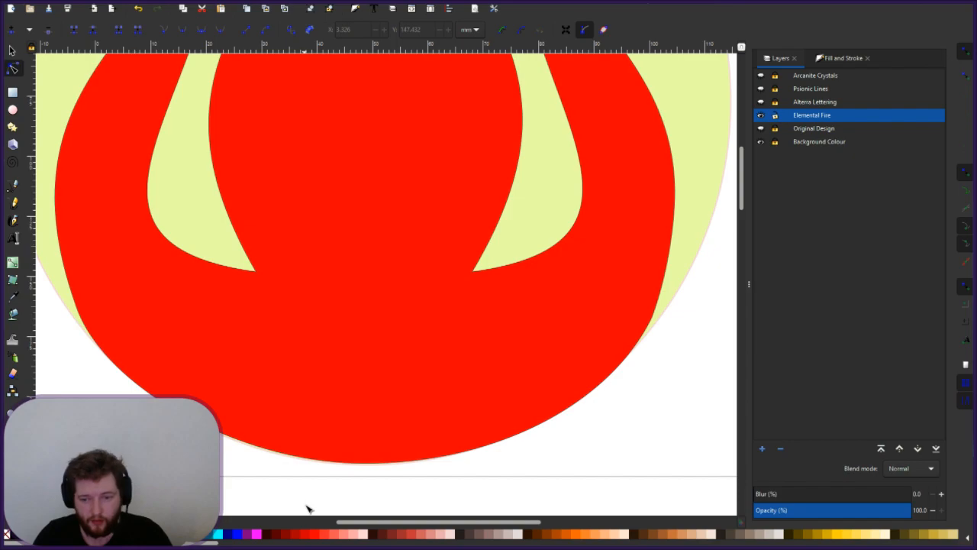
- Pull the flame's lower-left curve slightly outward and lower Elemental Fire's opacity to 10.6%
{"action": "left_click", "coordinate": [285, 456]}
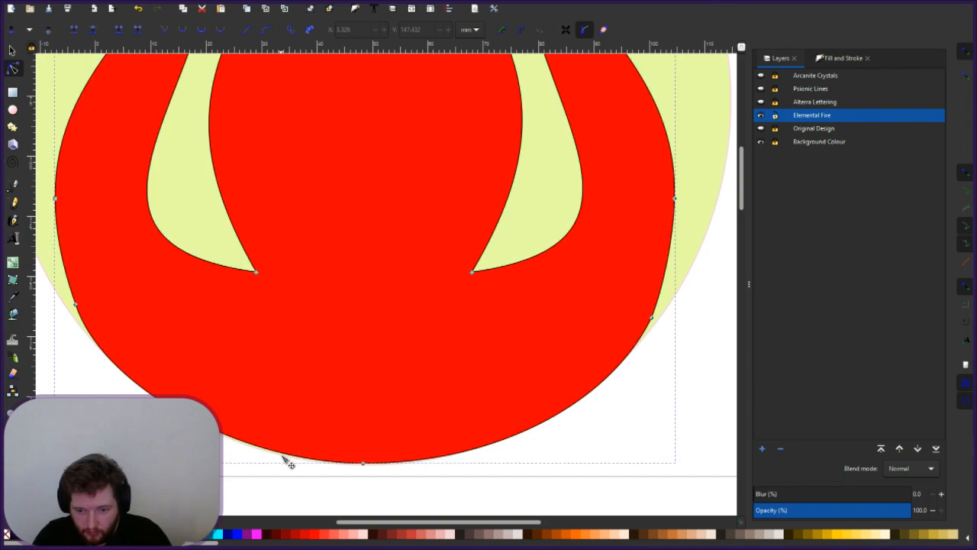
{"action": "left_click", "coordinate": [282, 456]}
{"action": "left_click_drag", "start_coordinate": [292, 455], "coordinate": [290, 459]}
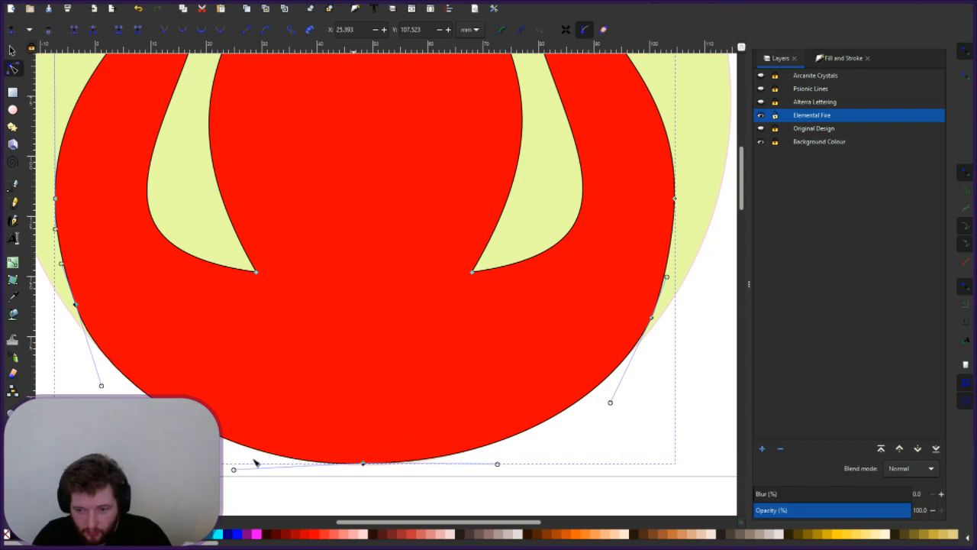
{"action": "key", "text": "ctrl+z"}
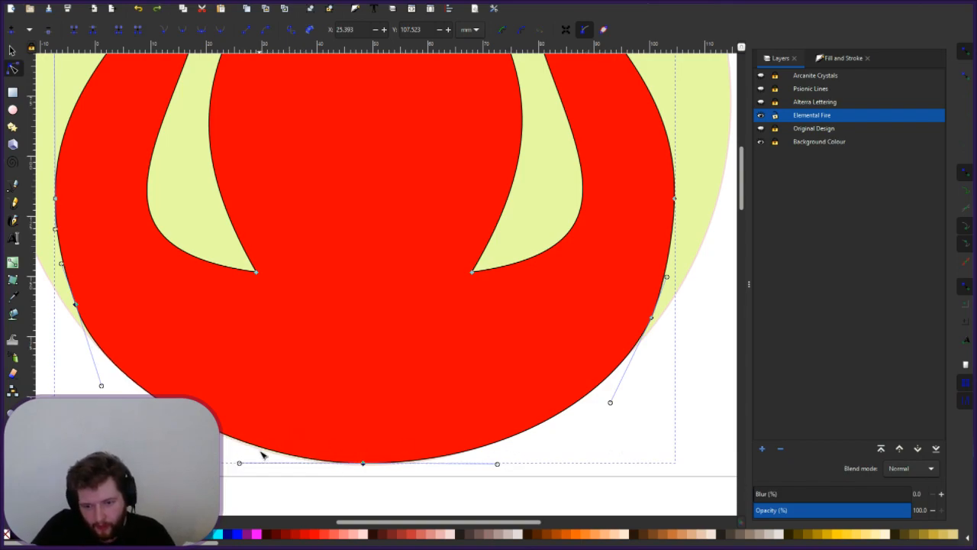
{"action": "left_click_drag", "start_coordinate": [272, 457], "coordinate": [274, 458]}
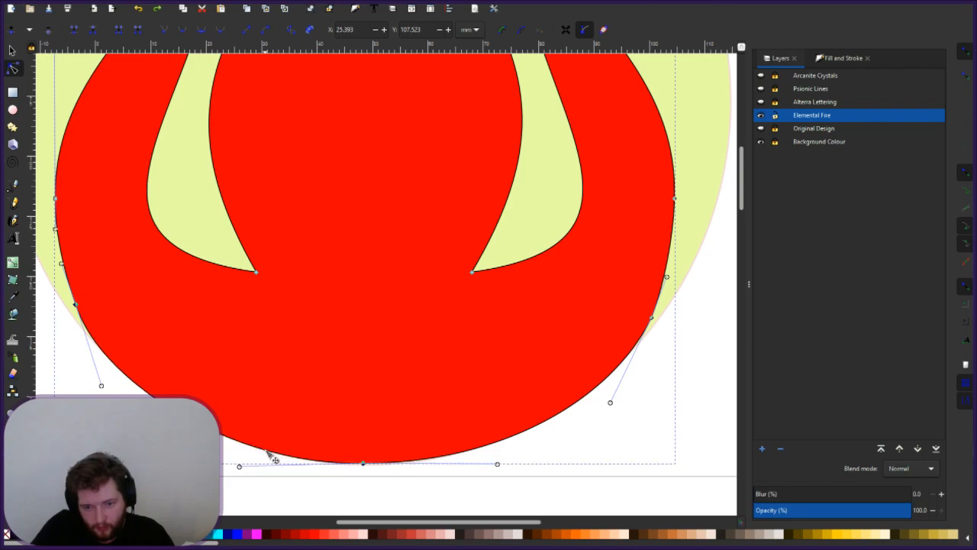
{"action": "left_click", "coordinate": [711, 445]}
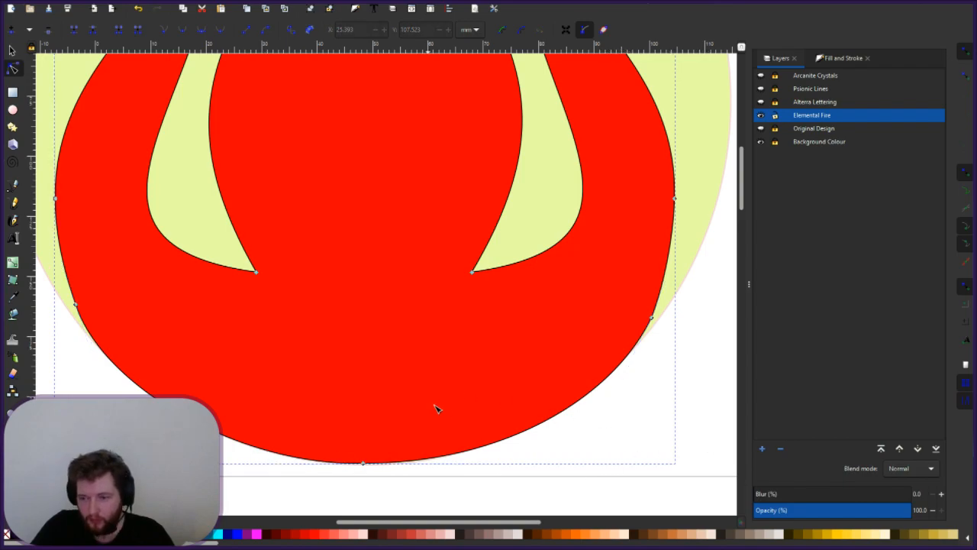
{"action": "left_click", "coordinate": [770, 511]}
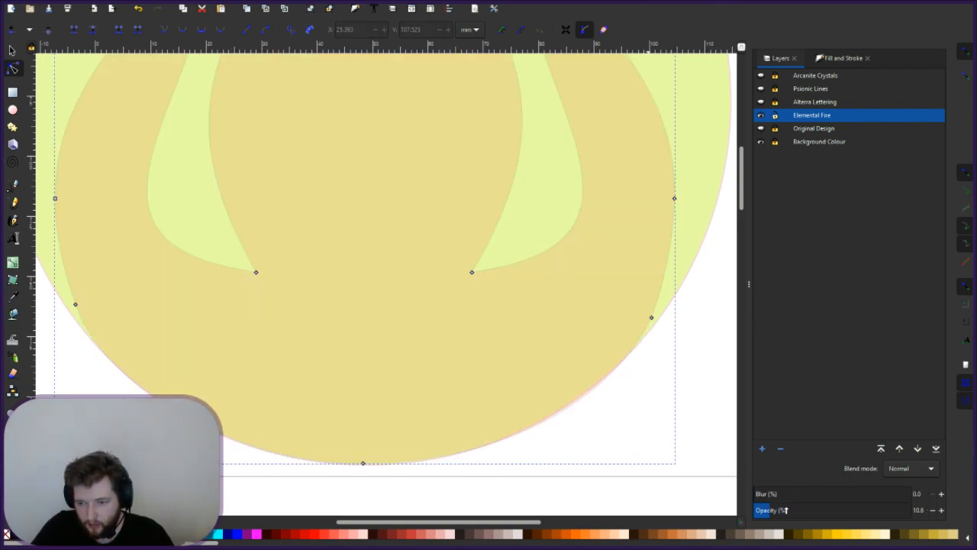
- Raise Elemental Fire's opacity to 20.8% and bulge the flame's lower-right curve outward
{"action": "left_click", "coordinate": [786, 510]}
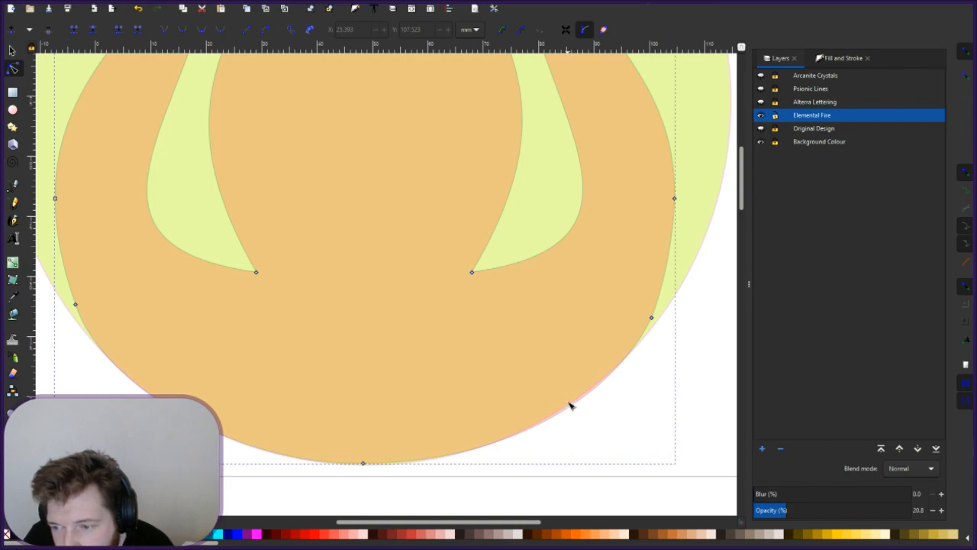
{"action": "left_click_drag", "start_coordinate": [571, 407], "coordinate": [569, 406]}
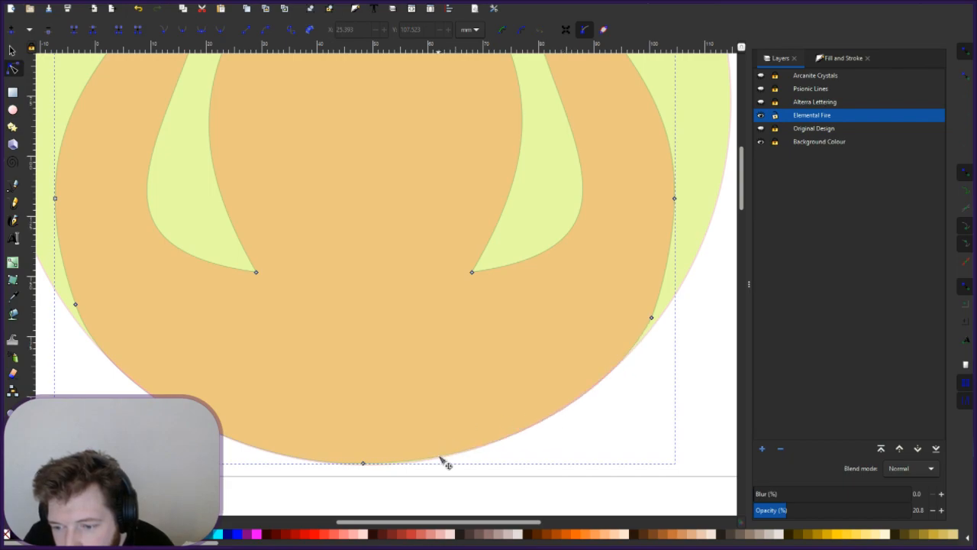
{"action": "left_click_drag", "start_coordinate": [440, 457], "coordinate": [438, 460]}
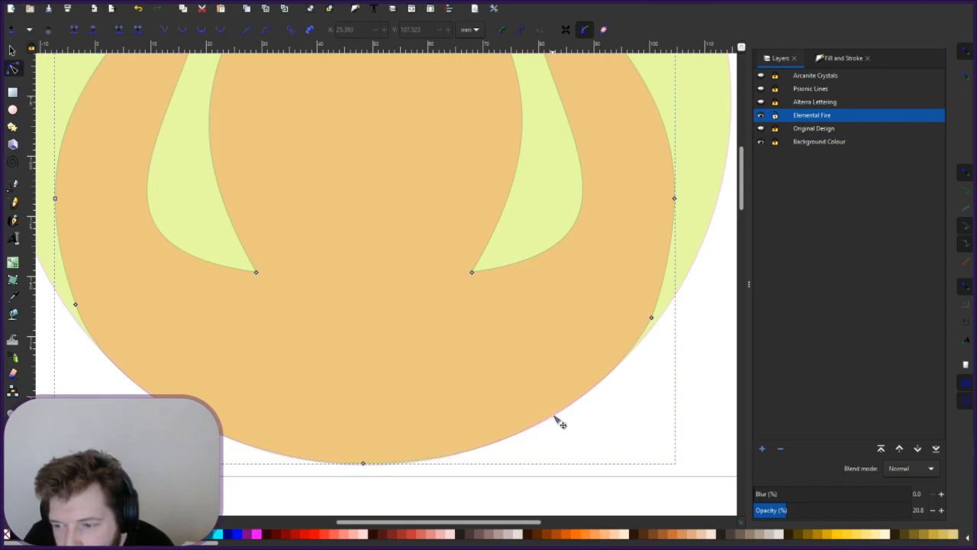
{"action": "left_click", "coordinate": [556, 419]}
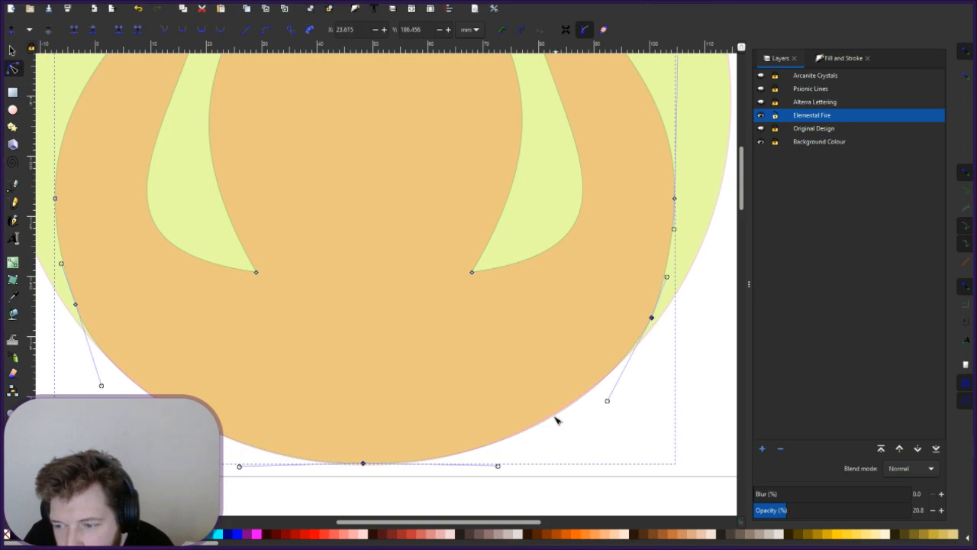
{"action": "left_click_drag", "start_coordinate": [556, 419], "coordinate": [558, 422]}
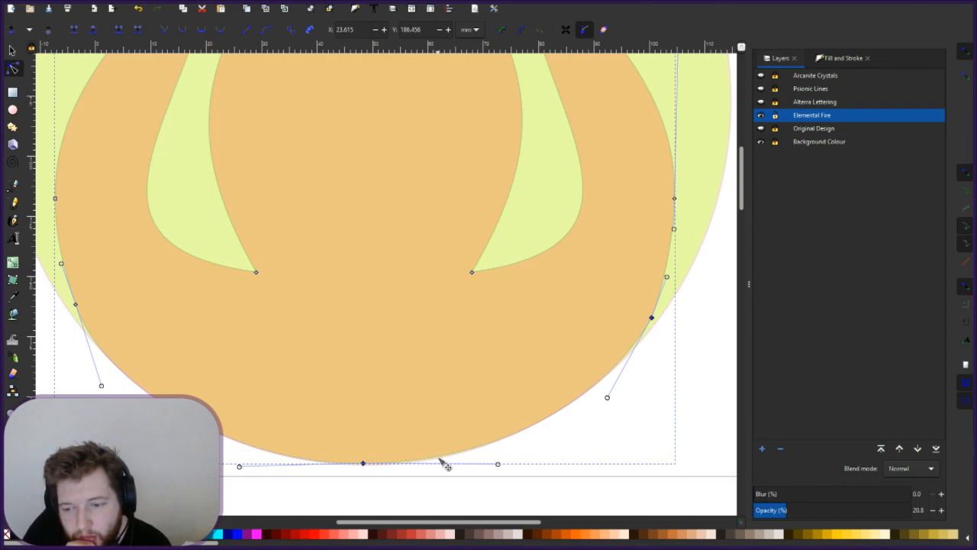
- Refine the lower-right curve and its handles until they trace the circle's lower rim
{"action": "left_click_drag", "start_coordinate": [440, 461], "coordinate": [442, 462]}
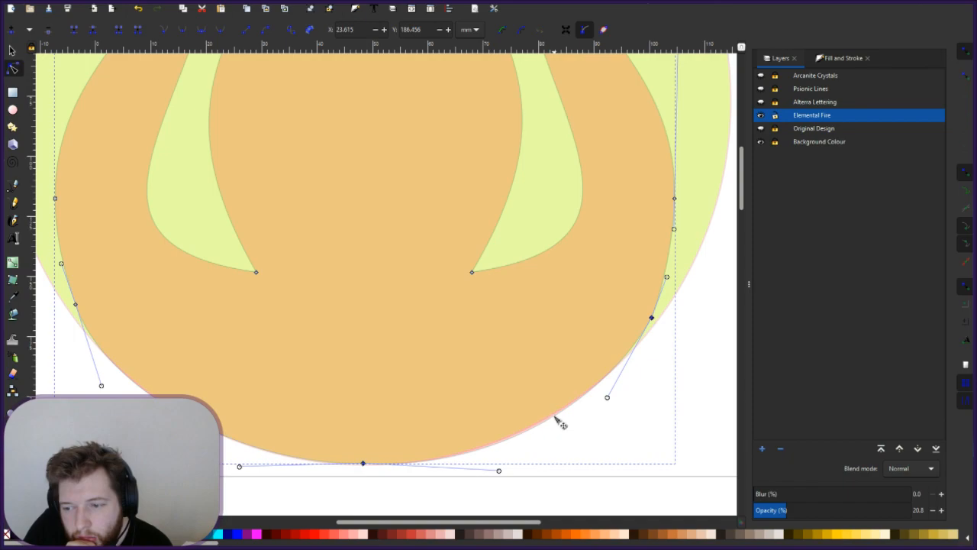
{"action": "left_click_drag", "start_coordinate": [560, 425], "coordinate": [560, 422]}
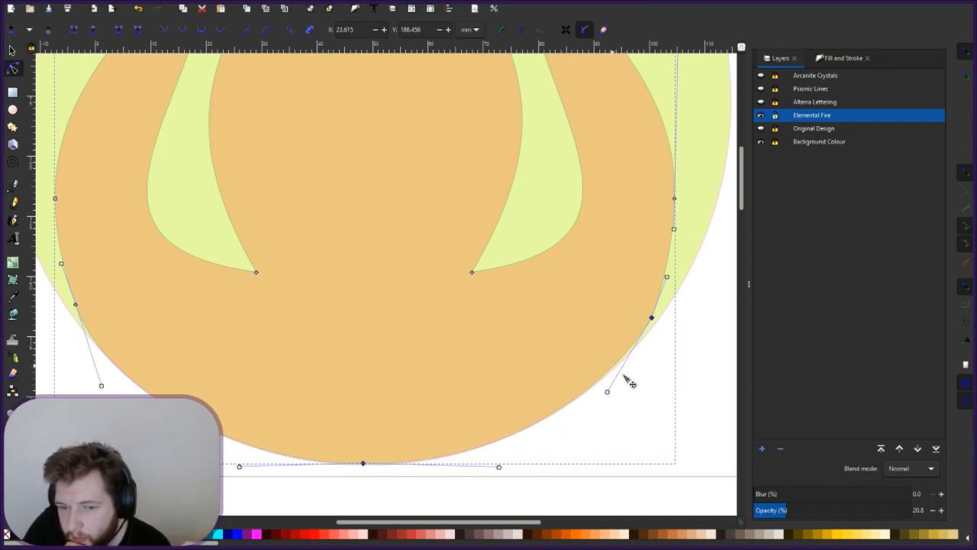
{"action": "left_click_drag", "start_coordinate": [613, 371], "coordinate": [615, 373]}
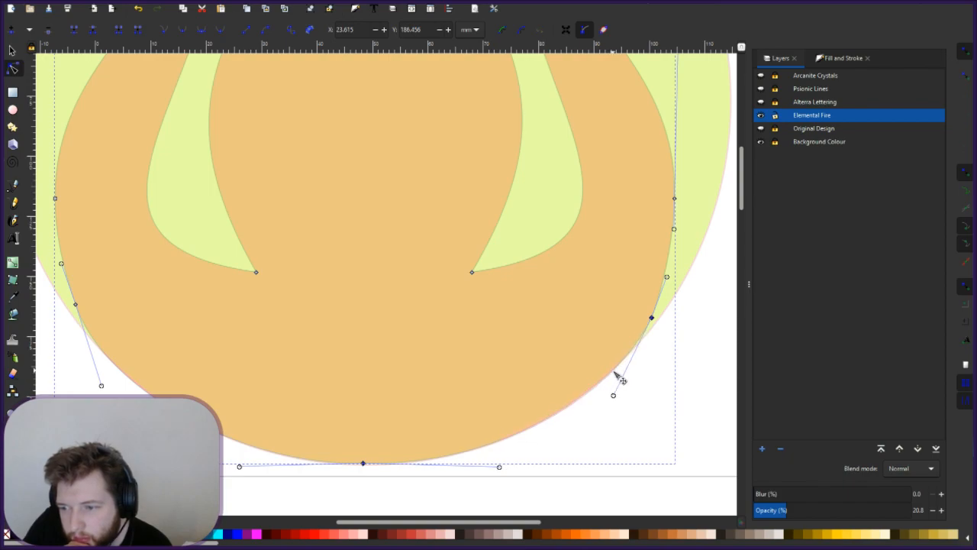
{"action": "left_click", "coordinate": [704, 350]}
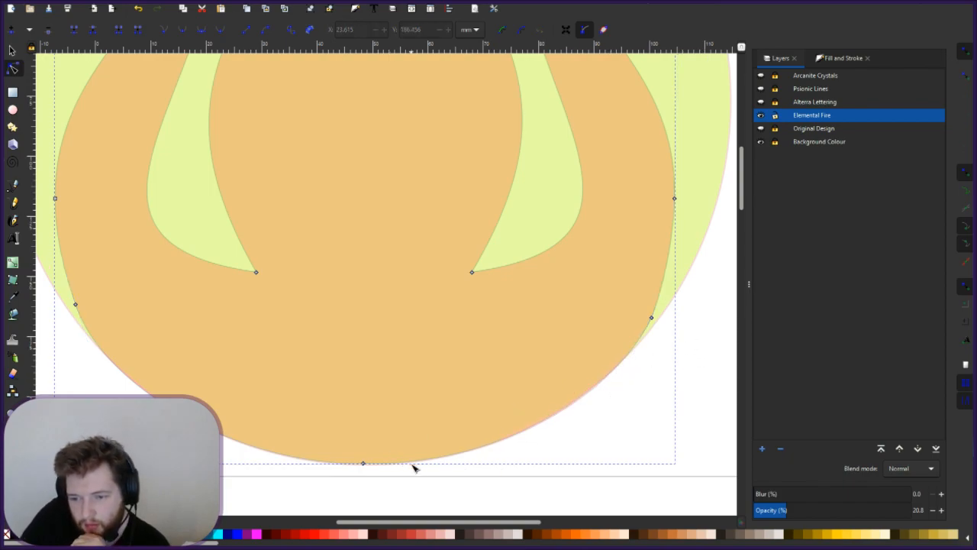
{"action": "left_click", "coordinate": [561, 416]}
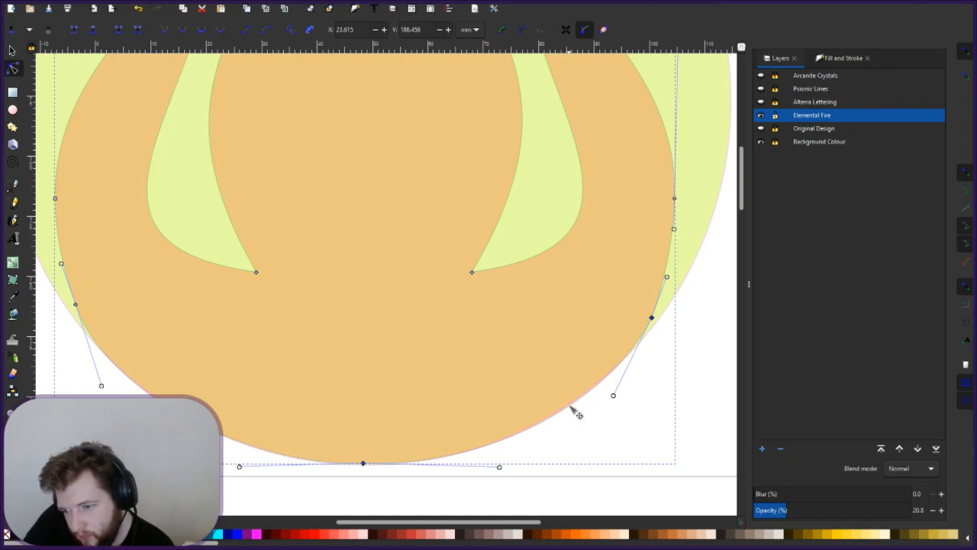
{"action": "left_click_drag", "start_coordinate": [570, 405], "coordinate": [570, 406]}
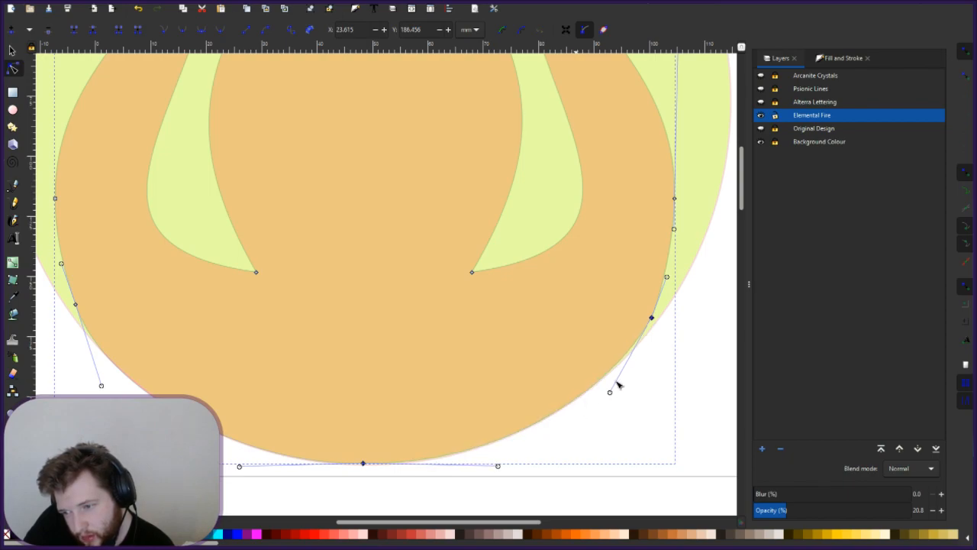
{"action": "left_click", "coordinate": [700, 349]}
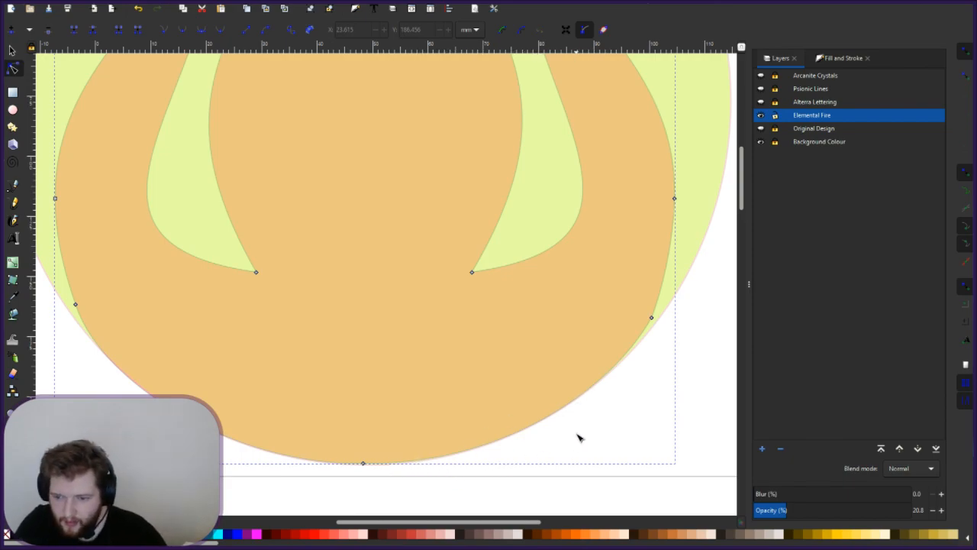
- Restore the Elemental Fire flame to 100% opacity and make Background Colour the current layer
{"action": "scroll", "coordinate": [410, 386], "scroll_direction": "down", "scroll_amount": 2}
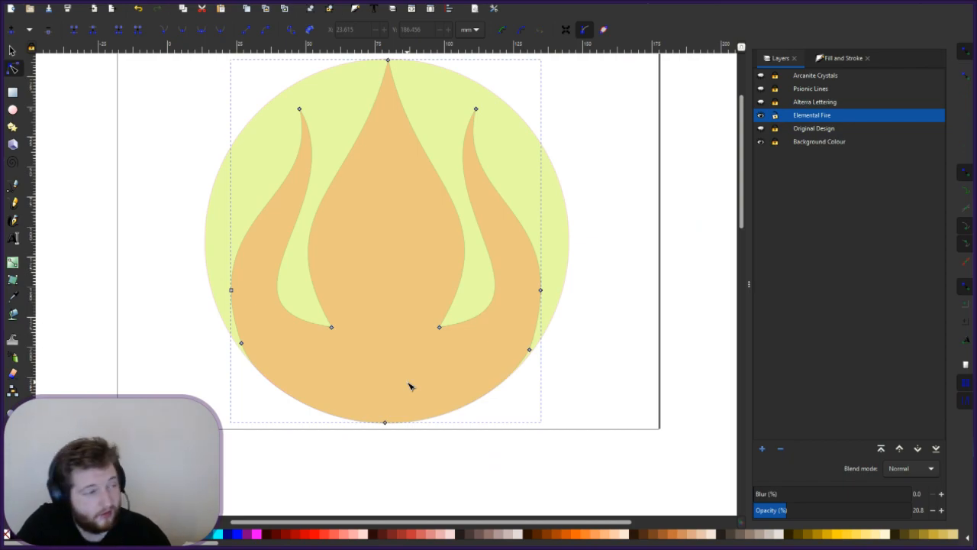
{"action": "left_click_drag", "start_coordinate": [833, 514], "coordinate": [943, 515]}
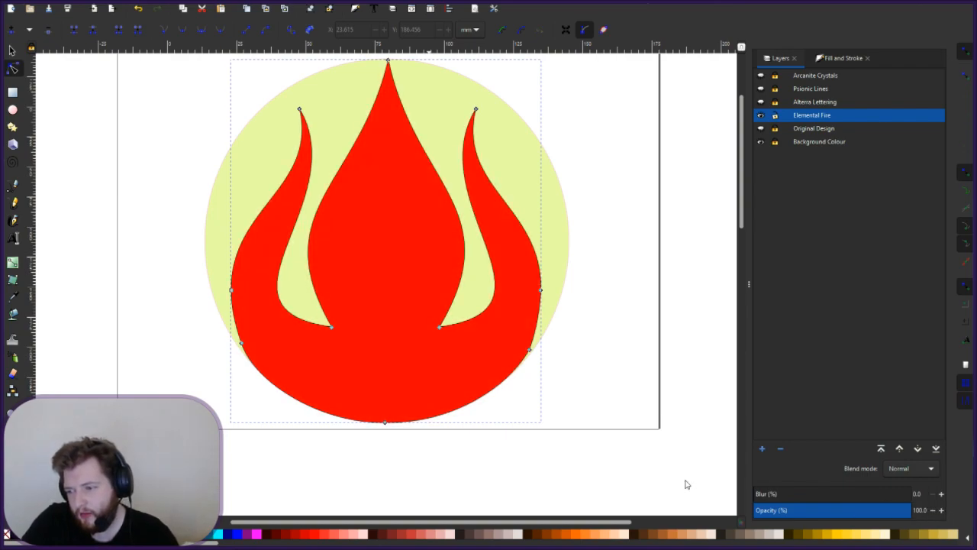
{"action": "left_click", "coordinate": [618, 396]}
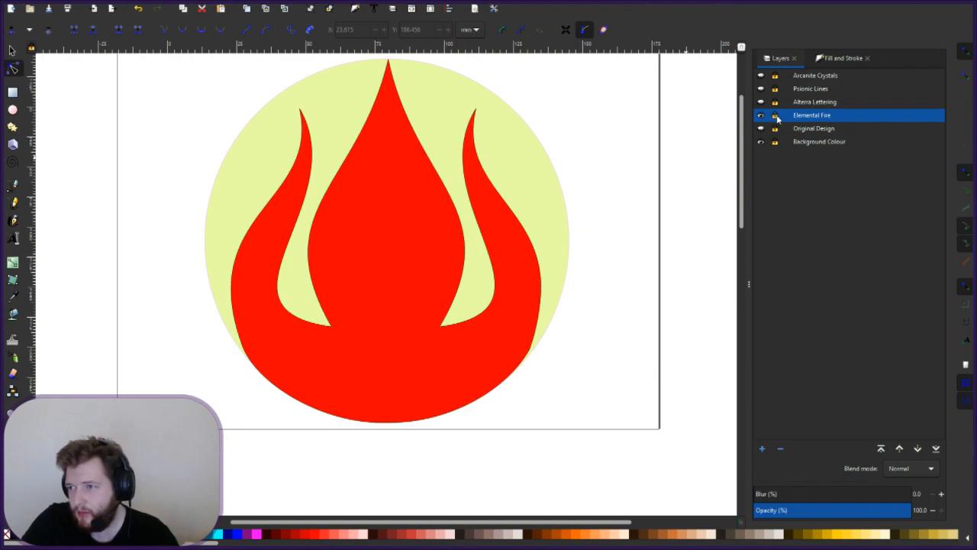
{"action": "left_click", "coordinate": [809, 142]}
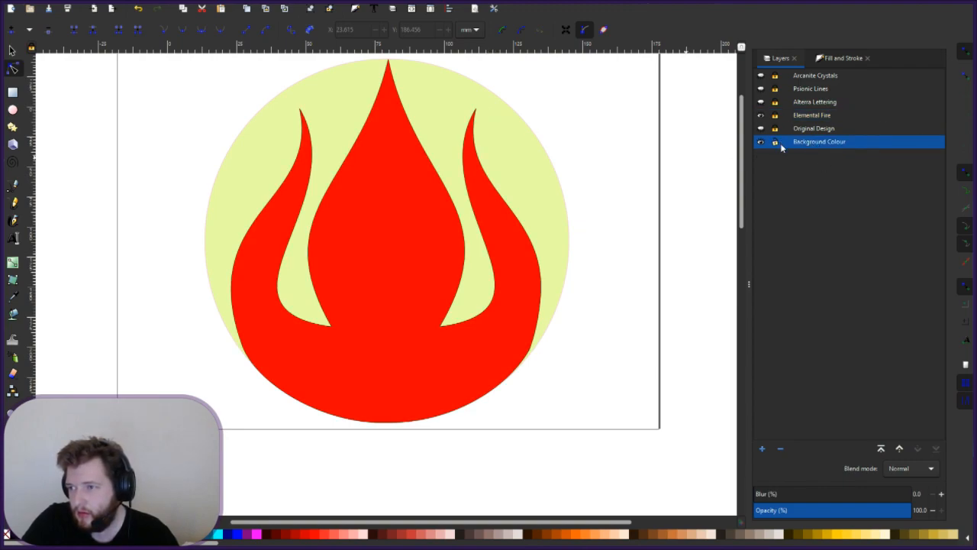
- Fill the background circle with purple, trying violet and lavender shades before settling on a slightly darker one
{"action": "left_click", "coordinate": [494, 145]}
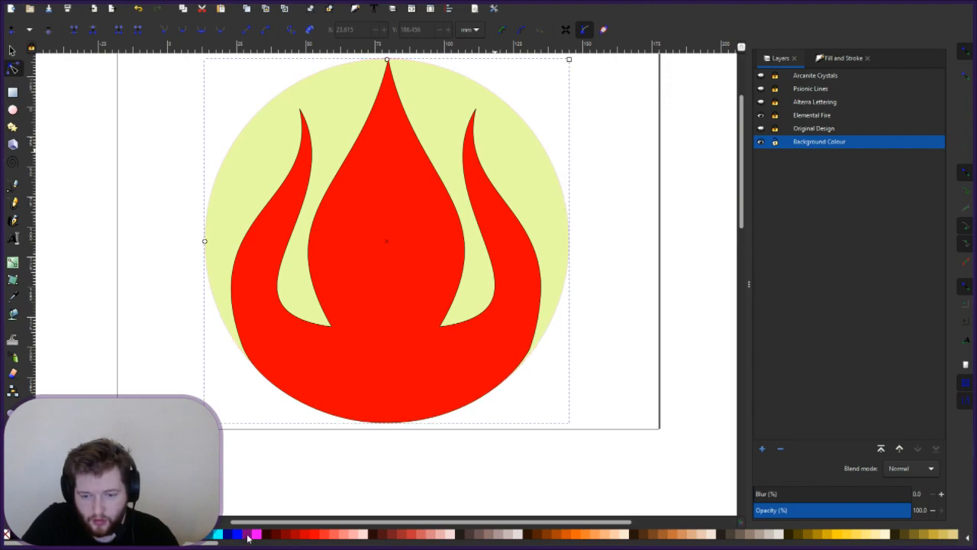
{"action": "left_click", "coordinate": [248, 536]}
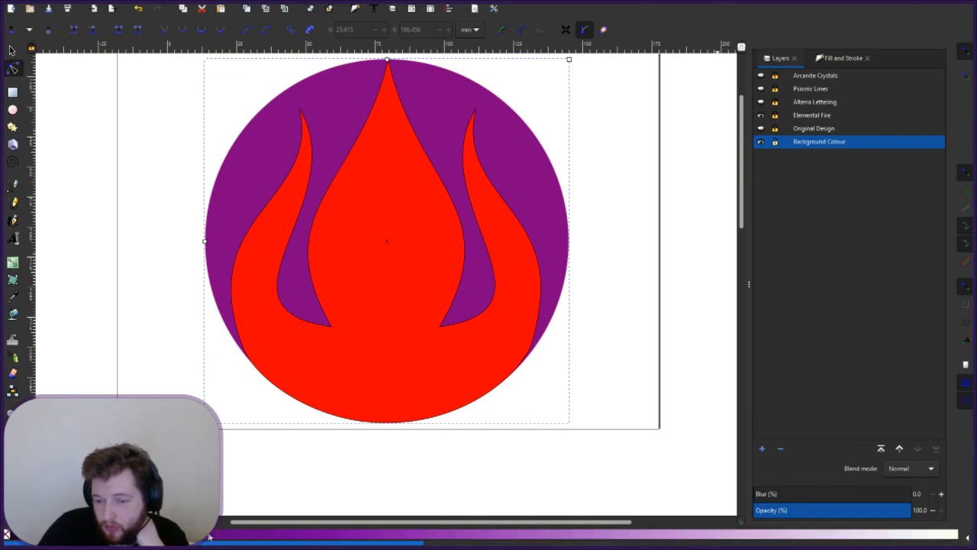
{"action": "left_click", "coordinate": [232, 534]}
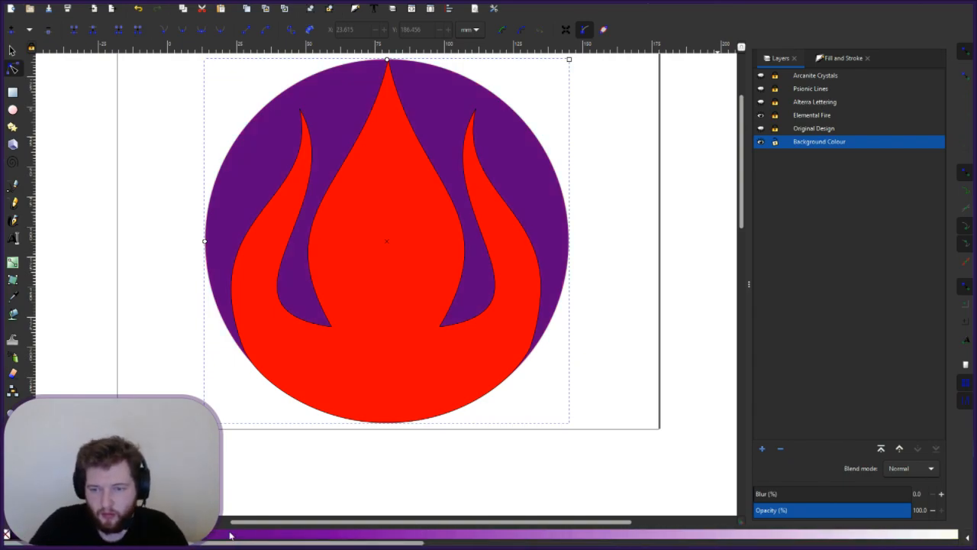
{"action": "left_click", "coordinate": [488, 538]}
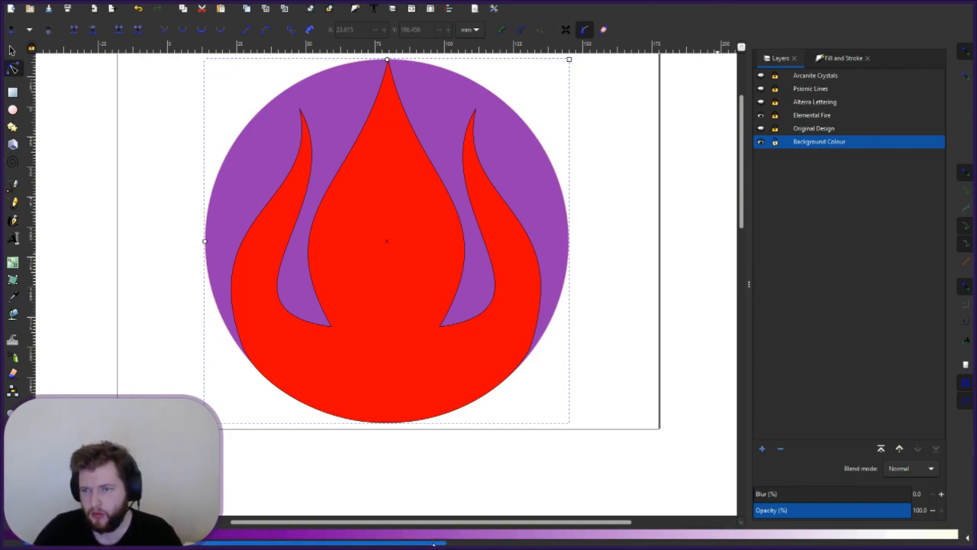
{"action": "left_click", "coordinate": [547, 535]}
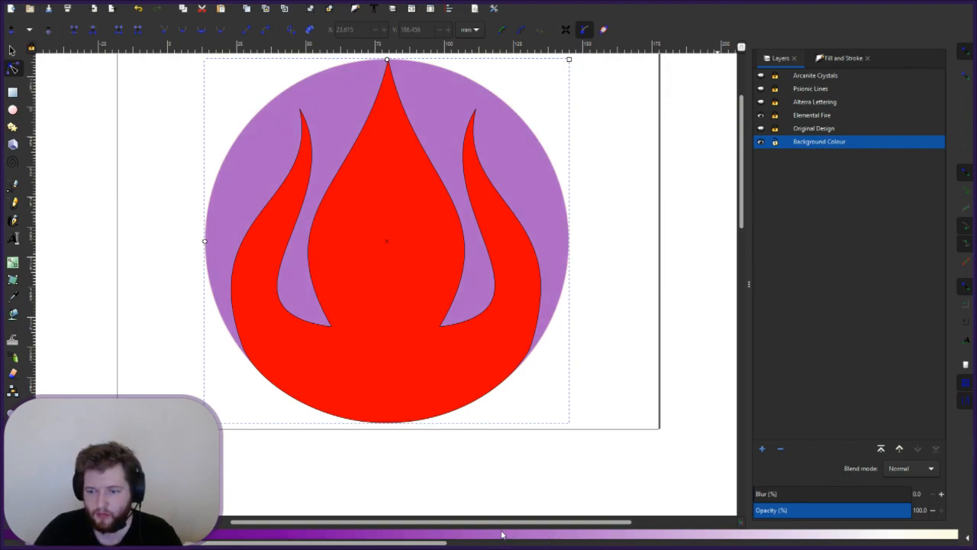
{"action": "left_click", "coordinate": [472, 537]}
{"action": "left_click", "coordinate": [472, 537]}
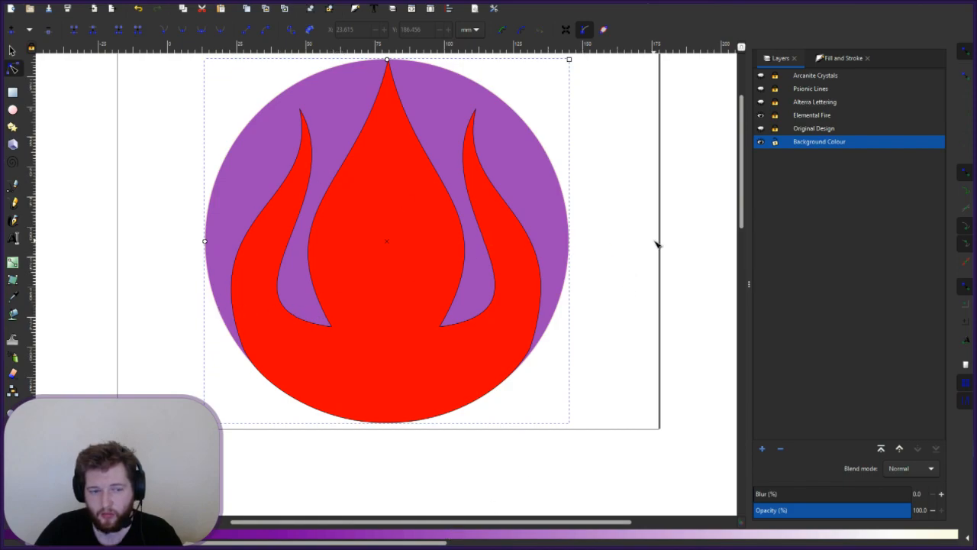
- Lock the Background Colour layer and deselect the circle
{"action": "left_click", "coordinate": [775, 142]}
{"action": "left_click", "coordinate": [774, 142]}
{"action": "key", "text": "Escape"}
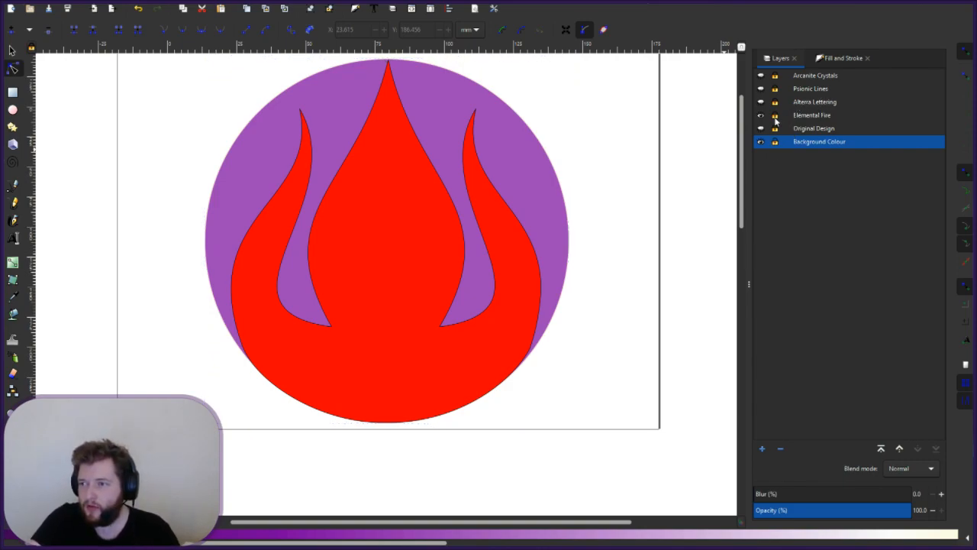
- Make Elemental Fire the current layer and scroll the palette to the salmon swatches
{"action": "left_click", "coordinate": [801, 116]}
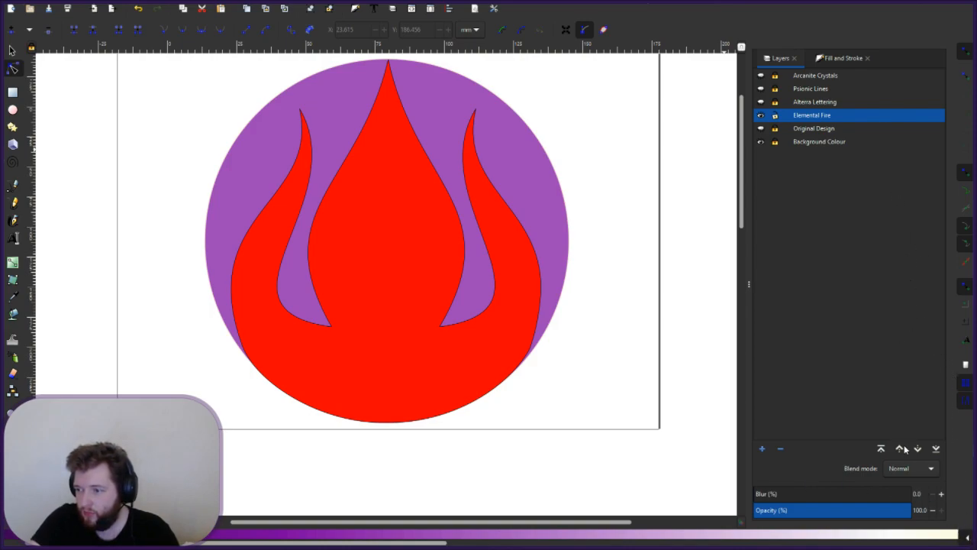
{"action": "scroll", "coordinate": [481, 538], "scroll_direction": "down", "scroll_amount": 5}
{"action": "left_click_drag", "start_coordinate": [462, 542], "coordinate": [809, 542]}
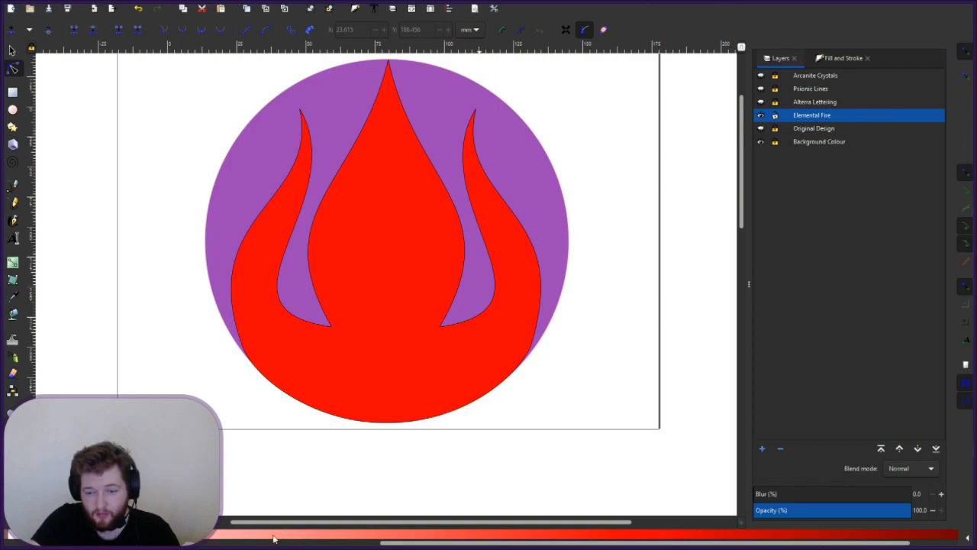
- Fill the flame with a deeper salmon shade, deselect it, and switch to Alterra Lettering
{"action": "left_click", "coordinate": [362, 331]}
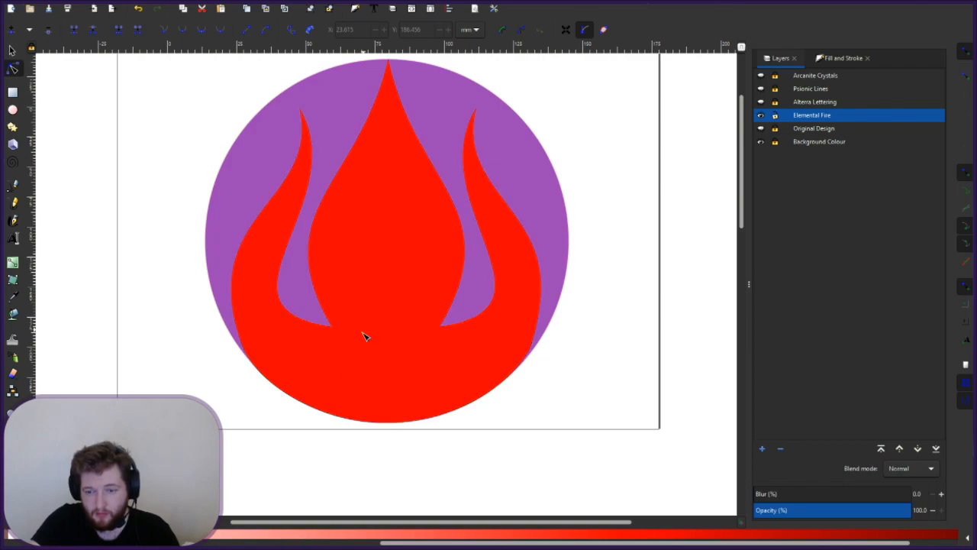
{"action": "left_click", "coordinate": [264, 539]}
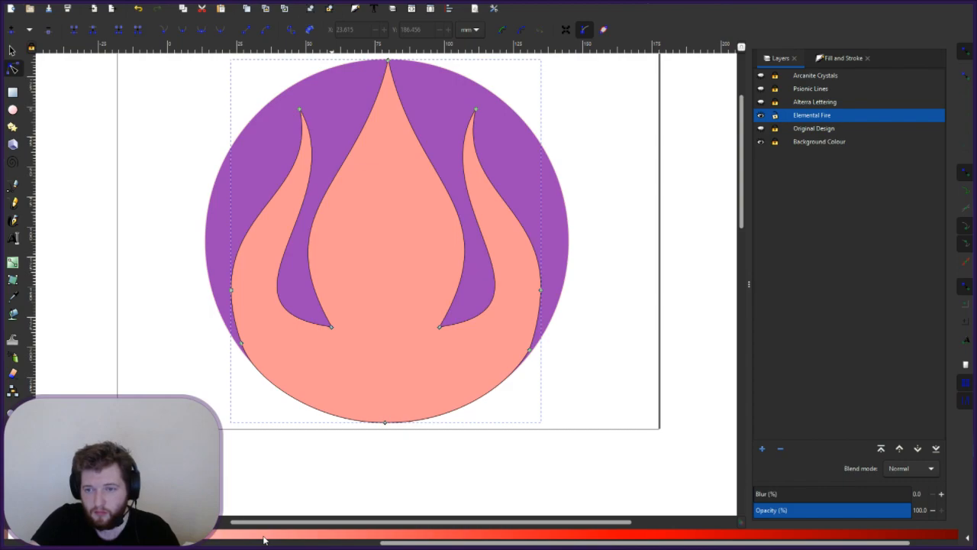
{"action": "left_click", "coordinate": [341, 537]}
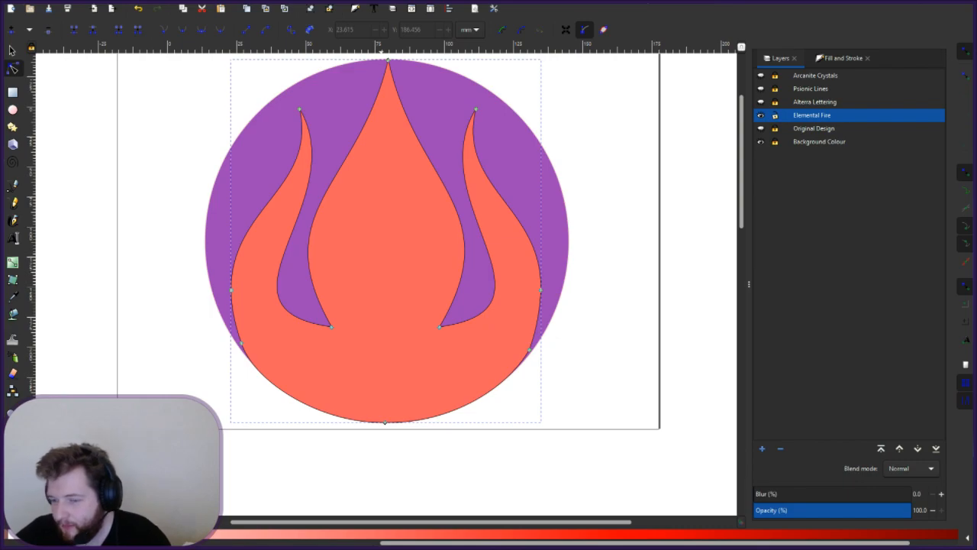
{"action": "left_click", "coordinate": [622, 329]}
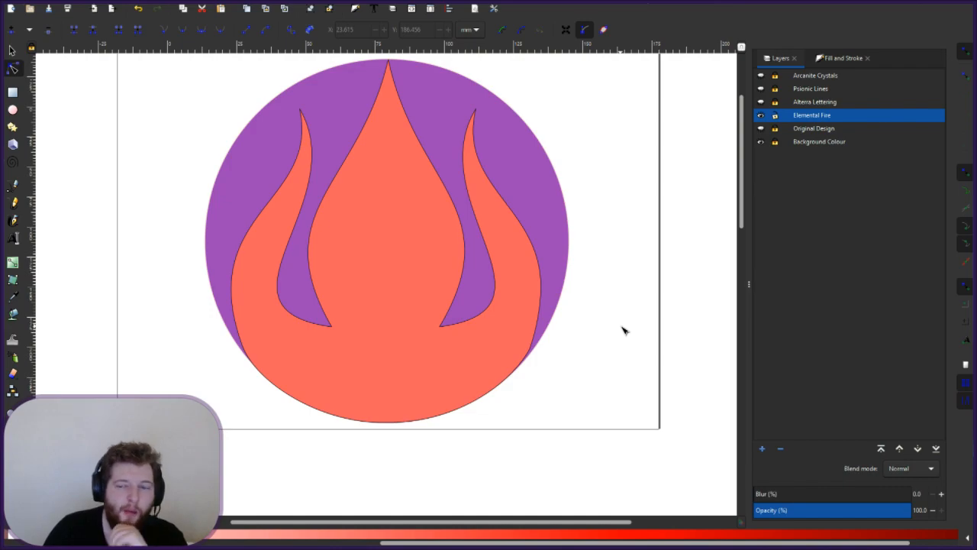
{"action": "left_click", "coordinate": [774, 116]}
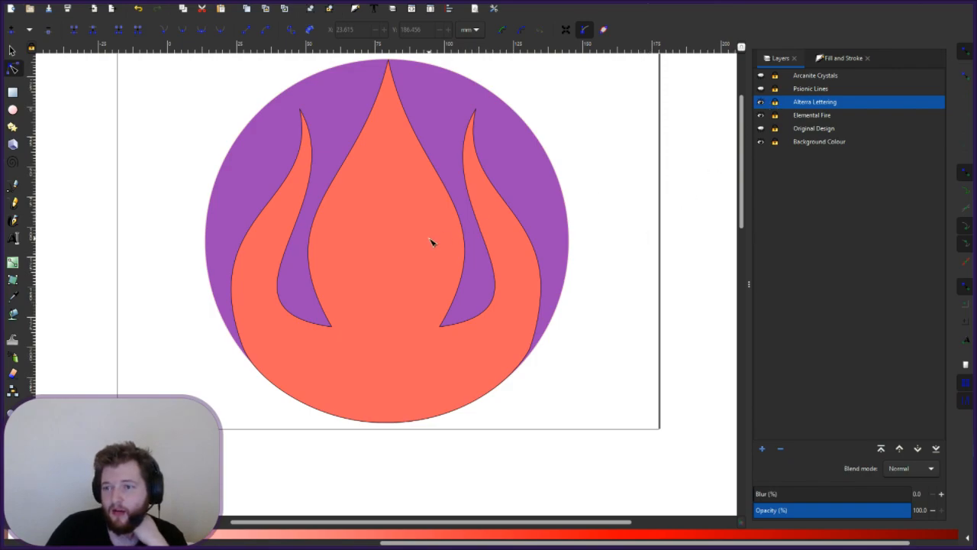
- Turn on visibility for the blue A with white lines in the Layers panel
{"action": "scroll", "coordinate": [430, 241], "scroll_direction": "up", "scroll_amount": 3}
{"action": "scroll", "coordinate": [431, 240], "scroll_direction": "down", "scroll_amount": 1}
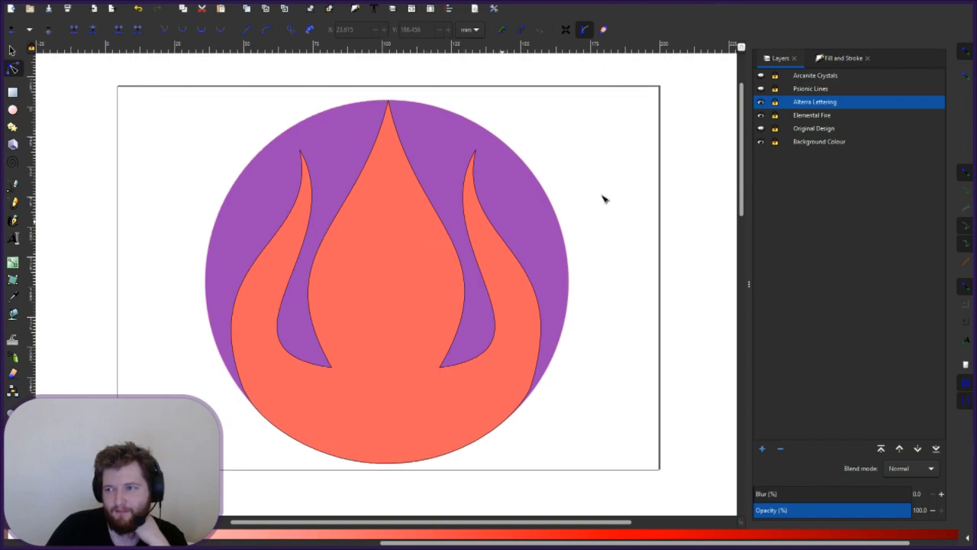
{"action": "scroll", "coordinate": [558, 260], "scroll_direction": "up", "scroll_amount": 5}
{"action": "scroll", "coordinate": [558, 259], "scroll_direction": "down", "scroll_amount": 6}
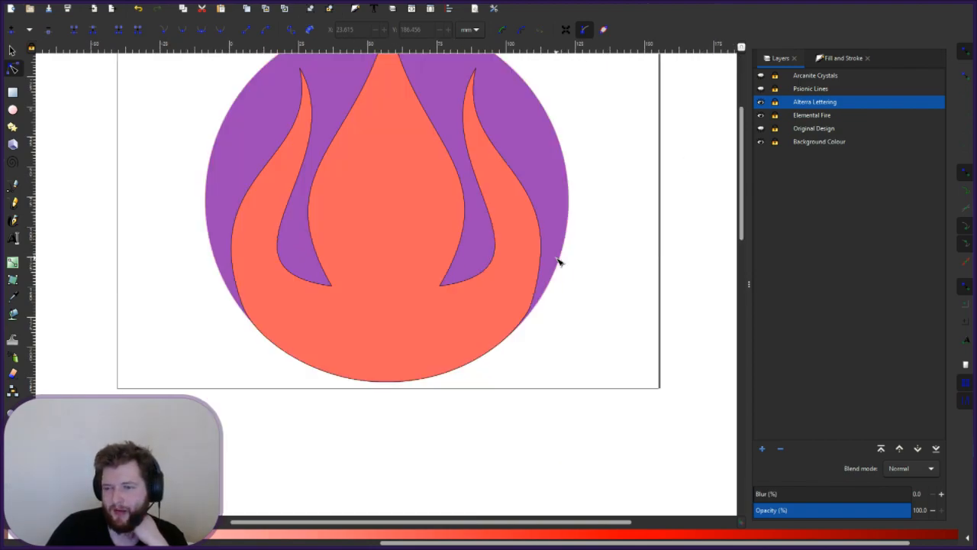
{"action": "scroll", "coordinate": [558, 262], "scroll_direction": "up", "scroll_amount": 3}
{"action": "double_click", "coordinate": [811, 102]}
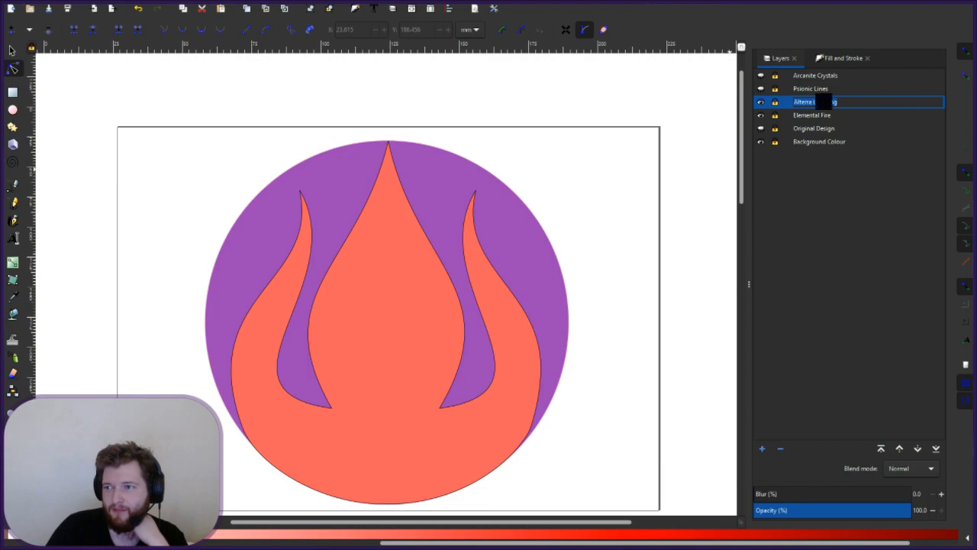
{"action": "left_click", "coordinate": [842, 127]}
- Select the blue A and its Psionic Lines, try moving them, then undo the move
{"action": "left_click", "coordinate": [761, 89]}
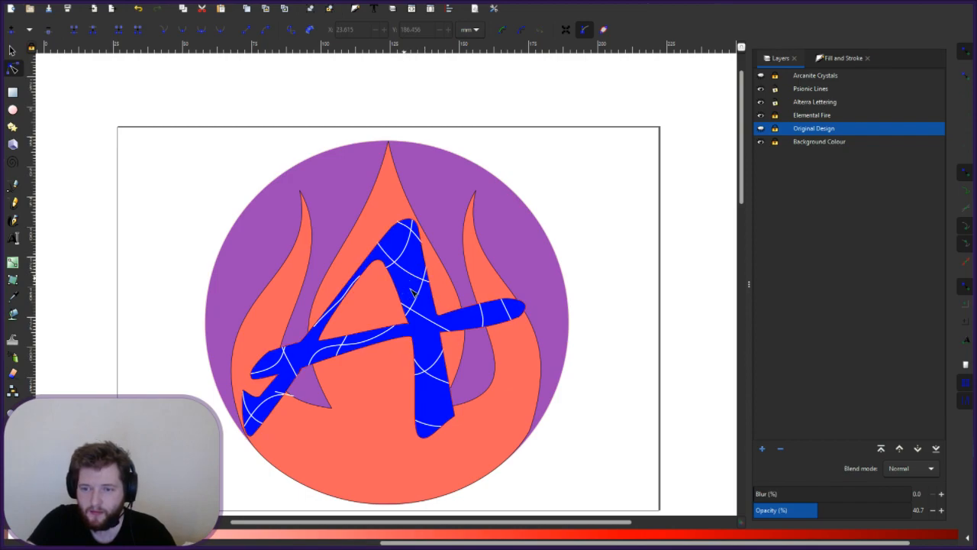
{"action": "left_click", "coordinate": [297, 259]}
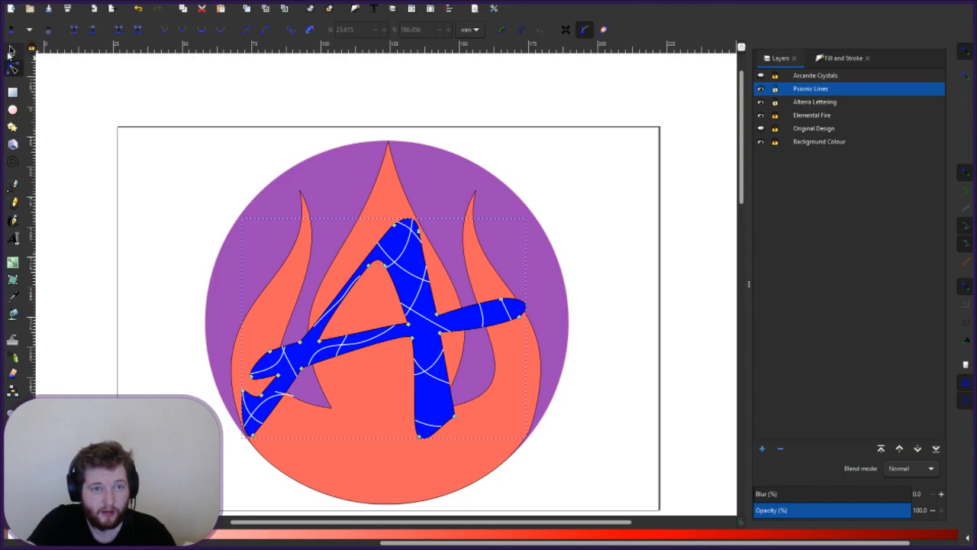
{"action": "left_click", "coordinate": [12, 50]}
{"action": "left_click_drag", "start_coordinate": [417, 290], "coordinate": [428, 263]}
{"action": "key", "text": "ctrl+z"}
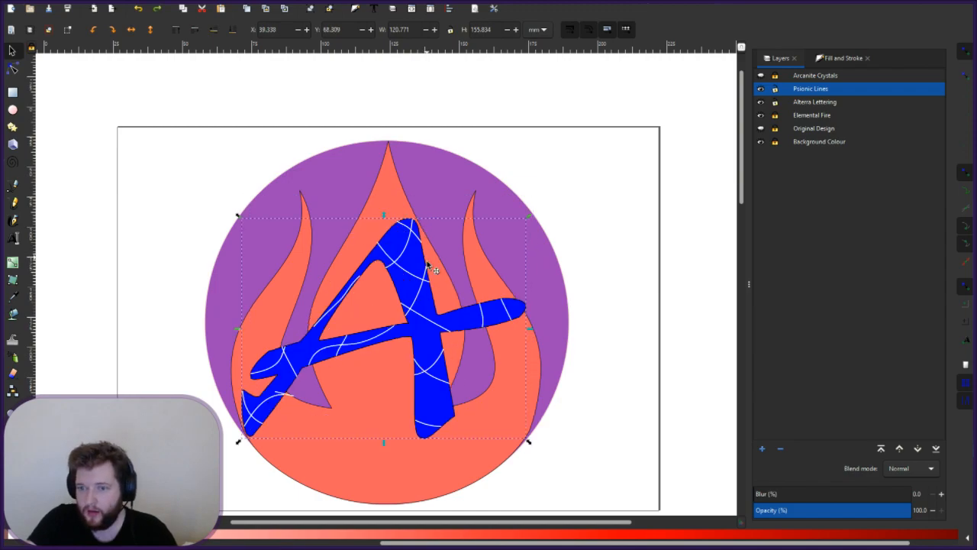
{"action": "left_click", "coordinate": [565, 482]}
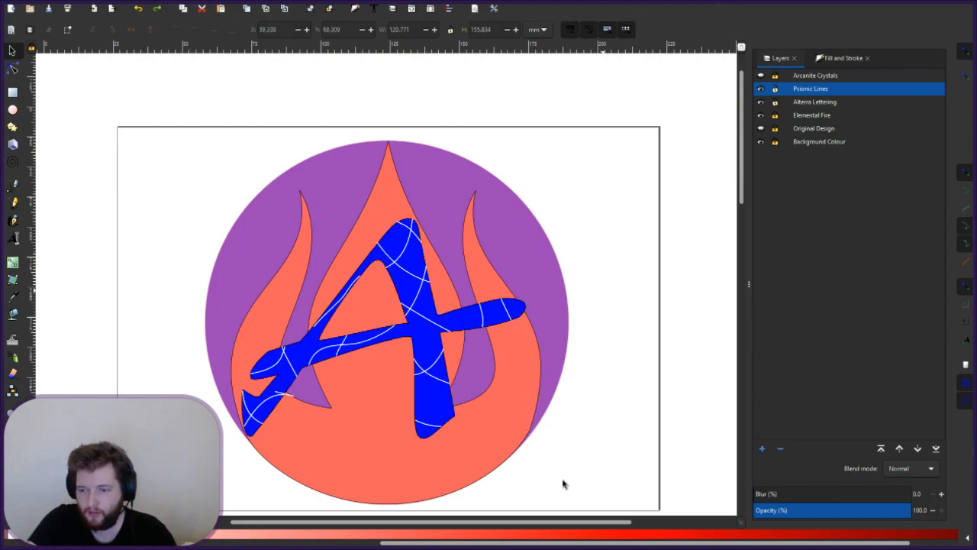
{"action": "left_click_drag", "start_coordinate": [328, 276], "coordinate": [177, 190]}
{"action": "left_click", "coordinate": [214, 193]}
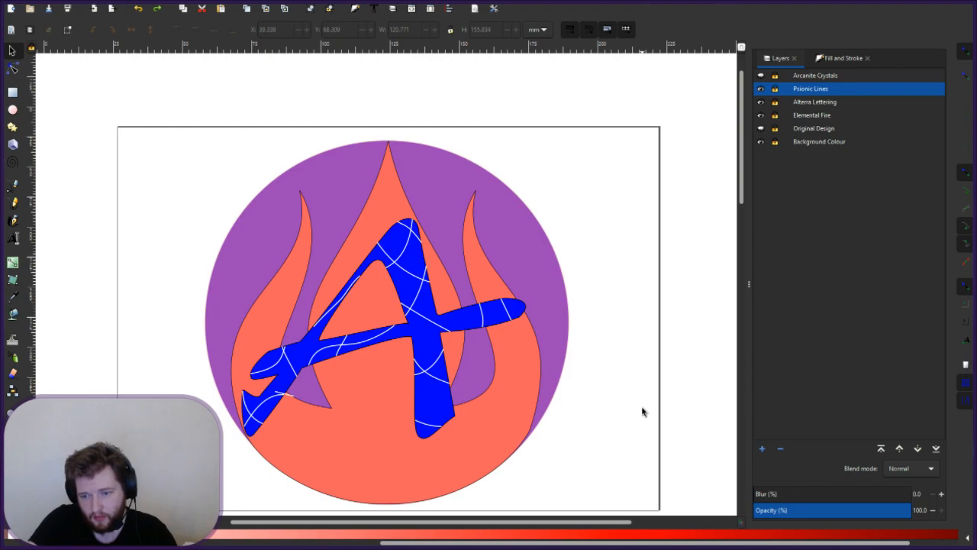
- Toggle the Psionic Lines visibility and make the Alterra Lettering layer visible again
{"action": "key", "text": "ctrl+z"}
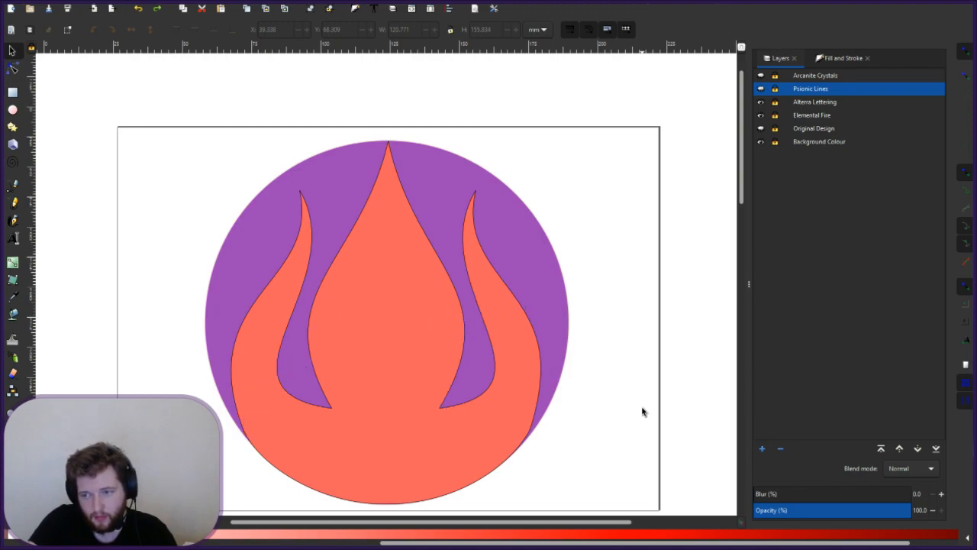
{"action": "left_click", "coordinate": [760, 89]}
{"action": "key", "text": "ctrl+z"}
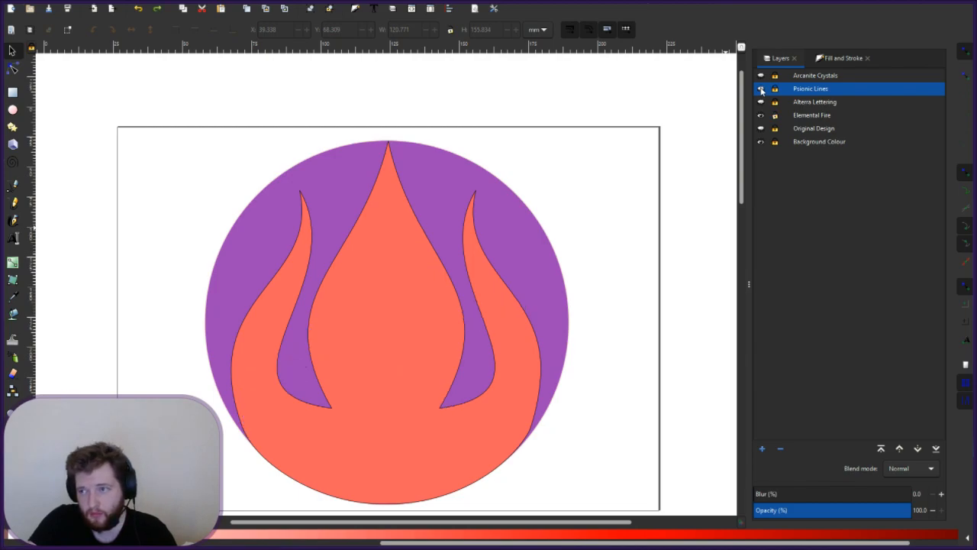
{"action": "left_click", "coordinate": [761, 102]}
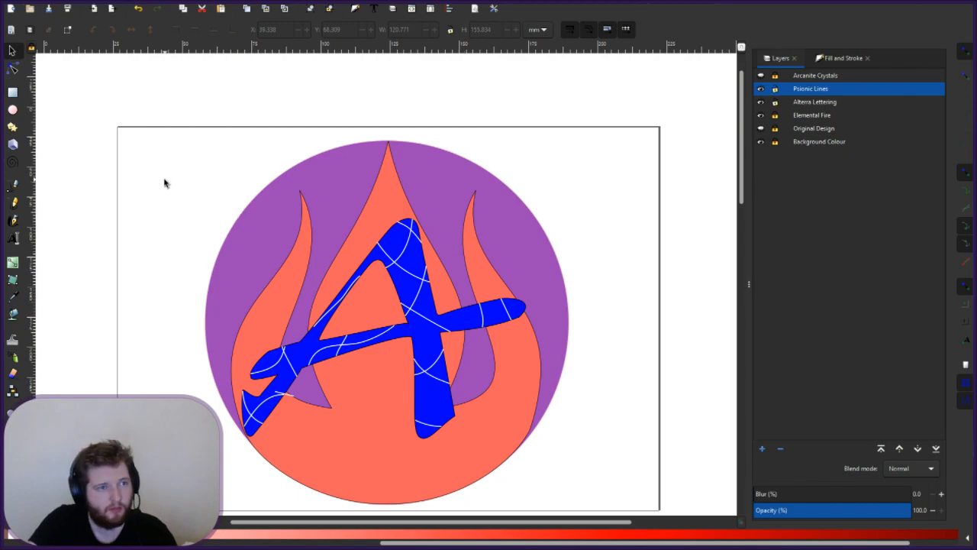
- Move the blue A and its white lines onto the flame, ending near X 49.659, Y 75.004 mm
{"action": "left_click_drag", "start_coordinate": [235, 187], "coordinate": [578, 450]}
{"action": "left_click", "coordinate": [426, 332]}
{"action": "left_click_drag", "start_coordinate": [426, 332], "coordinate": [437, 295]}
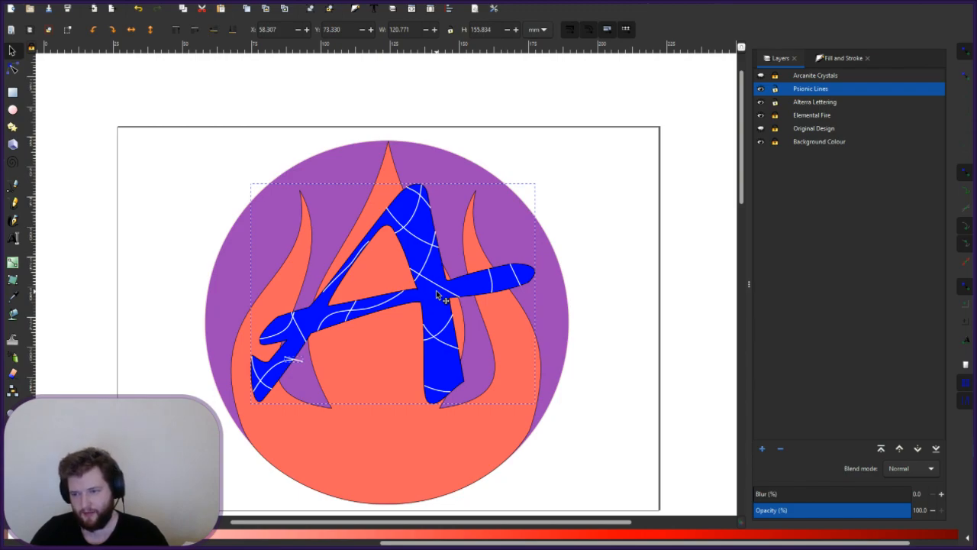
{"action": "left_click_drag", "start_coordinate": [436, 293], "coordinate": [438, 314]}
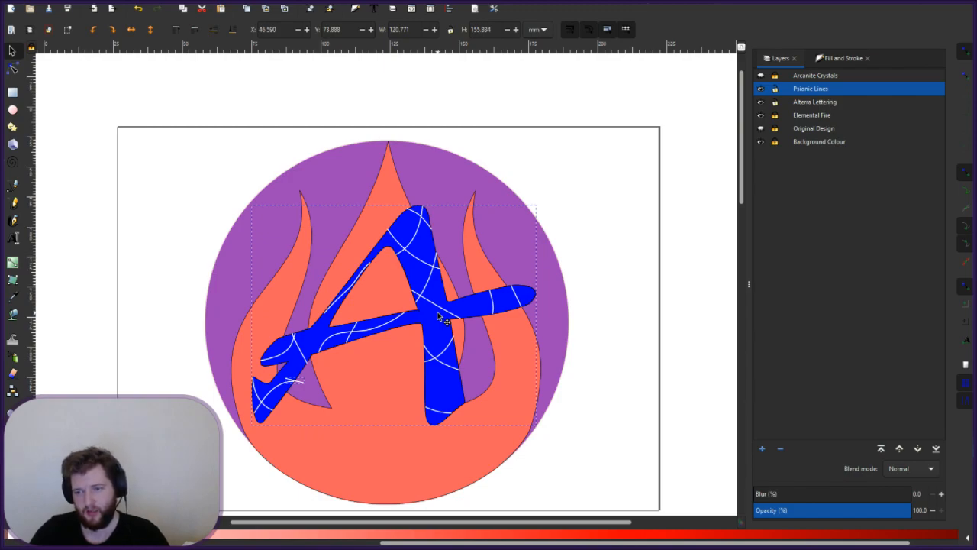
{"action": "left_click_drag", "start_coordinate": [438, 314], "coordinate": [437, 325]}
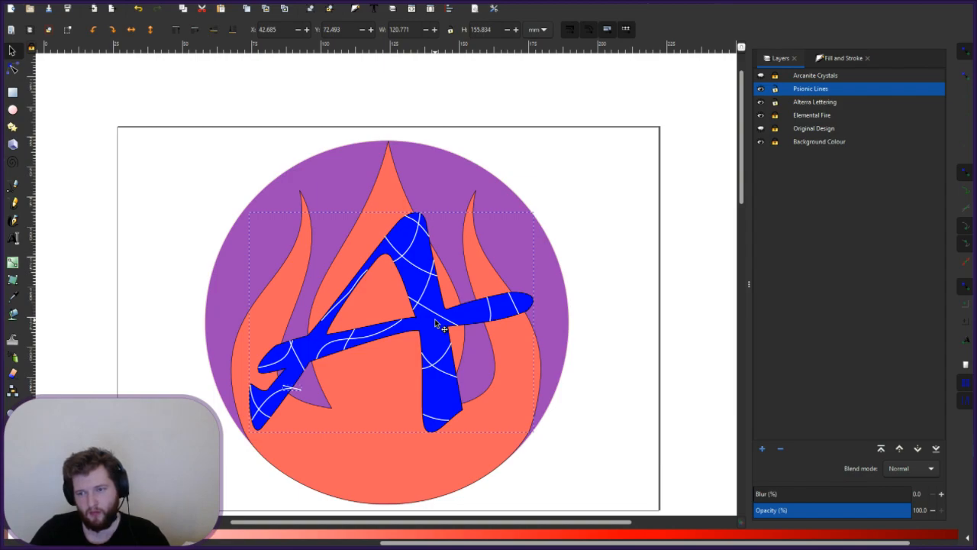
{"action": "left_click_drag", "start_coordinate": [437, 325], "coordinate": [436, 302]}
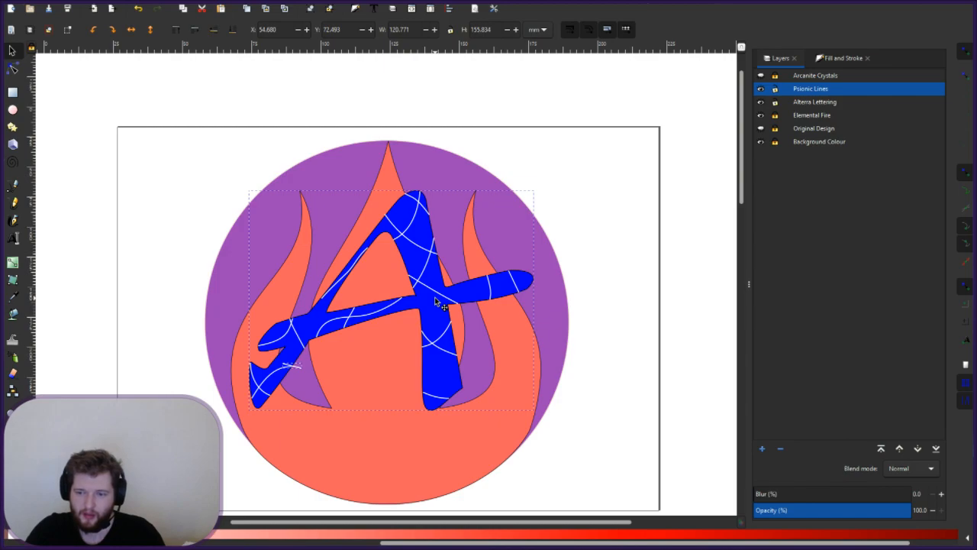
{"action": "left_click_drag", "start_coordinate": [436, 300], "coordinate": [440, 309]}
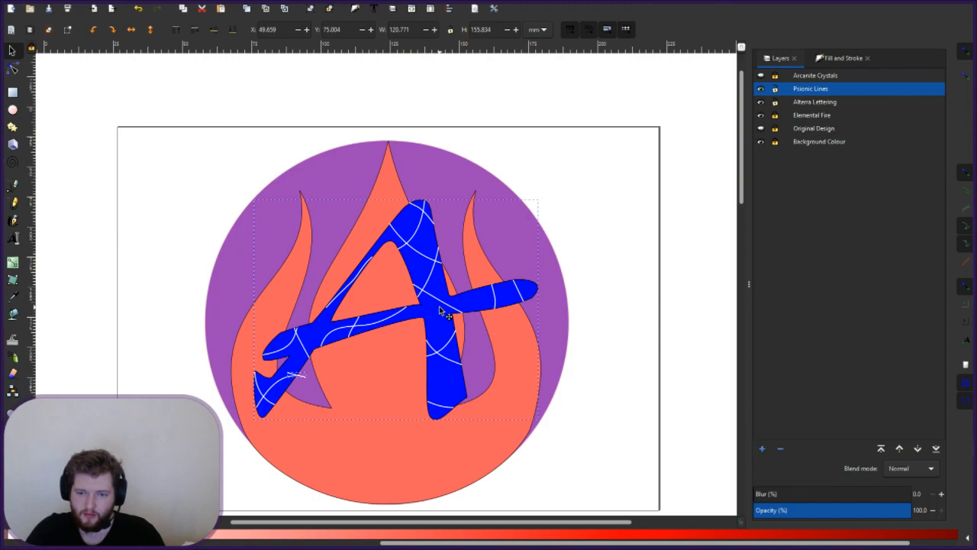
{"action": "left_click_drag", "start_coordinate": [441, 309], "coordinate": [440, 309]}
{"action": "left_click", "coordinate": [602, 250]}
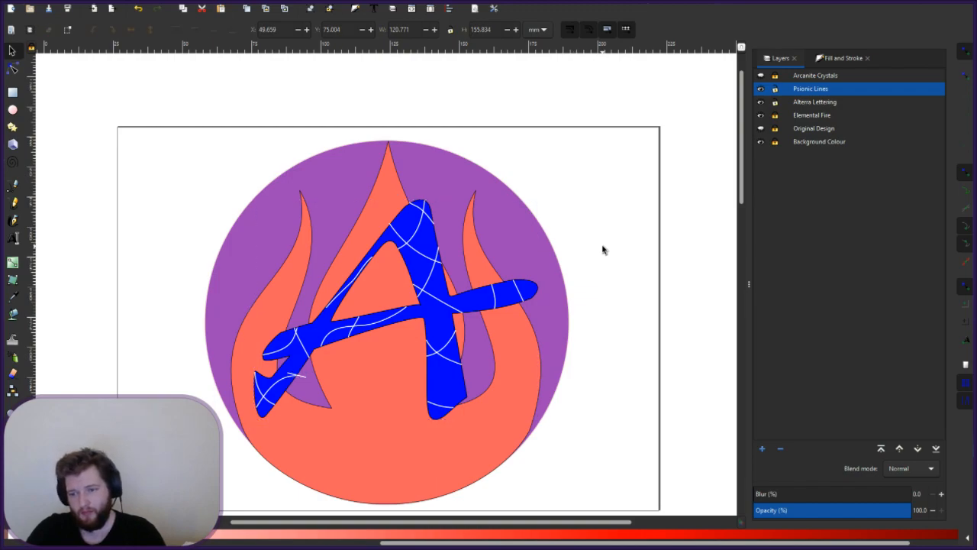
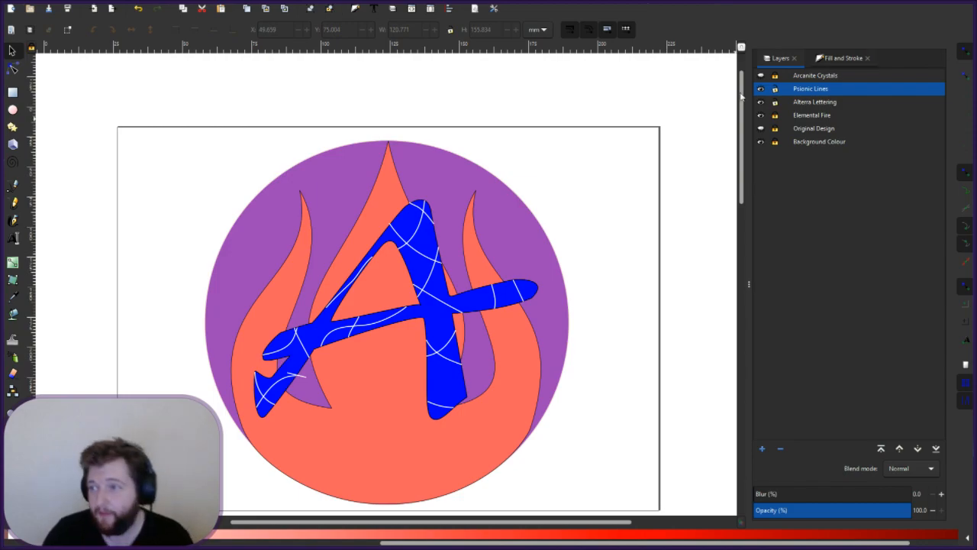
- Try cyan and pale-blue swatches on the letter A, settle on a sky-blue fill, then deselect
{"action": "left_click", "coordinate": [419, 276]}
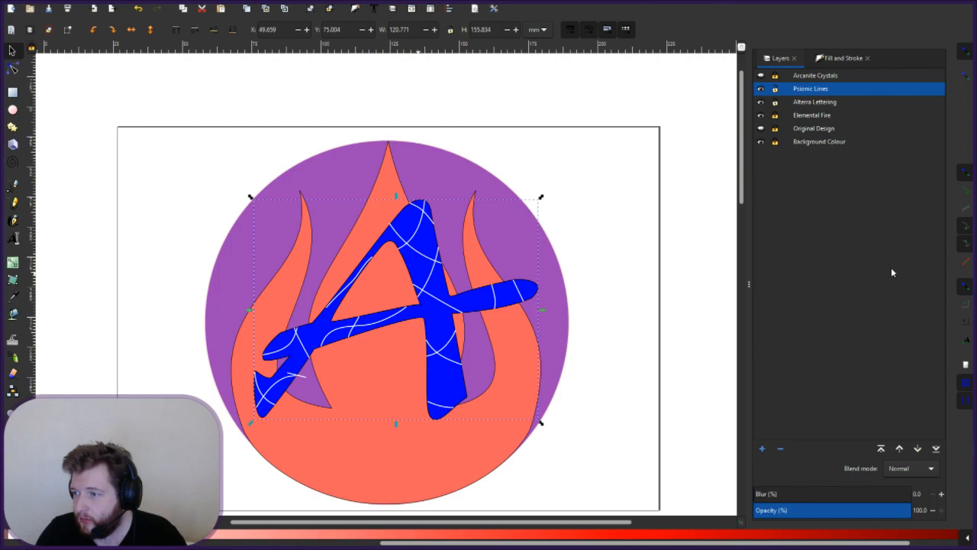
{"action": "left_click", "coordinate": [586, 534]}
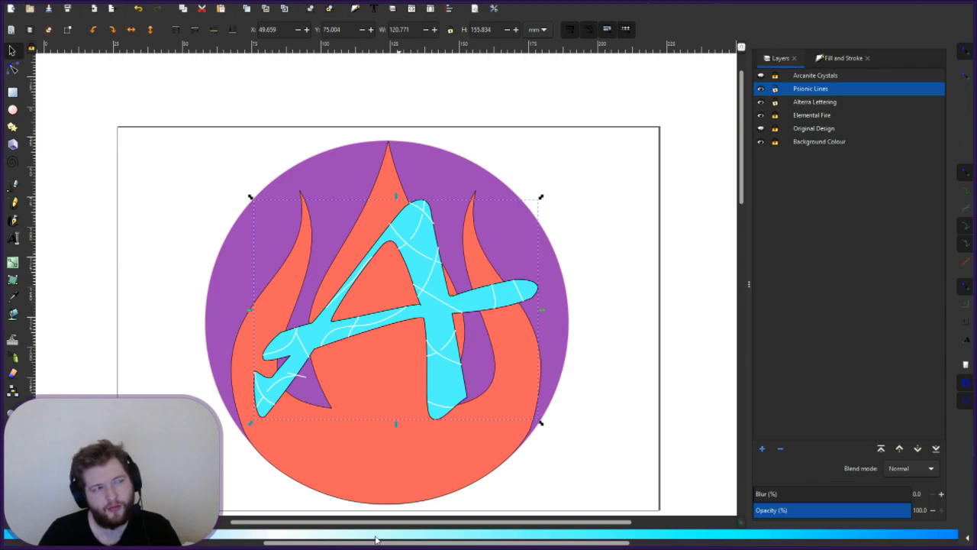
{"action": "left_click", "coordinate": [330, 533]}
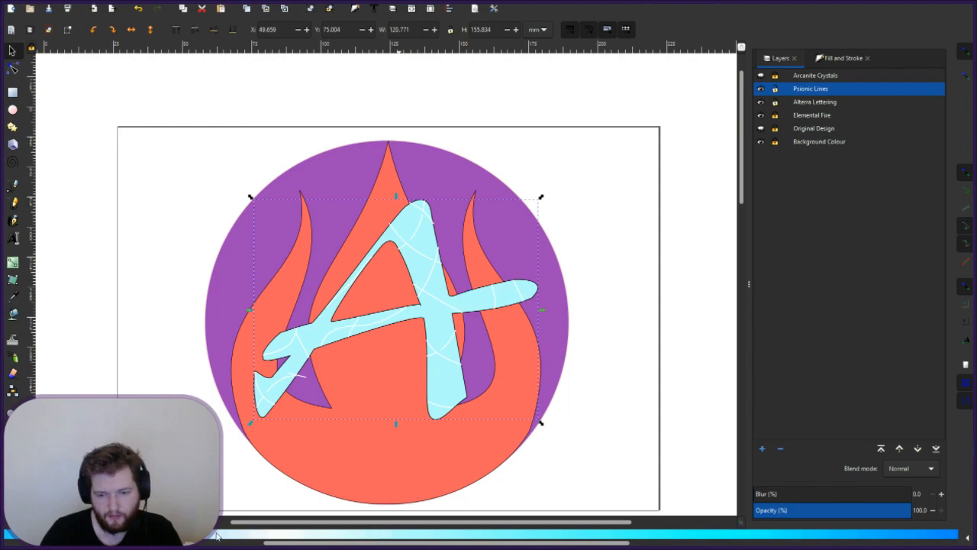
{"action": "left_click", "coordinate": [335, 534]}
{"action": "left_click", "coordinate": [361, 534]}
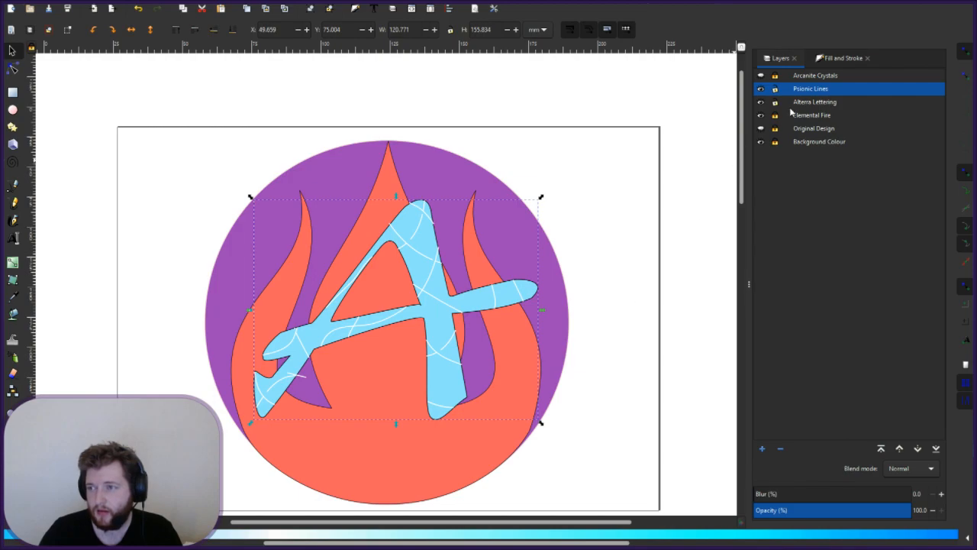
{"action": "left_click", "coordinate": [626, 258]}
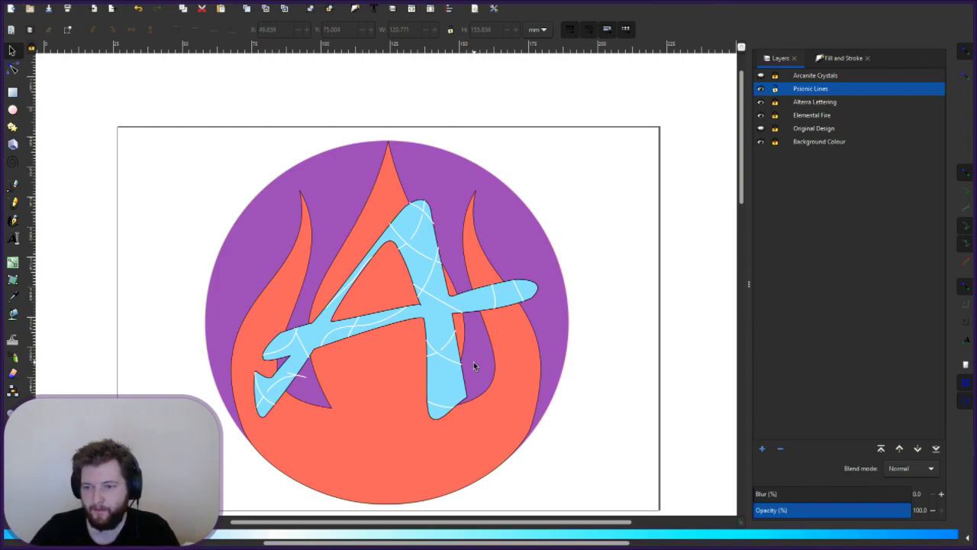
{"action": "scroll", "coordinate": [496, 303], "scroll_direction": "up", "scroll_amount": 2, "text": "ctrl"}
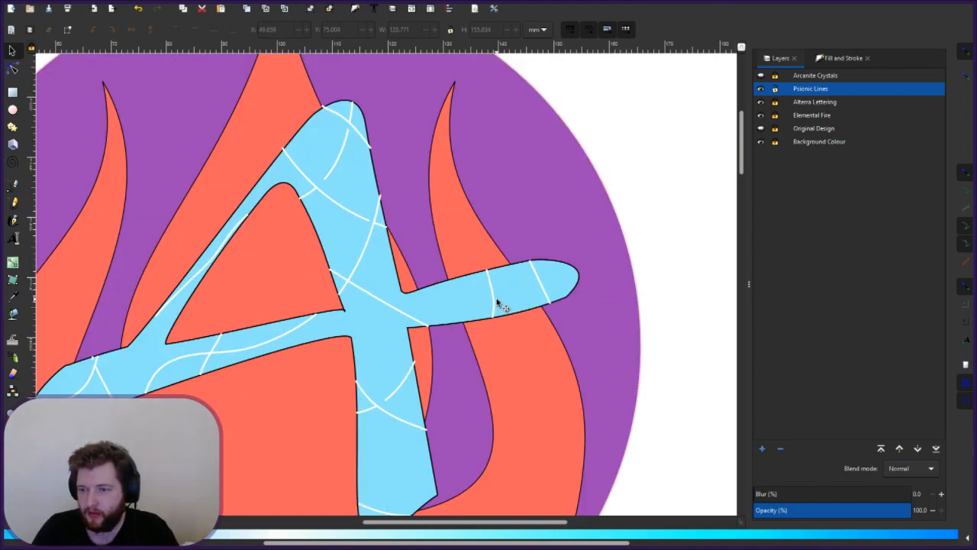
{"action": "scroll", "coordinate": [496, 303], "scroll_direction": "up", "scroll_amount": 1, "text": "ctrl"}
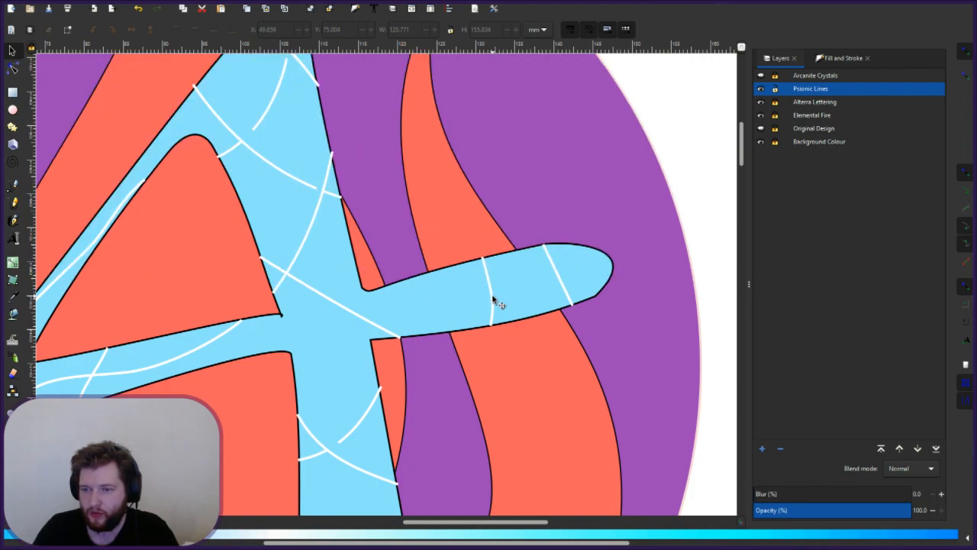
{"action": "left_click", "coordinate": [496, 303]}
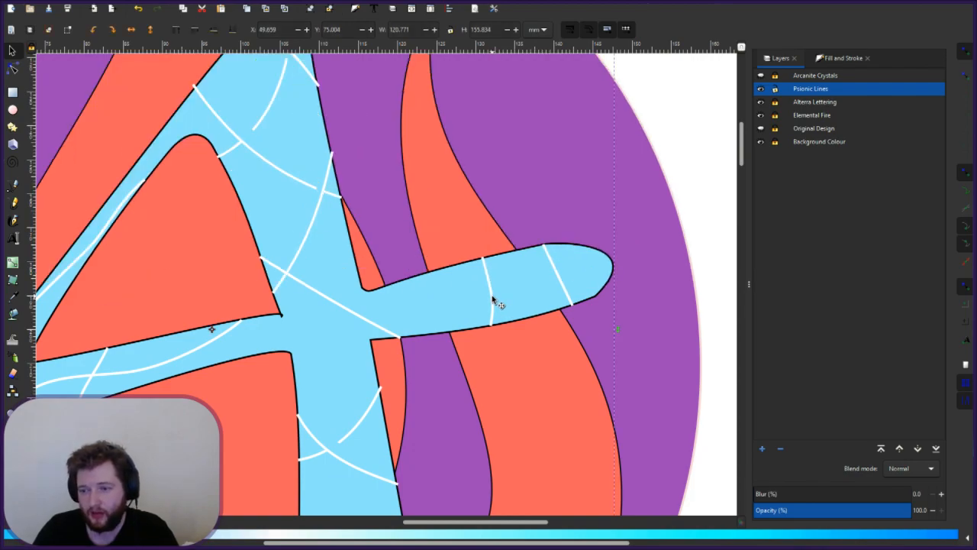
{"action": "key", "text": "Escape"}
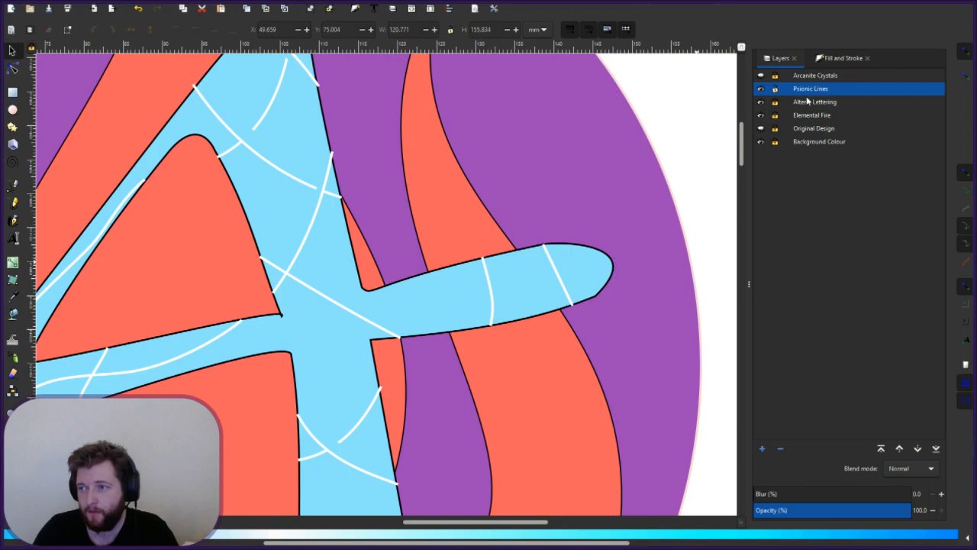
{"action": "key", "text": "5"}
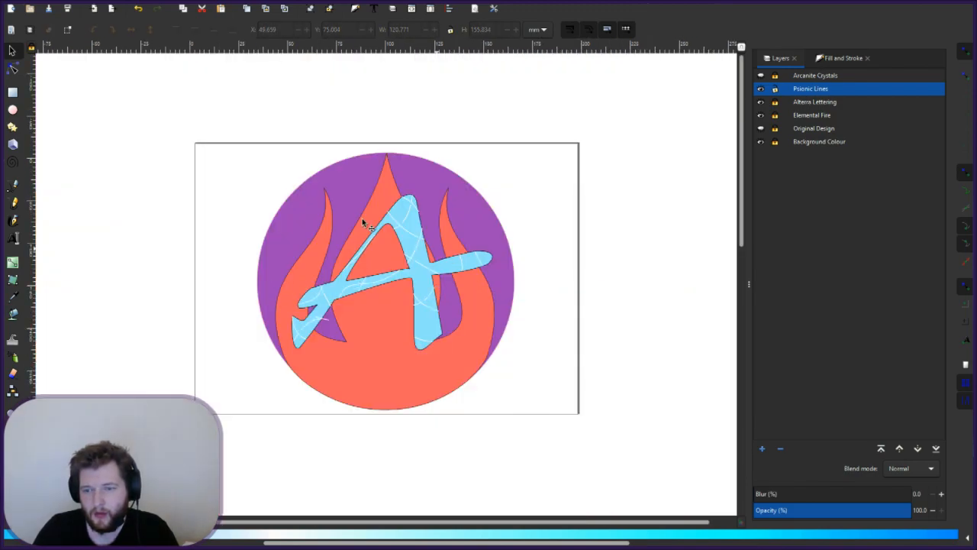
{"action": "key", "text": "ctrl+a"}
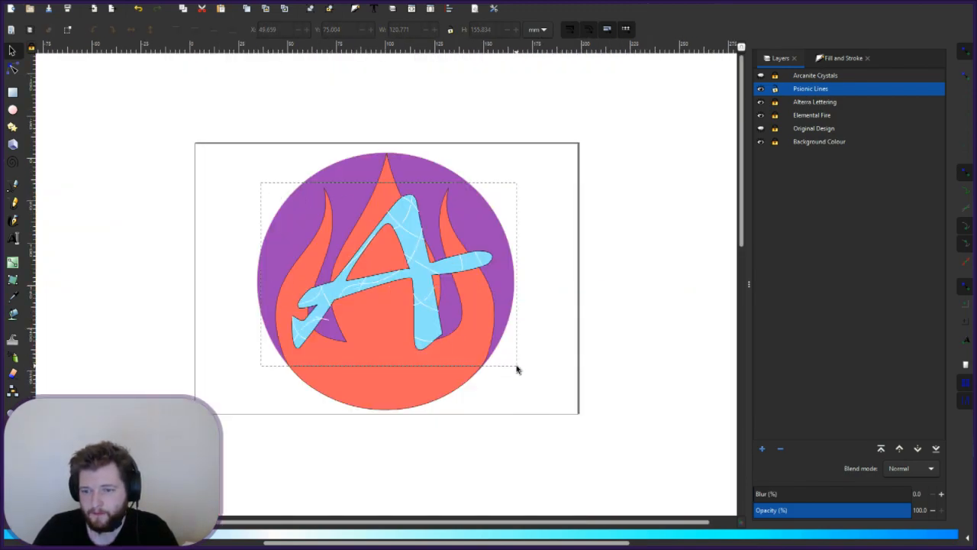
{"action": "left_click", "coordinate": [390, 287]}
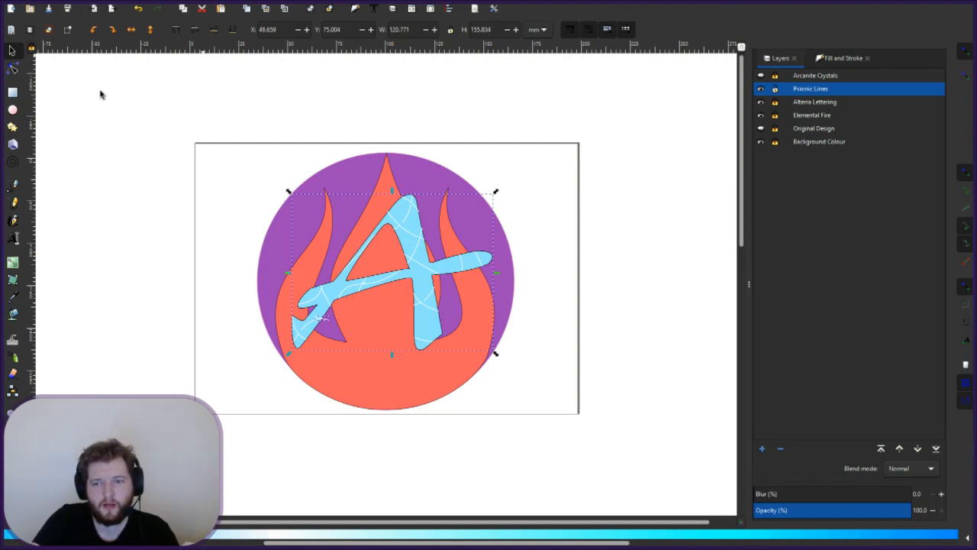
{"action": "key", "text": "ctrl+shift+g"}
{"action": "left_click", "coordinate": [523, 286]}
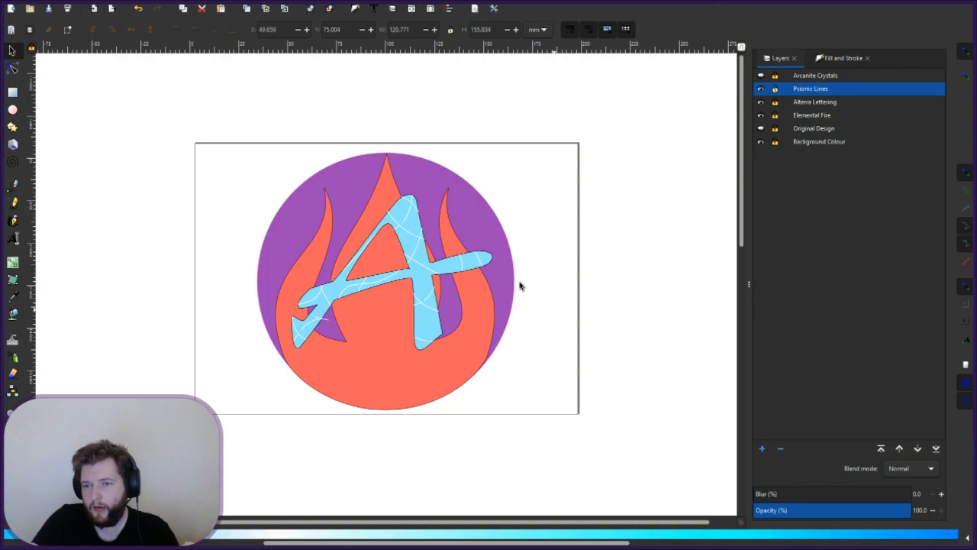
{"action": "scroll", "coordinate": [497, 255], "scroll_direction": "up", "scroll_amount": 5}
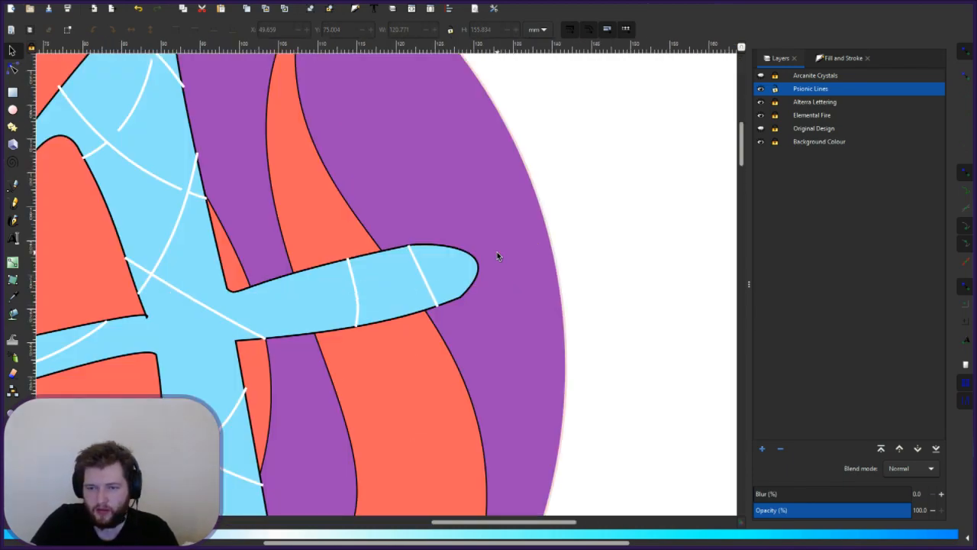
{"action": "scroll", "coordinate": [496, 256], "scroll_direction": "up", "scroll_amount": 2}
{"action": "left_click_drag", "start_coordinate": [358, 335], "coordinate": [417, 321]}
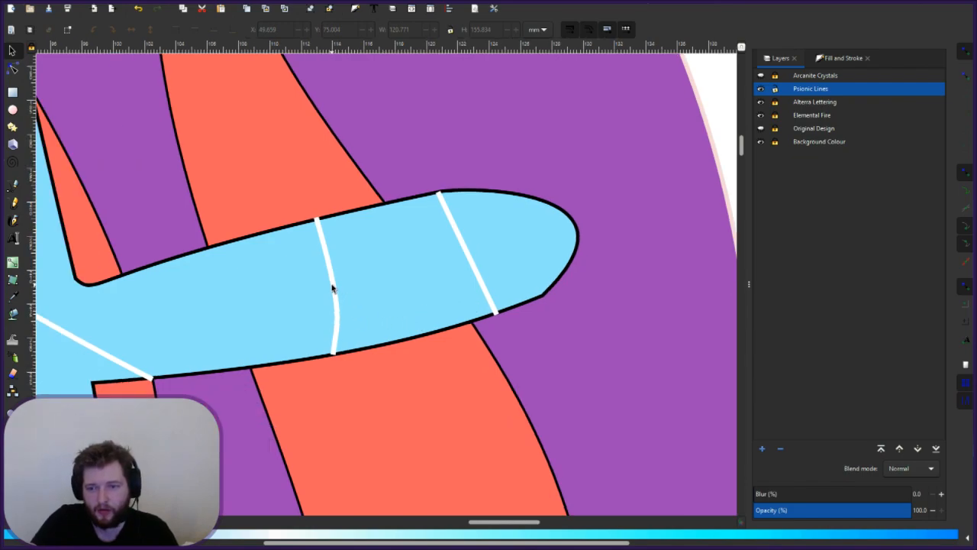
- Move the curved white line left along the A's right arm and reselect it
{"action": "left_click", "coordinate": [334, 284]}
{"action": "left_click_drag", "start_coordinate": [333, 286], "coordinate": [231, 325]}
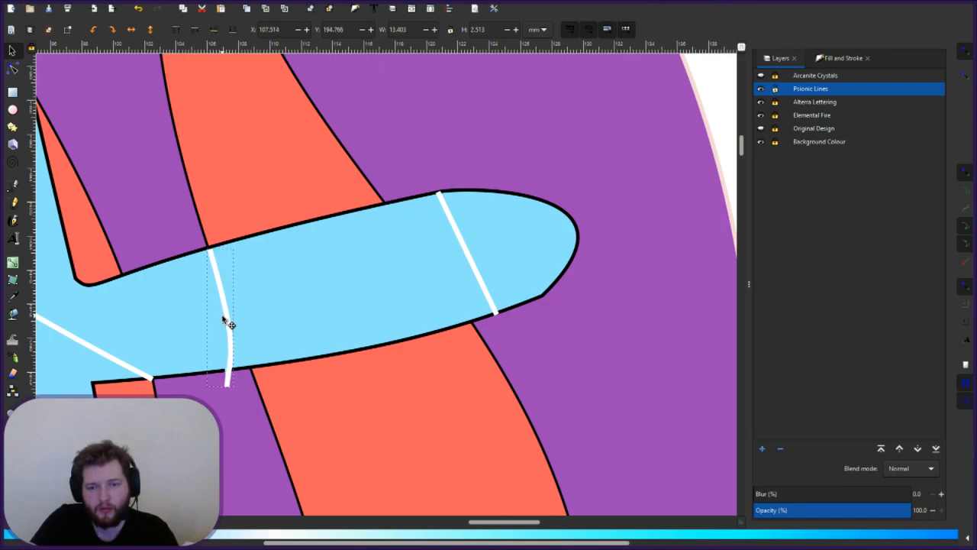
{"action": "left_click", "coordinate": [260, 305]}
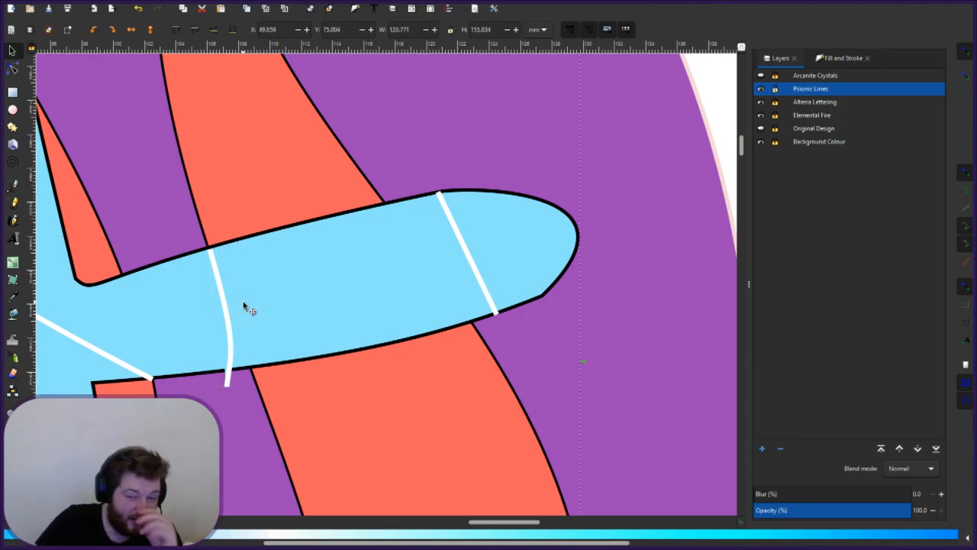
{"action": "scroll", "coordinate": [223, 275], "scroll_direction": "up", "scroll_amount": 1, "text": "ctrl"}
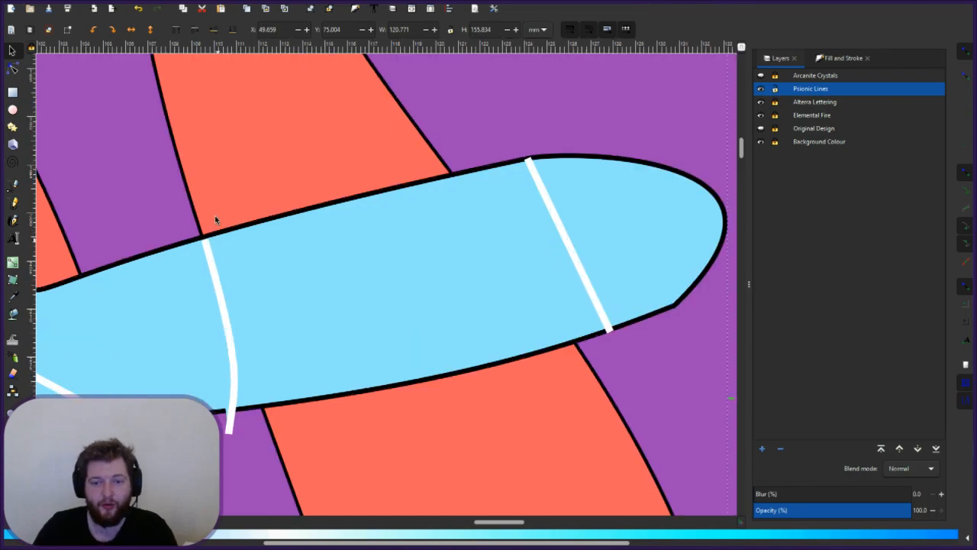
{"action": "left_click", "coordinate": [204, 246]}
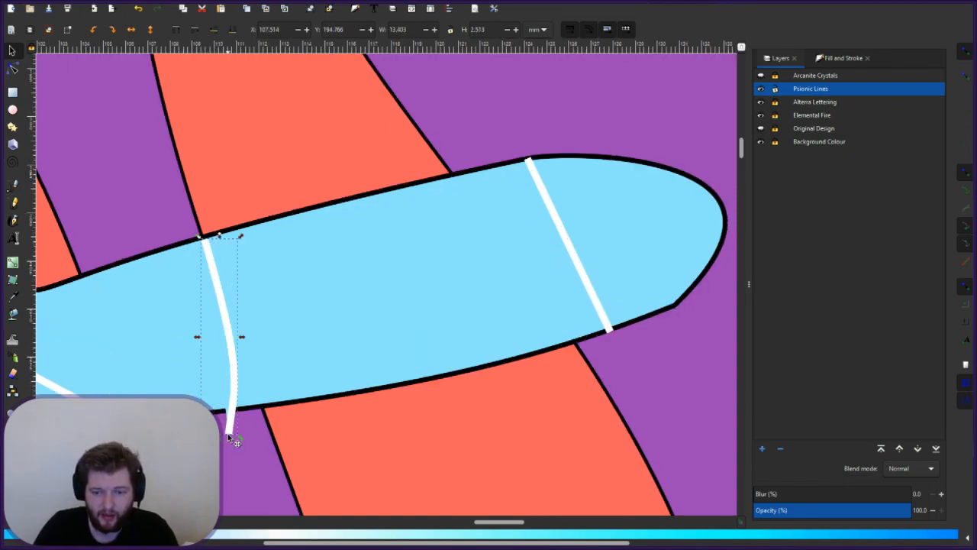
- Straighten the white line and snap its lower end onto the black outline
{"action": "left_click", "coordinate": [13, 70]}
{"action": "left_click_drag", "start_coordinate": [231, 437], "coordinate": [263, 405]}
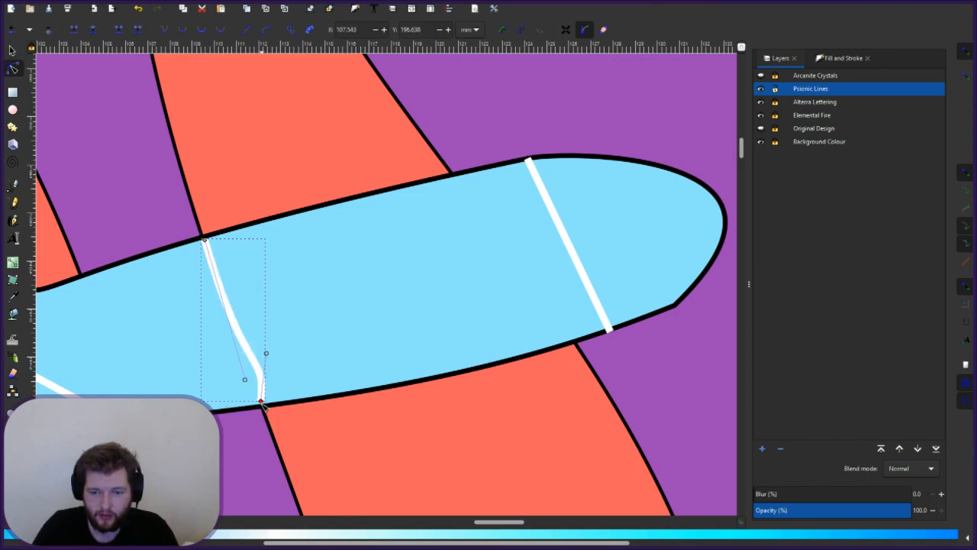
{"action": "left_click_drag", "start_coordinate": [246, 382], "coordinate": [204, 256]}
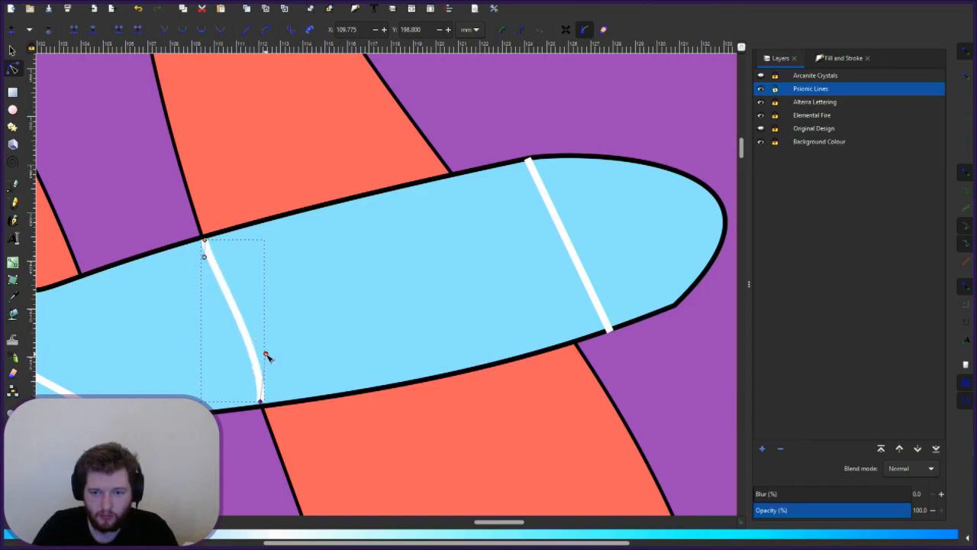
{"action": "left_click_drag", "start_coordinate": [266, 354], "coordinate": [224, 480]}
{"action": "left_click_drag", "start_coordinate": [239, 402], "coordinate": [246, 367]}
{"action": "left_click_drag", "start_coordinate": [260, 401], "coordinate": [263, 403]}
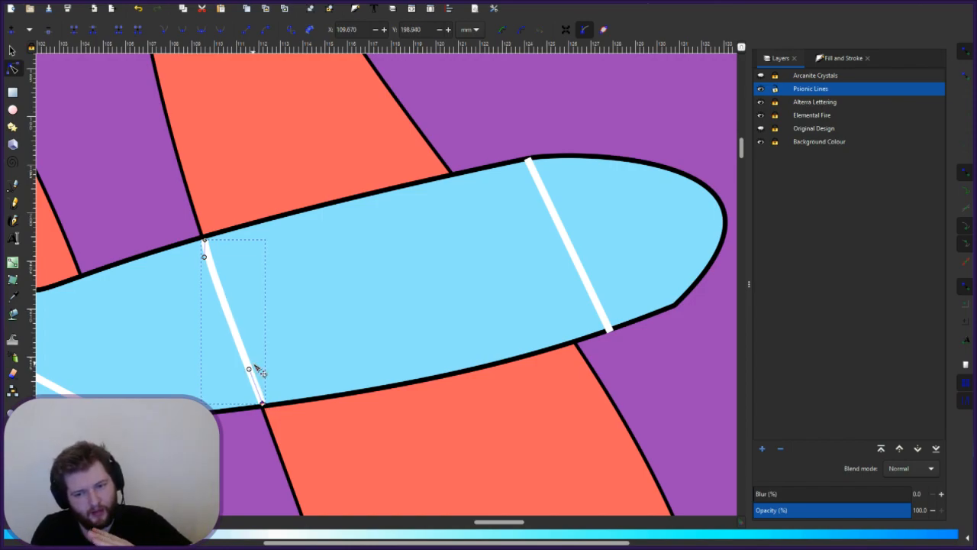
- Add a gentle bend near the line's bottom, fine-tune it, and deselect the nodes
{"action": "left_click_drag", "start_coordinate": [251, 370], "coordinate": [262, 374]}
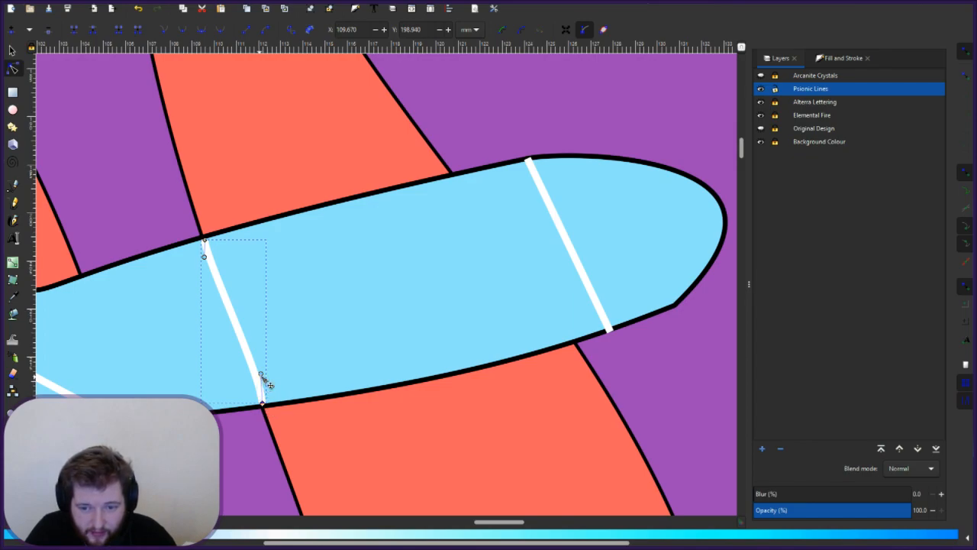
{"action": "left_click_drag", "start_coordinate": [261, 374], "coordinate": [257, 373]}
{"action": "left_click", "coordinate": [316, 374]}
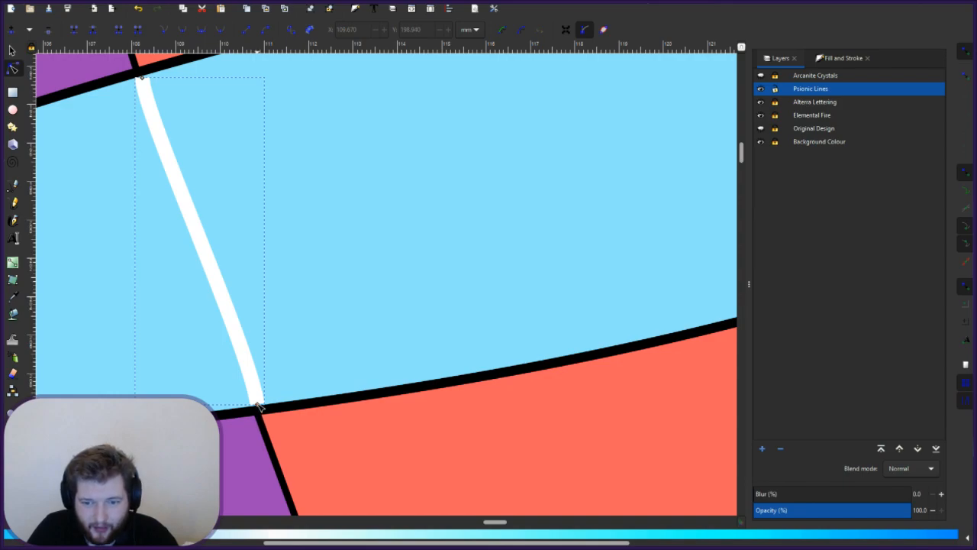
{"action": "left_click", "coordinate": [258, 404]}
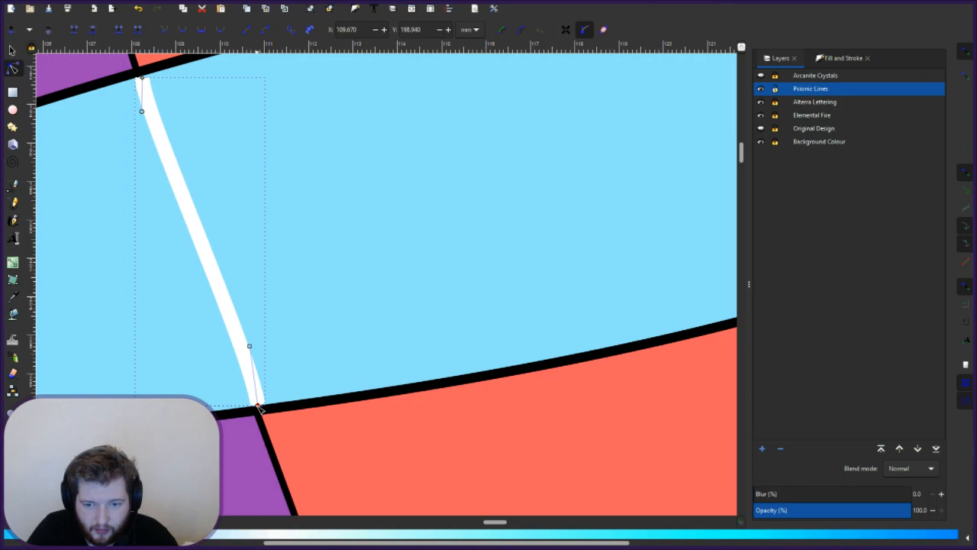
{"action": "left_click", "coordinate": [327, 333]}
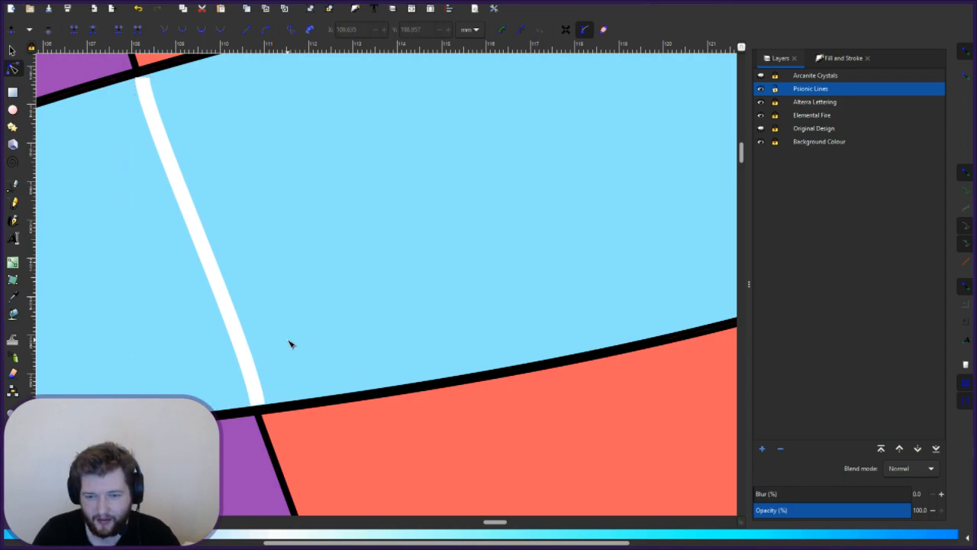
{"action": "scroll", "coordinate": [246, 358], "scroll_direction": "up", "scroll_amount": 2}
{"action": "scroll", "coordinate": [246, 358], "scroll_direction": "up", "scroll_amount": 2}
- Align the white line's top node and its handle onto the letter's edge
{"action": "scroll", "coordinate": [203, 281], "scroll_direction": "up", "scroll_amount": 4}
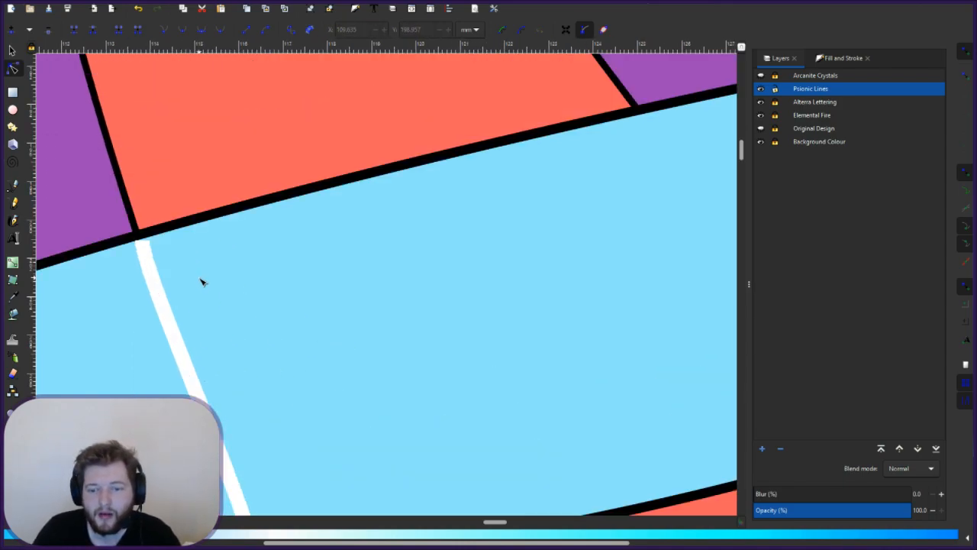
{"action": "left_click", "coordinate": [142, 242]}
{"action": "mouse_move", "coordinate": [142, 275]}
{"action": "left_mouse_down"}
{"action": "mouse_move", "coordinate": [163, 277]}
{"action": "mouse_move", "coordinate": [153, 280]}
{"action": "left_mouse_up"}
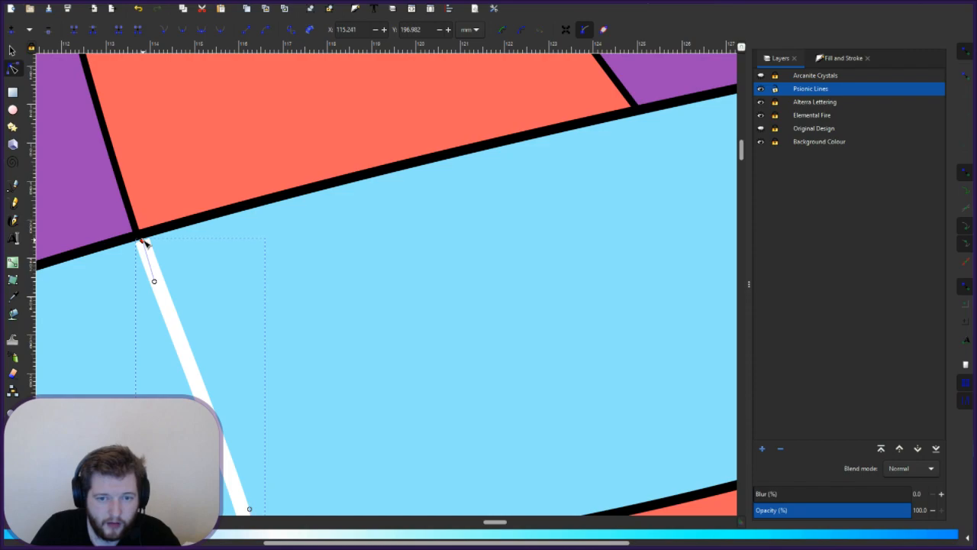
{"action": "left_click_drag", "start_coordinate": [143, 240], "coordinate": [141, 237]}
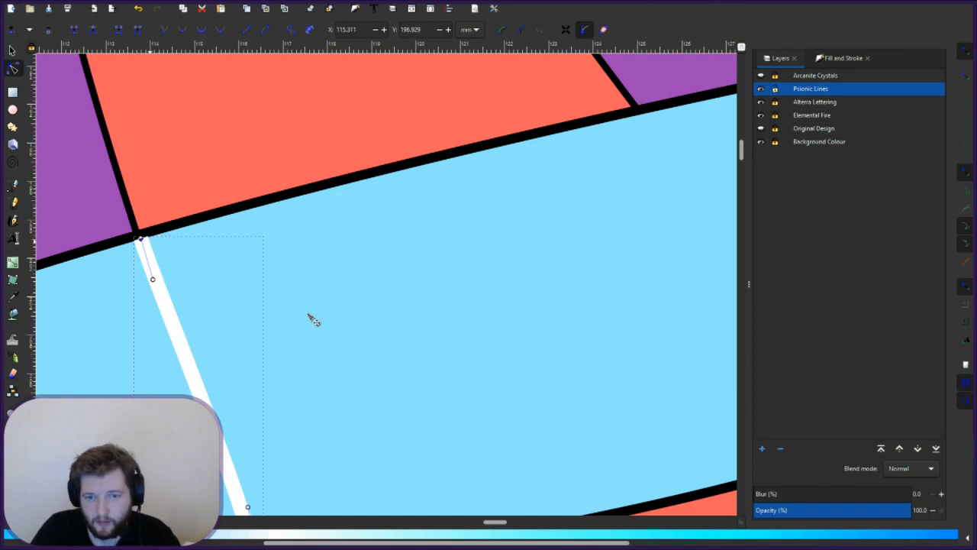
{"action": "key", "text": "Escape"}
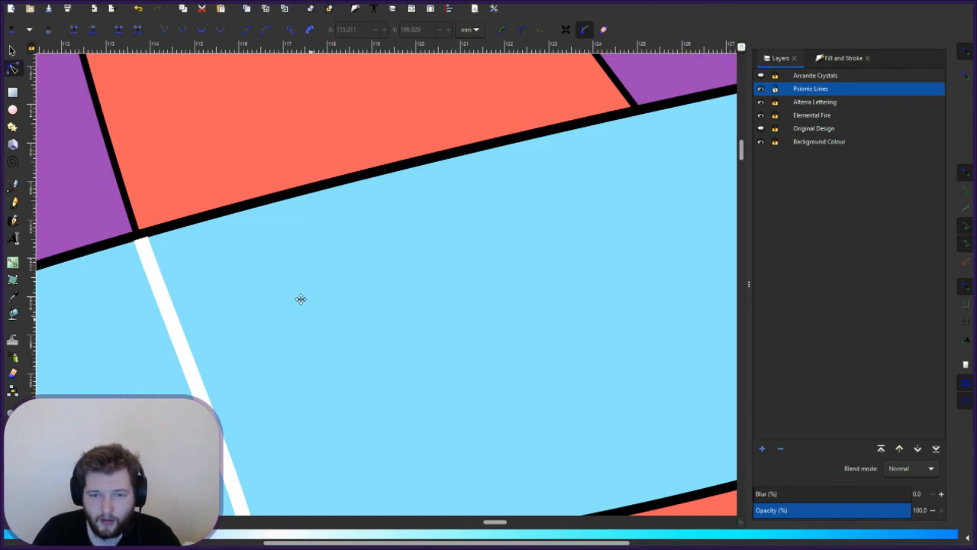
- Snap the line's bottom end onto the black outline, then pan to the next white line
{"action": "scroll", "coordinate": [295, 265], "scroll_direction": "down", "scroll_amount": 1}
{"action": "scroll", "coordinate": [299, 223], "scroll_direction": "down", "scroll_amount": 3}
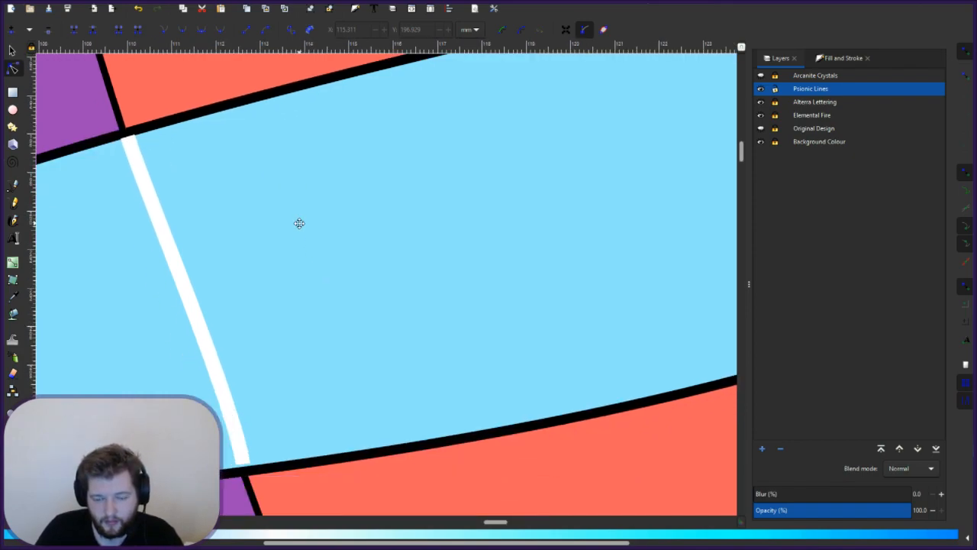
{"action": "scroll", "coordinate": [299, 223], "scroll_direction": "down", "scroll_amount": 1}
{"action": "left_click", "coordinate": [238, 420]}
{"action": "left_click_drag", "start_coordinate": [236, 441], "coordinate": [247, 450]}
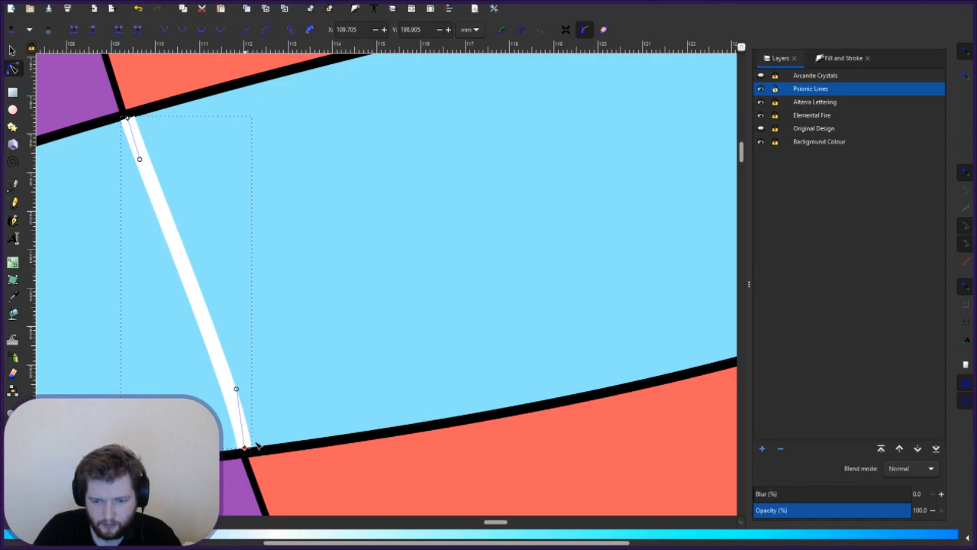
{"action": "key", "text": "Escape"}
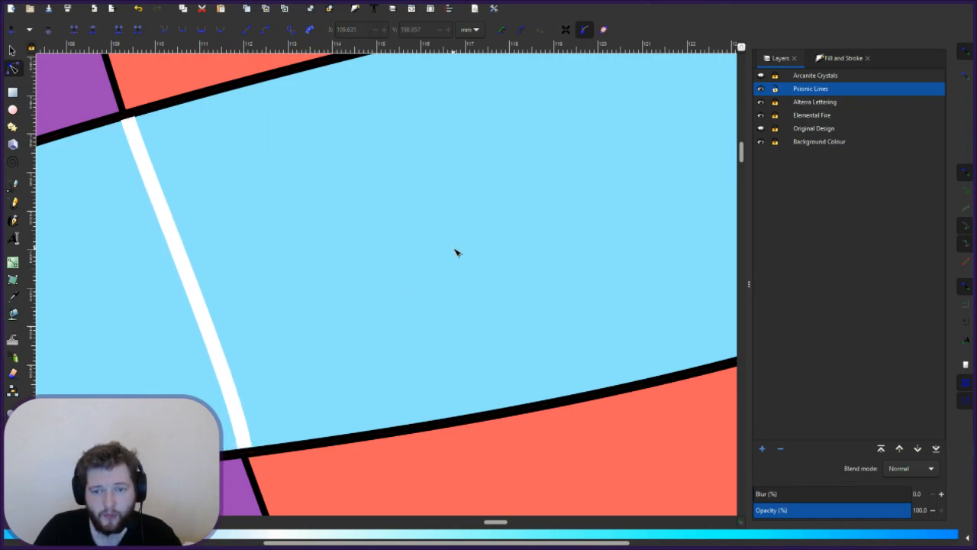
{"action": "left_click_drag", "start_coordinate": [500, 222], "coordinate": [240, 415]}
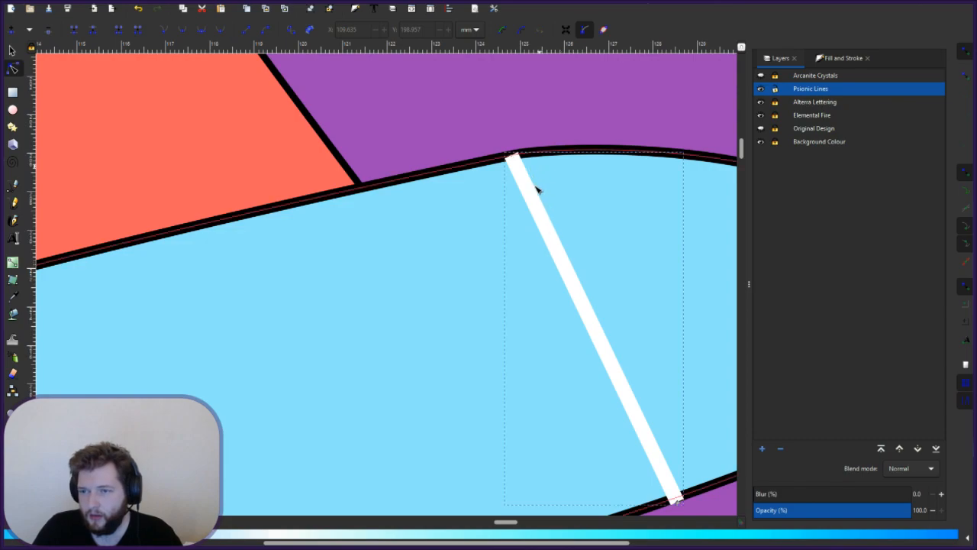
- Undo an accidental bend and move the next white line left toward the outline corner
{"action": "left_click_drag", "start_coordinate": [545, 226], "coordinate": [436, 267]}
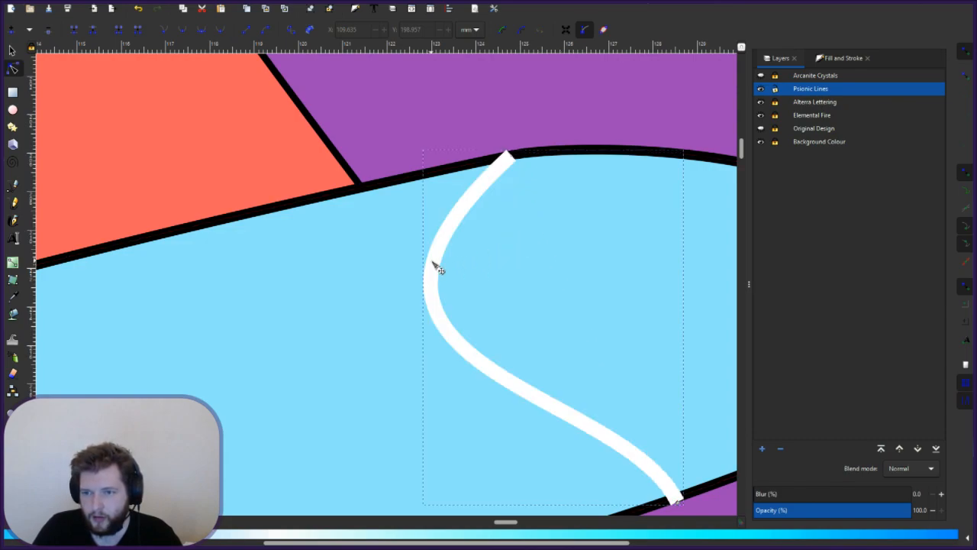
{"action": "key", "text": "ctrl+z"}
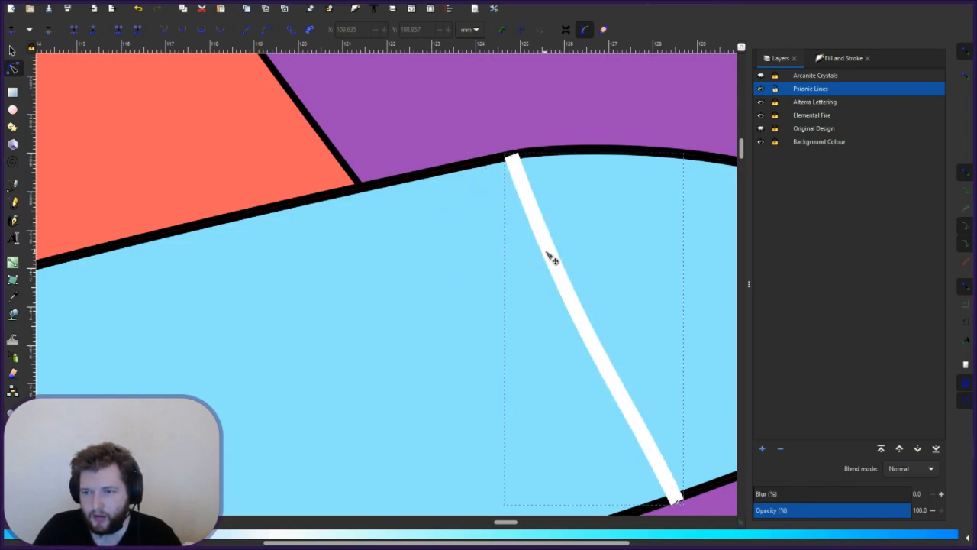
{"action": "key", "text": "s"}
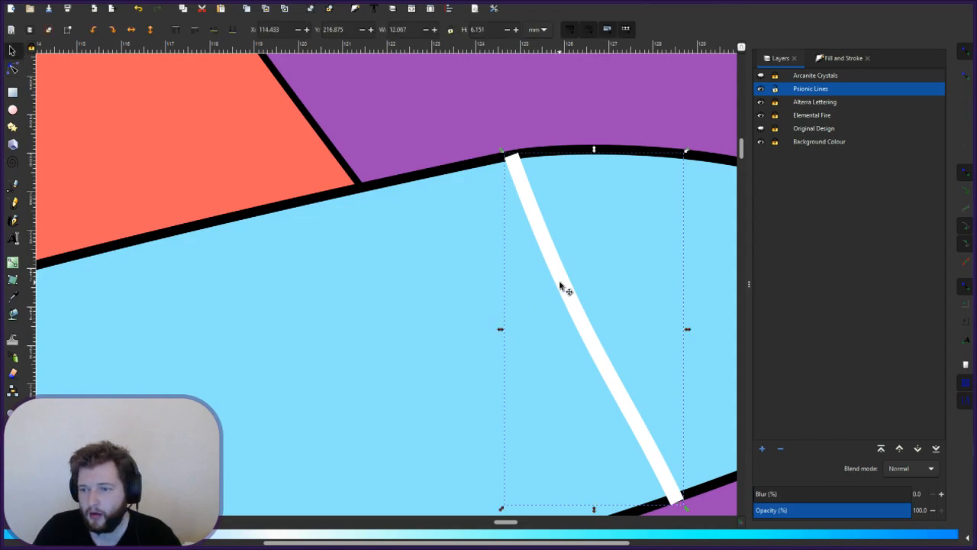
{"action": "left_click_drag", "start_coordinate": [559, 285], "coordinate": [428, 333]}
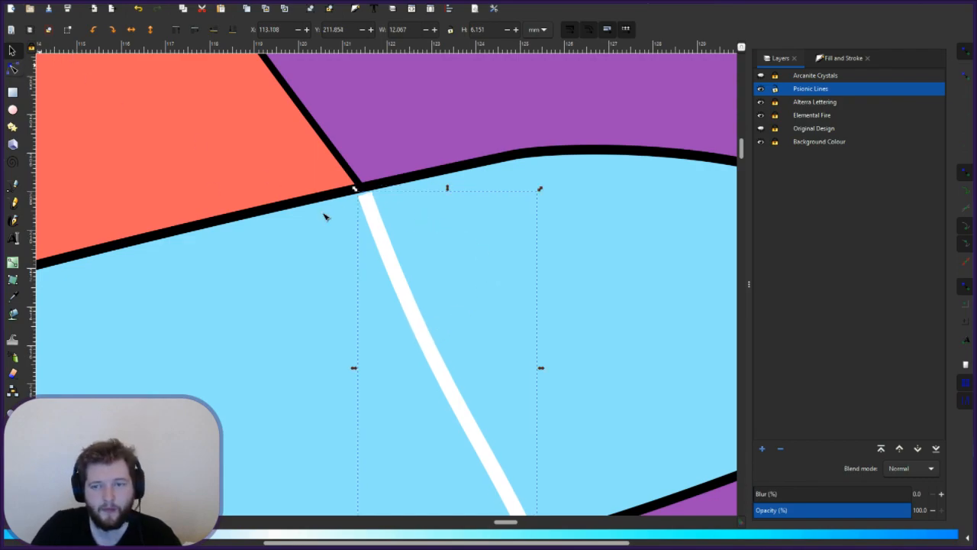
- Snap the white line's top end node onto the corner where the black outlines meet
{"action": "key", "text": "n"}
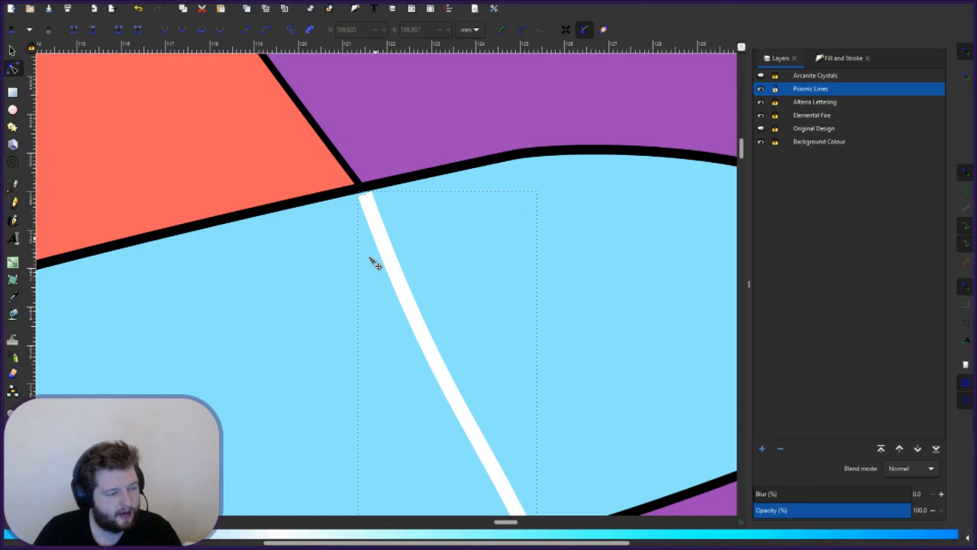
{"action": "left_click", "coordinate": [366, 200]}
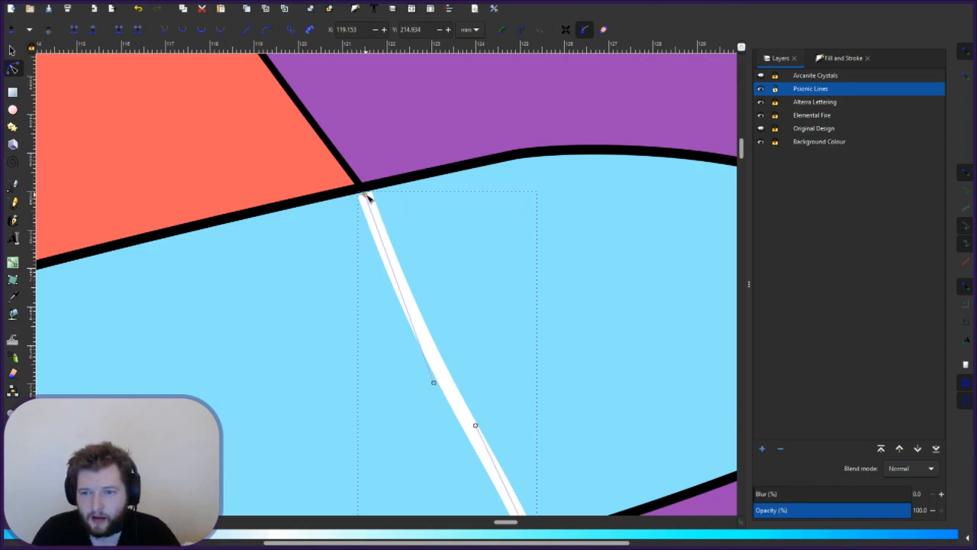
{"action": "left_click", "coordinate": [364, 195]}
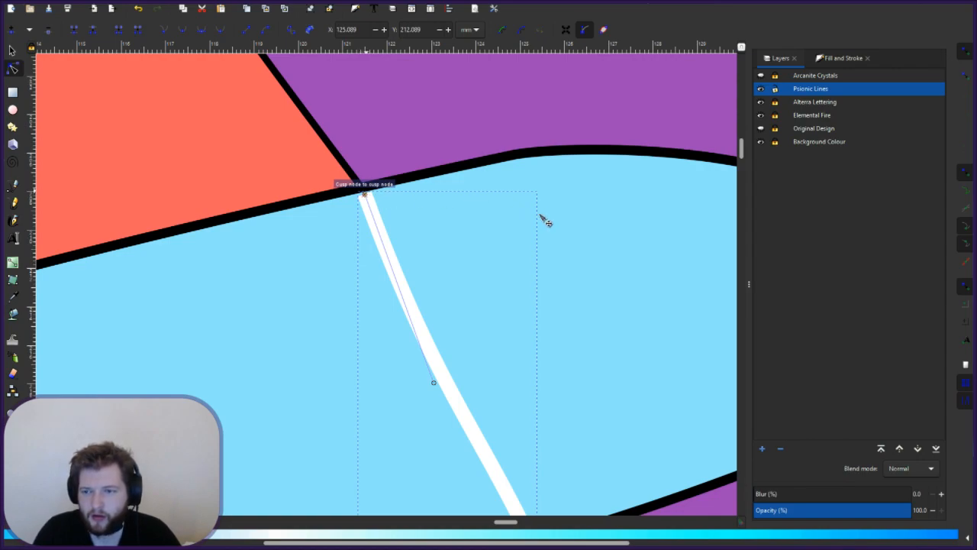
{"action": "left_click", "coordinate": [397, 213]}
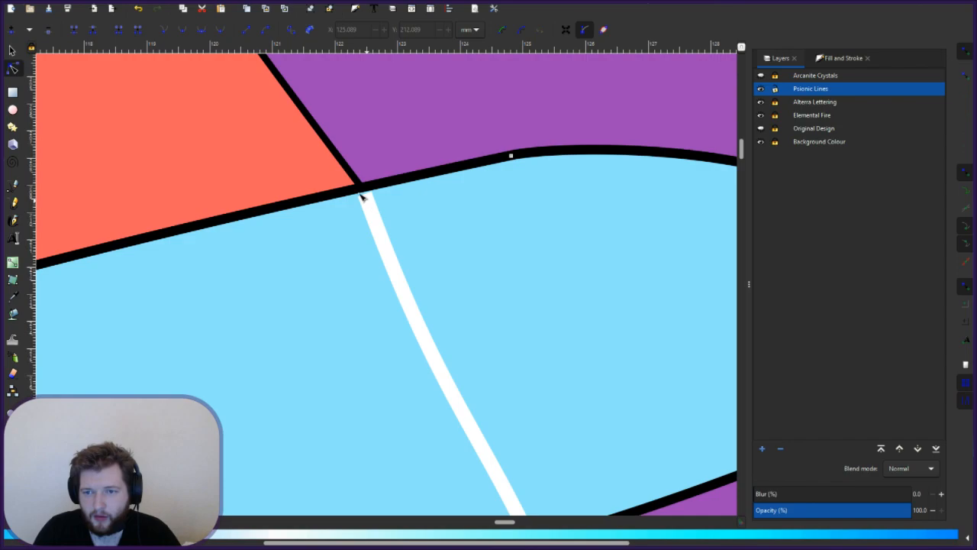
{"action": "scroll", "coordinate": [367, 203], "scroll_direction": "up", "scroll_amount": 1}
{"action": "left_click", "coordinate": [365, 202]}
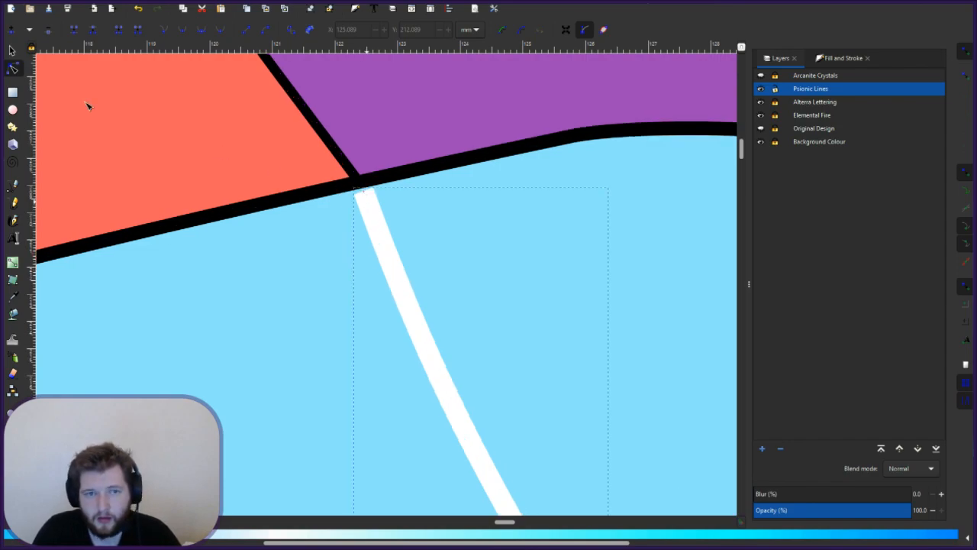
{"action": "left_click", "coordinate": [374, 206]}
{"action": "left_click", "coordinate": [374, 193]}
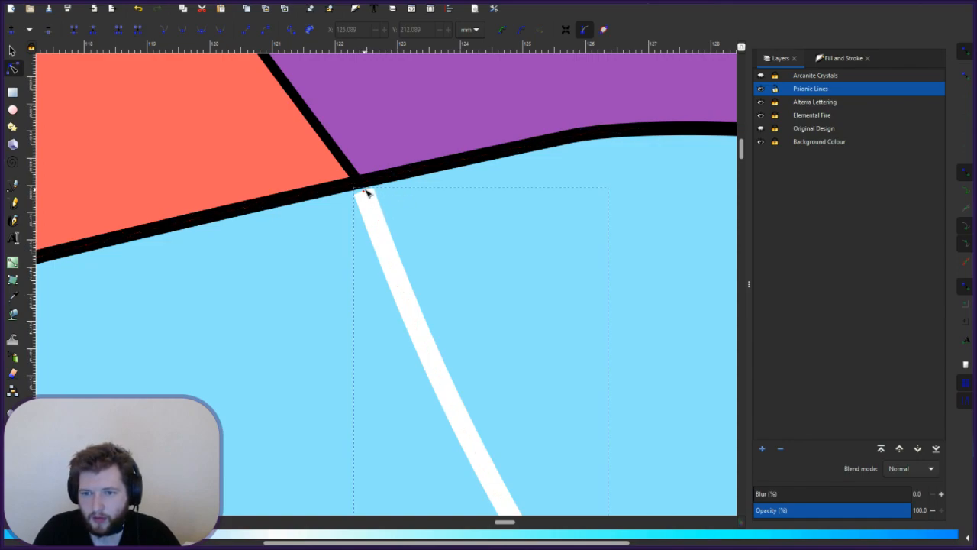
{"action": "left_click_drag", "start_coordinate": [366, 194], "coordinate": [365, 191]}
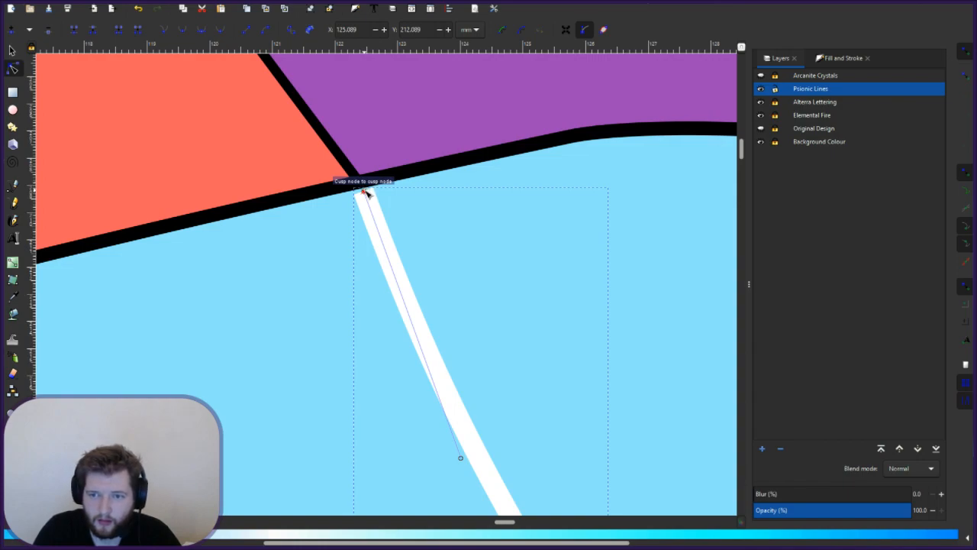
{"action": "mouse_move", "coordinate": [364, 188]}
{"action": "left_mouse_down"}
{"action": "mouse_move", "coordinate": [362, 160]}
{"action": "mouse_move", "coordinate": [362, 189]}
{"action": "left_mouse_up"}
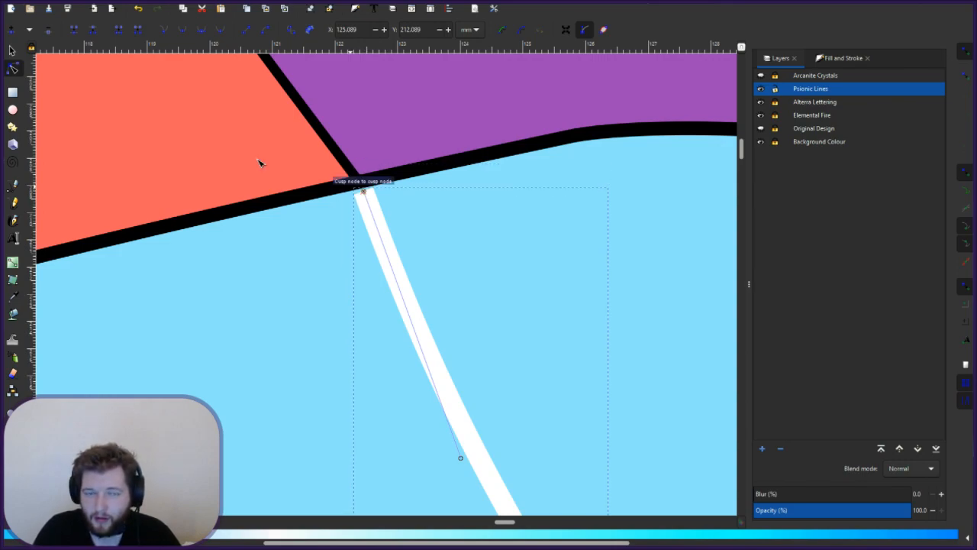
- Nudge the white line slightly and pan along the letter to the next stretch
{"action": "left_click", "coordinate": [12, 50]}
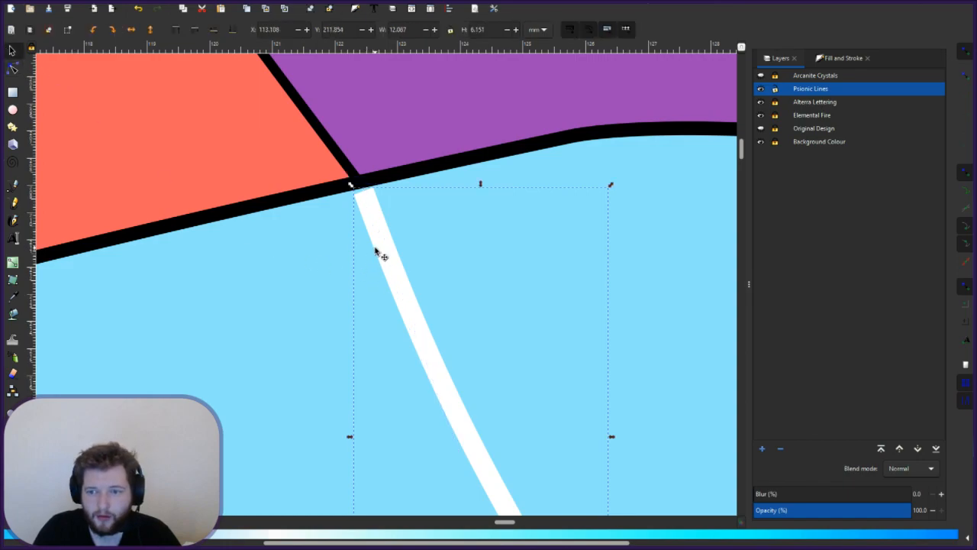
{"action": "left_click_drag", "start_coordinate": [377, 241], "coordinate": [377, 237]}
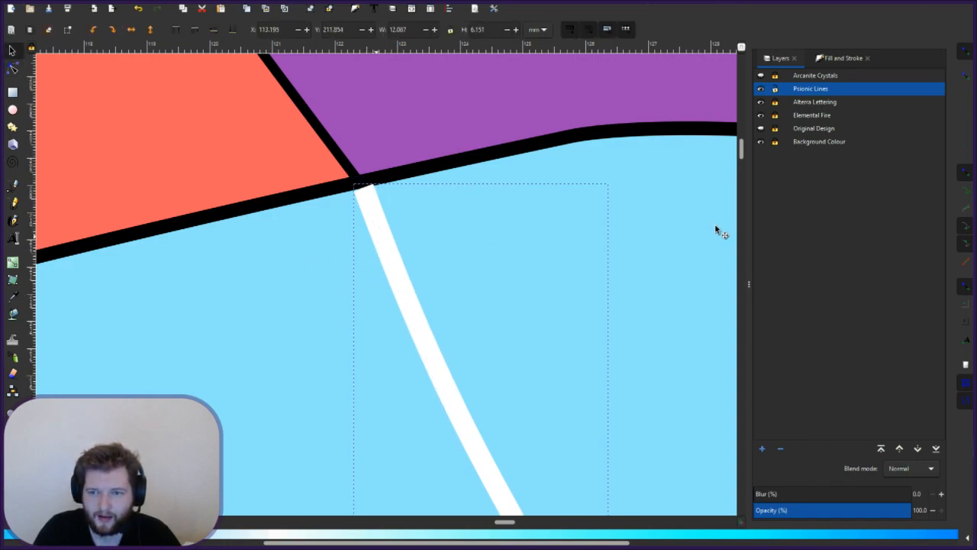
{"action": "left_click", "coordinate": [449, 291]}
{"action": "left_click_drag", "start_coordinate": [440, 238], "coordinate": [476, 282]}
{"action": "left_click_drag", "start_coordinate": [510, 341], "coordinate": [565, 371]}
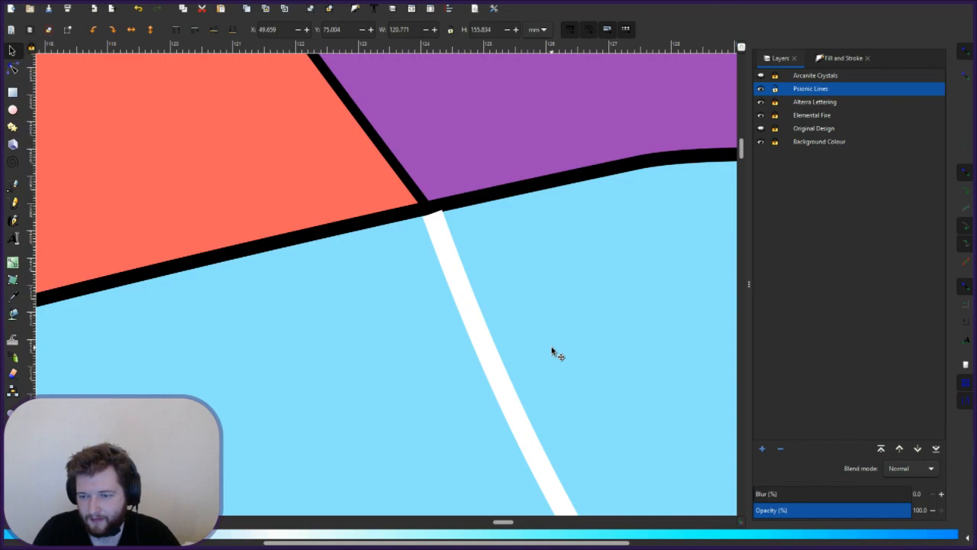
- Move the next white line's bottom end onto the outline and delete its extra corner node
{"action": "scroll", "coordinate": [553, 351], "scroll_direction": "down", "scroll_amount": 4}
{"action": "scroll", "coordinate": [552, 351], "scroll_direction": "down", "scroll_amount": 1}
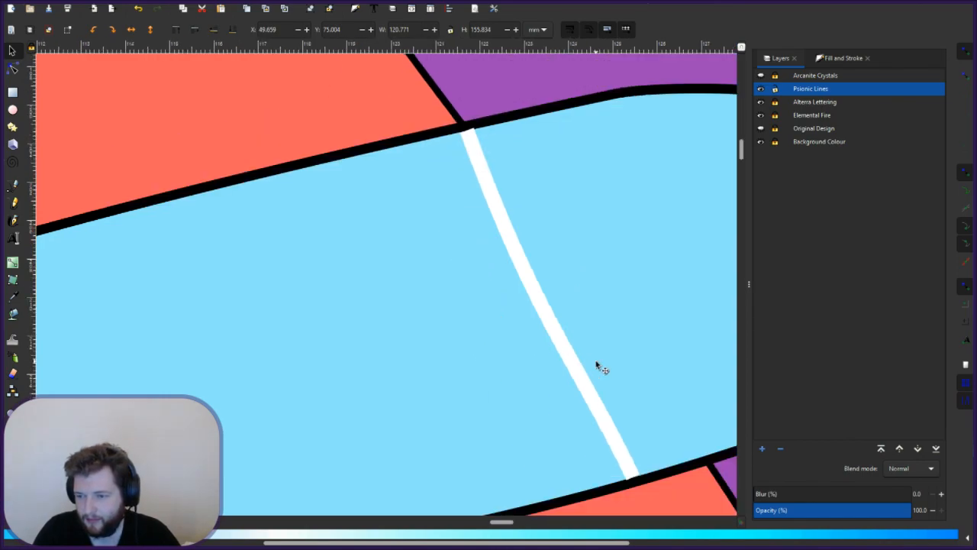
{"action": "left_click_drag", "start_coordinate": [655, 441], "coordinate": [443, 430]}
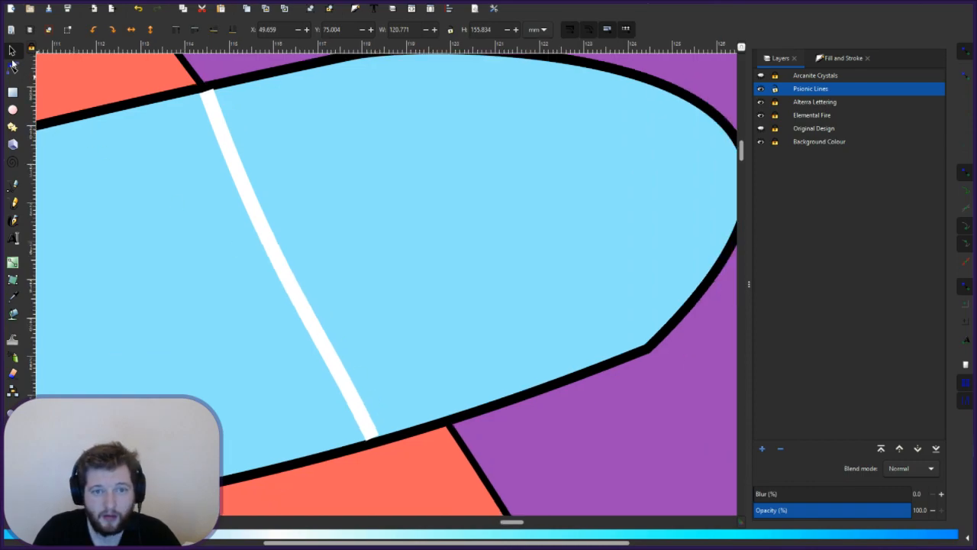
{"action": "left_click", "coordinate": [13, 69]}
{"action": "left_click", "coordinate": [320, 326]}
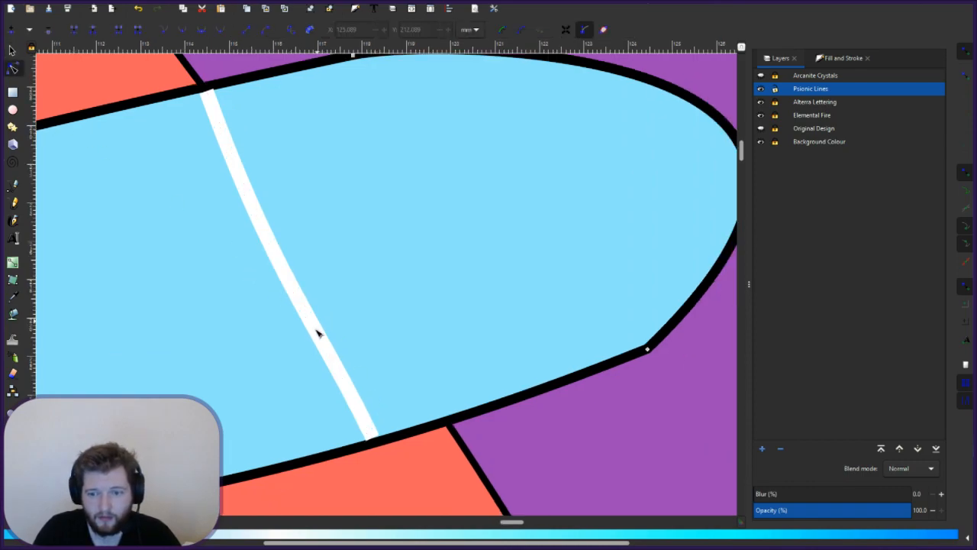
{"action": "left_click", "coordinate": [371, 439]}
{"action": "left_click_drag", "start_coordinate": [377, 440], "coordinate": [449, 416]}
{"action": "left_click", "coordinate": [279, 70]}
{"action": "key", "text": "Delete"}
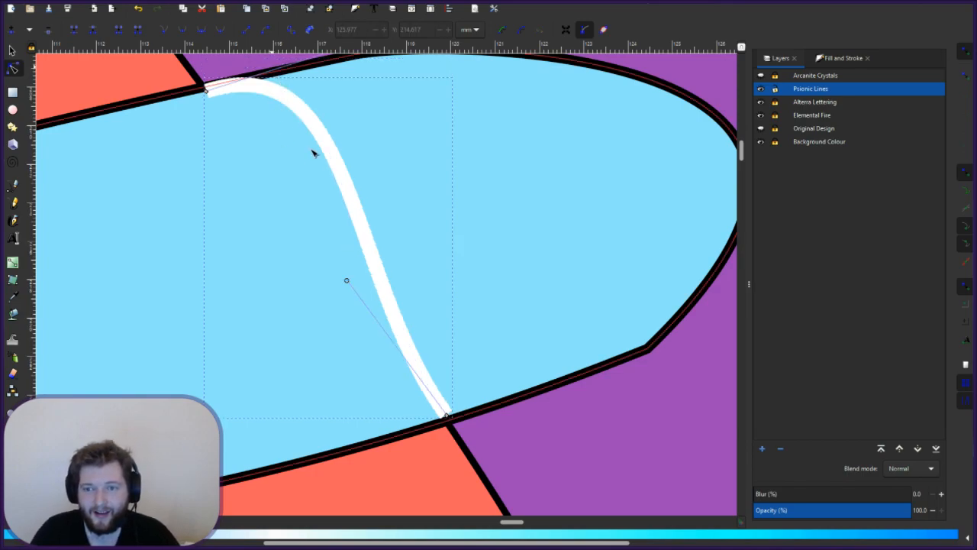
- Bend the line into an S-curve and nudge both ends onto the letter's outline
{"action": "left_click", "coordinate": [303, 116]}
{"action": "scroll", "coordinate": [525, 201], "scroll_direction": "up", "scroll_amount": 2}
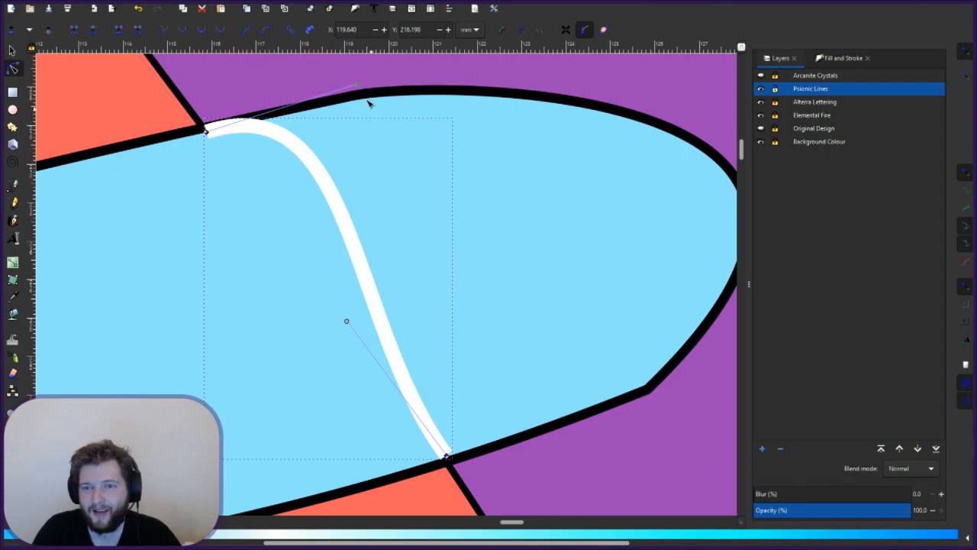
{"action": "left_click_drag", "start_coordinate": [362, 89], "coordinate": [226, 217]}
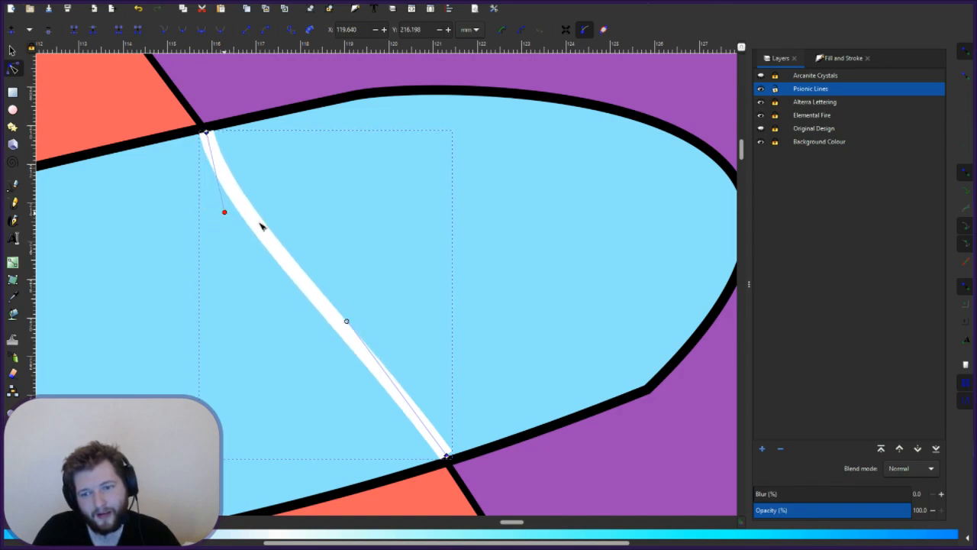
{"action": "left_click_drag", "start_coordinate": [351, 324], "coordinate": [383, 316]}
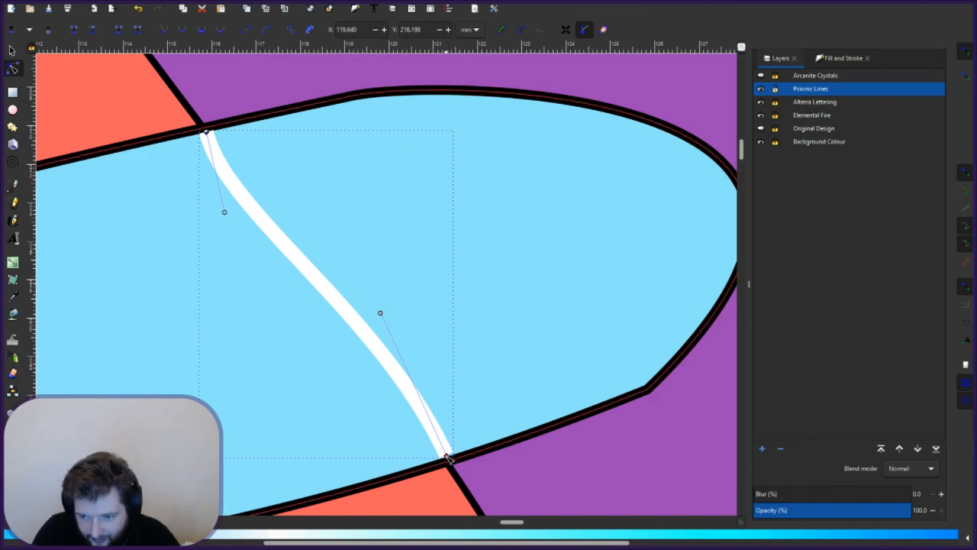
{"action": "left_click_drag", "start_coordinate": [447, 459], "coordinate": [446, 460]}
{"action": "left_click", "coordinate": [528, 249]}
{"action": "left_click", "coordinate": [208, 139]}
{"action": "left_click_drag", "start_coordinate": [205, 136], "coordinate": [206, 133]}
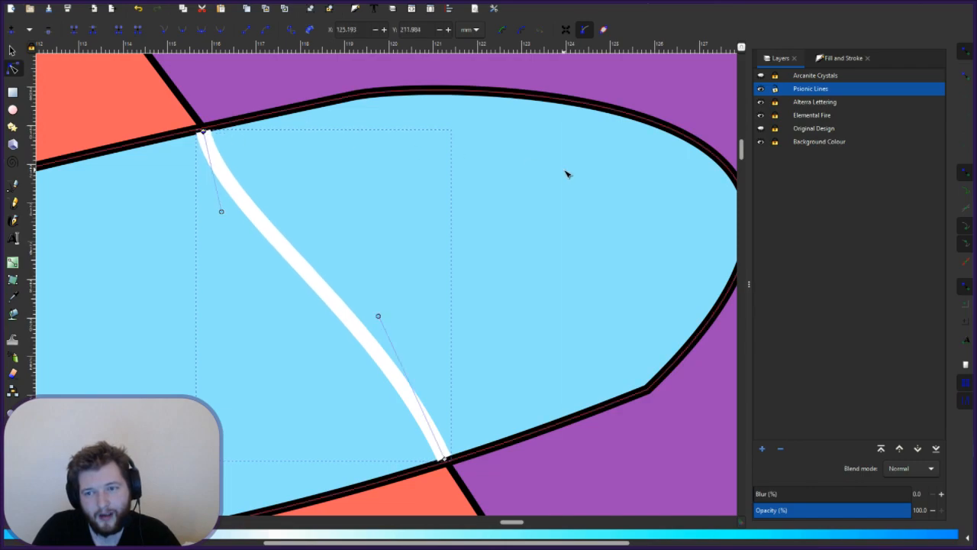
{"action": "left_click", "coordinate": [344, 188]}
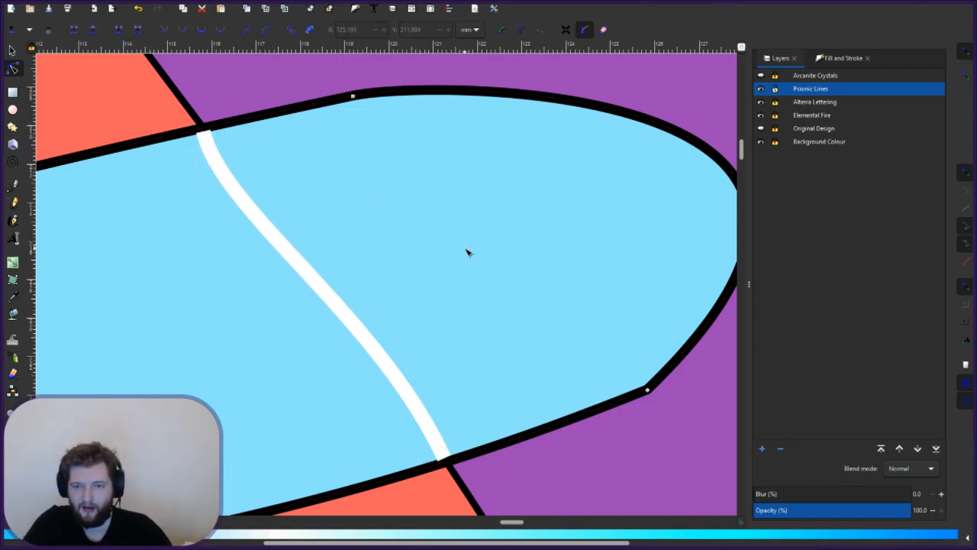
- Move the bottom white curve's left end up and right and reshape its bend on the A's right leg
{"action": "scroll", "coordinate": [468, 252], "scroll_direction": "down", "scroll_amount": 2}
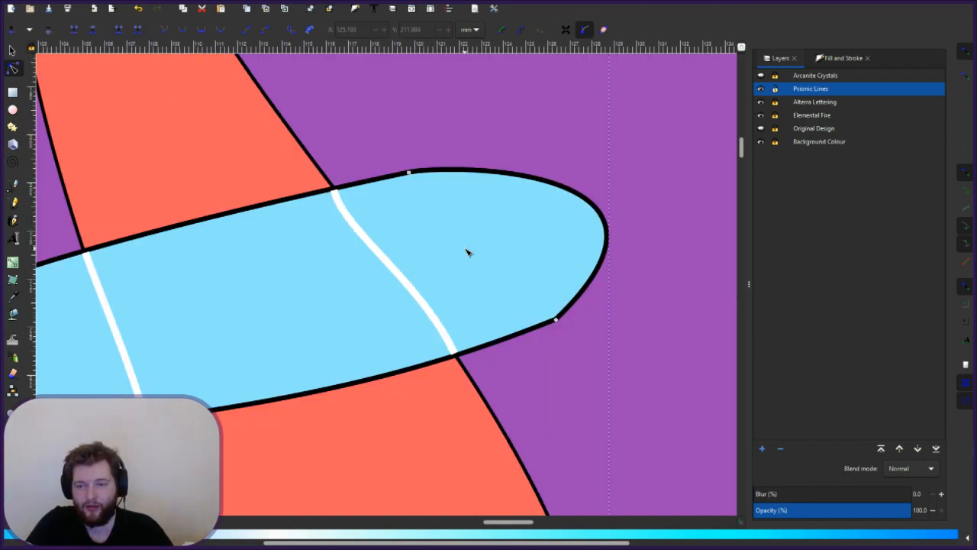
{"action": "scroll", "coordinate": [468, 252], "scroll_direction": "down", "scroll_amount": 3}
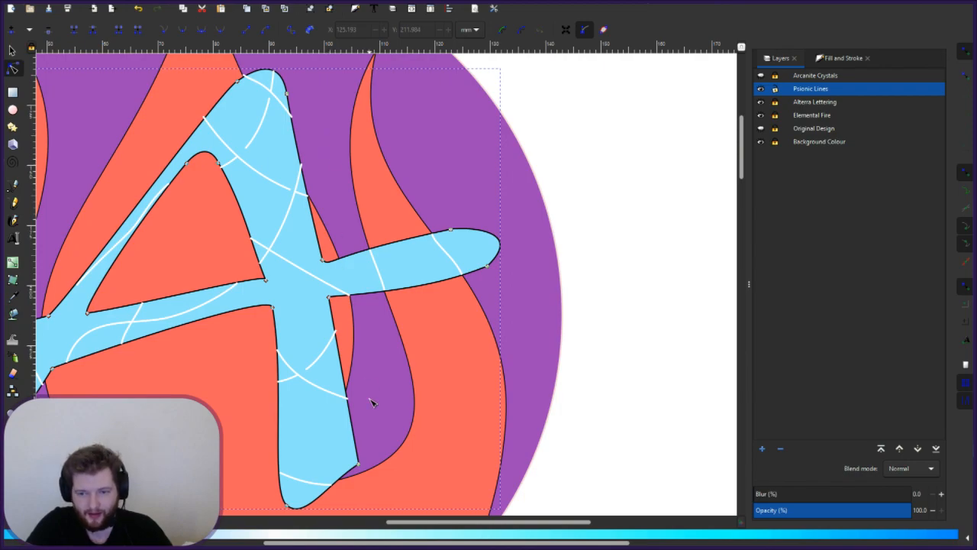
{"action": "left_click", "coordinate": [321, 370]}
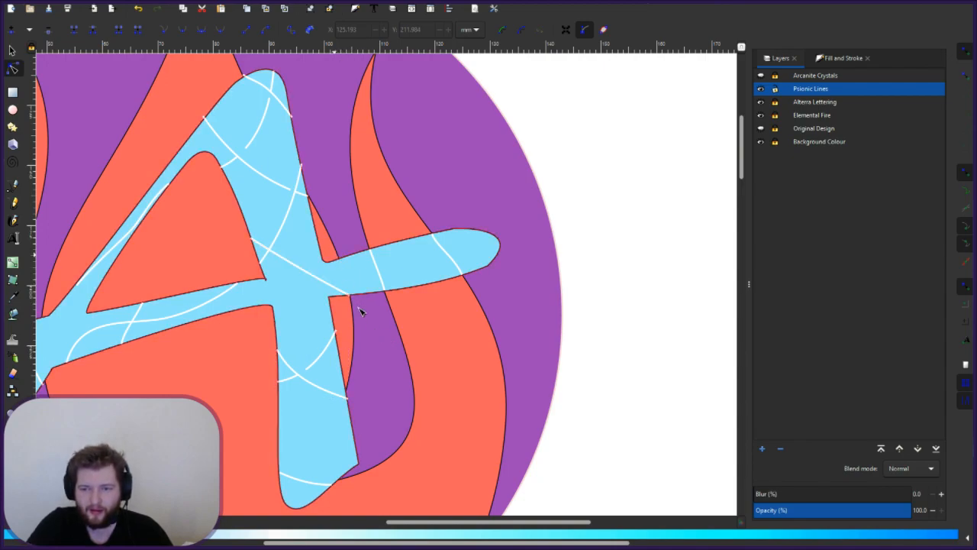
{"action": "left_click", "coordinate": [292, 480]}
{"action": "left_click_drag", "start_coordinate": [282, 474], "coordinate": [296, 422]}
{"action": "left_click_drag", "start_coordinate": [306, 434], "coordinate": [314, 435]}
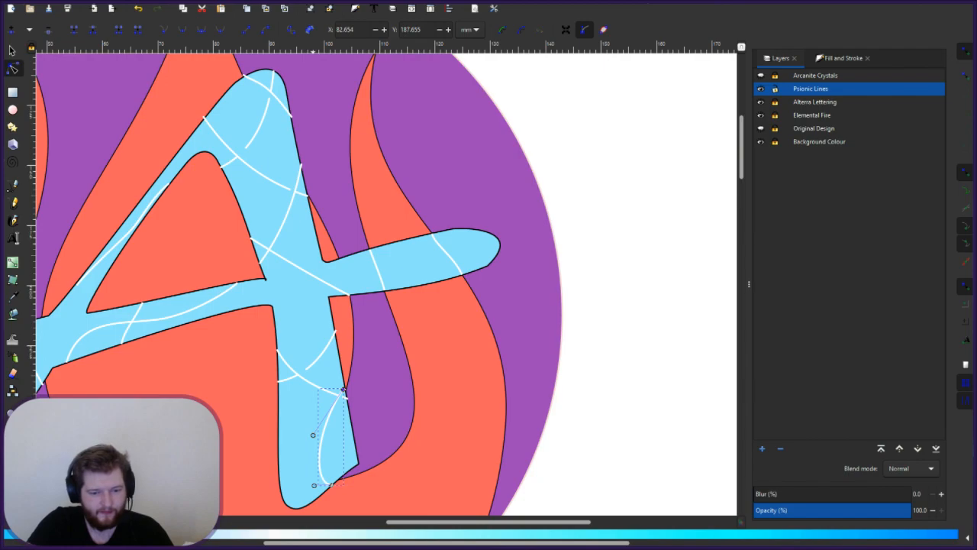
- Set the white curve's fill to none in Fill and Stroke
{"action": "key", "text": "ctrl+shift+f"}
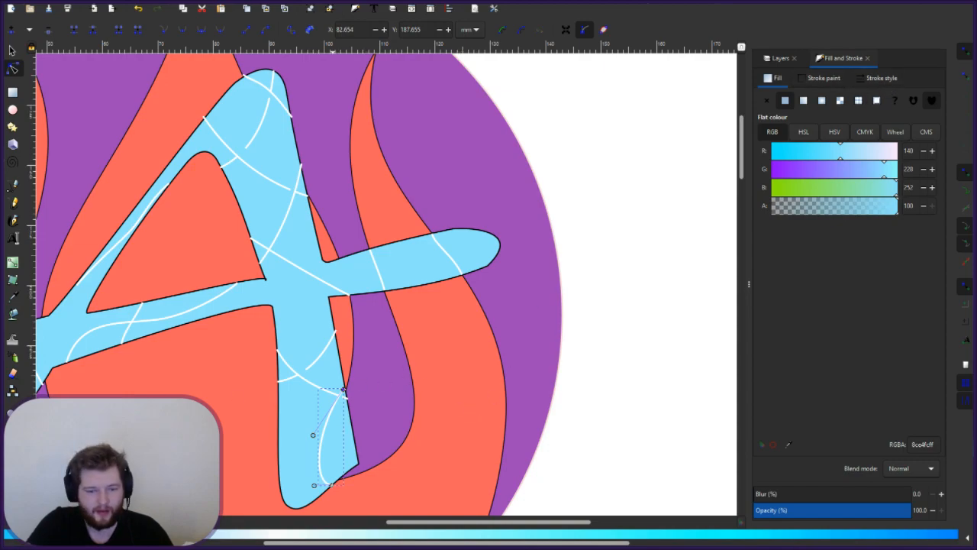
{"action": "left_click_drag", "start_coordinate": [402, 541], "coordinate": [6, 534]}
{"action": "left_click", "coordinate": [6, 534]}
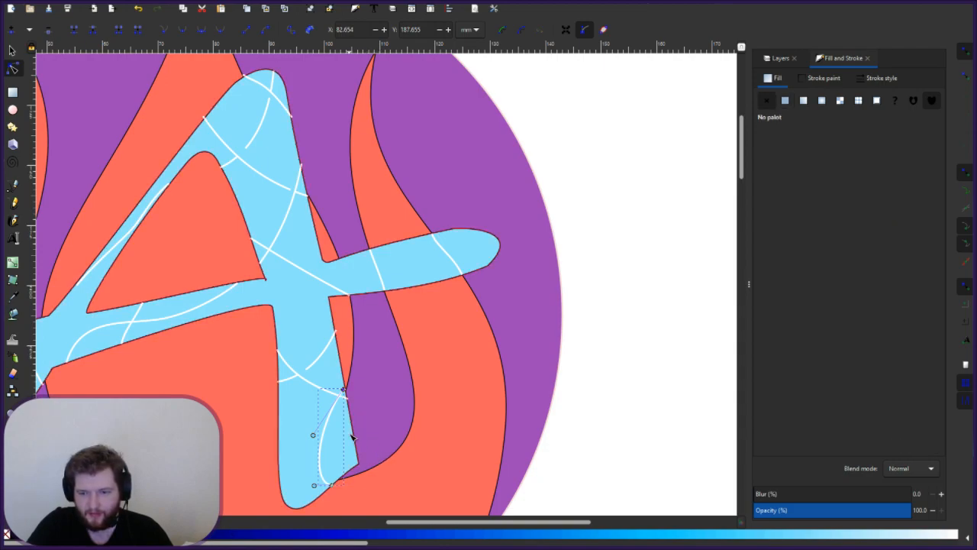
- Adjust the curve's lower end and bend, and snap its top end to the letter's corner
{"action": "mouse_move", "coordinate": [315, 487]}
{"action": "left_mouse_down"}
{"action": "mouse_move", "coordinate": [323, 465]}
{"action": "mouse_move", "coordinate": [314, 487]}
{"action": "mouse_move", "coordinate": [334, 489]}
{"action": "left_mouse_up"}
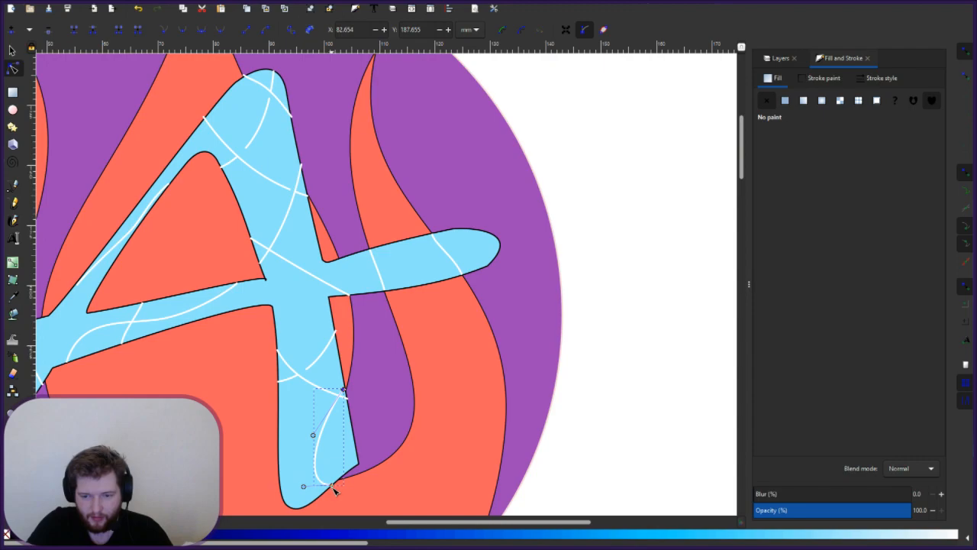
{"action": "left_click_drag", "start_coordinate": [335, 483], "coordinate": [336, 480]}
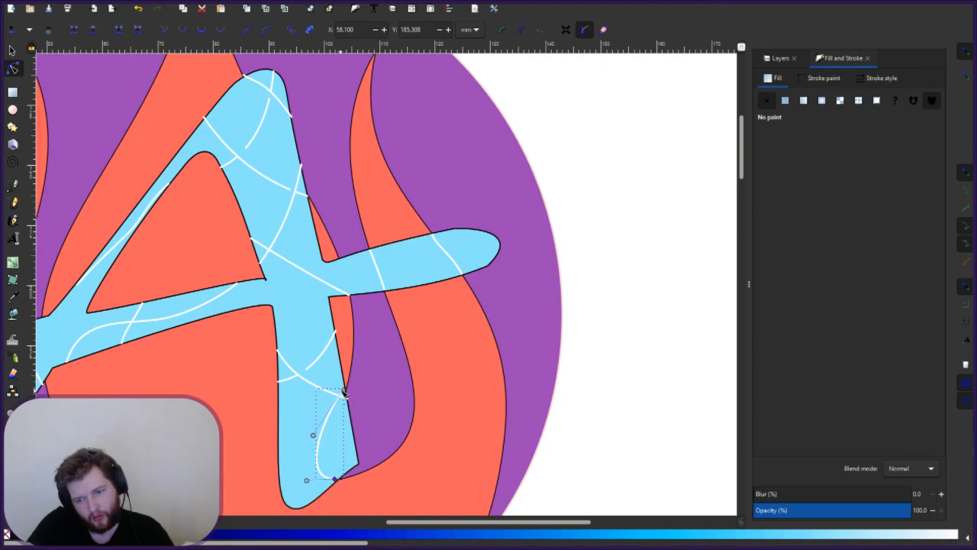
{"action": "left_click_drag", "start_coordinate": [331, 415], "coordinate": [331, 419]}
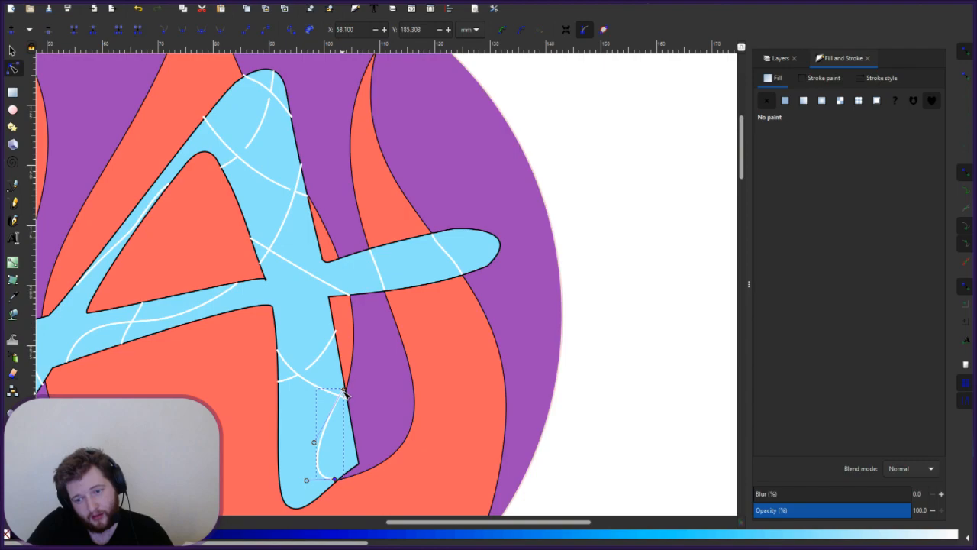
{"action": "left_click_drag", "start_coordinate": [344, 391], "coordinate": [340, 391]}
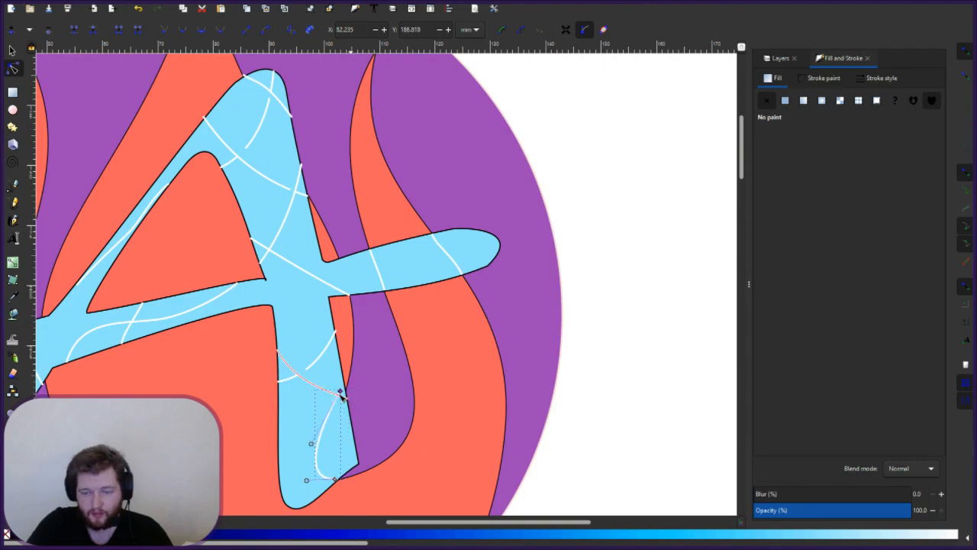
- Settle the curve's top end on the A's outline corner and shift its bottom end slightly right
{"action": "scroll", "coordinate": [349, 398], "scroll_direction": "up", "scroll_amount": 2}
{"action": "scroll", "coordinate": [341, 394], "scroll_direction": "up", "scroll_amount": 2}
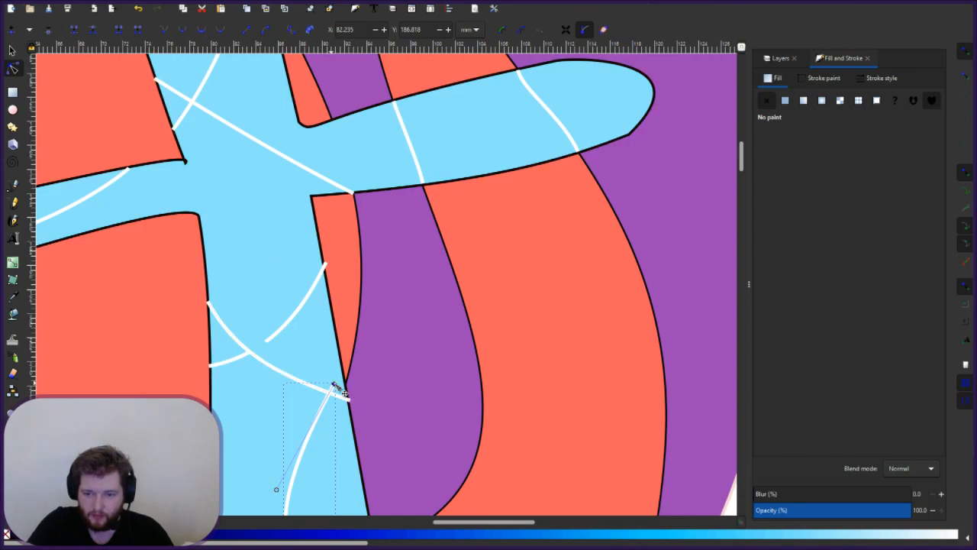
{"action": "mouse_move", "coordinate": [334, 385]}
{"action": "left_mouse_down"}
{"action": "mouse_move", "coordinate": [344, 394]}
{"action": "mouse_move", "coordinate": [346, 383]}
{"action": "left_mouse_up"}
{"action": "left_click", "coordinate": [357, 429]}
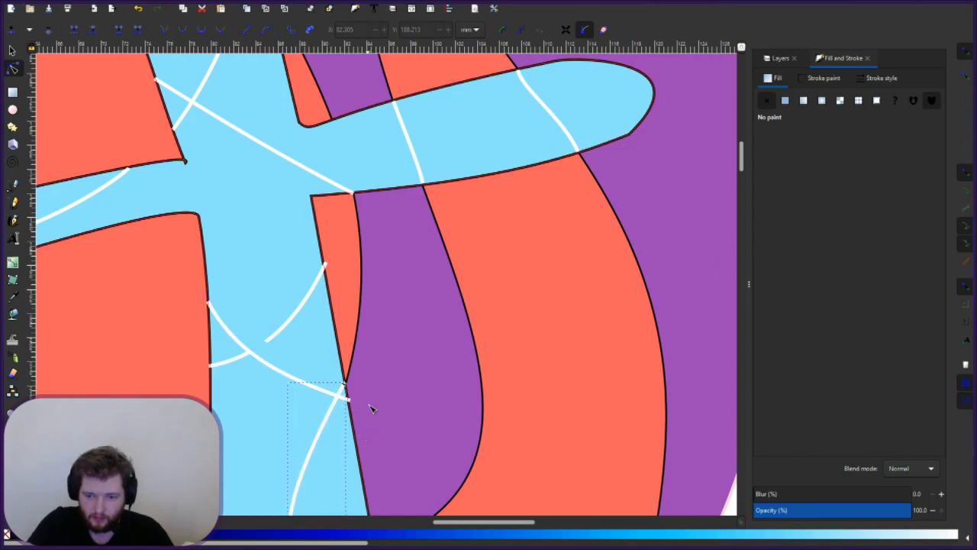
{"action": "scroll", "coordinate": [369, 408], "scroll_direction": "down", "scroll_amount": 4}
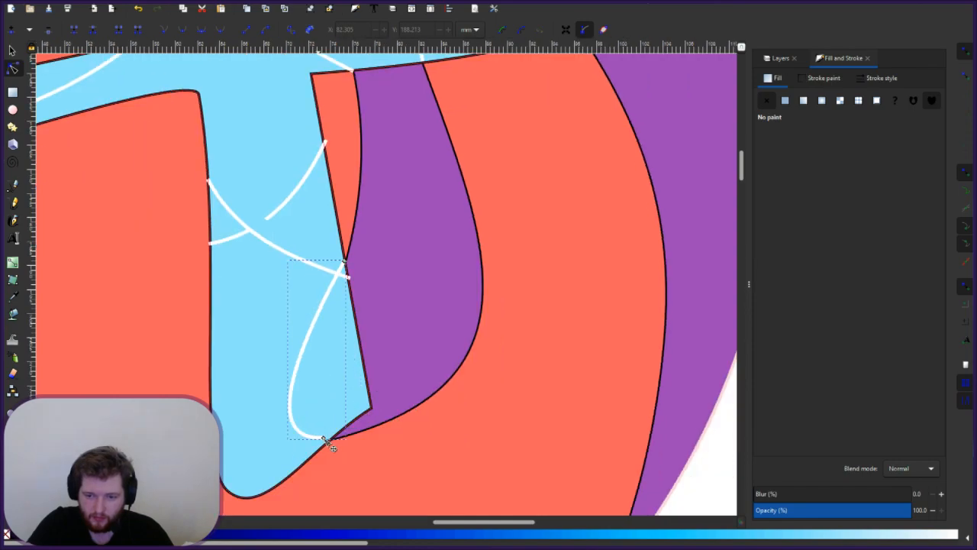
{"action": "left_click_drag", "start_coordinate": [329, 440], "coordinate": [332, 443]}
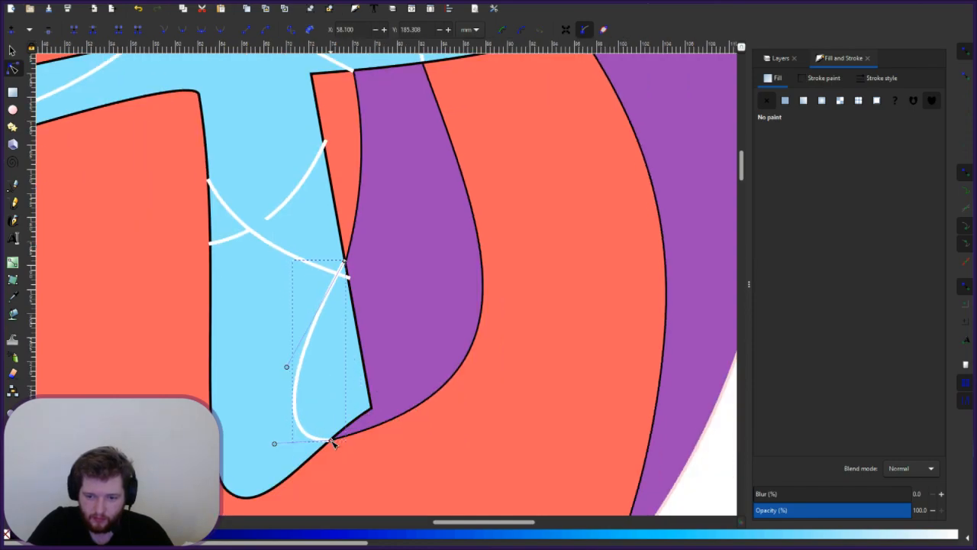
{"action": "left_click", "coordinate": [411, 329]}
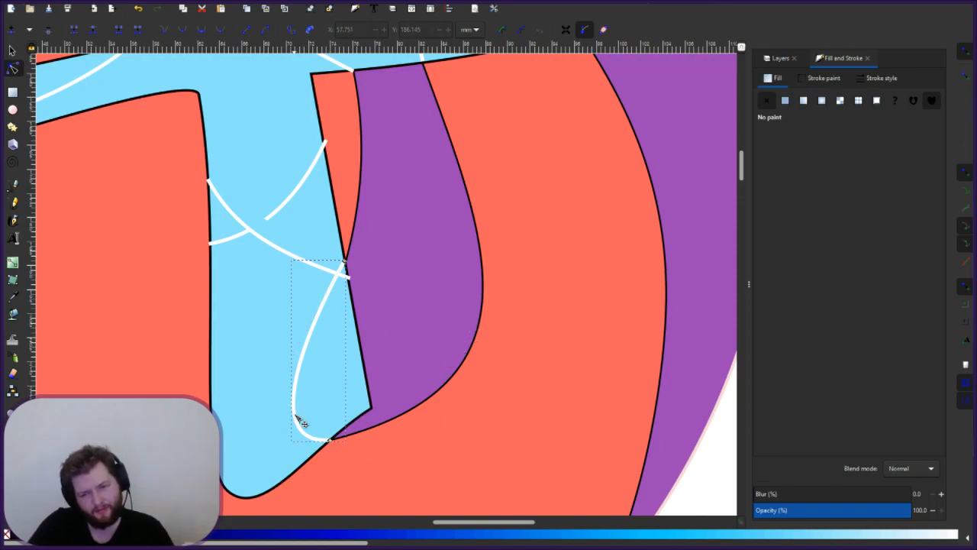
- Bow the loop's left side outward and upward into a rounded shape, then deselect
{"action": "left_click_drag", "start_coordinate": [288, 422], "coordinate": [285, 421]}
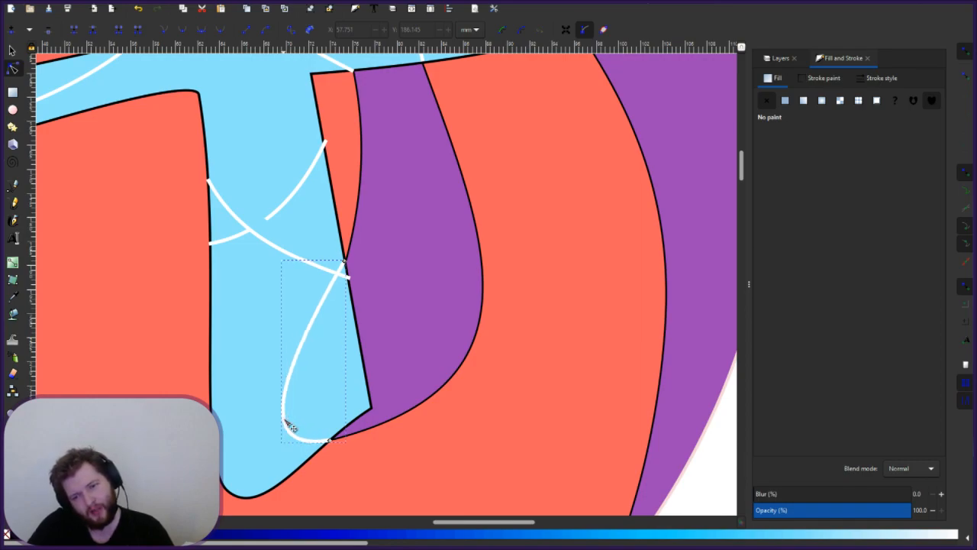
{"action": "left_click_drag", "start_coordinate": [296, 367], "coordinate": [293, 359]}
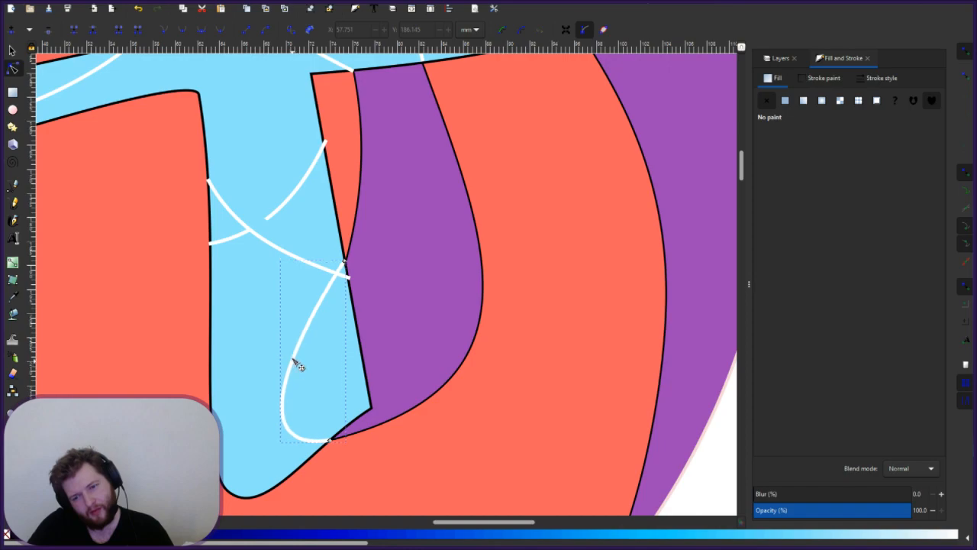
{"action": "left_click_drag", "start_coordinate": [313, 316], "coordinate": [319, 323]}
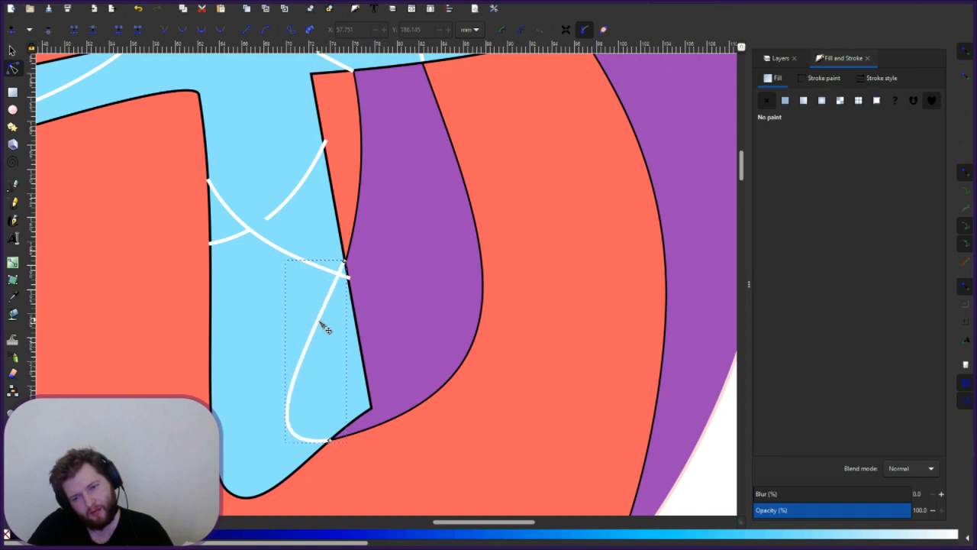
{"action": "key", "text": "Escape"}
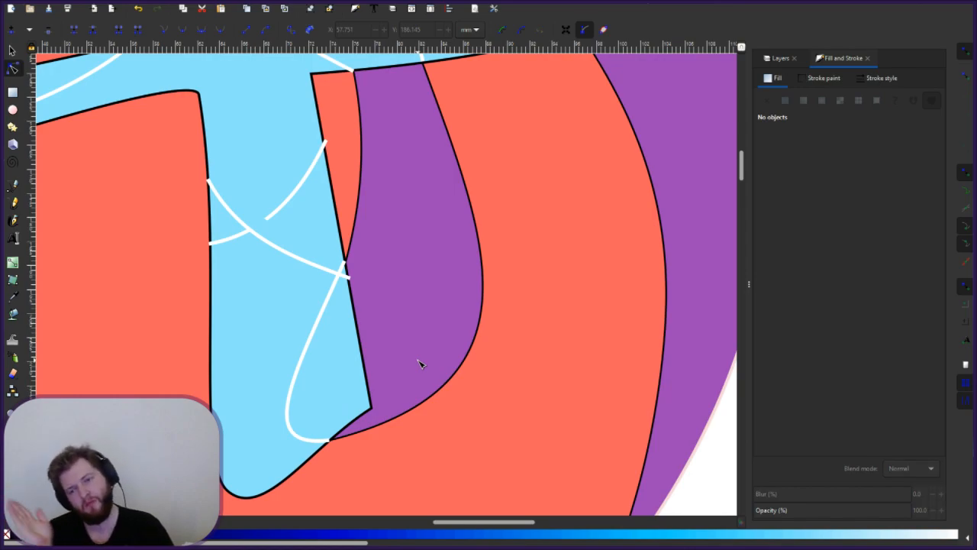
{"action": "scroll", "coordinate": [419, 362], "scroll_direction": "down", "scroll_amount": 8}
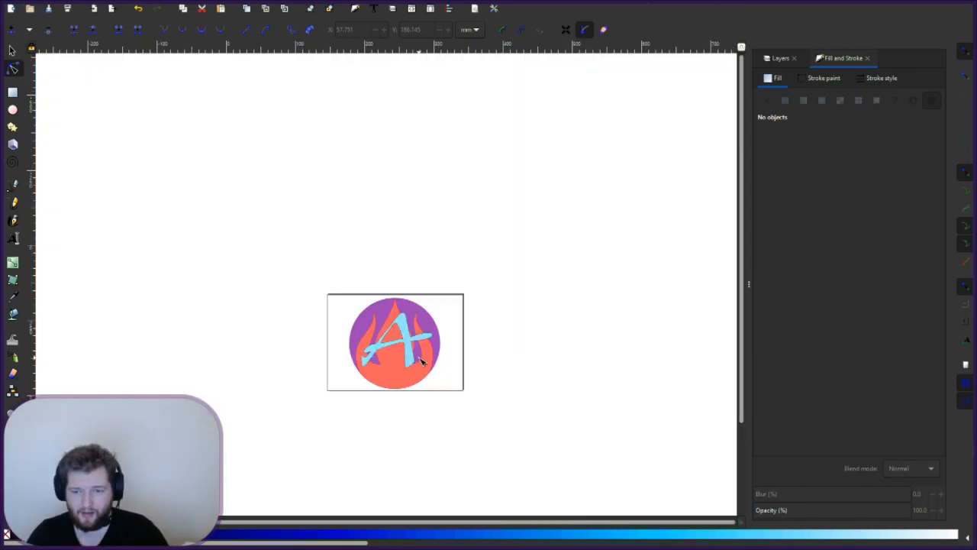
{"action": "scroll", "coordinate": [419, 362], "scroll_direction": "up", "scroll_amount": 4}
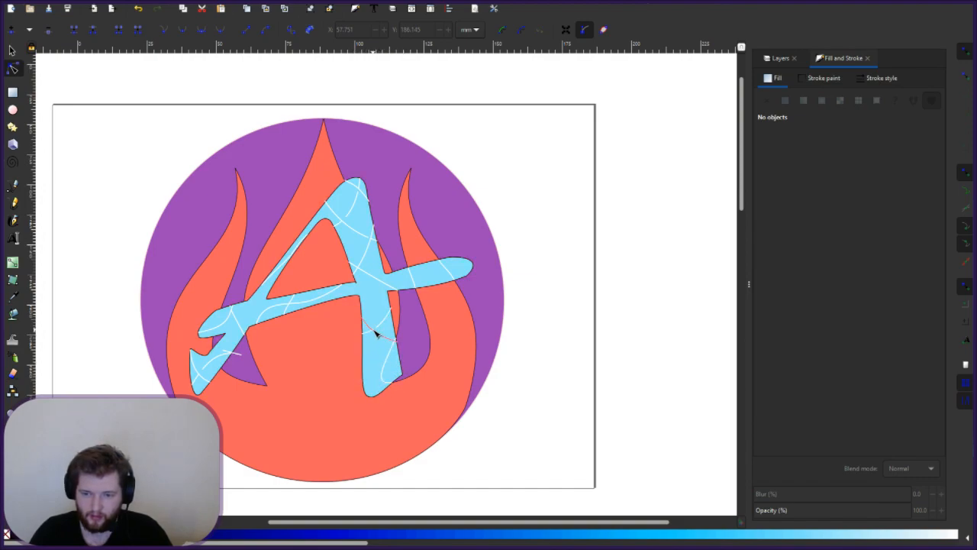
{"action": "scroll", "coordinate": [377, 321], "scroll_direction": "up", "scroll_amount": 3}
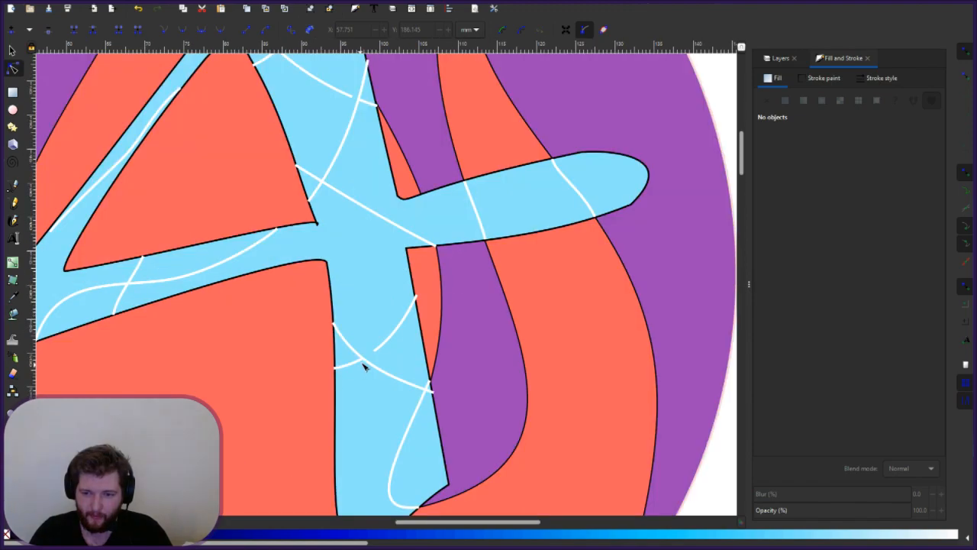
{"action": "left_click", "coordinate": [431, 390]}
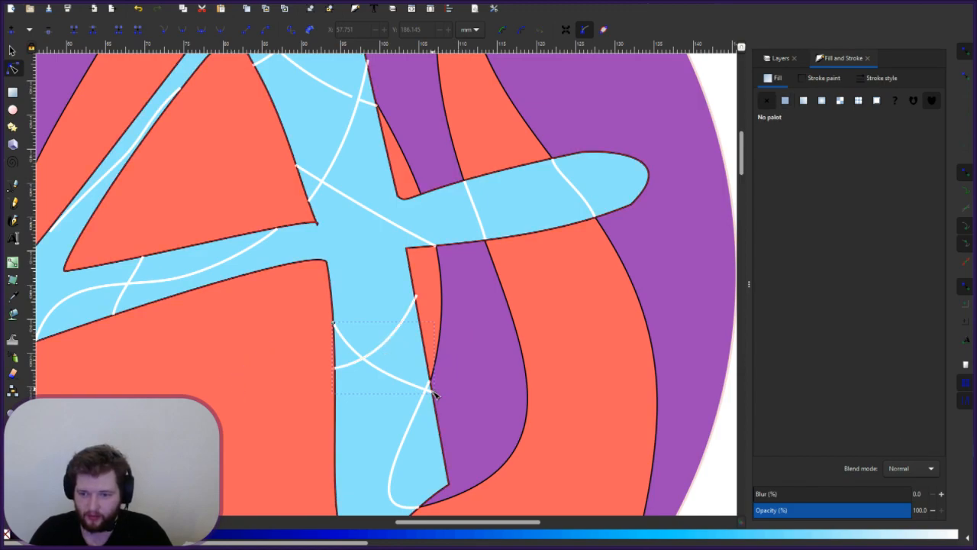
{"action": "key", "text": "Escape"}
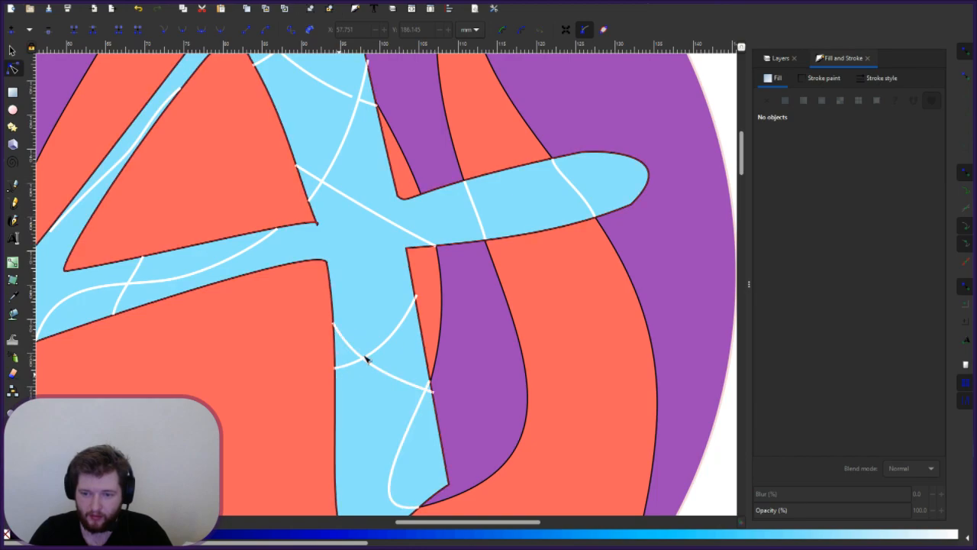
- Shift the white crossing curve's end slightly right and adjust its lower-left bend
{"action": "scroll", "coordinate": [333, 364], "scroll_direction": "up", "scroll_amount": 4}
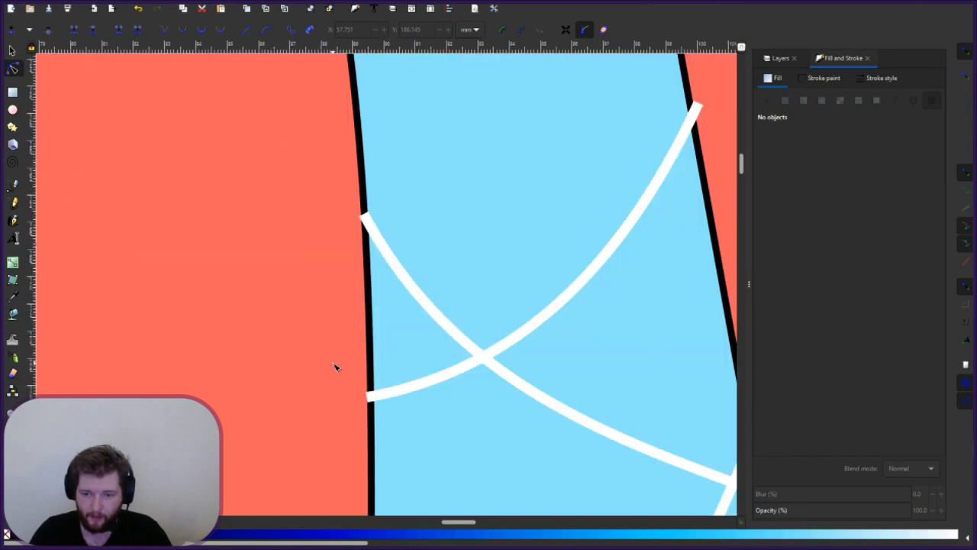
{"action": "left_click", "coordinate": [370, 395]}
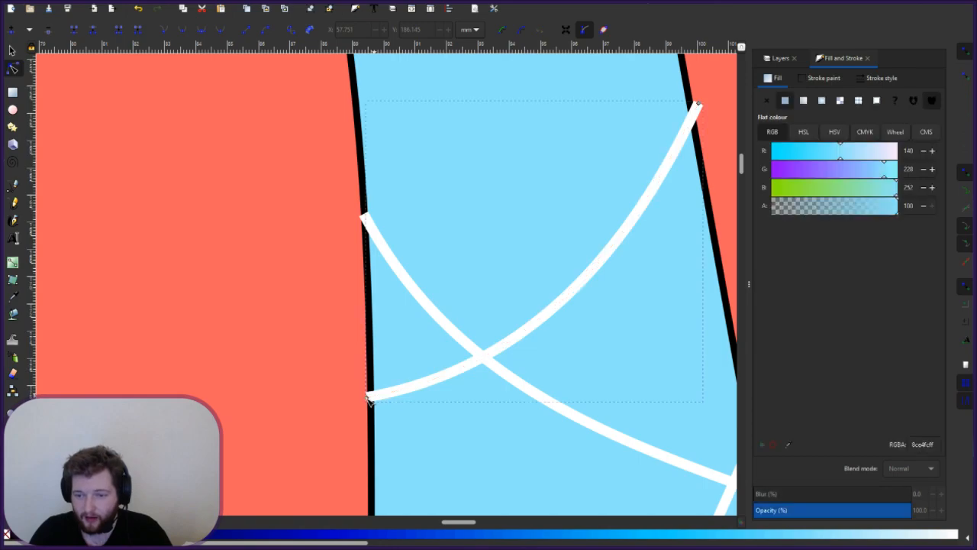
{"action": "left_click_drag", "start_coordinate": [369, 397], "coordinate": [375, 399]}
{"action": "left_click_drag", "start_coordinate": [513, 372], "coordinate": [512, 390]}
- Move another white curve's upper-left end onto the edge and smooth its bend
{"action": "left_click", "coordinate": [370, 222]}
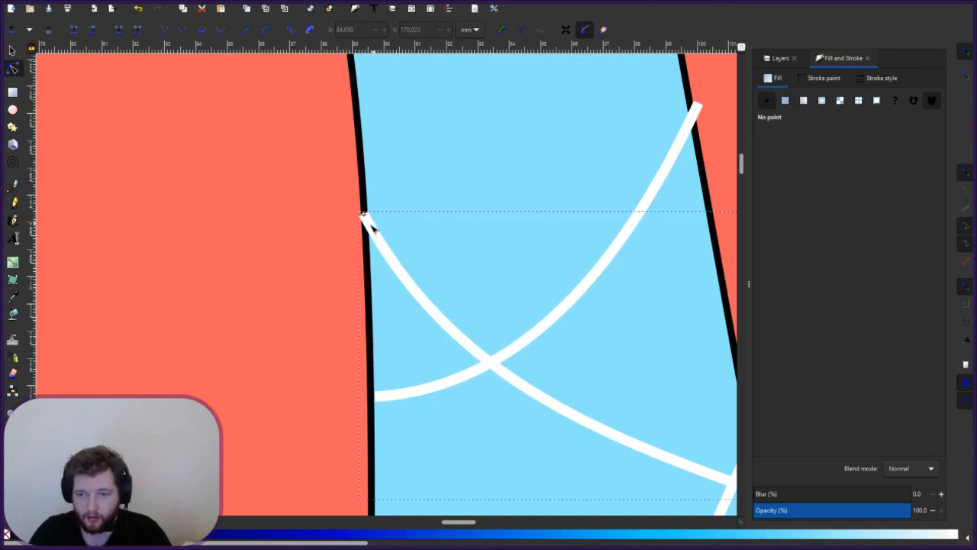
{"action": "left_click_drag", "start_coordinate": [364, 216], "coordinate": [370, 221]}
{"action": "left_click_drag", "start_coordinate": [463, 393], "coordinate": [487, 200]}
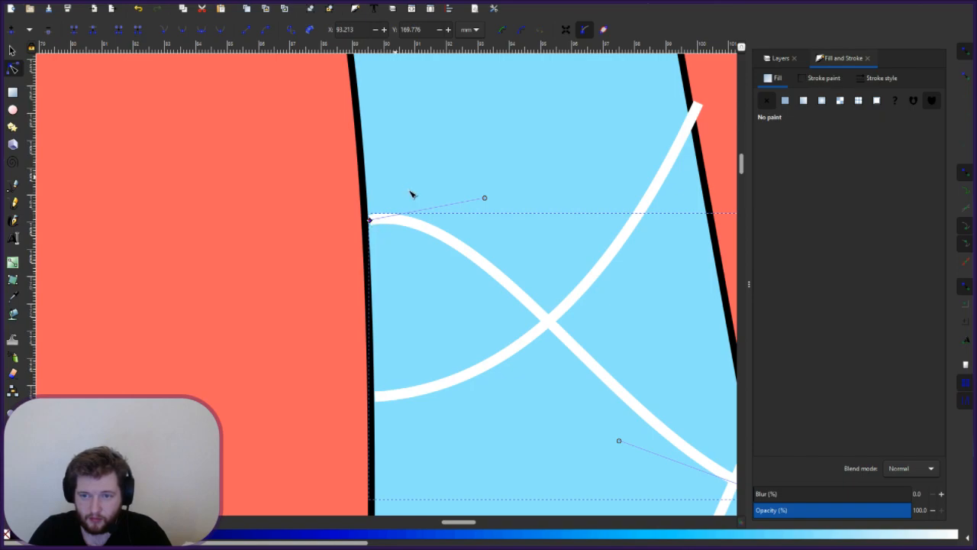
{"action": "left_click", "coordinate": [448, 214]}
{"action": "left_click", "coordinate": [370, 223]}
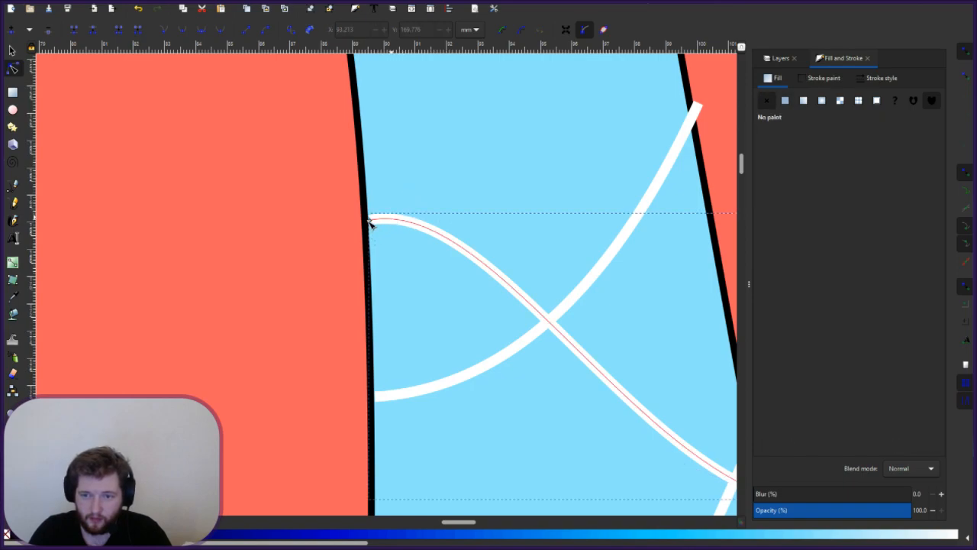
{"action": "left_click_drag", "start_coordinate": [369, 220], "coordinate": [368, 218]}
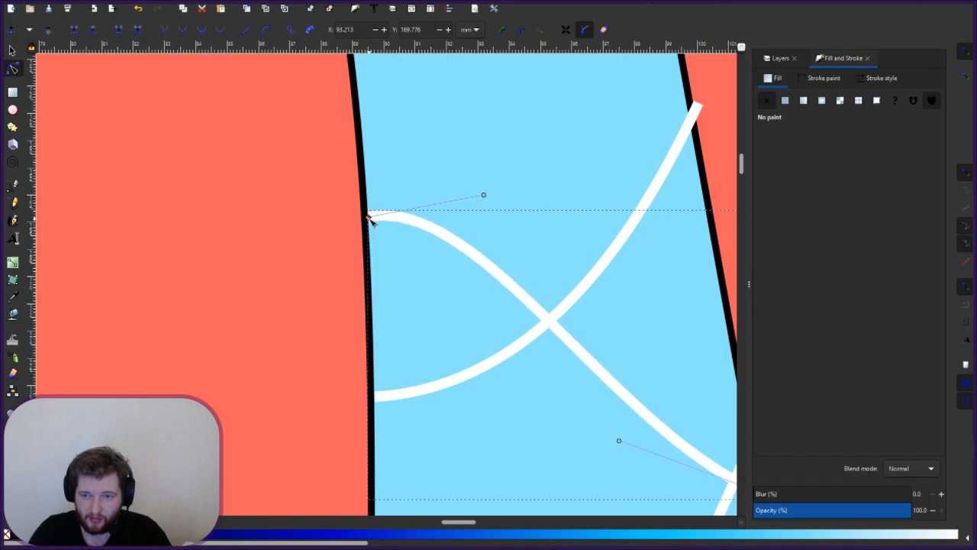
{"action": "left_click", "coordinate": [470, 211]}
{"action": "left_click", "coordinate": [416, 220]}
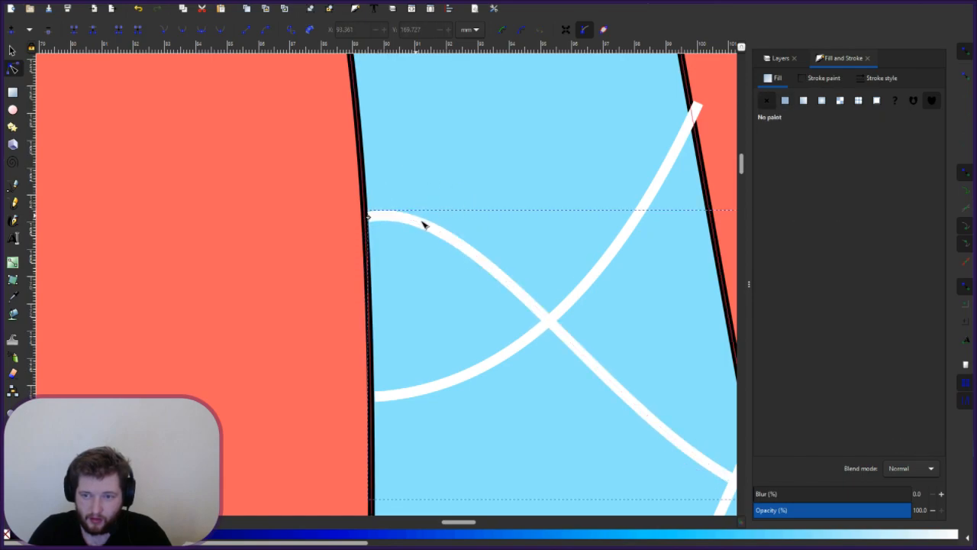
{"action": "left_click", "coordinate": [371, 220]}
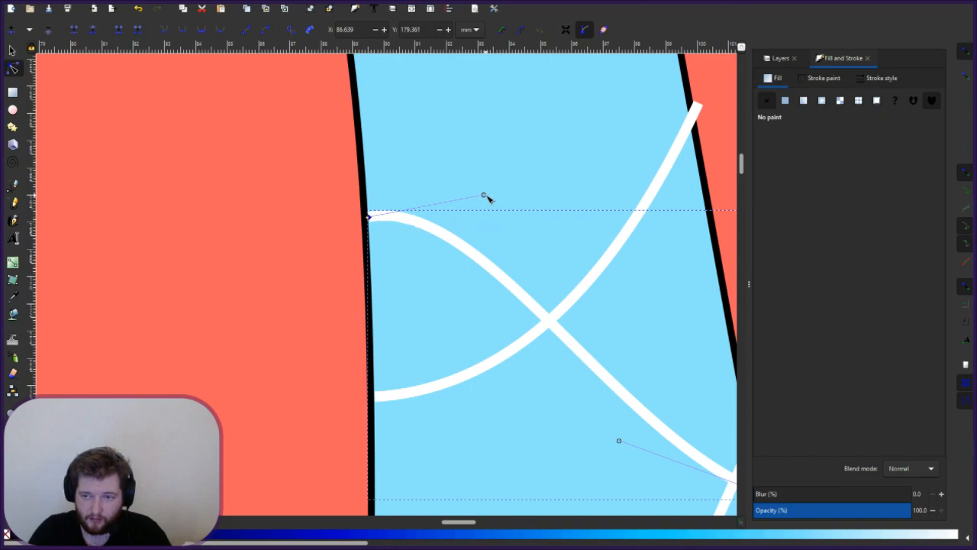
{"action": "left_click_drag", "start_coordinate": [483, 196], "coordinate": [484, 201]}
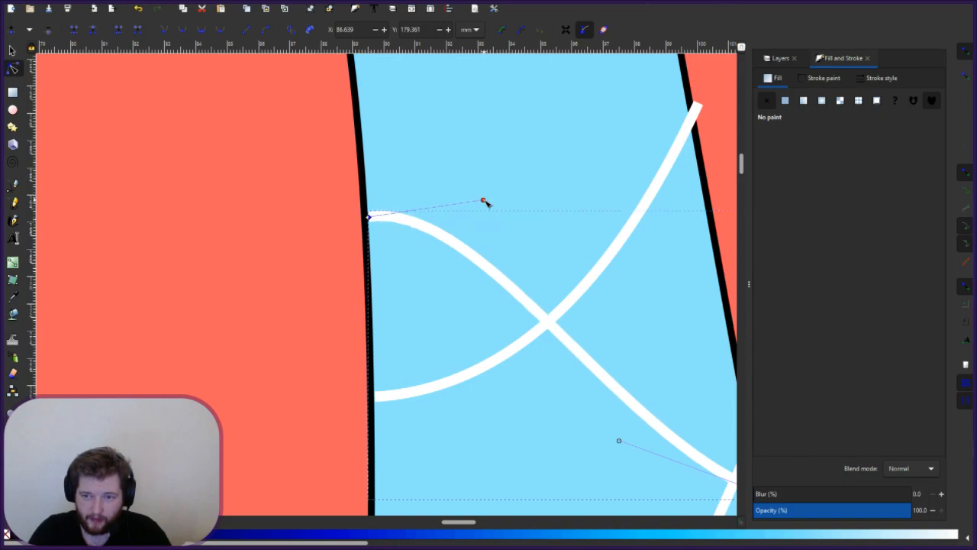
- Snap the rising curve's top end onto the letter's right edge and steepen its bend
{"action": "left_click", "coordinate": [680, 154]}
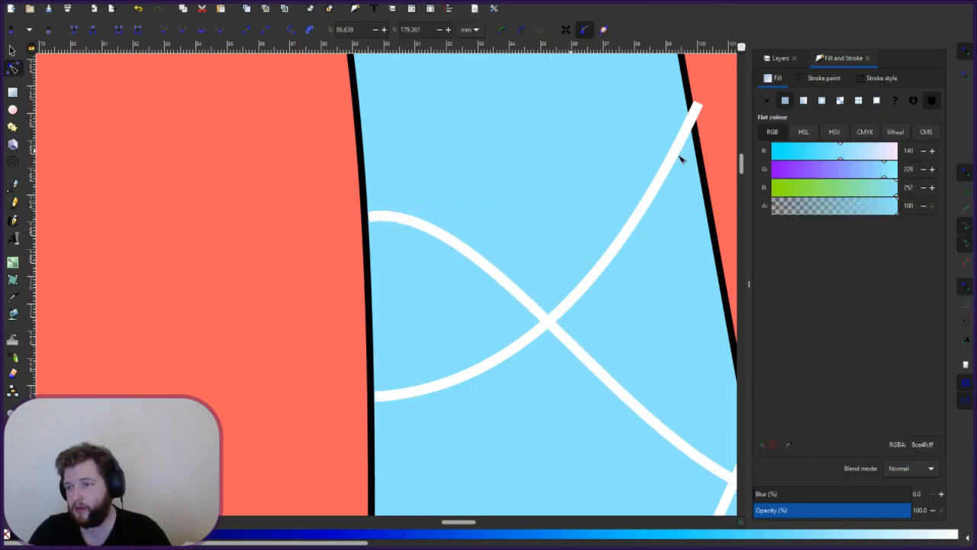
{"action": "left_click", "coordinate": [678, 152]}
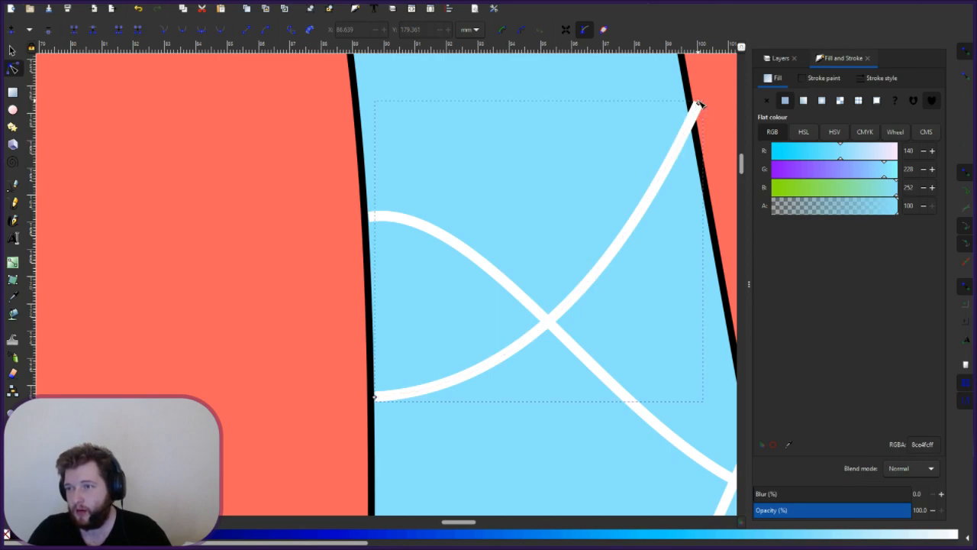
{"action": "left_click_drag", "start_coordinate": [699, 106], "coordinate": [689, 126]}
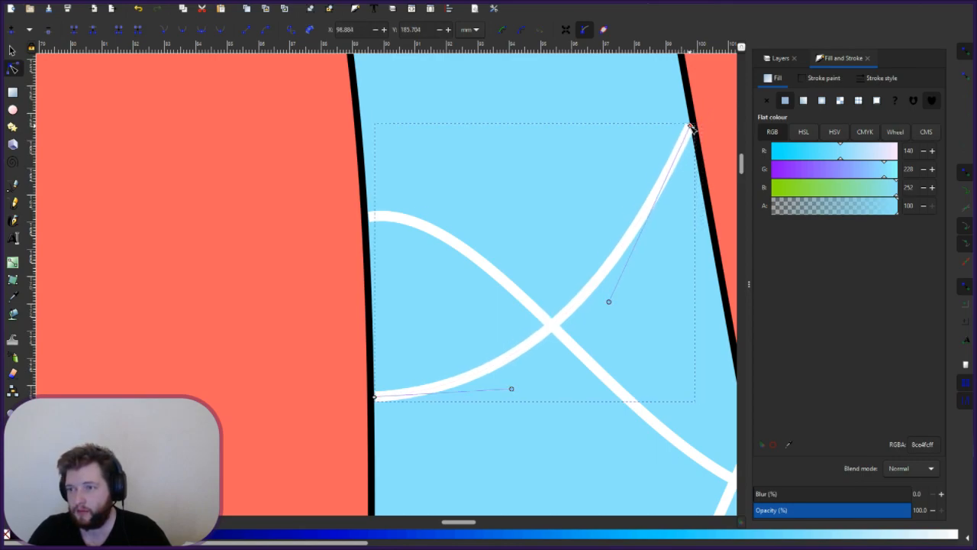
{"action": "left_click_drag", "start_coordinate": [608, 303], "coordinate": [619, 147]}
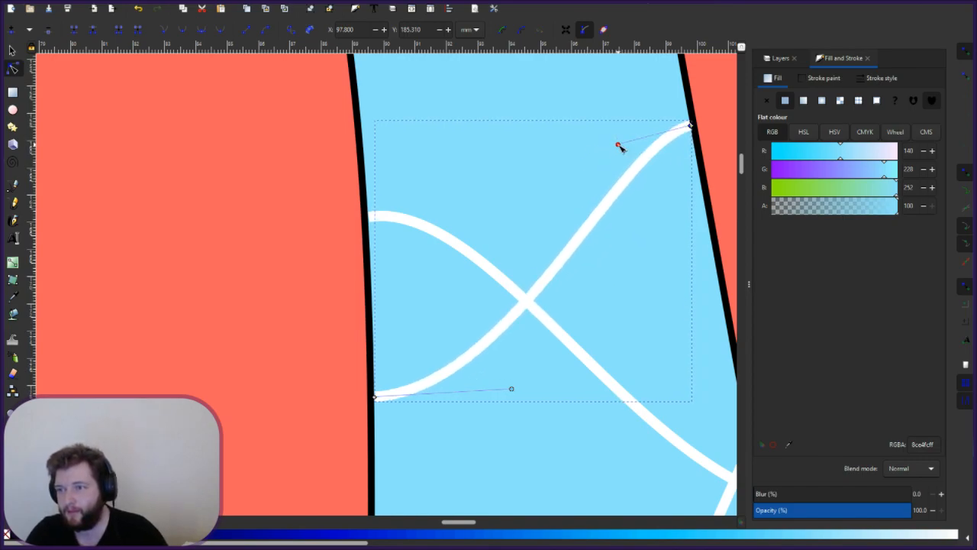
{"action": "key", "text": "Escape"}
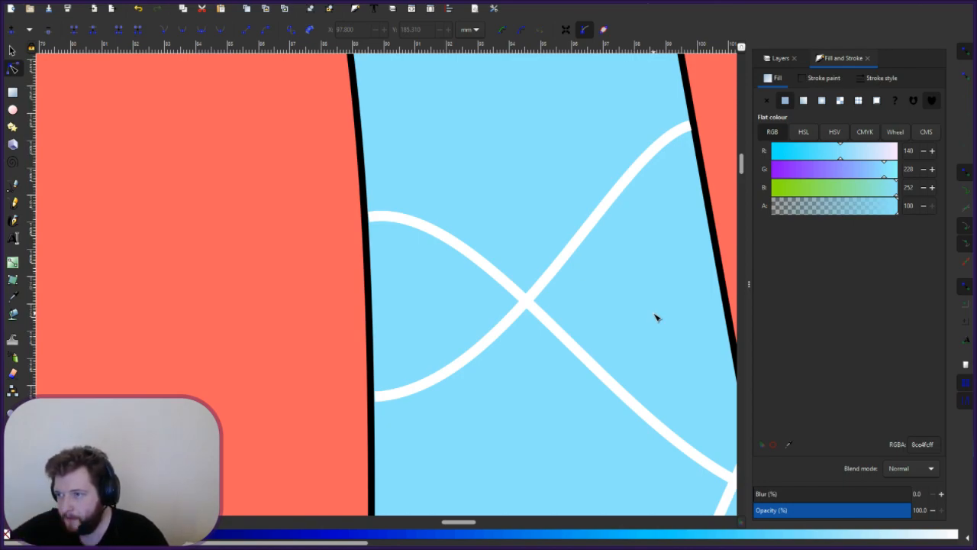
- Arc the long diagonal white line broadly upward, keeping its lower end on the letter edge
{"action": "scroll", "coordinate": [649, 314], "scroll_direction": "up", "scroll_amount": 10}
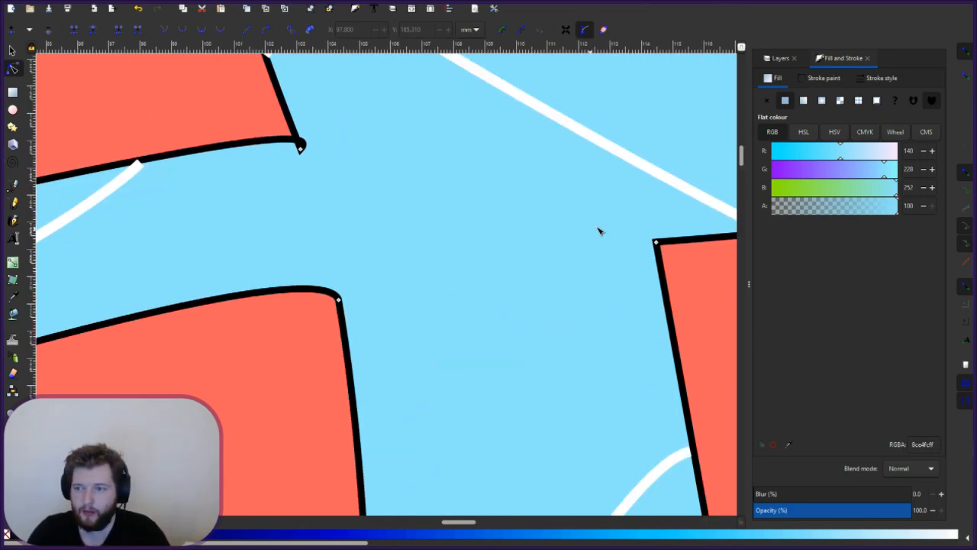
{"action": "scroll", "coordinate": [618, 238], "scroll_direction": "up", "scroll_amount": 4}
{"action": "scroll", "coordinate": [373, 253], "scroll_direction": "right", "scroll_amount": 6}
{"action": "left_click_drag", "start_coordinate": [373, 253], "coordinate": [519, 367]}
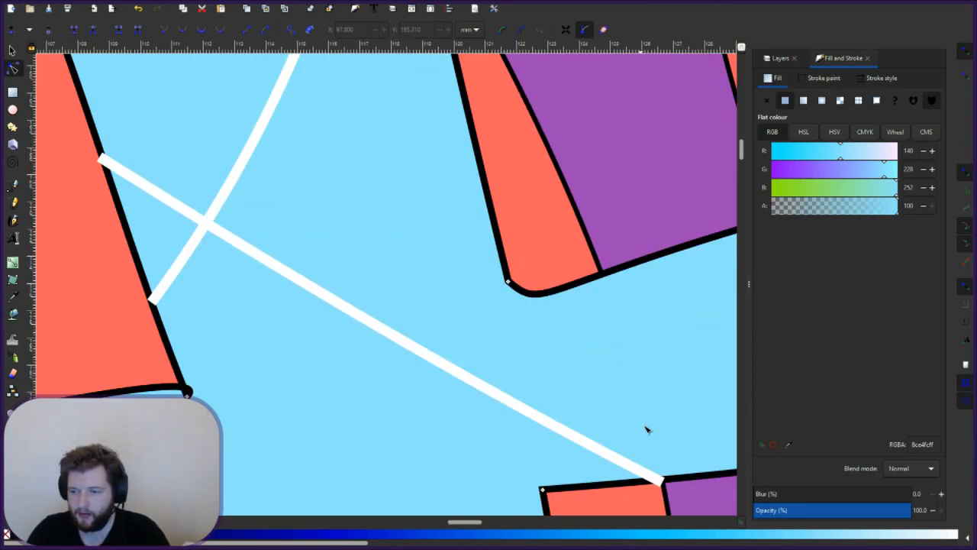
{"action": "left_click", "coordinate": [611, 465]}
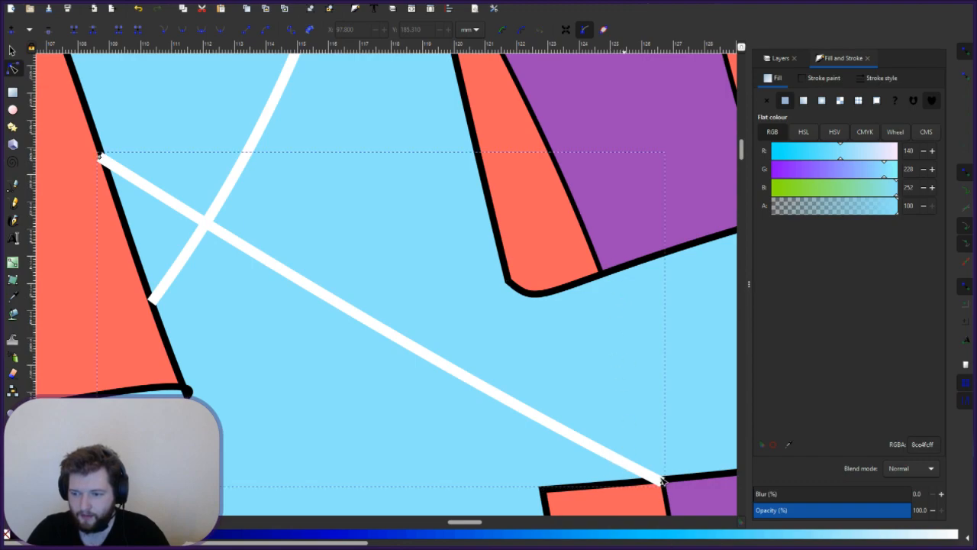
{"action": "left_click_drag", "start_coordinate": [661, 480], "coordinate": [599, 478]}
{"action": "left_click_drag", "start_coordinate": [403, 374], "coordinate": [578, 353]}
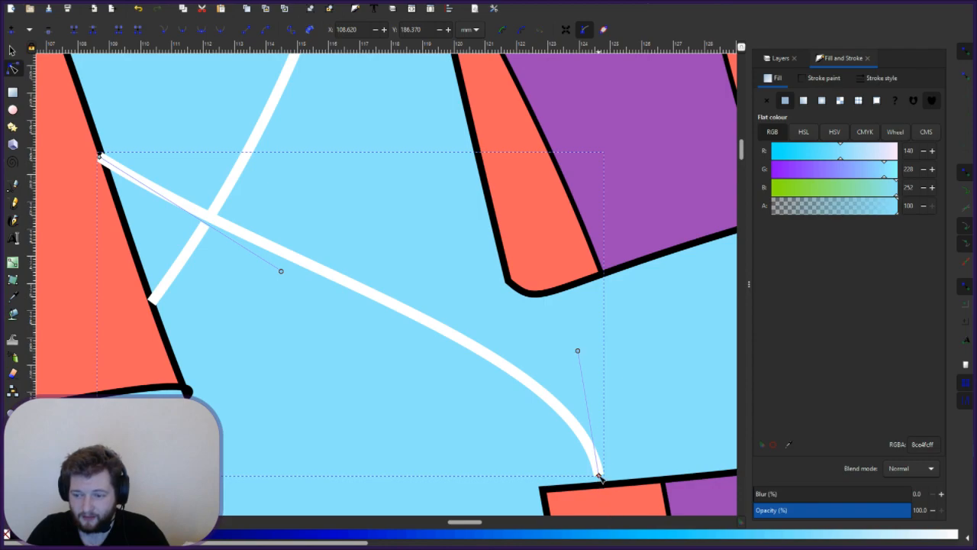
{"action": "left_click_drag", "start_coordinate": [600, 481], "coordinate": [602, 481]}
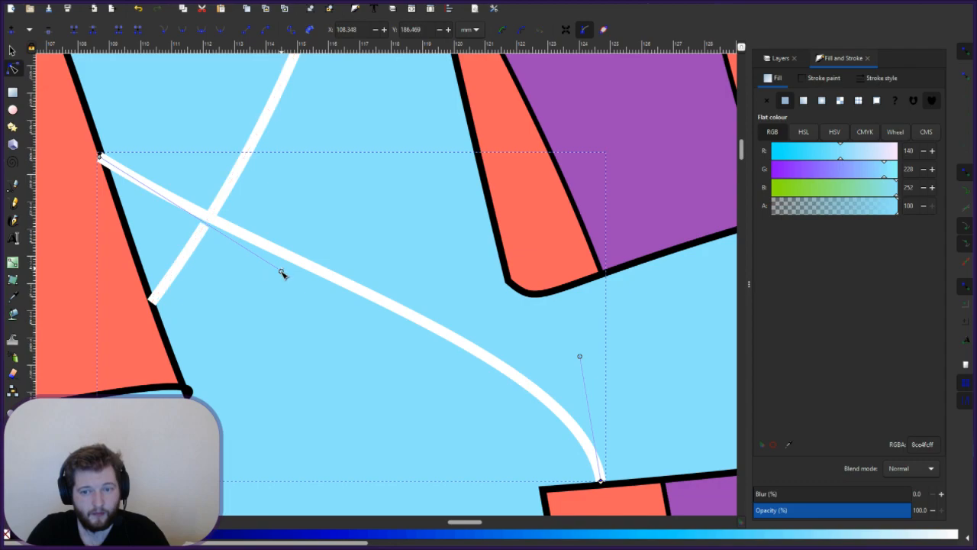
{"action": "mouse_move", "coordinate": [282, 273]}
{"action": "left_mouse_down"}
{"action": "mouse_move", "coordinate": [295, 135]}
{"action": "mouse_move", "coordinate": [280, 100]}
{"action": "left_mouse_up"}
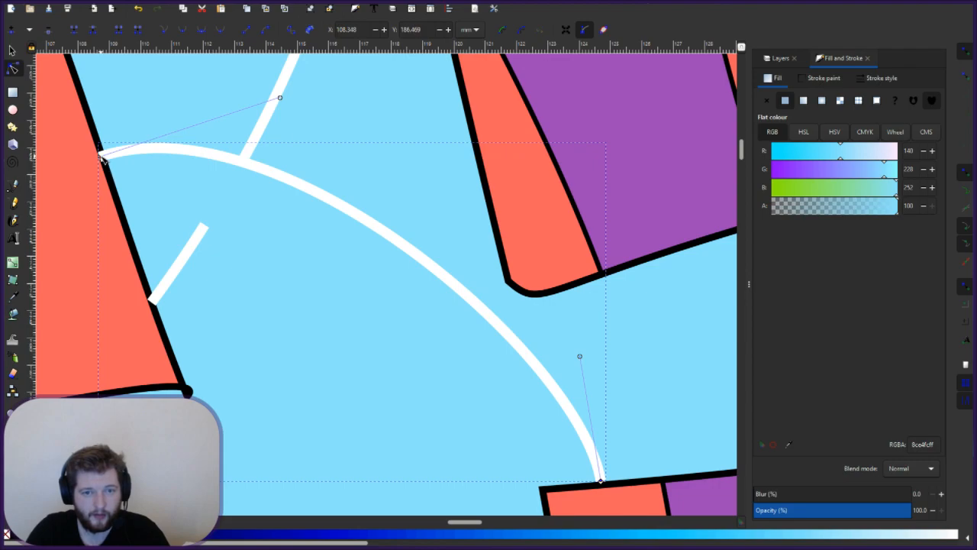
{"action": "left_click_drag", "start_coordinate": [102, 156], "coordinate": [104, 153]}
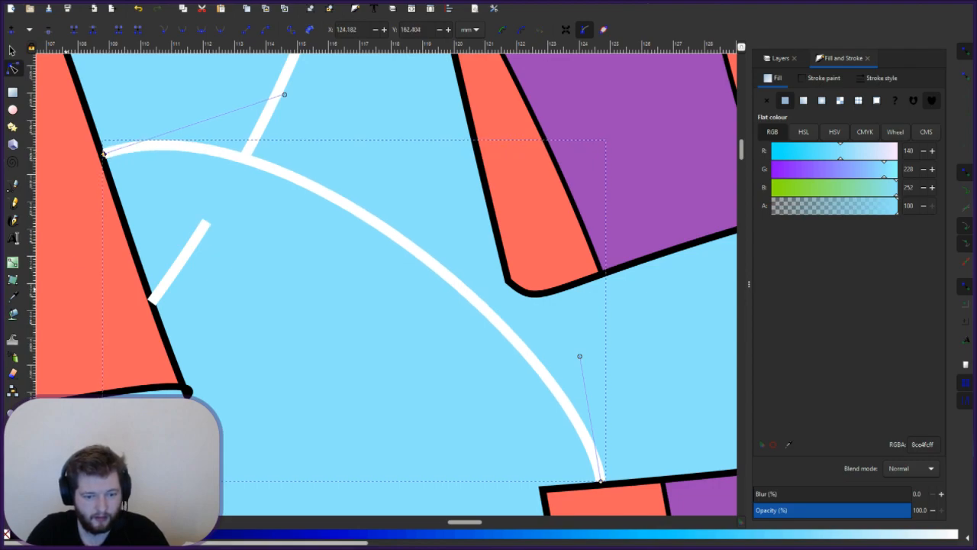
{"action": "left_click", "coordinate": [368, 116]}
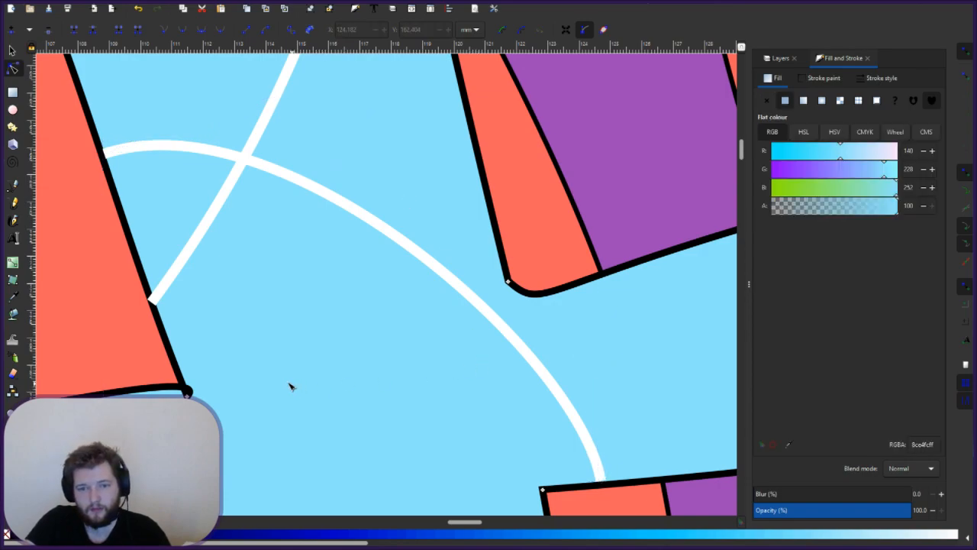
- Curve the left white line upward and snap its end onto the letter edge
{"action": "left_click_drag", "start_coordinate": [153, 299], "coordinate": [315, 372]}
{"action": "left_click_drag", "start_coordinate": [312, 305], "coordinate": [296, 250]}
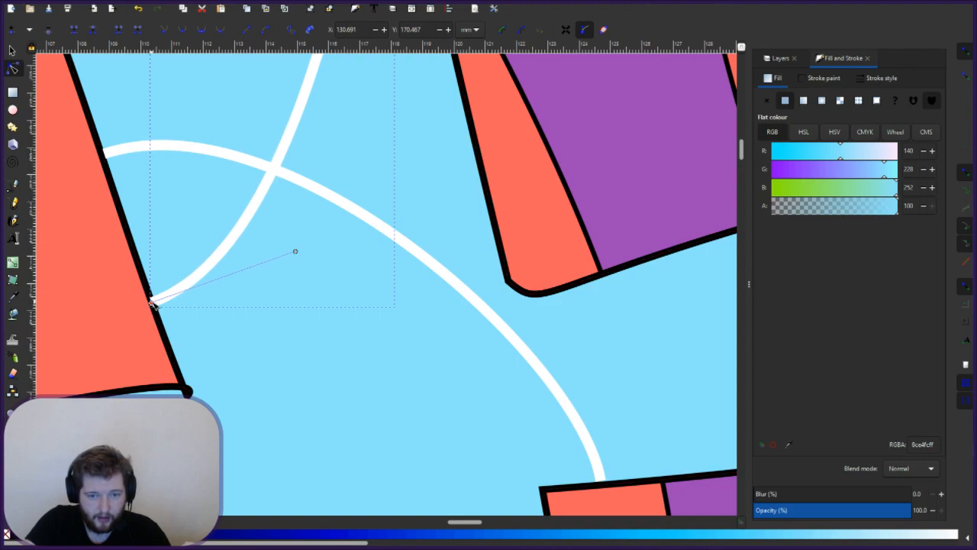
{"action": "left_click_drag", "start_coordinate": [153, 301], "coordinate": [153, 300]}
{"action": "left_click", "coordinate": [301, 384]}
- Curve the upright white line so its tip rests on the purple shape's edge
{"action": "scroll", "coordinate": [462, 356], "scroll_direction": "right", "scroll_amount": 10}
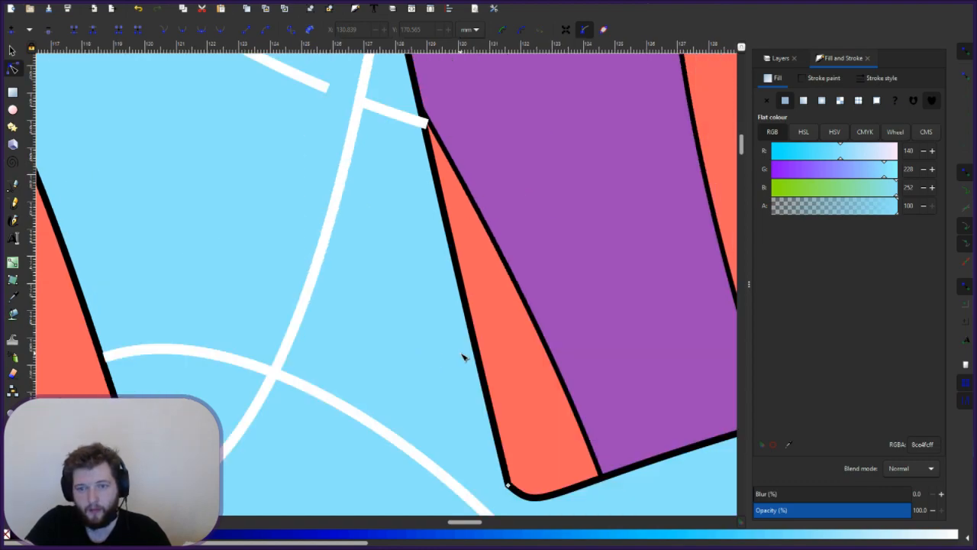
{"action": "left_click", "coordinate": [393, 183]}
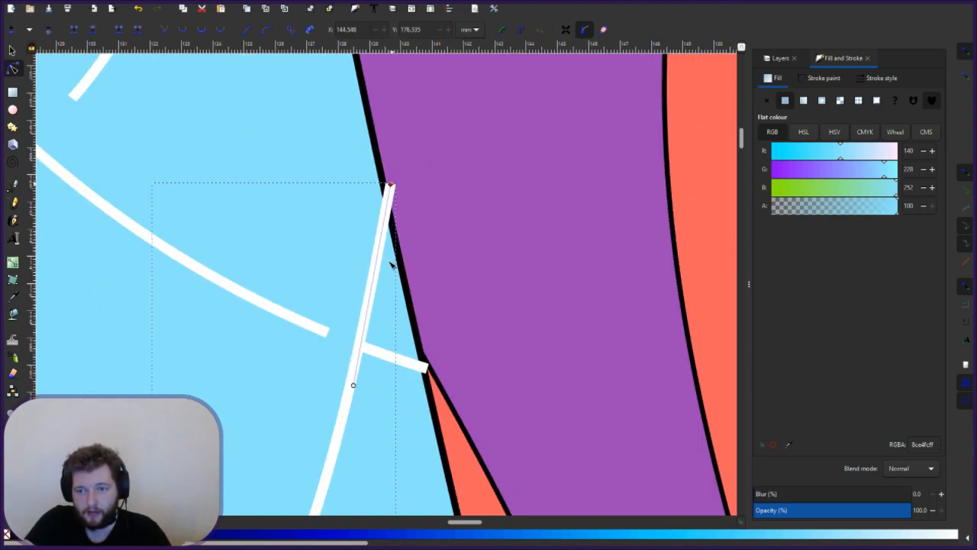
{"action": "key", "text": "ctrl+z"}
{"action": "left_click_drag", "start_coordinate": [350, 462], "coordinate": [338, 263]}
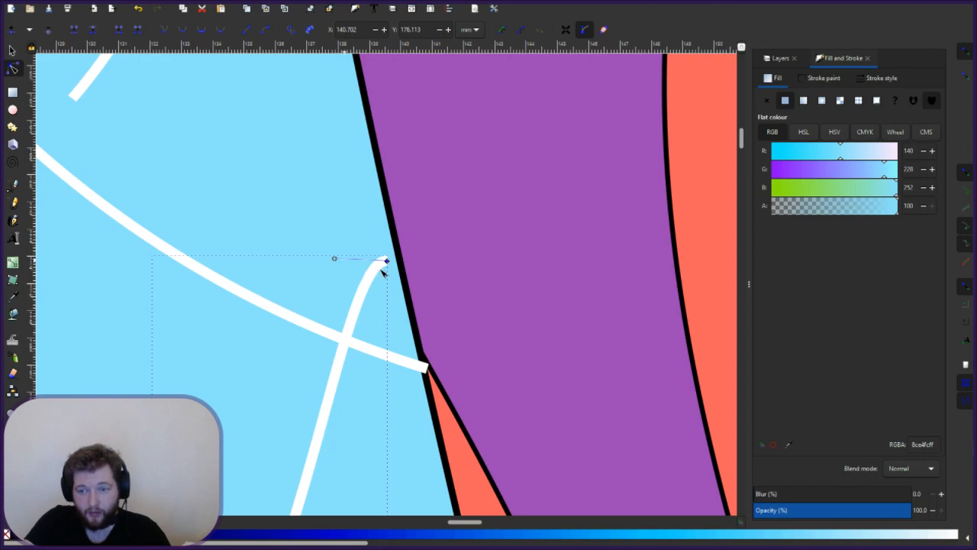
{"action": "left_click_drag", "start_coordinate": [394, 264], "coordinate": [373, 262]}
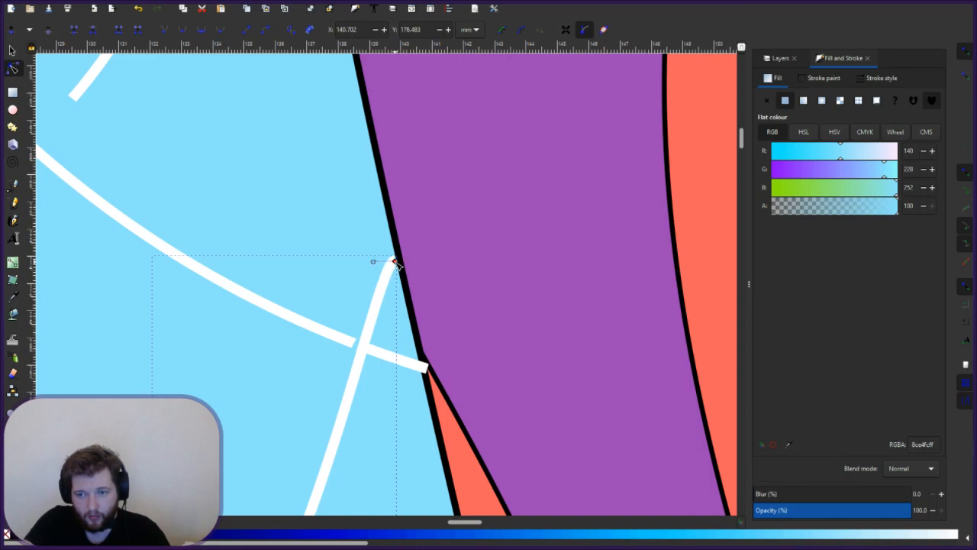
{"action": "left_click", "coordinate": [400, 310]}
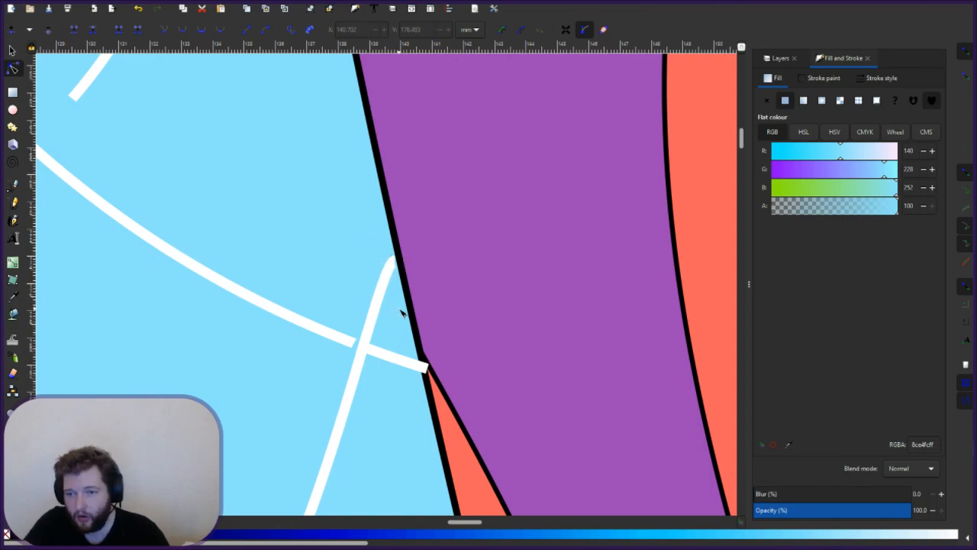
{"action": "left_click", "coordinate": [396, 263]}
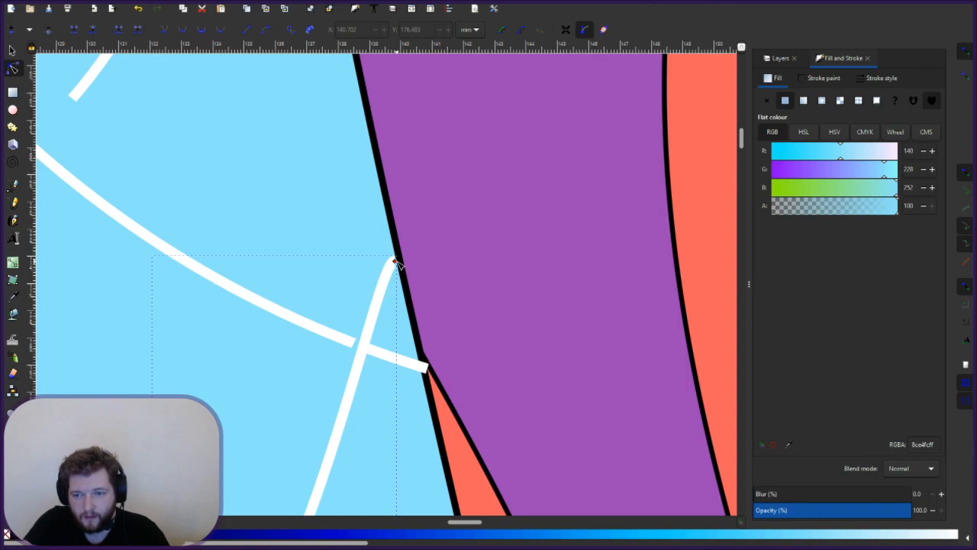
{"action": "left_click_drag", "start_coordinate": [396, 262], "coordinate": [395, 262]}
{"action": "left_click", "coordinate": [401, 279]}
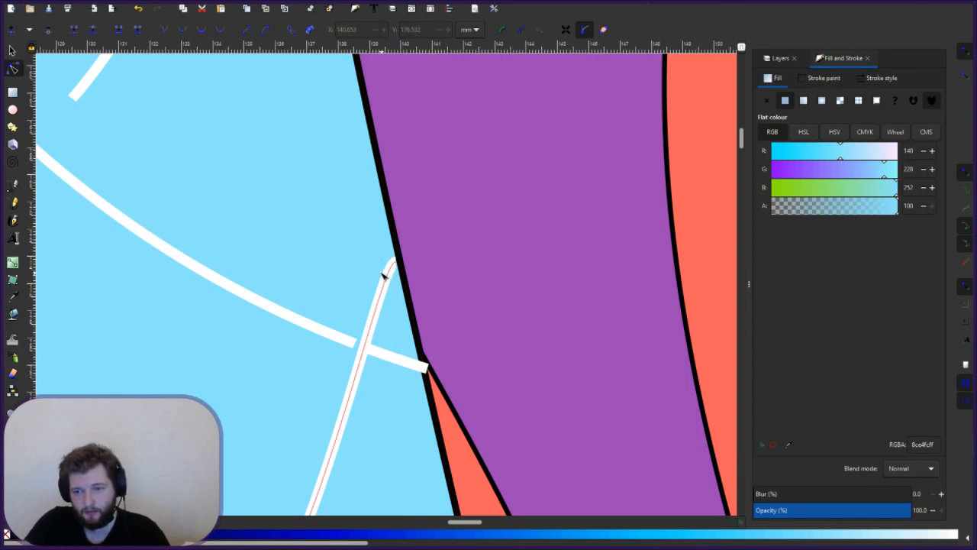
- Retract the crossing white line's handle and snap its end onto the letter's corner
{"action": "left_click", "coordinate": [427, 374]}
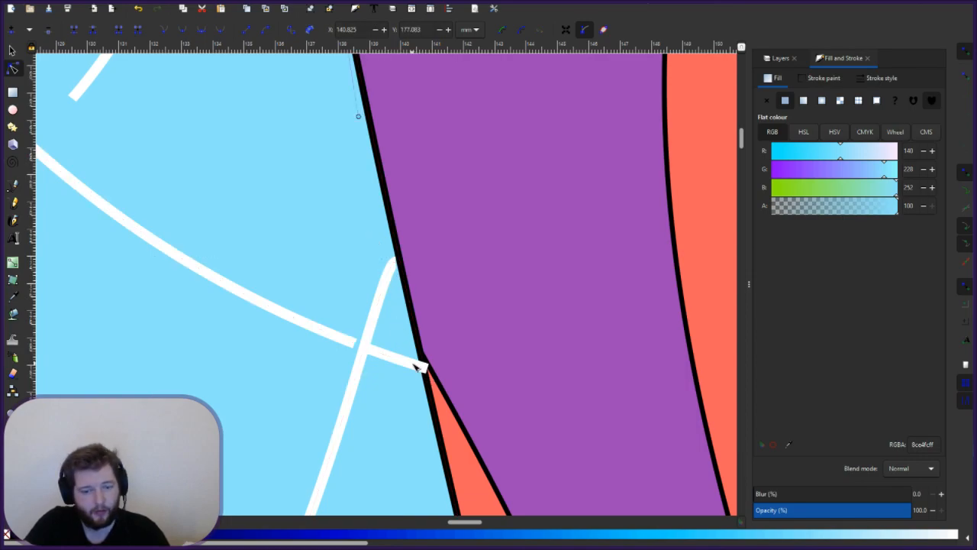
{"action": "left_click", "coordinate": [413, 367]}
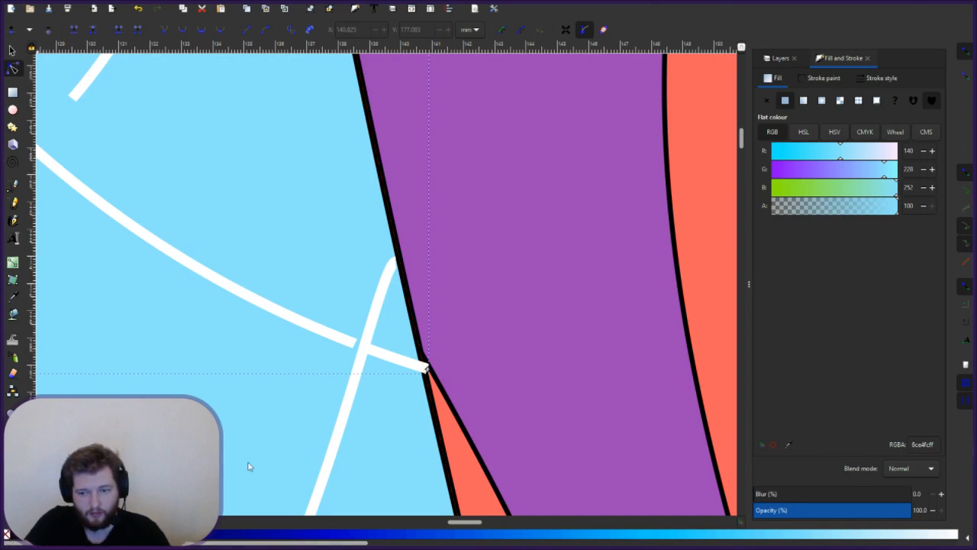
{"action": "left_click", "coordinate": [425, 368]}
{"action": "left_click", "coordinate": [420, 368]}
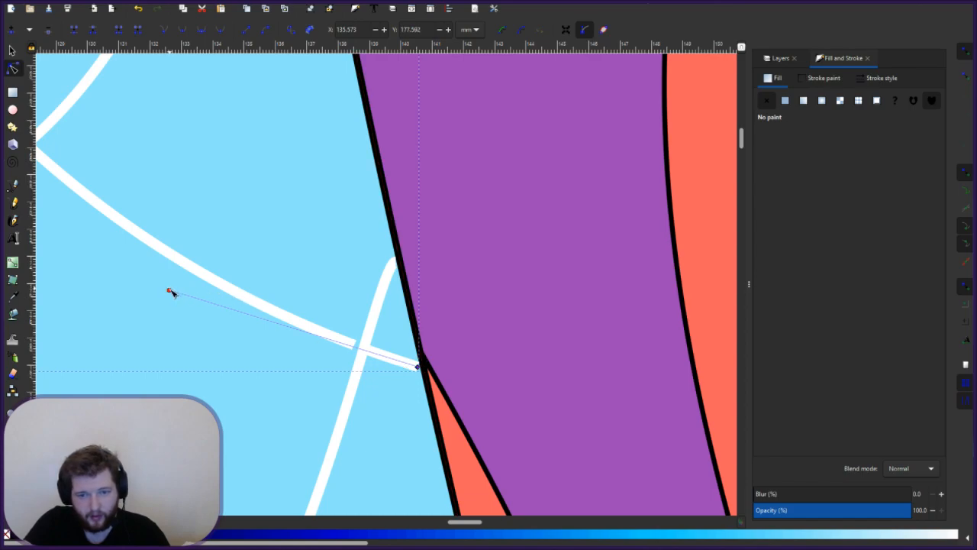
{"action": "left_click_drag", "start_coordinate": [169, 290], "coordinate": [398, 371]}
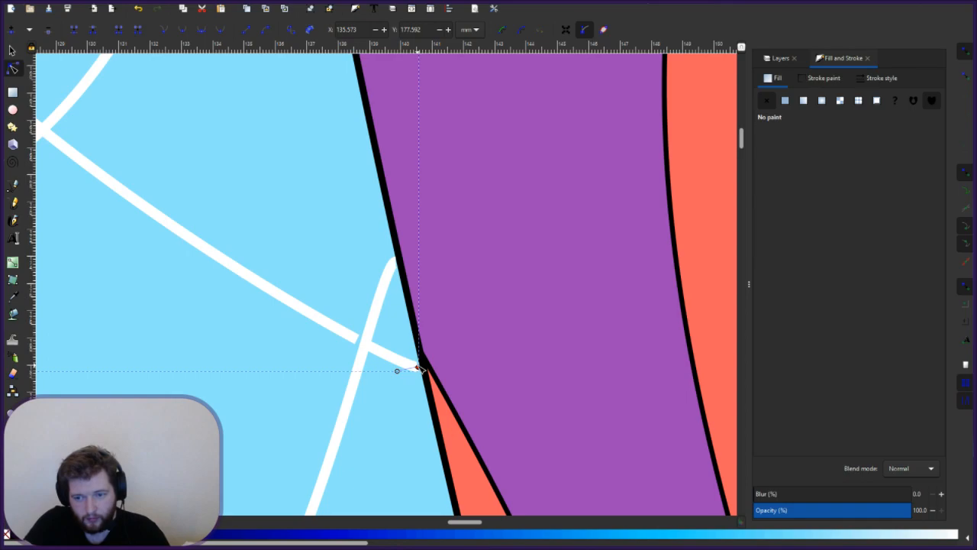
{"action": "left_click_drag", "start_coordinate": [419, 367], "coordinate": [420, 367]}
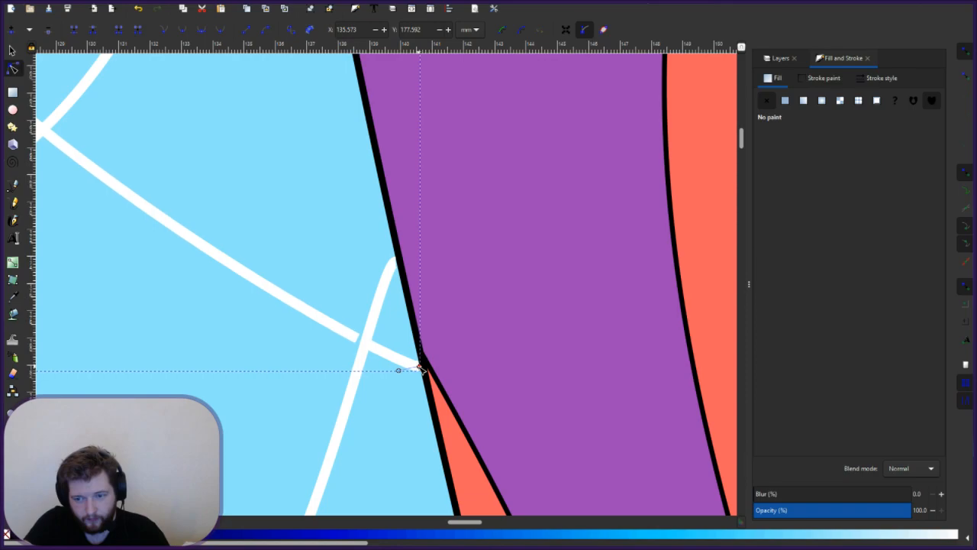
{"action": "left_click", "coordinate": [342, 440]}
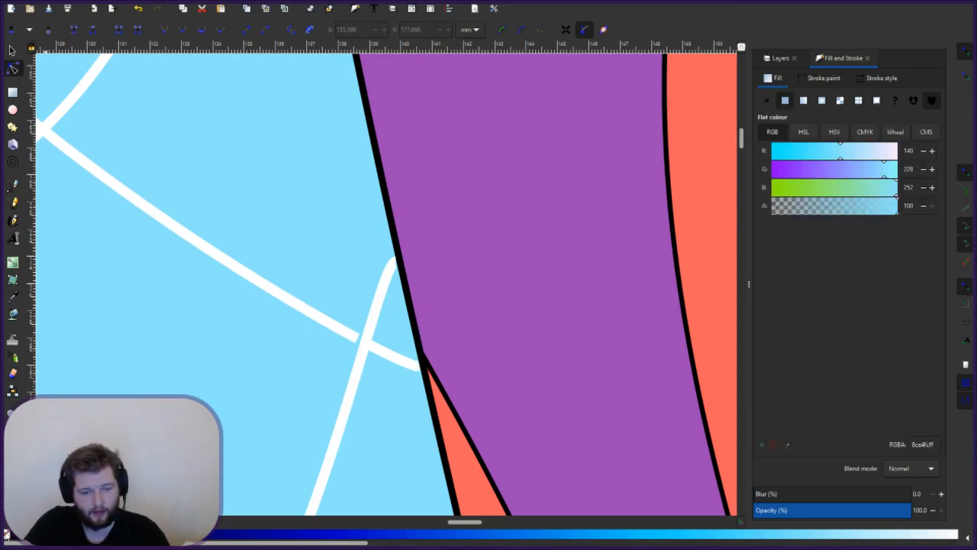
- Restore the letter's light-blue fill after an accidental undo, then check the white lines
{"action": "key", "text": "ctrl+z"}
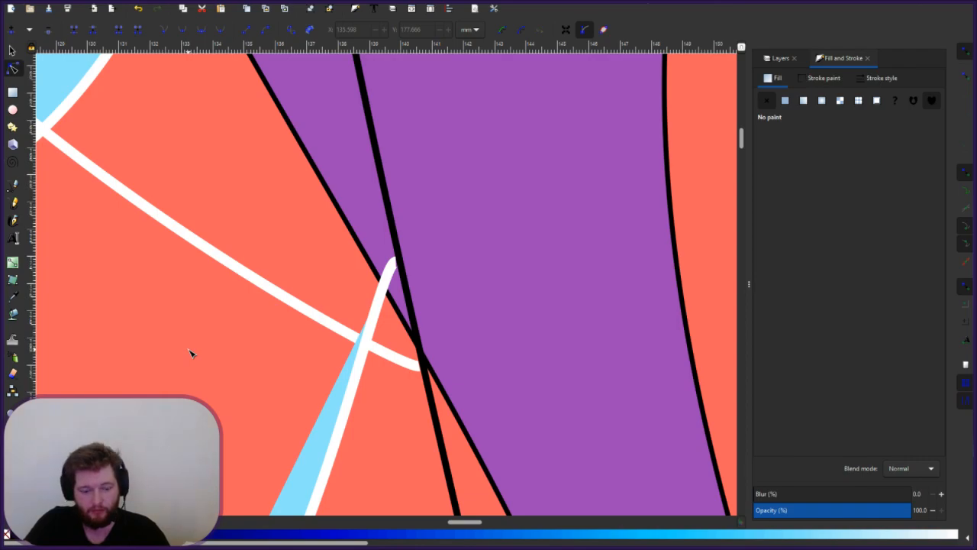
{"action": "key", "text": "ctrl+z"}
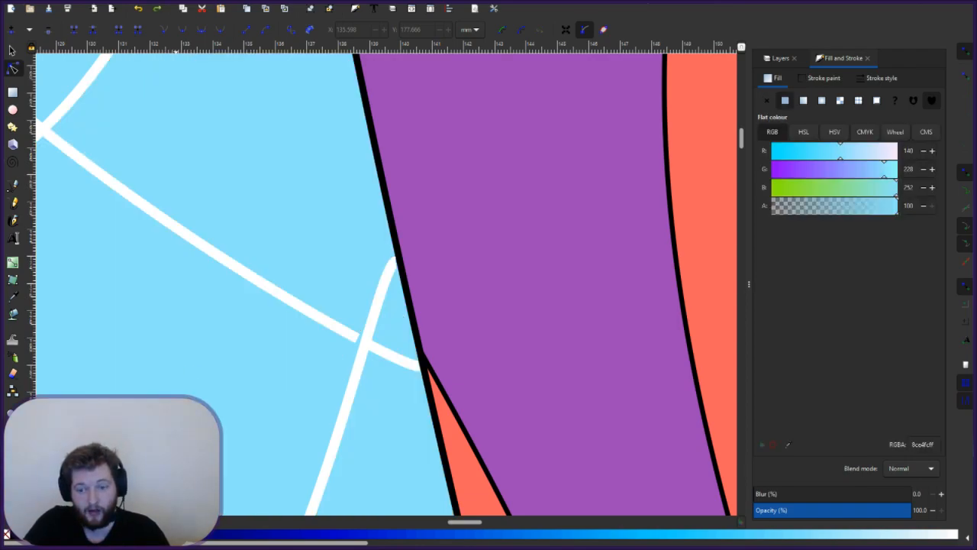
{"action": "scroll", "coordinate": [213, 375], "scroll_direction": "up", "scroll_amount": 3}
{"action": "left_click", "coordinate": [214, 375]}
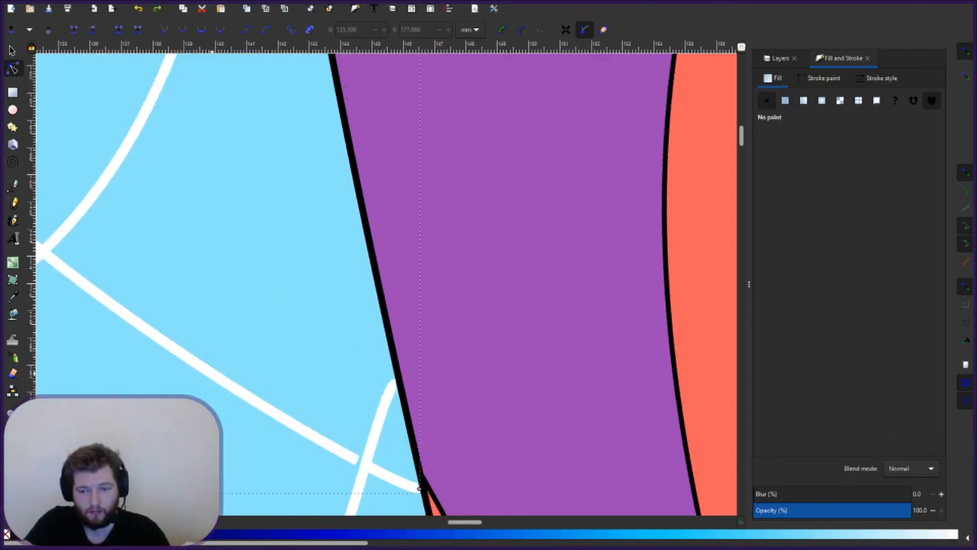
{"action": "left_click", "coordinate": [349, 505]}
{"action": "left_click", "coordinate": [370, 469]}
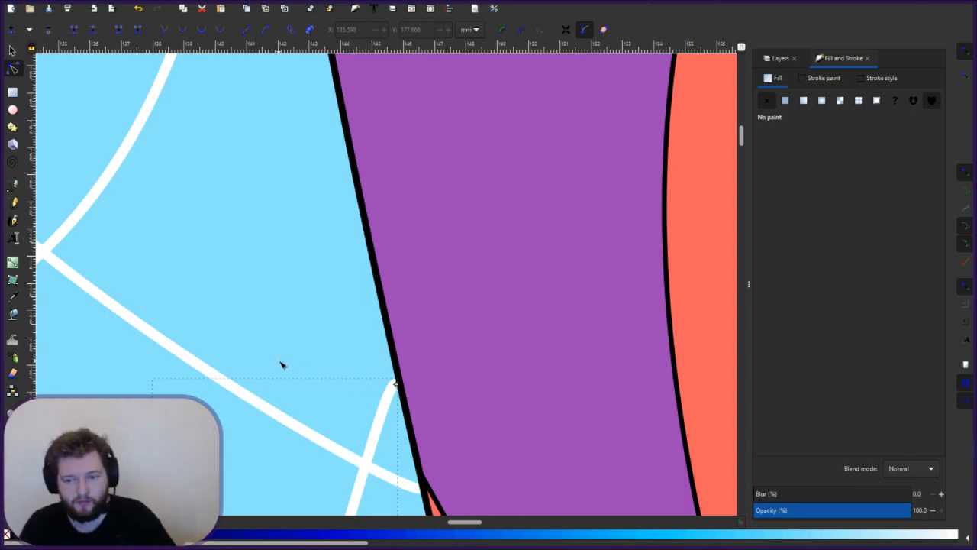
{"action": "left_click", "coordinate": [233, 343]}
- Remove the unwanted black fill from the diagonal and vertical white lines
{"action": "scroll", "coordinate": [232, 345], "scroll_direction": "up", "scroll_amount": 3}
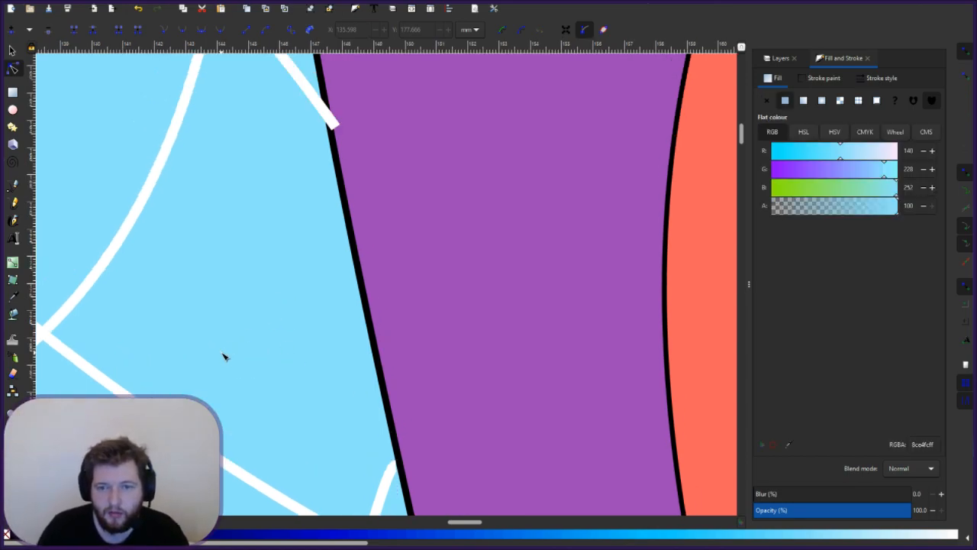
{"action": "scroll", "coordinate": [236, 351], "scroll_direction": "right", "scroll_amount": 10}
{"action": "left_click", "coordinate": [305, 235]}
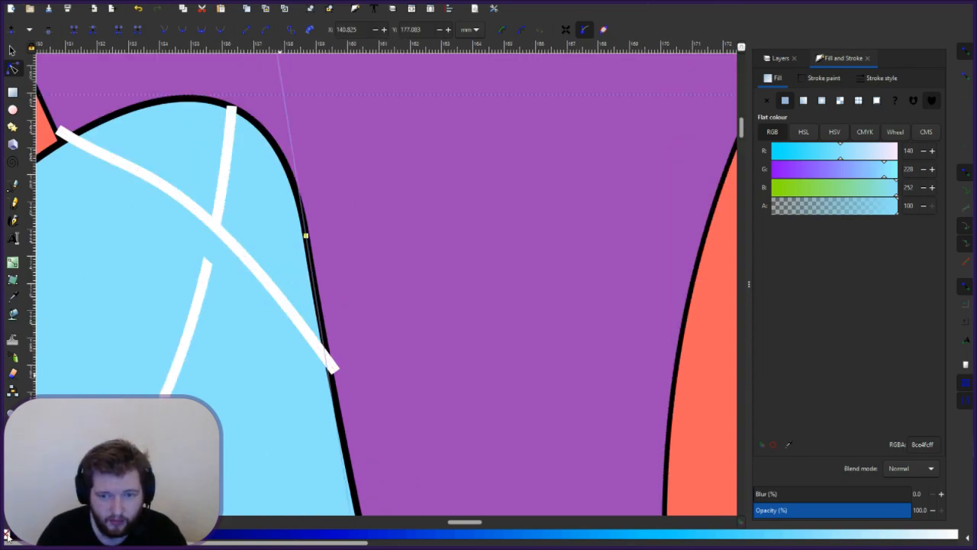
{"action": "left_click", "coordinate": [228, 234]}
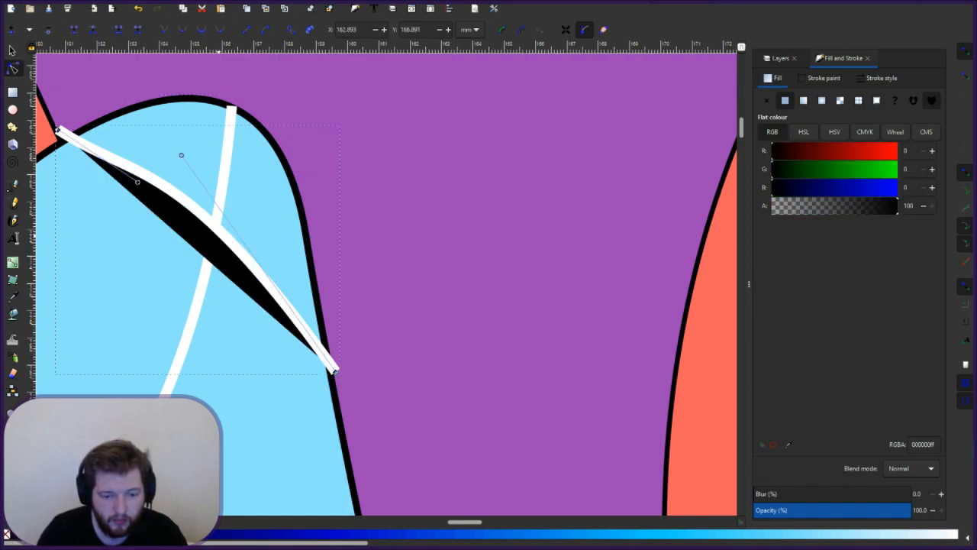
{"action": "left_click", "coordinate": [6, 534]}
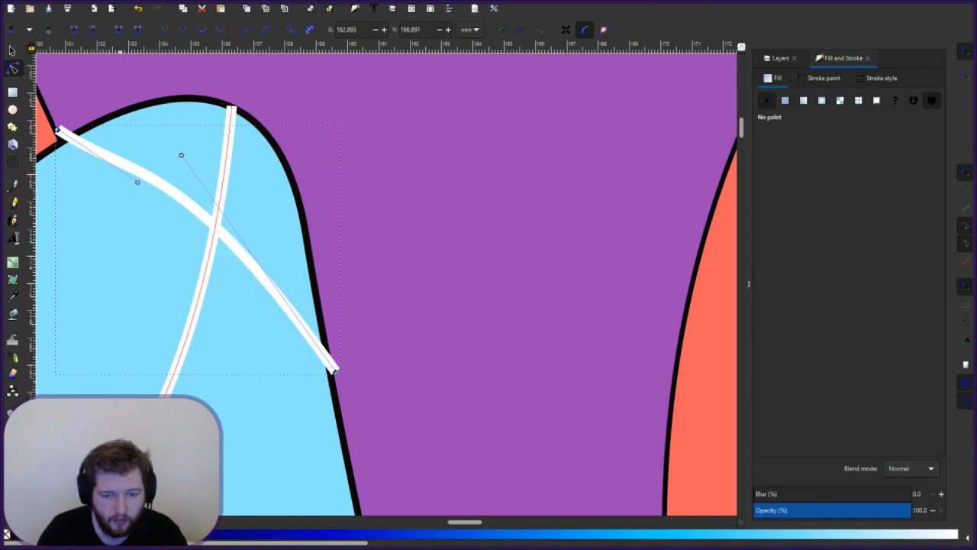
{"action": "left_click", "coordinate": [120, 475]}
{"action": "left_click", "coordinate": [6, 534]}
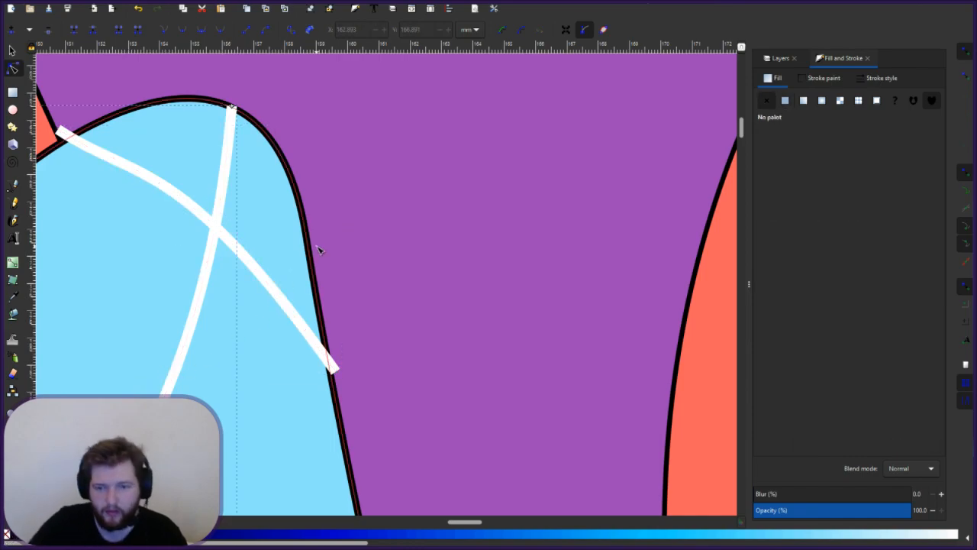
- Straighten the diagonal white line, placing both its ends on the letter's edges
{"action": "left_click", "coordinate": [342, 361]}
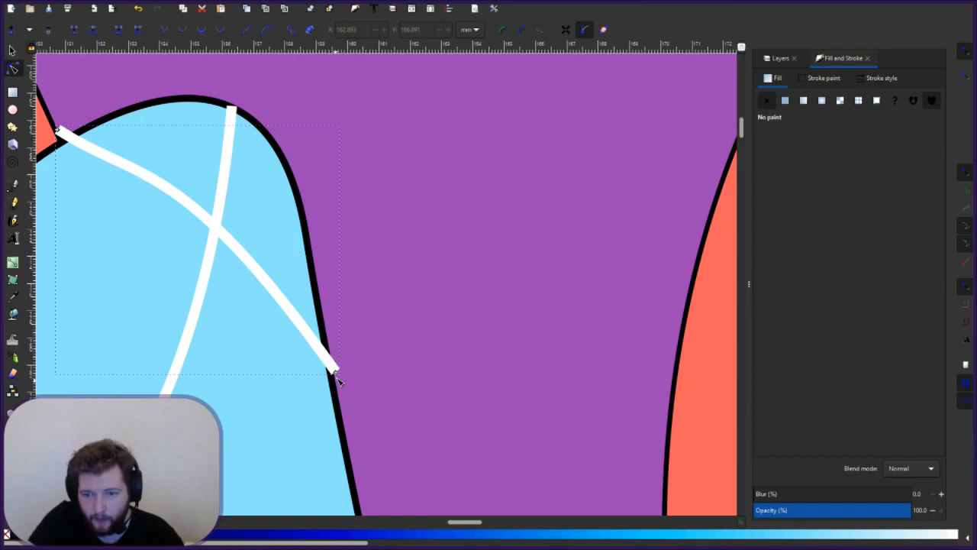
{"action": "left_click", "coordinate": [336, 371]}
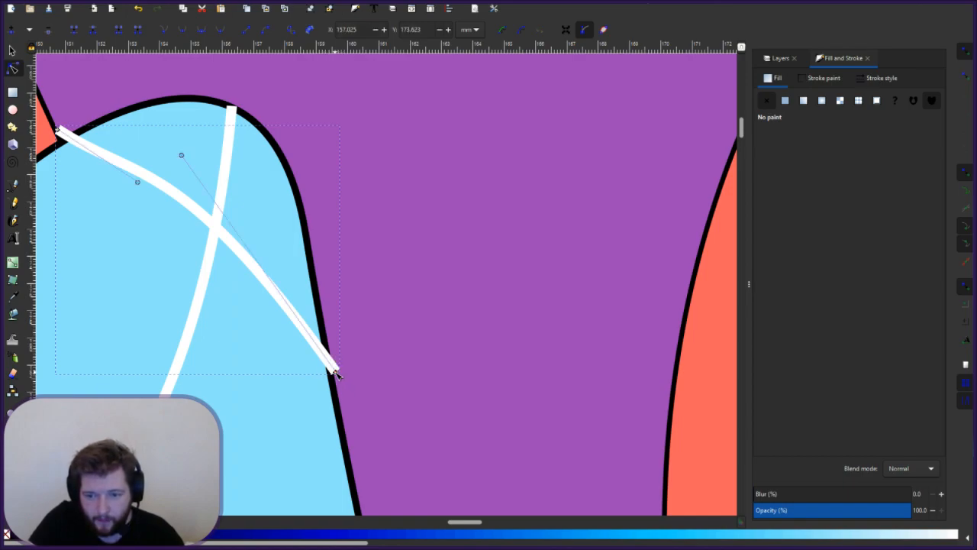
{"action": "left_click_drag", "start_coordinate": [332, 369], "coordinate": [324, 357]}
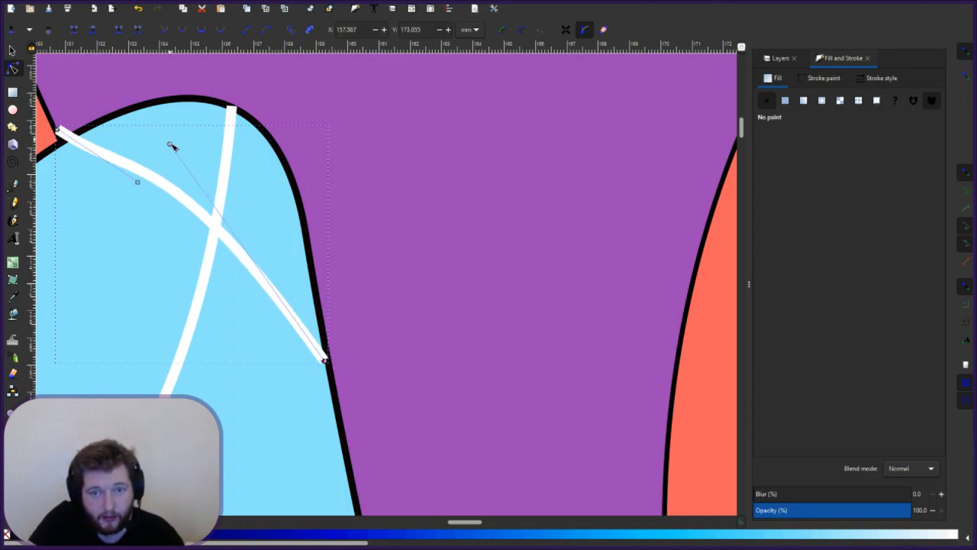
{"action": "left_click_drag", "start_coordinate": [171, 145], "coordinate": [318, 365]}
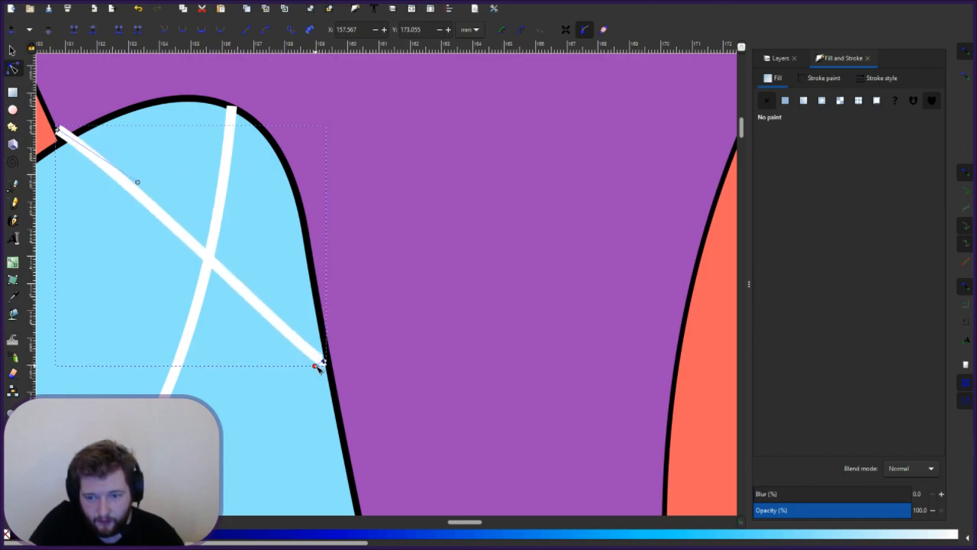
{"action": "left_click", "coordinate": [276, 371]}
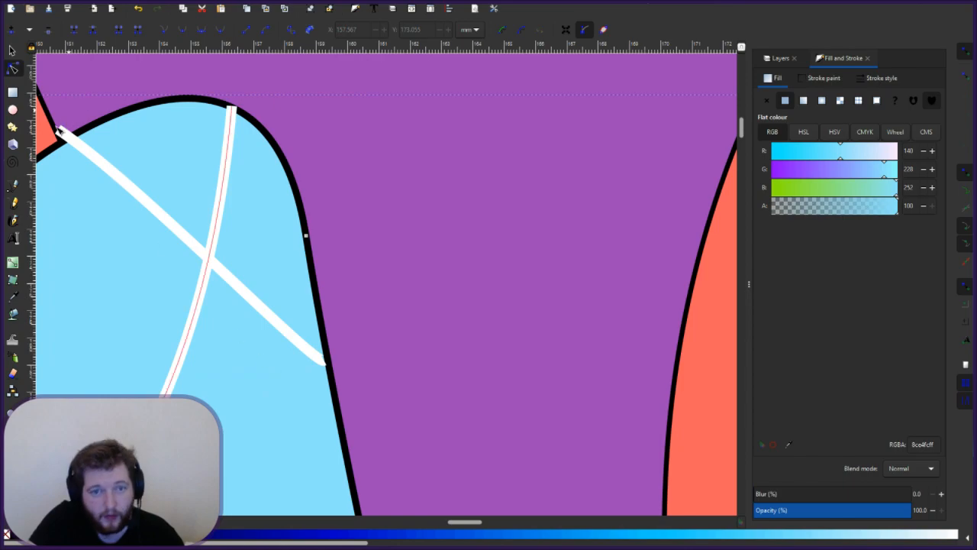
{"action": "left_click", "coordinate": [64, 135]}
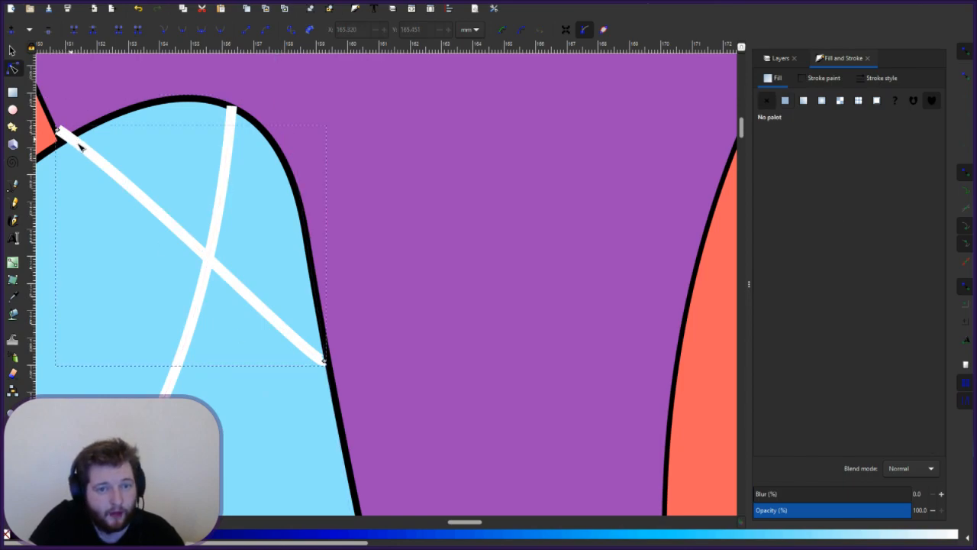
{"action": "left_click_drag", "start_coordinate": [59, 131], "coordinate": [68, 140]}
{"action": "left_click_drag", "start_coordinate": [149, 193], "coordinate": [77, 150]}
- Straighten the vertical white line and set its top end on the letter's edge
{"action": "left_click", "coordinate": [233, 108]}
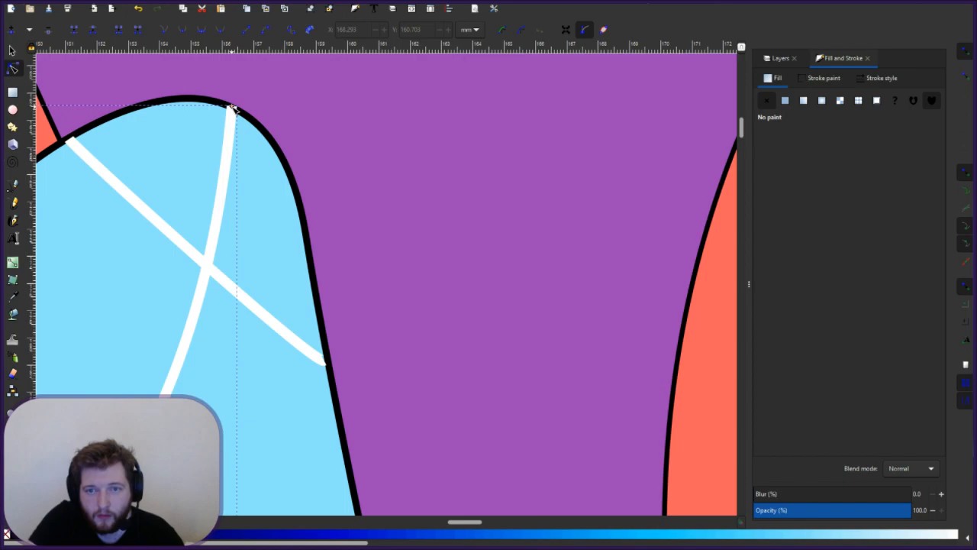
{"action": "left_click_drag", "start_coordinate": [232, 108], "coordinate": [233, 114]}
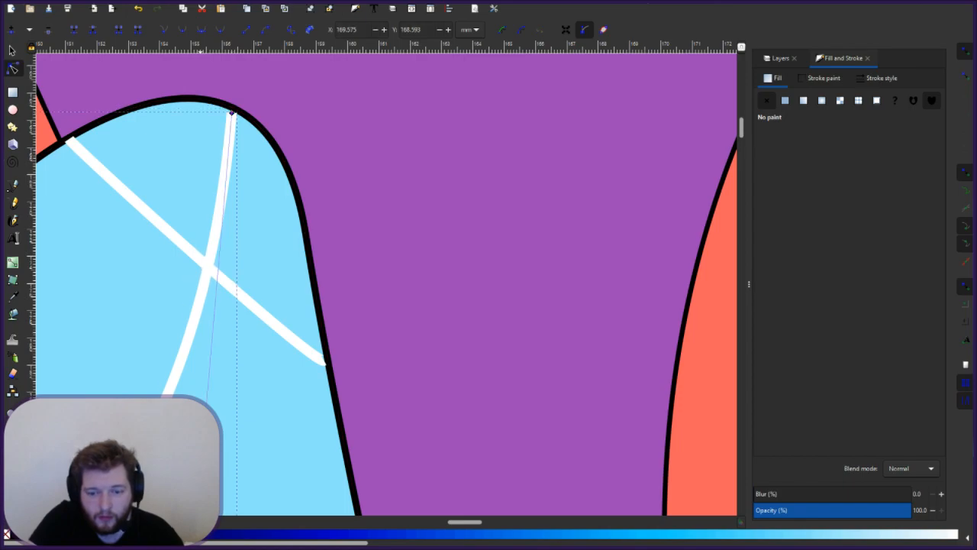
{"action": "mouse_move", "coordinate": [200, 473]}
{"action": "left_mouse_down"}
{"action": "mouse_move", "coordinate": [202, 184]}
{"action": "mouse_move", "coordinate": [210, 139]}
{"action": "mouse_move", "coordinate": [240, 164]}
{"action": "mouse_move", "coordinate": [221, 128]}
{"action": "mouse_move", "coordinate": [226, 120]}
{"action": "mouse_move", "coordinate": [229, 129]}
{"action": "left_mouse_up"}
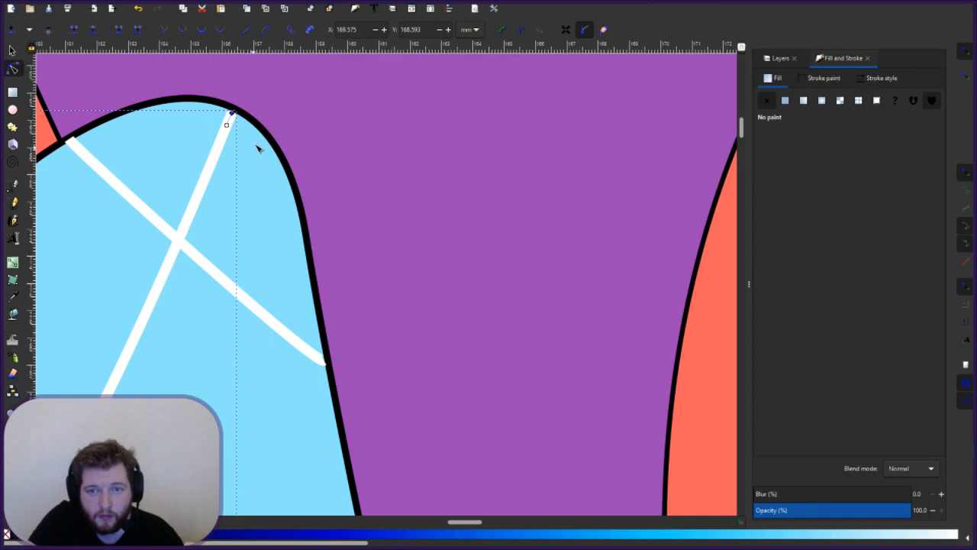
{"action": "left_click", "coordinate": [253, 129]}
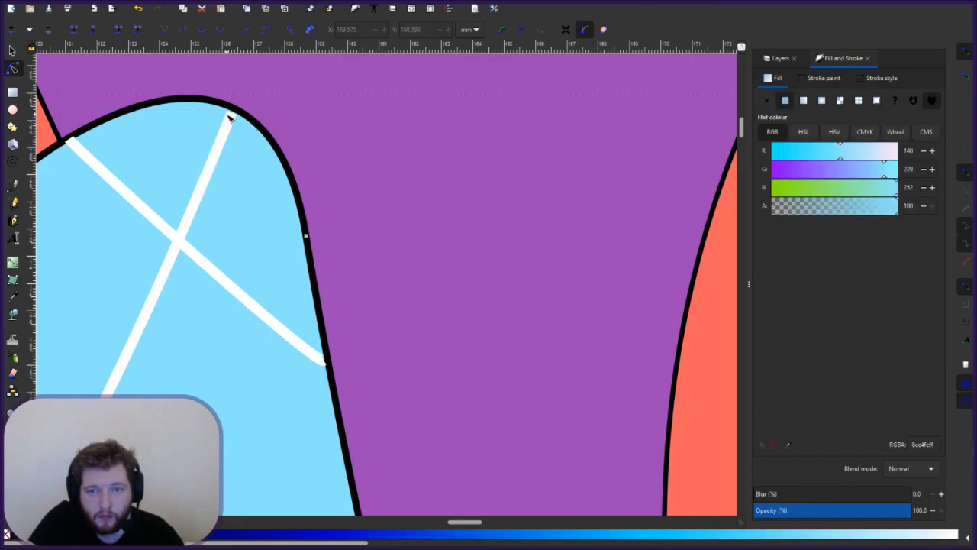
{"action": "left_click", "coordinate": [230, 114]}
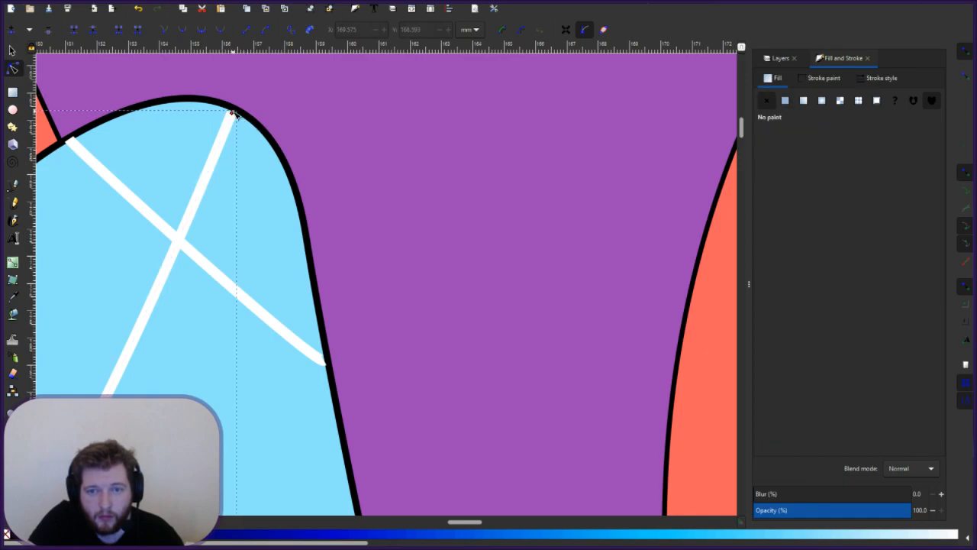
{"action": "left_click", "coordinate": [233, 113]}
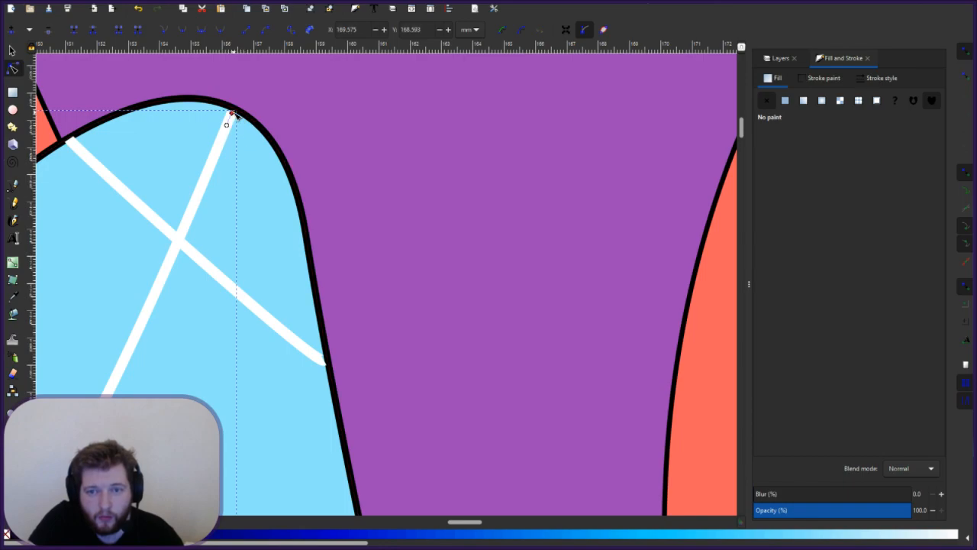
{"action": "left_click_drag", "start_coordinate": [237, 114], "coordinate": [241, 116]}
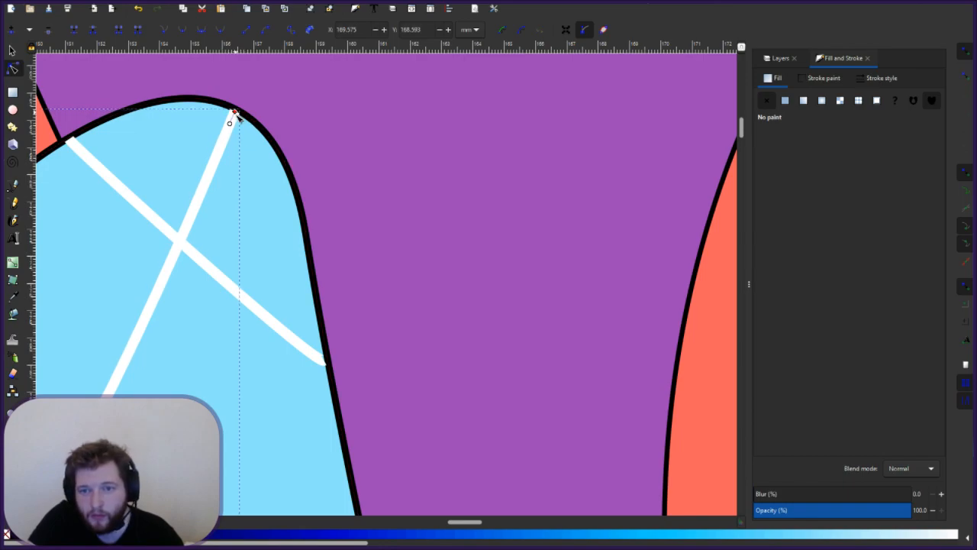
{"action": "left_click", "coordinate": [229, 209]}
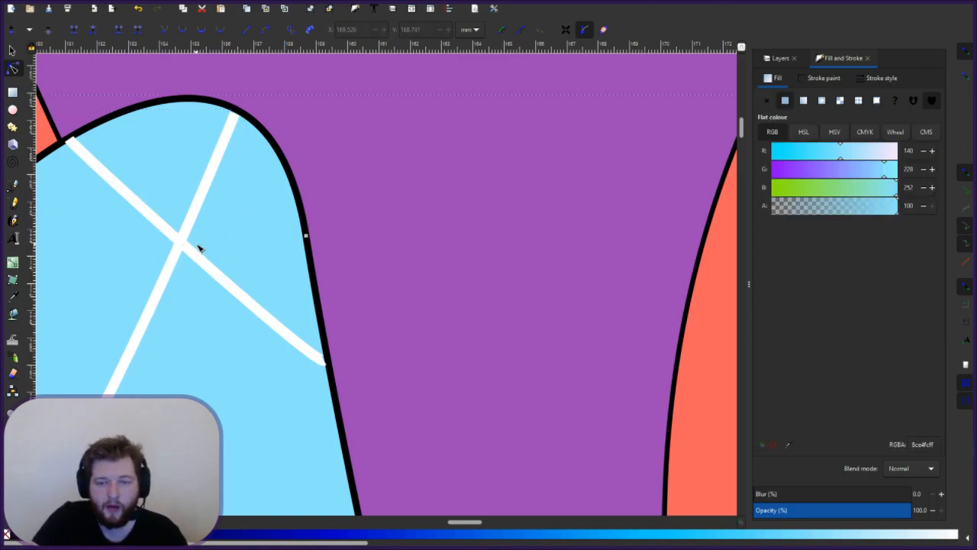
- Refine the diagonal line's upper-left end so it sits on the letter outline
{"action": "left_click", "coordinate": [73, 145]}
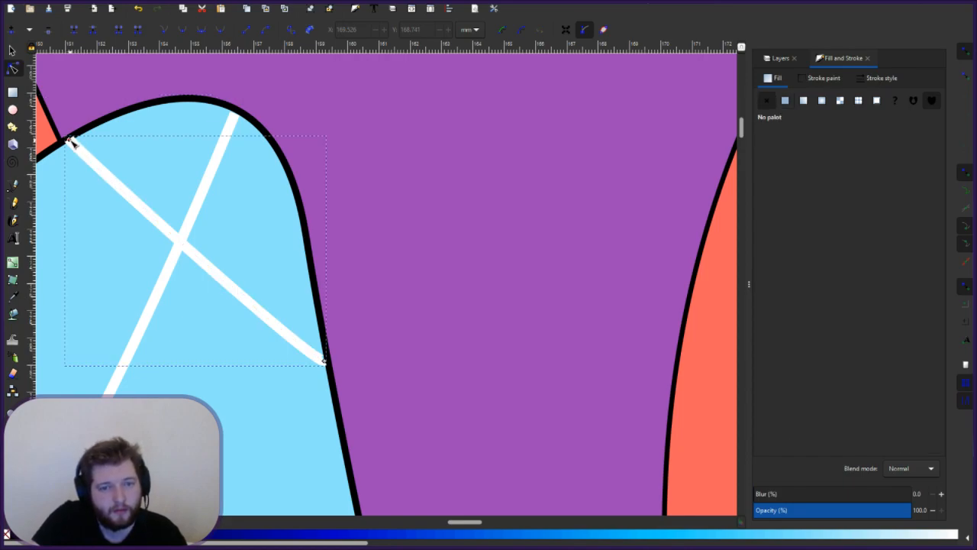
{"action": "left_click", "coordinate": [71, 142]}
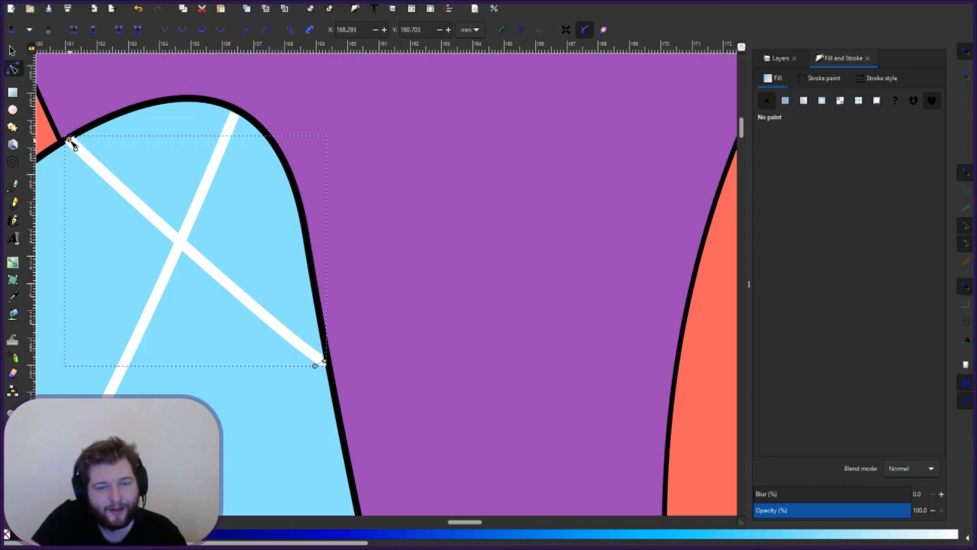
{"action": "left_click_drag", "start_coordinate": [75, 142], "coordinate": [80, 154]}
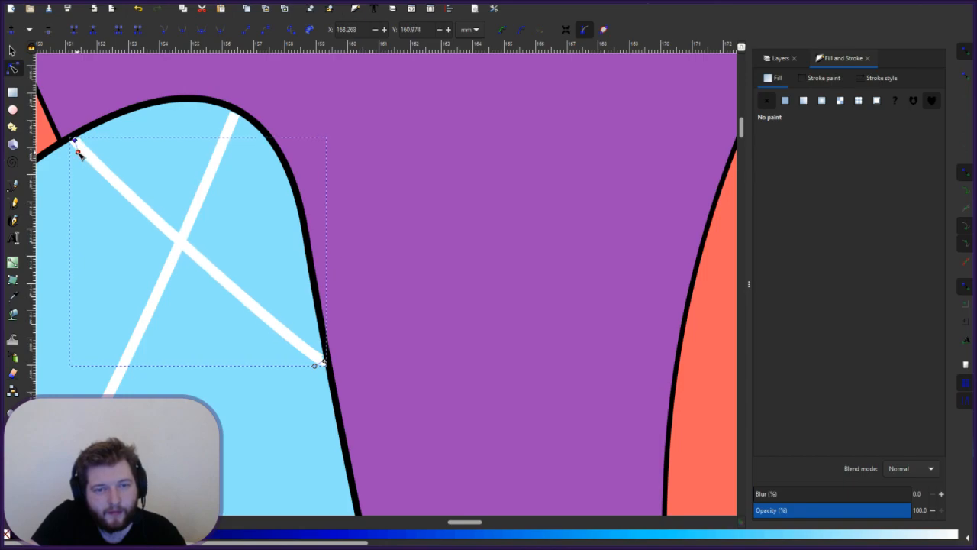
{"action": "left_click", "coordinate": [106, 169]}
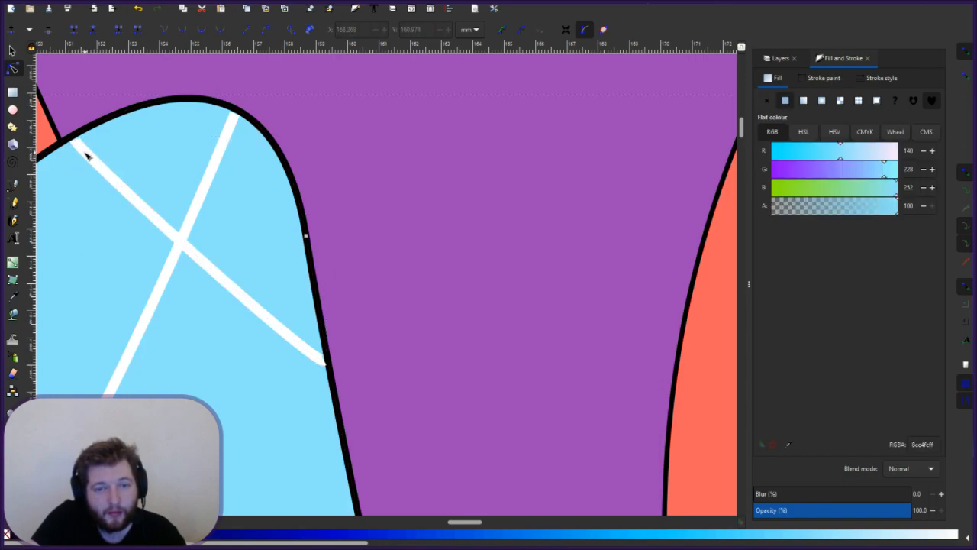
{"action": "left_click", "coordinate": [86, 155]}
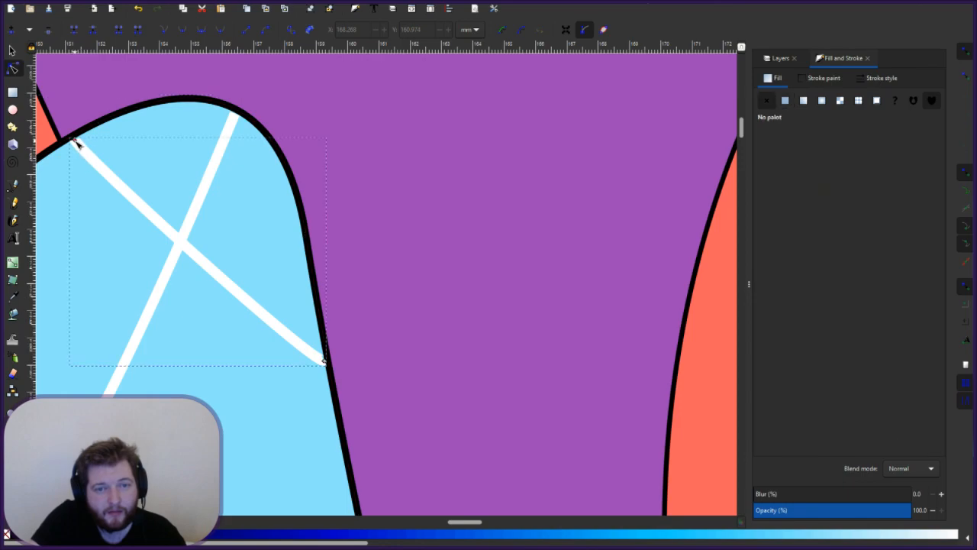
{"action": "left_click_drag", "start_coordinate": [74, 138], "coordinate": [75, 134]}
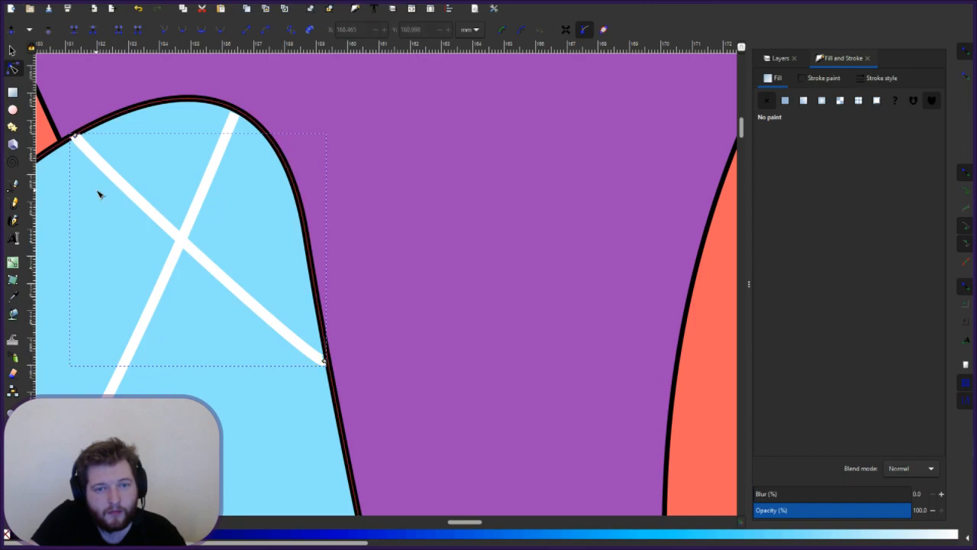
{"action": "left_click", "coordinate": [80, 219]}
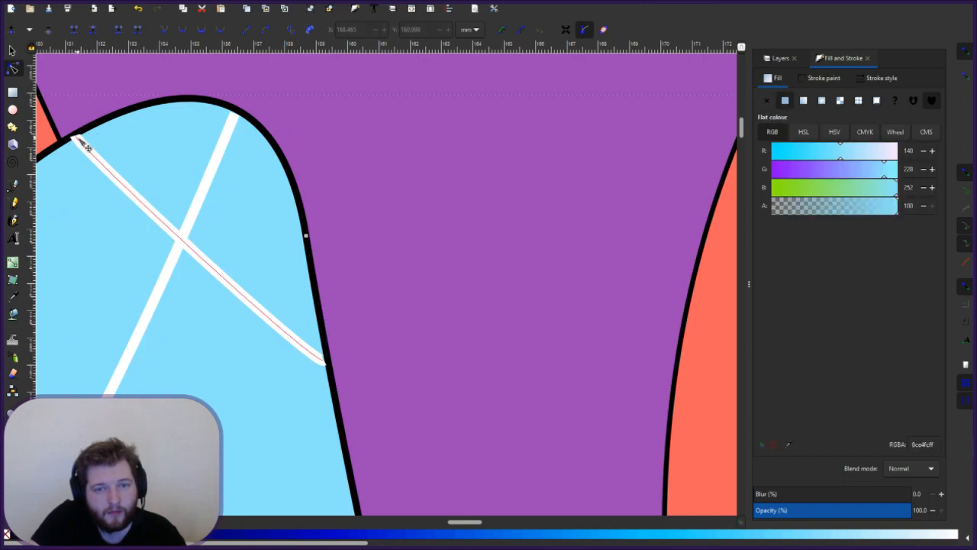
{"action": "scroll", "coordinate": [358, 359], "scroll_direction": "down", "scroll_amount": 5}
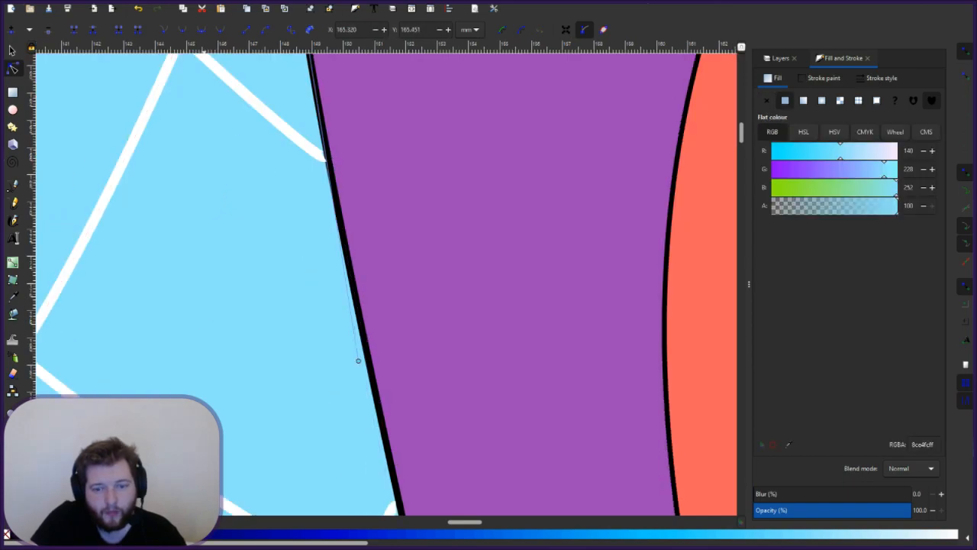
{"action": "mouse_move", "coordinate": [469, 524]}
{"action": "left_mouse_down"}
{"action": "mouse_move", "coordinate": [404, 523]}
{"action": "mouse_move", "coordinate": [451, 527]}
{"action": "left_mouse_up"}
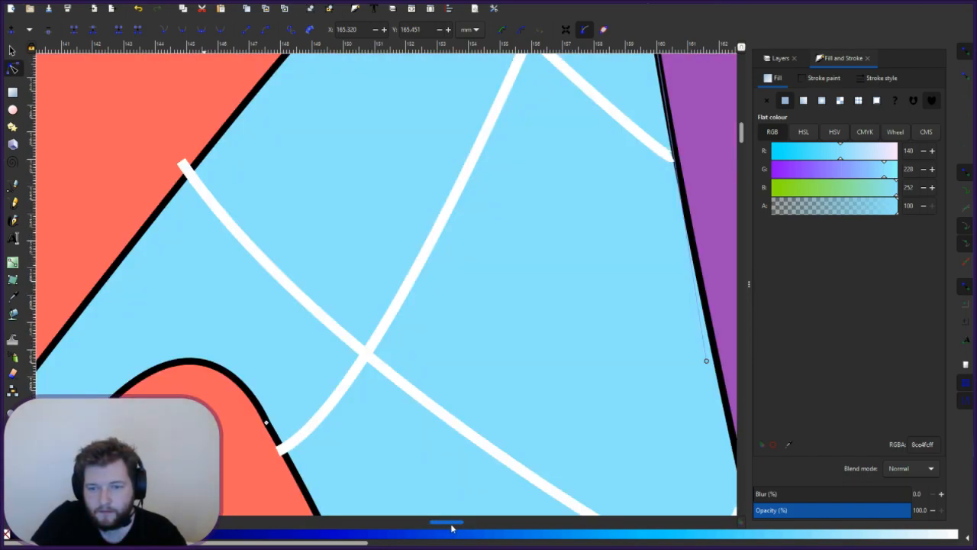
{"action": "left_click", "coordinate": [283, 450]}
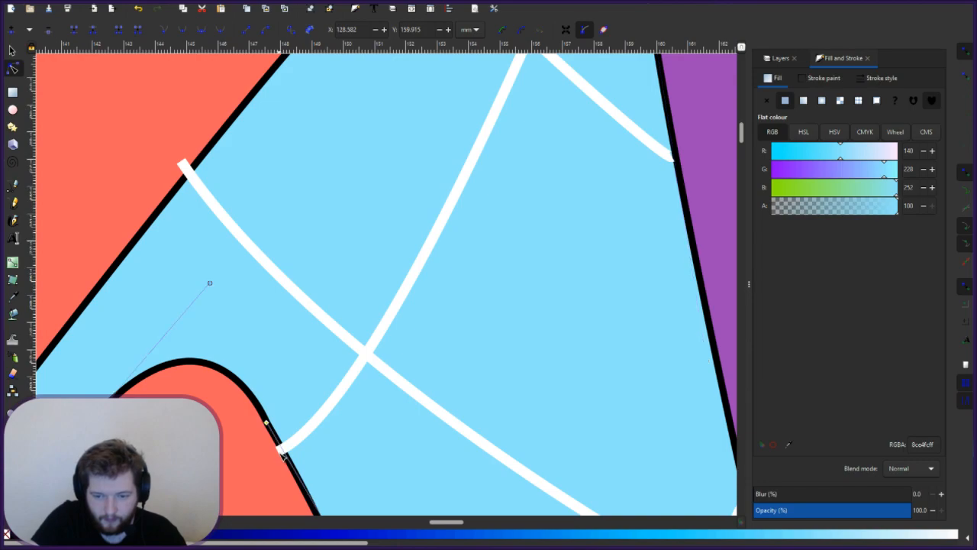
{"action": "left_click", "coordinate": [286, 452]}
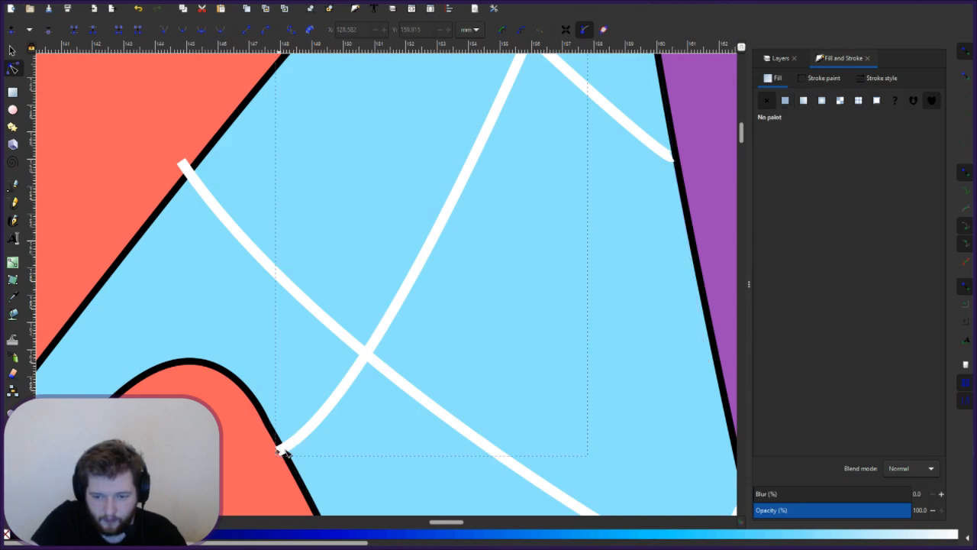
{"action": "left_click_drag", "start_coordinate": [283, 453], "coordinate": [287, 450]}
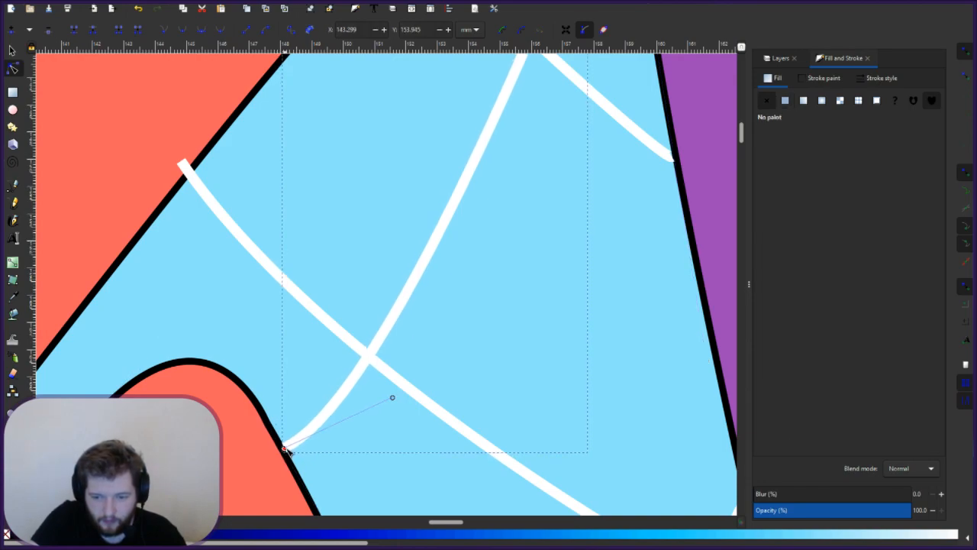
{"action": "left_click", "coordinate": [203, 188]}
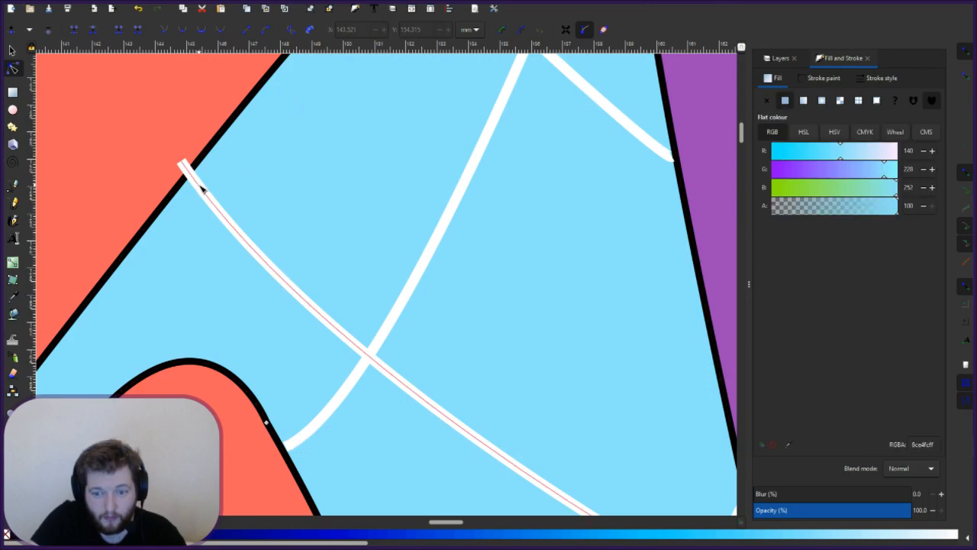
{"action": "left_click", "coordinate": [201, 188]}
{"action": "left_click_drag", "start_coordinate": [183, 166], "coordinate": [194, 179]}
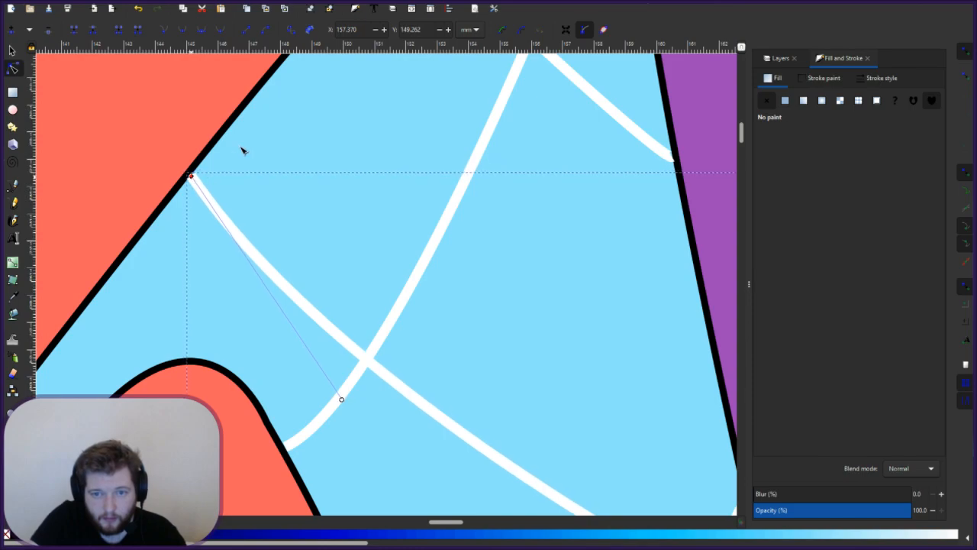
{"action": "left_click", "coordinate": [296, 286]}
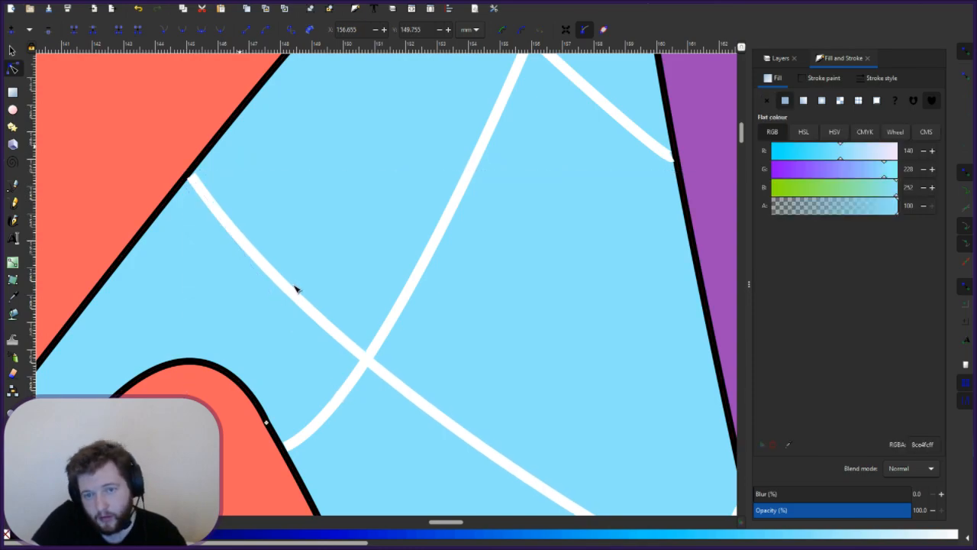
{"action": "left_click", "coordinate": [257, 259]}
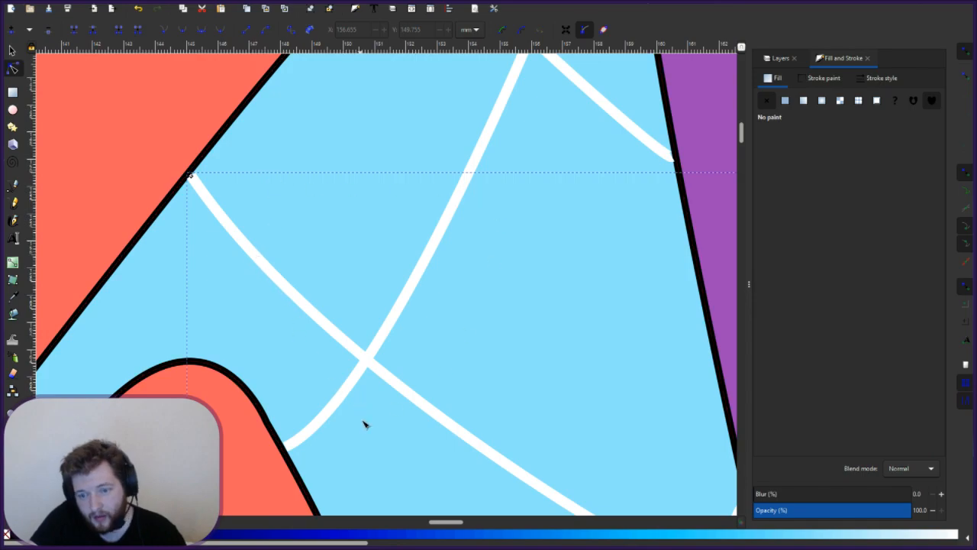
{"action": "scroll", "coordinate": [351, 405], "scroll_direction": "down", "scroll_amount": 2}
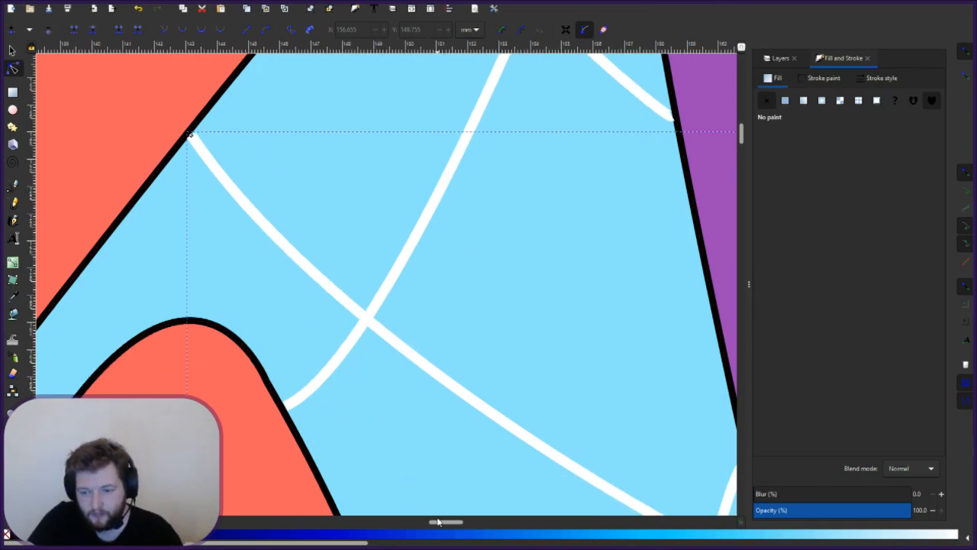
{"action": "left_click_drag", "start_coordinate": [441, 522], "coordinate": [375, 525]}
{"action": "scroll", "coordinate": [363, 428], "scroll_direction": "down", "scroll_amount": 12}
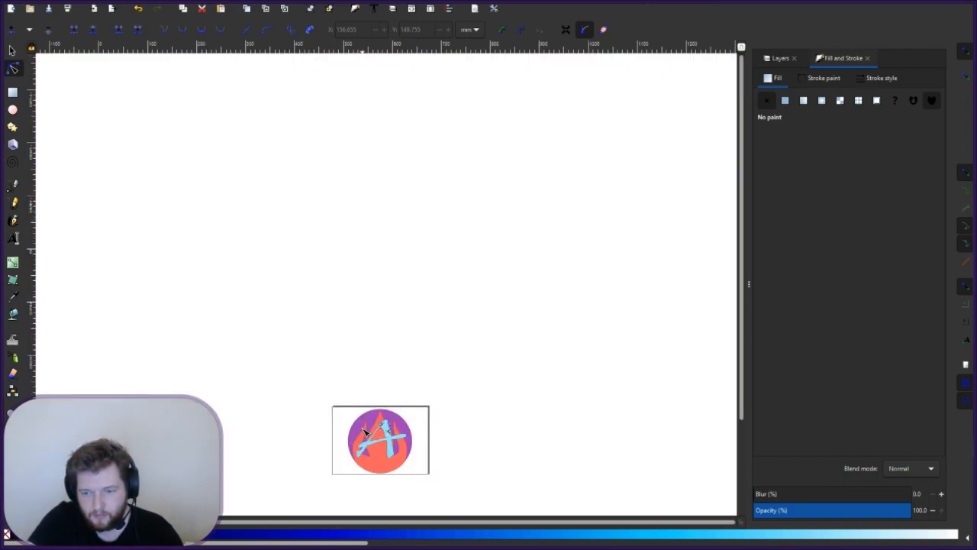
{"action": "scroll", "coordinate": [375, 470], "scroll_direction": "up", "scroll_amount": 4}
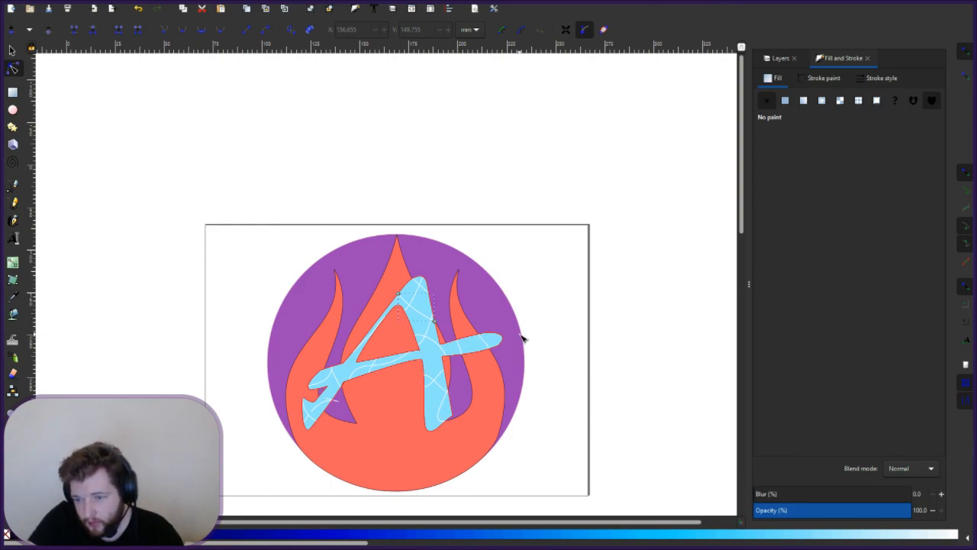
{"action": "key", "text": "Escape"}
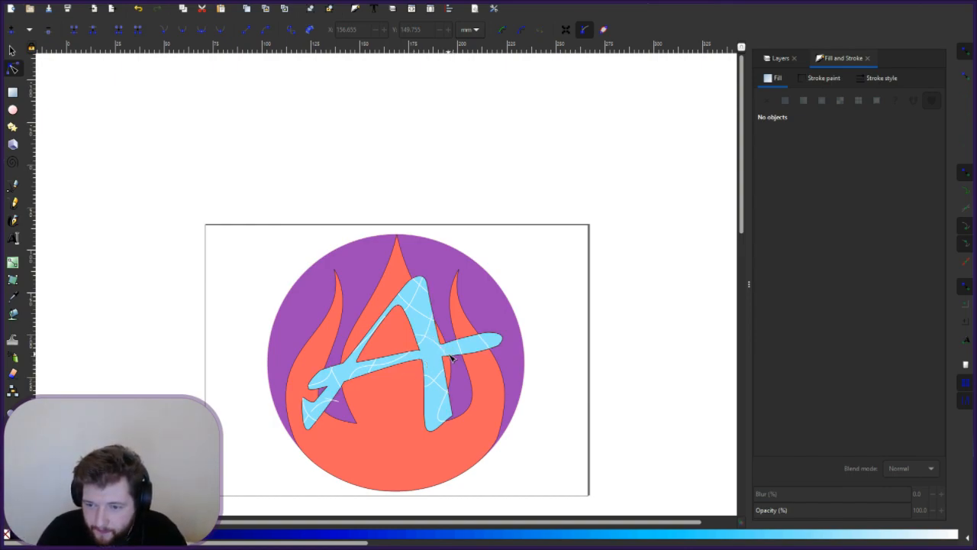
{"action": "scroll", "coordinate": [457, 355], "scroll_direction": "up", "scroll_amount": 2}
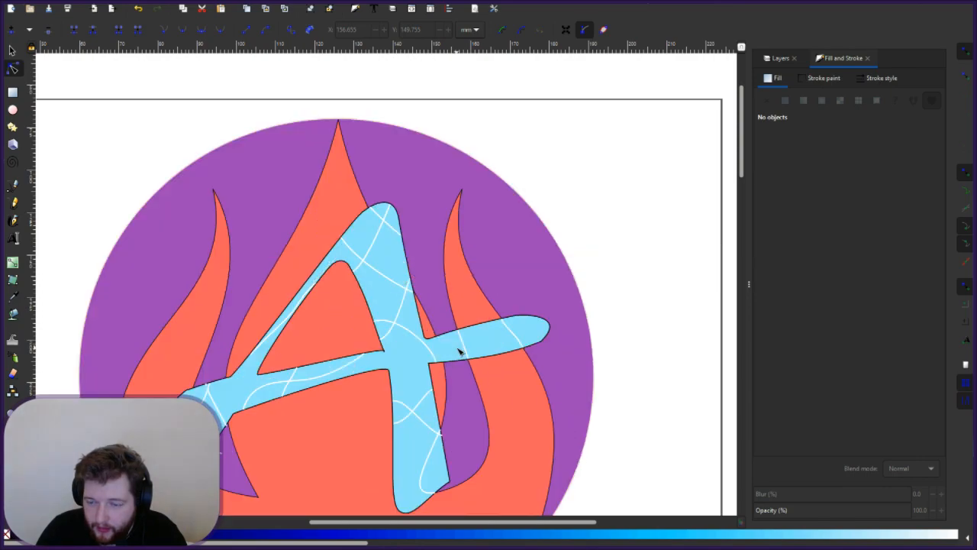
{"action": "scroll", "coordinate": [462, 349], "scroll_direction": "up", "scroll_amount": 3}
- Paste a copy of the white crossbar line near the A's left stroke
{"action": "left_click", "coordinate": [473, 330]}
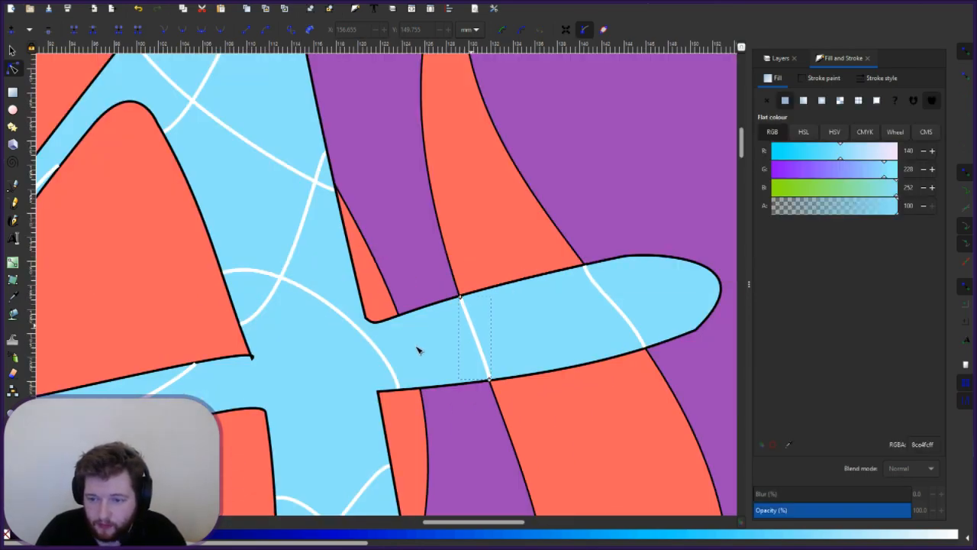
{"action": "left_click", "coordinate": [474, 334]}
{"action": "left_click_drag", "start_coordinate": [471, 331], "coordinate": [429, 338]}
{"action": "left_click", "coordinate": [477, 334]}
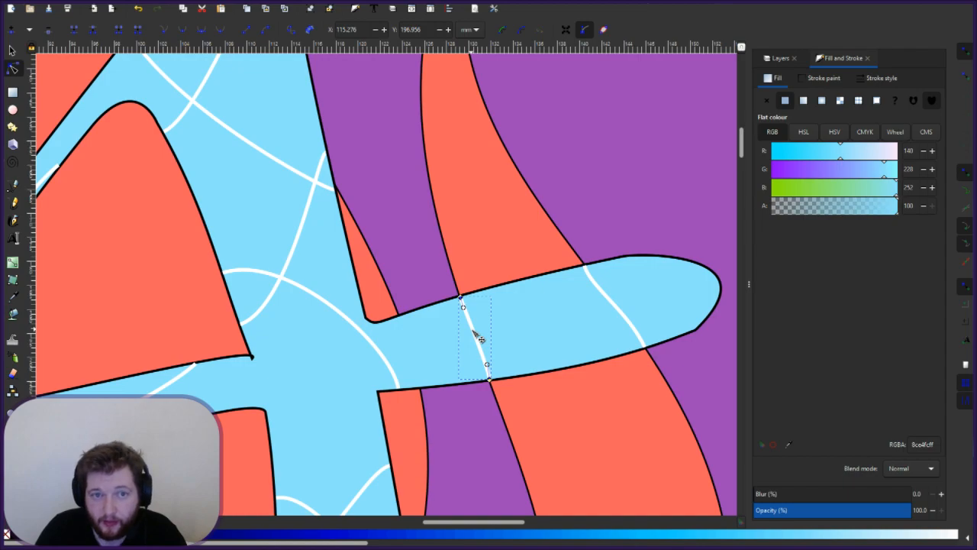
{"action": "left_click", "coordinate": [13, 50]}
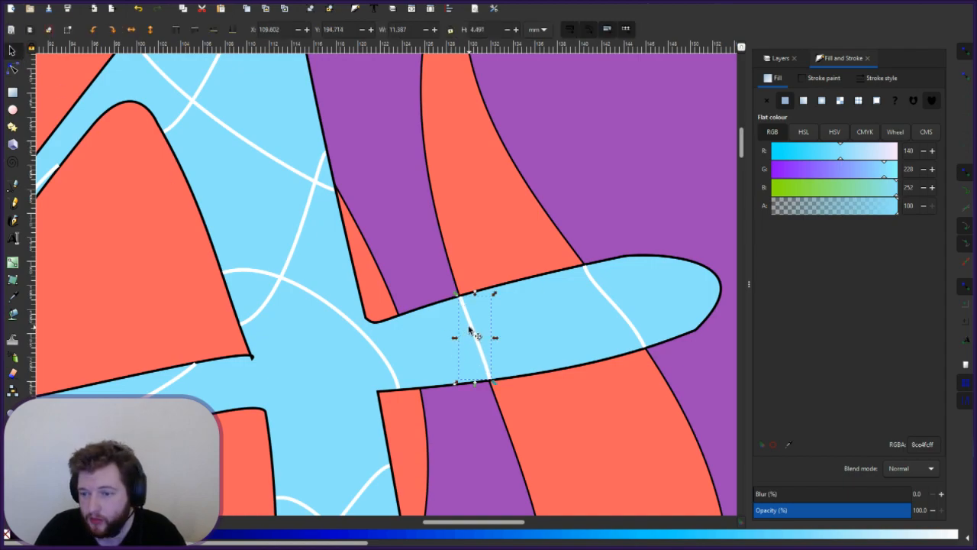
{"action": "left_click_drag", "start_coordinate": [474, 332], "coordinate": [432, 349]}
{"action": "key", "text": "ctrl+z"}
{"action": "left_click", "coordinate": [410, 357]}
{"action": "key", "text": "ctrl+v"}
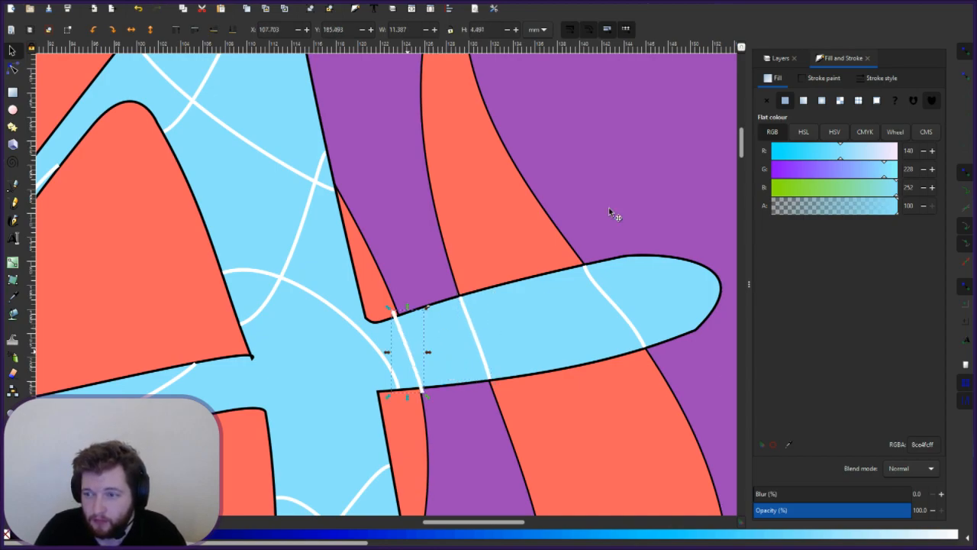
{"action": "left_click", "coordinate": [783, 61]}
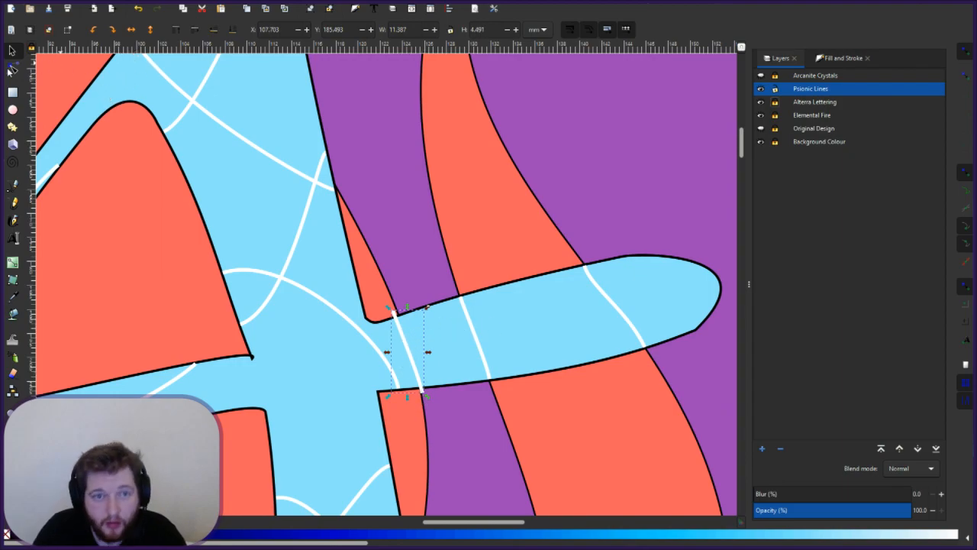
- Move the new line's top and bottom ends onto the crossbar's upper and lower edges
{"action": "left_click", "coordinate": [13, 69]}
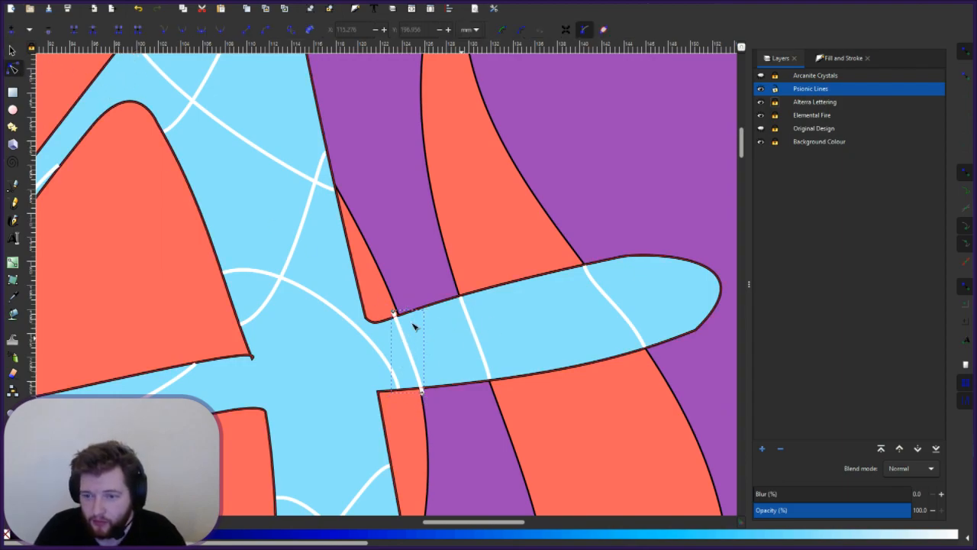
{"action": "scroll", "coordinate": [414, 326], "scroll_direction": "up", "scroll_amount": 1}
{"action": "left_click_drag", "start_coordinate": [386, 305], "coordinate": [395, 312]}
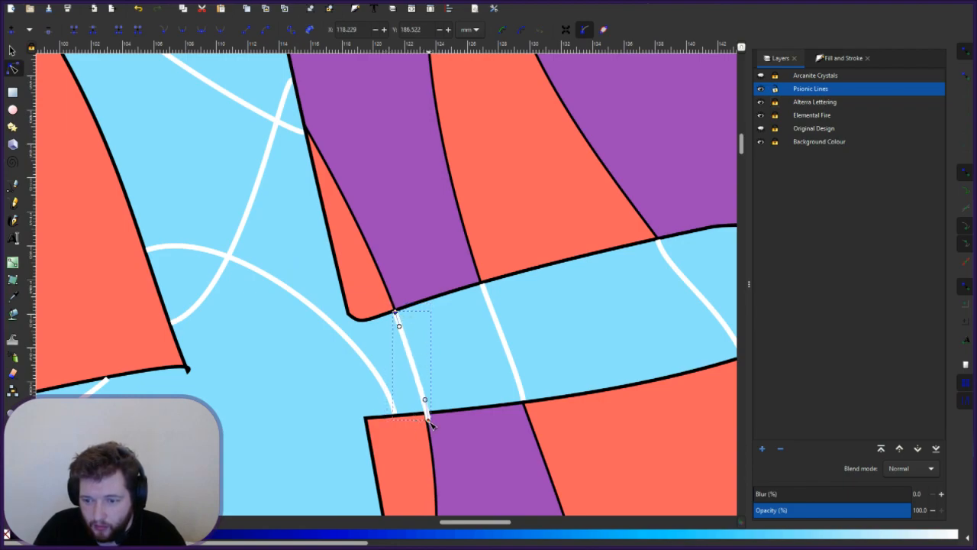
{"action": "left_click_drag", "start_coordinate": [428, 416], "coordinate": [425, 411]}
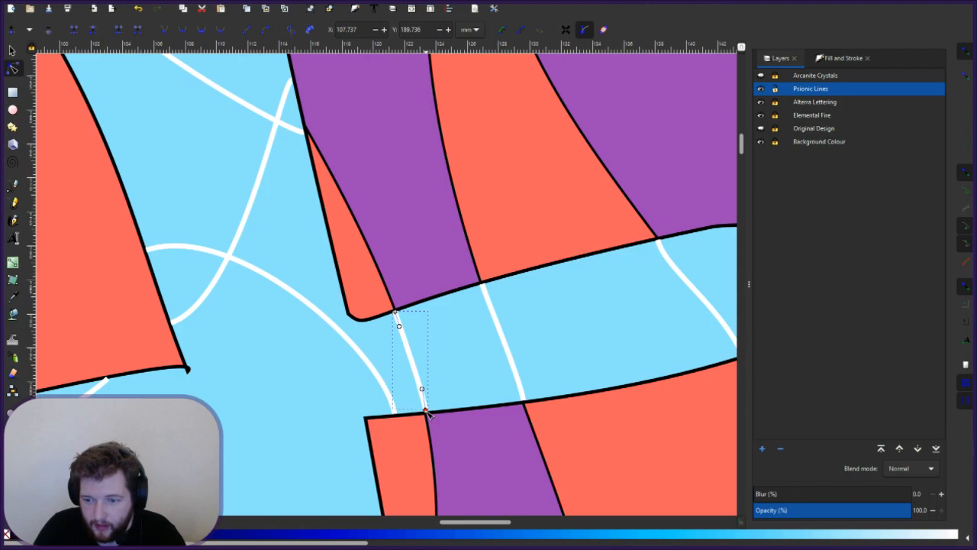
{"action": "left_click", "coordinate": [470, 418]}
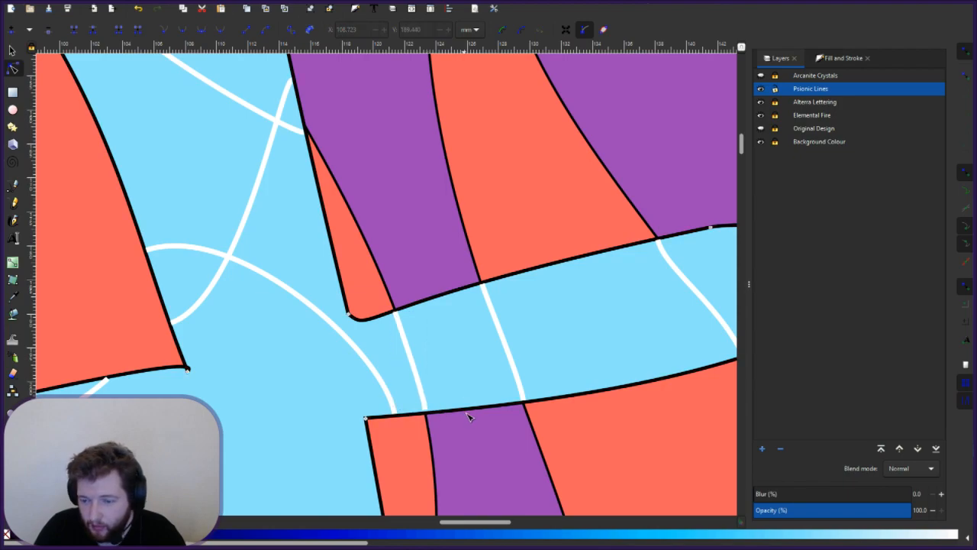
{"action": "left_click", "coordinate": [422, 390]}
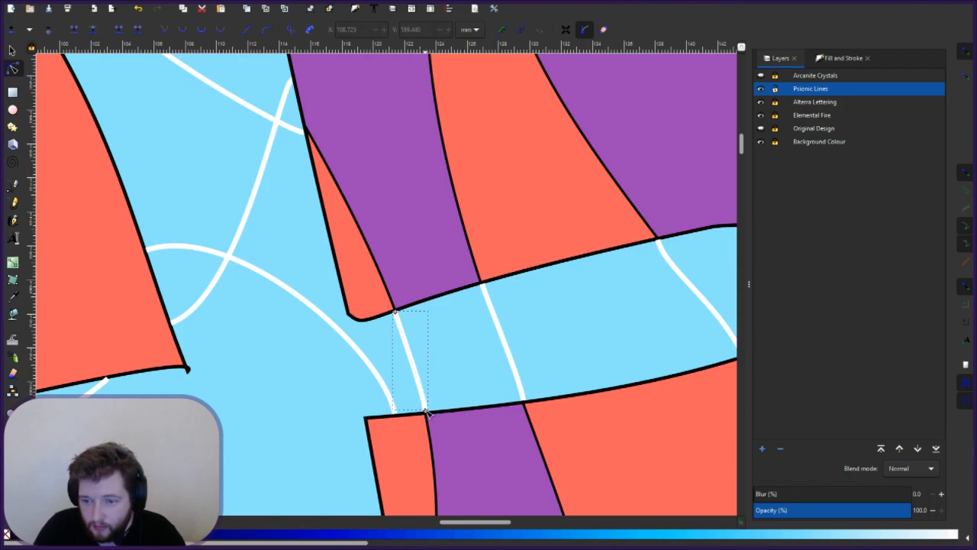
{"action": "left_click", "coordinate": [426, 413]}
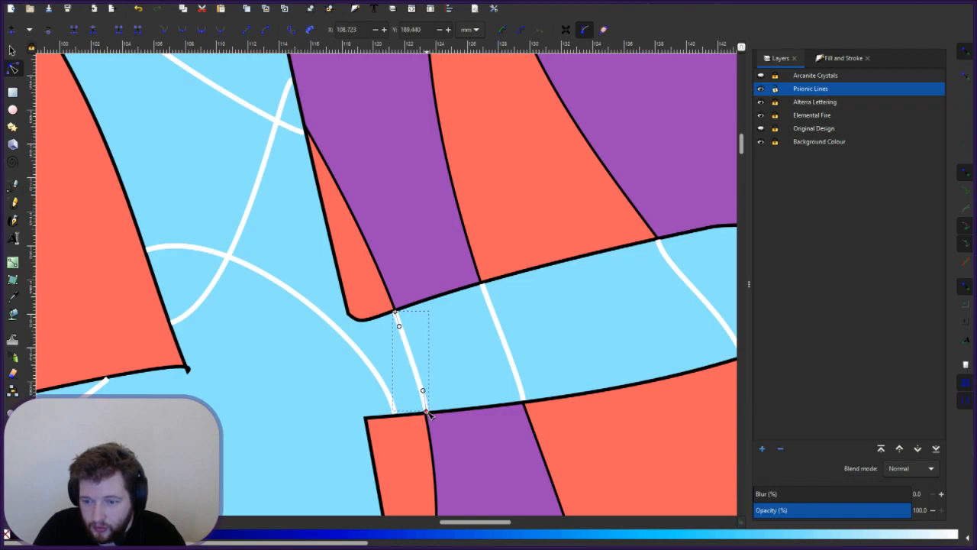
{"action": "left_click_drag", "start_coordinate": [428, 412], "coordinate": [425, 410]}
{"action": "left_click", "coordinate": [449, 393]}
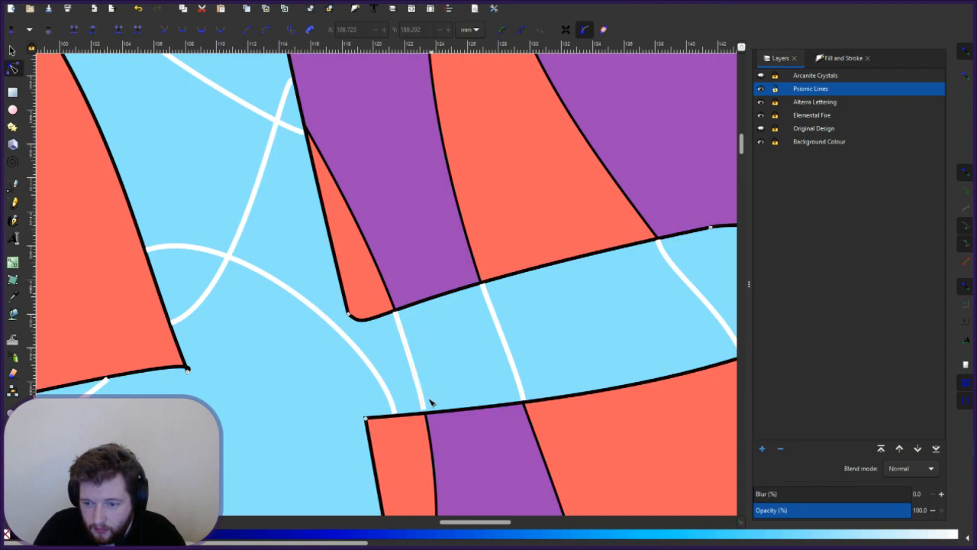
- Zoom in and snap the line's bottom and top ends exactly onto the black borders
{"action": "scroll", "coordinate": [427, 420], "scroll_direction": "up", "scroll_amount": 5}
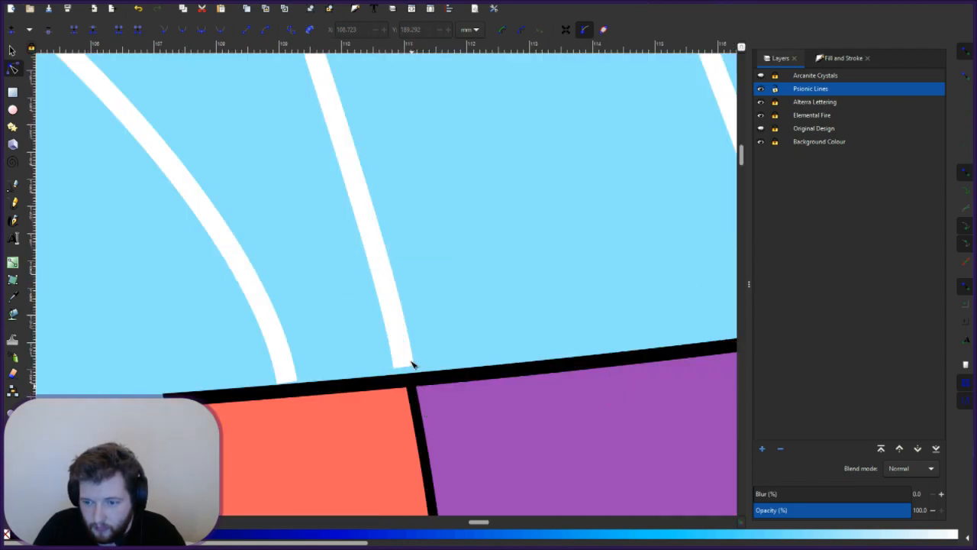
{"action": "left_click", "coordinate": [407, 369]}
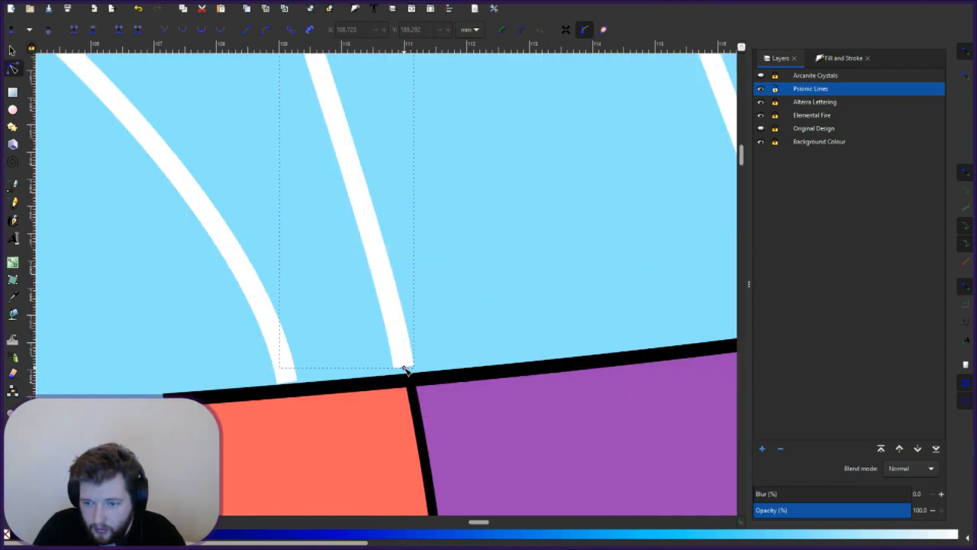
{"action": "left_click", "coordinate": [406, 373]}
{"action": "left_click_drag", "start_coordinate": [407, 374], "coordinate": [405, 376]}
{"action": "left_click", "coordinate": [340, 338]}
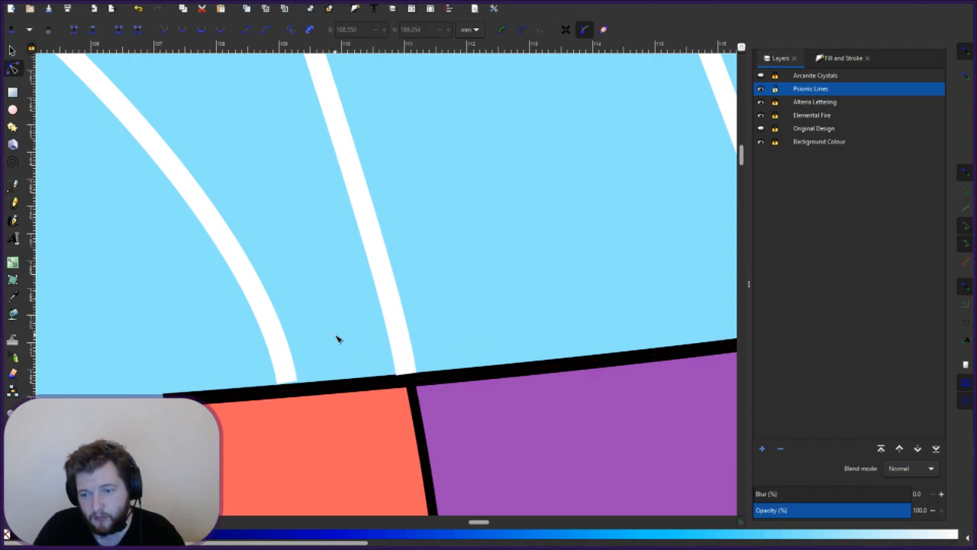
{"action": "scroll", "coordinate": [324, 338], "scroll_direction": "up", "scroll_amount": 7}
{"action": "left_click", "coordinate": [293, 221]}
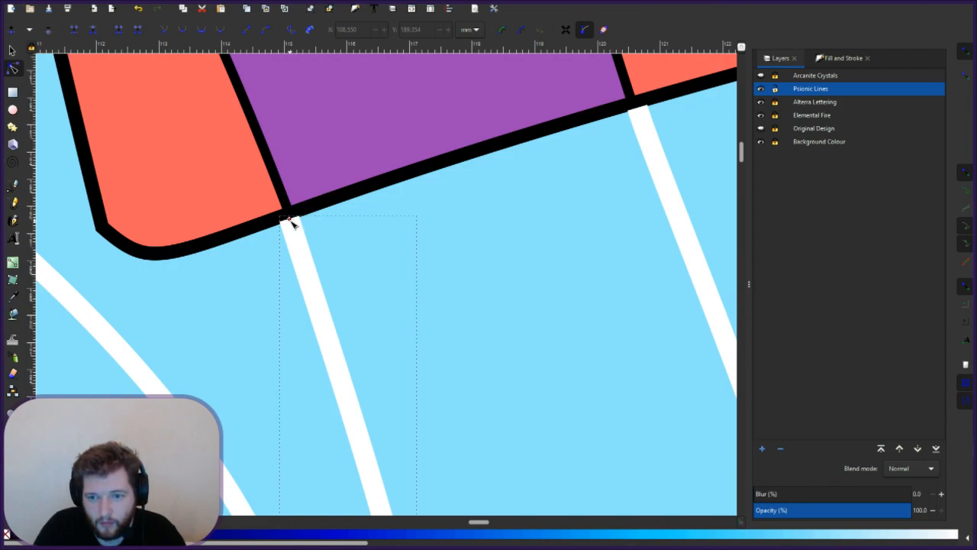
{"action": "left_click_drag", "start_coordinate": [290, 219], "coordinate": [291, 220]}
{"action": "left_click", "coordinate": [524, 296]}
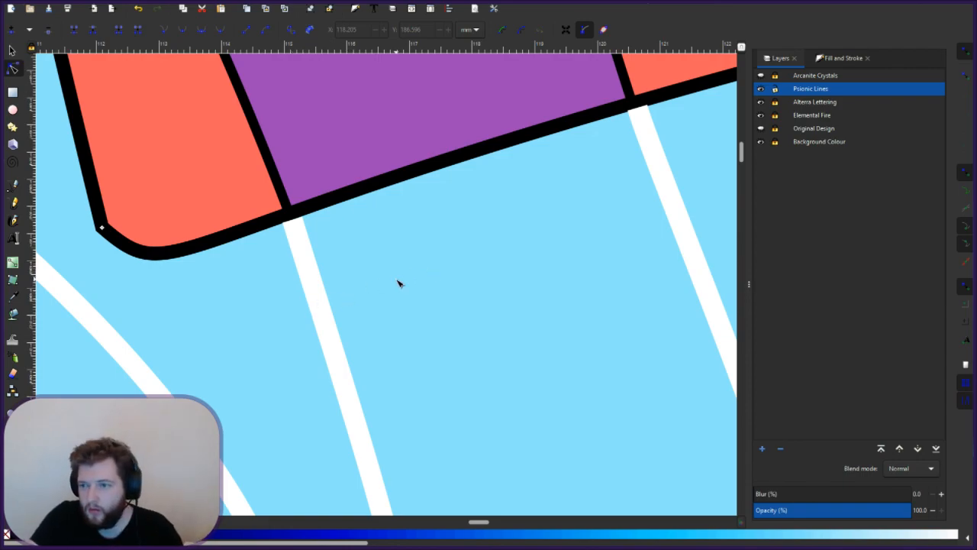
- Zoom out to the full emblem and drag the crossbar curve's end down-left onto a letter corner
{"action": "scroll", "coordinate": [396, 282], "scroll_direction": "down", "scroll_amount": 4}
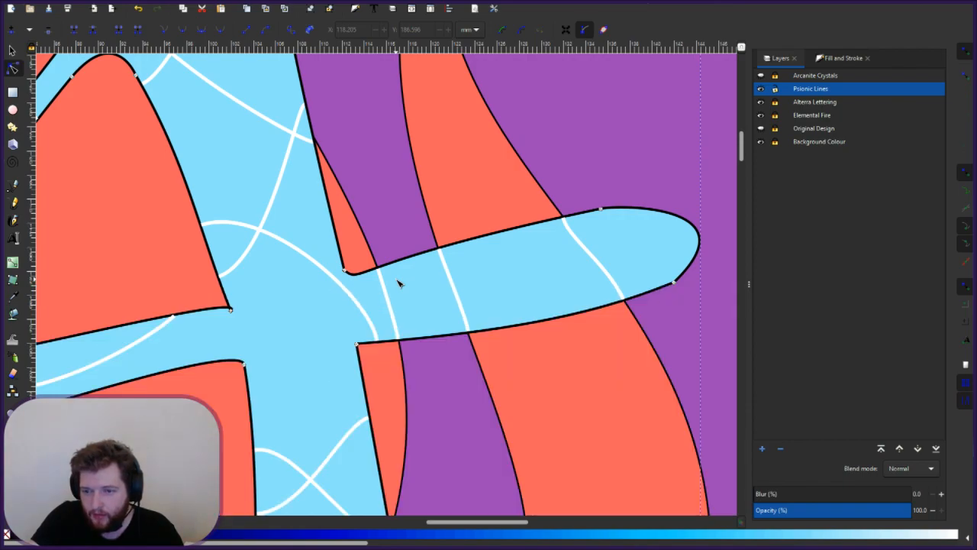
{"action": "scroll", "coordinate": [397, 283], "scroll_direction": "down", "scroll_amount": 2}
{"action": "scroll", "coordinate": [396, 282], "scroll_direction": "down", "scroll_amount": 2}
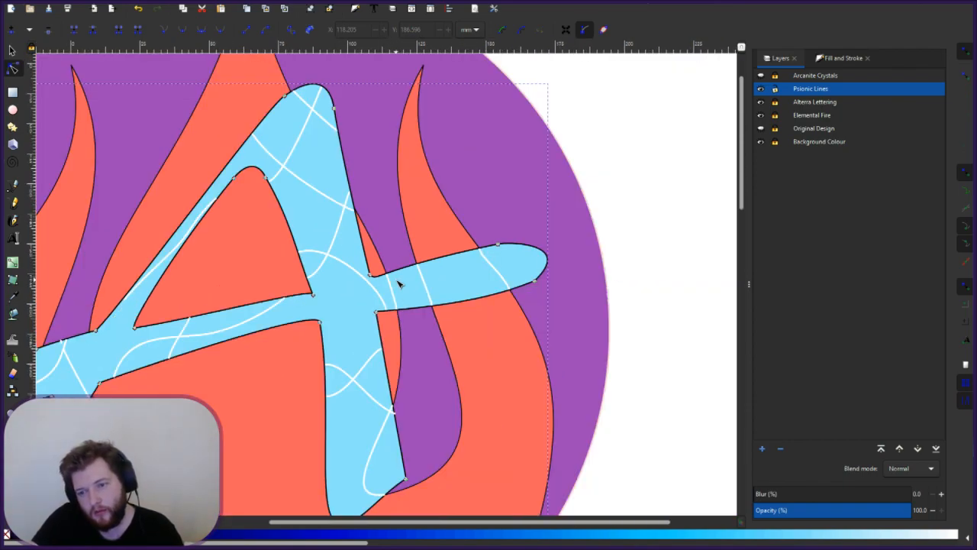
{"action": "left_click", "coordinate": [547, 341]}
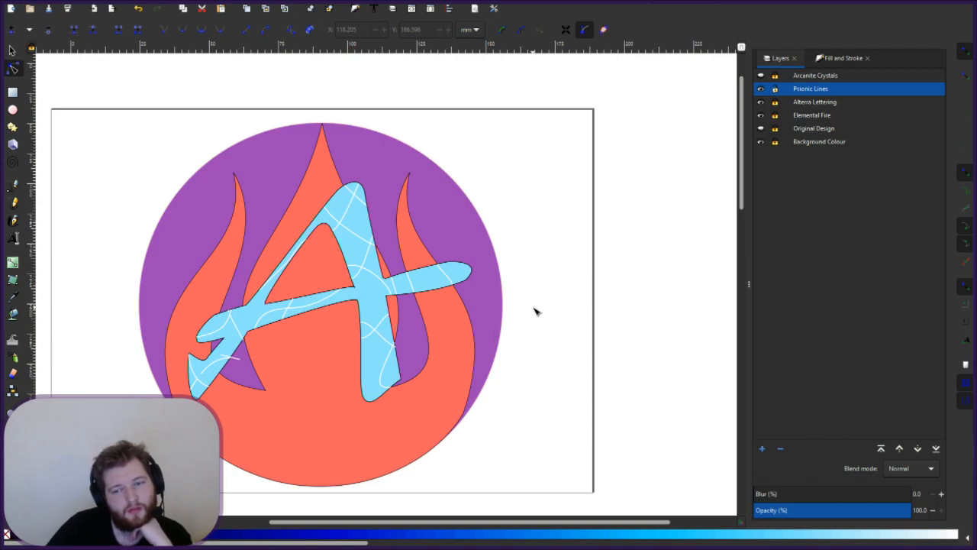
{"action": "left_click", "coordinate": [394, 299]}
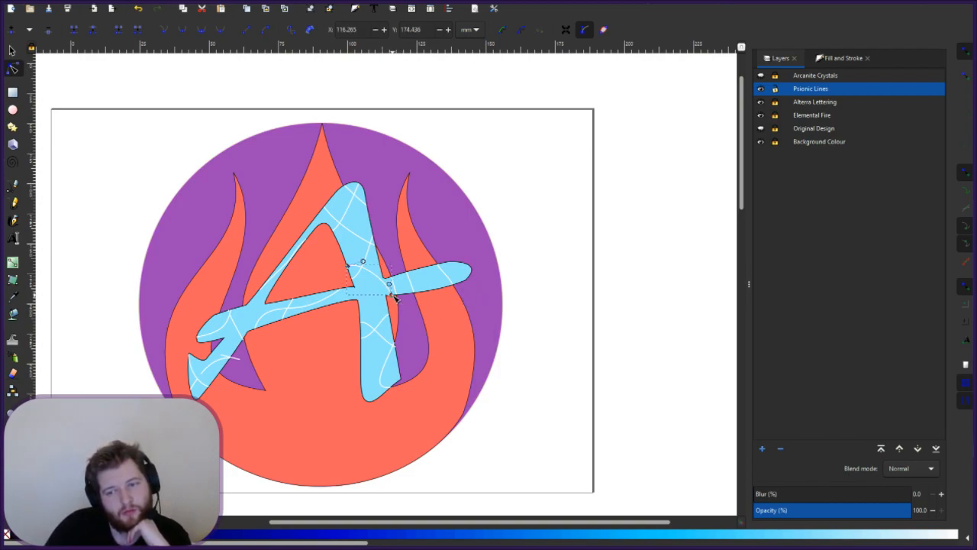
{"action": "left_click_drag", "start_coordinate": [391, 300], "coordinate": [370, 320]}
- Undo the last reshape and drag the crossbar curve's end down-left along the letter
{"action": "key", "text": "ctrl+z"}
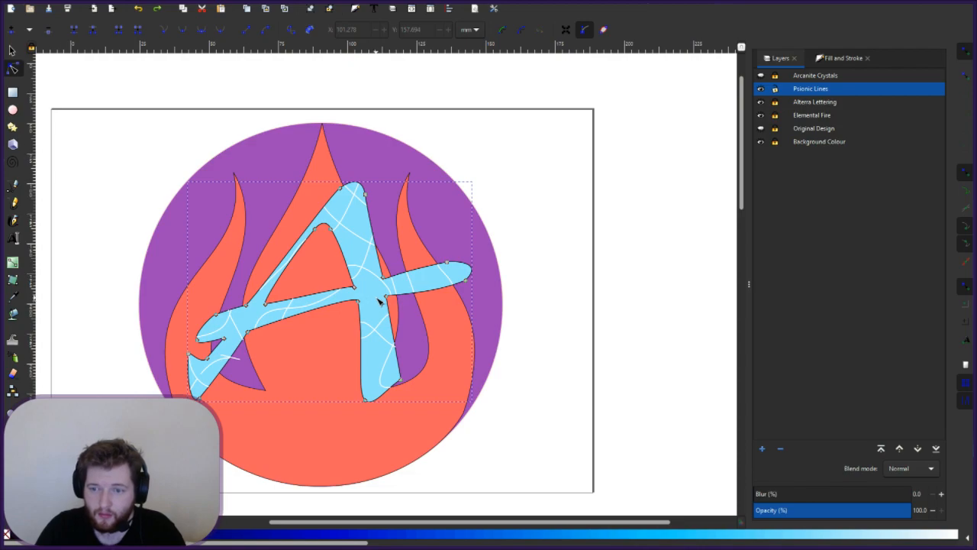
{"action": "scroll", "coordinate": [373, 304], "scroll_direction": "up", "scroll_amount": 1}
{"action": "scroll", "coordinate": [379, 301], "scroll_direction": "up", "scroll_amount": 1}
{"action": "left_click", "coordinate": [393, 273]}
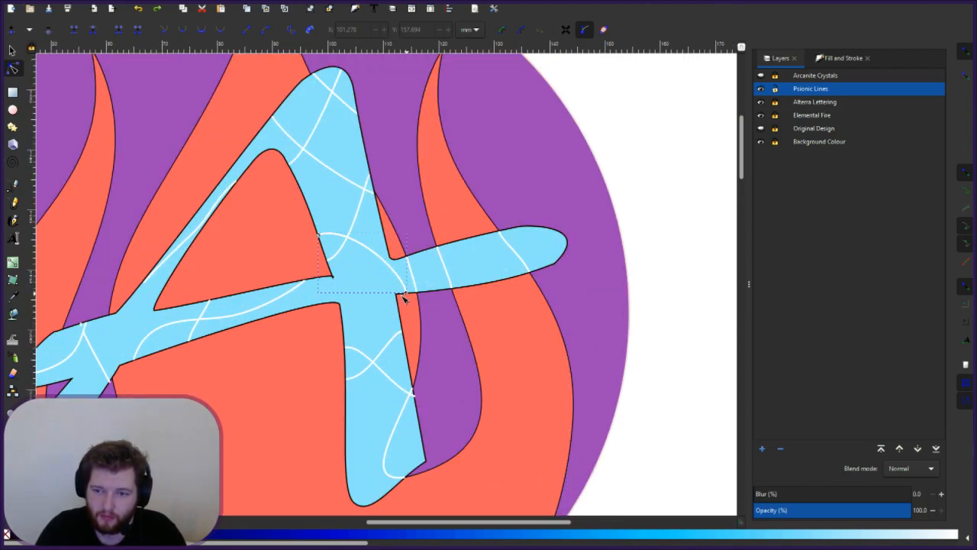
{"action": "left_click", "coordinate": [394, 294]}
{"action": "left_click_drag", "start_coordinate": [394, 298], "coordinate": [380, 328]}
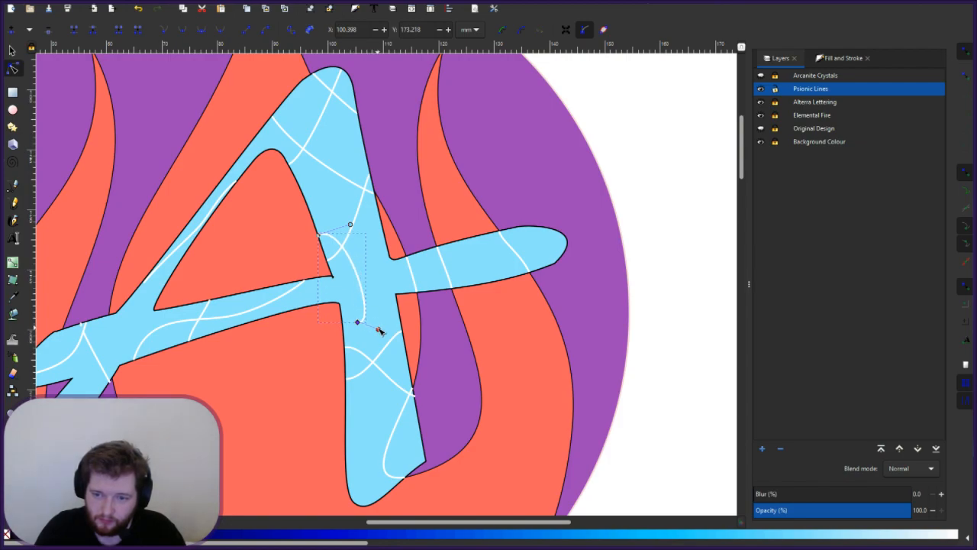
{"action": "left_click_drag", "start_coordinate": [359, 283], "coordinate": [385, 284]}
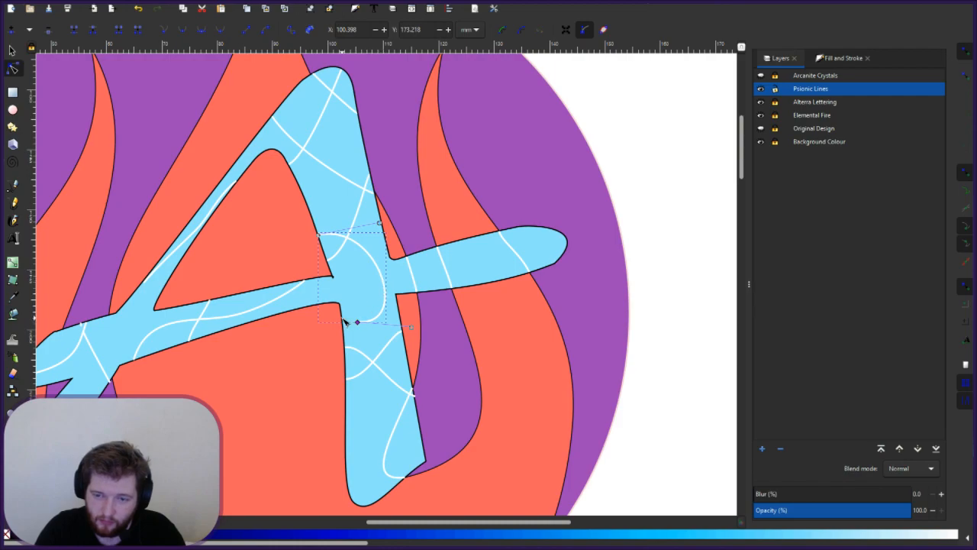
- Set the curve's end on the inner corner and refine its bend
{"action": "scroll", "coordinate": [345, 321], "scroll_direction": "up", "scroll_amount": 1}
{"action": "left_click_drag", "start_coordinate": [365, 325], "coordinate": [345, 319]}
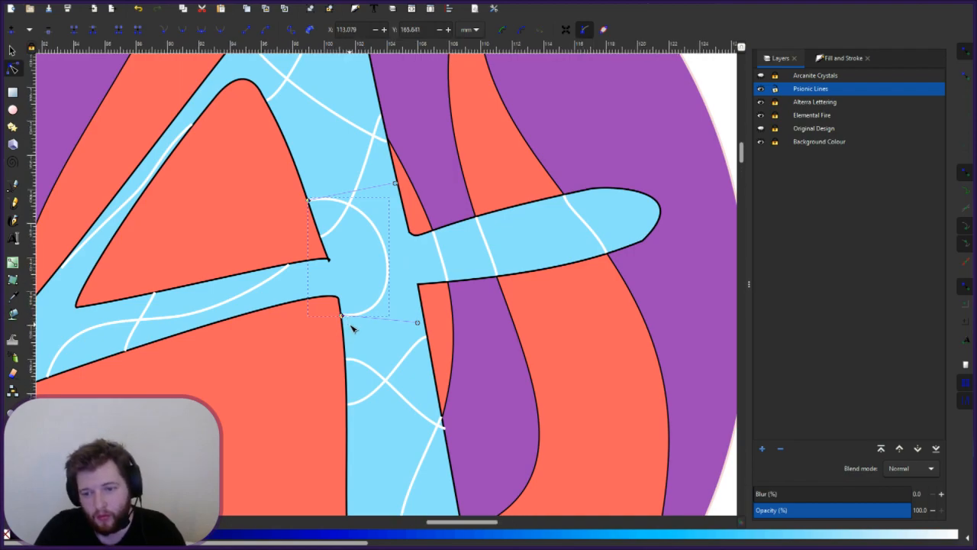
{"action": "scroll", "coordinate": [351, 325], "scroll_direction": "up", "scroll_amount": 2}
{"action": "scroll", "coordinate": [352, 328], "scroll_direction": "up", "scroll_amount": 2}
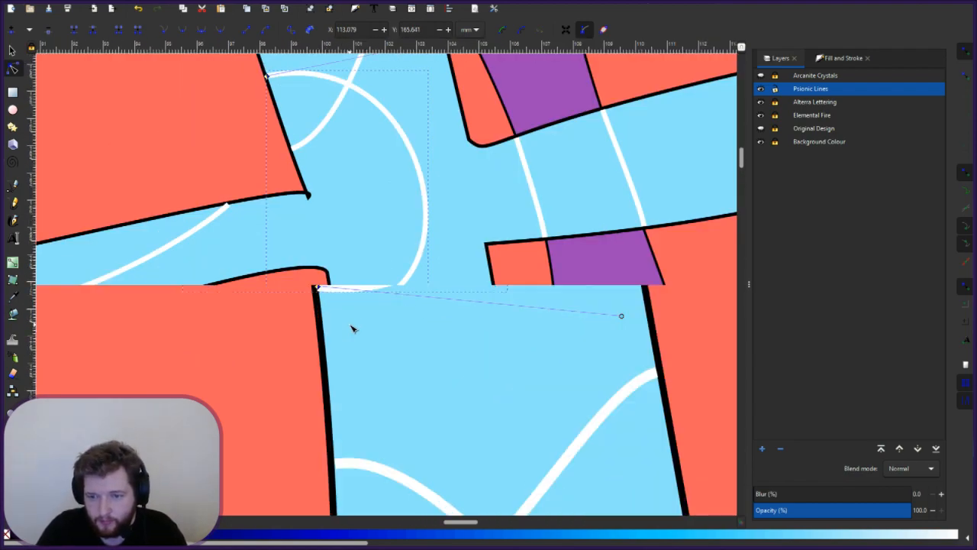
{"action": "left_click_drag", "start_coordinate": [621, 315], "coordinate": [617, 277]}
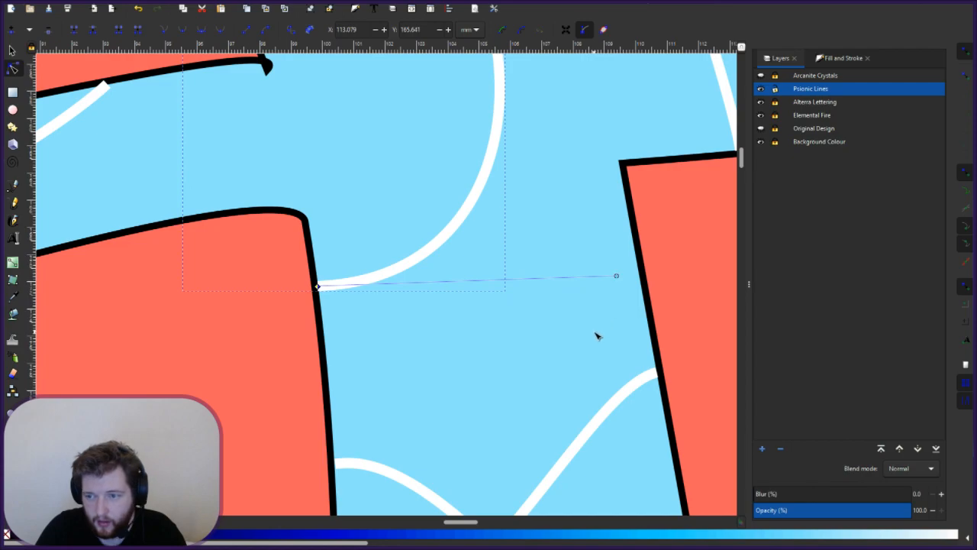
{"action": "left_click", "coordinate": [455, 280]}
{"action": "scroll", "coordinate": [455, 281], "scroll_direction": "down", "scroll_amount": 4}
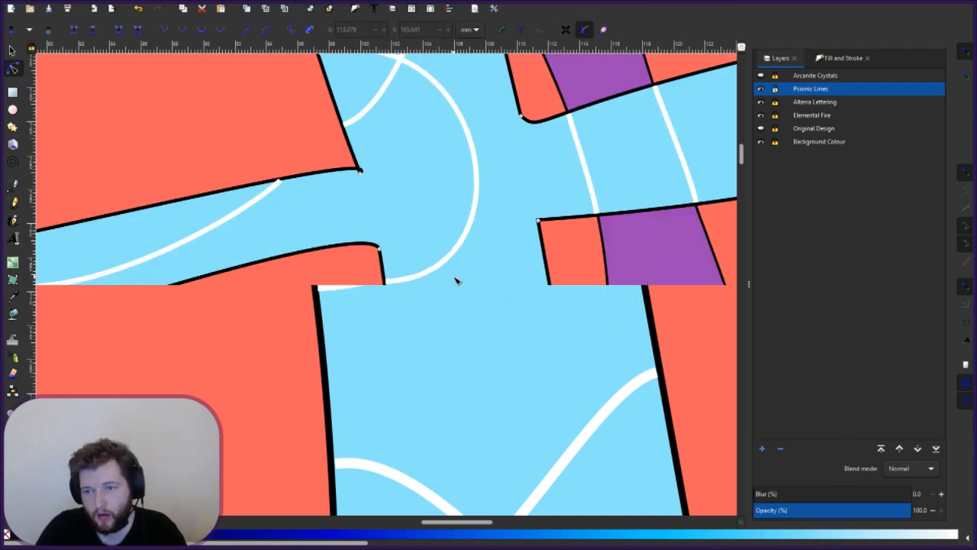
{"action": "scroll", "coordinate": [456, 281], "scroll_direction": "down", "scroll_amount": 3}
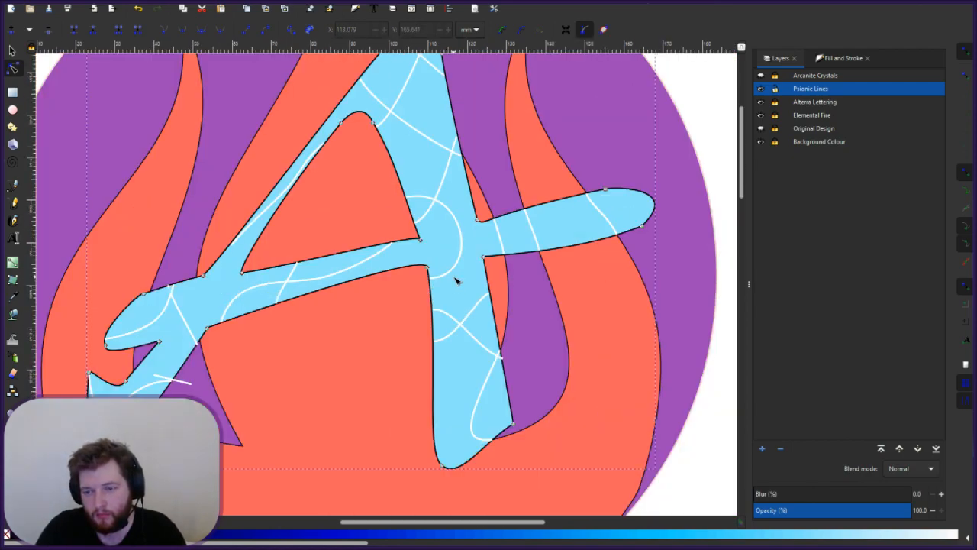
{"action": "scroll", "coordinate": [455, 281], "scroll_direction": "down", "scroll_amount": 3}
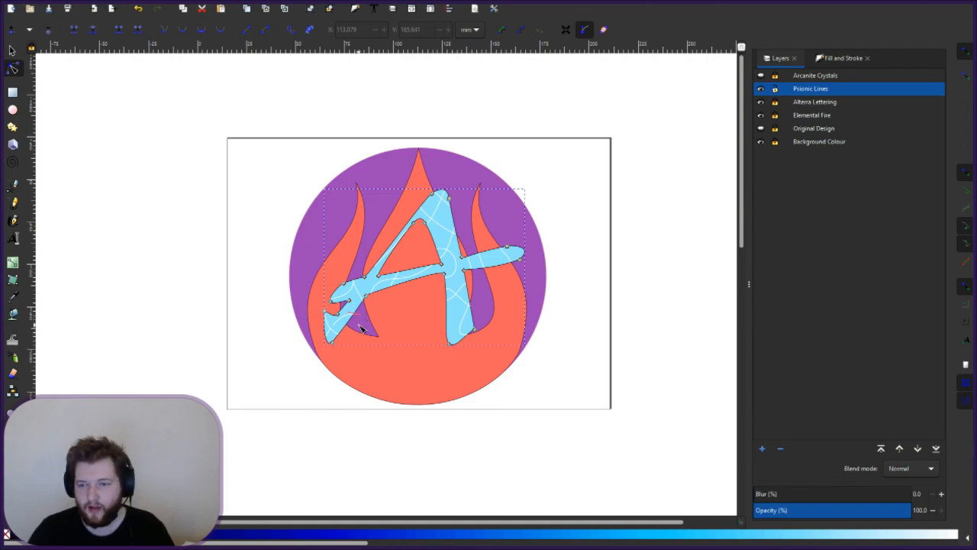
{"action": "scroll", "coordinate": [362, 328], "scroll_direction": "up", "scroll_amount": 4}
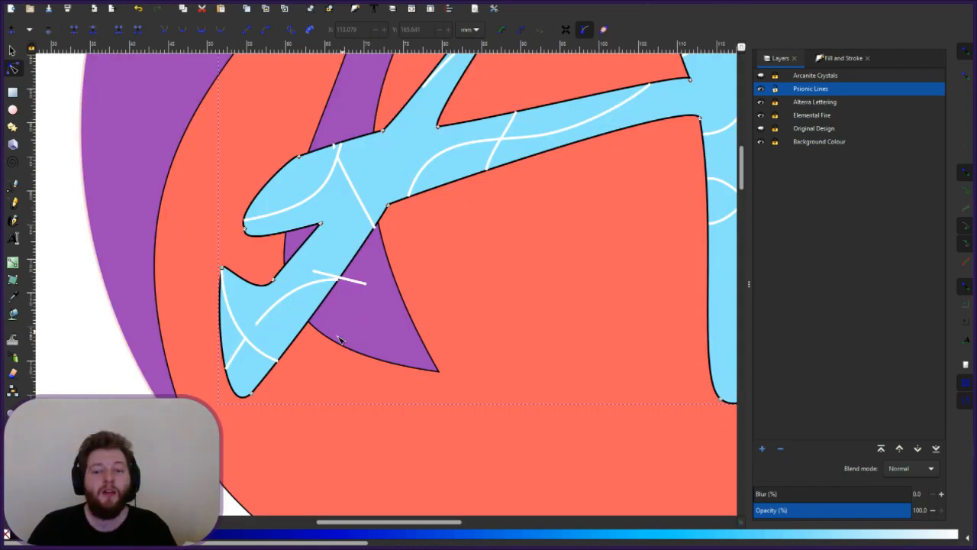
{"action": "left_click", "coordinate": [264, 317]}
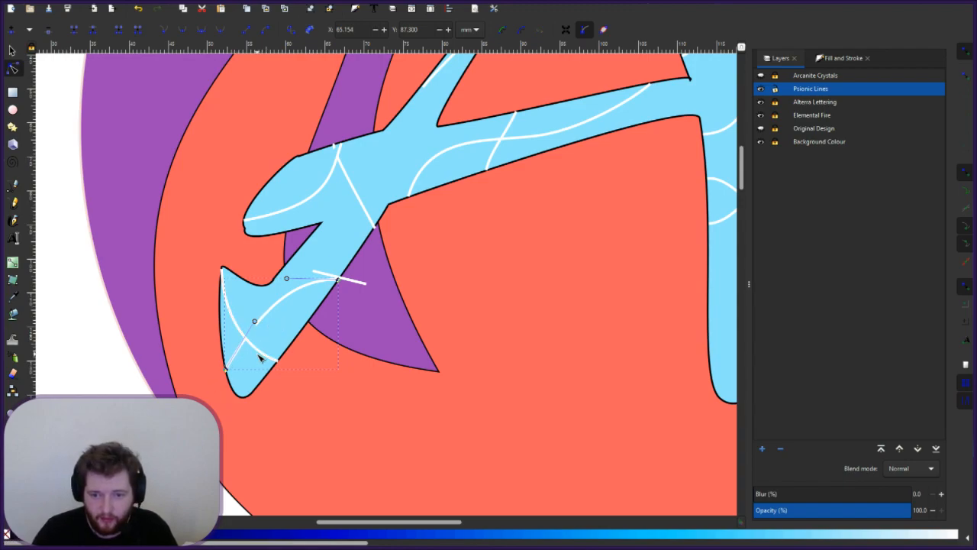
{"action": "key", "text": "Return"}
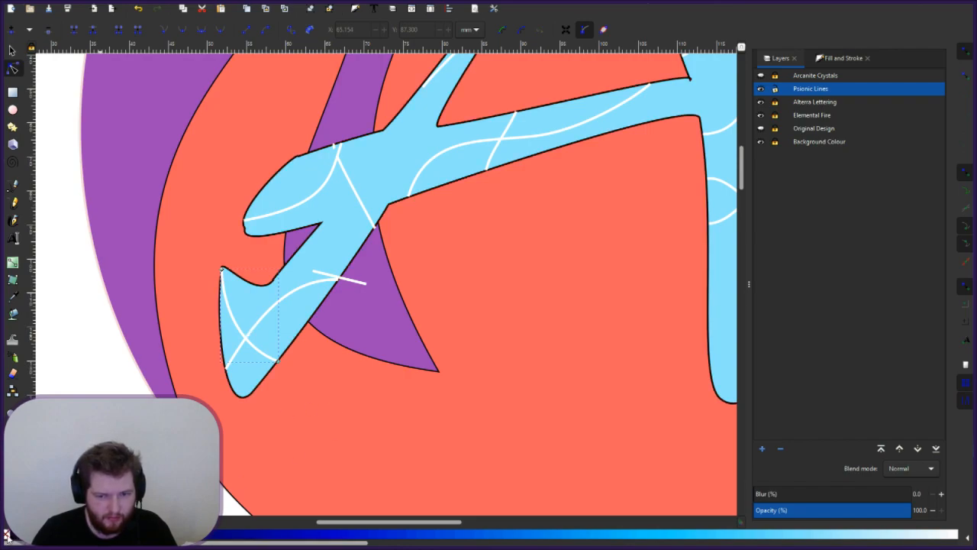
{"action": "left_click", "coordinate": [345, 279]}
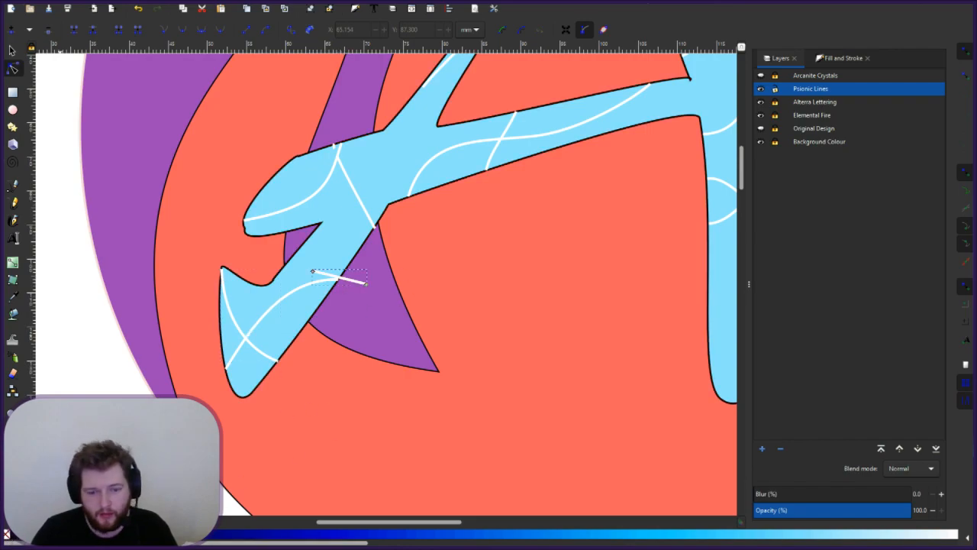
{"action": "left_click", "coordinate": [368, 216]}
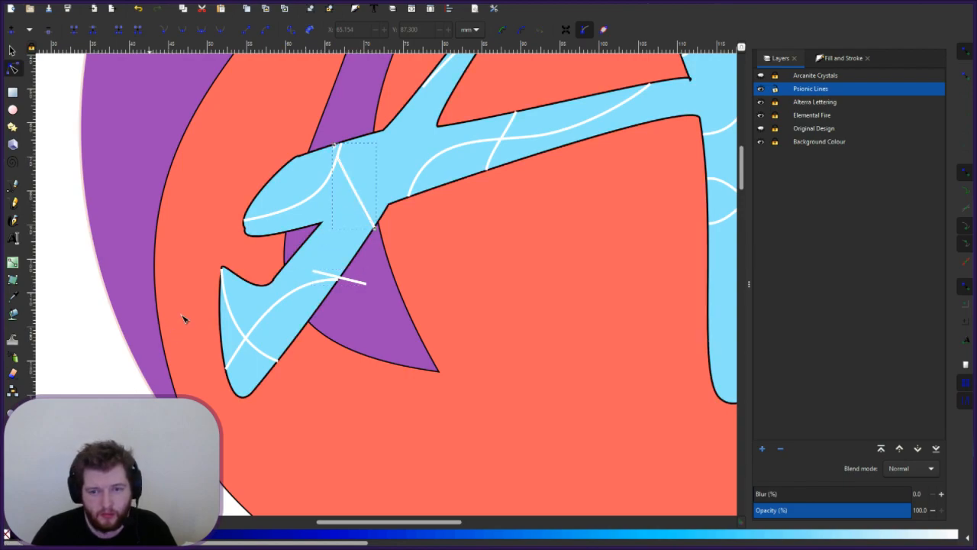
{"action": "left_click", "coordinate": [296, 211]}
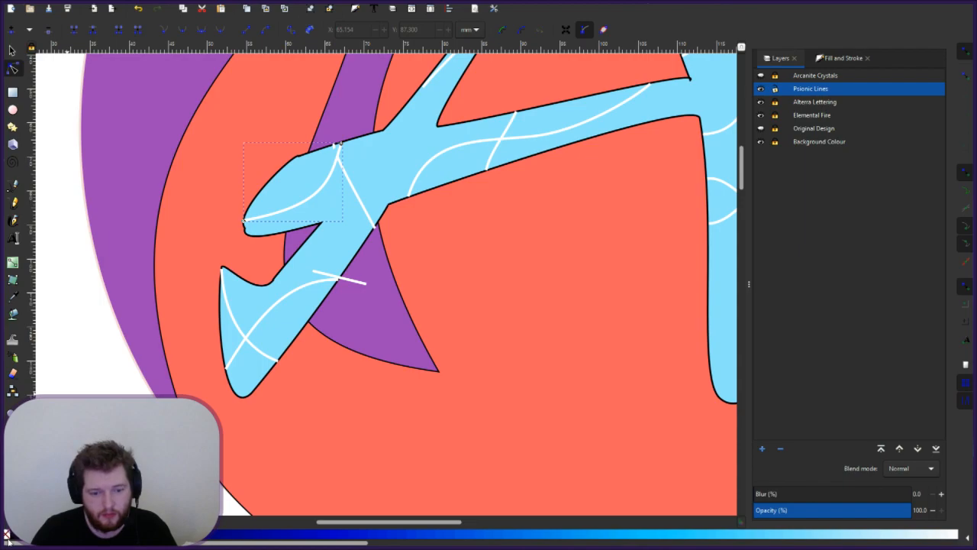
{"action": "left_click", "coordinate": [533, 136]}
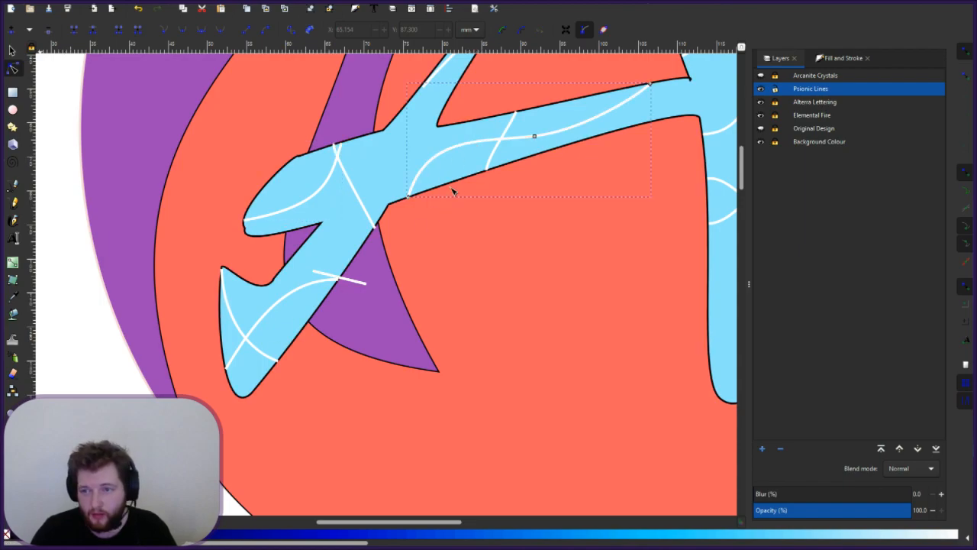
{"action": "left_click", "coordinate": [489, 166]}
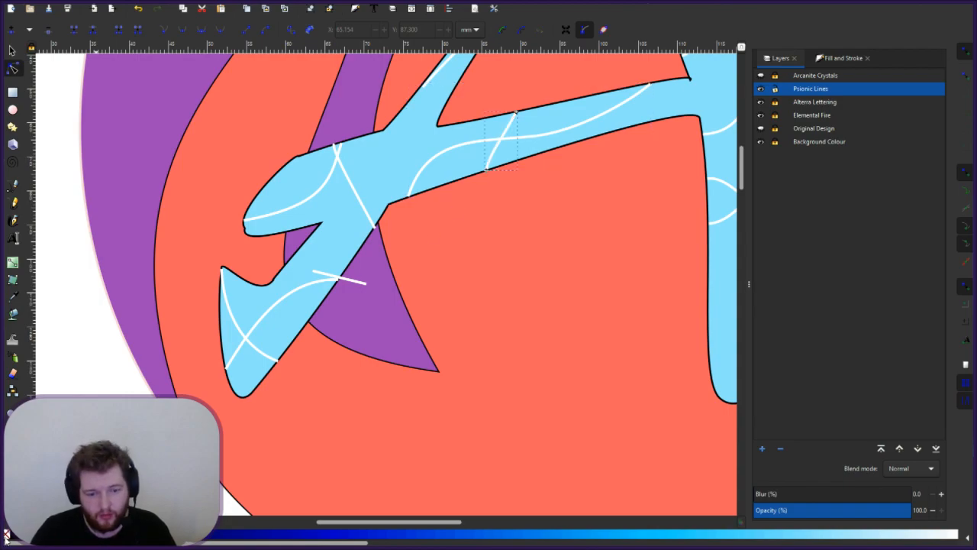
{"action": "left_click", "coordinate": [424, 85]}
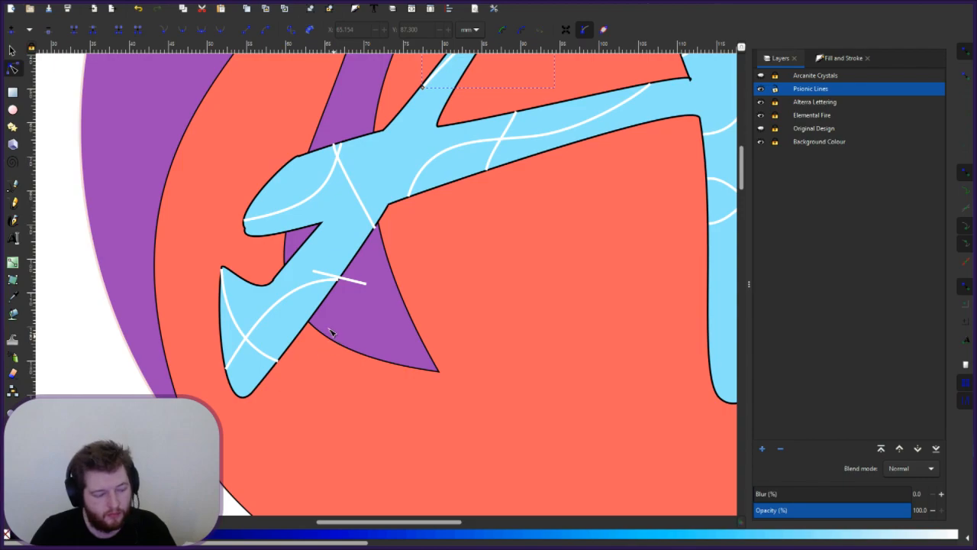
- Bend the diagonal white stroke into a curve with its end on the letter outline
{"action": "left_click", "coordinate": [232, 372]}
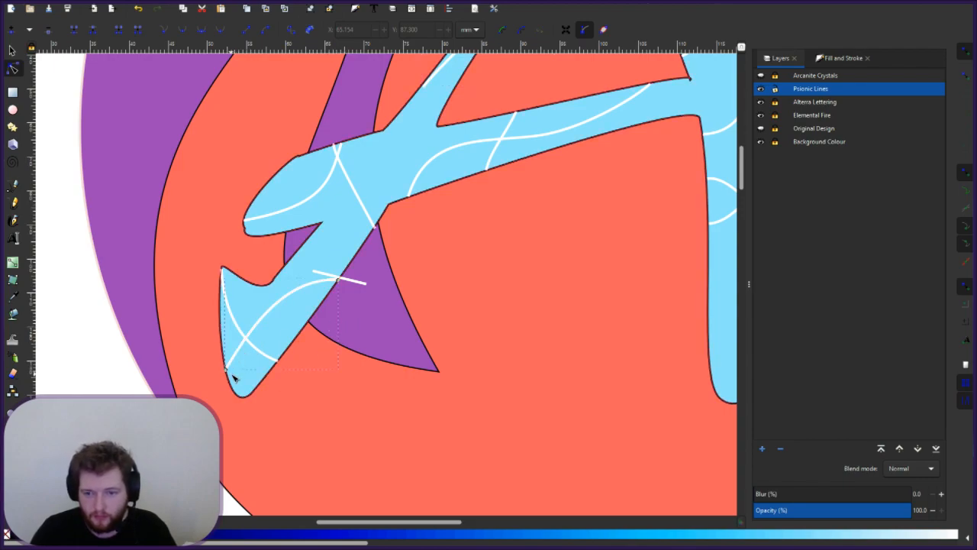
{"action": "scroll", "coordinate": [232, 372], "scroll_direction": "up", "scroll_amount": 2}
{"action": "scroll", "coordinate": [200, 345], "scroll_direction": "up", "scroll_amount": 3}
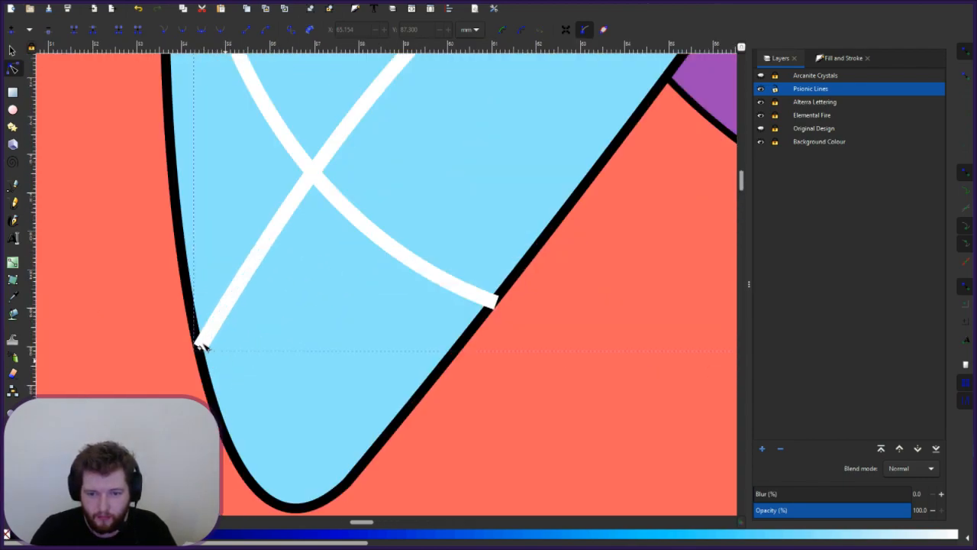
{"action": "left_click_drag", "start_coordinate": [200, 344], "coordinate": [211, 341]}
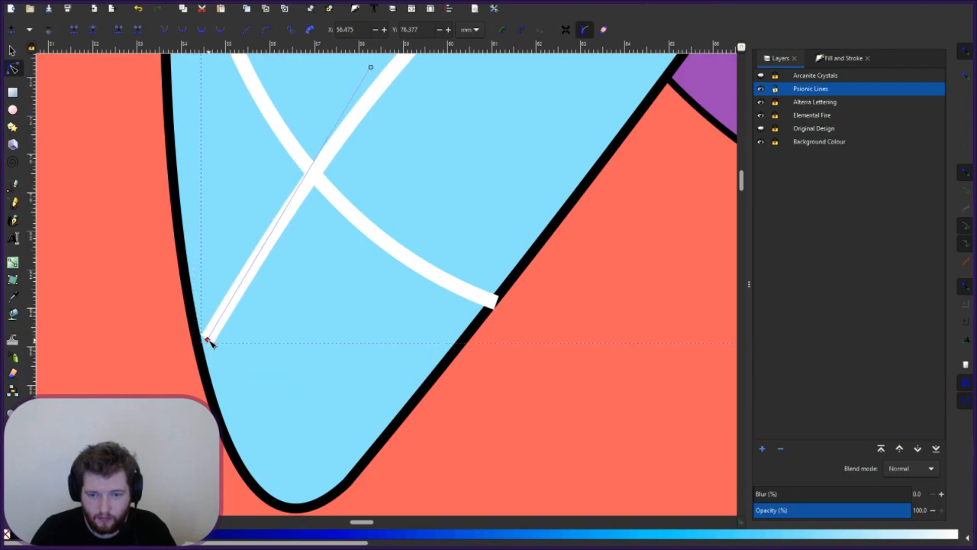
{"action": "left_click_drag", "start_coordinate": [371, 65], "coordinate": [397, 97]}
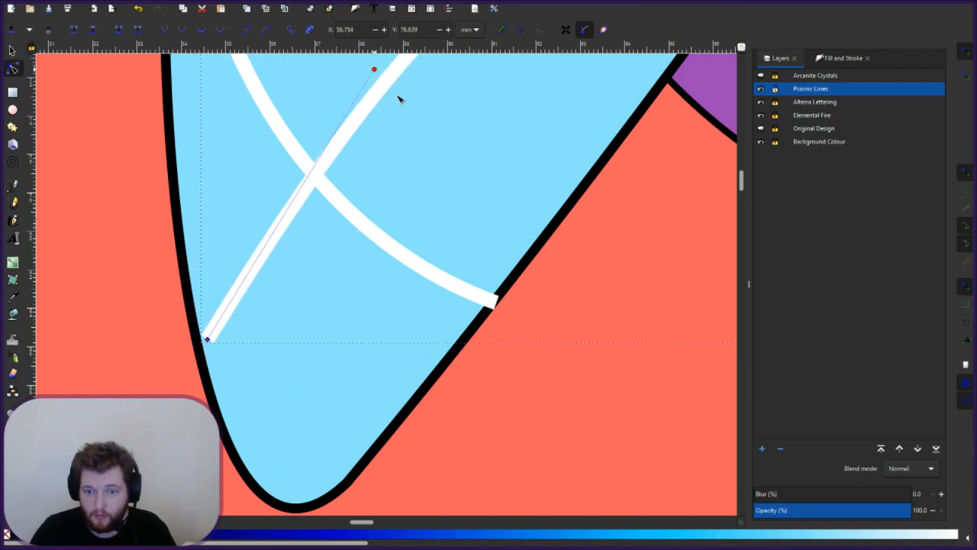
{"action": "left_click_drag", "start_coordinate": [439, 174], "coordinate": [446, 277]}
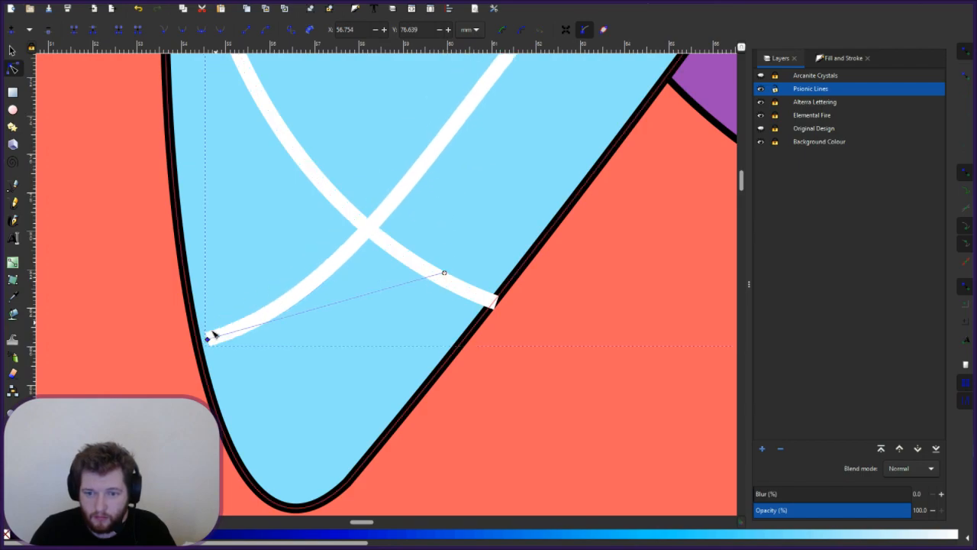
{"action": "left_click_drag", "start_coordinate": [207, 340], "coordinate": [203, 343]}
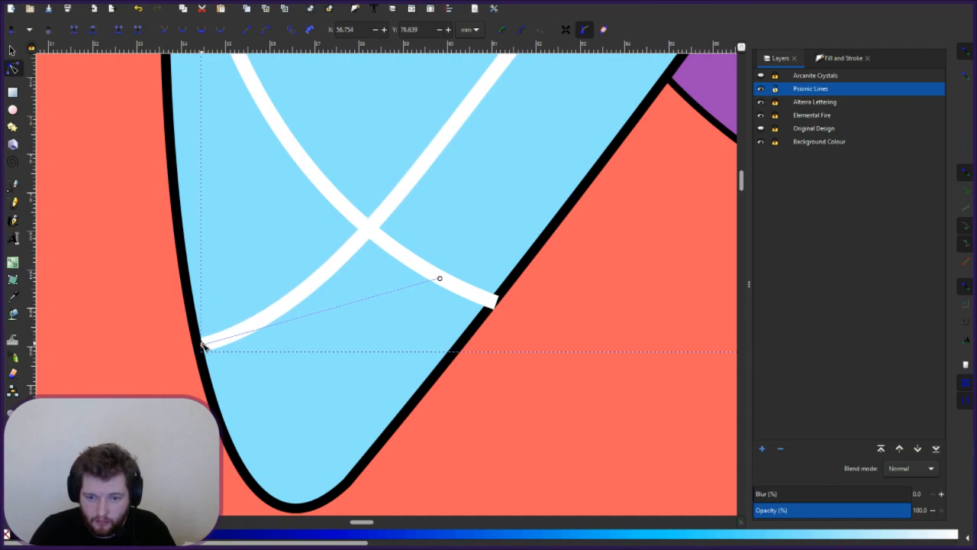
{"action": "left_click", "coordinate": [367, 271]}
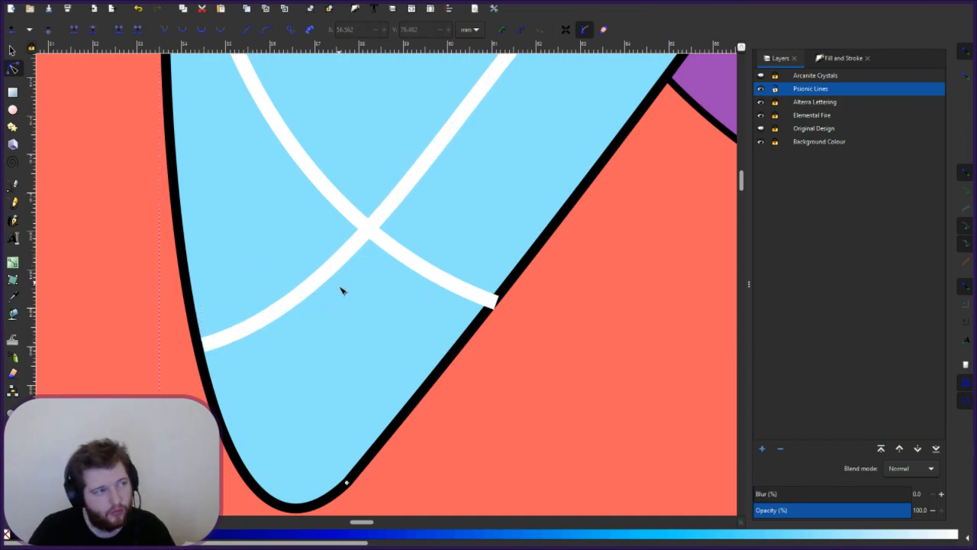
- Move the other crossing stroke's end onto the outline and adjust its bend
{"action": "left_click", "coordinate": [466, 291]}
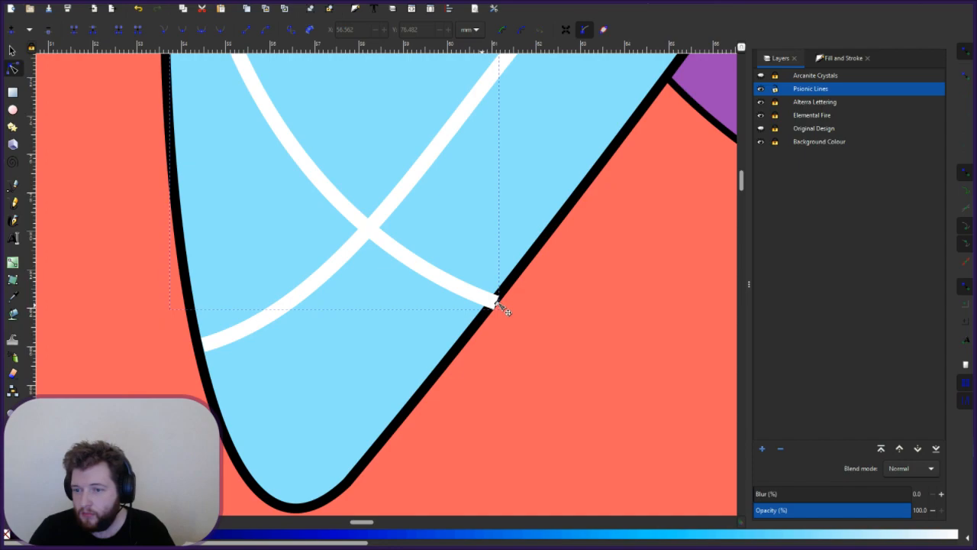
{"action": "left_click_drag", "start_coordinate": [496, 304], "coordinate": [486, 305]}
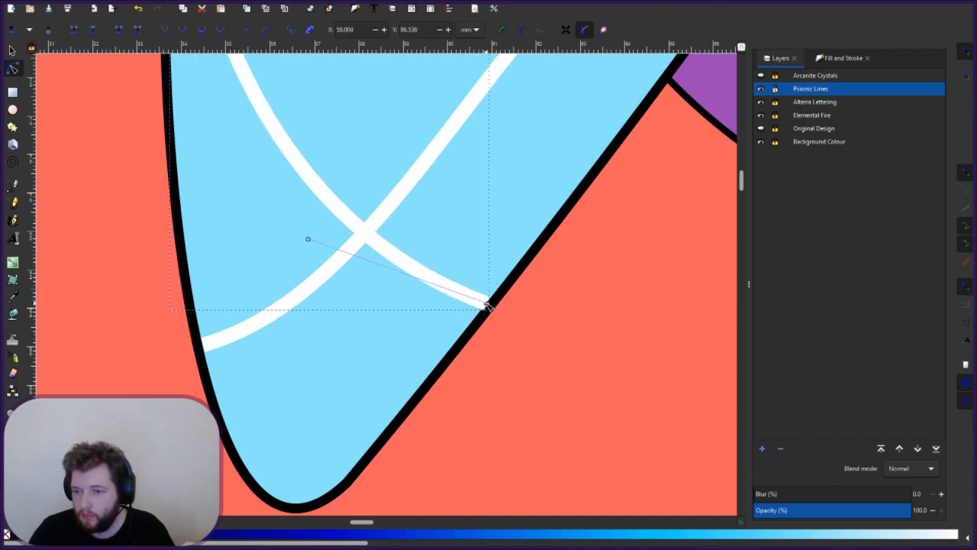
{"action": "left_click_drag", "start_coordinate": [309, 241], "coordinate": [351, 209]}
{"action": "left_click", "coordinate": [324, 288]}
- Undo an accidental letter-corner move, then bend the white stroke's top leftward inside the letter
{"action": "key", "text": "Escape"}
{"action": "scroll", "coordinate": [270, 313], "scroll_direction": "up", "scroll_amount": 5}
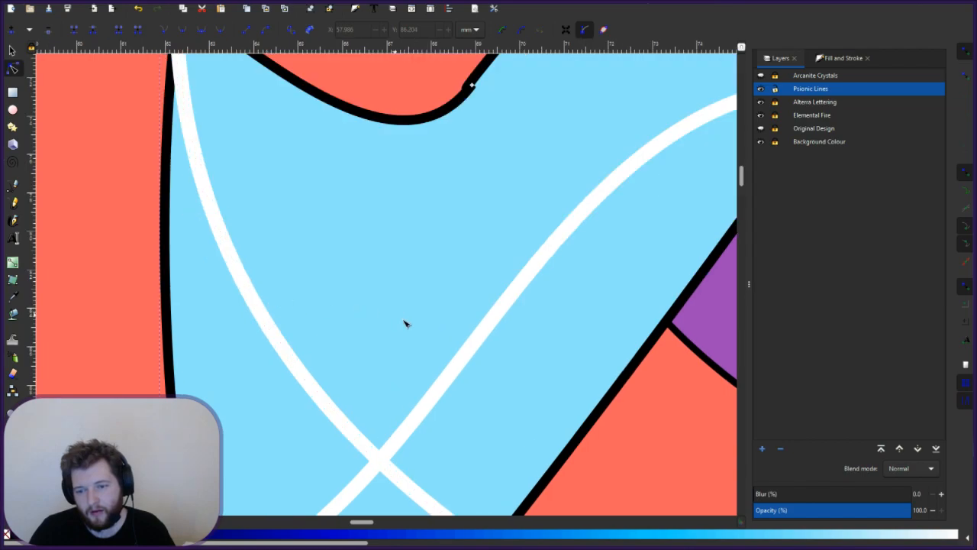
{"action": "scroll", "coordinate": [255, 271], "scroll_direction": "up", "scroll_amount": 4}
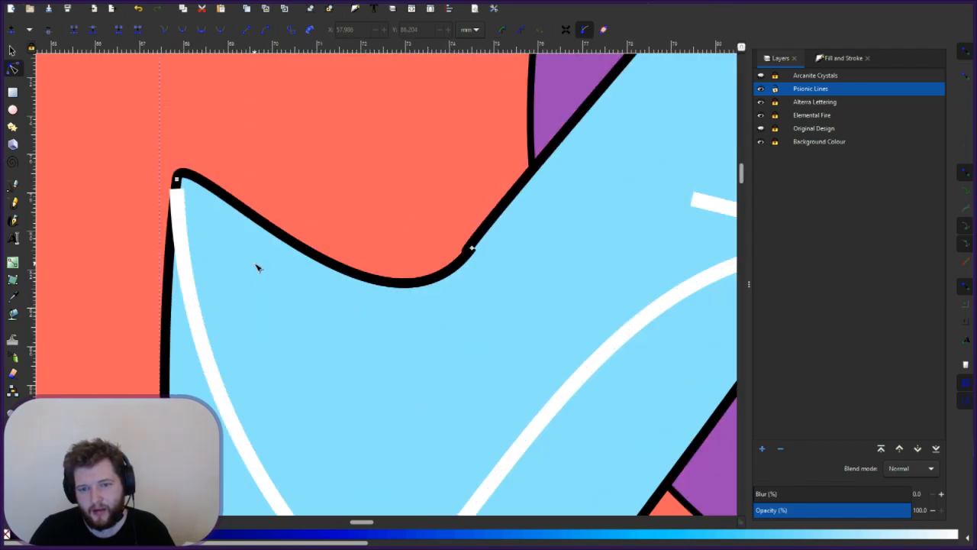
{"action": "left_click", "coordinate": [178, 183]}
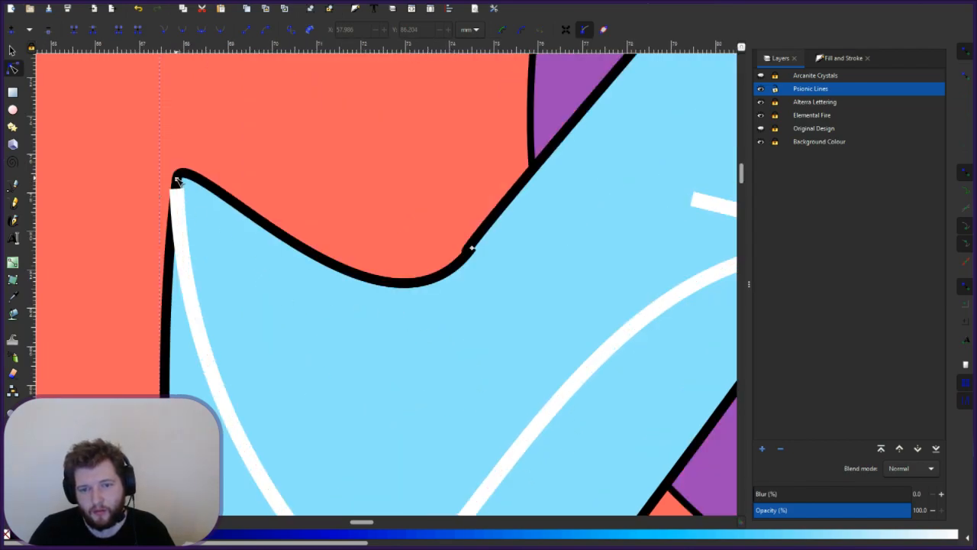
{"action": "left_click_drag", "start_coordinate": [176, 180], "coordinate": [199, 189]}
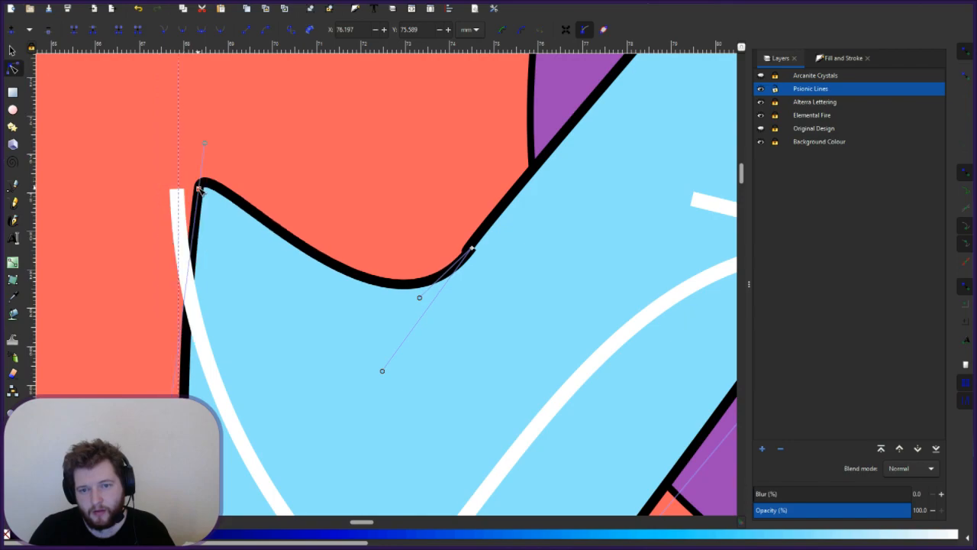
{"action": "key", "text": "ctrl+z"}
{"action": "key", "text": "Escape"}
{"action": "left_click_drag", "start_coordinate": [176, 190], "coordinate": [204, 195]}
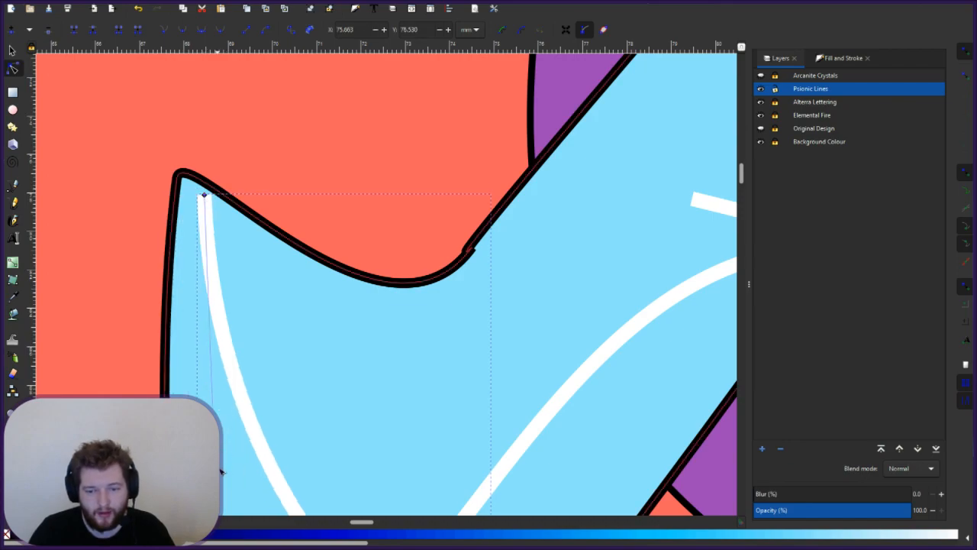
{"action": "mouse_move", "coordinate": [221, 468]}
{"action": "left_mouse_down"}
{"action": "mouse_move", "coordinate": [210, 443]}
{"action": "mouse_move", "coordinate": [122, 374]}
{"action": "mouse_move", "coordinate": [132, 353]}
{"action": "mouse_move", "coordinate": [121, 351]}
{"action": "mouse_move", "coordinate": [173, 362]}
{"action": "mouse_move", "coordinate": [143, 355]}
{"action": "mouse_move", "coordinate": [189, 248]}
{"action": "mouse_move", "coordinate": [193, 211]}
{"action": "mouse_move", "coordinate": [209, 194]}
{"action": "left_mouse_up"}
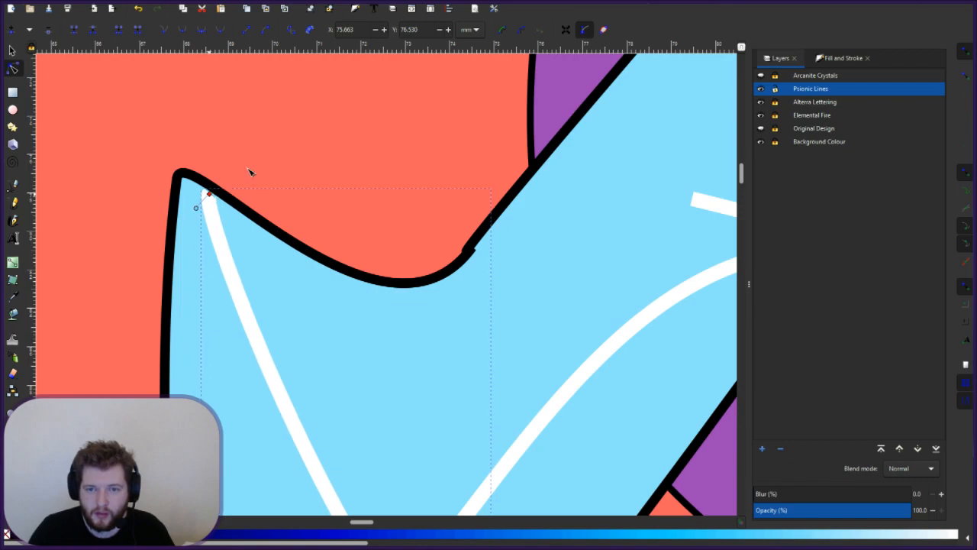
{"action": "left_click", "coordinate": [241, 181]}
- Nudge the stroke's top end until it sits on the black outline
{"action": "left_click", "coordinate": [210, 195]}
{"action": "left_click_drag", "start_coordinate": [211, 194], "coordinate": [203, 208]}
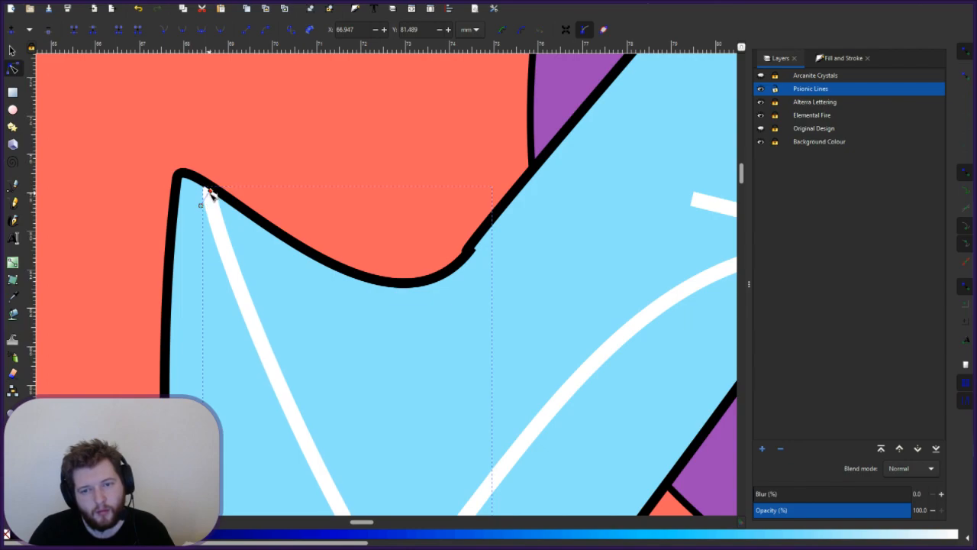
{"action": "left_click_drag", "start_coordinate": [210, 194], "coordinate": [212, 192]}
{"action": "left_click", "coordinate": [248, 160]}
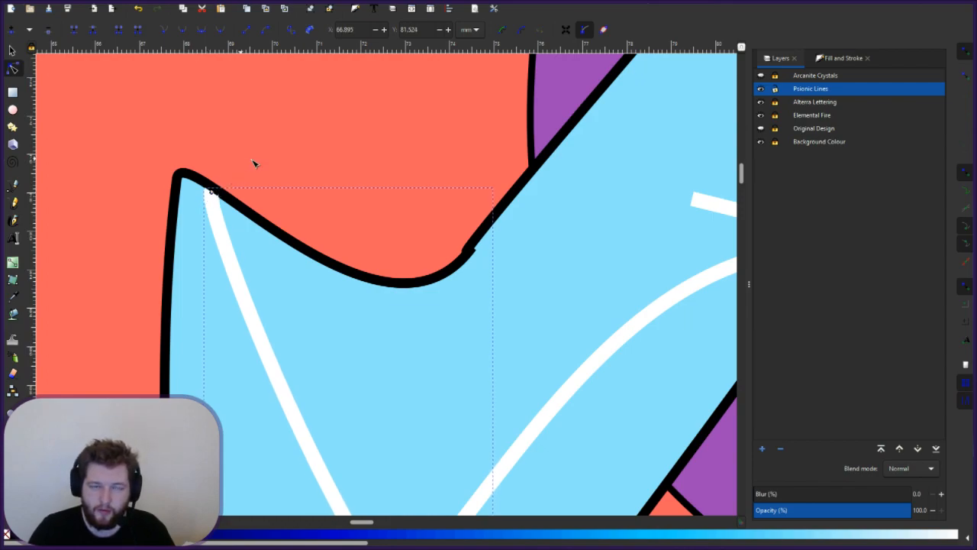
{"action": "left_click", "coordinate": [348, 191]}
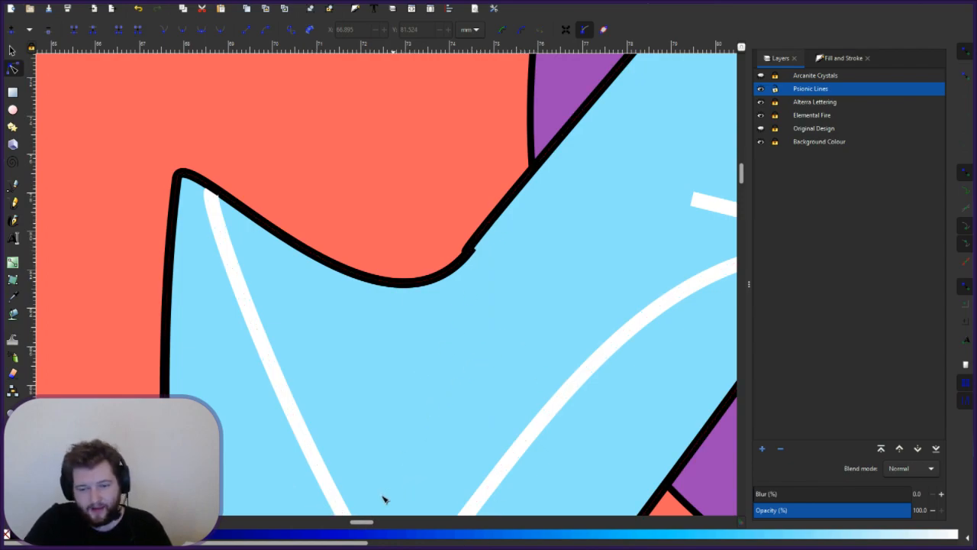
- Move the straight white line up-left into the A's blue band
{"action": "scroll", "coordinate": [370, 524], "scroll_direction": "right", "scroll_amount": 1}
{"action": "scroll", "coordinate": [387, 535], "scroll_direction": "right", "scroll_amount": 10}
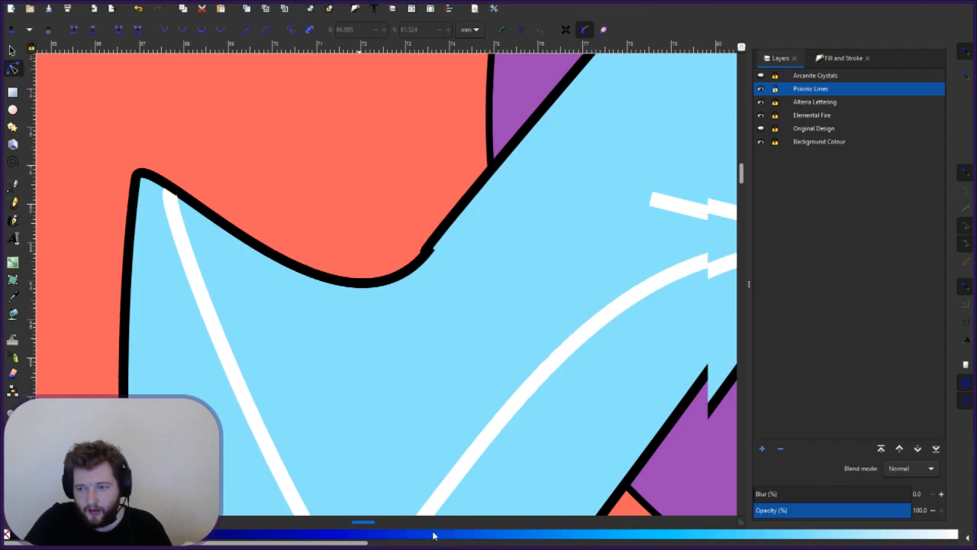
{"action": "scroll", "coordinate": [561, 538], "scroll_direction": "right", "scroll_amount": 5}
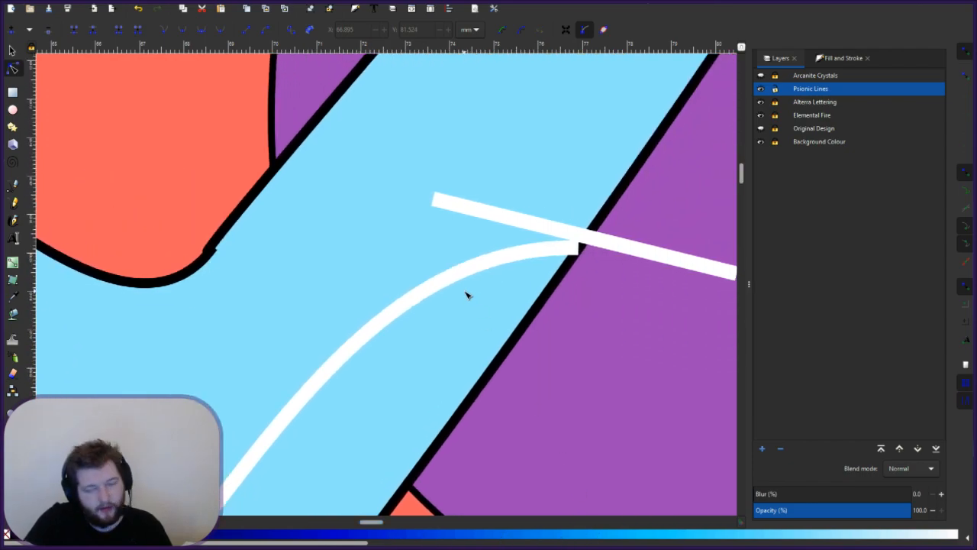
{"action": "scroll", "coordinate": [488, 290], "scroll_direction": "up", "scroll_amount": 6}
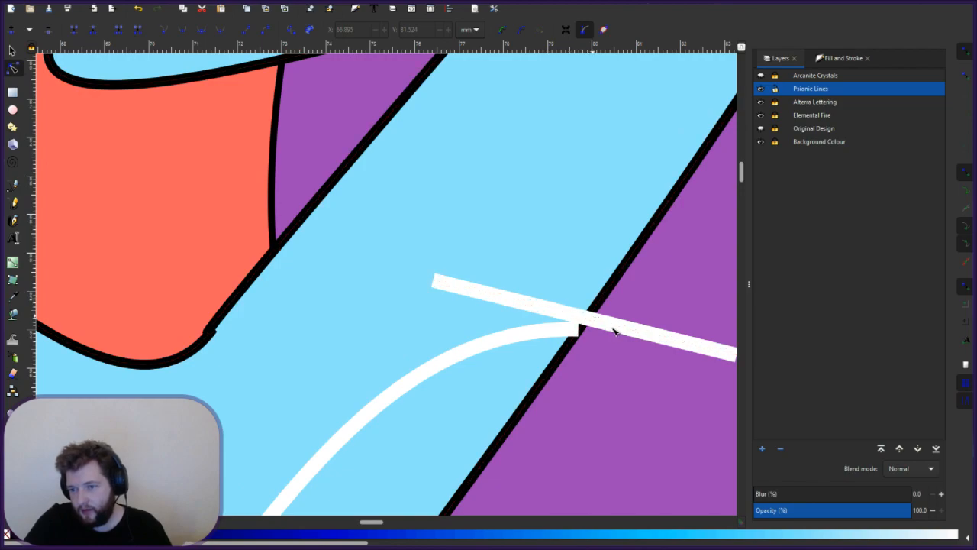
{"action": "left_click", "coordinate": [619, 330]}
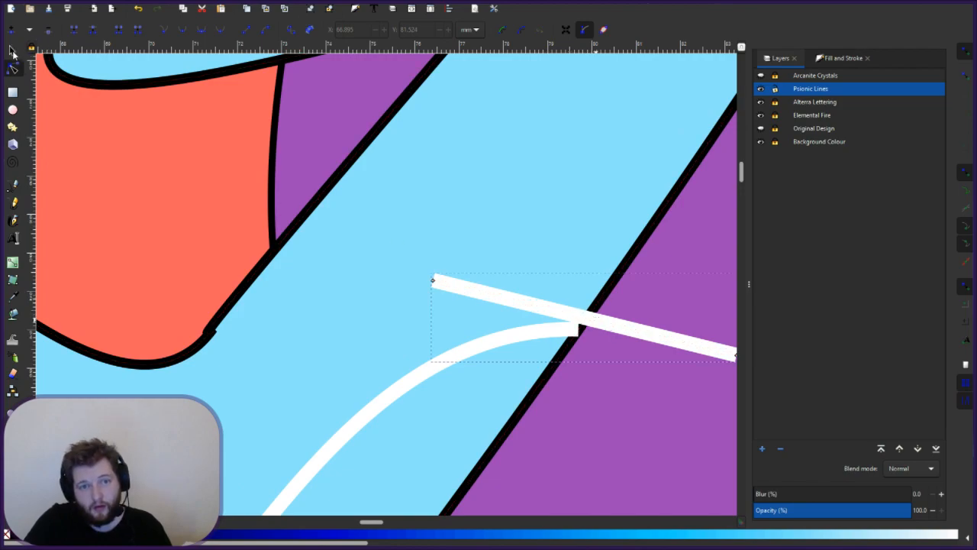
{"action": "left_click", "coordinate": [12, 51]}
{"action": "left_click_drag", "start_coordinate": [466, 267], "coordinate": [490, 265]}
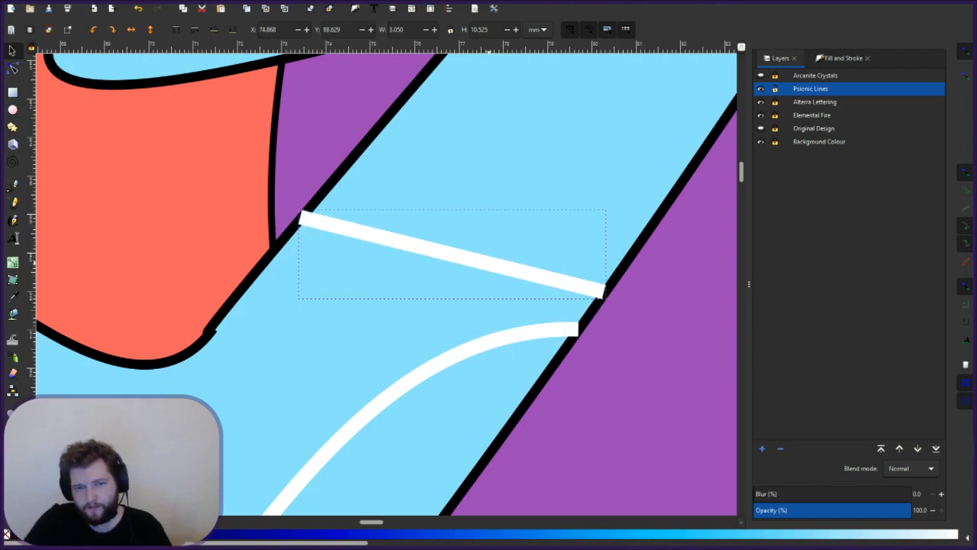
- Snap the white line's left end node up onto the black outline
{"action": "left_click", "coordinate": [21, 64]}
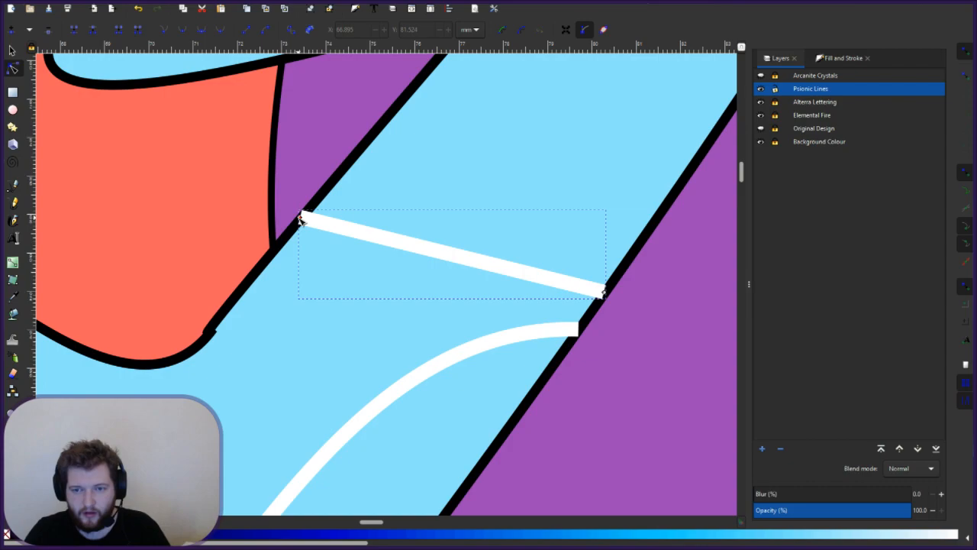
{"action": "left_click_drag", "start_coordinate": [300, 219], "coordinate": [319, 214]}
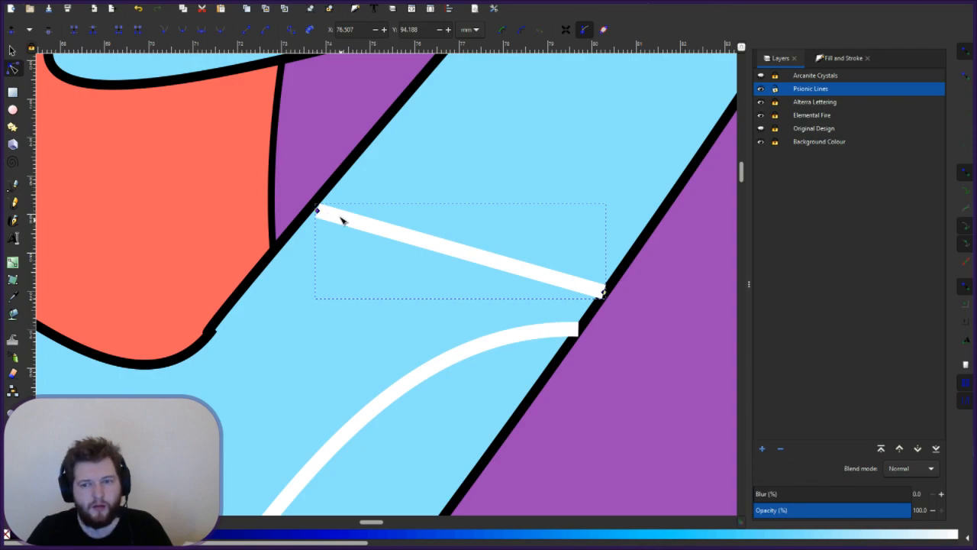
{"action": "scroll", "coordinate": [333, 223], "scroll_direction": "up", "scroll_amount": 2}
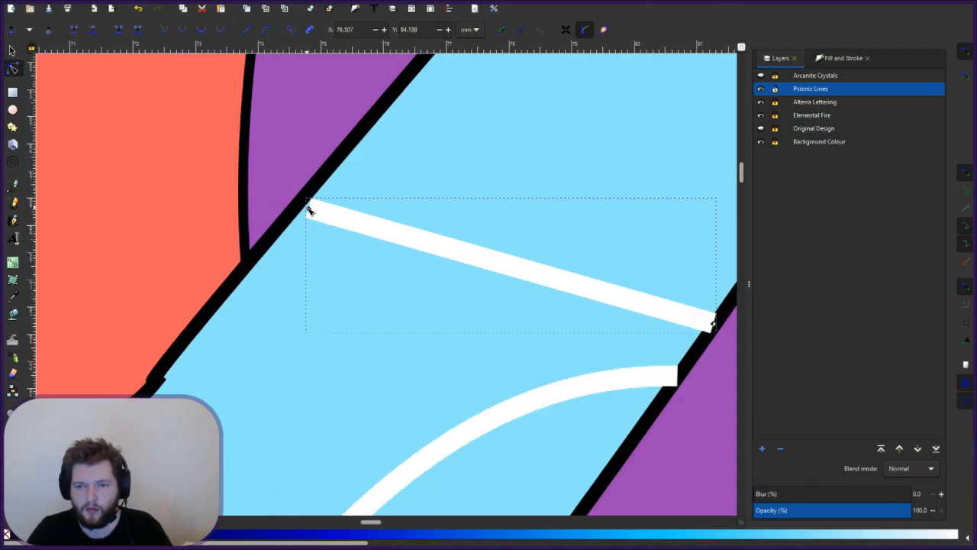
{"action": "left_click_drag", "start_coordinate": [308, 208], "coordinate": [325, 193]}
{"action": "left_click", "coordinate": [14, 70]}
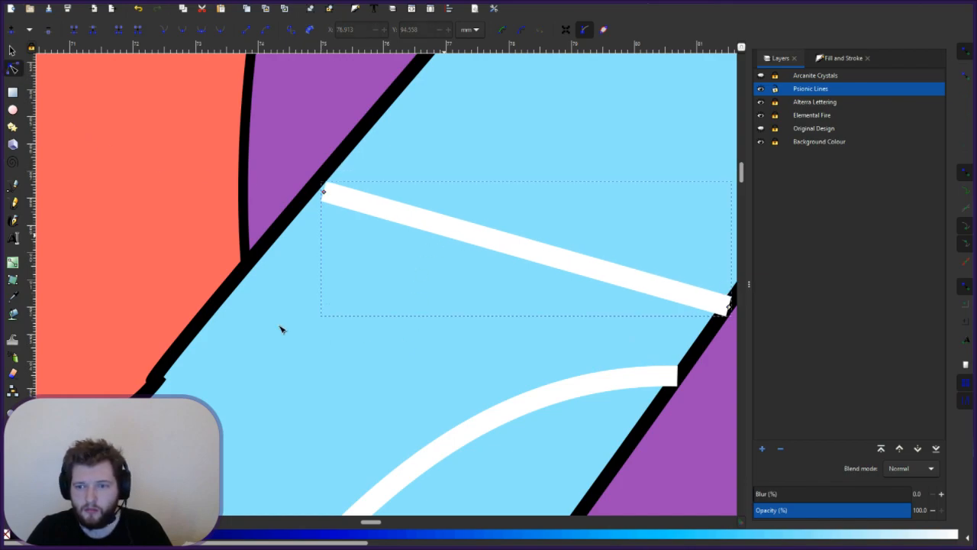
{"action": "left_click", "coordinate": [318, 320]}
{"action": "left_click", "coordinate": [346, 200]}
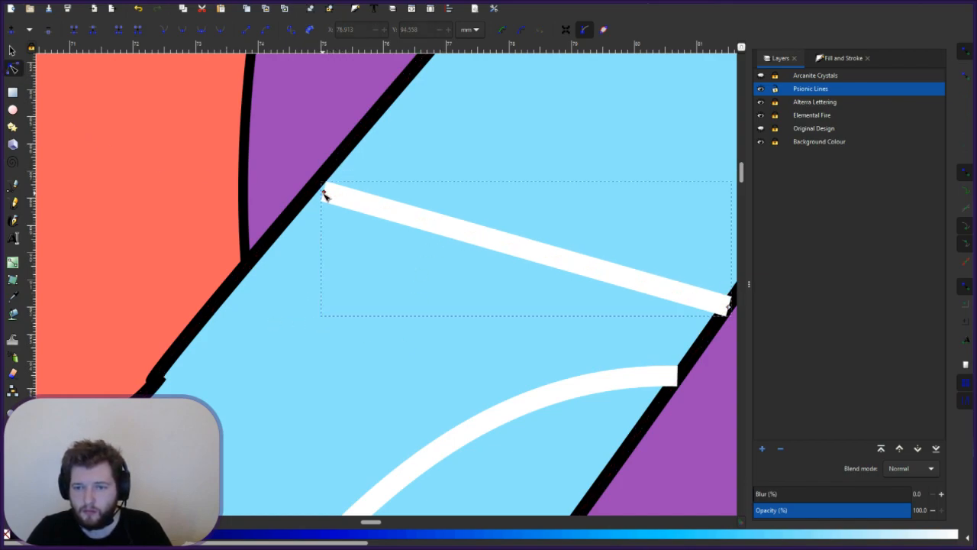
{"action": "left_click_drag", "start_coordinate": [325, 191], "coordinate": [396, 102]}
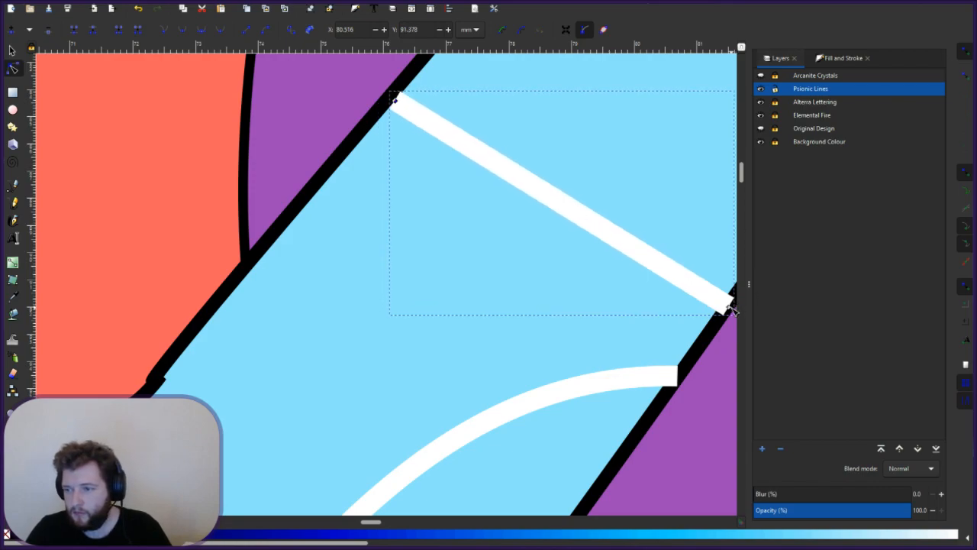
- Snap the line's right end onto the right outline and nudge its upper end onto the edge
{"action": "left_click_drag", "start_coordinate": [730, 308], "coordinate": [720, 306]}
{"action": "left_click", "coordinate": [372, 383]}
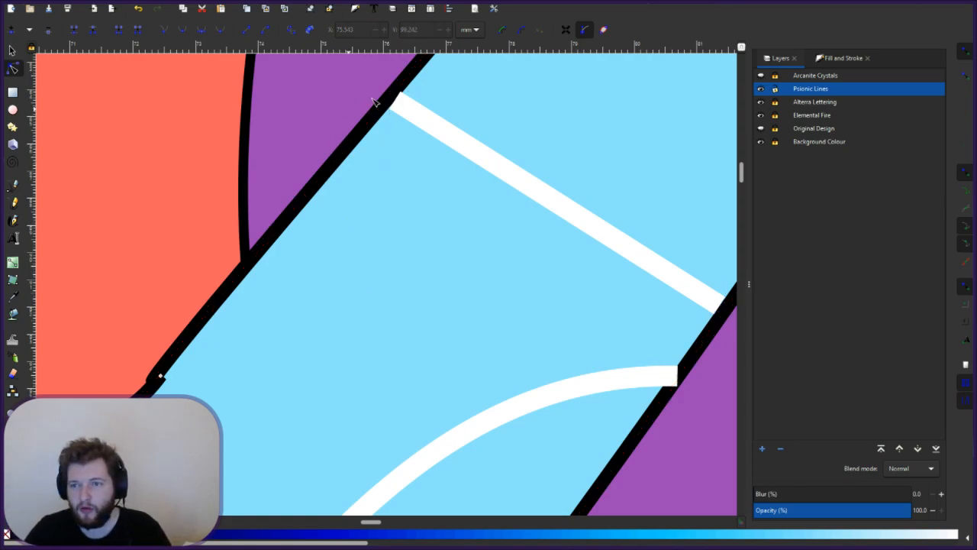
{"action": "left_click", "coordinate": [395, 102]}
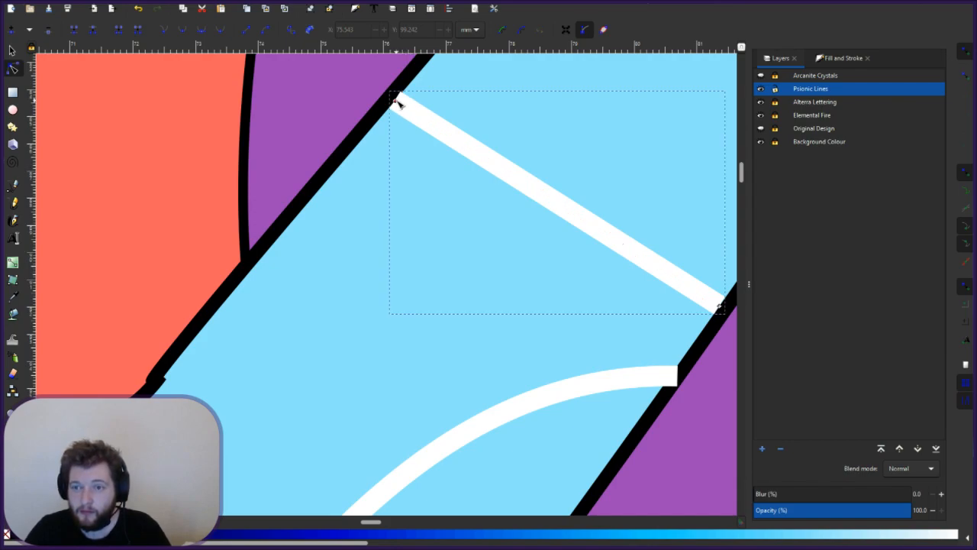
{"action": "left_click_drag", "start_coordinate": [402, 103], "coordinate": [407, 91]}
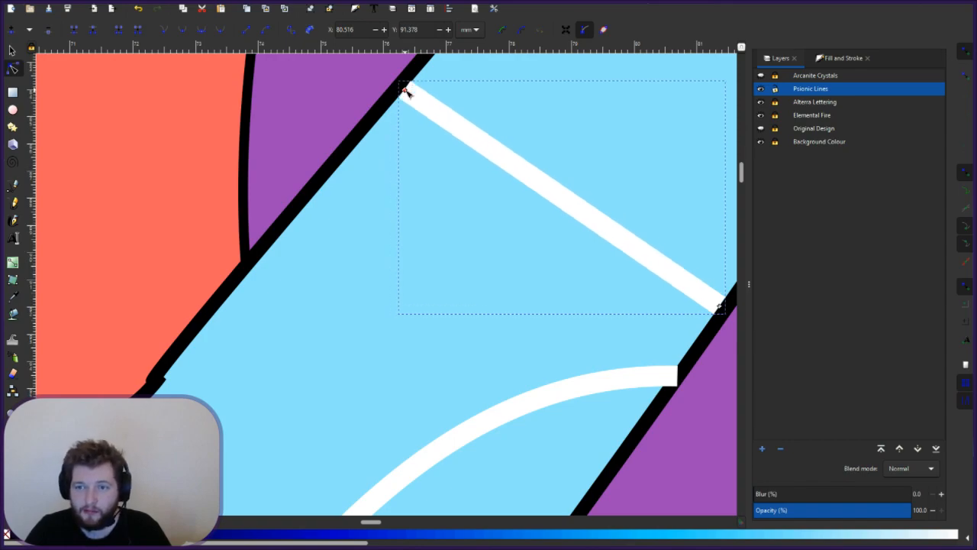
- Raise the lower arc's curve and set its end node onto the right black outline
{"action": "left_click", "coordinate": [459, 286]}
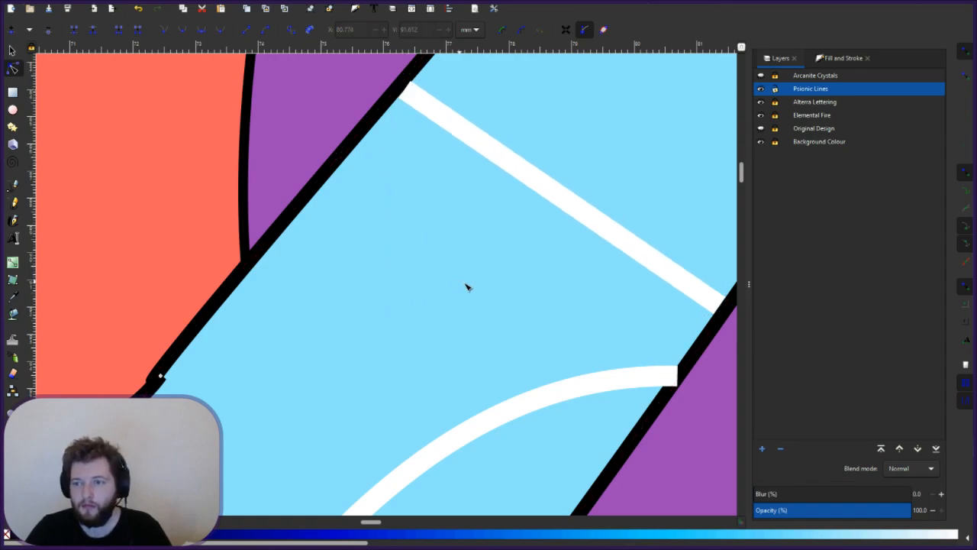
{"action": "left_click", "coordinate": [676, 378]}
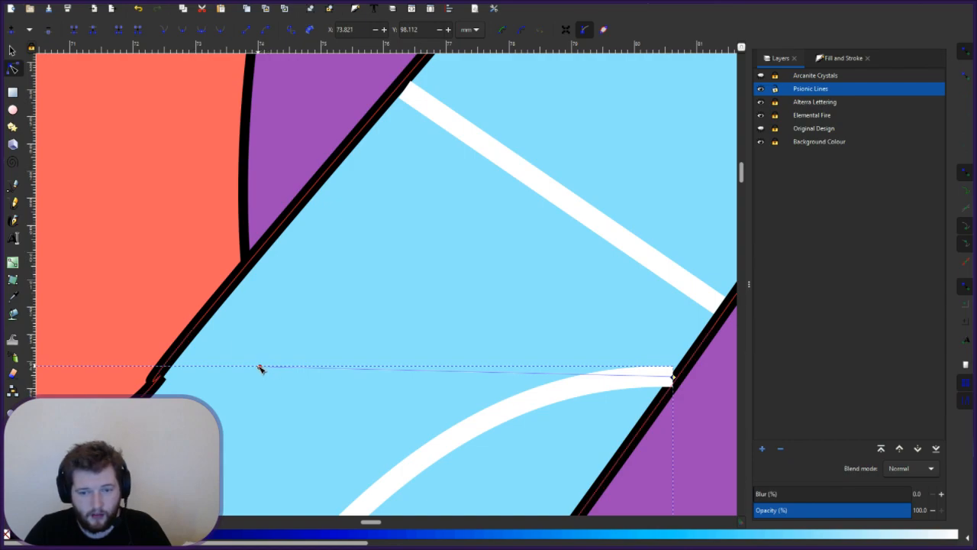
{"action": "left_click_drag", "start_coordinate": [260, 367], "coordinate": [456, 209]}
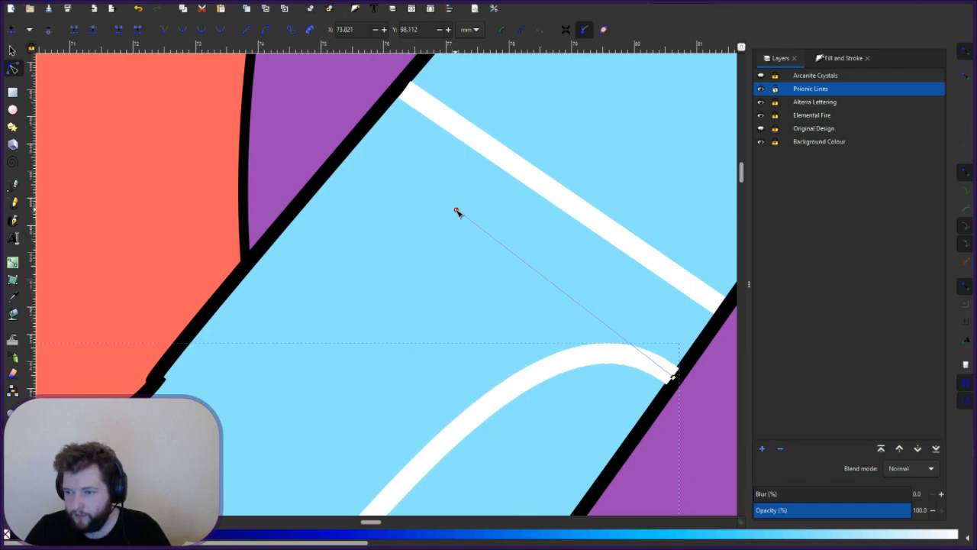
{"action": "left_click_drag", "start_coordinate": [672, 377], "coordinate": [670, 377]}
{"action": "left_click", "coordinate": [408, 369]}
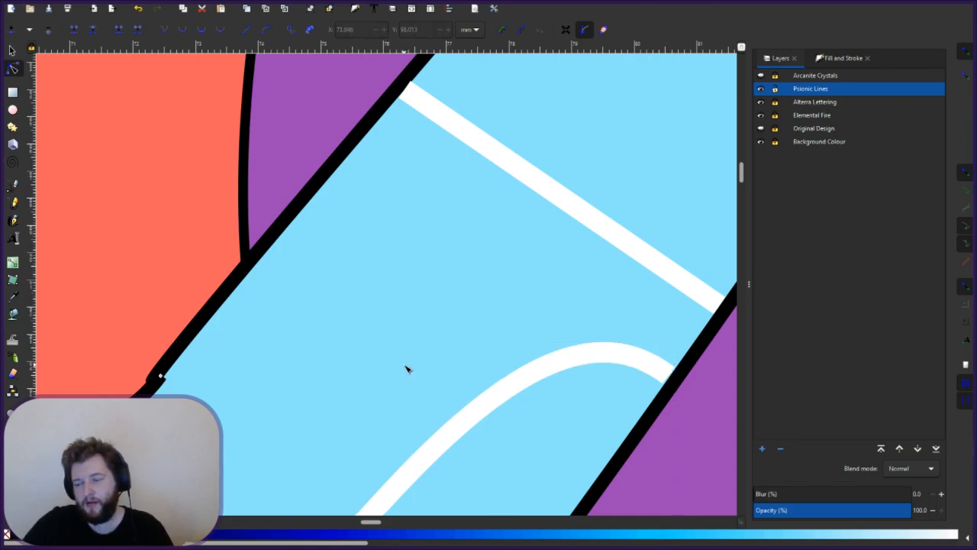
- Nudge the straight white stripe's left end node onto the A's left black outline
{"action": "scroll", "coordinate": [474, 344], "scroll_direction": "down", "scroll_amount": 5}
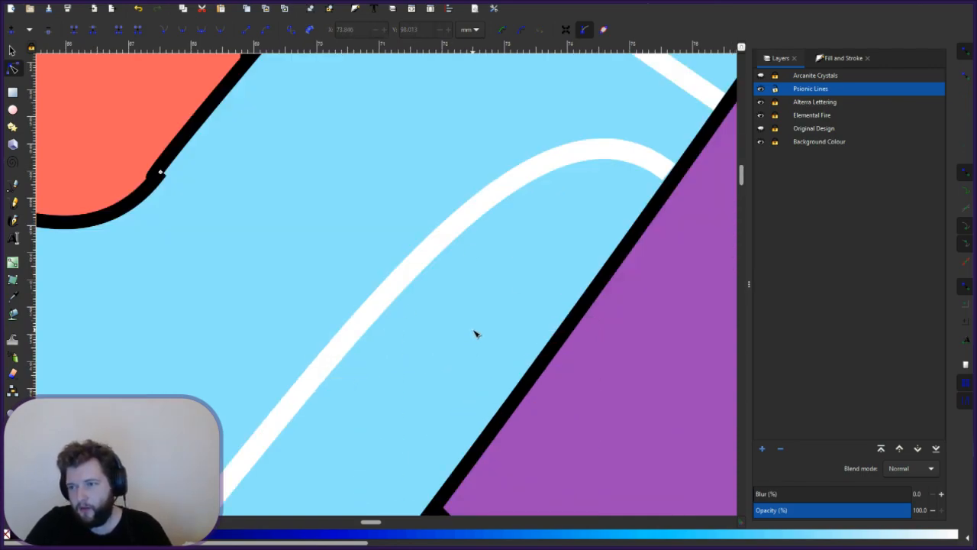
{"action": "scroll", "coordinate": [474, 333], "scroll_direction": "down", "scroll_amount": 2}
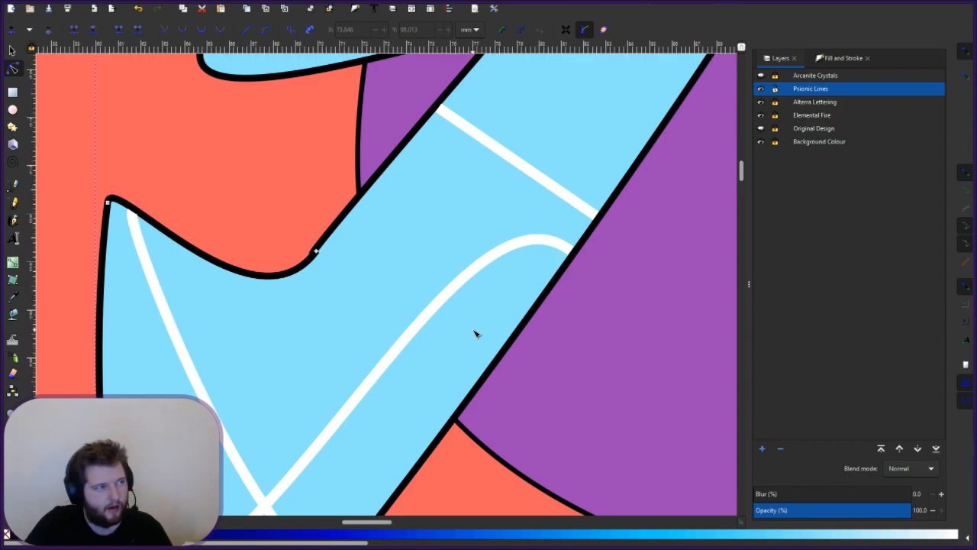
{"action": "scroll", "coordinate": [474, 333], "scroll_direction": "down", "scroll_amount": 2}
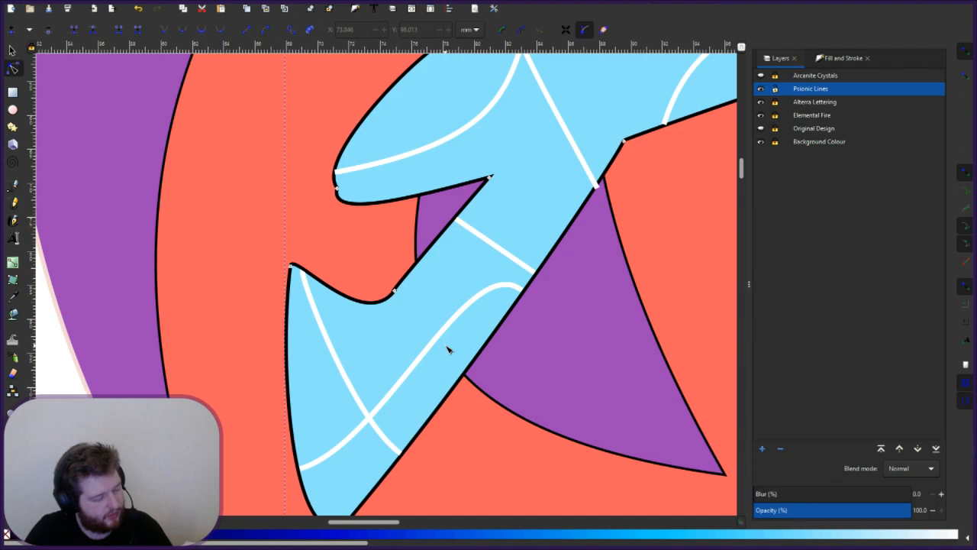
{"action": "scroll", "coordinate": [653, 323], "scroll_direction": "up", "scroll_amount": 4}
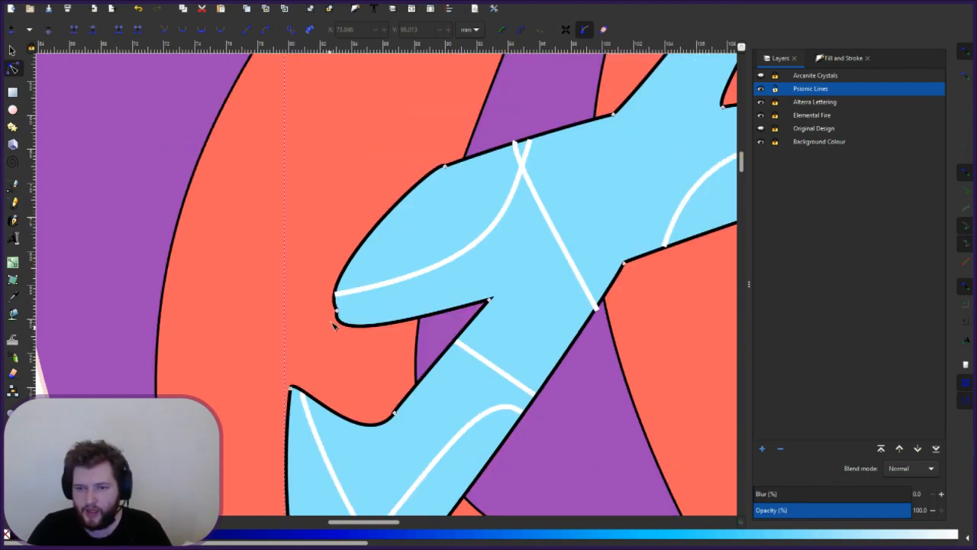
{"action": "scroll", "coordinate": [331, 302], "scroll_direction": "up", "scroll_amount": 4}
{"action": "left_click", "coordinate": [422, 252]}
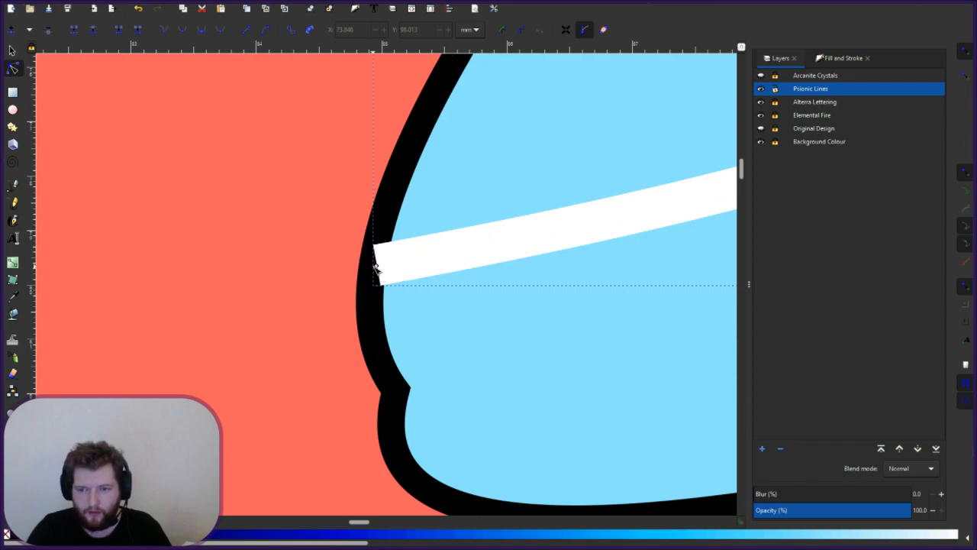
{"action": "left_click_drag", "start_coordinate": [376, 266], "coordinate": [388, 263]}
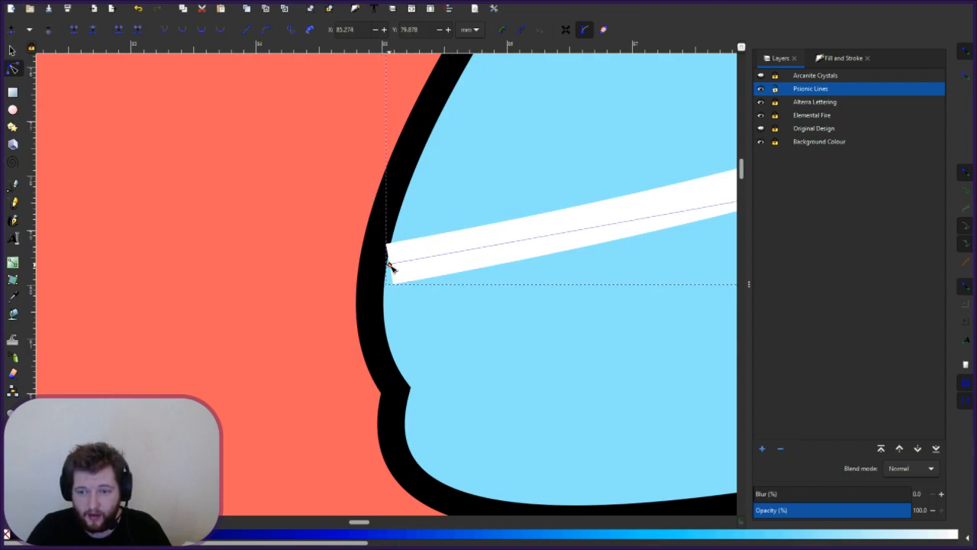
{"action": "left_click_drag", "start_coordinate": [365, 523], "coordinate": [394, 524]}
{"action": "scroll", "coordinate": [349, 400], "scroll_direction": "down", "scroll_amount": 10}
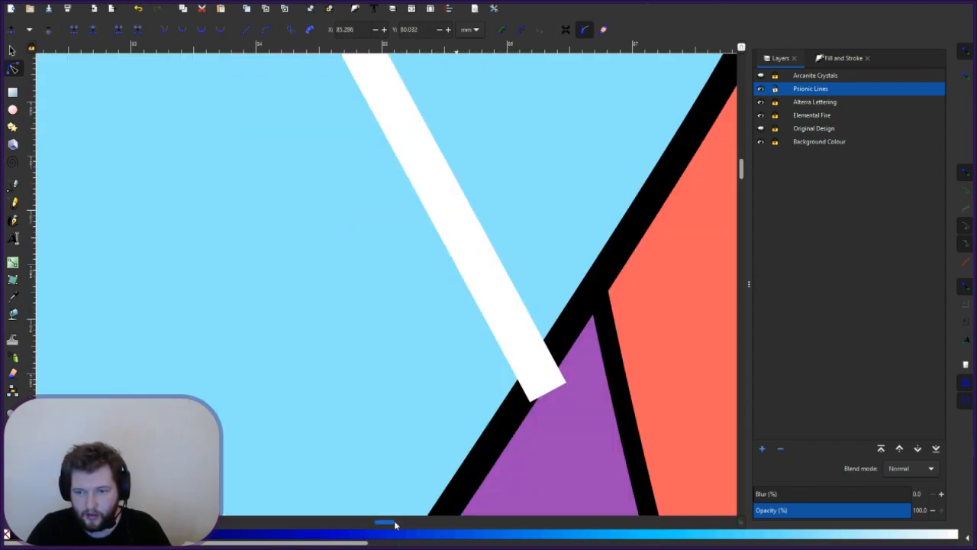
{"action": "scroll", "coordinate": [297, 429], "scroll_direction": "down", "scroll_amount": 1}
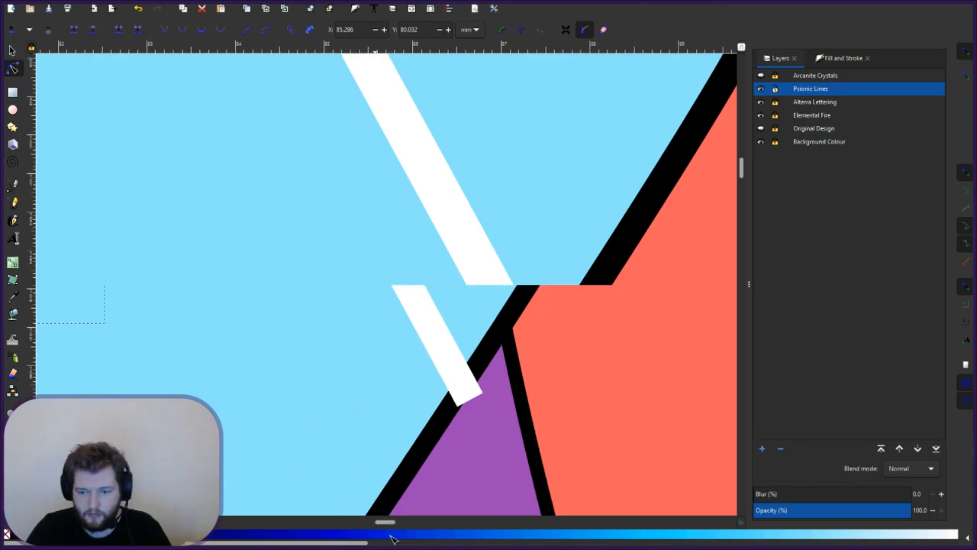
{"action": "left_click_drag", "start_coordinate": [391, 527], "coordinate": [363, 529]}
{"action": "scroll", "coordinate": [405, 405], "scroll_direction": "down", "scroll_amount": 6}
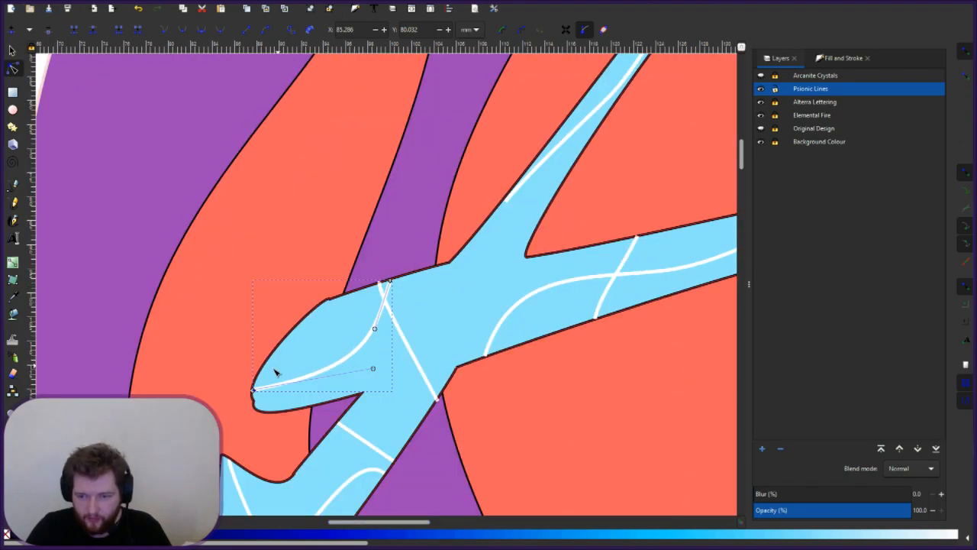
- Flatten the white arc's curve and place its left end on the A's left outline
{"action": "scroll", "coordinate": [273, 393], "scroll_direction": "up", "scroll_amount": 2}
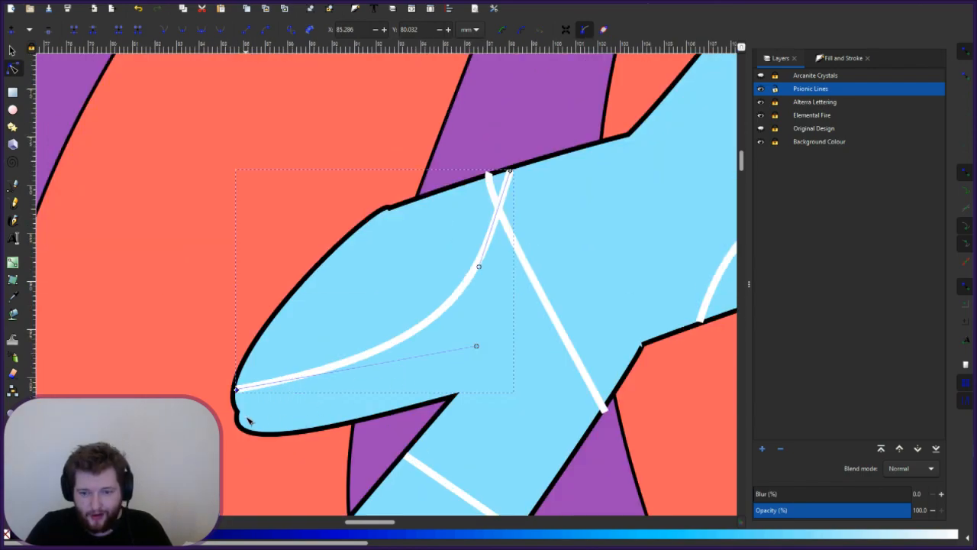
{"action": "scroll", "coordinate": [248, 420], "scroll_direction": "up", "scroll_amount": 2}
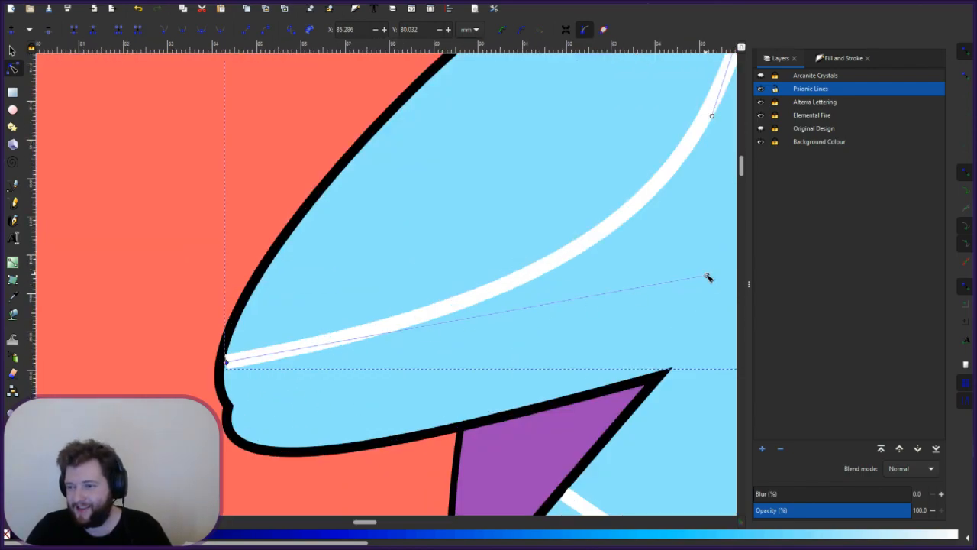
{"action": "mouse_move", "coordinate": [708, 277]}
{"action": "left_mouse_down"}
{"action": "mouse_move", "coordinate": [704, 366]}
{"action": "mouse_move", "coordinate": [671, 377]}
{"action": "mouse_move", "coordinate": [667, 407]}
{"action": "left_mouse_up"}
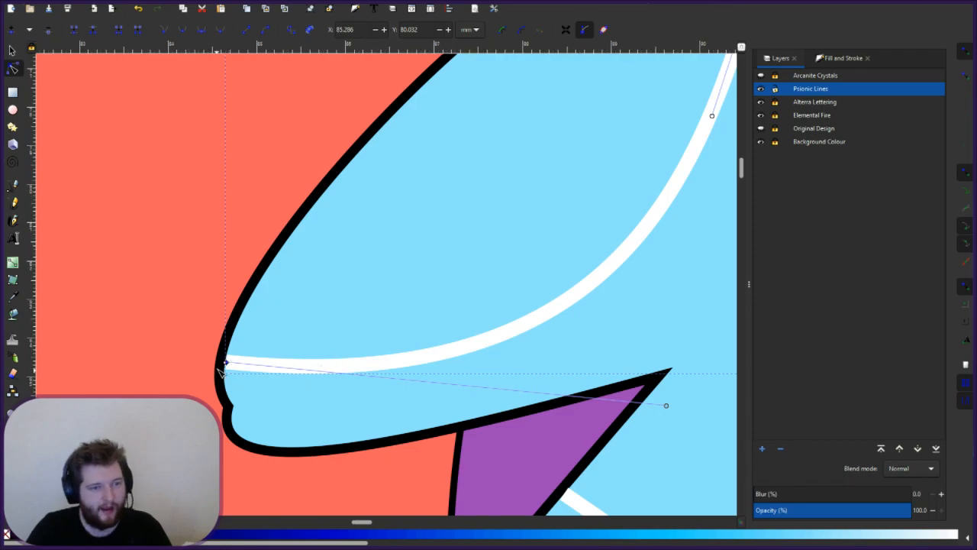
{"action": "scroll", "coordinate": [220, 371], "scroll_direction": "up", "scroll_amount": 1}
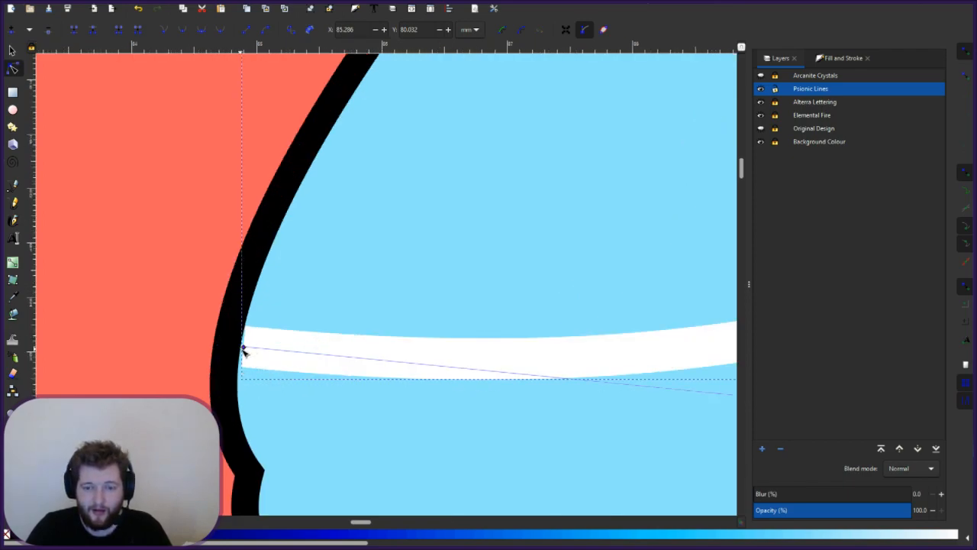
{"action": "left_click_drag", "start_coordinate": [243, 348], "coordinate": [245, 337]}
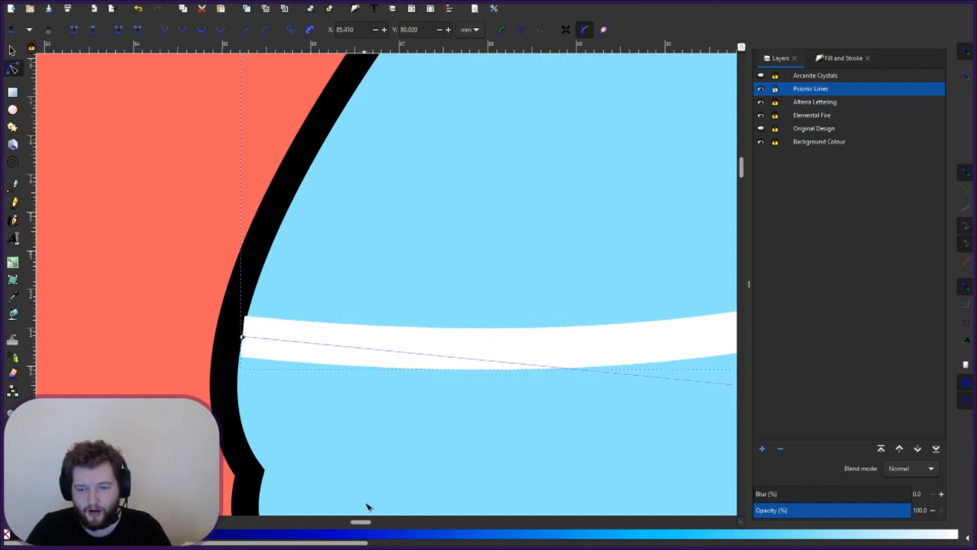
{"action": "scroll", "coordinate": [366, 503], "scroll_direction": "down", "scroll_amount": 1}
{"action": "mouse_move", "coordinate": [364, 523]}
{"action": "left_mouse_down"}
{"action": "mouse_move", "coordinate": [384, 522]}
{"action": "mouse_move", "coordinate": [349, 525]}
{"action": "mouse_move", "coordinate": [385, 525]}
{"action": "mouse_move", "coordinate": [362, 524]}
{"action": "left_mouse_up"}
{"action": "scroll", "coordinate": [345, 445], "scroll_direction": "down", "scroll_amount": 2}
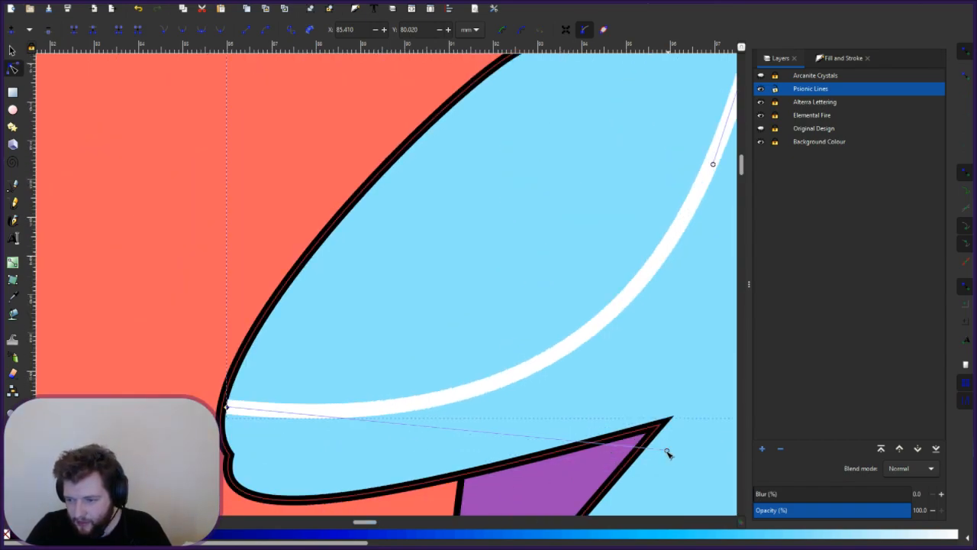
{"action": "left_click_drag", "start_coordinate": [567, 454], "coordinate": [470, 462]}
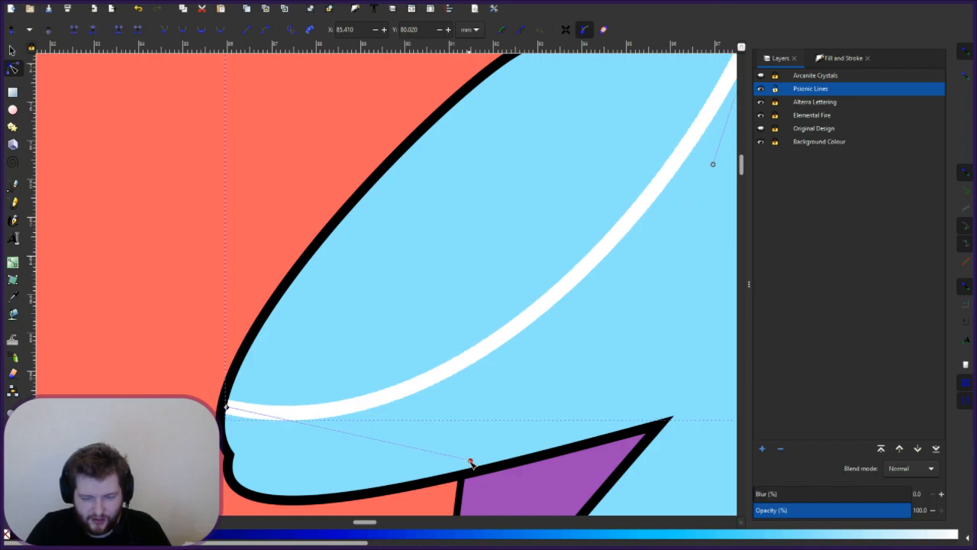
{"action": "left_click", "coordinate": [403, 369]}
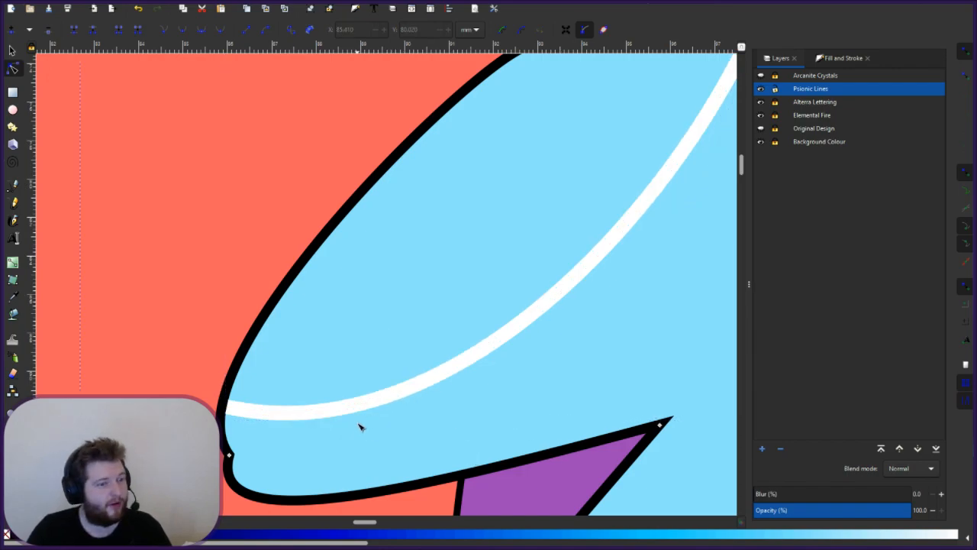
{"action": "left_click_drag", "start_coordinate": [306, 543], "coordinate": [341, 543]}
- Reshape the first crossing white line's curve leaving its top node
{"action": "scroll", "coordinate": [621, 359], "scroll_direction": "up", "scroll_amount": 7}
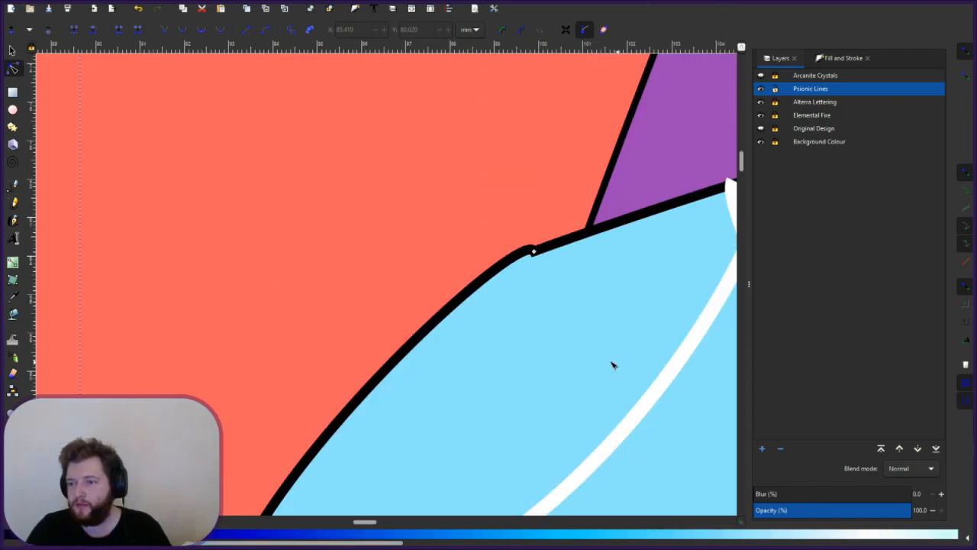
{"action": "scroll", "coordinate": [337, 531], "scroll_direction": "down", "scroll_amount": 3}
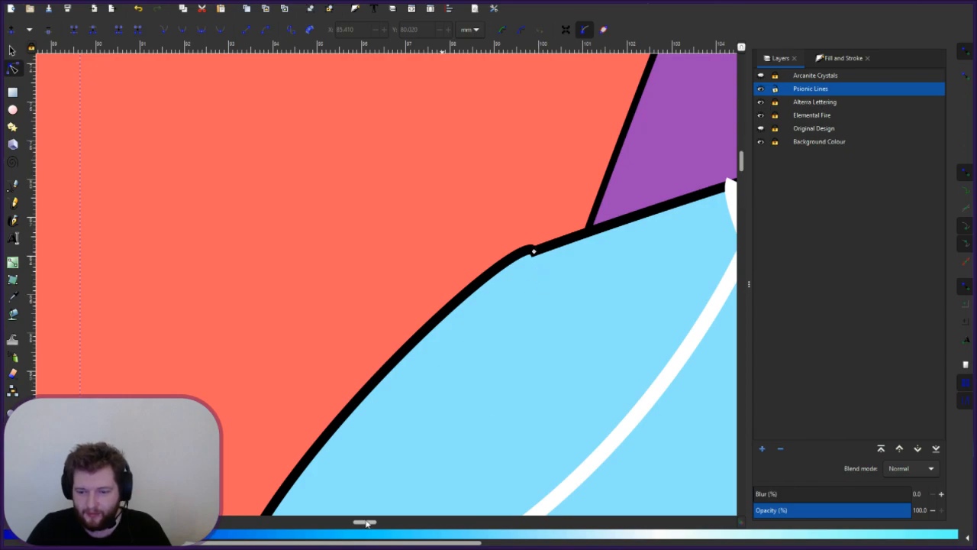
{"action": "scroll", "coordinate": [367, 522], "scroll_direction": "right", "scroll_amount": 5}
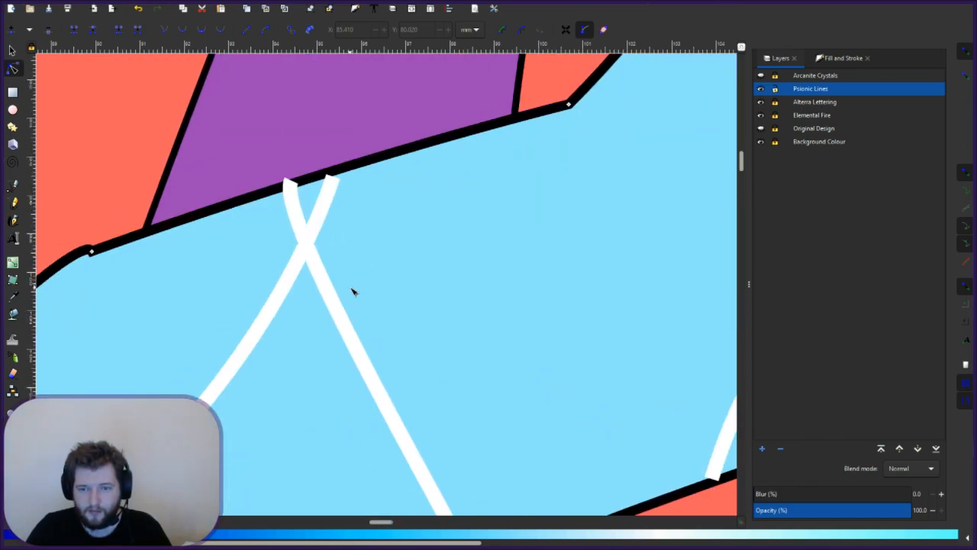
{"action": "left_click", "coordinate": [329, 192]}
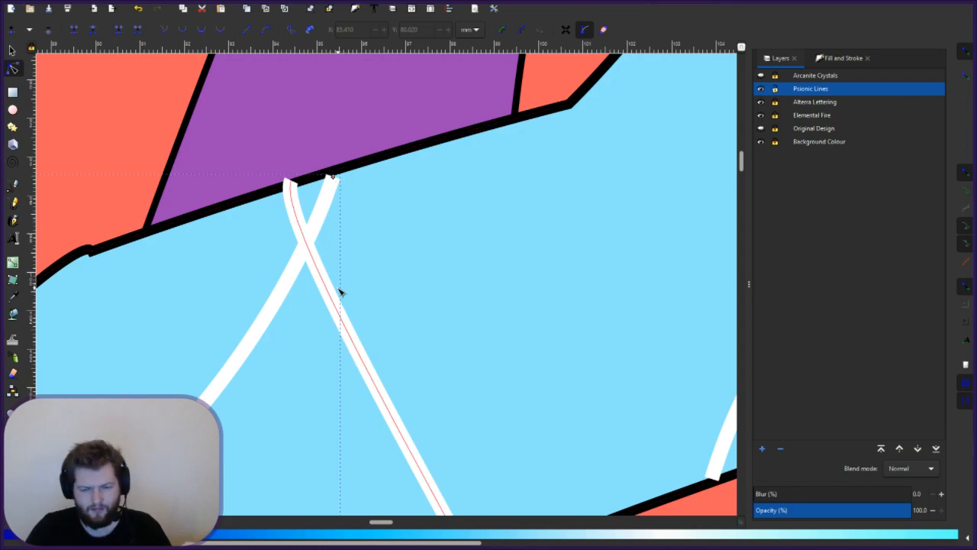
{"action": "scroll", "coordinate": [341, 293], "scroll_direction": "down", "scroll_amount": 5}
{"action": "scroll", "coordinate": [340, 293], "scroll_direction": "up", "scroll_amount": 4}
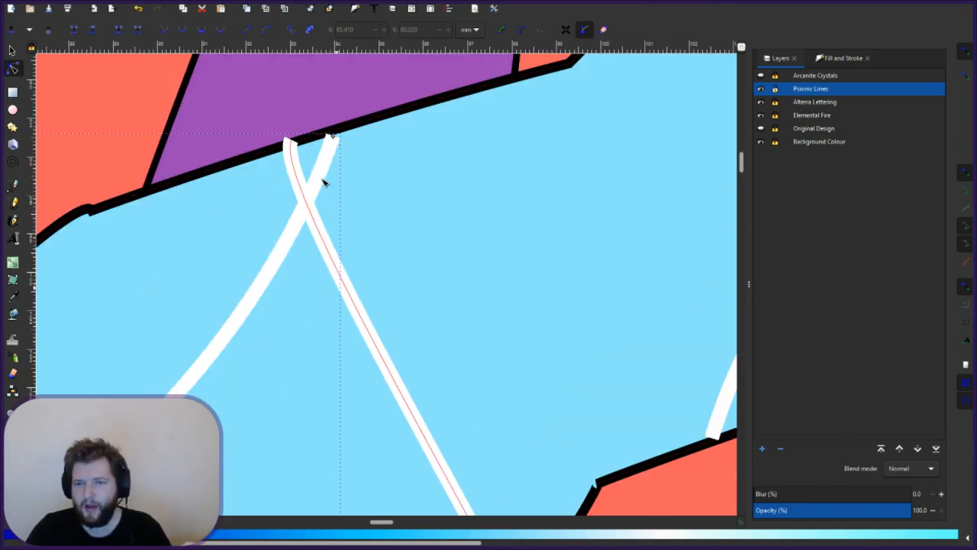
{"action": "left_click", "coordinate": [333, 136]}
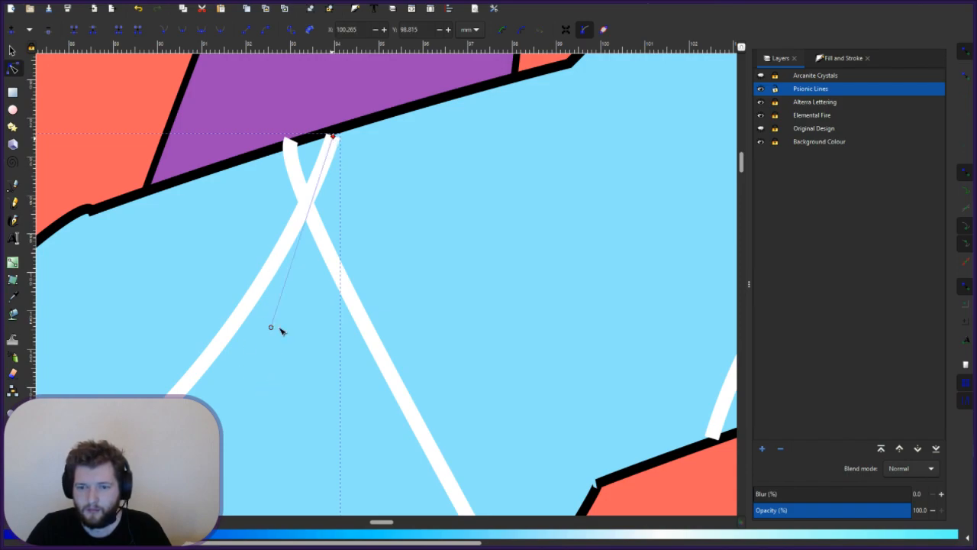
{"action": "left_click_drag", "start_coordinate": [273, 329], "coordinate": [399, 315]}
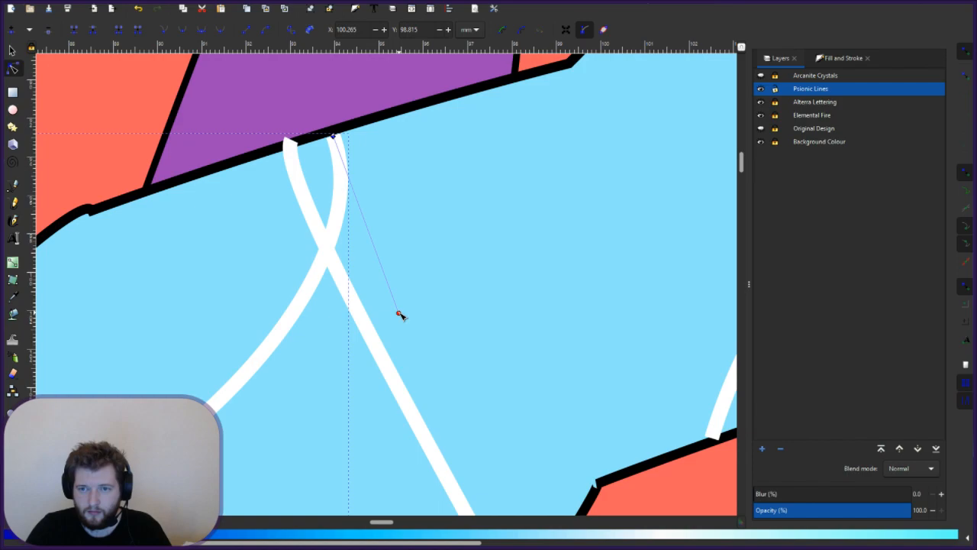
- Set the other crossing line's top end on the letter's top edge and reshape its loop
{"action": "left_click", "coordinate": [367, 329]}
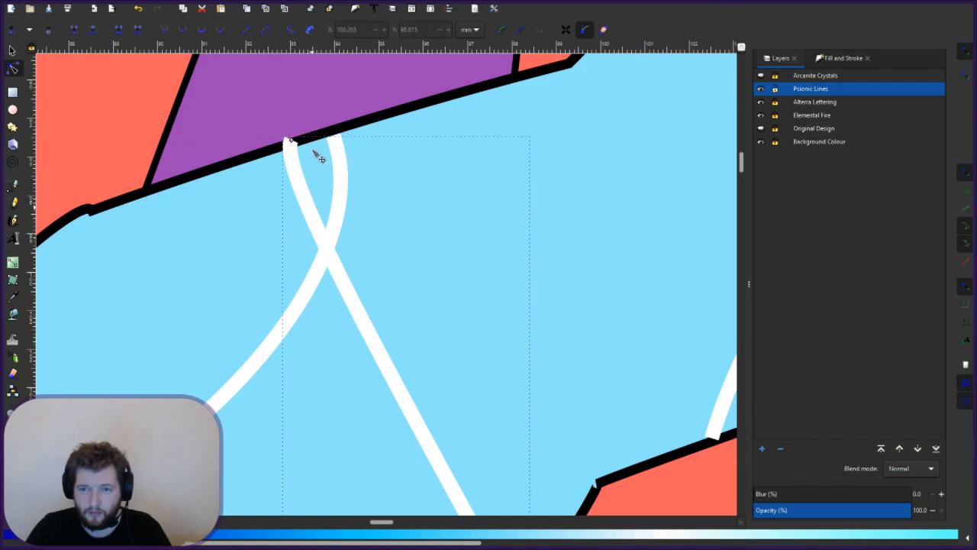
{"action": "left_click_drag", "start_coordinate": [290, 140], "coordinate": [290, 148]}
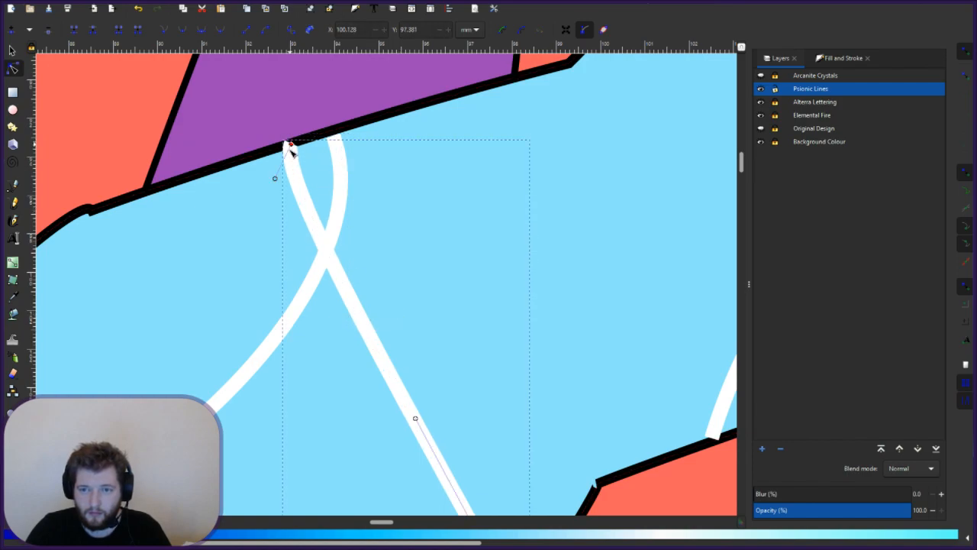
{"action": "left_click_drag", "start_coordinate": [274, 185], "coordinate": [300, 179]}
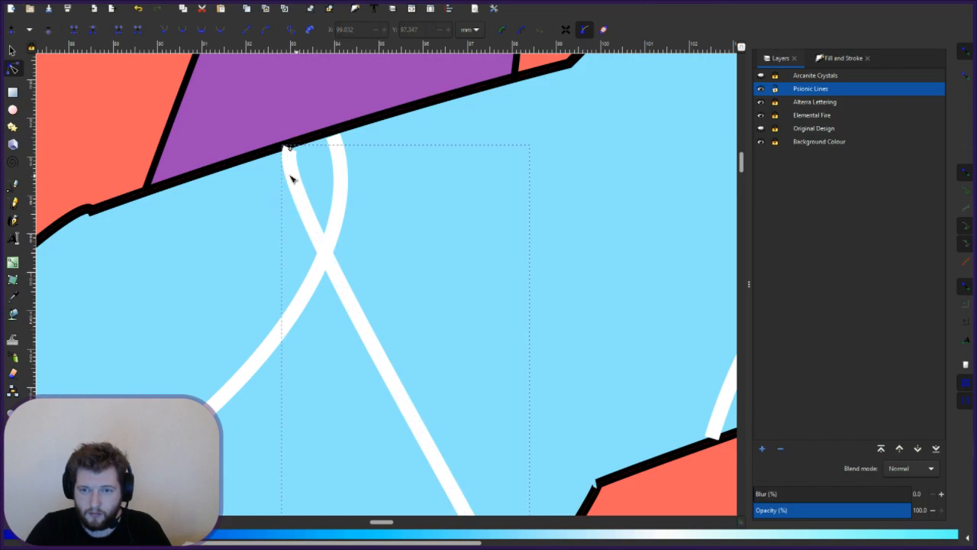
{"action": "left_click", "coordinate": [290, 150]}
{"action": "left_click_drag", "start_coordinate": [276, 185], "coordinate": [290, 147]}
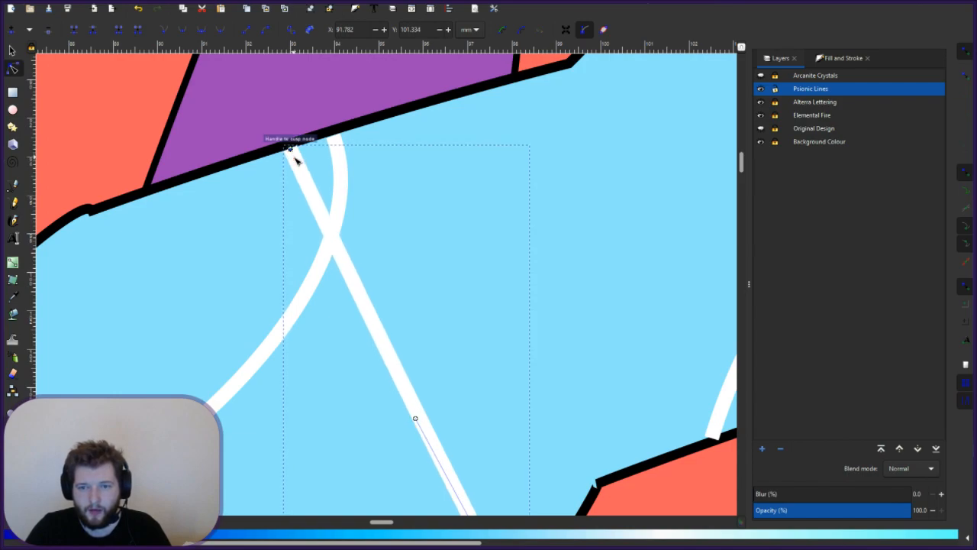
{"action": "left_click_drag", "start_coordinate": [359, 305], "coordinate": [329, 344]}
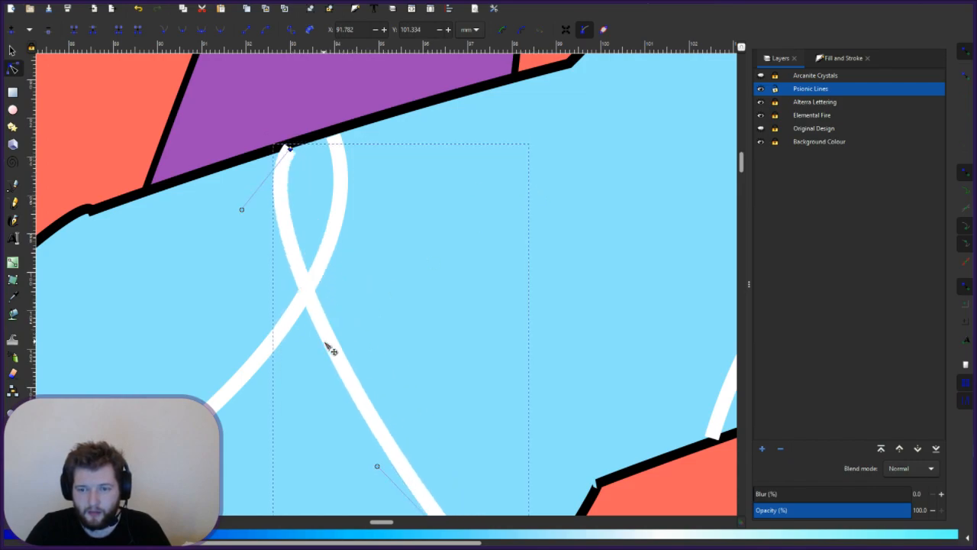
{"action": "left_click_drag", "start_coordinate": [242, 209], "coordinate": [301, 188]}
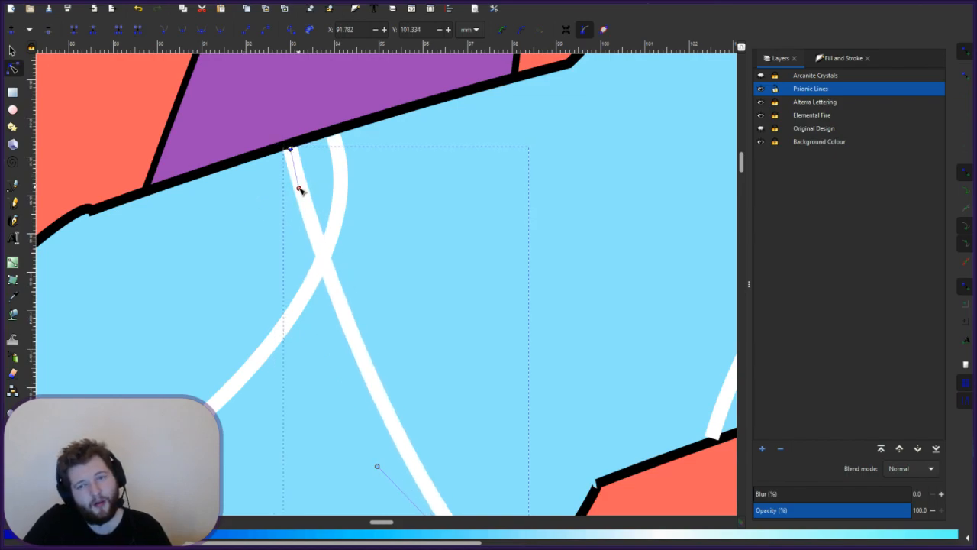
- Bring the white line's end onto the letter edge beside the purple triangle with a smooth curve
{"action": "left_click", "coordinate": [525, 309]}
{"action": "scroll", "coordinate": [512, 306], "scroll_direction": "down", "scroll_amount": 3}
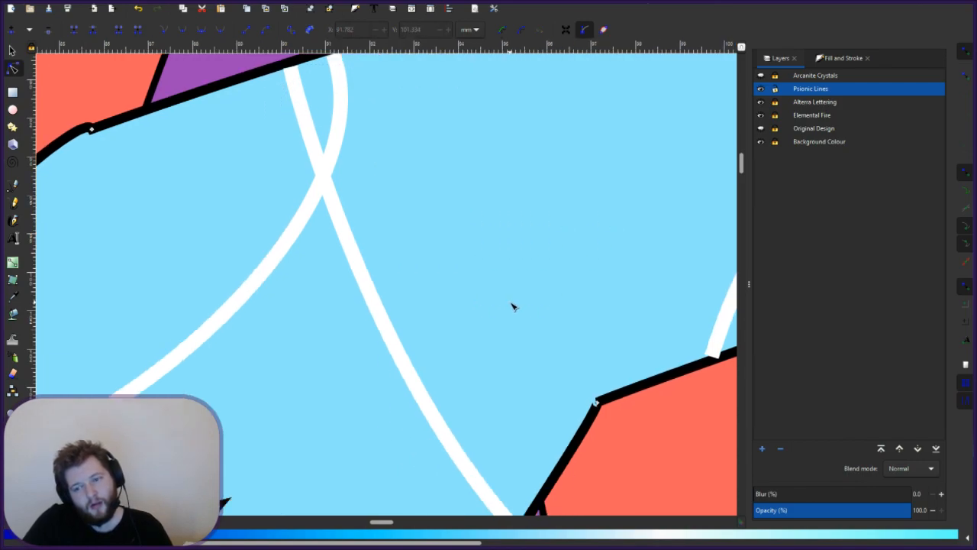
{"action": "scroll", "coordinate": [512, 306], "scroll_direction": "down", "scroll_amount": 10}
{"action": "left_click", "coordinate": [522, 248]}
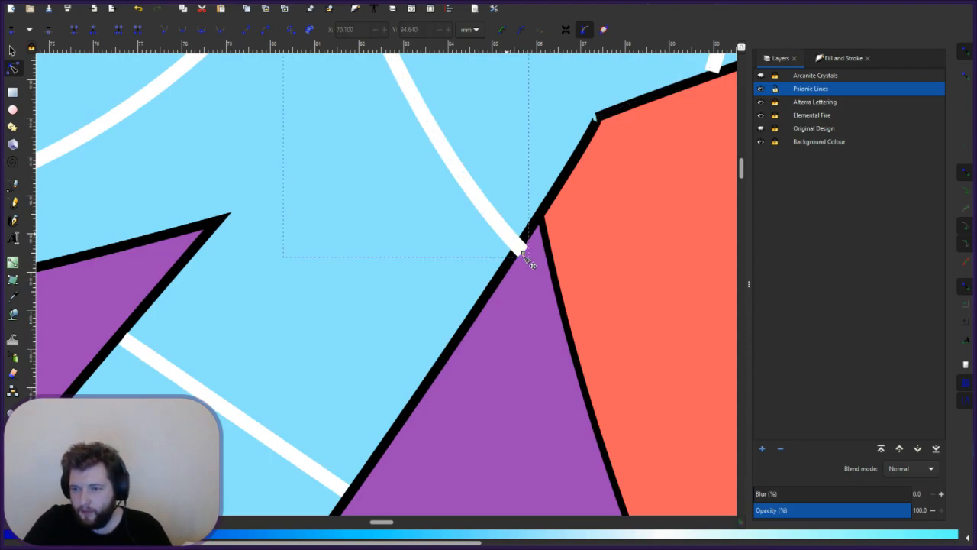
{"action": "left_click_drag", "start_coordinate": [522, 248], "coordinate": [517, 241]}
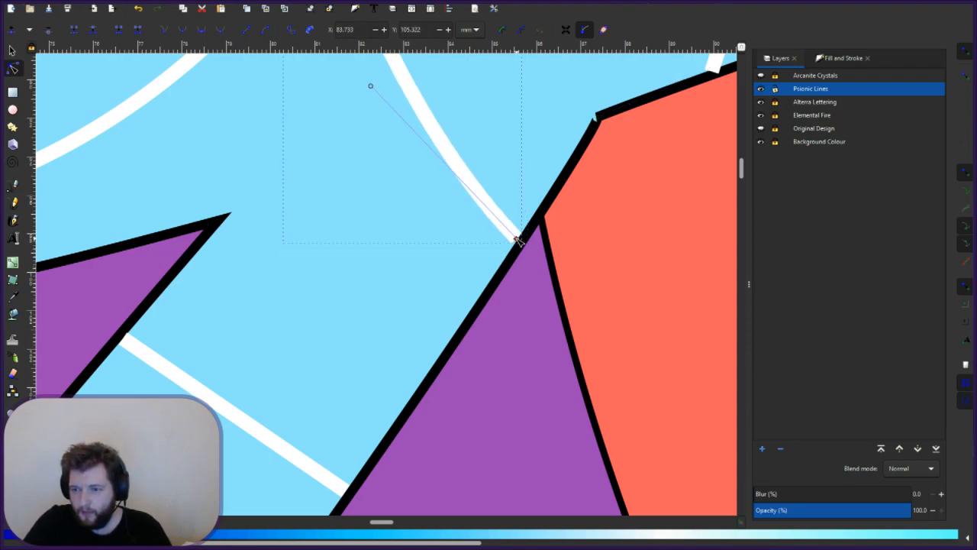
{"action": "left_click_drag", "start_coordinate": [371, 85], "coordinate": [354, 116]}
{"action": "left_click_drag", "start_coordinate": [518, 241], "coordinate": [520, 238]}
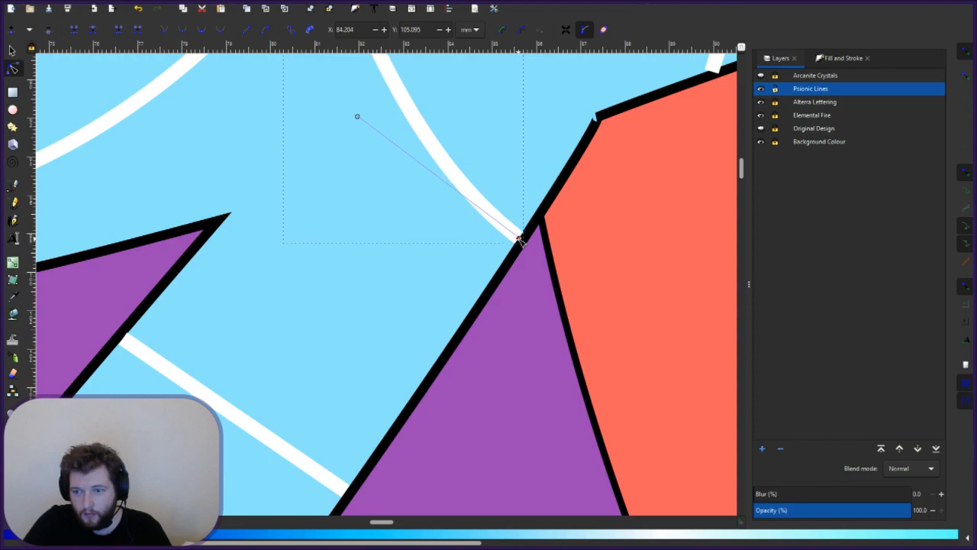
- Deselect the line, then zoom out and pan to review the white lines across the letter
{"action": "key", "text": "Escape"}
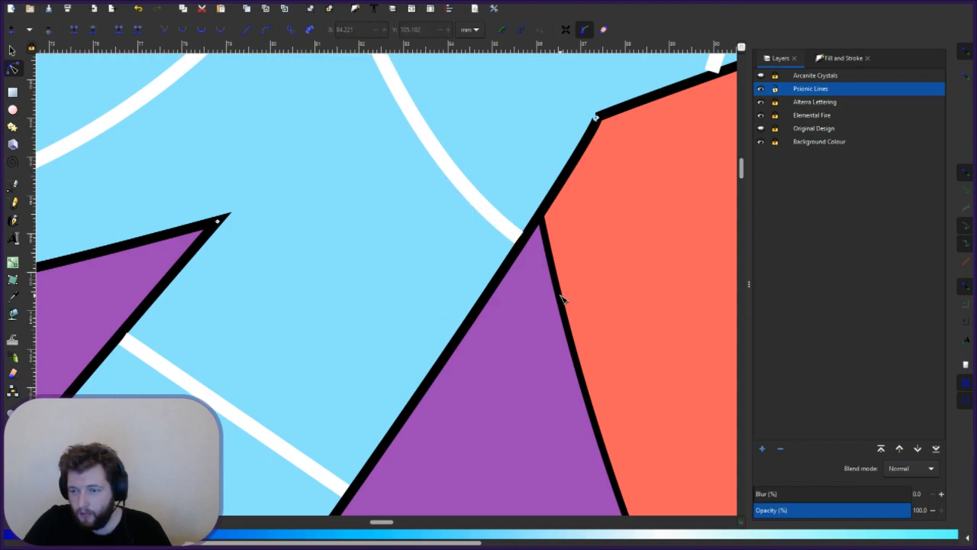
{"action": "scroll", "coordinate": [562, 299], "scroll_direction": "down", "scroll_amount": 4}
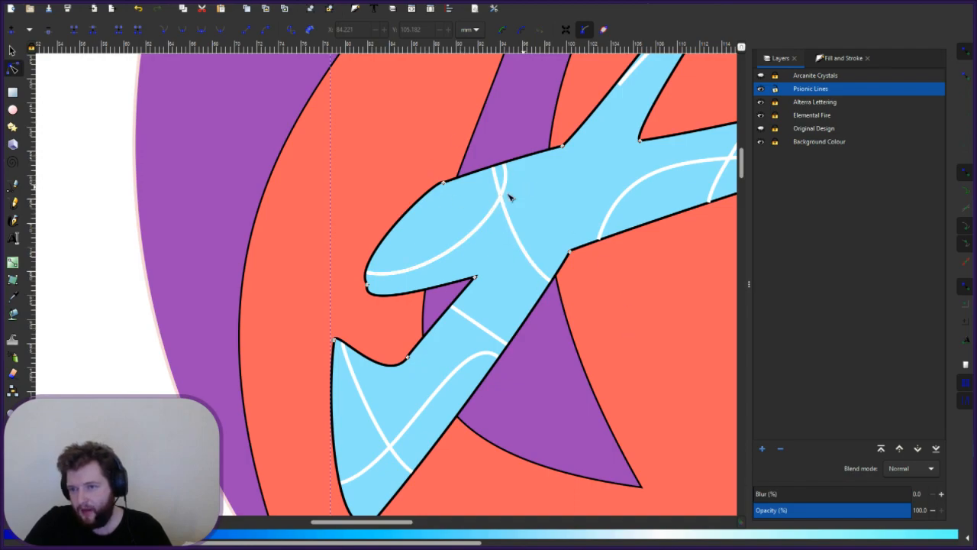
{"action": "left_click_drag", "start_coordinate": [613, 238], "coordinate": [573, 283]}
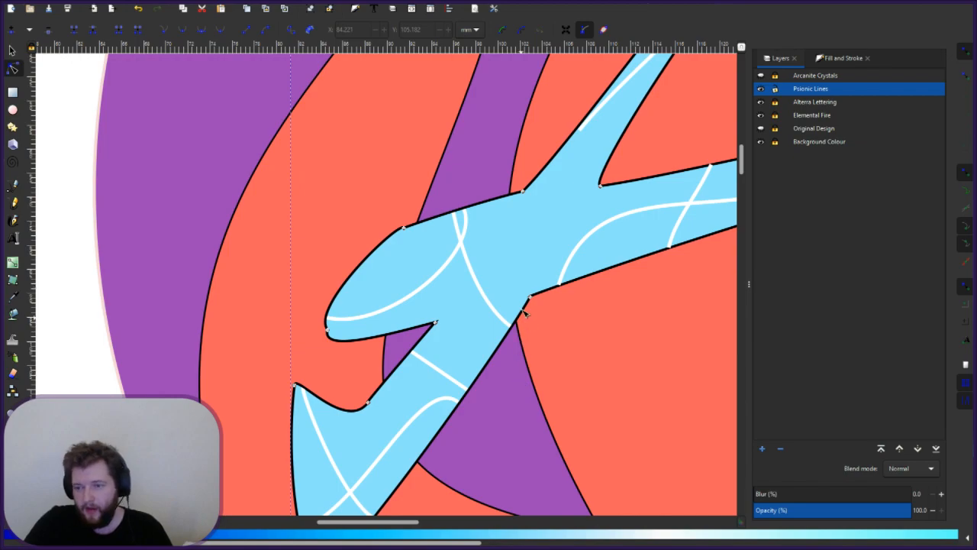
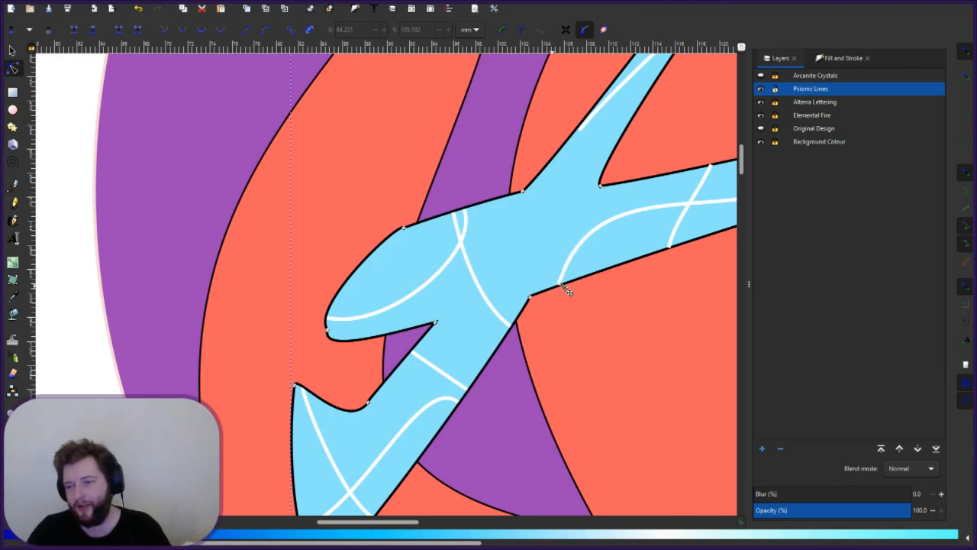
- Snap the white arc's end onto the black outline and steepen its bend near the end
{"action": "scroll", "coordinate": [574, 287], "scroll_direction": "up", "scroll_amount": 1, "text": "ctrl"}
{"action": "scroll", "coordinate": [586, 288], "scroll_direction": "up", "scroll_amount": 4, "text": "ctrl"}
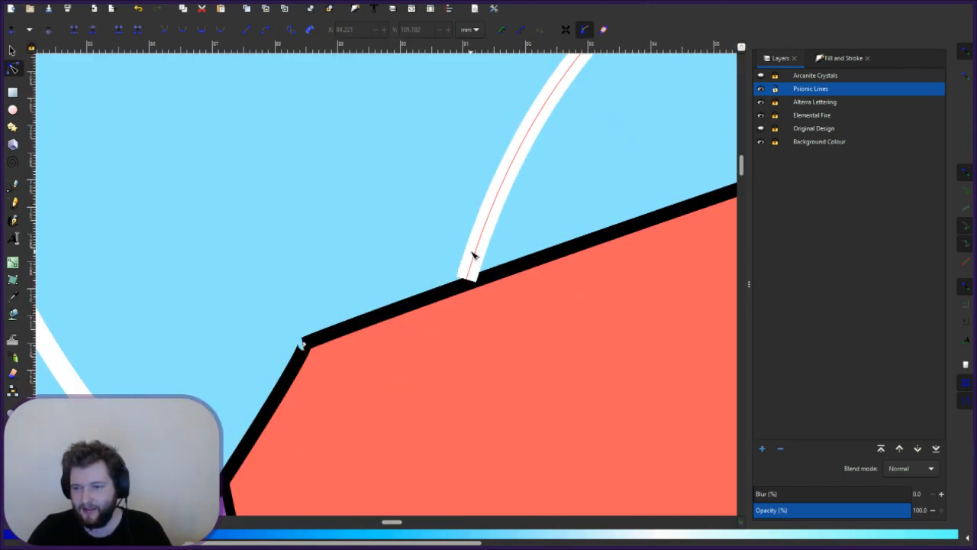
{"action": "scroll", "coordinate": [562, 329], "scroll_direction": "down", "scroll_amount": 2, "text": "ctrl"}
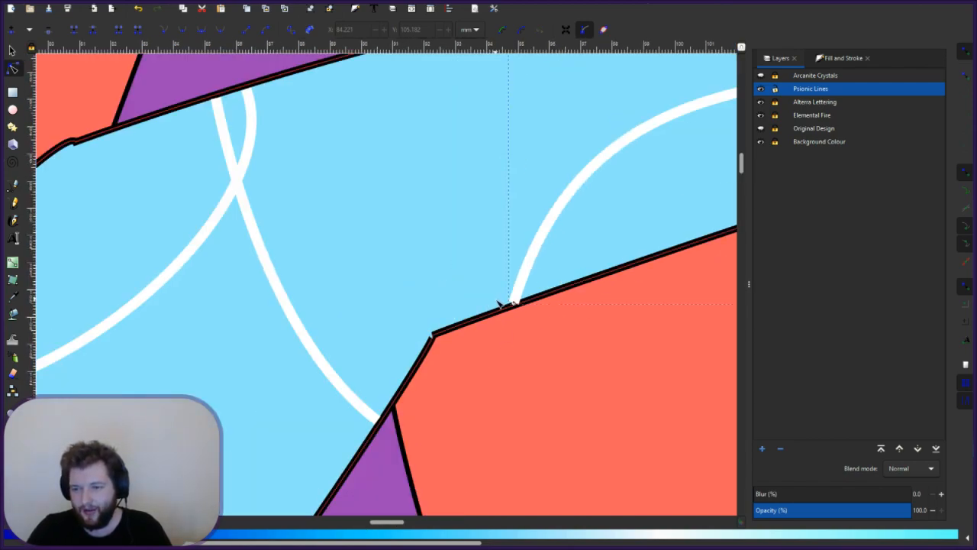
{"action": "scroll", "coordinate": [359, 343], "scroll_direction": "right", "scroll_amount": 6}
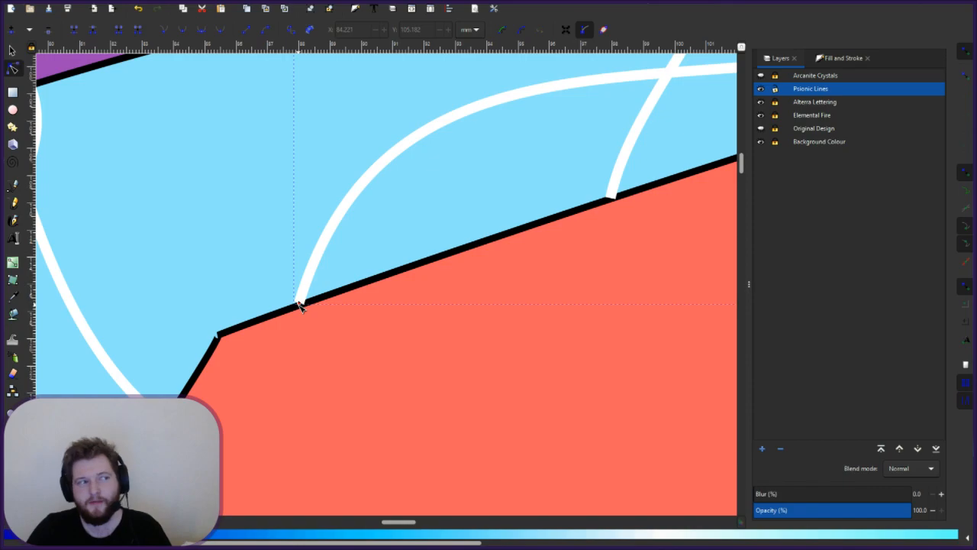
{"action": "left_click_drag", "start_coordinate": [299, 301], "coordinate": [306, 297]}
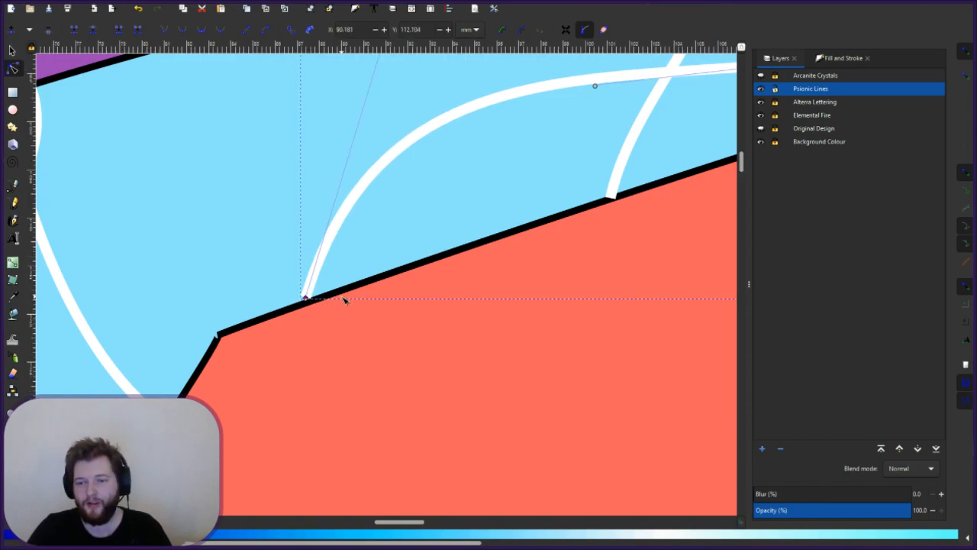
{"action": "scroll", "coordinate": [344, 300], "scroll_direction": "down", "scroll_amount": 2}
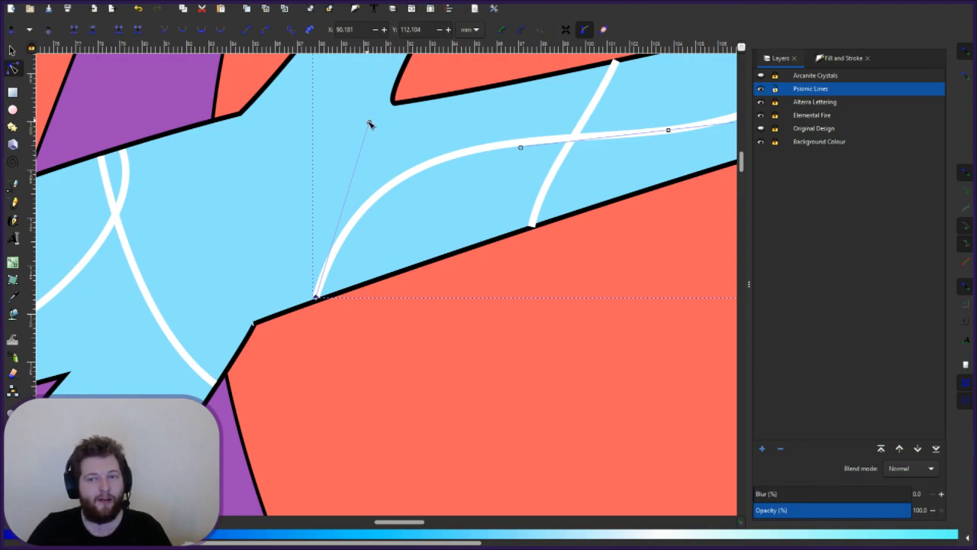
{"action": "left_click_drag", "start_coordinate": [370, 124], "coordinate": [297, 143]}
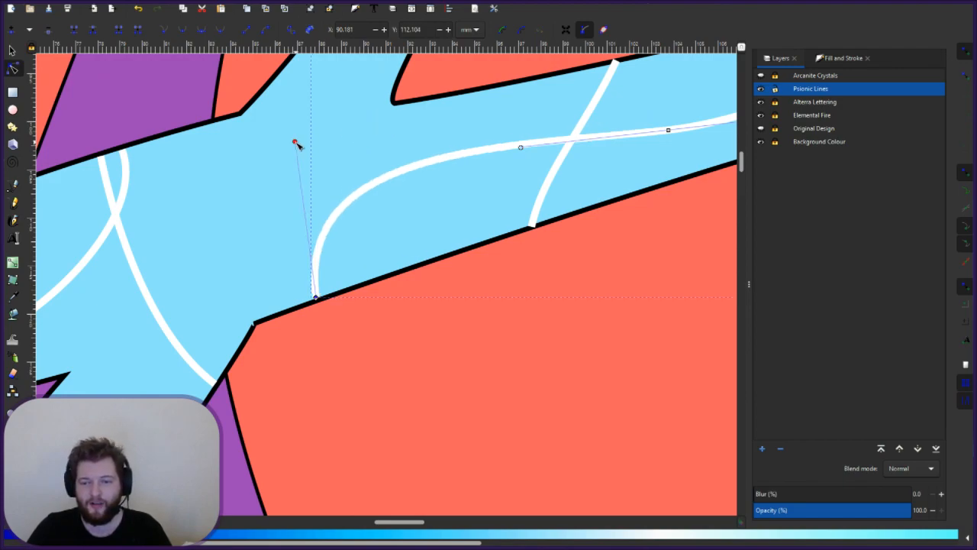
{"action": "scroll", "coordinate": [317, 302], "scroll_direction": "up", "scroll_amount": 4}
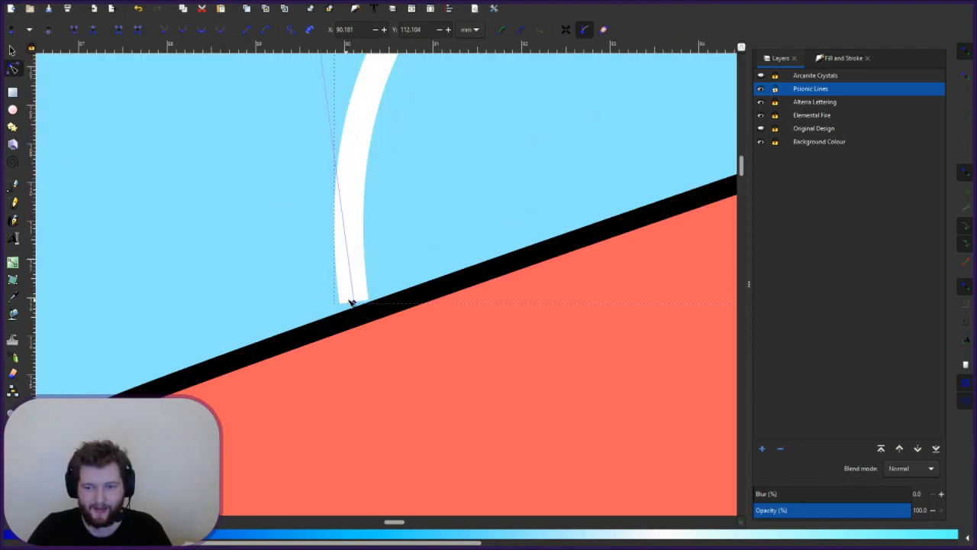
{"action": "key", "text": "Escape"}
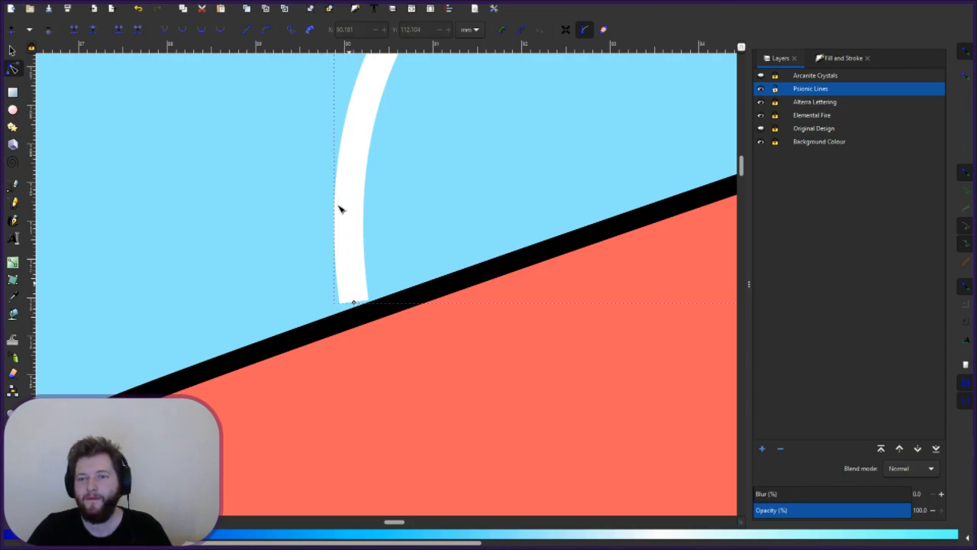
- Refine the curve's end bend and slide its end along the letter's black outline
{"action": "scroll", "coordinate": [349, 211], "scroll_direction": "up", "scroll_amount": 1}
{"action": "scroll", "coordinate": [349, 212], "scroll_direction": "down", "scroll_amount": 1}
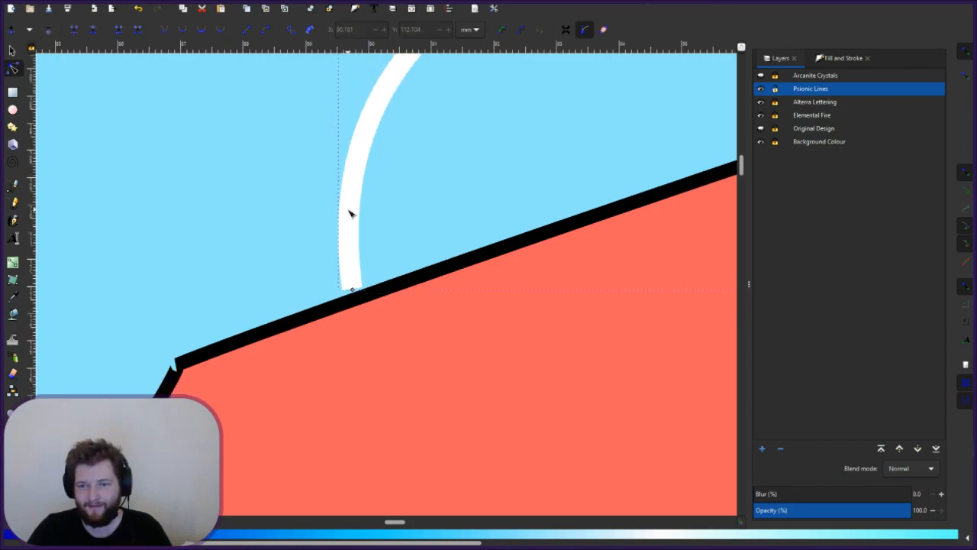
{"action": "left_click", "coordinate": [355, 248]}
{"action": "scroll", "coordinate": [357, 246], "scroll_direction": "up", "scroll_amount": 4}
{"action": "scroll", "coordinate": [362, 232], "scroll_direction": "down", "scroll_amount": 1}
{"action": "scroll", "coordinate": [362, 232], "scroll_direction": "up", "scroll_amount": 3}
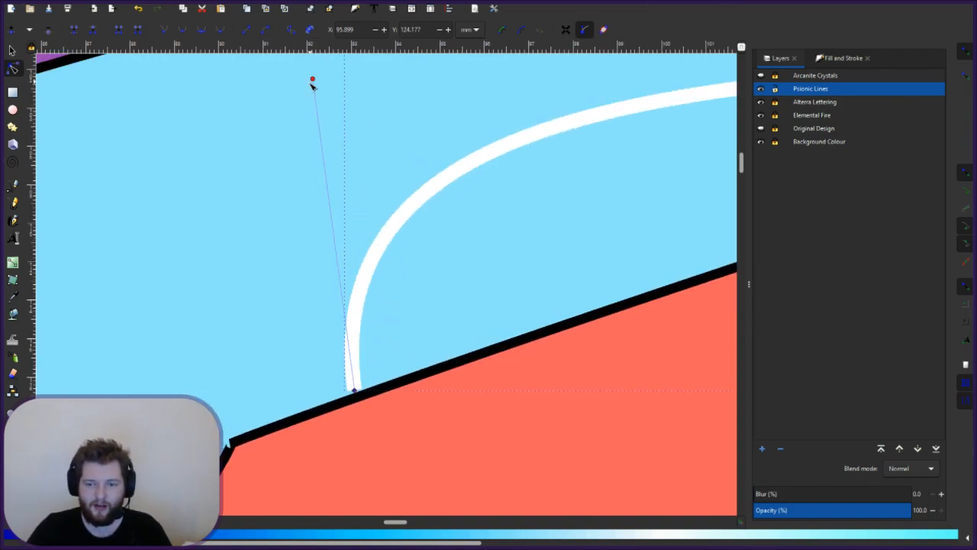
{"action": "left_click_drag", "start_coordinate": [312, 79], "coordinate": [281, 97]}
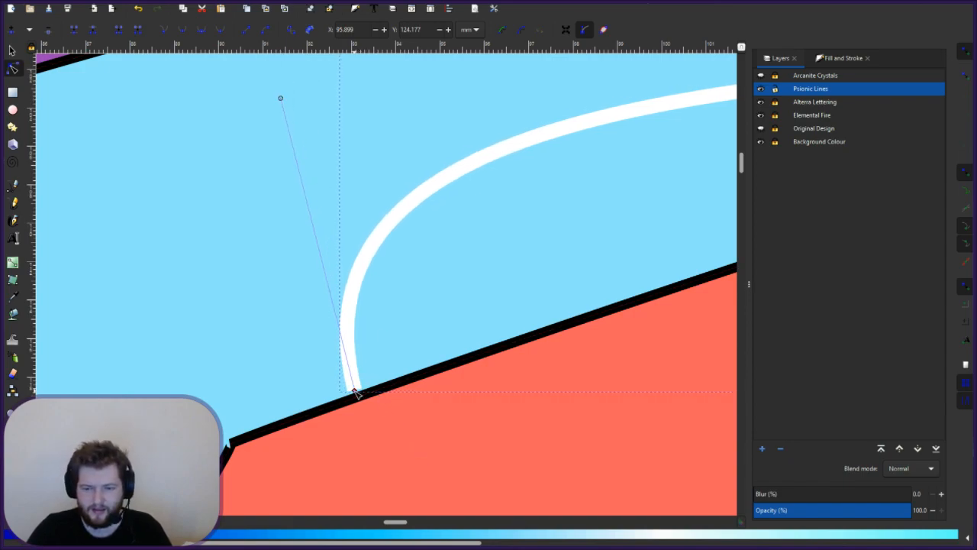
{"action": "left_click_drag", "start_coordinate": [359, 391], "coordinate": [362, 390]}
{"action": "left_click", "coordinate": [419, 338]}
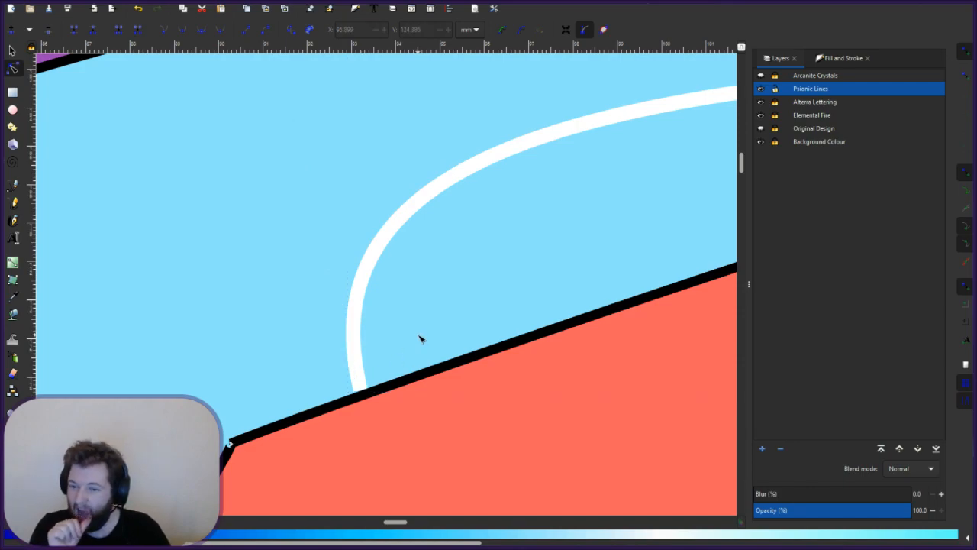
{"action": "left_click", "coordinate": [348, 323]}
{"action": "left_click", "coordinate": [361, 390]}
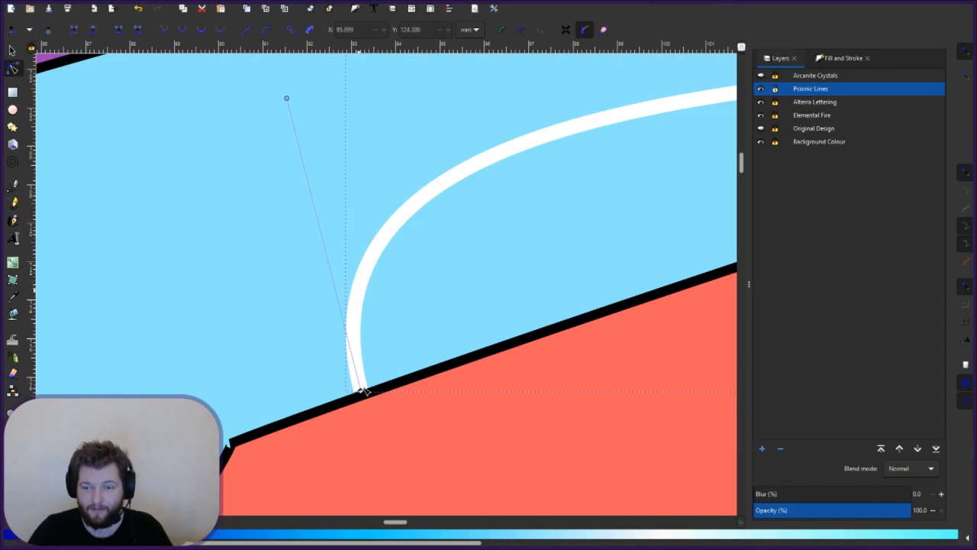
{"action": "left_click_drag", "start_coordinate": [288, 100], "coordinate": [280, 104]}
{"action": "left_click", "coordinate": [545, 305]}
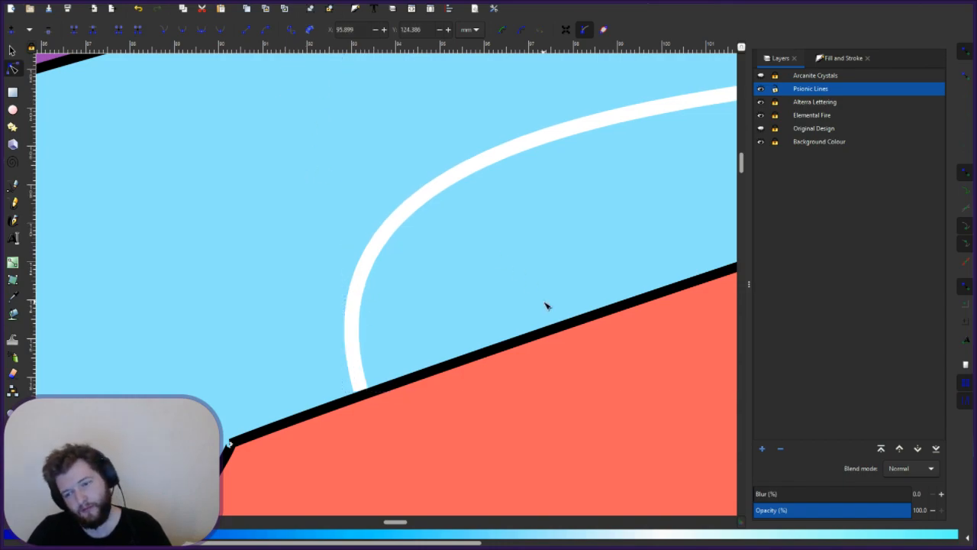
{"action": "scroll", "coordinate": [545, 306], "scroll_direction": "up", "scroll_amount": 6}
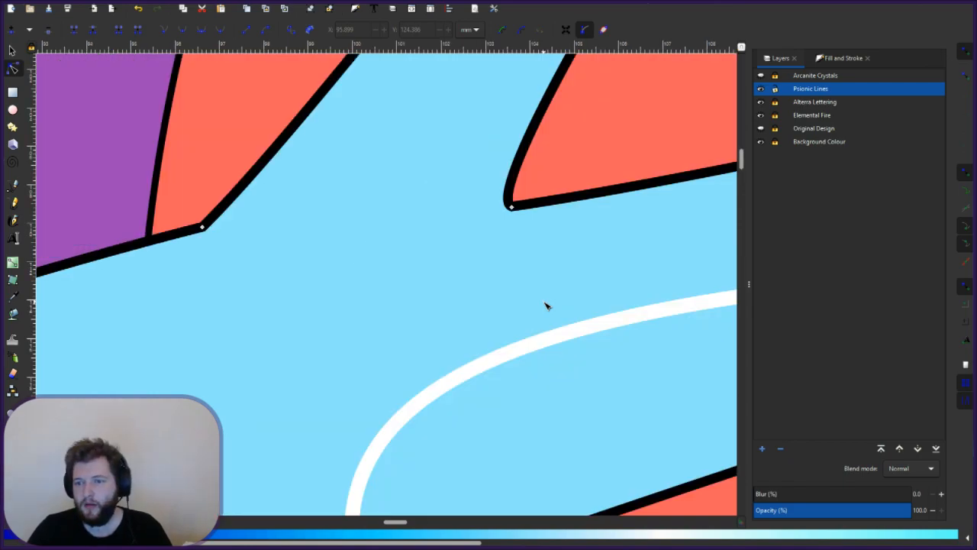
- Reshape the white crossing curve's lower bend and nudge its lower node into place
{"action": "mouse_move", "coordinate": [420, 525]}
{"action": "left_mouse_down"}
{"action": "mouse_move", "coordinate": [405, 529]}
{"action": "mouse_move", "coordinate": [418, 525]}
{"action": "left_mouse_up"}
{"action": "left_click", "coordinate": [370, 121]}
{"action": "left_click_drag", "start_coordinate": [224, 346], "coordinate": [220, 345]}
{"action": "left_click_drag", "start_coordinate": [118, 349], "coordinate": [149, 336]}
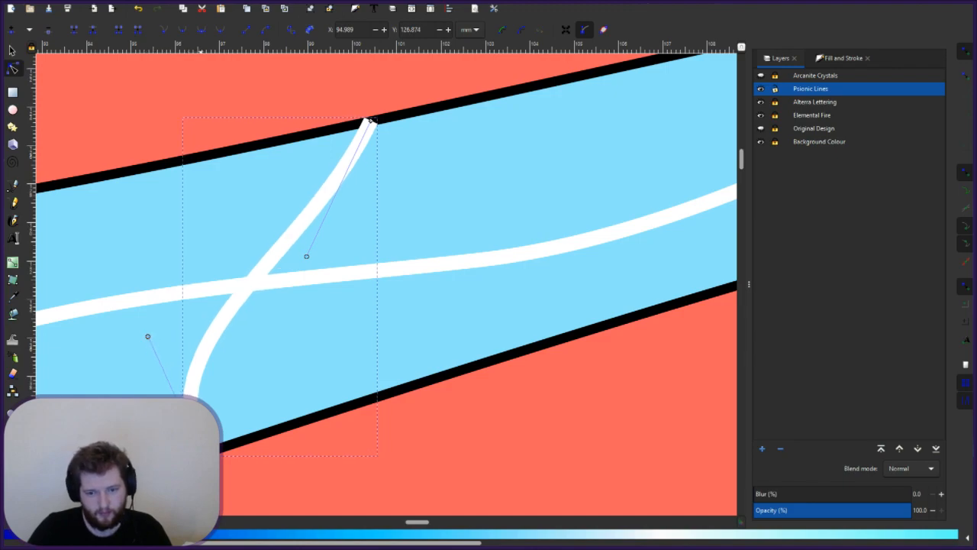
{"action": "left_click_drag", "start_coordinate": [147, 336], "coordinate": [151, 325]}
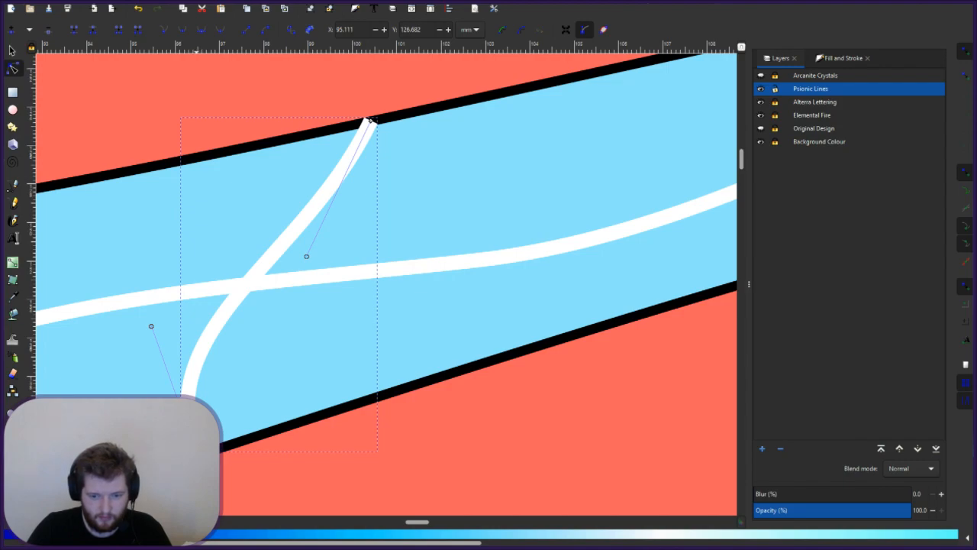
{"action": "left_click_drag", "start_coordinate": [151, 326], "coordinate": [152, 325]}
{"action": "key", "text": "Escape"}
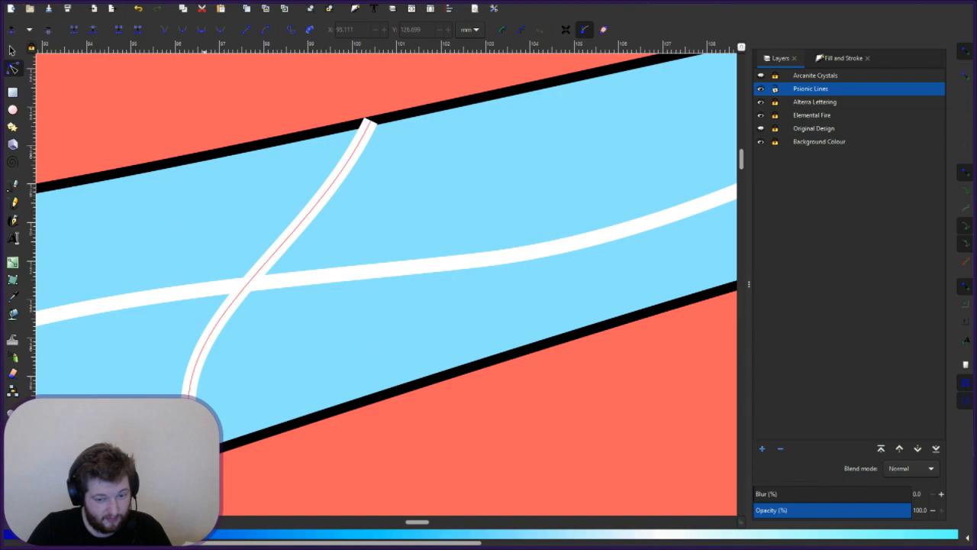
{"action": "scroll", "coordinate": [186, 393], "scroll_direction": "up", "scroll_amount": 1}
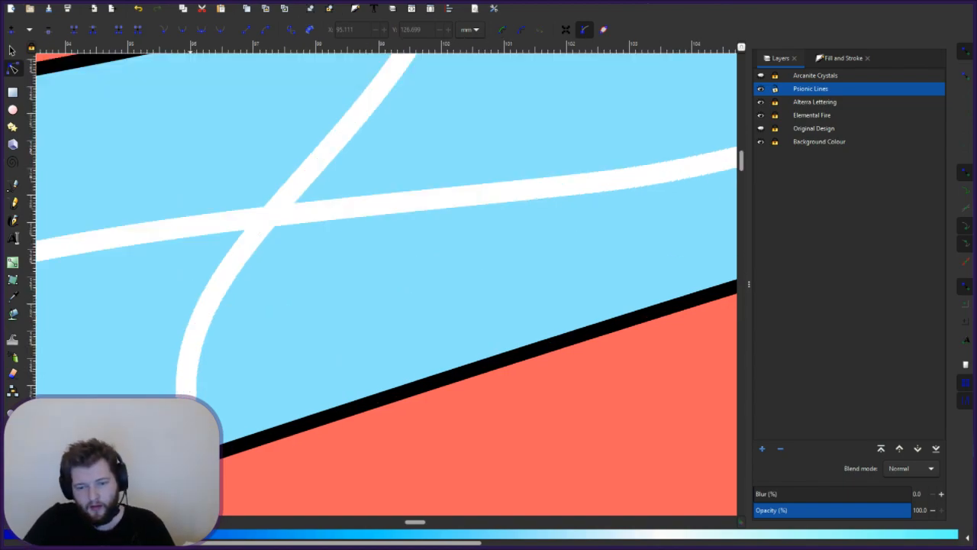
{"action": "left_click", "coordinate": [204, 427]}
{"action": "left_click", "coordinate": [186, 418]}
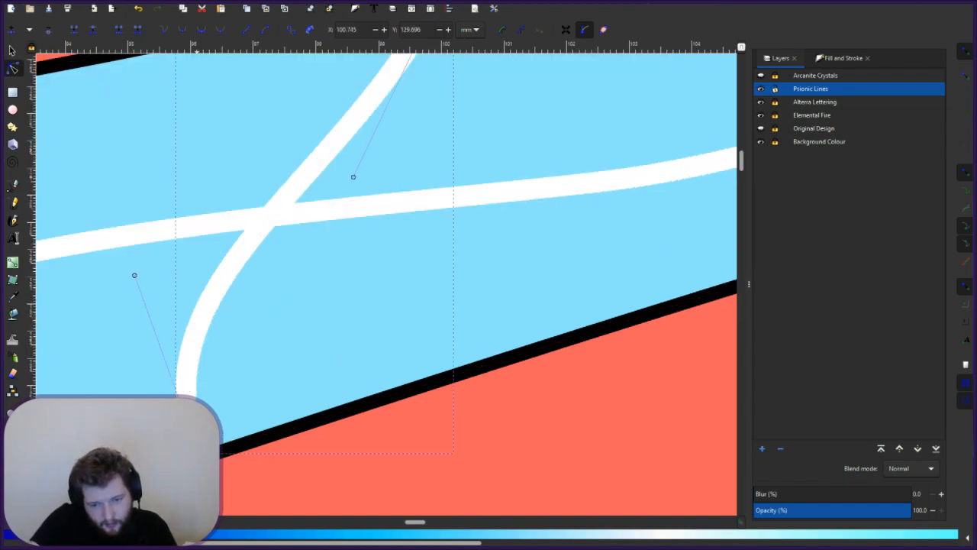
{"action": "left_click_drag", "start_coordinate": [197, 453], "coordinate": [200, 453]}
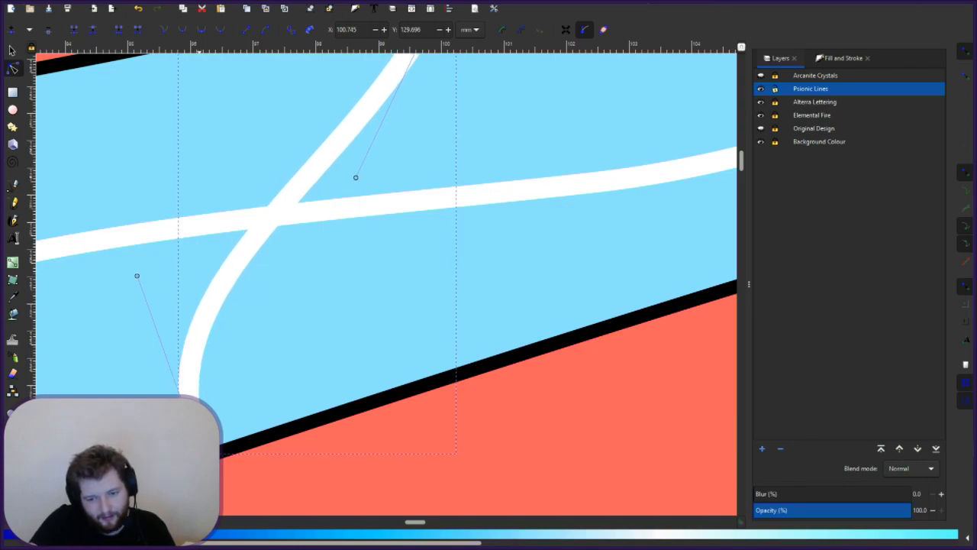
{"action": "key", "text": "Escape"}
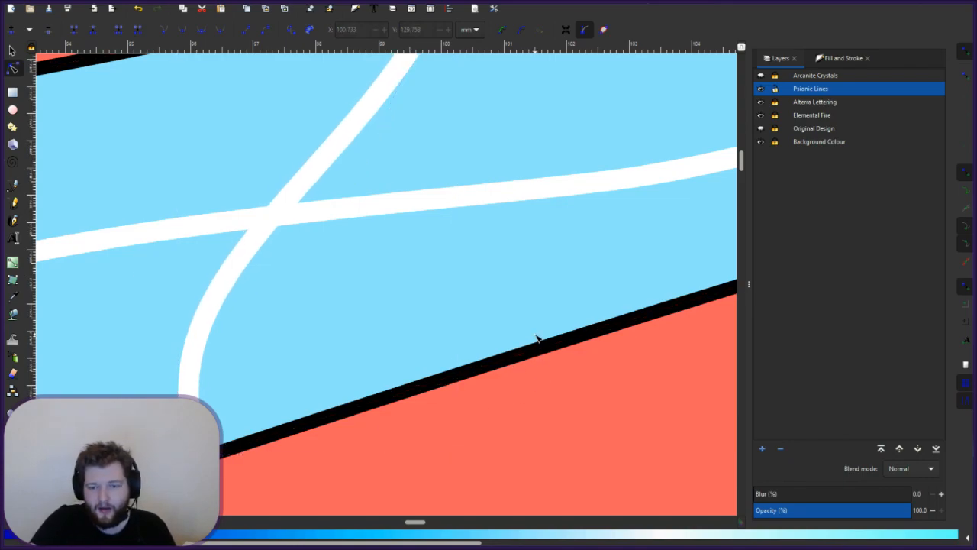
- Snap the curve's upper end to the outline, steepen its bend, and tuck it beneath
{"action": "scroll", "coordinate": [536, 338], "scroll_direction": "up", "scroll_amount": 6}
{"action": "left_click", "coordinate": [446, 212]}
{"action": "left_click", "coordinate": [448, 194]}
{"action": "left_click_drag", "start_coordinate": [448, 193], "coordinate": [441, 191]}
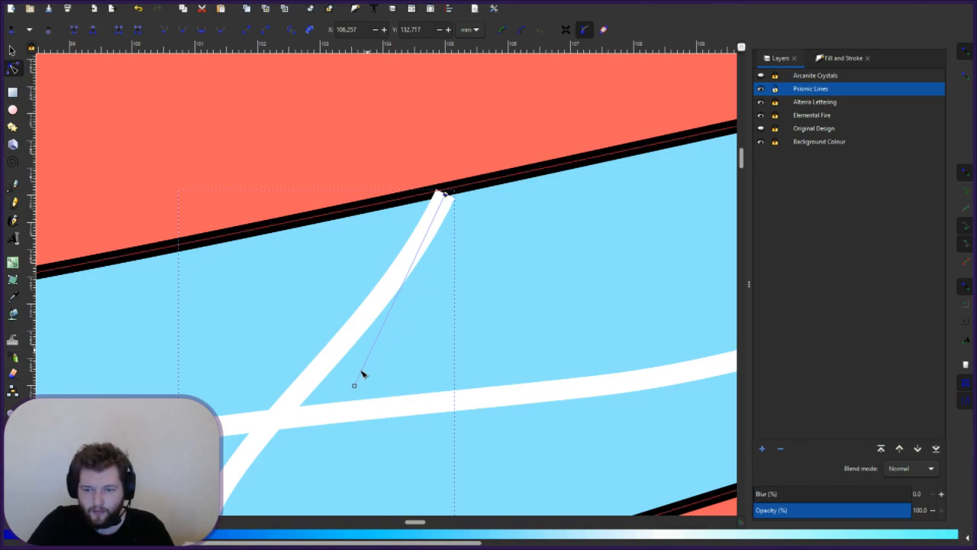
{"action": "left_click_drag", "start_coordinate": [356, 386], "coordinate": [490, 397]}
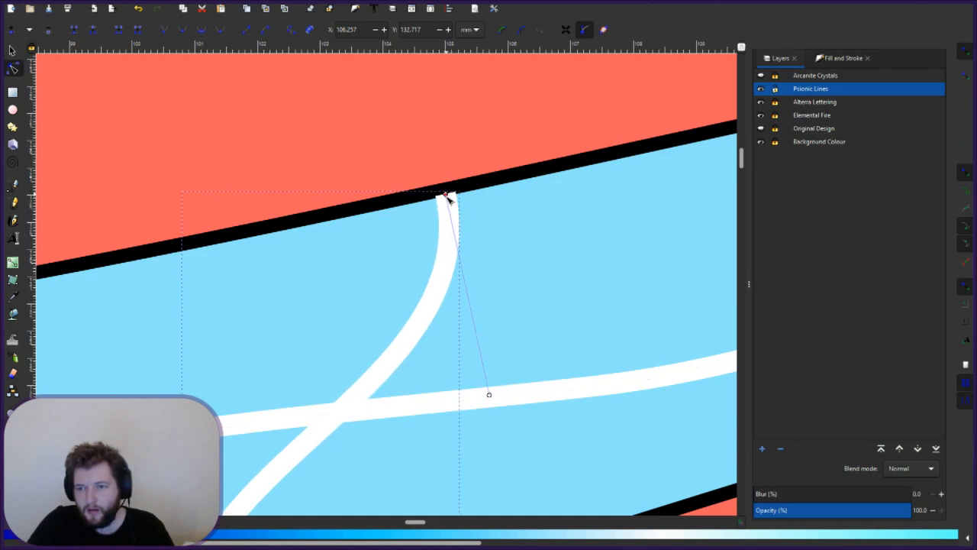
{"action": "left_click_drag", "start_coordinate": [446, 195], "coordinate": [447, 197]}
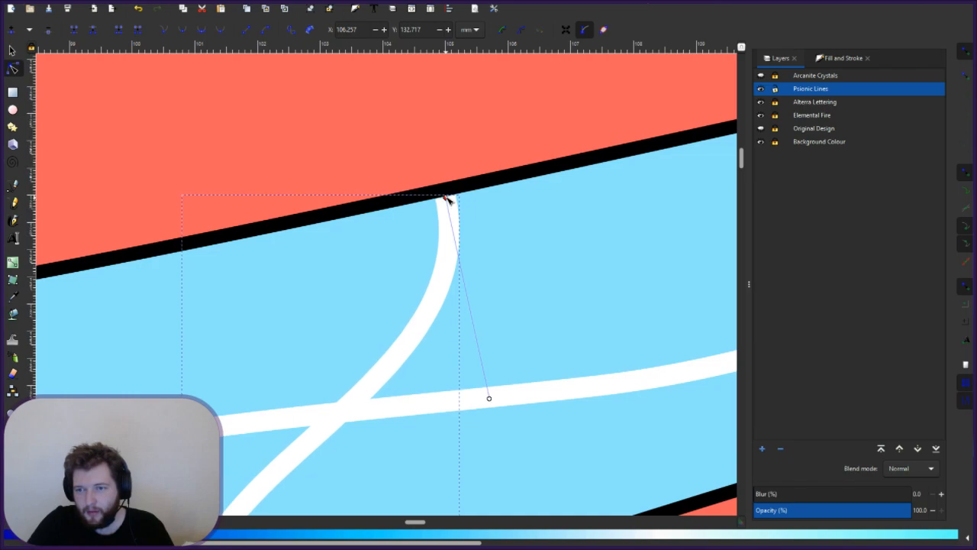
{"action": "key", "text": "Escape"}
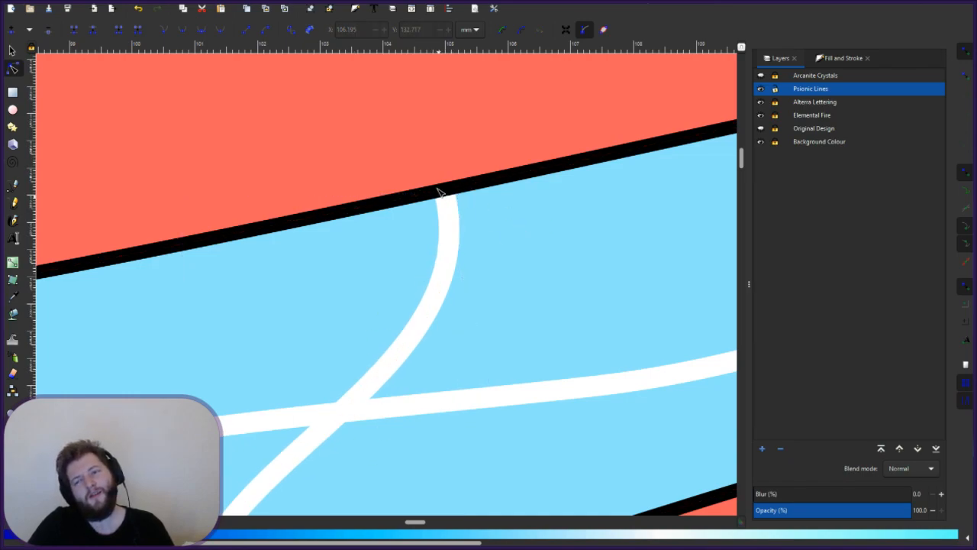
{"action": "scroll", "coordinate": [447, 197], "scroll_direction": "up", "scroll_amount": 2}
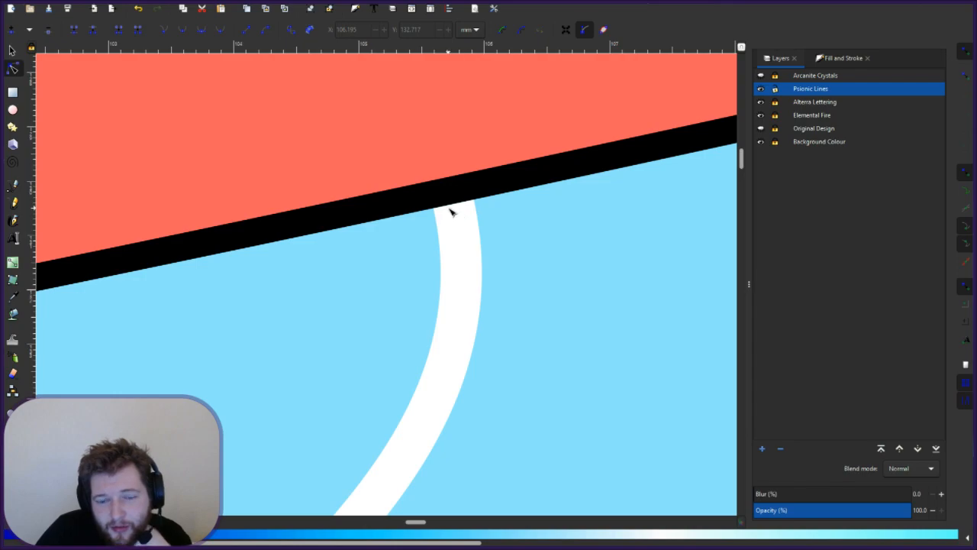
{"action": "scroll", "coordinate": [450, 212], "scroll_direction": "up", "scroll_amount": 1}
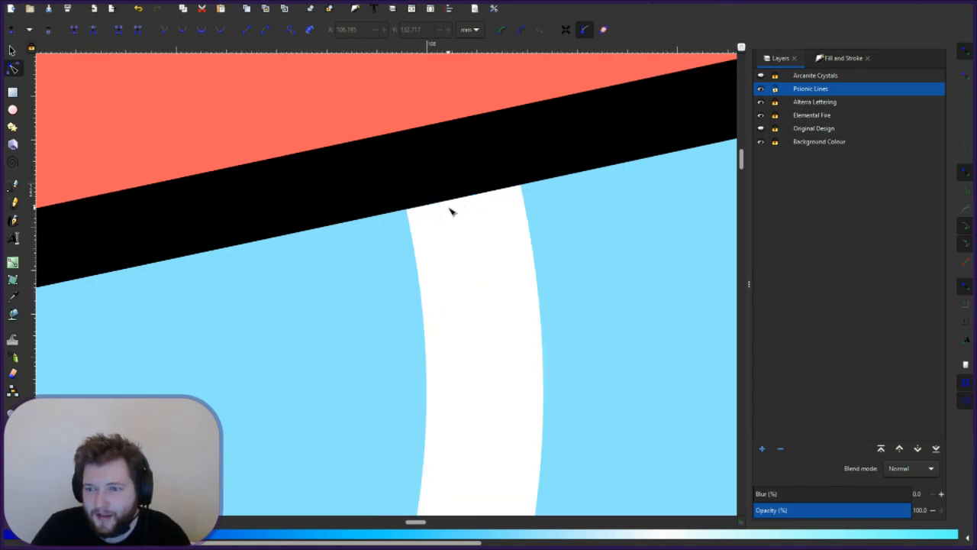
{"action": "scroll", "coordinate": [450, 212], "scroll_direction": "up", "scroll_amount": 1}
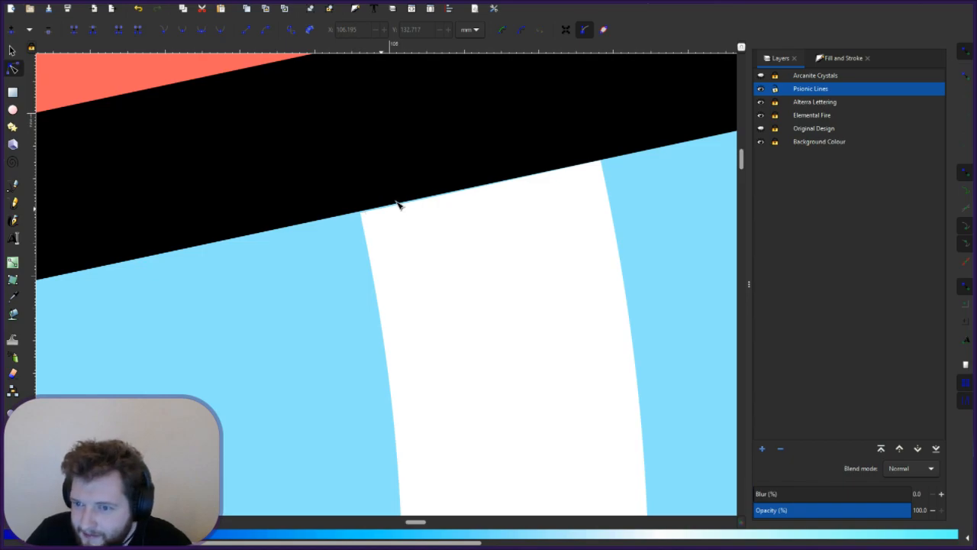
{"action": "scroll", "coordinate": [388, 361], "scroll_direction": "down", "scroll_amount": 1}
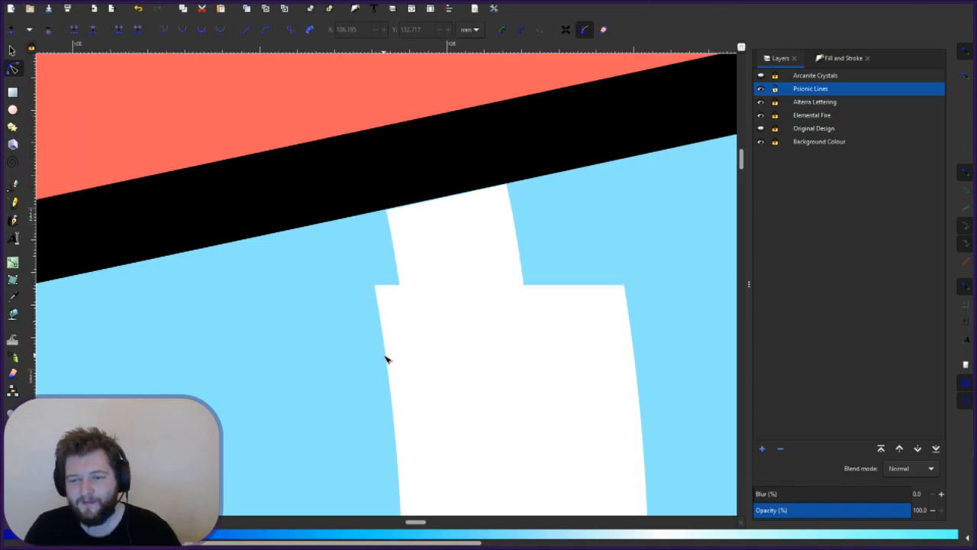
{"action": "scroll", "coordinate": [421, 331], "scroll_direction": "down", "scroll_amount": 3}
{"action": "scroll", "coordinate": [421, 333], "scroll_direction": "down", "scroll_amount": 3}
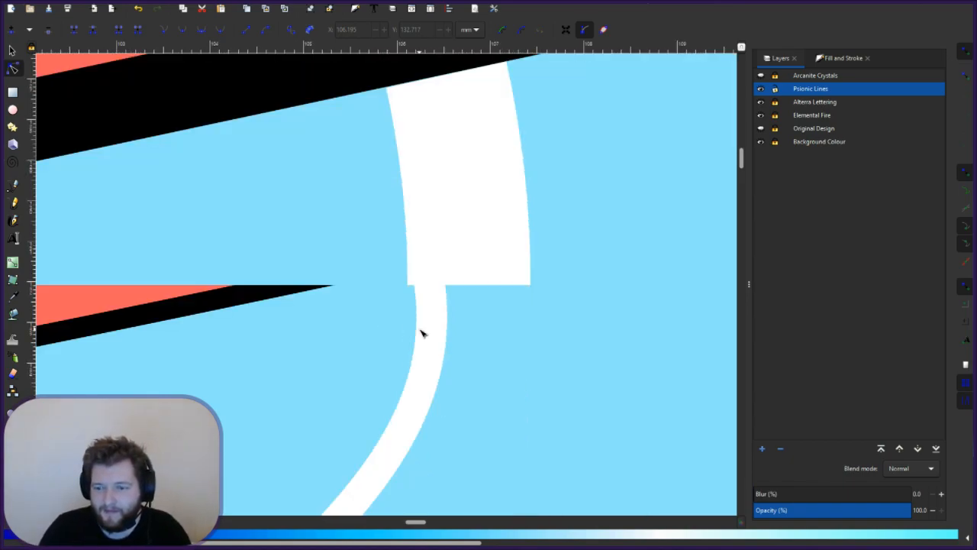
{"action": "left_click_drag", "start_coordinate": [414, 523], "coordinate": [377, 534]}
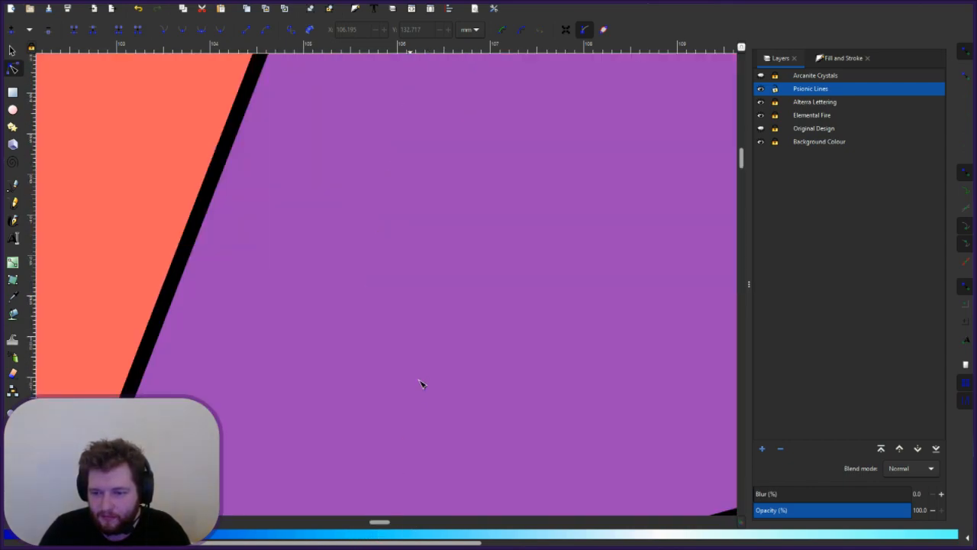
{"action": "scroll", "coordinate": [423, 384], "scroll_direction": "down", "scroll_amount": 5}
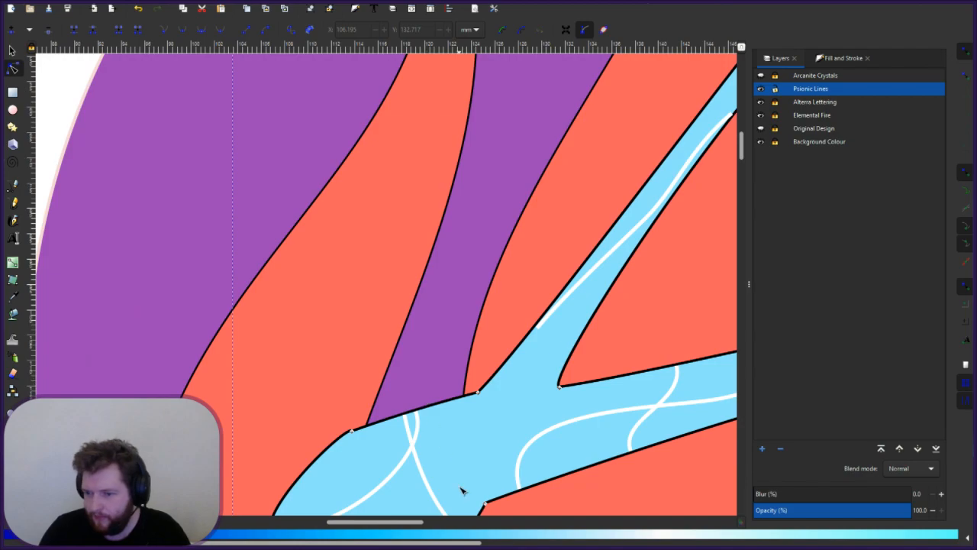
- Move to the next white line and bend its top end toward the outline below the coral shape
{"action": "left_click_drag", "start_coordinate": [343, 524], "coordinate": [444, 519]}
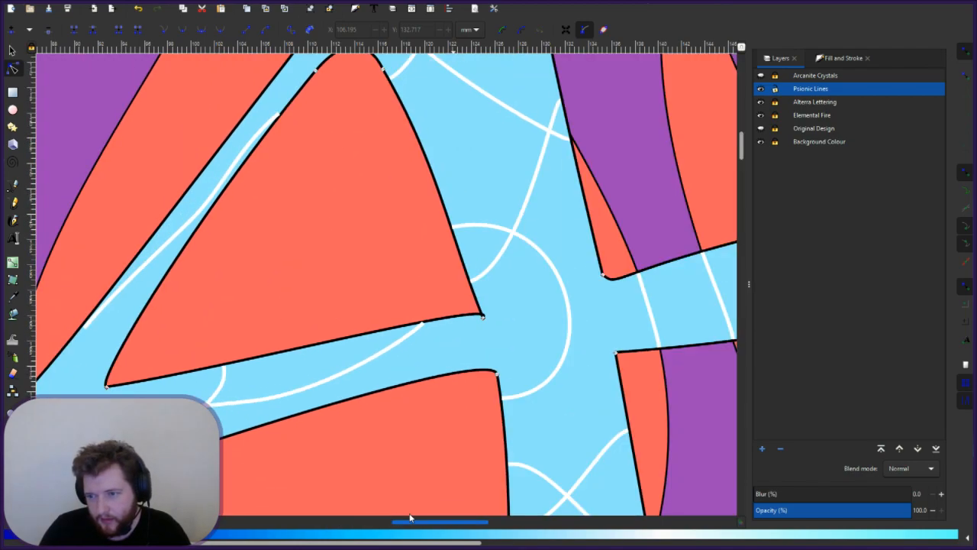
{"action": "key", "text": "plus"}
{"action": "key", "text": "plus"}
{"action": "key", "text": "plus"}
{"action": "key", "text": "plus"}
{"action": "key", "text": "plus"}
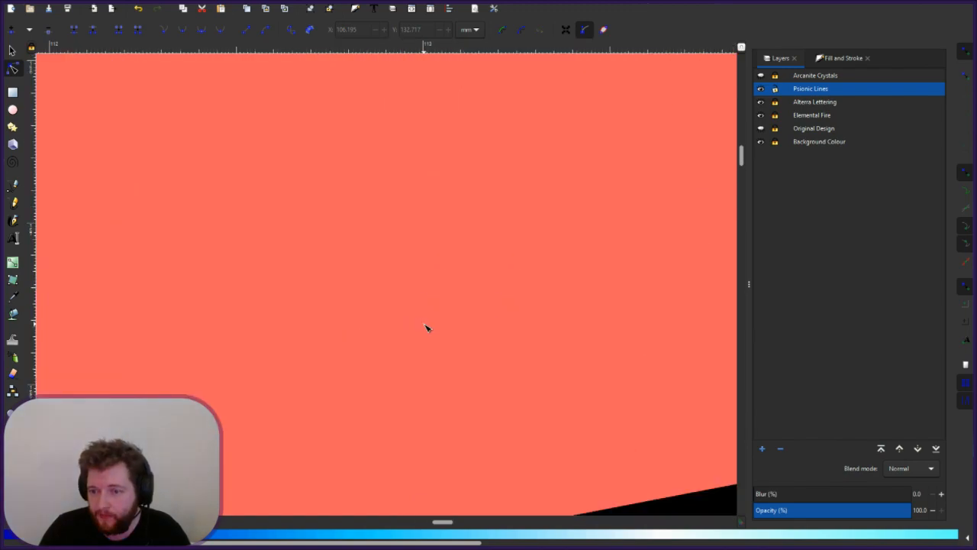
{"action": "key", "text": "minus"}
{"action": "key", "text": "minus"}
{"action": "key", "text": "minus"}
{"action": "key", "text": "minus"}
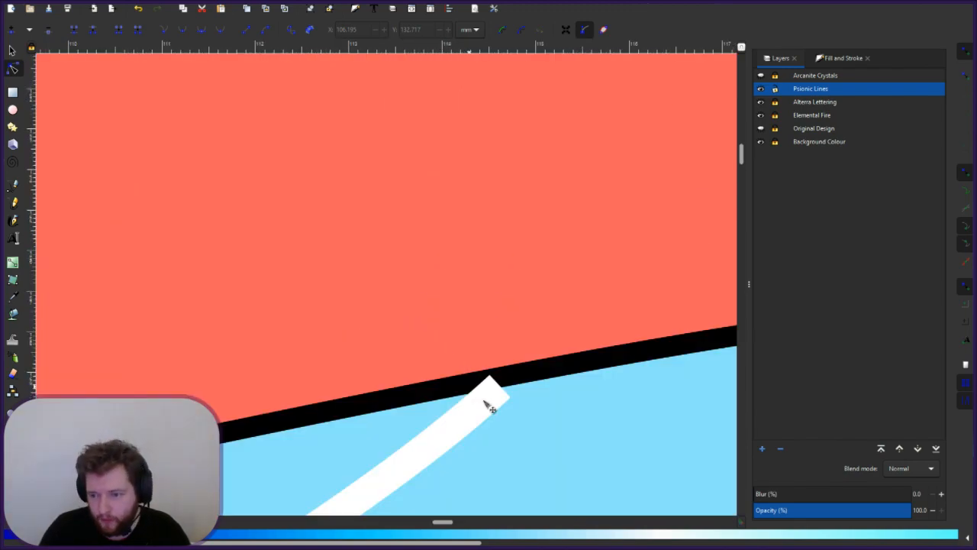
{"action": "mouse_move", "coordinate": [448, 524]}
{"action": "left_mouse_down"}
{"action": "mouse_move", "coordinate": [468, 526]}
{"action": "mouse_move", "coordinate": [446, 526]}
{"action": "left_mouse_up"}
{"action": "scroll", "coordinate": [449, 439], "scroll_direction": "down", "scroll_amount": 5}
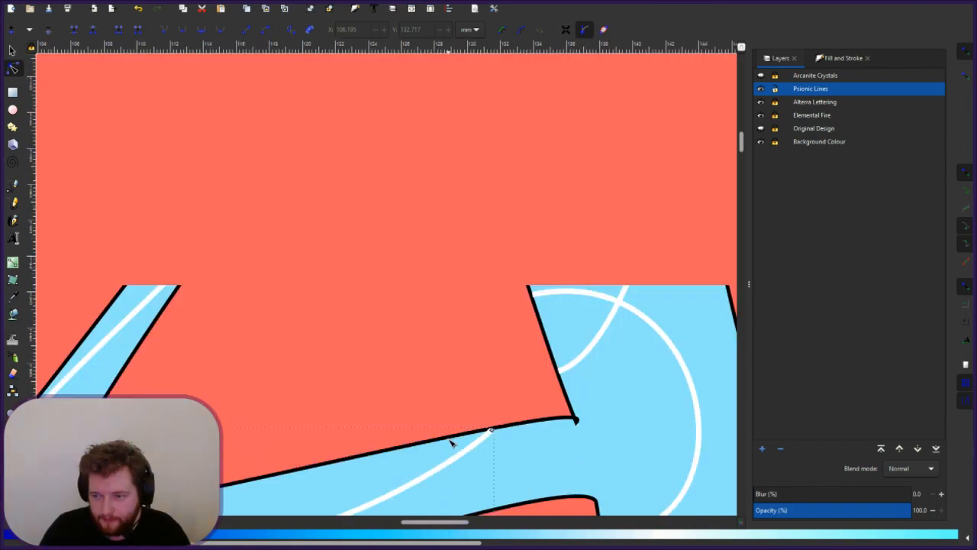
{"action": "left_click_drag", "start_coordinate": [463, 525], "coordinate": [474, 526]}
{"action": "scroll", "coordinate": [402, 438], "scroll_direction": "up", "scroll_amount": 2}
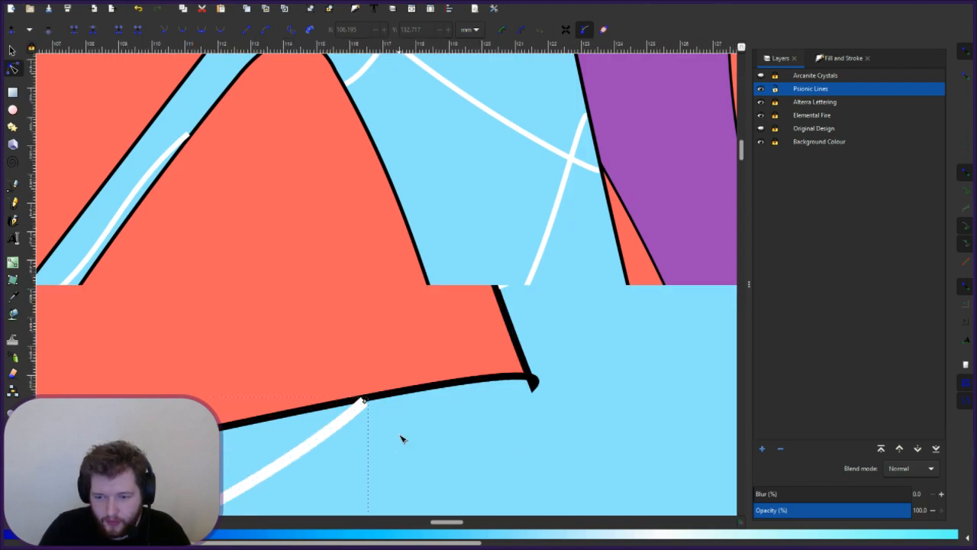
{"action": "left_click", "coordinate": [347, 420]}
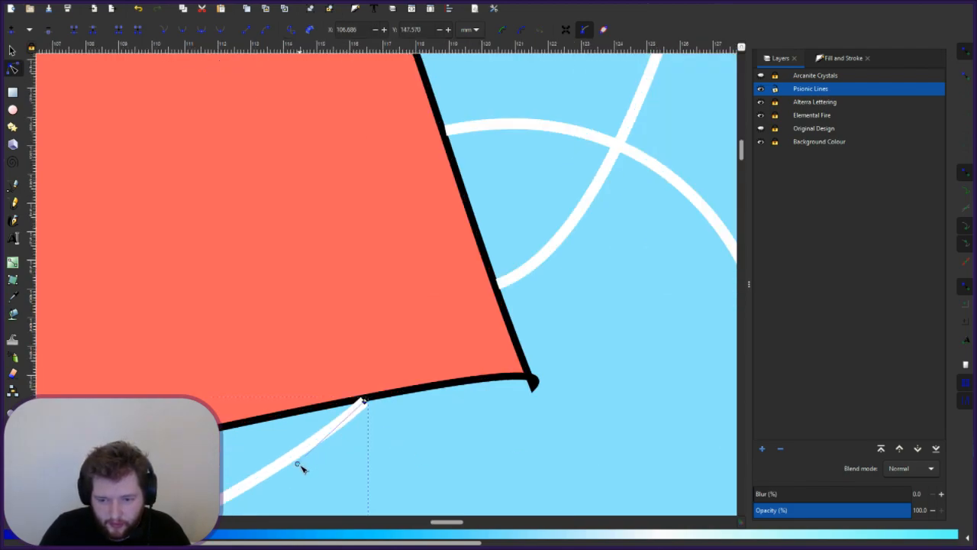
{"action": "left_click_drag", "start_coordinate": [299, 466], "coordinate": [395, 511]}
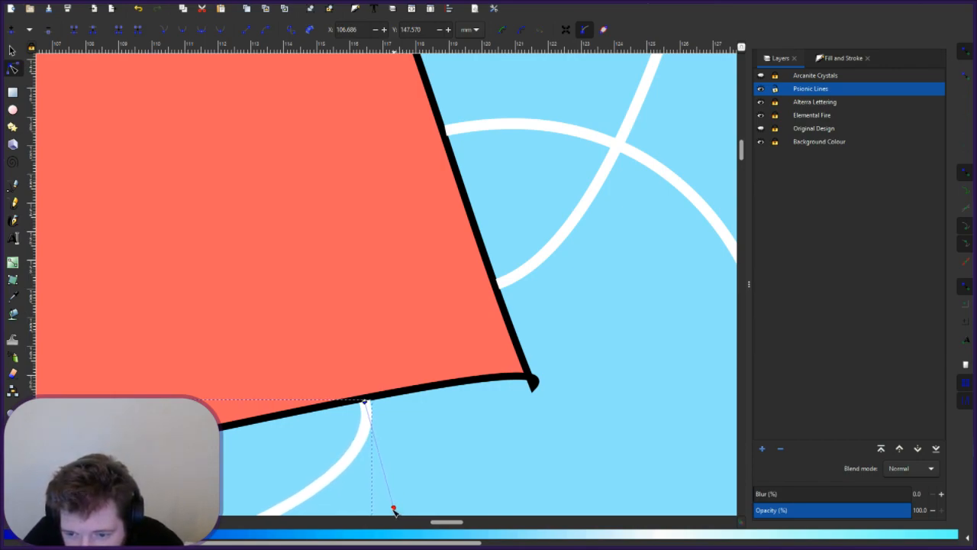
{"action": "left_click", "coordinate": [441, 460]}
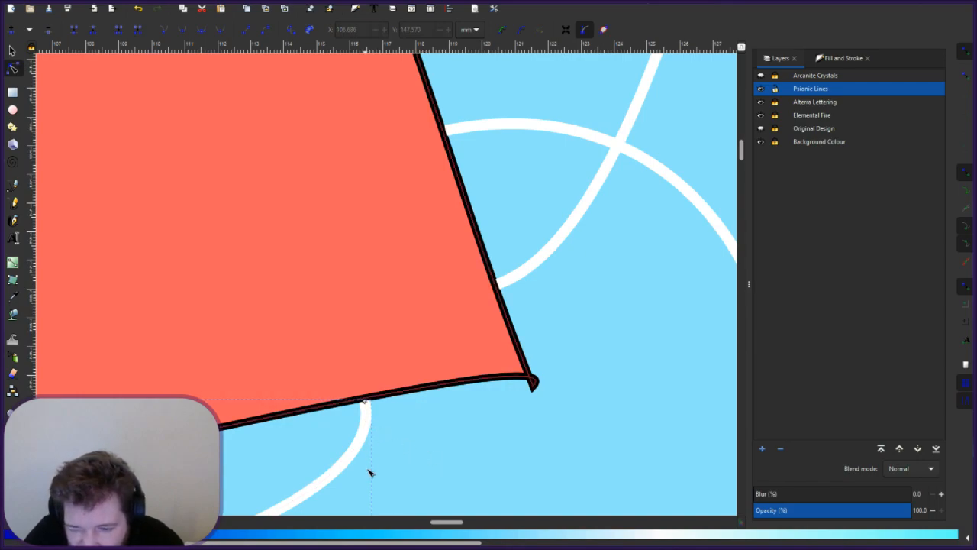
- Fine-tune that curve's bend so its top rises smoothly into the black outline
{"action": "left_click", "coordinate": [366, 404]}
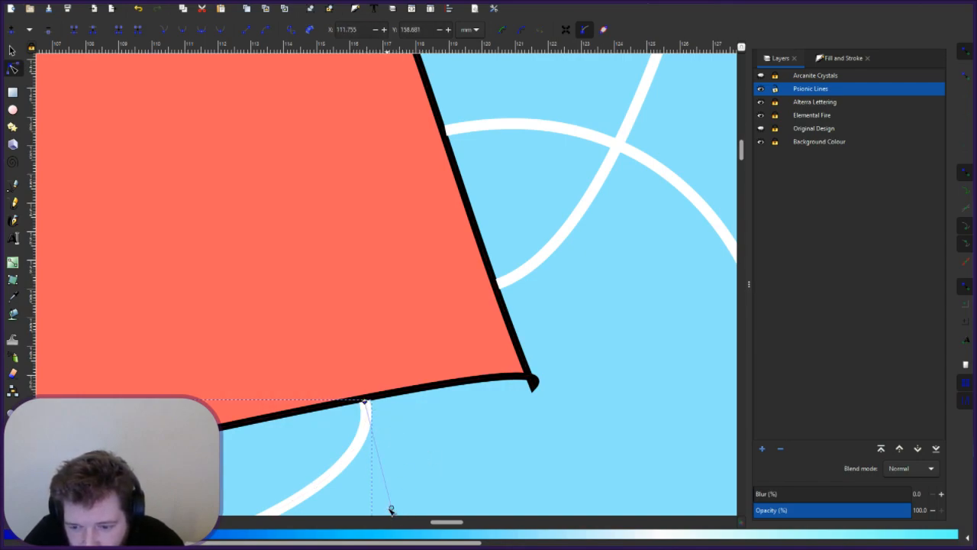
{"action": "left_click_drag", "start_coordinate": [391, 507], "coordinate": [383, 511]}
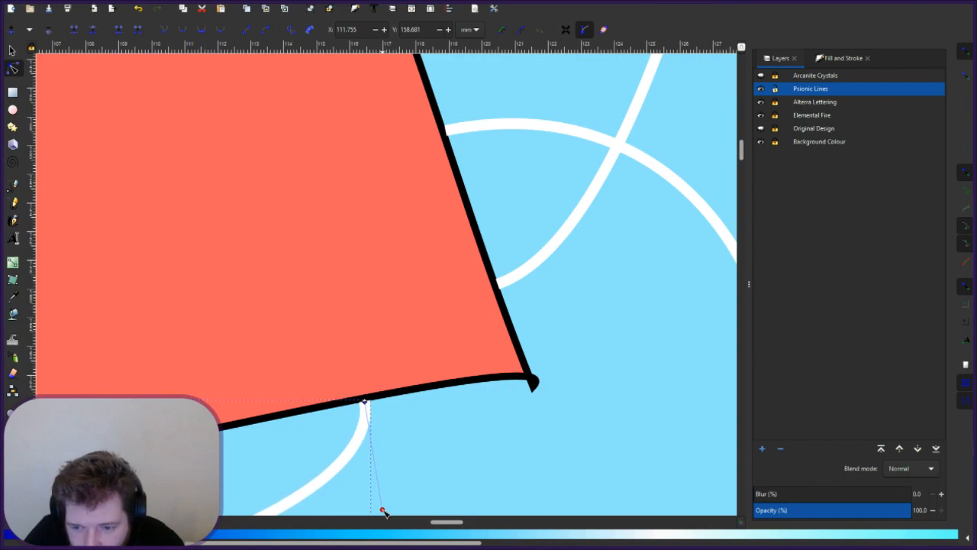
{"action": "left_click", "coordinate": [428, 480]}
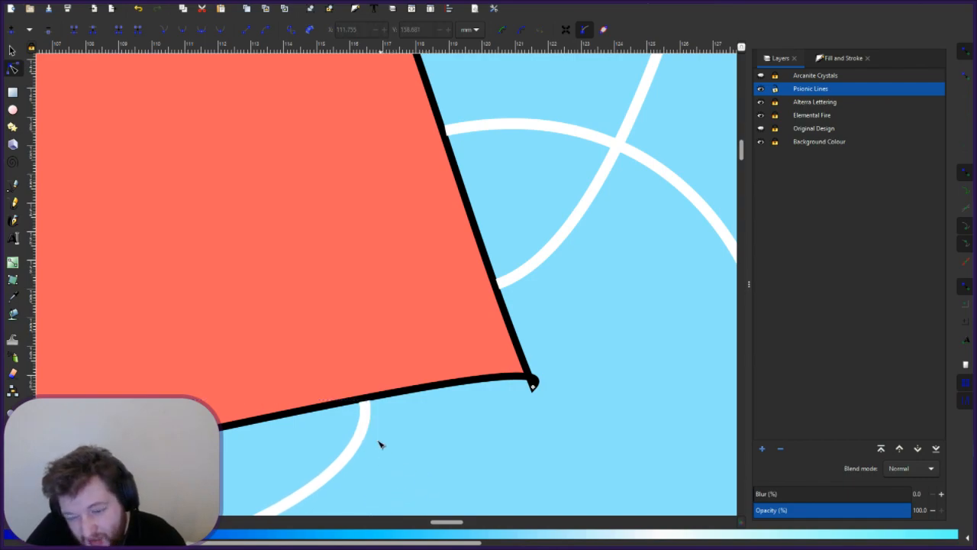
{"action": "left_click", "coordinate": [364, 401]}
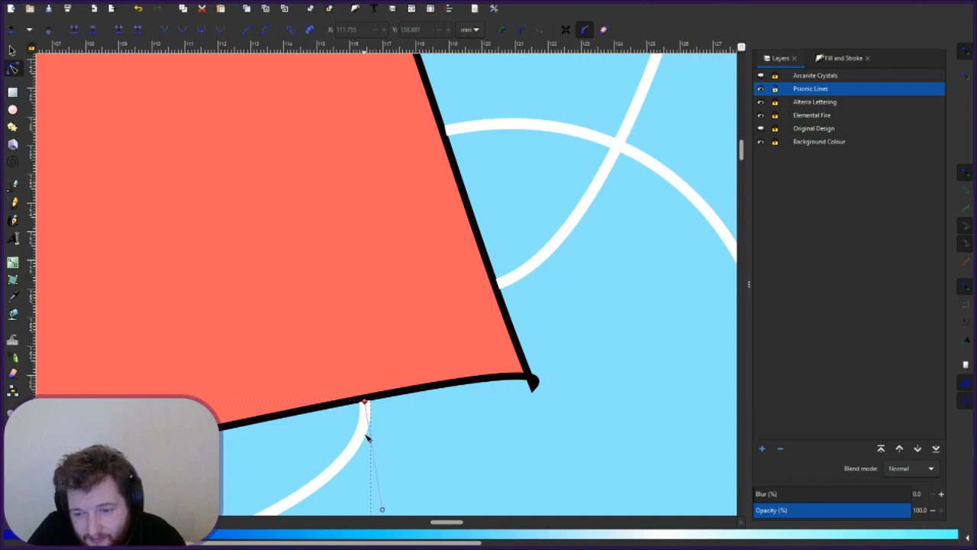
{"action": "left_click_drag", "start_coordinate": [387, 512], "coordinate": [388, 511]}
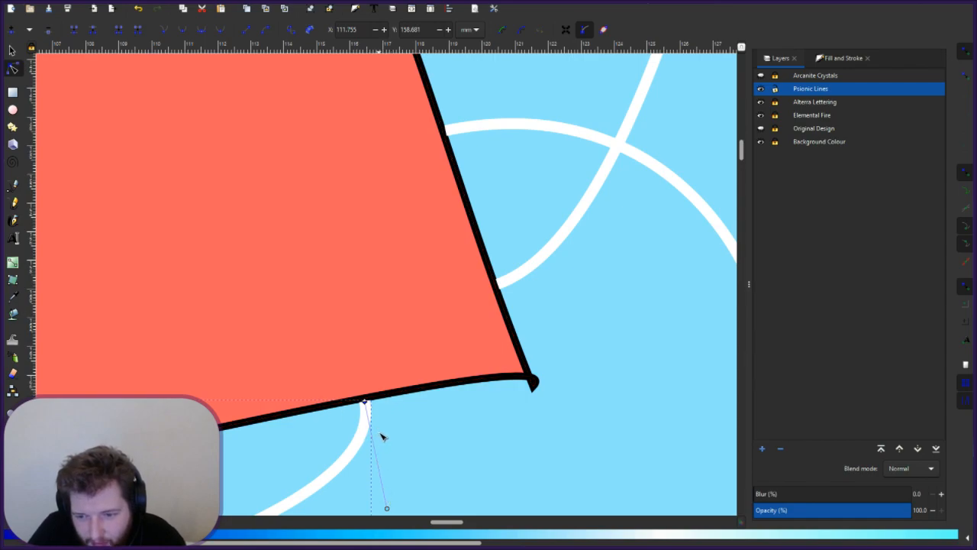
{"action": "left_click", "coordinate": [446, 467]}
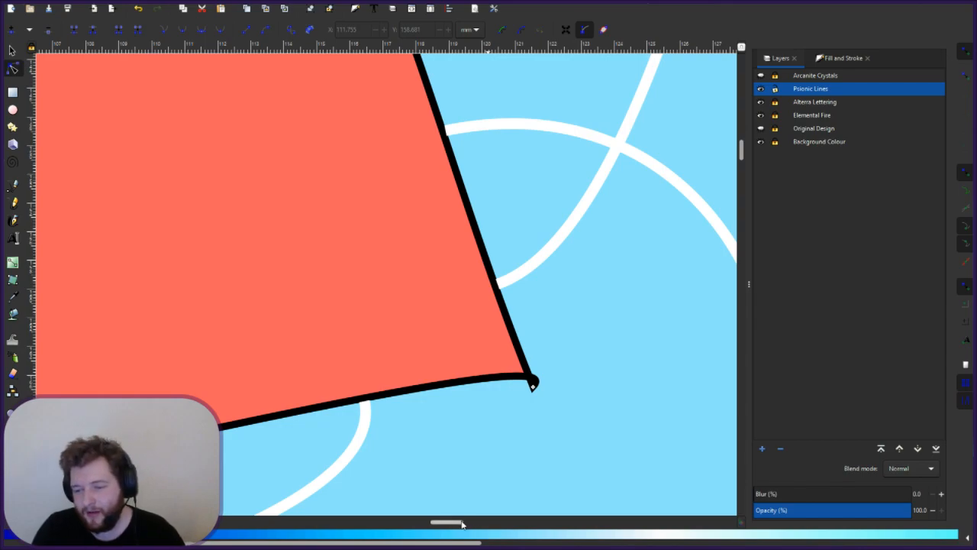
- Reshape the diagonal white stripe's lower end so it heads toward the letter's black edge
{"action": "left_click_drag", "start_coordinate": [450, 522], "coordinate": [423, 524]}
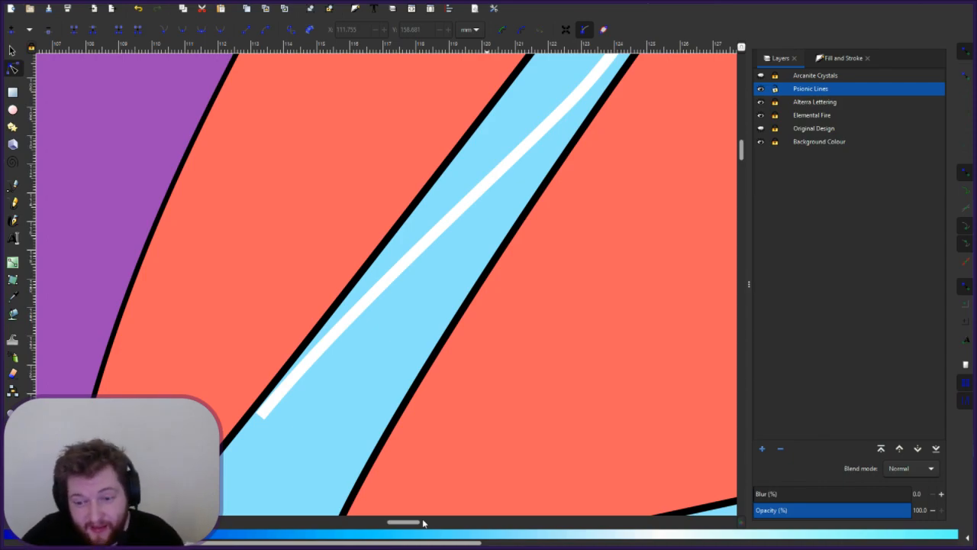
{"action": "left_click", "coordinate": [262, 416]}
{"action": "left_click", "coordinate": [261, 417]}
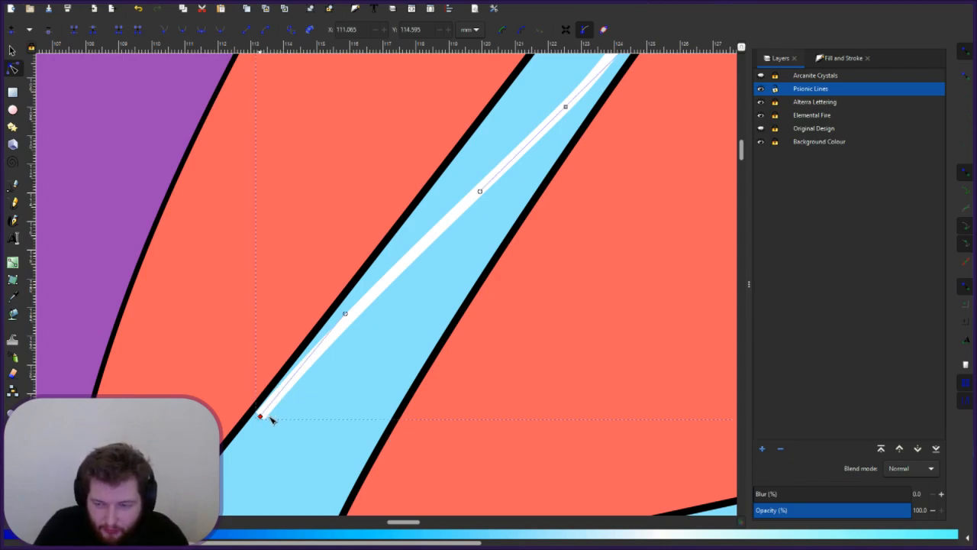
{"action": "left_click_drag", "start_coordinate": [346, 313], "coordinate": [351, 462]}
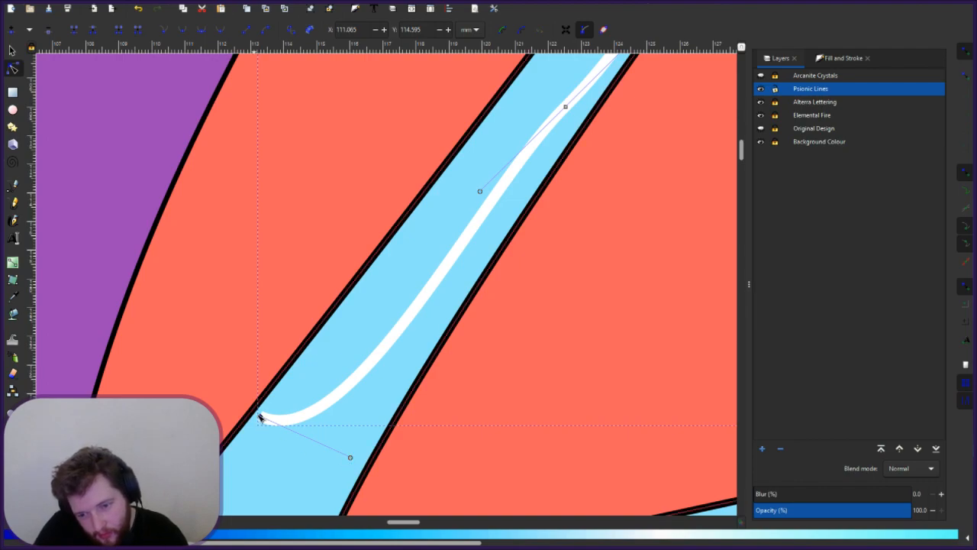
{"action": "left_click_drag", "start_coordinate": [261, 417], "coordinate": [258, 412]}
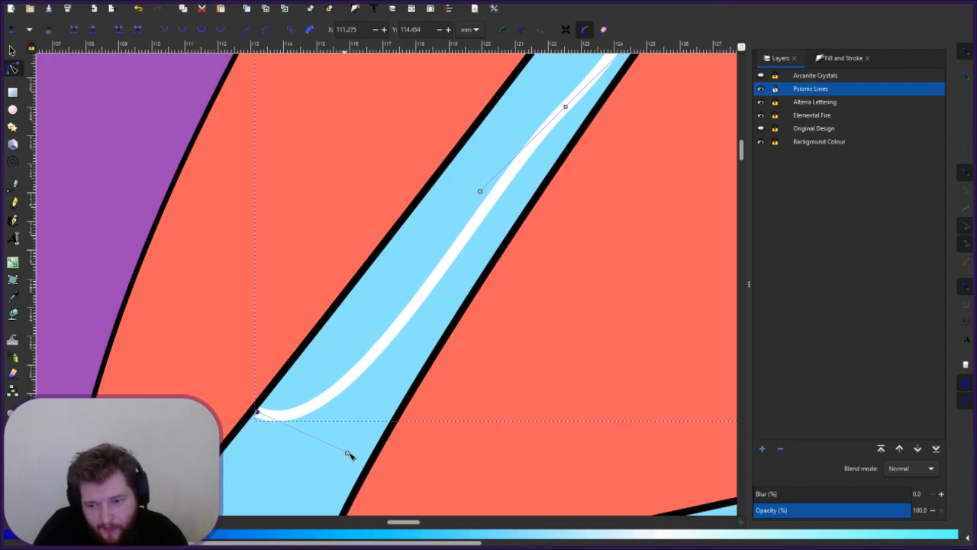
{"action": "left_click_drag", "start_coordinate": [349, 456], "coordinate": [345, 464]}
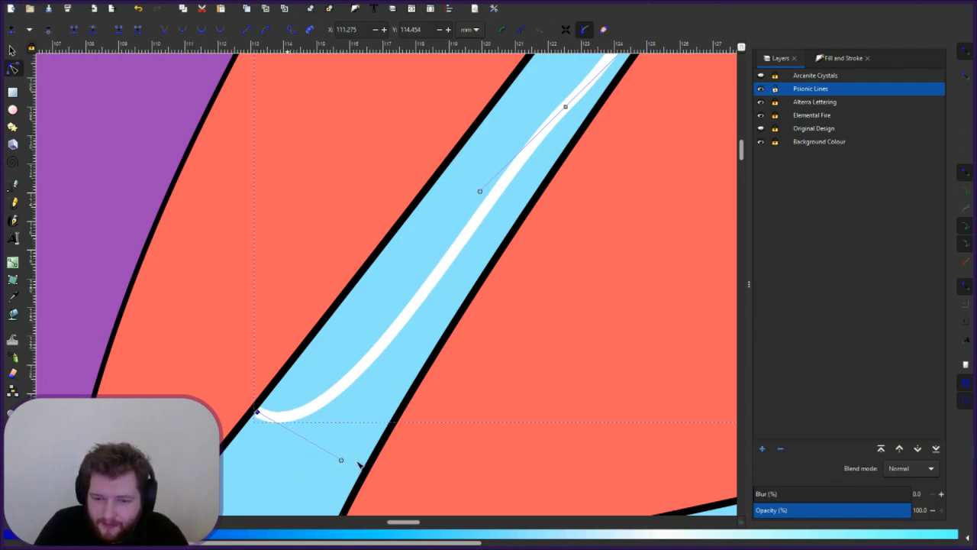
{"action": "key", "text": "Escape"}
{"action": "key", "text": "Escape"}
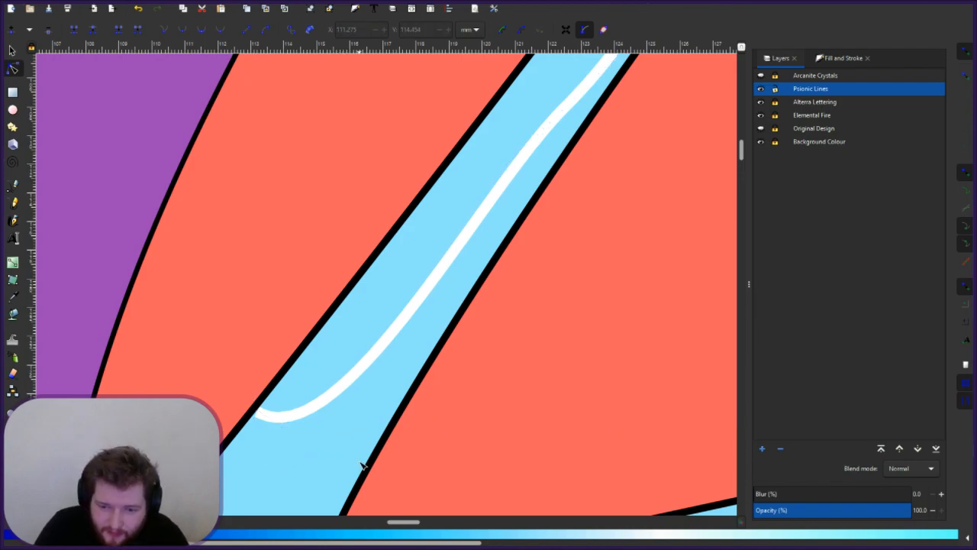
- Adjust the end's leftward hook and snap the lower end onto the letter's outline
{"action": "left_click", "coordinate": [258, 414]}
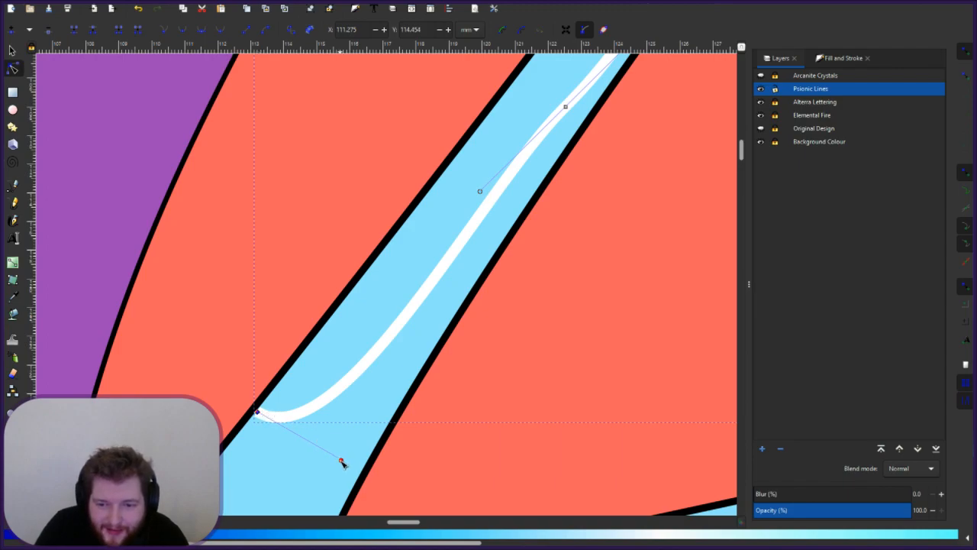
{"action": "left_click_drag", "start_coordinate": [341, 460], "coordinate": [336, 459]}
{"action": "left_click", "coordinate": [315, 451]}
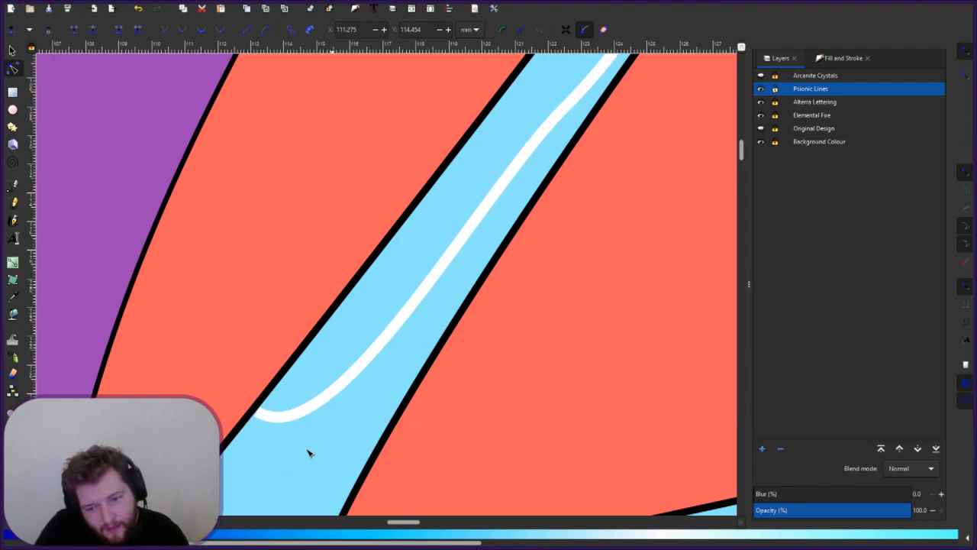
{"action": "left_click", "coordinate": [262, 415]}
{"action": "left_click", "coordinate": [258, 410]}
{"action": "left_click_drag", "start_coordinate": [258, 409], "coordinate": [260, 410]}
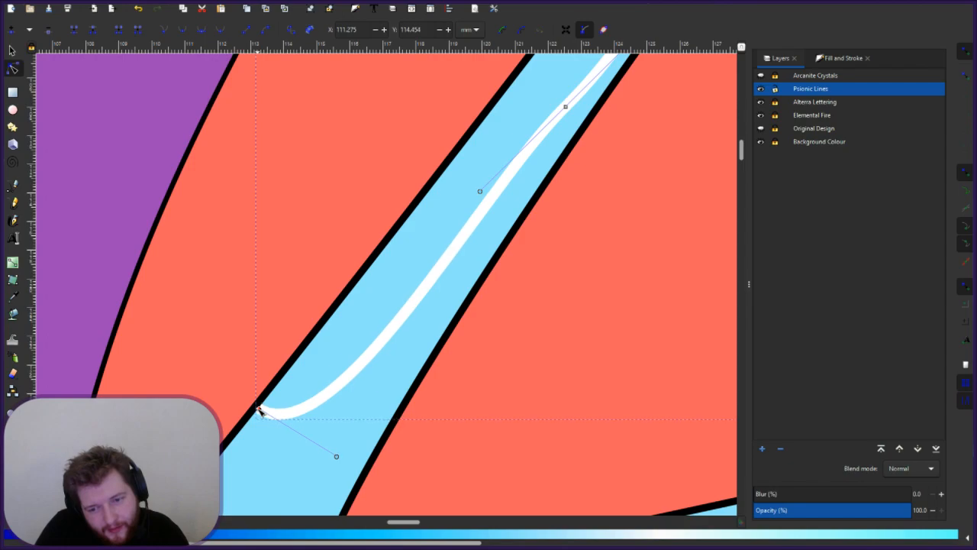
{"action": "left_click", "coordinate": [313, 465]}
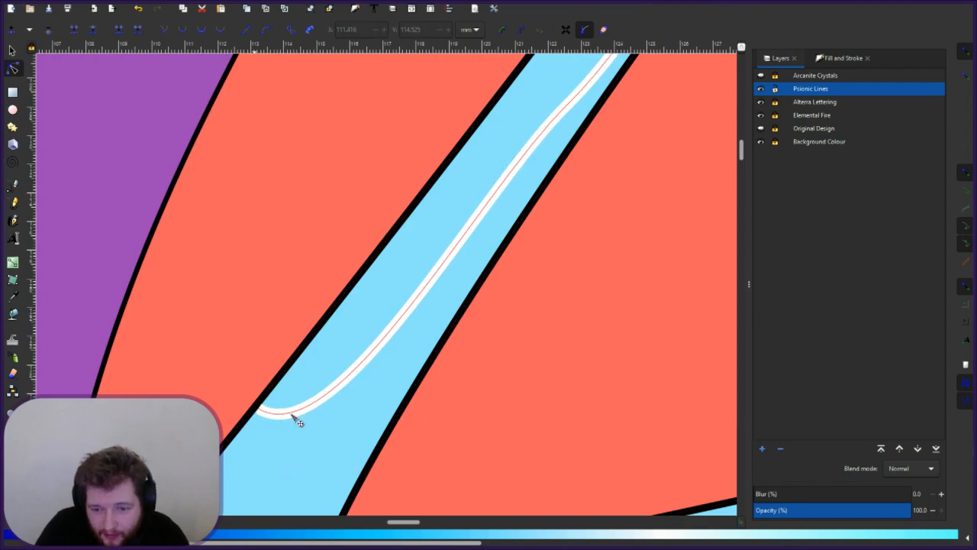
- Zoom to the white line's upper end, hook its tip, and place it on the inner black edge
{"action": "scroll", "coordinate": [415, 424], "scroll_direction": "up", "scroll_amount": 5}
{"action": "left_click_drag", "start_coordinate": [403, 523], "coordinate": [421, 526]}
{"action": "scroll", "coordinate": [360, 432], "scroll_direction": "up", "scroll_amount": 3}
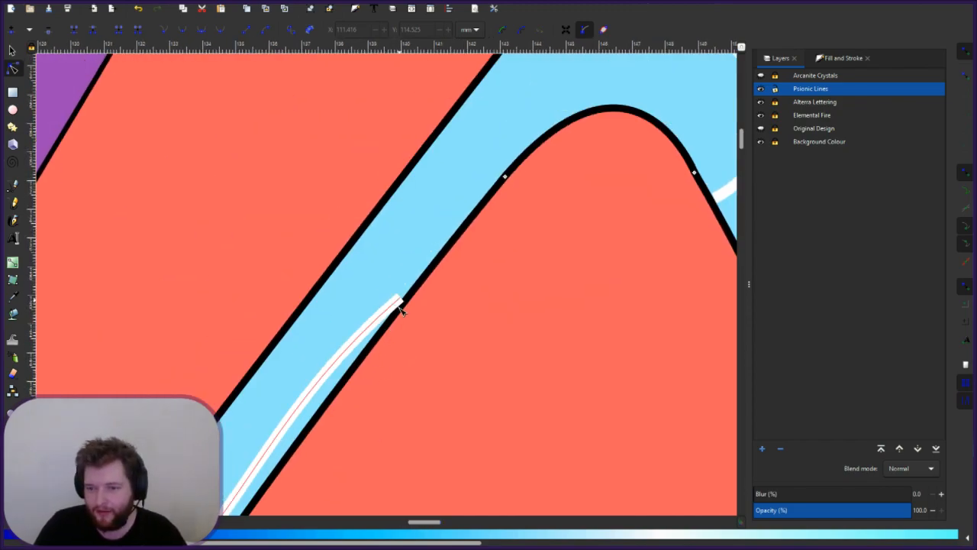
{"action": "left_click", "coordinate": [398, 306]}
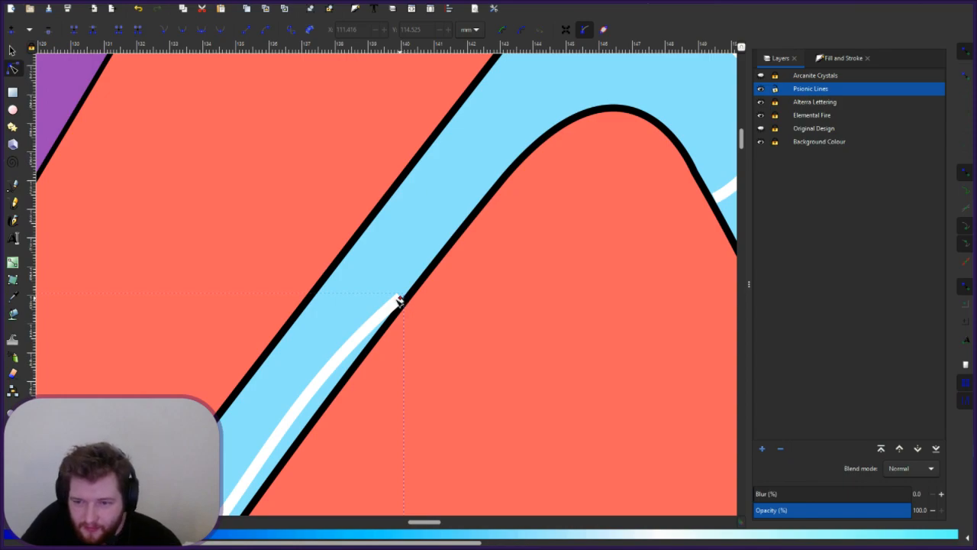
{"action": "left_click", "coordinate": [401, 298]}
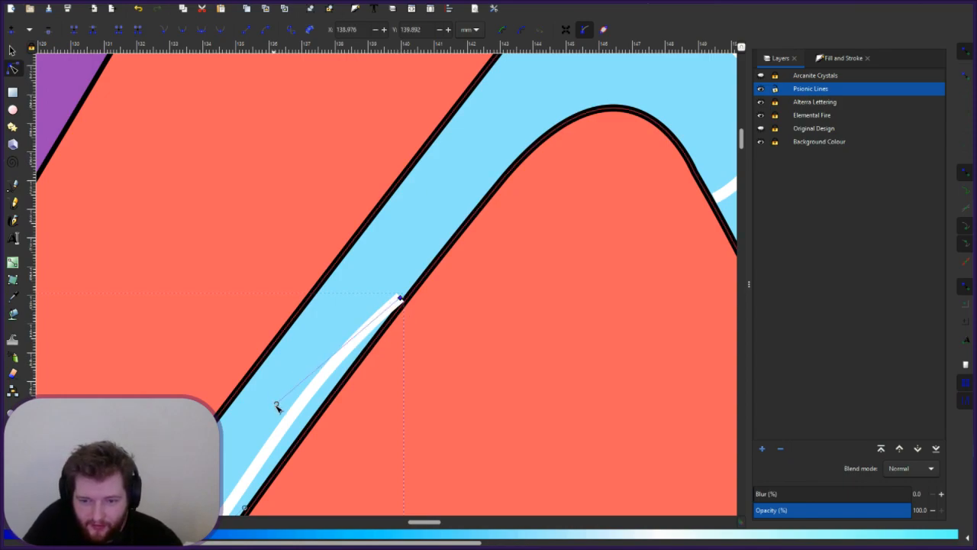
{"action": "left_click_drag", "start_coordinate": [276, 406], "coordinate": [372, 263]}
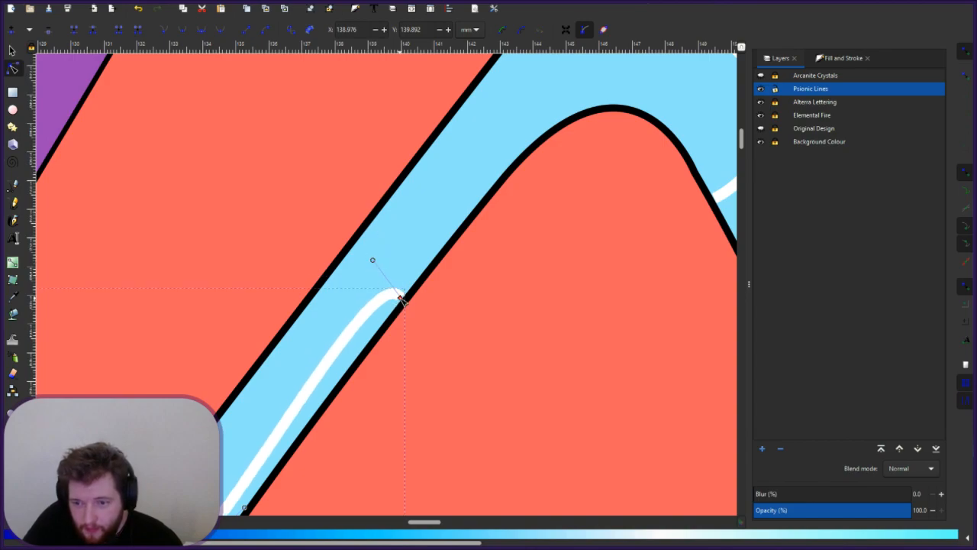
{"action": "left_click_drag", "start_coordinate": [401, 299], "coordinate": [403, 297]}
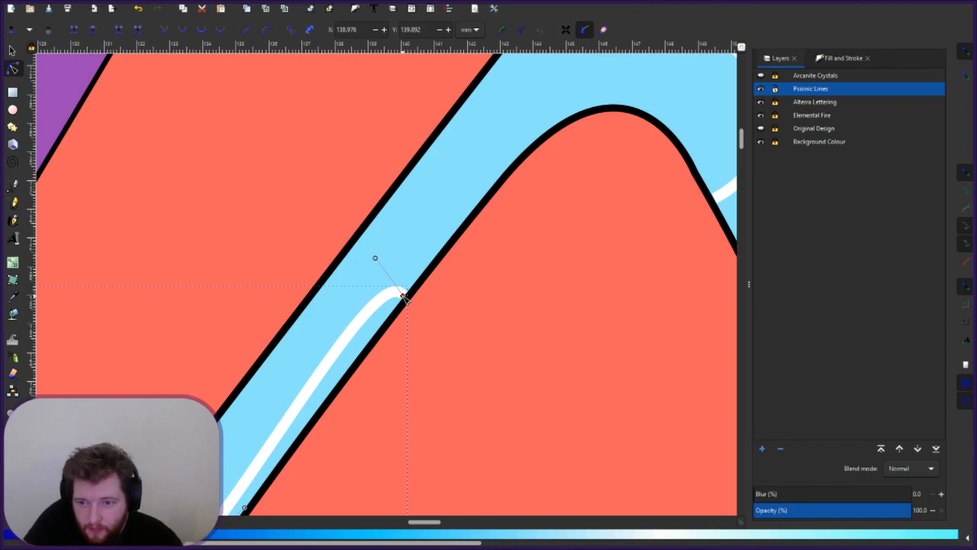
{"action": "left_click", "coordinate": [453, 300]}
- Soften the tip's curve and snap the upper end exactly onto the outline
{"action": "left_click", "coordinate": [400, 294]}
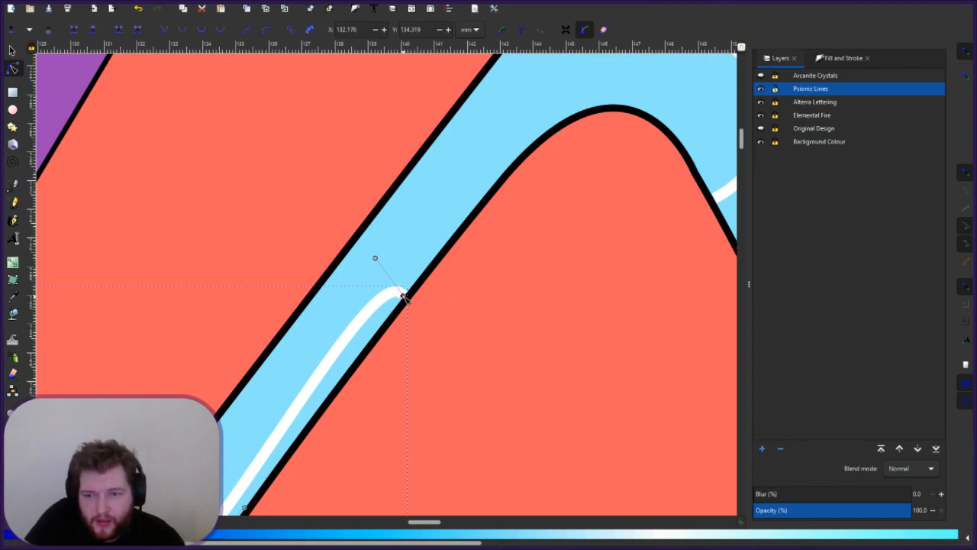
{"action": "left_click", "coordinate": [375, 259]}
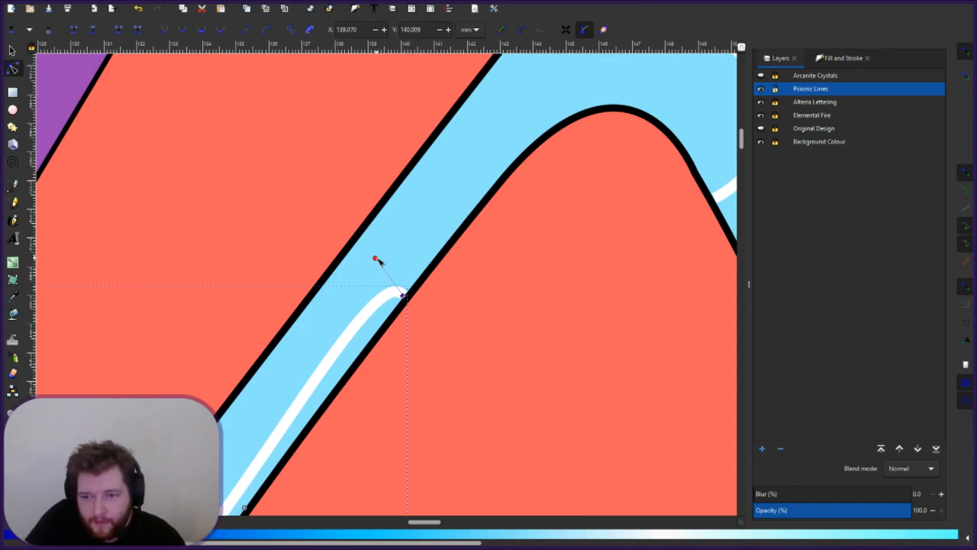
{"action": "mouse_move", "coordinate": [370, 273]}
{"action": "left_mouse_down"}
{"action": "mouse_move", "coordinate": [368, 285]}
{"action": "mouse_move", "coordinate": [376, 267]}
{"action": "left_mouse_up"}
{"action": "left_click", "coordinate": [458, 324]}
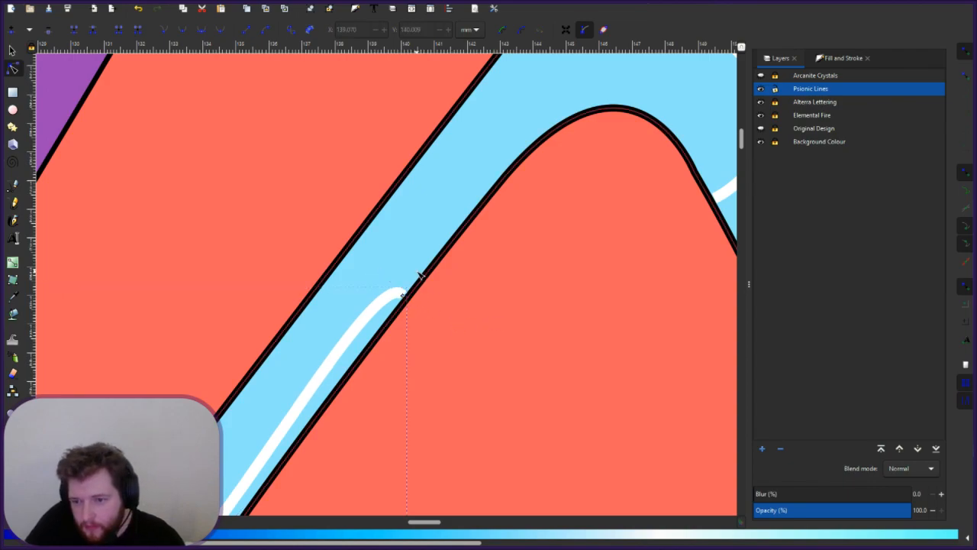
{"action": "left_click", "coordinate": [400, 300]}
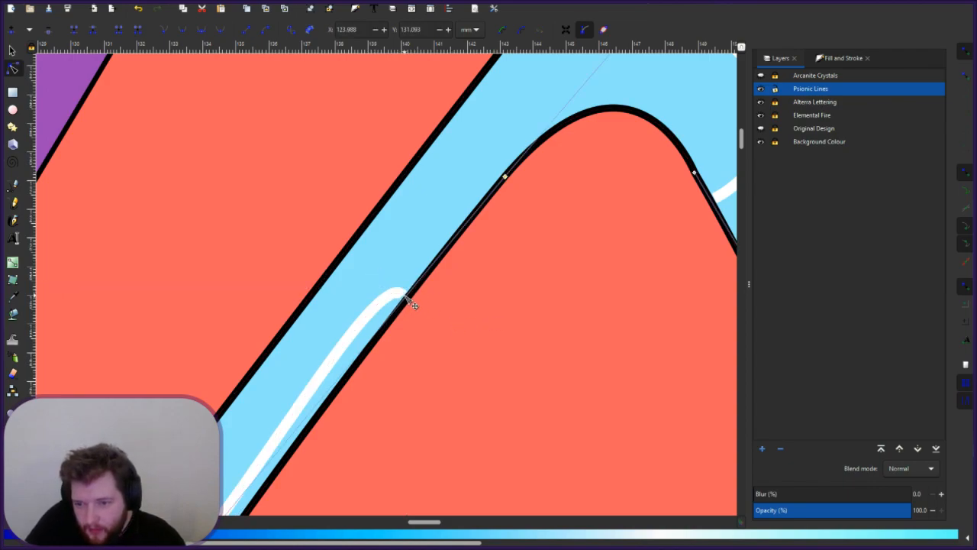
{"action": "key", "text": "Escape"}
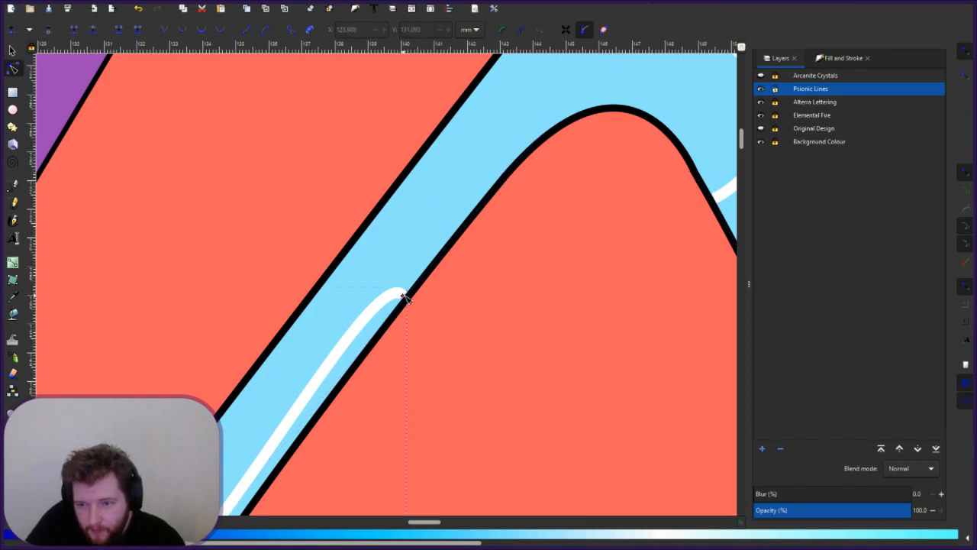
{"action": "left_click", "coordinate": [405, 298]}
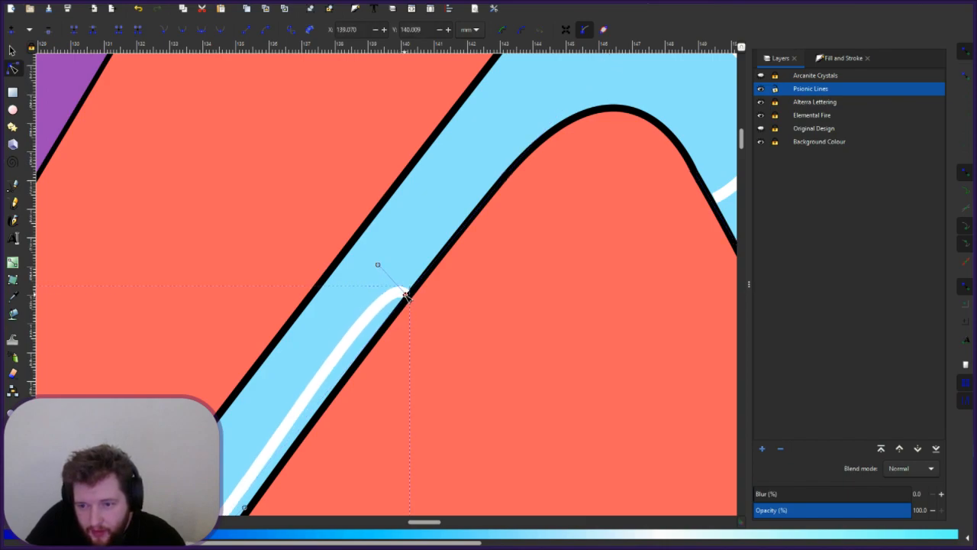
{"action": "left_click_drag", "start_coordinate": [406, 295], "coordinate": [407, 294]}
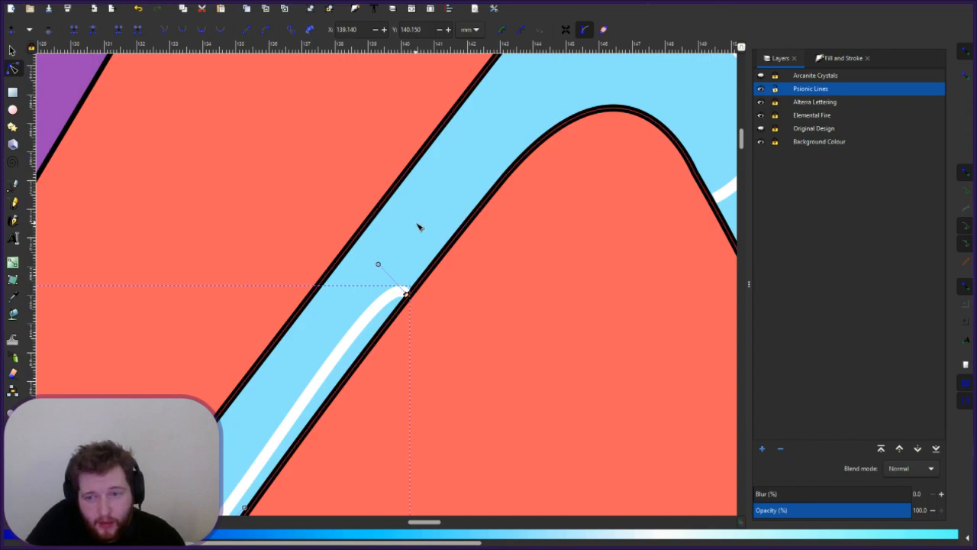
{"action": "left_click", "coordinate": [414, 285]}
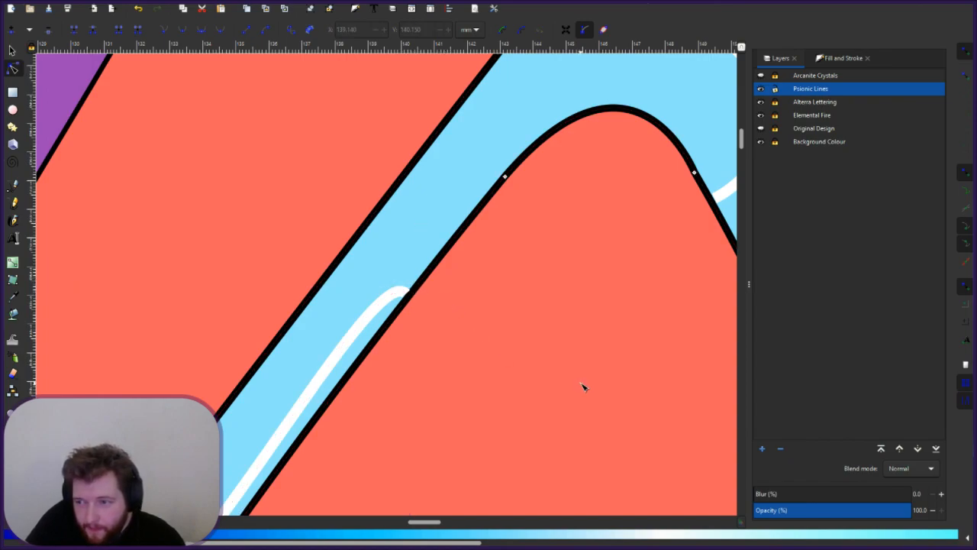
- Zoom out to centre the whole emblem and deselect to review the finished white lines
{"action": "scroll", "coordinate": [581, 384], "scroll_direction": "down", "scroll_amount": 4}
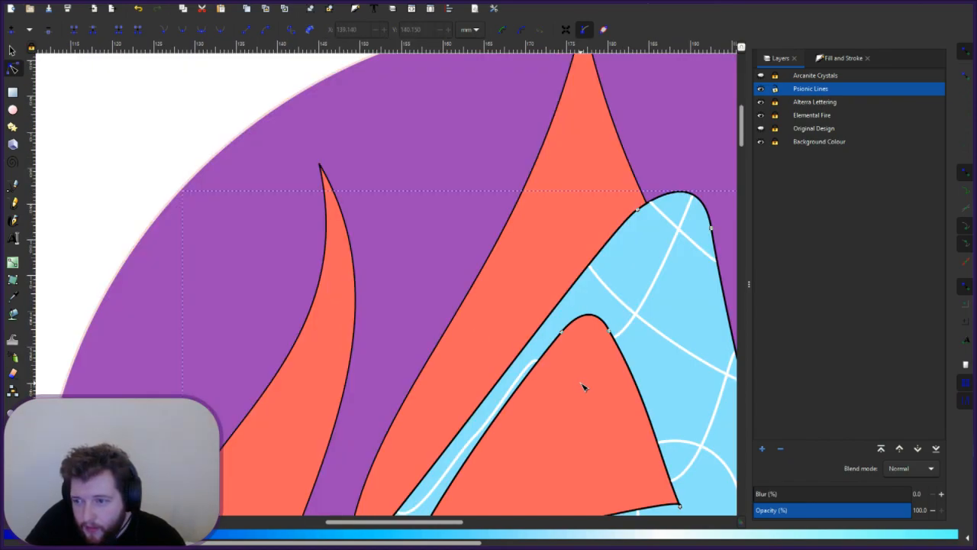
{"action": "scroll", "coordinate": [584, 391], "scroll_direction": "down", "scroll_amount": 4}
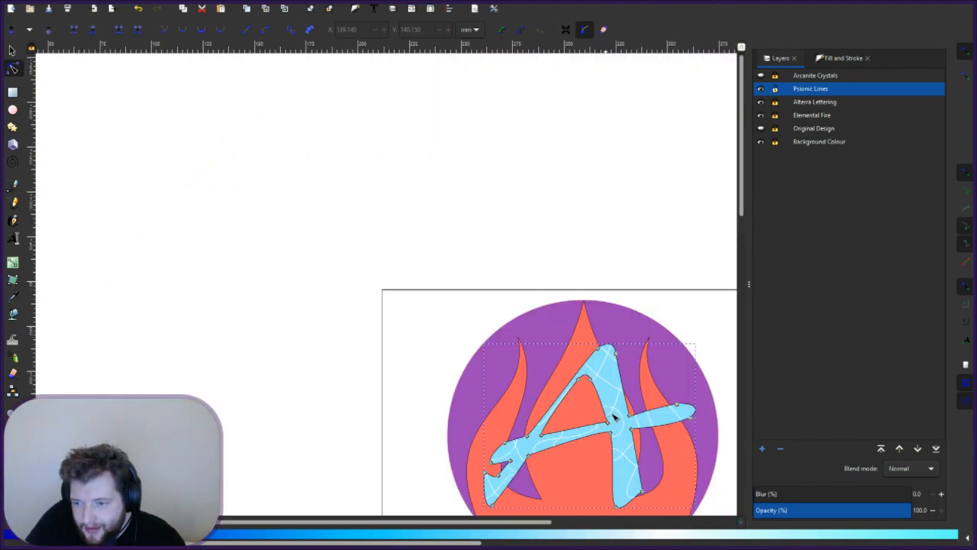
{"action": "left_click_drag", "start_coordinate": [532, 361], "coordinate": [442, 264]}
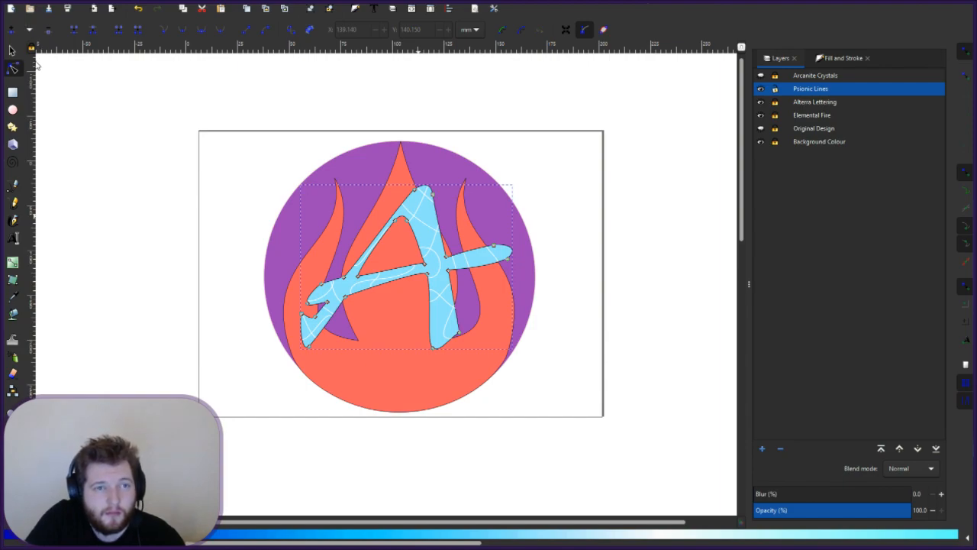
{"action": "left_click", "coordinate": [567, 326]}
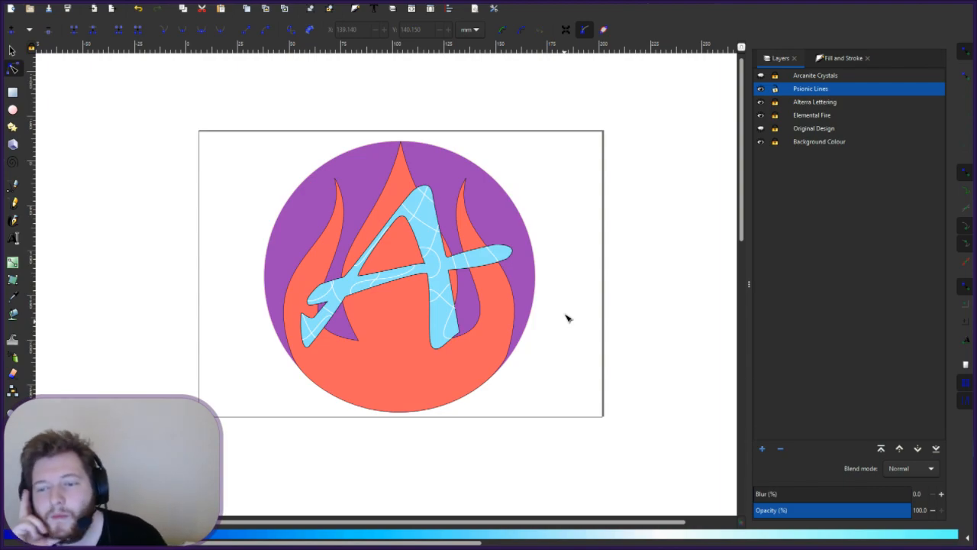
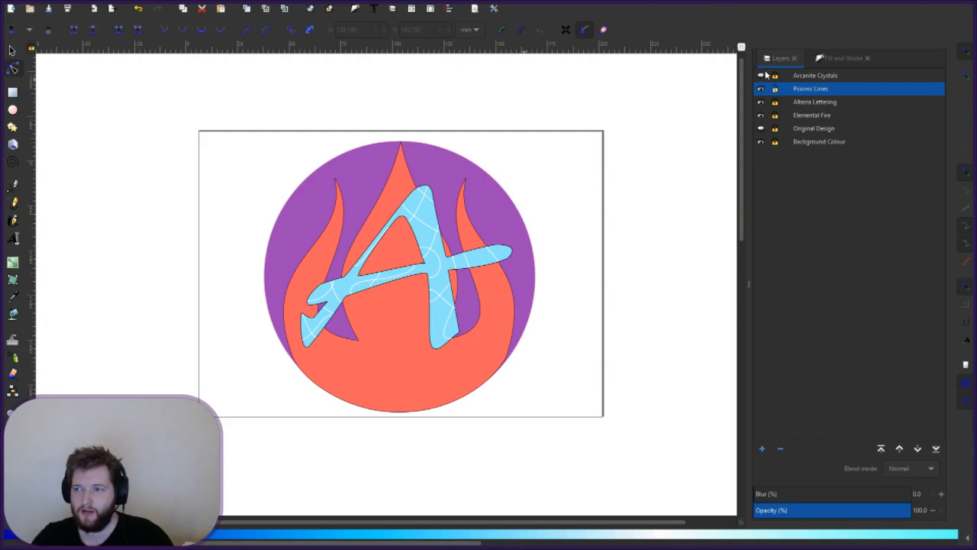
- Show the Arcanite Crystals layer's eight coloured diamonds and make it the current layer
{"action": "left_click", "coordinate": [760, 76]}
{"action": "left_click", "coordinate": [760, 76]}
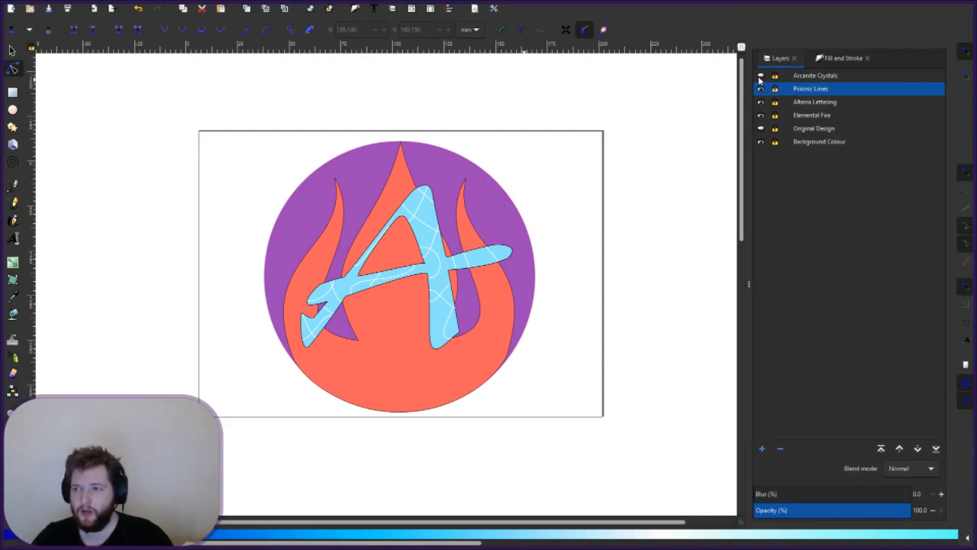
{"action": "left_click", "coordinate": [760, 76]}
{"action": "left_click", "coordinate": [810, 76]}
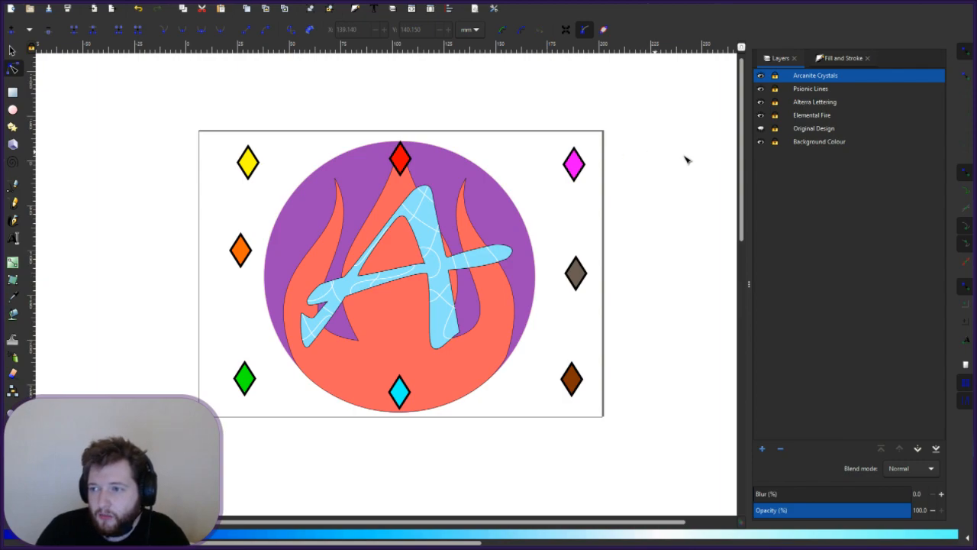
{"action": "scroll", "coordinate": [443, 206], "scroll_direction": "up", "scroll_amount": 2}
- Zoom in and drag the red diamond with the Selector until it snaps onto the central flame's tip
{"action": "scroll", "coordinate": [443, 207], "scroll_direction": "down", "scroll_amount": 1}
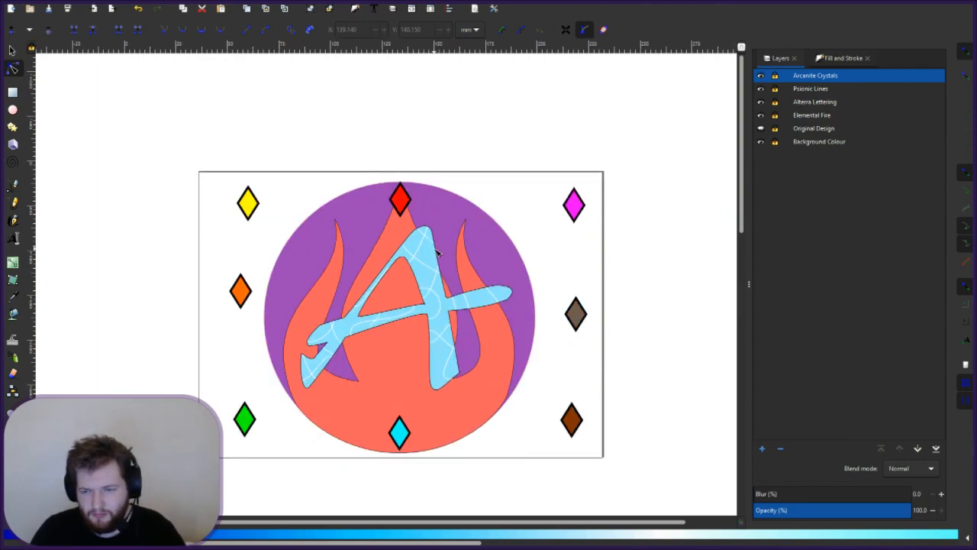
{"action": "scroll", "coordinate": [437, 252], "scroll_direction": "up", "scroll_amount": 1}
{"action": "key", "text": "s"}
{"action": "scroll", "coordinate": [434, 247], "scroll_direction": "up", "scroll_amount": 2}
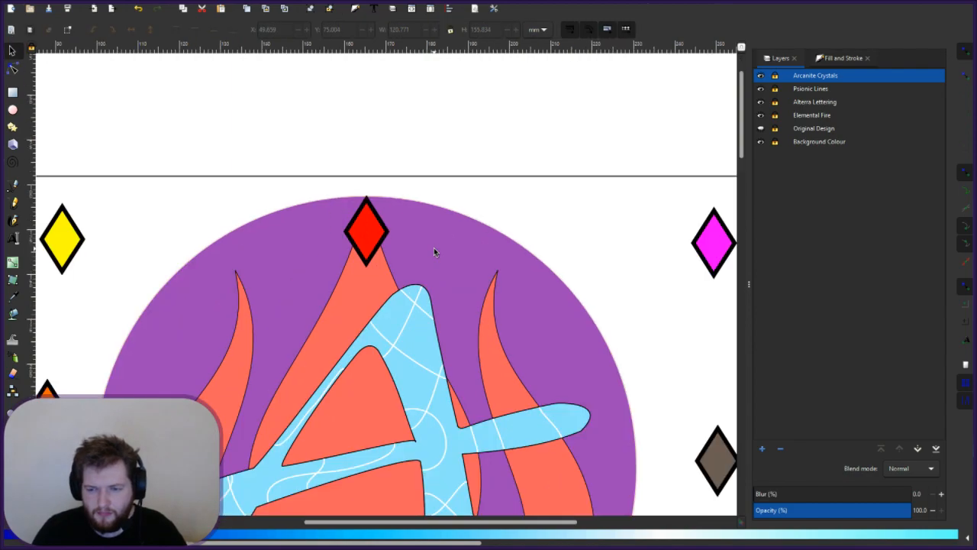
{"action": "scroll", "coordinate": [434, 247], "scroll_direction": "down", "scroll_amount": 4}
{"action": "scroll", "coordinate": [433, 247], "scroll_direction": "up", "scroll_amount": 2}
{"action": "scroll", "coordinate": [433, 247], "scroll_direction": "up", "scroll_amount": 2}
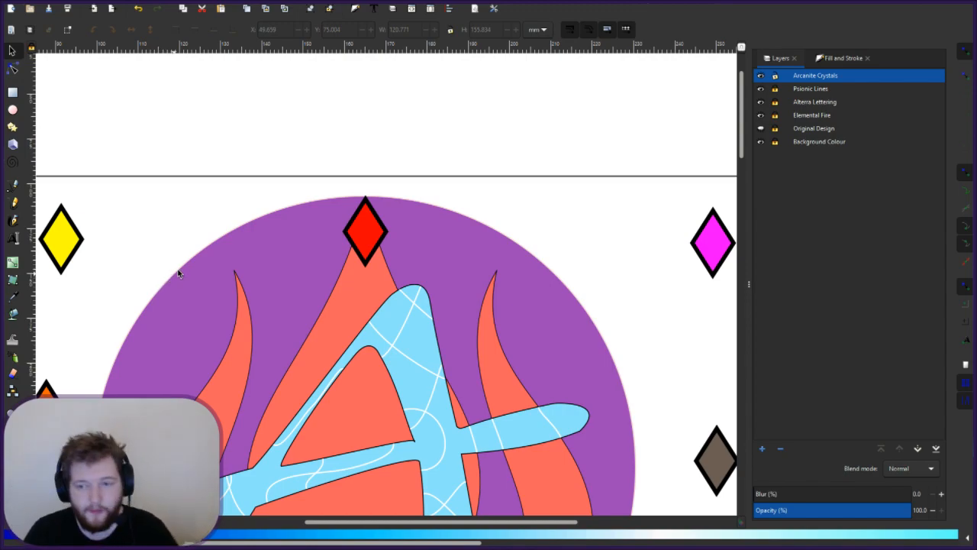
{"action": "left_click", "coordinate": [364, 238]}
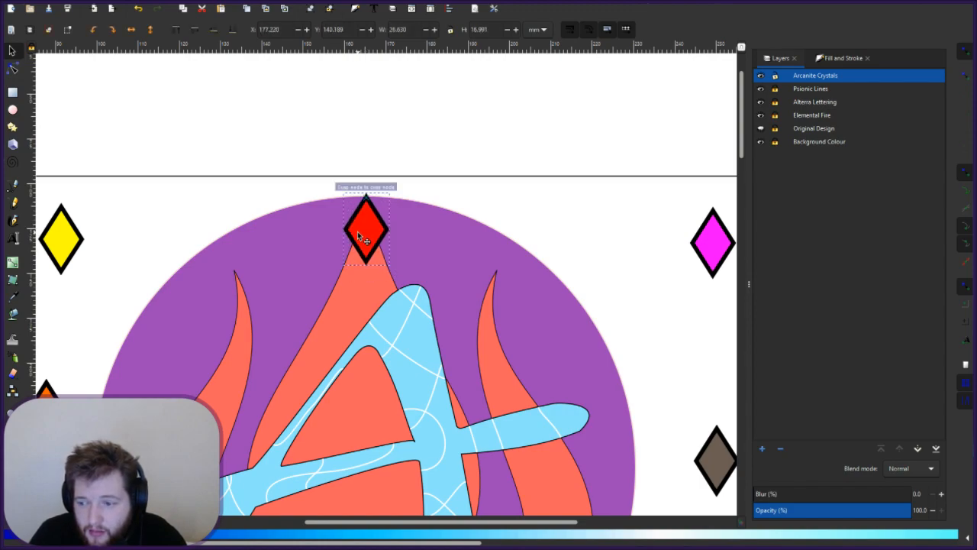
{"action": "left_click", "coordinate": [358, 231]}
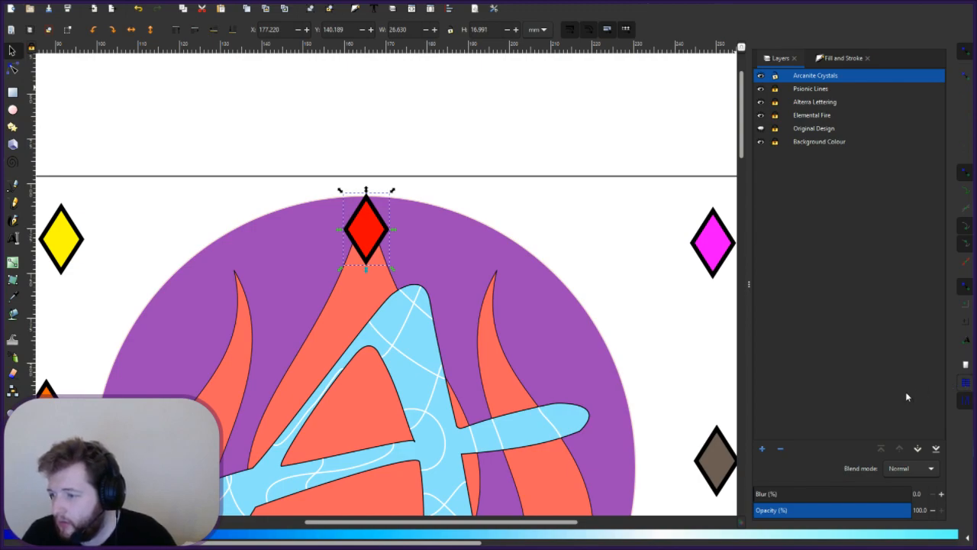
{"action": "left_click_drag", "start_coordinate": [369, 235], "coordinate": [368, 235]}
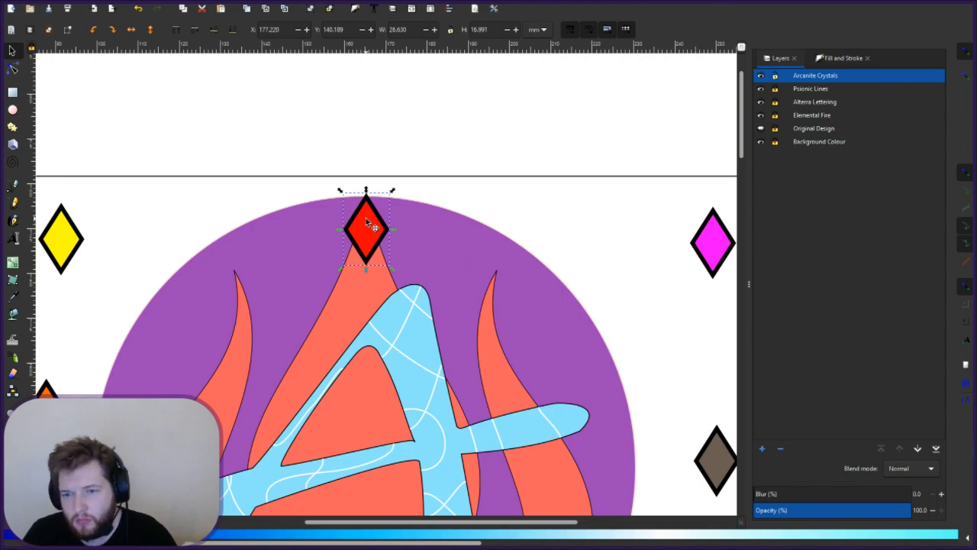
{"action": "mouse_move", "coordinate": [368, 221]}
{"action": "left_mouse_down"}
{"action": "mouse_move", "coordinate": [369, 234]}
{"action": "mouse_move", "coordinate": [397, 238]}
{"action": "mouse_move", "coordinate": [389, 226]}
{"action": "mouse_move", "coordinate": [360, 226]}
{"action": "left_mouse_up"}
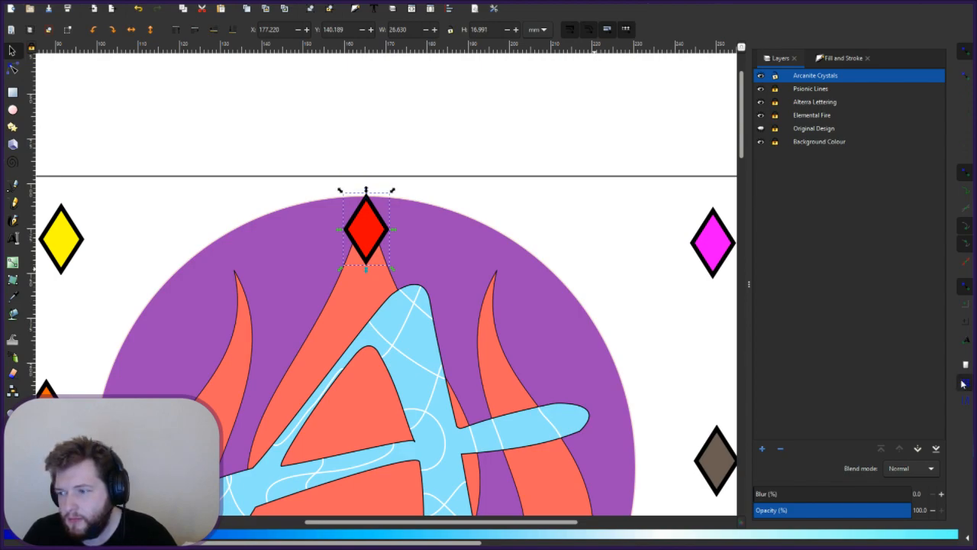
- Toggle a snapping option and re-drag the red diamond to the top of the circle
{"action": "left_click", "coordinate": [963, 383]}
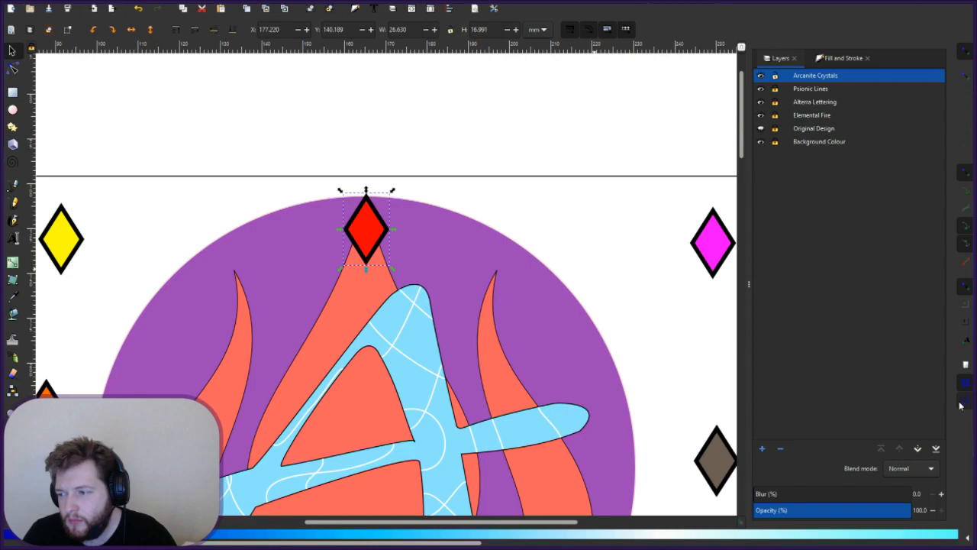
{"action": "mouse_move", "coordinate": [363, 226]}
{"action": "left_mouse_down"}
{"action": "mouse_move", "coordinate": [388, 233]}
{"action": "mouse_move", "coordinate": [369, 230]}
{"action": "mouse_move", "coordinate": [348, 276]}
{"action": "mouse_move", "coordinate": [255, 252]}
{"action": "mouse_move", "coordinate": [357, 235]}
{"action": "mouse_move", "coordinate": [367, 245]}
{"action": "mouse_move", "coordinate": [368, 234]}
{"action": "left_mouse_up"}
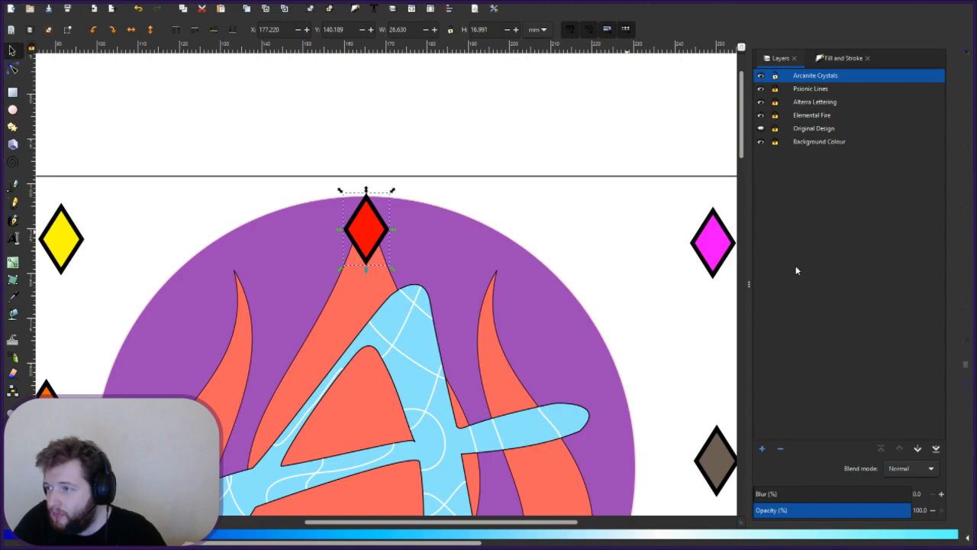
- Nudge the red diamond slightly down toward the circle's top edge and check its placement
{"action": "mouse_move", "coordinate": [371, 219]}
{"action": "left_mouse_down"}
{"action": "mouse_move", "coordinate": [424, 231]}
{"action": "mouse_move", "coordinate": [368, 224]}
{"action": "left_mouse_up"}
{"action": "left_click", "coordinate": [398, 232]}
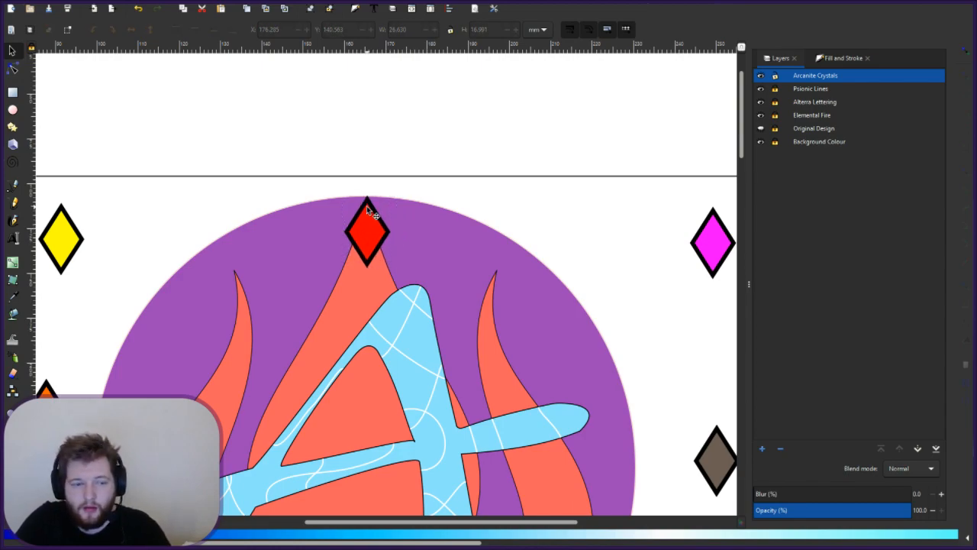
{"action": "scroll", "coordinate": [366, 206], "scroll_direction": "up", "scroll_amount": 2}
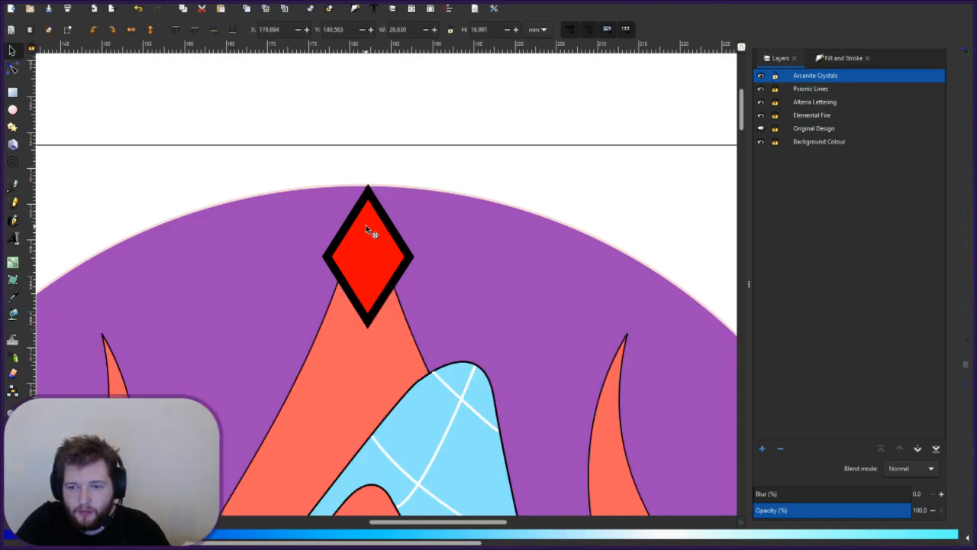
{"action": "mouse_move", "coordinate": [366, 225]}
{"action": "left_mouse_down"}
{"action": "mouse_move", "coordinate": [365, 209]}
{"action": "mouse_move", "coordinate": [367, 217]}
{"action": "left_mouse_up"}
{"action": "left_click", "coordinate": [440, 295]}
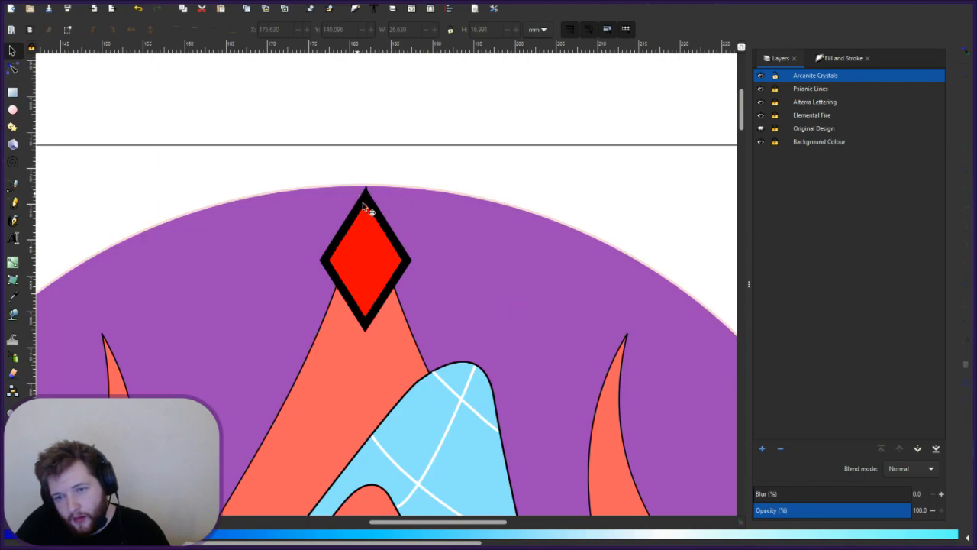
{"action": "scroll", "coordinate": [380, 186], "scroll_direction": "up", "scroll_amount": 2}
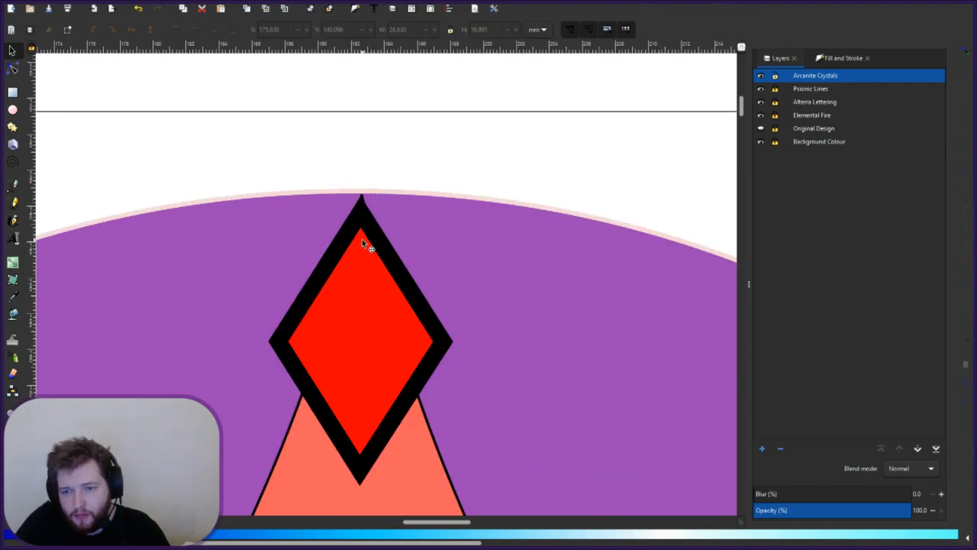
- Fine-tune the red diamond at closer zoom so its top point meets the purple circle's edge
{"action": "left_click", "coordinate": [369, 279]}
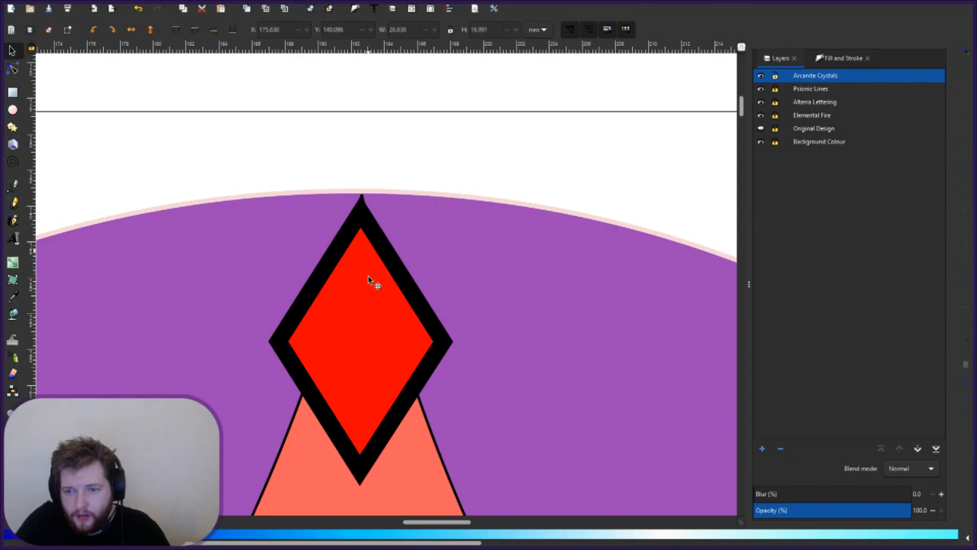
{"action": "left_click_drag", "start_coordinate": [364, 297], "coordinate": [370, 245]}
{"action": "left_click_drag", "start_coordinate": [367, 246], "coordinate": [367, 246]}
{"action": "left_click", "coordinate": [429, 294]}
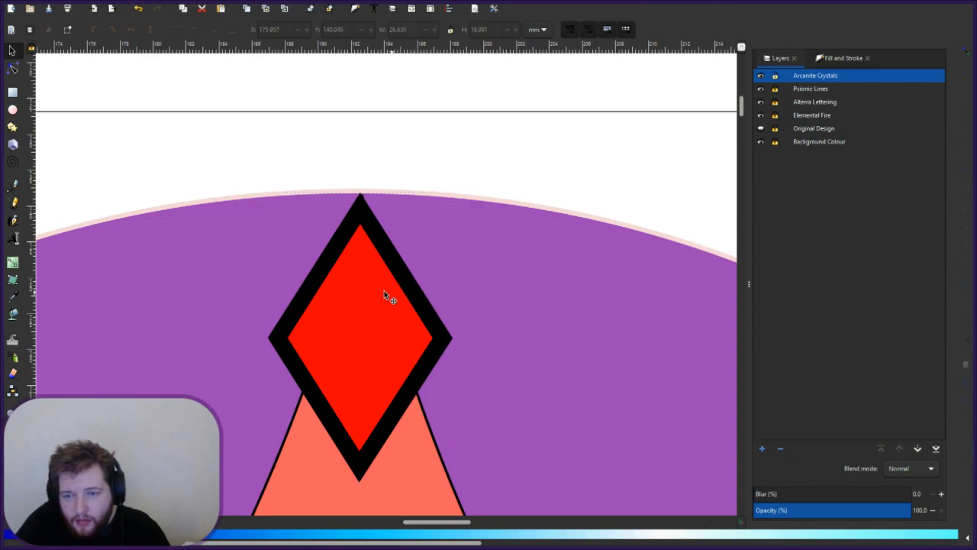
{"action": "left_click", "coordinate": [361, 203]}
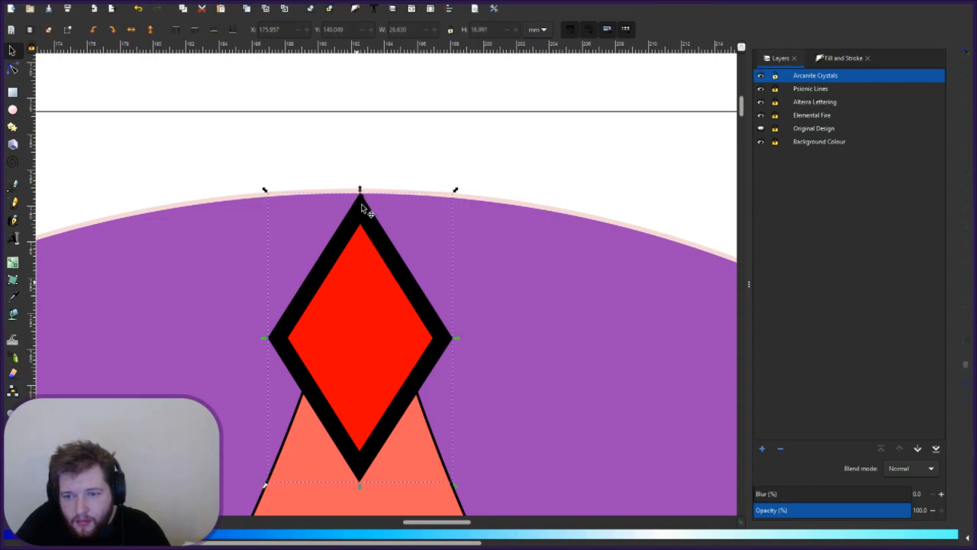
{"action": "left_click_drag", "start_coordinate": [363, 206], "coordinate": [365, 206]}
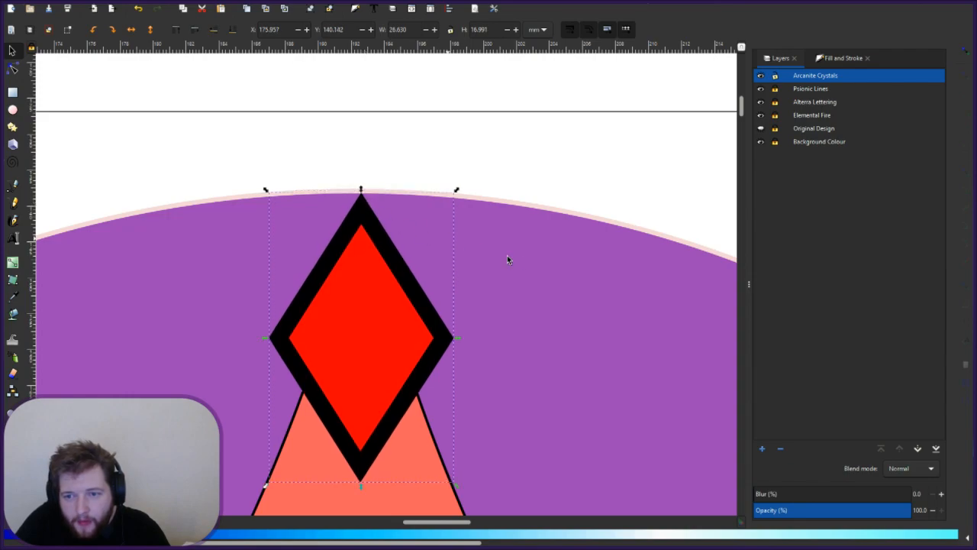
{"action": "key", "text": "Escape"}
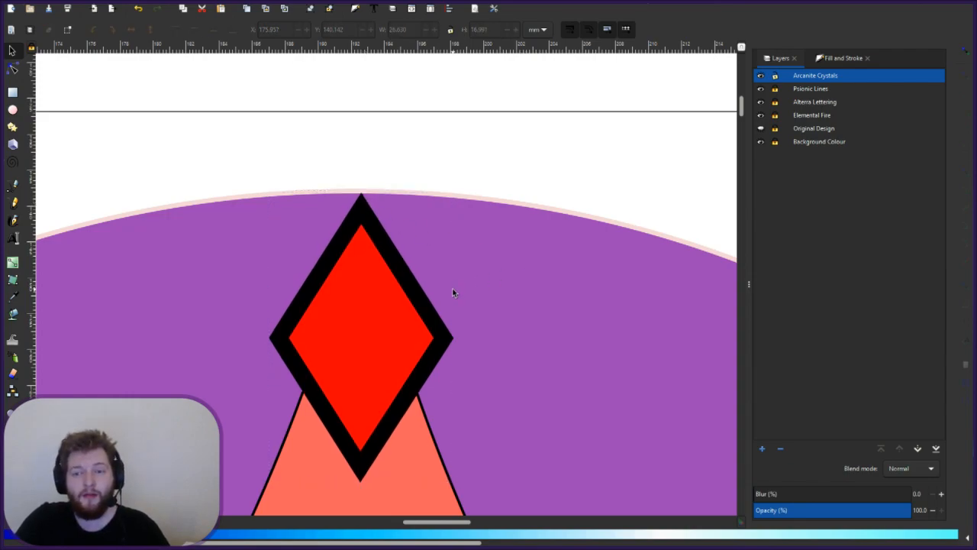
{"action": "left_click", "coordinate": [358, 214]}
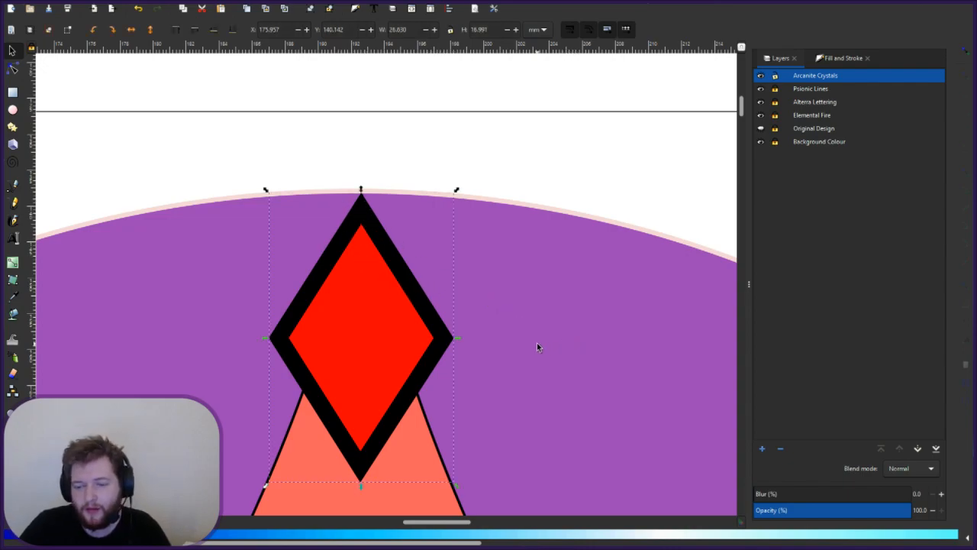
{"action": "scroll", "coordinate": [536, 343], "scroll_direction": "down", "scroll_amount": 4}
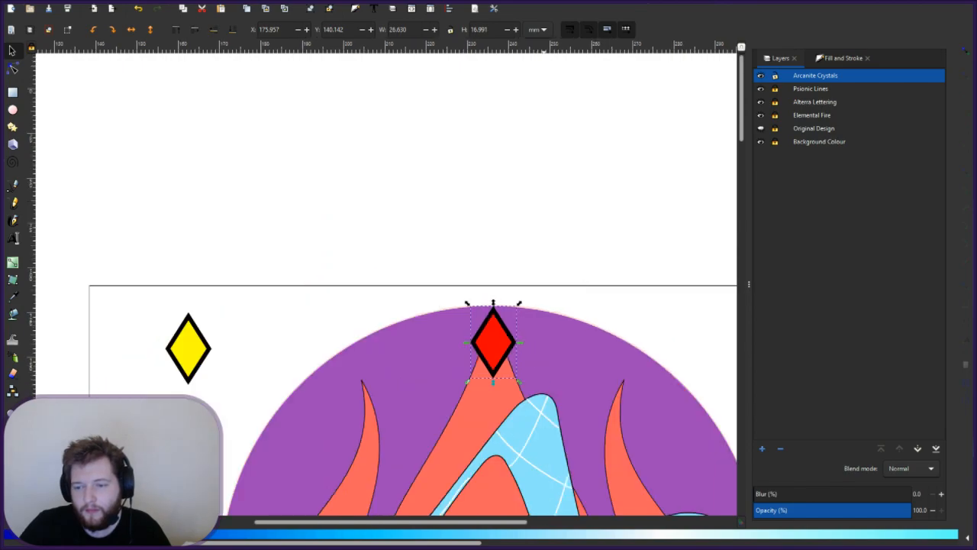
{"action": "scroll", "coordinate": [468, 309], "scroll_direction": "right", "scroll_amount": 2}
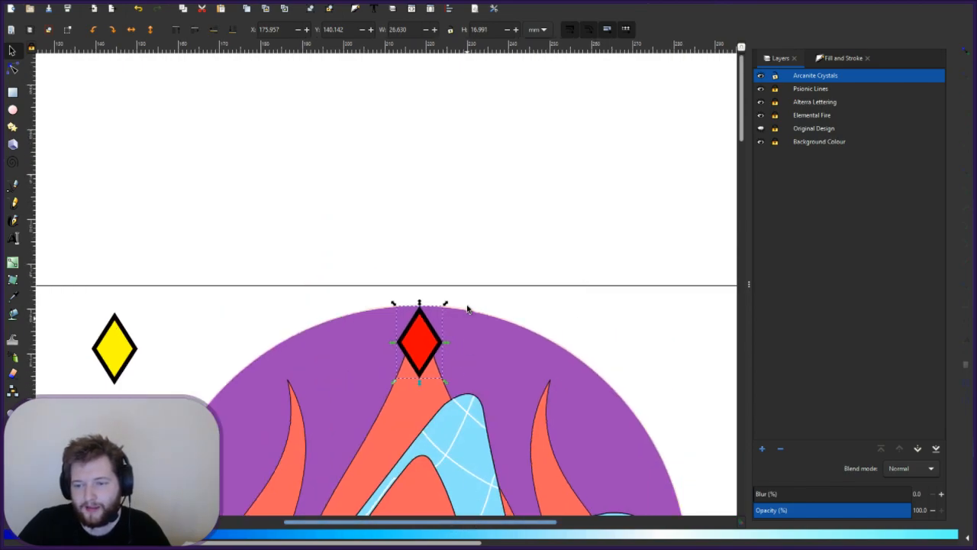
{"action": "key", "text": "Escape"}
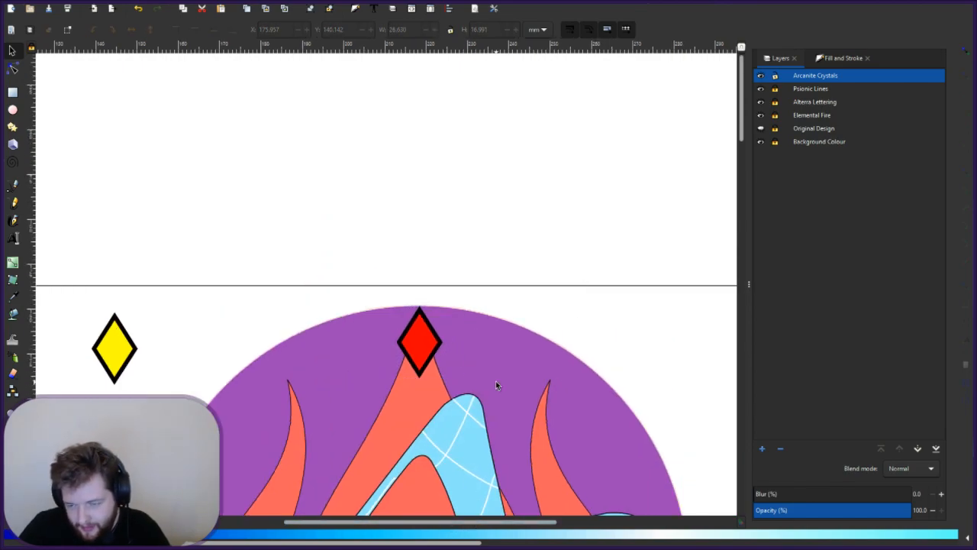
{"action": "scroll", "coordinate": [495, 381], "scroll_direction": "down", "scroll_amount": 2}
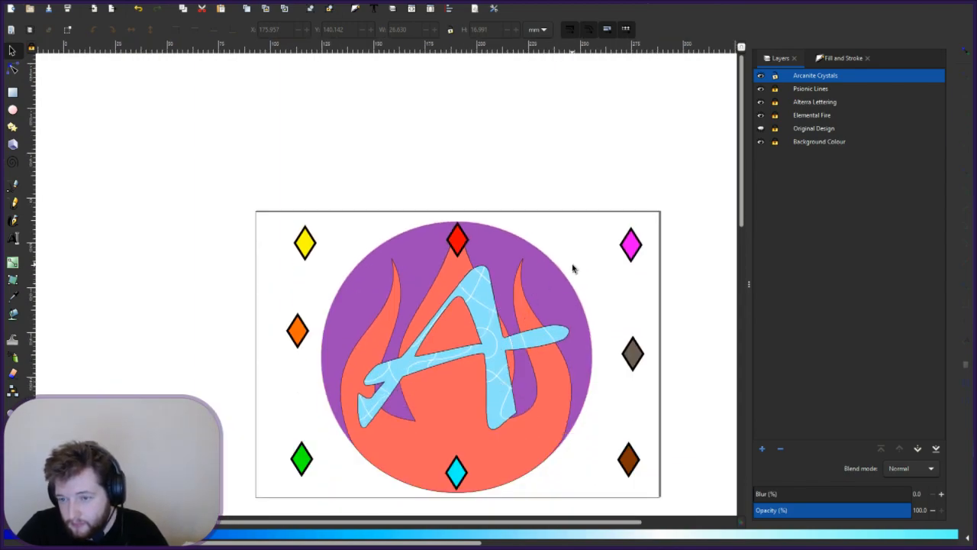
{"action": "scroll", "coordinate": [565, 292], "scroll_direction": "right", "scroll_amount": 1}
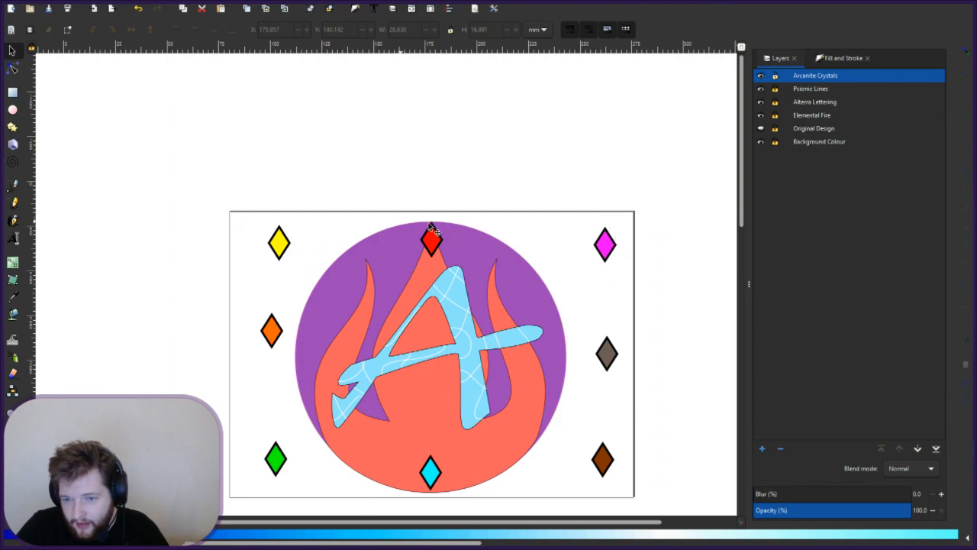
{"action": "scroll", "coordinate": [443, 243], "scroll_direction": "up", "scroll_amount": 2}
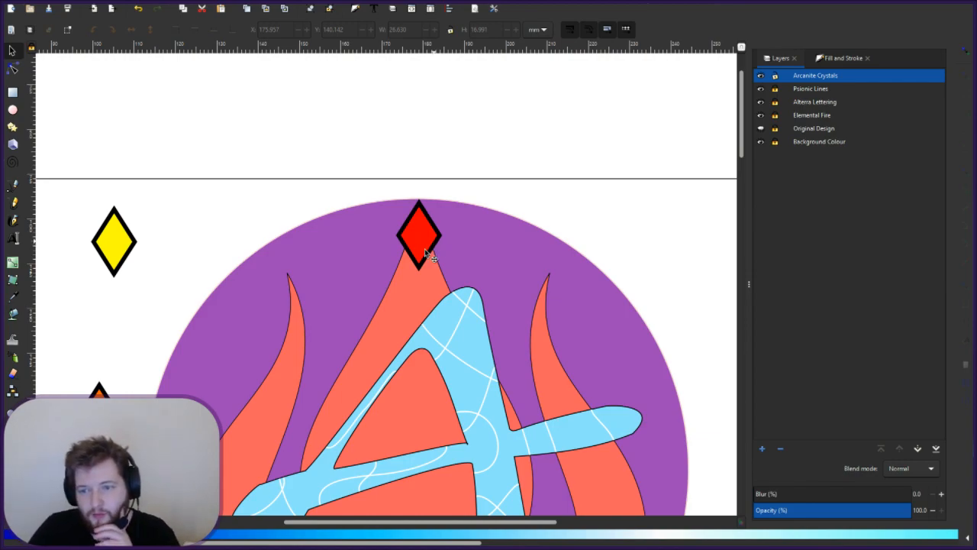
{"action": "left_click", "coordinate": [423, 248]}
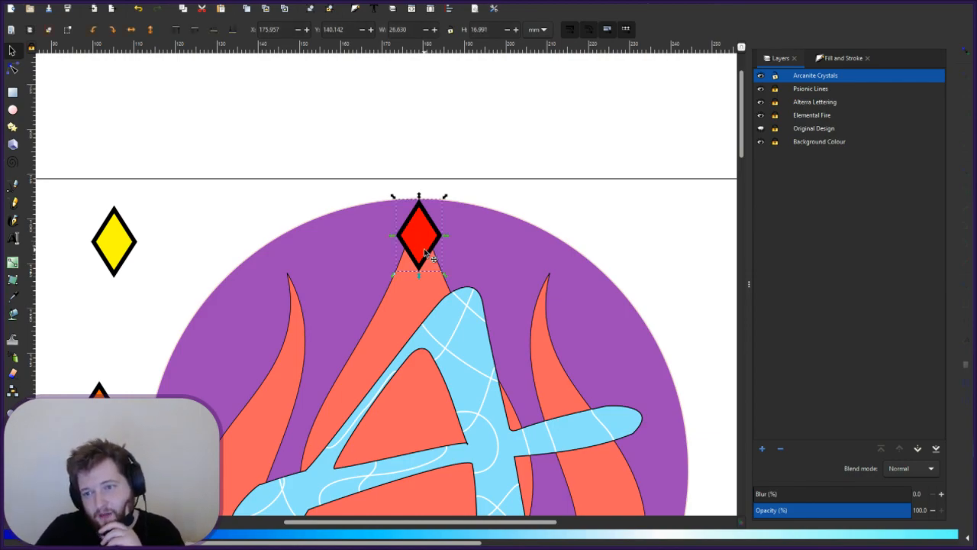
- Lock the width/height ratio and resize the red diamond to 20 mm wide
{"action": "left_click", "coordinate": [492, 30]}
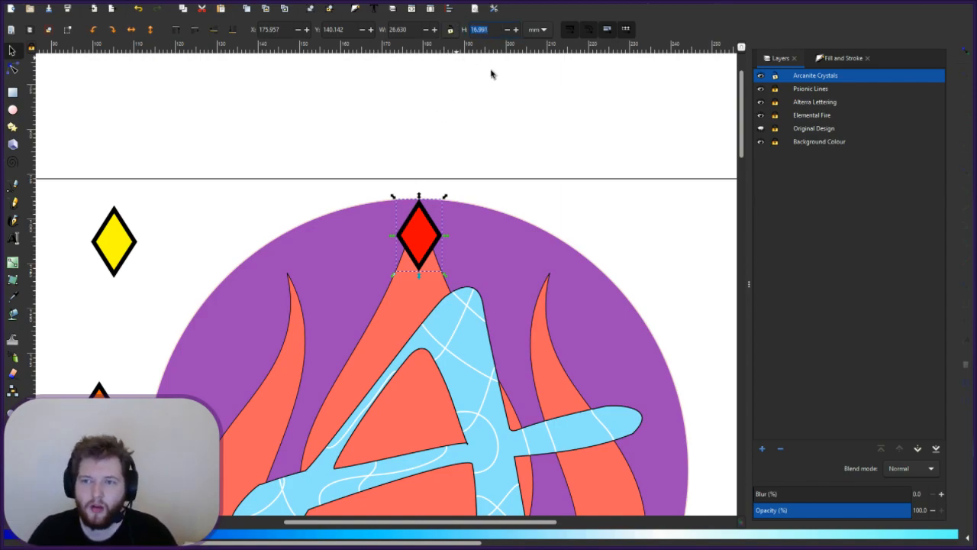
{"action": "left_click", "coordinate": [450, 32]}
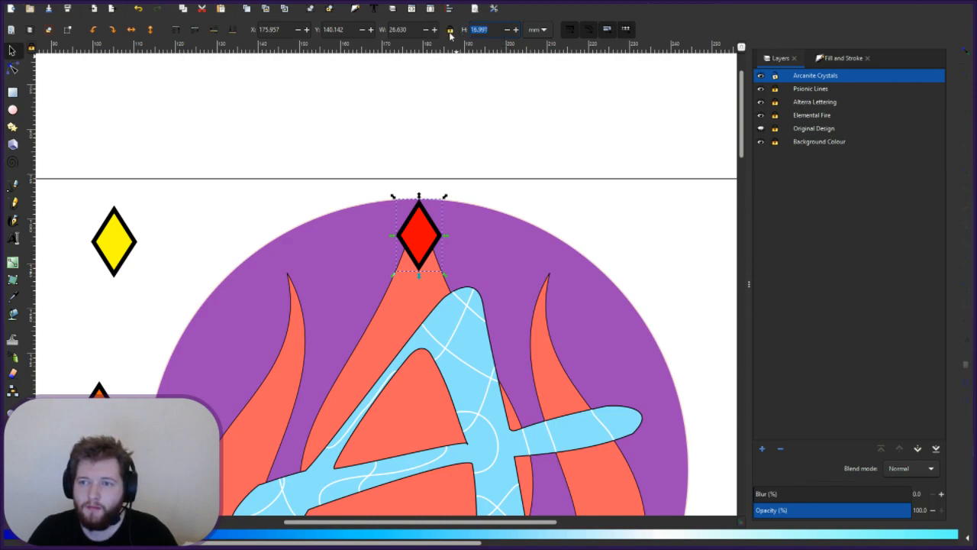
{"action": "left_click_drag", "start_coordinate": [416, 32], "coordinate": [386, 32]}
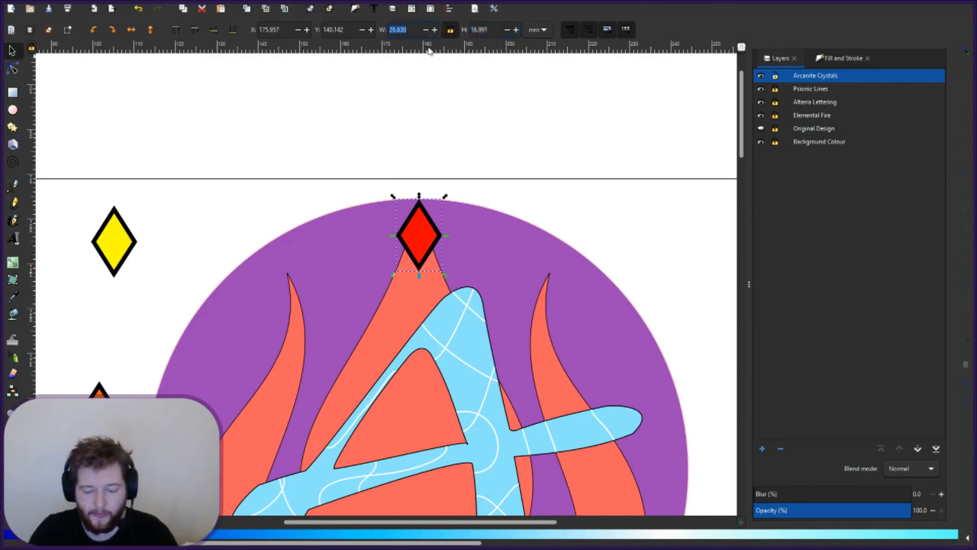
{"action": "type", "text": "20"}
{"action": "key", "text": "Return"}
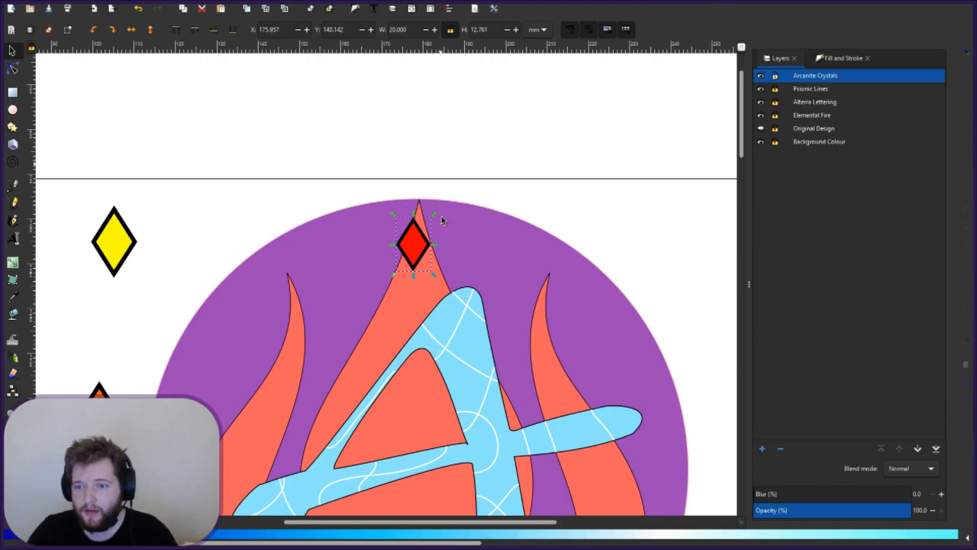
- Seat the resized red diamond on the circle's top edge, centred above the flame tip
{"action": "left_click_drag", "start_coordinate": [421, 246], "coordinate": [421, 229]}
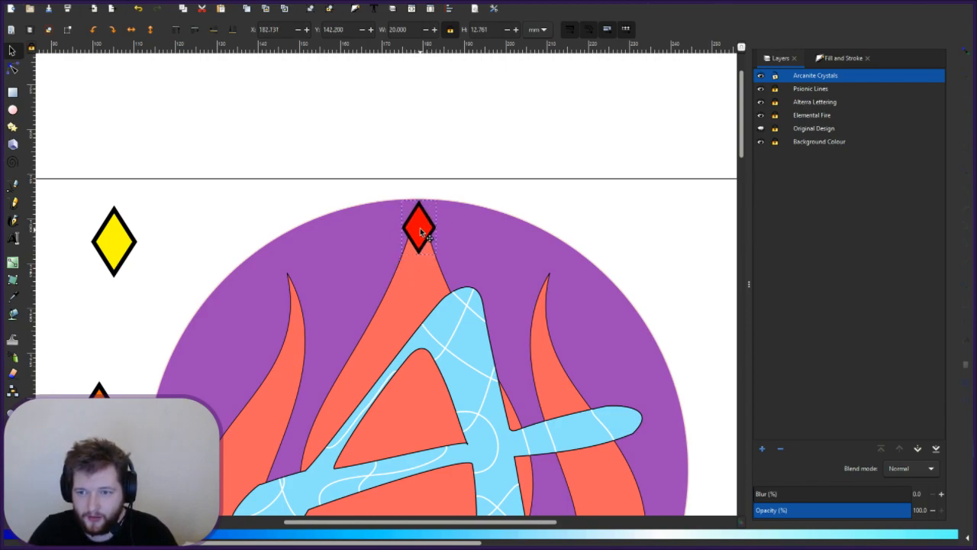
{"action": "left_click", "coordinate": [418, 221]}
{"action": "scroll", "coordinate": [416, 218], "scroll_direction": "up", "scroll_amount": 2, "text": "ctrl"}
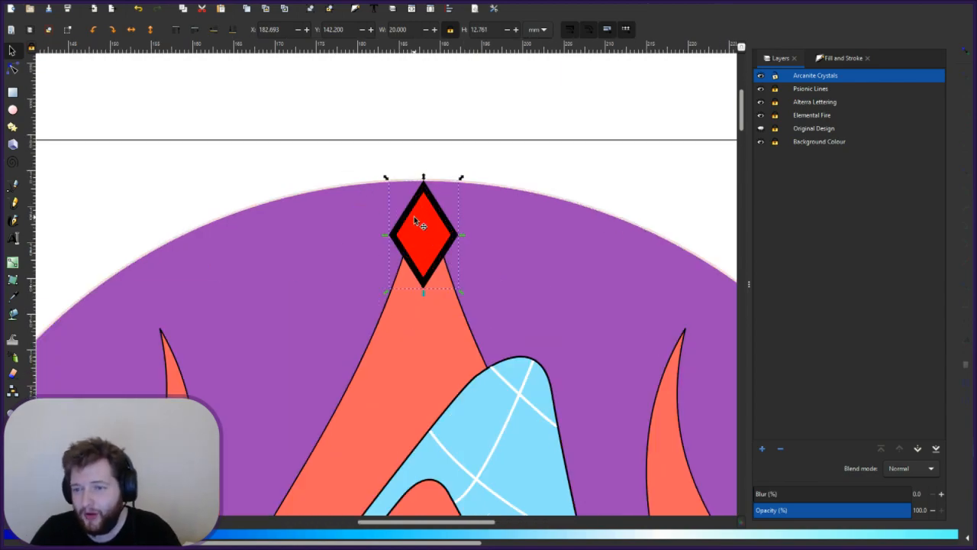
{"action": "left_click", "coordinate": [461, 221]}
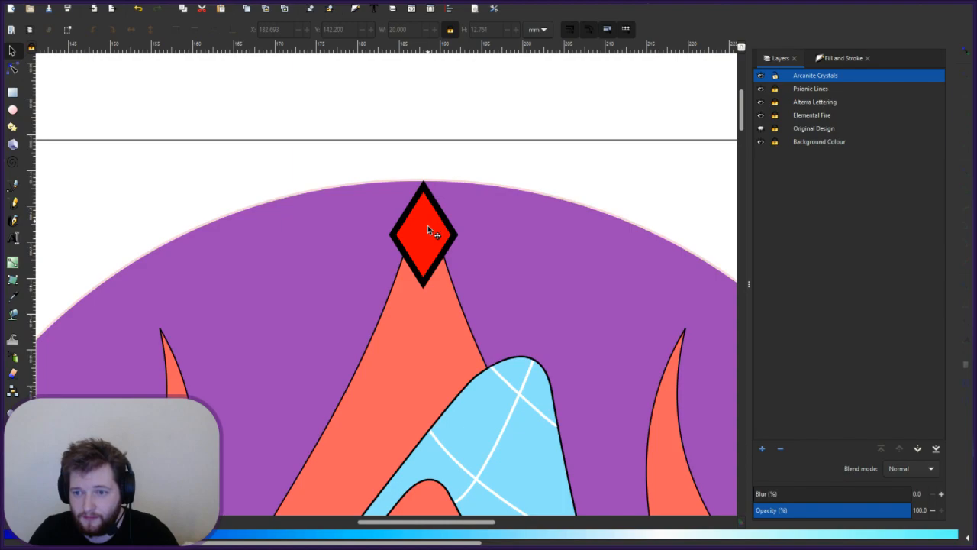
{"action": "left_click_drag", "start_coordinate": [426, 210], "coordinate": [427, 208]}
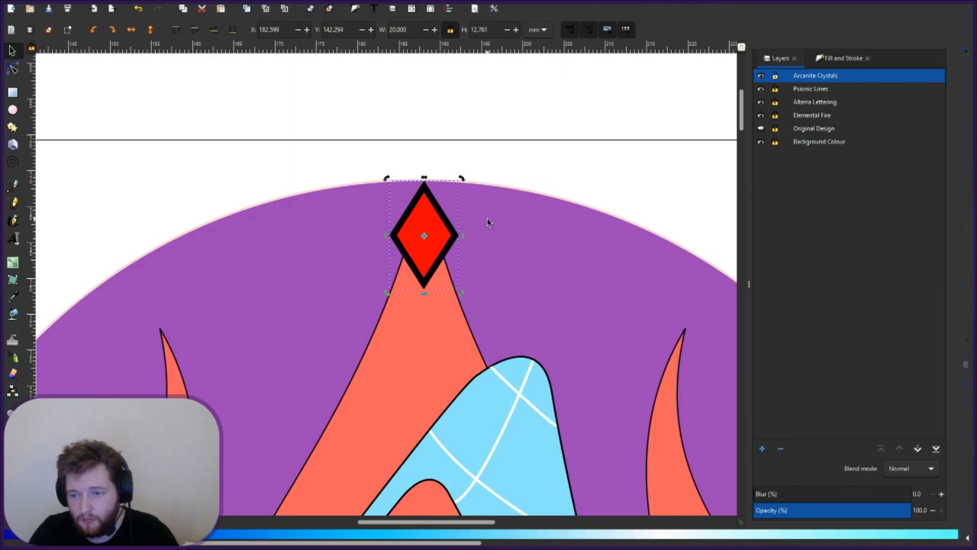
{"action": "left_click", "coordinate": [487, 218]}
{"action": "scroll", "coordinate": [487, 222], "scroll_direction": "down", "scroll_amount": 1}
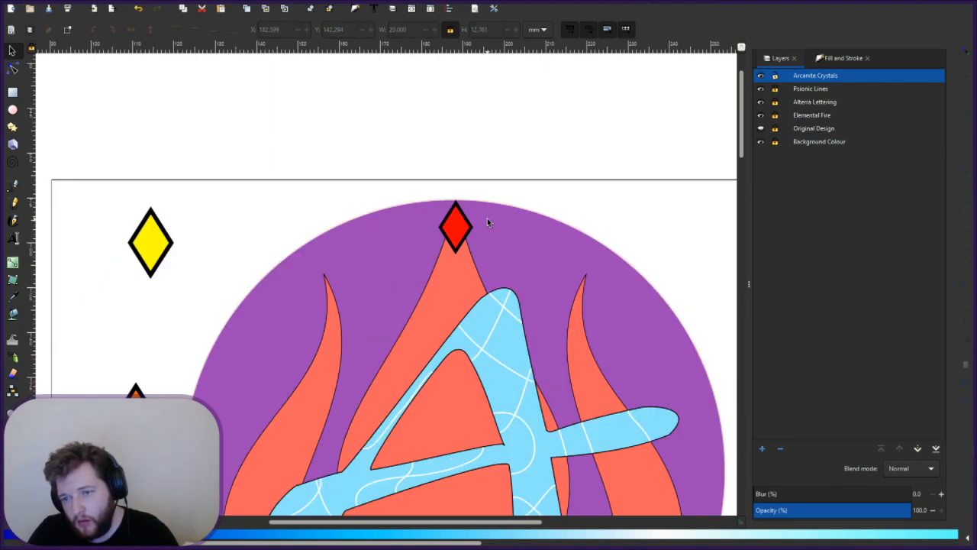
{"action": "scroll", "coordinate": [487, 222], "scroll_direction": "down", "scroll_amount": 2}
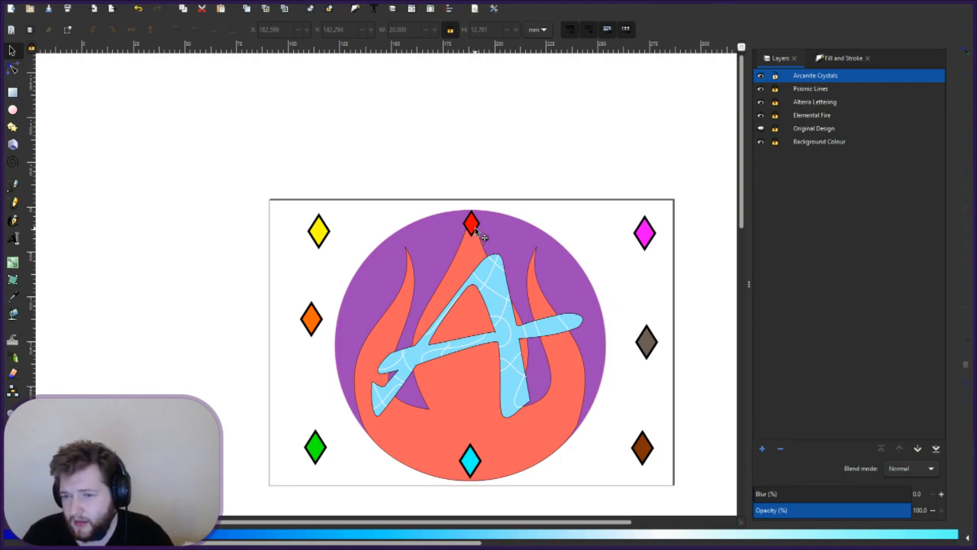
{"action": "key", "text": "Tab"}
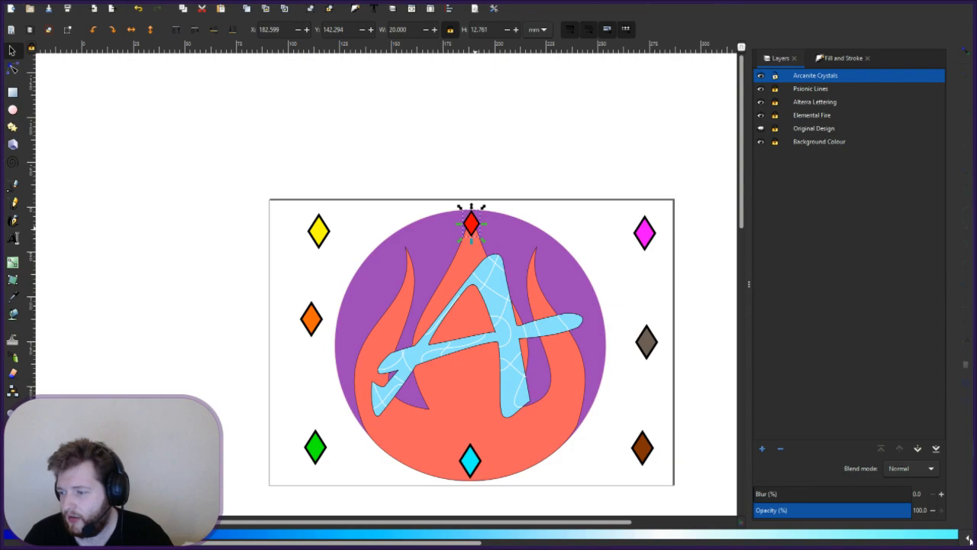
- Apply the flame's coral to the top diamond with the Dropper, then undo it and deselect
{"action": "left_click", "coordinate": [13, 296]}
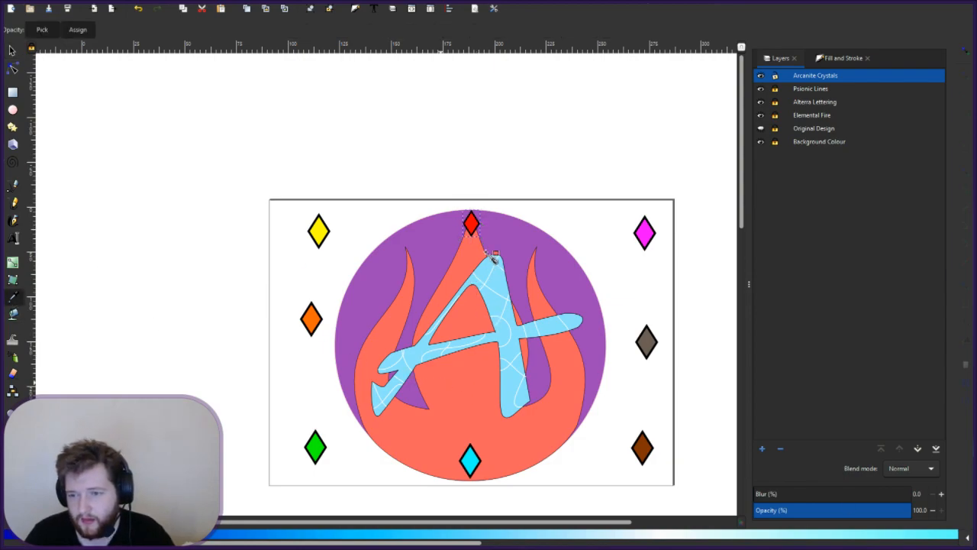
{"action": "left_click", "coordinate": [486, 252]}
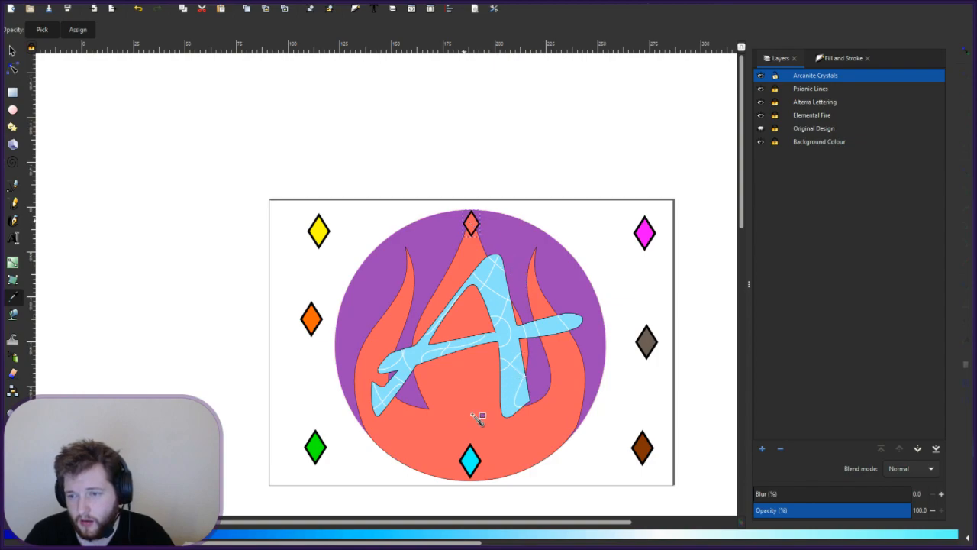
{"action": "key", "text": "ctrl+z"}
{"action": "left_click", "coordinate": [11, 49]}
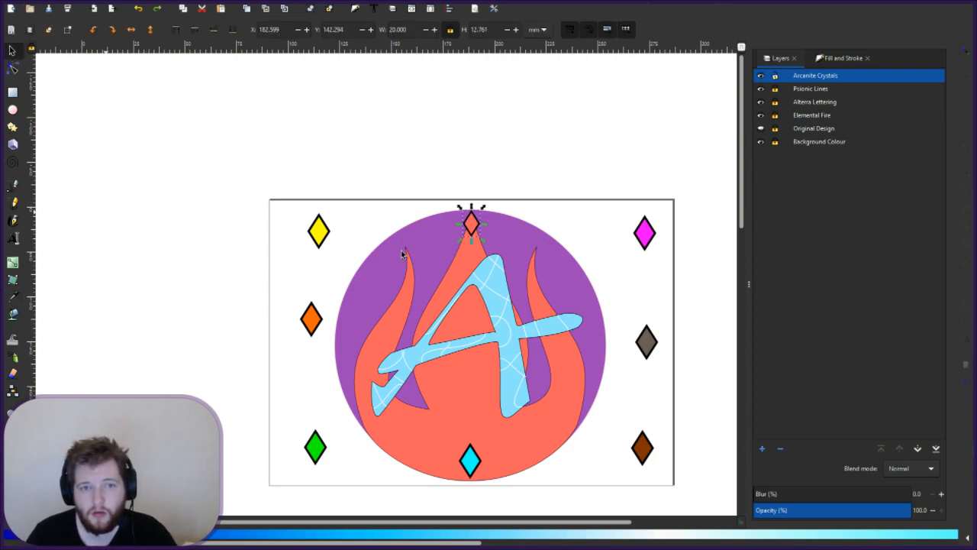
{"action": "left_click", "coordinate": [466, 149]}
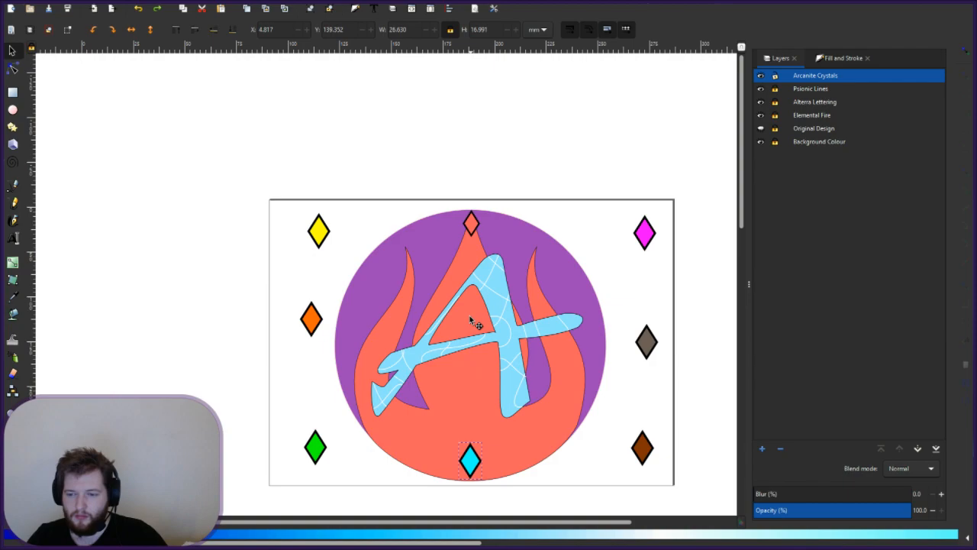
- Paste the cyan diamond inside the A's triangle, then reselect it and highlight its width value
{"action": "key", "text": "ctrl+v"}
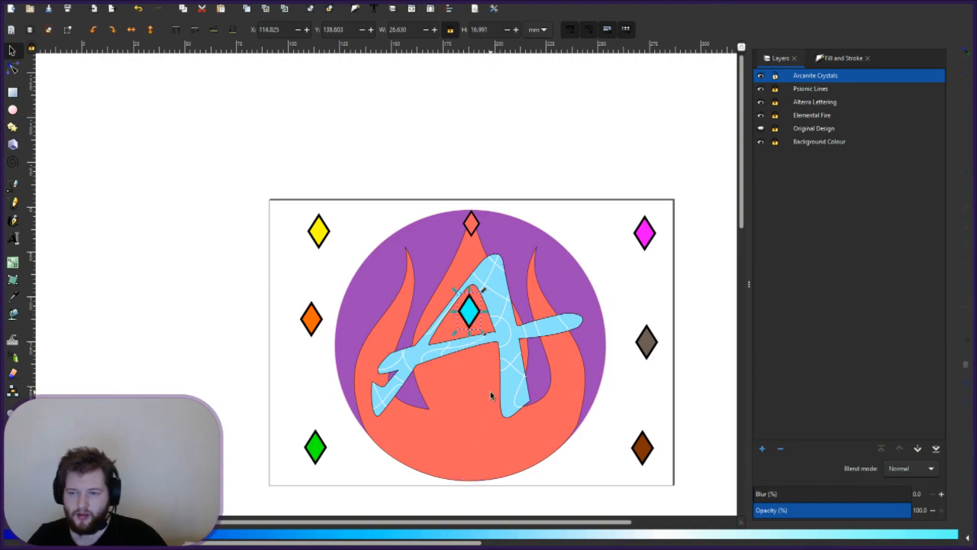
{"action": "key", "text": "Escape"}
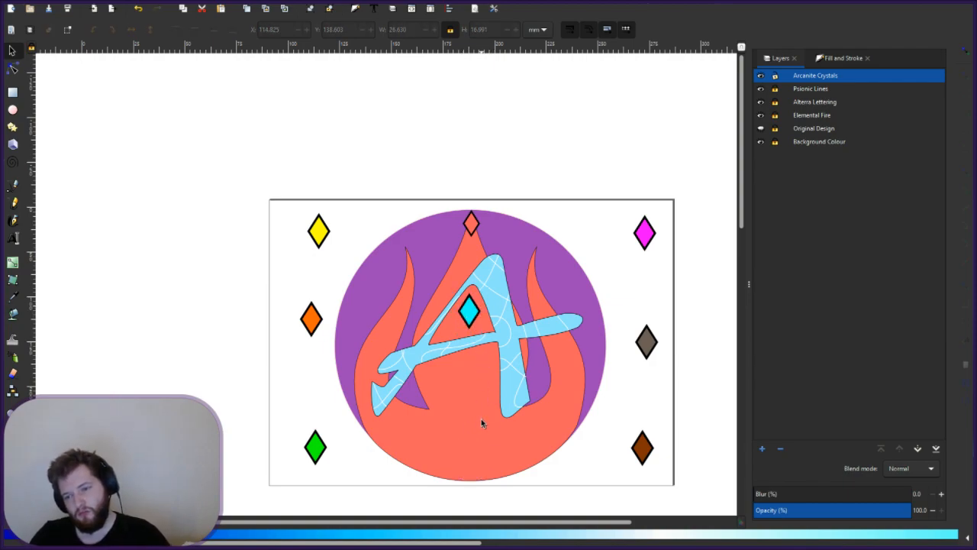
{"action": "left_click", "coordinate": [478, 313]}
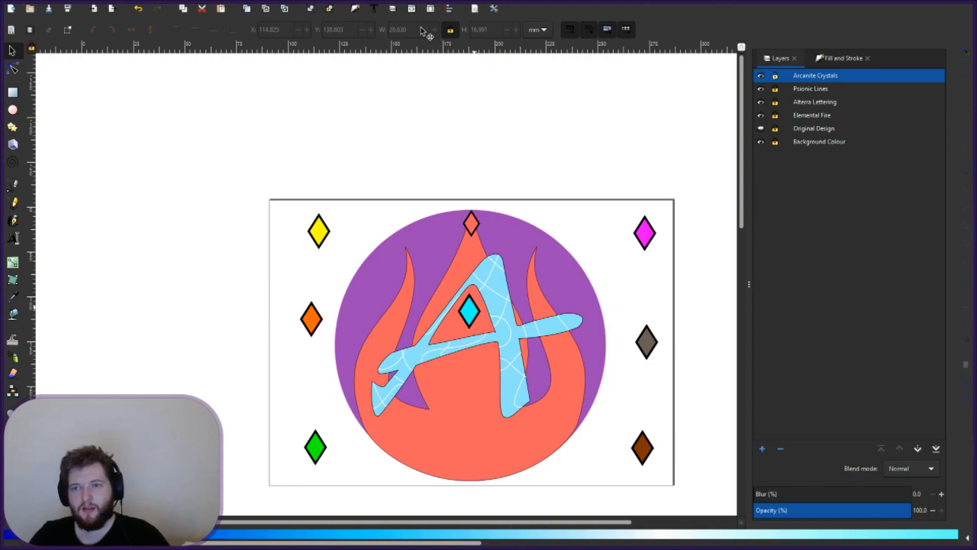
{"action": "triple_click", "coordinate": [409, 29]}
- Resize the cyan diamond to 20 mm wide and recolour it with the A's light blue
{"action": "type", "text": "20"}
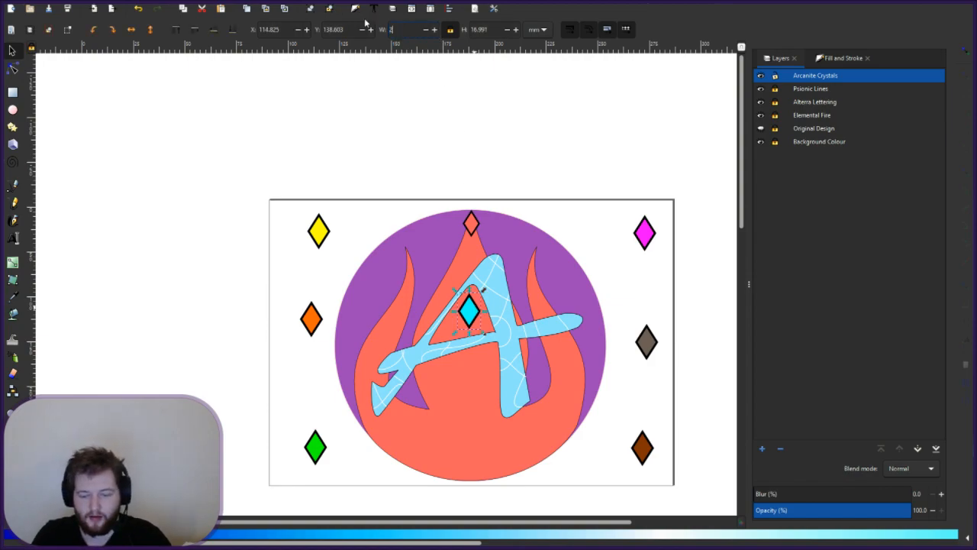
{"action": "key", "text": "Return"}
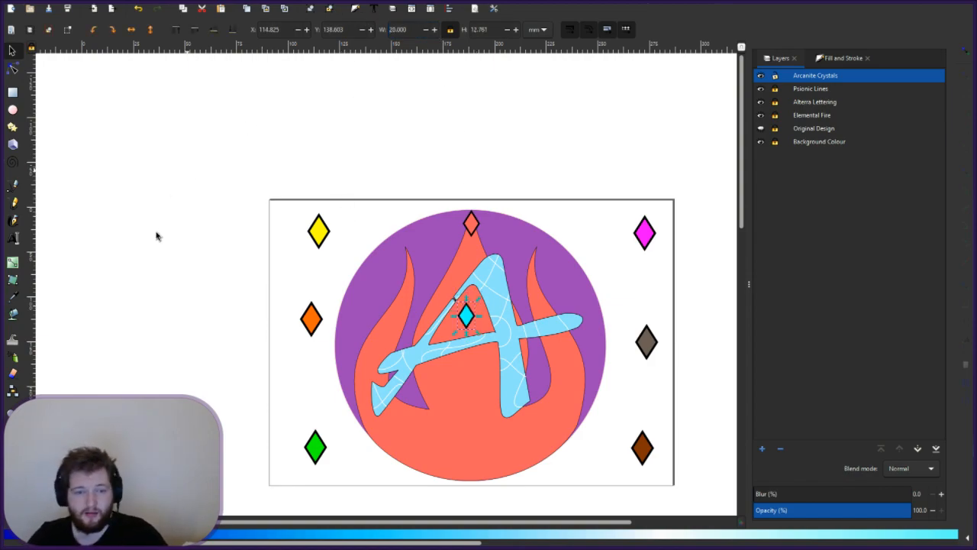
{"action": "left_click", "coordinate": [13, 309]}
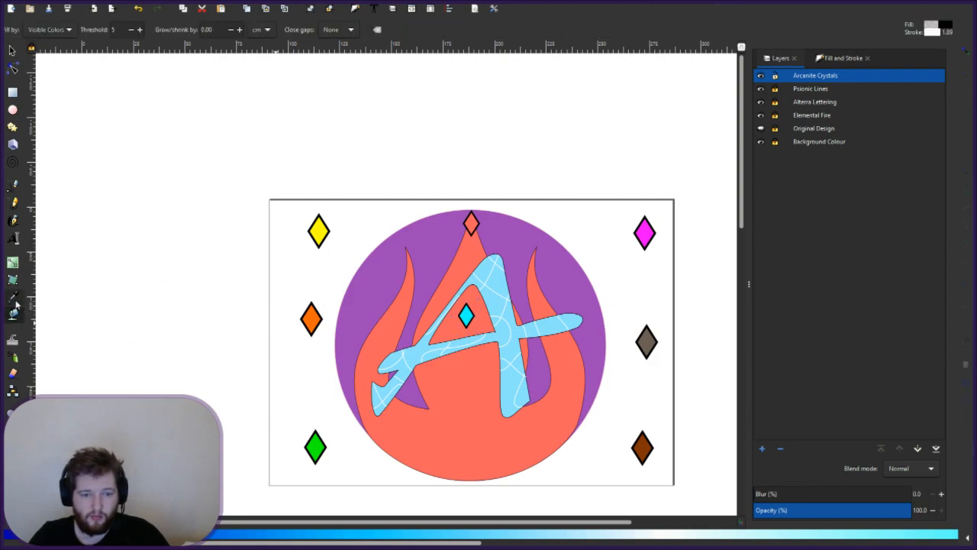
{"action": "left_click", "coordinate": [13, 297]}
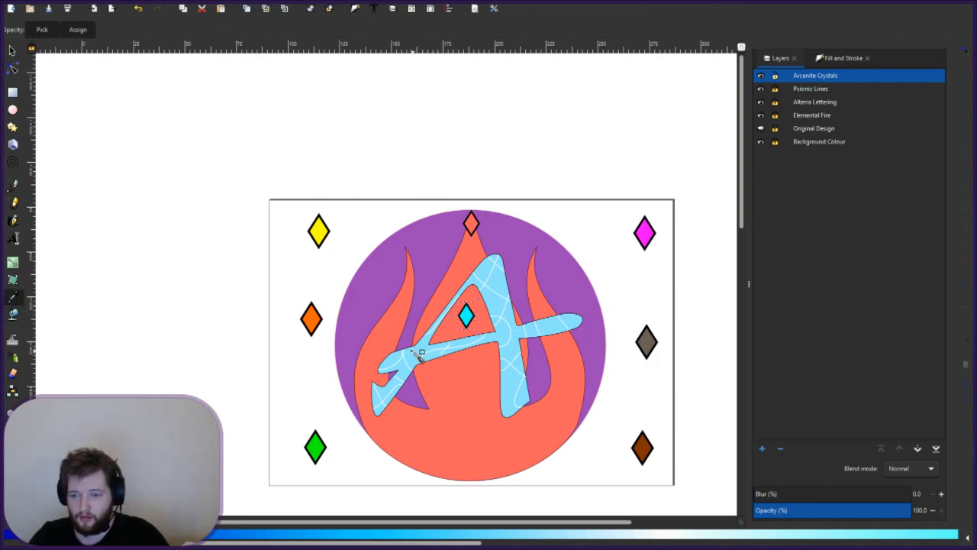
{"action": "left_click", "coordinate": [425, 353]}
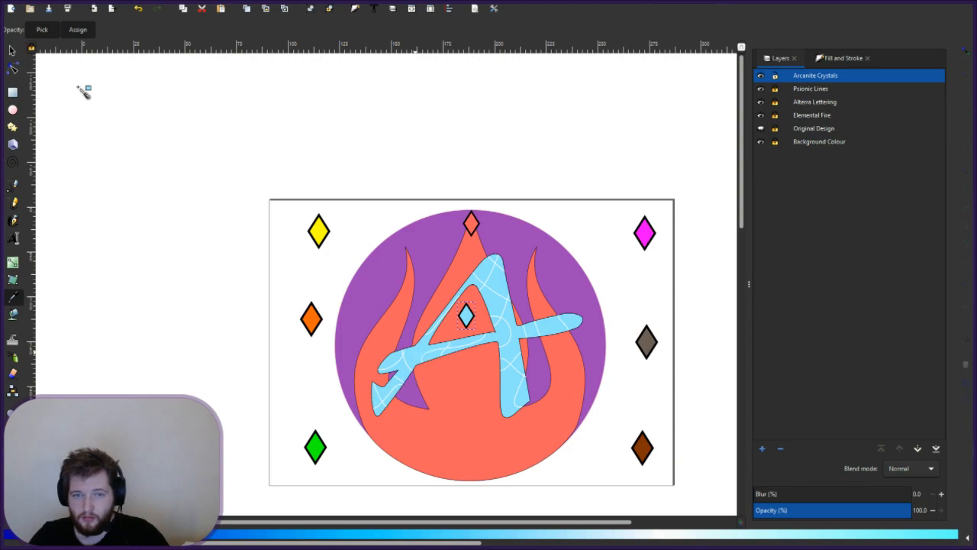
{"action": "left_click", "coordinate": [12, 51]}
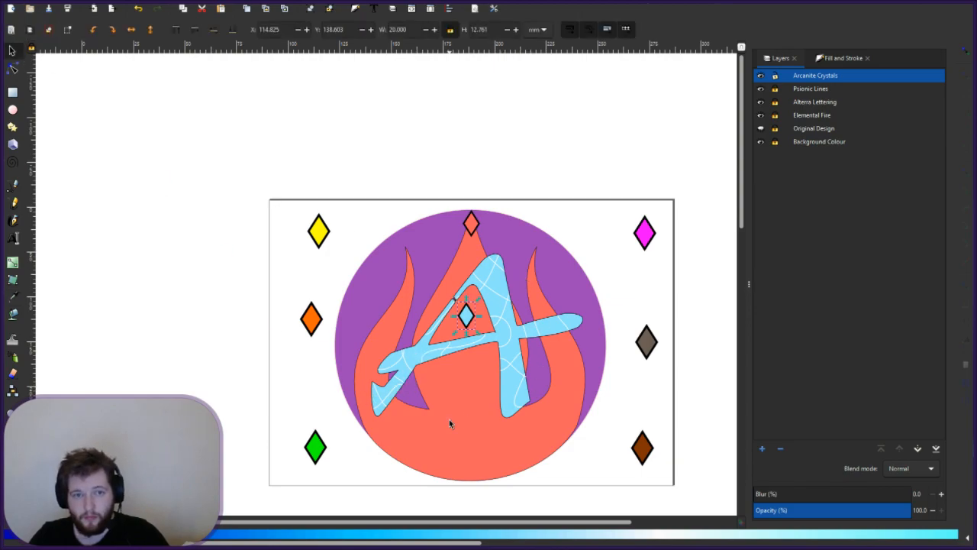
{"action": "left_click", "coordinate": [596, 472]}
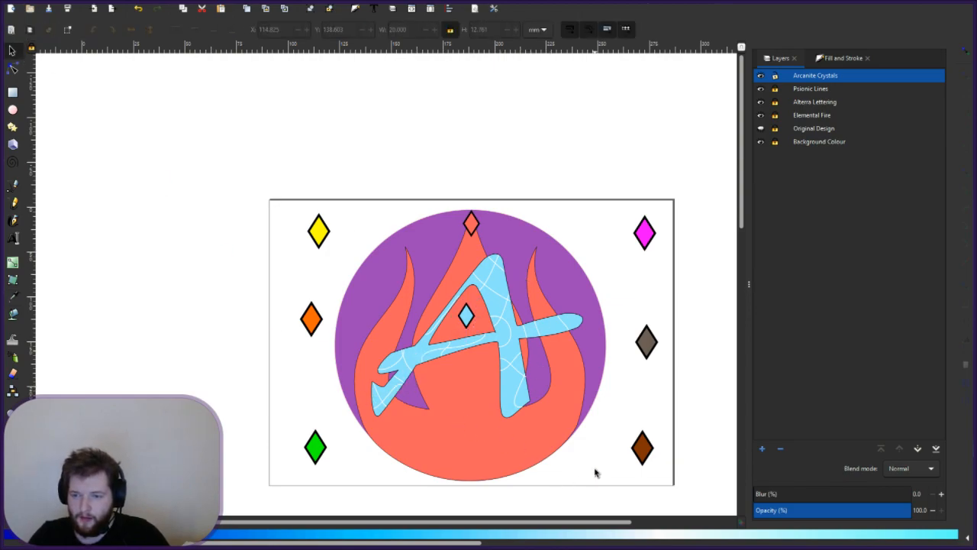
- Move the light-blue diamond up inside the A and try X positions 100 and 120
{"action": "left_click", "coordinate": [464, 309]}
{"action": "left_click_drag", "start_coordinate": [464, 310], "coordinate": [473, 225]}
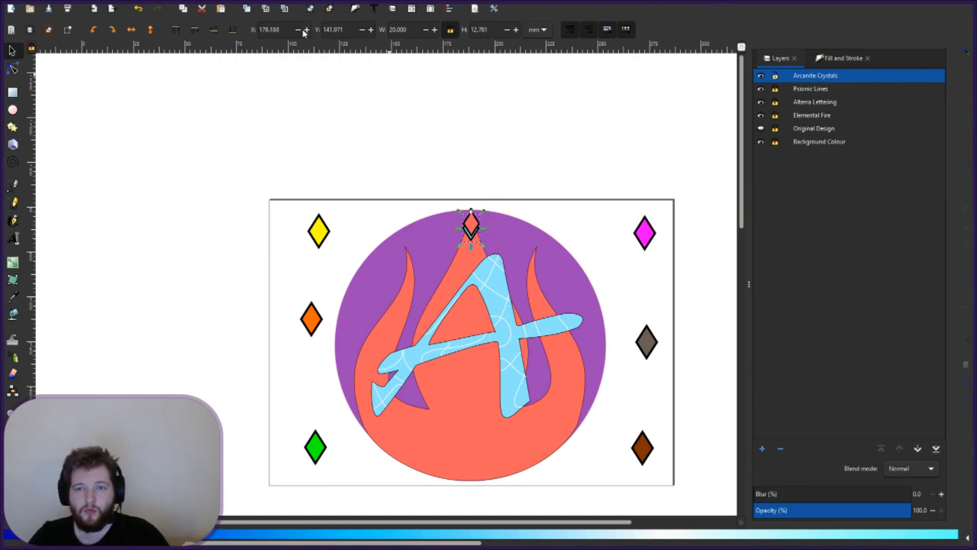
{"action": "left_click_drag", "start_coordinate": [291, 31], "coordinate": [266, 29]}
{"action": "type", "text": "100"}
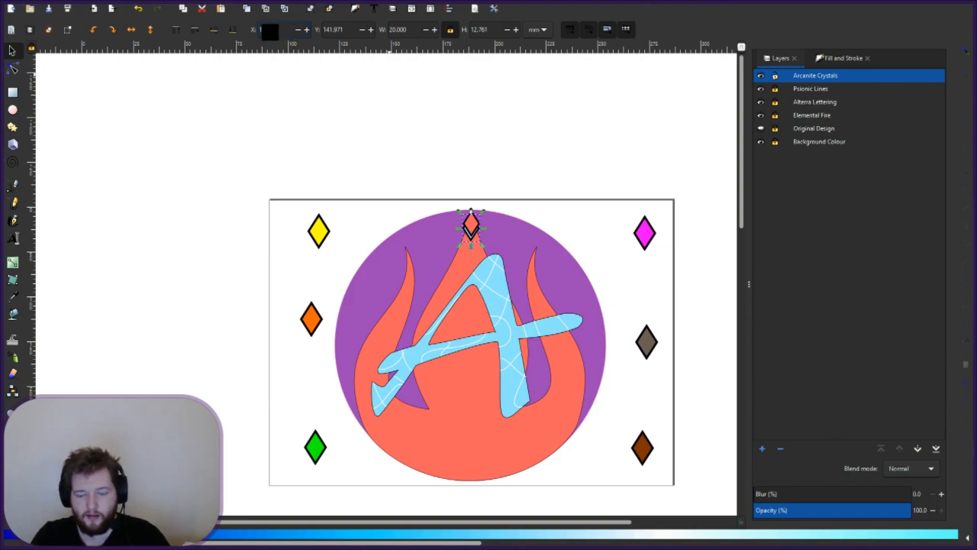
{"action": "key", "text": "Return"}
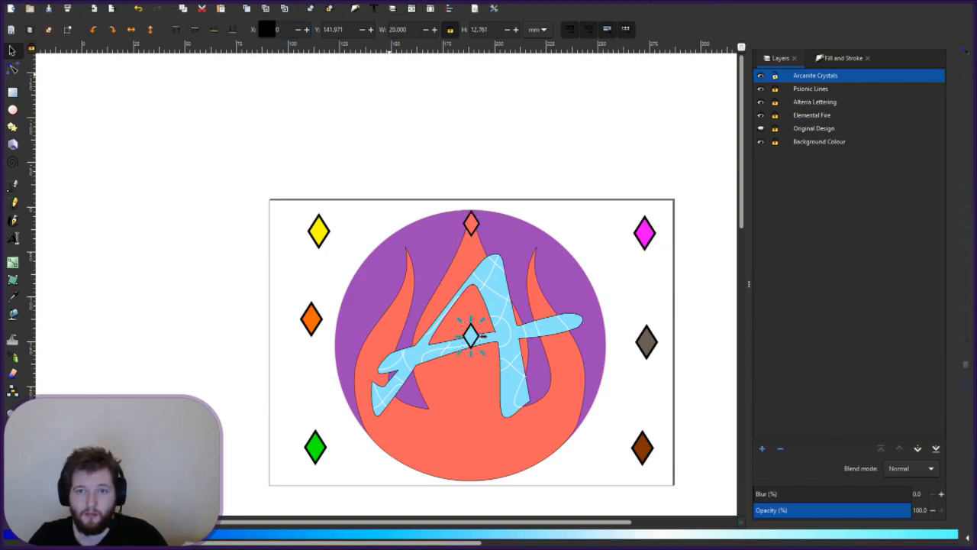
{"action": "left_click_drag", "start_coordinate": [284, 30], "coordinate": [202, 25]}
{"action": "type", "text": "120"}
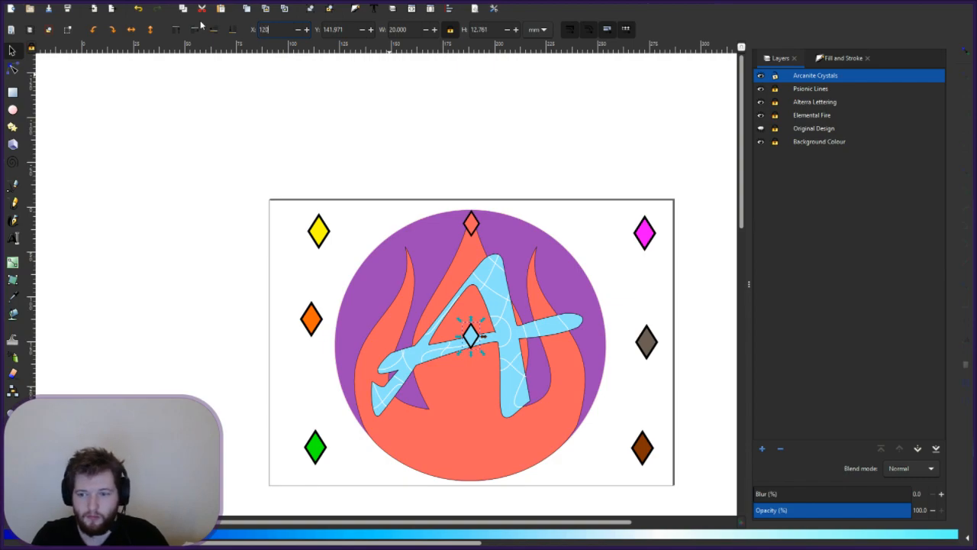
{"action": "key", "text": "Return"}
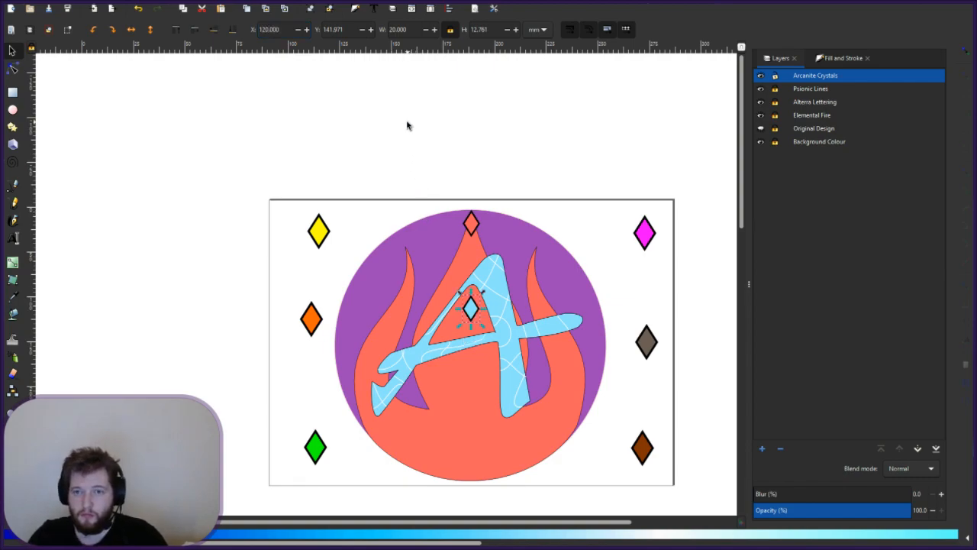
- Correct the light-blue diamond's X position to 115 and deselect it
{"action": "left_click", "coordinate": [267, 33]}
{"action": "key", "text": "BackSpace"}
{"action": "type", "text": "1"}
{"action": "key", "text": "Return"}
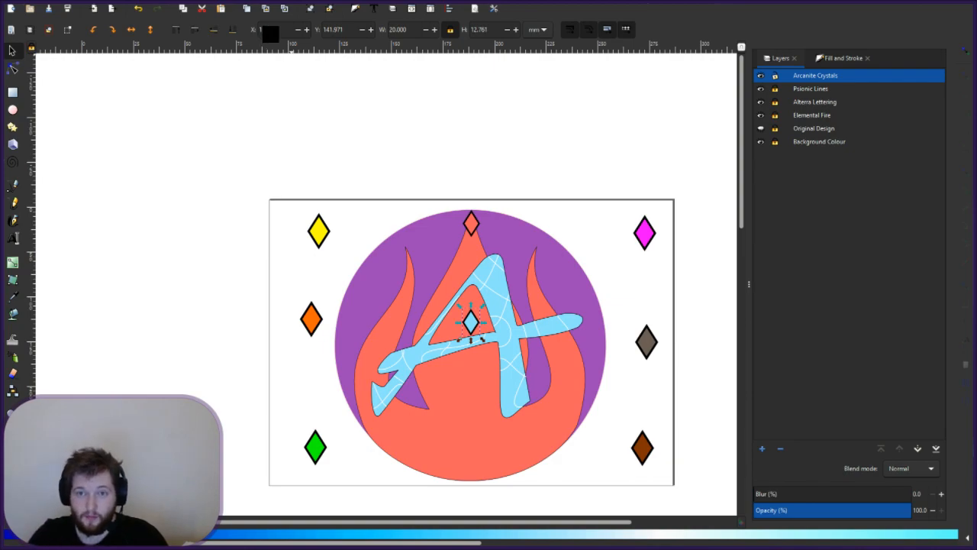
{"action": "type", "text": "5"}
{"action": "key", "text": "Return"}
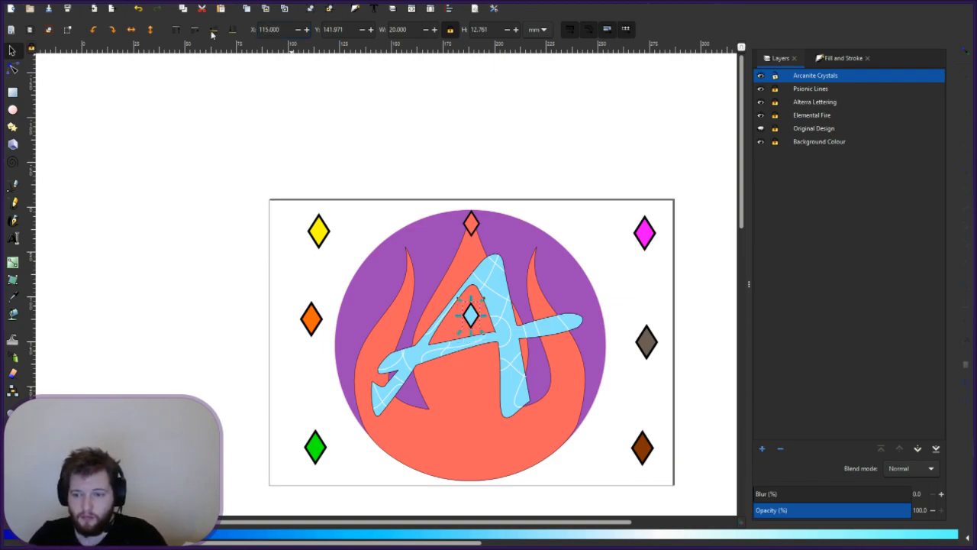
{"action": "key", "text": "Escape"}
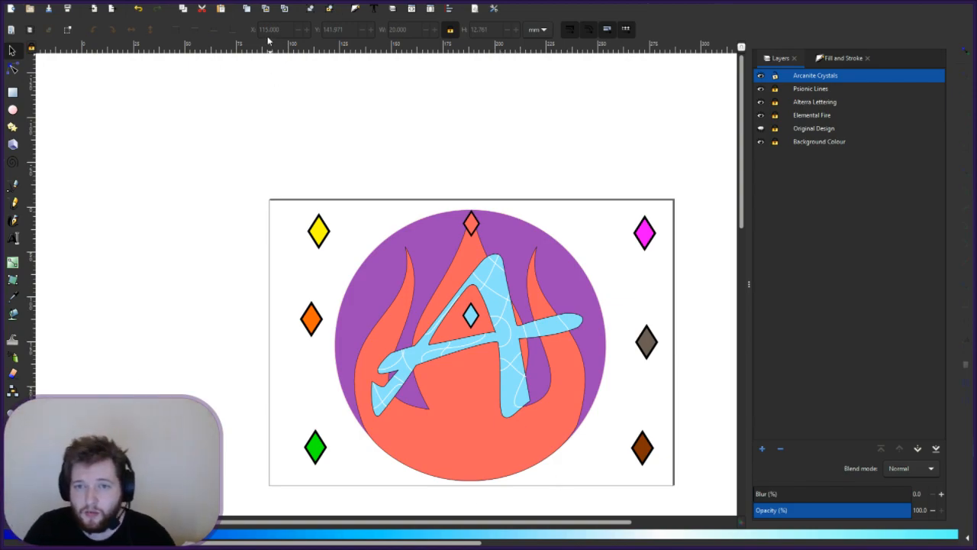
- Select the blue diamond in the A and change its X to 150, moving it toward the circle's bottom
{"action": "left_click", "coordinate": [472, 319]}
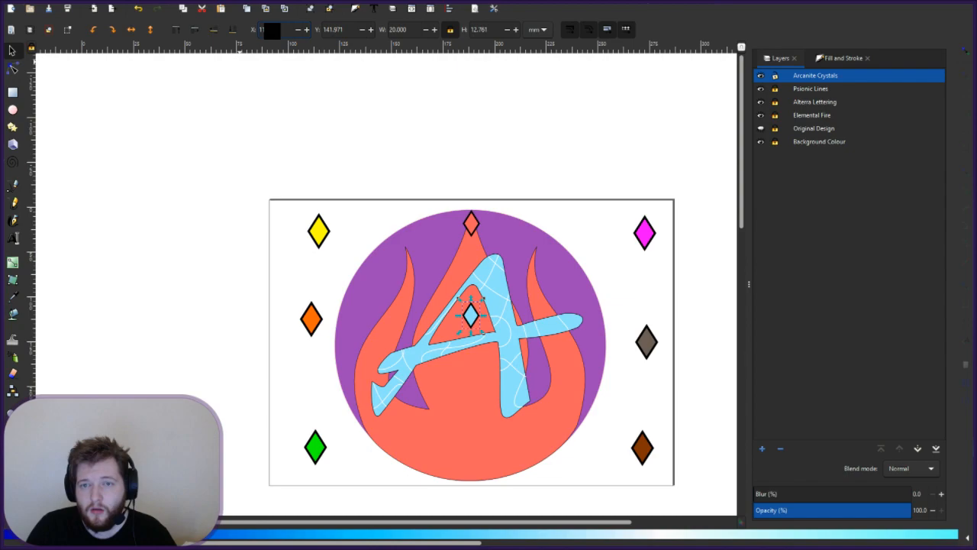
{"action": "type", "text": "150"}
{"action": "key", "text": "Return"}
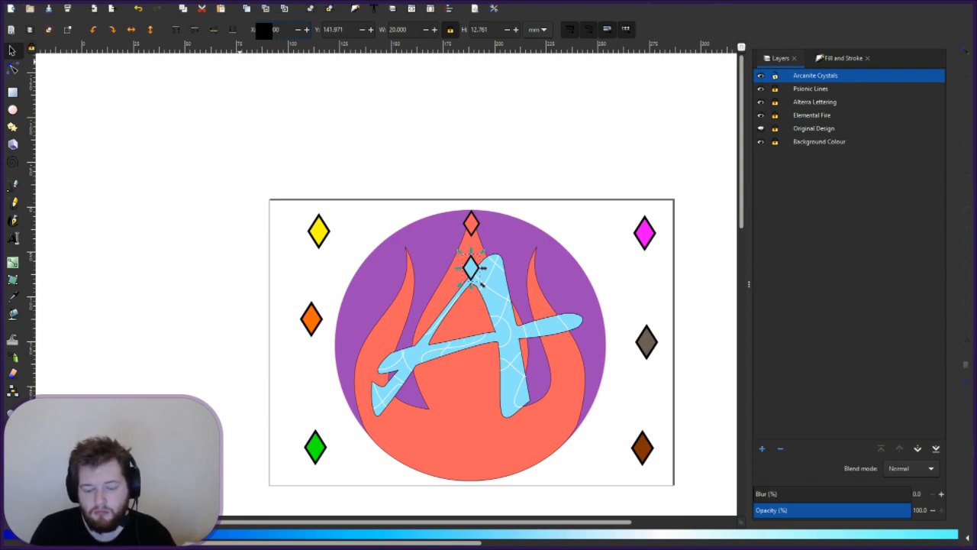
{"action": "key", "text": "Return"}
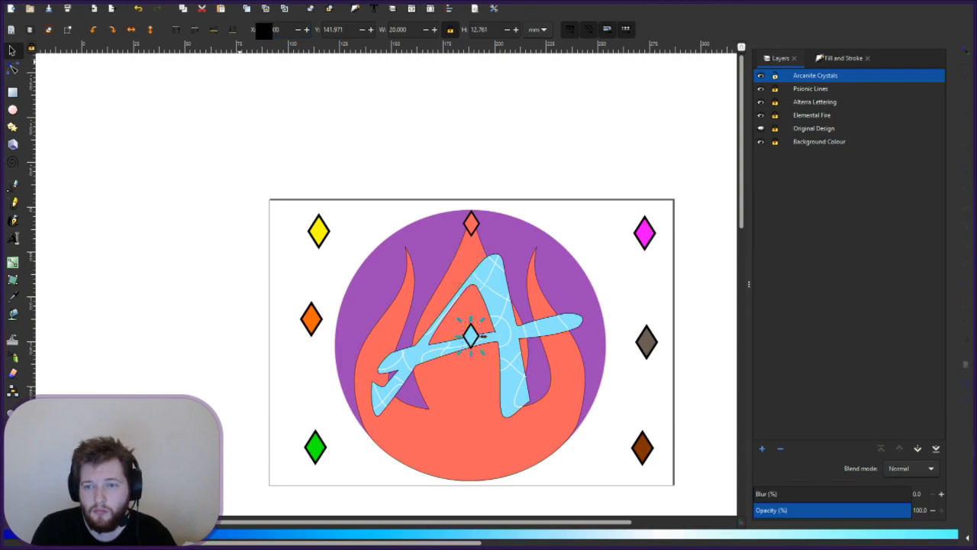
{"action": "key", "text": "BackSpace"}
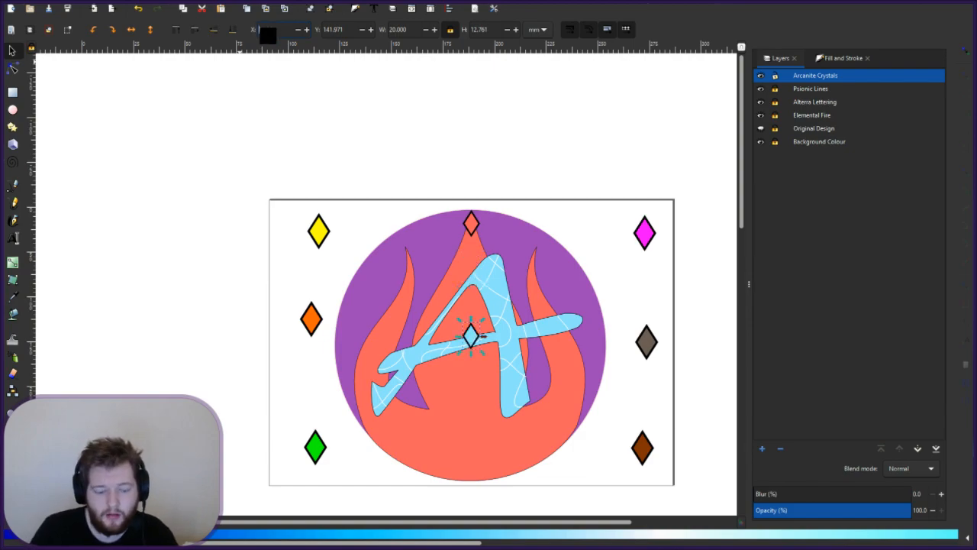
{"action": "key", "text": "Return"}
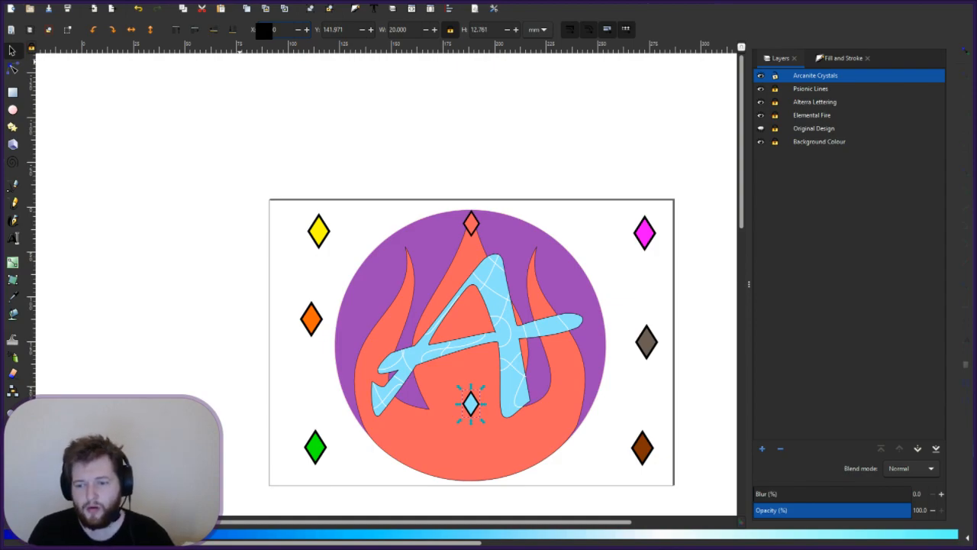
{"action": "key", "text": "Return"}
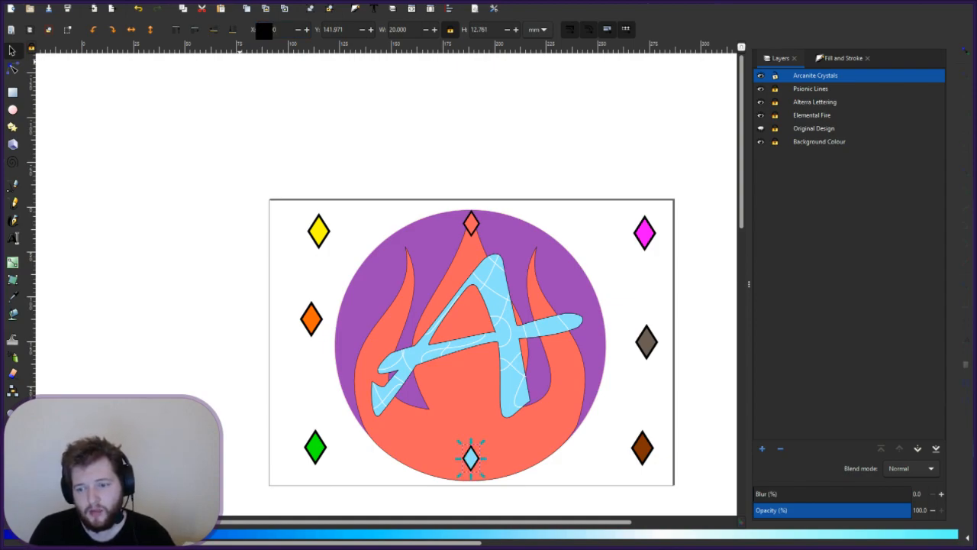
- Refine the blue diamond's X value through 2 to 3.000, seating it on the bottom edge, then deselect
{"action": "key", "text": "BackSpace"}
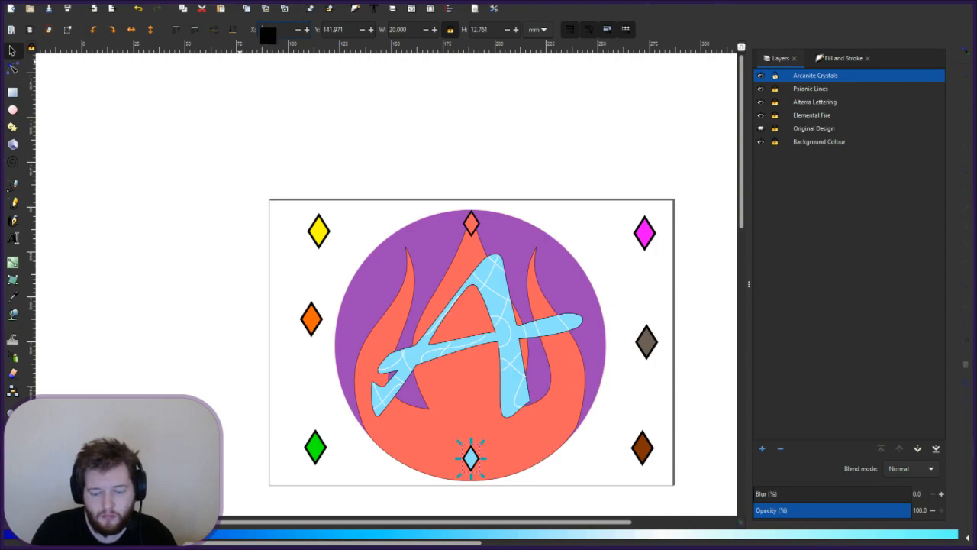
{"action": "type", "text": "0"}
{"action": "key", "text": "Return"}
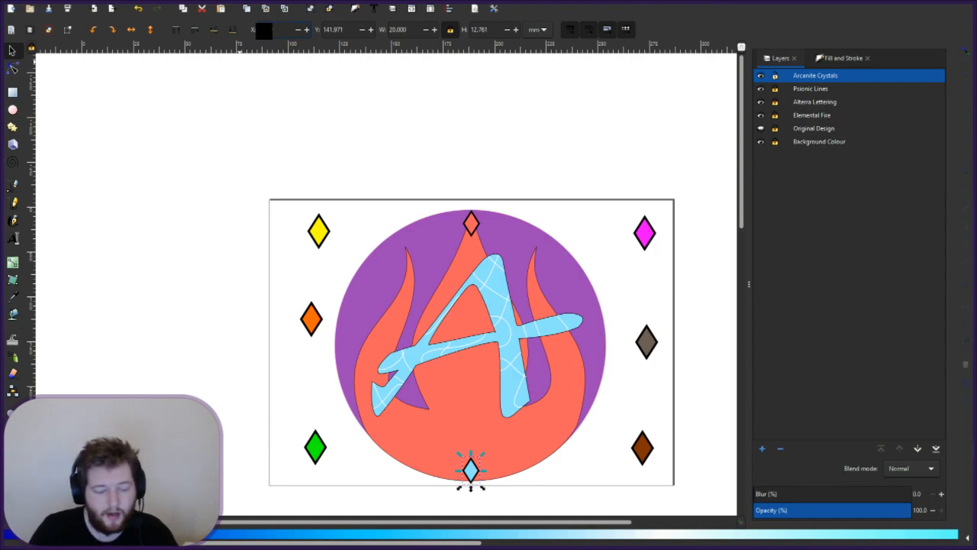
{"action": "key", "text": "BackSpace"}
{"action": "type", "text": "2"}
{"action": "key", "text": "Return"}
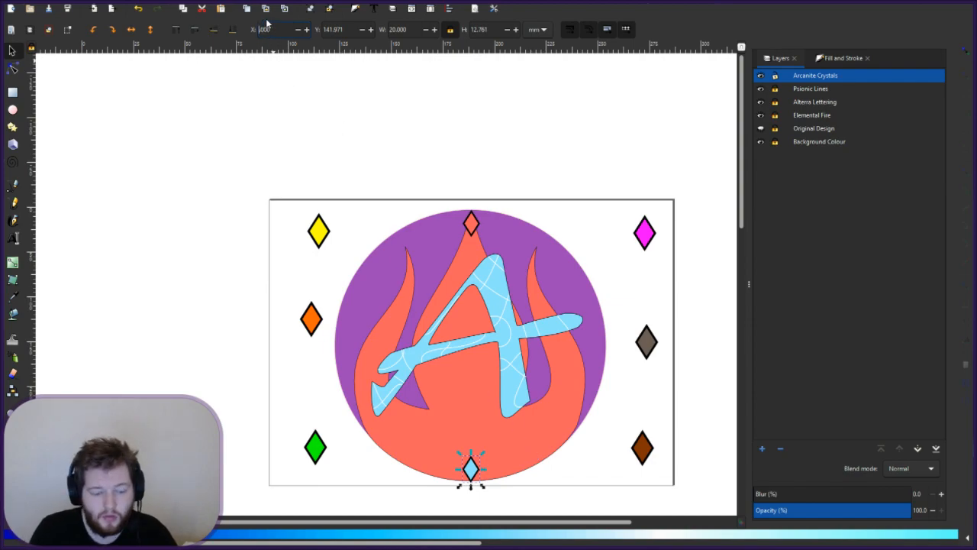
{"action": "type", "text": "3"}
{"action": "key", "text": "Return"}
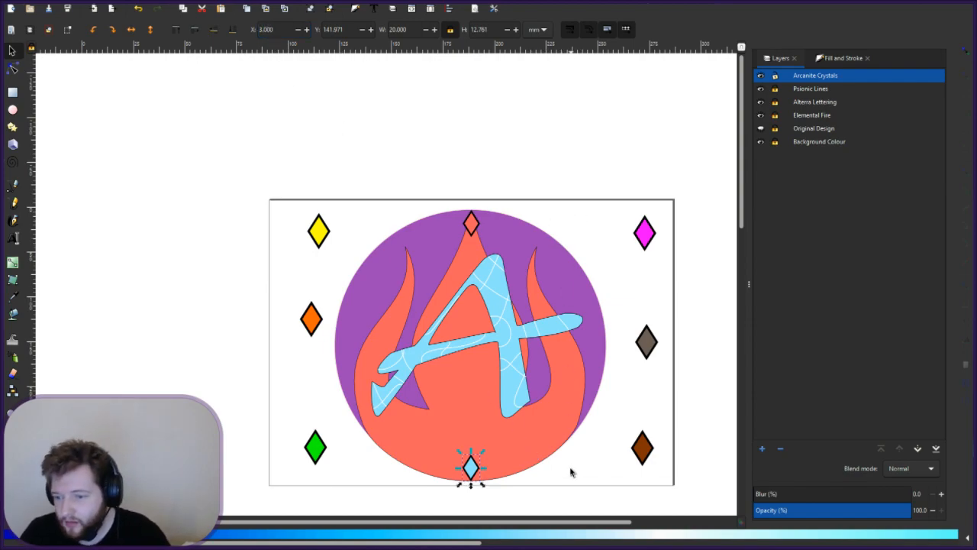
{"action": "left_click", "coordinate": [507, 477]}
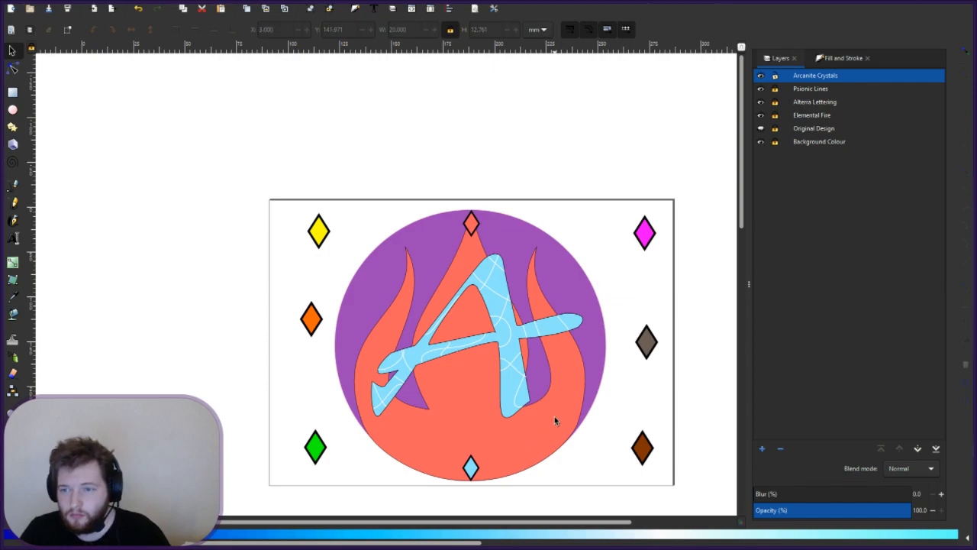
- Zoom in on the bottom light-blue diamond and try X positions 3.100 and 3.300
{"action": "scroll", "coordinate": [471, 469], "scroll_direction": "up", "scroll_amount": 2}
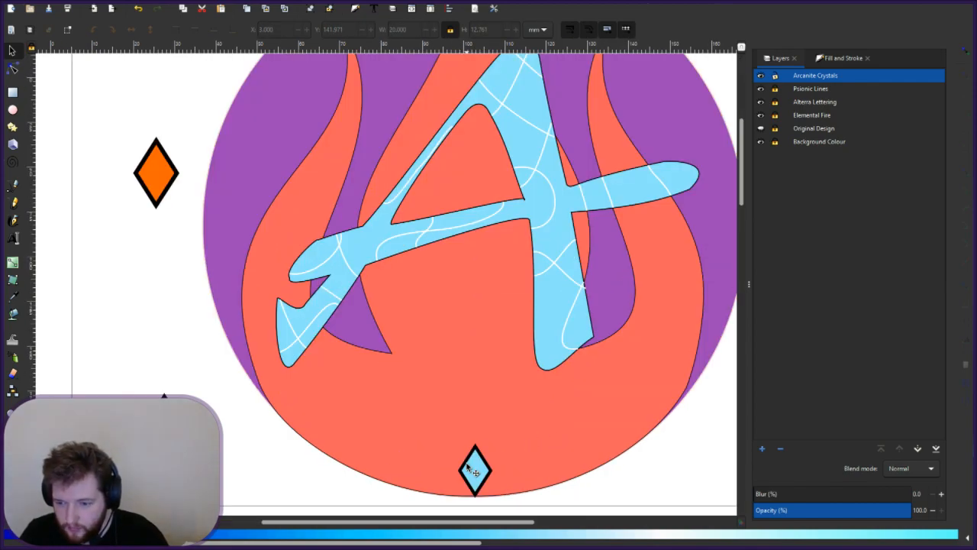
{"action": "scroll", "coordinate": [474, 471], "scroll_direction": "up", "scroll_amount": 2}
{"action": "scroll", "coordinate": [492, 481], "scroll_direction": "down", "scroll_amount": 1}
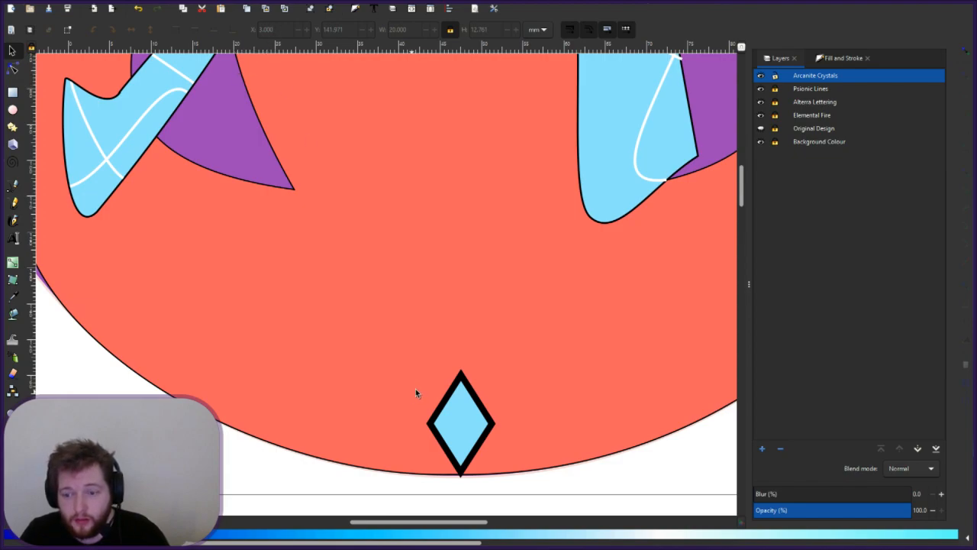
{"action": "left_click", "coordinate": [492, 425]}
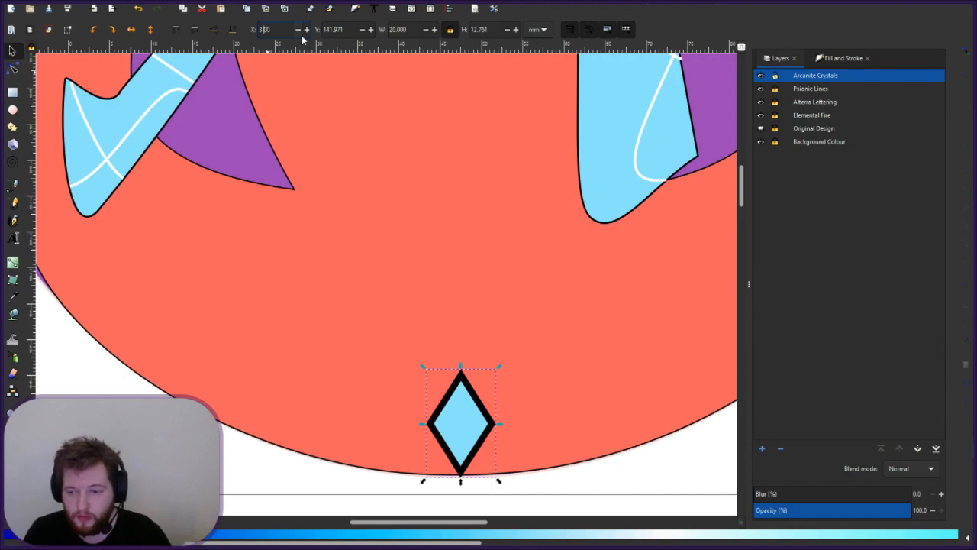
{"action": "type", "text": "1"}
{"action": "key", "text": "Return"}
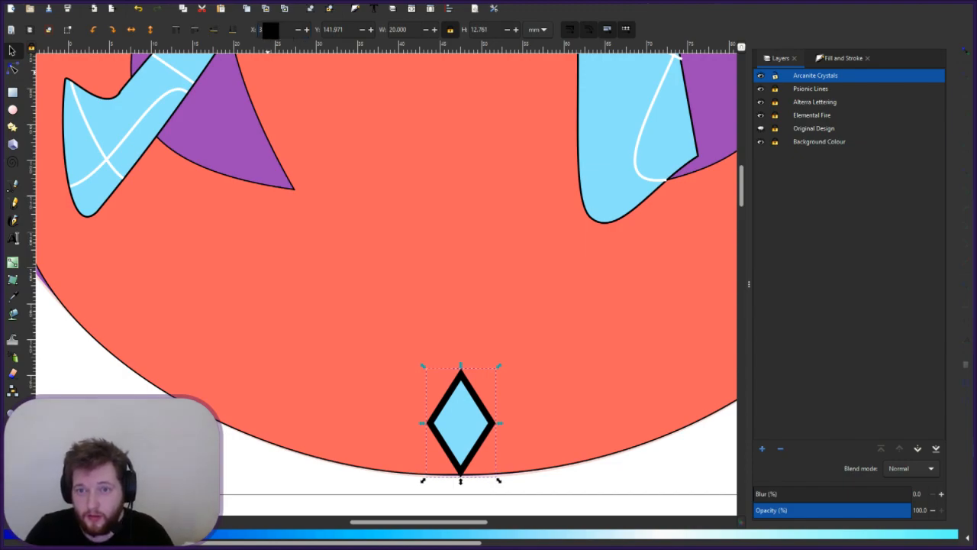
{"action": "key", "text": "BackSpace"}
{"action": "type", "text": "3"}
{"action": "key", "text": "Return"}
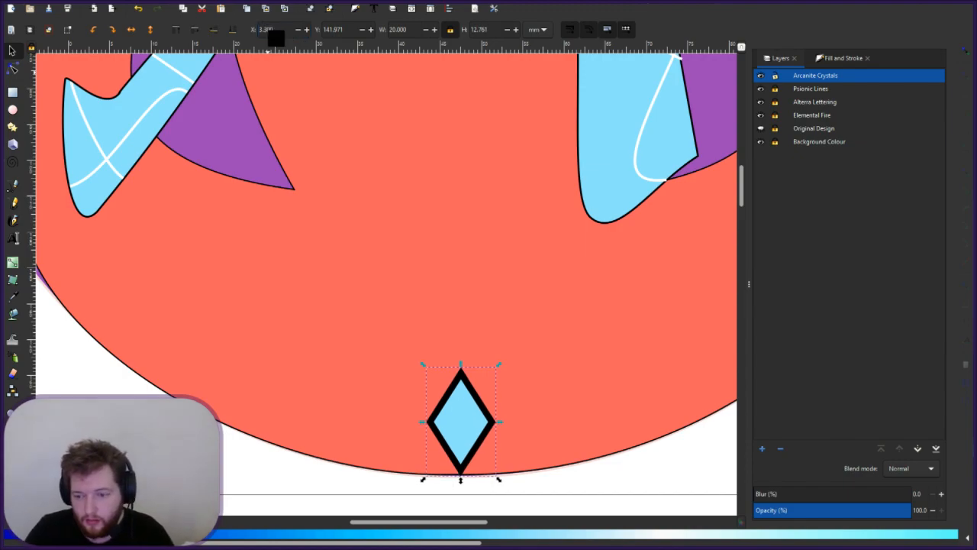
- Settle the diamond's X at 3.500 so its lower tip meets the circle edge
{"action": "left_click", "coordinate": [599, 481]}
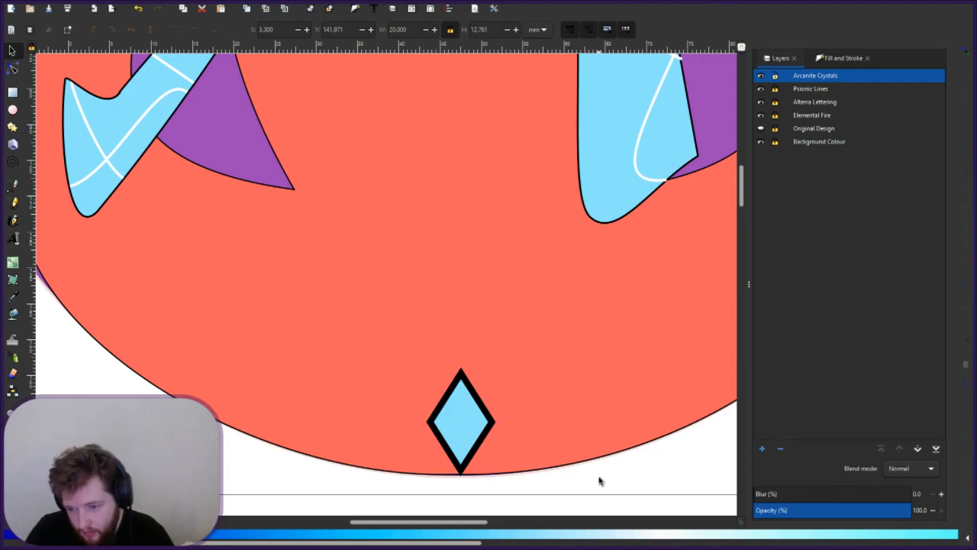
{"action": "left_click", "coordinate": [476, 429]}
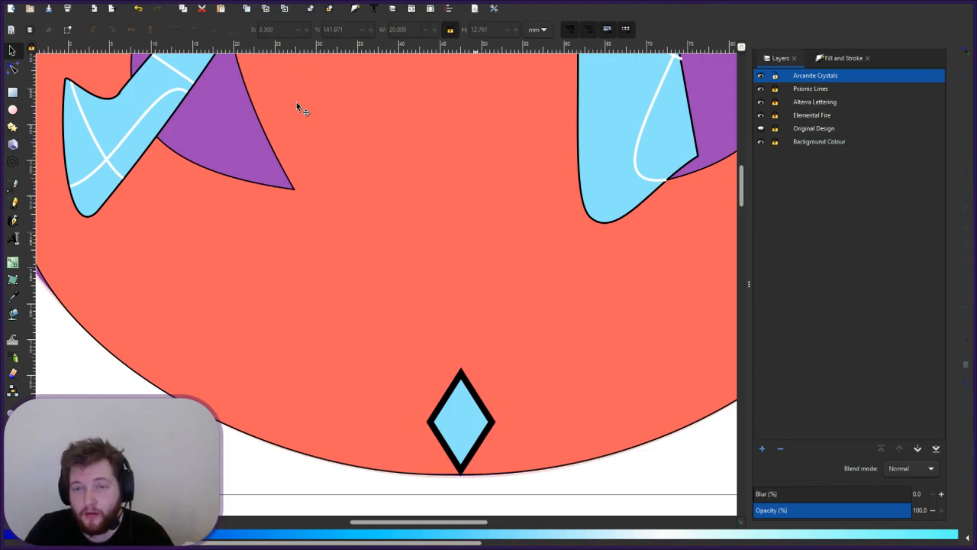
{"action": "left_click", "coordinate": [270, 31]}
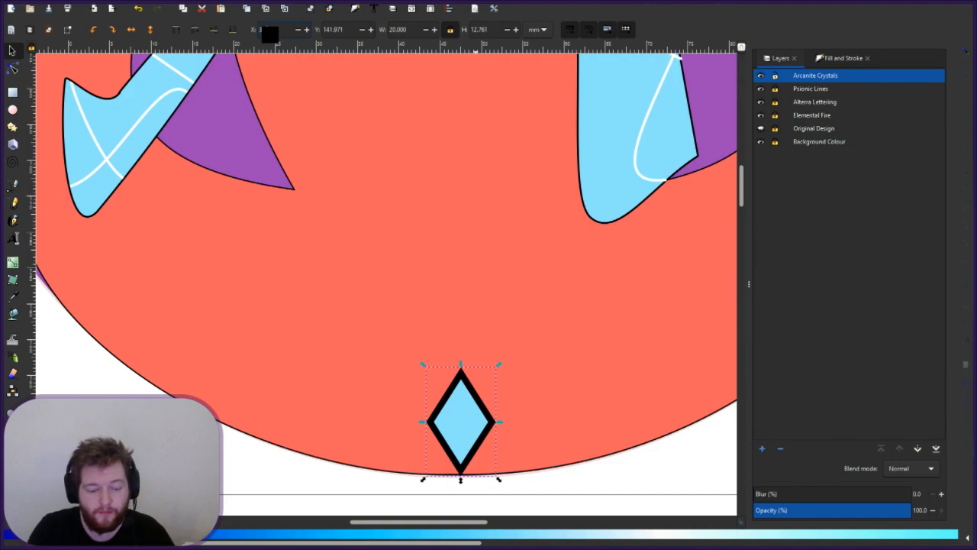
{"action": "key", "text": "BackSpace"}
{"action": "type", "text": "4"}
{"action": "key", "text": "Return"}
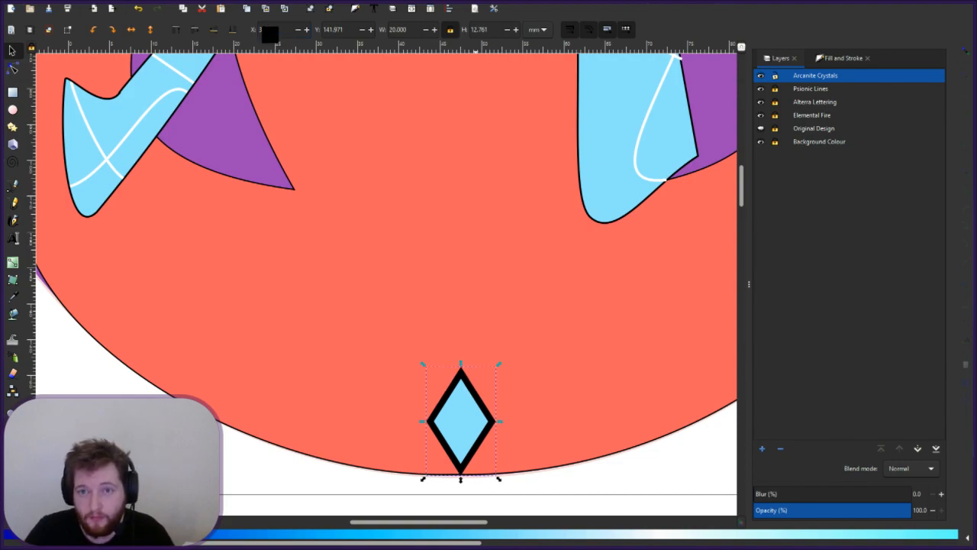
{"action": "key", "text": "Return"}
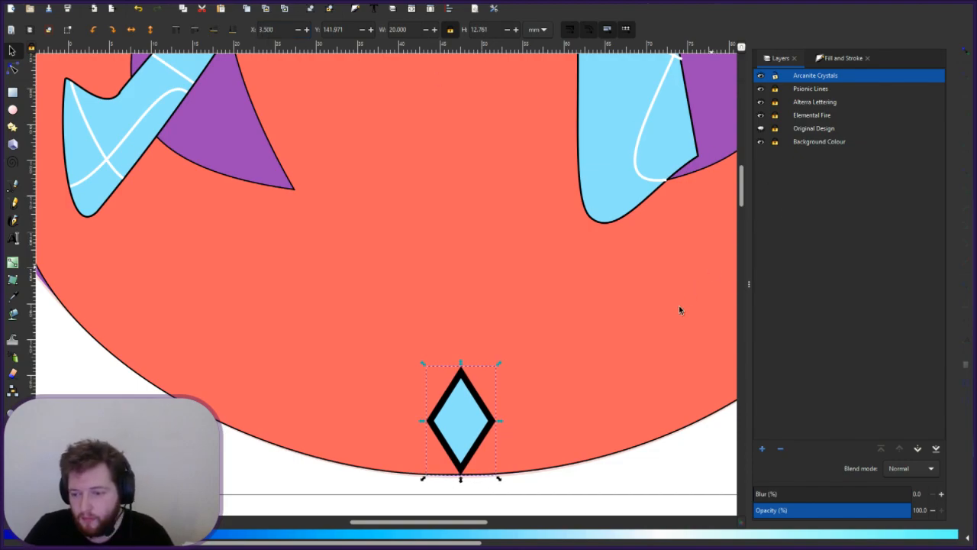
{"action": "key", "text": "Escape"}
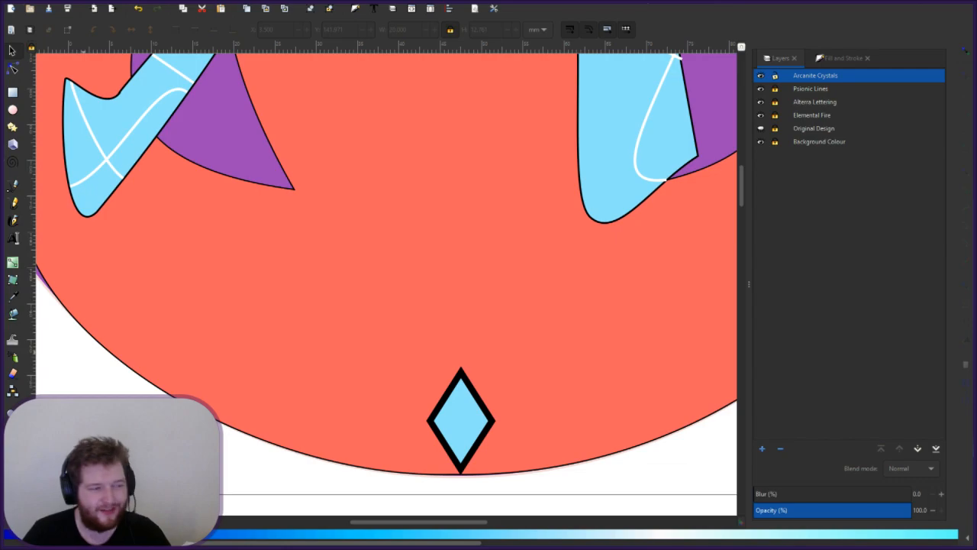
{"action": "scroll", "coordinate": [386, 278], "scroll_direction": "up", "scroll_amount": 1}
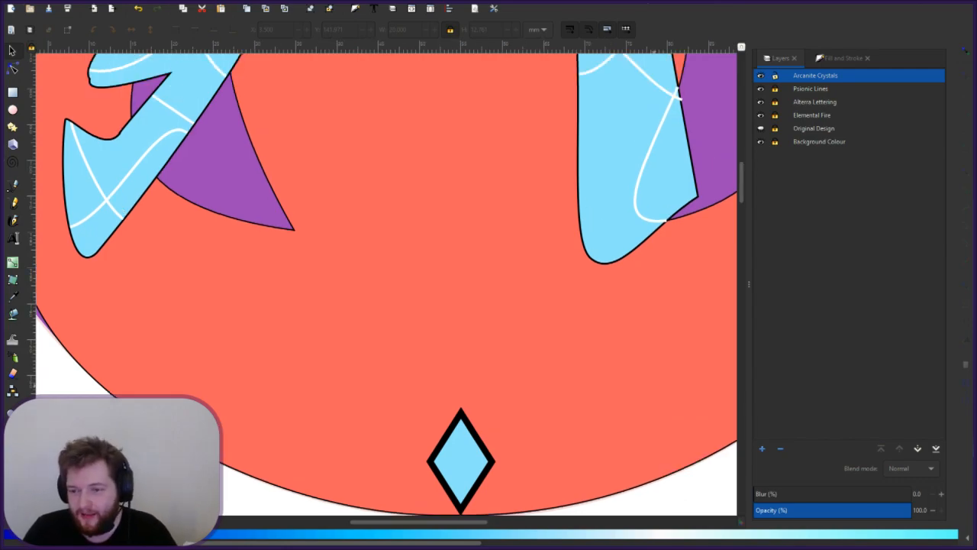
{"action": "scroll", "coordinate": [386, 278], "scroll_direction": "down", "scroll_amount": 1}
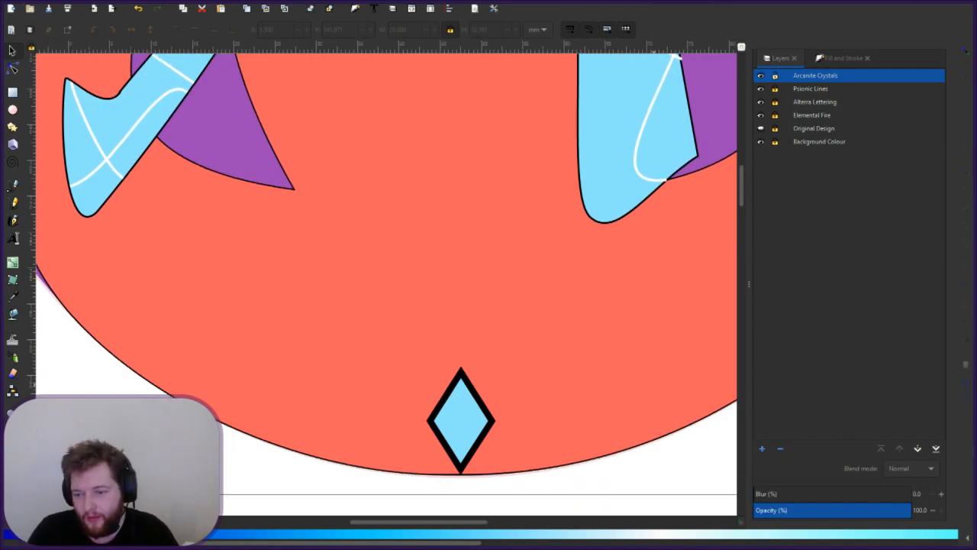
{"action": "scroll", "coordinate": [386, 278], "scroll_direction": "up", "scroll_amount": 4}
{"action": "scroll", "coordinate": [653, 383], "scroll_direction": "down", "scroll_amount": 4}
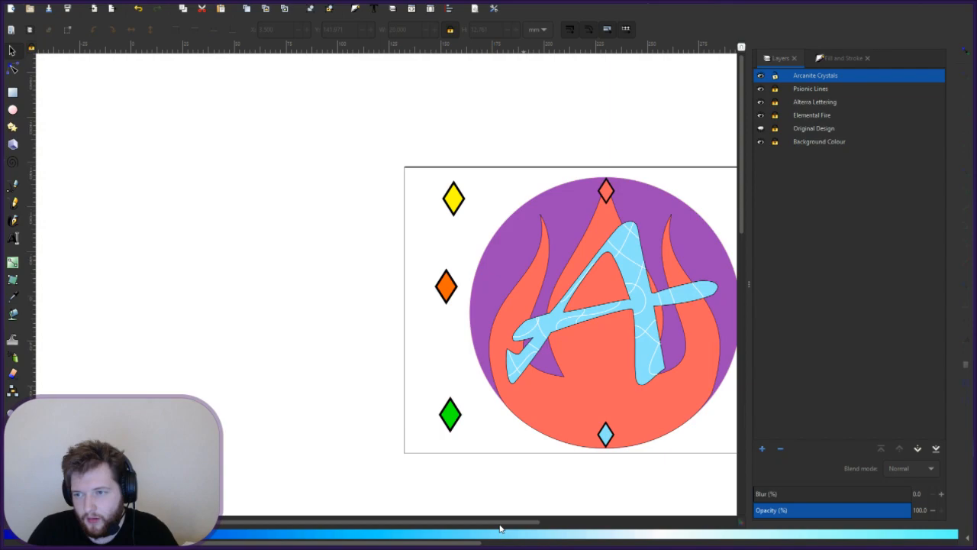
- Drag along the bottom of the emblem near the light-blue diamond
{"action": "left_click_drag", "start_coordinate": [420, 522], "coordinate": [538, 531]}
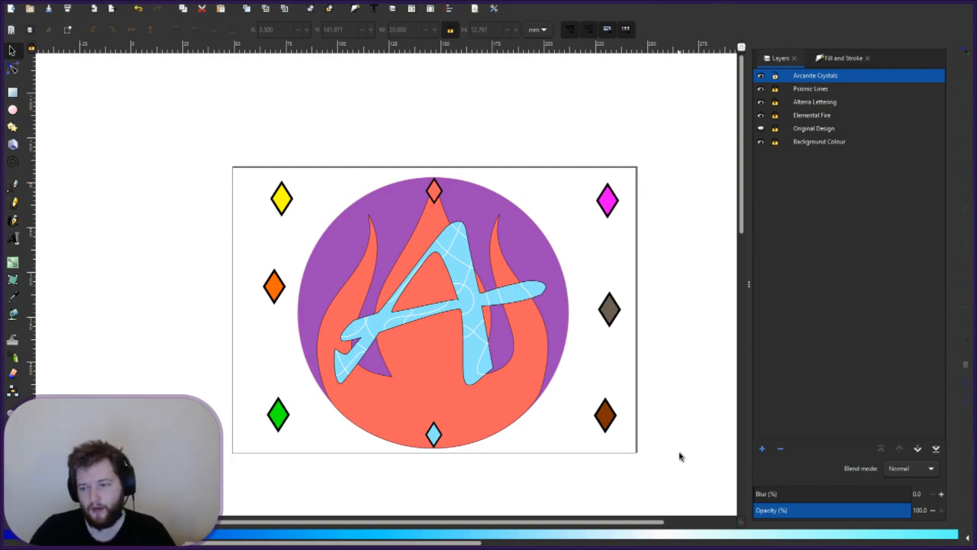
- Resize the green, orange and yellow diamonds to 20 mm wide
{"action": "left_click", "coordinate": [277, 425]}
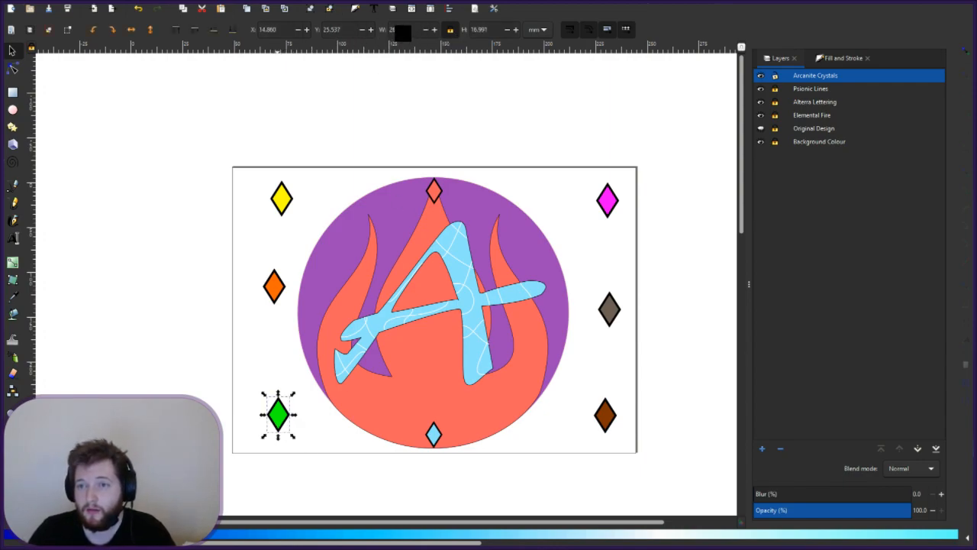
{"action": "double_click", "coordinate": [397, 29]}
{"action": "type", "text": "20.630"}
{"action": "key", "text": "Return"}
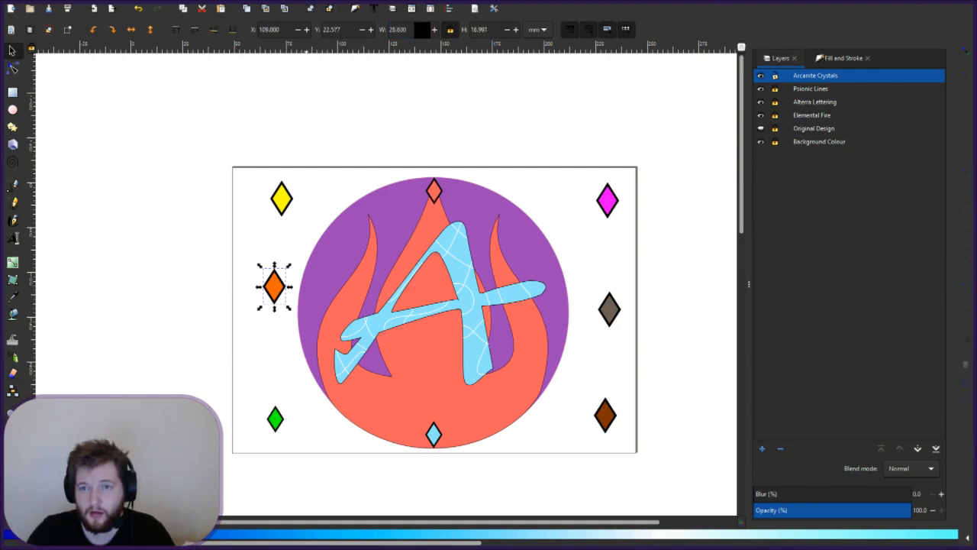
{"action": "left_click_drag", "start_coordinate": [406, 30], "coordinate": [295, 11]}
{"action": "type", "text": "20"}
{"action": "key", "text": "Return"}
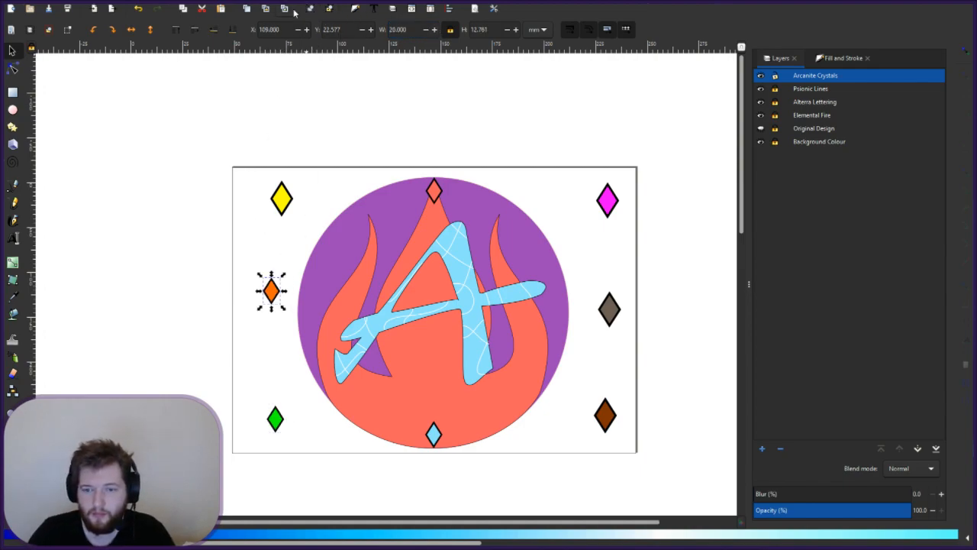
{"action": "left_click", "coordinate": [284, 200]}
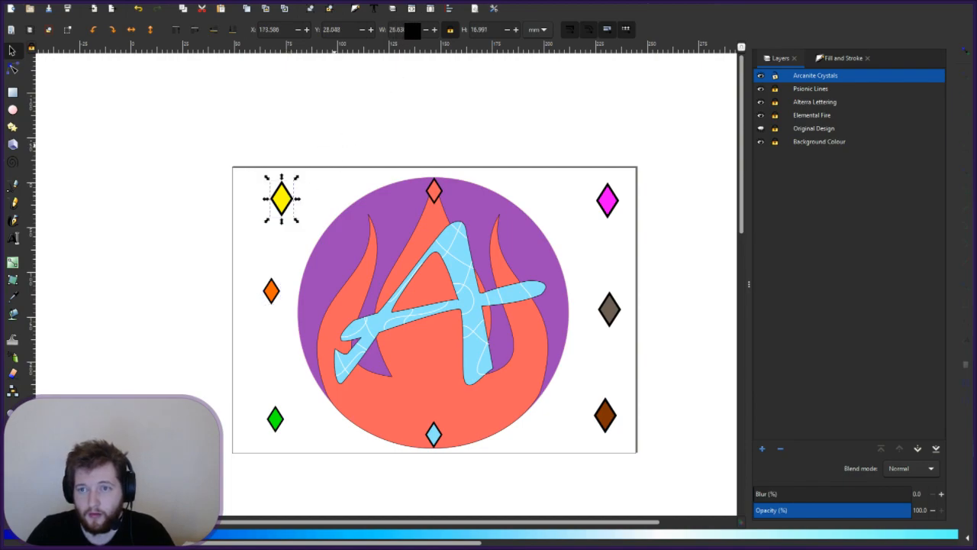
{"action": "left_click_drag", "start_coordinate": [413, 31], "coordinate": [372, 31]}
{"action": "type", "text": "20"}
{"action": "key", "text": "Return"}
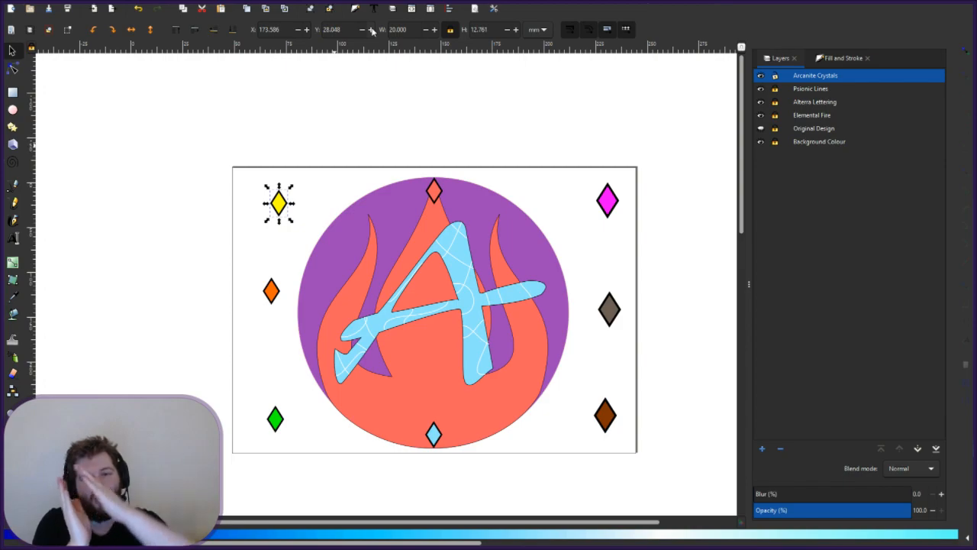
- Resize the magenta, grey and brown diamonds to 20 mm wide as well
{"action": "left_click", "coordinate": [613, 209]}
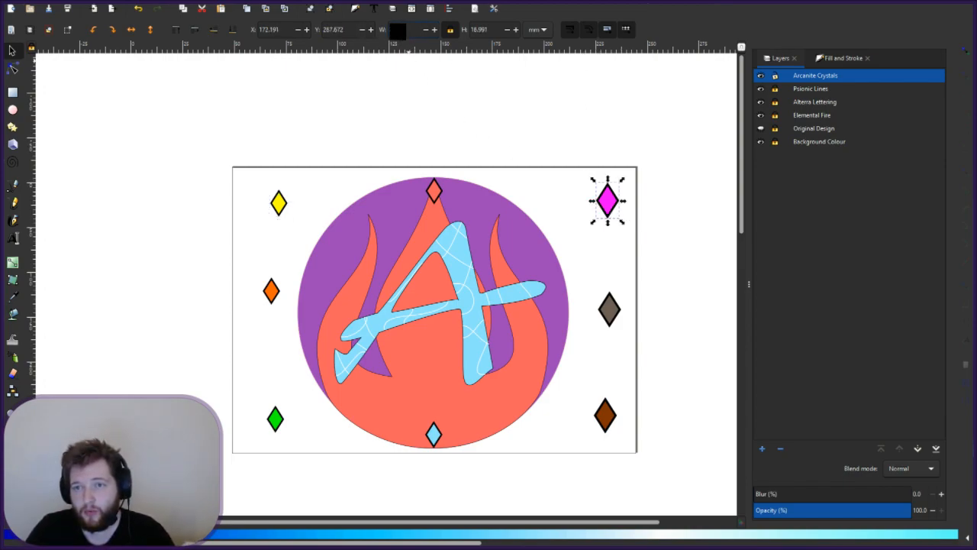
{"action": "type", "text": "20"}
{"action": "key", "text": "Return"}
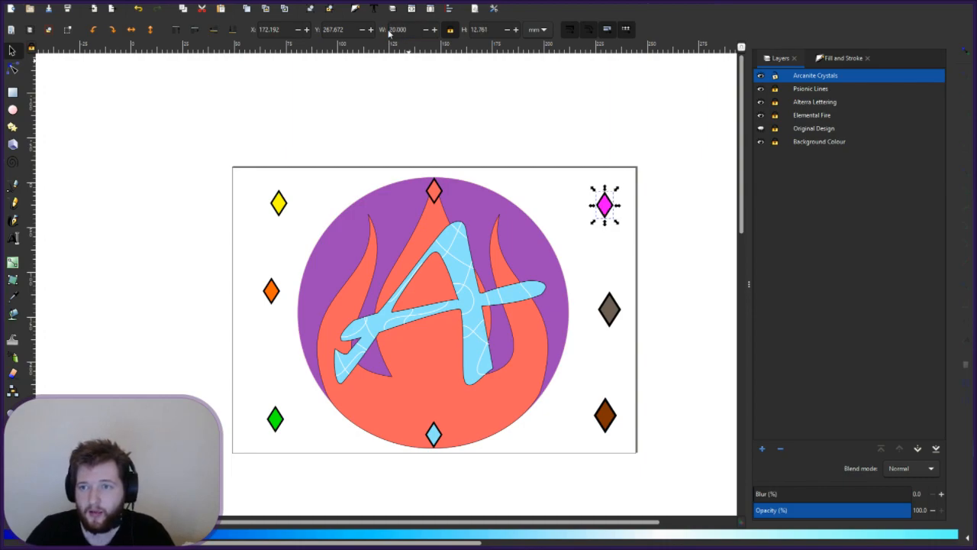
{"action": "left_click", "coordinate": [609, 313]}
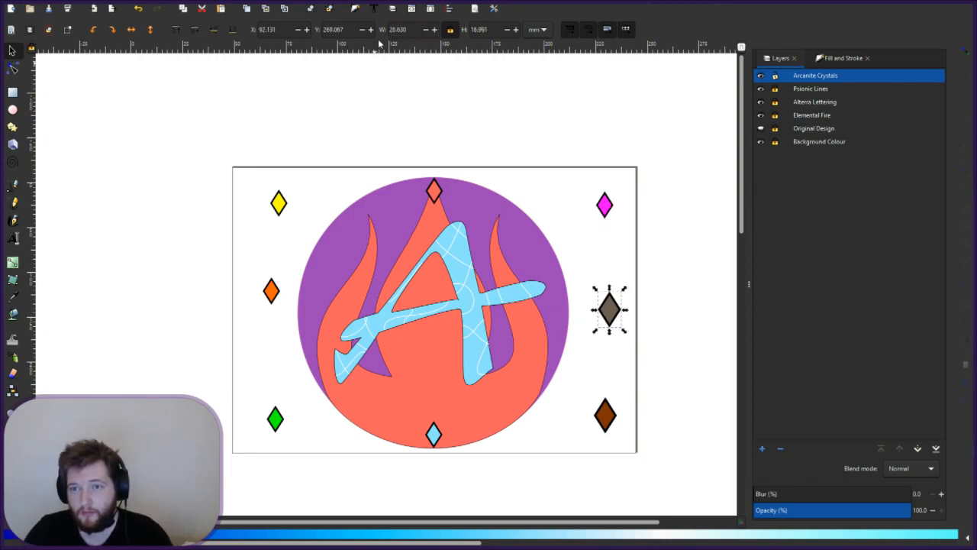
{"action": "type", "text": "20"}
{"action": "key", "text": "Return"}
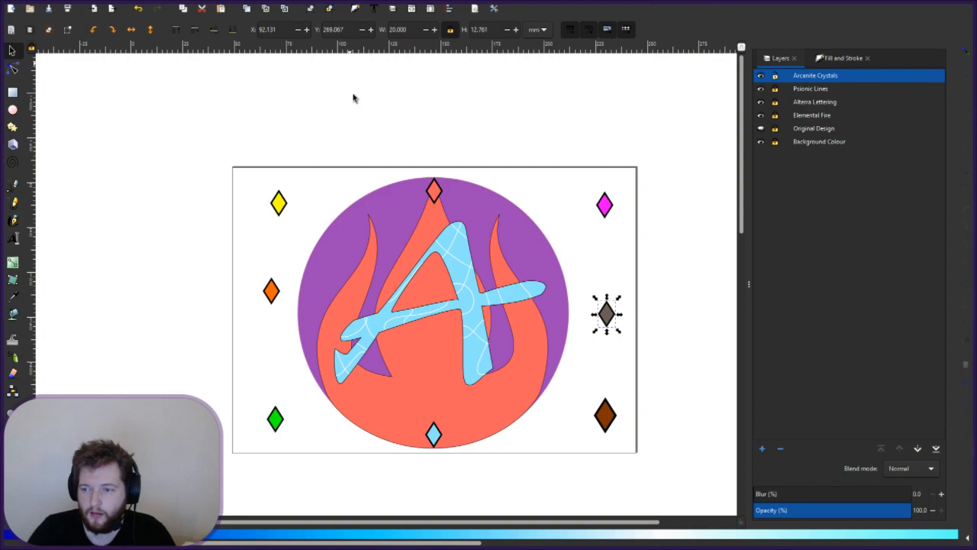
{"action": "left_click", "coordinate": [607, 418]}
{"action": "double_click", "coordinate": [400, 29]}
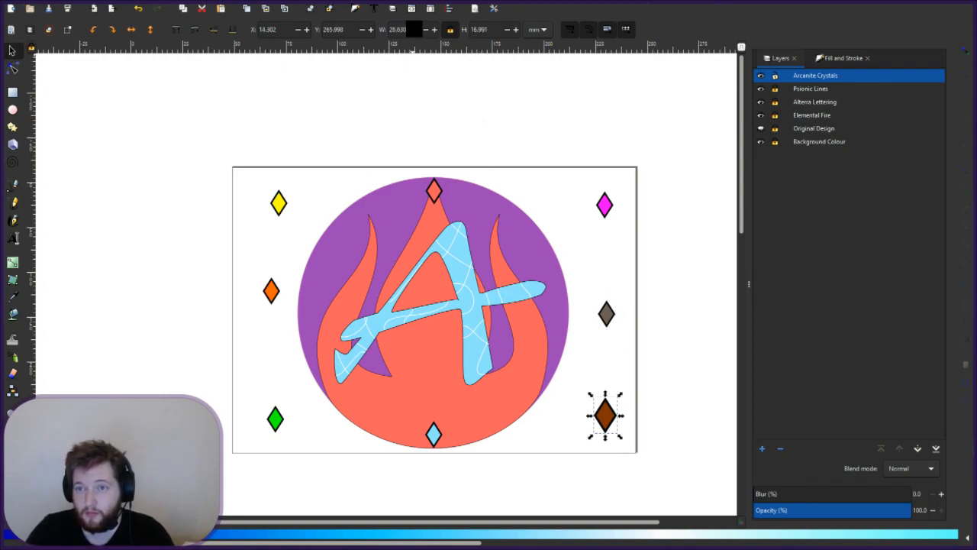
{"action": "type", "text": "20"}
{"action": "key", "text": "Return"}
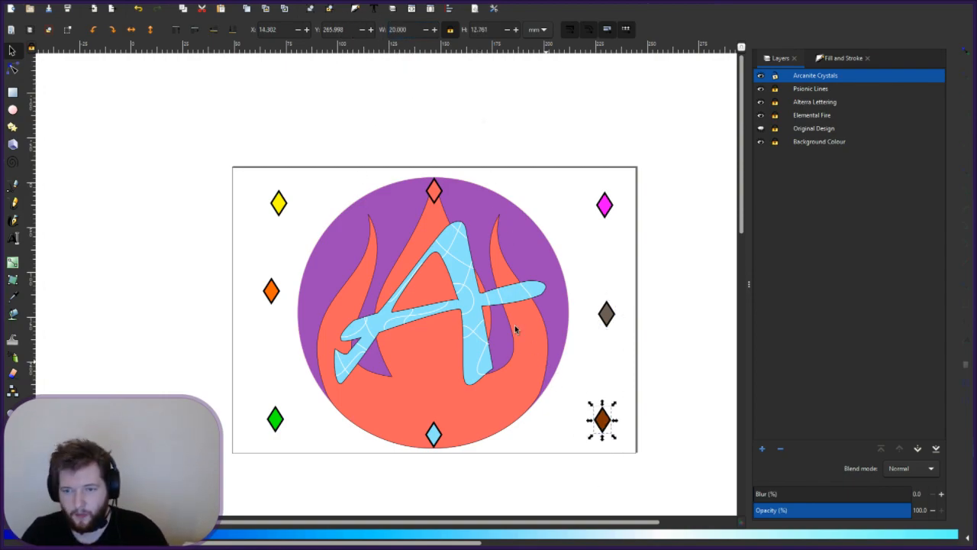
{"action": "left_click", "coordinate": [272, 289]}
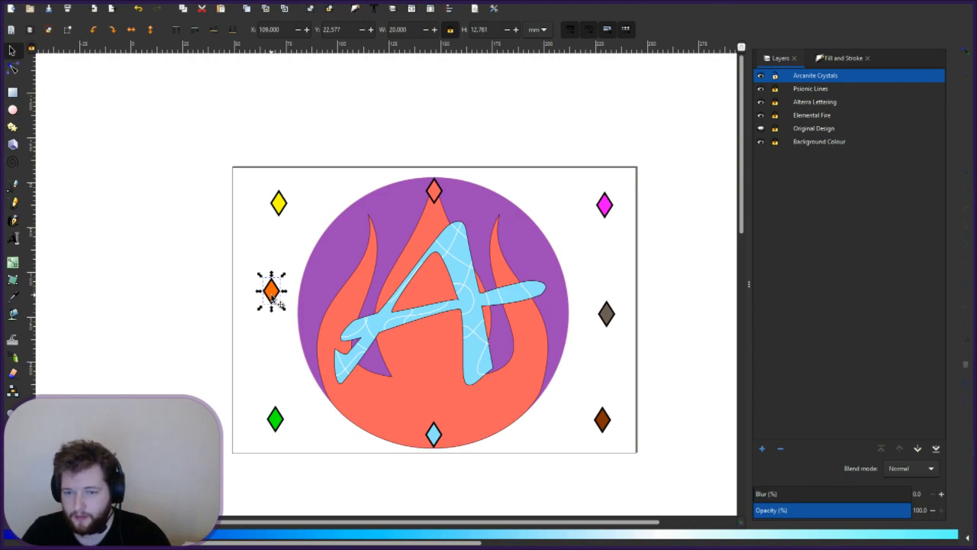
- Move the orange diamond onto the circle's left edge and rotate it 90° to lie horizontally
{"action": "left_click_drag", "start_coordinate": [276, 299], "coordinate": [311, 313]}
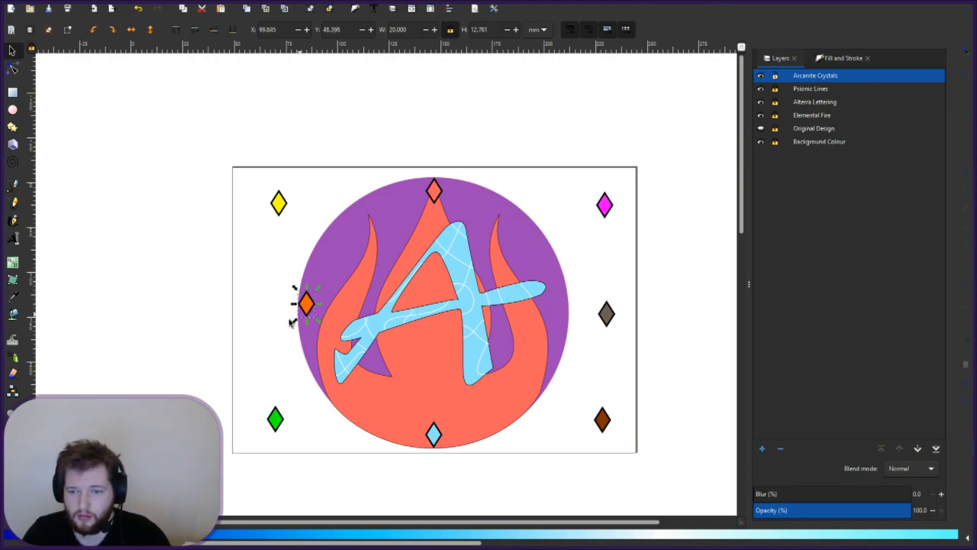
{"action": "left_click", "coordinate": [295, 329]}
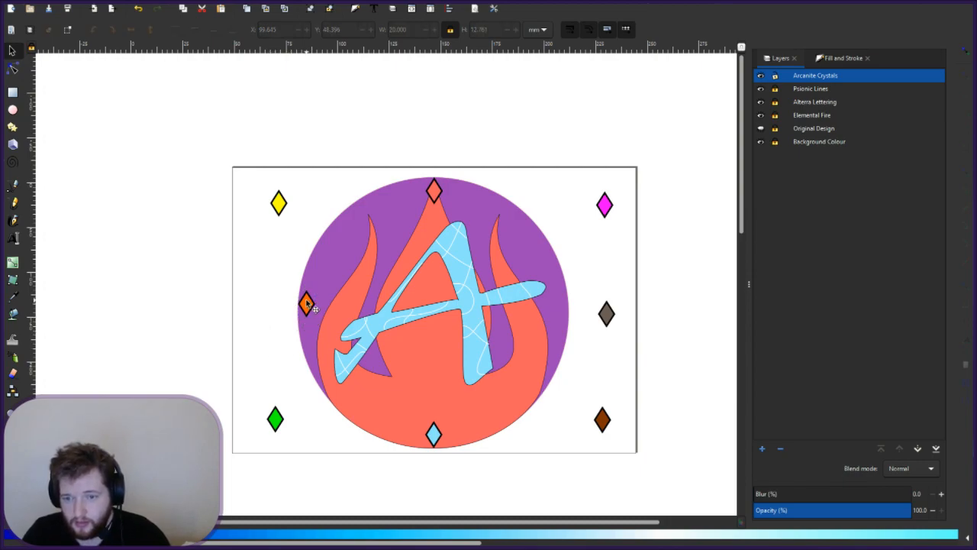
{"action": "left_click", "coordinate": [306, 304]}
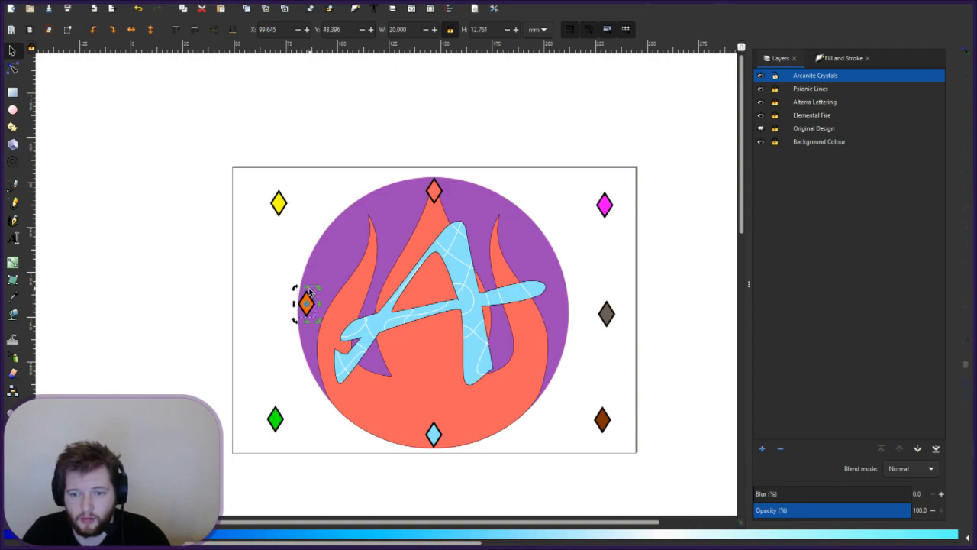
{"action": "left_click_drag", "start_coordinate": [319, 290], "coordinate": [276, 282]}
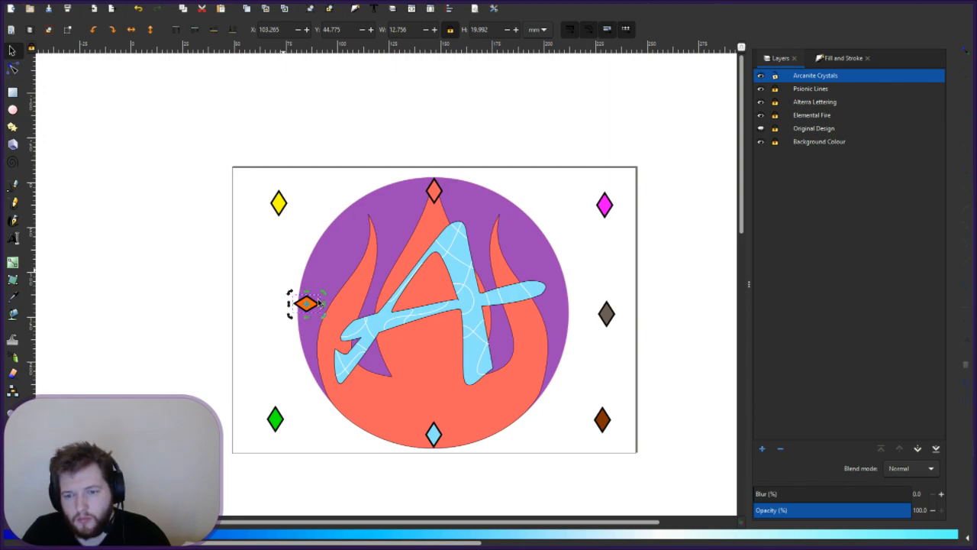
{"action": "left_click", "coordinate": [291, 347]}
- Nudge the orange diamond onto the edge, ending at X 102.517, Y 48.704
{"action": "scroll", "coordinate": [315, 311], "scroll_direction": "up", "scroll_amount": 3, "text": "ctrl"}
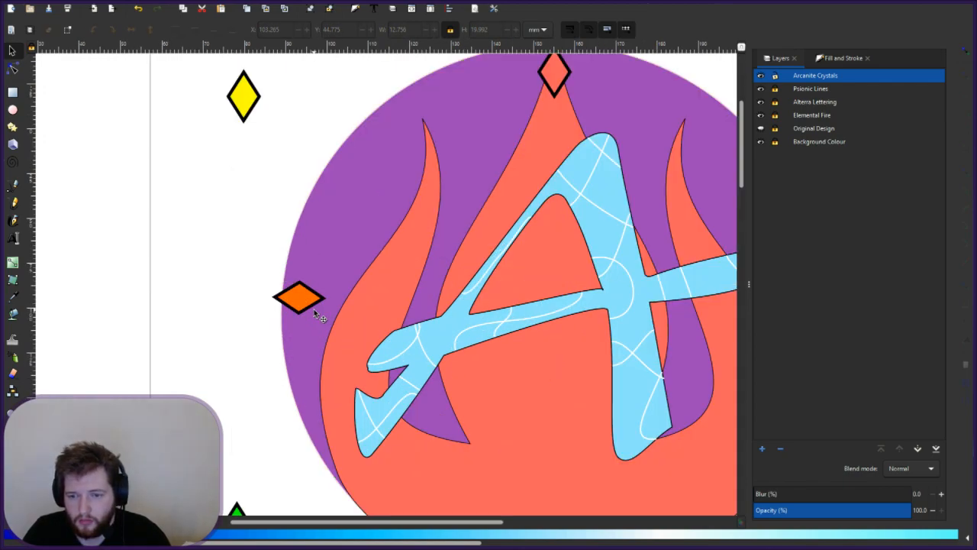
{"action": "left_click", "coordinate": [297, 302]}
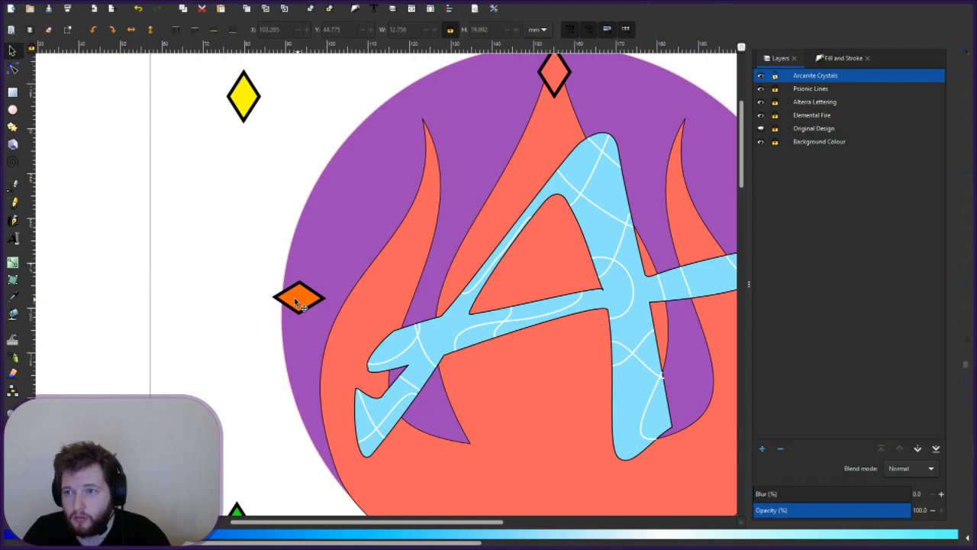
{"action": "left_click_drag", "start_coordinate": [297, 302], "coordinate": [311, 305]}
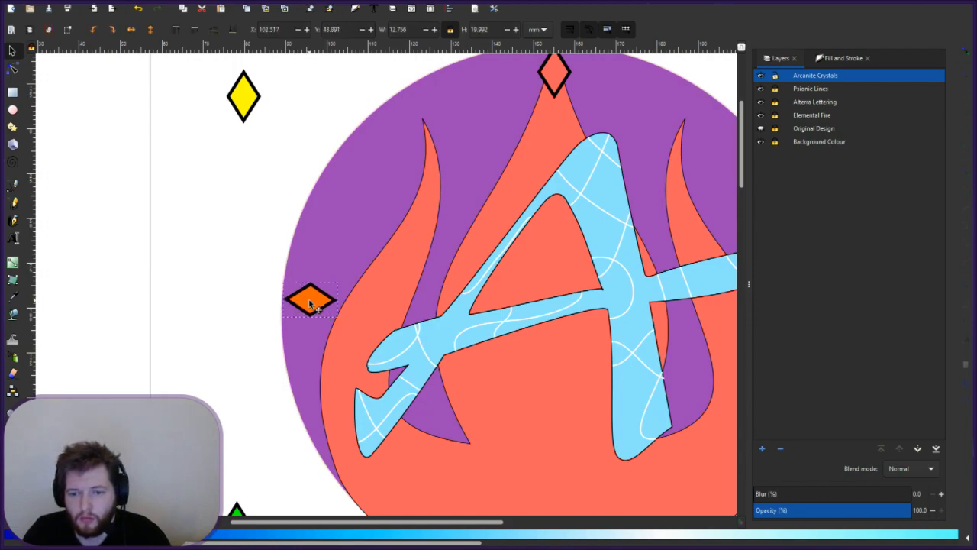
{"action": "key", "text": "Escape"}
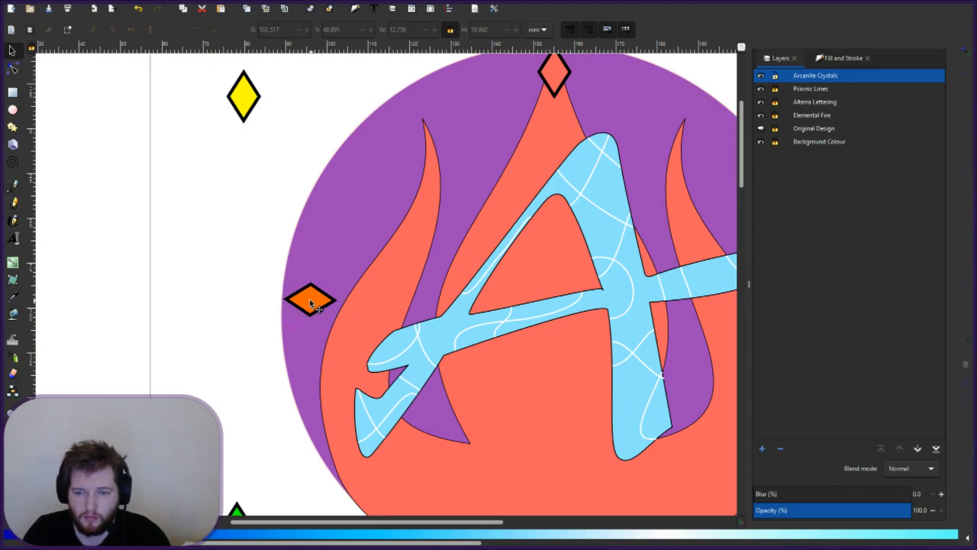
{"action": "left_click", "coordinate": [311, 304]}
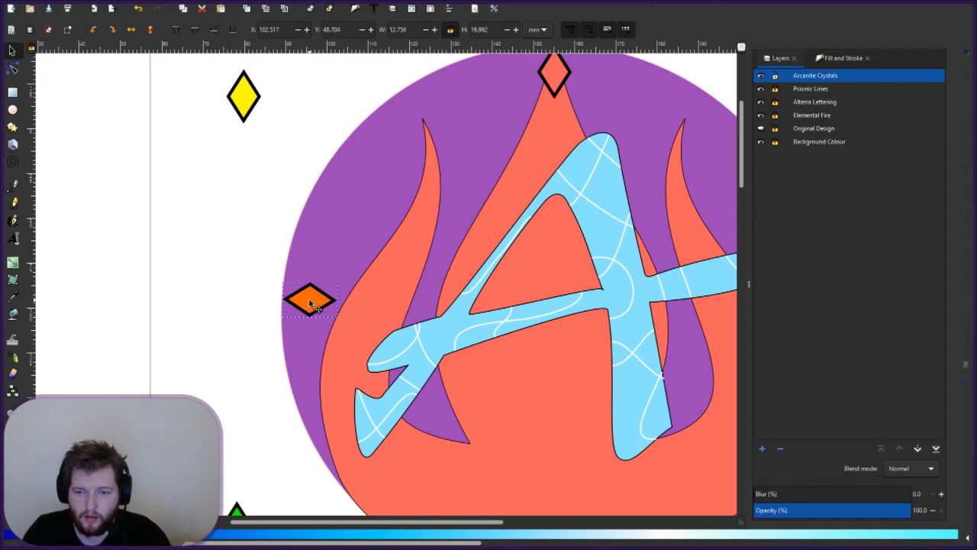
{"action": "key", "text": "Escape"}
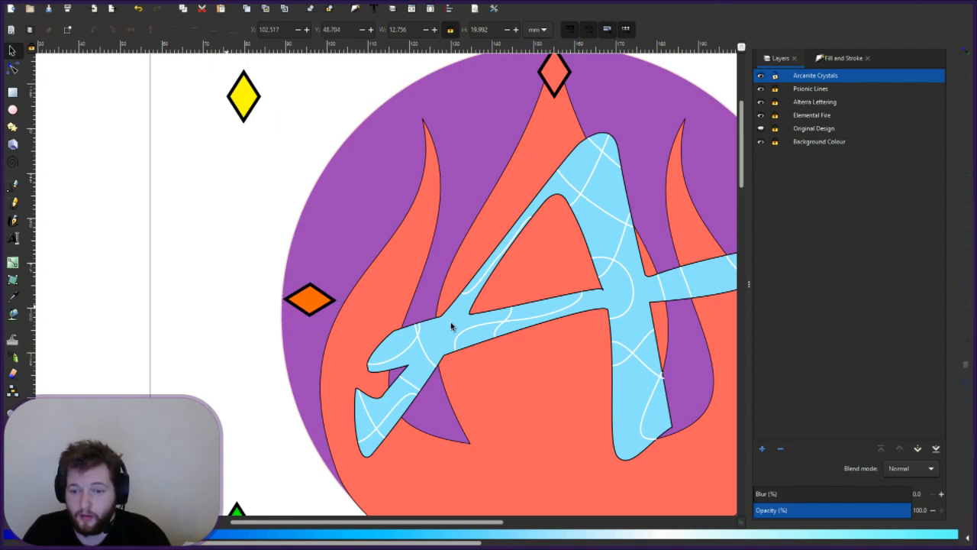
{"action": "scroll", "coordinate": [475, 321], "scroll_direction": "down", "scroll_amount": 4}
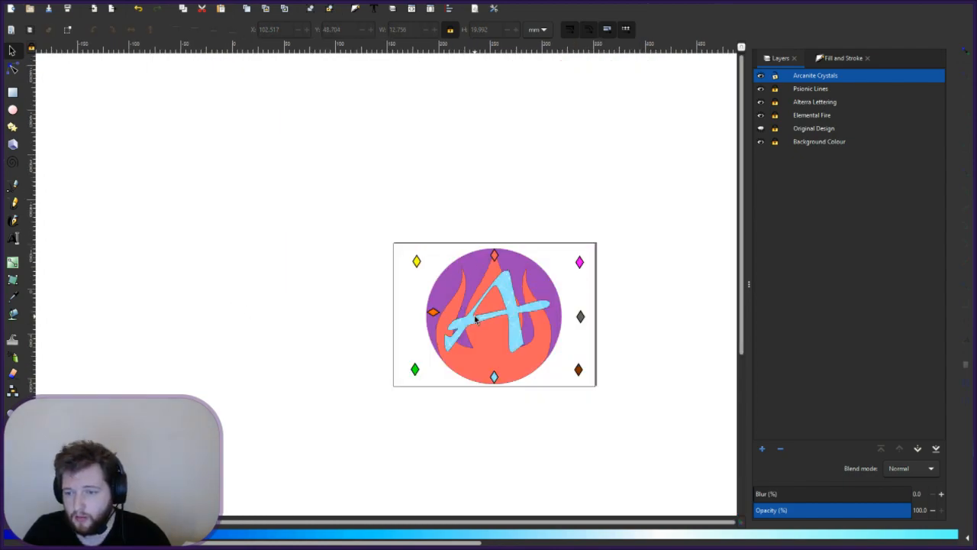
- Rotate the grey diamond 90° and lay it over the orange one at X 102.488, Y 48.426
{"action": "scroll", "coordinate": [552, 324], "scroll_direction": "up", "scroll_amount": 2}
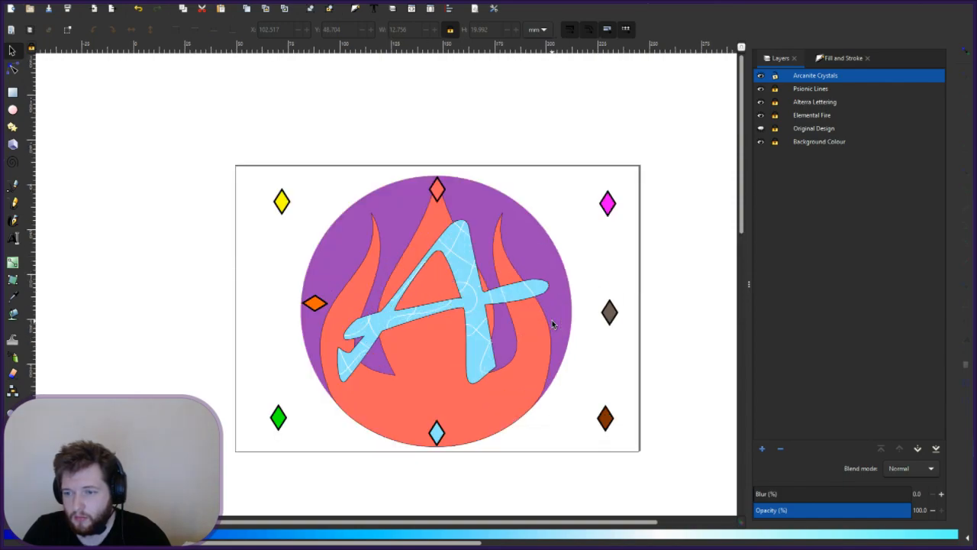
{"action": "left_click", "coordinate": [611, 316]}
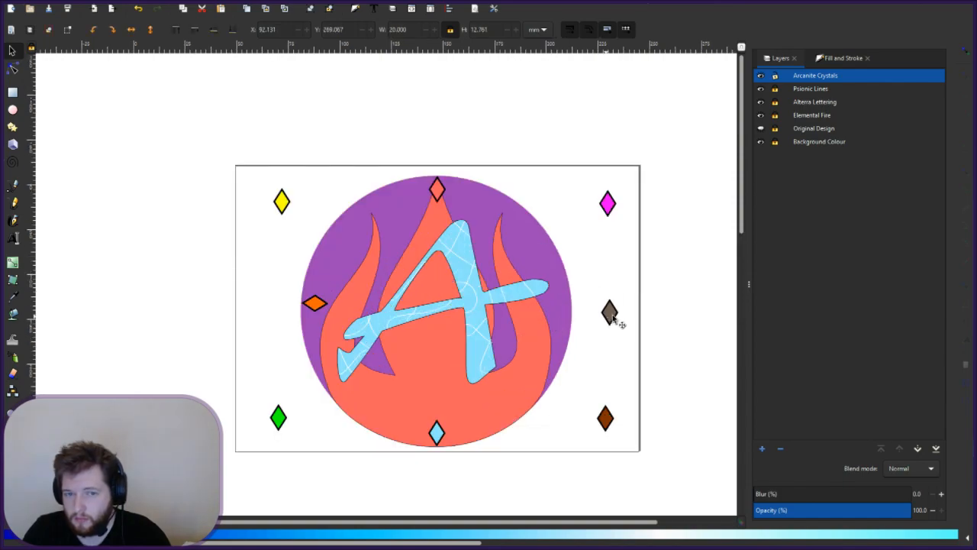
{"action": "left_click", "coordinate": [613, 315]}
{"action": "left_click", "coordinate": [616, 313]}
{"action": "left_click_drag", "start_coordinate": [622, 300], "coordinate": [575, 291]}
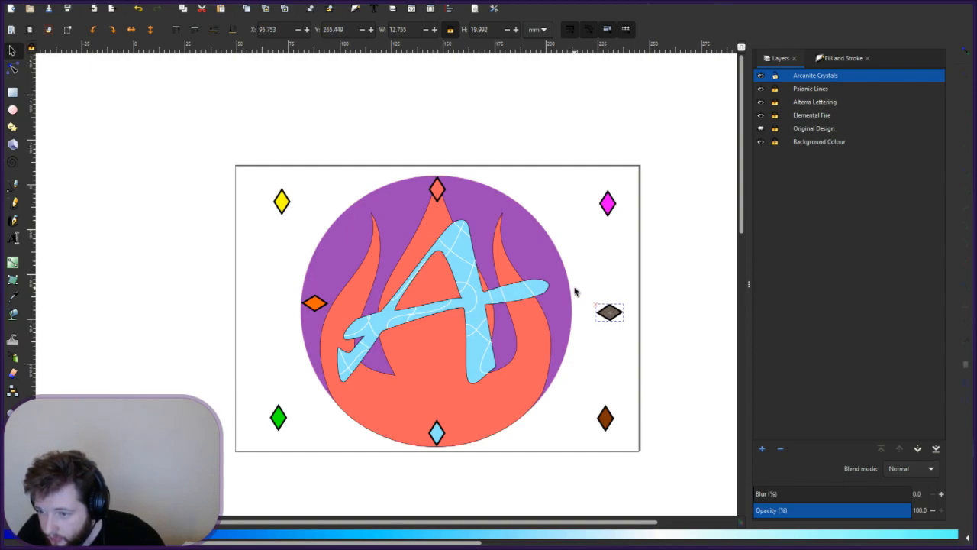
{"action": "left_click_drag", "start_coordinate": [575, 290], "coordinate": [575, 289]}
{"action": "key", "text": "Escape"}
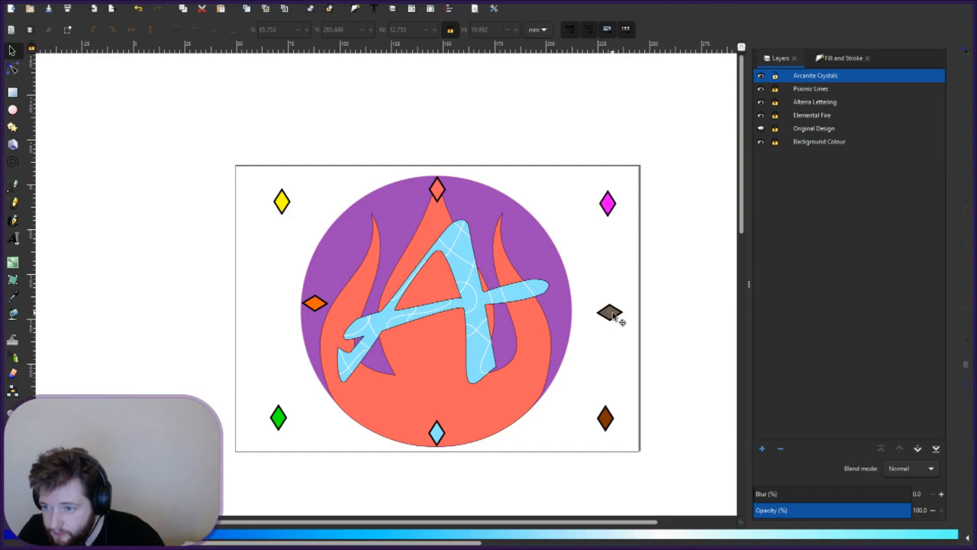
{"action": "left_click", "coordinate": [614, 314]}
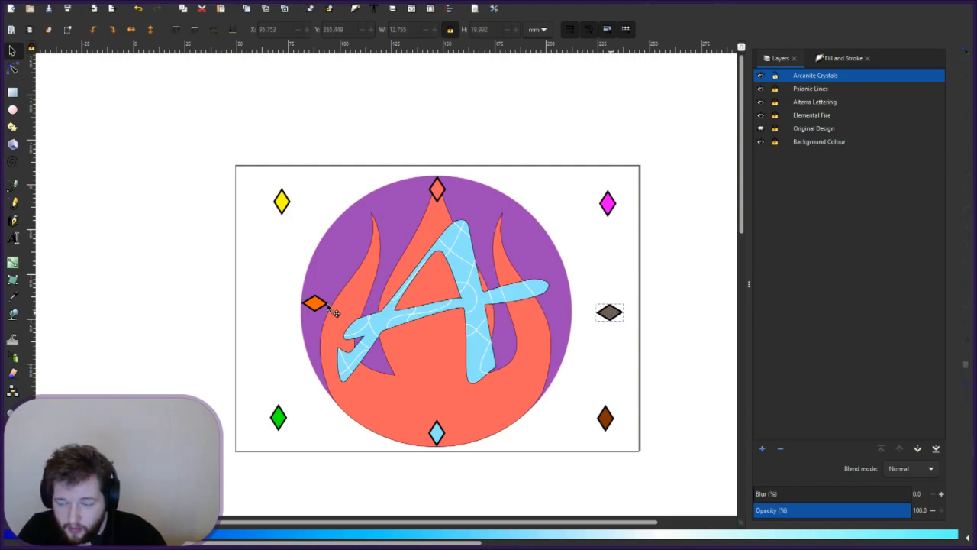
{"action": "left_click_drag", "start_coordinate": [326, 303], "coordinate": [317, 306]}
{"action": "scroll", "coordinate": [324, 309], "scroll_direction": "up", "scroll_amount": 2}
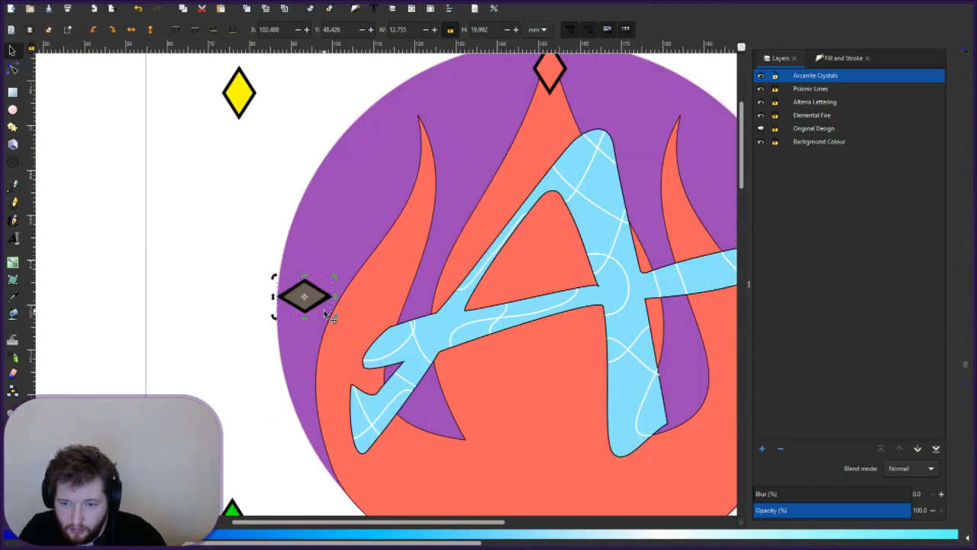
- Move the selected diamond toward the right edge, trying Y values 150, 200 and 250
{"action": "double_click", "coordinate": [410, 30]}
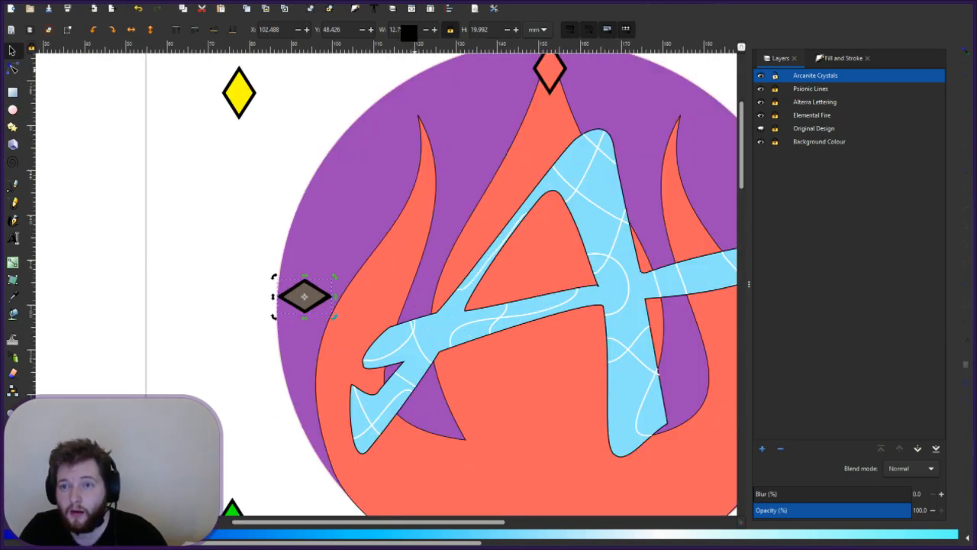
{"action": "double_click", "coordinate": [331, 30]}
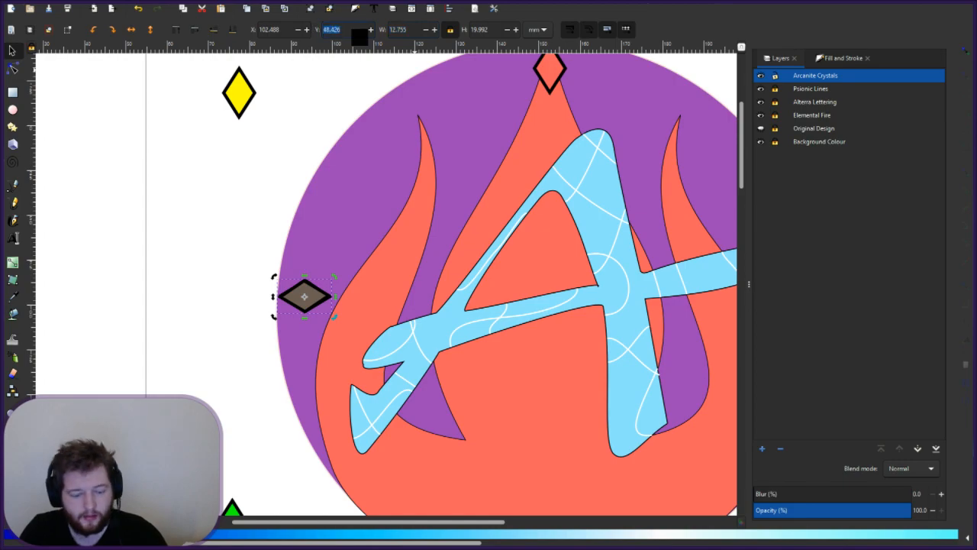
{"action": "type", "text": "150"}
{"action": "key", "text": "Return"}
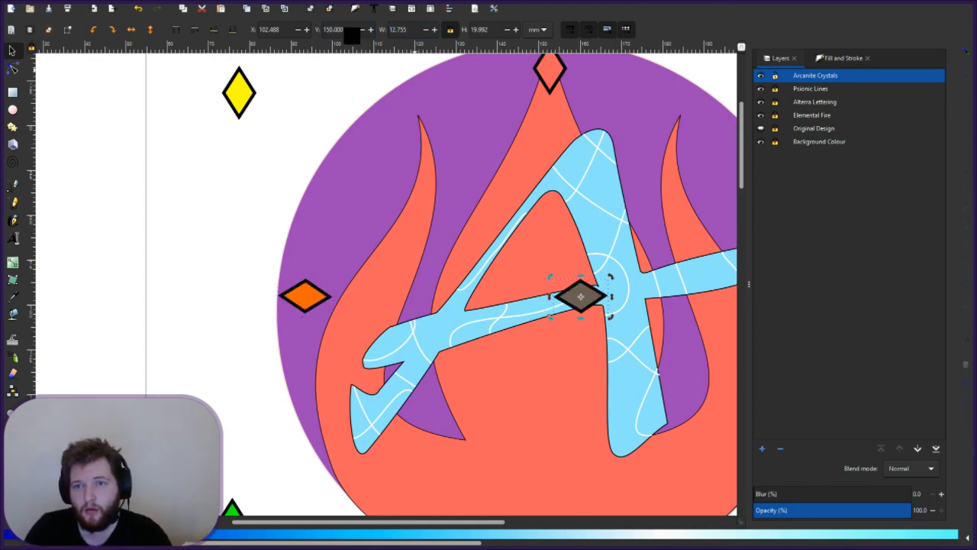
{"action": "double_click", "coordinate": [335, 30]}
{"action": "type", "text": "200"}
{"action": "key", "text": "Return"}
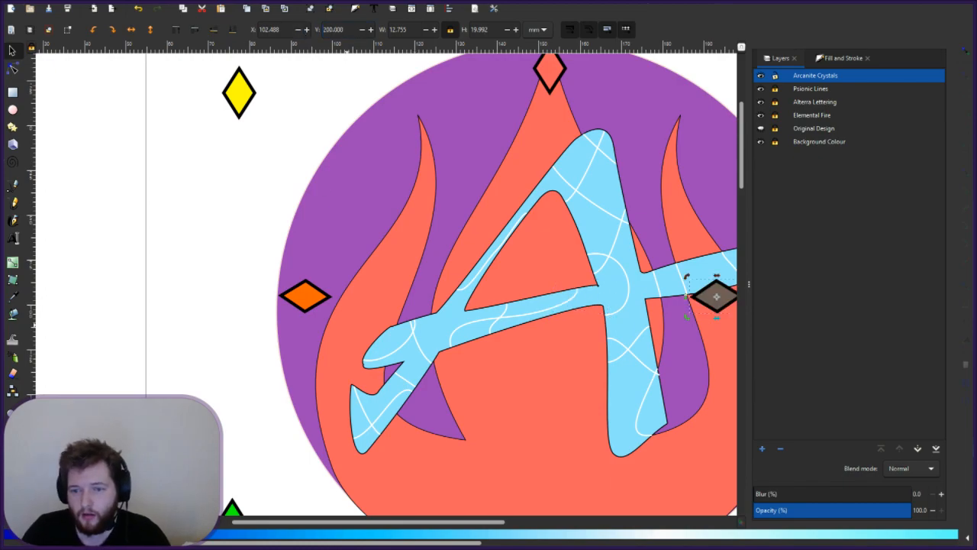
{"action": "scroll", "coordinate": [496, 526], "scroll_direction": "right", "scroll_amount": 4}
{"action": "left_click_drag", "start_coordinate": [501, 529], "coordinate": [503, 525]}
{"action": "left_click_drag", "start_coordinate": [348, 29], "coordinate": [219, 16]}
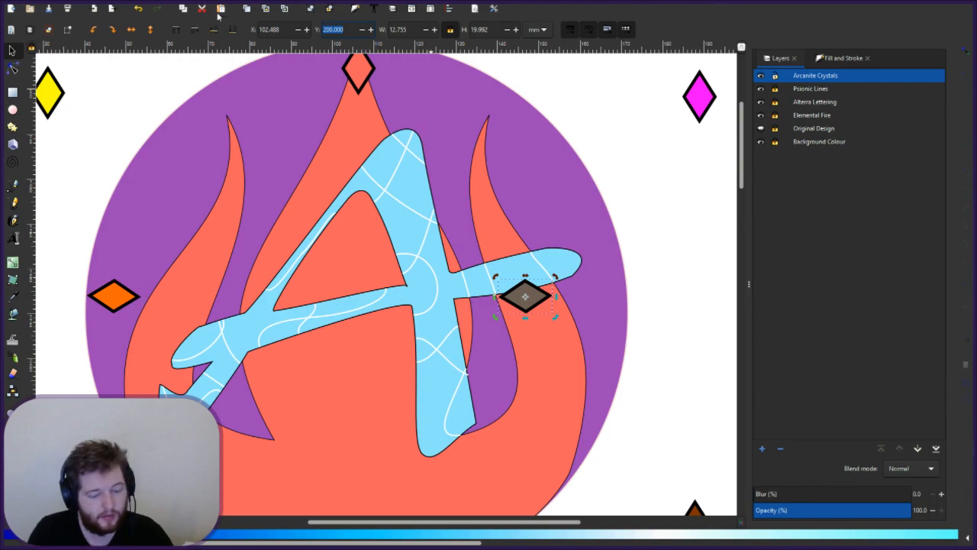
{"action": "type", "text": "250"}
{"action": "key", "text": "Return"}
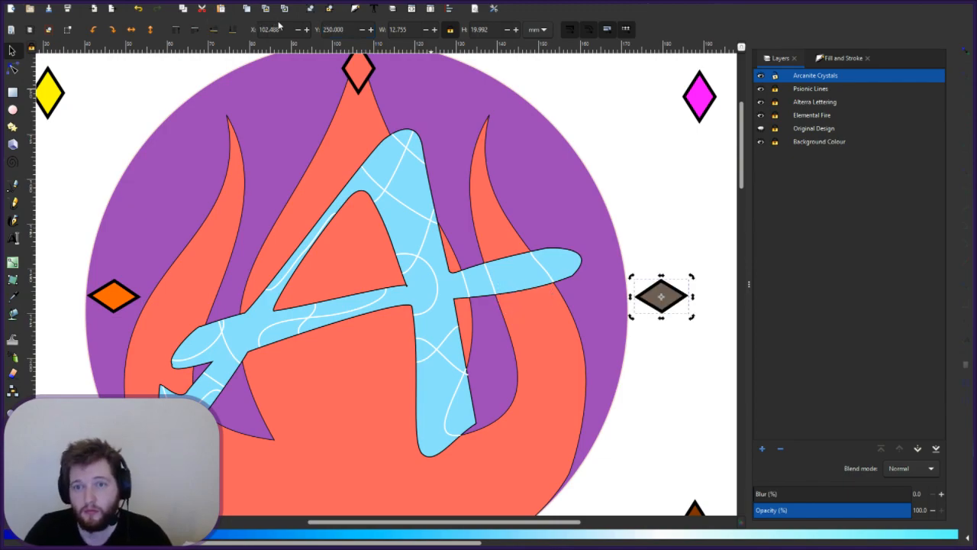
- Refine its Y through 240, 230, 220 and 225, settling at 227.000
{"action": "left_click", "coordinate": [332, 30]}
{"action": "key", "text": "BackSpace"}
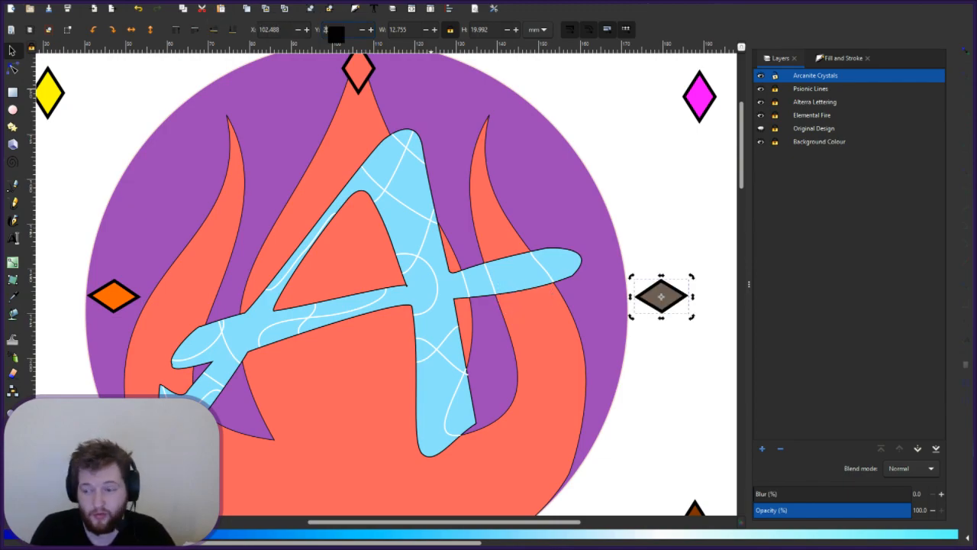
{"action": "type", "text": "4"}
{"action": "key", "text": "Return"}
{"action": "left_click", "coordinate": [332, 30]}
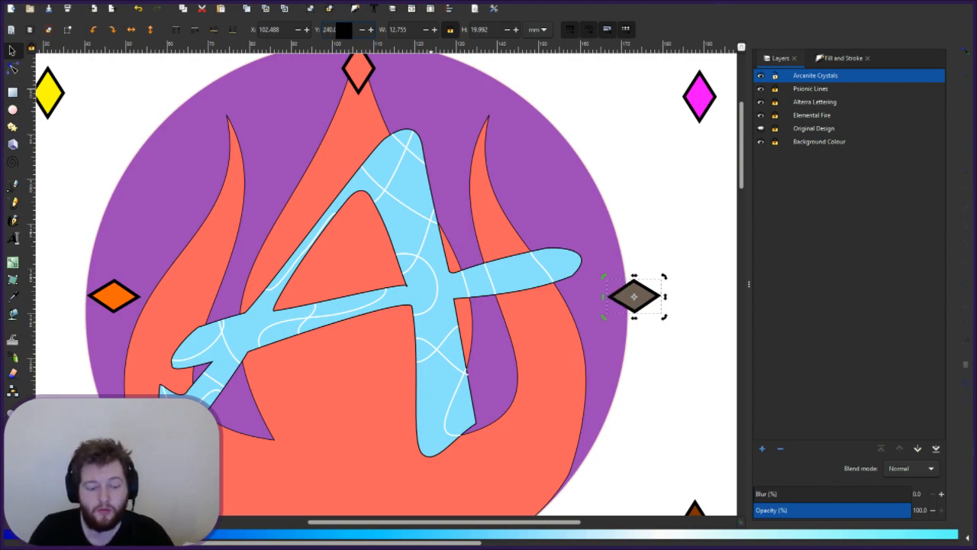
{"action": "key", "text": "BackSpace"}
{"action": "type", "text": "3"}
{"action": "key", "text": "Return"}
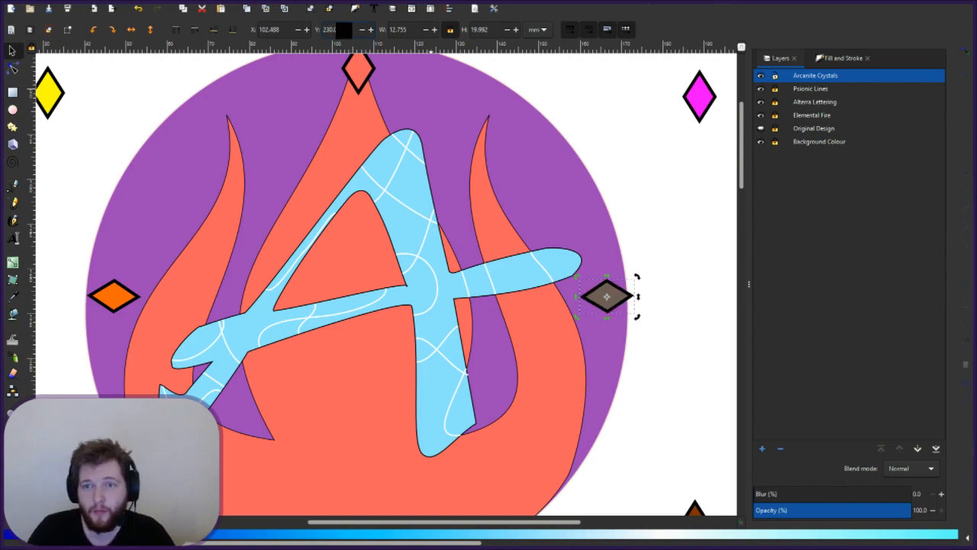
{"action": "left_click", "coordinate": [343, 30]}
{"action": "key", "text": "BackSpace"}
{"action": "type", "text": "2"}
{"action": "key", "text": "Return"}
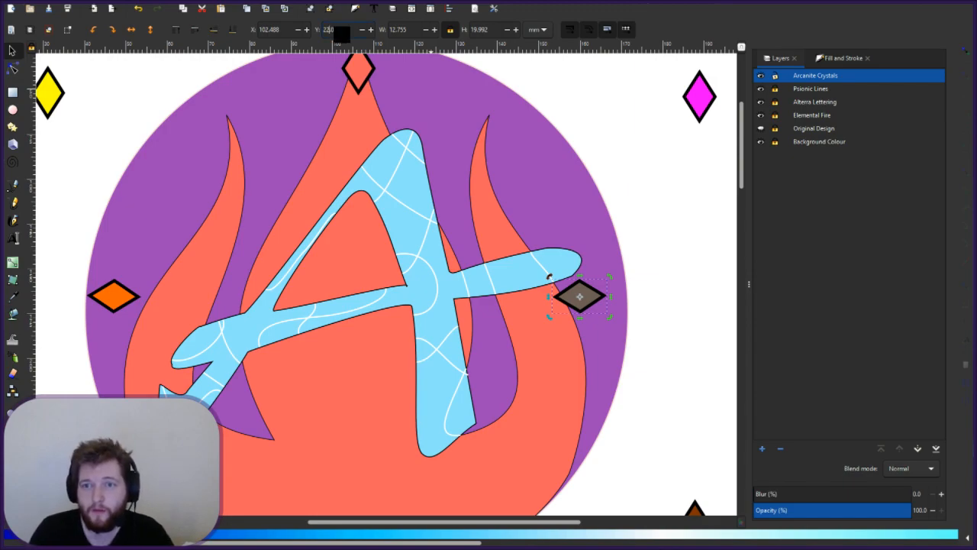
{"action": "type", "text": "5"}
{"action": "key", "text": "Return"}
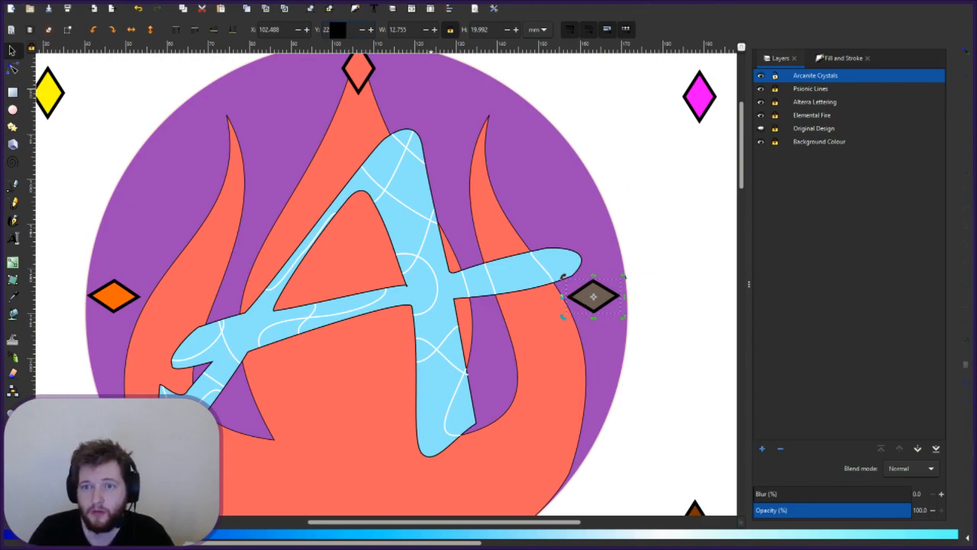
{"action": "type", "text": "7"}
{"action": "key", "text": "Return"}
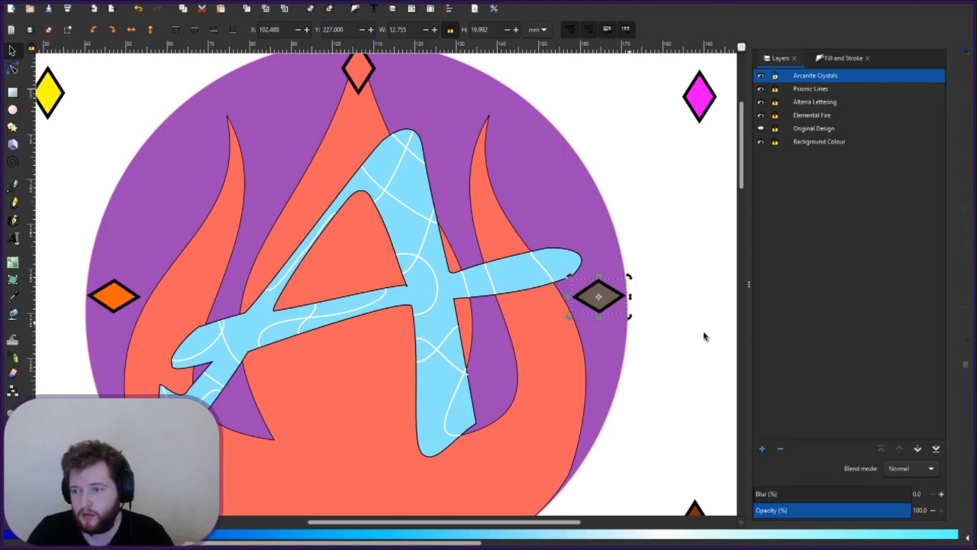
- Deselect the brown diamond, then select the orange diamond on the circle's left
{"action": "left_click", "coordinate": [627, 345]}
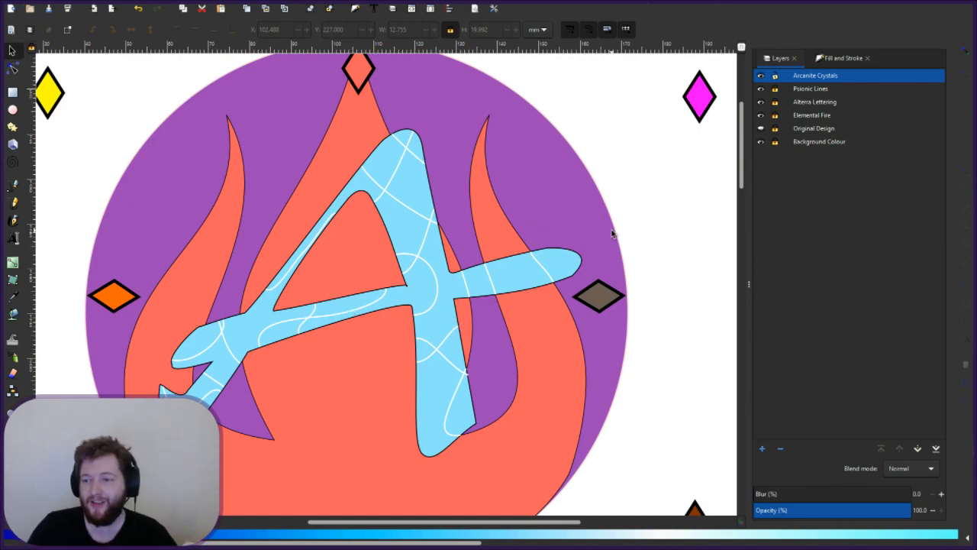
{"action": "scroll", "coordinate": [655, 225], "scroll_direction": "up", "scroll_amount": 1}
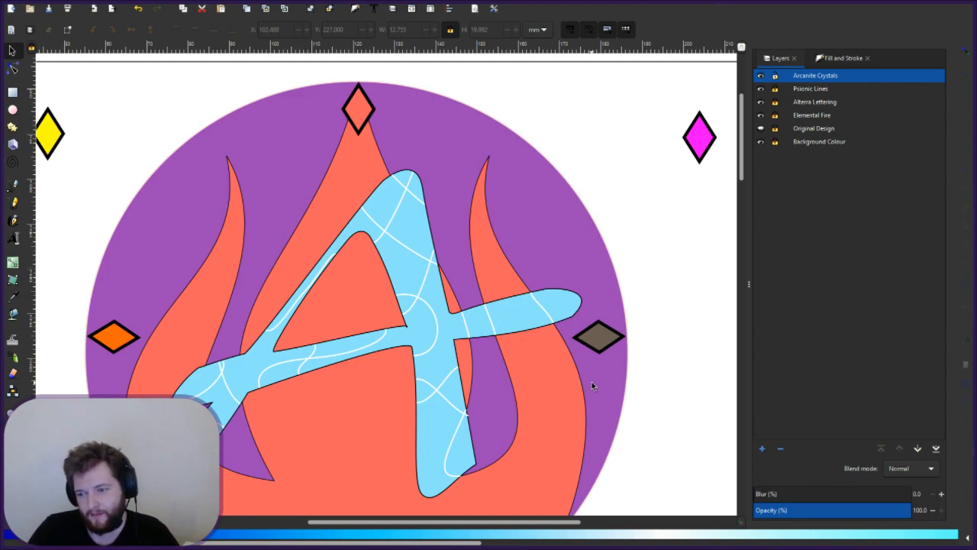
{"action": "left_click", "coordinate": [121, 340]}
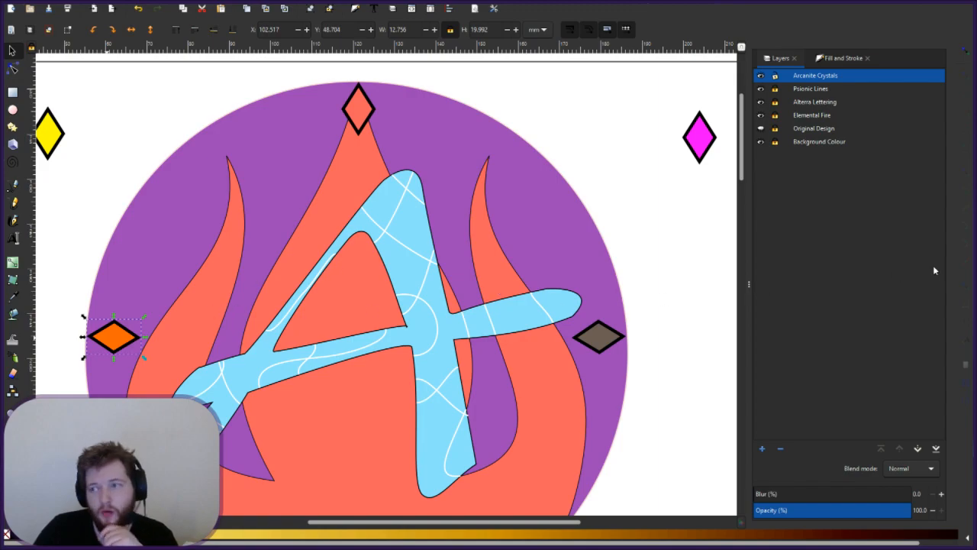
- In Fill and Stroke, experiment with the orange diamond's green component and opacity
{"action": "left_click", "coordinate": [837, 59]}
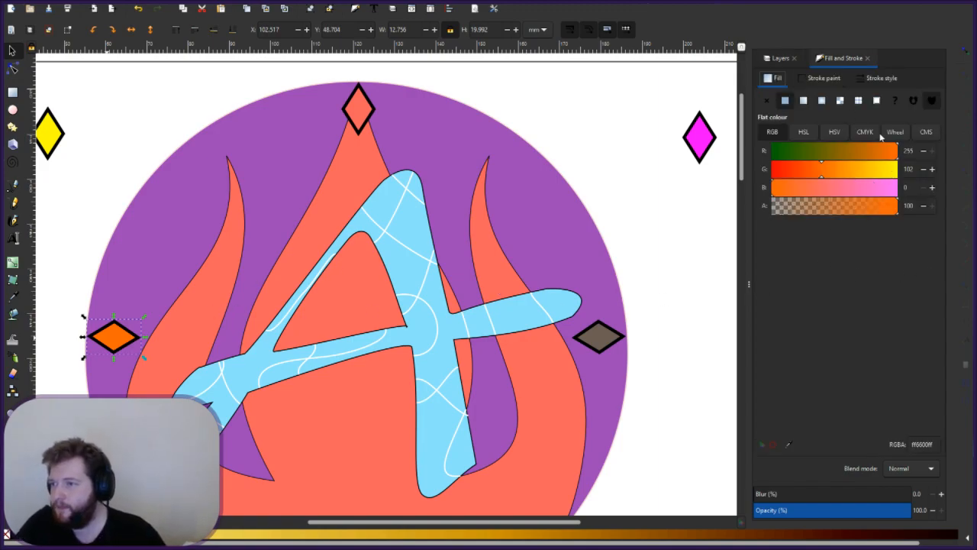
{"action": "left_click", "coordinate": [823, 79]}
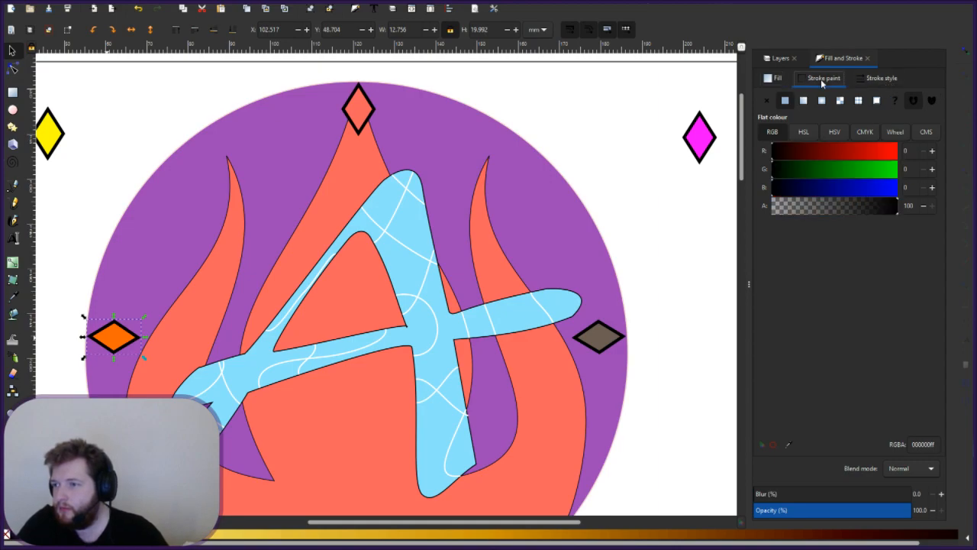
{"action": "left_click", "coordinate": [876, 84]}
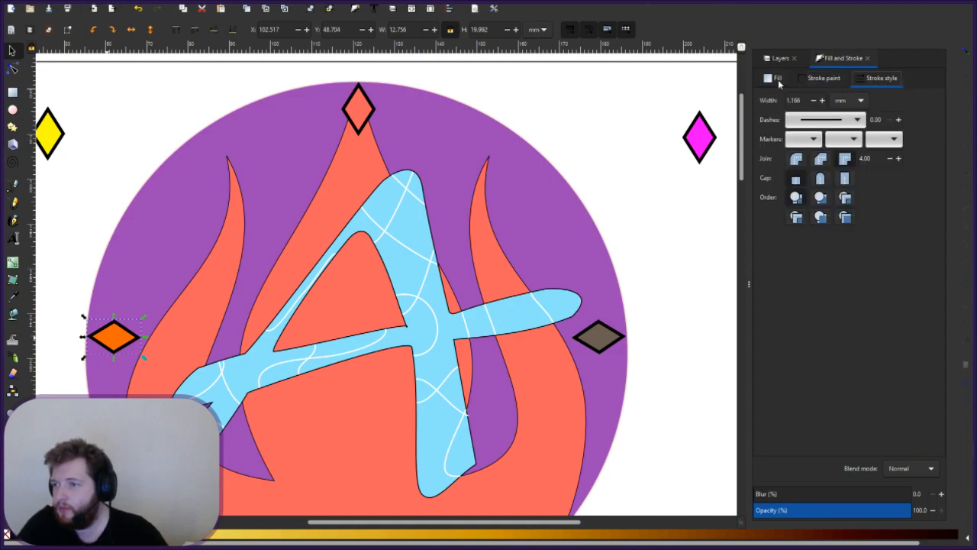
{"action": "left_click", "coordinate": [780, 82]}
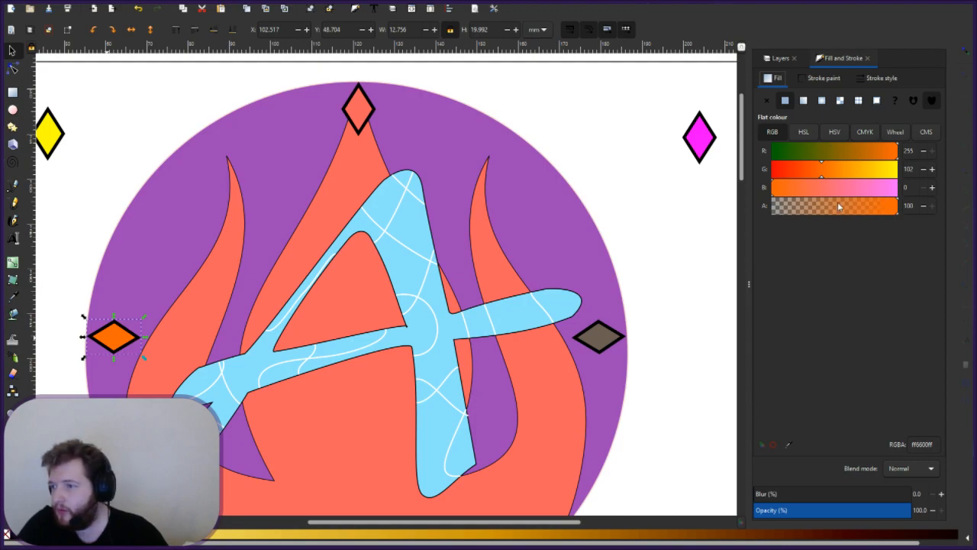
{"action": "left_click", "coordinate": [862, 174]}
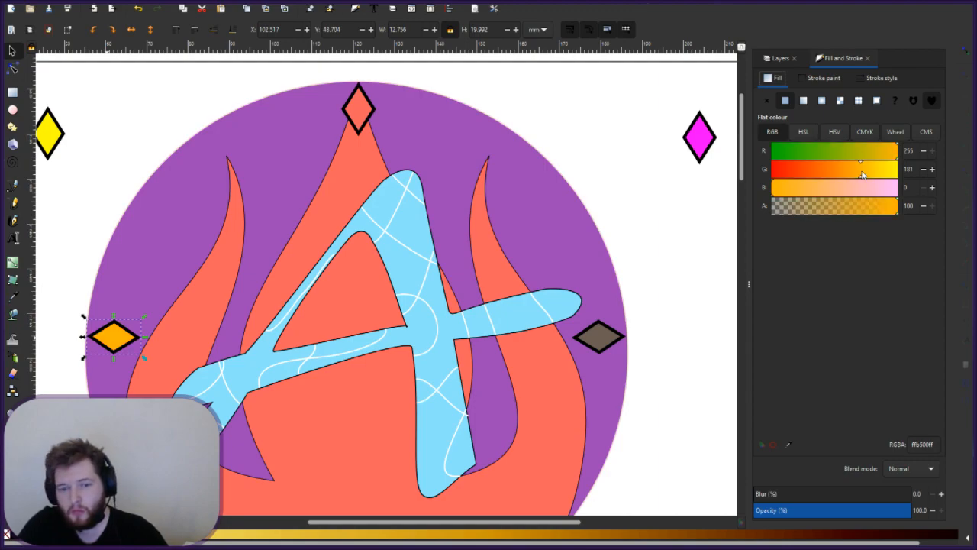
{"action": "left_click", "coordinate": [817, 172]}
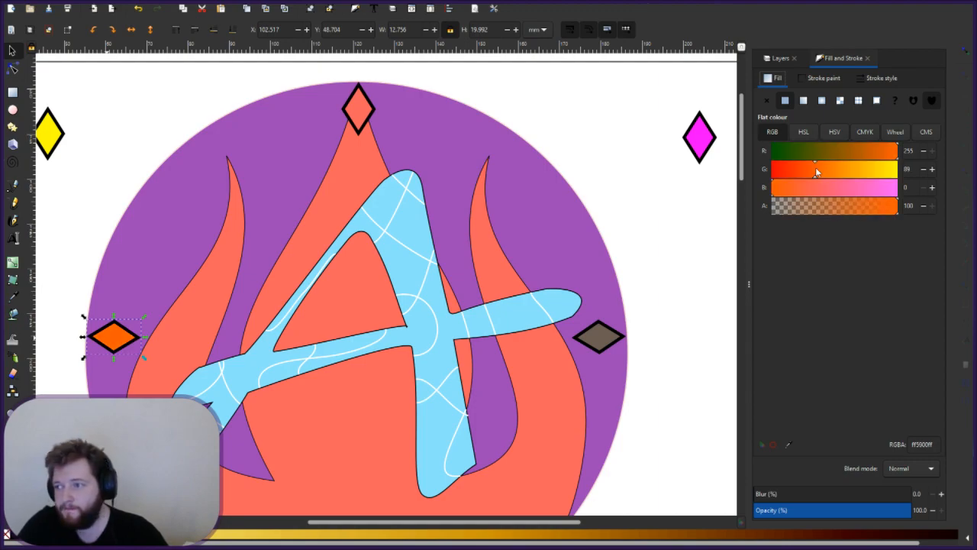
{"action": "mouse_move", "coordinate": [866, 214]}
{"action": "left_mouse_down"}
{"action": "mouse_move", "coordinate": [851, 212]}
{"action": "mouse_move", "coordinate": [899, 211]}
{"action": "left_mouse_up"}
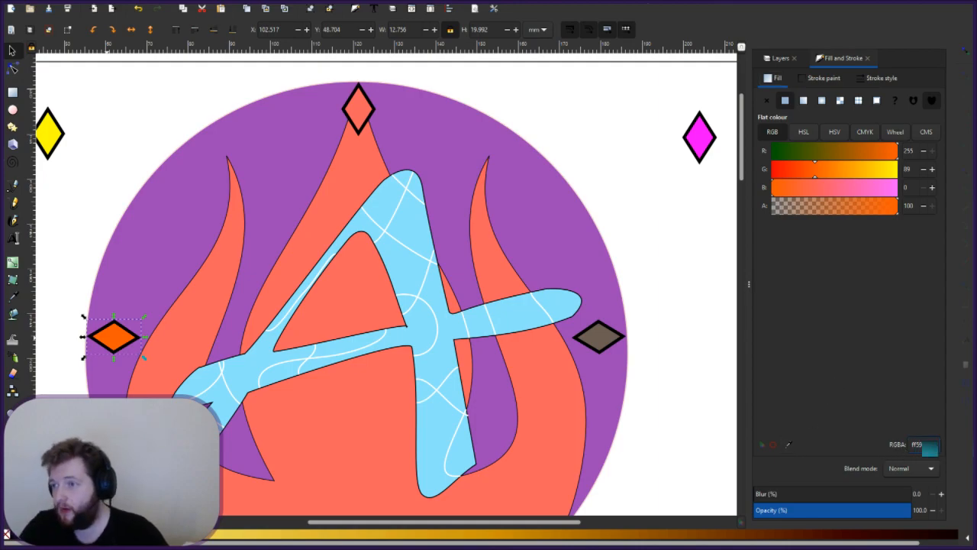
- Pick the colour on the wheel until the fill reads bright orange ff9b00ff
{"action": "left_click", "coordinate": [894, 133]}
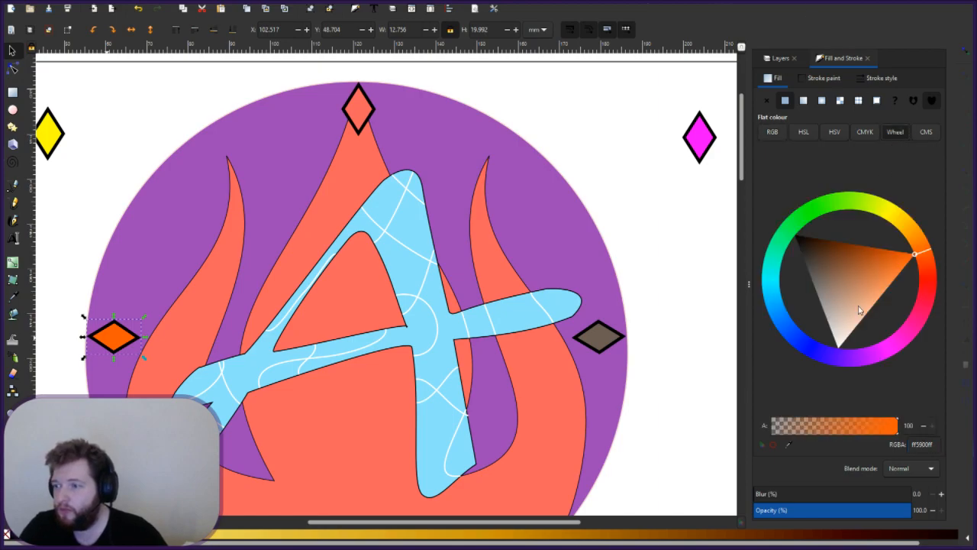
{"action": "left_click", "coordinate": [919, 243]}
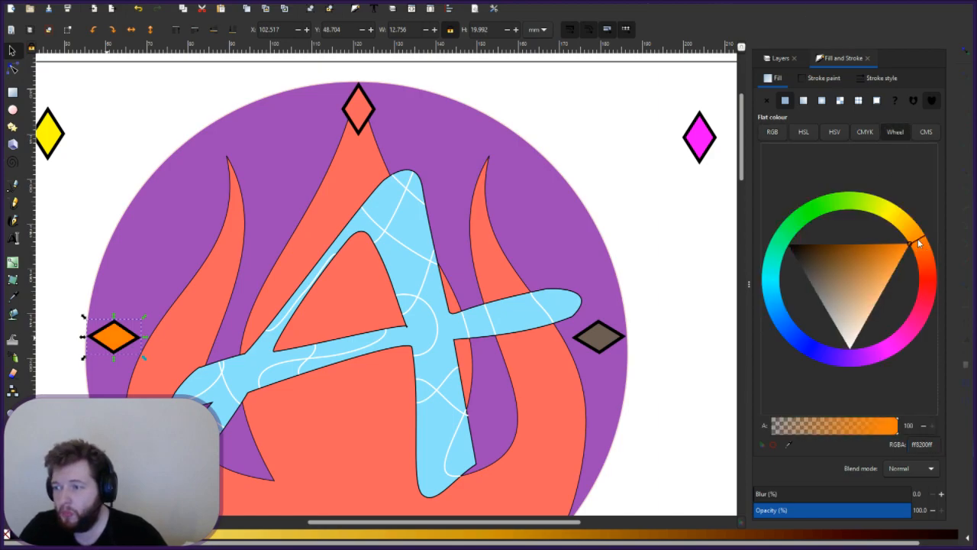
{"action": "left_click_drag", "start_coordinate": [918, 241], "coordinate": [915, 226]}
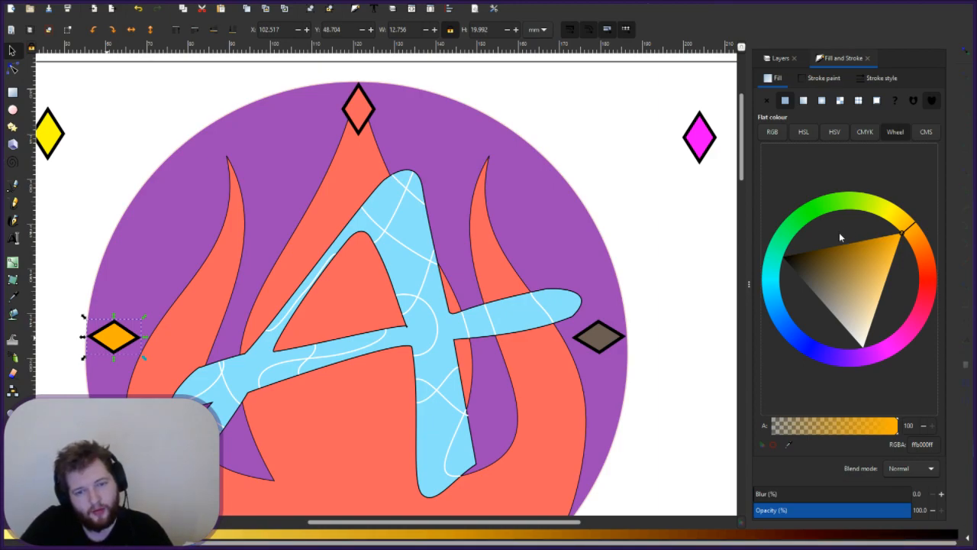
{"action": "left_click", "coordinate": [913, 241]}
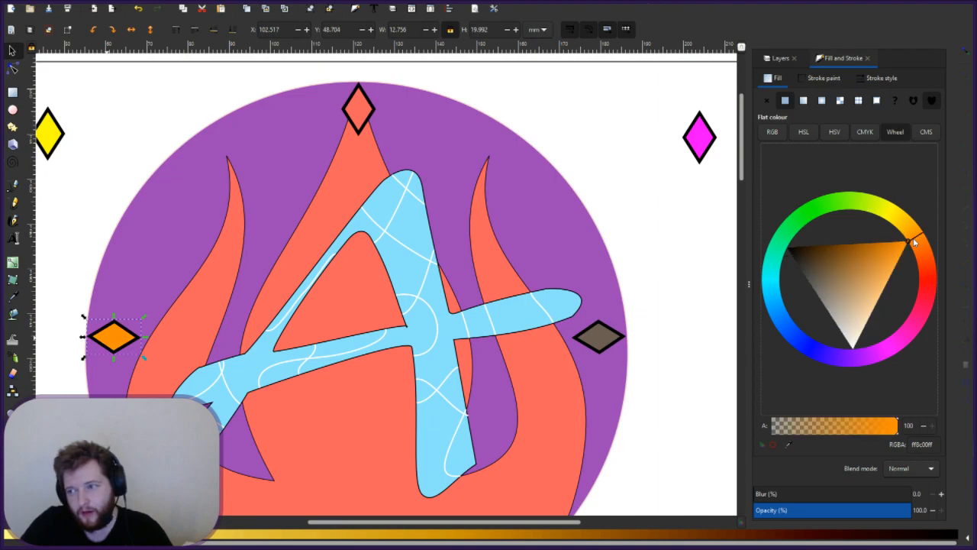
{"action": "left_click", "coordinate": [915, 241]}
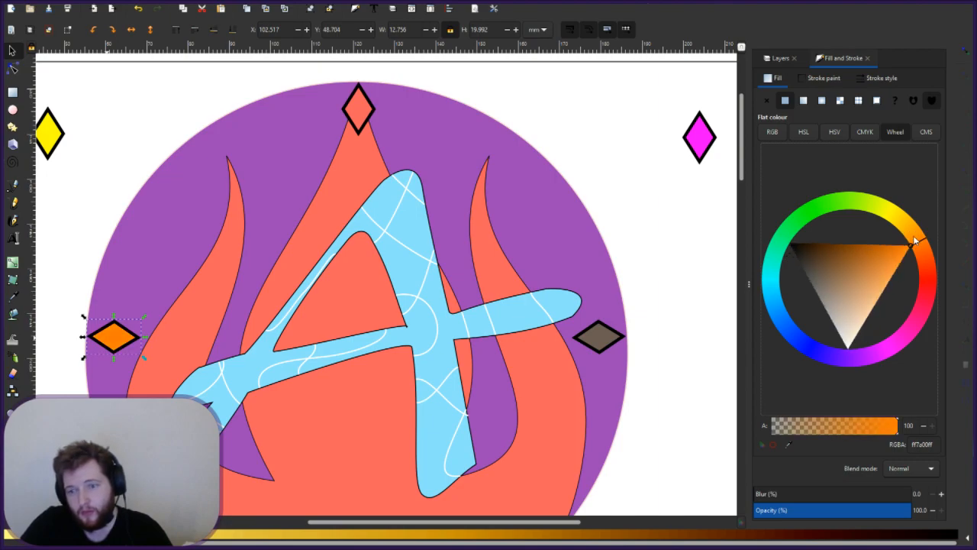
{"action": "left_click", "coordinate": [915, 241]}
{"action": "left_click", "coordinate": [881, 263]}
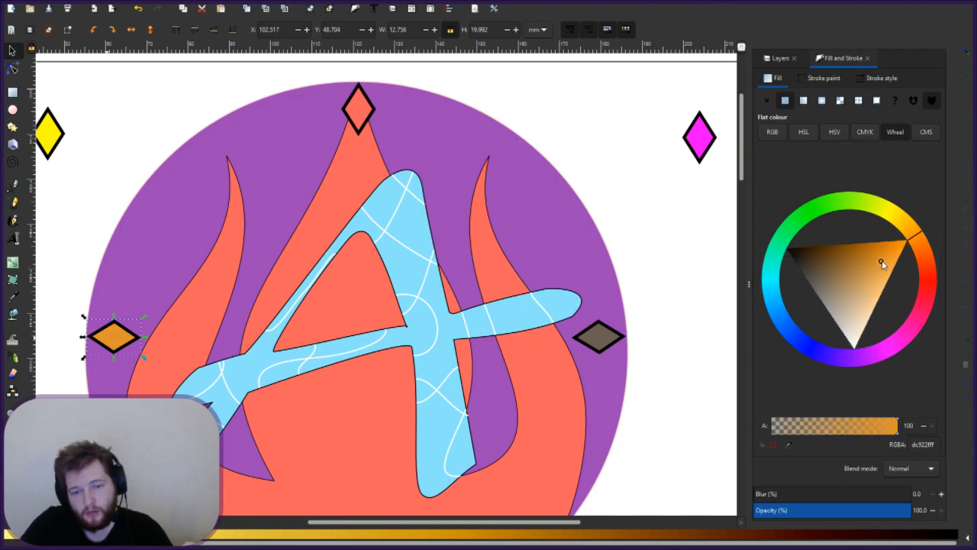
{"action": "left_click", "coordinate": [880, 251]}
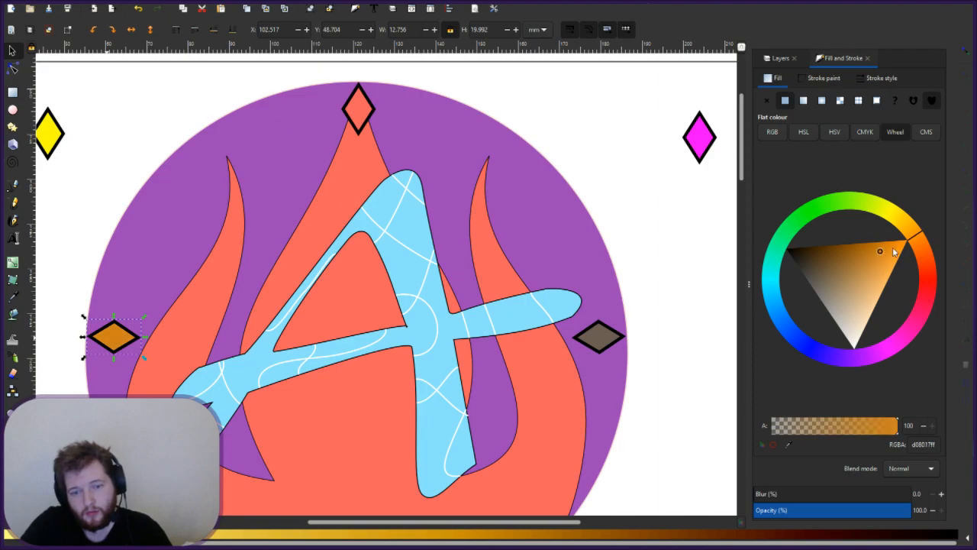
{"action": "left_click", "coordinate": [894, 252]}
{"action": "left_click", "coordinate": [916, 233]}
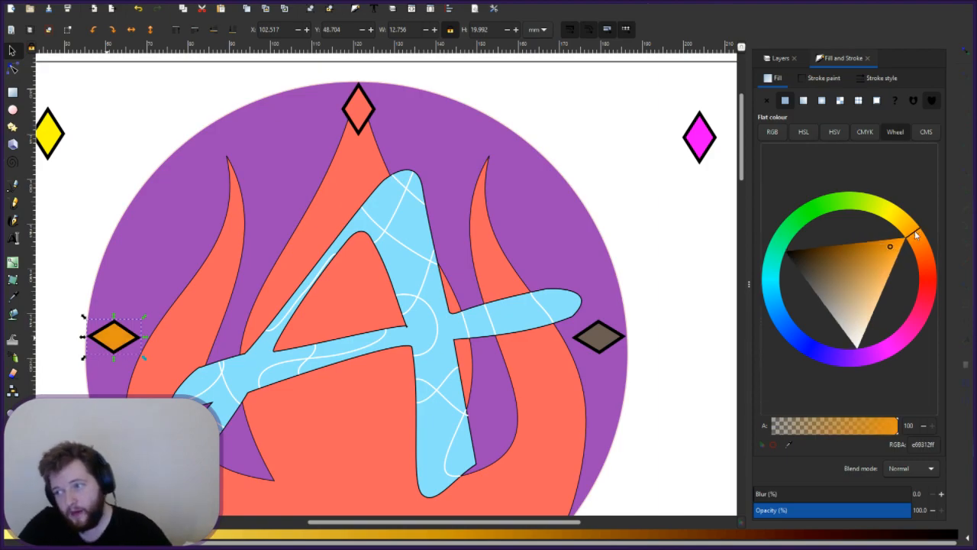
{"action": "left_click", "coordinate": [890, 252]}
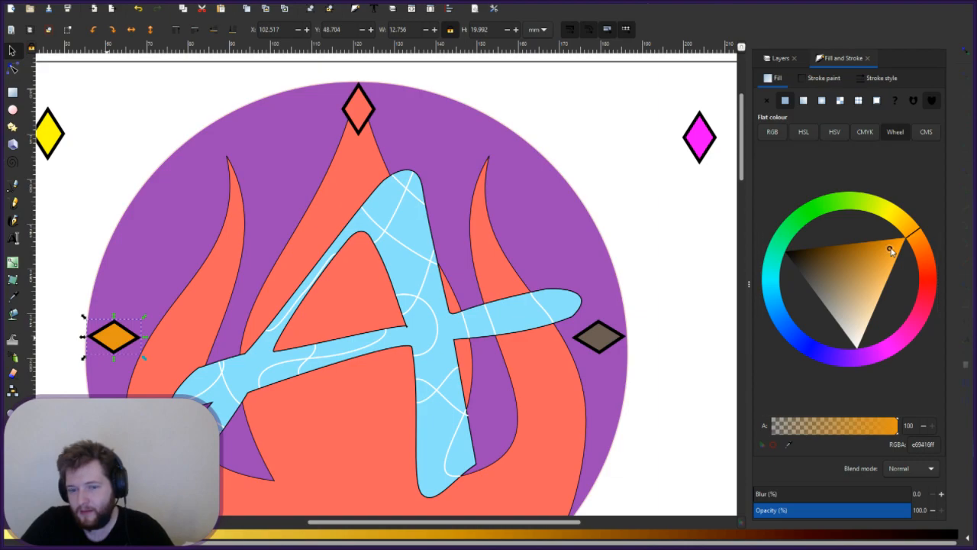
{"action": "left_click", "coordinate": [873, 286]}
{"action": "left_click", "coordinate": [874, 293]}
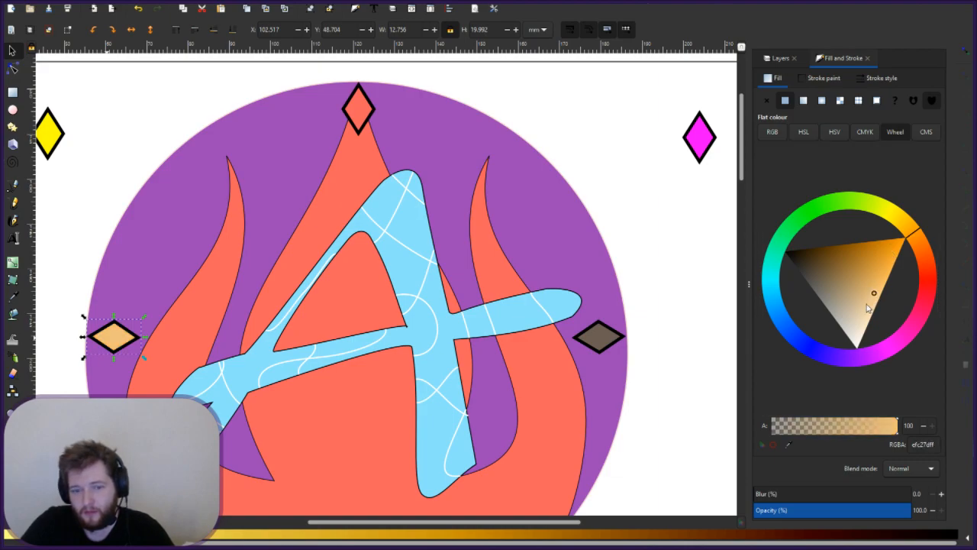
{"action": "left_click_drag", "start_coordinate": [883, 280], "coordinate": [880, 260]}
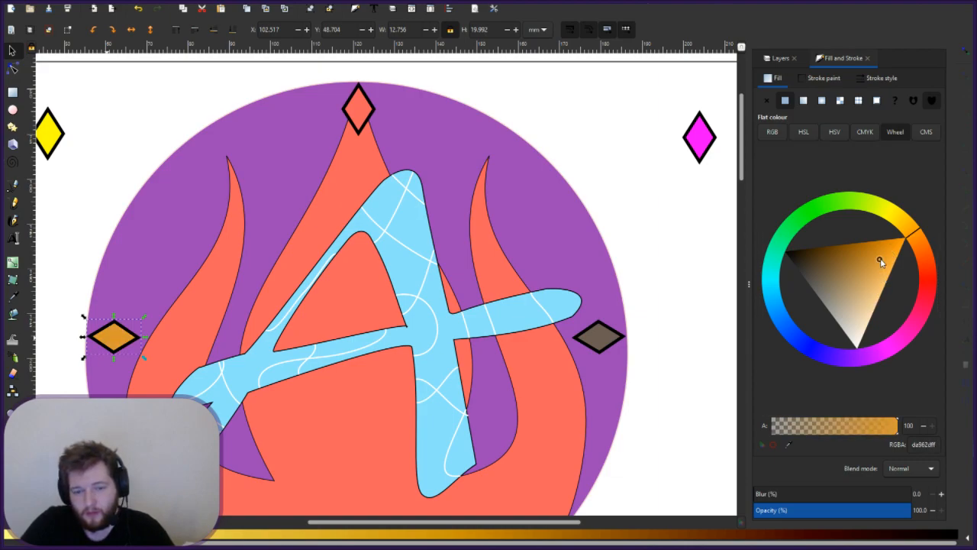
{"action": "left_click", "coordinate": [861, 266]}
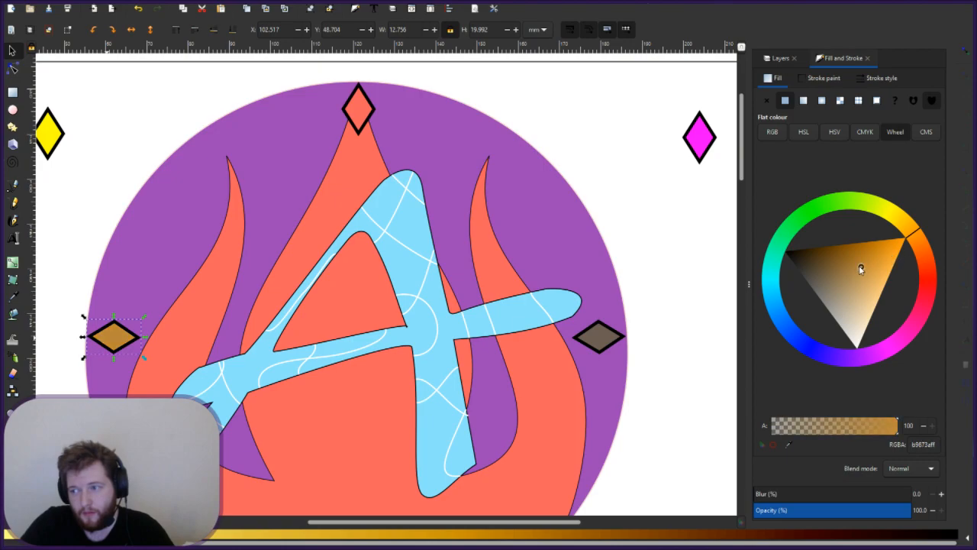
{"action": "left_click", "coordinate": [931, 216]}
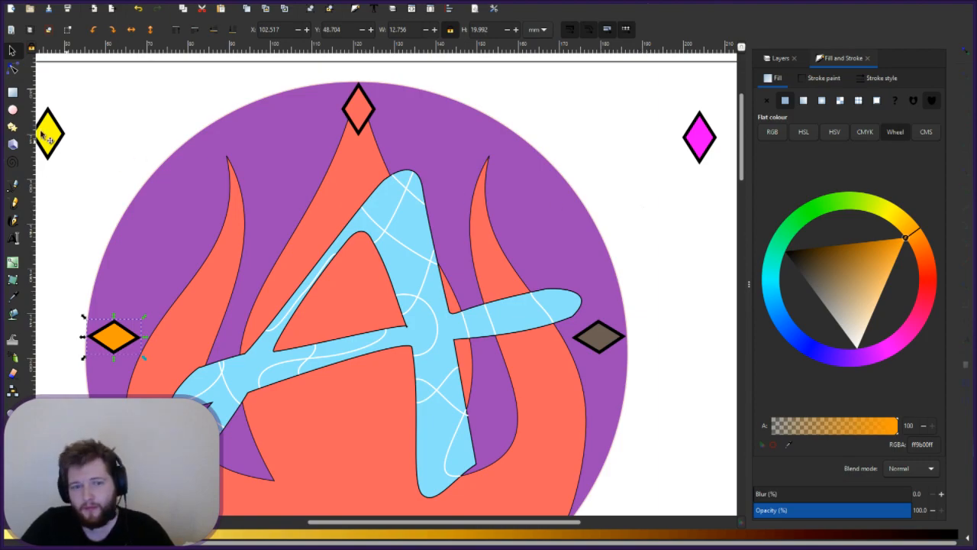
- Lighten the right-edge brown diamond's fill to pale tan ac998cff
{"action": "left_click", "coordinate": [599, 337]}
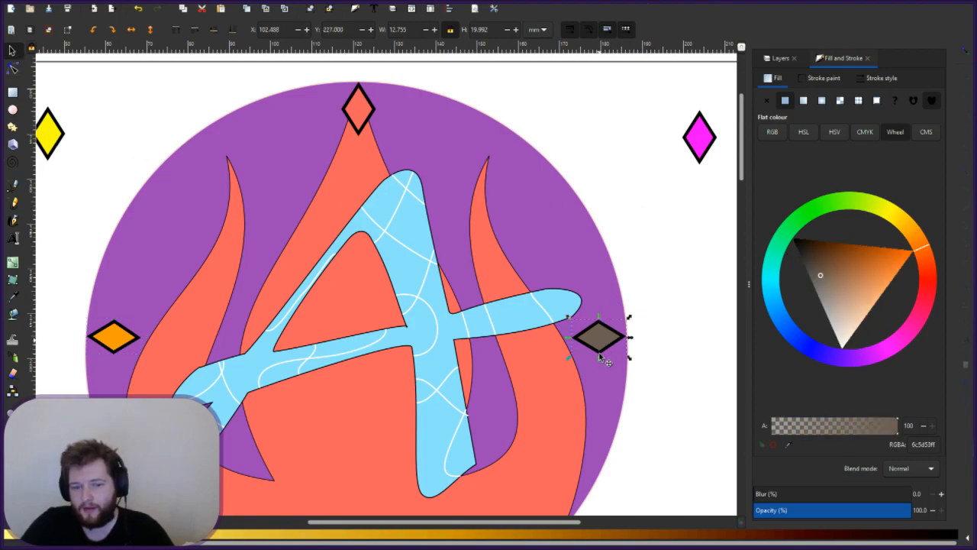
{"action": "left_click", "coordinate": [827, 288]}
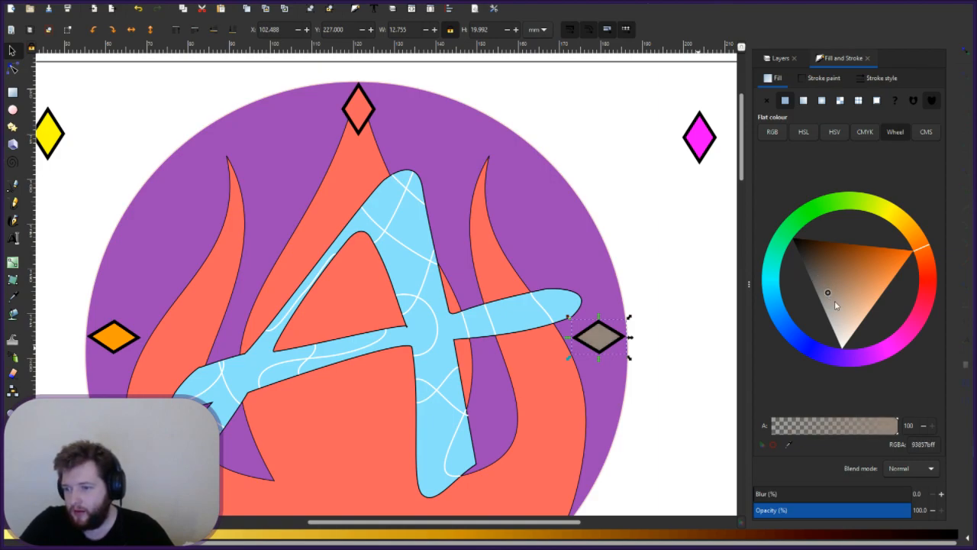
{"action": "left_click", "coordinate": [834, 300]}
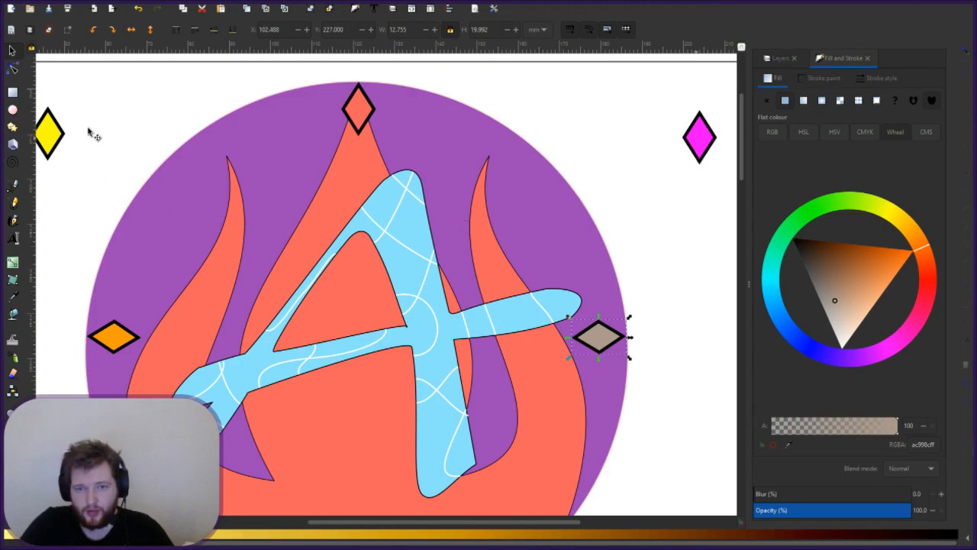
{"action": "key", "text": "Tab"}
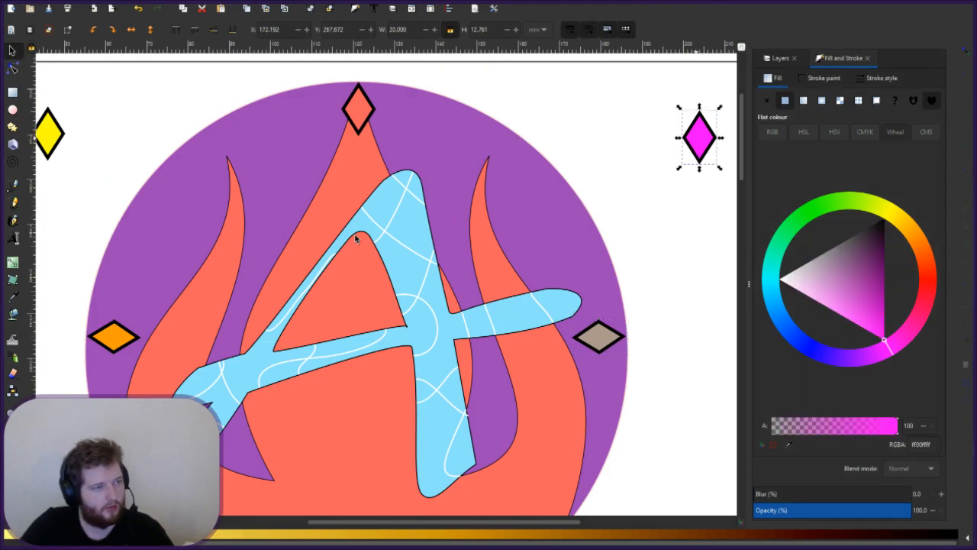
{"action": "key", "text": "Escape"}
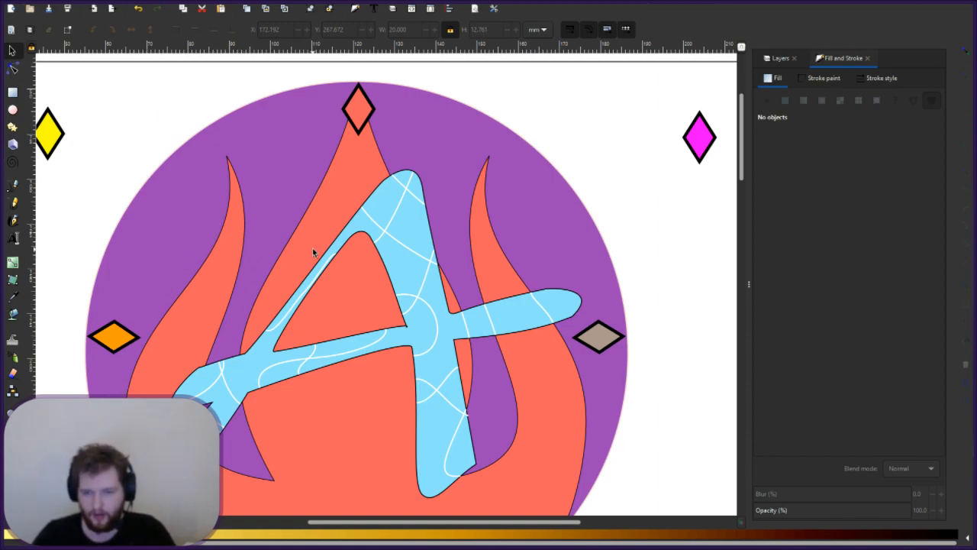
- Place the yellow diamond on the circle's upper-left edge, tilted along the curve, at X 169.351, Y 89.101
{"action": "left_click", "coordinate": [50, 142]}
{"action": "left_click_drag", "start_coordinate": [49, 142], "coordinate": [196, 183]}
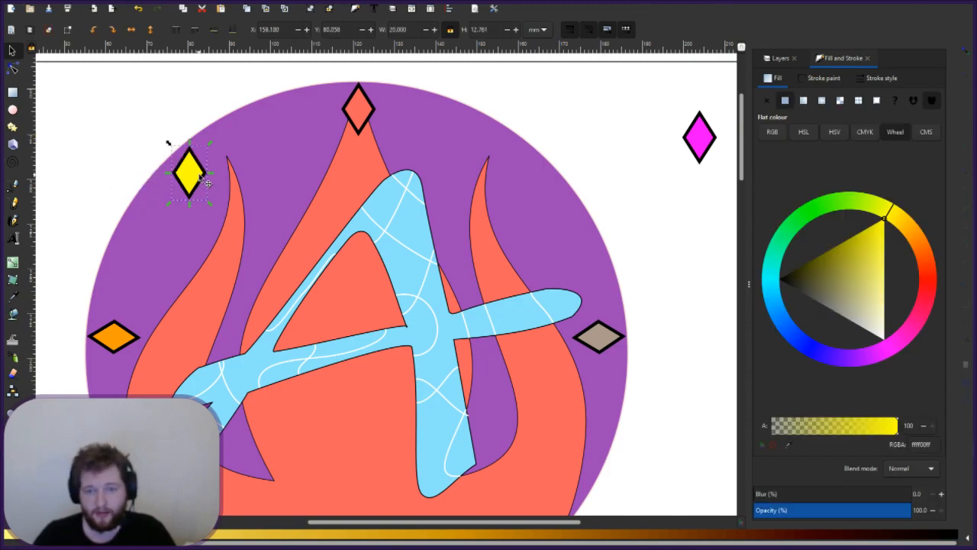
{"action": "left_click", "coordinate": [200, 182]}
{"action": "left_click_drag", "start_coordinate": [211, 203], "coordinate": [242, 191]}
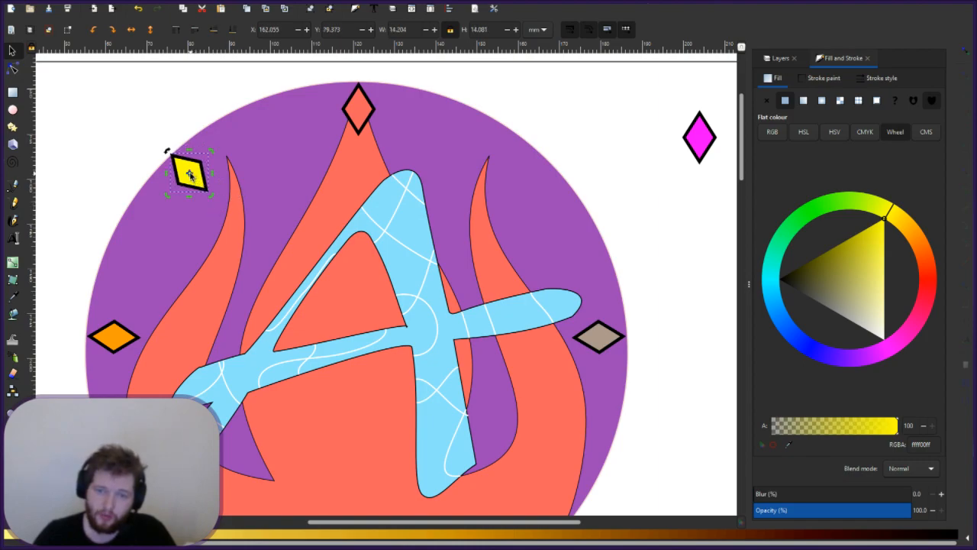
{"action": "left_click_drag", "start_coordinate": [204, 170], "coordinate": [208, 165]}
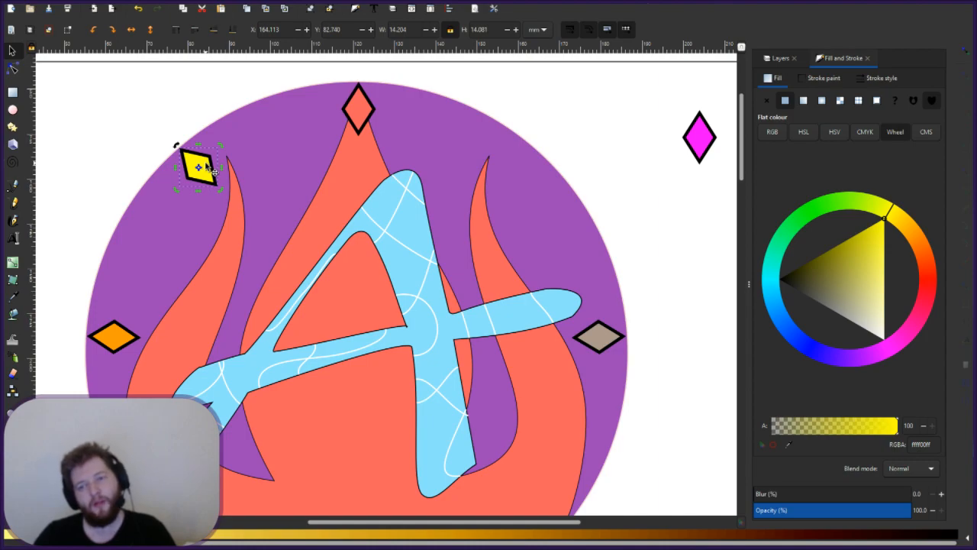
{"action": "left_click_drag", "start_coordinate": [200, 168], "coordinate": [219, 158]}
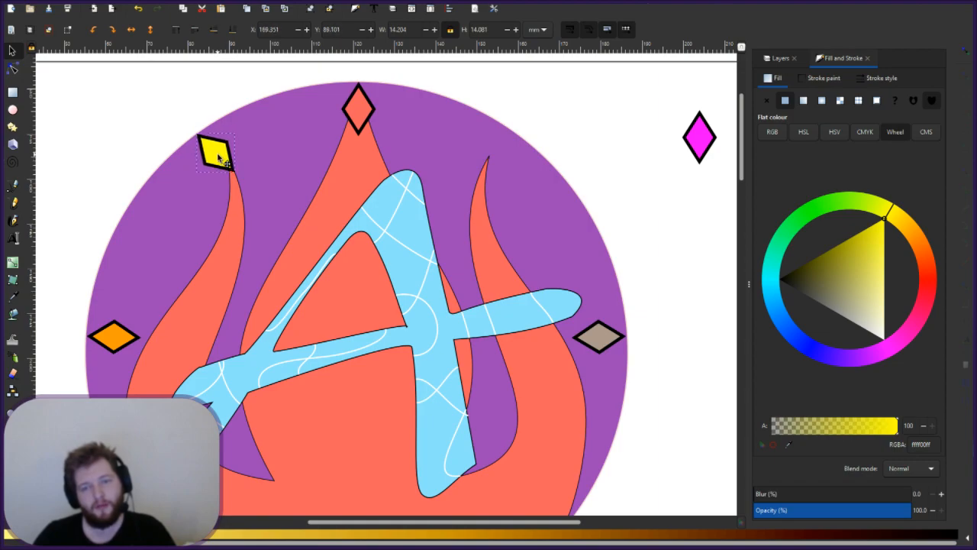
{"action": "key", "text": "Escape"}
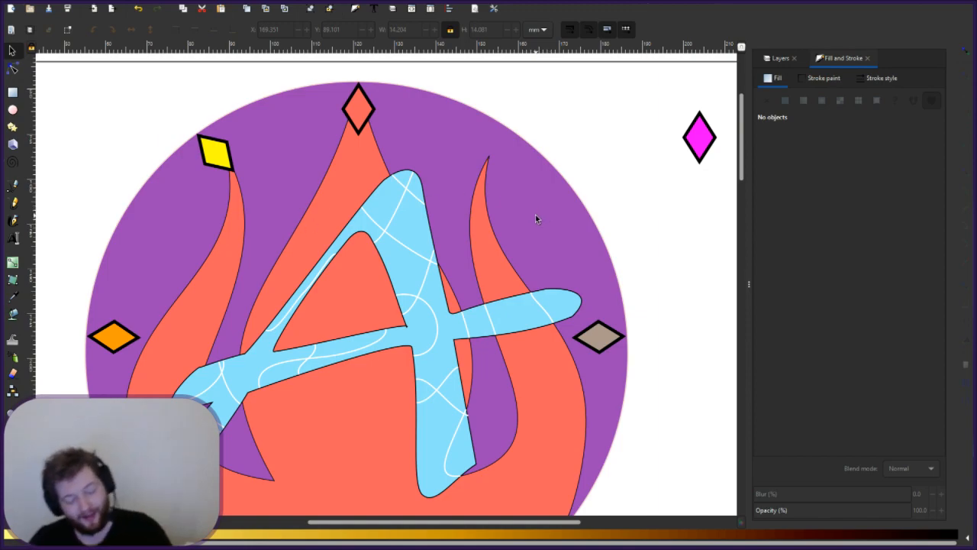
- Drag the yellow diamond off the left flame's tip to X 162.055, Y 81.057
{"action": "scroll", "coordinate": [535, 214], "scroll_direction": "down", "scroll_amount": 2}
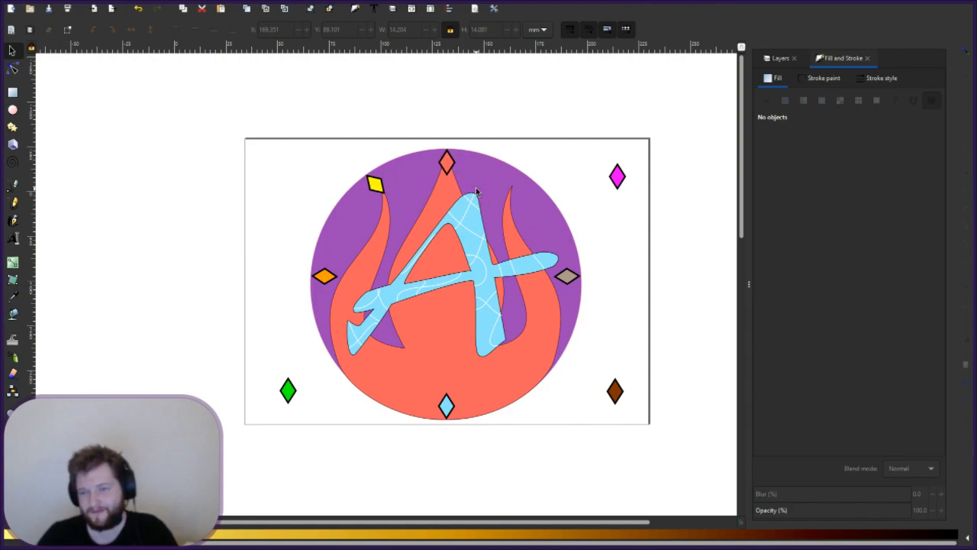
{"action": "scroll", "coordinate": [458, 221], "scroll_direction": "up", "scroll_amount": 4}
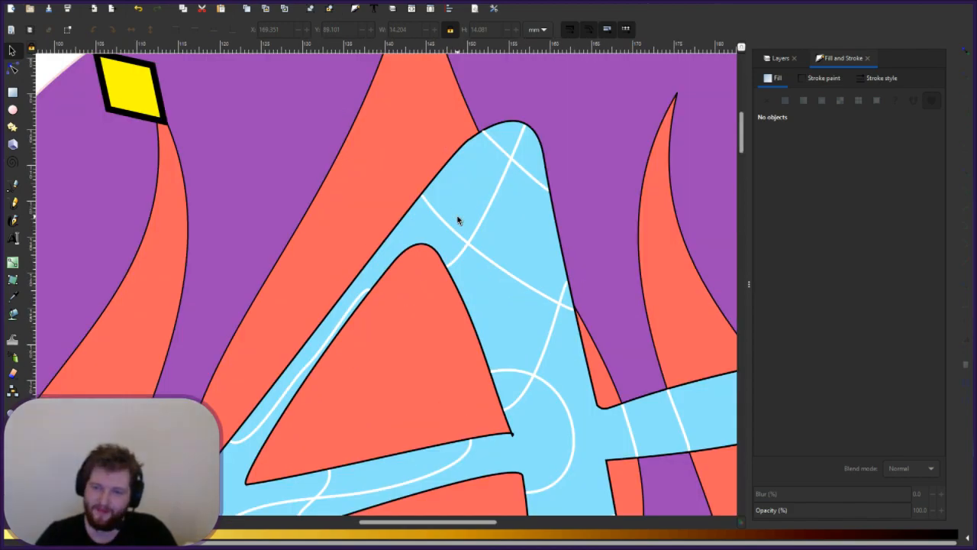
{"action": "scroll", "coordinate": [458, 221], "scroll_direction": "down", "scroll_amount": 3}
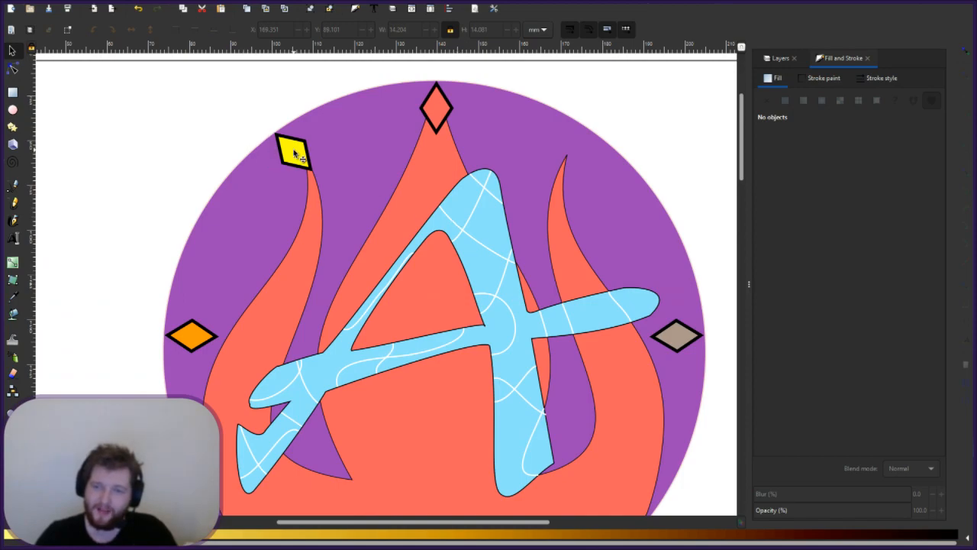
{"action": "left_click", "coordinate": [293, 151]}
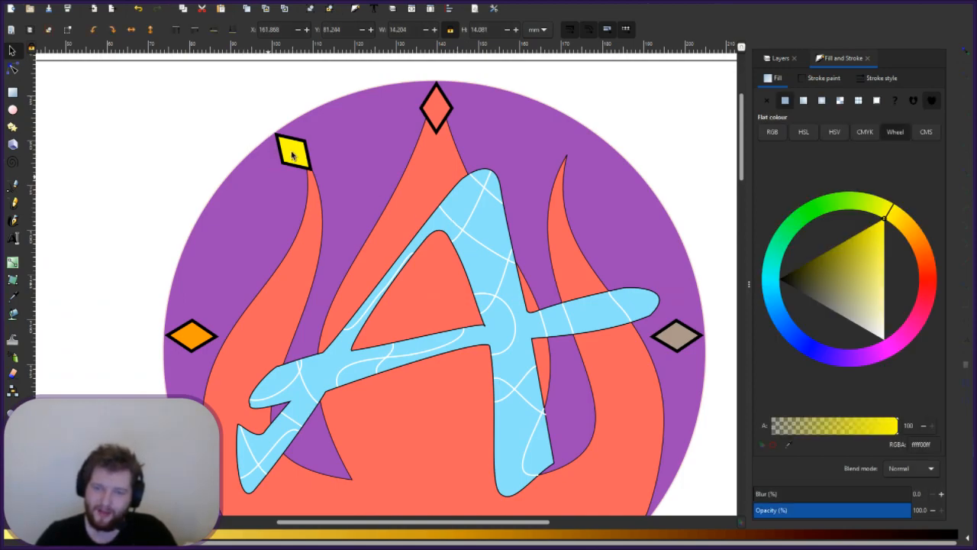
{"action": "left_click_drag", "start_coordinate": [292, 150], "coordinate": [267, 165]}
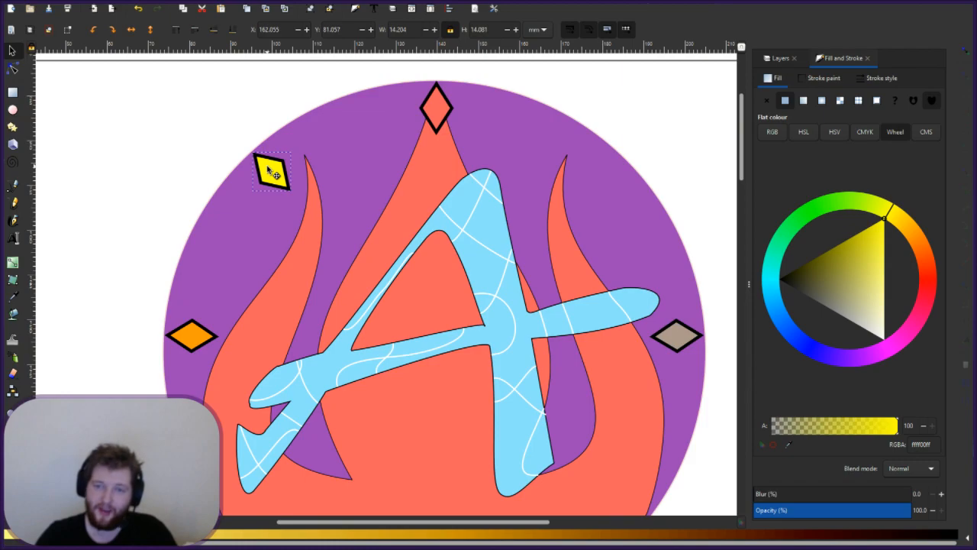
{"action": "key", "text": "Escape"}
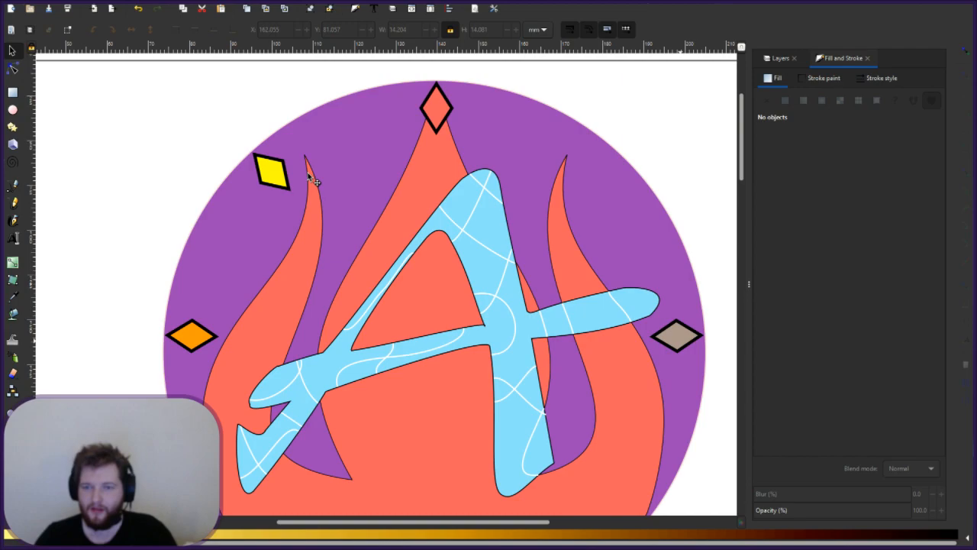
- Try moving the tan diamond onto the left flame's tip, then undo it
{"action": "left_click_drag", "start_coordinate": [672, 338], "coordinate": [309, 177]}
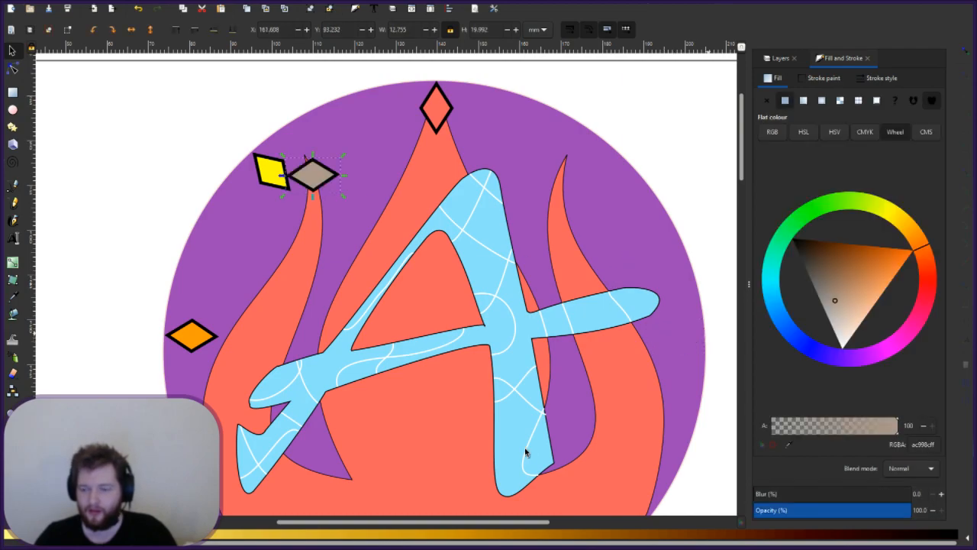
{"action": "key", "text": "Escape"}
{"action": "key", "text": "ctrl+z"}
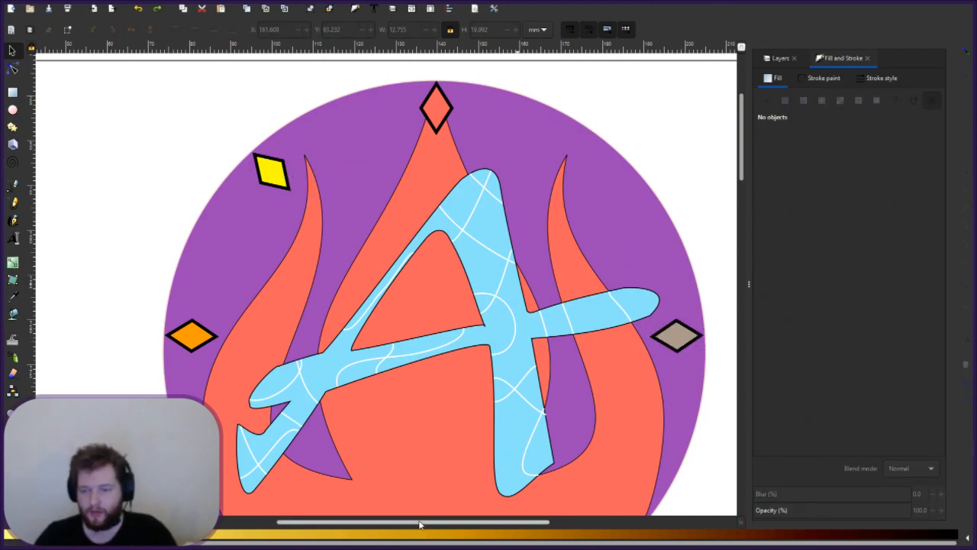
- Place the magenta diamond beside the yellow one and skew it to match its slant
{"action": "left_click_drag", "start_coordinate": [419, 524], "coordinate": [460, 524]}
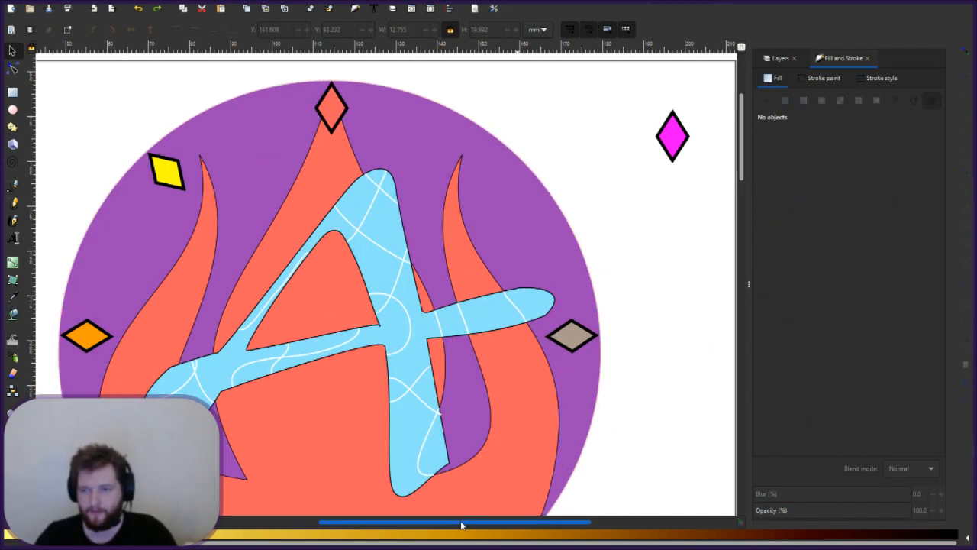
{"action": "left_click", "coordinate": [678, 138]}
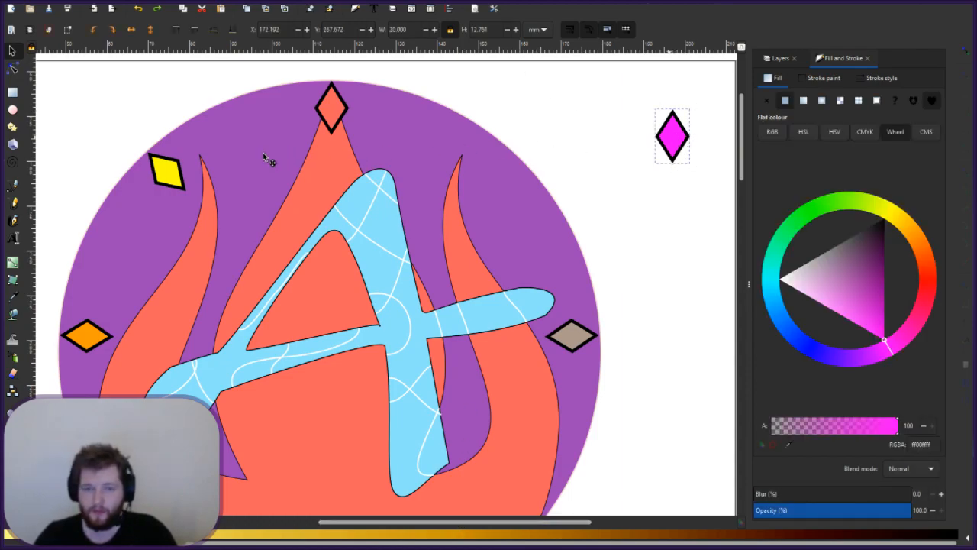
{"action": "left_click_drag", "start_coordinate": [263, 157], "coordinate": [188, 175]}
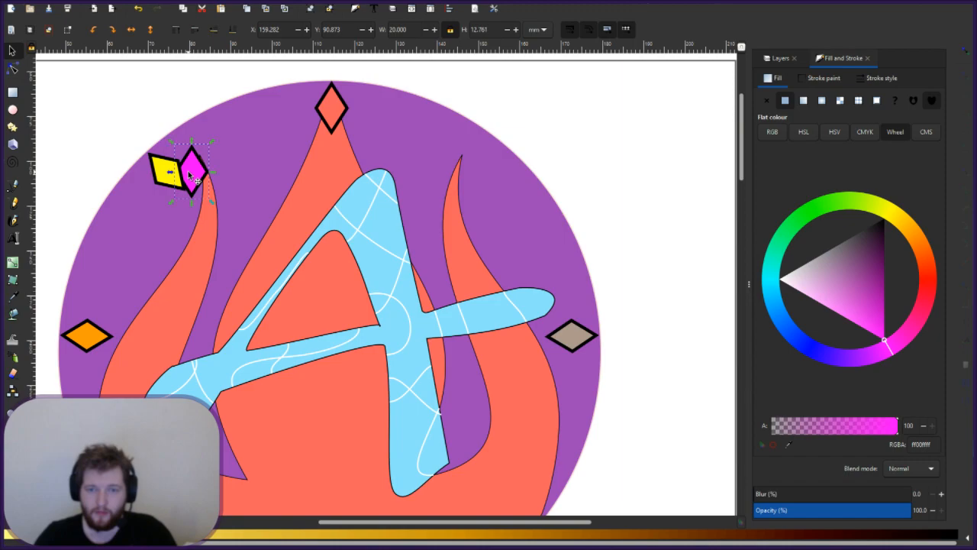
{"action": "left_click", "coordinate": [189, 175]}
{"action": "left_click_drag", "start_coordinate": [184, 141], "coordinate": [212, 135]}
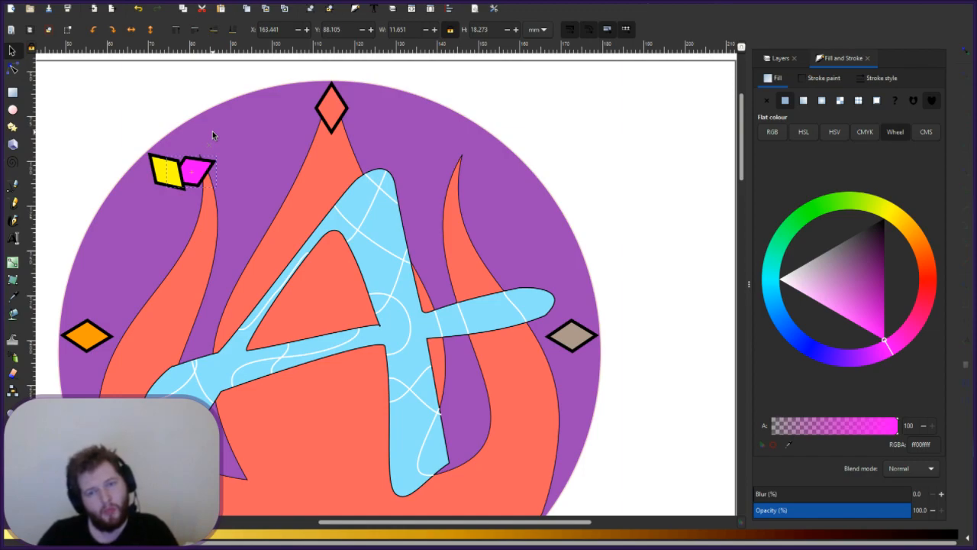
{"action": "left_click_drag", "start_coordinate": [212, 134], "coordinate": [195, 136]}
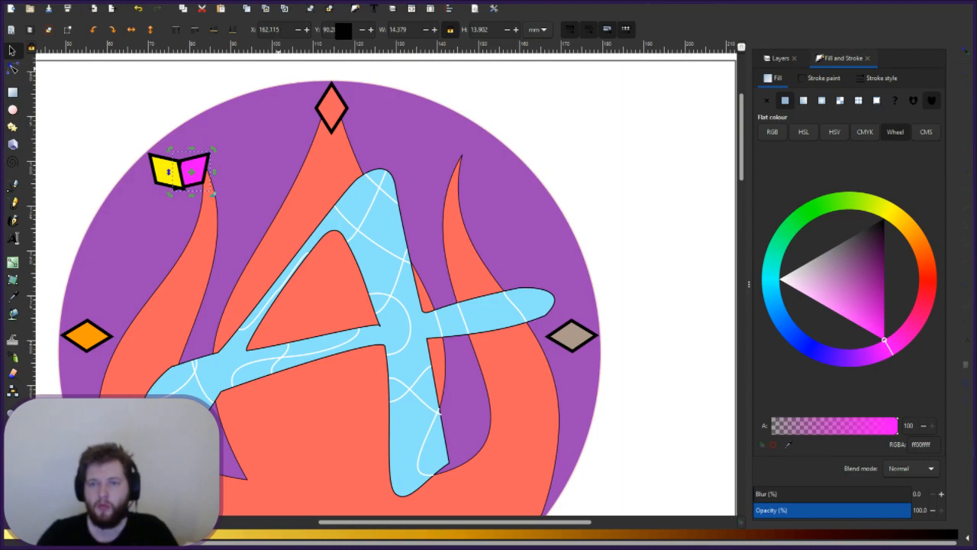
- Try Y positions 260, 230, 220 and 210 for the magenta diamond
{"action": "left_click_drag", "start_coordinate": [342, 30], "coordinate": [308, 28]}
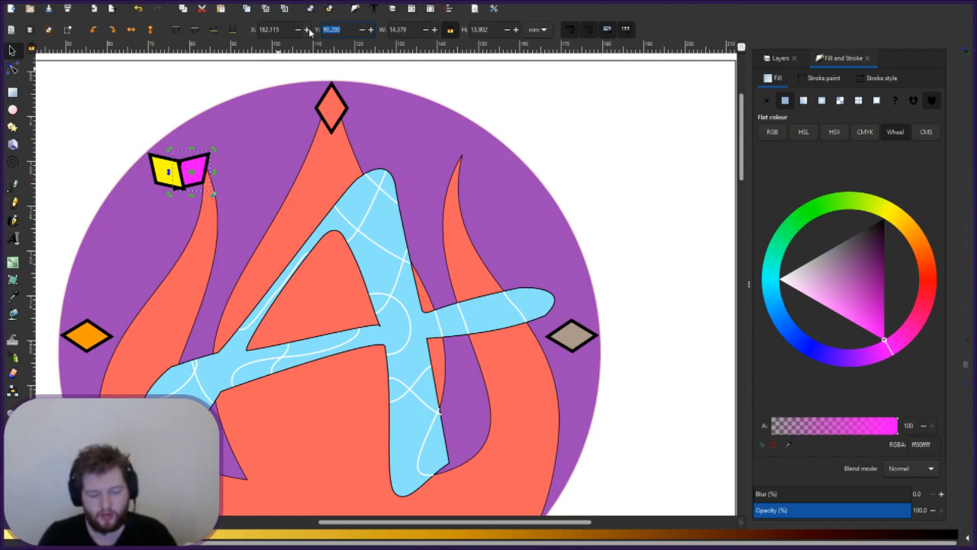
{"action": "type", "text": "260"}
{"action": "key", "text": "Return"}
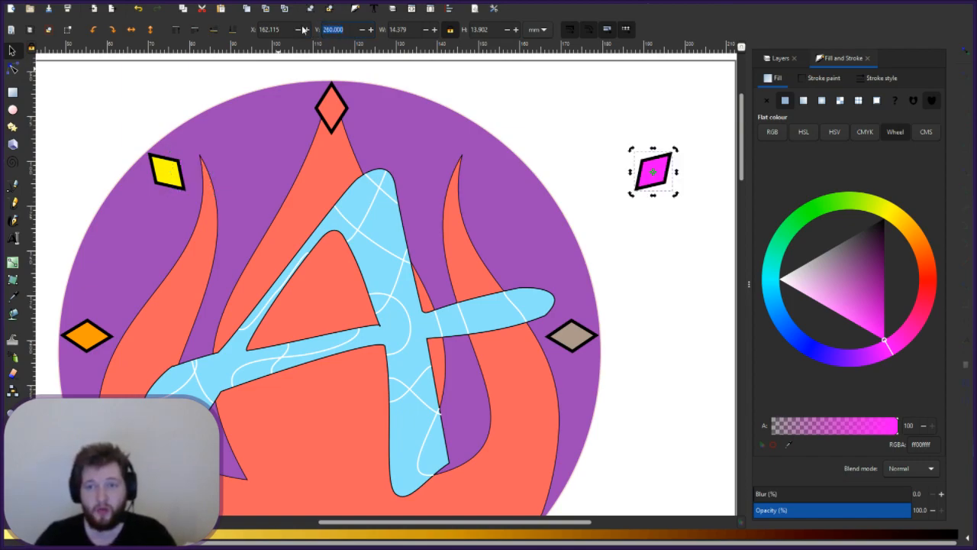
{"action": "type", "text": "230"}
{"action": "key", "text": "Return"}
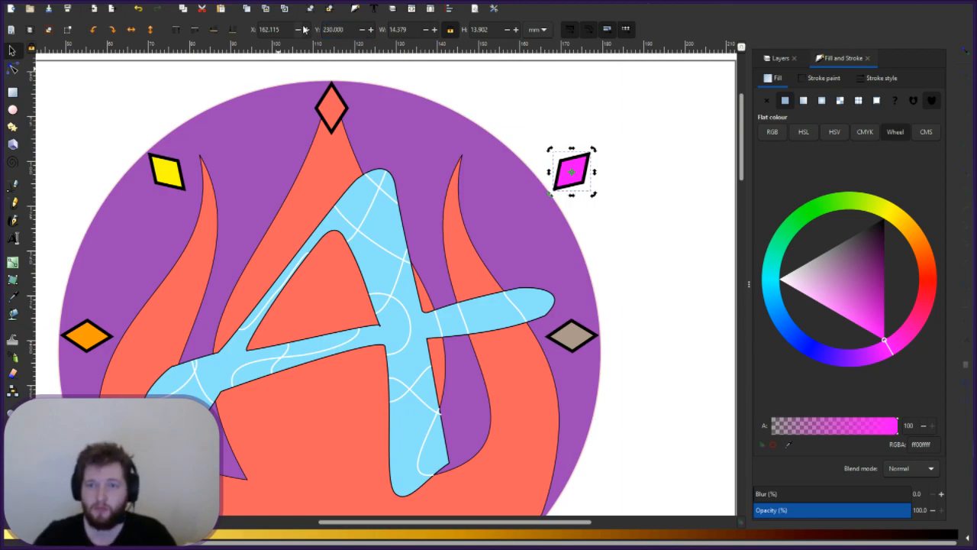
{"action": "type", "text": "230"}
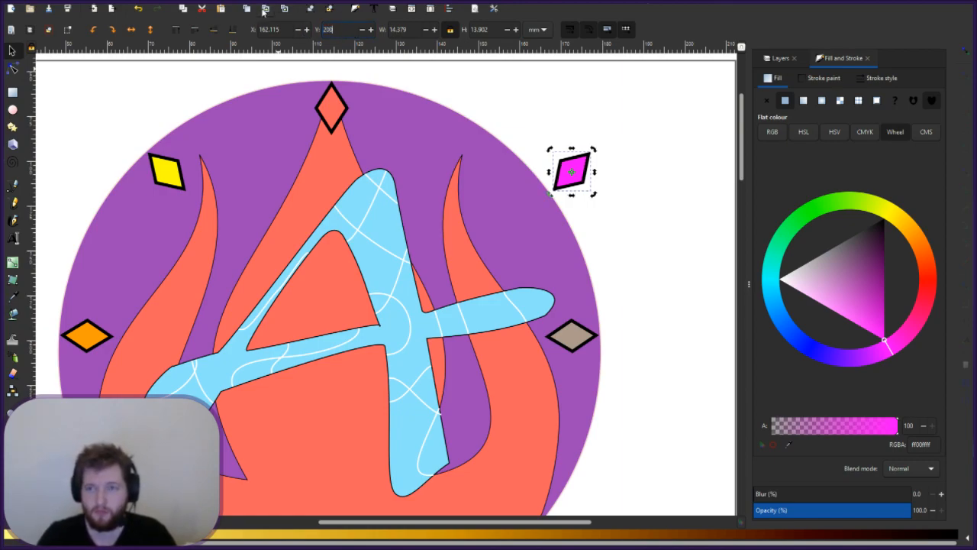
{"action": "key", "text": "Return"}
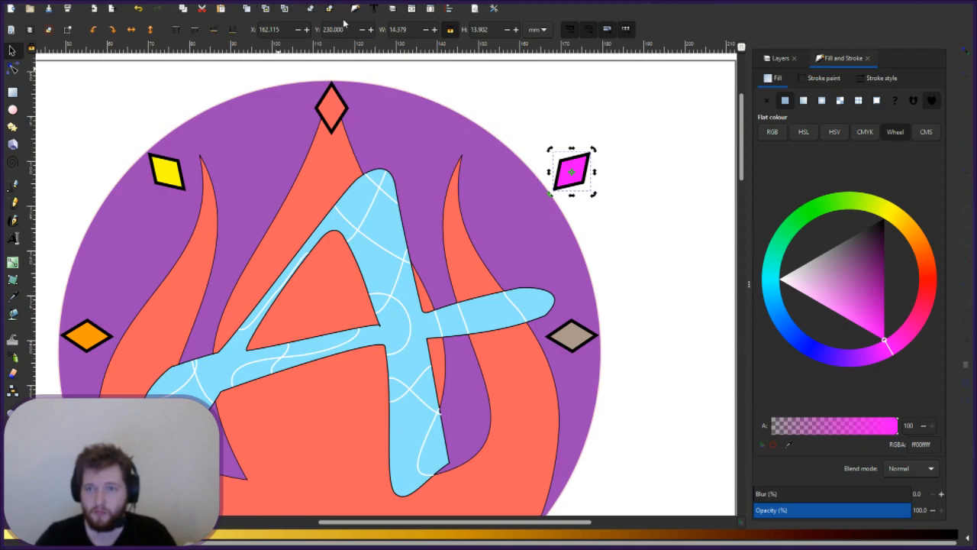
{"action": "triple_click", "coordinate": [345, 29]}
{"action": "type", "text": "220"}
{"action": "key", "text": "Return"}
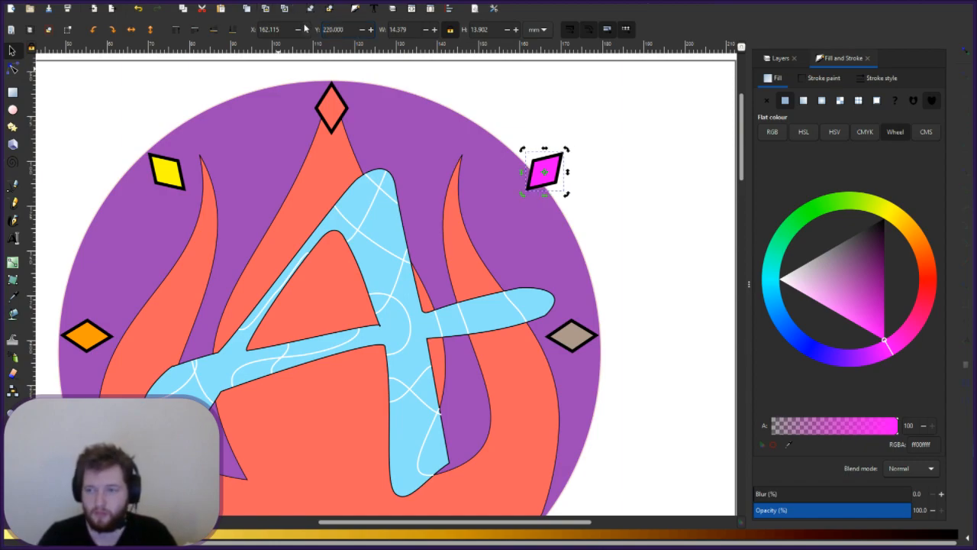
{"action": "triple_click", "coordinate": [347, 29]}
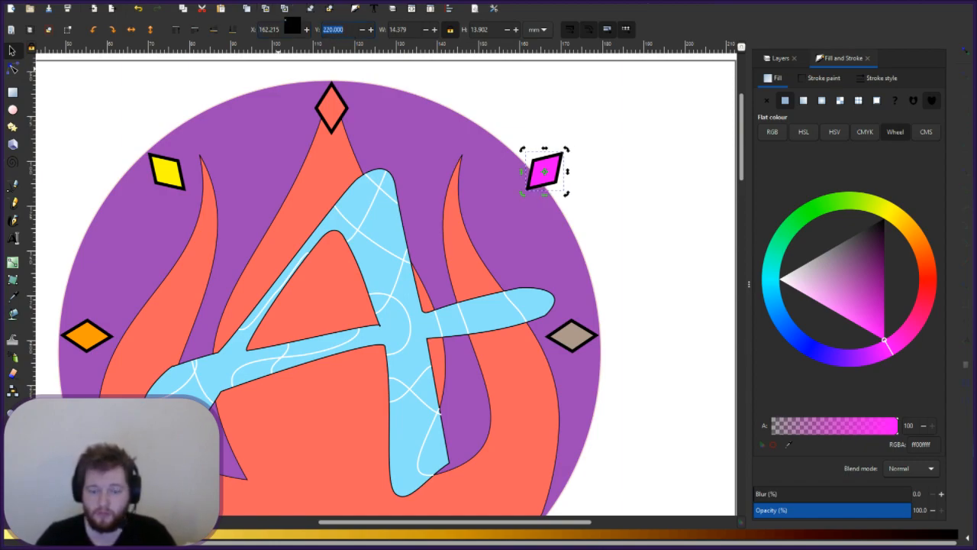
{"action": "type", "text": "2180"}
{"action": "key", "text": "Return"}
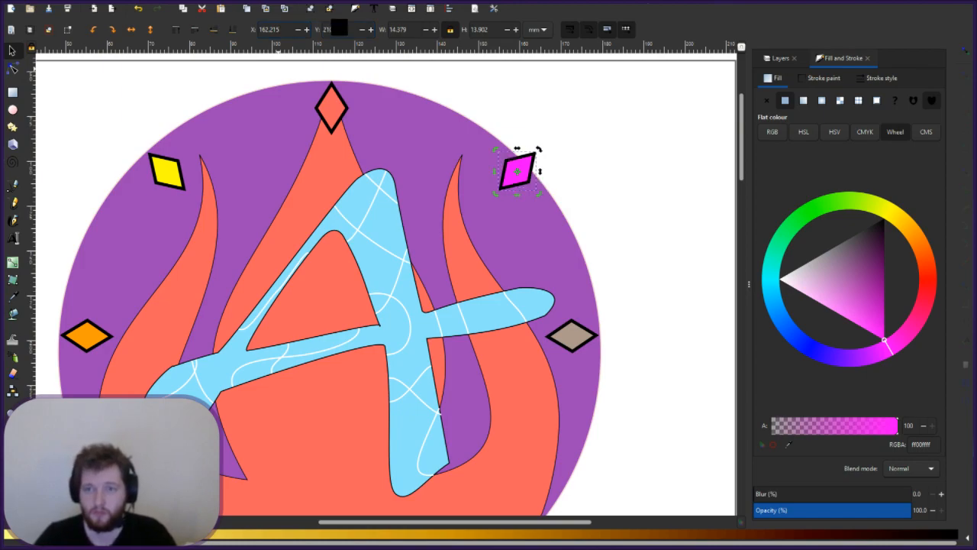
{"action": "left_click", "coordinate": [333, 31]}
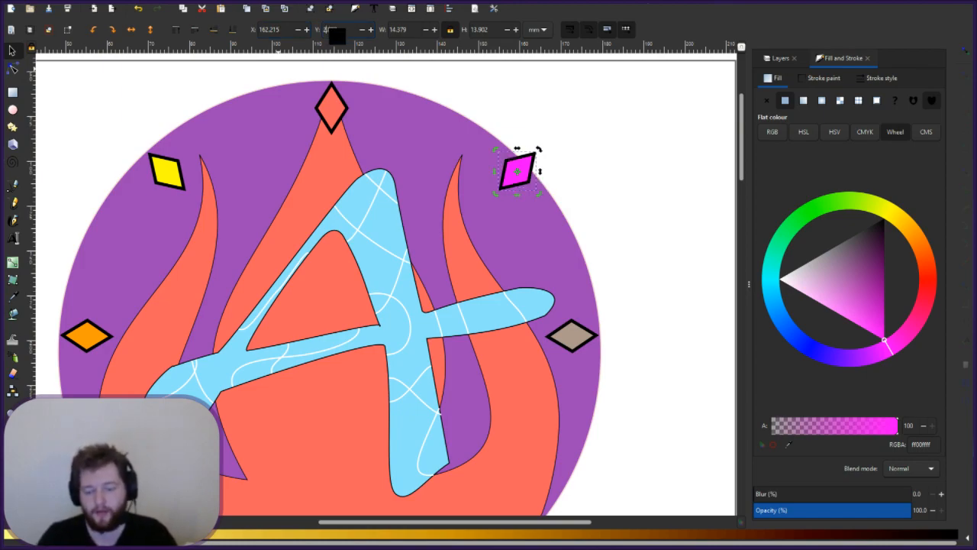
{"action": "key", "text": "ctrl+z"}
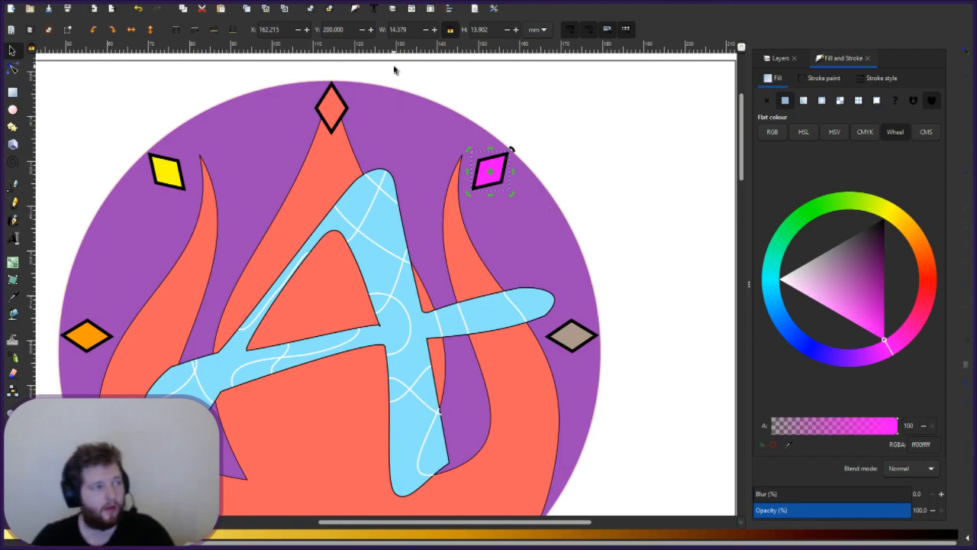
- Check the placement and set the magenta diamond's Y to 201 on the upper-right edge
{"action": "left_click", "coordinate": [553, 167]}
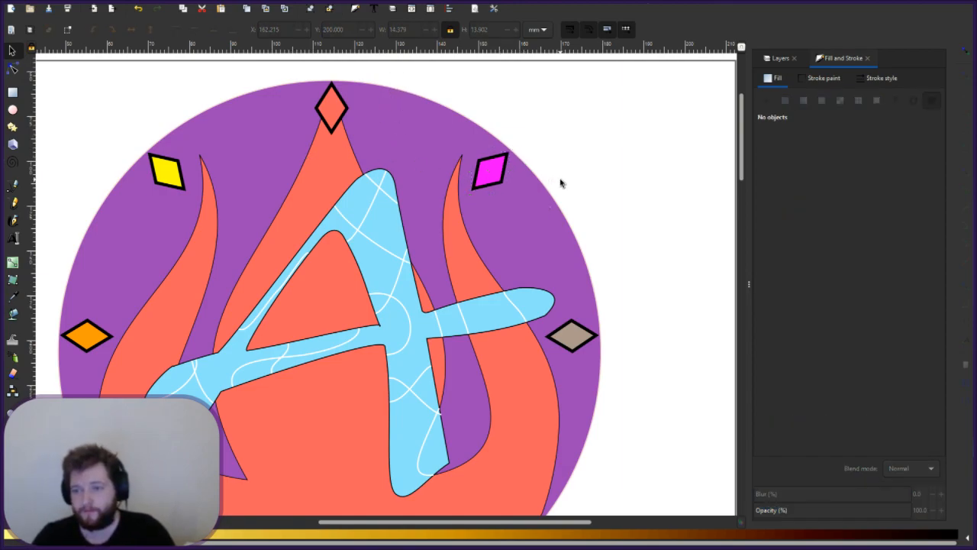
{"action": "left_click", "coordinate": [490, 172]}
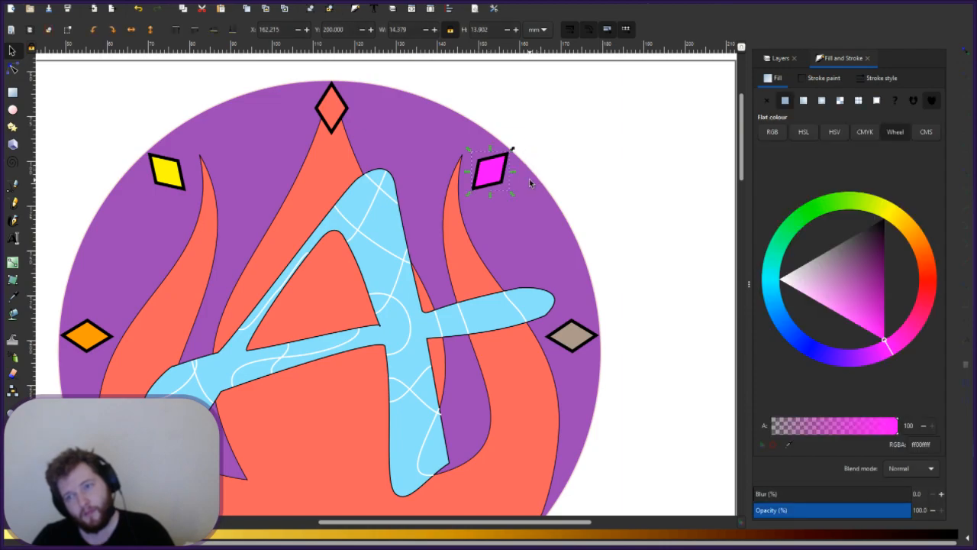
{"action": "left_click", "coordinate": [530, 169]}
{"action": "scroll", "coordinate": [530, 169], "scroll_direction": "up", "scroll_amount": 2}
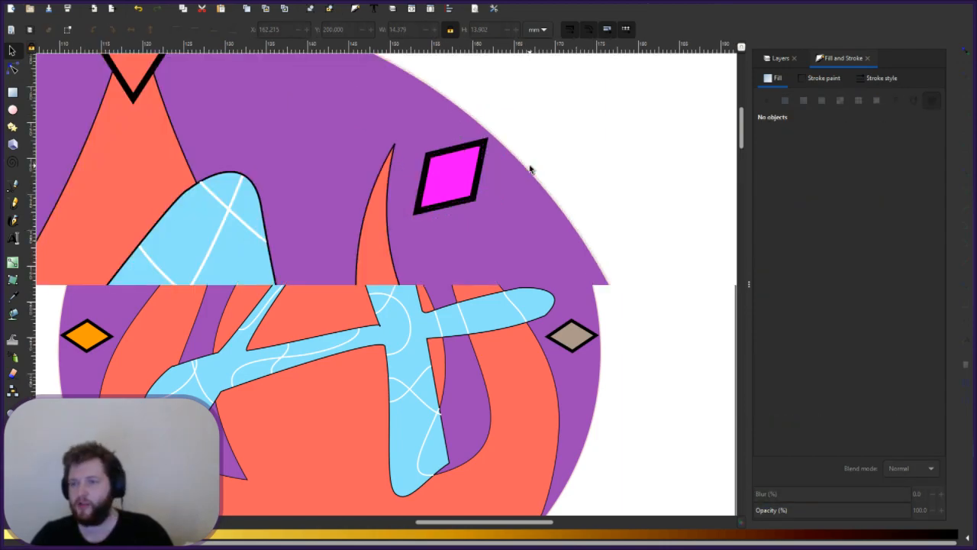
{"action": "scroll", "coordinate": [537, 153], "scroll_direction": "up", "scroll_amount": 1}
{"action": "left_click", "coordinate": [461, 210]}
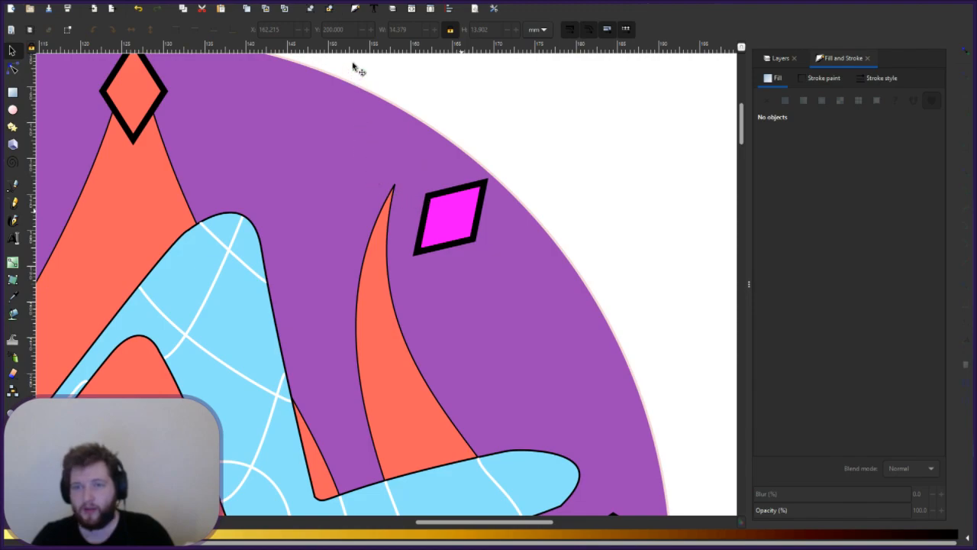
{"action": "left_click", "coordinate": [332, 30]}
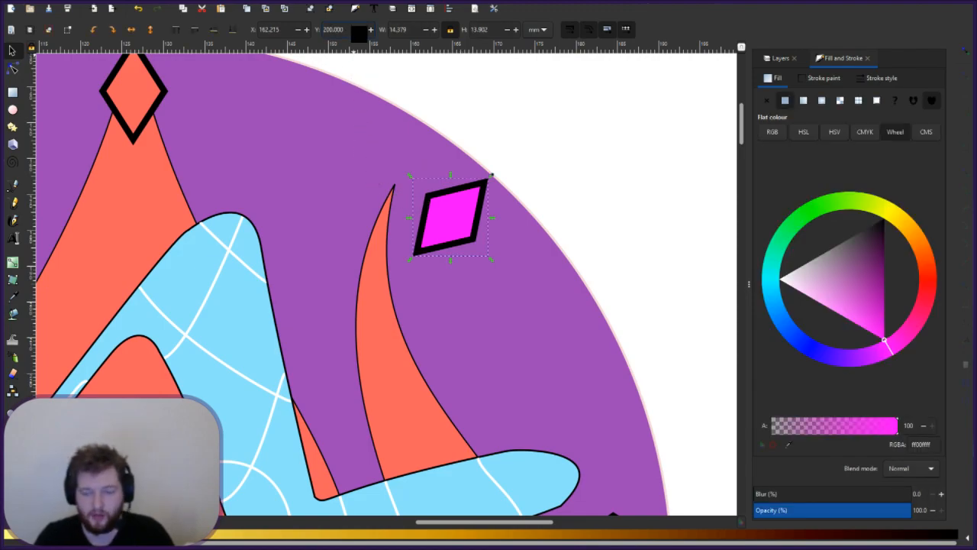
{"action": "key", "text": "BackSpace"}
{"action": "type", "text": "1"}
{"action": "key", "text": "Return"}
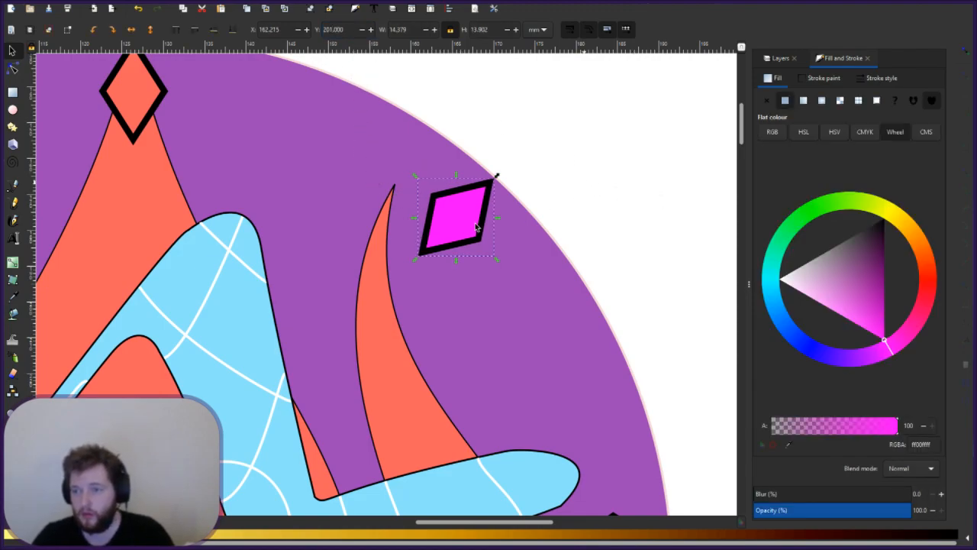
{"action": "left_click", "coordinate": [584, 212]}
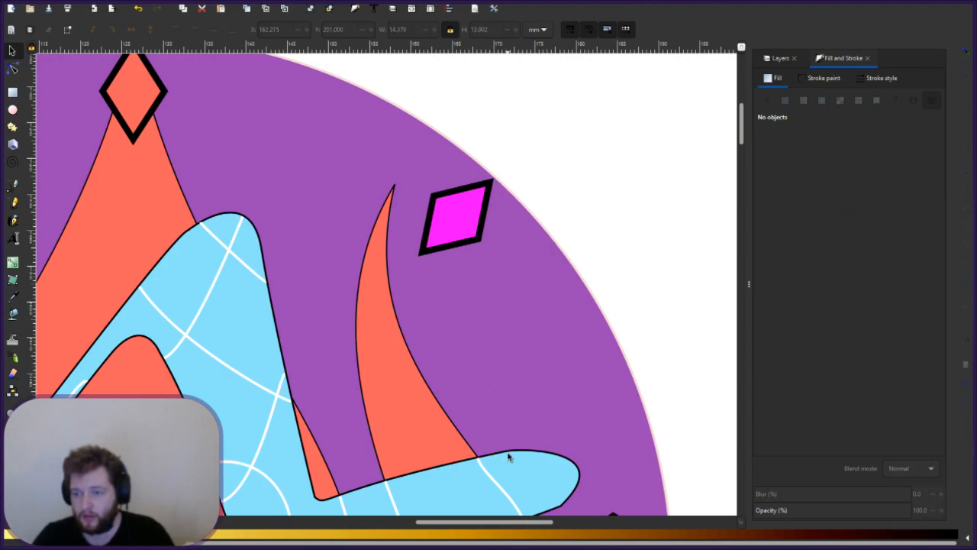
{"action": "mouse_move", "coordinate": [522, 520]}
{"action": "left_mouse_down"}
{"action": "mouse_move", "coordinate": [309, 520]}
{"action": "mouse_move", "coordinate": [400, 519]}
{"action": "left_mouse_up"}
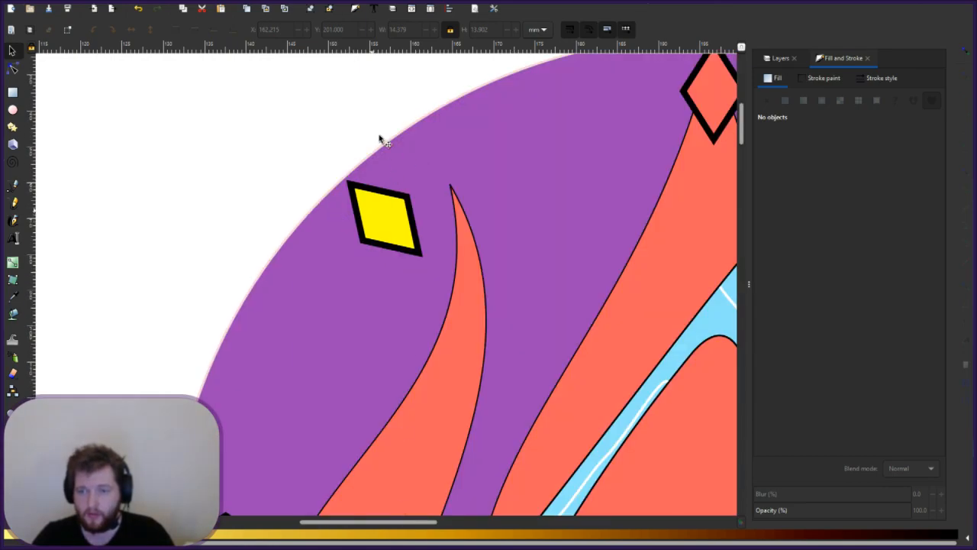
- Change the yellow diamond's Y position to 80.057 and check it against the circle
{"action": "left_click", "coordinate": [352, 186]}
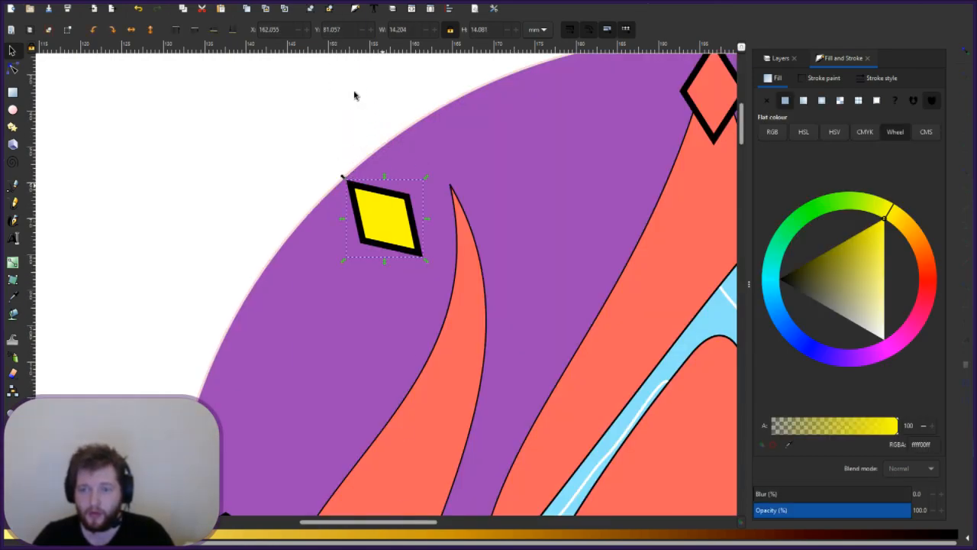
{"action": "left_click", "coordinate": [331, 31]}
{"action": "key", "text": "Delete"}
{"action": "type", "text": "0"}
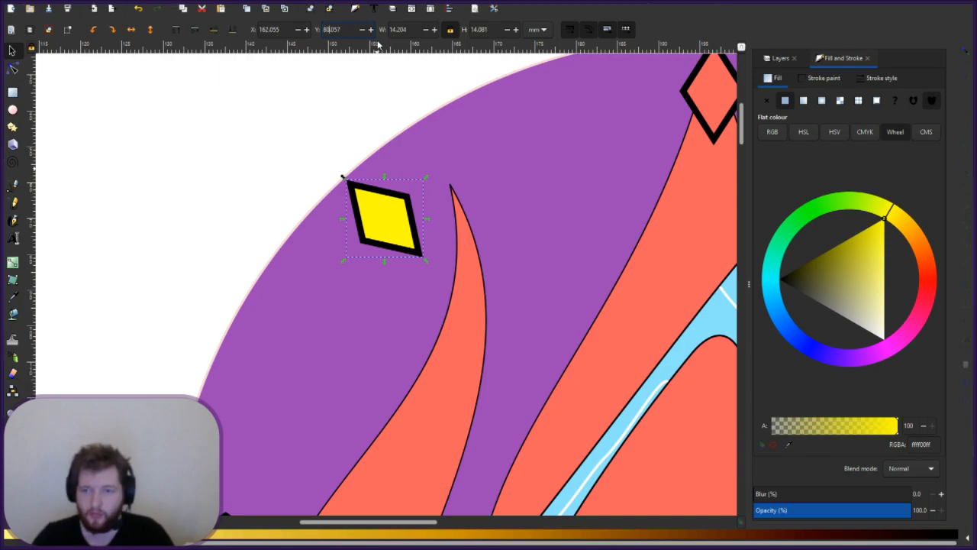
{"action": "key", "text": "Return"}
{"action": "key", "text": "Escape"}
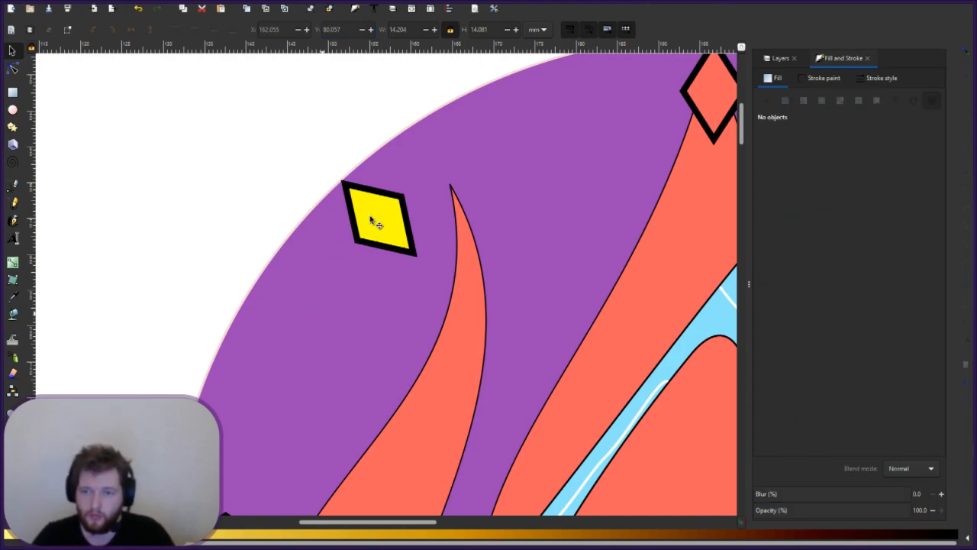
- Refine the yellow diamond's Y position to 80.557 so its tip meets the circle's edge
{"action": "left_click", "coordinate": [341, 183]}
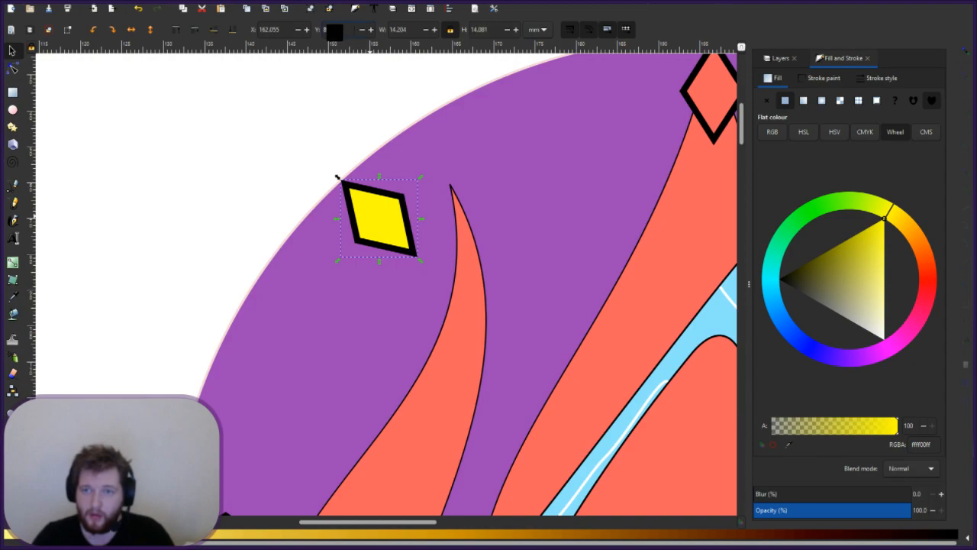
{"action": "type", "text": "257"}
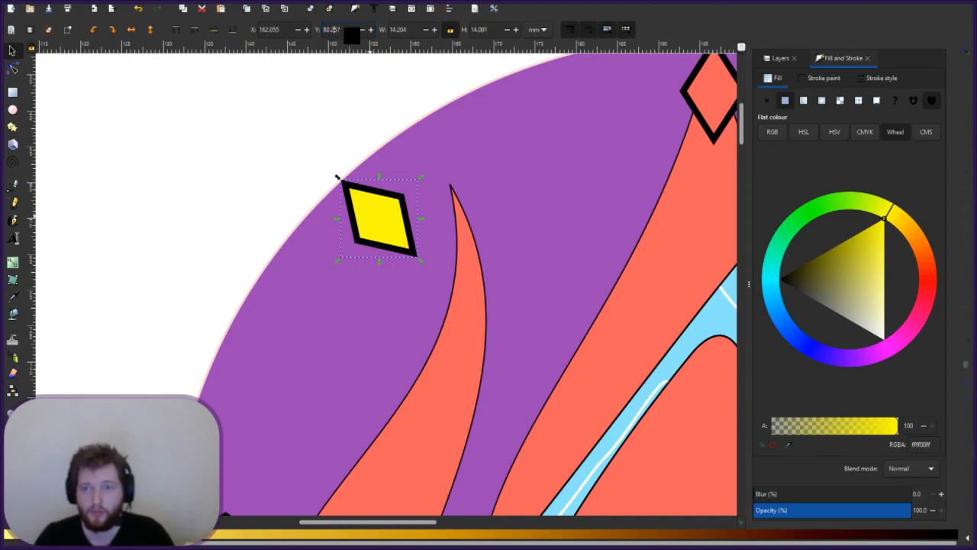
{"action": "key", "text": "Return"}
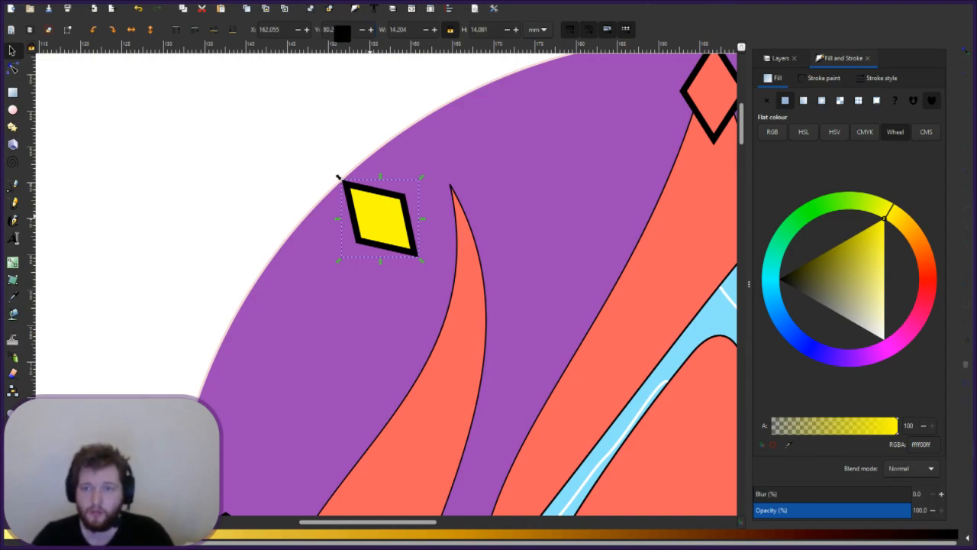
{"action": "left_click", "coordinate": [337, 30]}
{"action": "key", "text": "BackSpace"}
{"action": "type", "text": "557"}
{"action": "key", "text": "Return"}
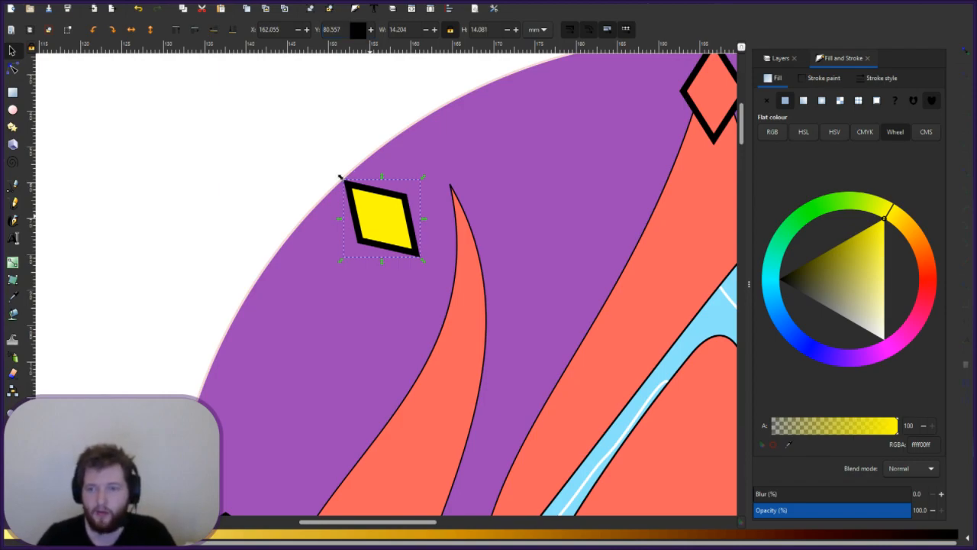
{"action": "key", "text": "Escape"}
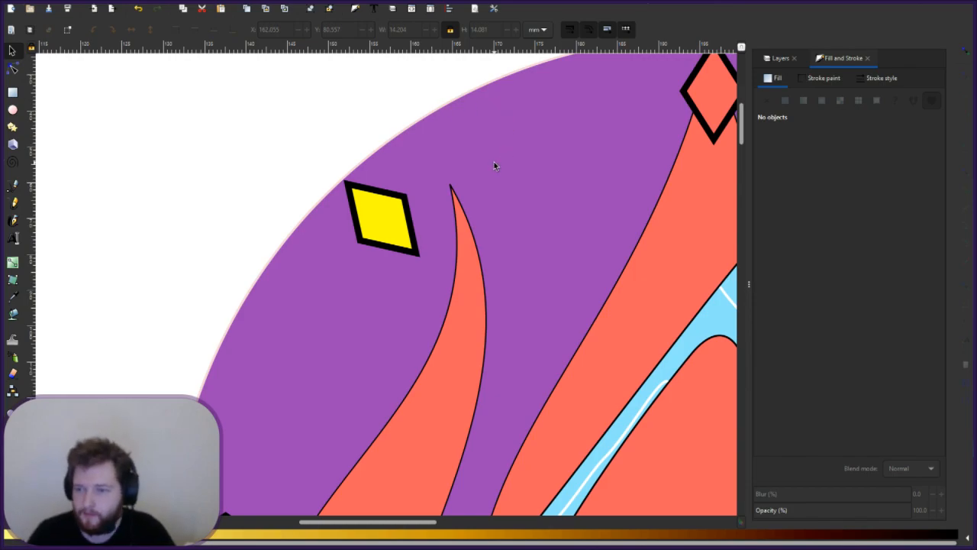
- Change the yellow diamond's fill to a paler yellow with alpha back at 100
{"action": "left_click", "coordinate": [405, 236]}
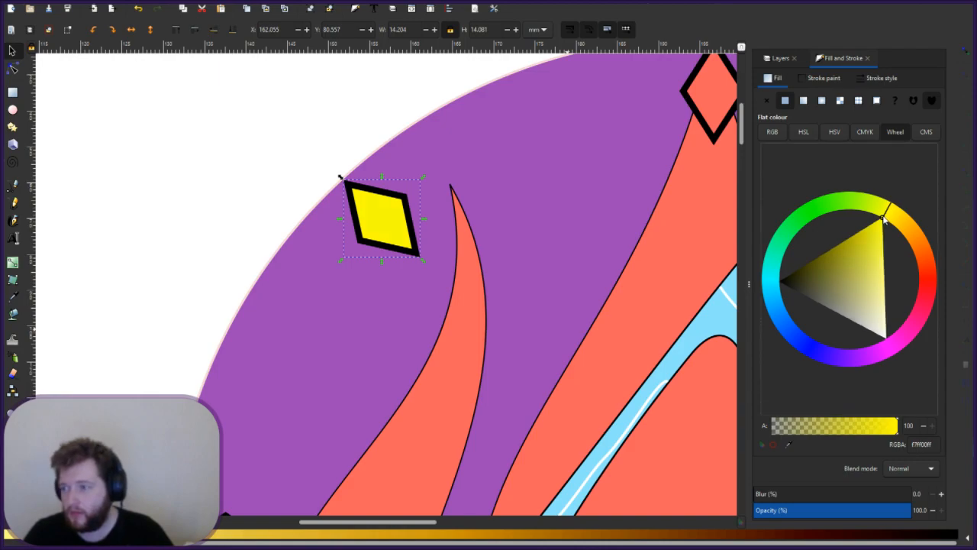
{"action": "left_click", "coordinate": [885, 221]}
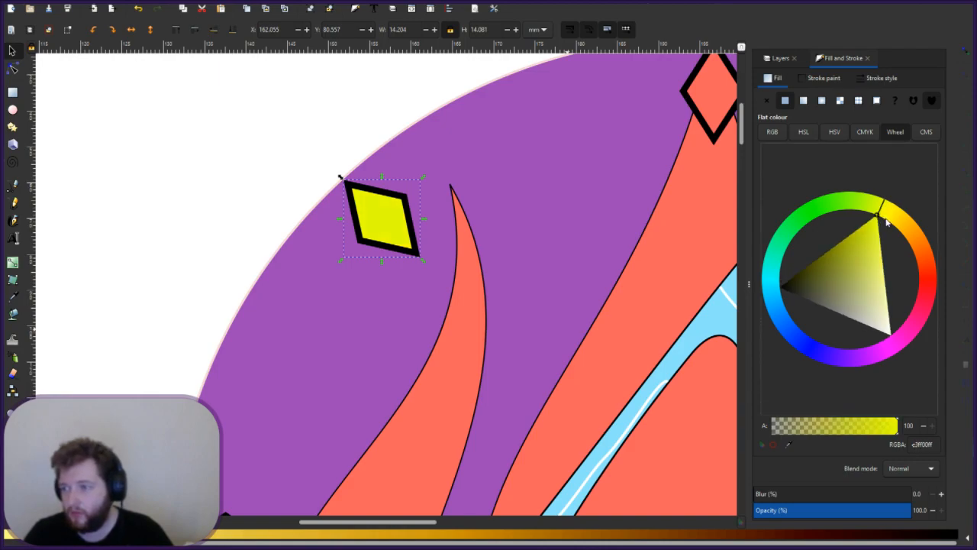
{"action": "left_click", "coordinate": [886, 222]}
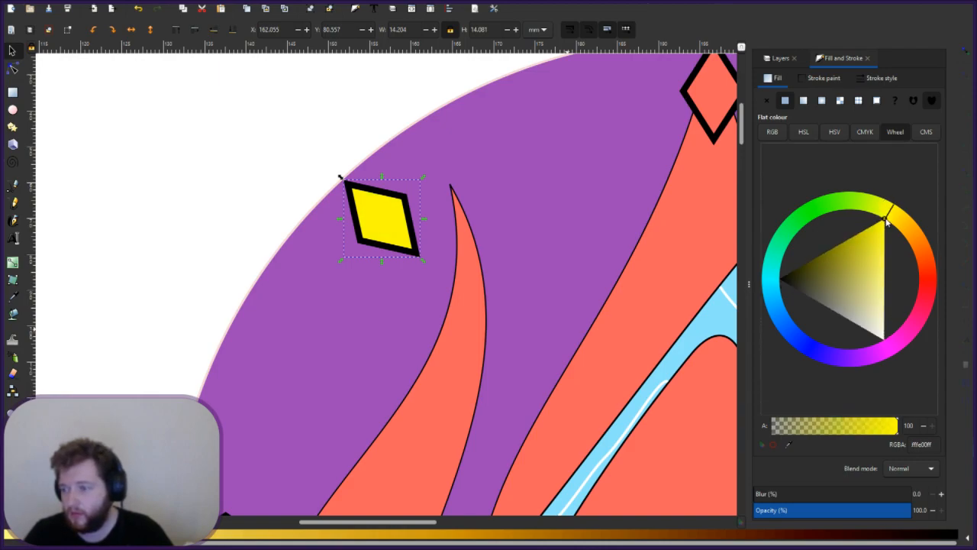
{"action": "left_click", "coordinate": [859, 428]}
{"action": "left_click_drag", "start_coordinate": [858, 430], "coordinate": [866, 430]}
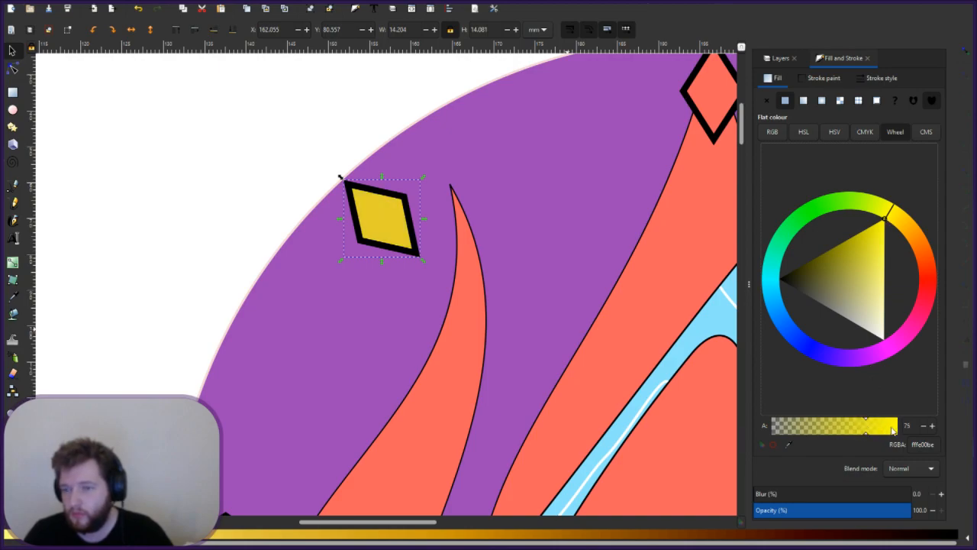
{"action": "left_click", "coordinate": [893, 430]}
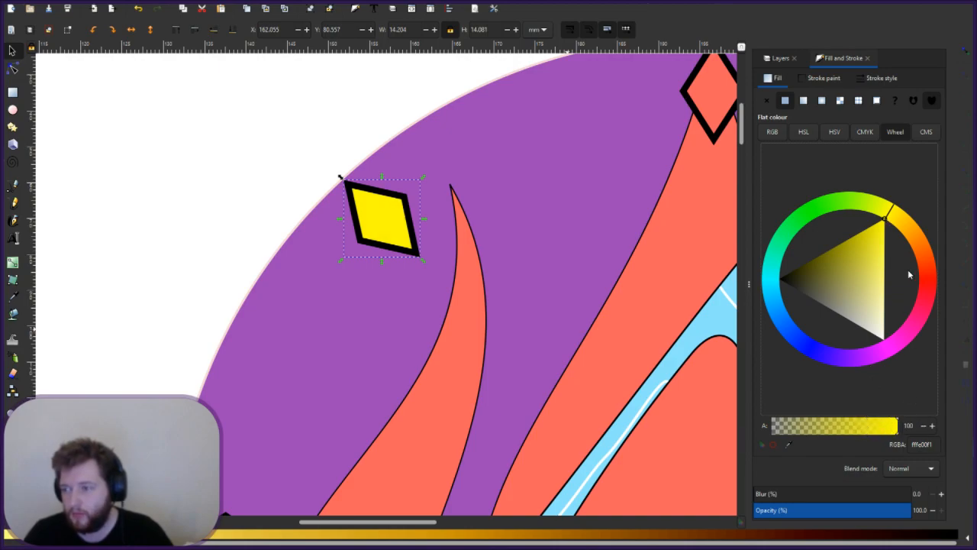
{"action": "left_click", "coordinate": [879, 274]}
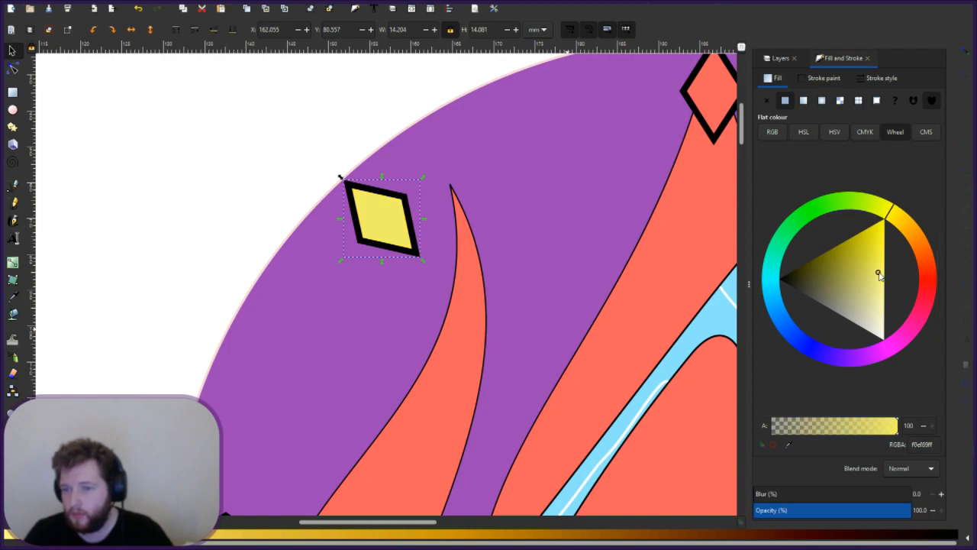
{"action": "left_click", "coordinate": [880, 261]}
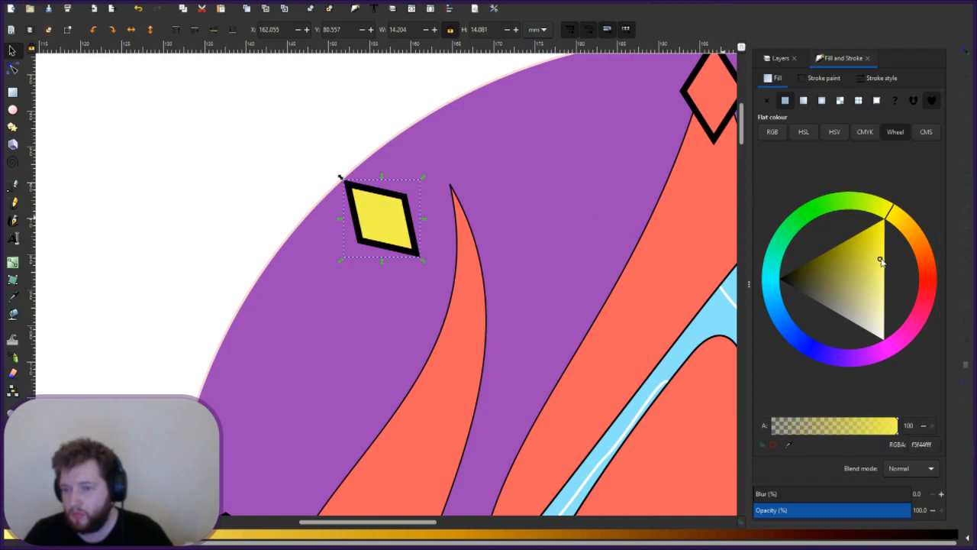
{"action": "key", "text": "Escape"}
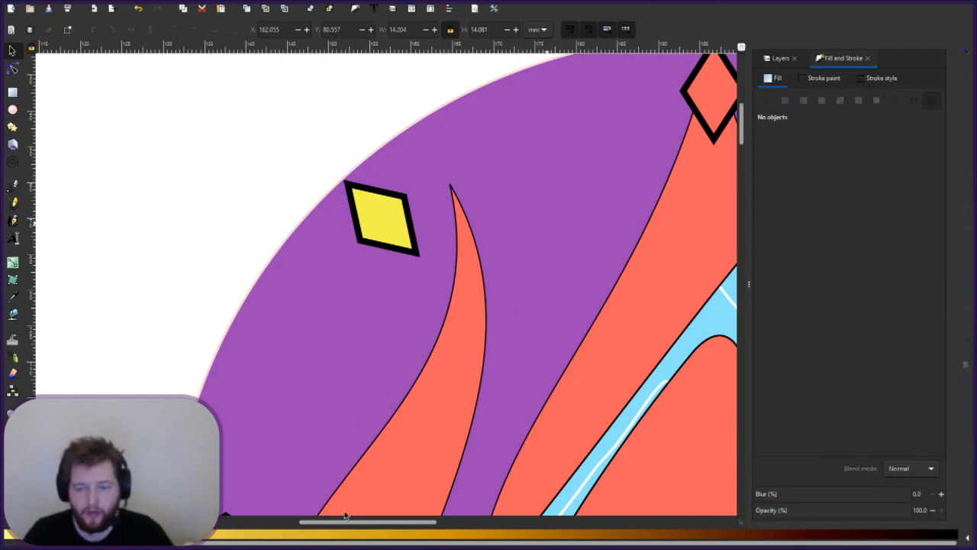
{"action": "left_click_drag", "start_coordinate": [348, 526], "coordinate": [461, 524]}
{"action": "left_click", "coordinate": [551, 227]}
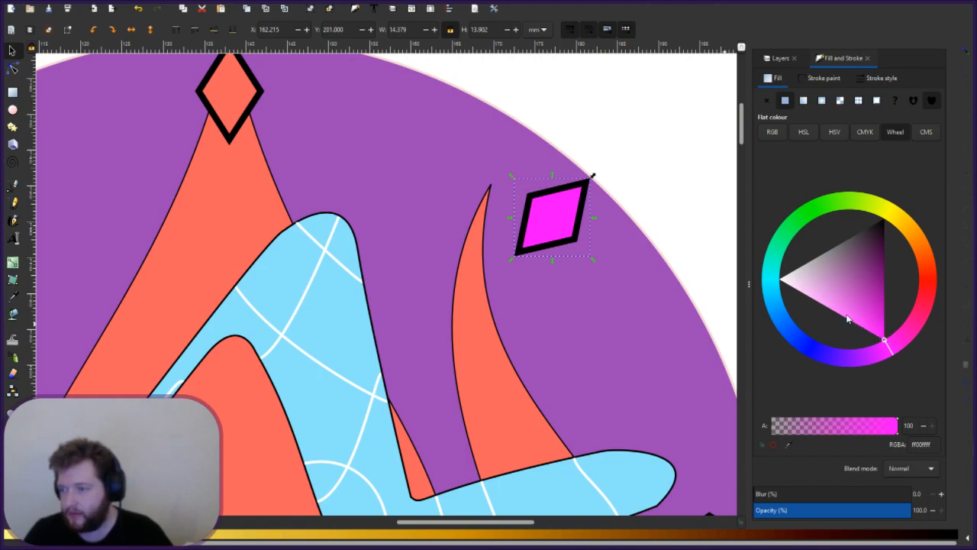
- Recolour the magenta diamond to light pink f477f4 and zoom out to review all diamonds
{"action": "left_click", "coordinate": [843, 315]}
{"action": "left_click", "coordinate": [835, 308]}
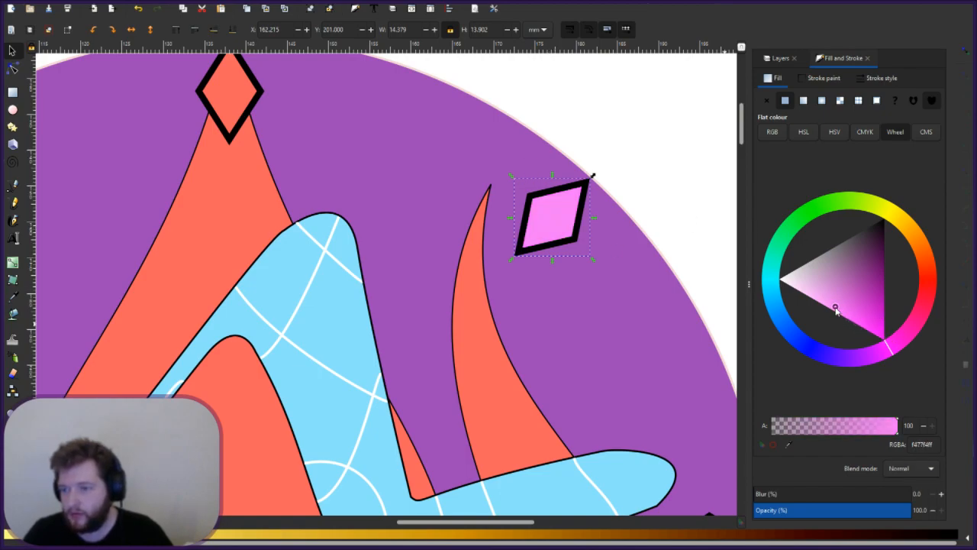
{"action": "left_click", "coordinate": [704, 228]}
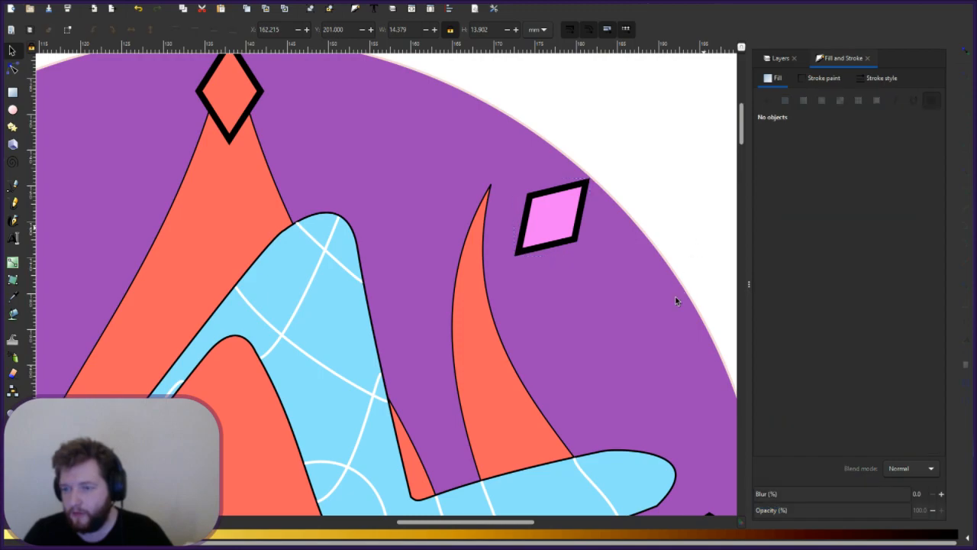
{"action": "scroll", "coordinate": [647, 269], "scroll_direction": "up", "scroll_amount": 3}
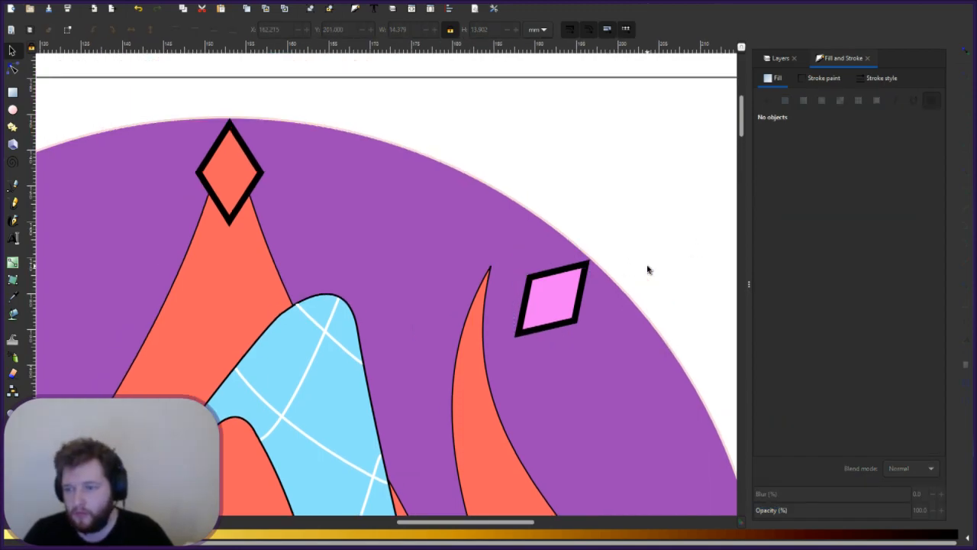
{"action": "scroll", "coordinate": [647, 269], "scroll_direction": "down", "scroll_amount": 3}
{"action": "scroll", "coordinate": [648, 269], "scroll_direction": "up", "scroll_amount": 4}
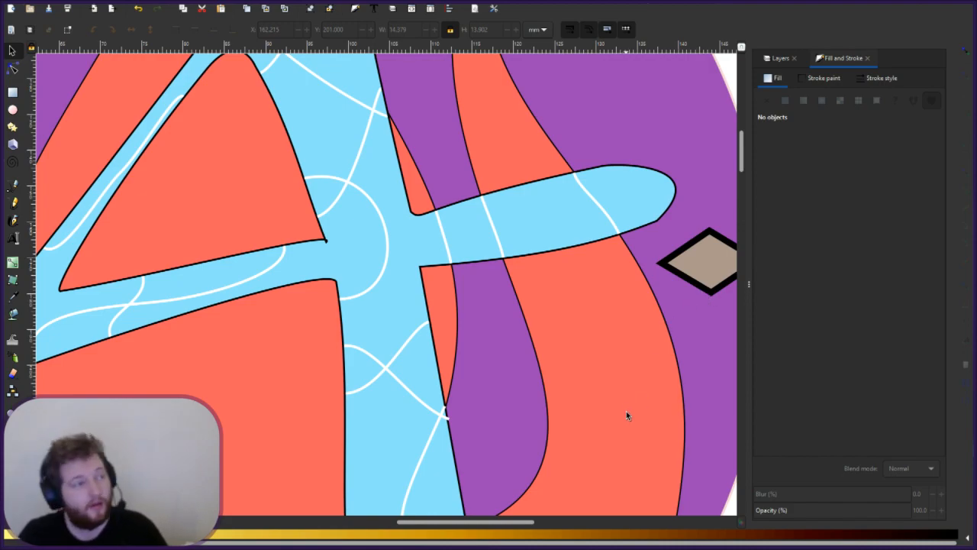
{"action": "scroll", "coordinate": [539, 467], "scroll_direction": "down", "scroll_amount": 3}
{"action": "scroll", "coordinate": [519, 525], "scroll_direction": "right", "scroll_amount": 1}
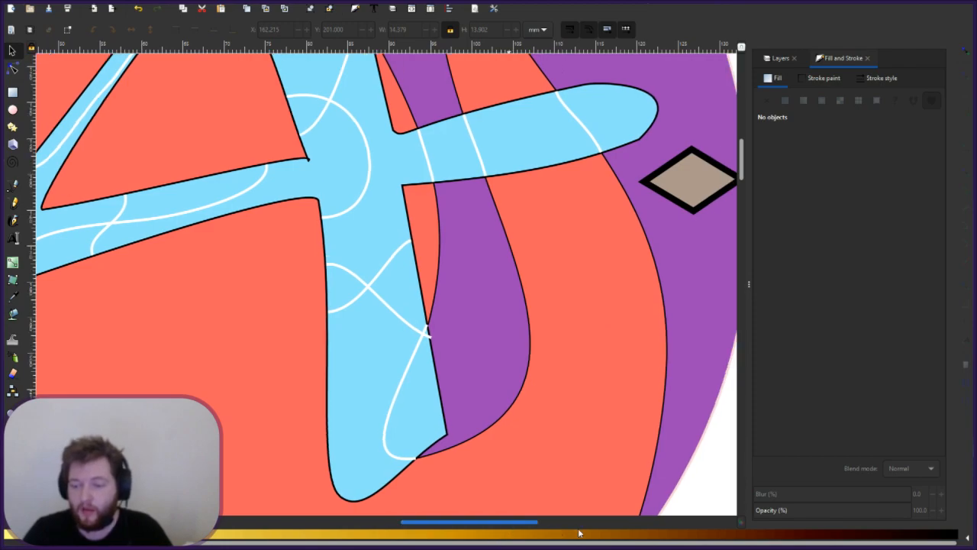
{"action": "scroll", "coordinate": [585, 419], "scroll_direction": "down", "scroll_amount": 4, "text": "ctrl"}
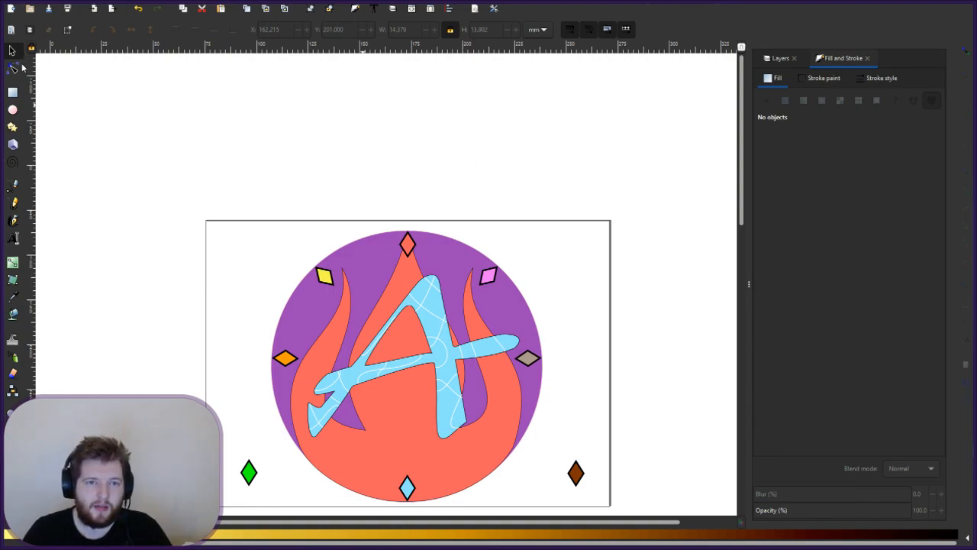
- Move the brown diamond from the lower right up beneath the pink diamond
{"action": "scroll", "coordinate": [553, 442], "scroll_direction": "down", "scroll_amount": 2}
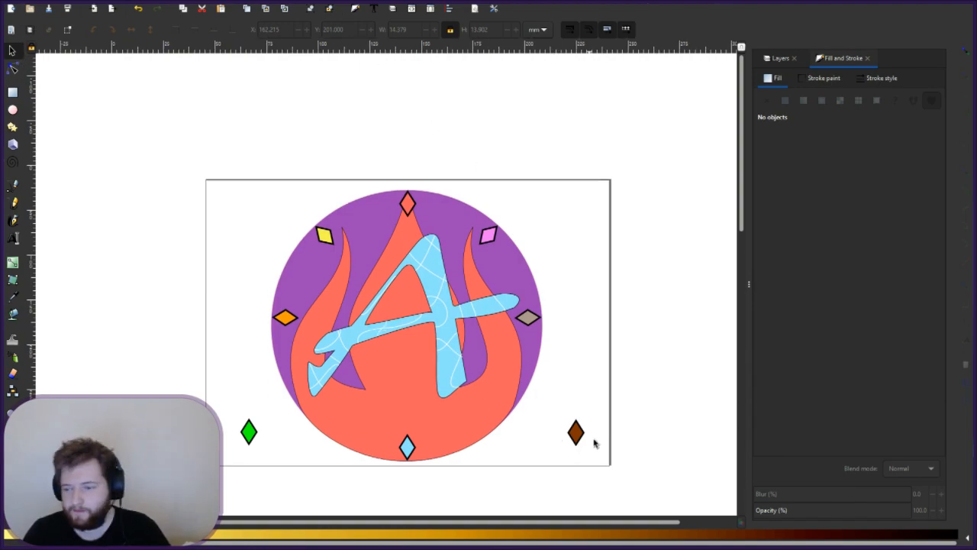
{"action": "left_click", "coordinate": [578, 440]}
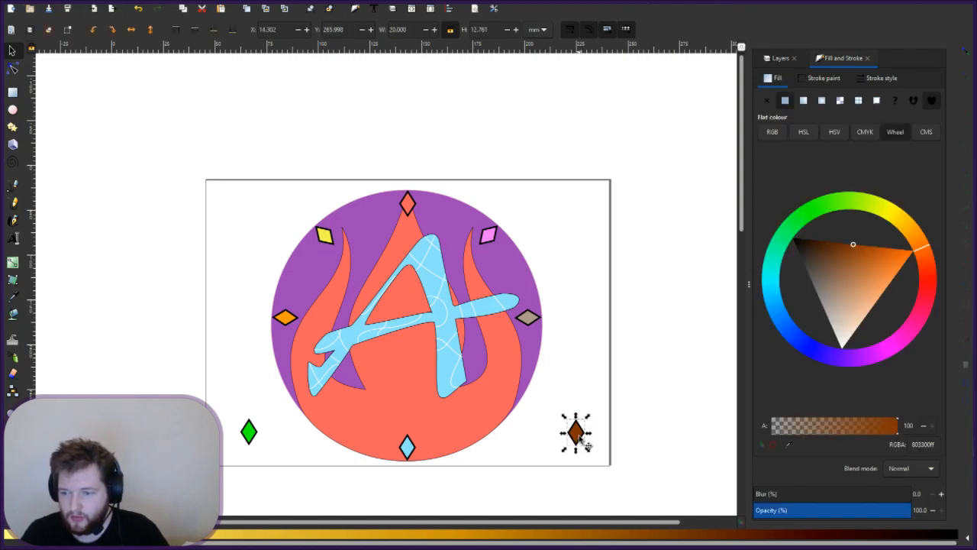
{"action": "left_click_drag", "start_coordinate": [587, 445], "coordinate": [504, 265]}
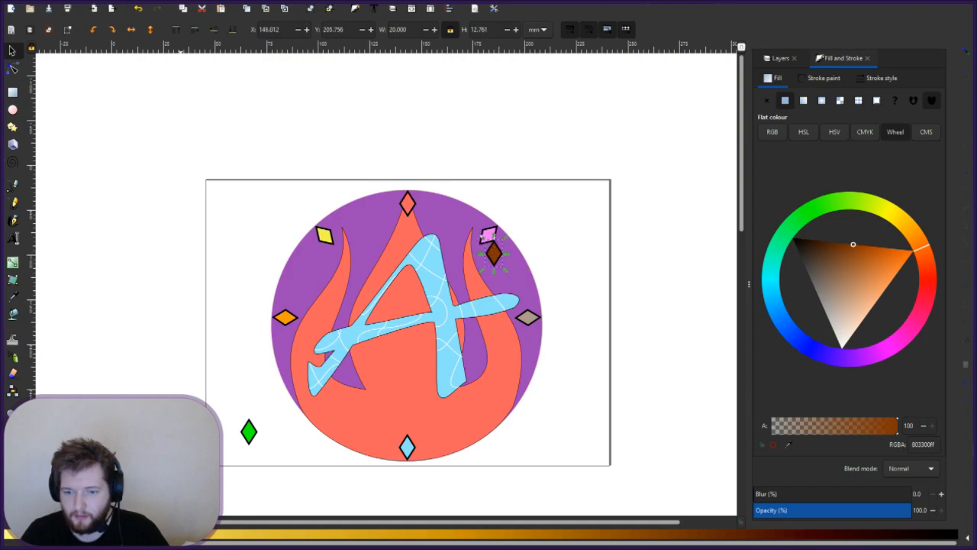
- Move the green diamond from the lower left up beside the yellow diamond
{"action": "left_click", "coordinate": [247, 430]}
{"action": "left_click_drag", "start_coordinate": [246, 430], "coordinate": [274, 326]}
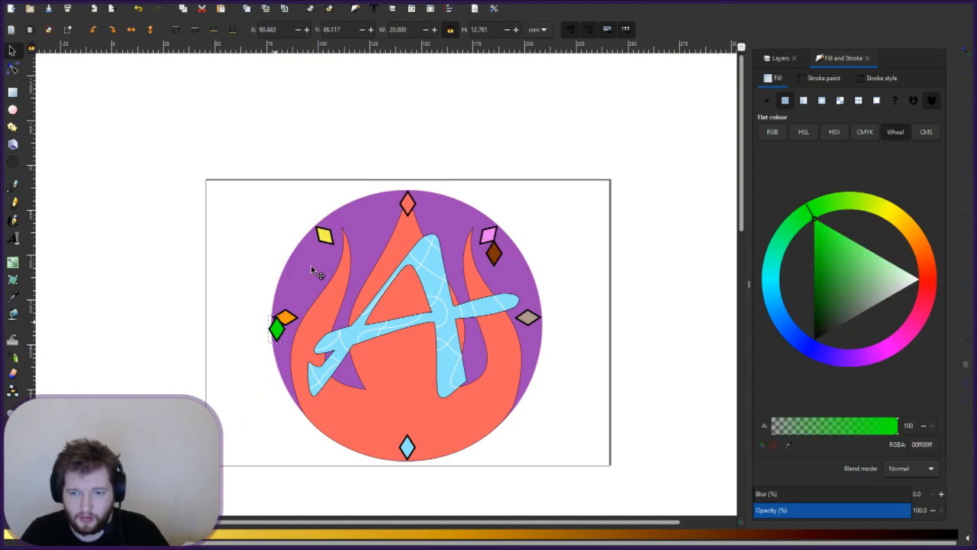
{"action": "left_click_drag", "start_coordinate": [312, 268], "coordinate": [324, 262]}
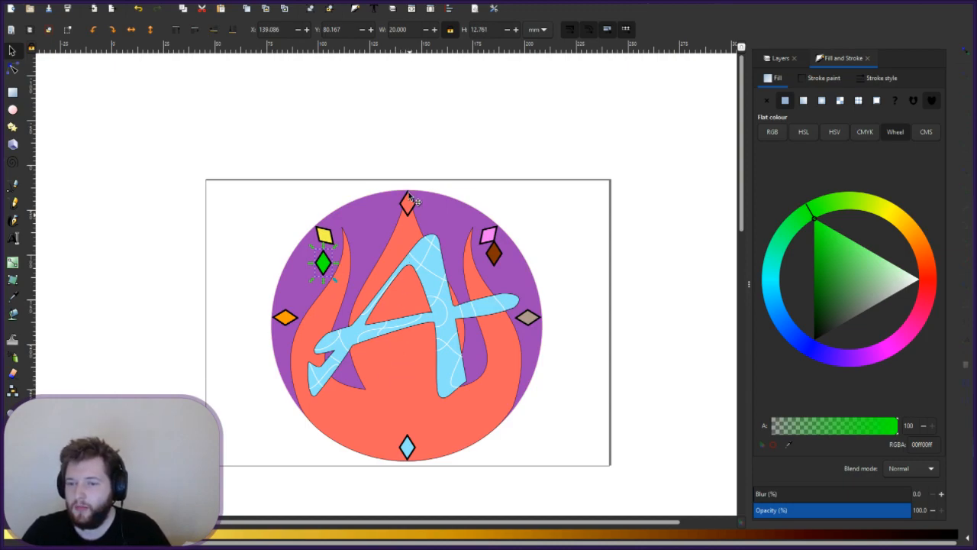
{"action": "left_click_drag", "start_coordinate": [325, 267], "coordinate": [325, 419]}
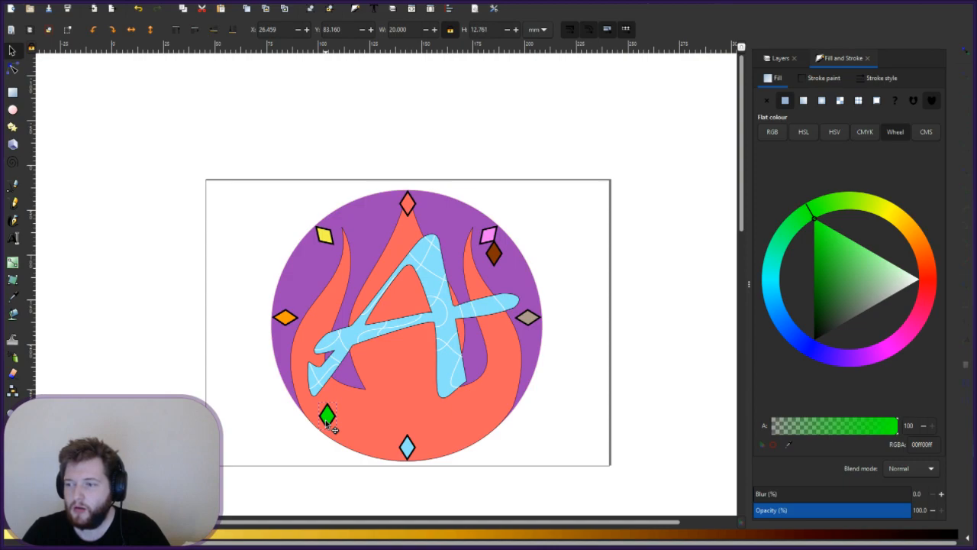
{"action": "left_click_drag", "start_coordinate": [325, 420], "coordinate": [326, 420]}
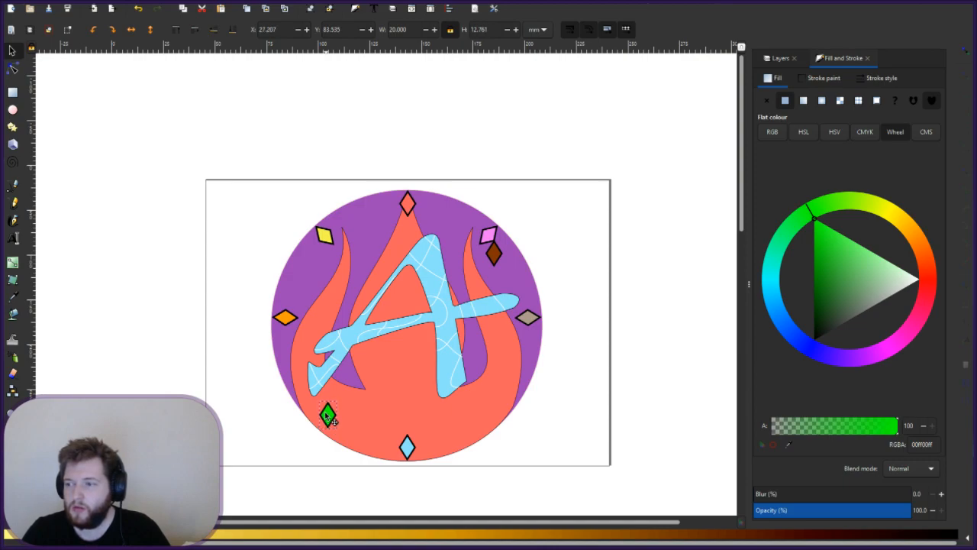
{"action": "left_click", "coordinate": [325, 411]}
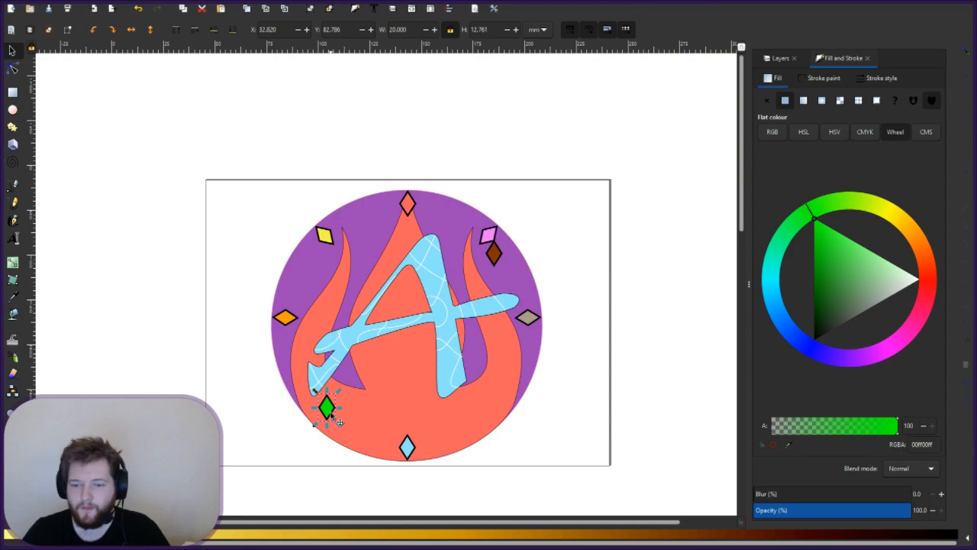
{"action": "left_click_drag", "start_coordinate": [328, 407], "coordinate": [339, 261]}
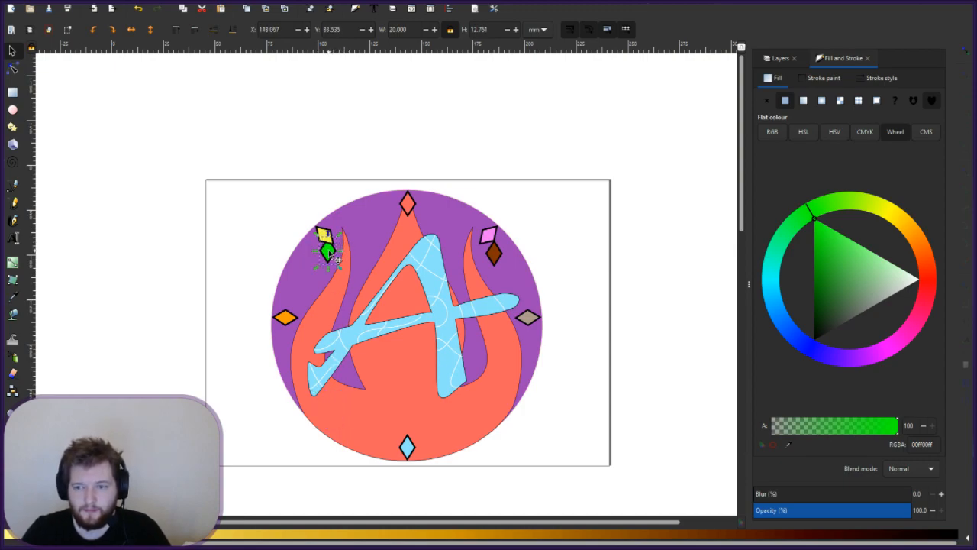
- Skew the green diamond flatter and tuck it under the yellow one at X 150.102, Y 78.619
{"action": "scroll", "coordinate": [329, 252], "scroll_direction": "up", "scroll_amount": 2}
{"action": "scroll", "coordinate": [328, 252], "scroll_direction": "up", "scroll_amount": 1}
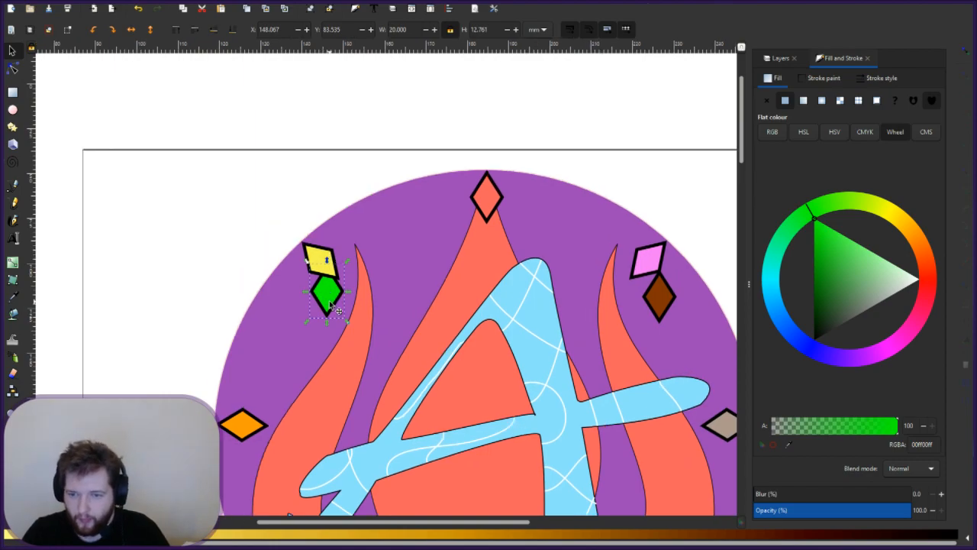
{"action": "left_click_drag", "start_coordinate": [326, 306], "coordinate": [322, 308]}
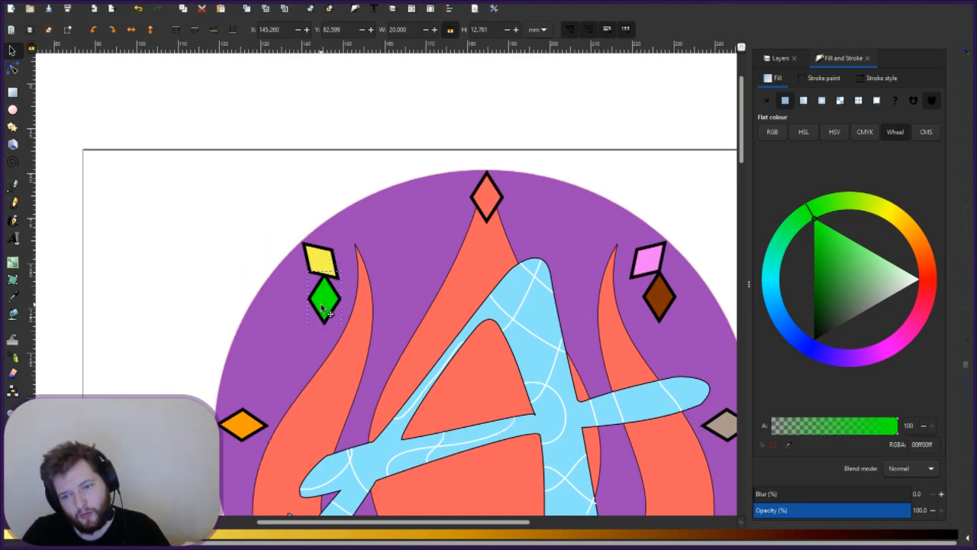
{"action": "left_click", "coordinate": [323, 308]}
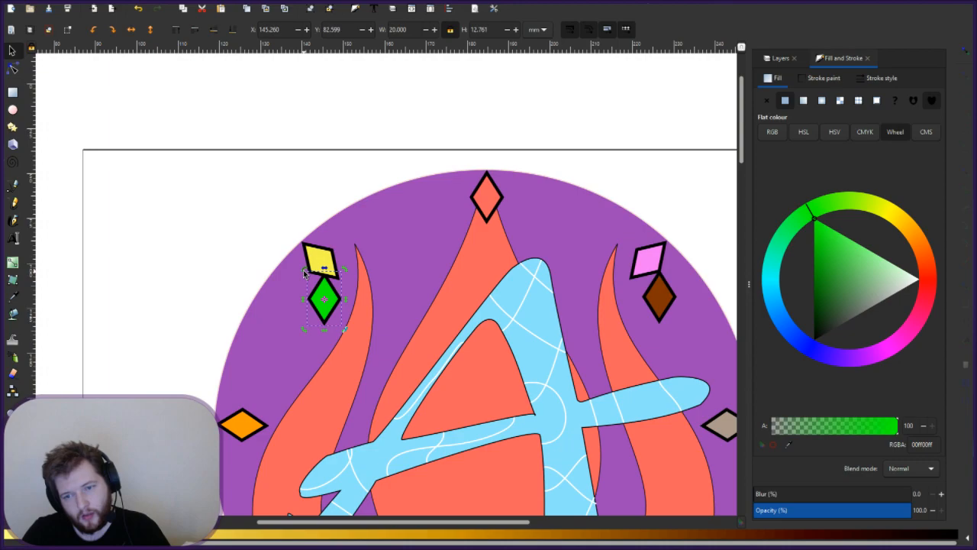
{"action": "left_click_drag", "start_coordinate": [304, 273], "coordinate": [334, 263]}
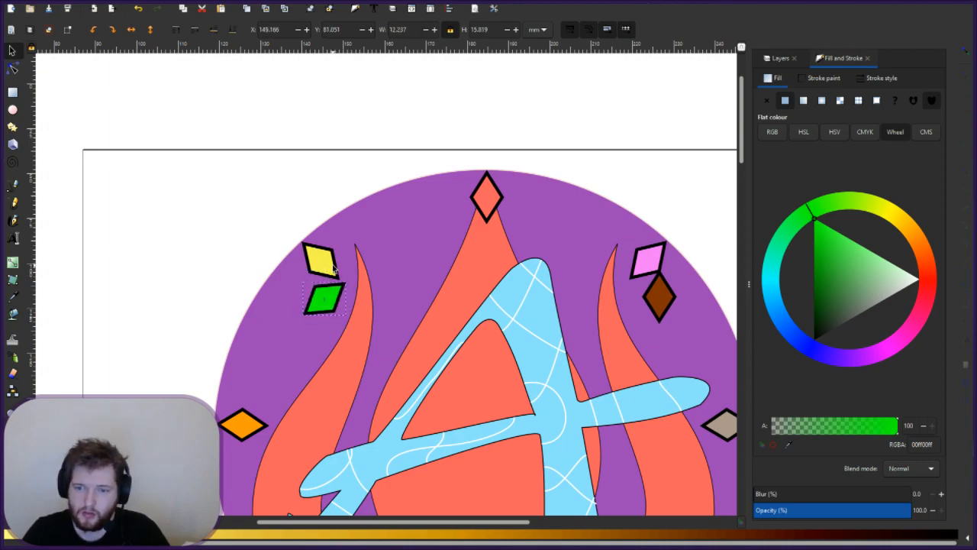
{"action": "left_click_drag", "start_coordinate": [332, 298], "coordinate": [323, 296]}
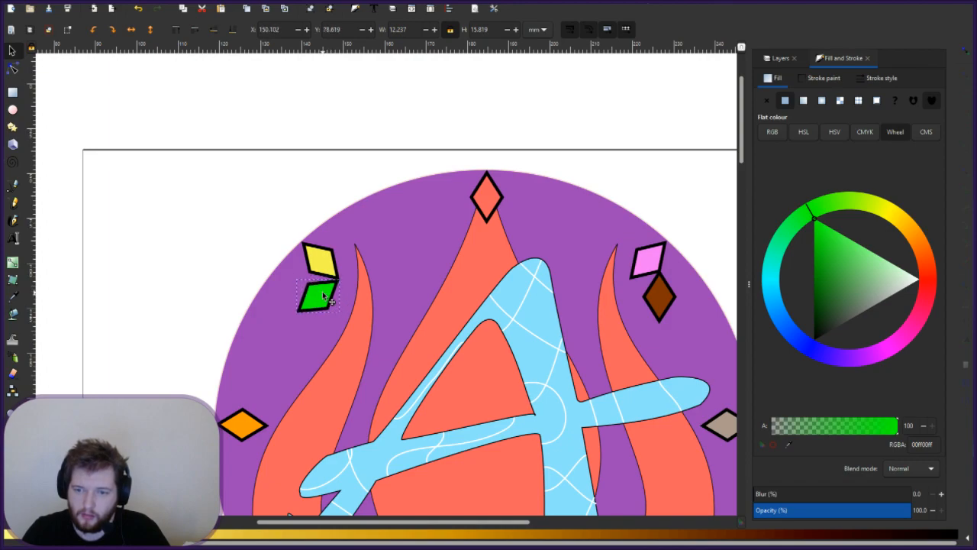
{"action": "left_click", "coordinate": [383, 241]}
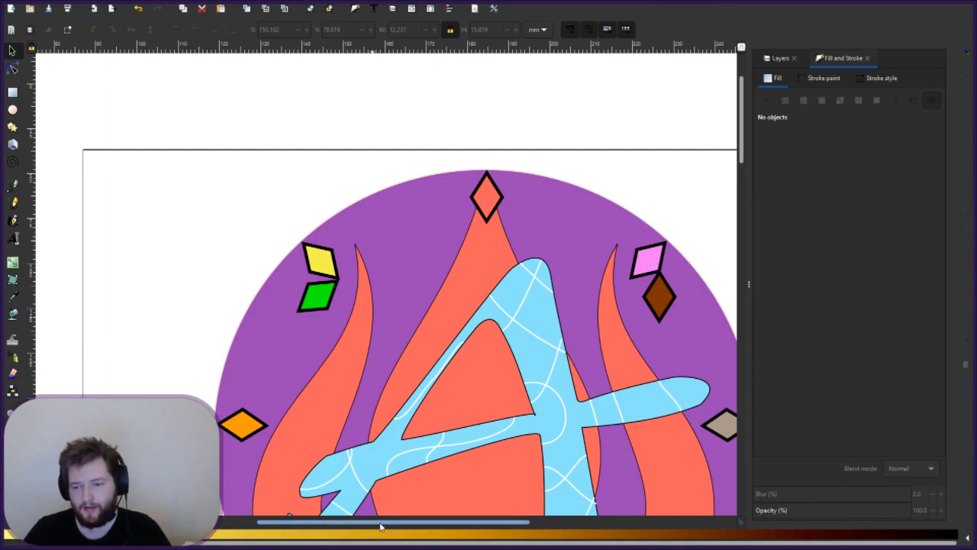
{"action": "left_click_drag", "start_coordinate": [374, 522], "coordinate": [393, 523]}
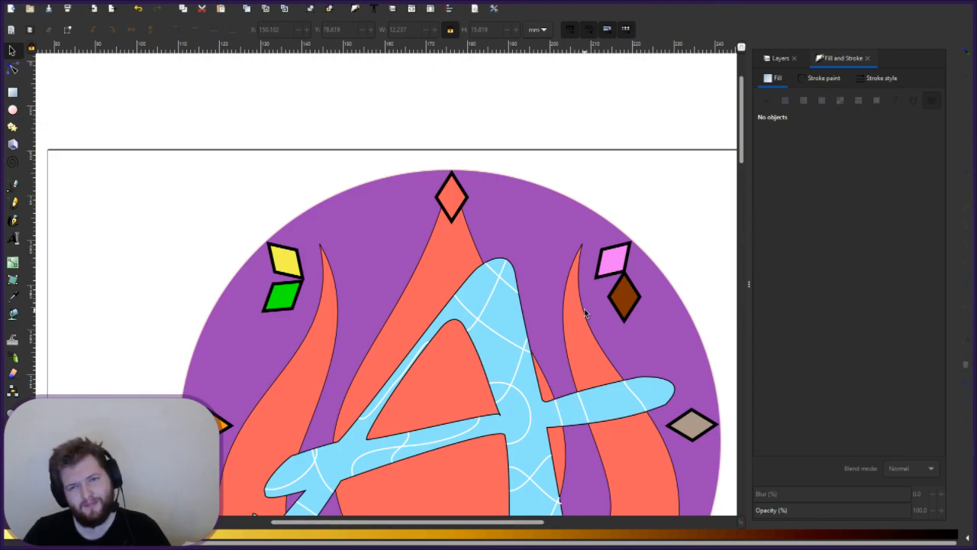
- Rotate the brown diamond about 45° counter-clockwise and shift it beneath the pink diamond
{"action": "left_click", "coordinate": [629, 308]}
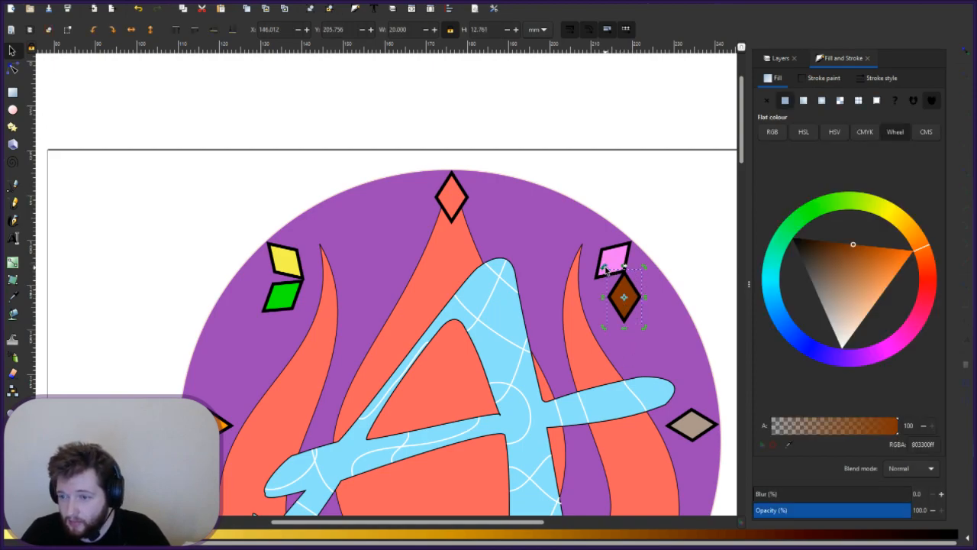
{"action": "left_click_drag", "start_coordinate": [604, 267], "coordinate": [547, 285]}
{"action": "left_click_drag", "start_coordinate": [625, 297], "coordinate": [647, 279]}
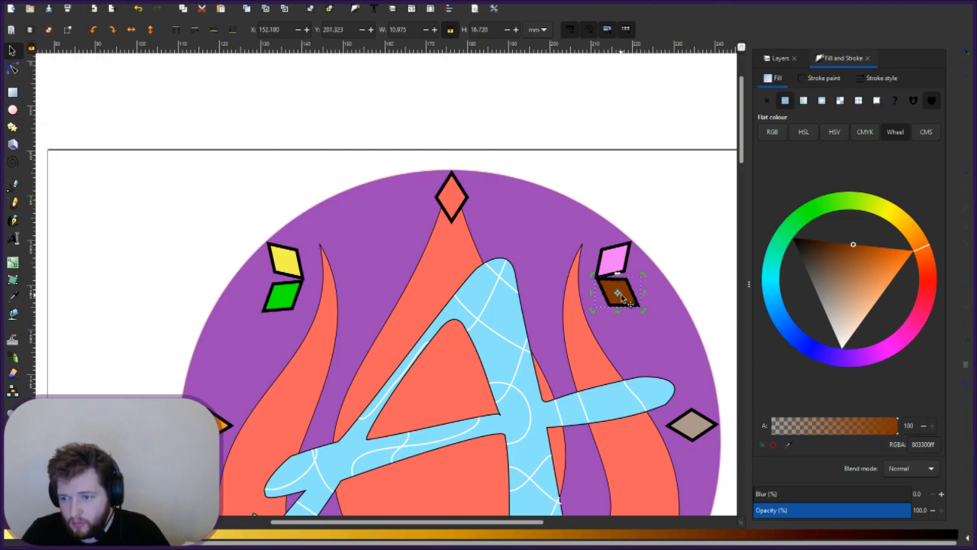
{"action": "key", "text": "Escape"}
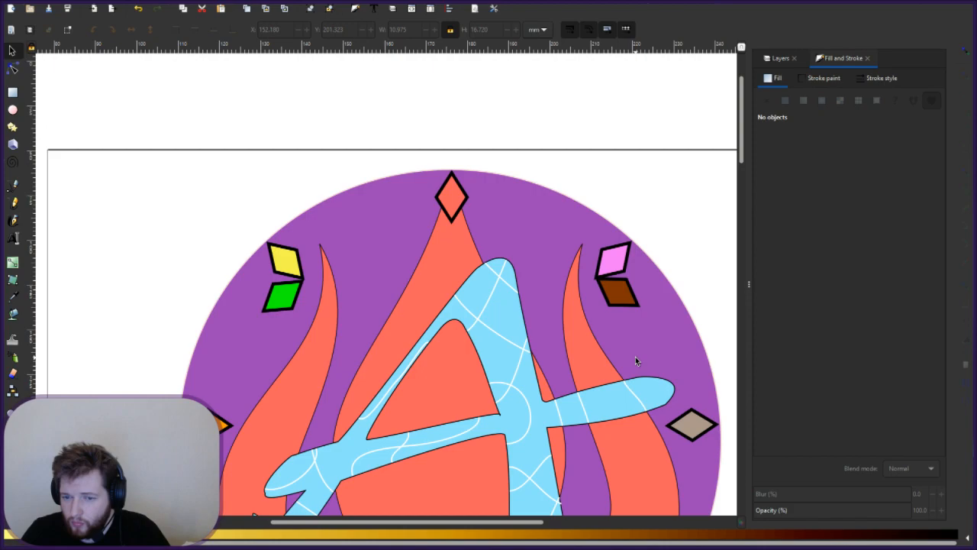
- Fine-tune the brown diamond's tilt and position to X 151.218, Y 200.906
{"action": "left_click", "coordinate": [632, 285]}
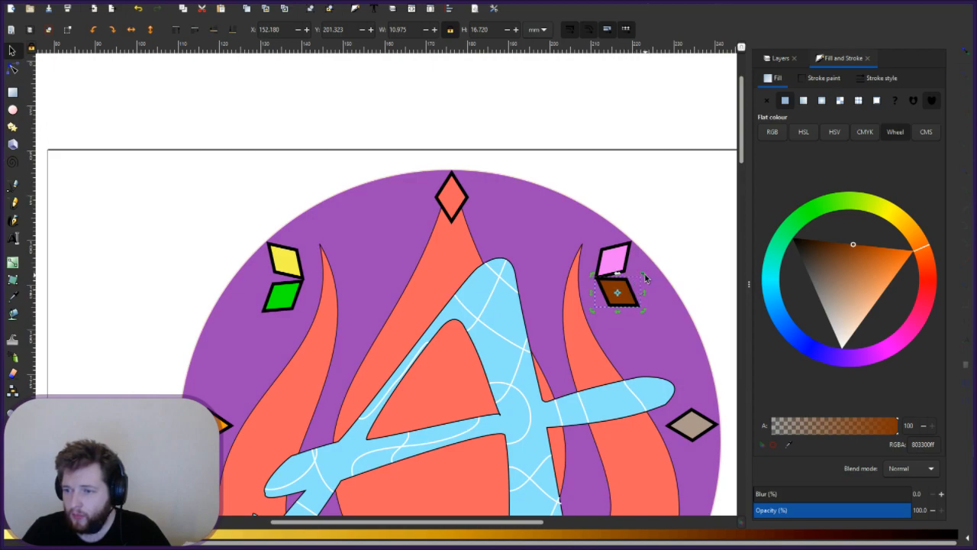
{"action": "left_click_drag", "start_coordinate": [645, 277], "coordinate": [621, 295]}
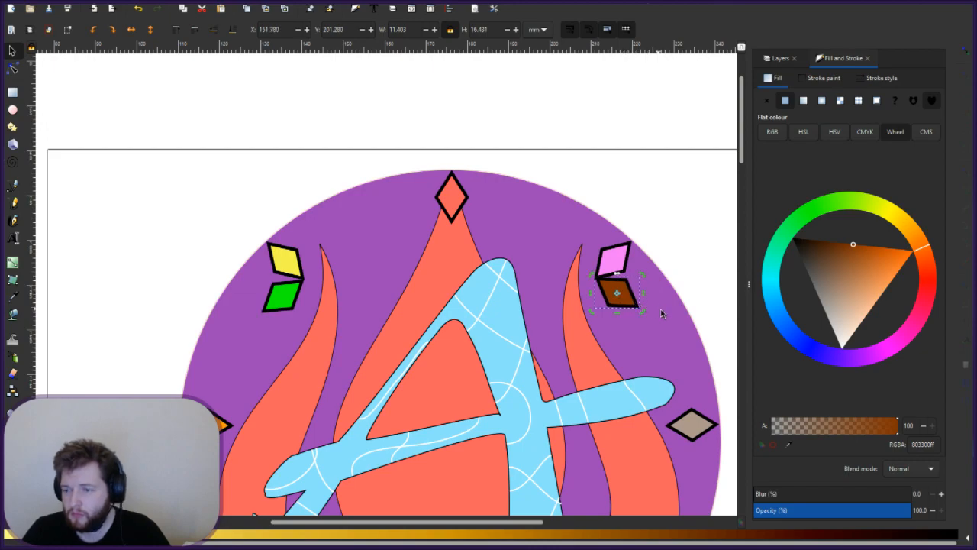
{"action": "left_click", "coordinate": [669, 335]}
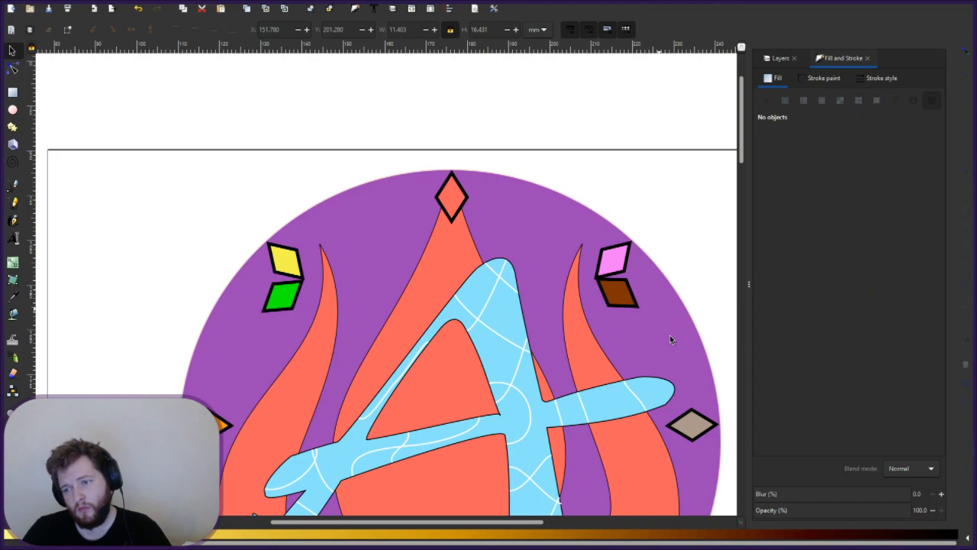
{"action": "left_click", "coordinate": [619, 296]}
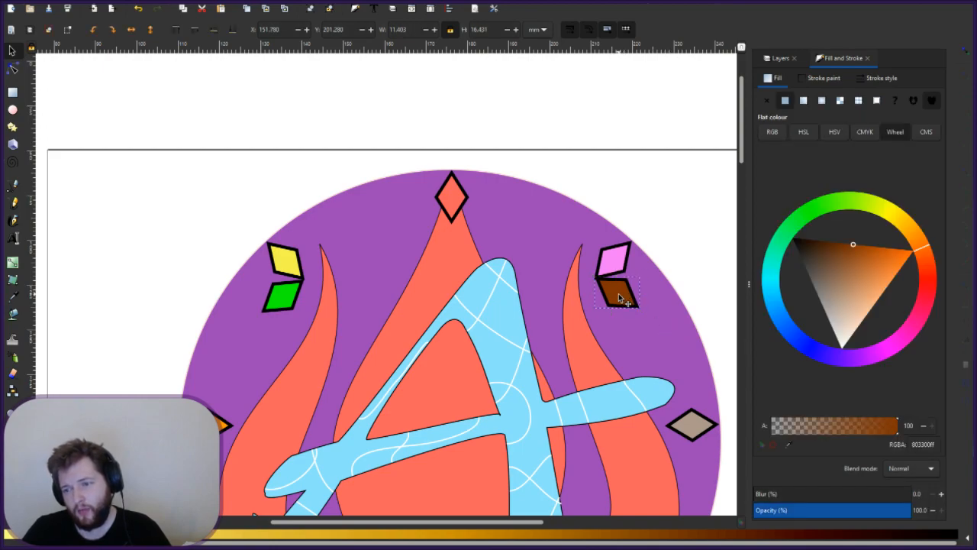
{"action": "left_click_drag", "start_coordinate": [620, 297], "coordinate": [622, 300]}
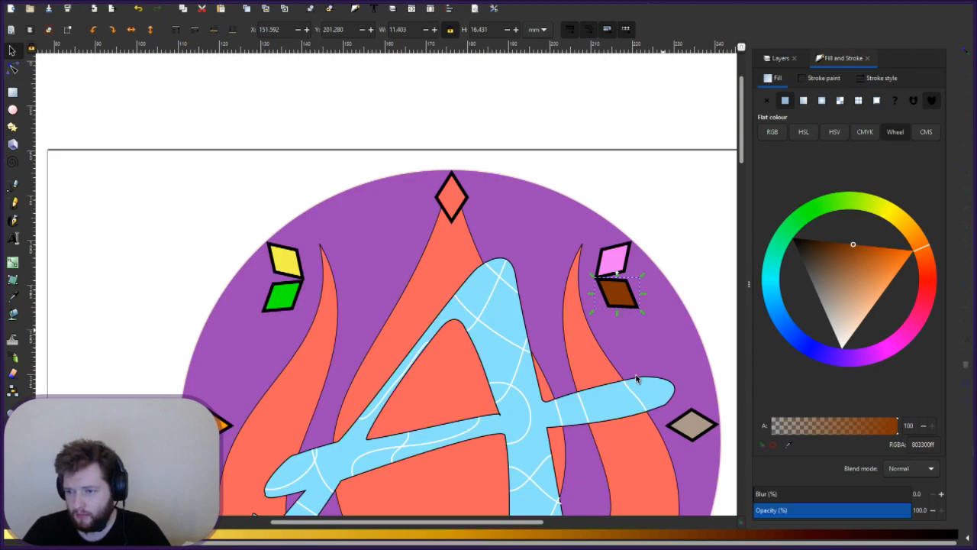
{"action": "left_click", "coordinate": [614, 346]}
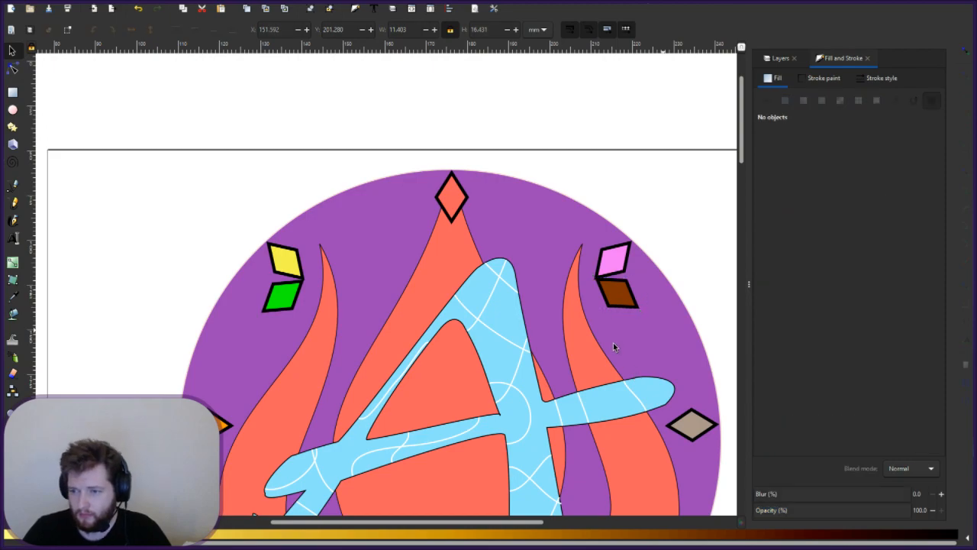
{"action": "left_click", "coordinate": [623, 299]}
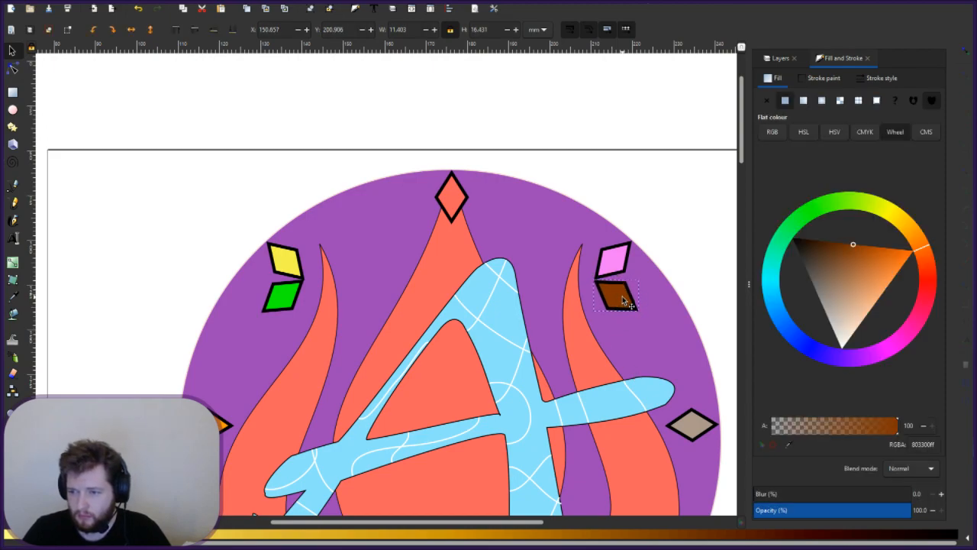
{"action": "left_click", "coordinate": [623, 300]}
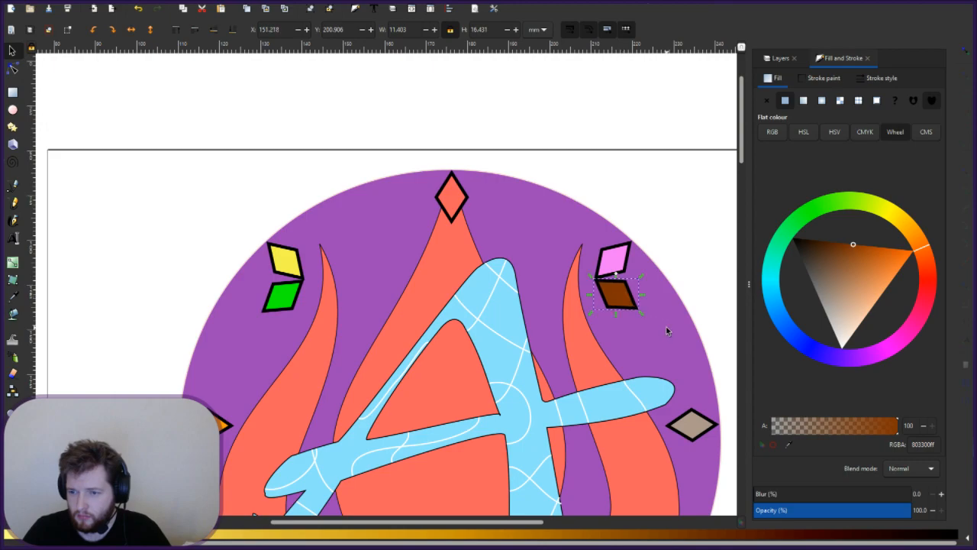
{"action": "key", "text": "Escape"}
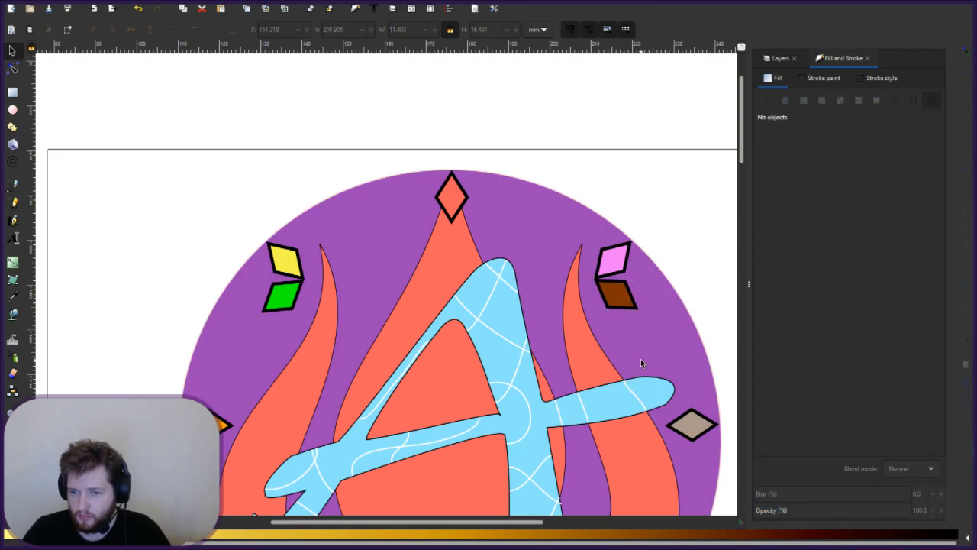
{"action": "left_click", "coordinate": [614, 292]}
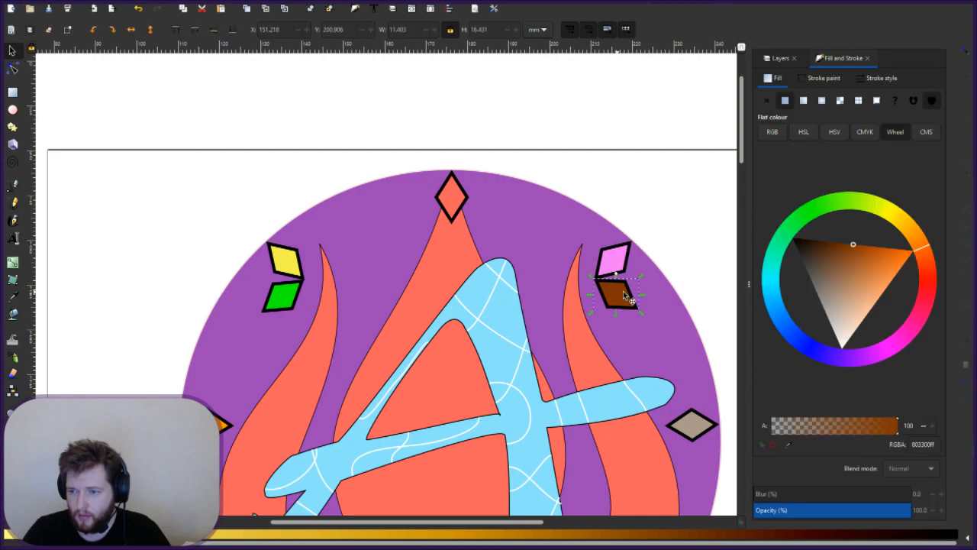
{"action": "left_click", "coordinate": [260, 32]}
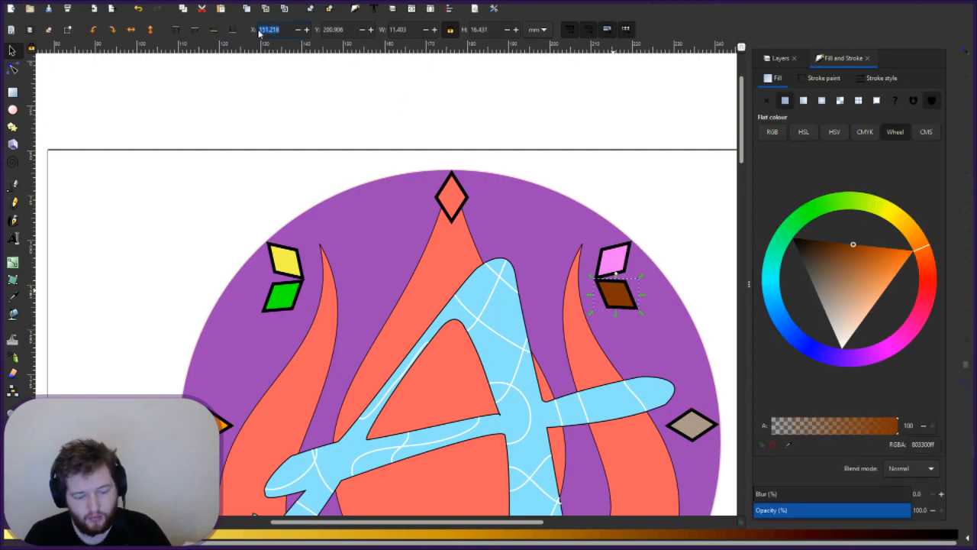
- Set the brown diamond's X position to 50
{"action": "type", "text": "50"}
{"action": "key", "text": "Return"}
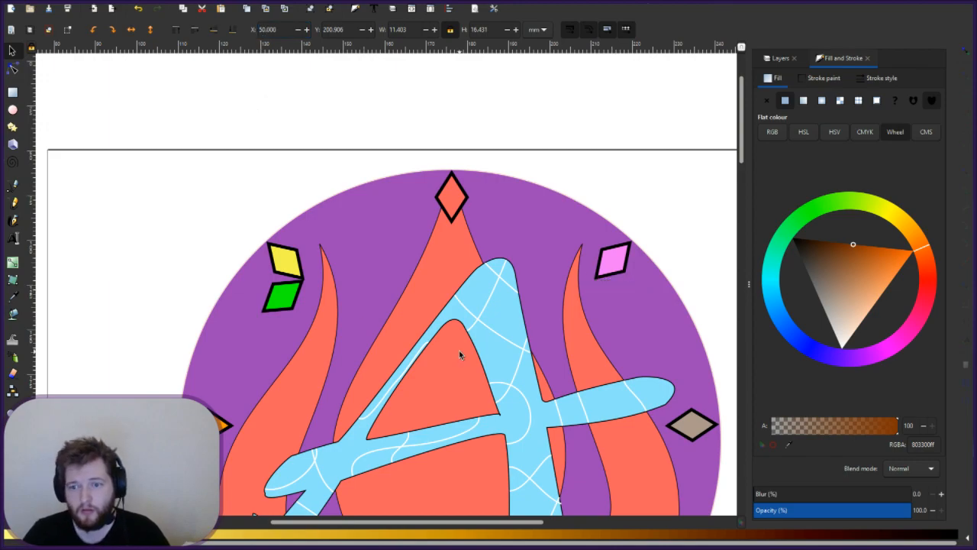
{"action": "scroll", "coordinate": [459, 351], "scroll_direction": "down", "scroll_amount": 6}
{"action": "scroll", "coordinate": [459, 351], "scroll_direction": "up", "scroll_amount": 5}
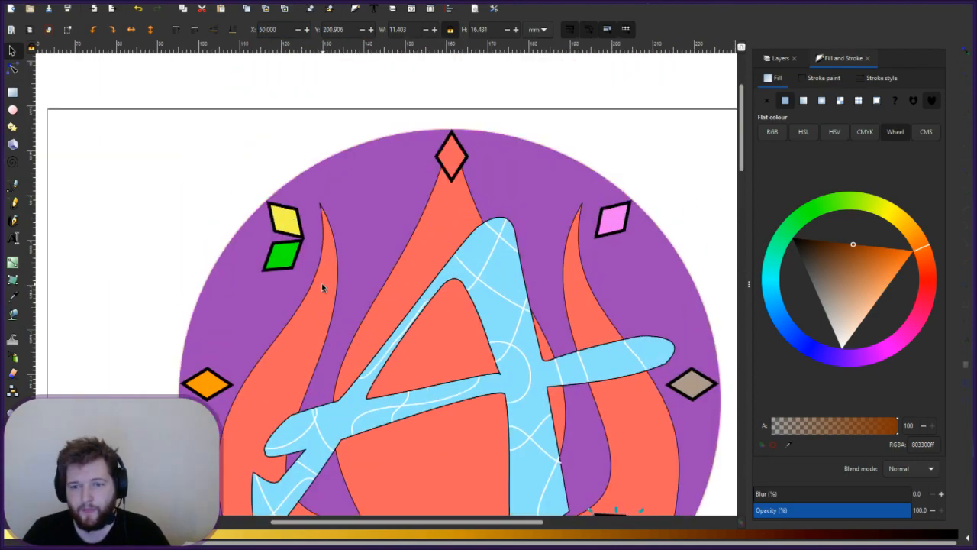
- Move the green diamond to the circle's lower-left edge, trying X 50 and 25 before settling at 30
{"action": "left_click", "coordinate": [281, 256]}
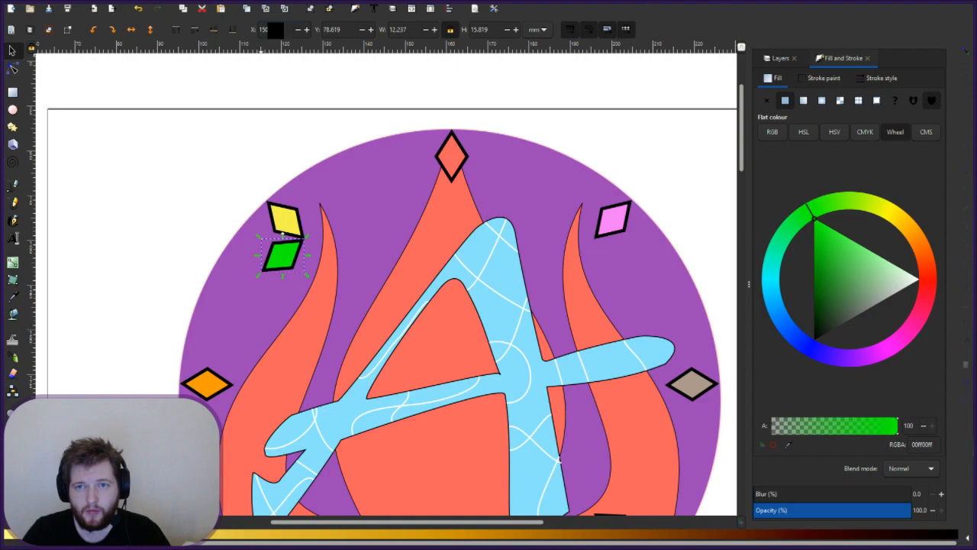
{"action": "left_click_drag", "start_coordinate": [277, 30], "coordinate": [209, 18]}
{"action": "type", "text": "50"}
{"action": "key", "text": "Return"}
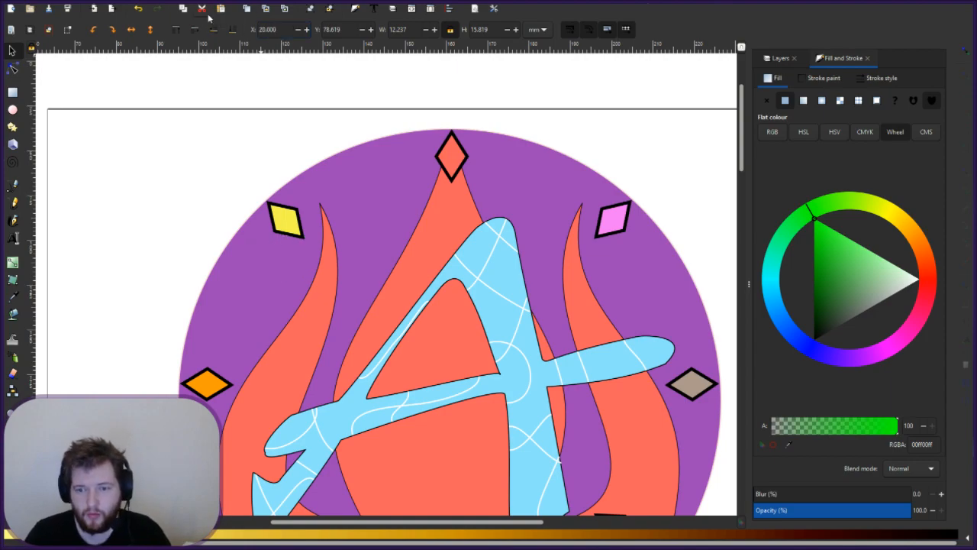
{"action": "scroll", "coordinate": [410, 387], "scroll_direction": "down", "scroll_amount": 5}
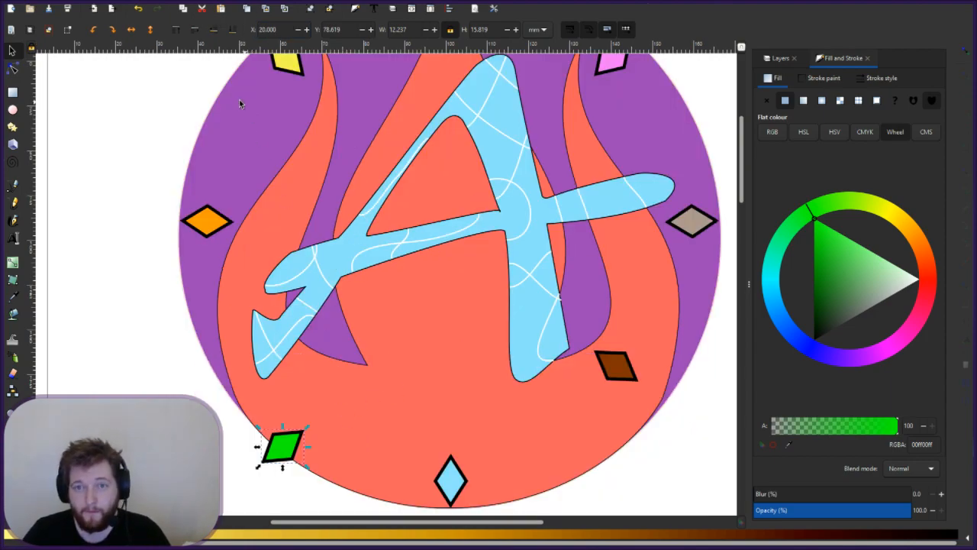
{"action": "mouse_move", "coordinate": [286, 32]}
{"action": "left_mouse_down"}
{"action": "mouse_move", "coordinate": [258, 32]}
{"action": "mouse_move", "coordinate": [287, 33]}
{"action": "left_mouse_up"}
{"action": "type", "text": "25"}
{"action": "key", "text": "Return"}
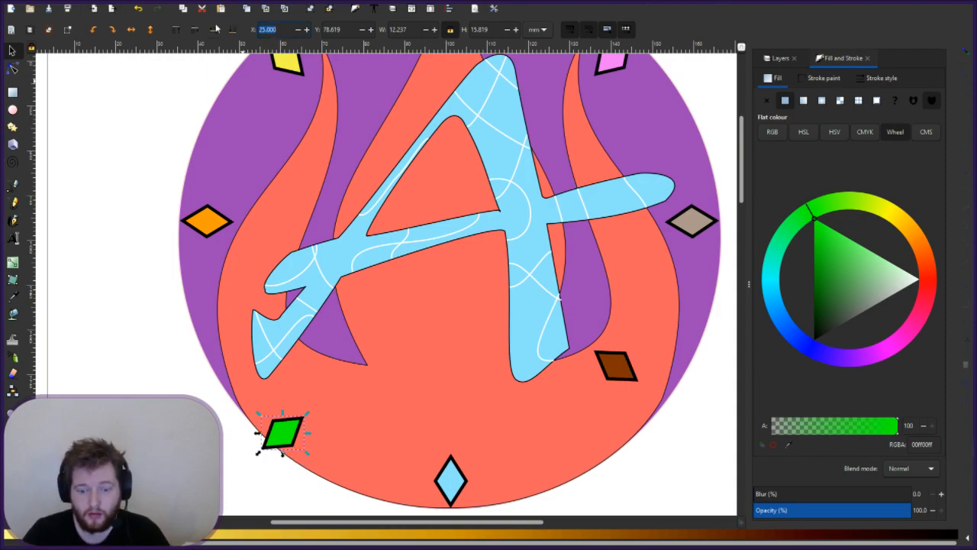
{"action": "type", "text": "30"}
{"action": "key", "text": "Return"}
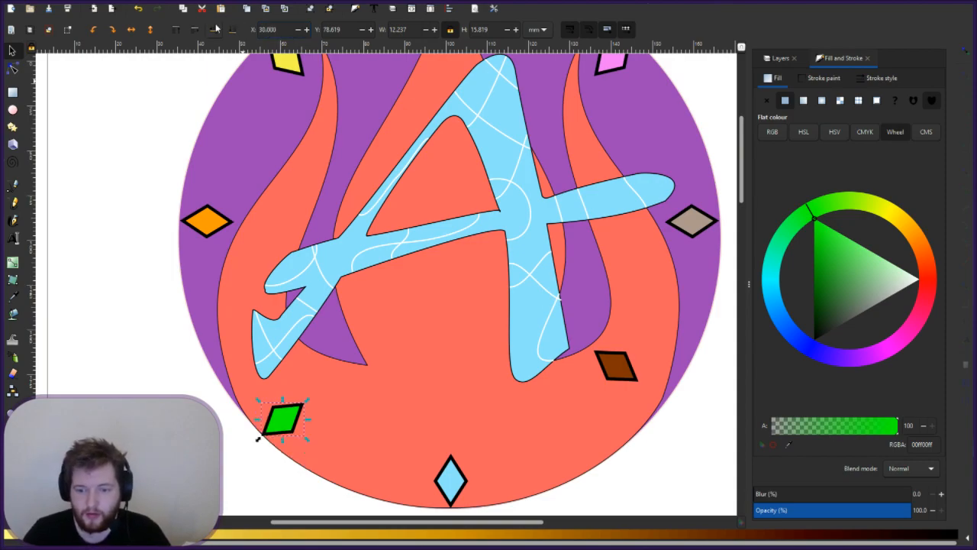
{"action": "key", "text": "Escape"}
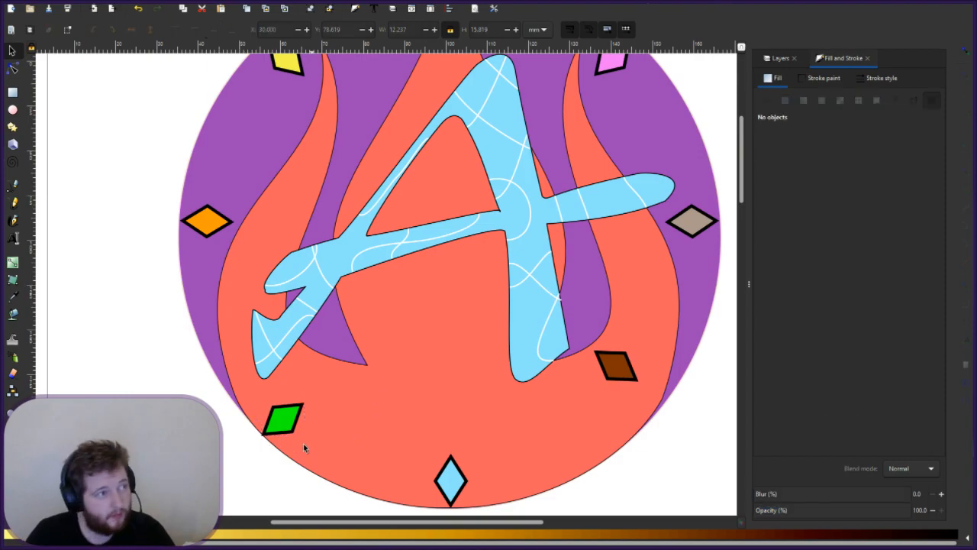
{"action": "scroll", "coordinate": [283, 451], "scroll_direction": "up", "scroll_amount": 4}
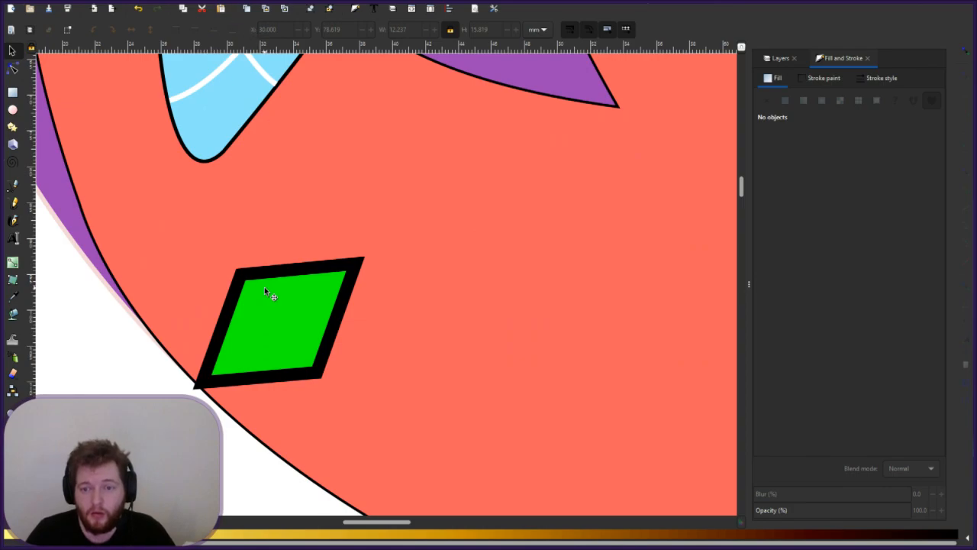
- Move the green diamond to X 31 mm and deselect it
{"action": "left_click", "coordinate": [284, 321]}
{"action": "left_click_drag", "start_coordinate": [284, 30], "coordinate": [240, 29]}
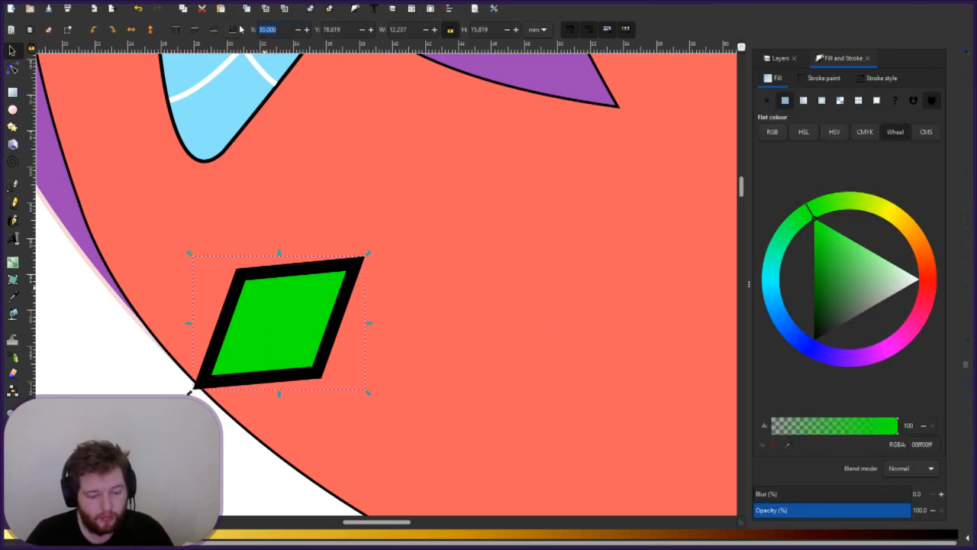
{"action": "type", "text": "31"}
{"action": "key", "text": "Return"}
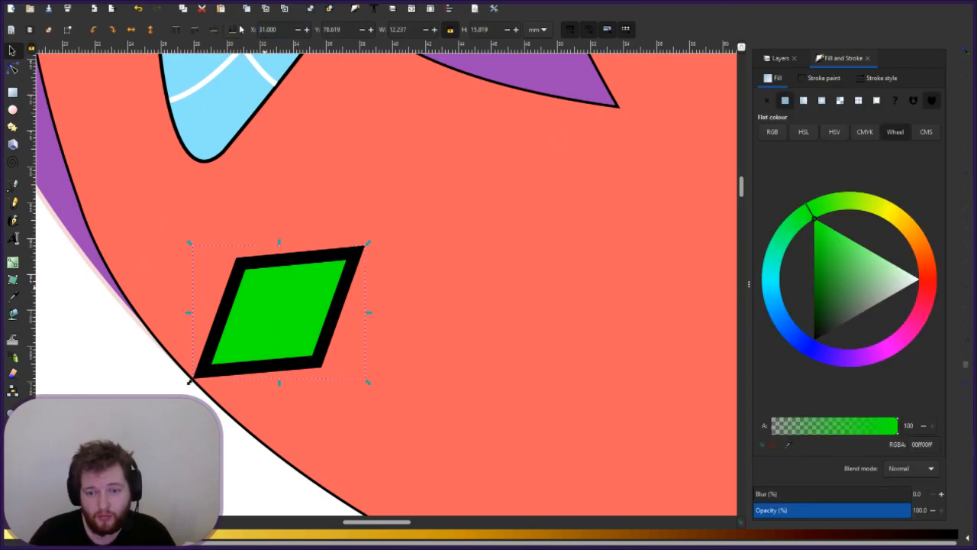
{"action": "left_click", "coordinate": [456, 389]}
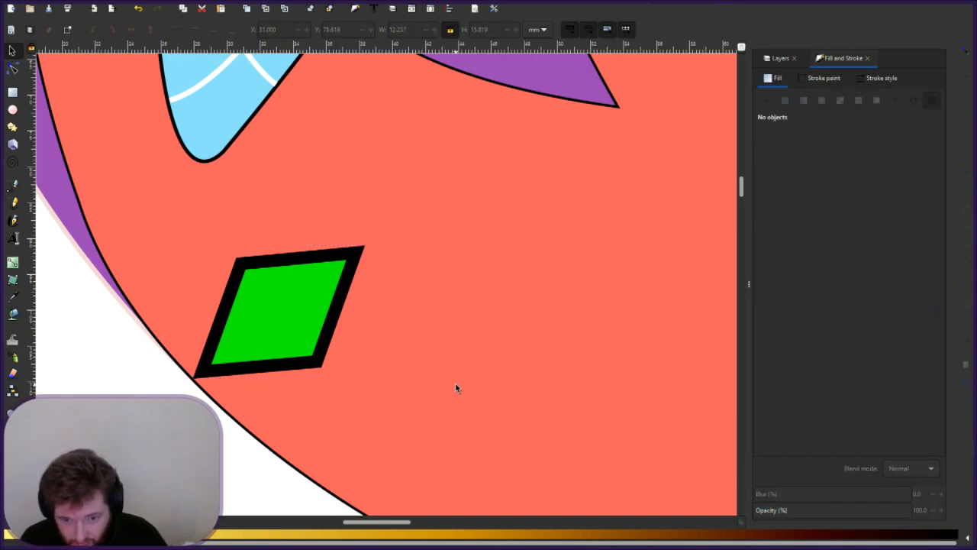
- Set the brown diamond's X position to 31 mm
{"action": "left_click_drag", "start_coordinate": [377, 523], "coordinate": [534, 532]}
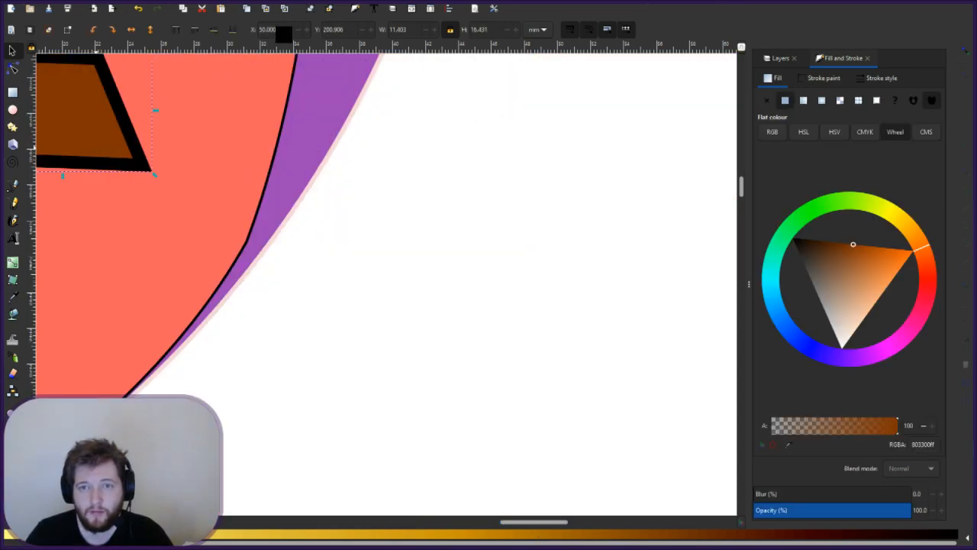
{"action": "left_click_drag", "start_coordinate": [281, 31], "coordinate": [250, 33]}
{"action": "type", "text": "31"}
{"action": "key", "text": "Return"}
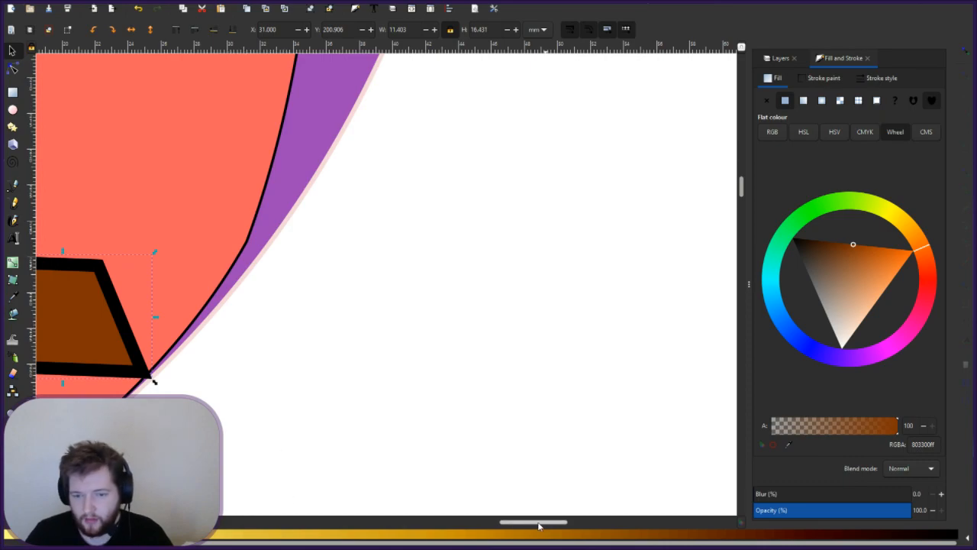
{"action": "left_click_drag", "start_coordinate": [543, 527], "coordinate": [520, 528]}
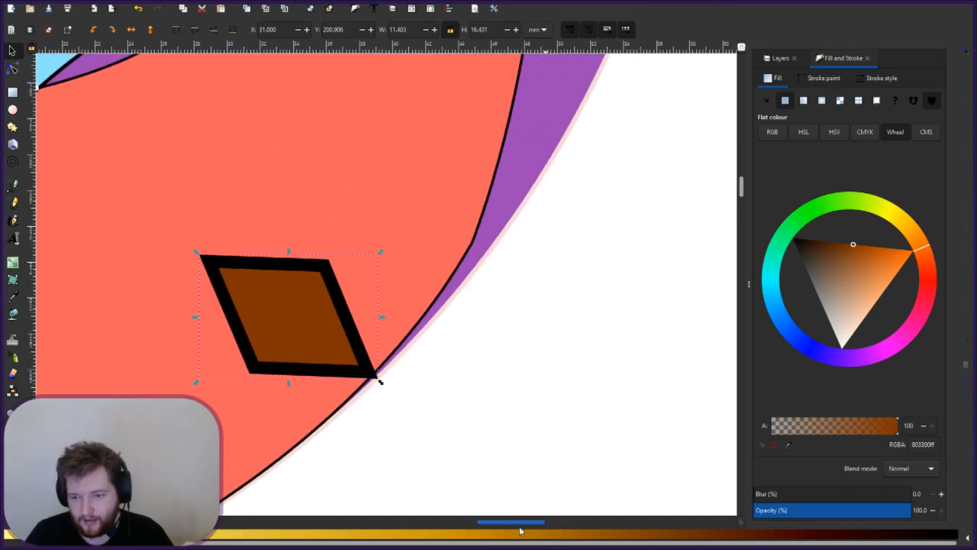
{"action": "left_click", "coordinate": [266, 30]}
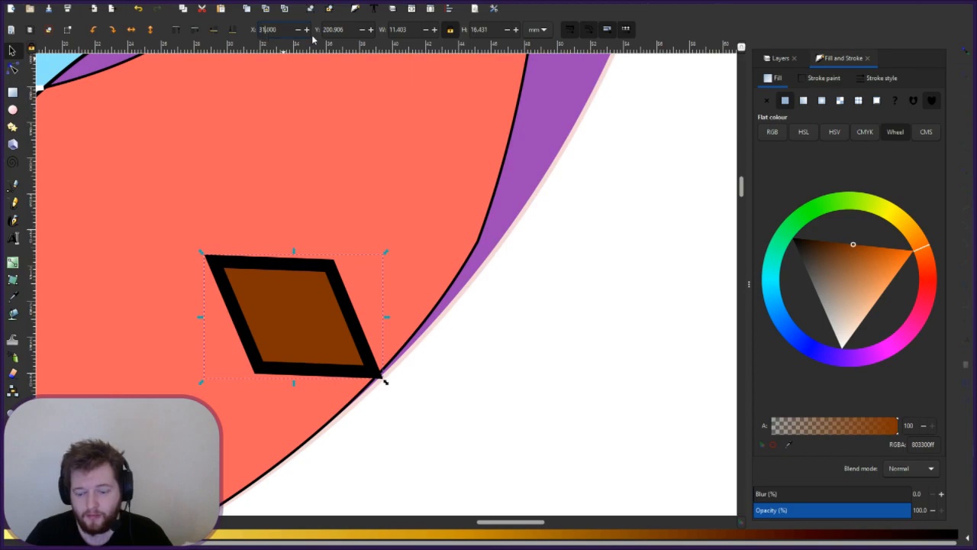
{"action": "key", "text": "Return"}
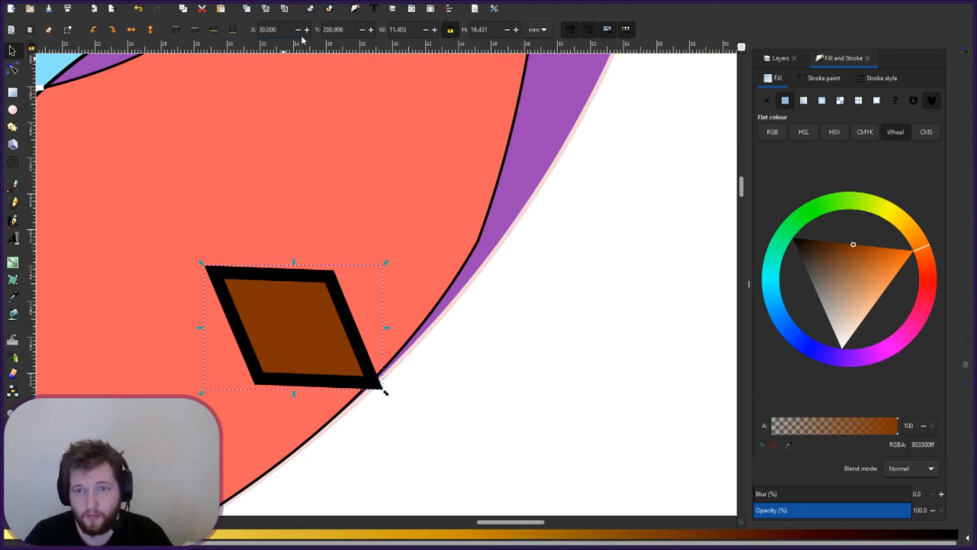
- Fine-tune the brown diamond's X, trying 3 and 32 before settling on 31.5 mm
{"action": "left_click_drag", "start_coordinate": [280, 32], "coordinate": [227, 32]}
{"action": "type", "text": "3"}
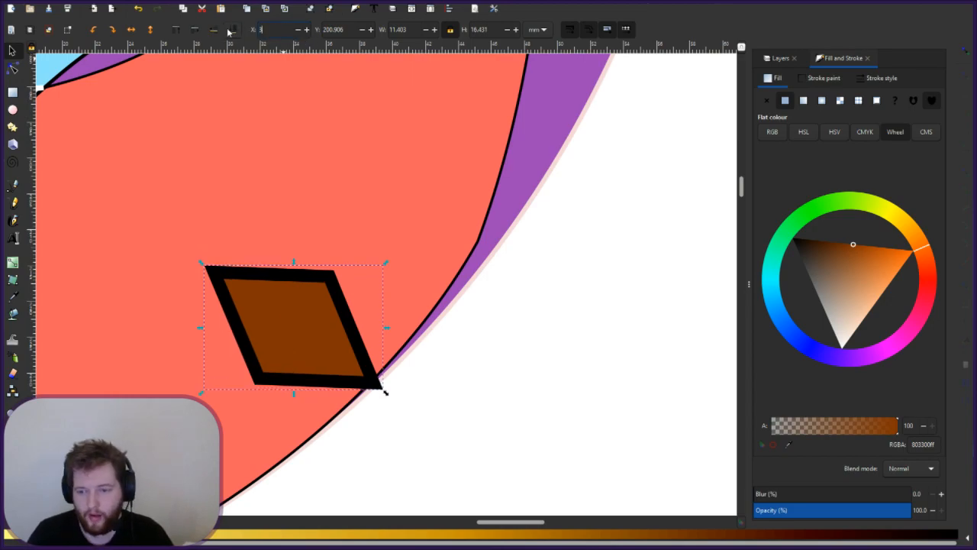
{"action": "key", "text": "Return"}
{"action": "triple_click", "coordinate": [269, 31]}
{"action": "type", "text": "32"}
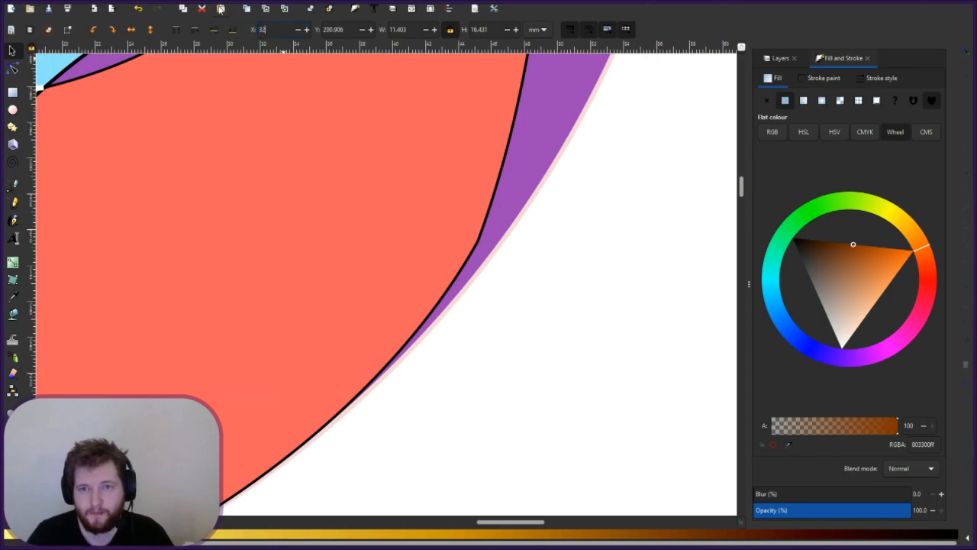
{"action": "key", "text": "Return"}
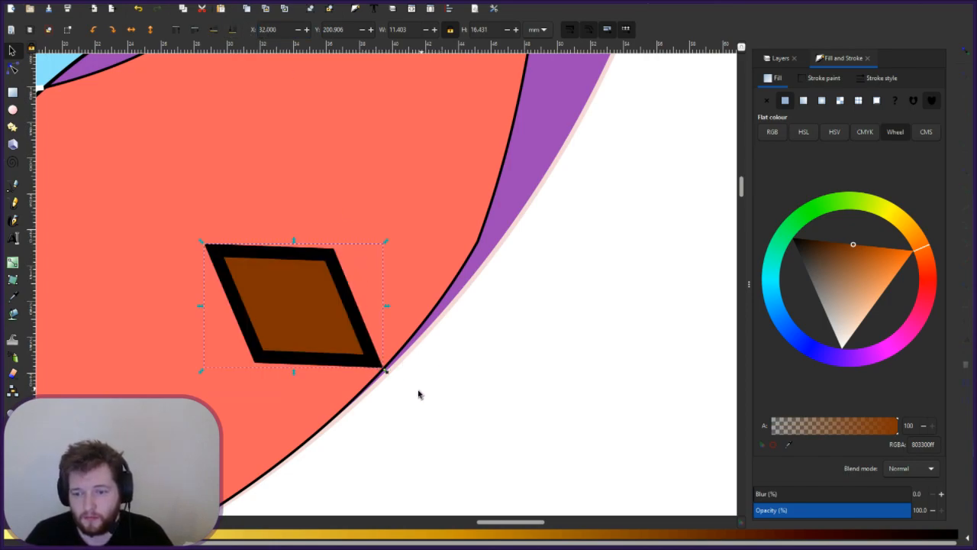
{"action": "left_click", "coordinate": [461, 392]}
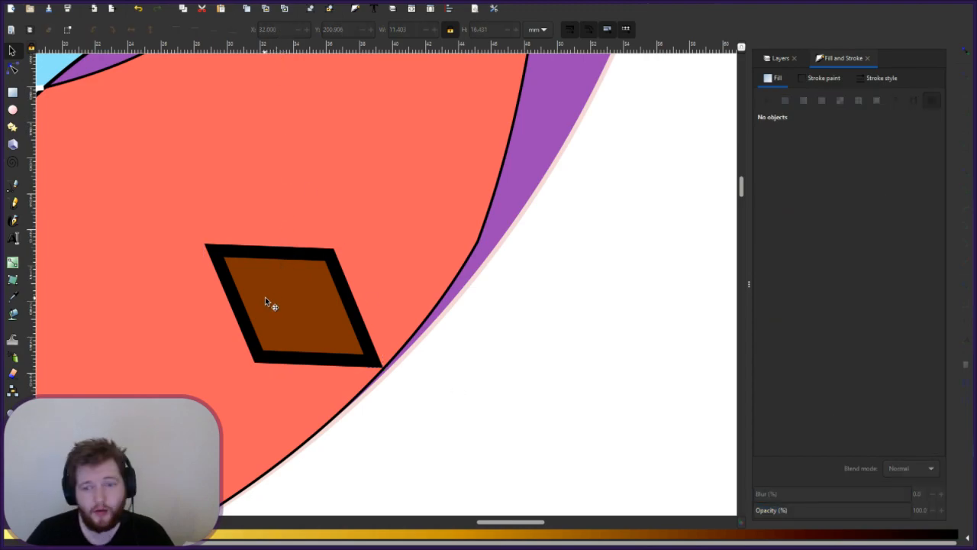
{"action": "left_click", "coordinate": [384, 368]}
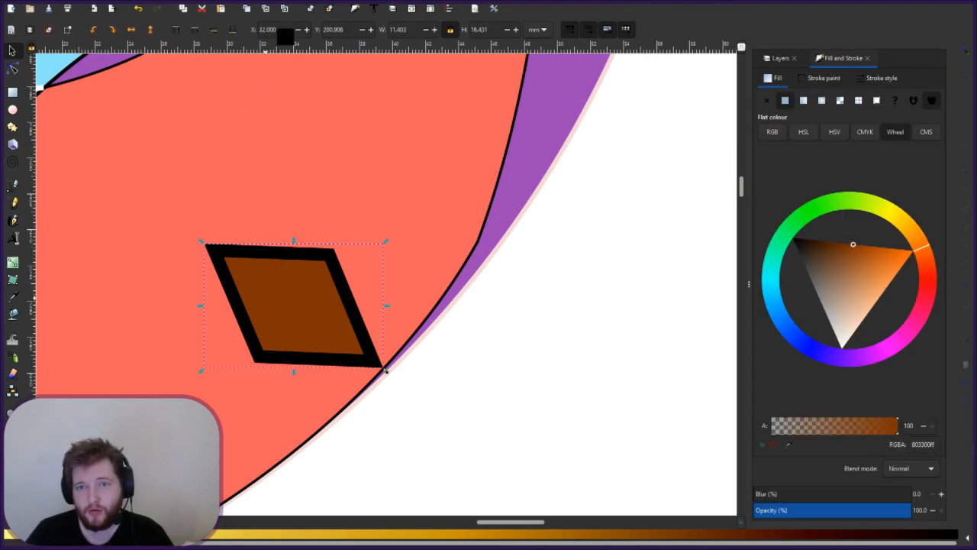
{"action": "type", "text": "31.5"}
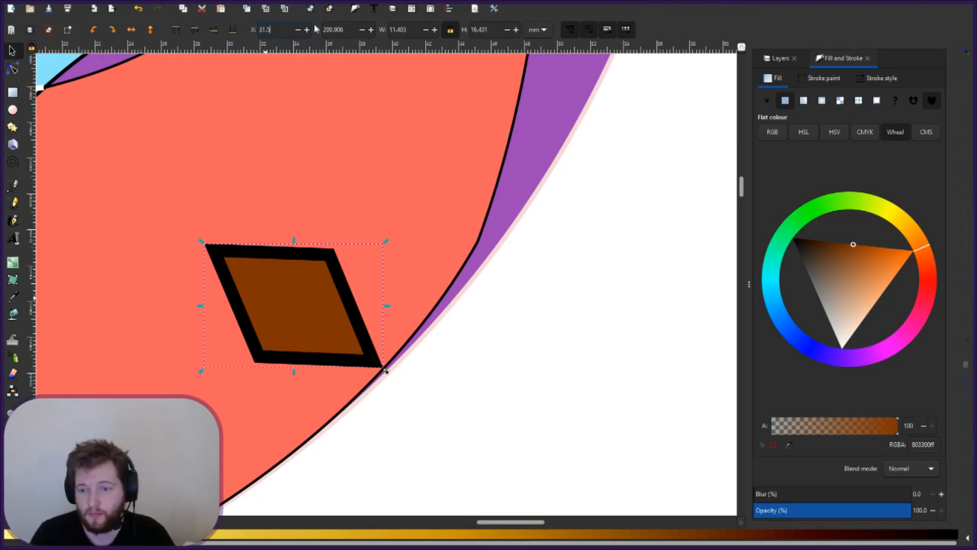
{"action": "key", "text": "Return"}
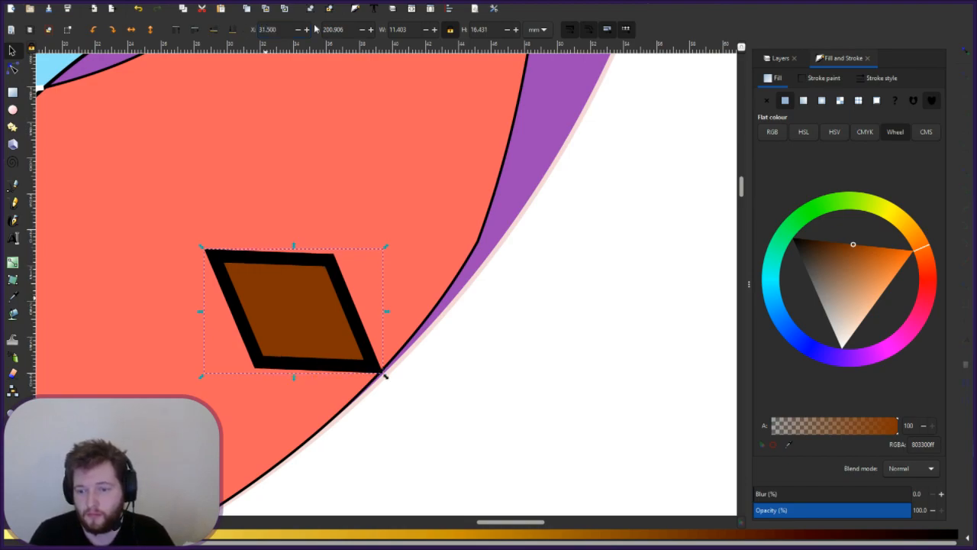
{"action": "left_click", "coordinate": [519, 424]}
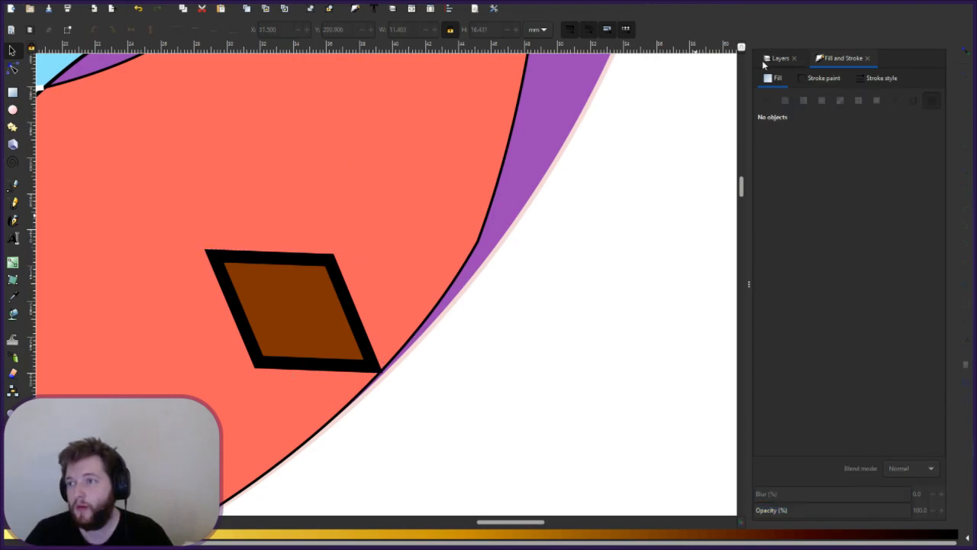
- Drag the coral flame's edge nodes and curve so its lower-right edge hugs the circle rim
{"action": "left_click", "coordinate": [779, 59]}
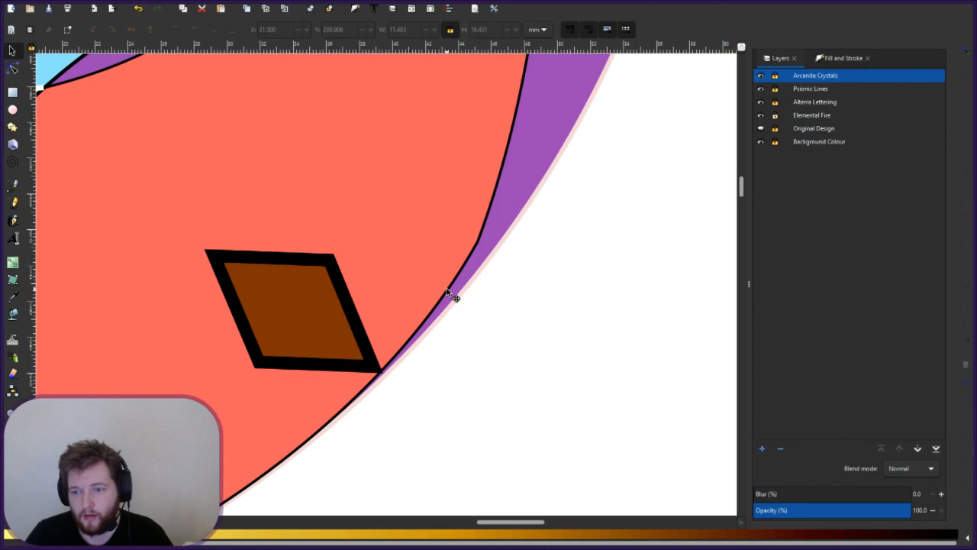
{"action": "left_click", "coordinate": [441, 310]}
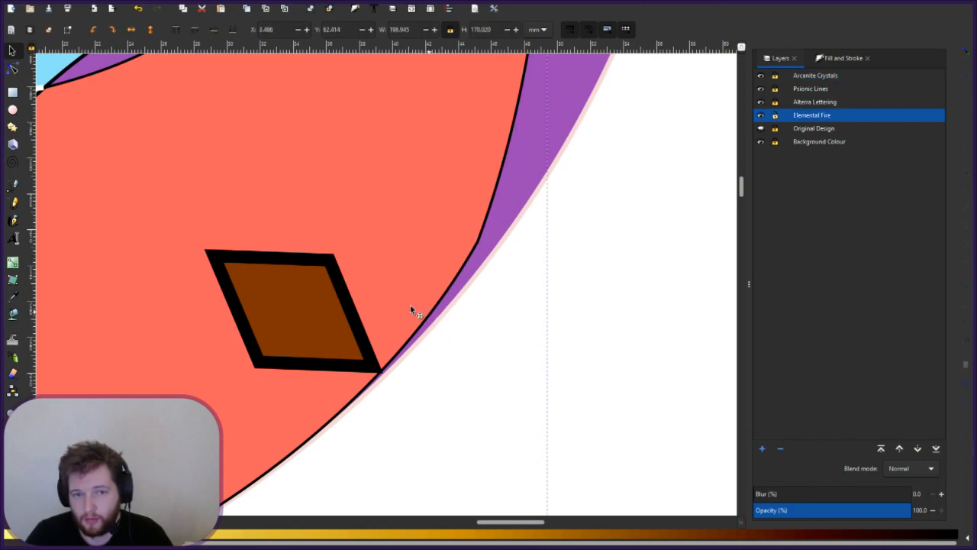
{"action": "left_click", "coordinate": [13, 69]}
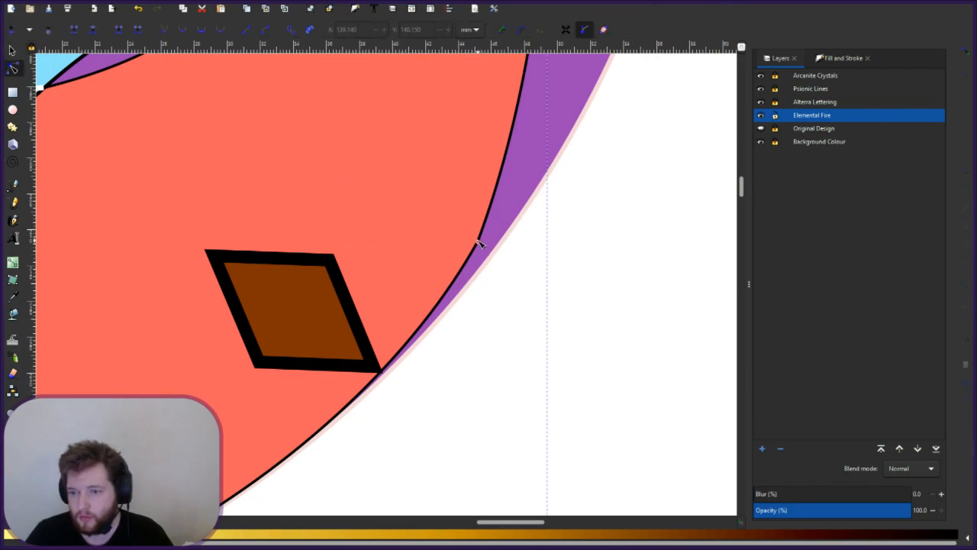
{"action": "left_click_drag", "start_coordinate": [486, 247], "coordinate": [491, 255]}
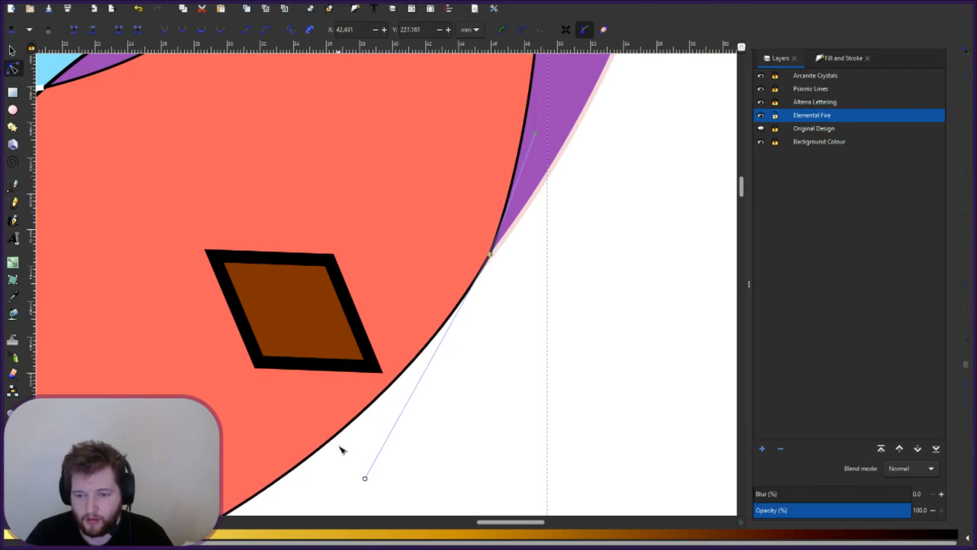
{"action": "left_click_drag", "start_coordinate": [339, 434], "coordinate": [338, 427]}
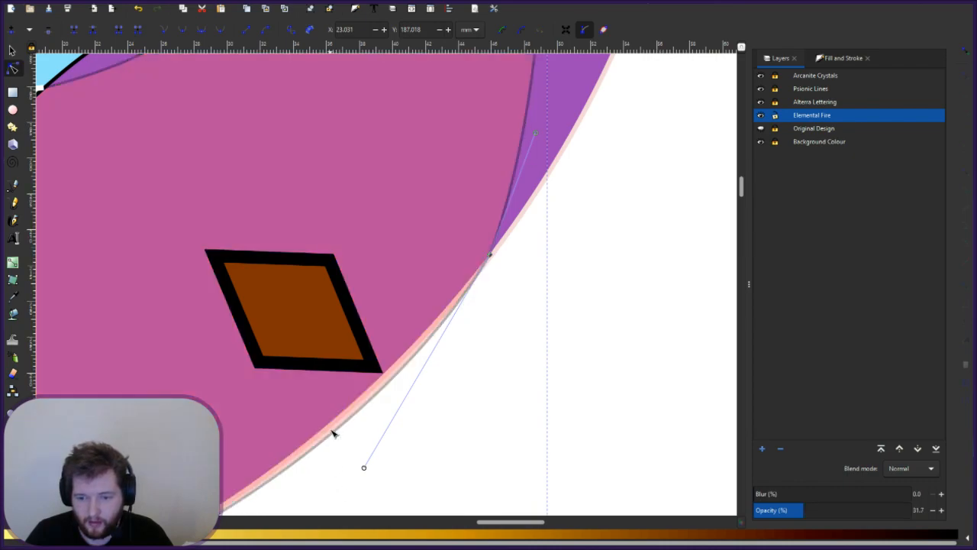
{"action": "left_click_drag", "start_coordinate": [334, 432], "coordinate": [333, 433]}
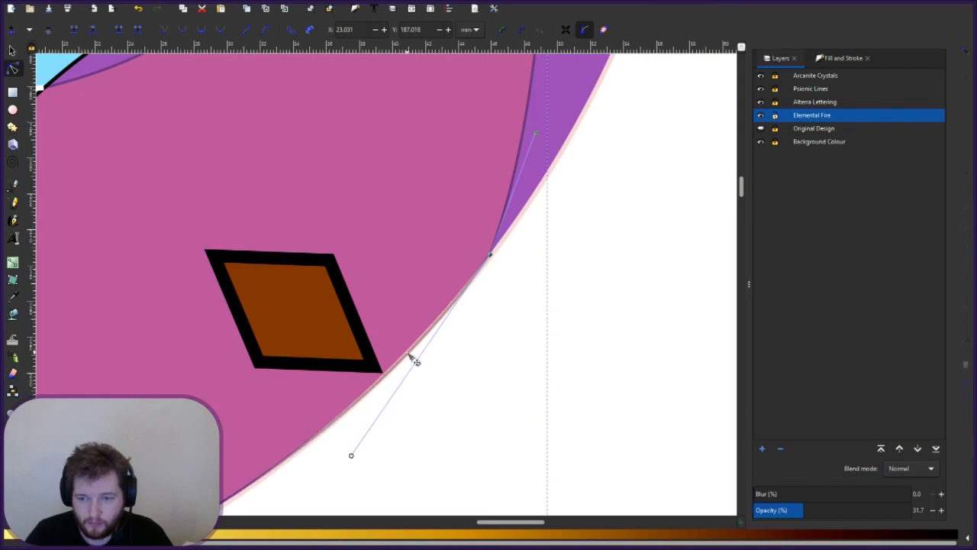
{"action": "left_click_drag", "start_coordinate": [411, 357], "coordinate": [407, 359]}
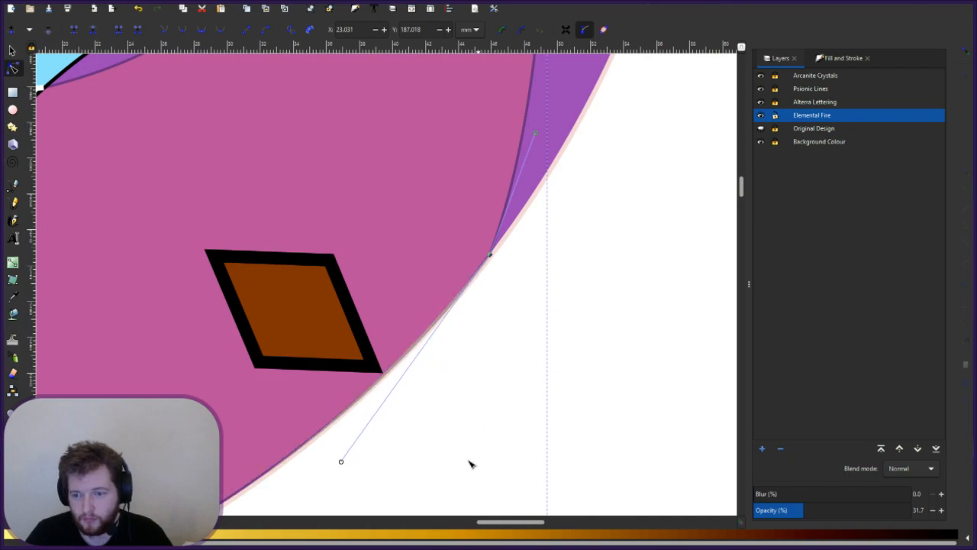
- Restore the Elemental Fire layer to 100% opacity and zoom out to view the emblem
{"action": "left_click_drag", "start_coordinate": [487, 523], "coordinate": [470, 523]}
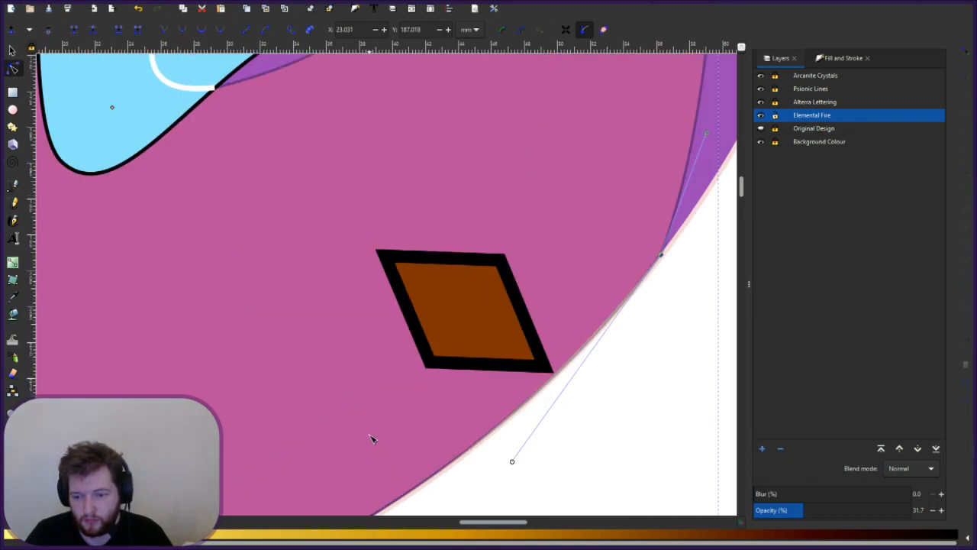
{"action": "scroll", "coordinate": [371, 436], "scroll_direction": "down", "scroll_amount": 6}
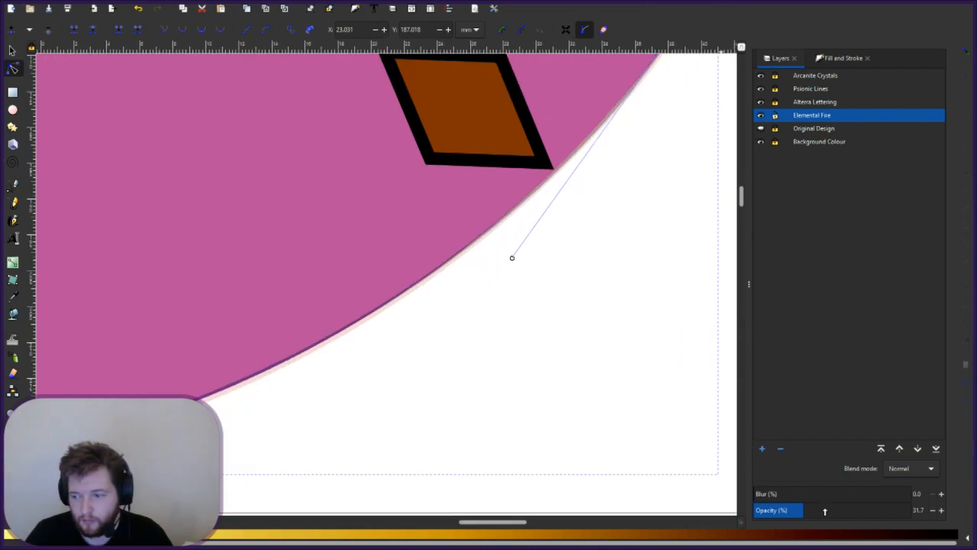
{"action": "left_click_drag", "start_coordinate": [818, 509], "coordinate": [966, 498]}
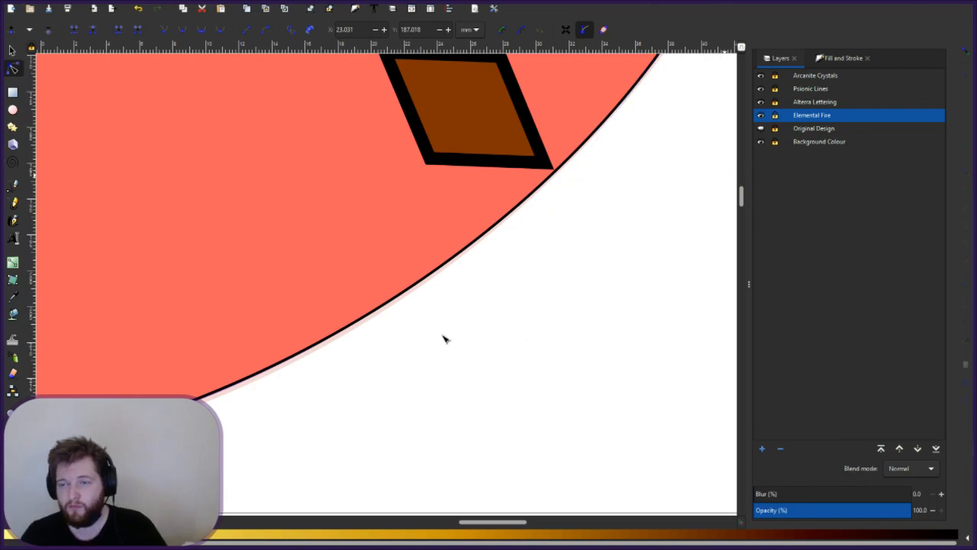
{"action": "scroll", "coordinate": [443, 335], "scroll_direction": "down", "scroll_amount": 2}
{"action": "scroll", "coordinate": [432, 338], "scroll_direction": "down", "scroll_amount": 4}
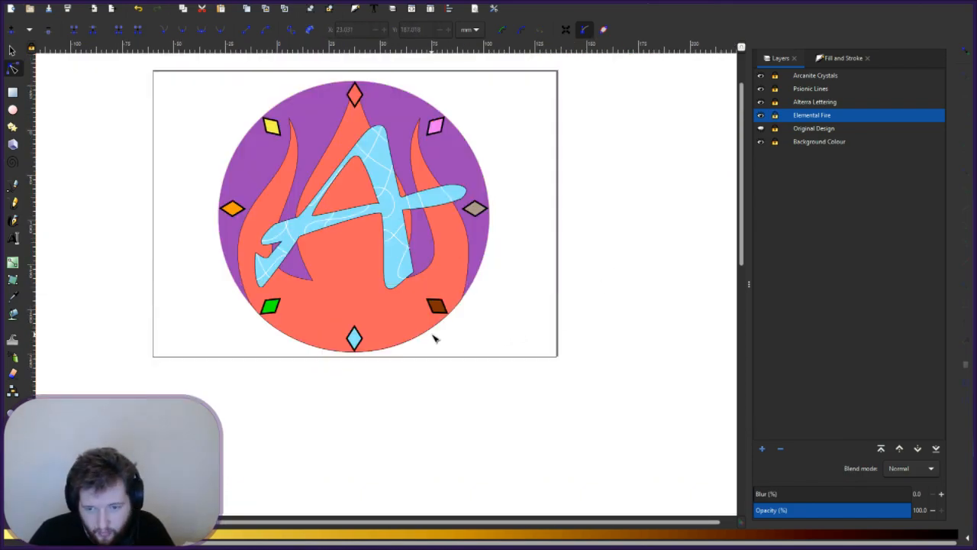
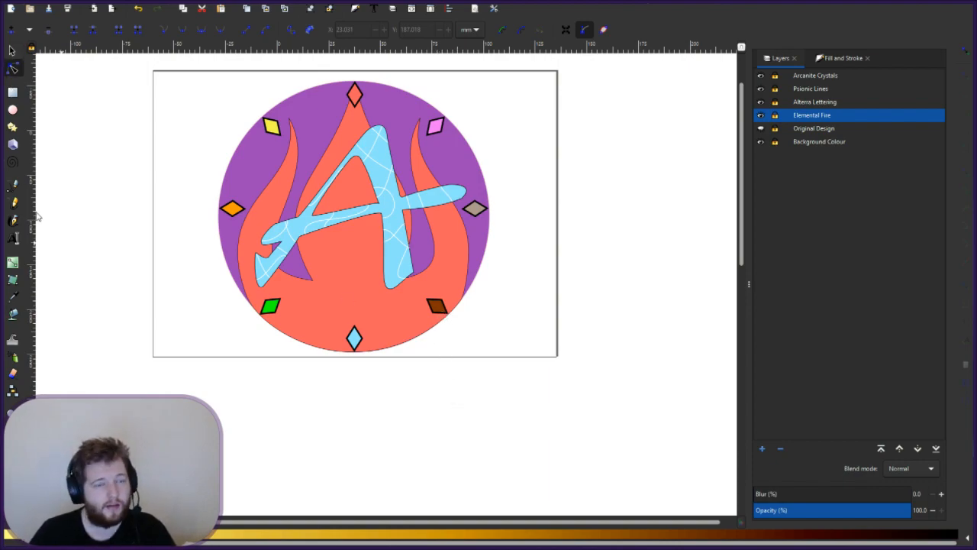
- Switch to the selector and make Arcanite Crystals the current layer
{"action": "key", "text": "s"}
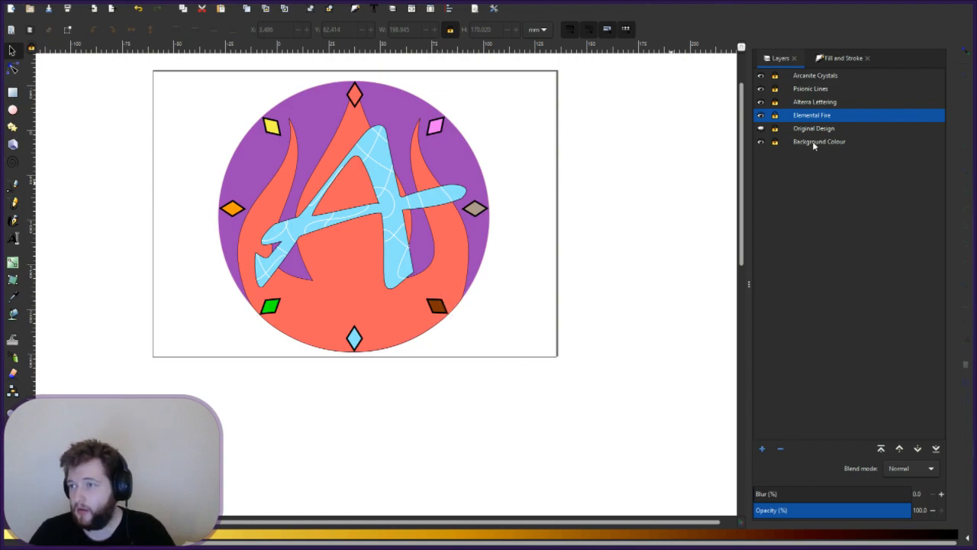
{"action": "left_click", "coordinate": [841, 59]}
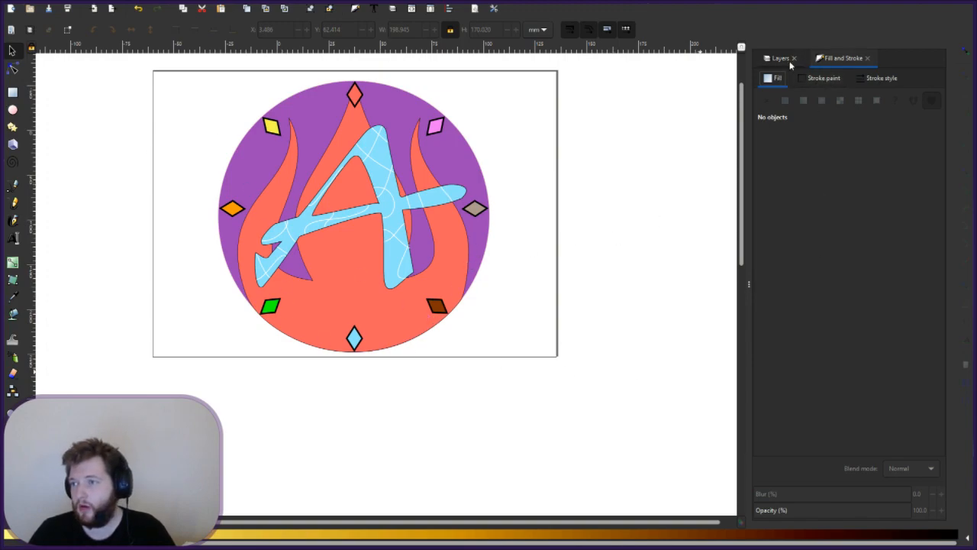
{"action": "left_click", "coordinate": [786, 60]}
{"action": "left_click", "coordinate": [809, 76]}
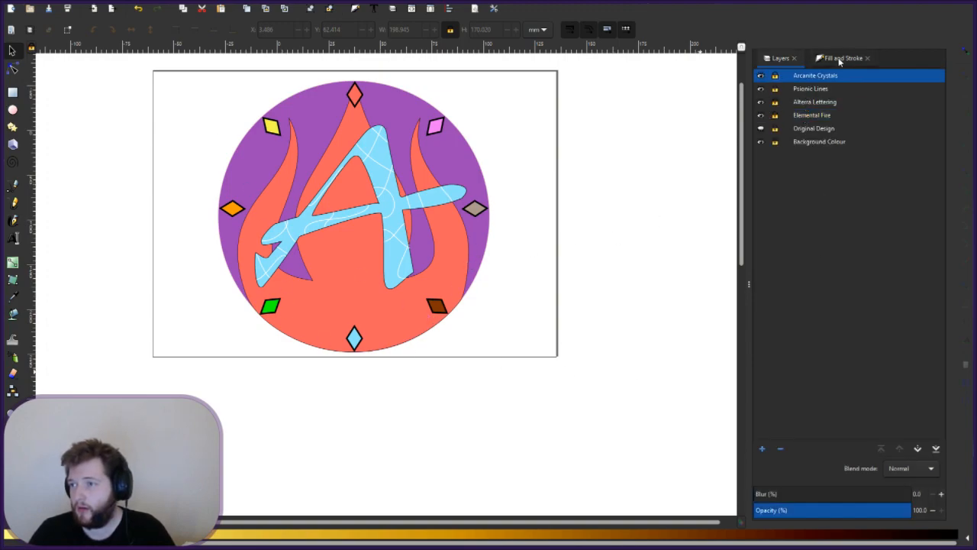
{"action": "left_click", "coordinate": [840, 60]}
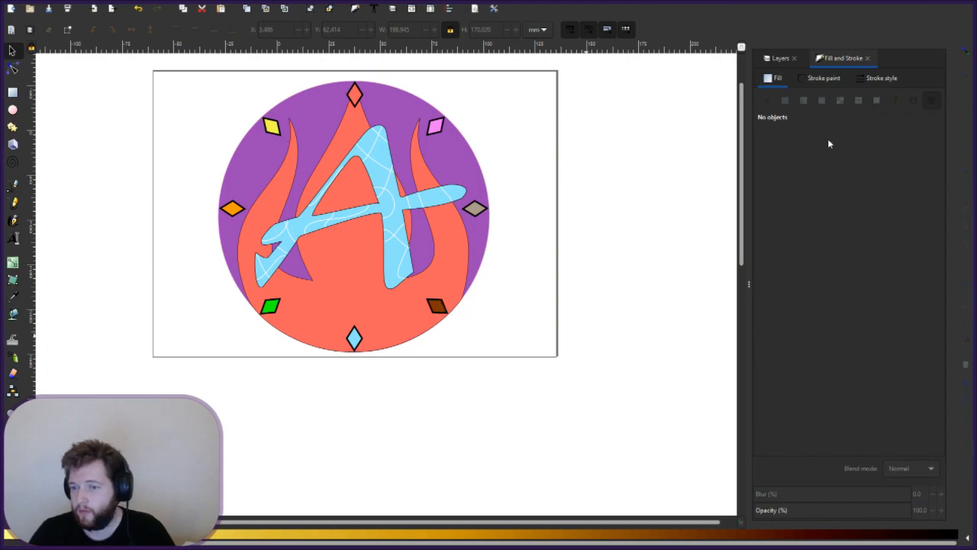
{"action": "left_click", "coordinate": [780, 59]}
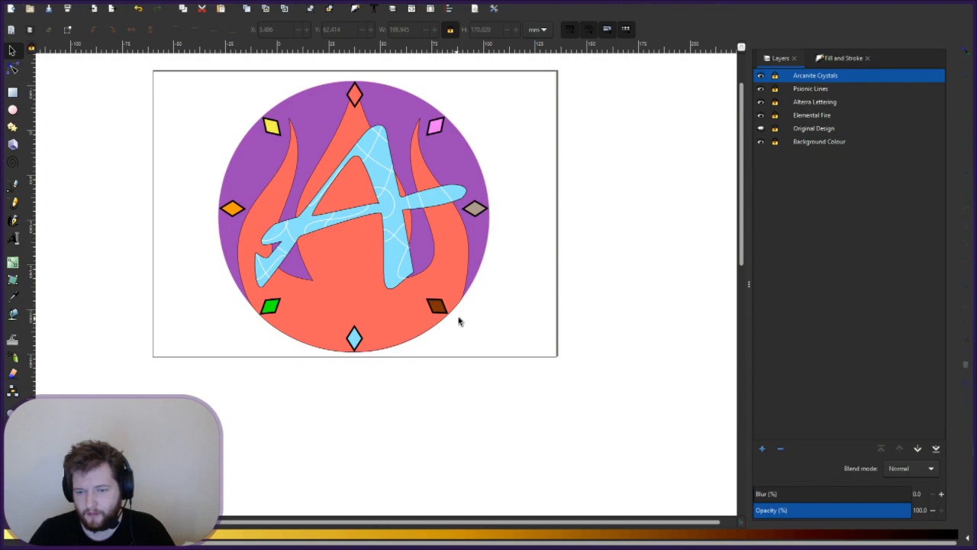
- Zoom in and select the brown crystal at the lower right of the ring
{"action": "scroll", "coordinate": [469, 371], "scroll_direction": "up", "scroll_amount": 1}
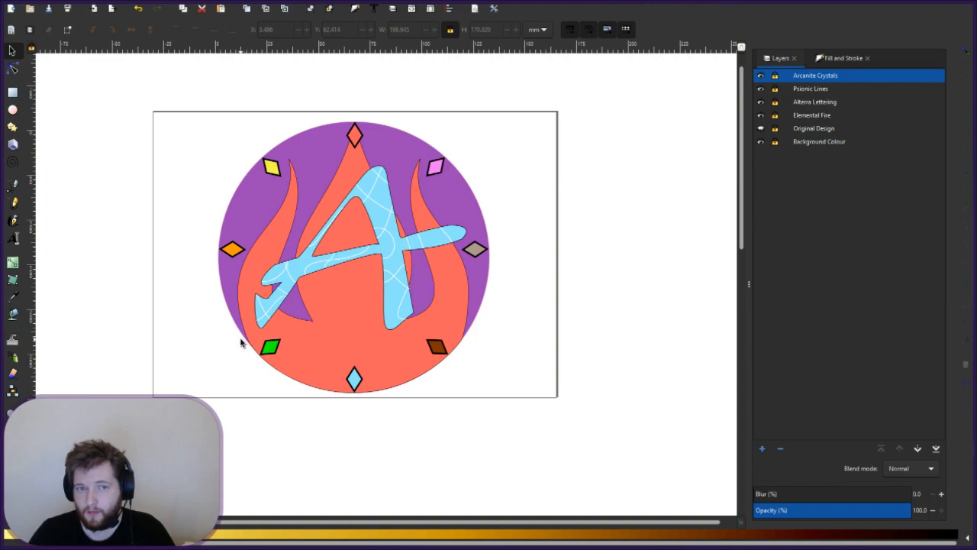
{"action": "left_click_drag", "start_coordinate": [241, 340], "coordinate": [307, 360]}
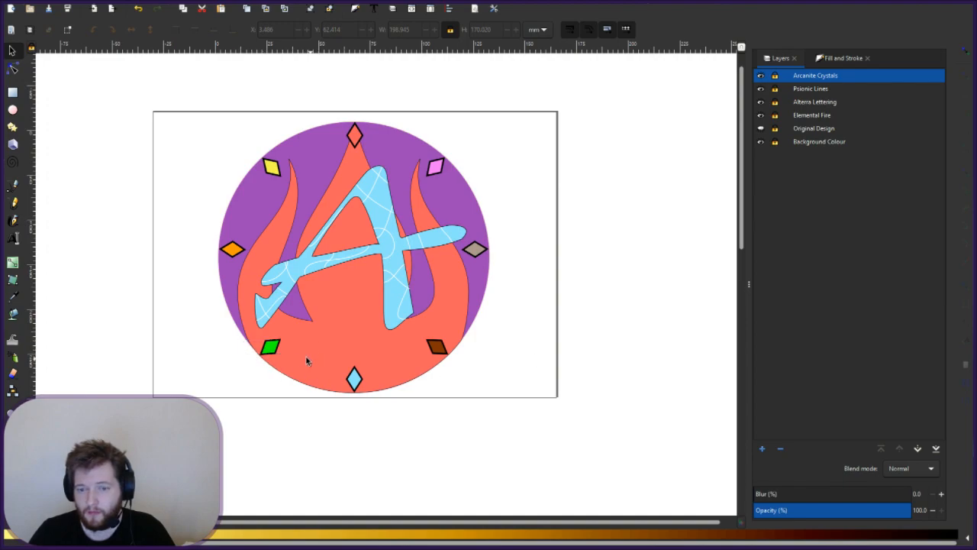
{"action": "left_click", "coordinate": [436, 347]}
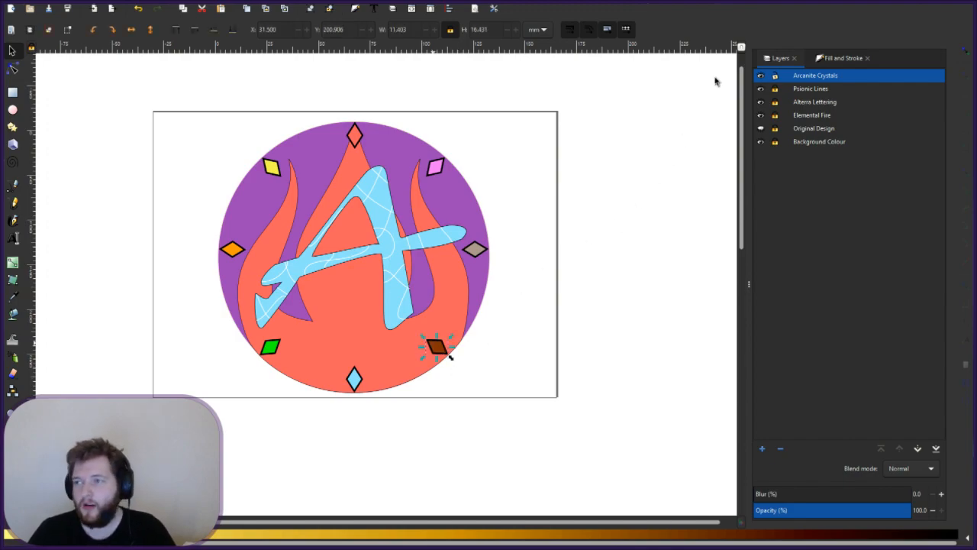
- Lighten the brown crystal's fill and turn the green crystal pale green
{"action": "left_click", "coordinate": [850, 61]}
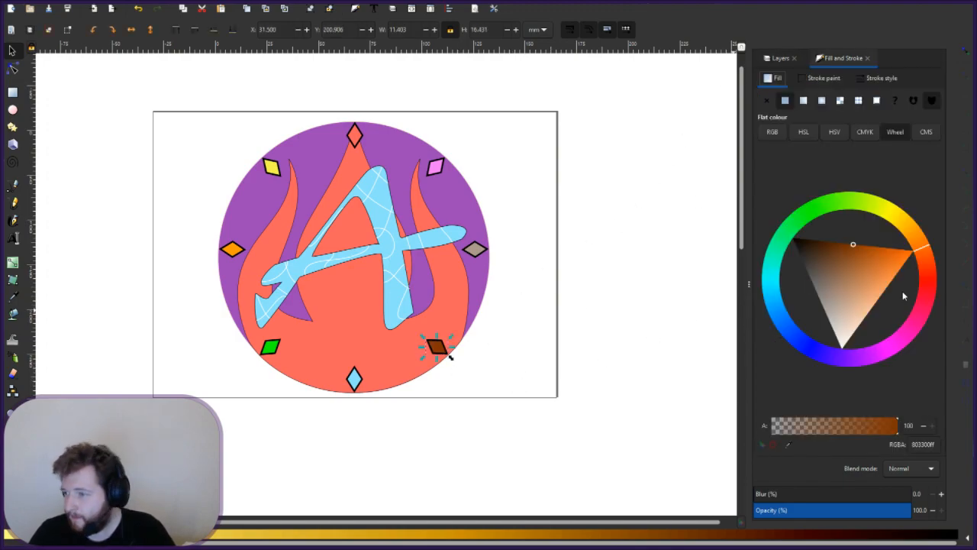
{"action": "left_click", "coordinate": [857, 276]}
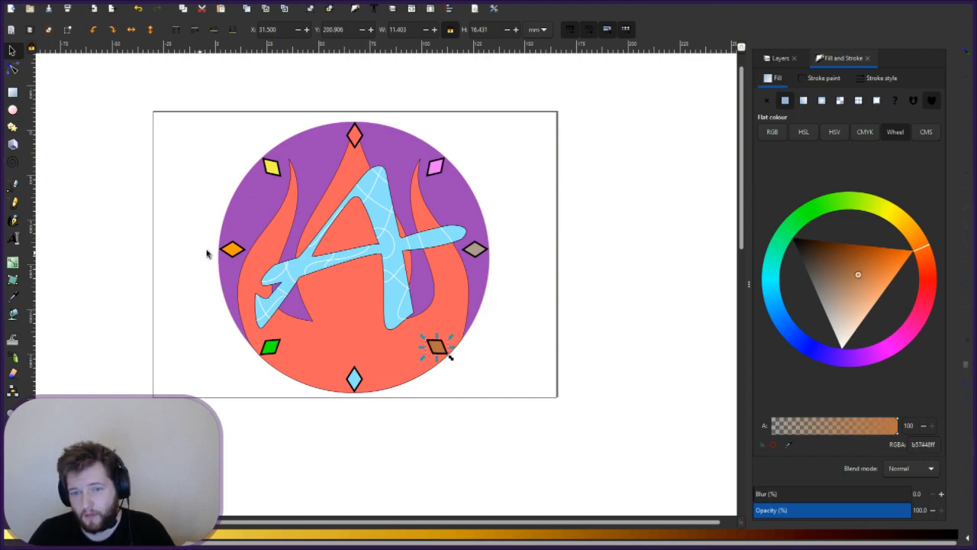
{"action": "left_click", "coordinate": [278, 353]}
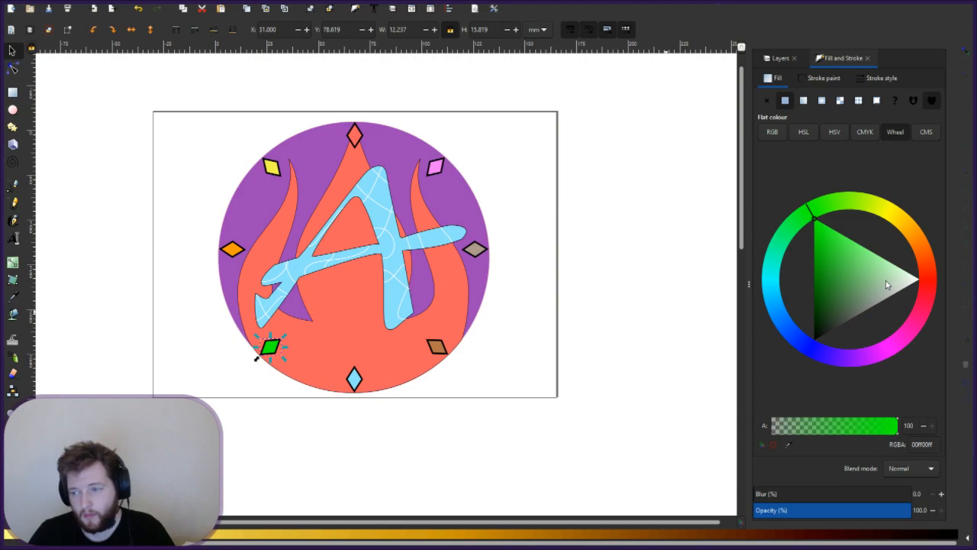
{"action": "mouse_move", "coordinate": [862, 284]}
{"action": "left_mouse_down"}
{"action": "mouse_move", "coordinate": [882, 277]}
{"action": "mouse_move", "coordinate": [869, 261]}
{"action": "left_mouse_up"}
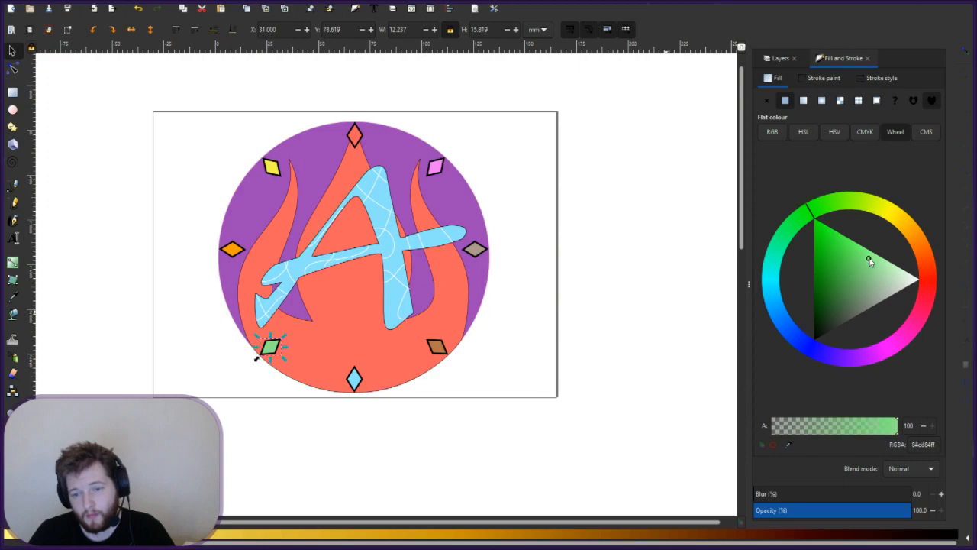
{"action": "left_click", "coordinate": [513, 208]}
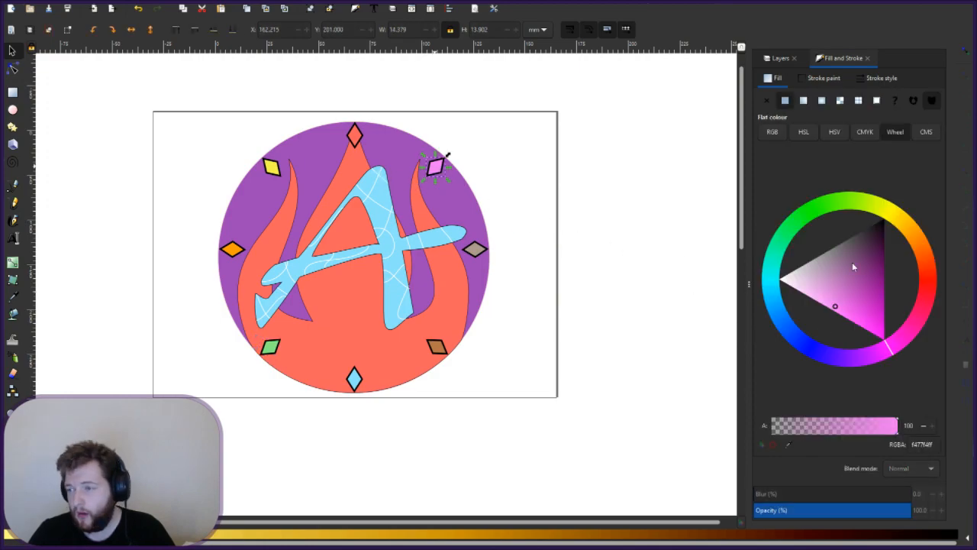
- Lighten the pink crystal and tune the orange crystal to a softer, muted shade
{"action": "left_click", "coordinate": [831, 288]}
{"action": "left_click_drag", "start_coordinate": [832, 288], "coordinate": [814, 291]}
{"action": "left_click", "coordinate": [598, 237]}
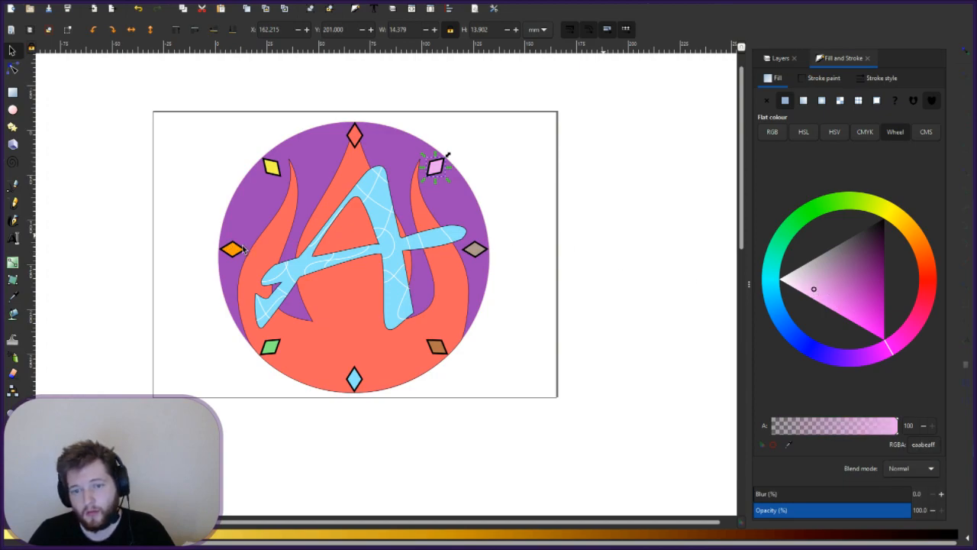
{"action": "left_click", "coordinate": [233, 249]}
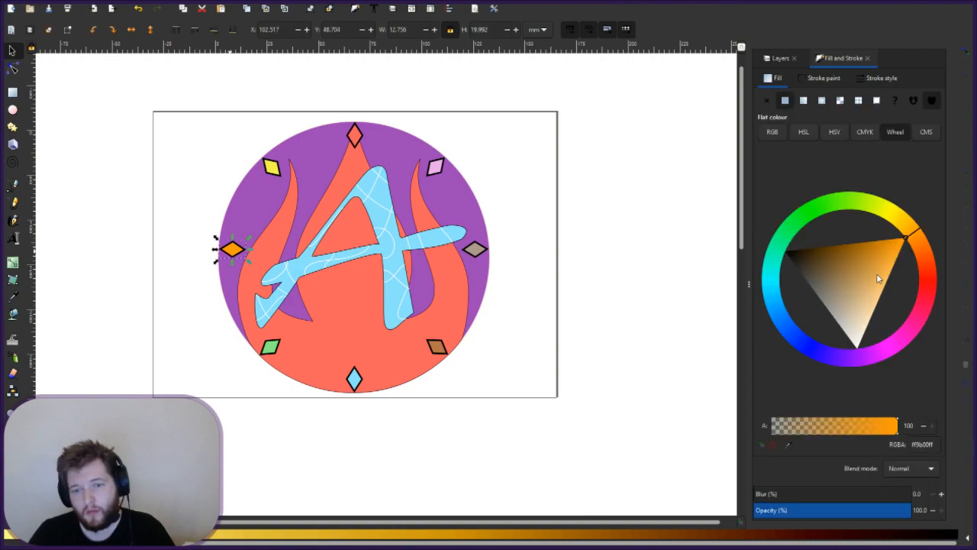
{"action": "left_click", "coordinate": [847, 278]}
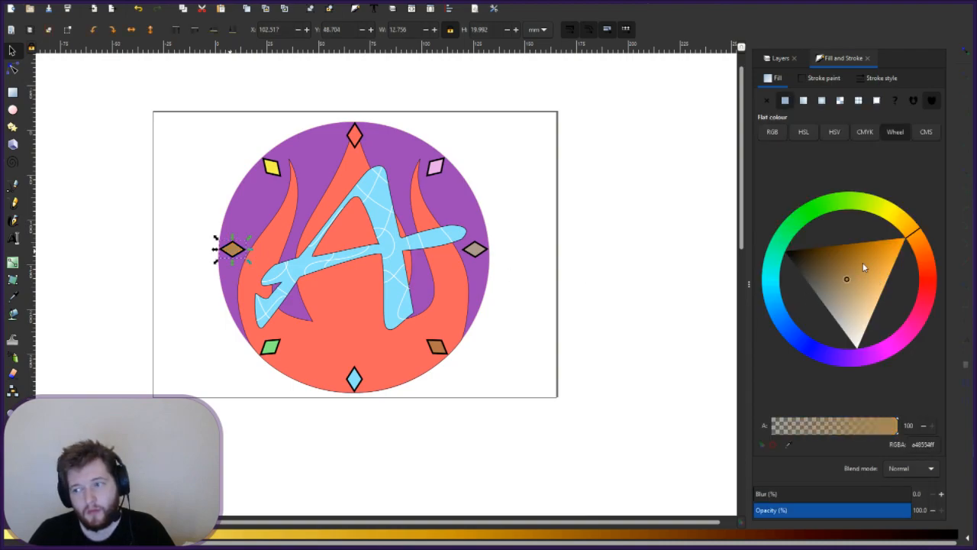
{"action": "left_click", "coordinate": [883, 247]}
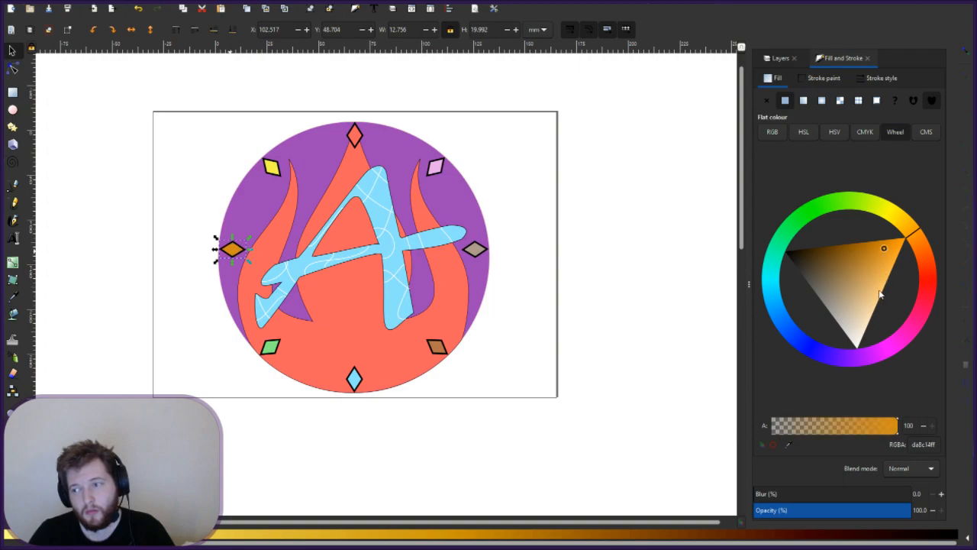
{"action": "left_click", "coordinate": [877, 289]}
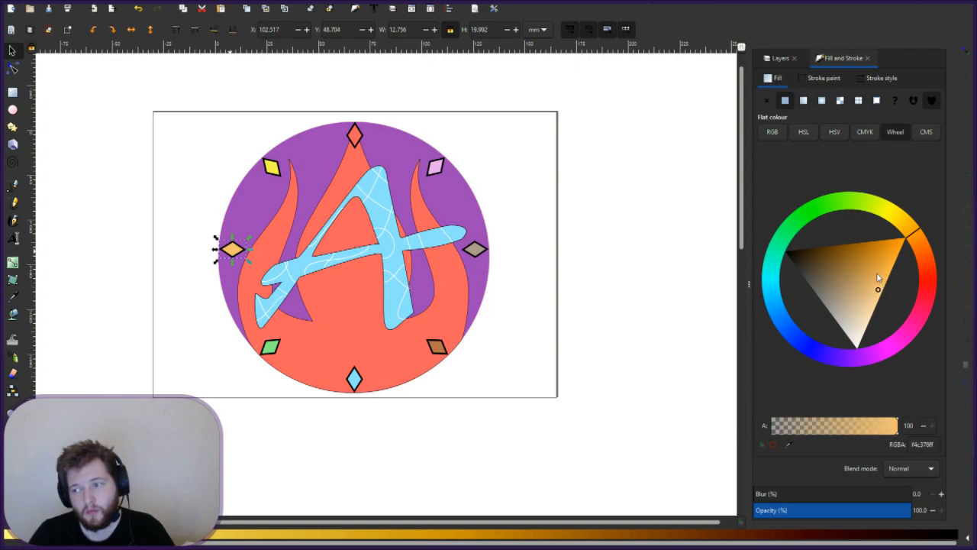
{"action": "left_click", "coordinate": [876, 275]}
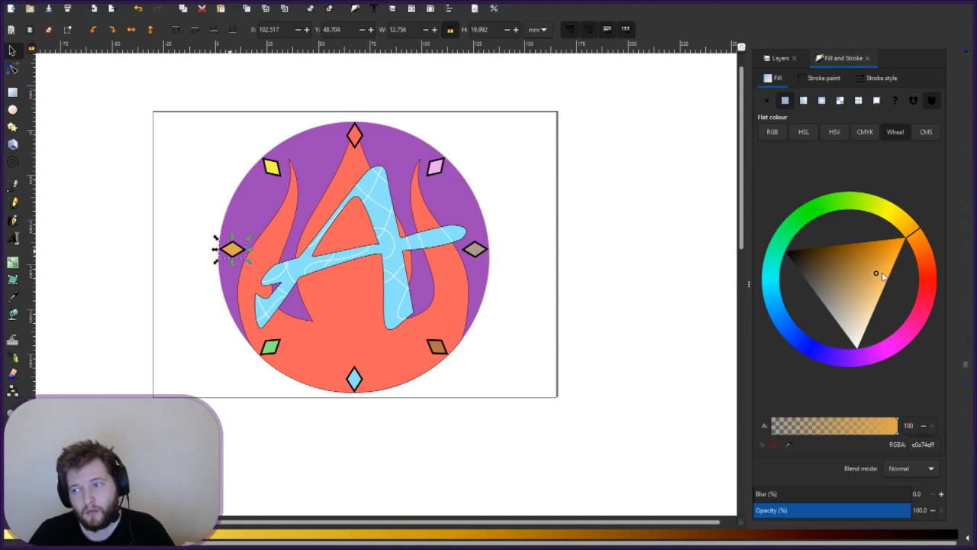
{"action": "left_click", "coordinate": [881, 274]}
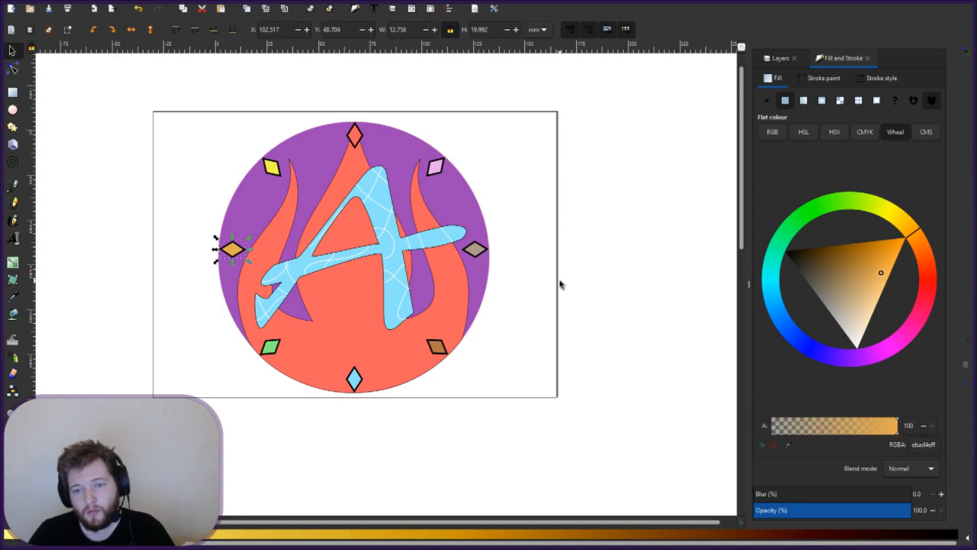
- Soften the yellow crystal to a slightly brighter, paler yellow
{"action": "left_click", "coordinate": [273, 168]}
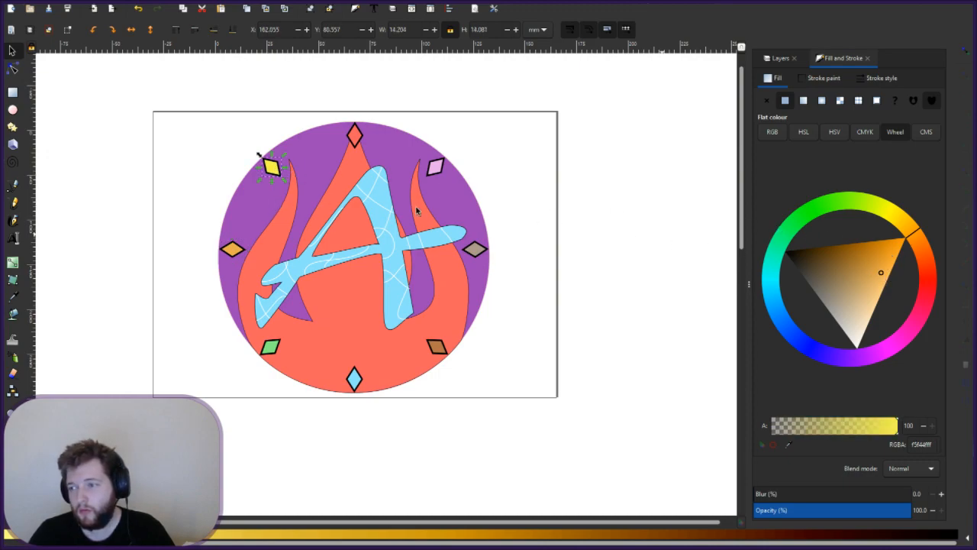
{"action": "left_click", "coordinate": [278, 170]}
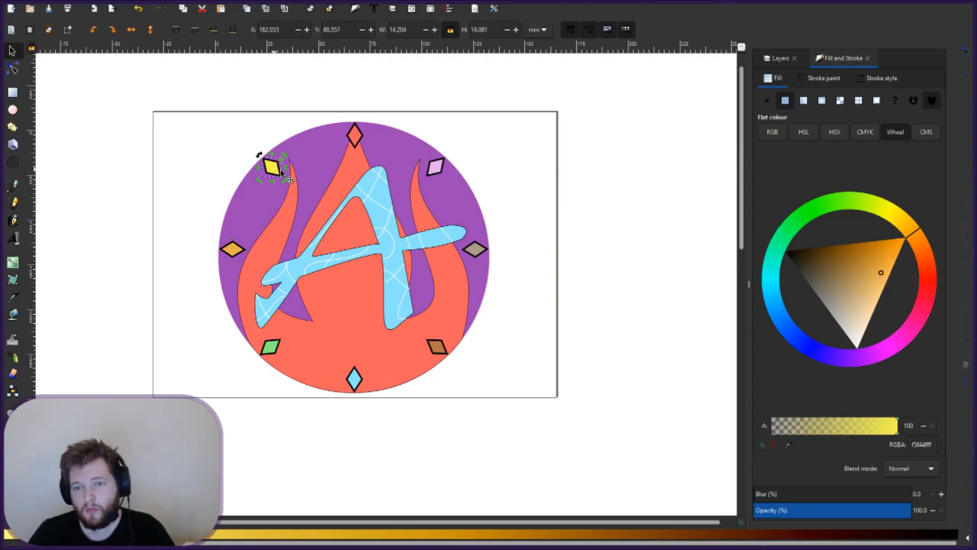
{"action": "left_click", "coordinate": [875, 283]}
{"action": "left_click_drag", "start_coordinate": [874, 283], "coordinate": [876, 253]}
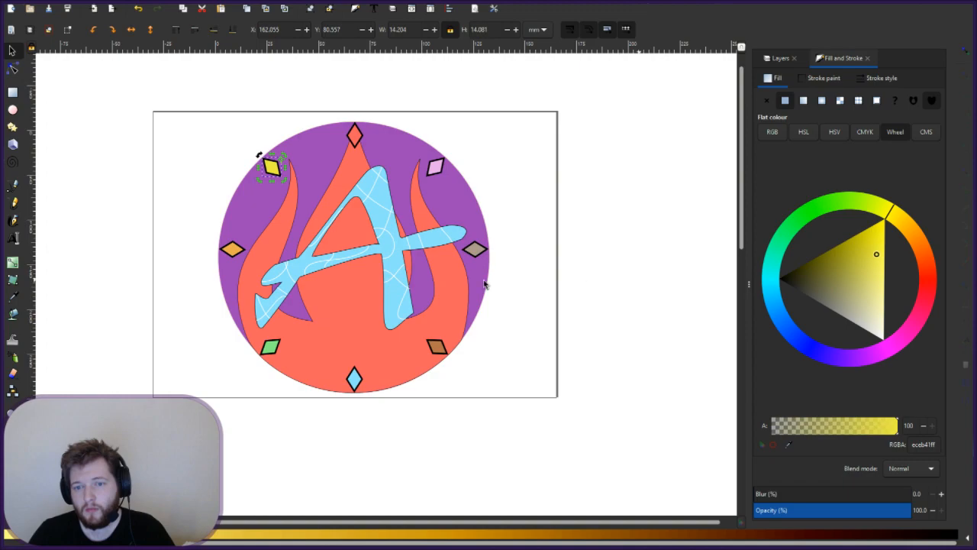
{"action": "left_click", "coordinate": [553, 319]}
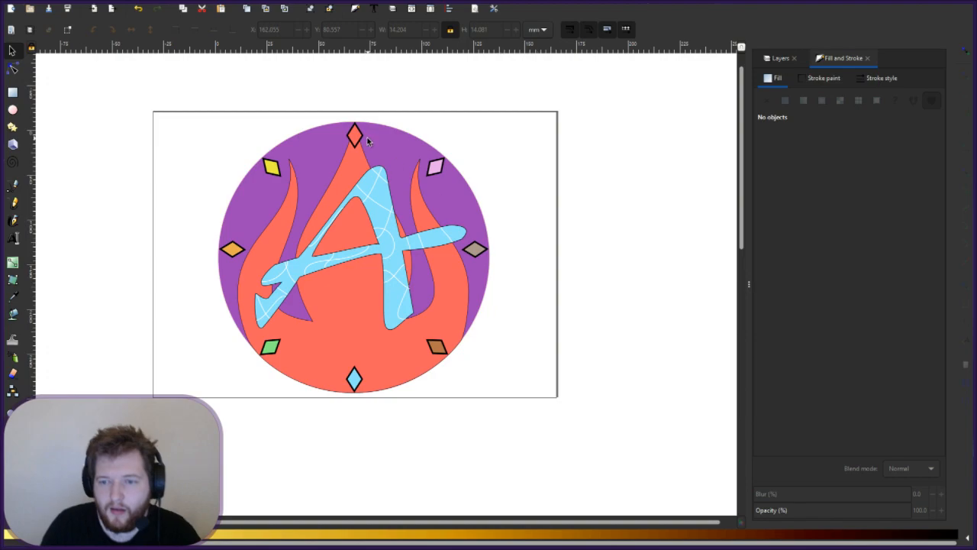
- Rotate the yellow diamond upright and move it onto the white ring
{"action": "left_click", "coordinate": [281, 173]}
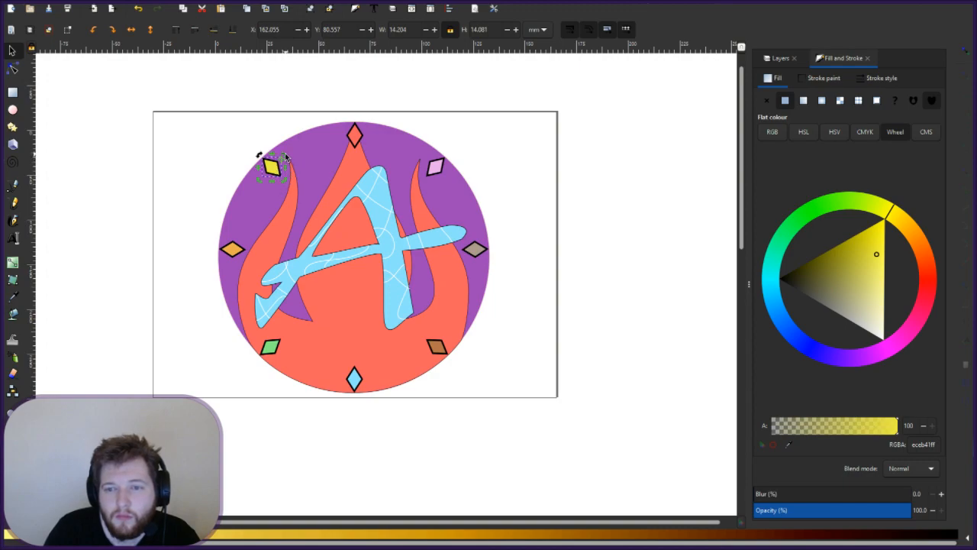
{"action": "mouse_move", "coordinate": [285, 155]}
{"action": "left_mouse_down"}
{"action": "mouse_move", "coordinate": [291, 169]}
{"action": "mouse_move", "coordinate": [280, 183]}
{"action": "mouse_move", "coordinate": [290, 204]}
{"action": "mouse_move", "coordinate": [311, 216]}
{"action": "mouse_move", "coordinate": [286, 167]}
{"action": "mouse_move", "coordinate": [296, 167]}
{"action": "left_mouse_up"}
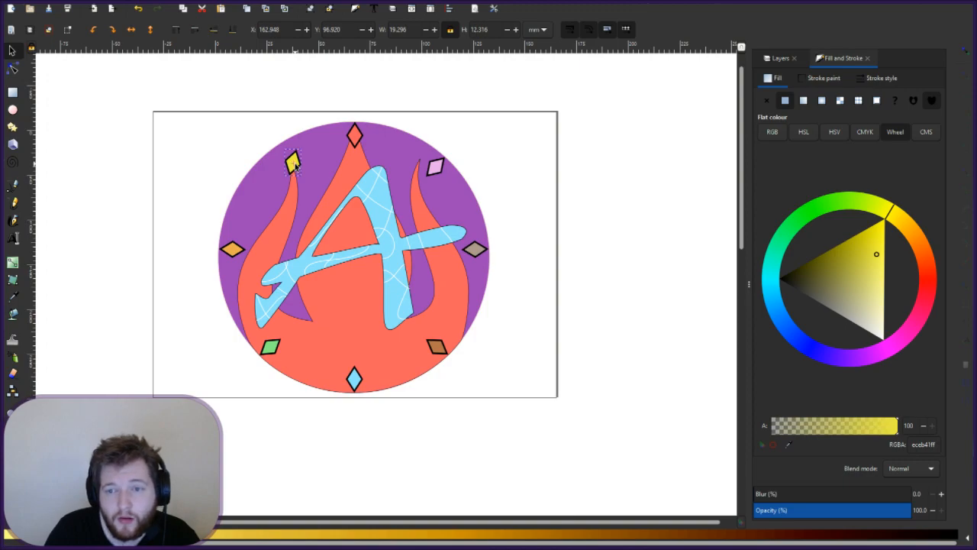
{"action": "left_click", "coordinate": [294, 162]}
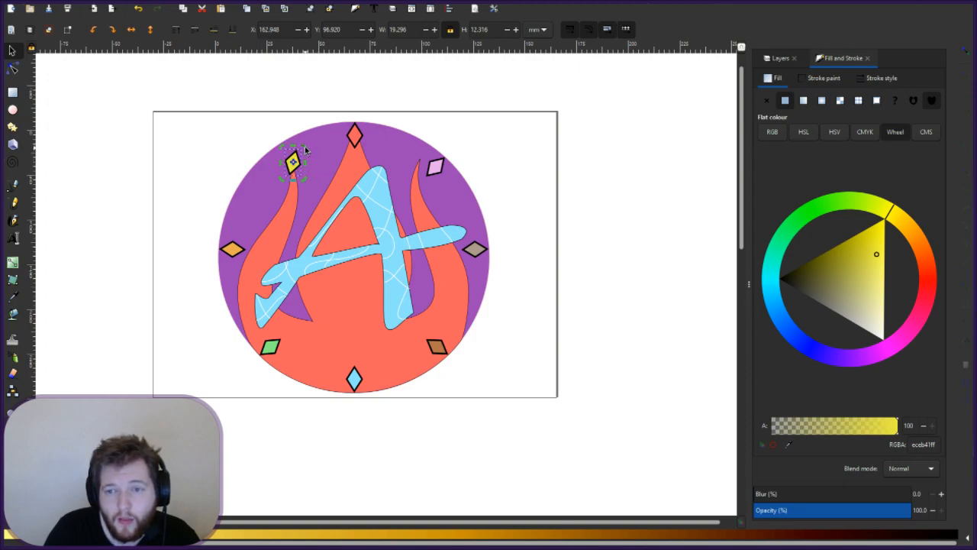
{"action": "left_click_drag", "start_coordinate": [304, 145], "coordinate": [304, 145]}
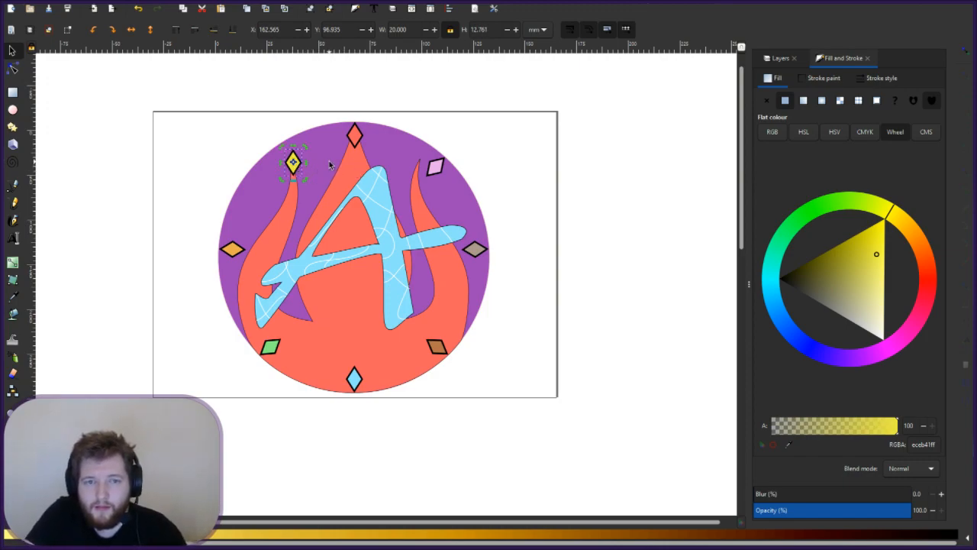
{"action": "key", "text": "Escape"}
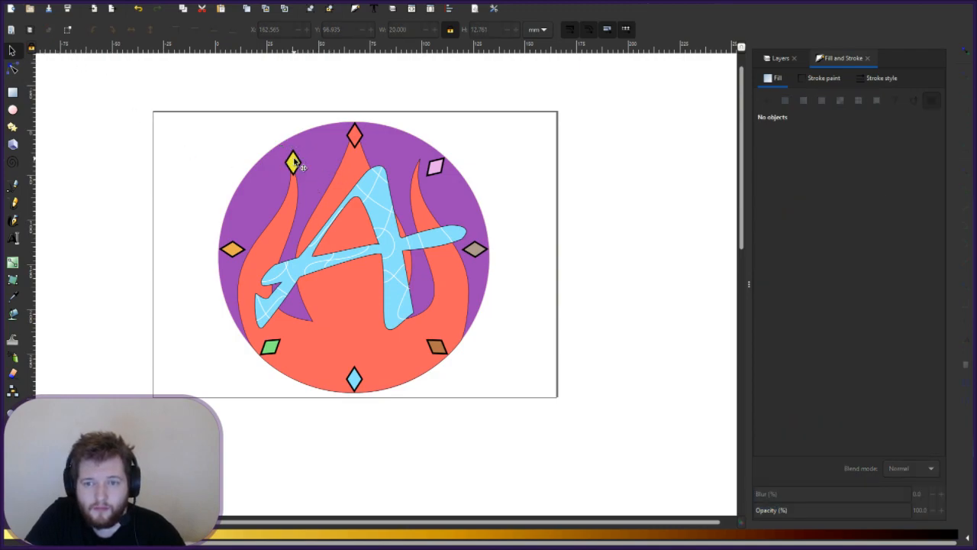
{"action": "left_click", "coordinate": [299, 173]}
{"action": "mouse_move", "coordinate": [299, 174]}
{"action": "left_mouse_down"}
{"action": "mouse_move", "coordinate": [316, 193]}
{"action": "mouse_move", "coordinate": [313, 164]}
{"action": "mouse_move", "coordinate": [326, 160]}
{"action": "left_mouse_up"}
{"action": "left_click", "coordinate": [326, 161]}
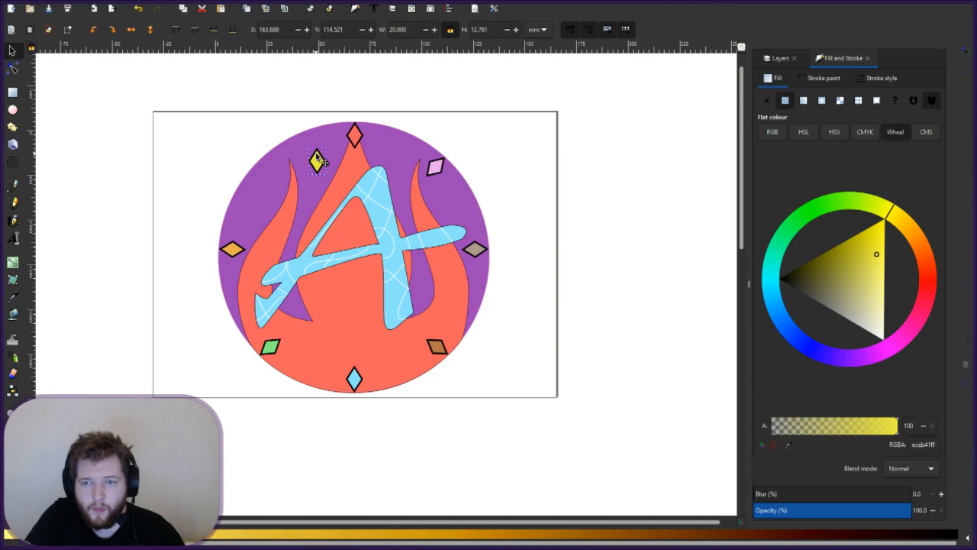
- Rotate the pink diamond upright, then nudge the yellow diamond slightly
{"action": "left_click", "coordinate": [432, 171]}
{"action": "left_click", "coordinate": [432, 171]}
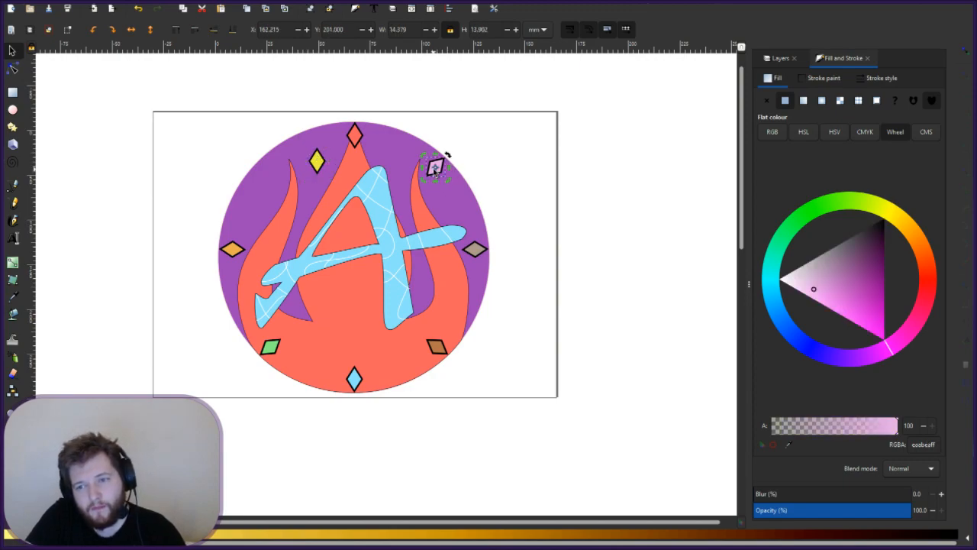
{"action": "left_click_drag", "start_coordinate": [448, 178], "coordinate": [458, 174]}
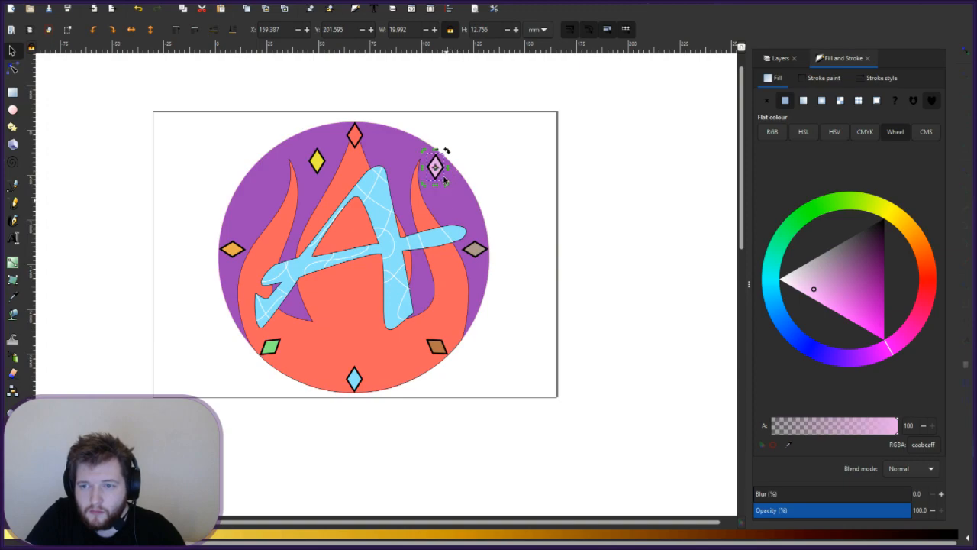
{"action": "key", "text": "Escape"}
{"action": "left_click", "coordinate": [435, 169]}
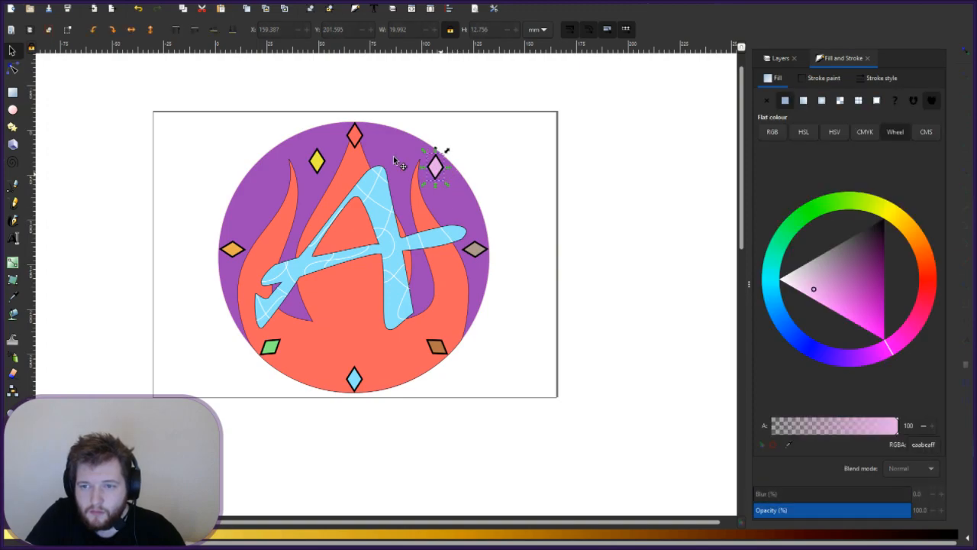
{"action": "left_click", "coordinate": [317, 161]}
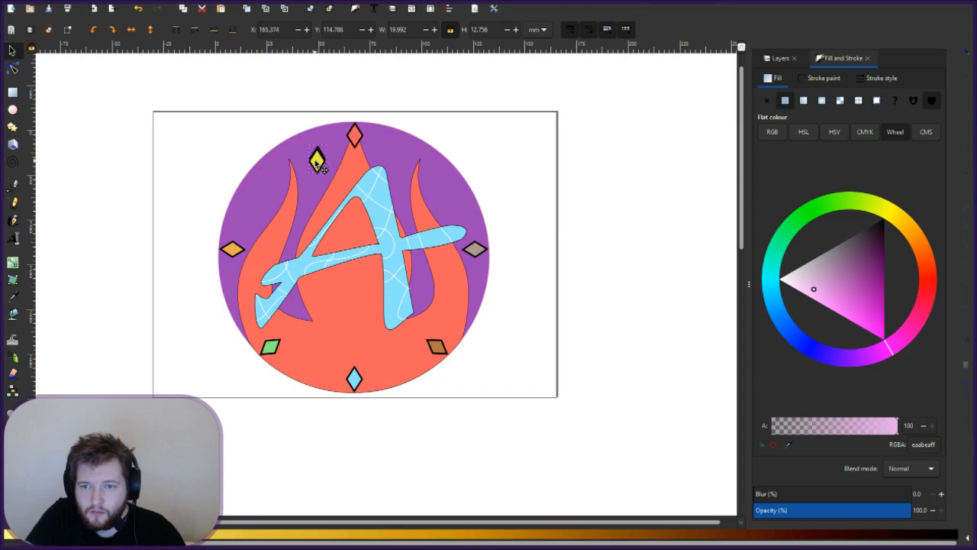
{"action": "left_click_drag", "start_coordinate": [316, 164], "coordinate": [319, 166]}
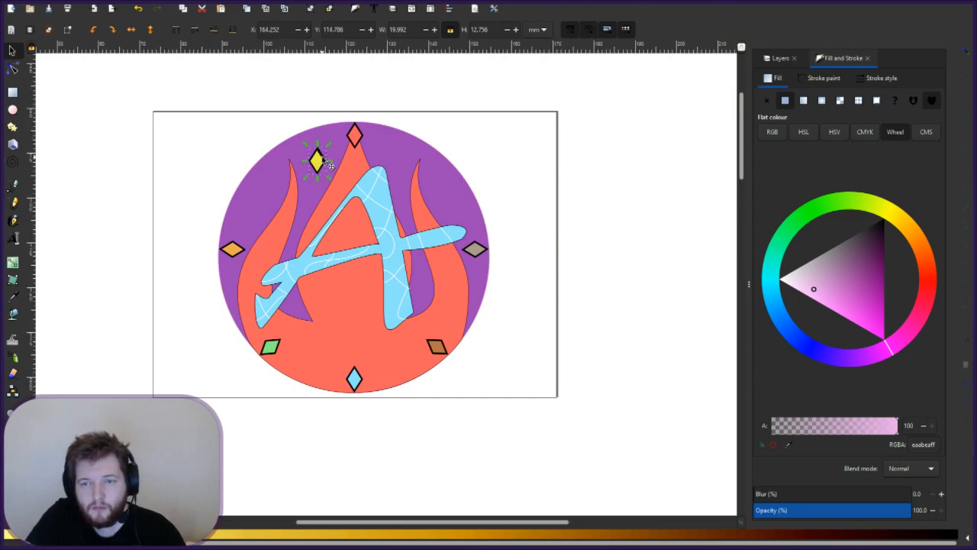
- Move the pink diamond right of the central flame tip and the yellow one up-right
{"action": "scroll", "coordinate": [327, 163], "scroll_direction": "up", "scroll_amount": 2}
{"action": "scroll", "coordinate": [322, 163], "scroll_direction": "up", "scroll_amount": 1}
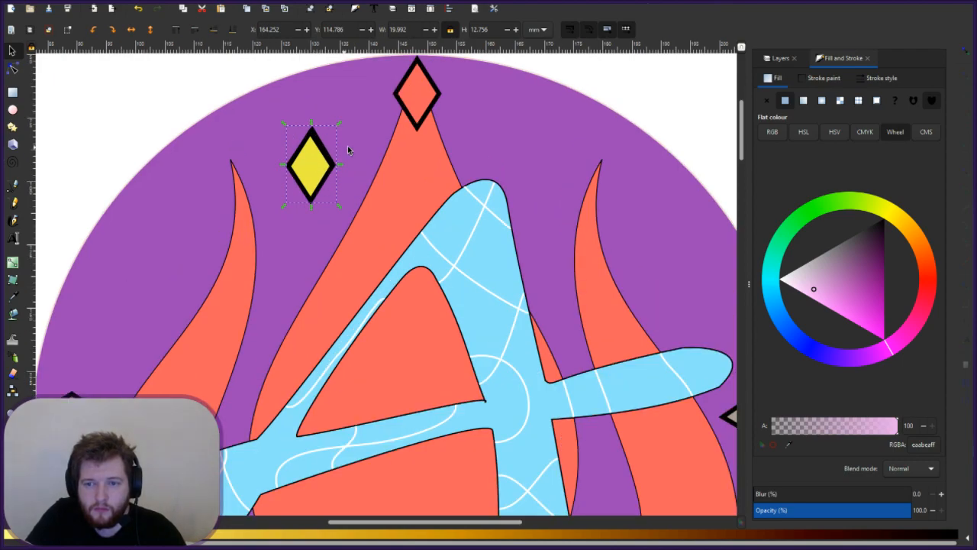
{"action": "left_click", "coordinate": [316, 159]}
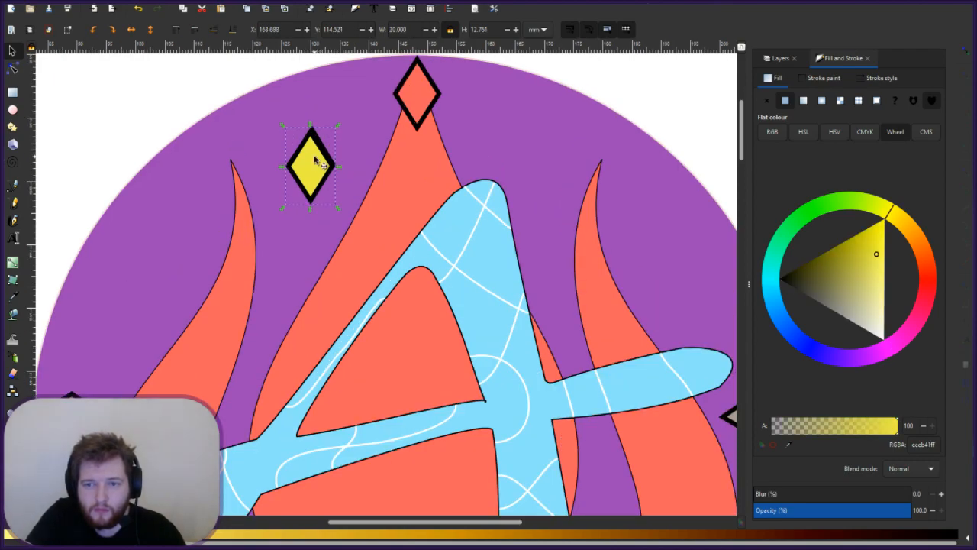
{"action": "mouse_move", "coordinate": [313, 157]}
{"action": "left_mouse_down"}
{"action": "mouse_move", "coordinate": [296, 155]}
{"action": "mouse_move", "coordinate": [311, 151]}
{"action": "mouse_move", "coordinate": [317, 161]}
{"action": "left_mouse_up"}
{"action": "key", "text": "ctrl+z"}
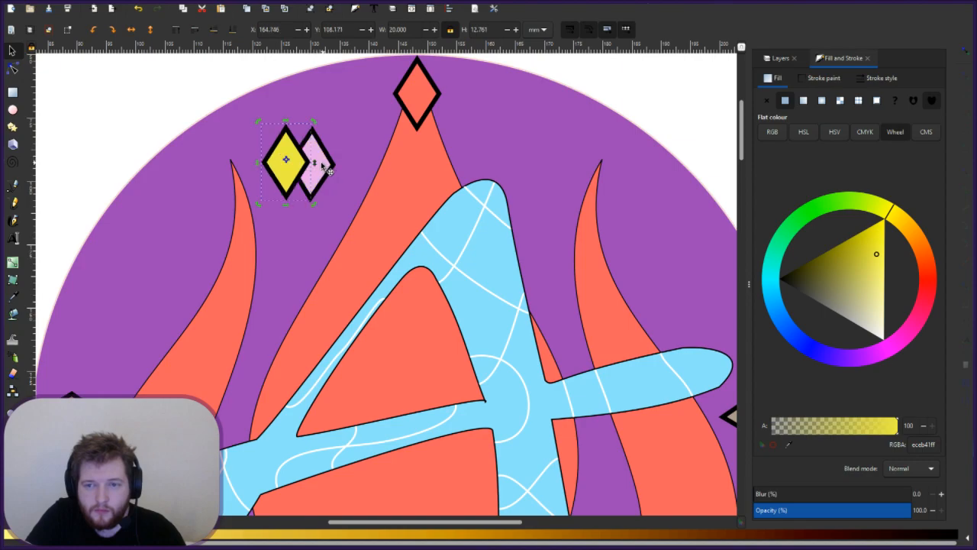
{"action": "left_click", "coordinate": [323, 163]}
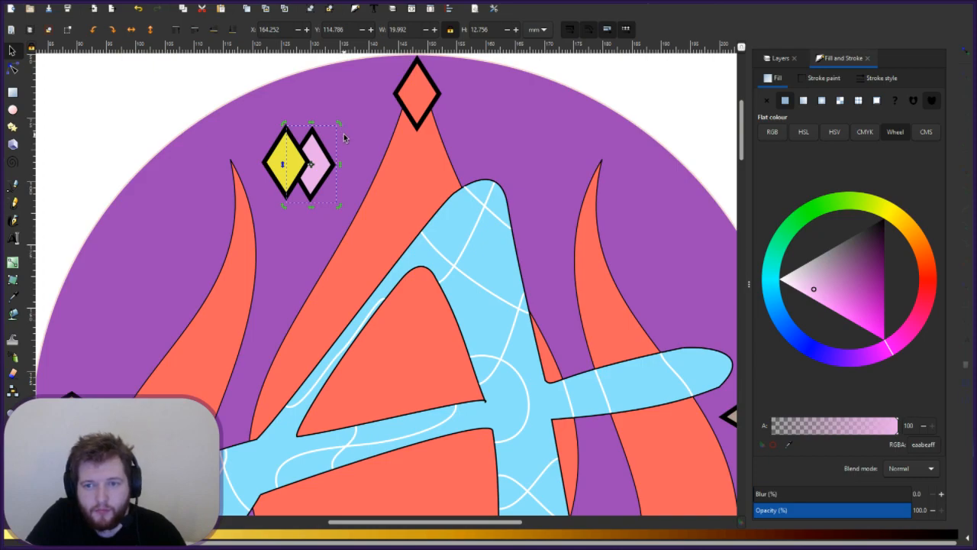
{"action": "key", "text": "Escape"}
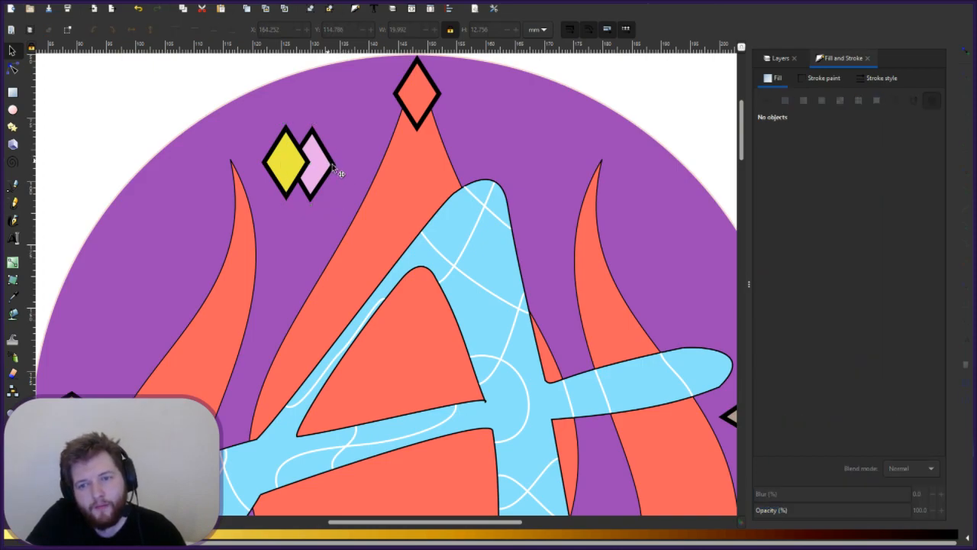
{"action": "left_click", "coordinate": [326, 173]}
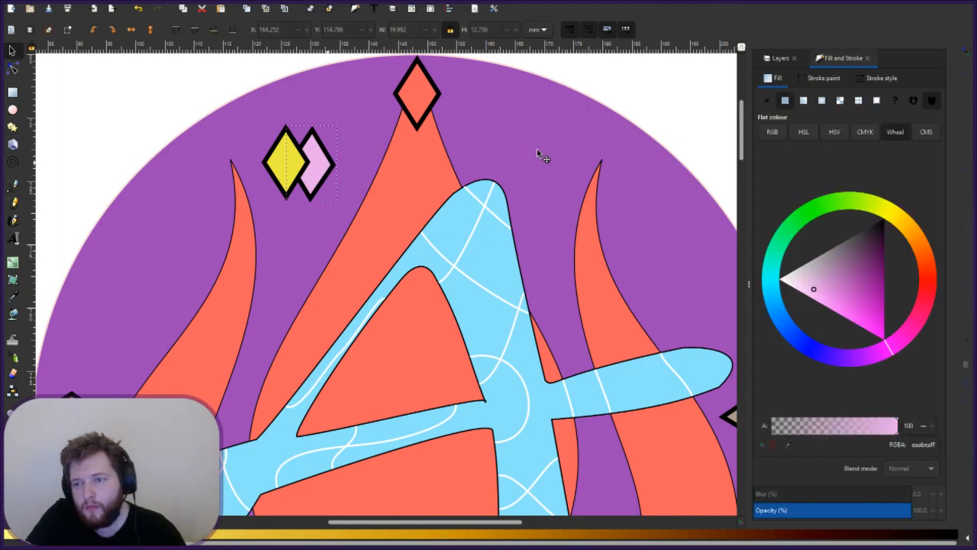
{"action": "key", "text": "ctrl+x"}
{"action": "key", "text": "ctrl+v"}
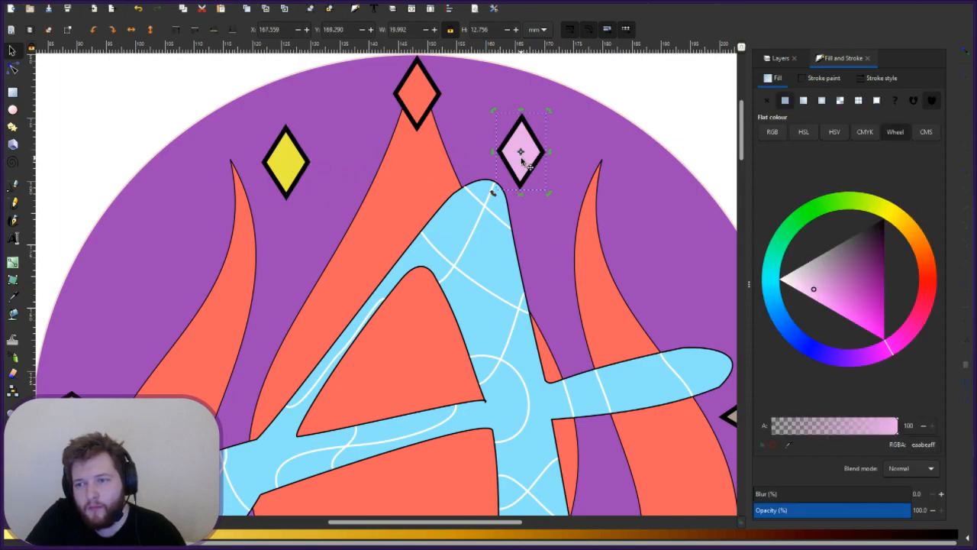
{"action": "left_click_drag", "start_coordinate": [541, 167], "coordinate": [544, 168]}
{"action": "left_click_drag", "start_coordinate": [280, 159], "coordinate": [304, 150]}
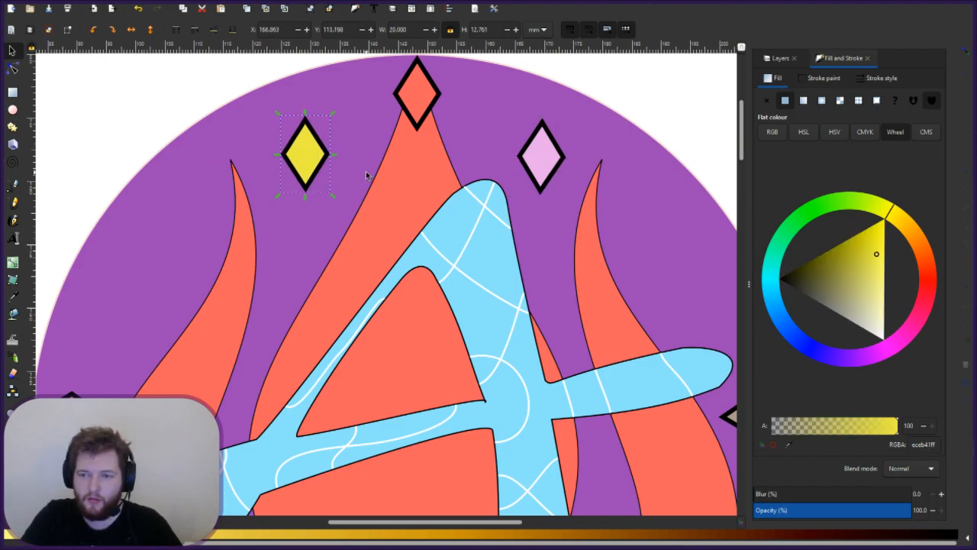
{"action": "key", "text": "5"}
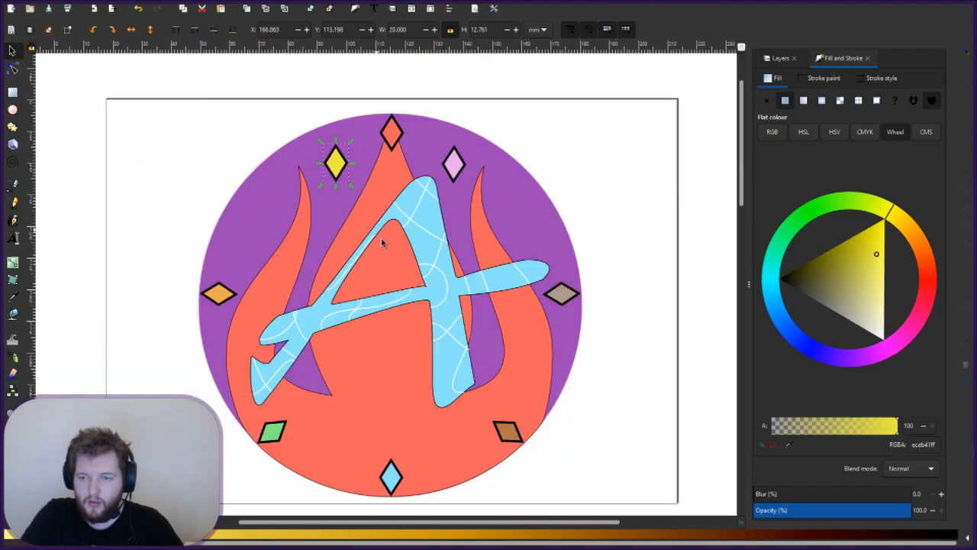
- Rotate the orange and greyish diamonds upright
{"action": "left_click", "coordinate": [214, 296]}
{"action": "left_click", "coordinate": [224, 293]}
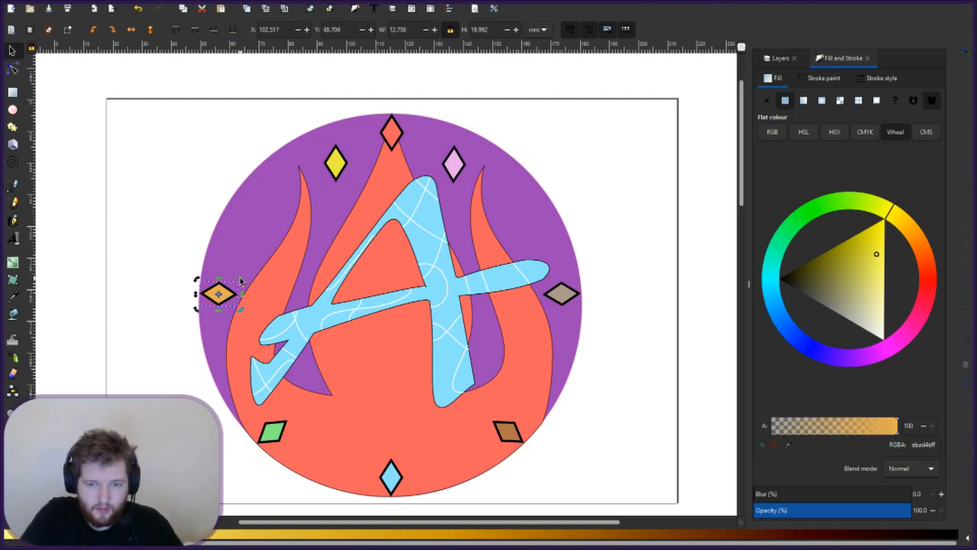
{"action": "left_click_drag", "start_coordinate": [239, 281], "coordinate": [253, 338]}
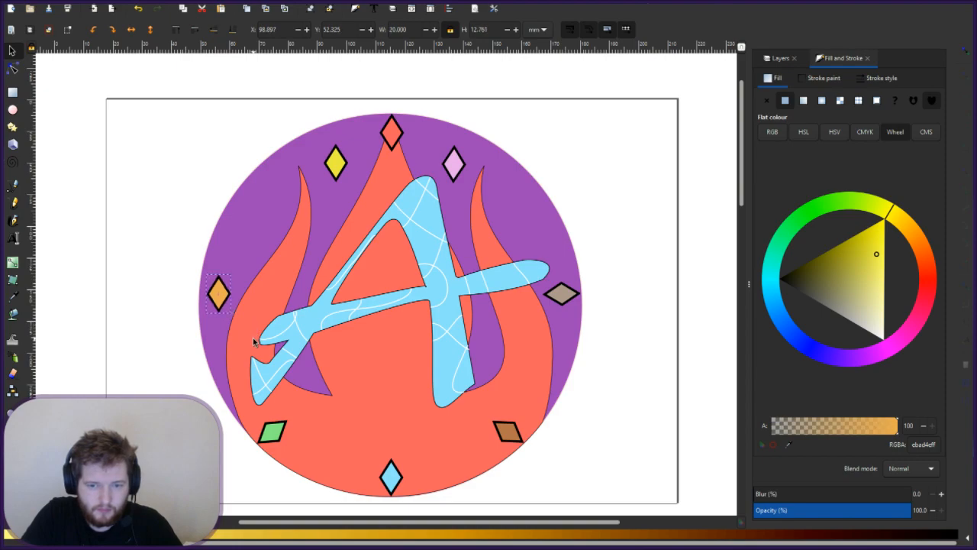
{"action": "left_click", "coordinate": [569, 299]}
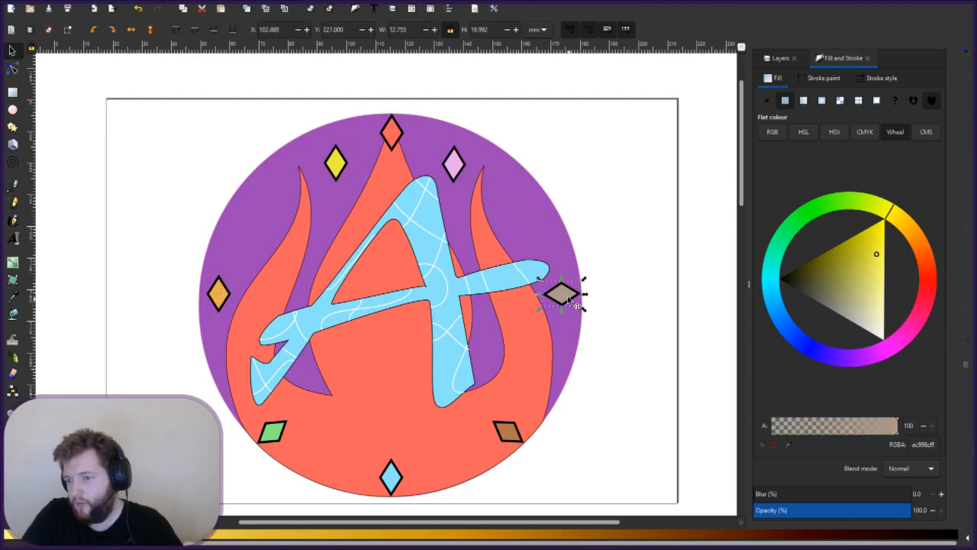
{"action": "left_click", "coordinate": [569, 299]}
{"action": "left_click_drag", "start_coordinate": [586, 281], "coordinate": [591, 331]}
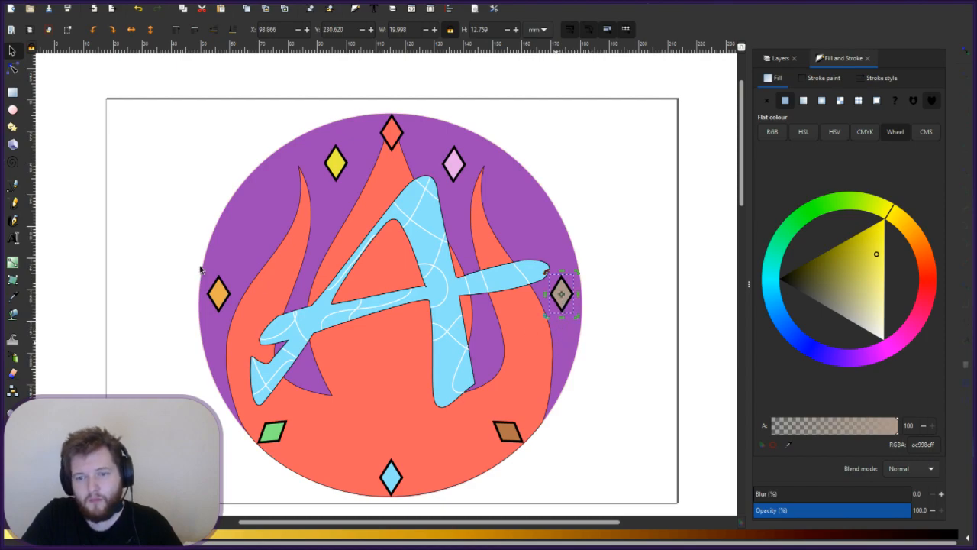
- Move the orange diamond toward the upper left and the greyish one toward the upper right
{"action": "left_click", "coordinate": [252, 248]}
{"action": "left_click_drag", "start_coordinate": [223, 300], "coordinate": [260, 220]}
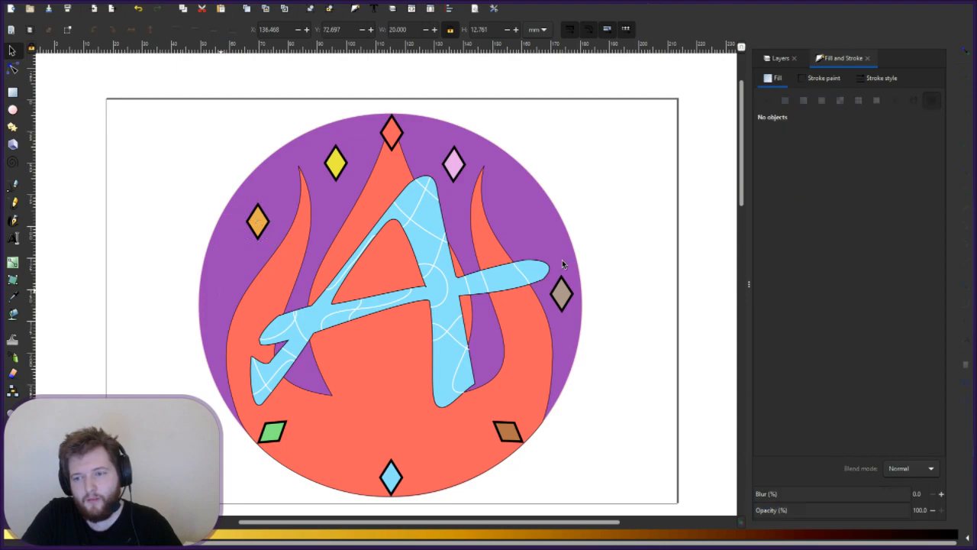
{"action": "key", "text": "Escape"}
{"action": "left_click", "coordinate": [563, 293]}
{"action": "left_click_drag", "start_coordinate": [564, 293], "coordinate": [512, 206]}
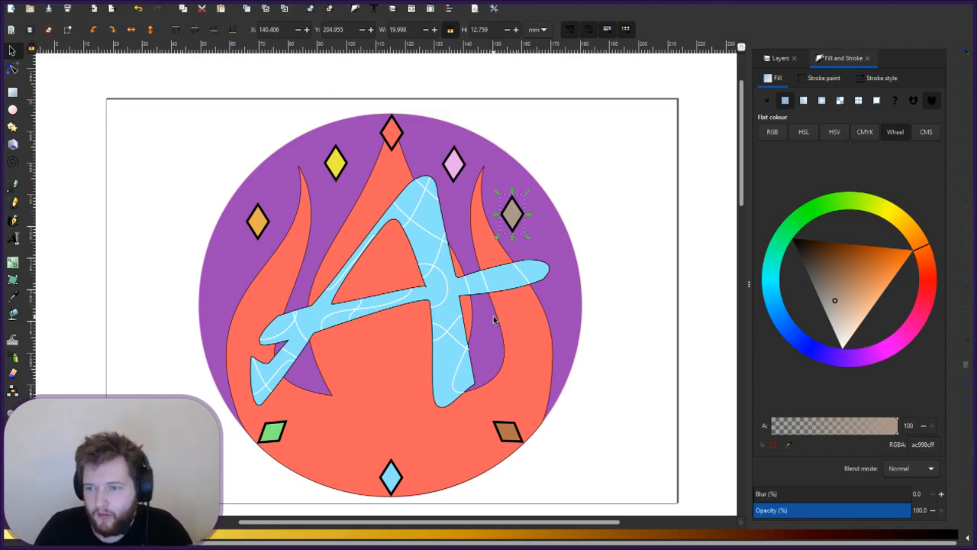
{"action": "key", "text": "Escape"}
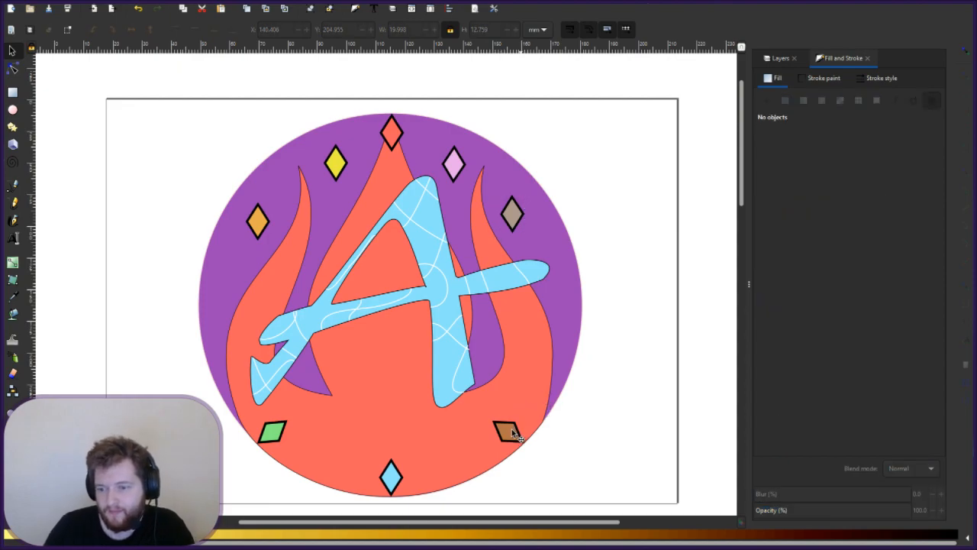
- Rotate the brown and green diamonds at the bottom upright
{"action": "left_click", "coordinate": [510, 431]}
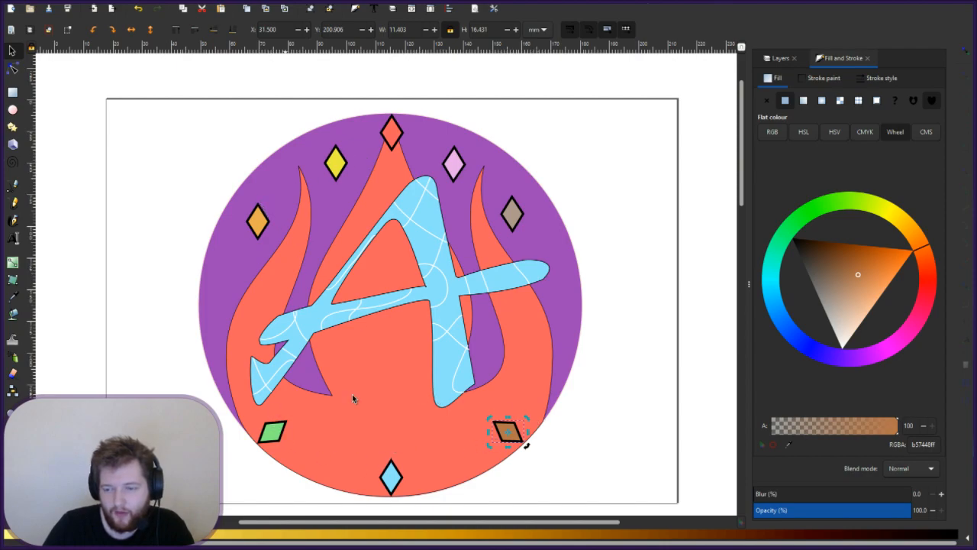
{"action": "left_click_drag", "start_coordinate": [527, 420], "coordinate": [551, 445]}
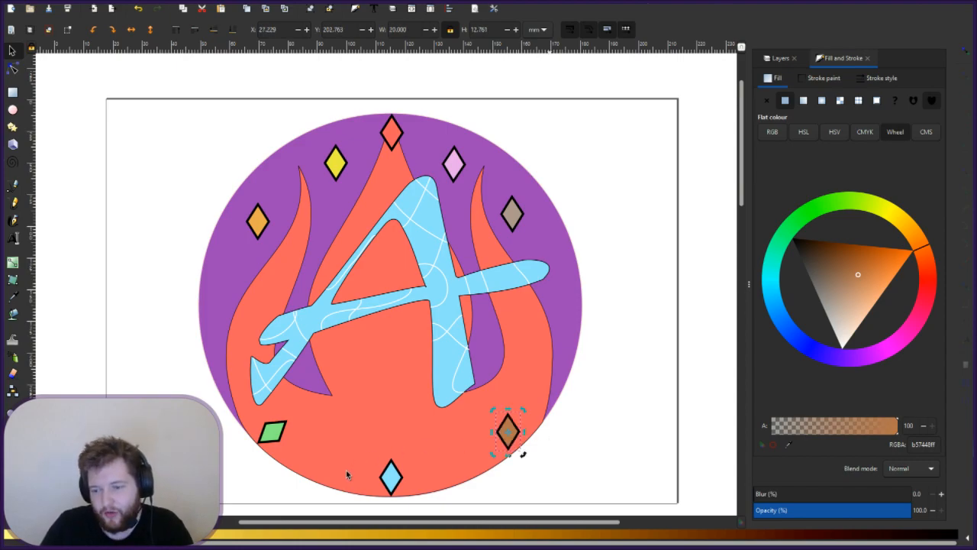
{"action": "left_click", "coordinate": [279, 441]}
{"action": "left_click", "coordinate": [284, 441]}
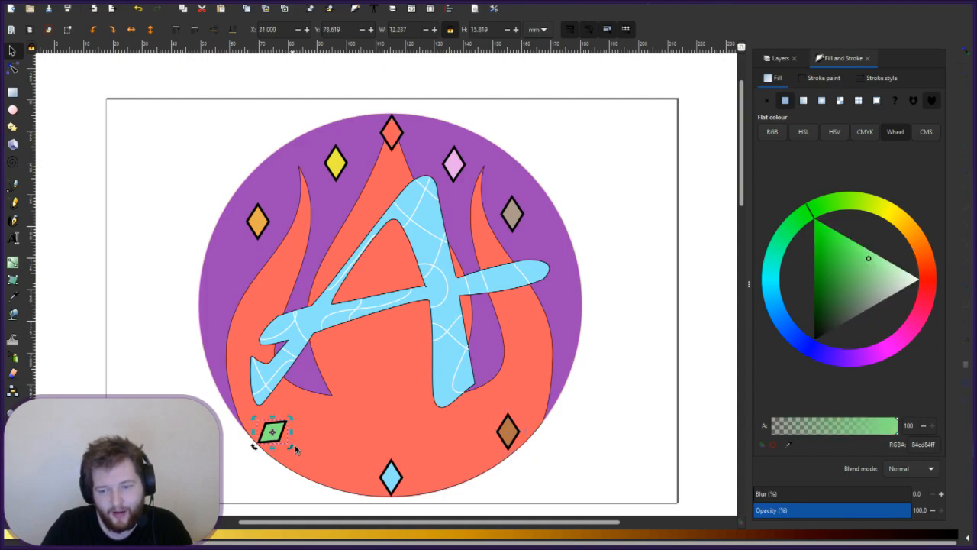
{"action": "left_click_drag", "start_coordinate": [294, 451], "coordinate": [298, 428]}
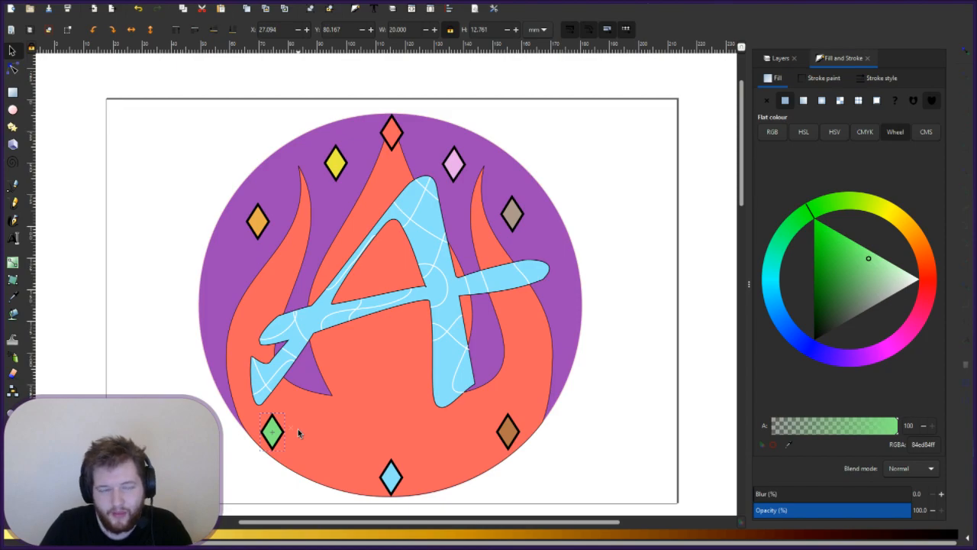
{"action": "key", "text": "Escape"}
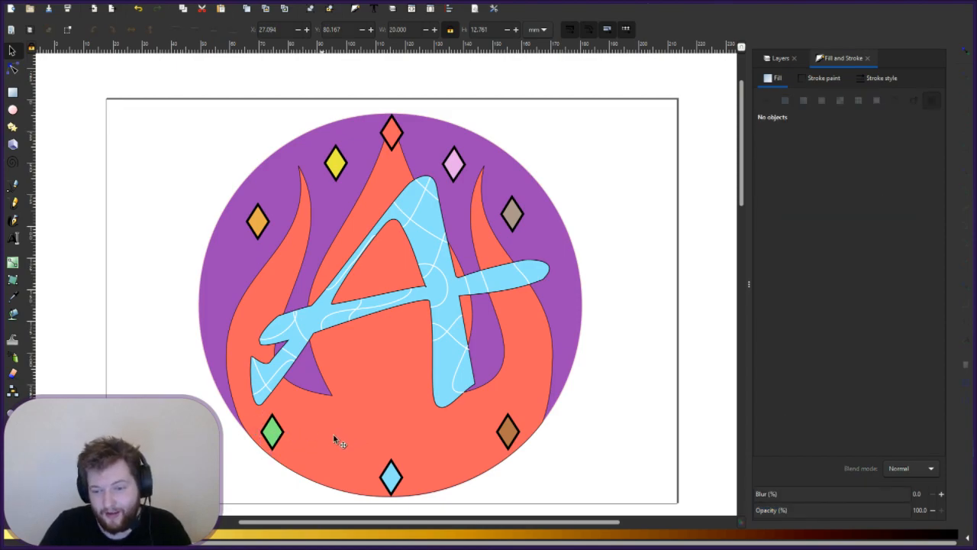
- Draw the green, light-blue and brown diamonds closer together along the bottom
{"action": "left_click", "coordinate": [273, 433]}
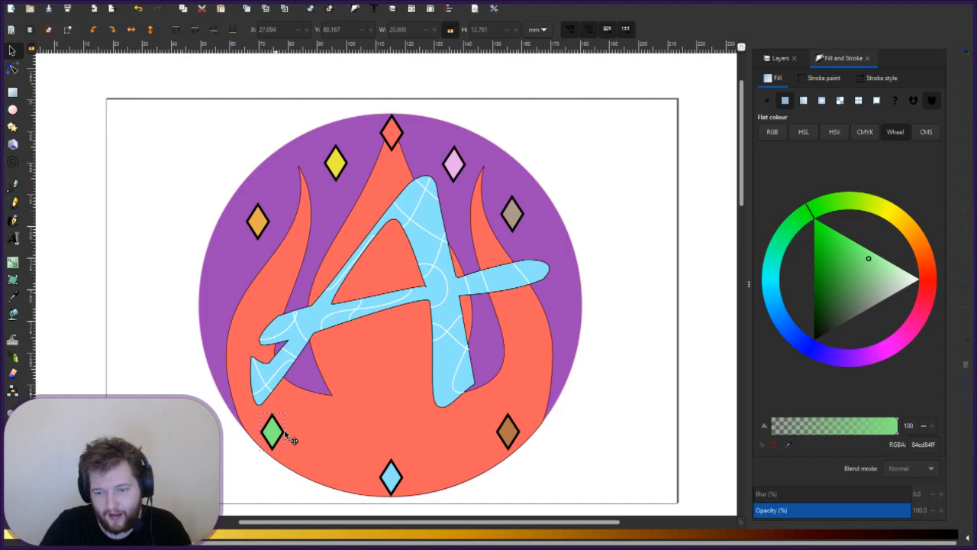
{"action": "left_click_drag", "start_coordinate": [293, 440], "coordinate": [335, 439]}
{"action": "left_click", "coordinate": [392, 463]}
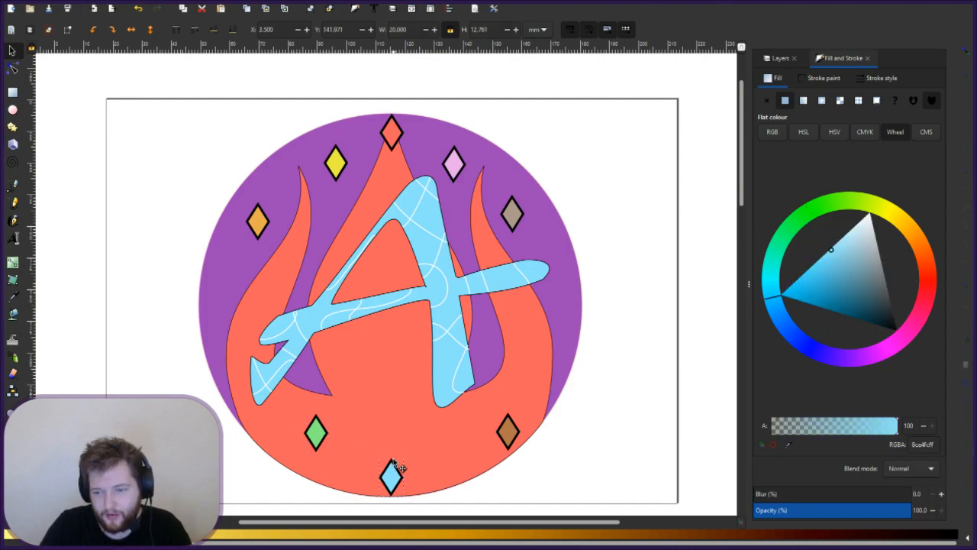
{"action": "left_click_drag", "start_coordinate": [395, 465], "coordinate": [389, 451]}
{"action": "left_click_drag", "start_coordinate": [506, 437], "coordinate": [436, 443]}
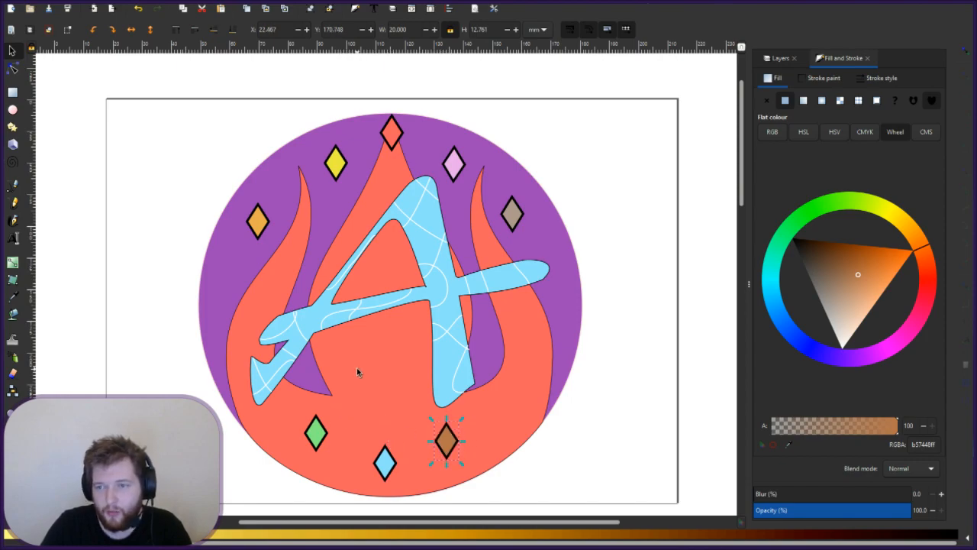
- Clear the selection to review the eight placed diamonds
{"action": "key", "text": "Escape"}
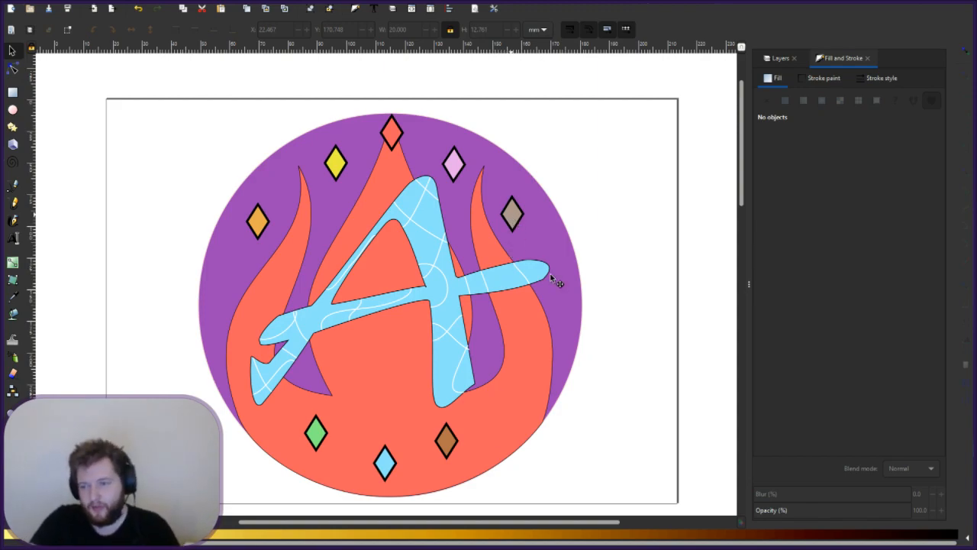
- Reposition the grey, orange and yellow diamonds on the left and right of the ring
{"action": "left_click", "coordinate": [513, 218]}
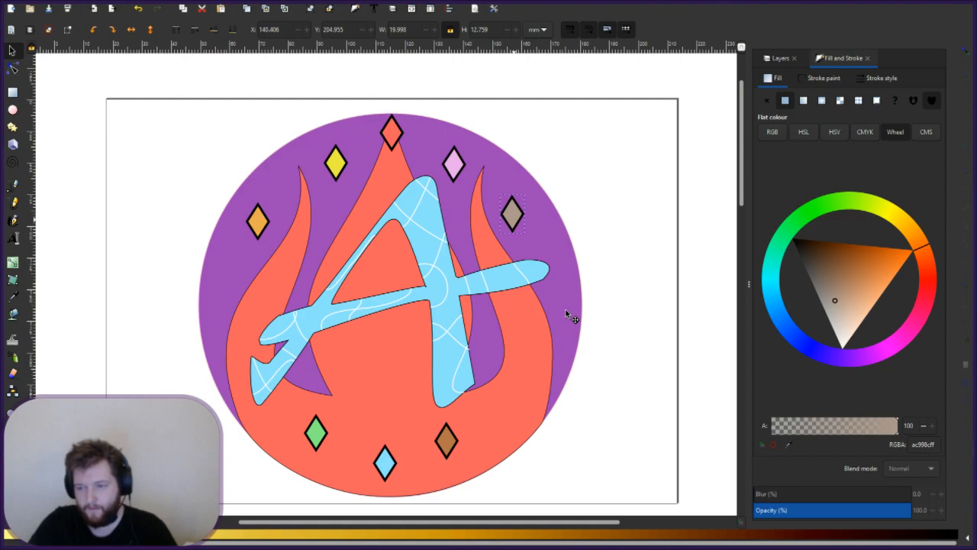
{"action": "left_click_drag", "start_coordinate": [569, 315], "coordinate": [570, 305]}
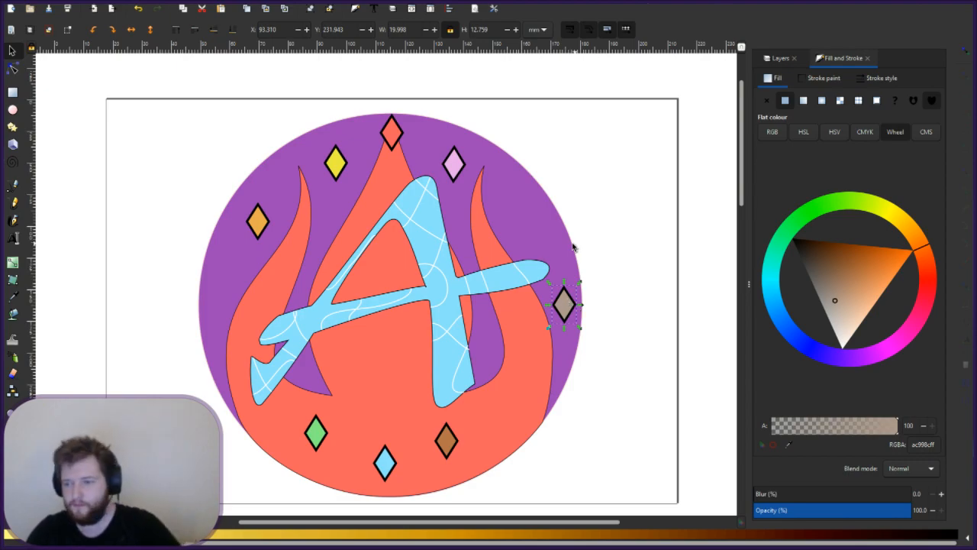
{"action": "left_click_drag", "start_coordinate": [266, 234], "coordinate": [266, 321]}
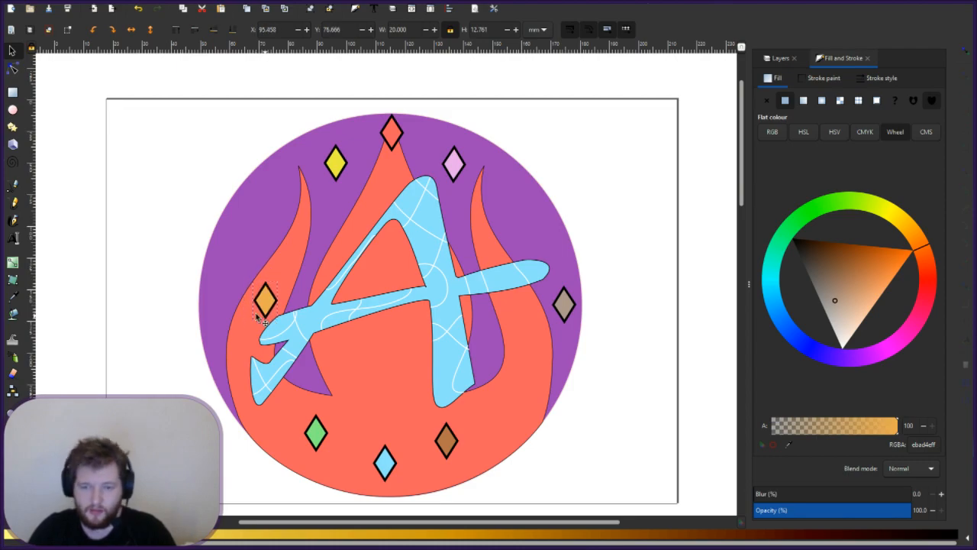
{"action": "left_click", "coordinate": [266, 319]}
{"action": "left_click_drag", "start_coordinate": [562, 307], "coordinate": [506, 299]}
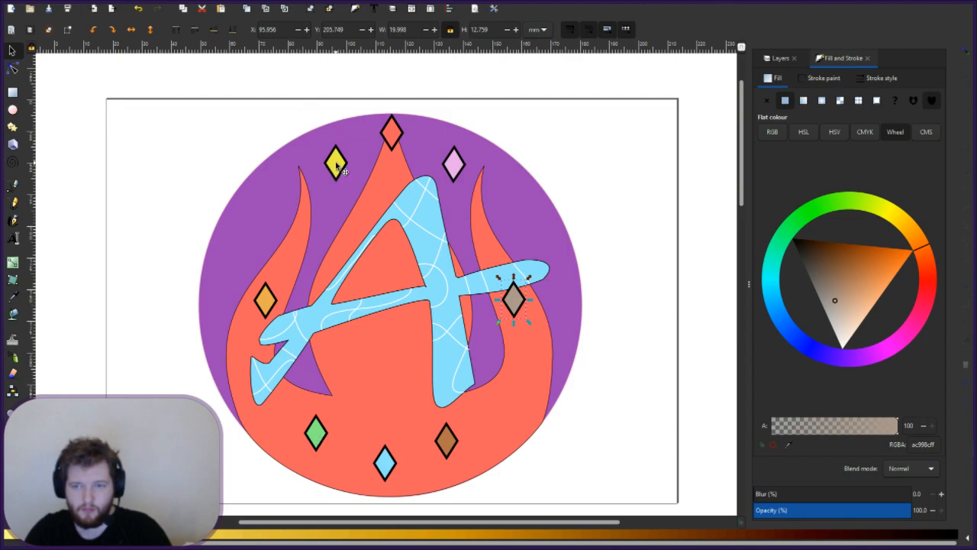
{"action": "left_click_drag", "start_coordinate": [336, 175], "coordinate": [300, 216]}
{"action": "left_click_drag", "start_coordinate": [266, 299], "coordinate": [244, 298]}
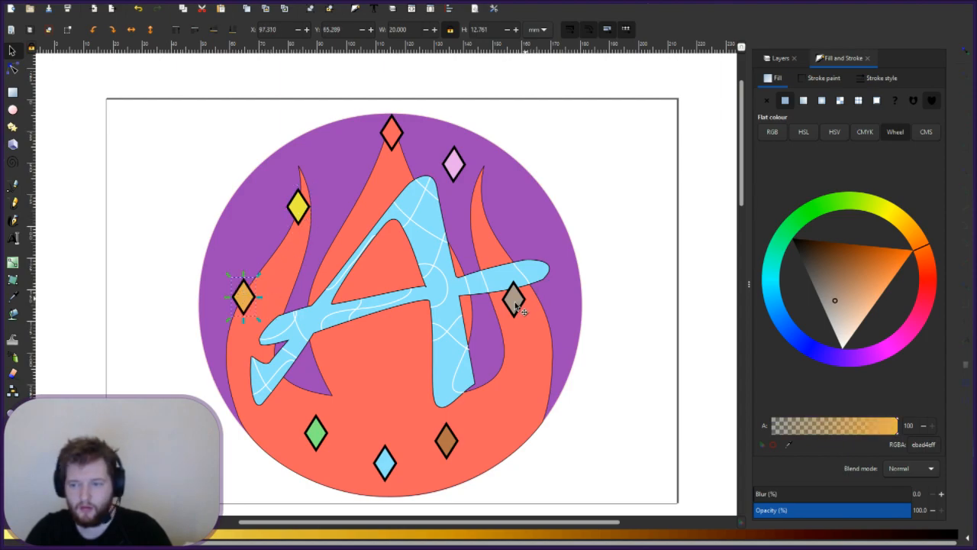
{"action": "left_click_drag", "start_coordinate": [519, 304], "coordinate": [546, 297]}
- Shift the brown diamond up-right, green up-left, pink down-right, and raise the yellow one
{"action": "left_click_drag", "start_coordinate": [449, 443], "coordinate": [493, 417]}
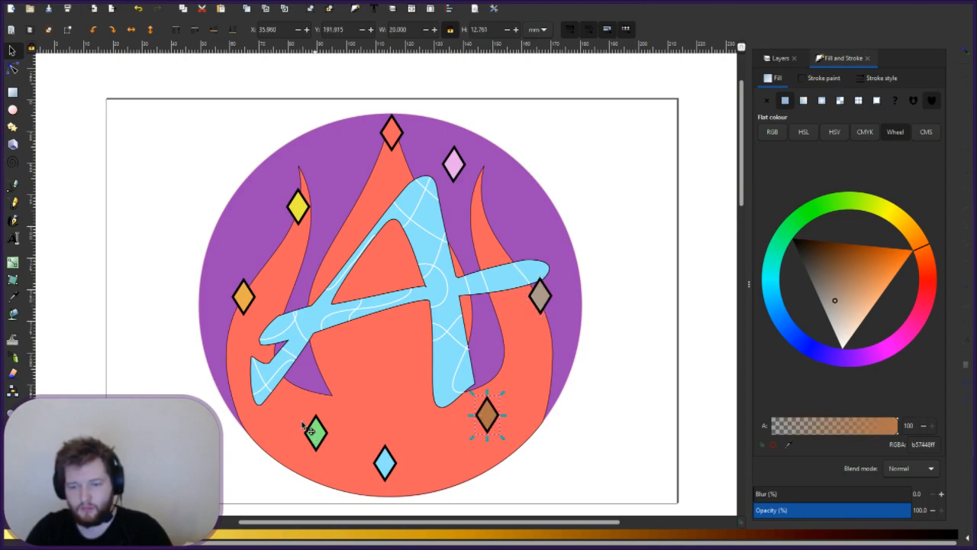
{"action": "left_click_drag", "start_coordinate": [319, 441], "coordinate": [301, 425]}
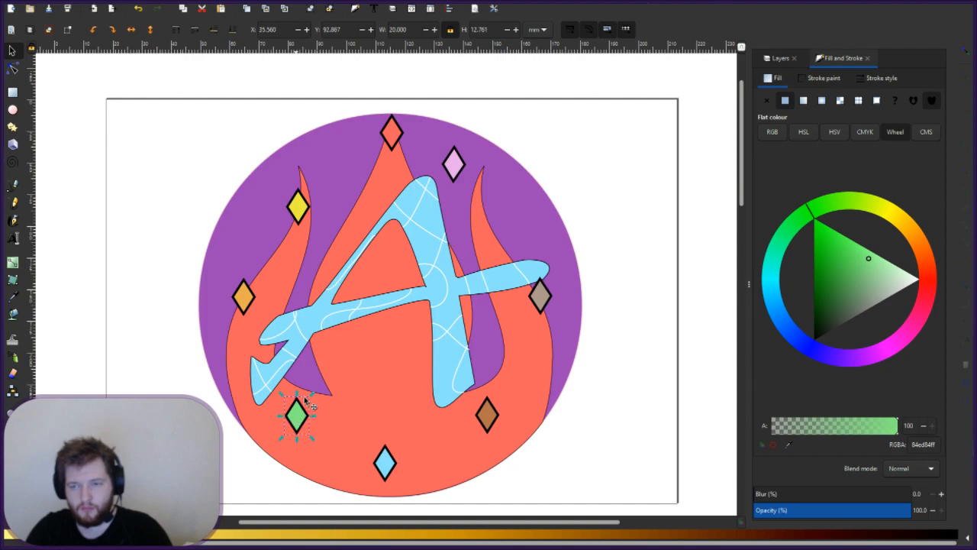
{"action": "left_click_drag", "start_coordinate": [308, 219], "coordinate": [315, 216]}
{"action": "left_click_drag", "start_coordinate": [458, 169], "coordinate": [506, 211]}
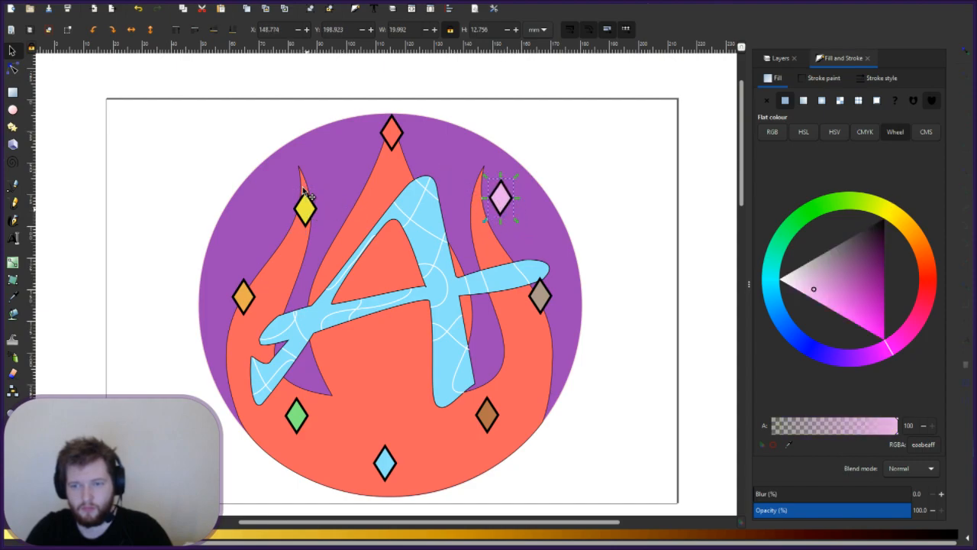
{"action": "left_click_drag", "start_coordinate": [309, 213], "coordinate": [301, 196]}
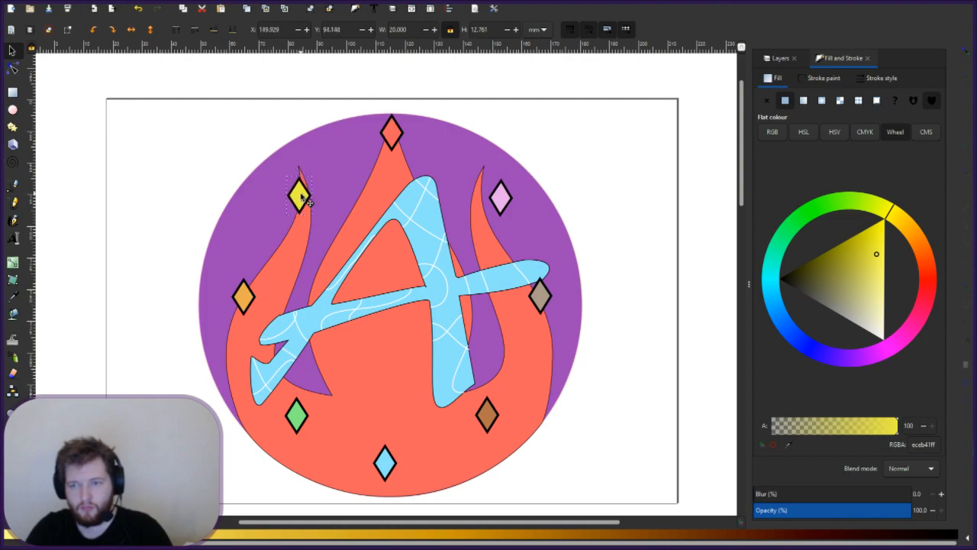
{"action": "key", "text": "Escape"}
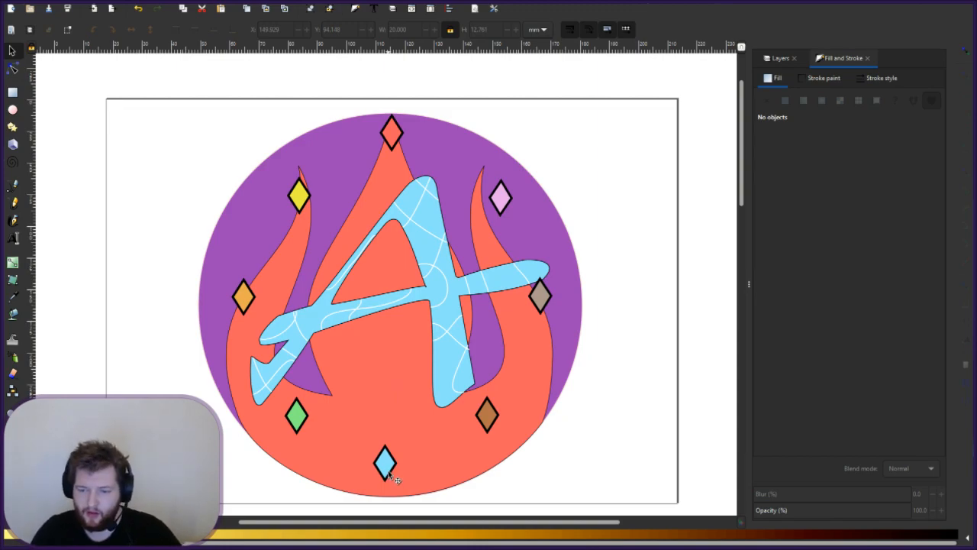
- Adjust the bottom blue diamond's height on the ring
{"action": "left_click_drag", "start_coordinate": [387, 459], "coordinate": [387, 429]}
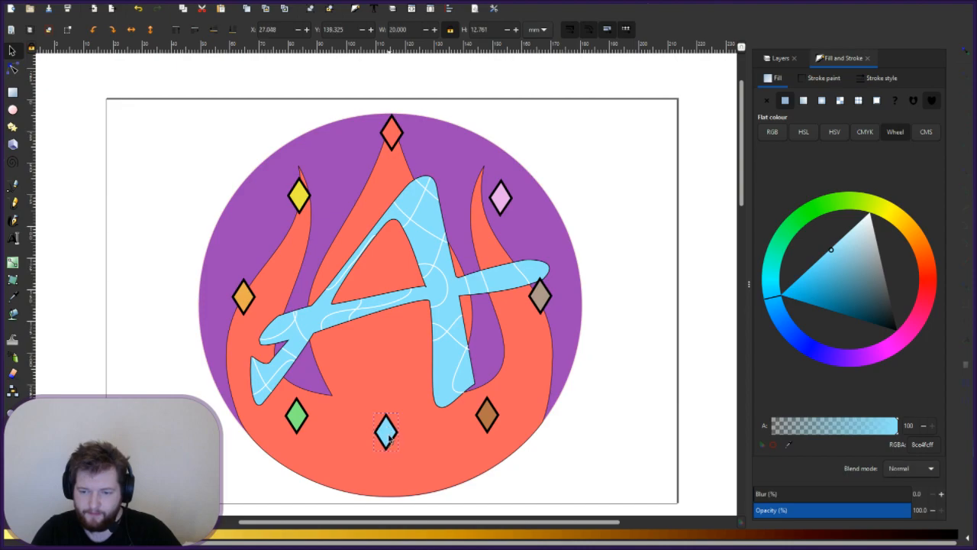
{"action": "key", "text": "Escape"}
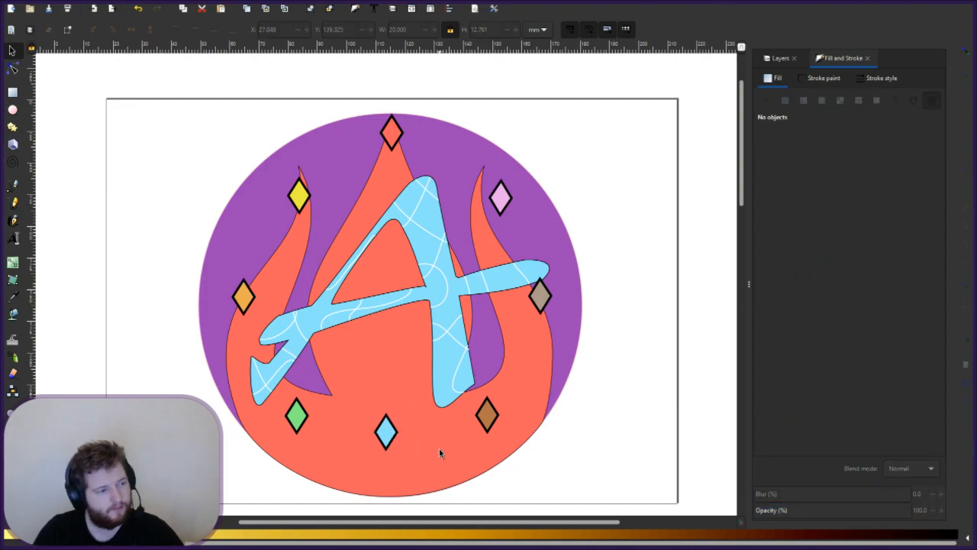
{"action": "left_click_drag", "start_coordinate": [391, 453], "coordinate": [390, 456]}
{"action": "key", "text": "Escape"}
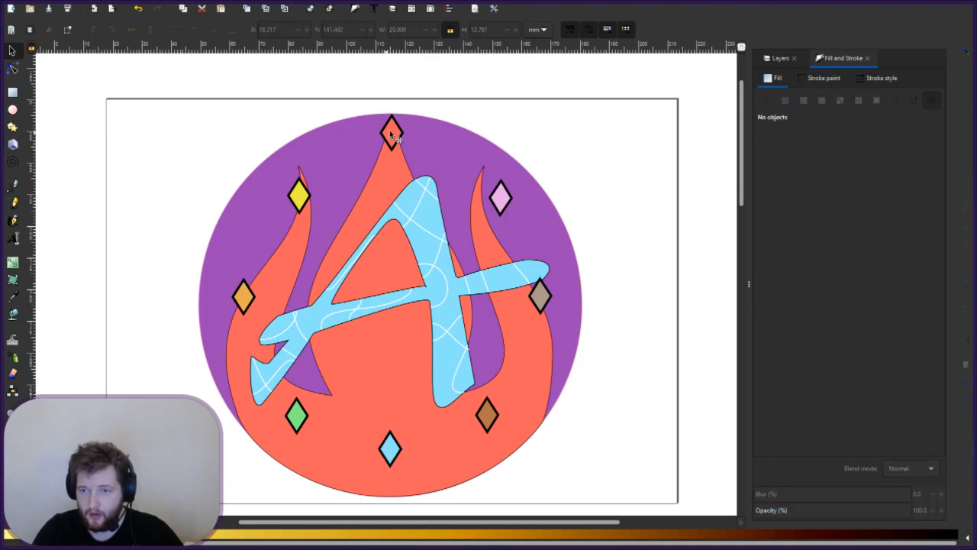
- Nudge the top red diamond to X 172.016, Y 141.765 mm
{"action": "left_click_drag", "start_coordinate": [394, 152], "coordinate": [393, 149]}
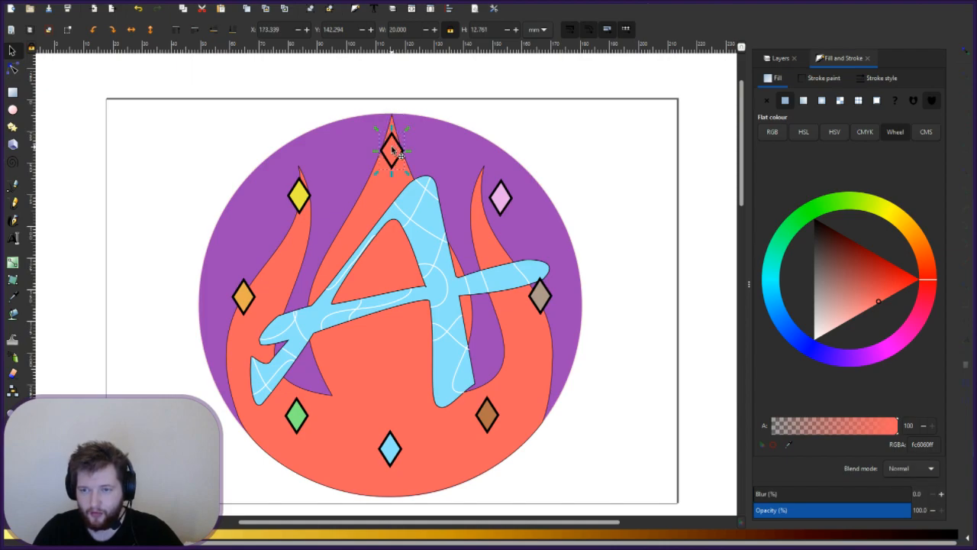
{"action": "key", "text": "Escape"}
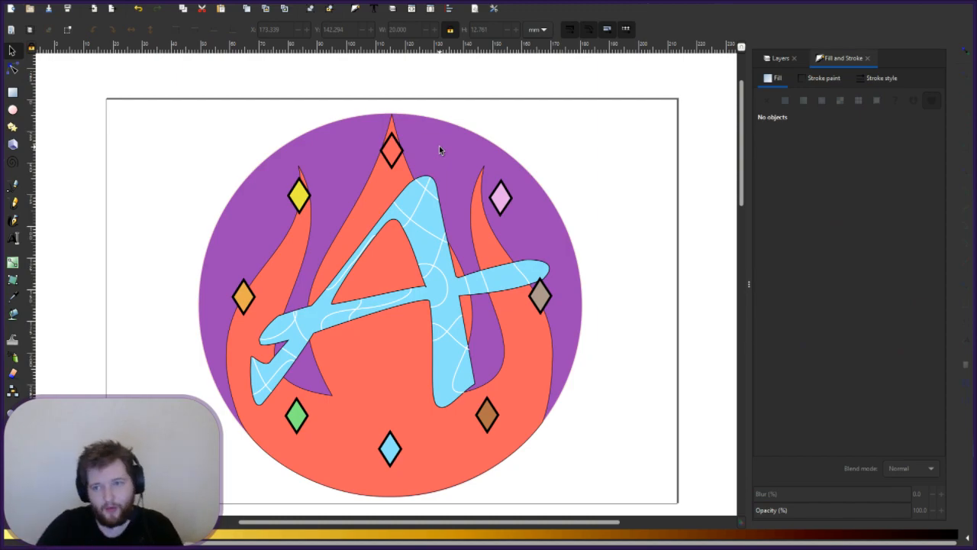
{"action": "left_click", "coordinate": [391, 158]}
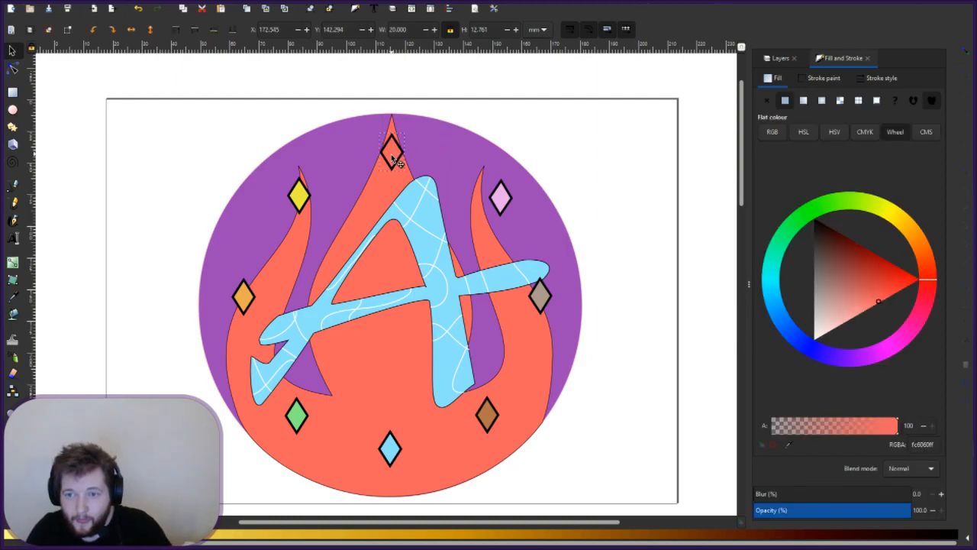
{"action": "left_click_drag", "start_coordinate": [392, 158], "coordinate": [391, 157]}
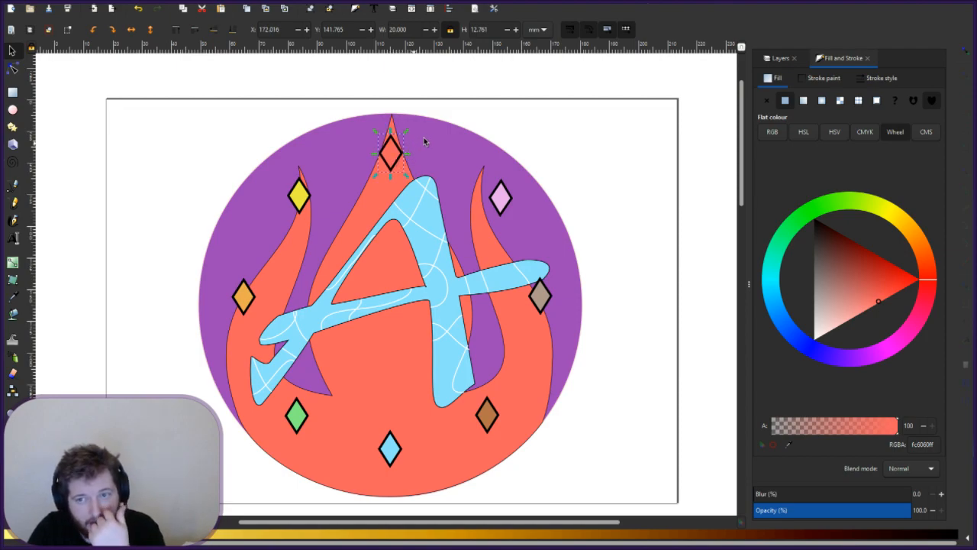
{"action": "key", "text": "Escape"}
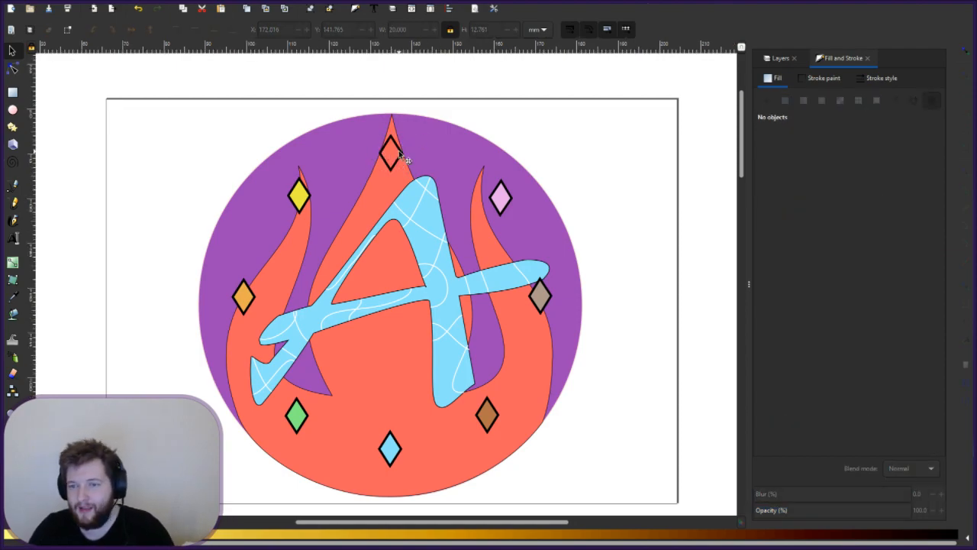
- Move the top red diamond slightly lower to X 171.174, Y 142.092 mm
{"action": "scroll", "coordinate": [400, 150], "scroll_direction": "up", "scroll_amount": 1}
{"action": "scroll", "coordinate": [419, 154], "scroll_direction": "up", "scroll_amount": 4}
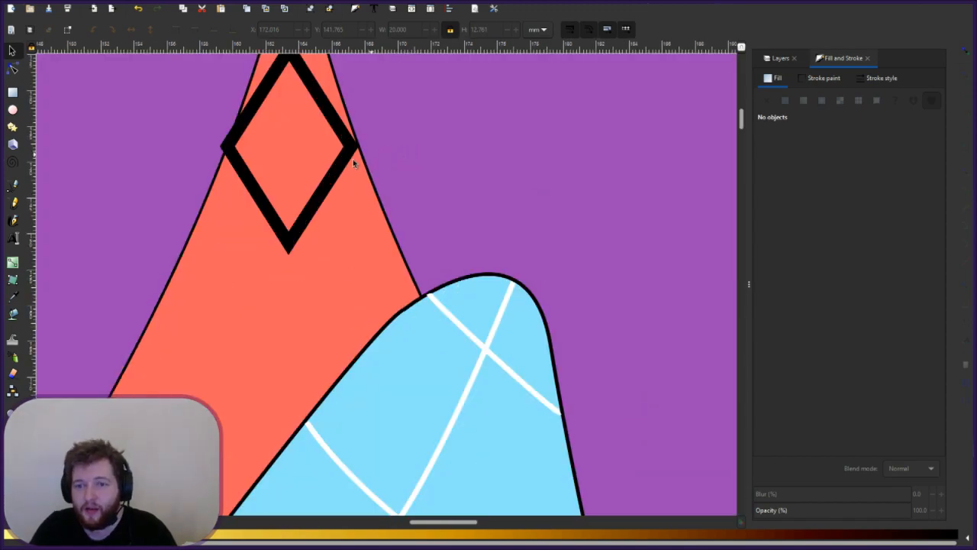
{"action": "left_click", "coordinate": [286, 153]}
{"action": "left_click", "coordinate": [286, 152]}
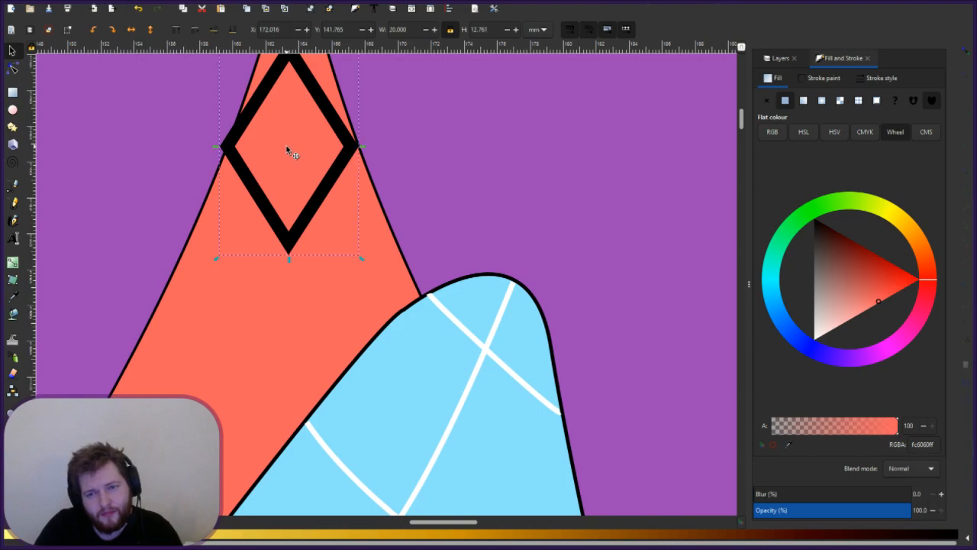
{"action": "left_click_drag", "start_coordinate": [289, 156], "coordinate": [290, 157]}
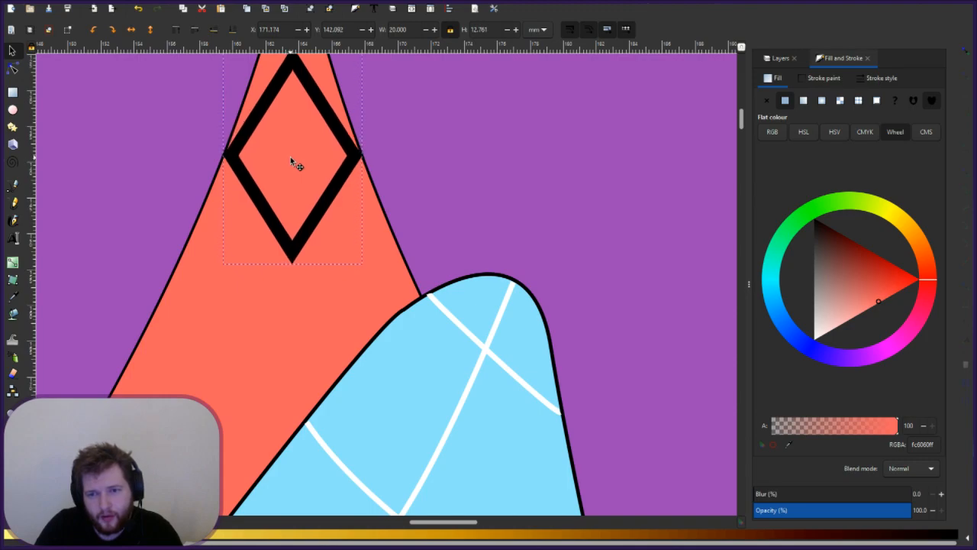
{"action": "left_click", "coordinate": [375, 183]}
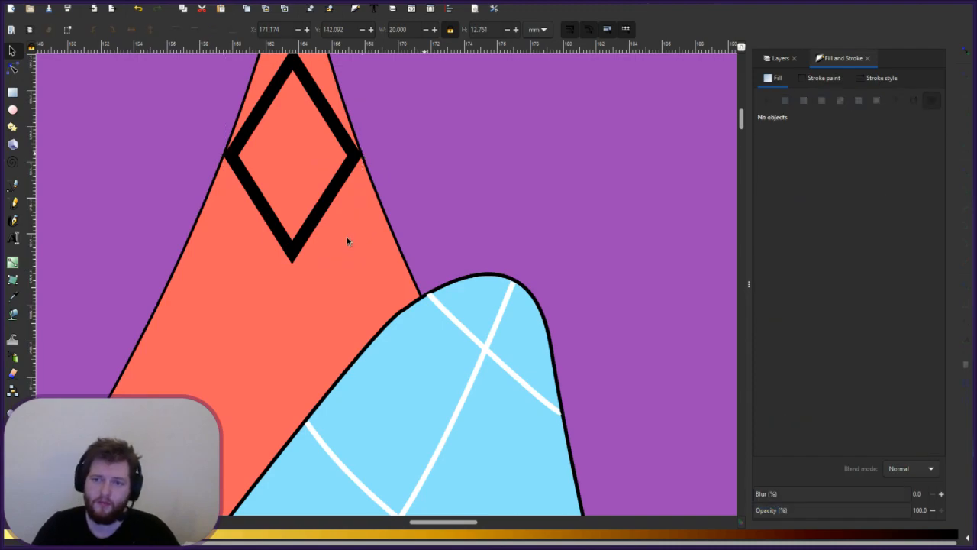
{"action": "scroll", "coordinate": [385, 246], "scroll_direction": "up", "scroll_amount": 4}
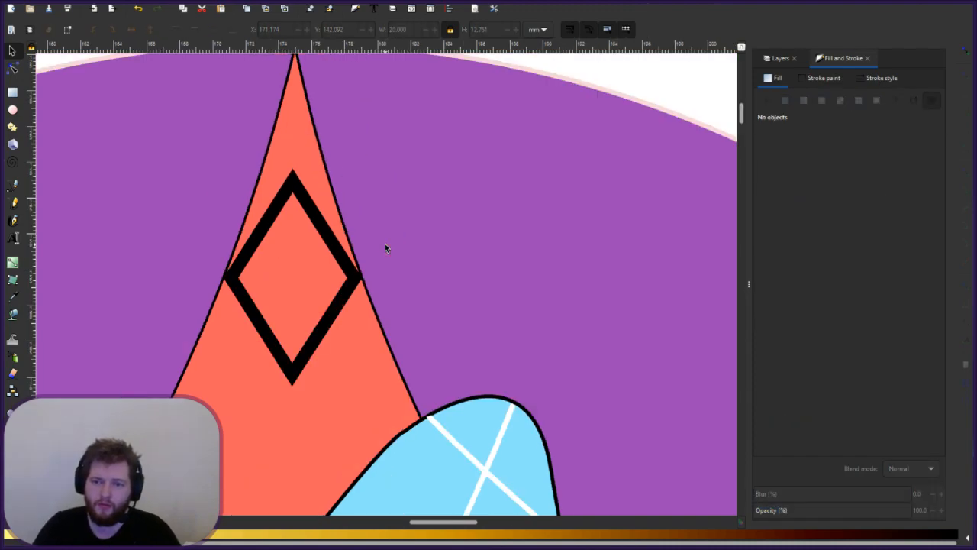
{"action": "scroll", "coordinate": [385, 244], "scroll_direction": "down", "scroll_amount": 4}
{"action": "scroll", "coordinate": [387, 243], "scroll_direction": "down", "scroll_amount": 3}
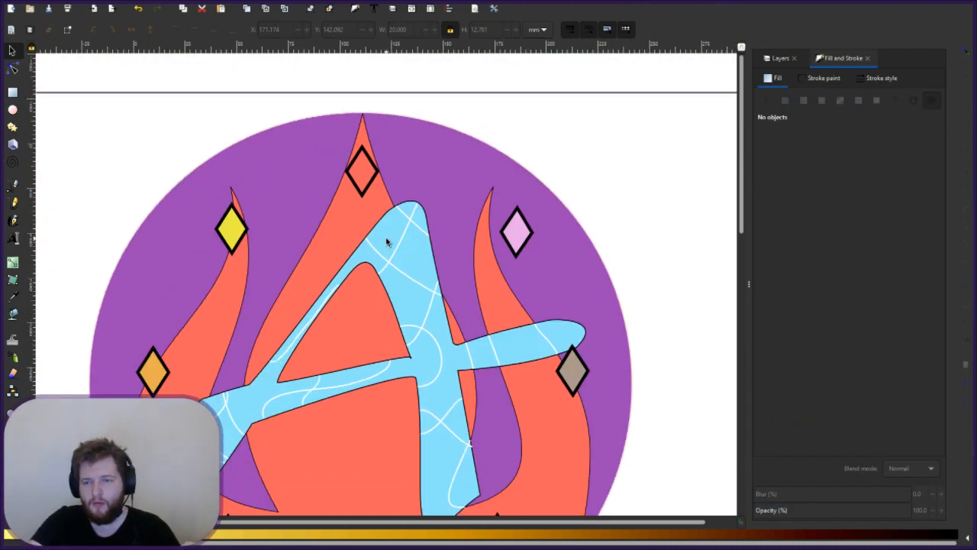
{"action": "scroll", "coordinate": [387, 242], "scroll_direction": "down", "scroll_amount": 2}
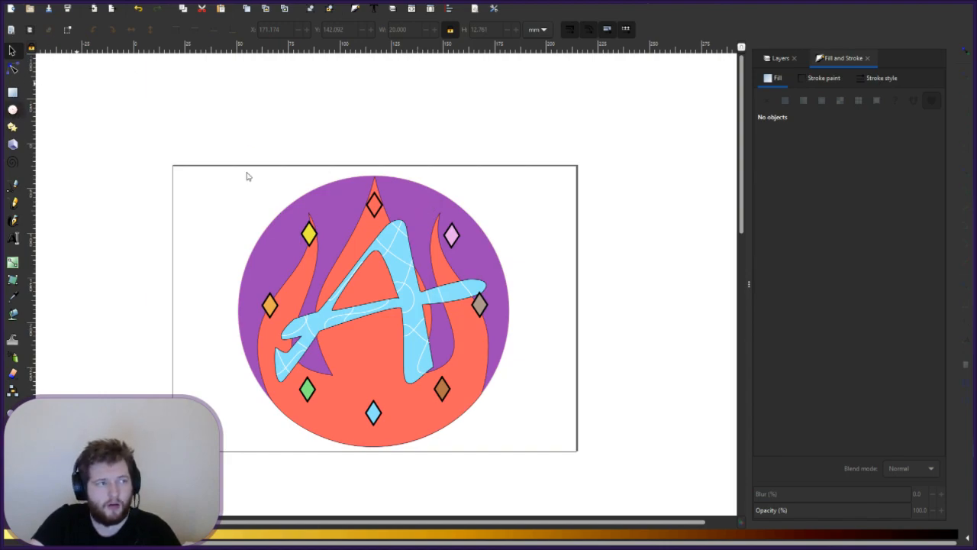
- Draw an unfilled circle over the emblem as the ring, about Rx 86.061 by Ry 81.384 mm
{"action": "key", "text": "e"}
{"action": "left_click", "coordinate": [772, 65]}
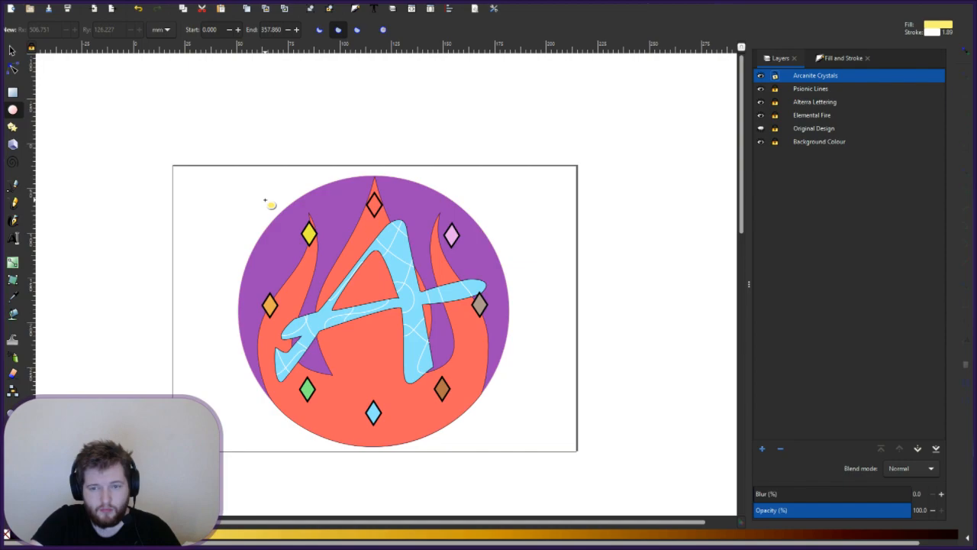
{"action": "left_click_drag", "start_coordinate": [267, 192], "coordinate": [484, 423]}
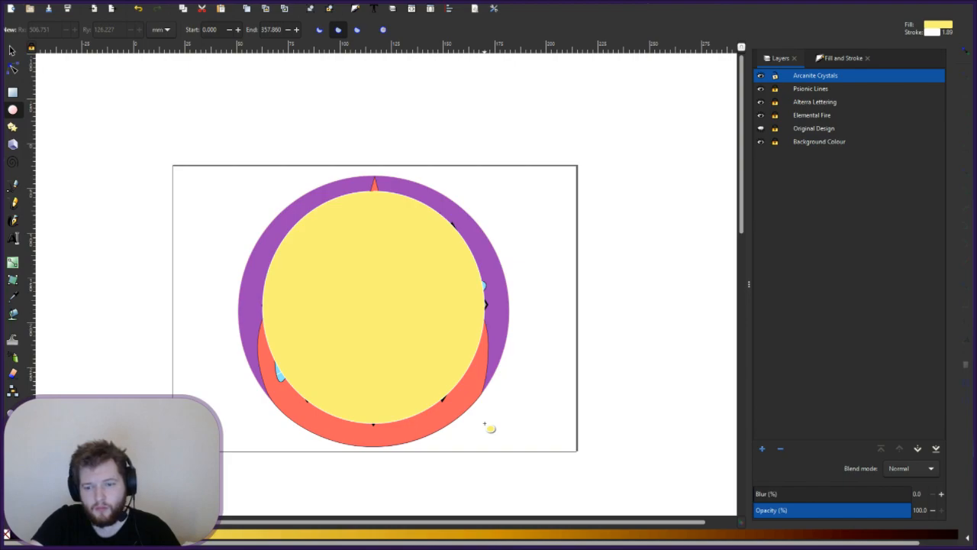
{"action": "left_click_drag", "start_coordinate": [489, 428], "coordinate": [490, 430]}
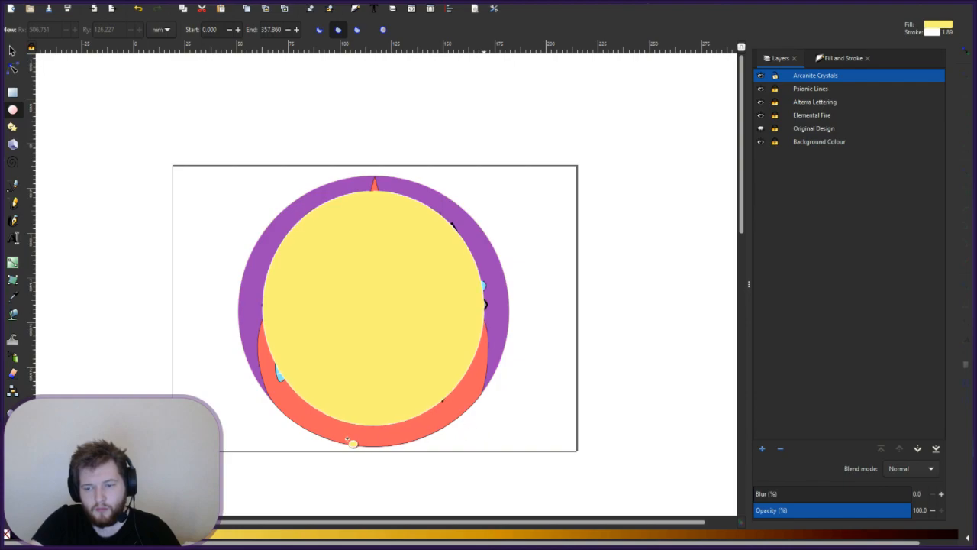
{"action": "left_click", "coordinate": [7, 537]}
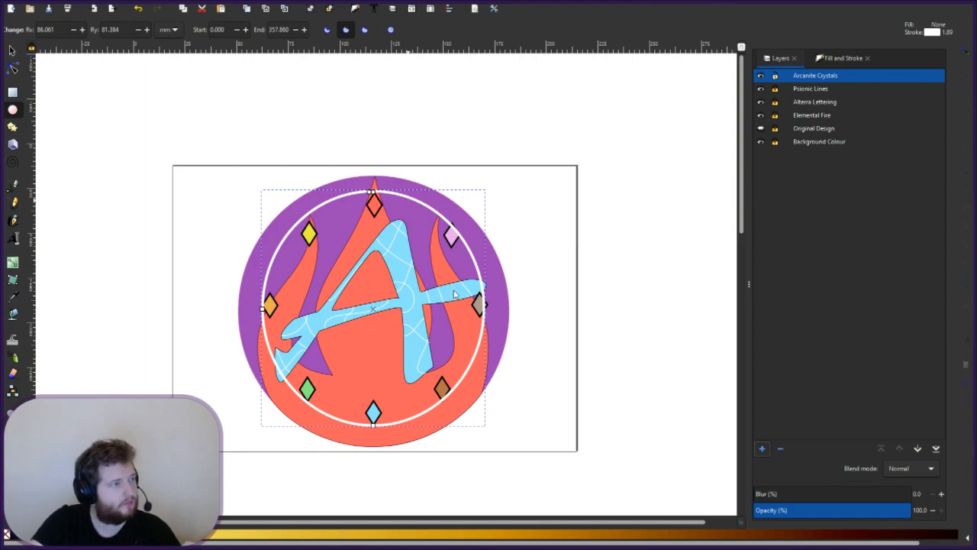
{"action": "key", "text": "alt+Tab"}
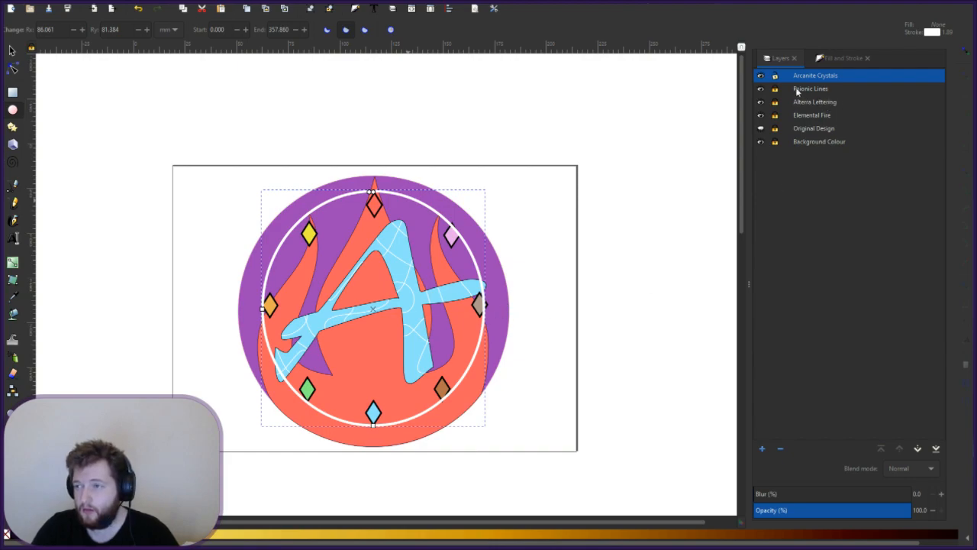
- Add an Arcane Ring layer, move the white ring onto it, and hide it to check
{"action": "left_click", "coordinate": [474, 219]}
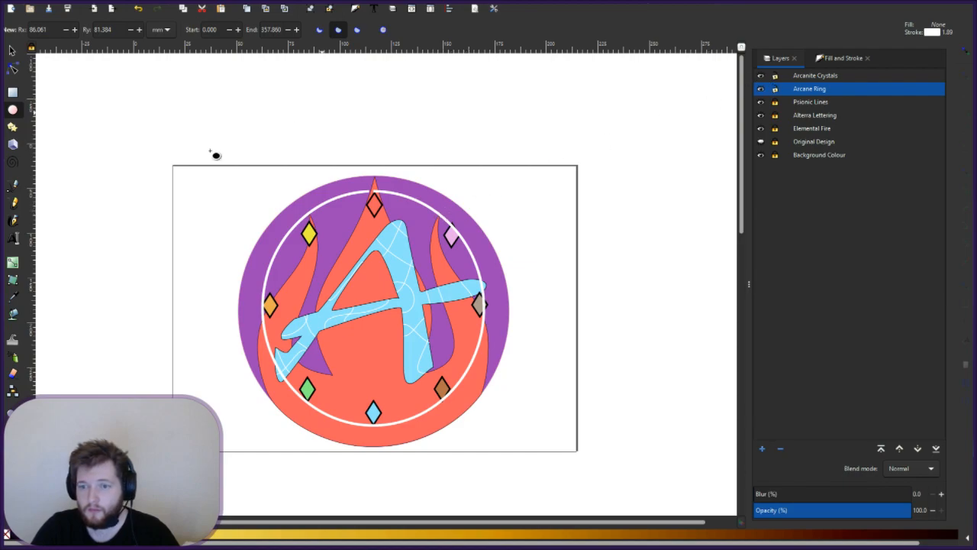
{"action": "key", "text": "s"}
{"action": "left_click", "coordinate": [856, 74]}
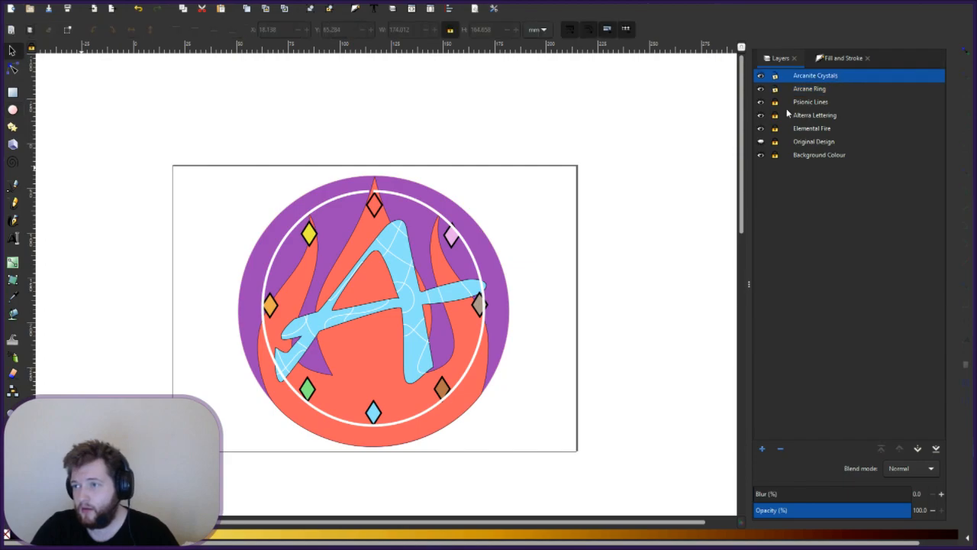
{"action": "left_click", "coordinate": [446, 221]}
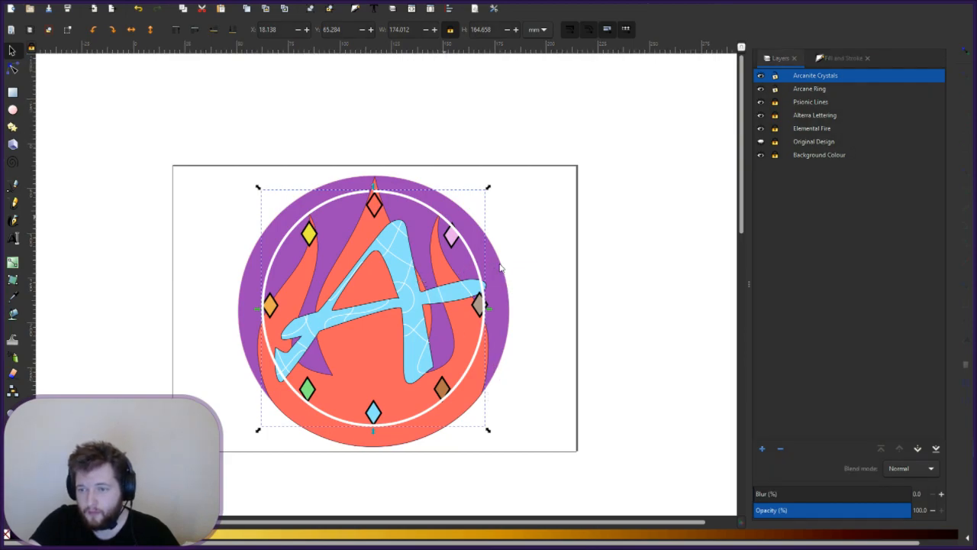
{"action": "left_click", "coordinate": [521, 346]}
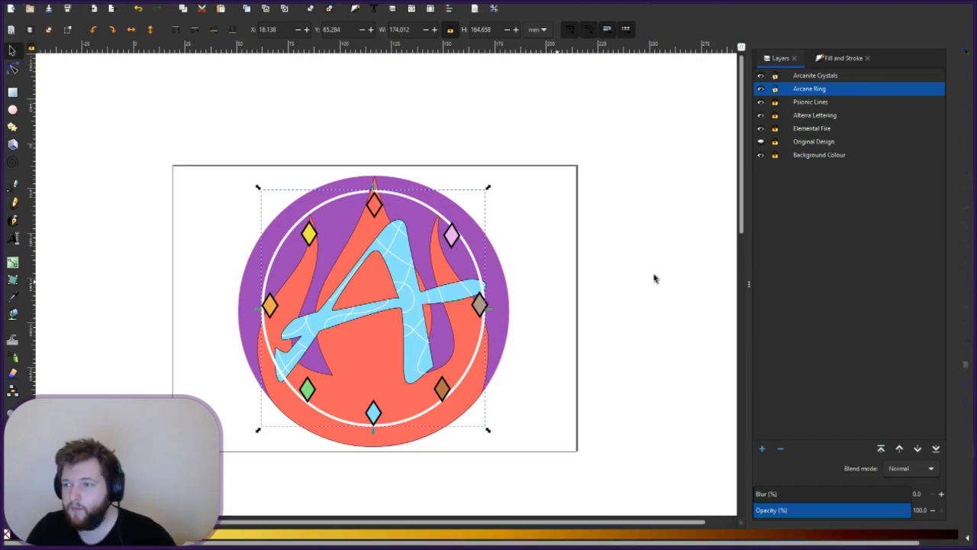
{"action": "left_click", "coordinate": [760, 89]}
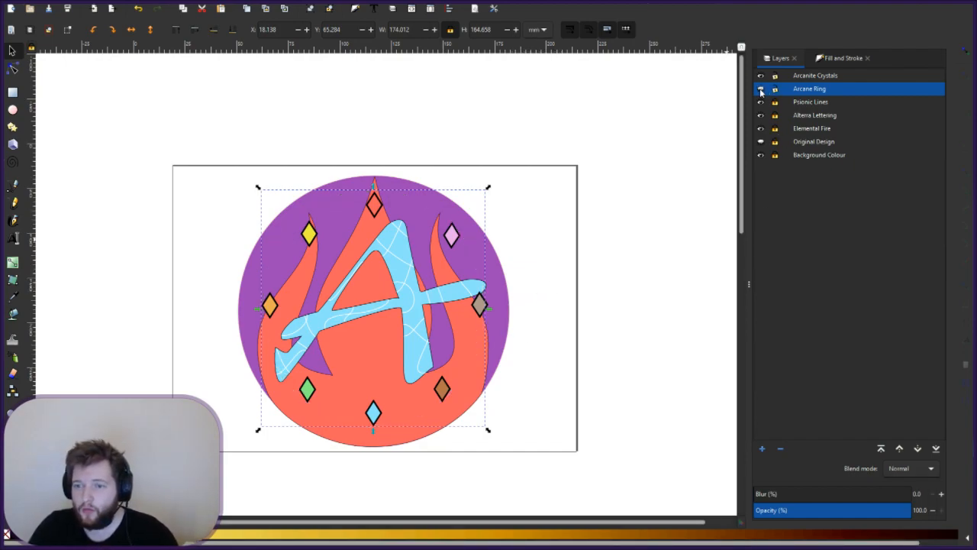
- Unhide the Arcane Ring layer, shift the white ring down, and give it a width of 150
{"action": "left_click", "coordinate": [760, 89]}
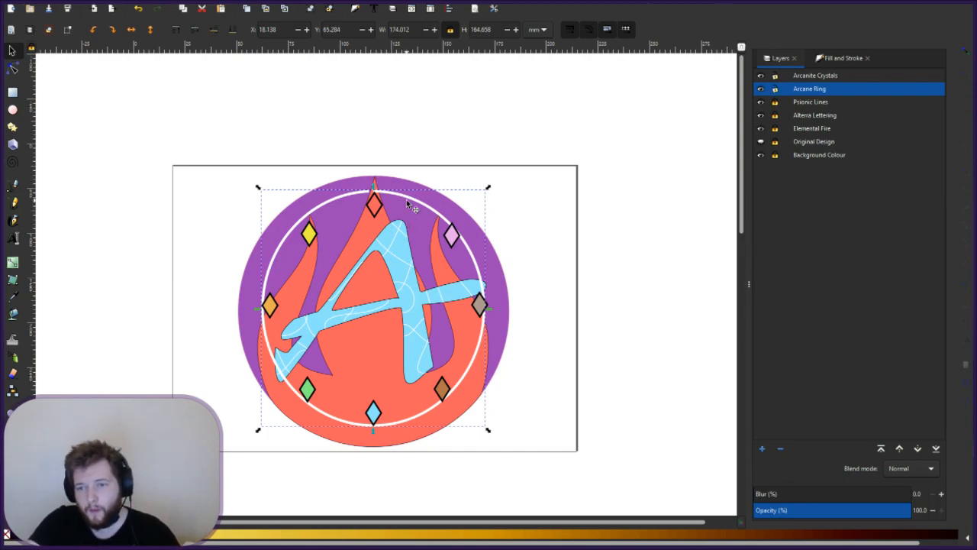
{"action": "left_click_drag", "start_coordinate": [410, 202], "coordinate": [413, 220]}
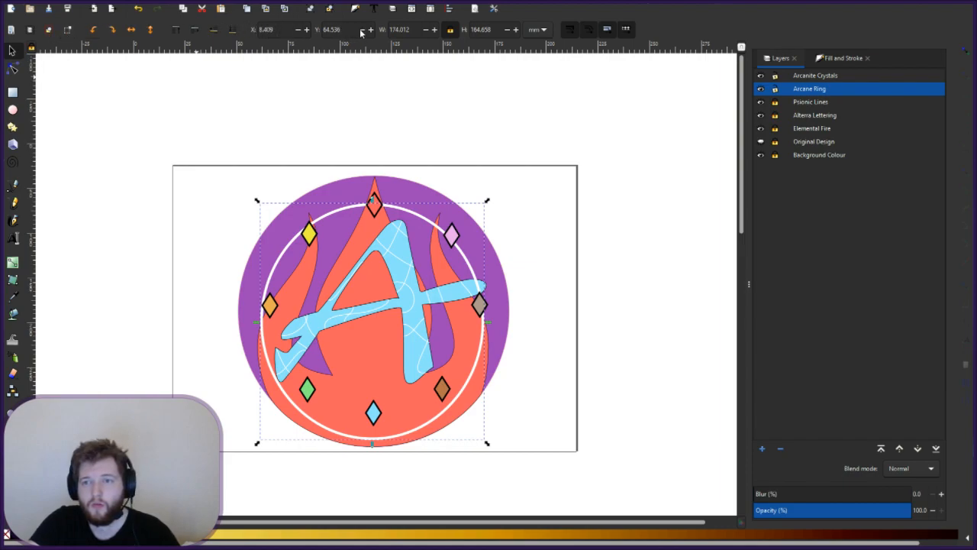
{"action": "left_click_drag", "start_coordinate": [412, 30], "coordinate": [363, 26]}
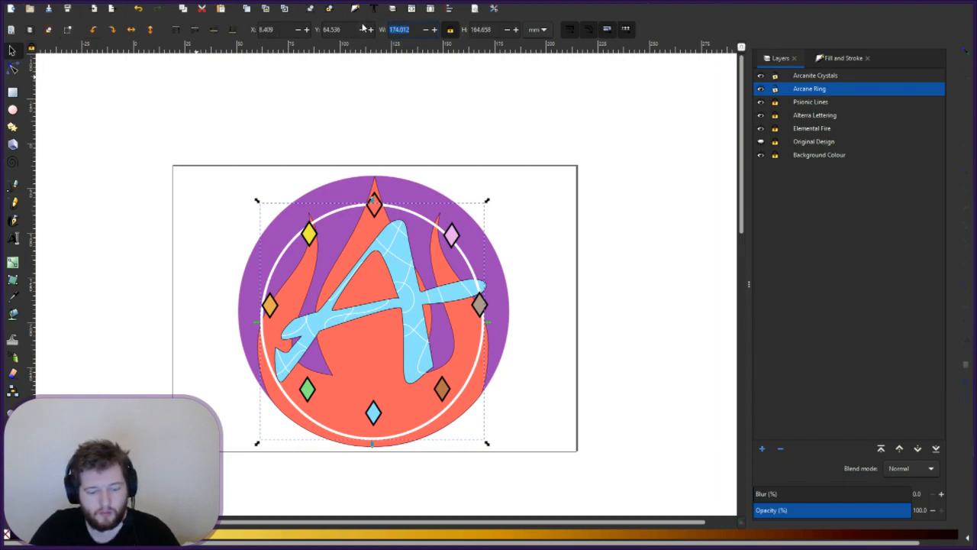
{"action": "type", "text": "150"}
{"action": "key", "text": "Return"}
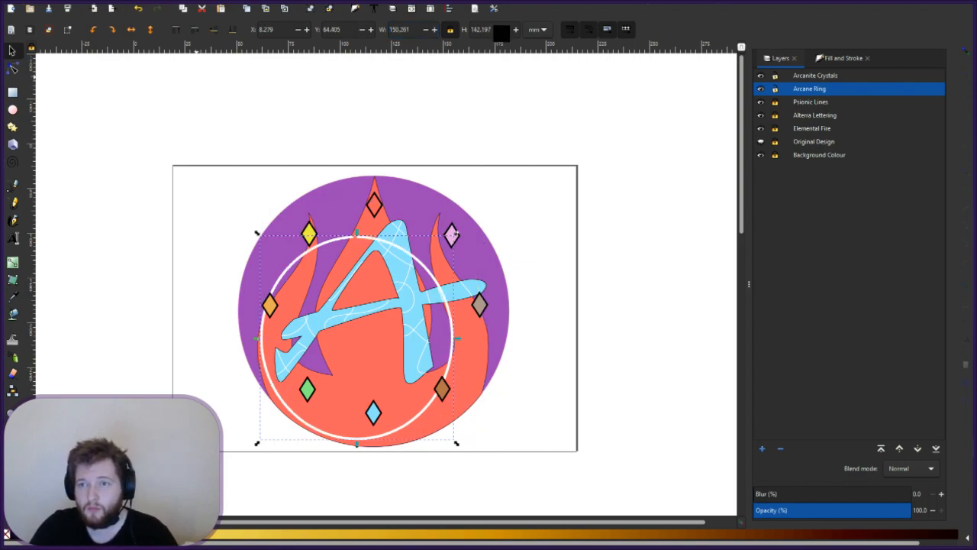
- Try ring height 158.40, then re-enter width and height values around 150
{"action": "left_click_drag", "start_coordinate": [494, 30], "coordinate": [380, 29]}
{"action": "type", "text": "158.40"}
{"action": "key", "text": "Return"}
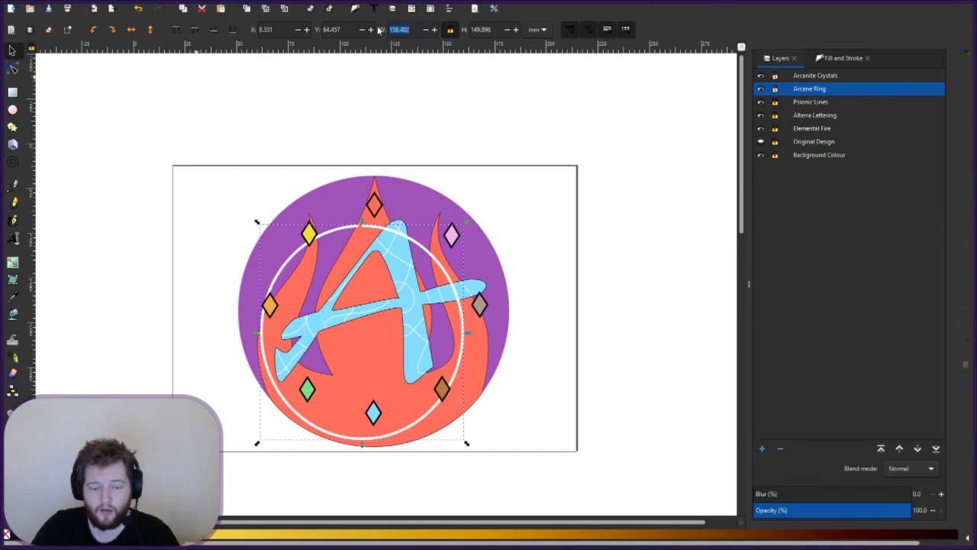
{"action": "type", "text": "150"}
{"action": "key", "text": "Return"}
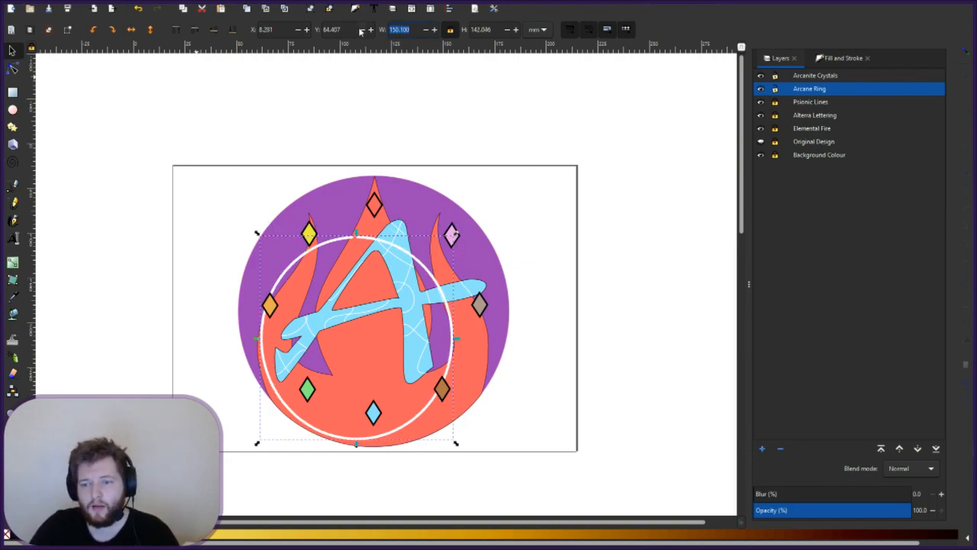
{"action": "type", "text": "15"}
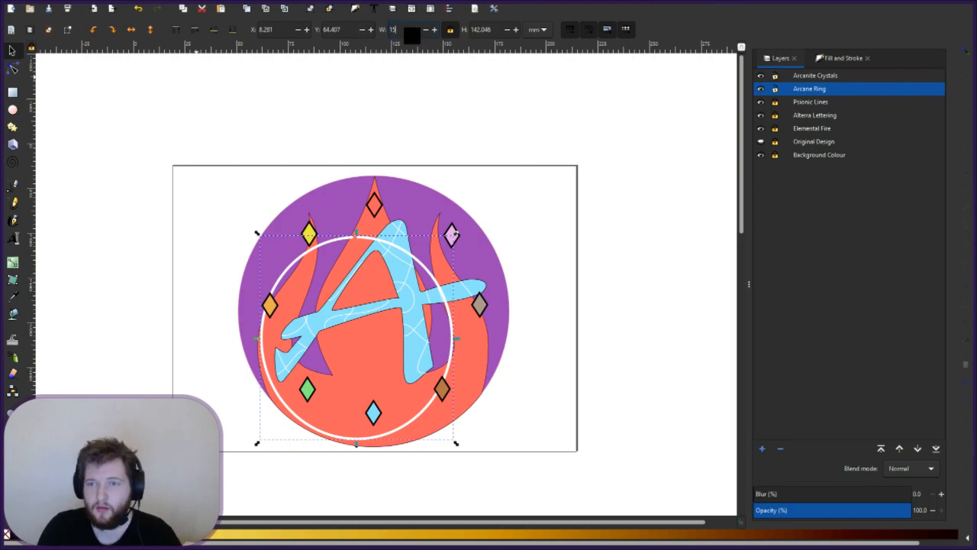
{"action": "type", "text": "0.001"}
{"action": "key", "text": "Tab"}
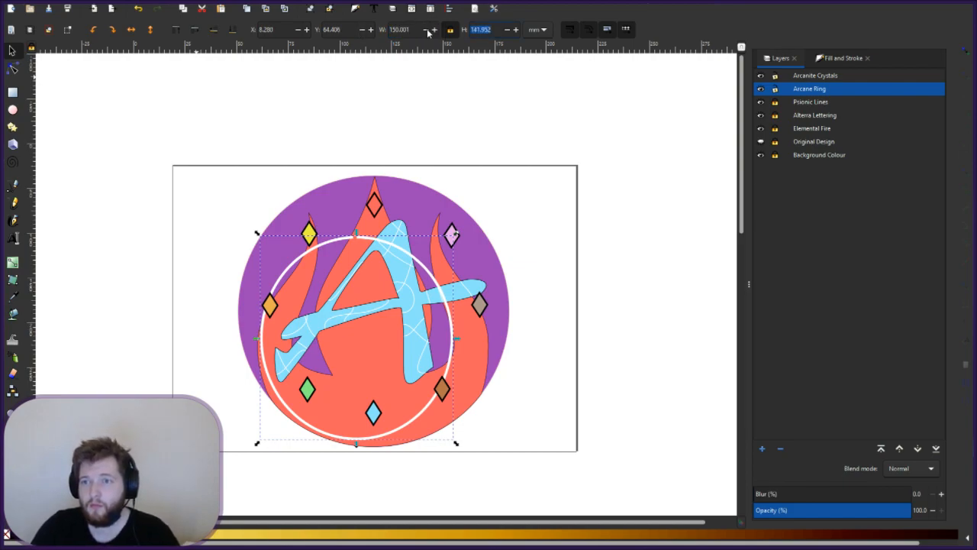
{"action": "type", "text": "150"}
{"action": "key", "text": "Return"}
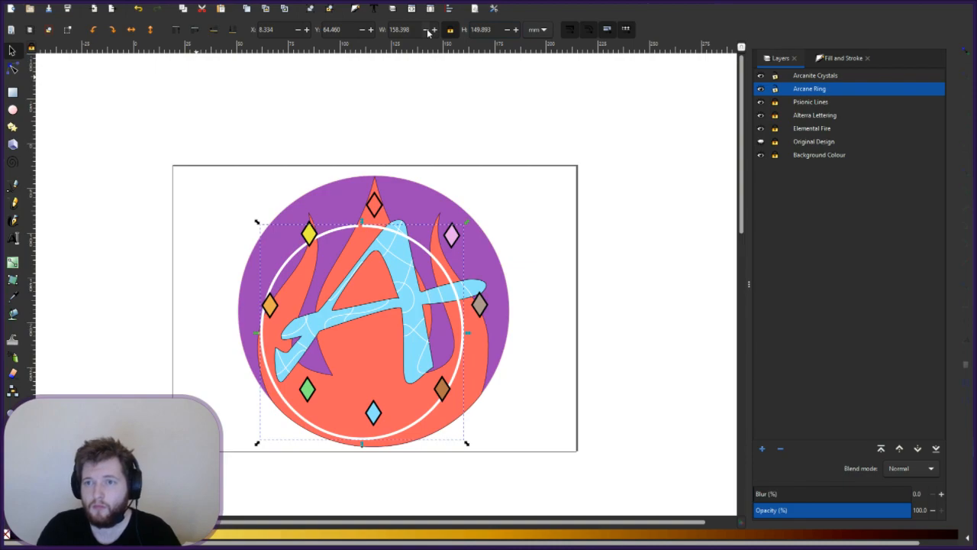
- After nudging the width up and down, set the ring to exactly 150 × 150 mm
{"action": "left_click", "coordinate": [433, 30]}
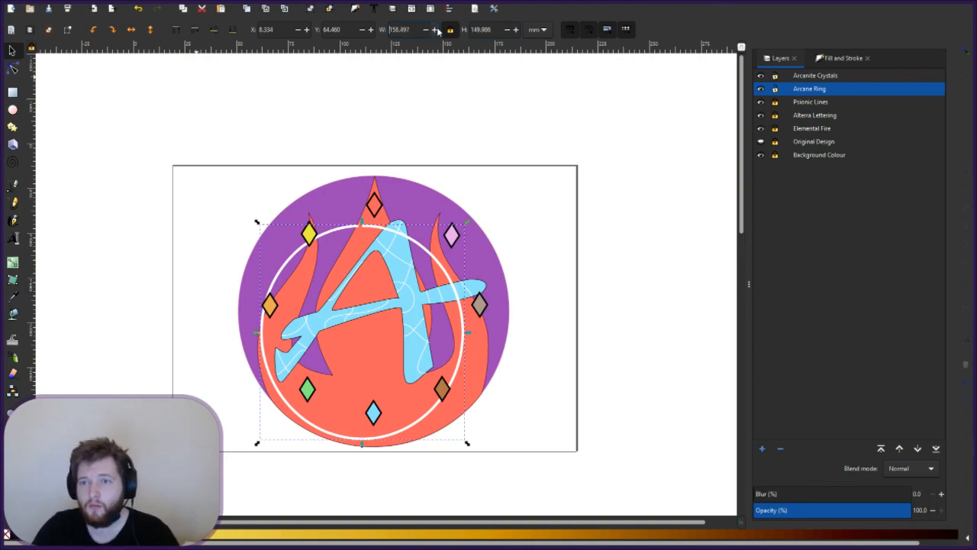
{"action": "left_click", "coordinate": [433, 29]}
{"action": "left_click", "coordinate": [433, 30]}
{"action": "left_click", "coordinate": [433, 29]}
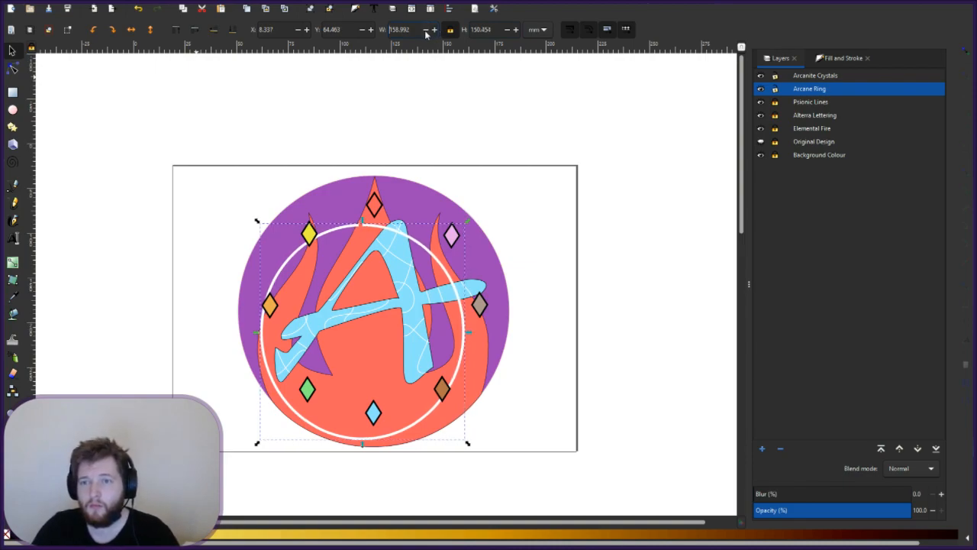
{"action": "left_click", "coordinate": [426, 29]}
{"action": "left_click", "coordinate": [425, 29]}
{"action": "left_click", "coordinate": [425, 30]}
{"action": "left_click", "coordinate": [426, 30]}
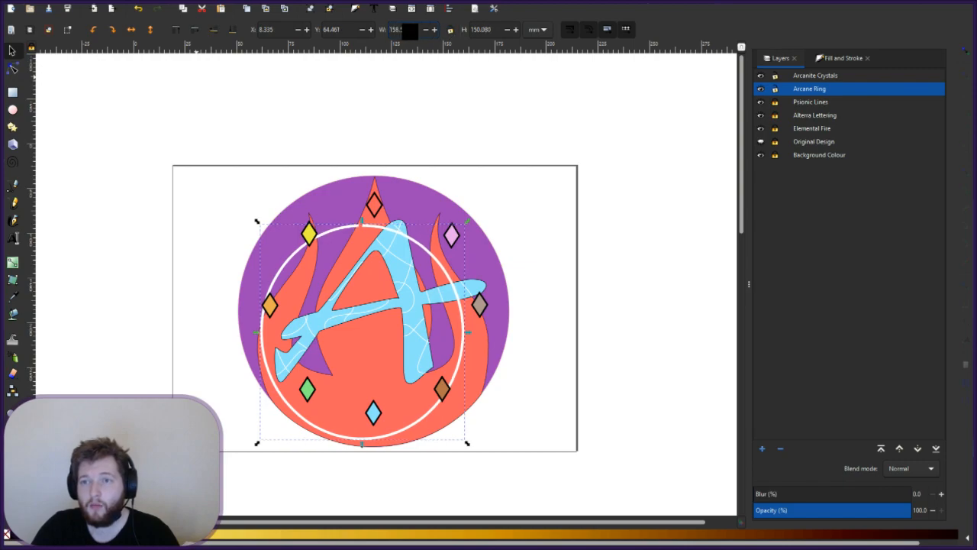
{"action": "double_click", "coordinate": [399, 30]}
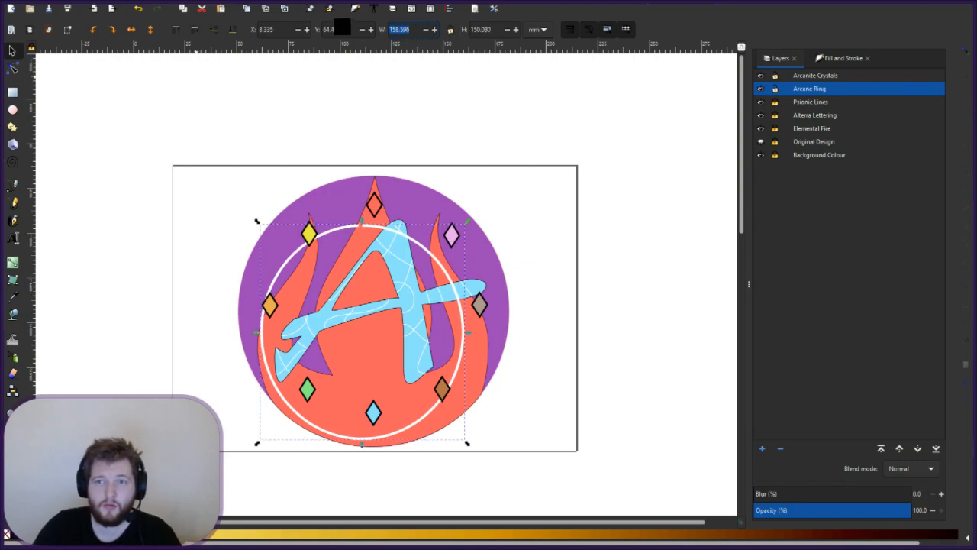
{"action": "type", "text": "150"}
{"action": "key", "text": "Return"}
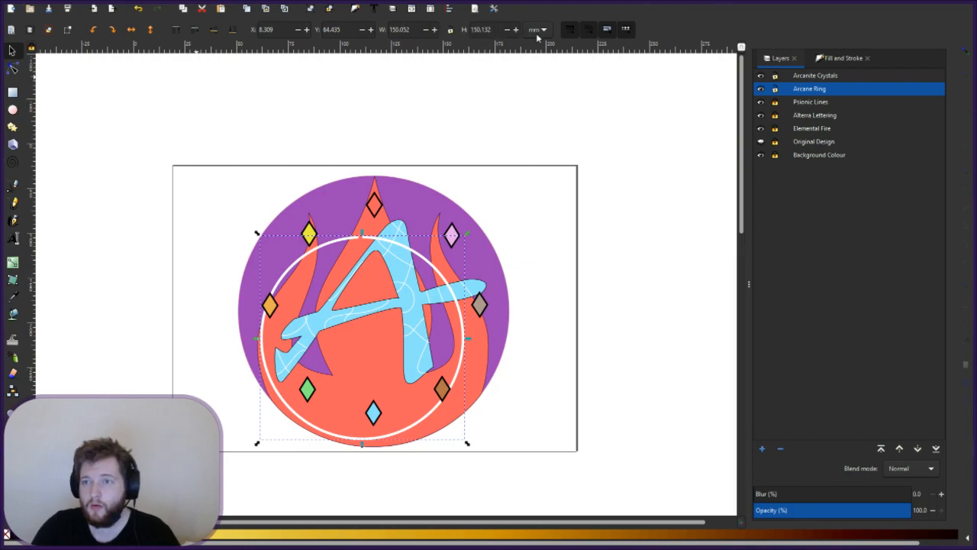
{"action": "left_click_drag", "start_coordinate": [487, 33], "coordinate": [462, 32]}
{"action": "type", "text": "1"}
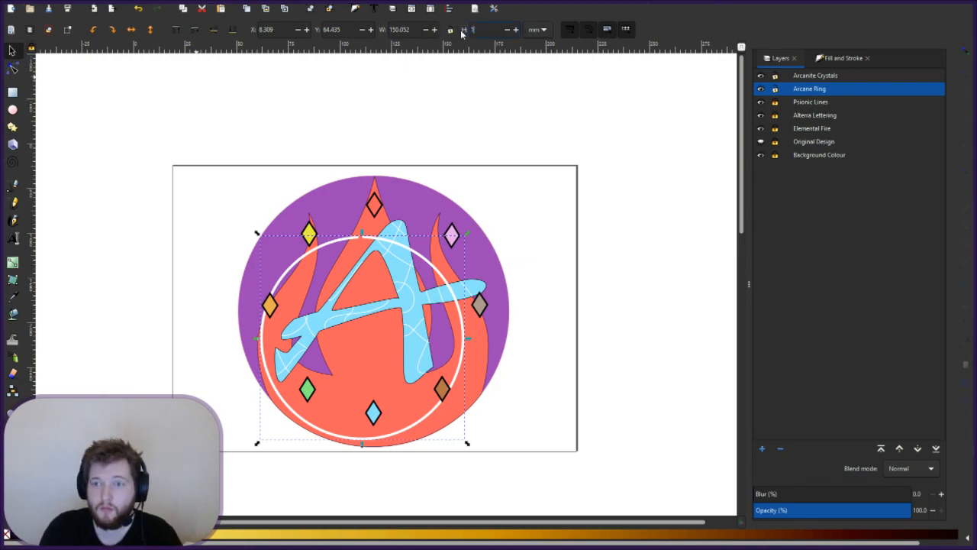
{"action": "type", "text": "50"}
{"action": "key", "text": "Return"}
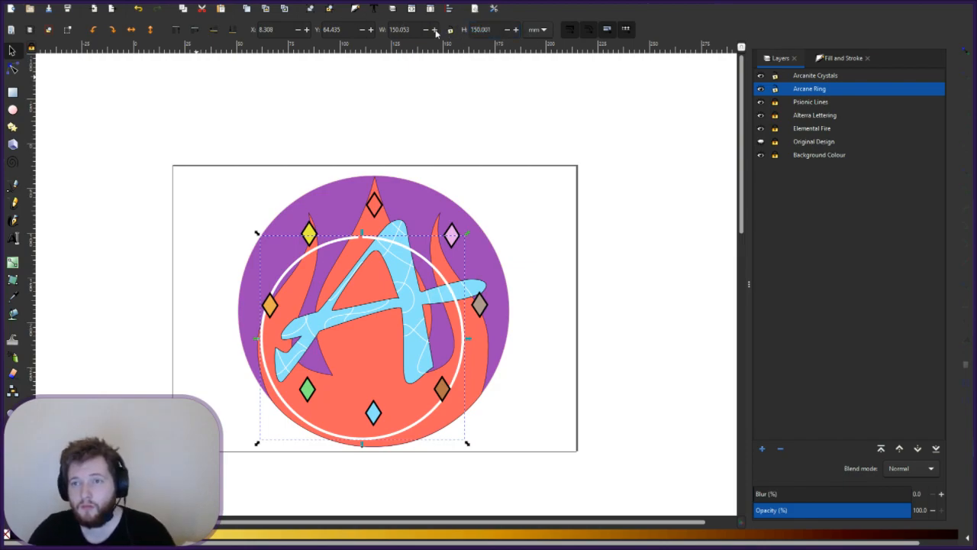
{"action": "type", "text": "150"}
{"action": "key", "text": "Return"}
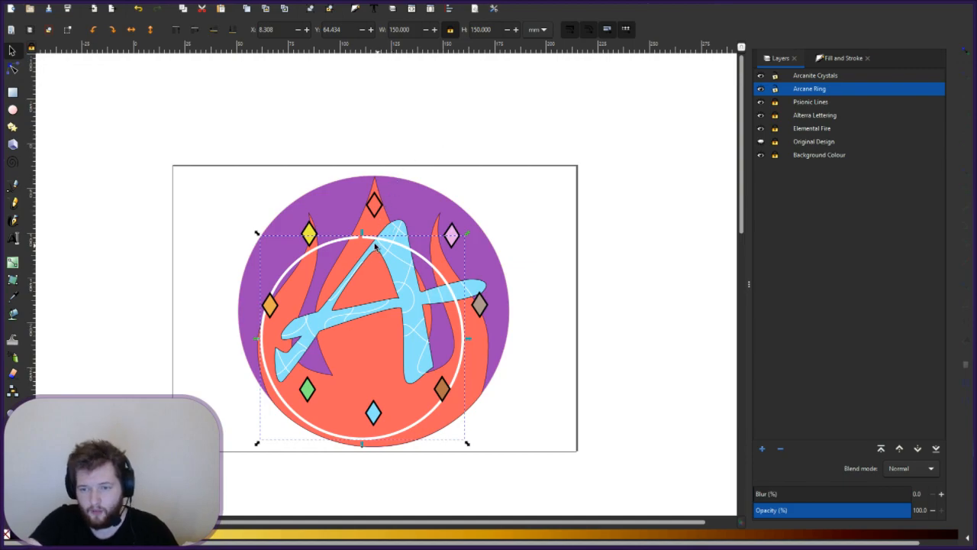
- Centre the ring on the emblem, apply a width of about 160, and shift it left and down
{"action": "left_click_drag", "start_coordinate": [405, 240], "coordinate": [412, 214]}
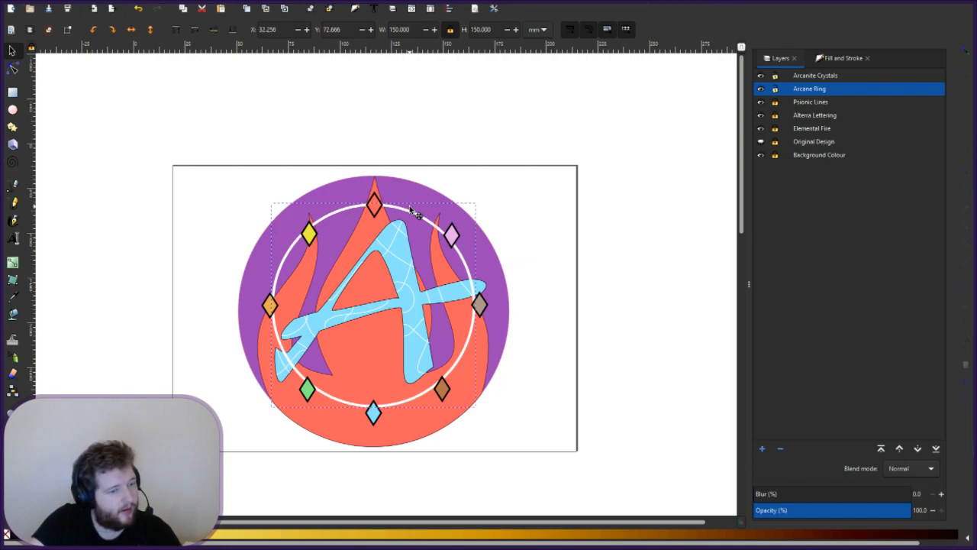
{"action": "left_click_drag", "start_coordinate": [412, 214], "coordinate": [412, 215]}
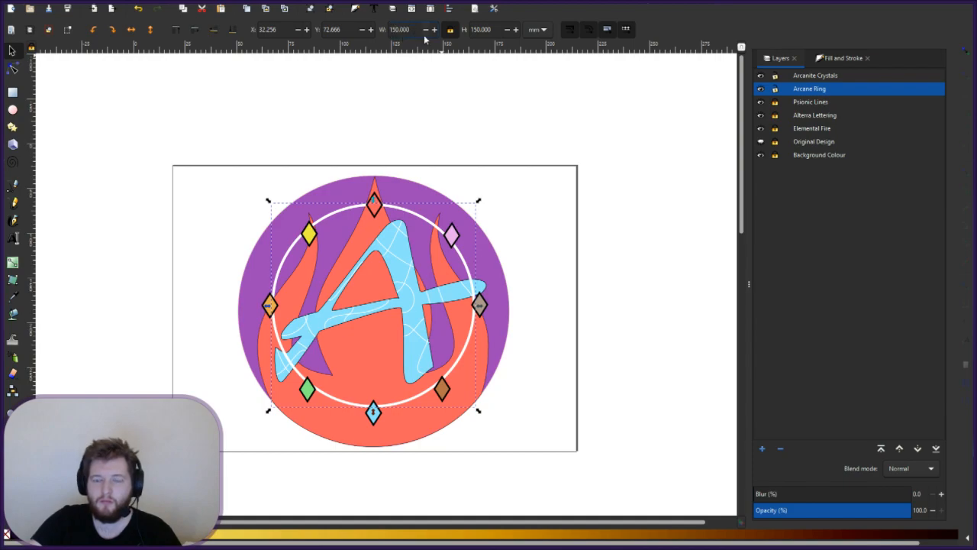
{"action": "key", "text": "Return"}
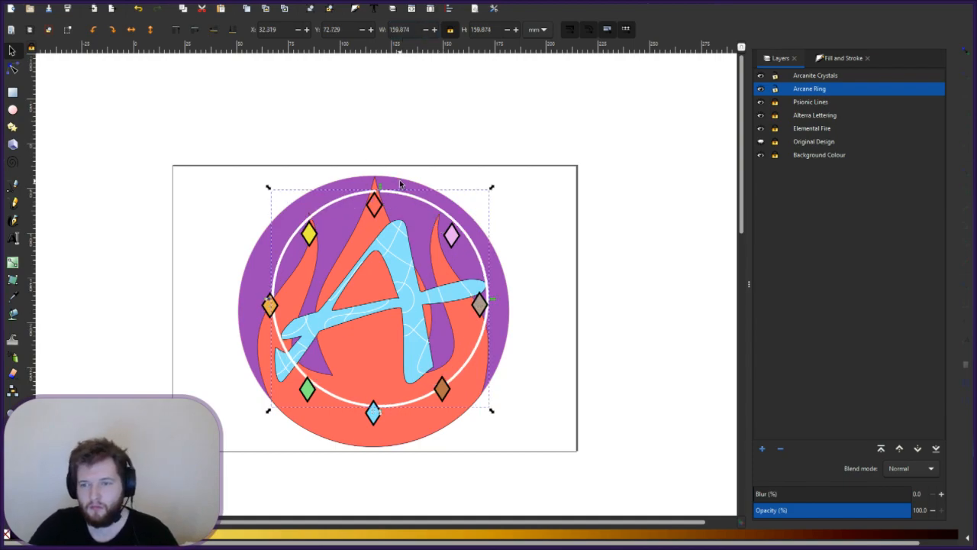
{"action": "left_click_drag", "start_coordinate": [402, 194], "coordinate": [391, 207]}
- Set the ring width to 170, then 200, and centre it around the purple circle
{"action": "left_click_drag", "start_coordinate": [419, 32], "coordinate": [384, 25]}
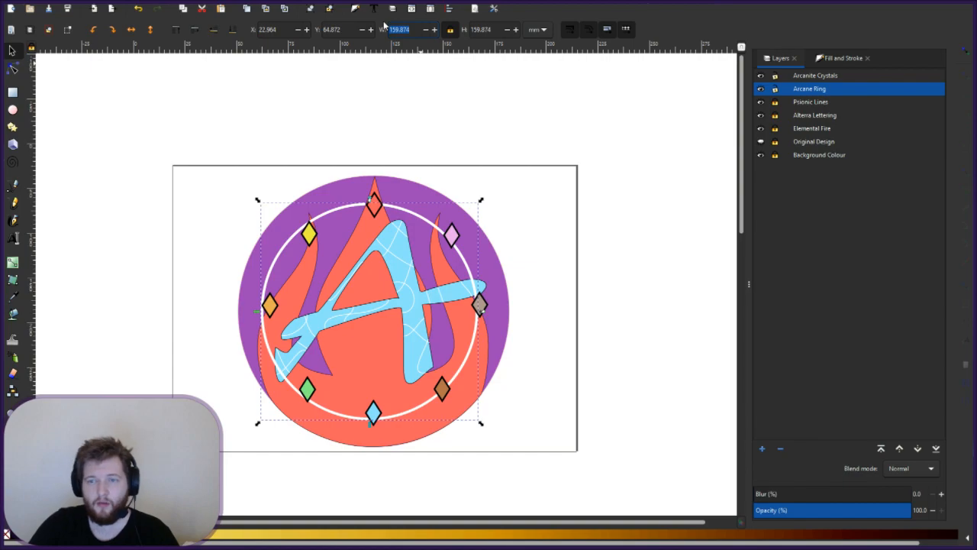
{"action": "key", "text": "BackSpace"}
{"action": "type", "text": "170"}
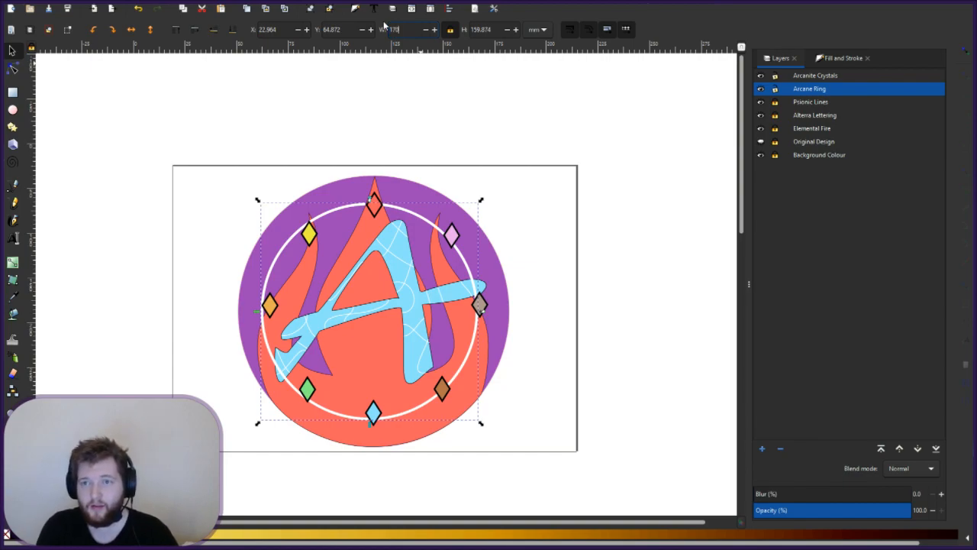
{"action": "key", "text": "Return"}
{"action": "left_click_drag", "start_coordinate": [411, 33], "coordinate": [359, 33]}
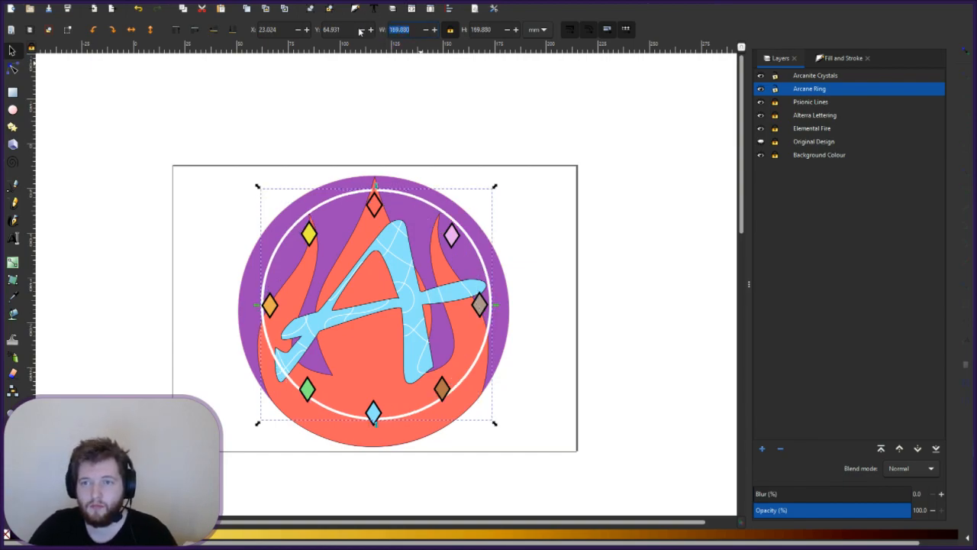
{"action": "type", "text": "200"}
{"action": "key", "text": "Return"}
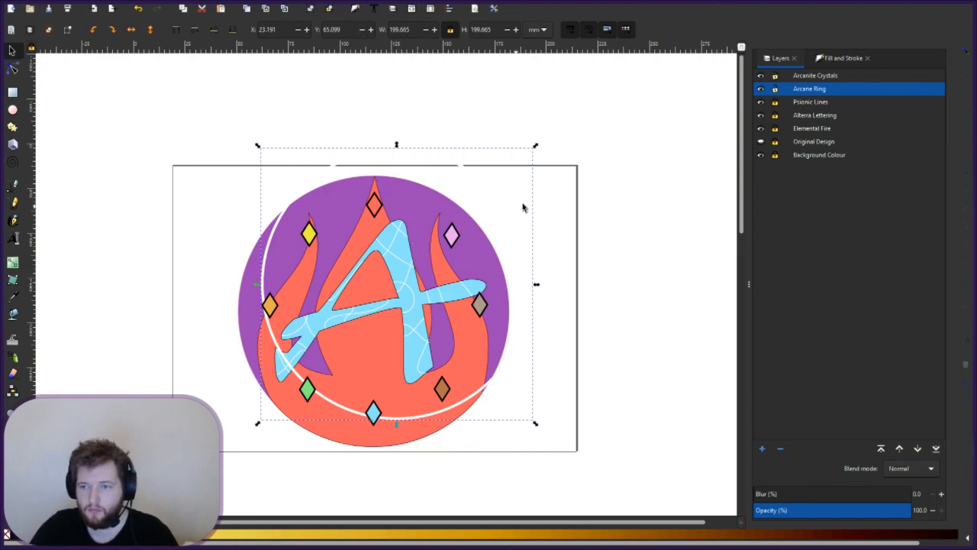
{"action": "mouse_move", "coordinate": [456, 195]}
{"action": "left_mouse_down"}
{"action": "mouse_move", "coordinate": [450, 211]}
{"action": "mouse_move", "coordinate": [445, 205]}
{"action": "left_mouse_up"}
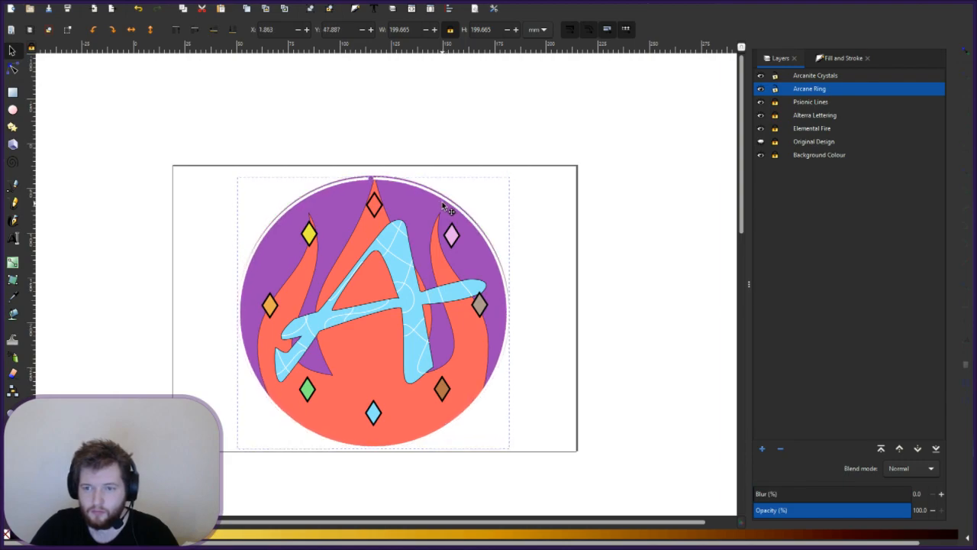
- Shrink the ring to 150 mm width and centre it on the emblem
{"action": "triple_click", "coordinate": [397, 29]}
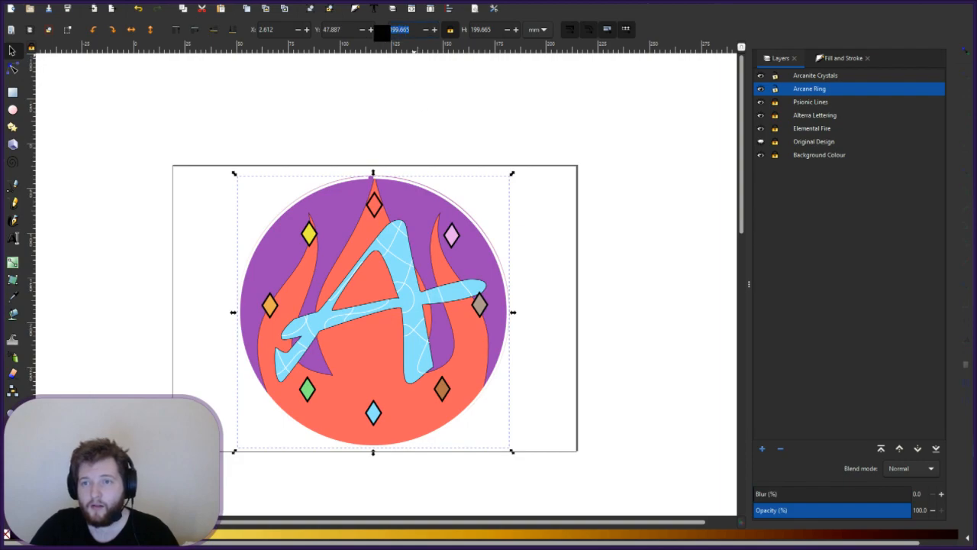
{"action": "type", "text": "150"}
{"action": "key", "text": "Return"}
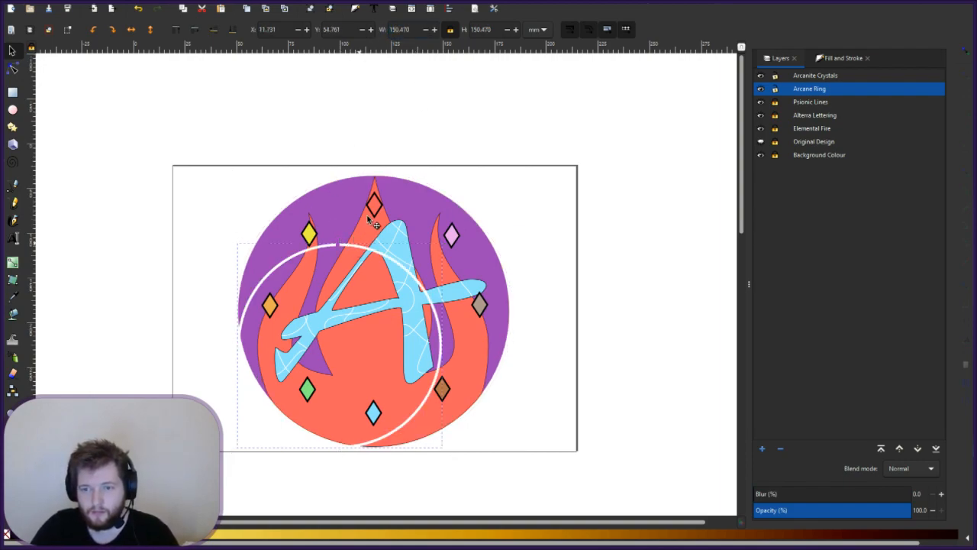
{"action": "left_click_drag", "start_coordinate": [356, 253], "coordinate": [391, 213]}
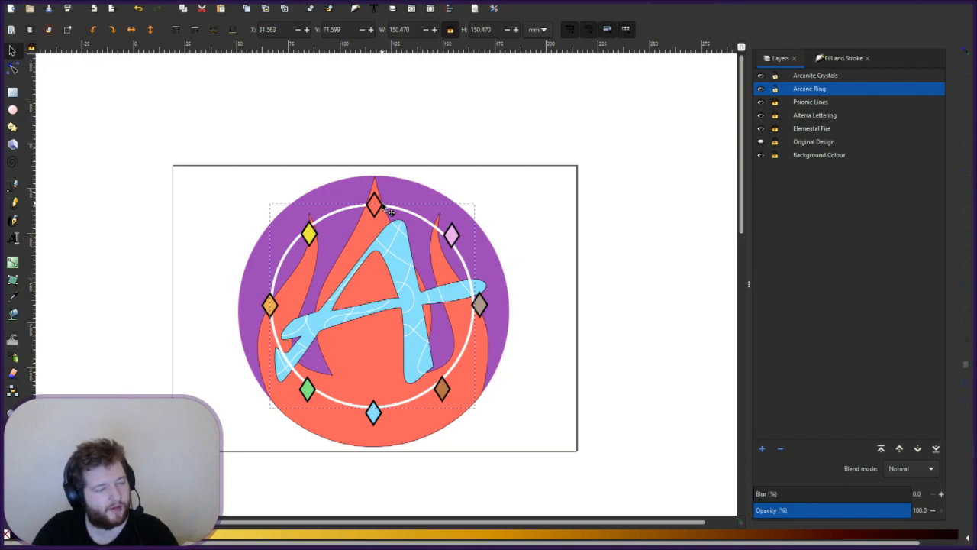
- Set the ring width to 160 and drag it down onto the eight diamonds
{"action": "triple_click", "coordinate": [385, 29]}
{"action": "type", "text": "160"}
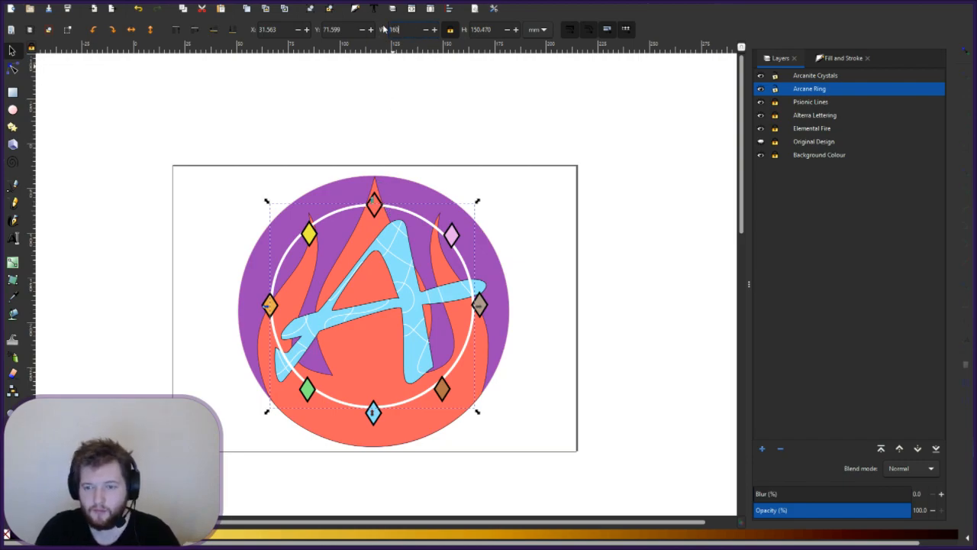
{"action": "key", "text": "Return"}
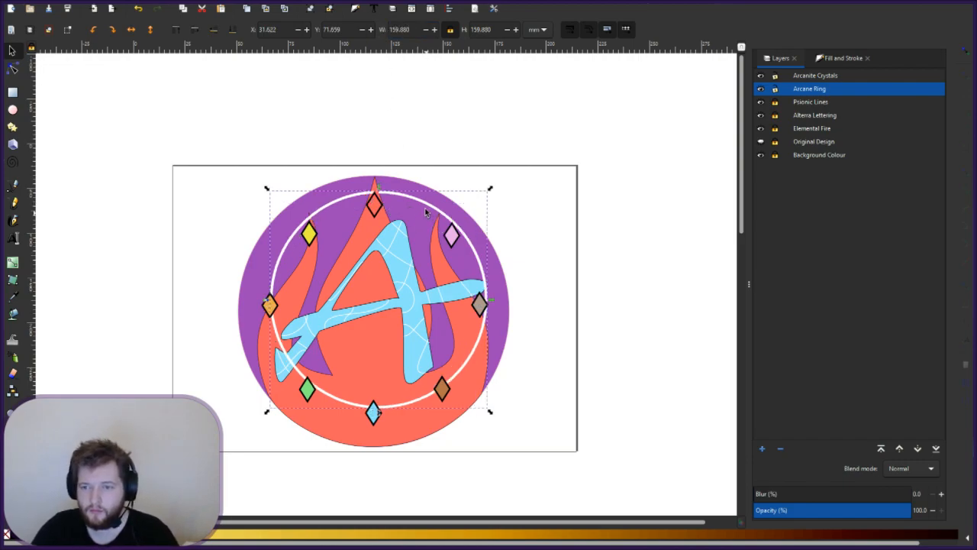
{"action": "left_click_drag", "start_coordinate": [403, 211], "coordinate": [404, 216]}
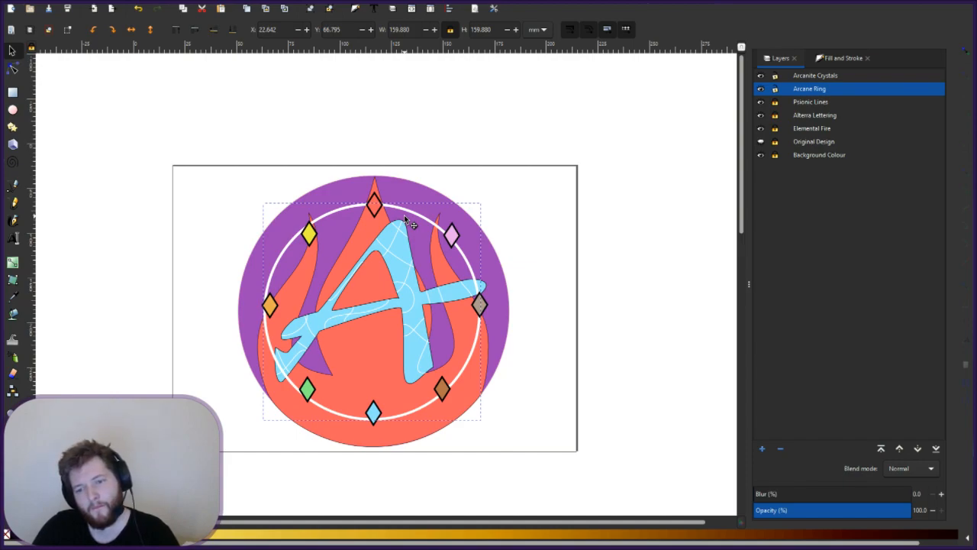
{"action": "left_click_drag", "start_coordinate": [406, 219], "coordinate": [411, 223]}
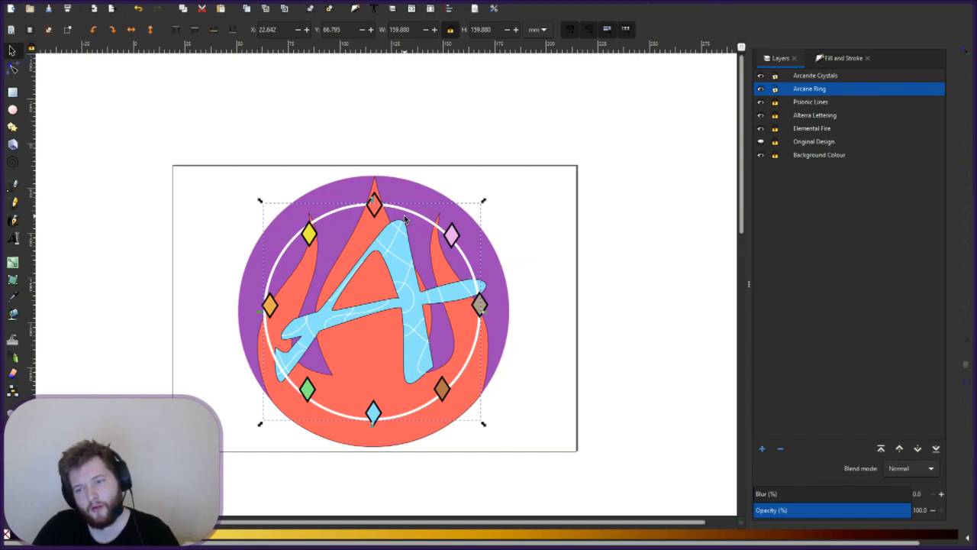
- Fine-tune the ring's position with a small drag and Alt+Left nudge, then select the Arcanite Crystals layer
{"action": "left_click", "coordinate": [547, 330]}
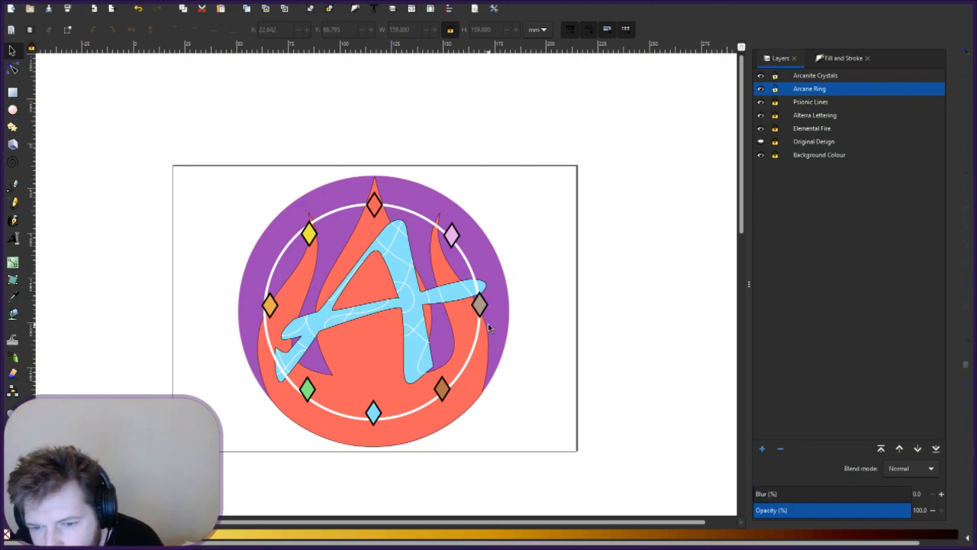
{"action": "left_click", "coordinate": [411, 216]}
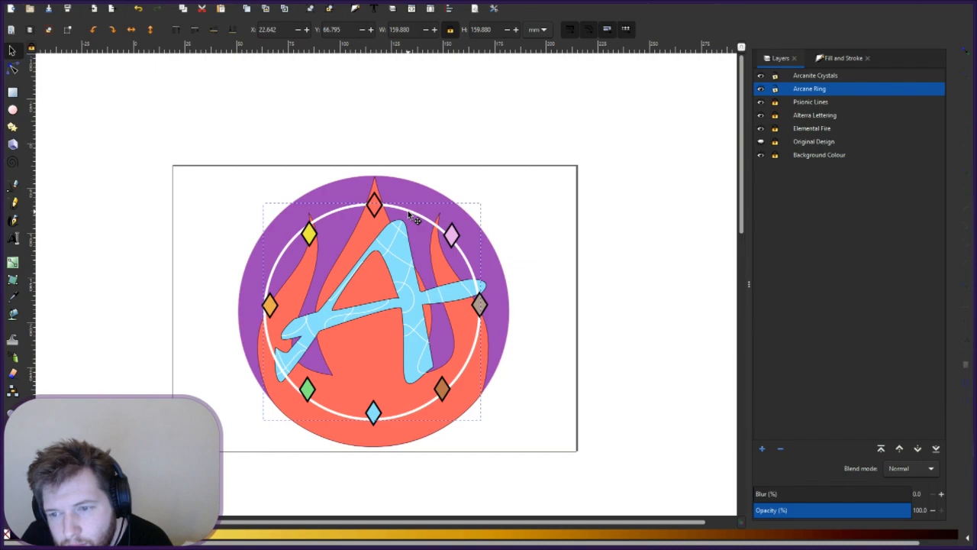
{"action": "left_click_drag", "start_coordinate": [411, 216], "coordinate": [412, 216]}
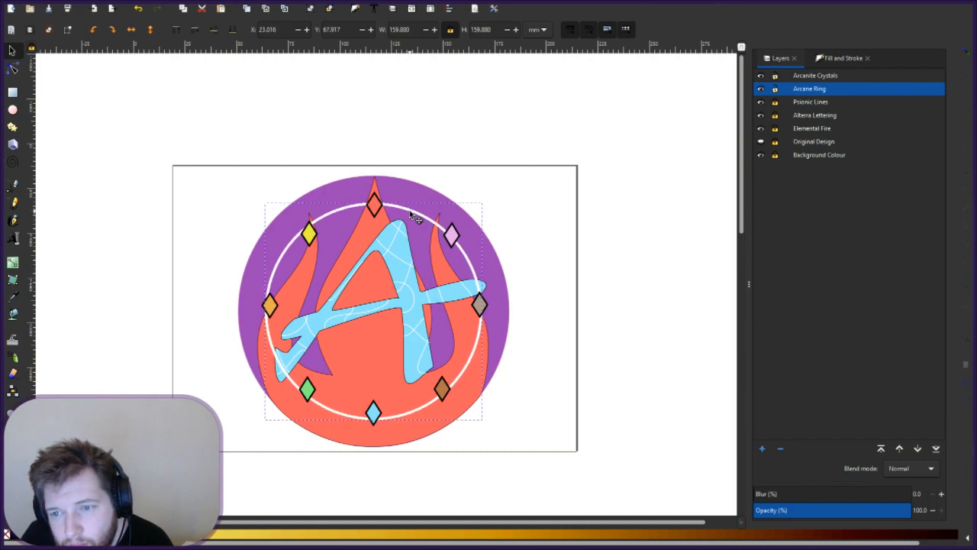
{"action": "key", "text": "alt+Left"}
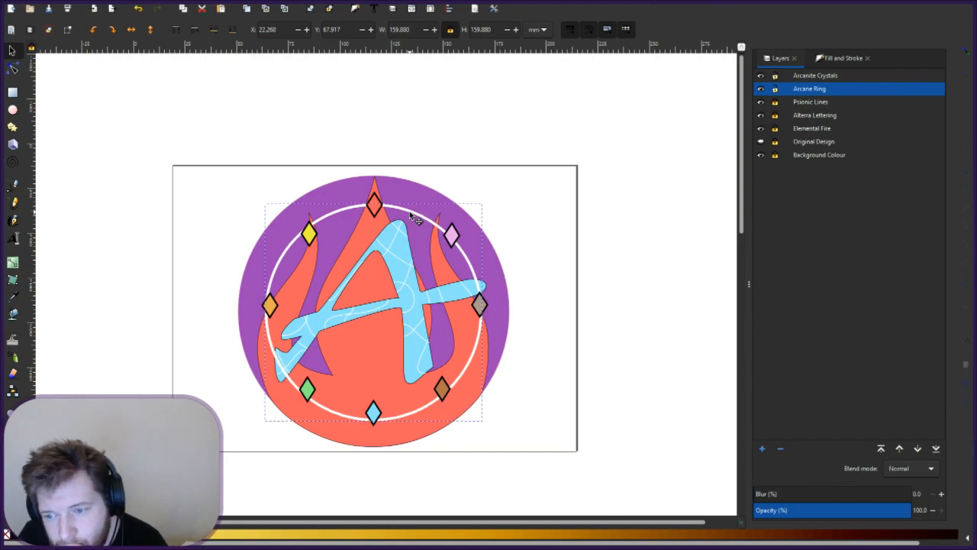
{"action": "left_click", "coordinate": [501, 367]}
{"action": "left_click", "coordinate": [807, 77]}
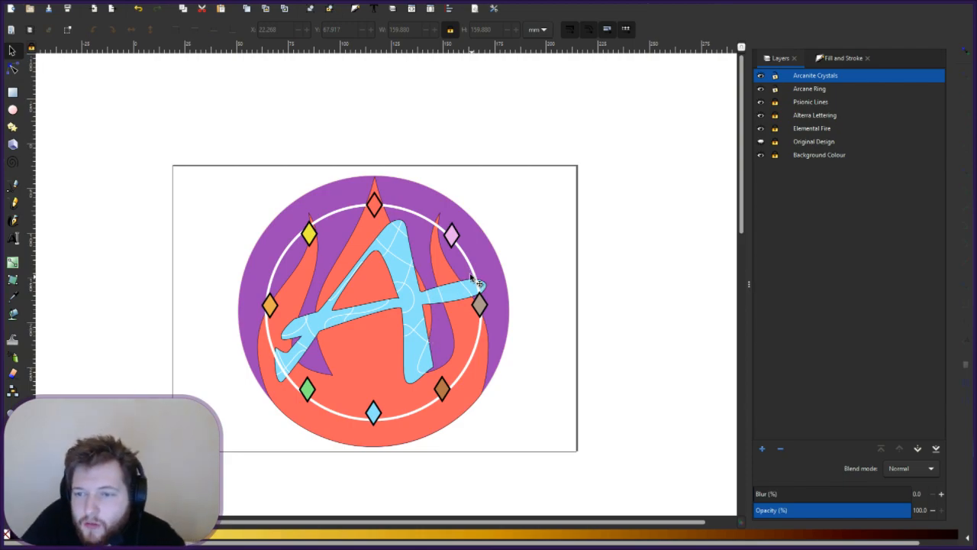
- Drag the grey right diamond and the orange left diamond onto the white ring
{"action": "left_click", "coordinate": [480, 304]}
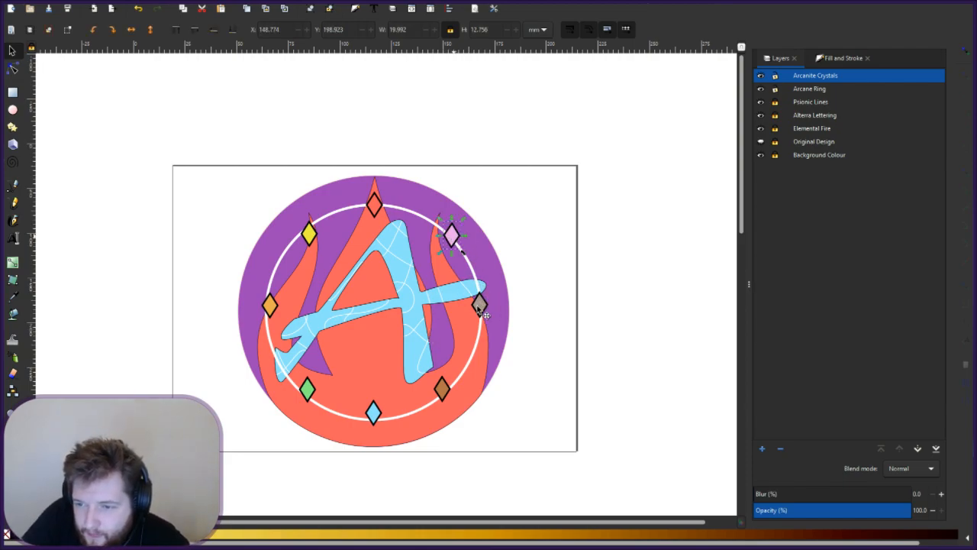
{"action": "mouse_move", "coordinate": [488, 309]}
{"action": "left_mouse_down"}
{"action": "mouse_move", "coordinate": [490, 319]}
{"action": "mouse_move", "coordinate": [482, 310]}
{"action": "left_mouse_up"}
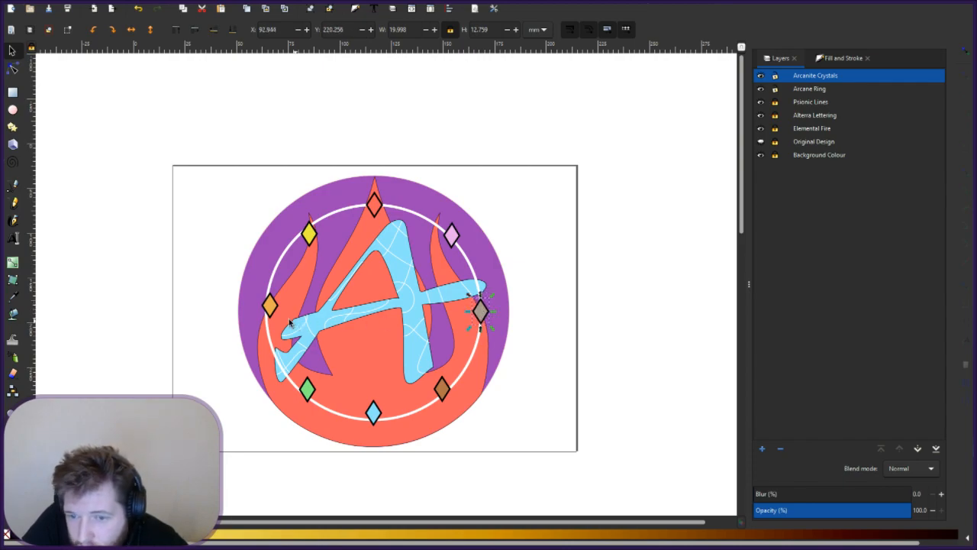
{"action": "left_click_drag", "start_coordinate": [272, 308], "coordinate": [266, 317]}
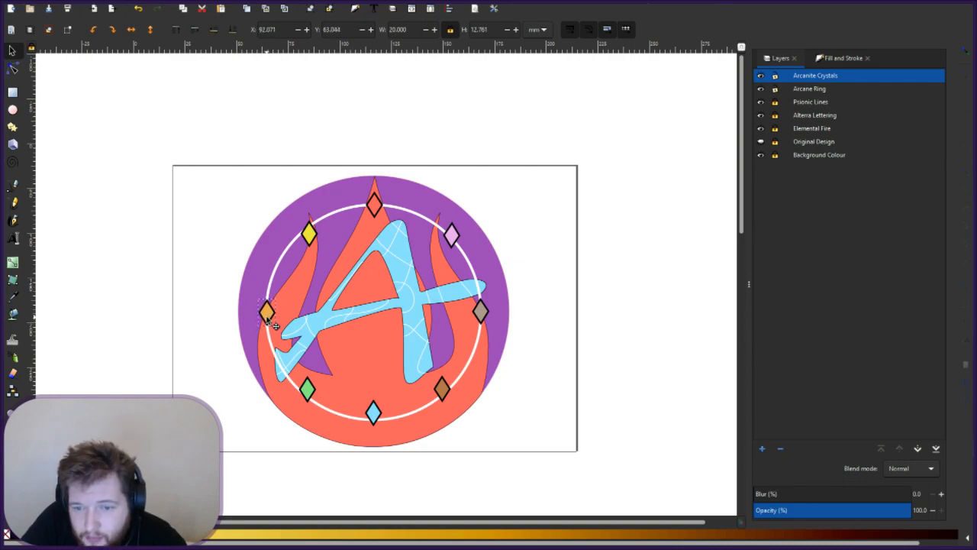
{"action": "key", "text": "Escape"}
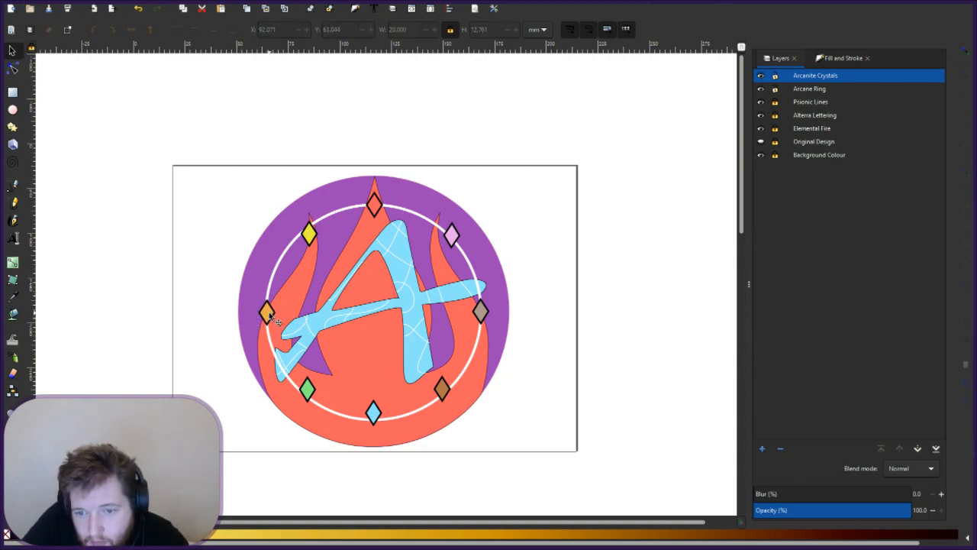
- Copy the orange diamond's X value (92.071) into the grey diamond's X field
{"action": "left_click", "coordinate": [268, 313]}
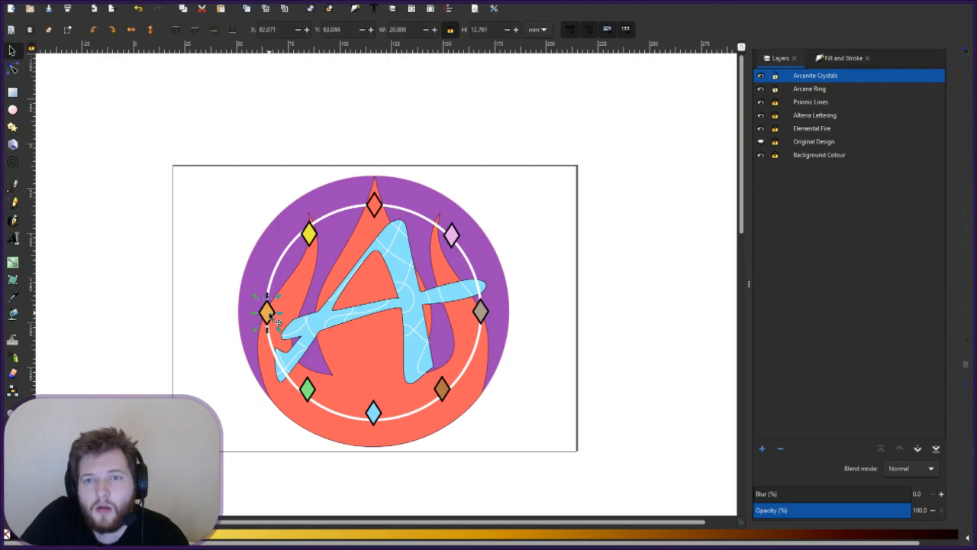
{"action": "left_click", "coordinate": [481, 313]}
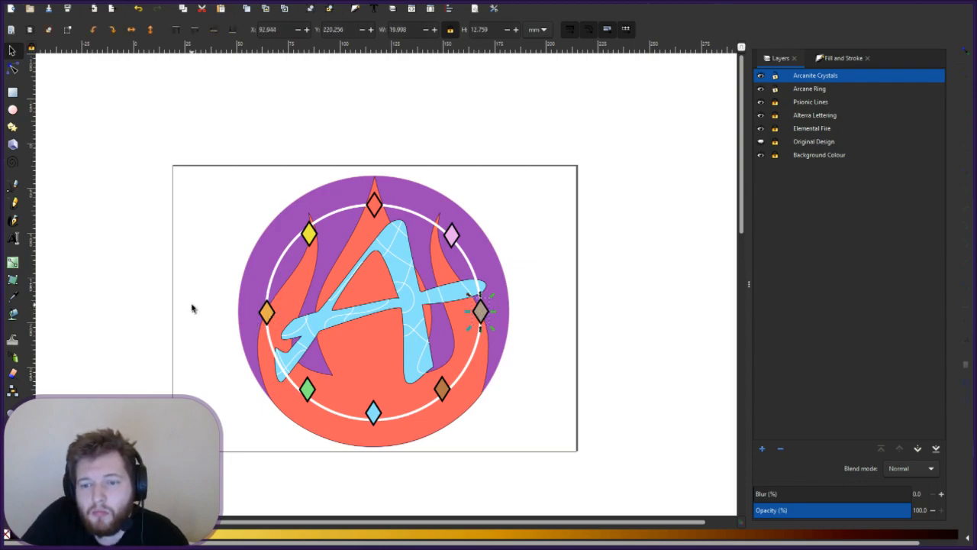
{"action": "left_click", "coordinate": [267, 317]}
{"action": "left_click_drag", "start_coordinate": [283, 30], "coordinate": [249, 31]}
{"action": "key", "text": "ctrl+c"}
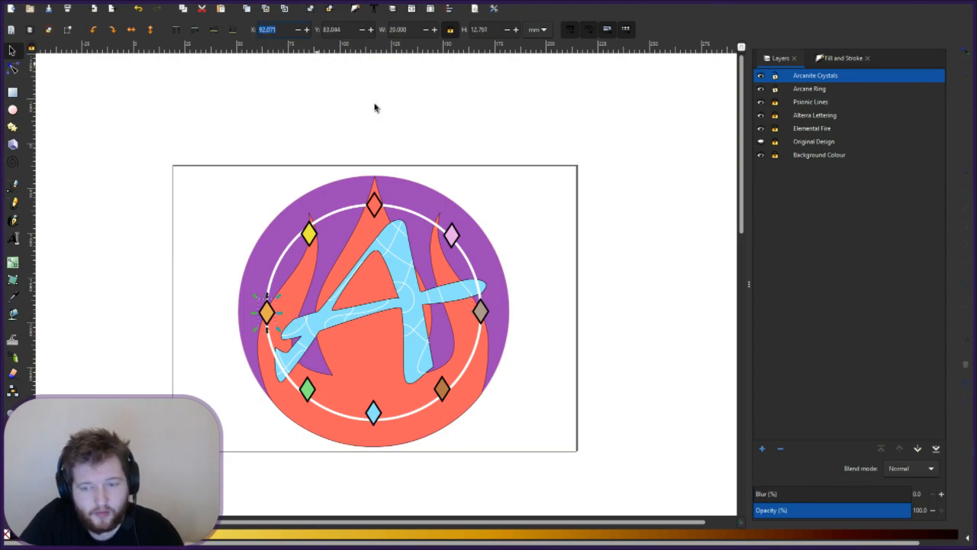
{"action": "left_click", "coordinate": [434, 338]}
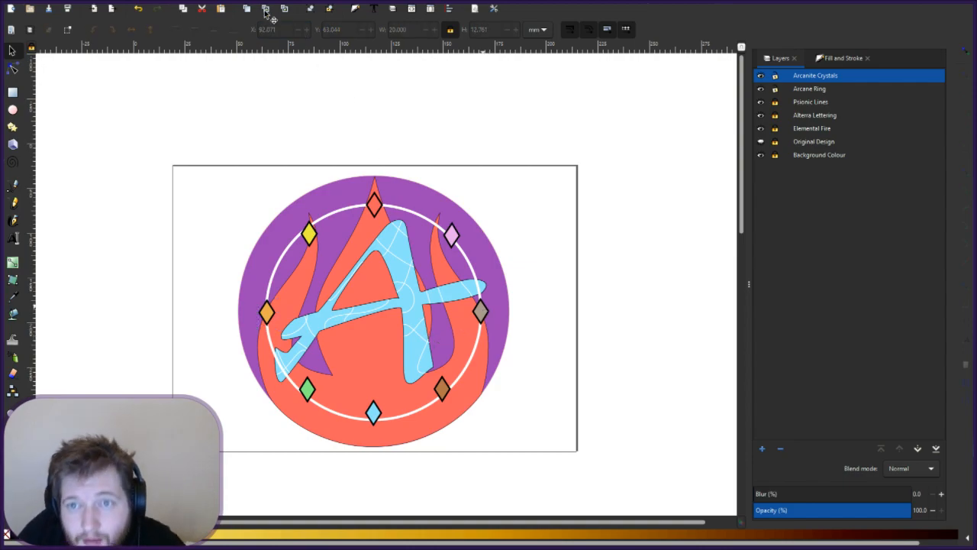
{"action": "left_click_drag", "start_coordinate": [281, 32], "coordinate": [256, 32]}
{"action": "key", "text": "ctrl+v"}
{"action": "key", "text": "Return"}
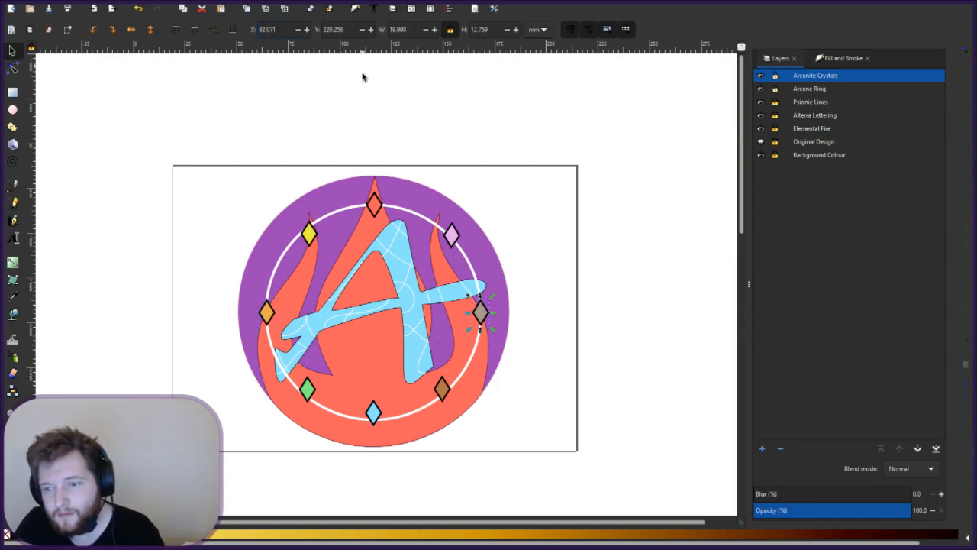
{"action": "left_click", "coordinate": [490, 258]}
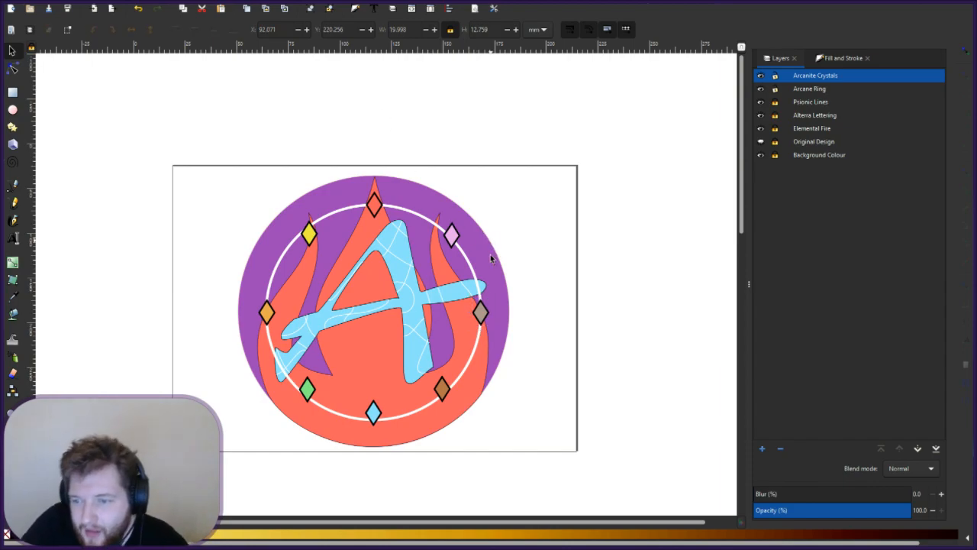
- Give the bottom blue diamond the top red diamond's Y value of 142.092
{"action": "left_click", "coordinate": [375, 205]}
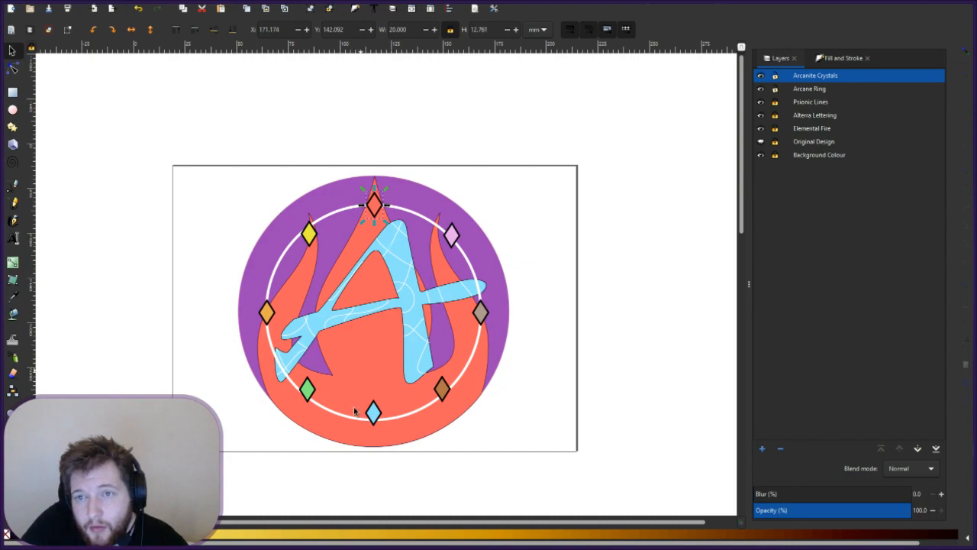
{"action": "left_click_drag", "start_coordinate": [348, 33], "coordinate": [302, 23]}
{"action": "key", "text": "ctrl+c"}
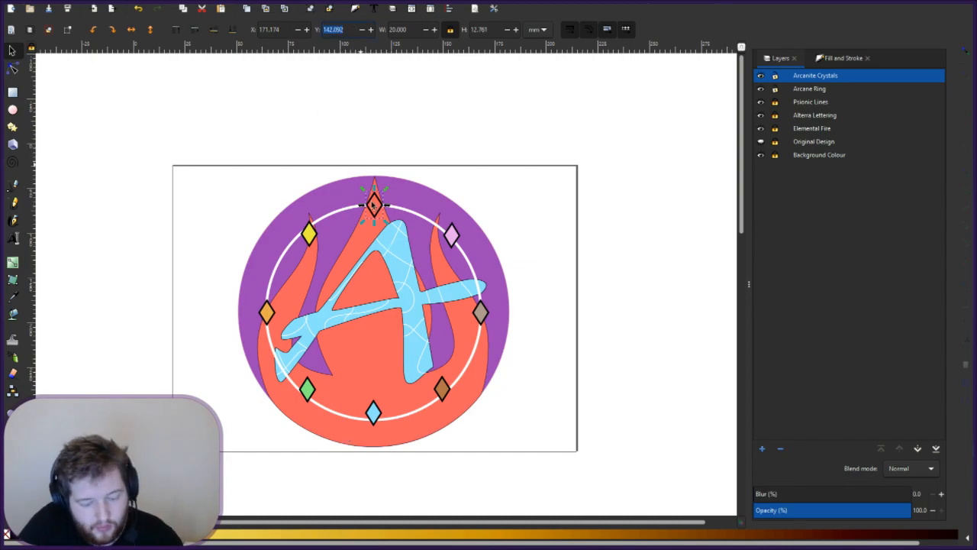
{"action": "left_click", "coordinate": [373, 413]}
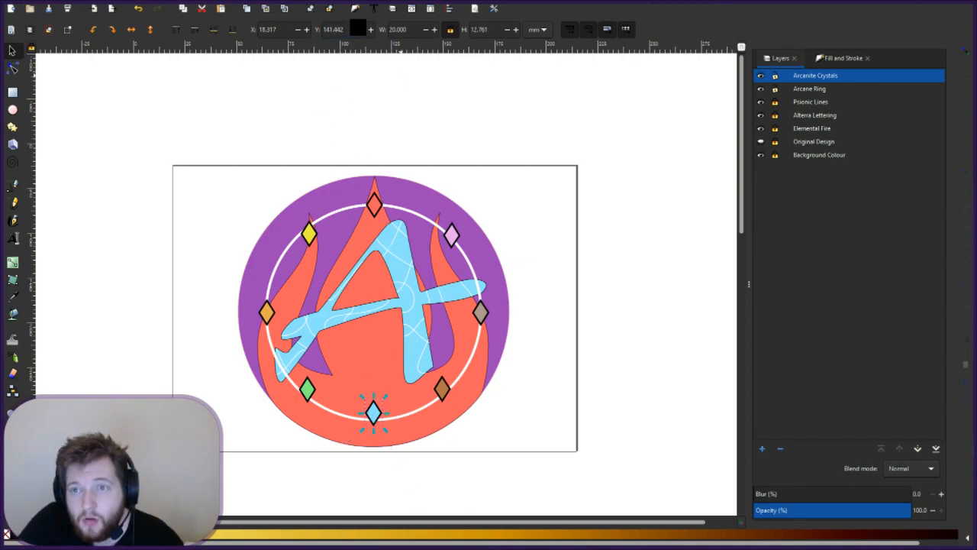
{"action": "left_click_drag", "start_coordinate": [349, 32], "coordinate": [246, 4]}
{"action": "key", "text": "ctrl+v"}
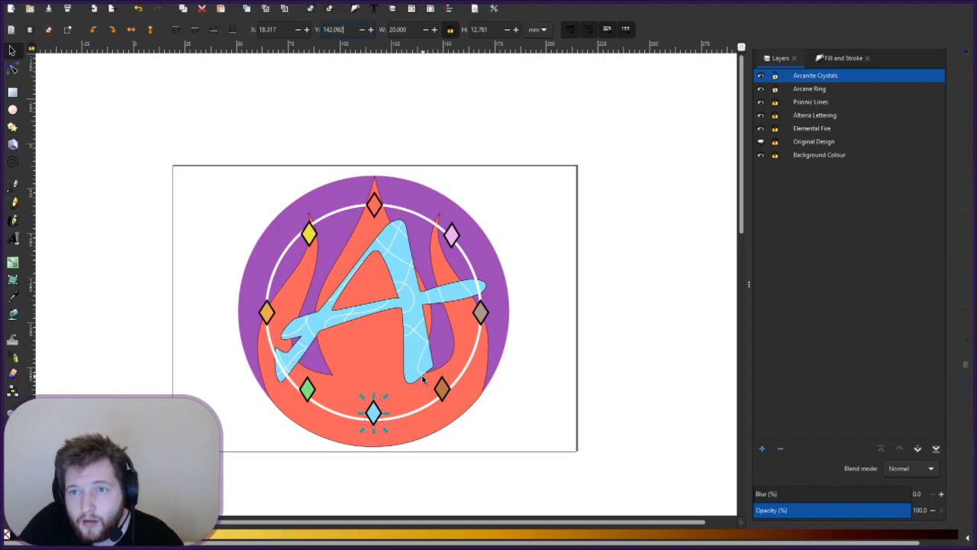
{"action": "key", "text": "Return"}
{"action": "key", "text": "Escape"}
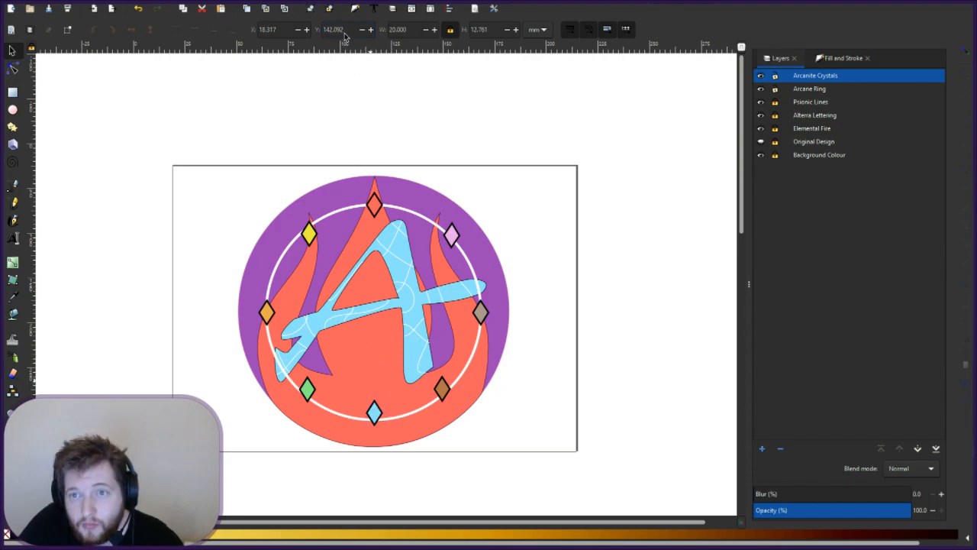
- Try X positions 15 and then 14 for the bottom blue diamond
{"action": "left_click", "coordinate": [374, 416]}
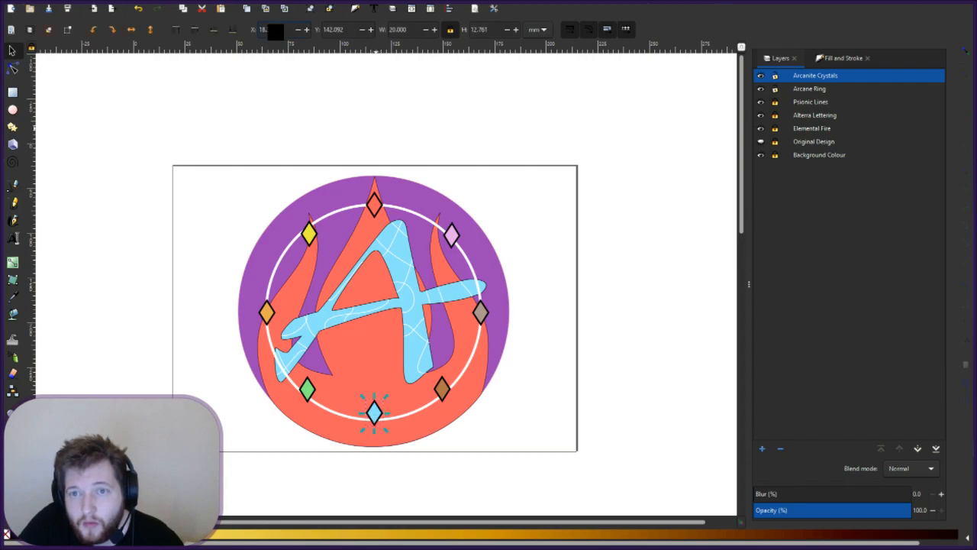
{"action": "left_click_drag", "start_coordinate": [284, 30], "coordinate": [244, 31]}
{"action": "type", "text": "15"}
{"action": "key", "text": "Return"}
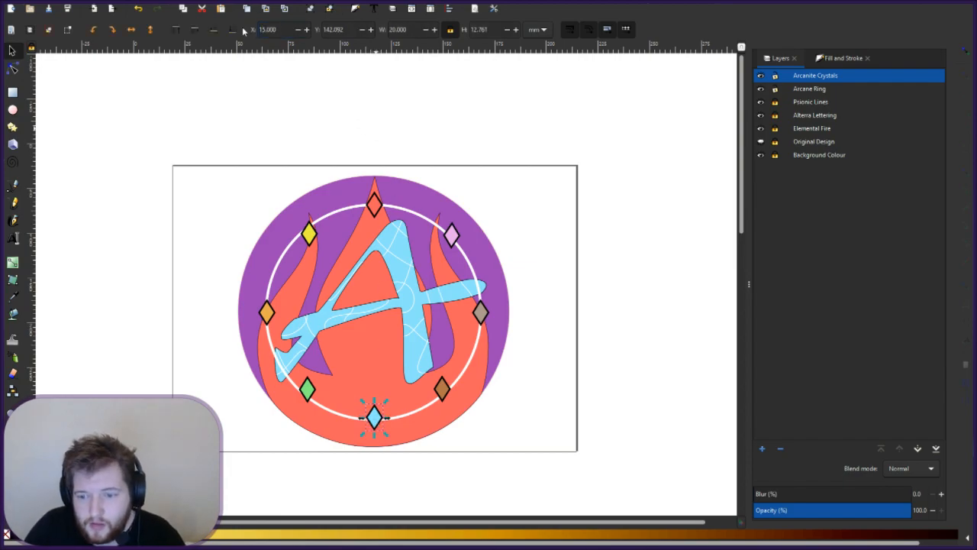
{"action": "type", "text": "14"}
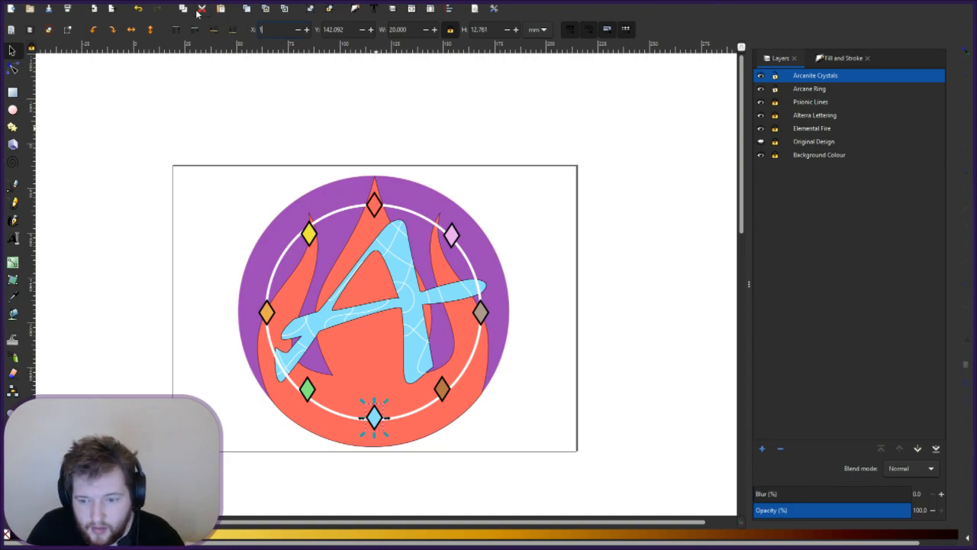
{"action": "key", "text": "Return"}
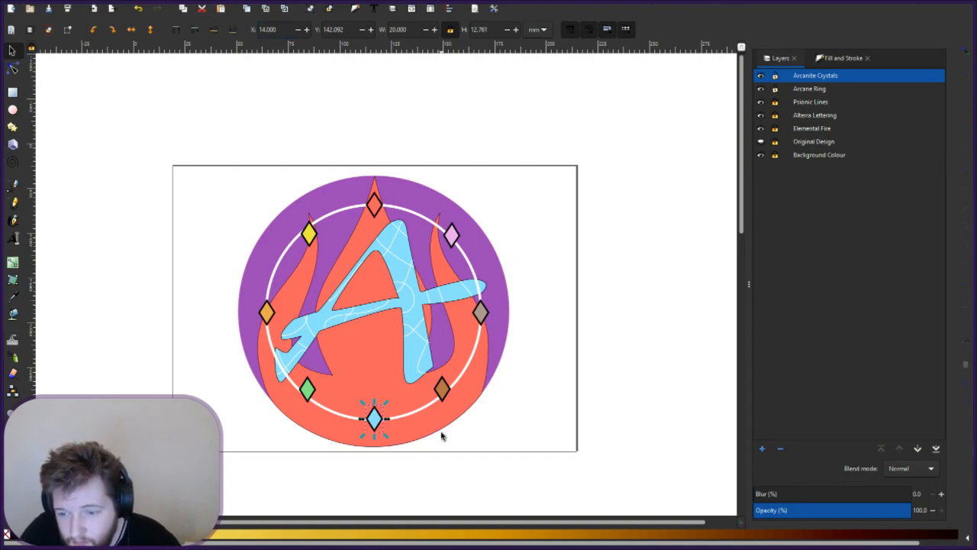
{"action": "left_click", "coordinate": [393, 428]}
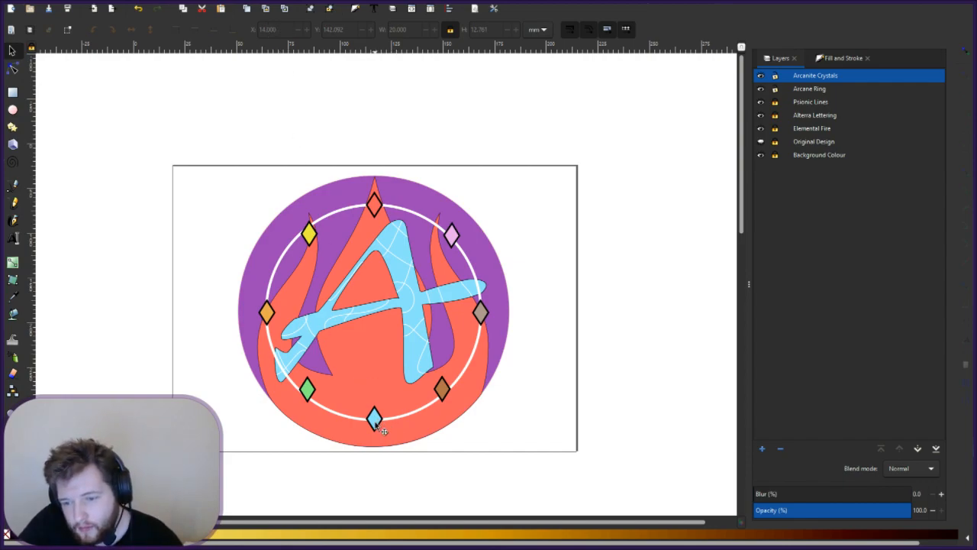
- After trying 14.5, settle the blue diamond's X at 13.5 and deselect it
{"action": "left_click", "coordinate": [374, 420]}
{"action": "triple_click", "coordinate": [278, 29]}
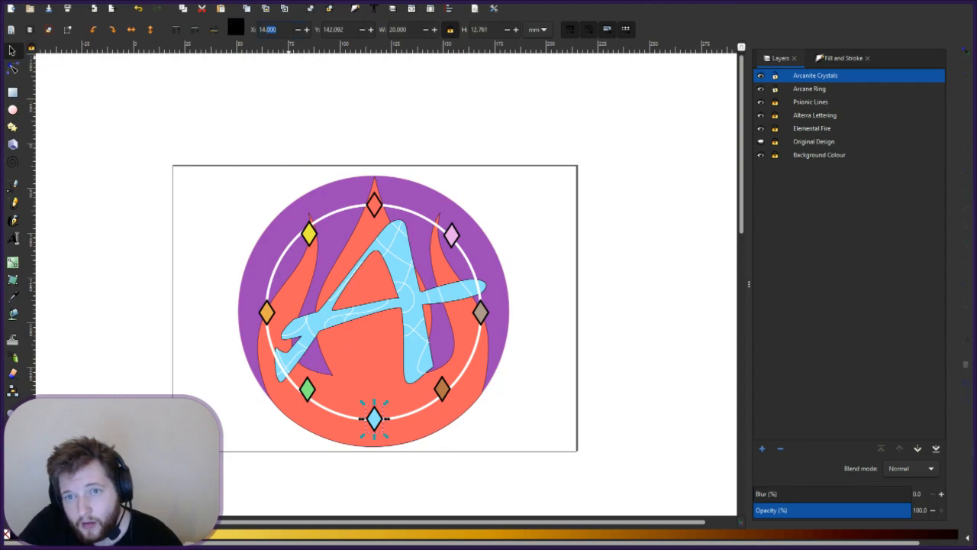
{"action": "type", "text": "14"}
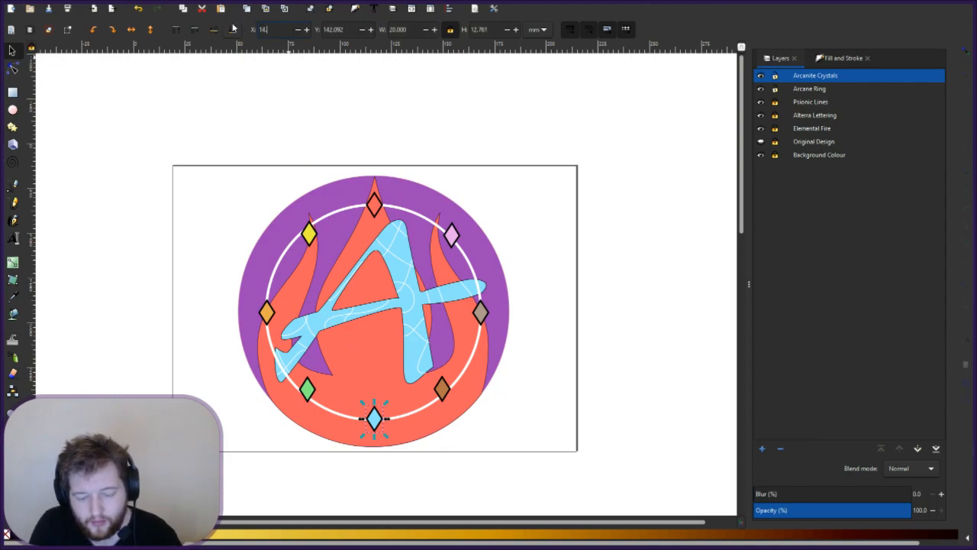
{"action": "type", "text": ".5"}
{"action": "key", "text": "Return"}
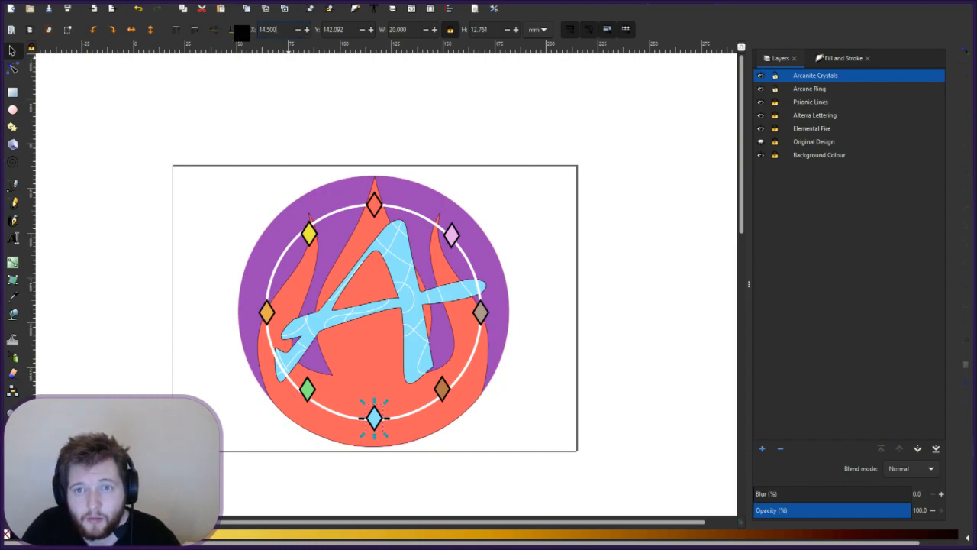
{"action": "key", "text": "BackSpace"}
{"action": "key", "text": "BackSpace"}
{"action": "key", "text": "BackSpace"}
{"action": "key", "text": "BackSpace"}
{"action": "key", "text": "BackSpace"}
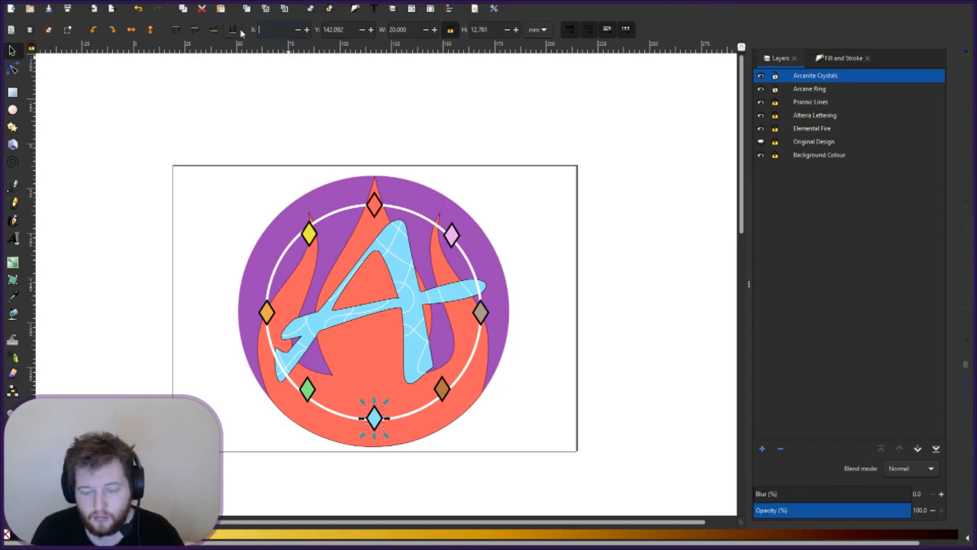
{"action": "type", "text": "14.2"}
{"action": "key", "text": "BackSpace"}
{"action": "key", "text": "BackSpace"}
{"action": "key", "text": "BackSpace"}
{"action": "type", "text": "3.5"}
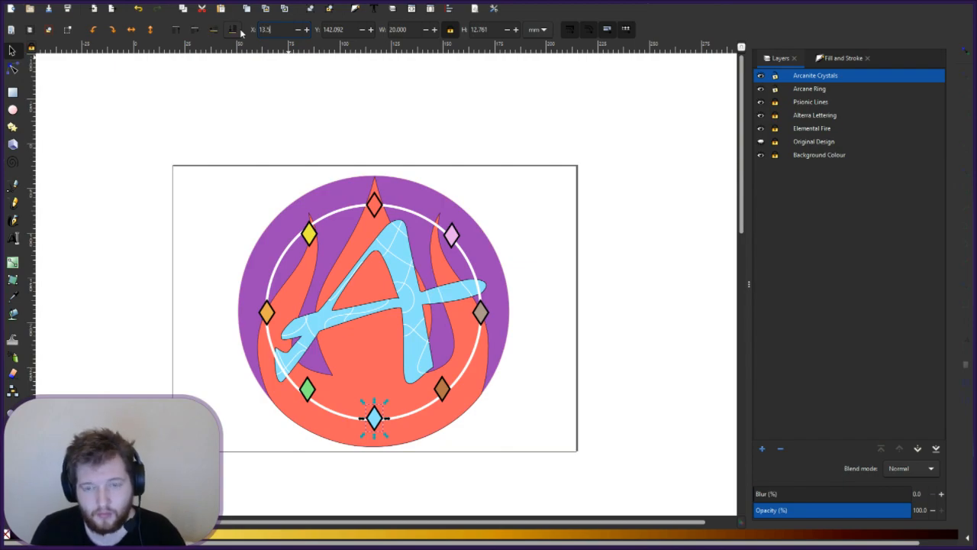
{"action": "key", "text": "Return"}
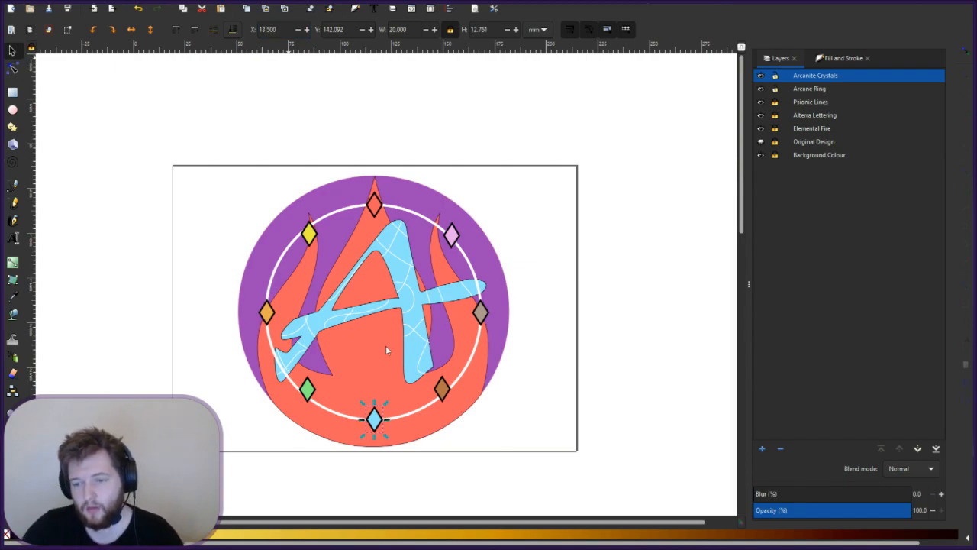
{"action": "key", "text": "Escape"}
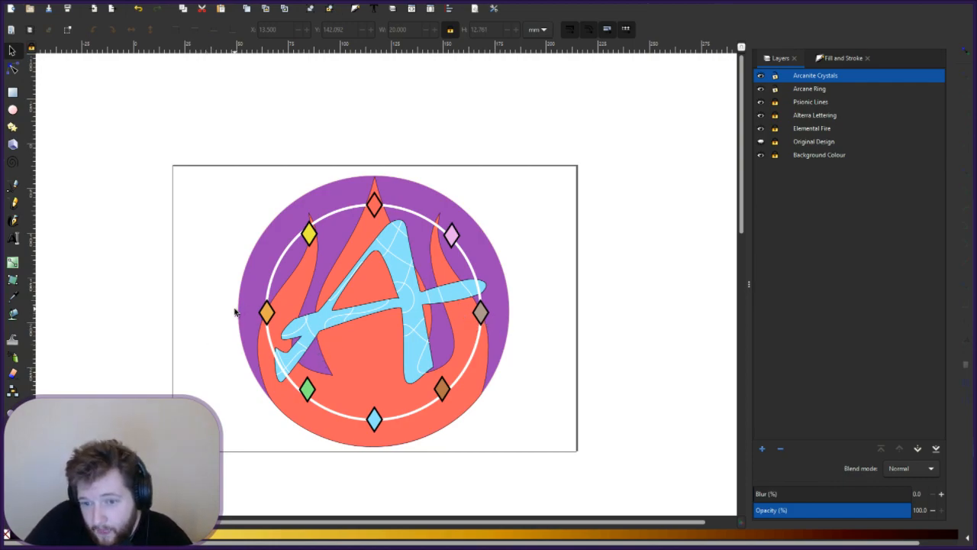
- After checking the side diamonds, round the top red diamond's X position to 171 mm
{"action": "left_click", "coordinate": [269, 313]}
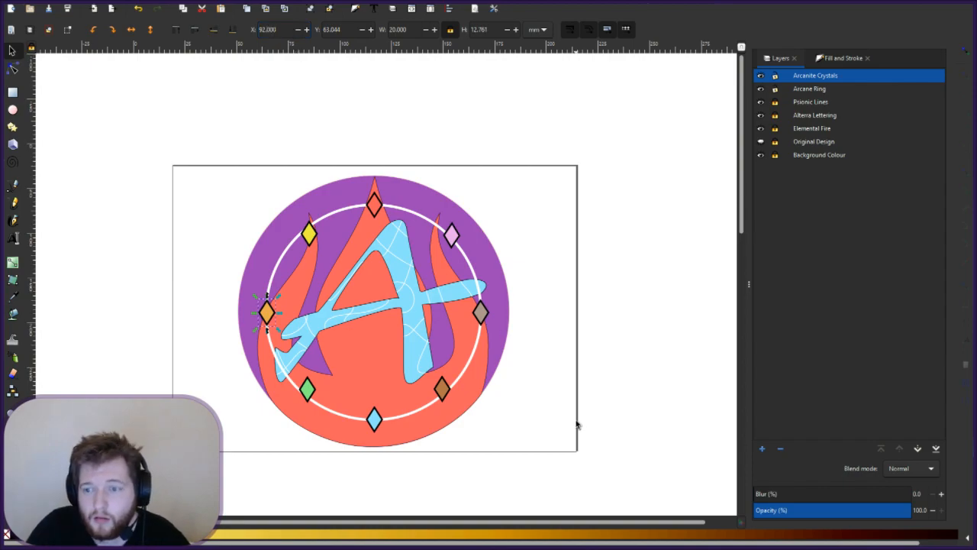
{"action": "left_click", "coordinate": [482, 305]}
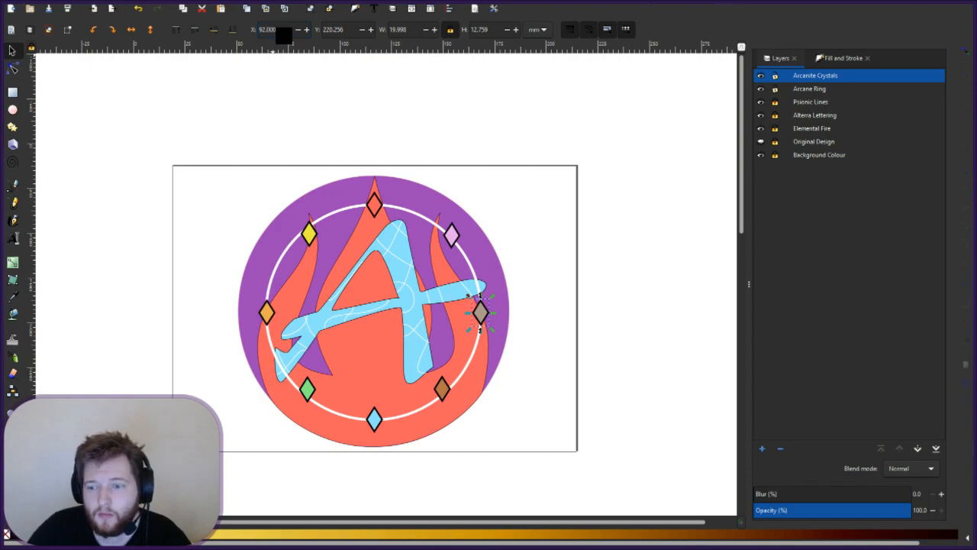
{"action": "left_click", "coordinate": [374, 206]}
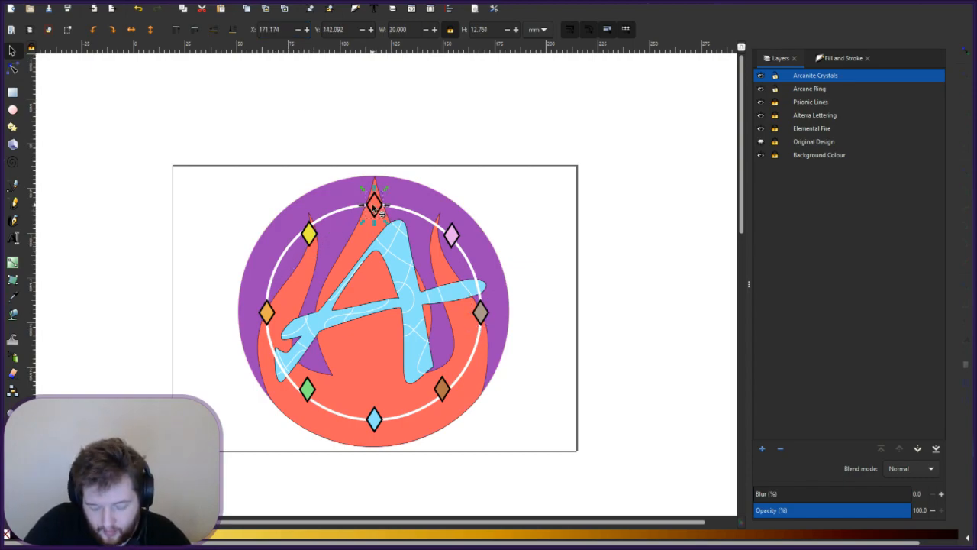
{"action": "double_click", "coordinate": [286, 29]}
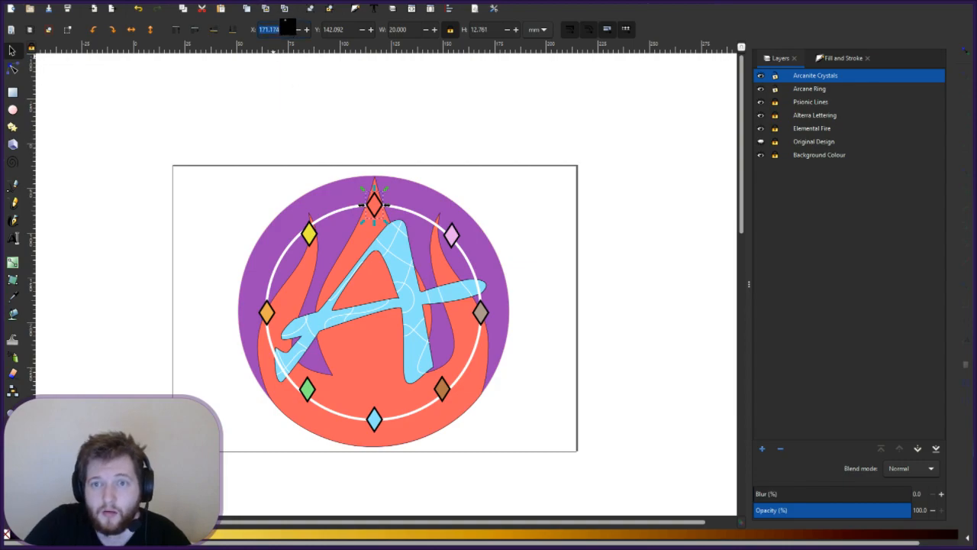
{"action": "type", "text": "171"}
{"action": "key", "text": "Return"}
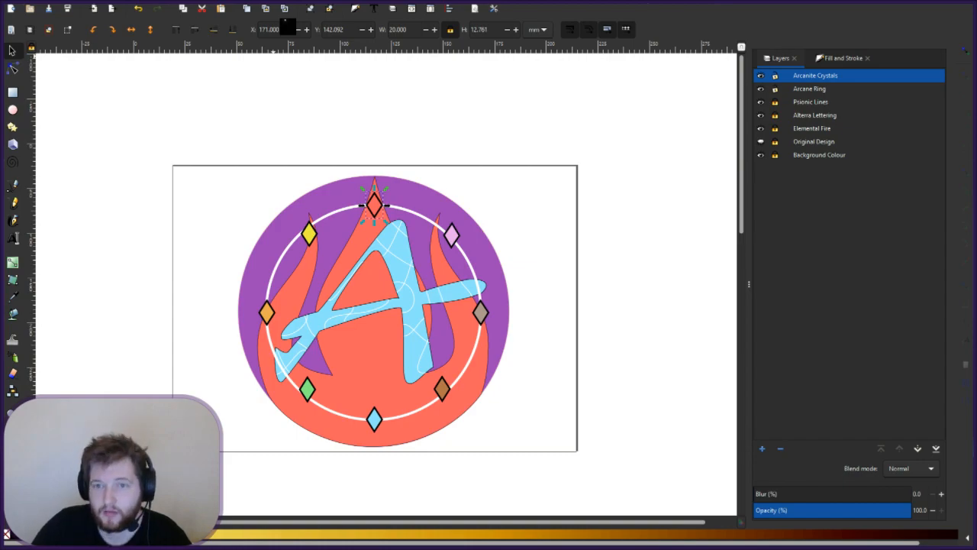
{"action": "left_click", "coordinate": [268, 314]}
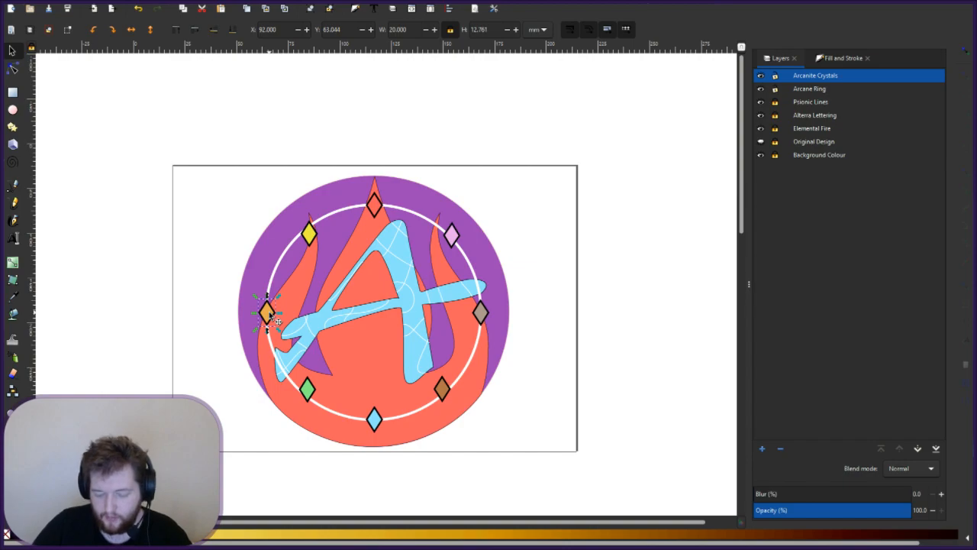
- Set the yellow upper-left and pink upper-right diamonds' X position to 131.5
{"action": "left_click", "coordinate": [308, 233]}
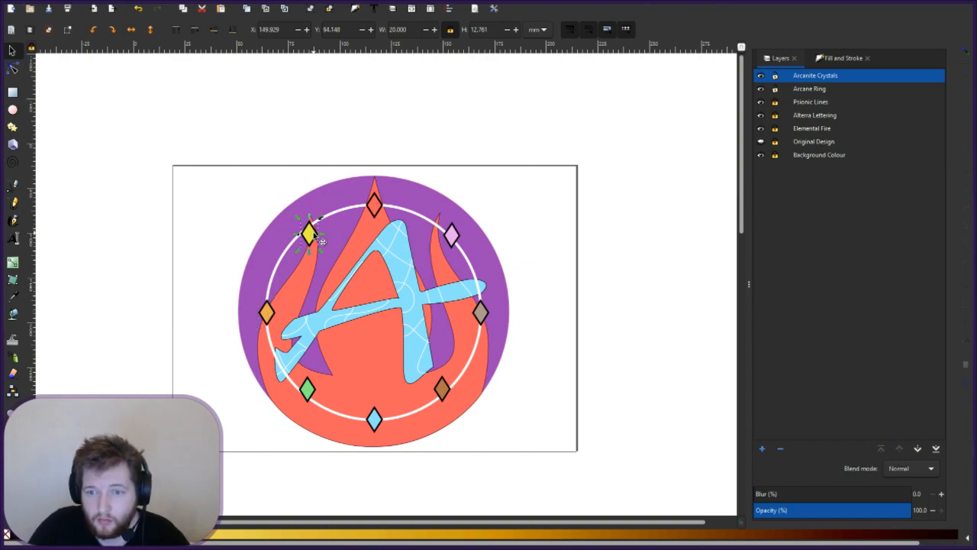
{"action": "left_click_drag", "start_coordinate": [284, 31], "coordinate": [244, 35]}
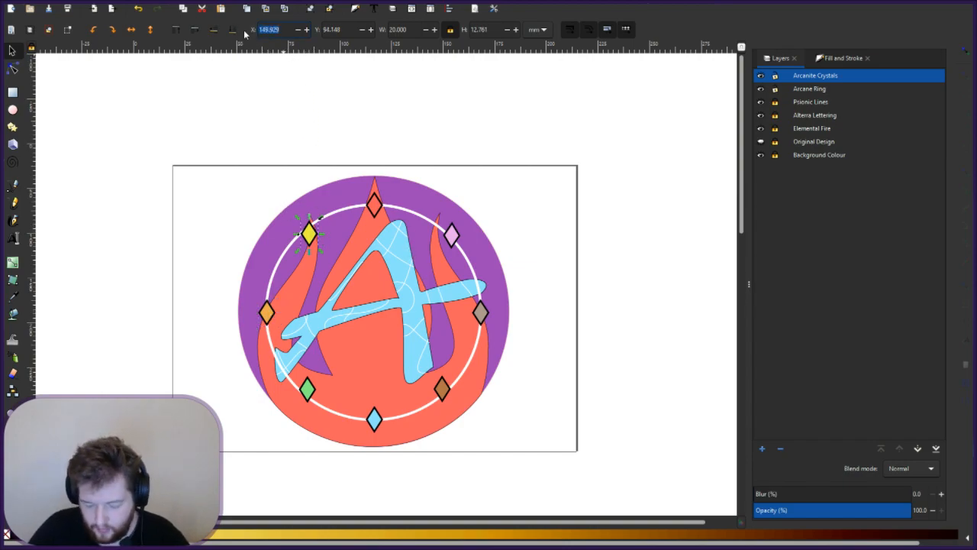
{"action": "type", "text": "131.5"}
{"action": "key", "text": "Return"}
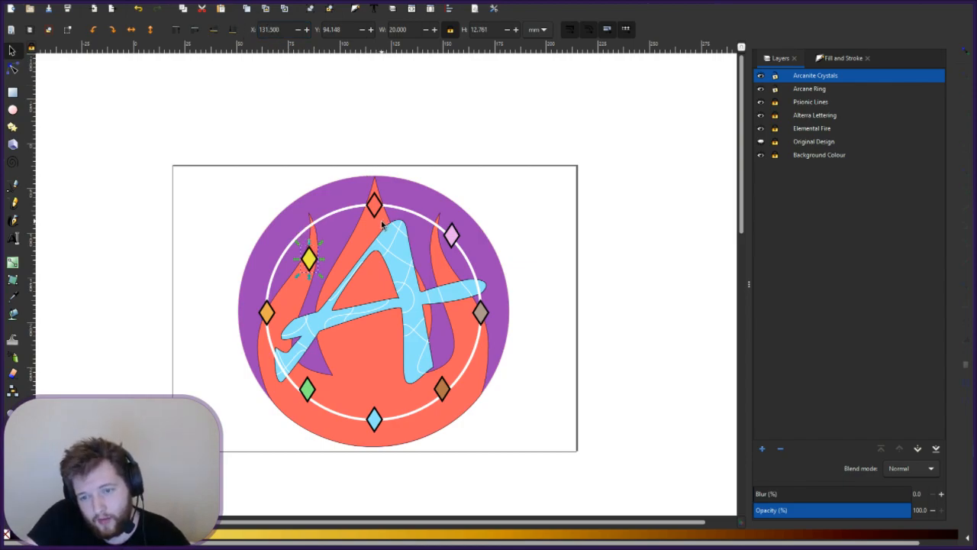
{"action": "left_click", "coordinate": [455, 239]}
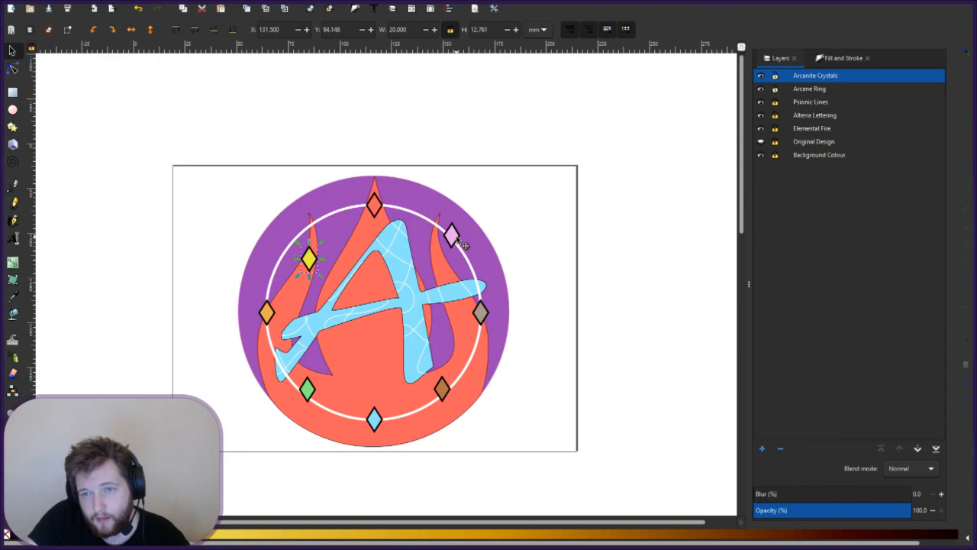
{"action": "left_click_drag", "start_coordinate": [282, 31], "coordinate": [215, 27]}
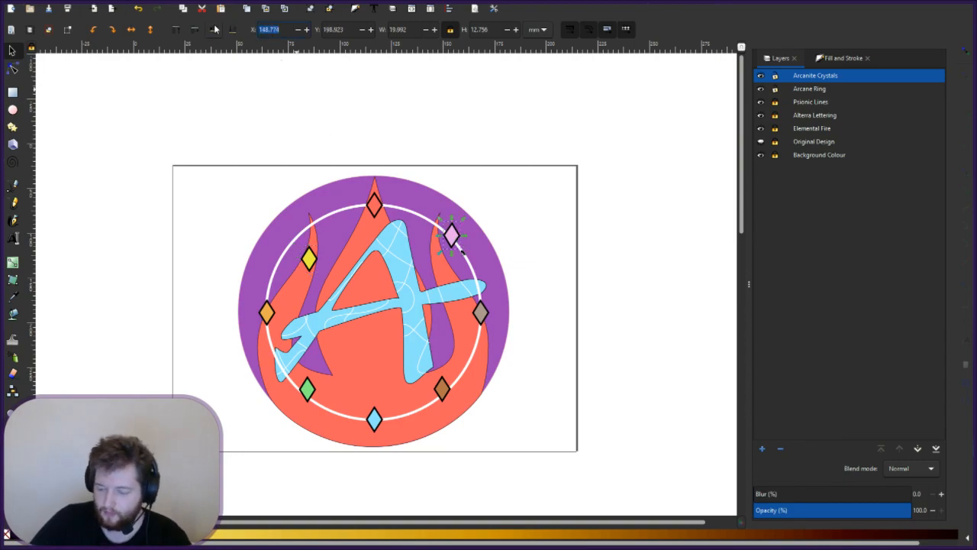
{"action": "type", "text": "131.5"}
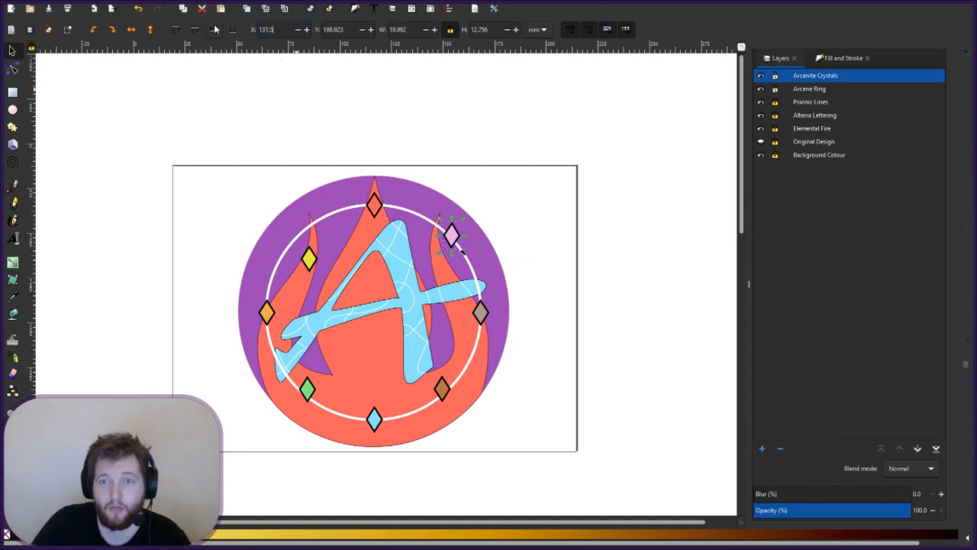
{"action": "key", "text": "Return"}
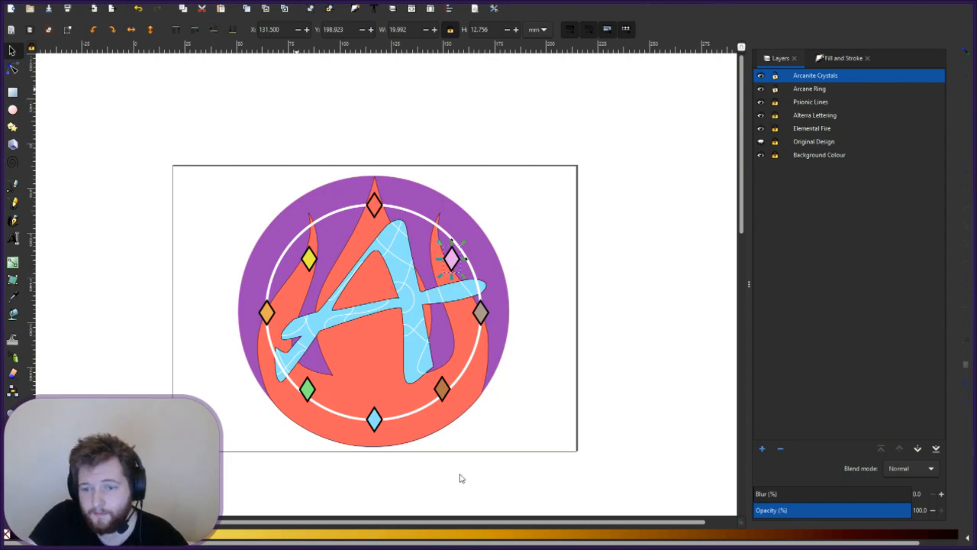
- Compare the orange and blue diamonds, then set the green lower-left diamond's X to 52.75
{"action": "left_click", "coordinate": [266, 309]}
{"action": "left_click", "coordinate": [374, 419]}
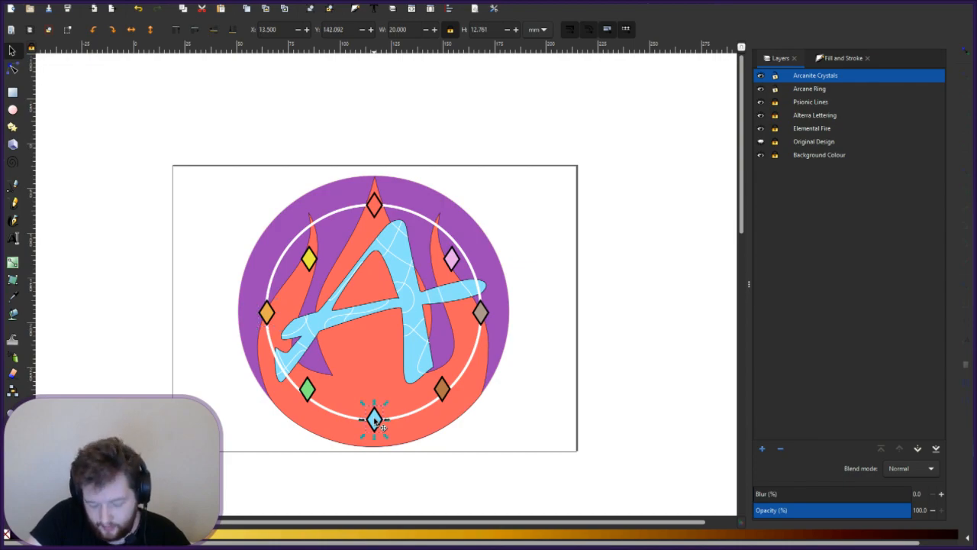
{"action": "left_click", "coordinate": [267, 311]}
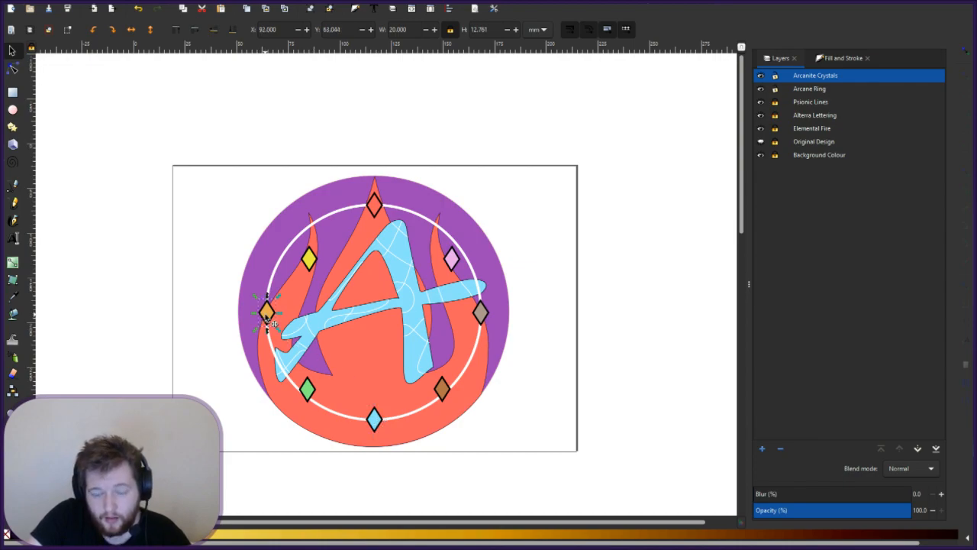
{"action": "left_click", "coordinate": [374, 422]}
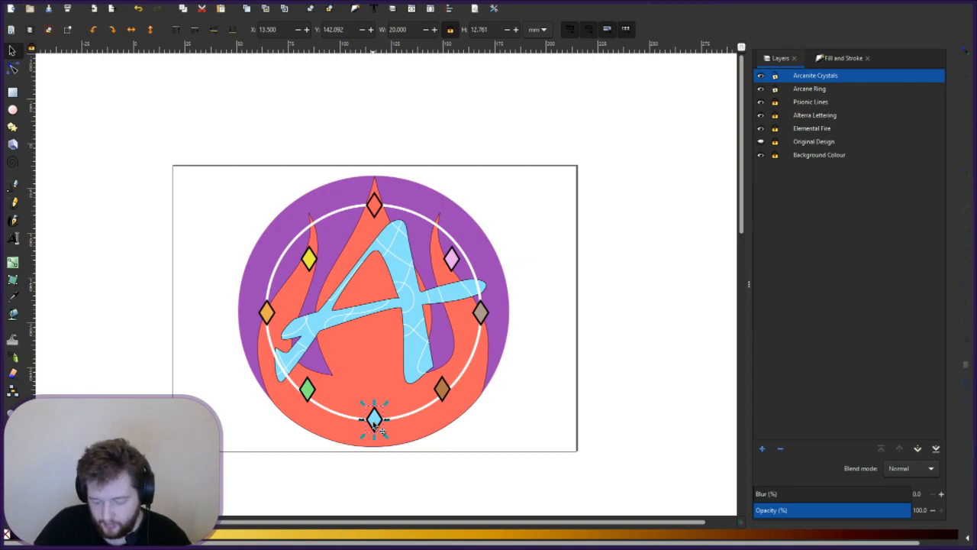
{"action": "left_click", "coordinate": [309, 388]}
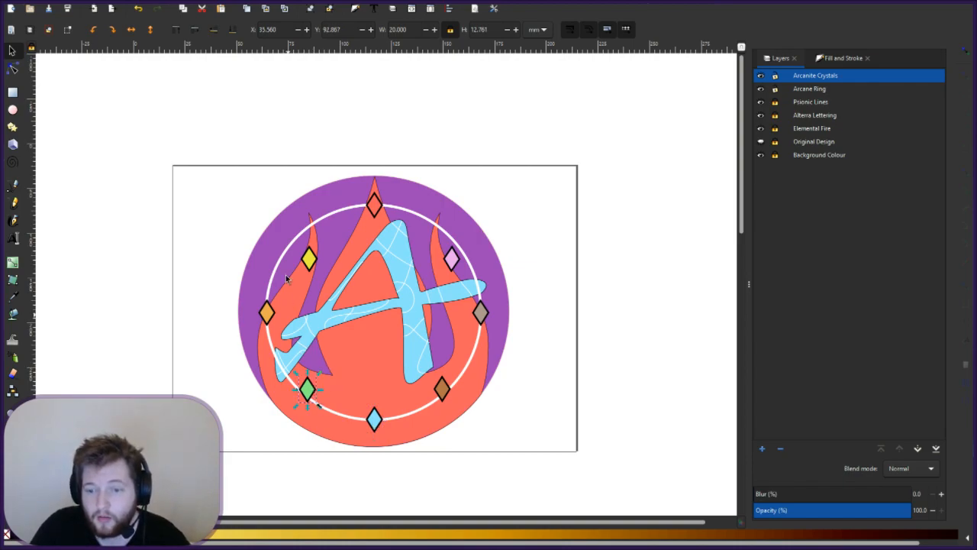
{"action": "left_click", "coordinate": [275, 29]}
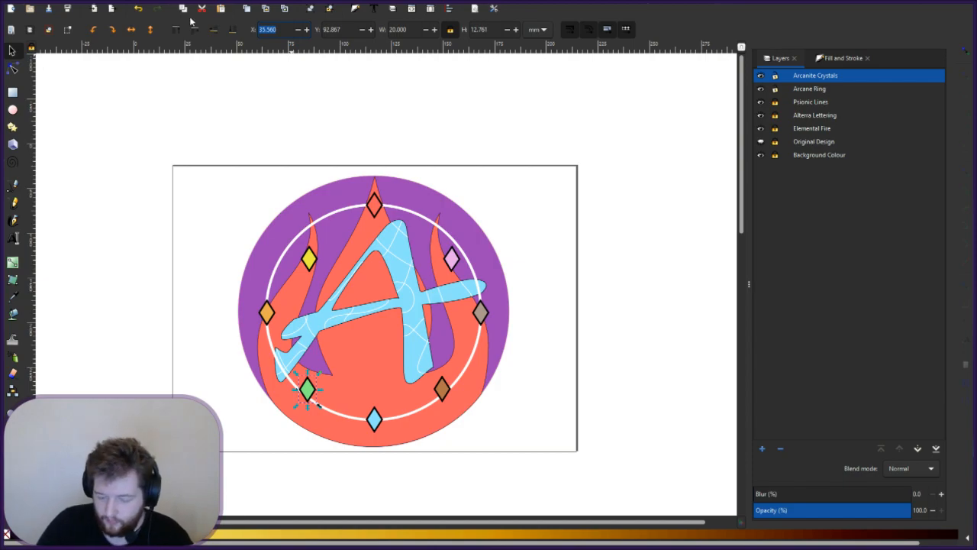
{"action": "type", "text": "52.75"}
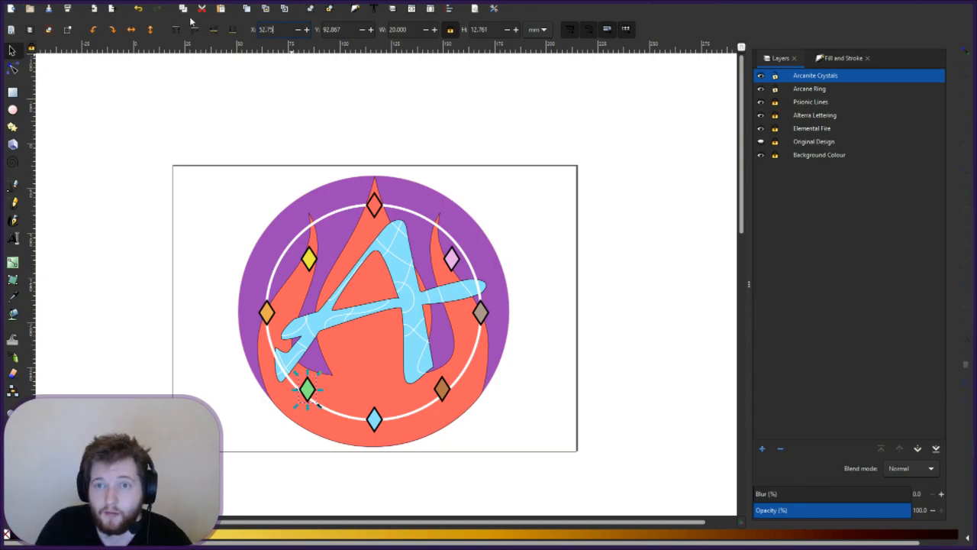
{"action": "key", "text": "Return"}
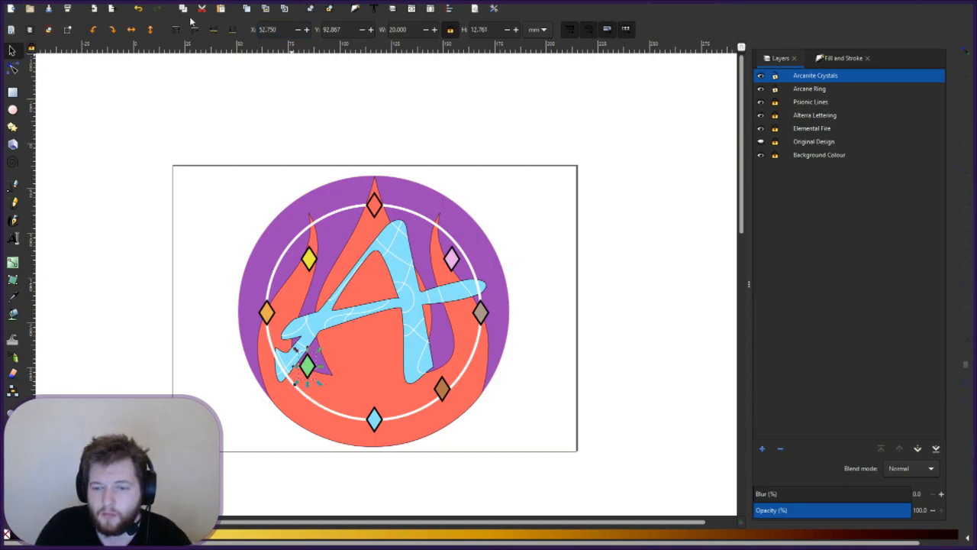
- Set the brown crystal's X to 52.75, trim orange Y to 63 and top red Y to 142
{"action": "left_click", "coordinate": [443, 391]}
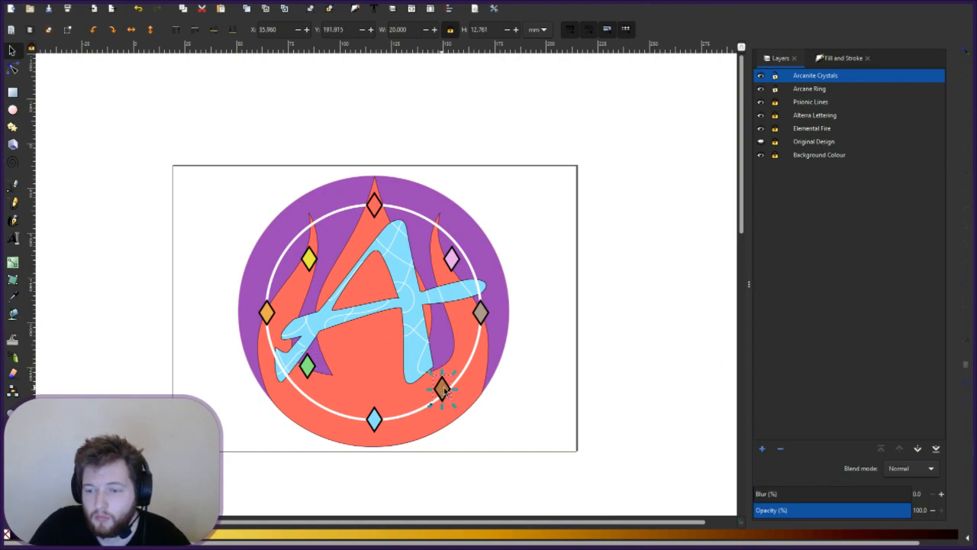
{"action": "left_click", "coordinate": [275, 29]}
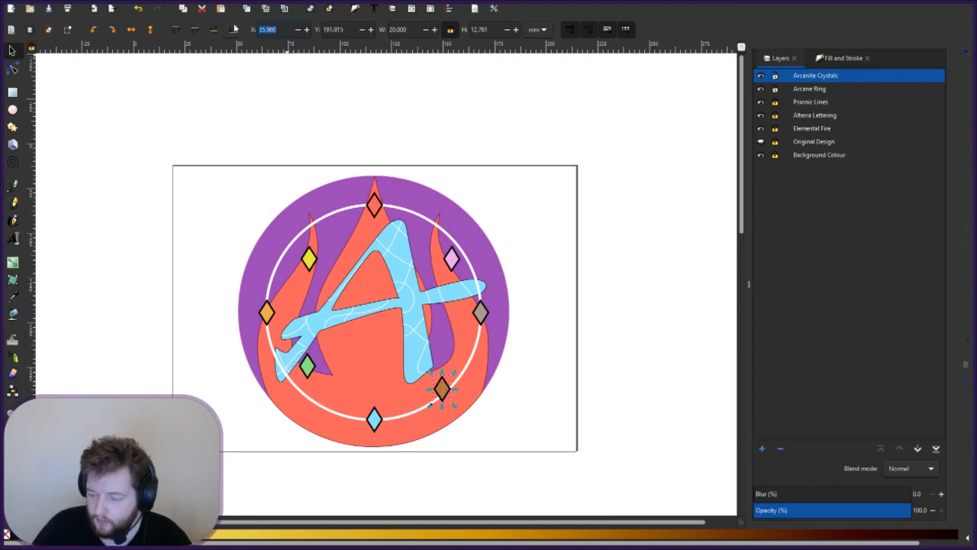
{"action": "type", "text": "52.75"}
{"action": "key", "text": "Return"}
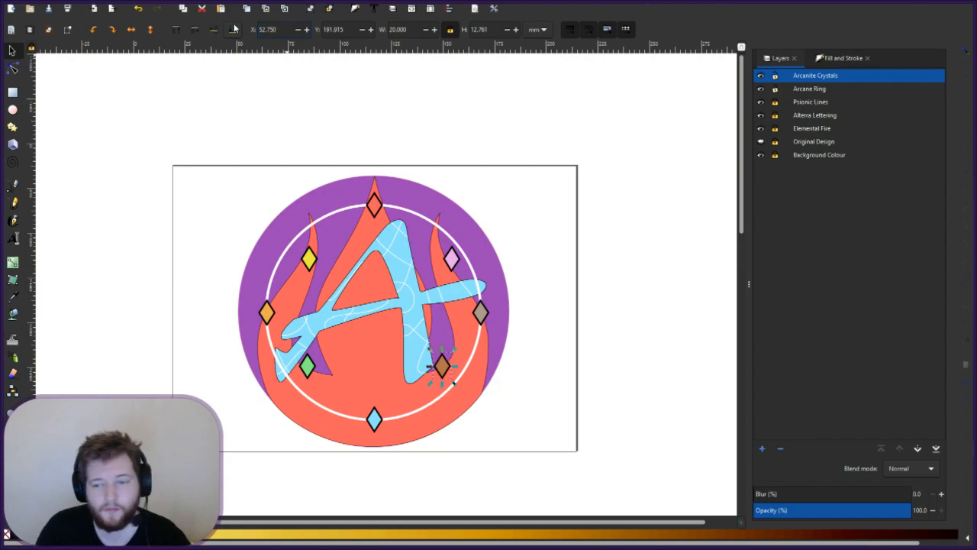
{"action": "left_click", "coordinate": [269, 312]}
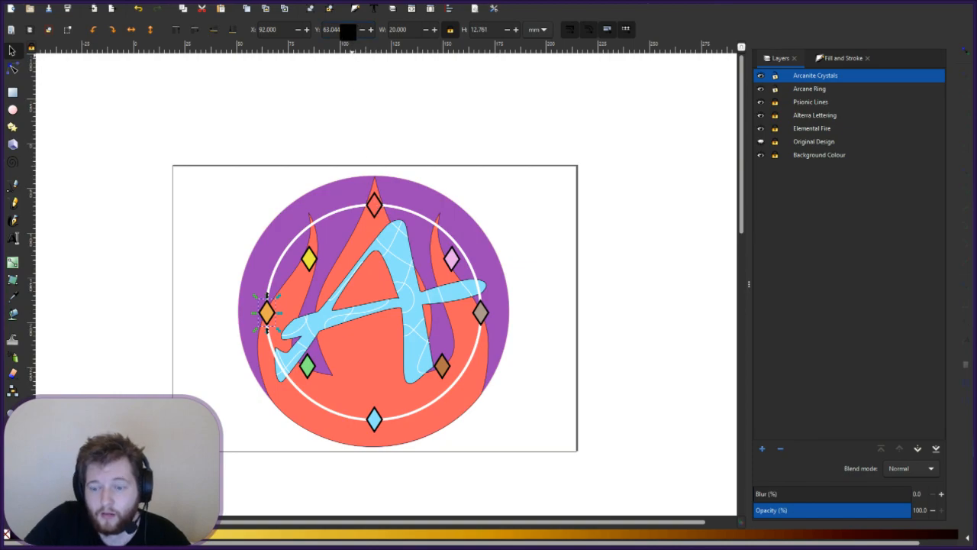
{"action": "key", "text": "BackSpace"}
{"action": "key", "text": "BackSpace"}
{"action": "key", "text": "BackSpace"}
{"action": "key", "text": "BackSpace"}
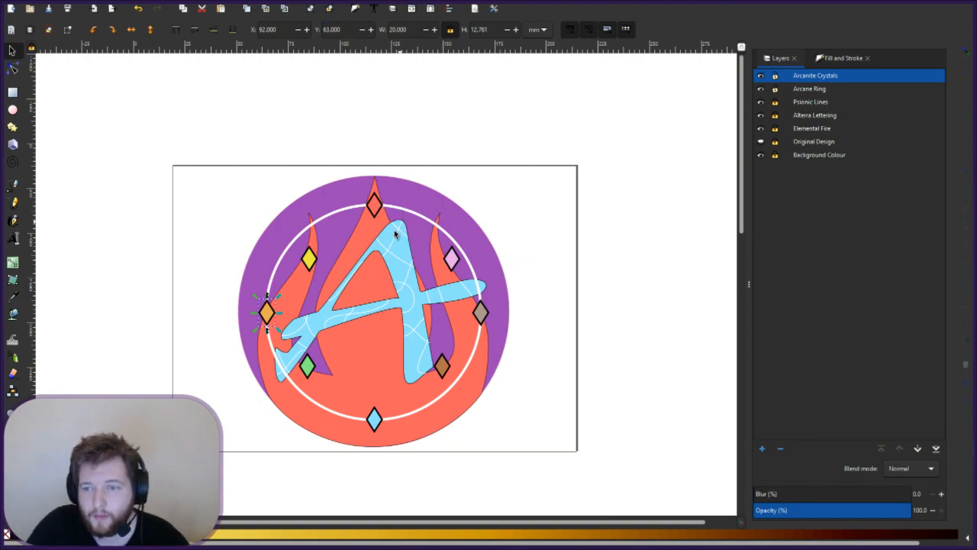
{"action": "left_click", "coordinate": [373, 204]}
{"action": "key", "text": "BackSpace"}
{"action": "key", "text": "BackSpace"}
{"action": "key", "text": "BackSpace"}
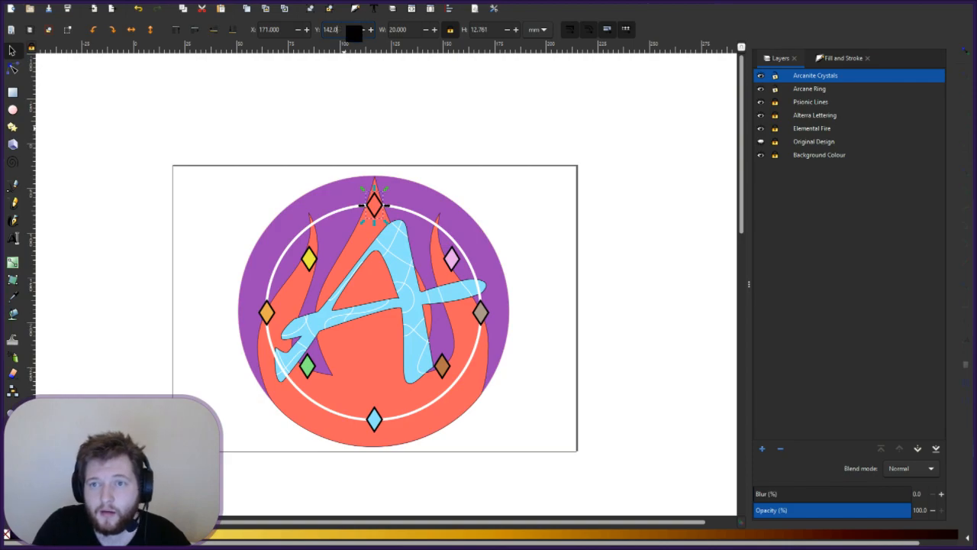
{"action": "key", "text": "Return"}
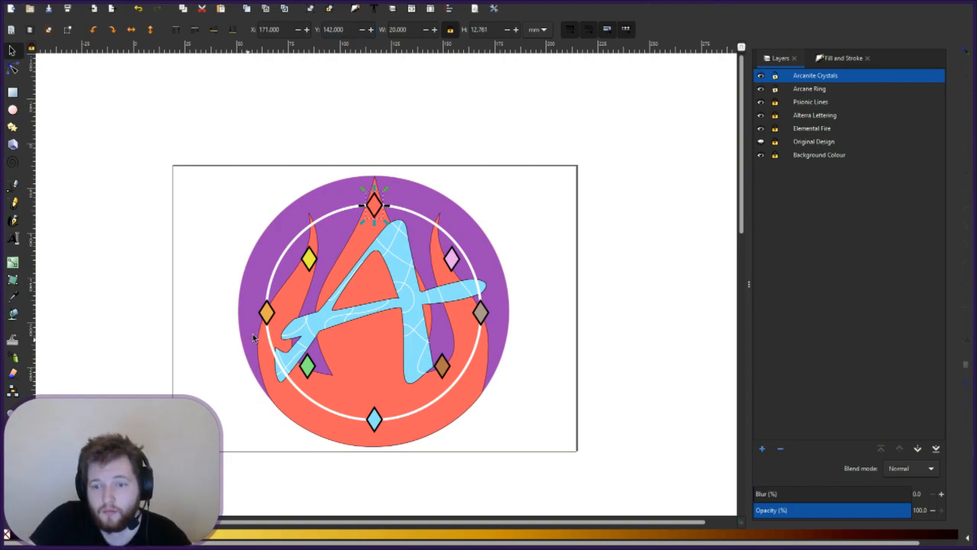
{"action": "left_click", "coordinate": [267, 313]}
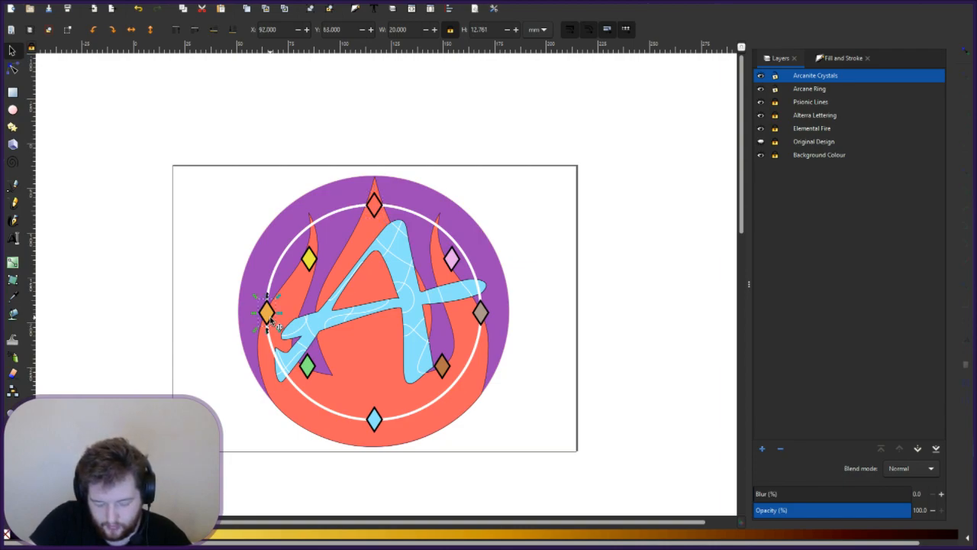
- Set the yellow and green crystals' Y position to 102.5
{"action": "left_click", "coordinate": [312, 259]}
{"action": "left_click_drag", "start_coordinate": [347, 31], "coordinate": [312, 32]}
{"action": "type", "text": "102.5"}
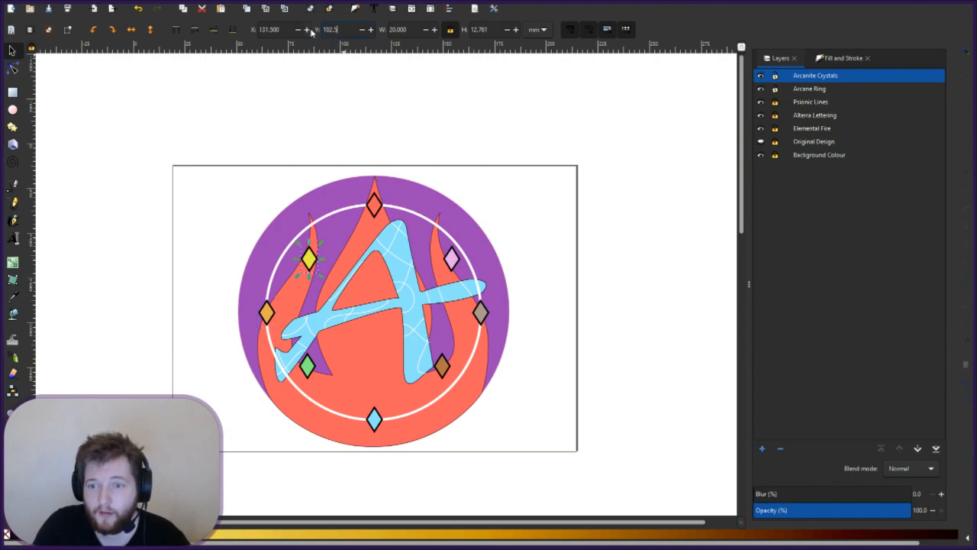
{"action": "key", "text": "Return"}
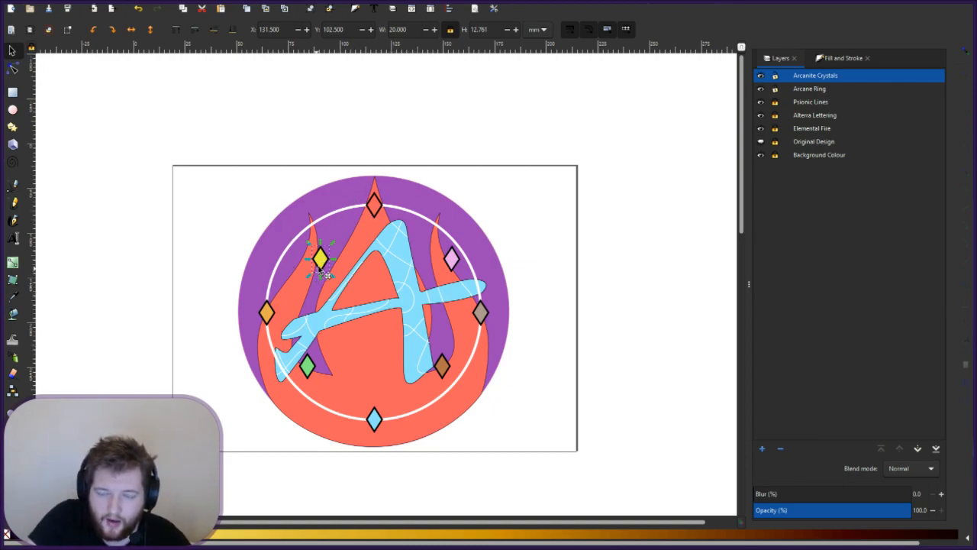
{"action": "left_click", "coordinate": [310, 371]}
{"action": "left_click_drag", "start_coordinate": [343, 29], "coordinate": [295, 25]}
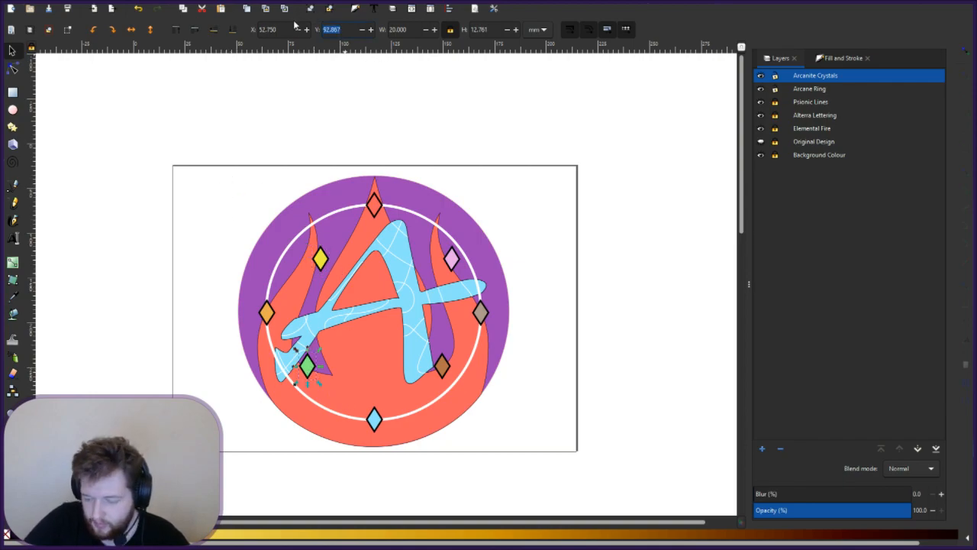
{"action": "type", "text": "102.5"}
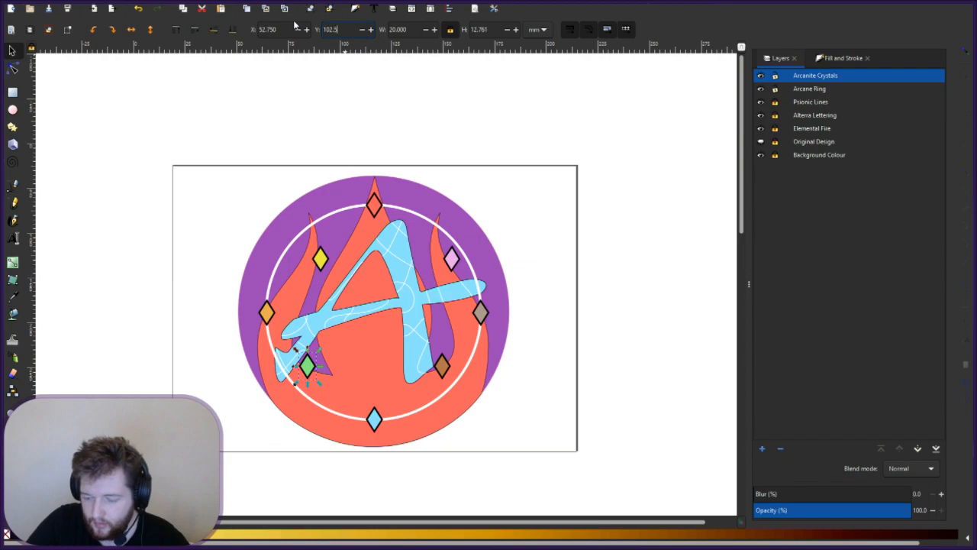
{"action": "key", "text": "Return"}
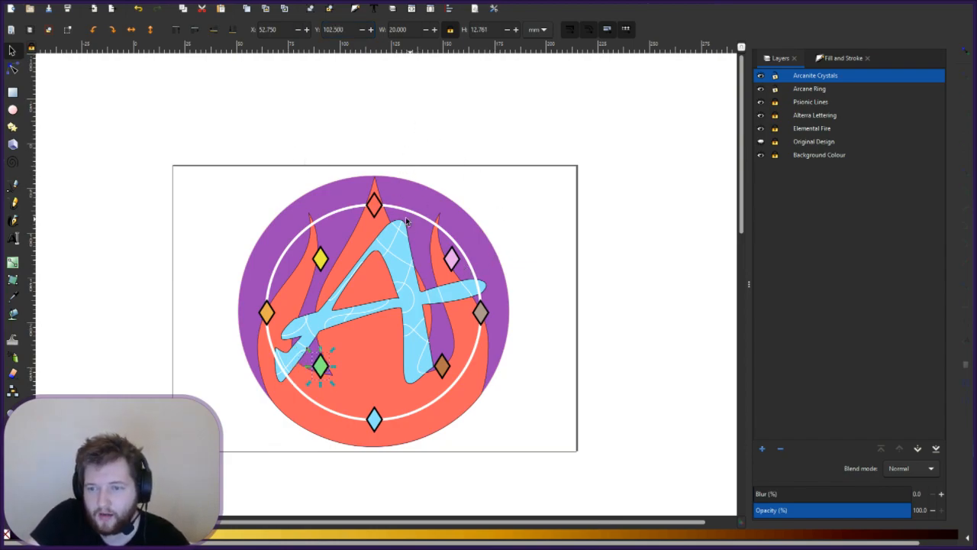
- Round the grey crystal's position by dropping its decimals
{"action": "left_click", "coordinate": [481, 313]}
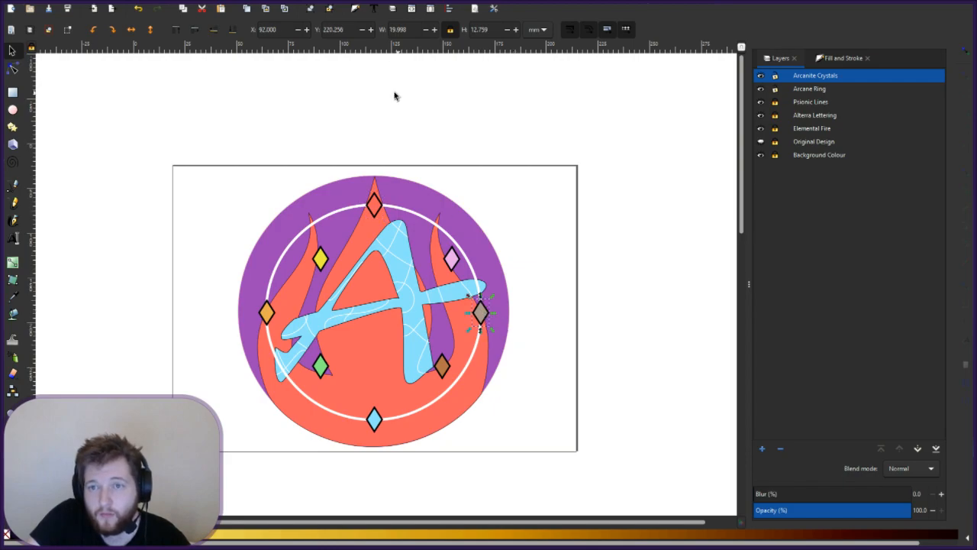
{"action": "key", "text": "BackSpace"}
{"action": "key", "text": "BackSpace"}
{"action": "key", "text": "BackSpace"}
{"action": "key", "text": "BackSpace"}
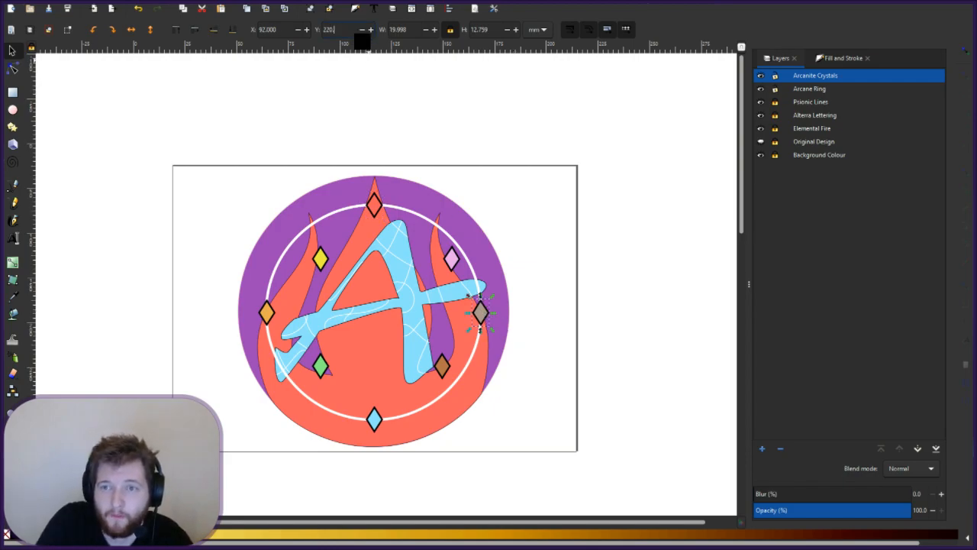
{"action": "key", "text": "Return"}
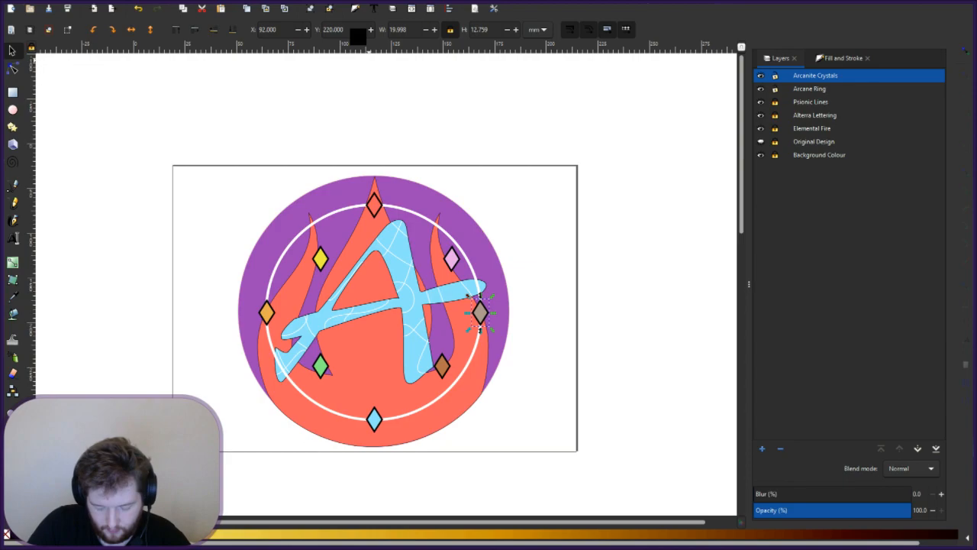
{"action": "left_click", "coordinate": [374, 206]}
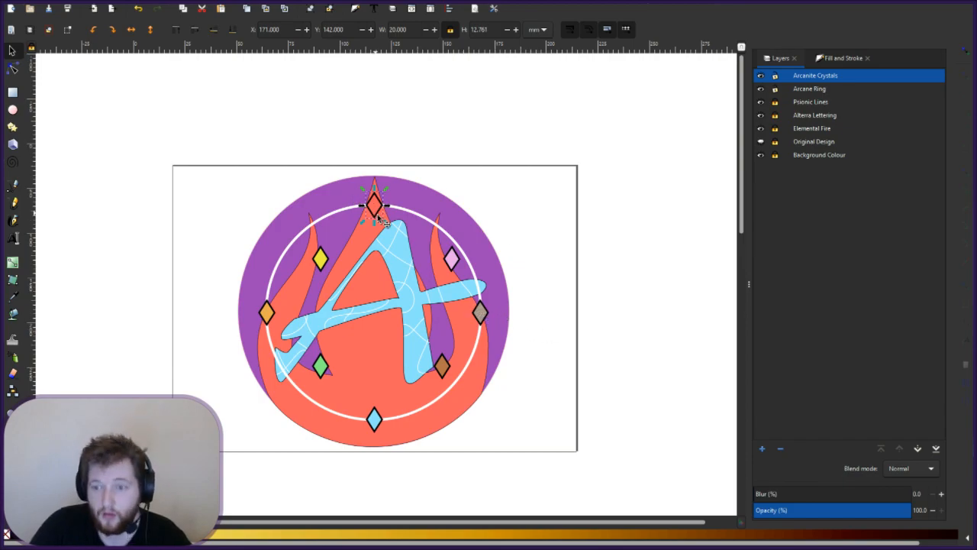
- Set the pink and brown crystals' Y position to 181
{"action": "left_click", "coordinate": [452, 259]}
{"action": "triple_click", "coordinate": [347, 29]}
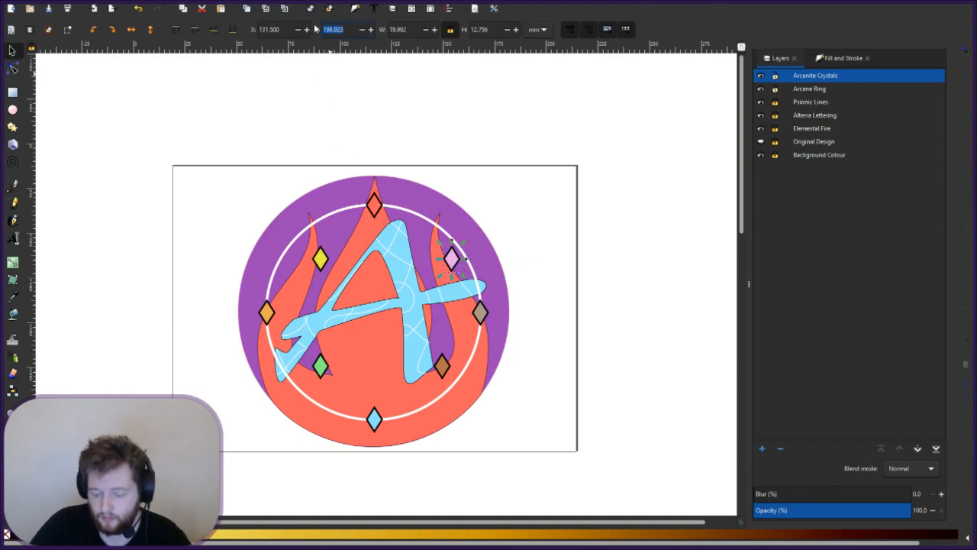
{"action": "type", "text": "181"}
{"action": "key", "text": "Return"}
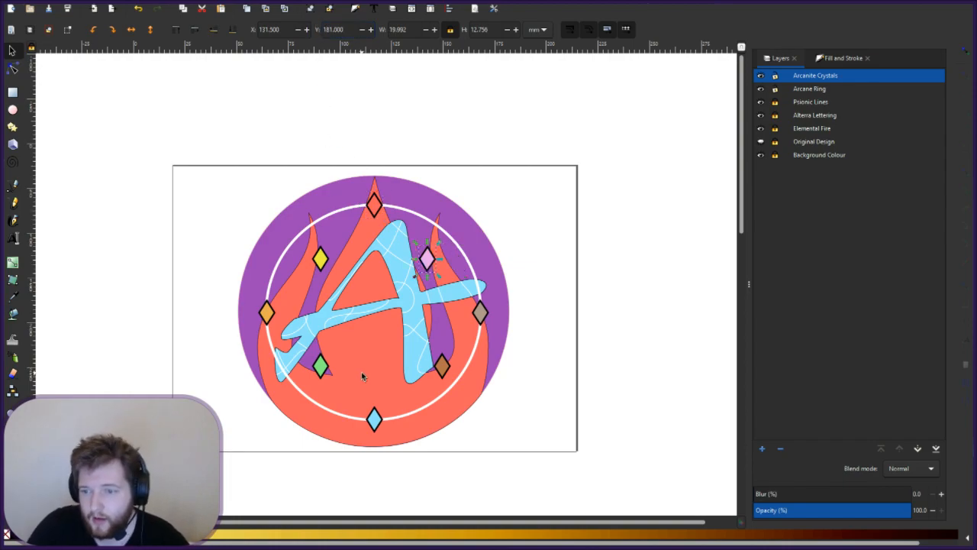
{"action": "left_click", "coordinate": [443, 375]}
{"action": "triple_click", "coordinate": [342, 31]}
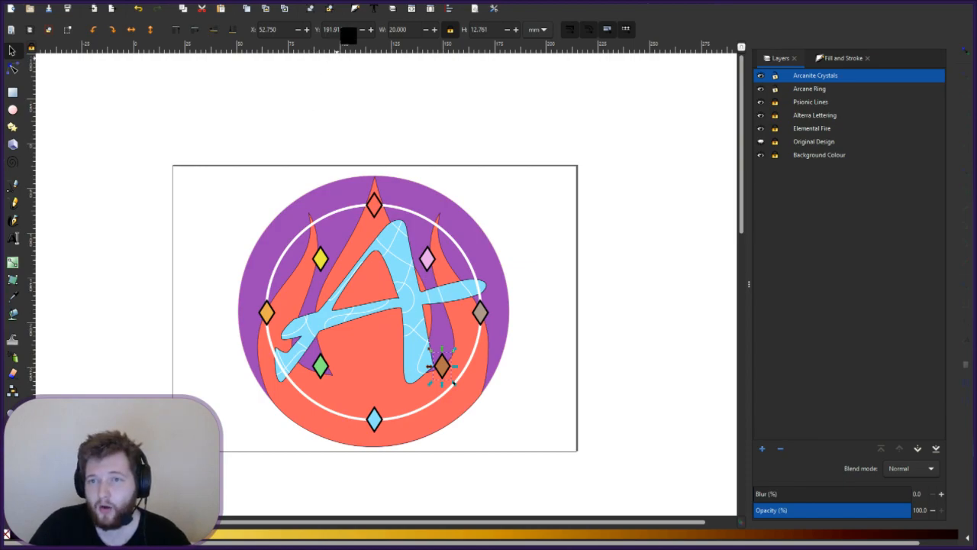
{"action": "type", "text": "181"}
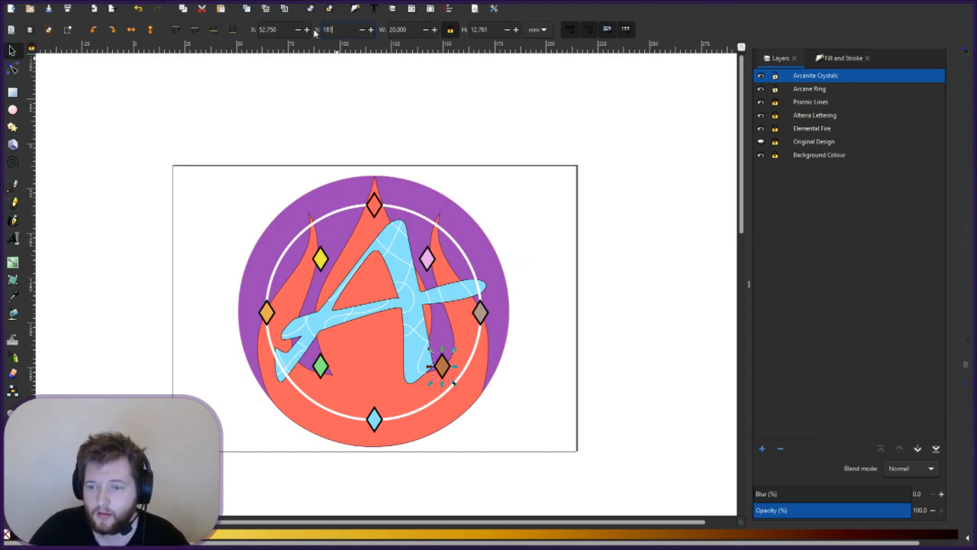
{"action": "key", "text": "Return"}
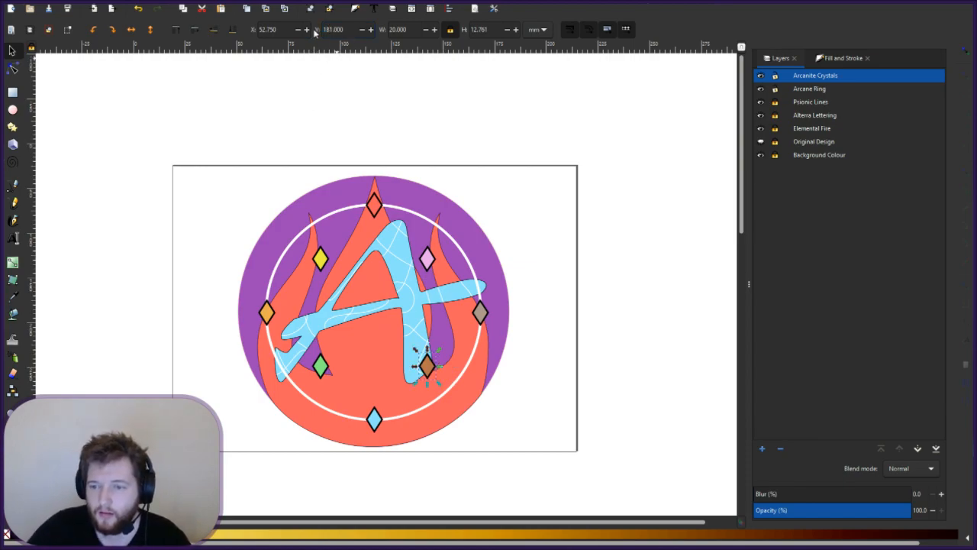
{"action": "left_click", "coordinate": [326, 261]}
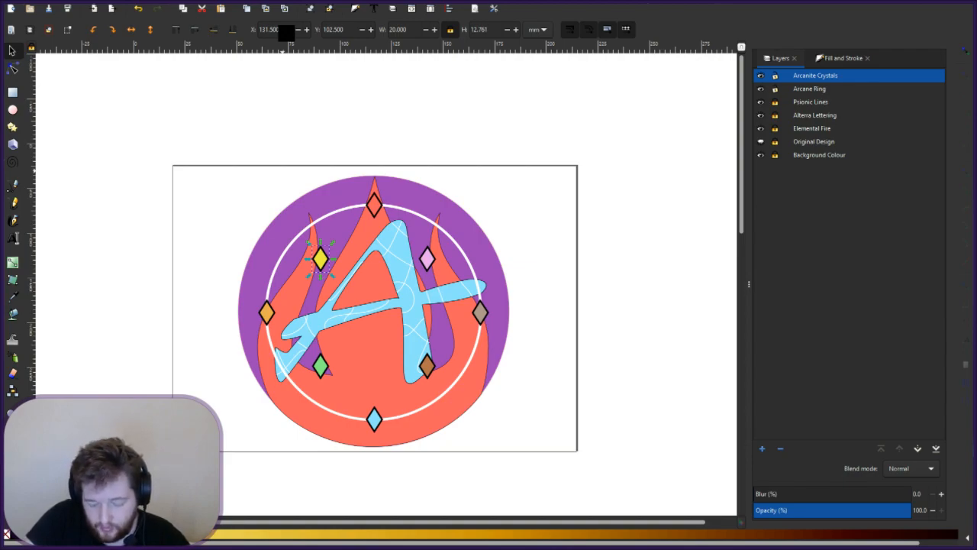
- Reposition the yellow crystal to X 151.5 and Y 82
{"action": "left_click_drag", "start_coordinate": [286, 33], "coordinate": [234, 19]}
{"action": "type", "text": "1"}
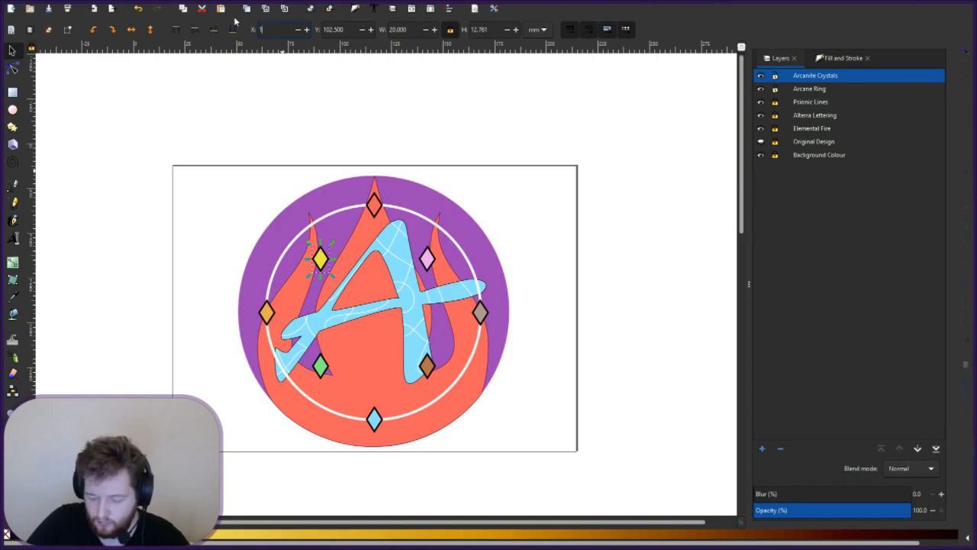
{"action": "type", "text": "11.5"}
{"action": "key", "text": "Return"}
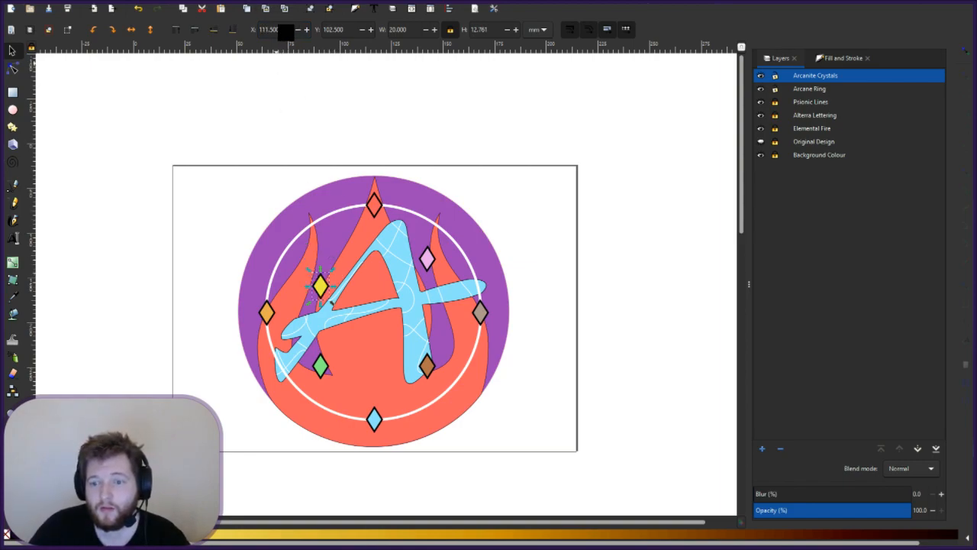
{"action": "left_click_drag", "start_coordinate": [286, 32], "coordinate": [262, 32]}
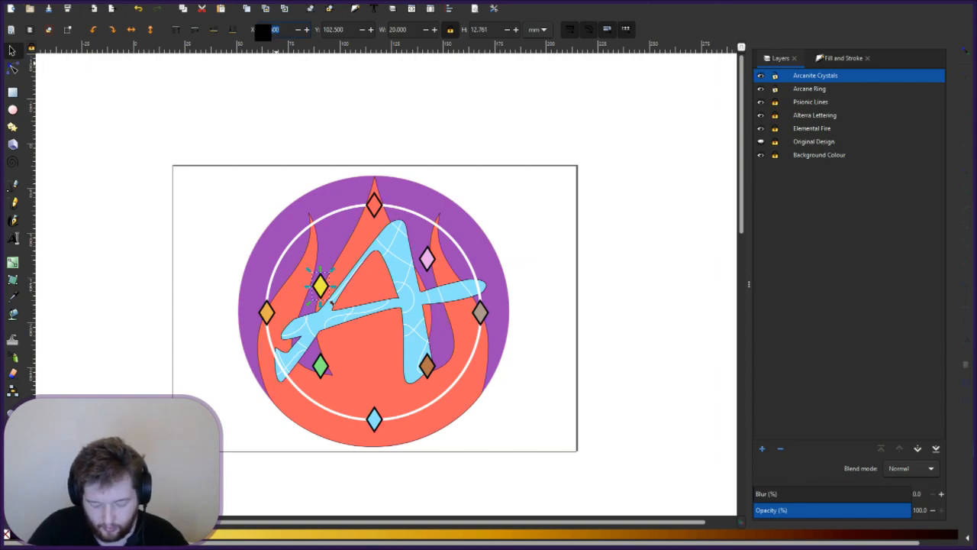
{"action": "type", "text": "151"}
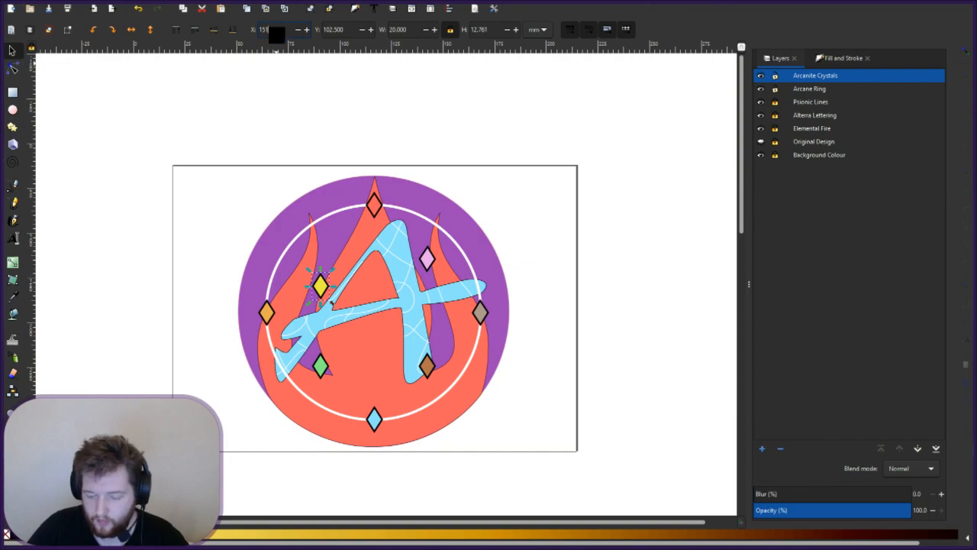
{"action": "key", "text": "Return"}
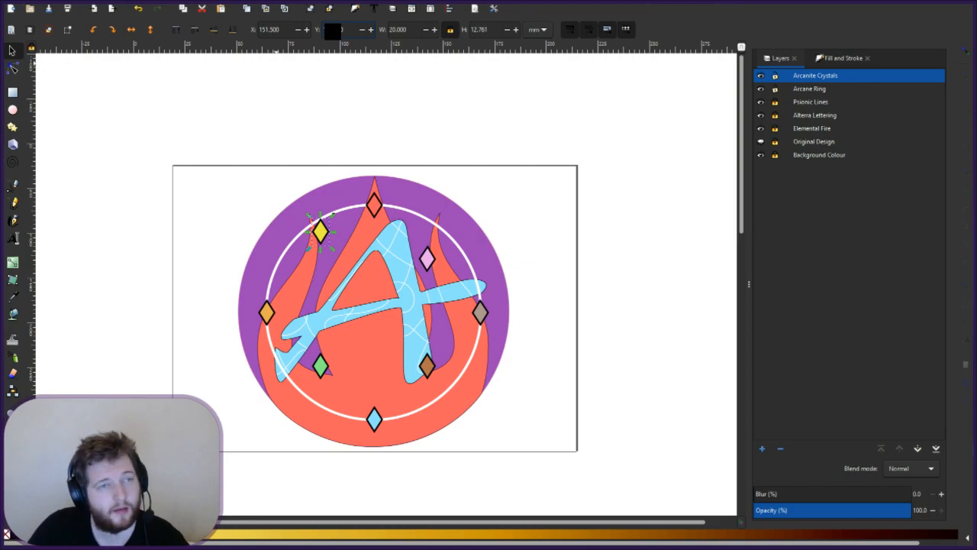
{"action": "type", "text": "82"}
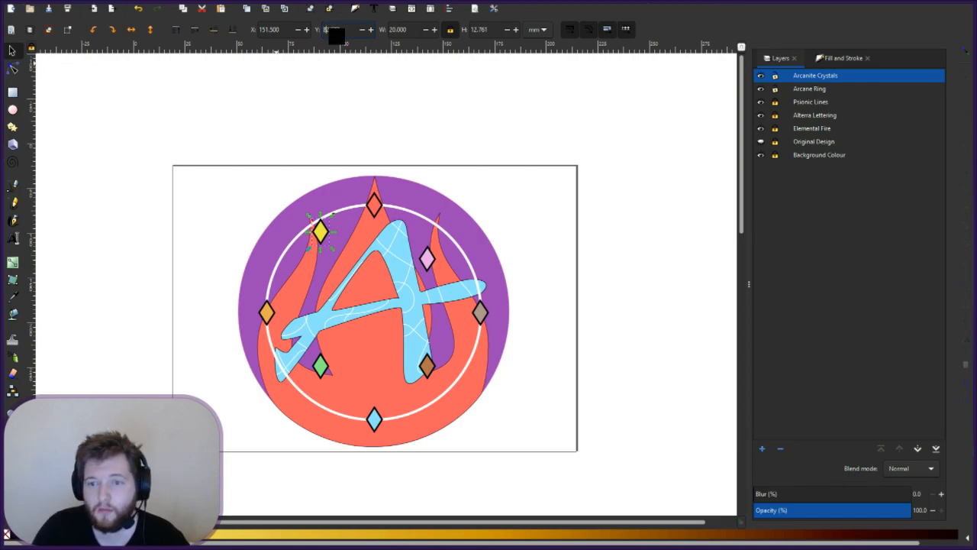
{"action": "key", "text": "Return"}
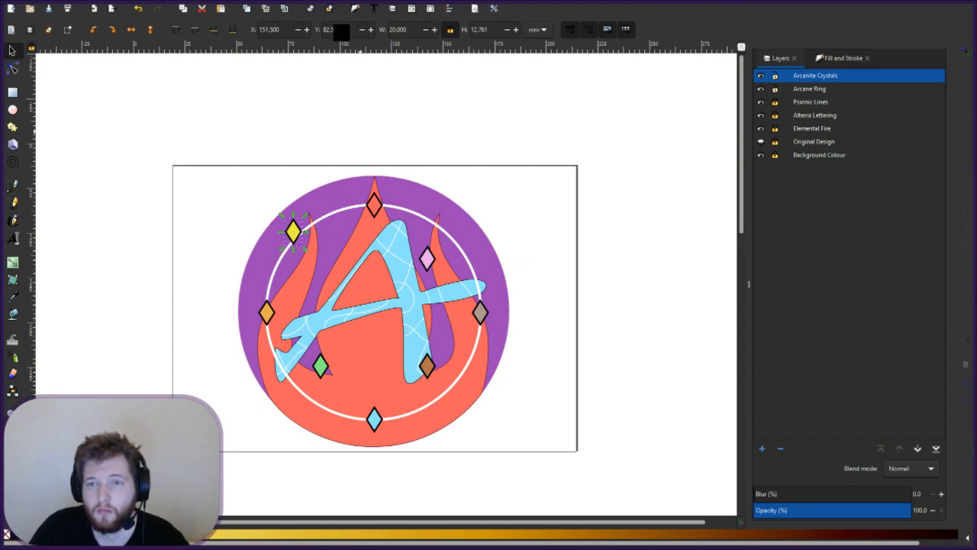
{"action": "left_click_drag", "start_coordinate": [350, 33], "coordinate": [330, 31]}
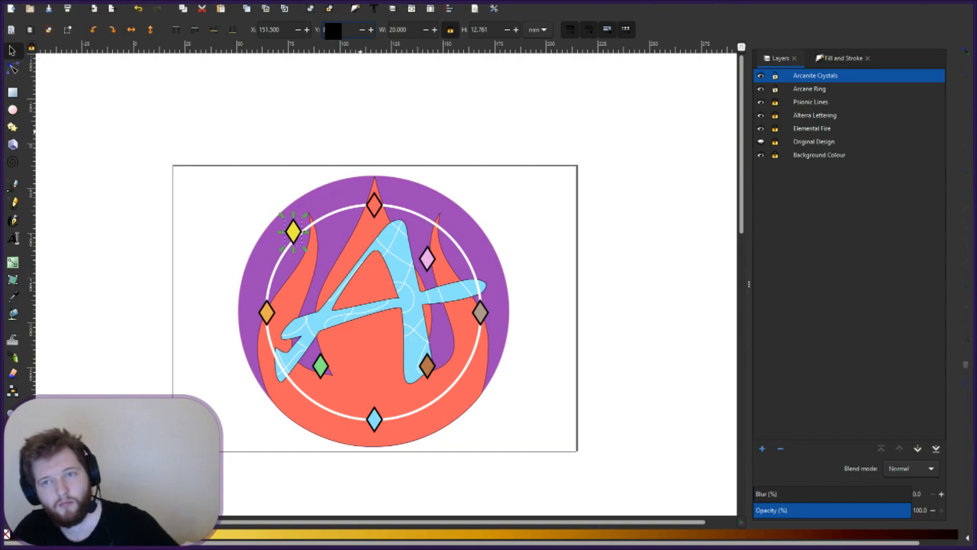
- Adjust the green crystal's X and Y positions so it sits on the ring
{"action": "left_click", "coordinate": [321, 361]}
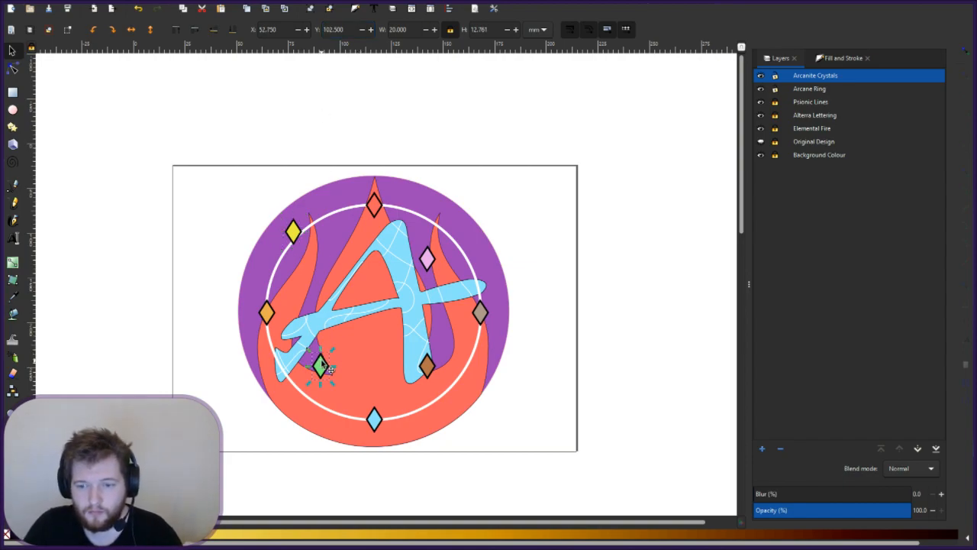
{"action": "left_click_drag", "start_coordinate": [281, 30], "coordinate": [263, 30]}
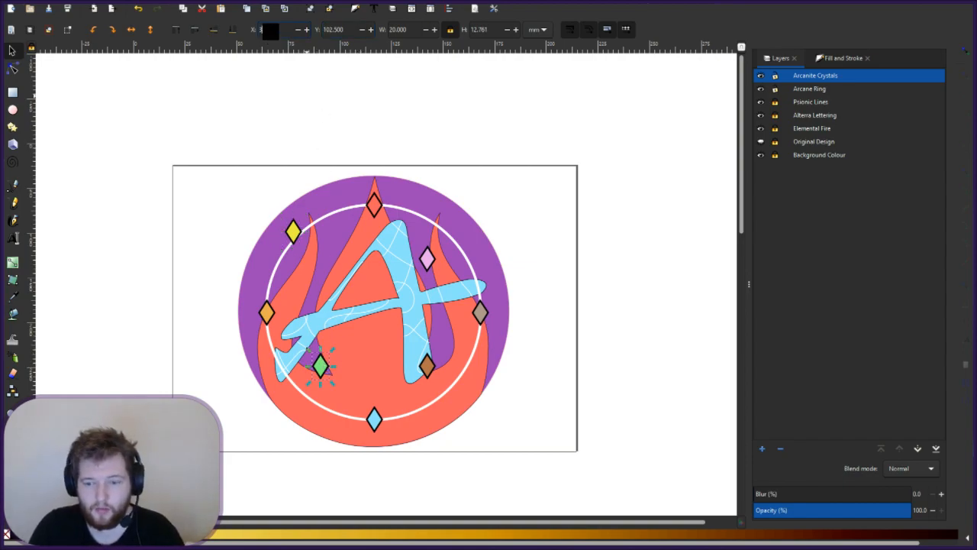
{"action": "key", "text": "Return"}
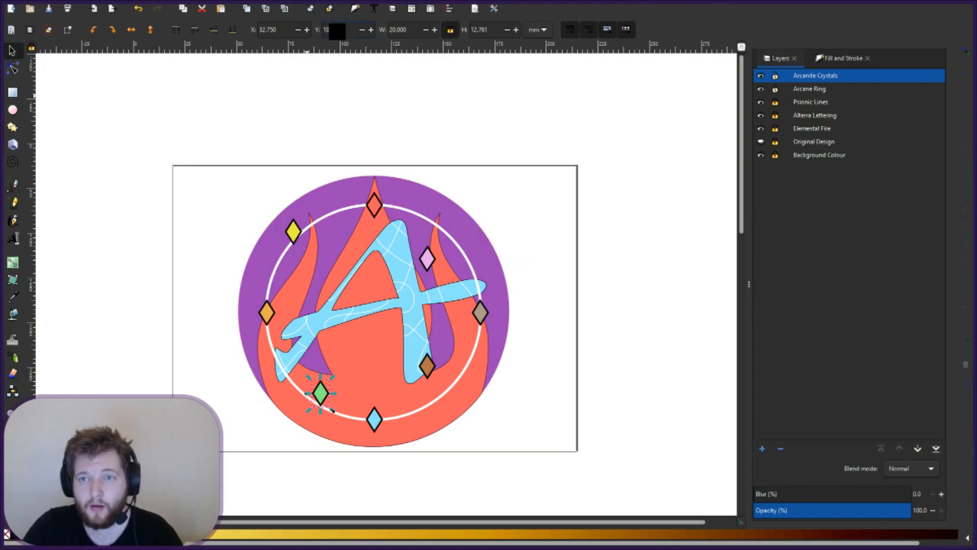
{"action": "key", "text": "BackSpace"}
{"action": "key", "text": "BackSpace"}
{"action": "type", "text": "82.5"}
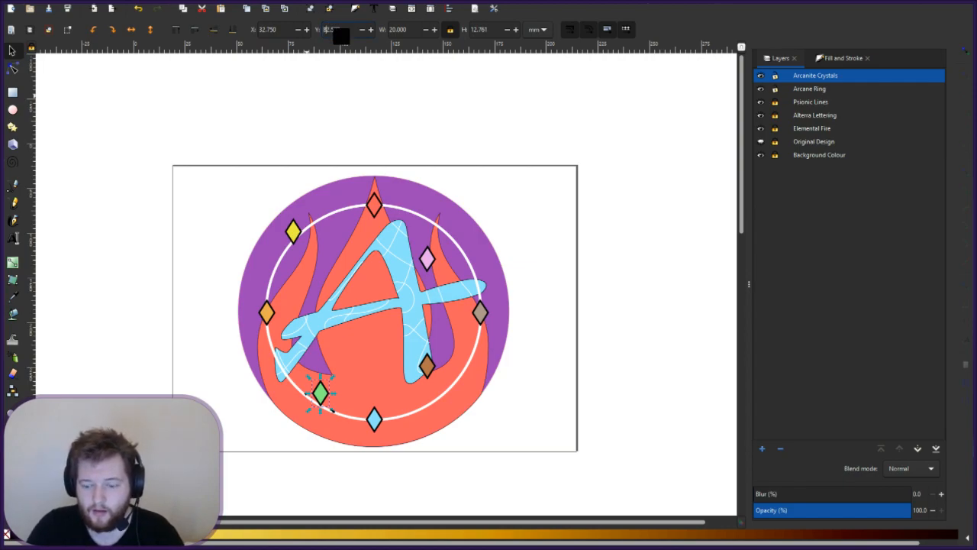
{"action": "key", "text": "Return"}
- Correct the pink crystal's X position and set its Y to 201
{"action": "left_click", "coordinate": [429, 263]}
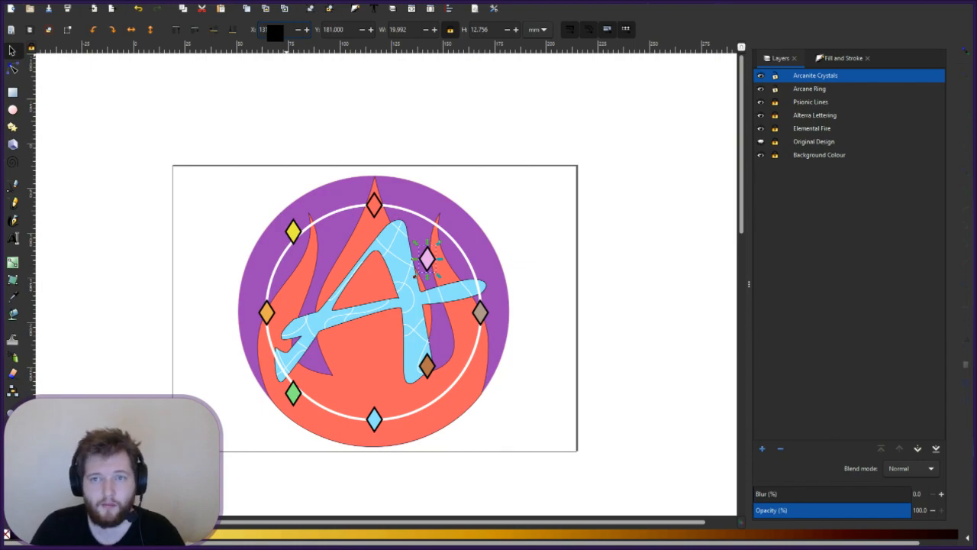
{"action": "key", "text": "BackSpace"}
{"action": "type", "text": "5"}
{"action": "key", "text": "Return"}
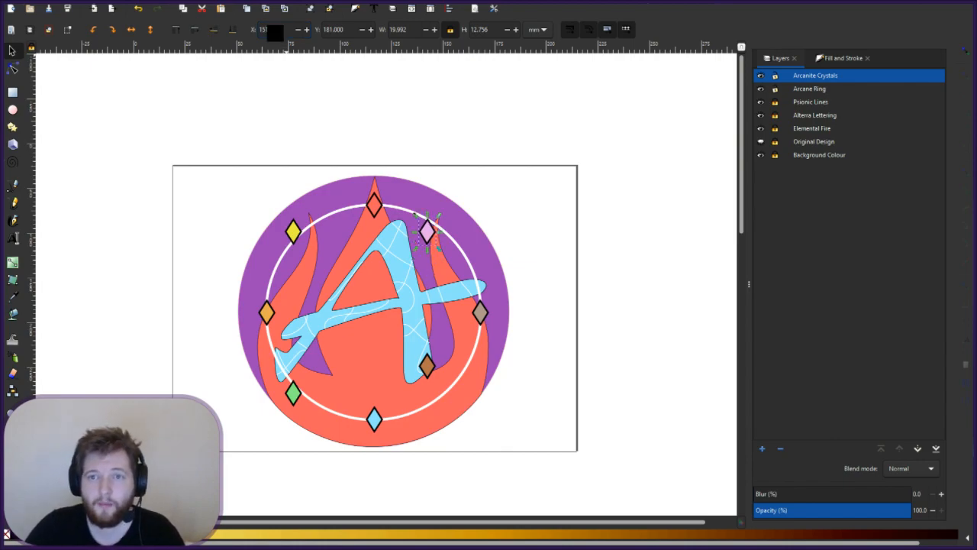
{"action": "left_click", "coordinate": [333, 33]}
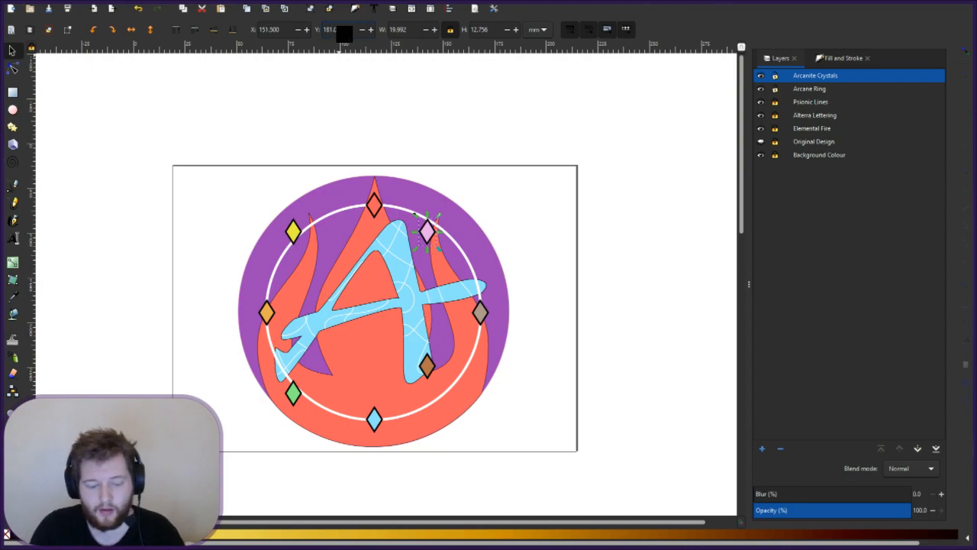
{"action": "key", "text": "BackSpace"}
{"action": "key", "text": "BackSpace"}
{"action": "key", "text": "BackSpace"}
{"action": "type", "text": "201"}
{"action": "key", "text": "Return"}
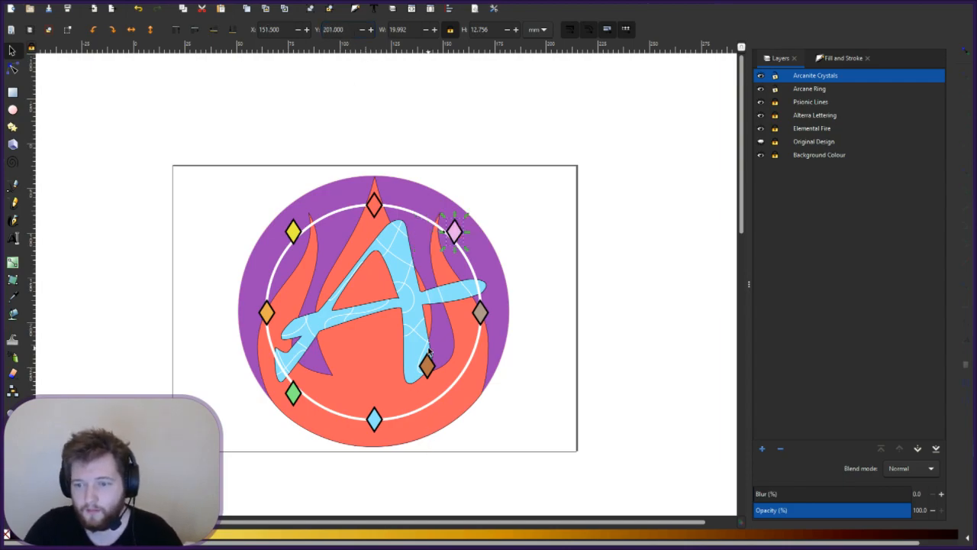
{"action": "left_click", "coordinate": [301, 79]}
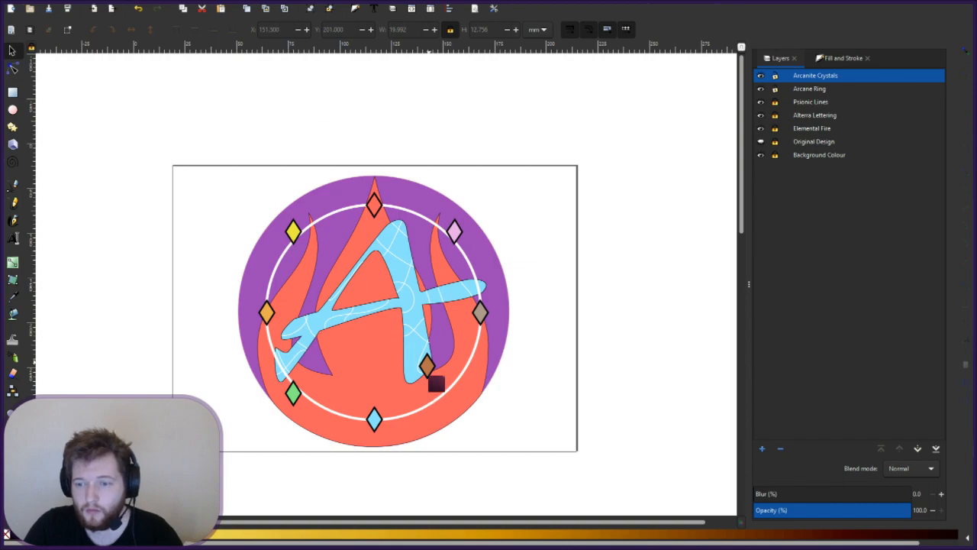
- Place the brown crystal on the ring with an adjusted X and Y 201
{"action": "left_click", "coordinate": [427, 366]}
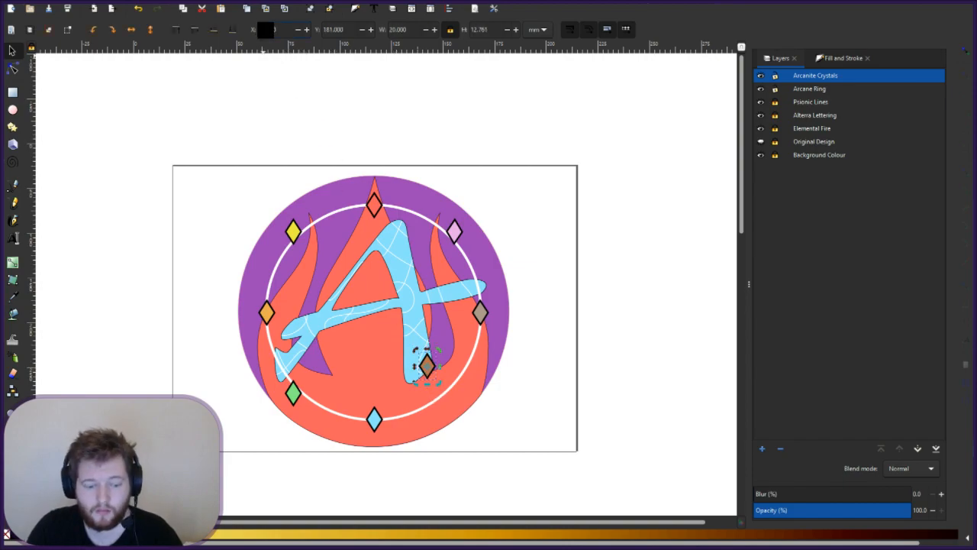
{"action": "key", "text": "BackSpace"}
{"action": "type", "text": "3"}
{"action": "key", "text": "Return"}
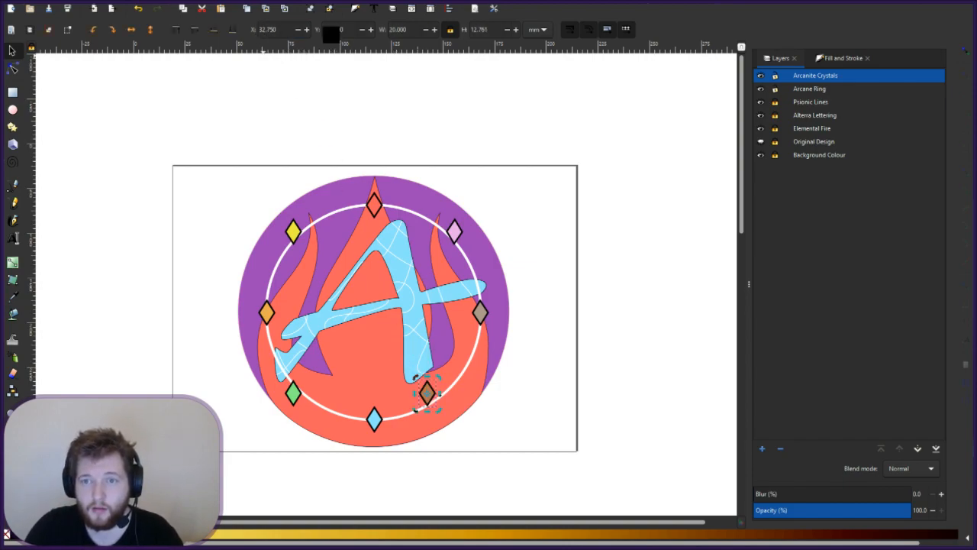
{"action": "left_click", "coordinate": [330, 33]}
{"action": "key", "text": "BackSpace"}
{"action": "key", "text": "BackSpace"}
{"action": "type", "text": "20"}
{"action": "key", "text": "Return"}
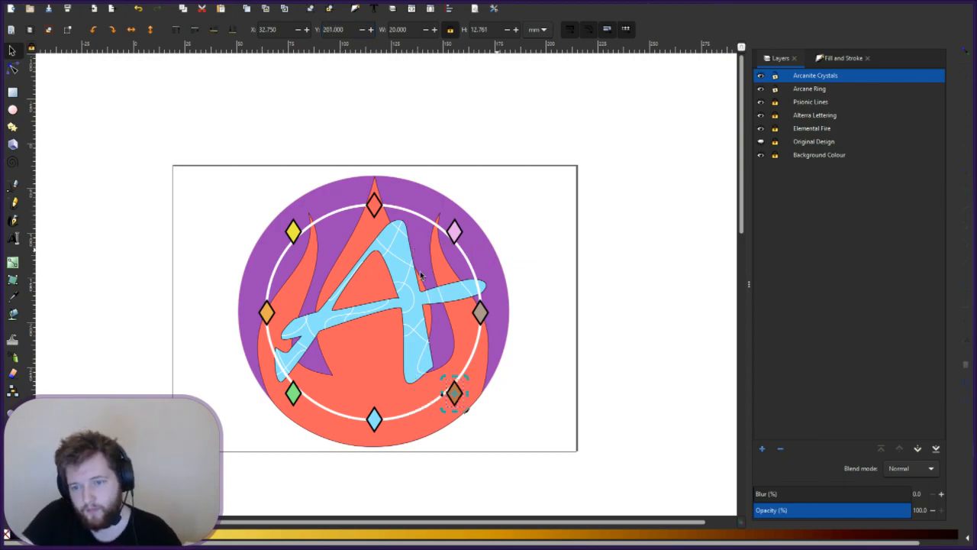
{"action": "key", "text": "Escape"}
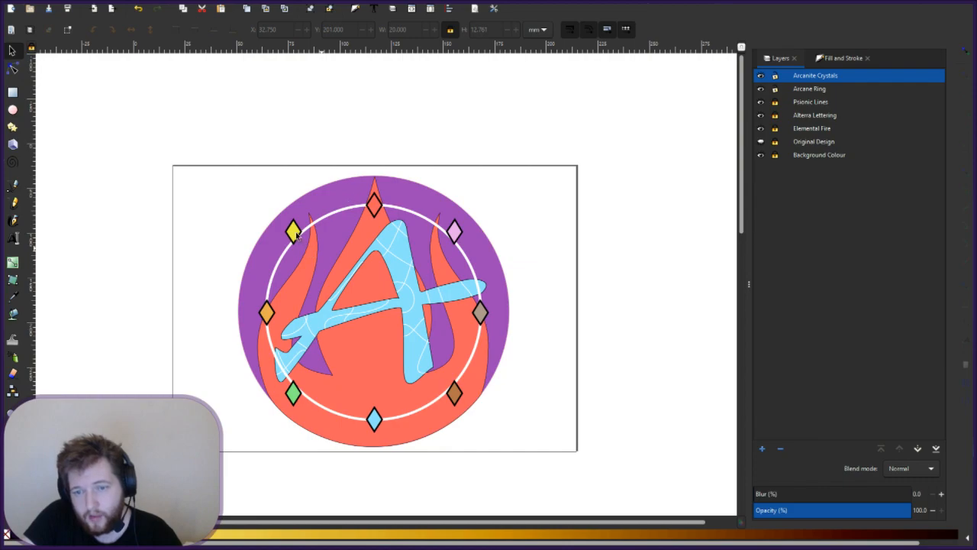
- Move the yellow crystal to X 146.5, Y 87.5 on the ring
{"action": "left_click", "coordinate": [295, 234]}
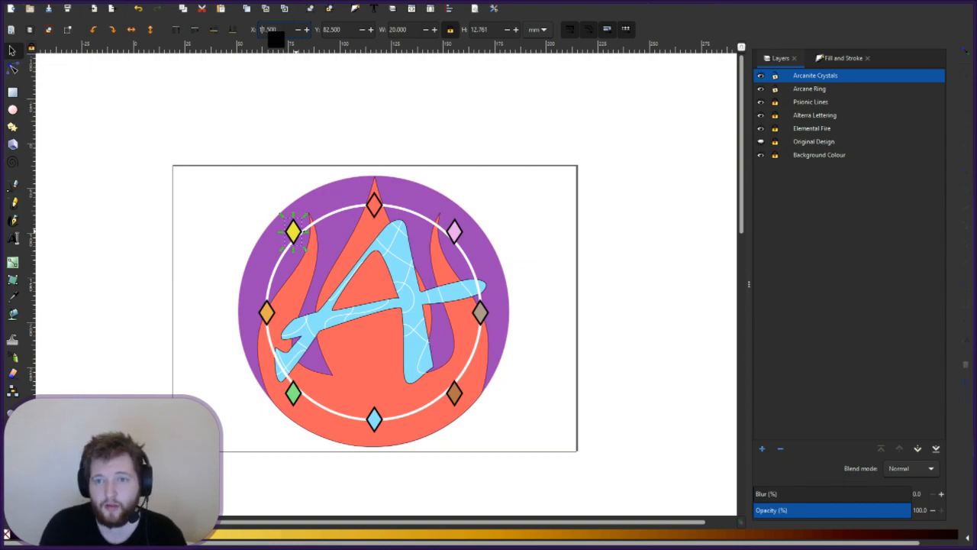
{"action": "type", "text": "4"}
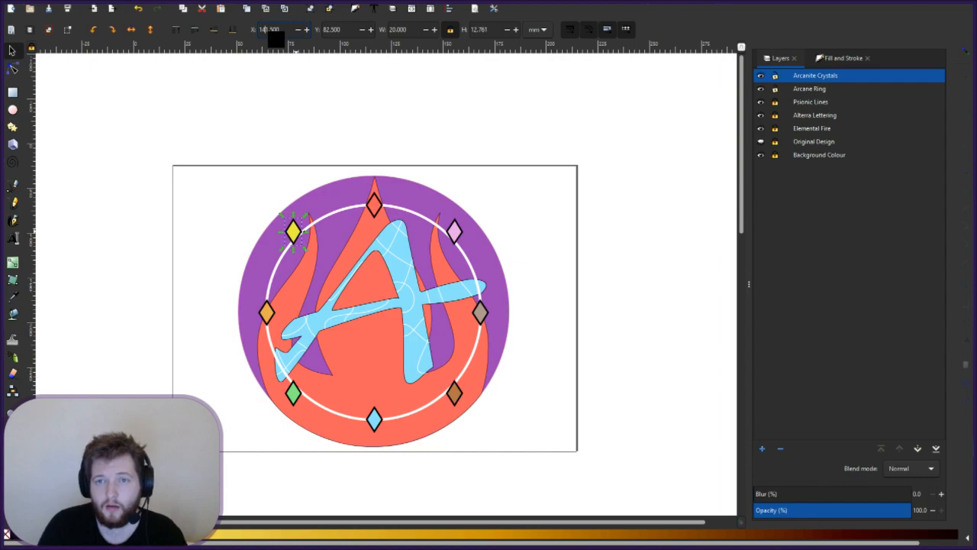
{"action": "key", "text": "Return"}
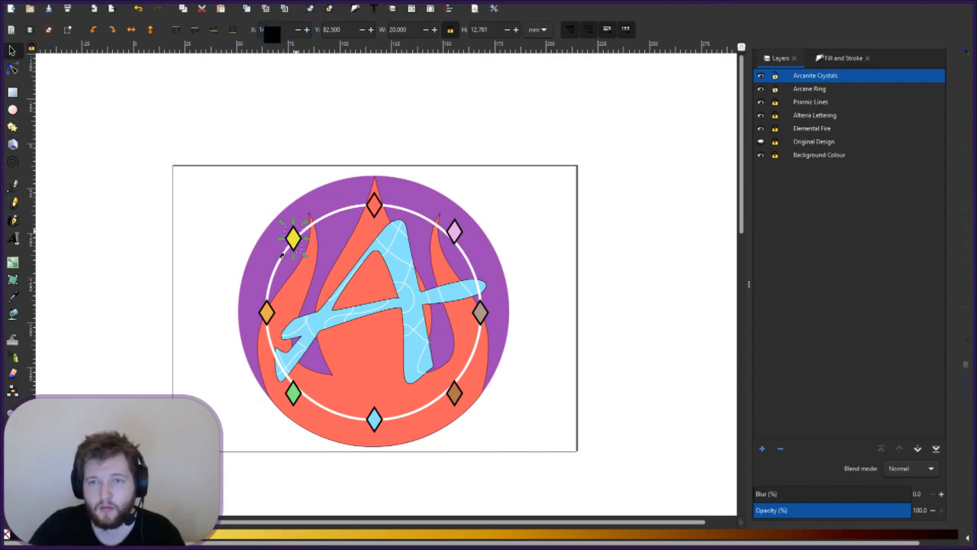
{"action": "left_click", "coordinate": [336, 32]}
{"action": "key", "text": "BackSpace"}
{"action": "type", "text": "7"}
{"action": "key", "text": "Return"}
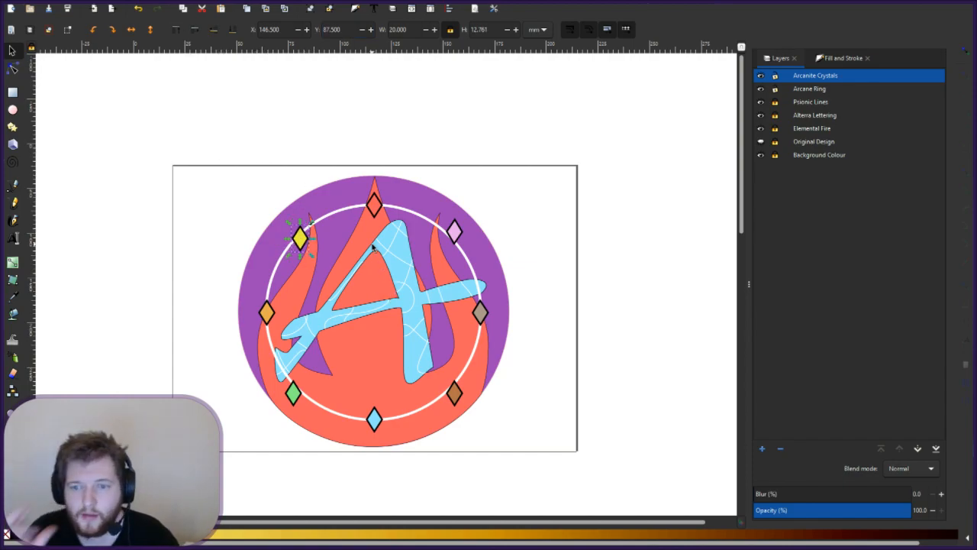
{"action": "key", "text": "Escape"}
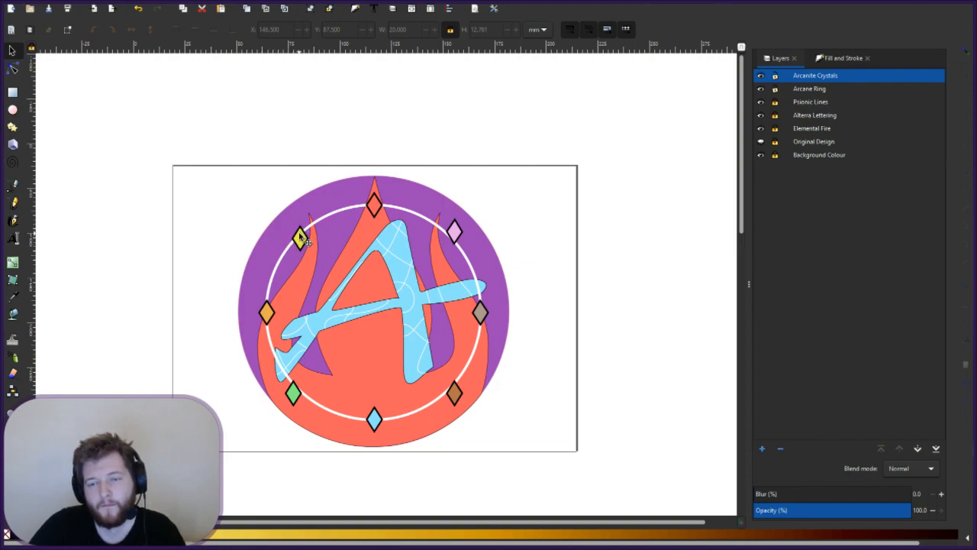
- Copy the yellow crystal's X value 146.500 into the pink crystal and trim its Y value
{"action": "left_click", "coordinate": [460, 227]}
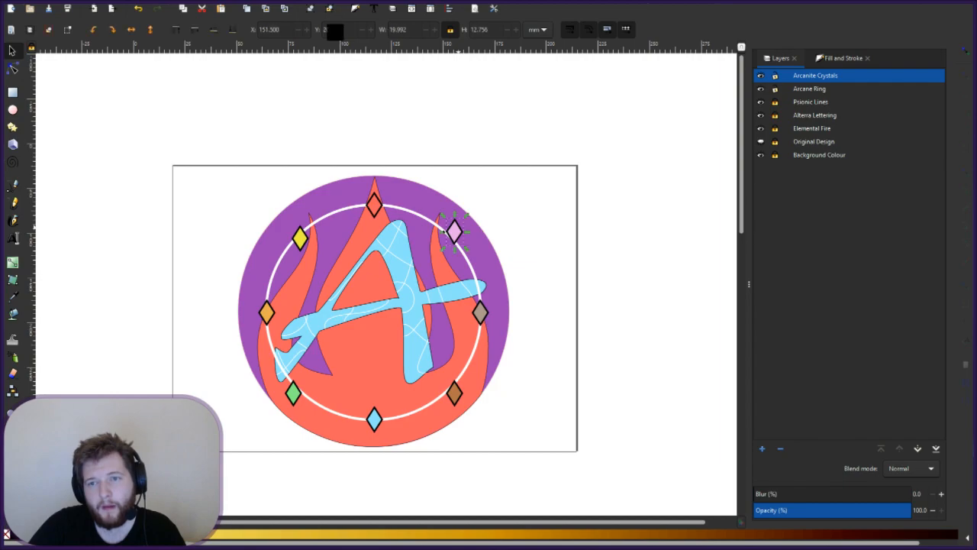
{"action": "left_click", "coordinate": [266, 32]}
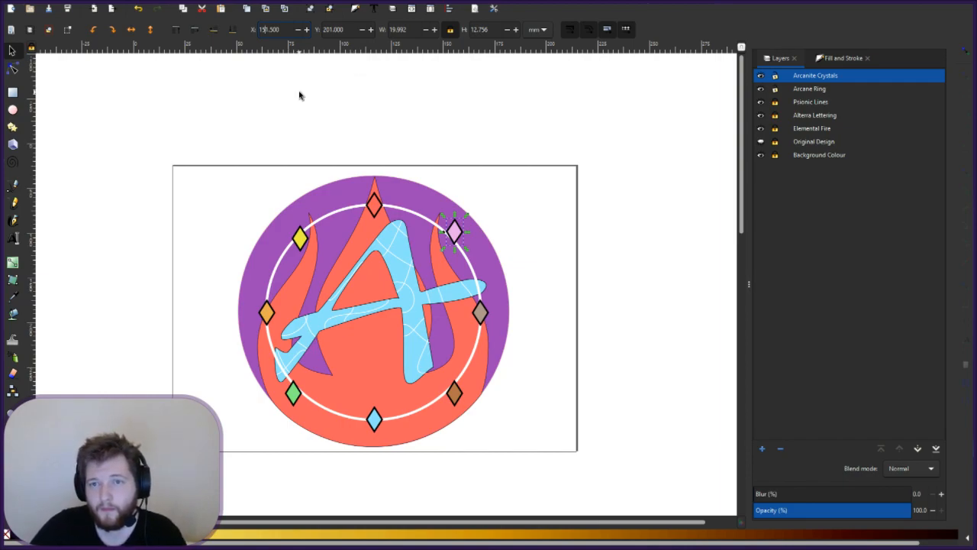
{"action": "left_click", "coordinate": [300, 235]}
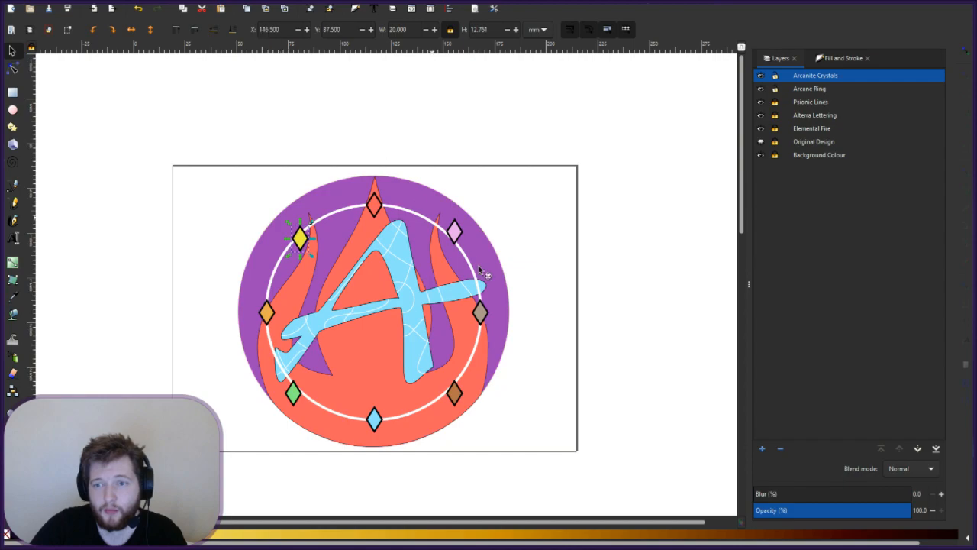
{"action": "left_click_drag", "start_coordinate": [281, 32], "coordinate": [232, 22]}
{"action": "key", "text": "ctrl+c"}
{"action": "left_click", "coordinate": [455, 227]}
{"action": "key", "text": "ctrl+v"}
{"action": "key", "text": "Return"}
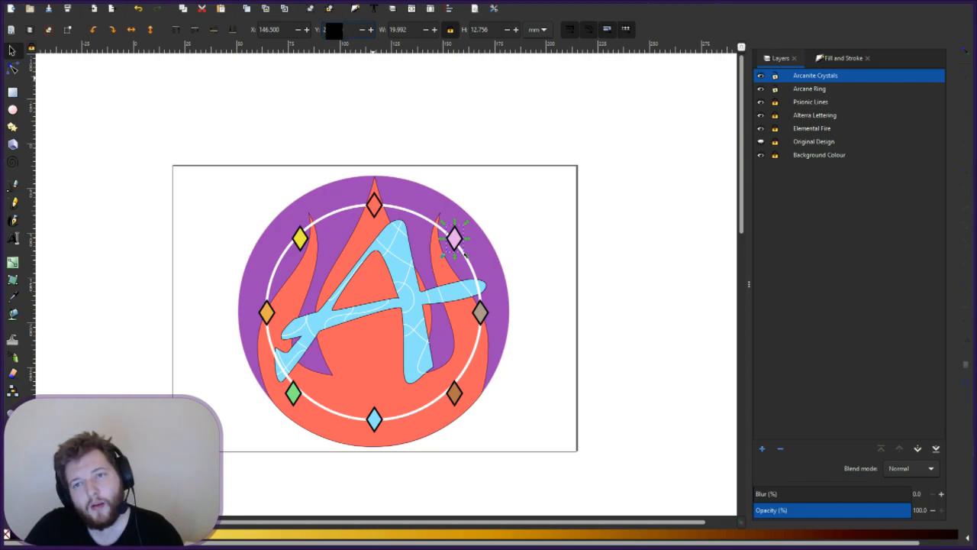
{"action": "left_click_drag", "start_coordinate": [333, 30], "coordinate": [304, 28]}
{"action": "key", "text": "BackSpace"}
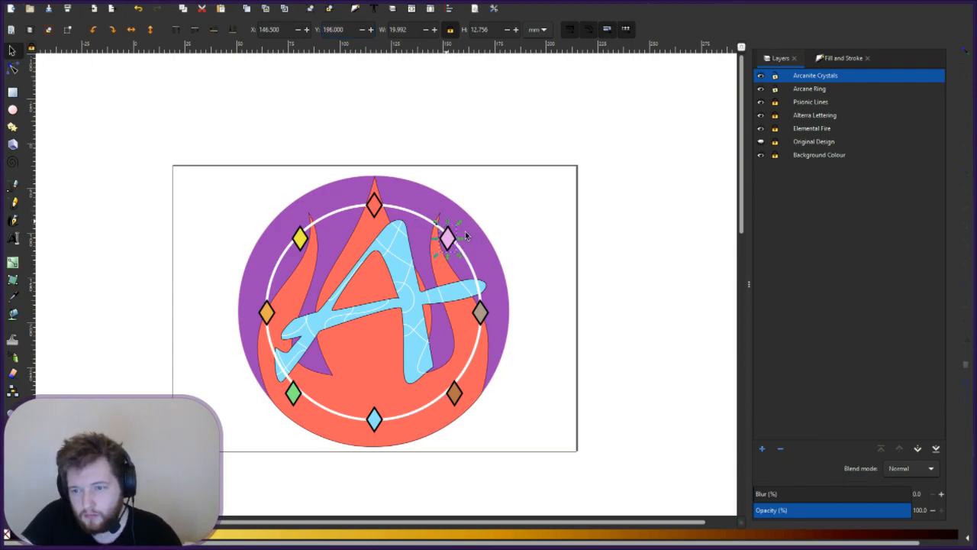
{"action": "key", "text": "Escape"}
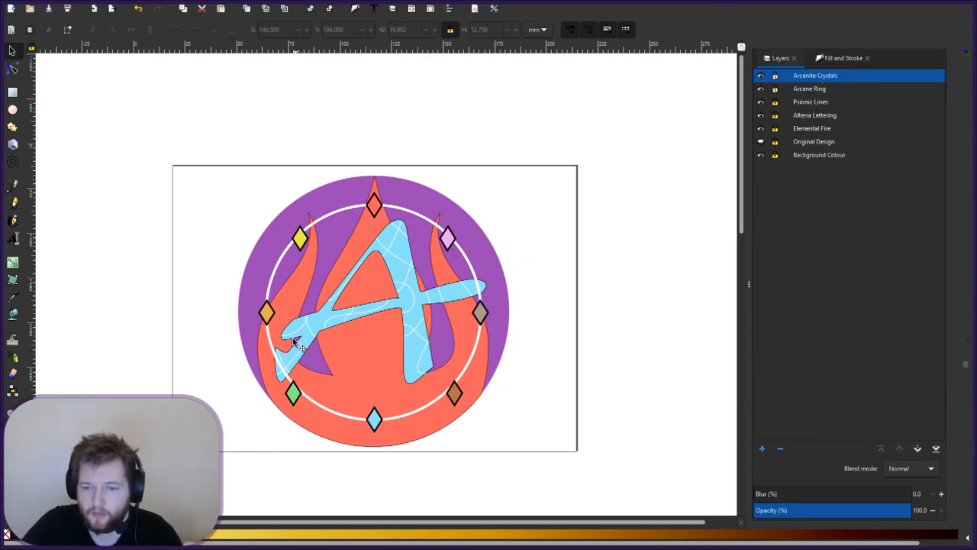
- Nudge the green crystal up and right onto the ring
{"action": "left_click", "coordinate": [294, 393]}
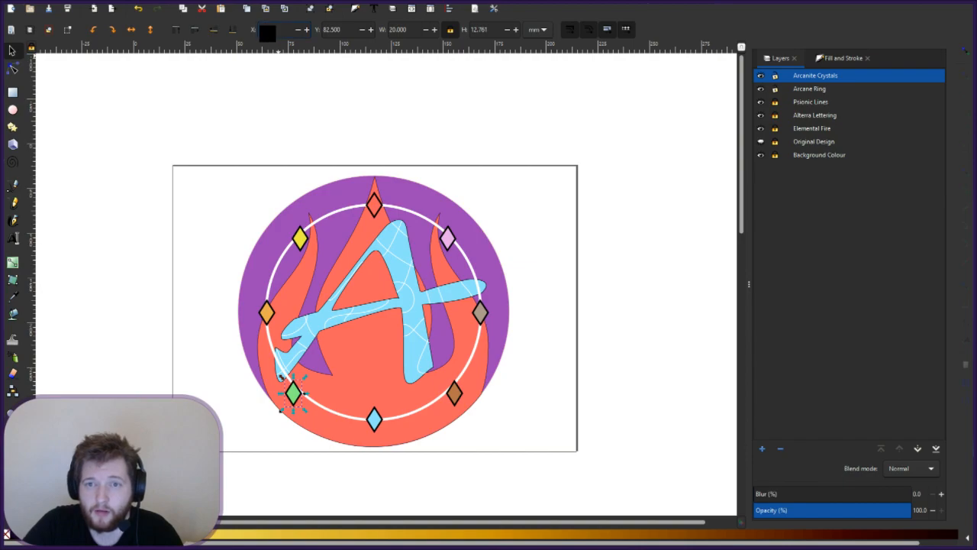
{"action": "key", "text": "Return"}
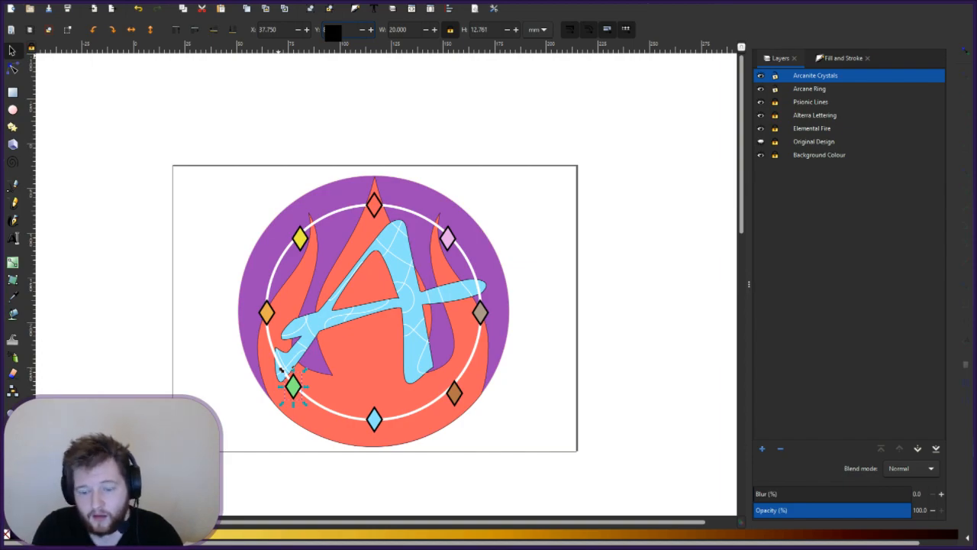
{"action": "key", "text": "Return"}
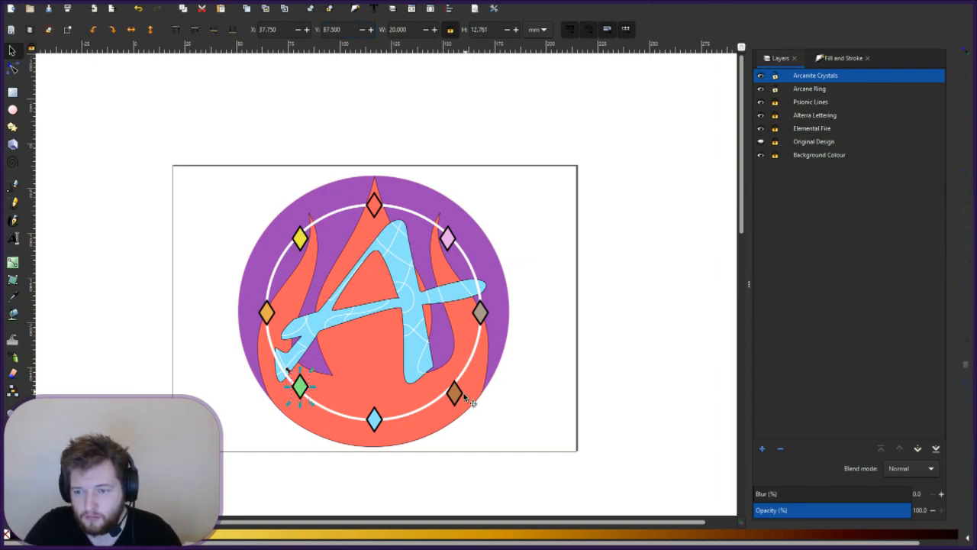
- Set the brown diamond to X 37.75 and Y 196
{"action": "left_click", "coordinate": [456, 393]}
{"action": "left_click", "coordinate": [269, 29]}
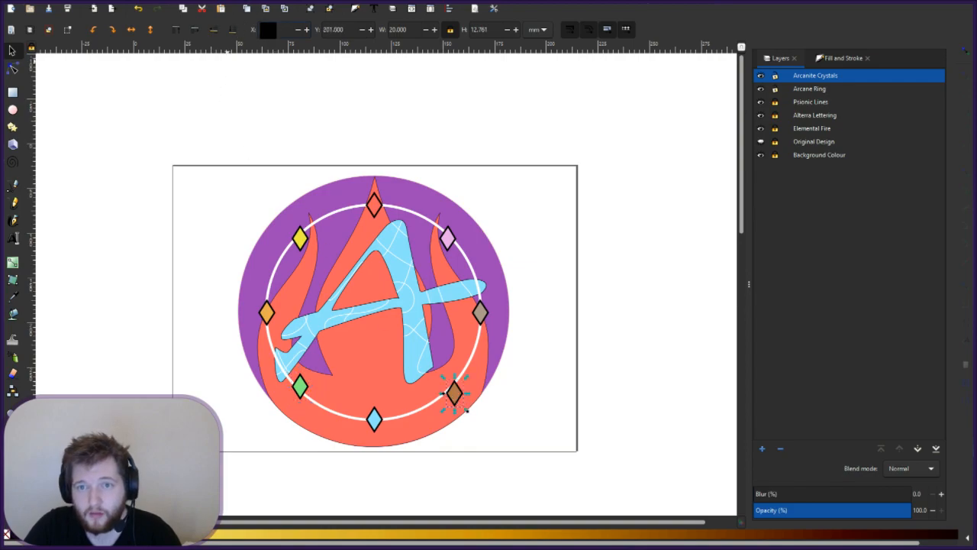
{"action": "type", "text": "37.75"}
{"action": "key", "text": "Return"}
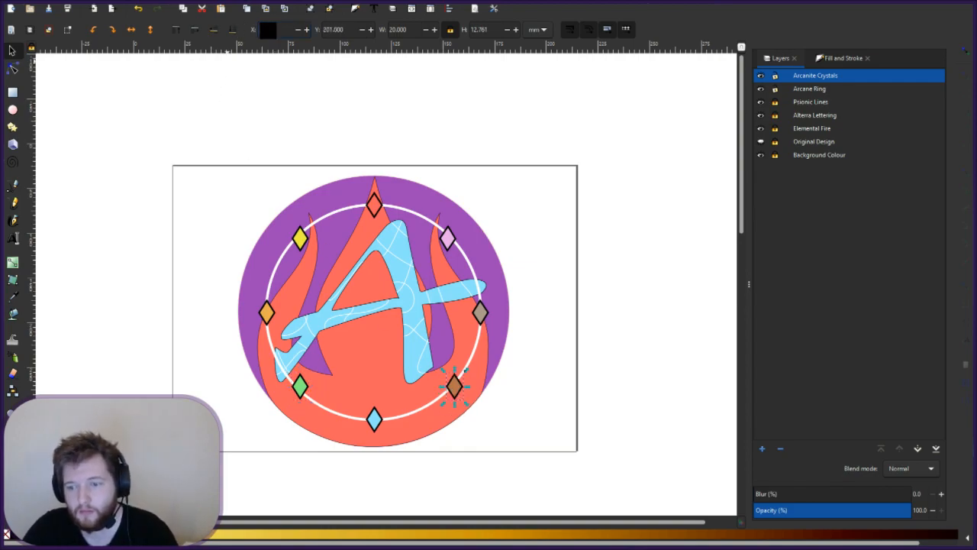
{"action": "left_click", "coordinate": [320, 30]}
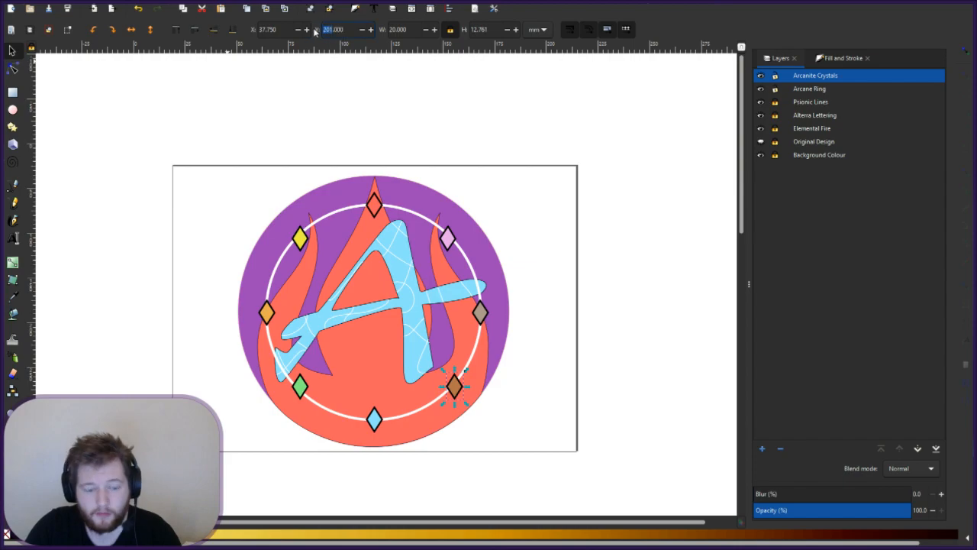
{"action": "type", "text": "196"}
{"action": "key", "text": "Return"}
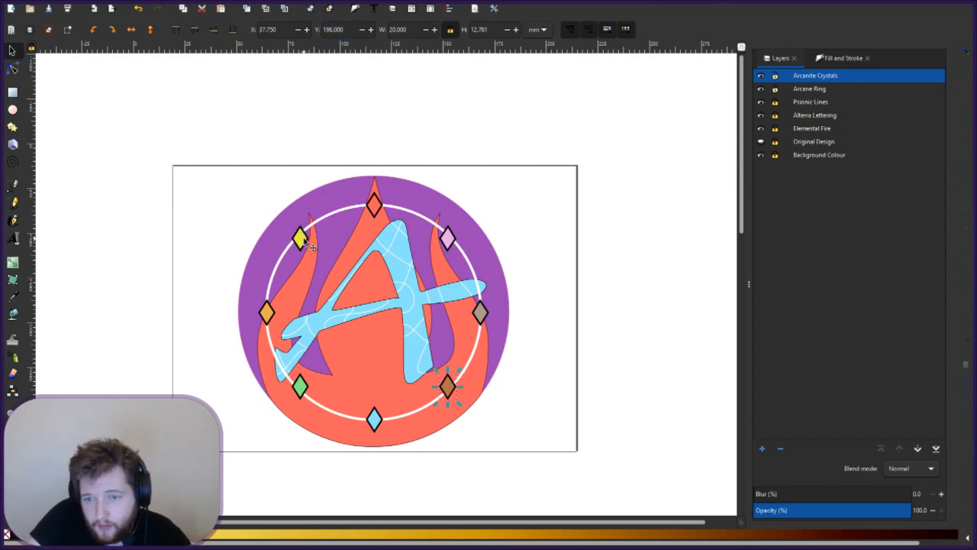
{"action": "left_click", "coordinate": [301, 241]}
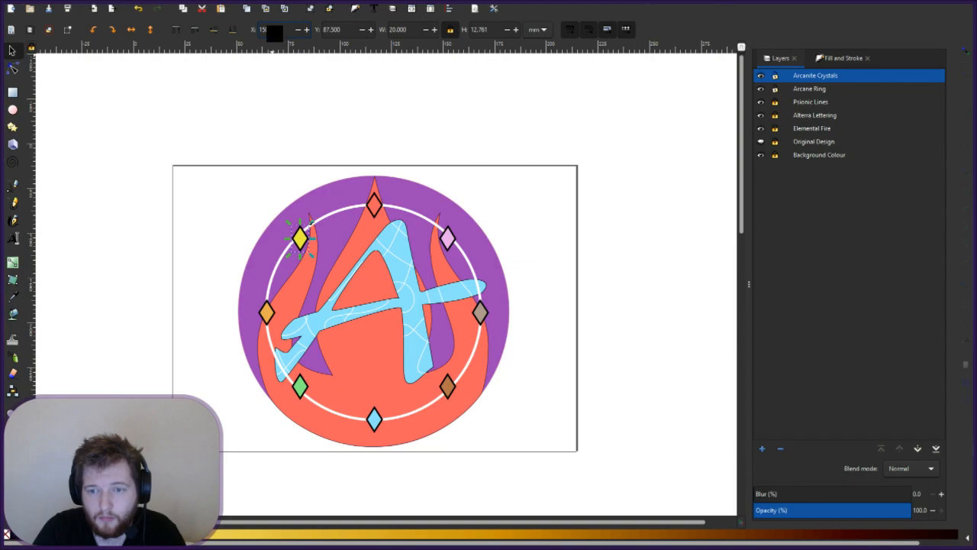
- Nudge the yellow diamond up and set the pink diamond's X to 150.5
{"action": "key", "text": "Up"}
{"action": "key", "text": "Up"}
{"action": "key", "text": "Up"}
{"action": "key", "text": "Up"}
{"action": "key", "text": "Up"}
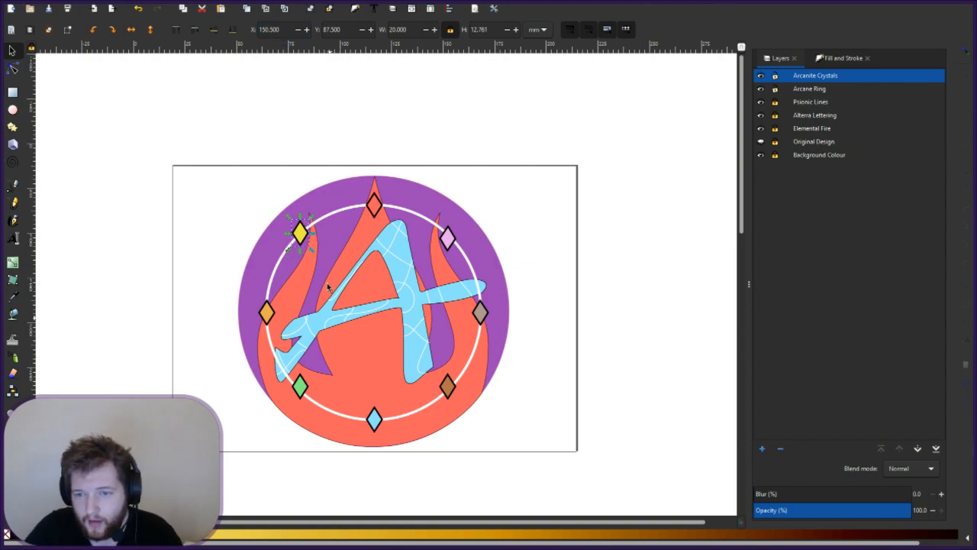
{"action": "key", "text": "Escape"}
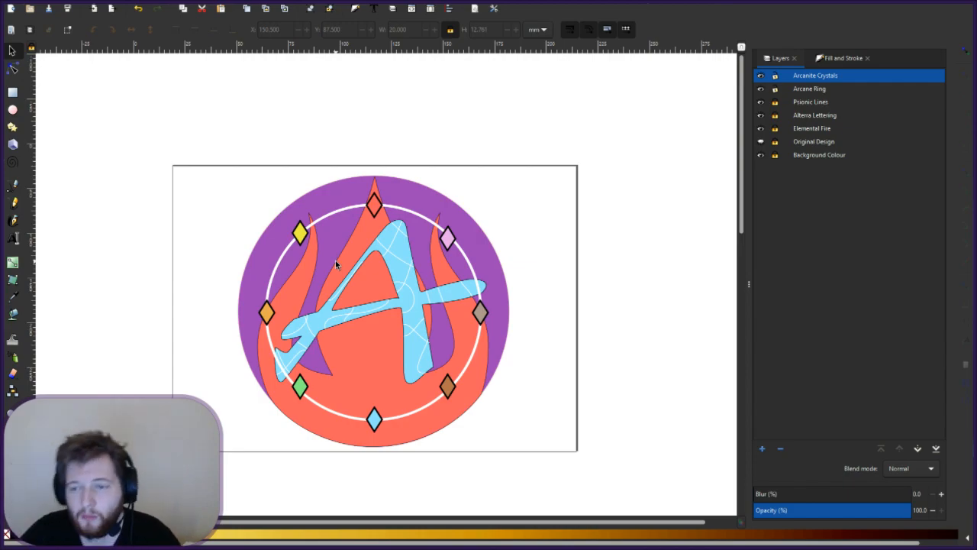
{"action": "left_click", "coordinate": [449, 246]}
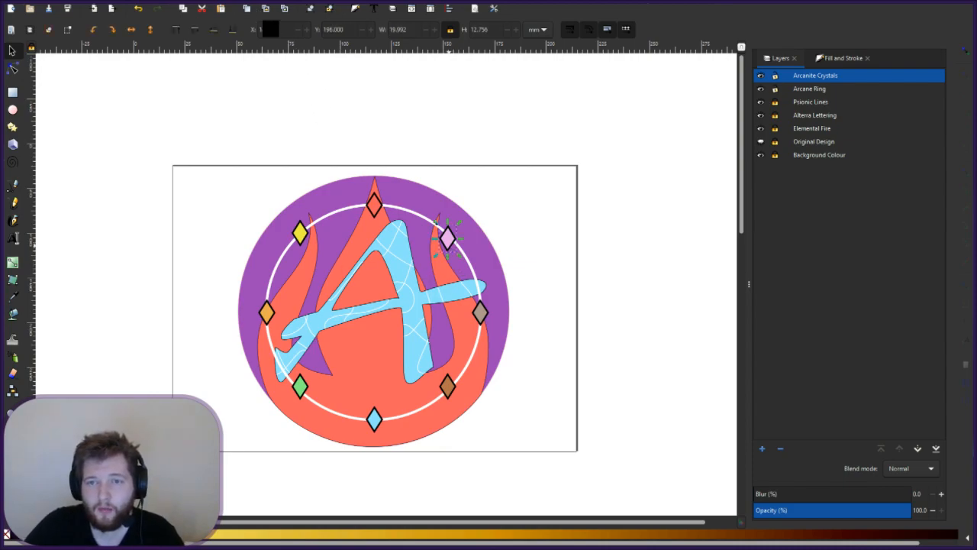
{"action": "type", "text": "150.5"}
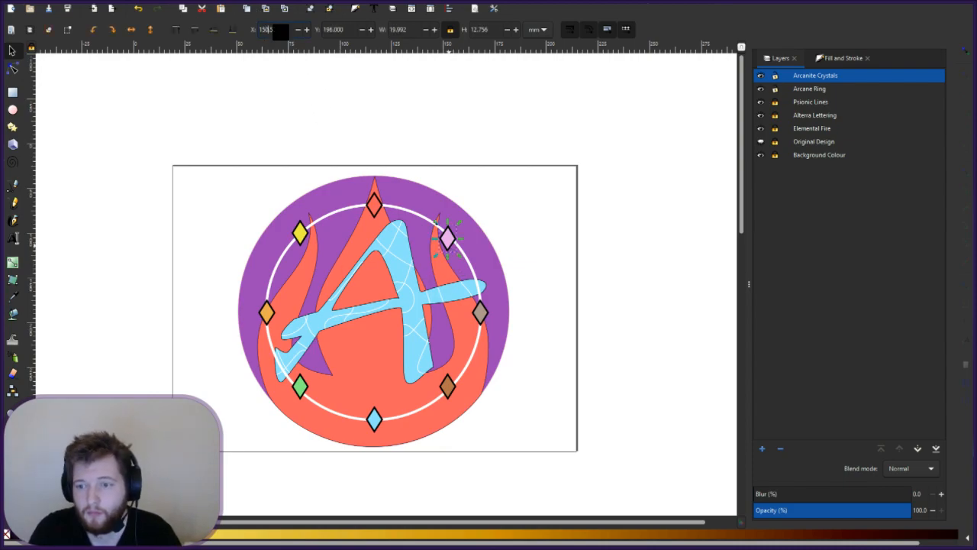
{"action": "key", "text": "Return"}
- Set both the green and brown diamonds' X position to 33.5
{"action": "left_click", "coordinate": [300, 386]}
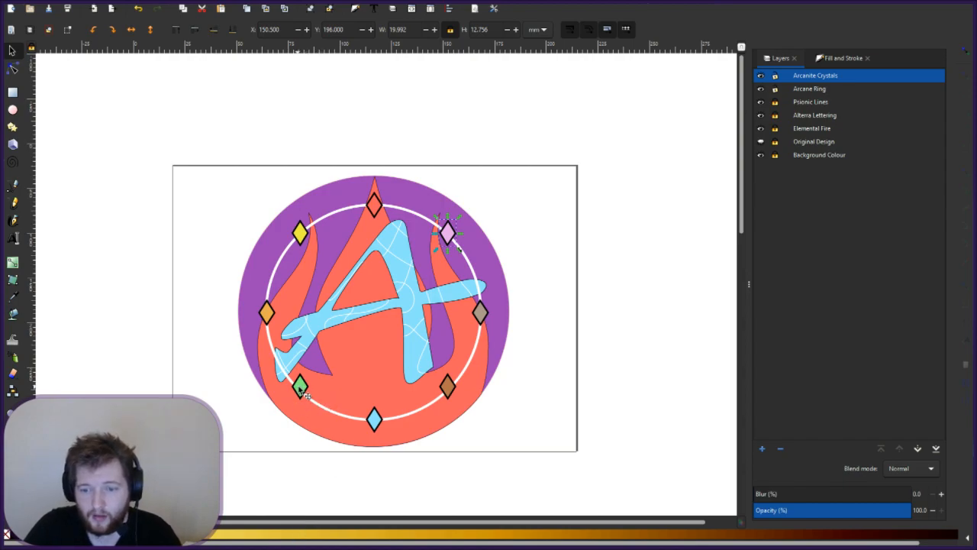
{"action": "left_click", "coordinate": [266, 29]}
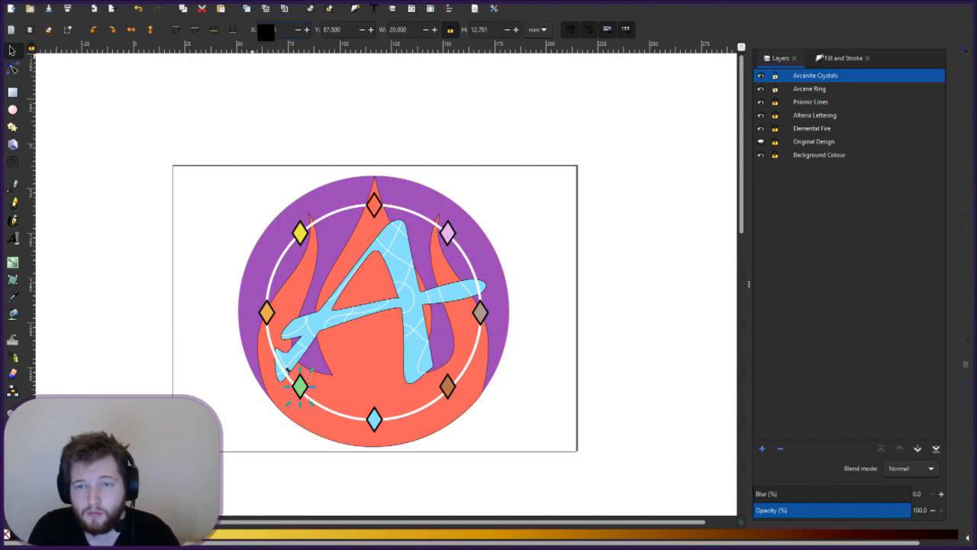
{"action": "type", "text": "33.5"}
{"action": "key", "text": "Return"}
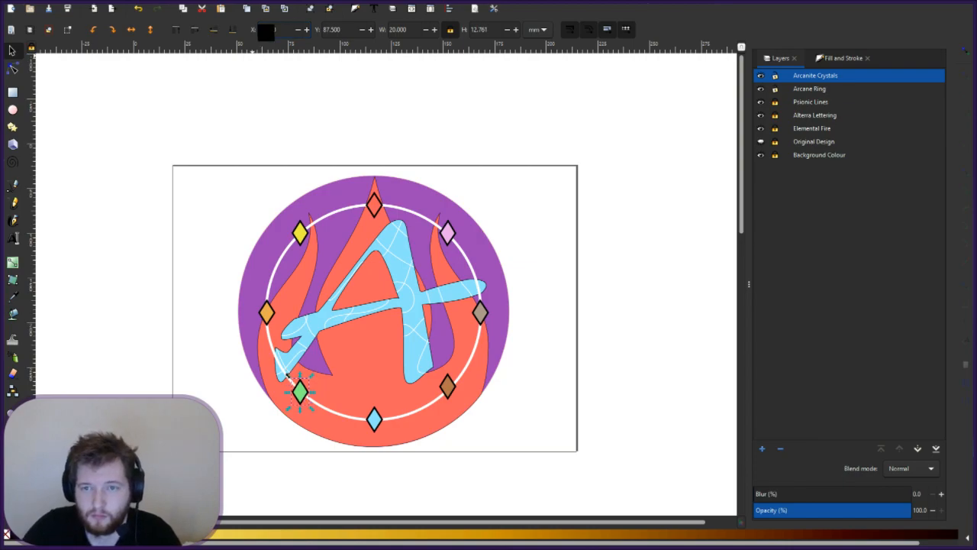
{"action": "left_click", "coordinate": [449, 380]}
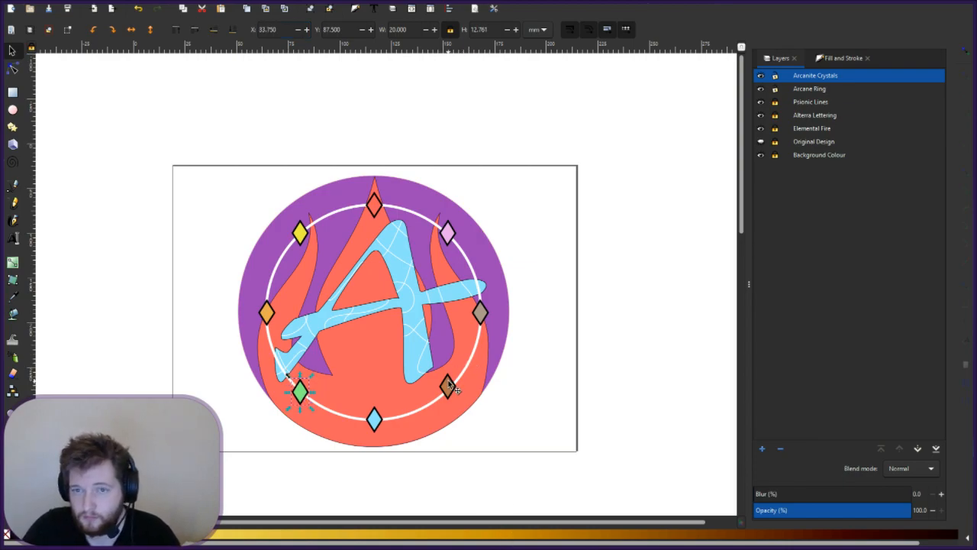
{"action": "left_click", "coordinate": [262, 29]}
{"action": "type", "text": "33.5"}
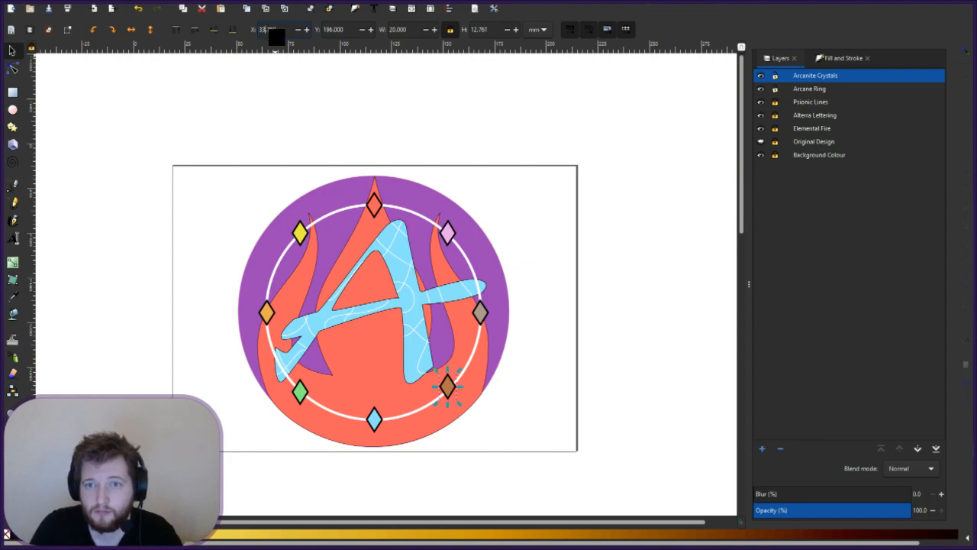
{"action": "key", "text": "Return"}
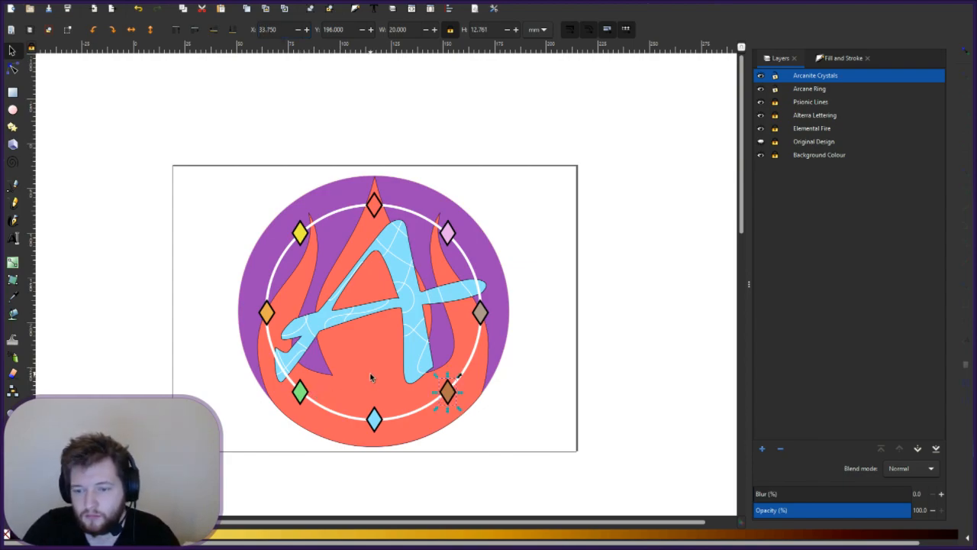
{"action": "key", "text": "Escape"}
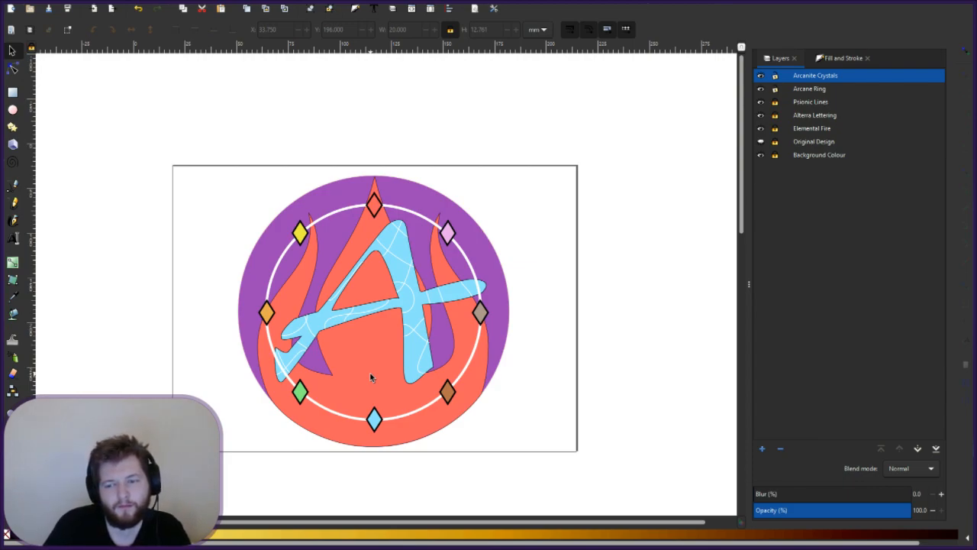
- Toggle the Arcane Ring layer's visibility, then drag it below Elemental Fire
{"action": "left_click", "coordinate": [760, 90]}
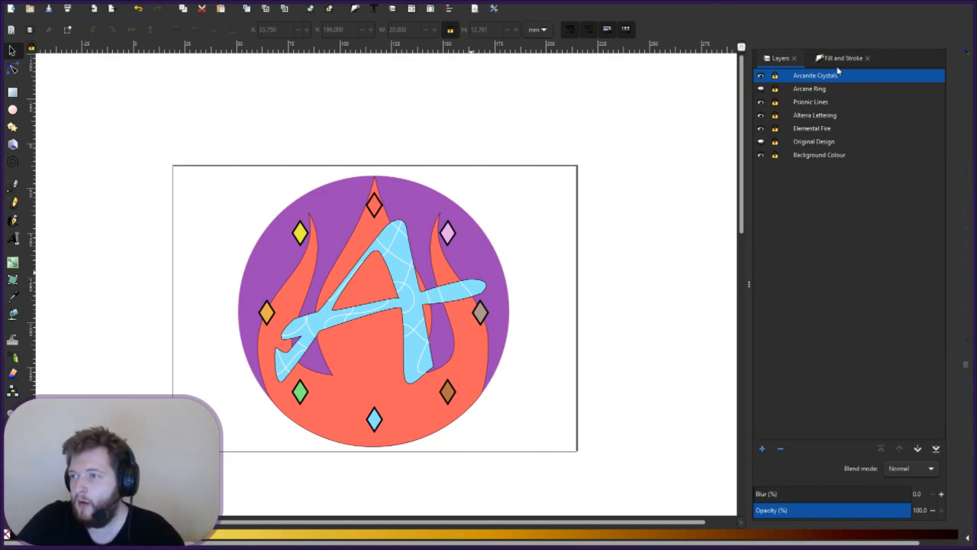
{"action": "left_click", "coordinate": [760, 88]}
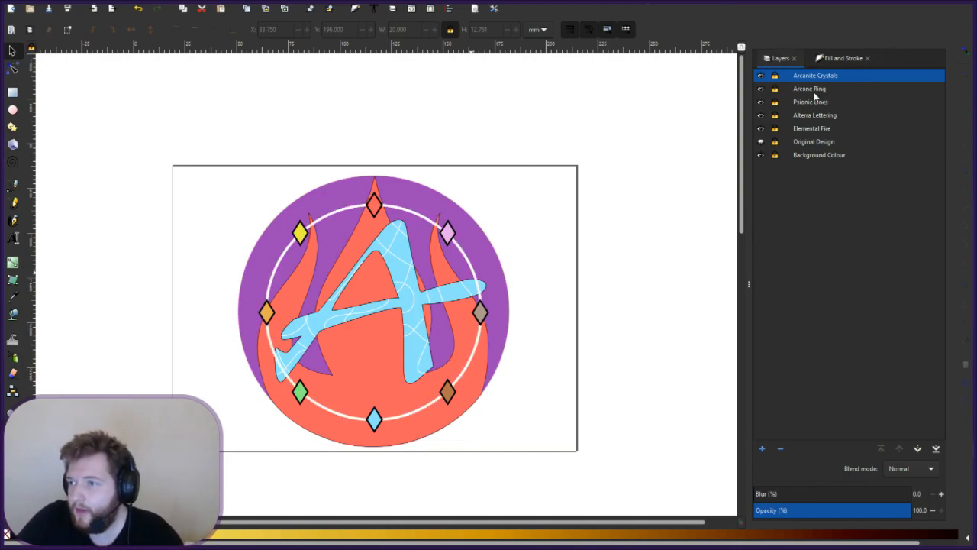
{"action": "left_click_drag", "start_coordinate": [809, 91], "coordinate": [776, 144]}
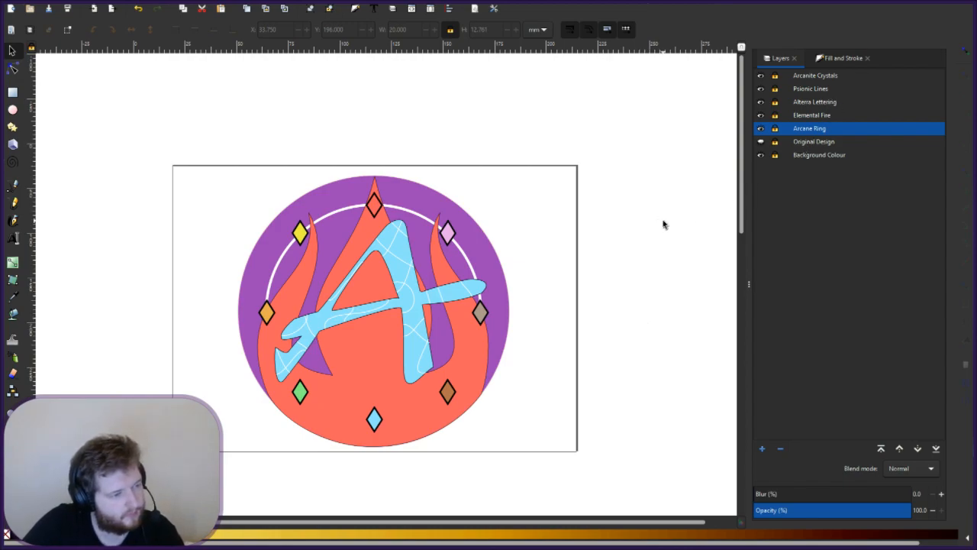
- Move Arcane Ring back above Elemental Fire, unlock it, and keep the ring unfilled with white stroke
{"action": "left_click_drag", "start_coordinate": [823, 129], "coordinate": [824, 108]}
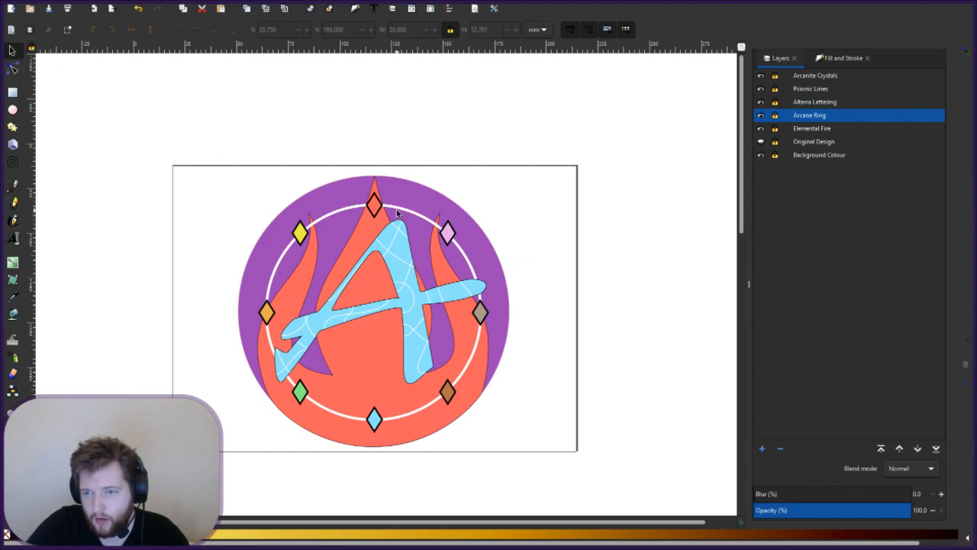
{"action": "left_click", "coordinate": [777, 116]}
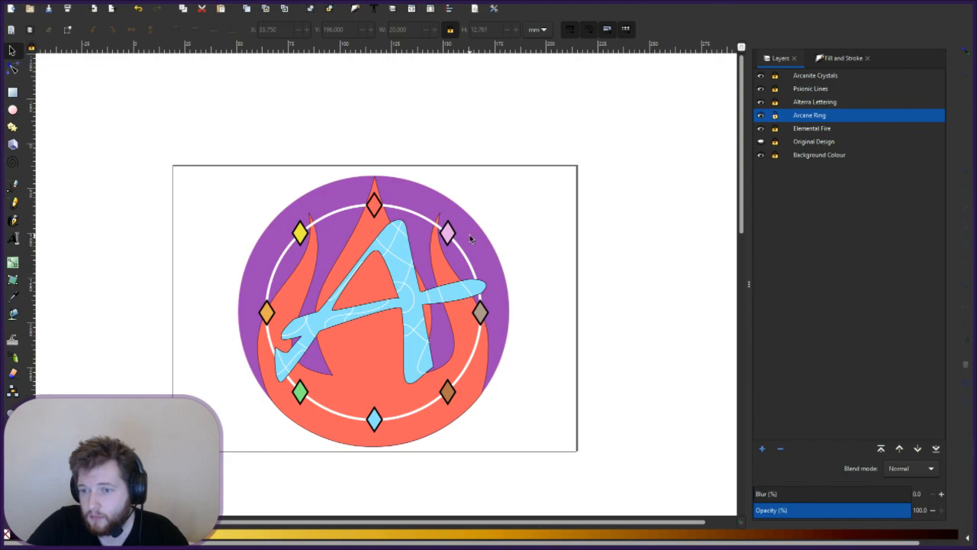
{"action": "key", "text": "ctrl+a"}
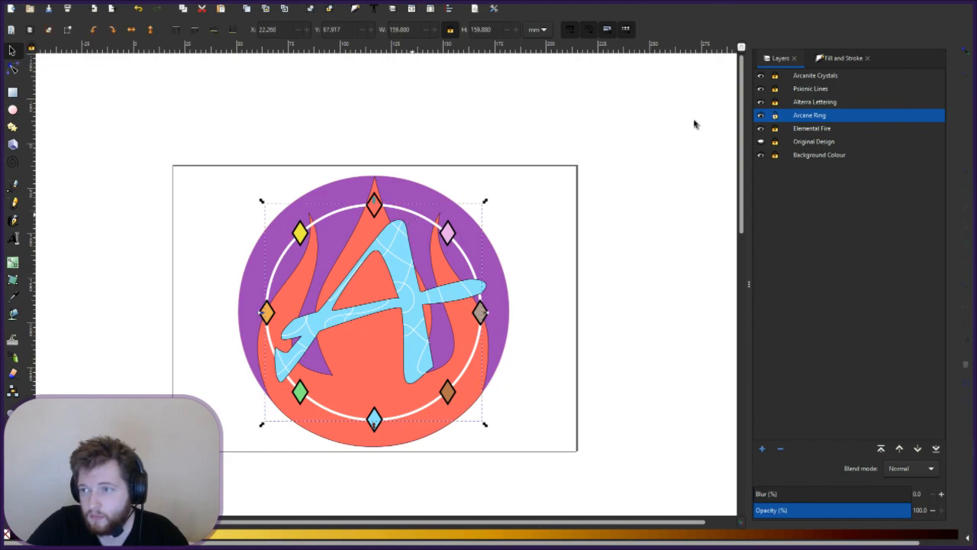
{"action": "left_click", "coordinate": [17, 539]}
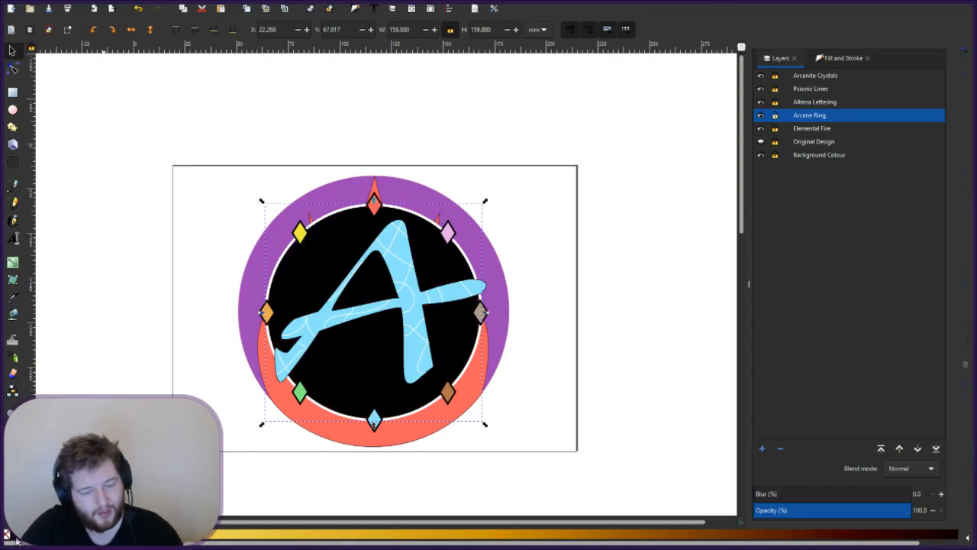
{"action": "left_click", "coordinate": [7, 535]}
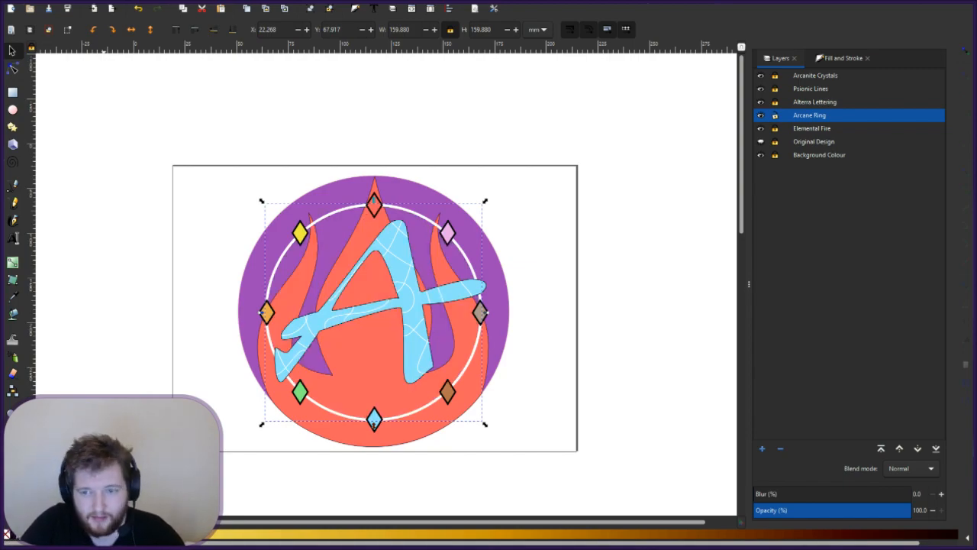
{"action": "left_click", "coordinate": [17, 537], "text": "shift"}
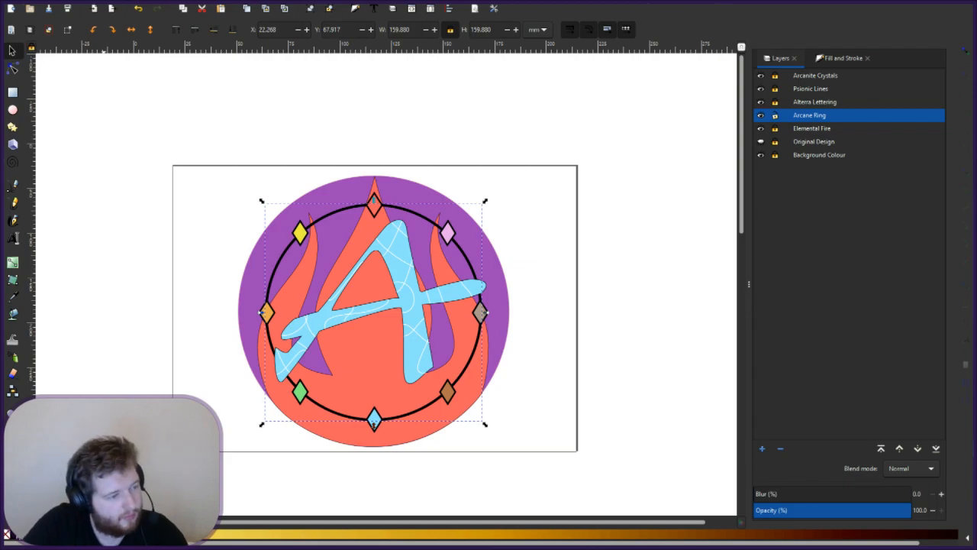
{"action": "left_click", "coordinate": [103, 533], "text": "shift"}
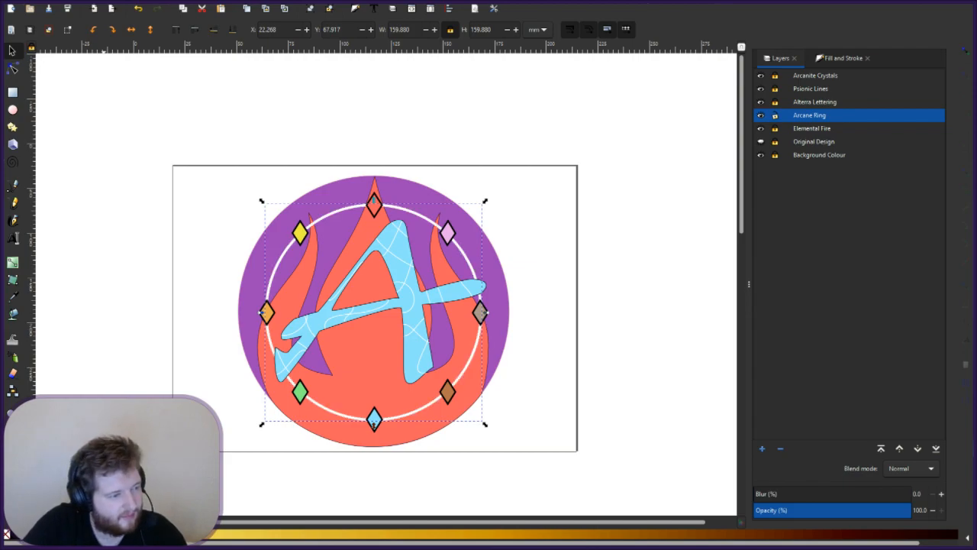
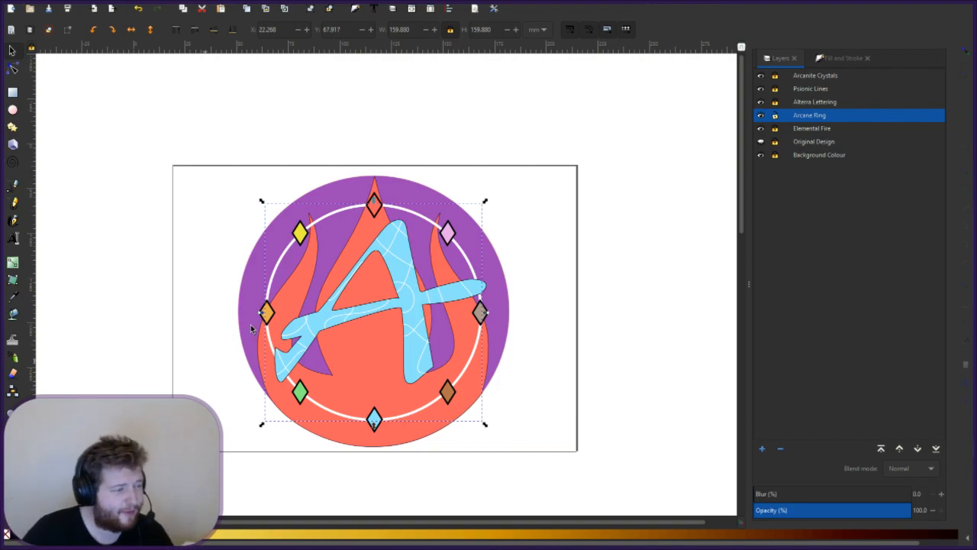
- Deselect everything, select the white Arcane Ring, and show its Fill and Stroke settings
{"action": "key", "text": "Escape"}
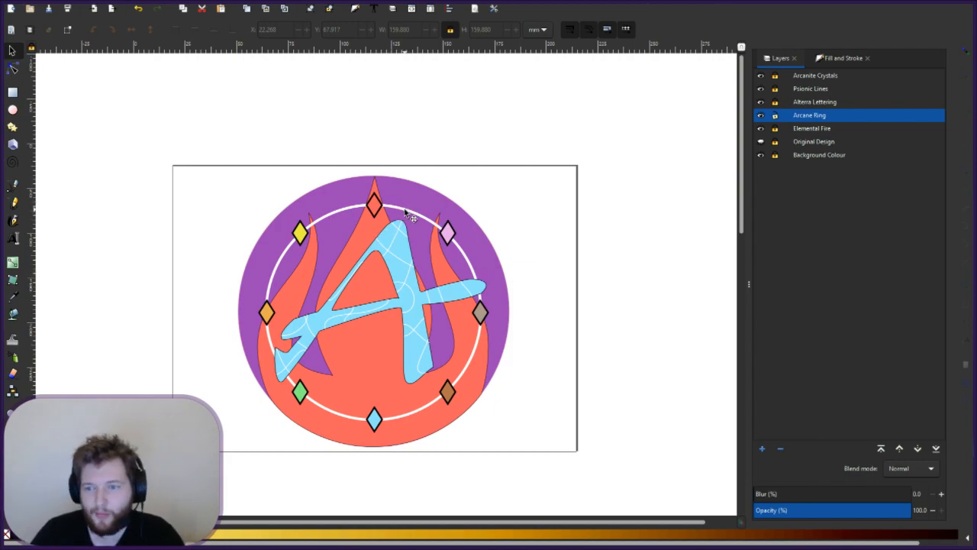
{"action": "left_click", "coordinate": [467, 245]}
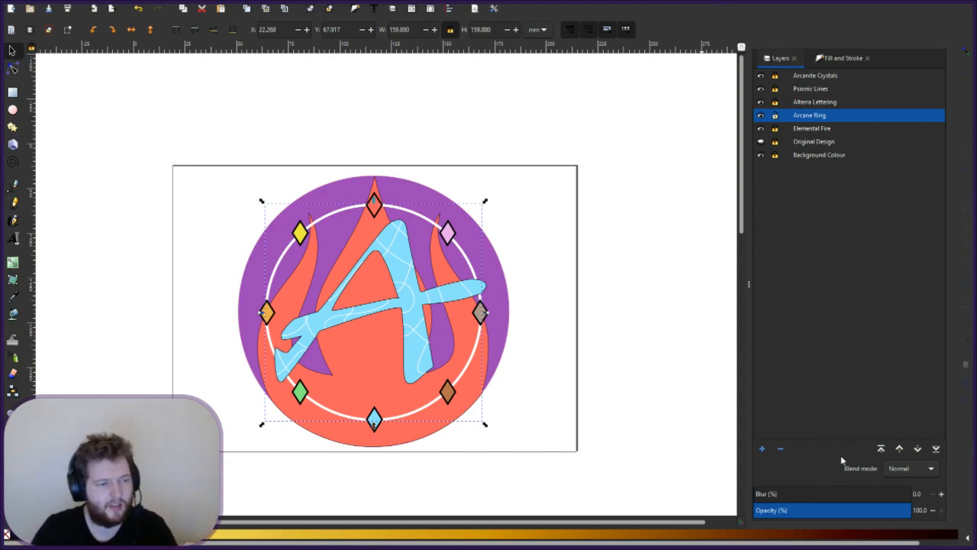
{"action": "left_click", "coordinate": [836, 62]}
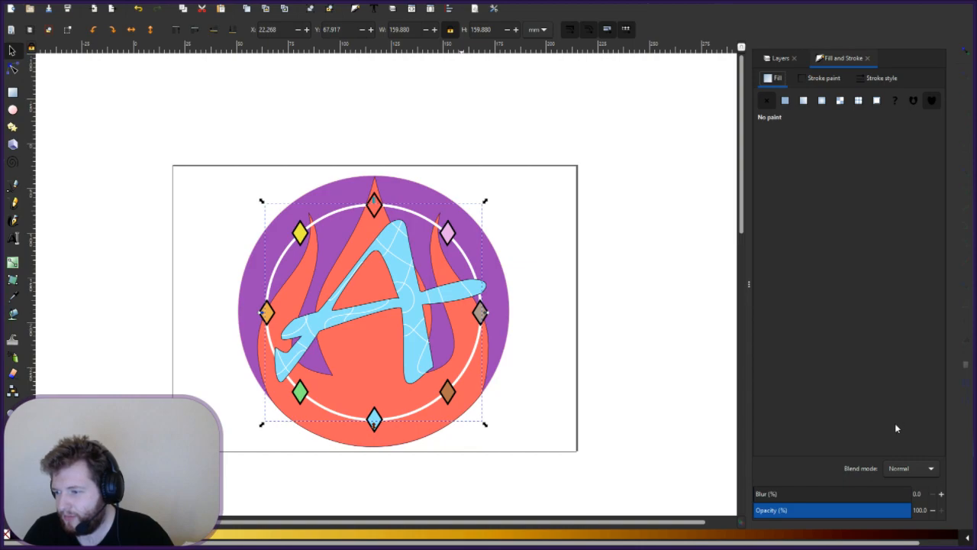
- Leave the ring unfilled and give its stroke the dark purple 7c08a4ff
{"action": "left_click", "coordinate": [892, 443]}
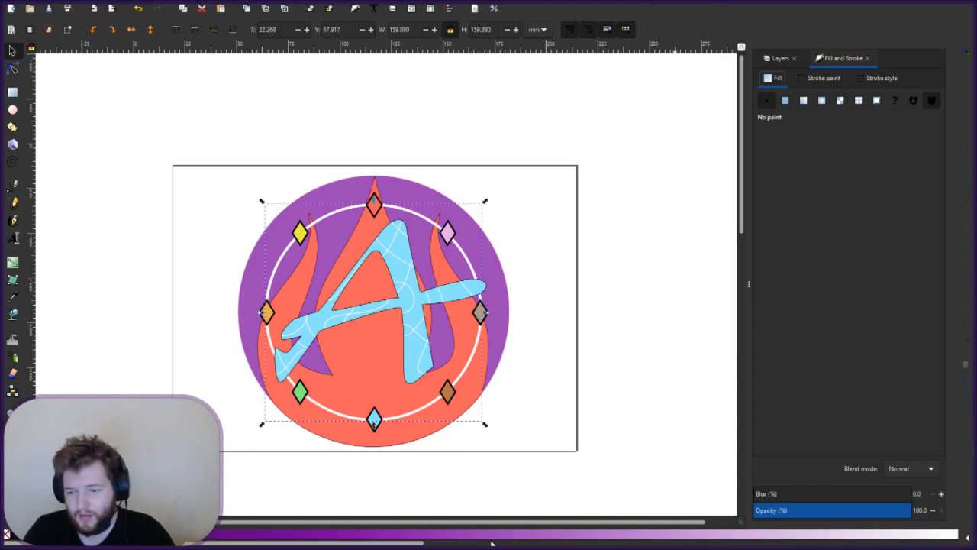
{"action": "left_click", "coordinate": [428, 537]}
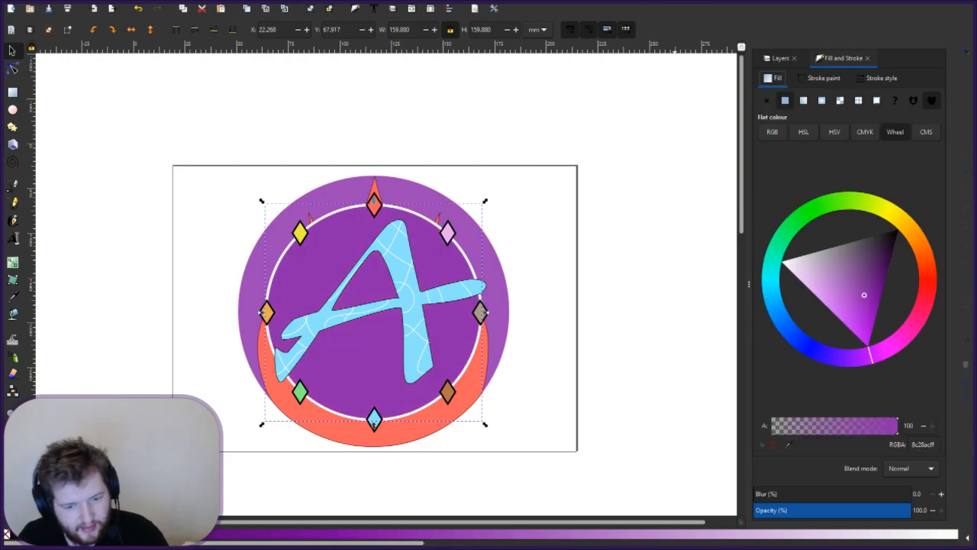
{"action": "left_click", "coordinate": [7, 534]}
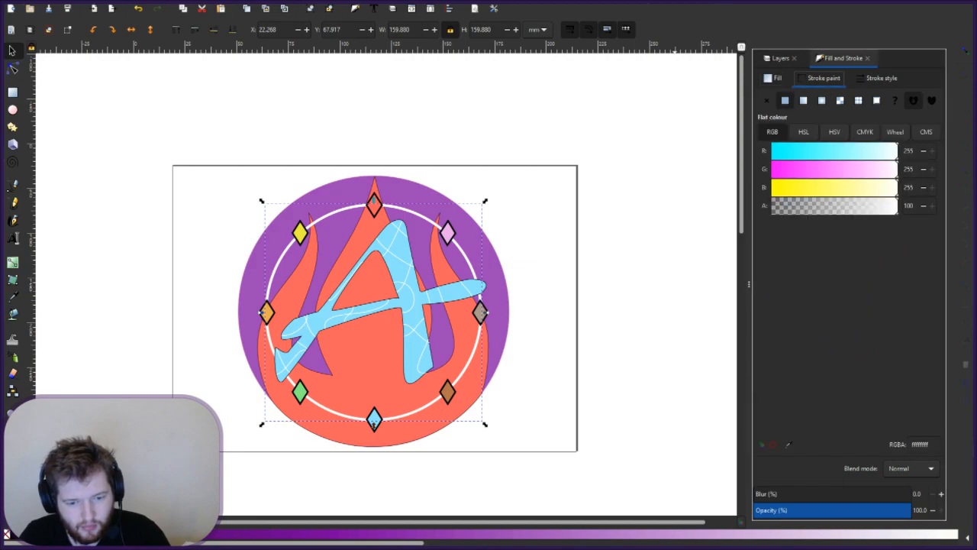
{"action": "left_click", "coordinate": [400, 536]}
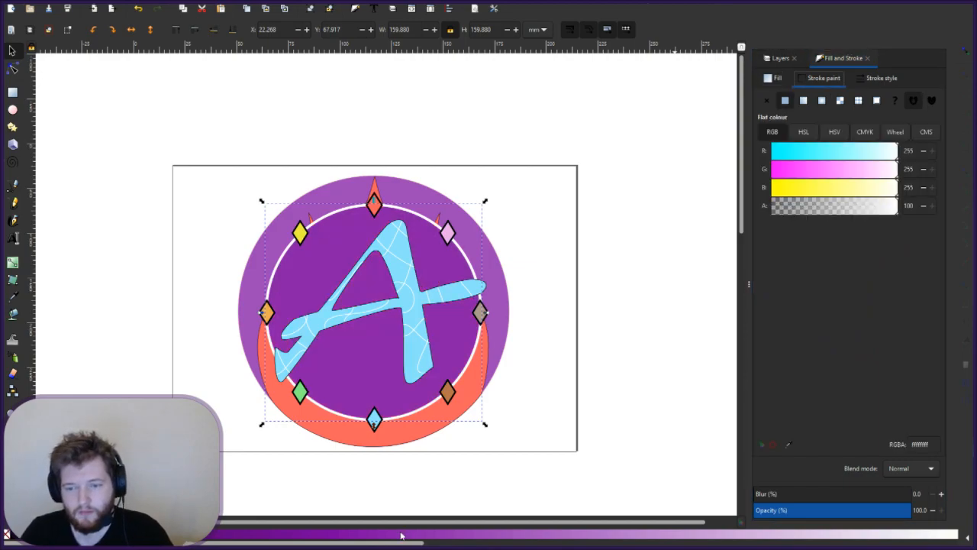
{"action": "left_click", "coordinate": [7, 536]}
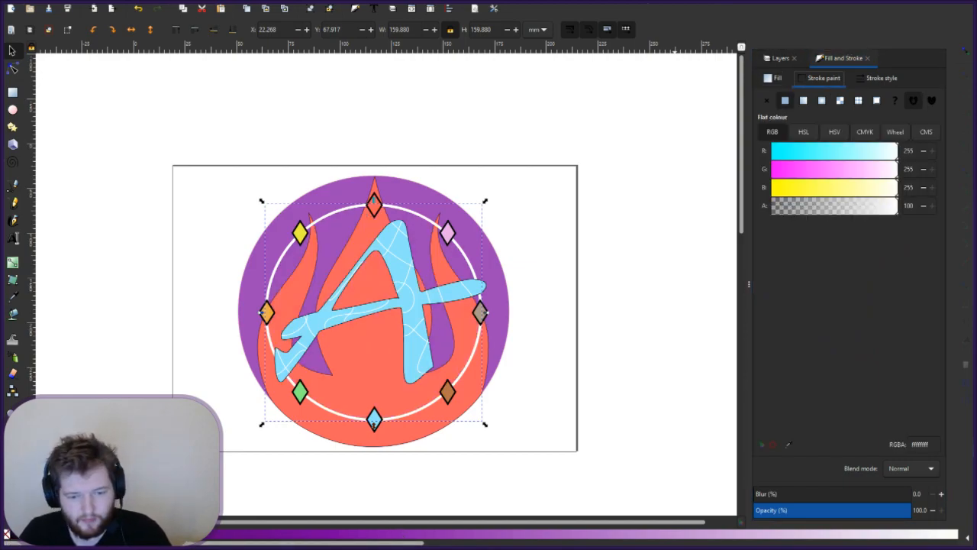
{"action": "left_click", "coordinate": [435, 535], "text": "shift"}
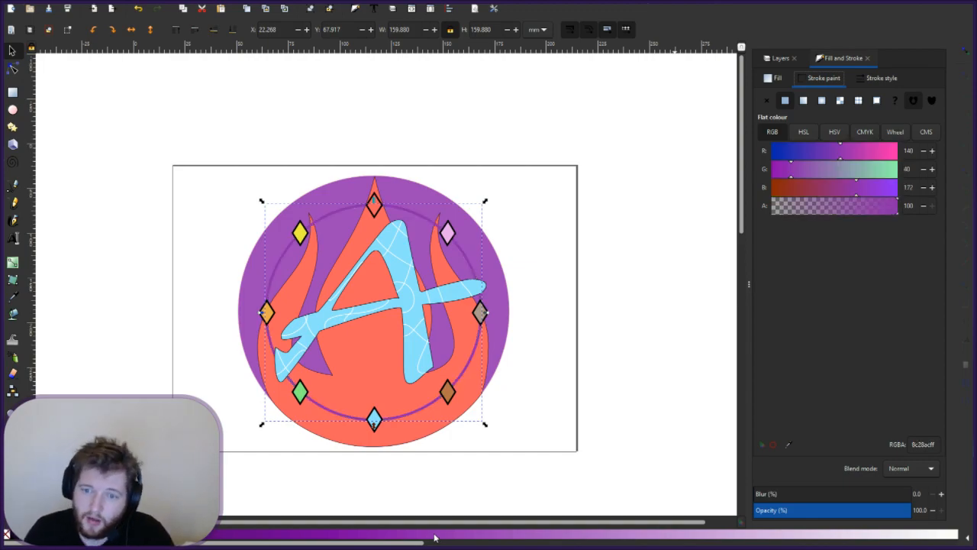
{"action": "left_click", "coordinate": [355, 537], "text": "shift"}
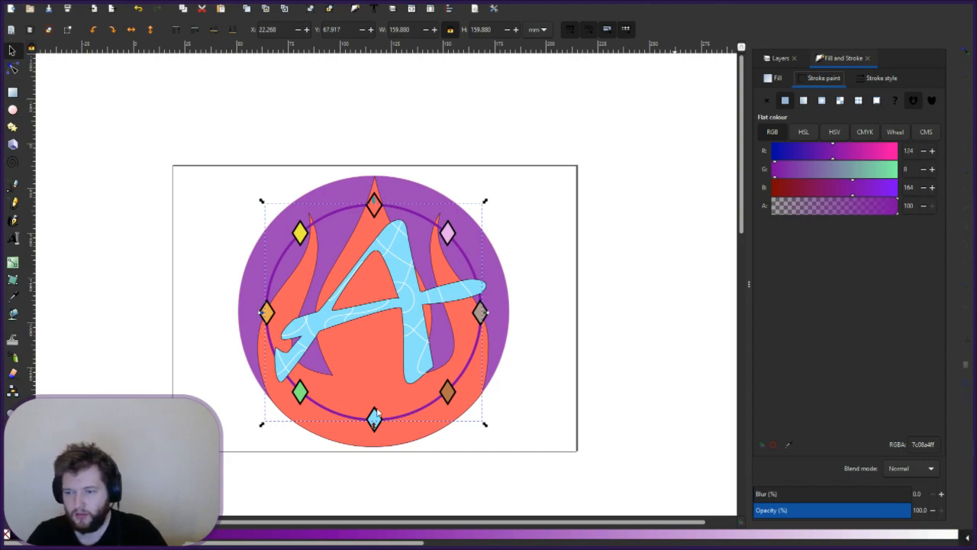
- Try a range of green swatches on the ring's stroke
{"action": "scroll", "coordinate": [380, 535], "scroll_direction": "up", "scroll_amount": 2}
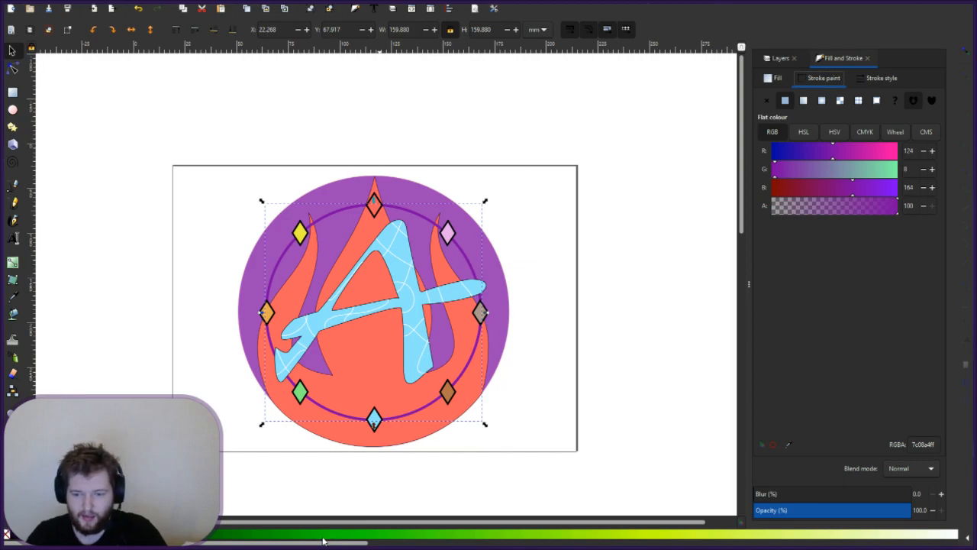
{"action": "left_click", "coordinate": [323, 537], "text": "shift"}
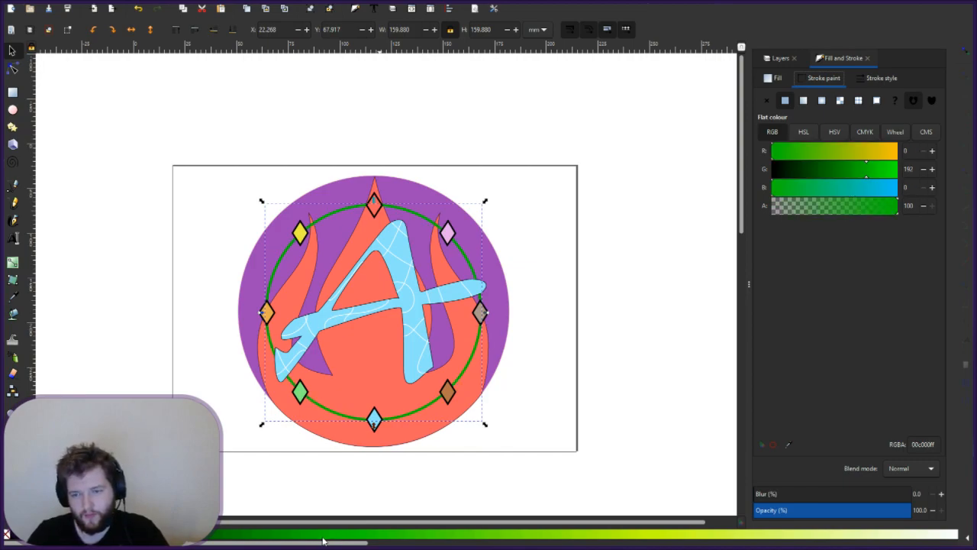
{"action": "left_click", "coordinate": [166, 536], "text": "shift"}
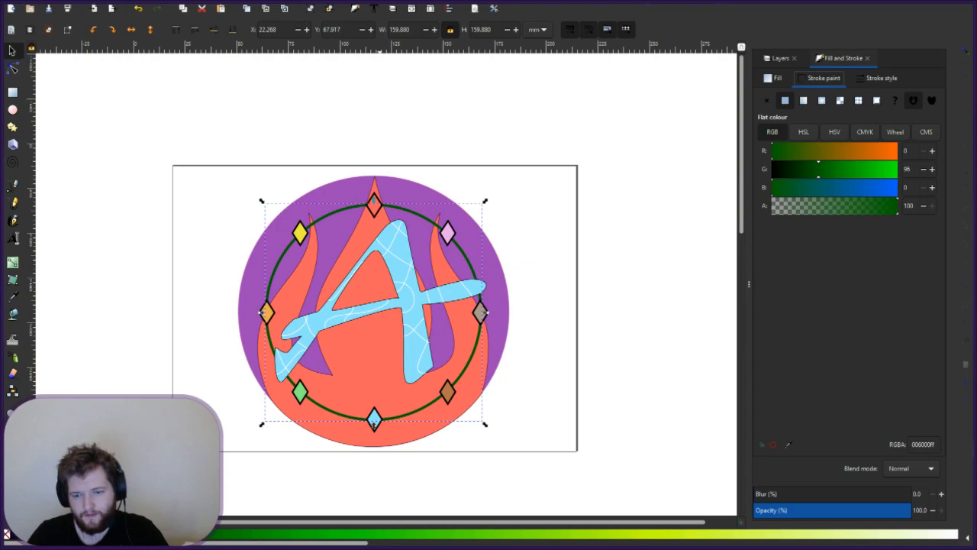
{"action": "left_click", "coordinate": [205, 538], "text": "shift"}
{"action": "left_click", "coordinate": [231, 537], "text": "shift"}
{"action": "left_click", "coordinate": [262, 537], "text": "shift"}
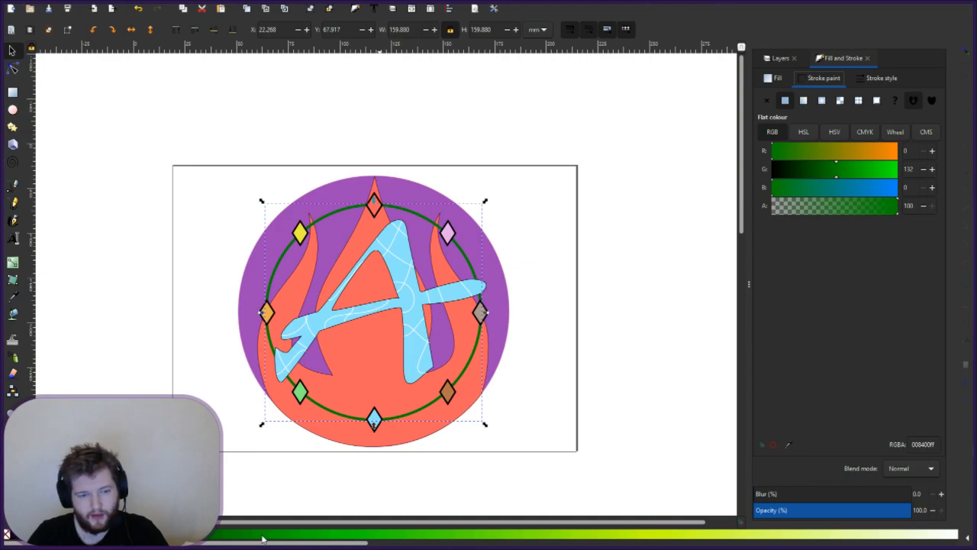
{"action": "left_click", "coordinate": [262, 537], "text": "shift"}
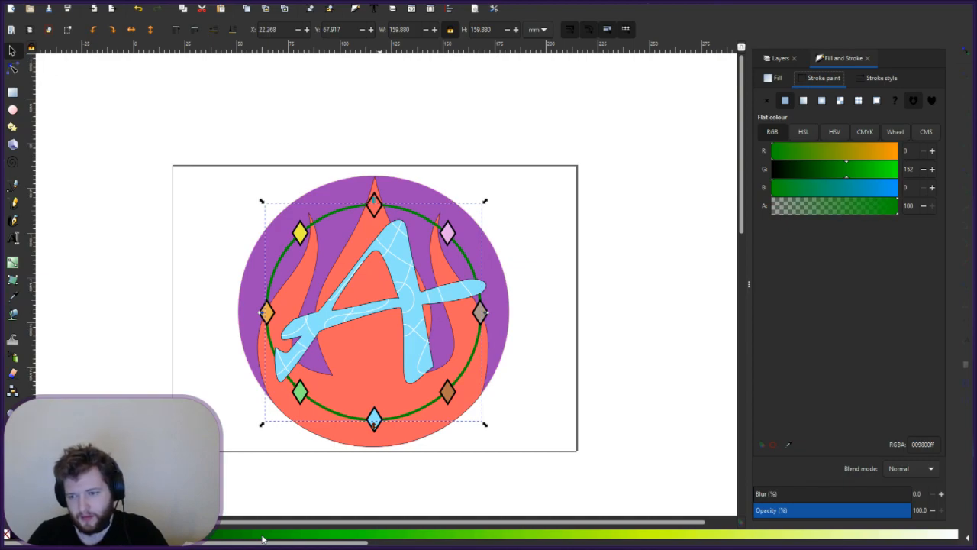
{"action": "left_click", "coordinate": [277, 538], "text": "shift"}
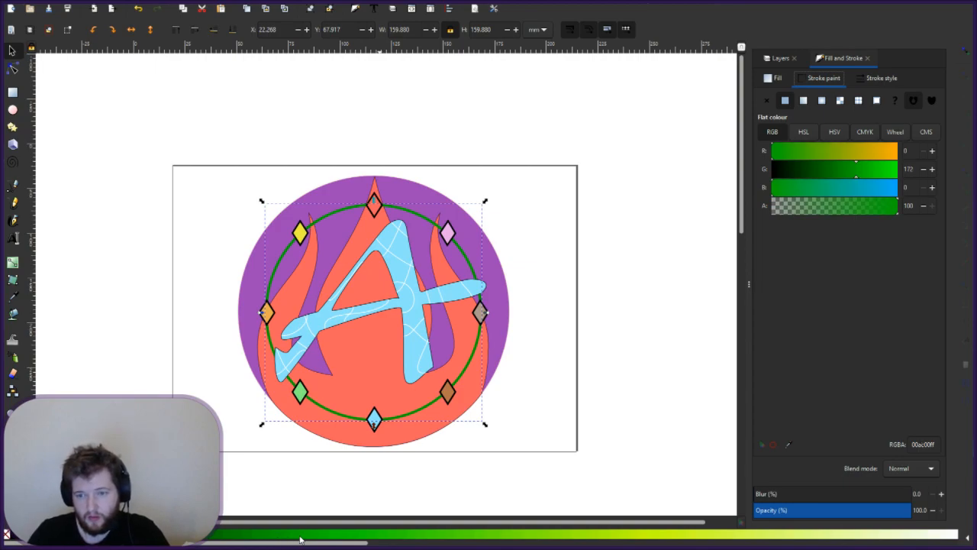
{"action": "left_click", "coordinate": [330, 540], "text": "shift"}
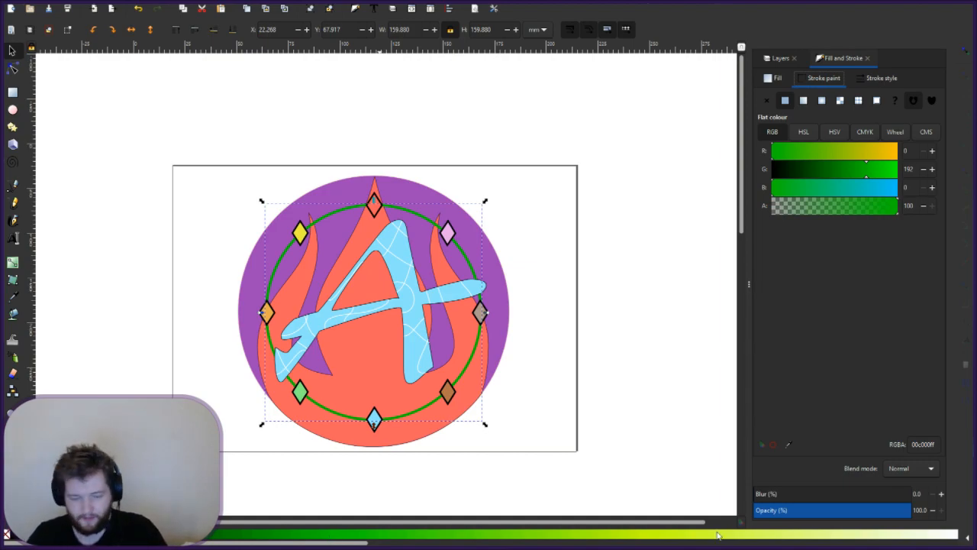
- Test yellow-green and pale yellow strokes, then settle on dark green 007400ff
{"action": "left_click", "coordinate": [609, 537], "text": "shift"}
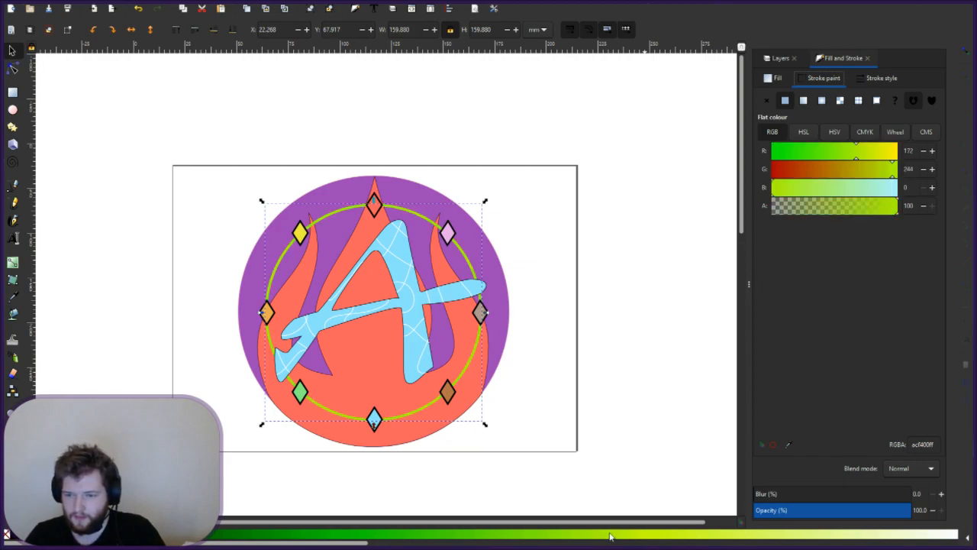
{"action": "left_click", "coordinate": [753, 538], "text": "shift"}
{"action": "left_click", "coordinate": [796, 538], "text": "shift"}
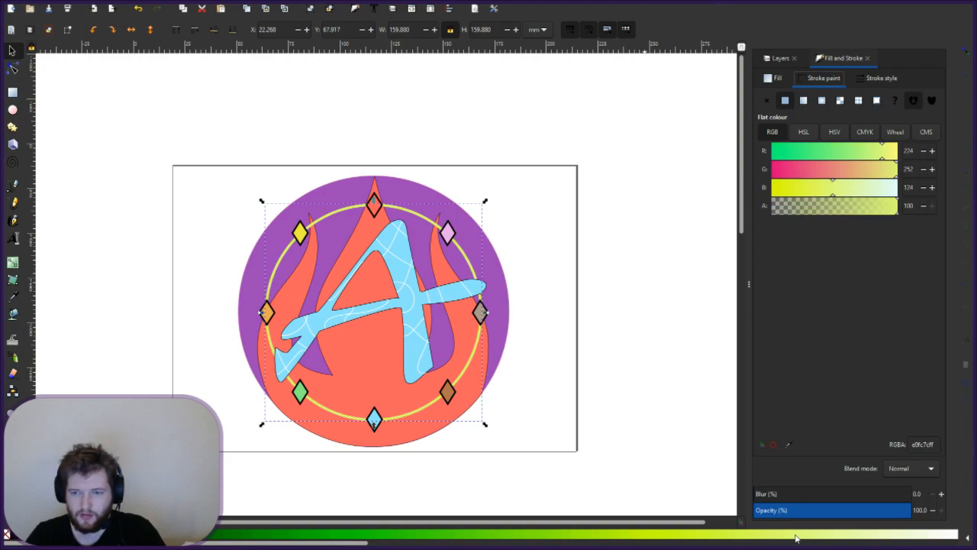
{"action": "left_click", "coordinate": [878, 536], "text": "shift"}
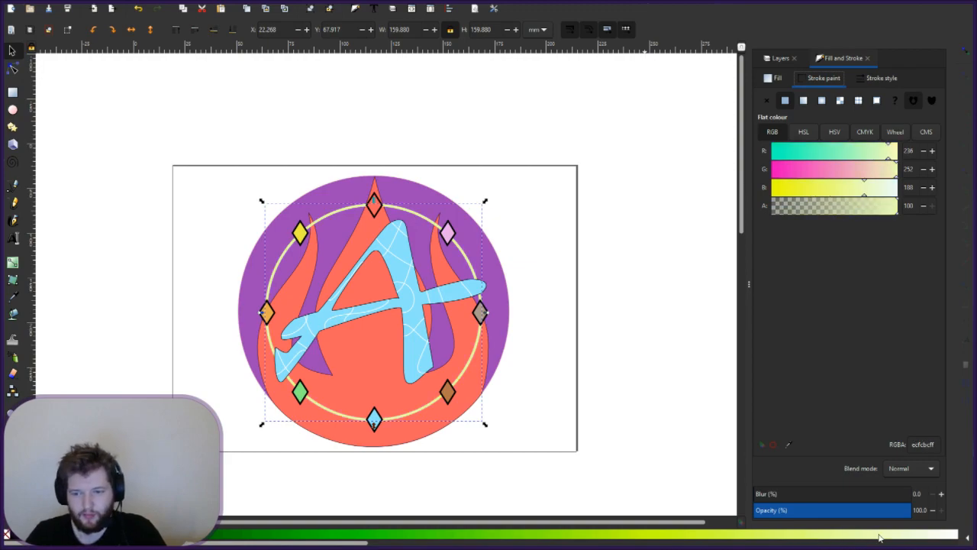
{"action": "left_click", "coordinate": [917, 536], "text": "shift"}
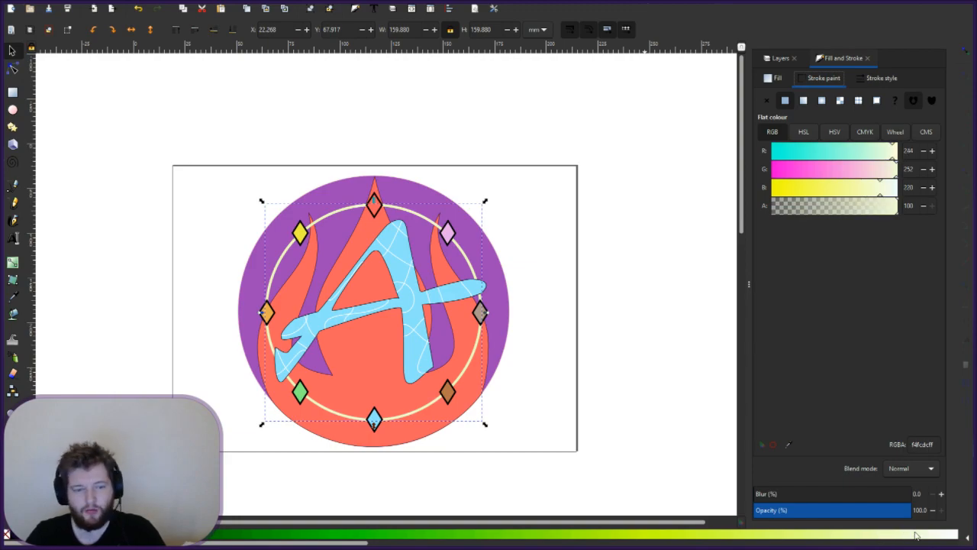
{"action": "left_click", "coordinate": [822, 537], "text": "shift"}
{"action": "left_click", "coordinate": [697, 538], "text": "shift"}
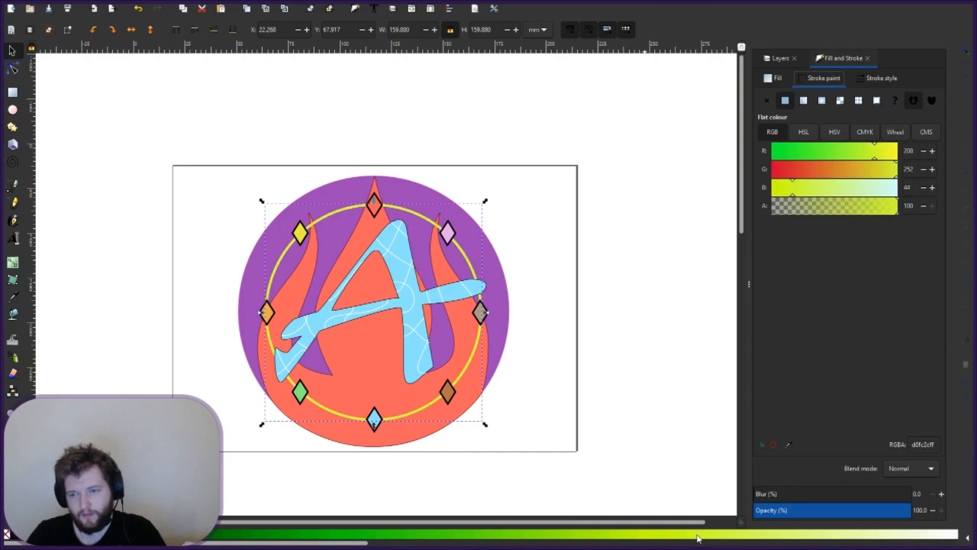
{"action": "left_click", "coordinate": [645, 542], "text": "shift"}
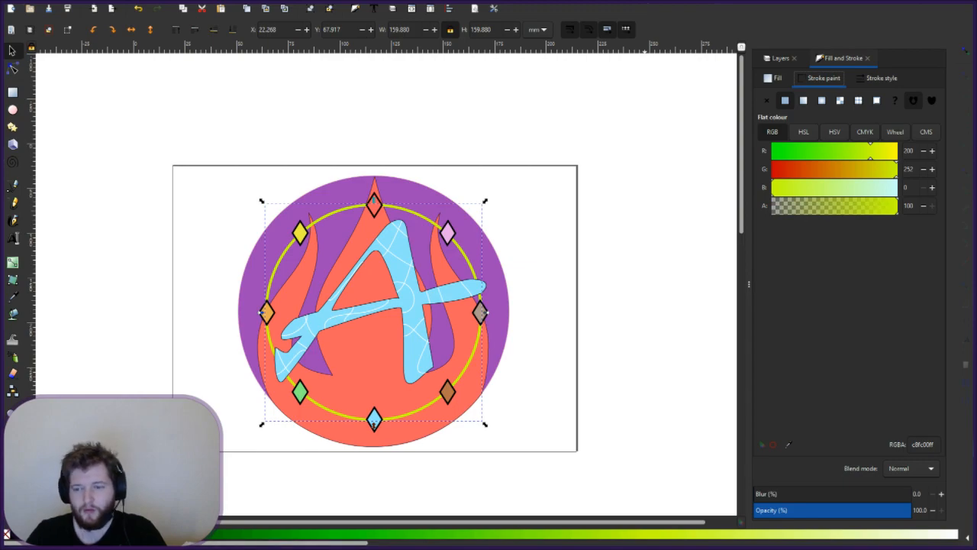
{"action": "left_click", "coordinate": [45, 534], "text": "shift"}
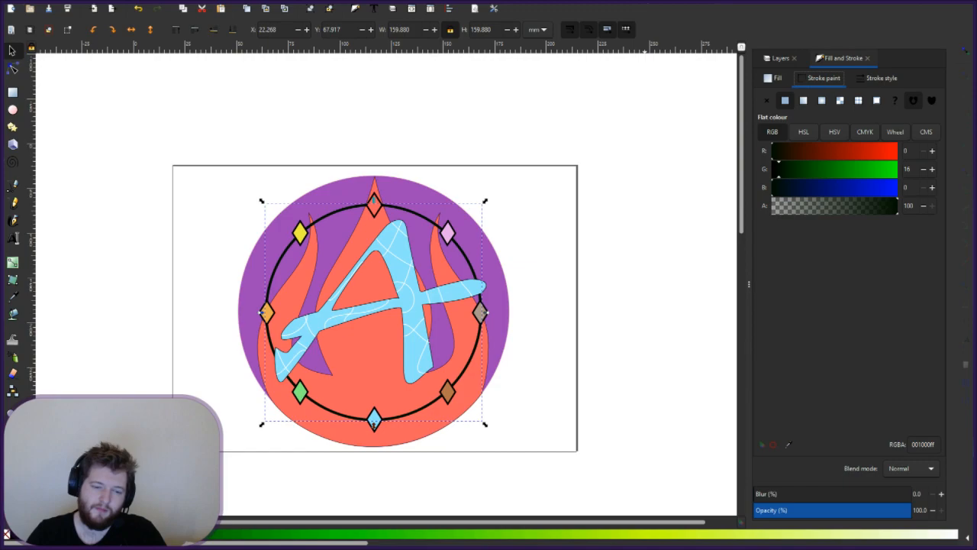
{"action": "left_click", "coordinate": [86, 534], "text": "shift"}
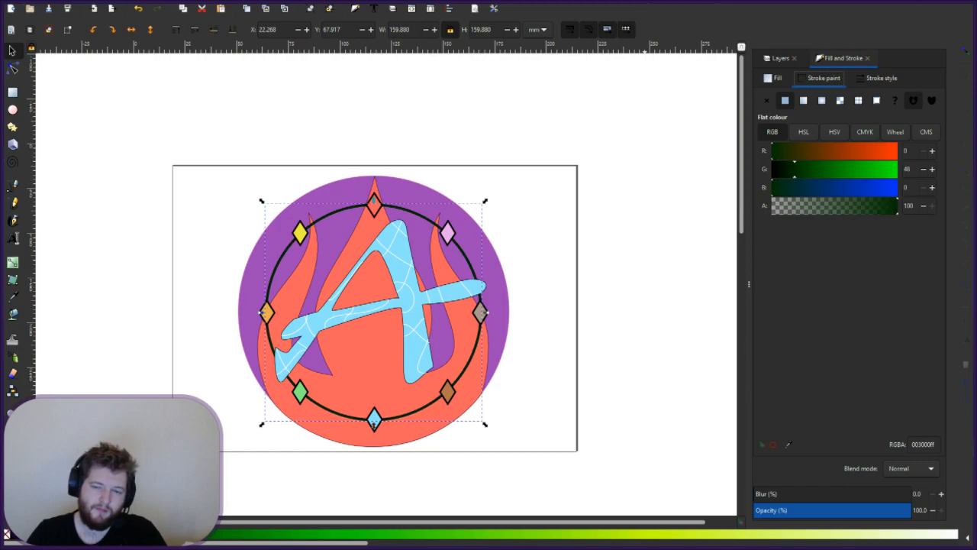
{"action": "left_click", "coordinate": [207, 537], "text": "shift"}
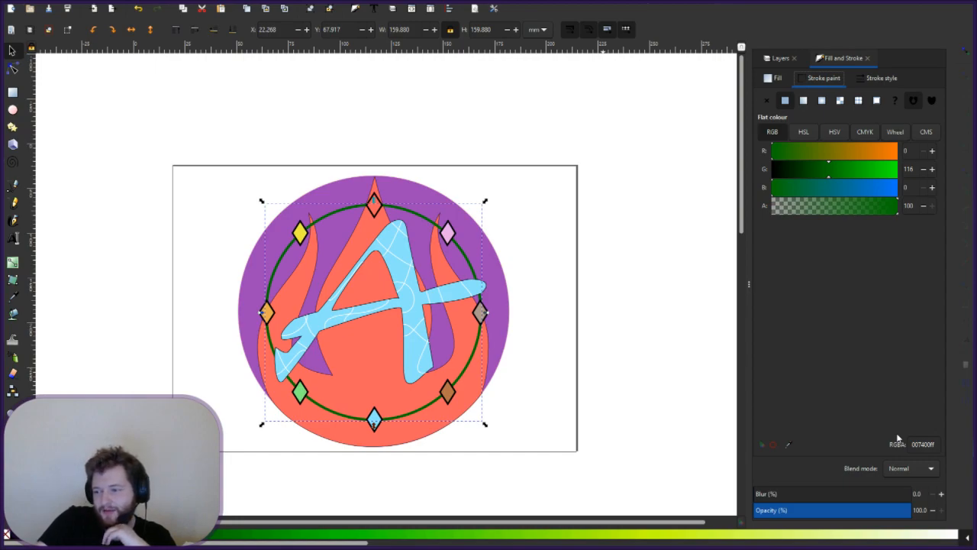
- Cycle the ring stroke through purples and lilacs, ending on pale lavender cca4dcff
{"action": "left_click", "coordinate": [301, 534], "text": "shift"}
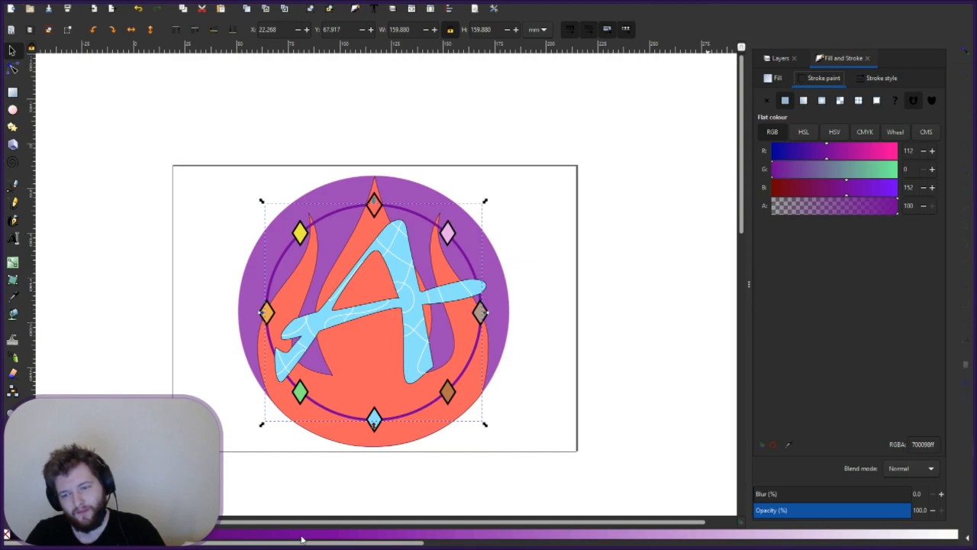
{"action": "left_click", "coordinate": [259, 535], "text": "shift"}
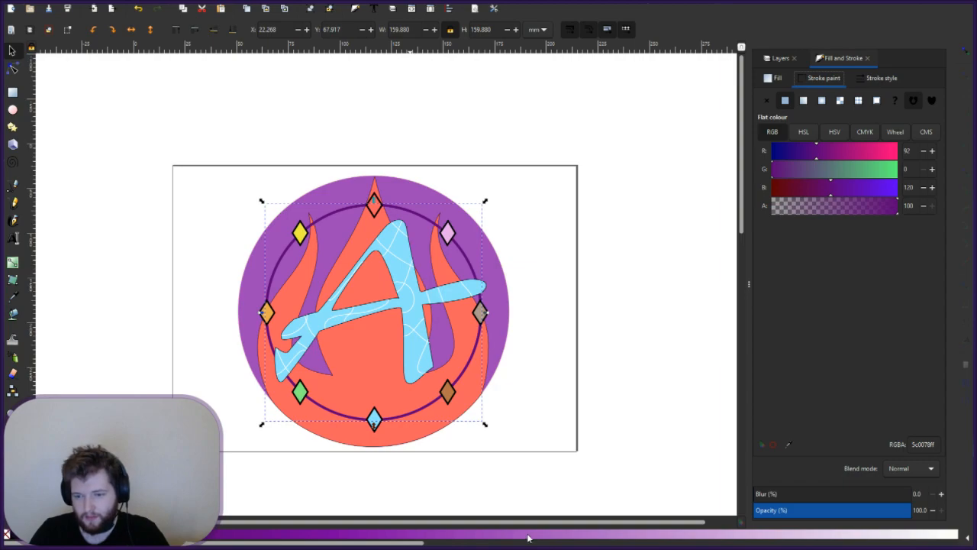
{"action": "left_click", "coordinate": [690, 538], "text": "shift"}
{"action": "left_click", "coordinate": [689, 538], "text": "shift"}
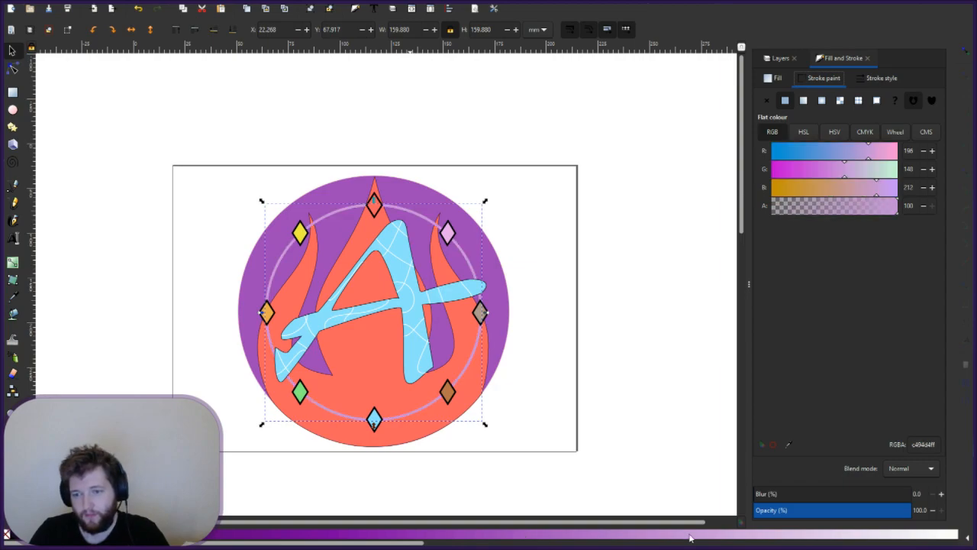
{"action": "left_click", "coordinate": [766, 540], "text": "shift"}
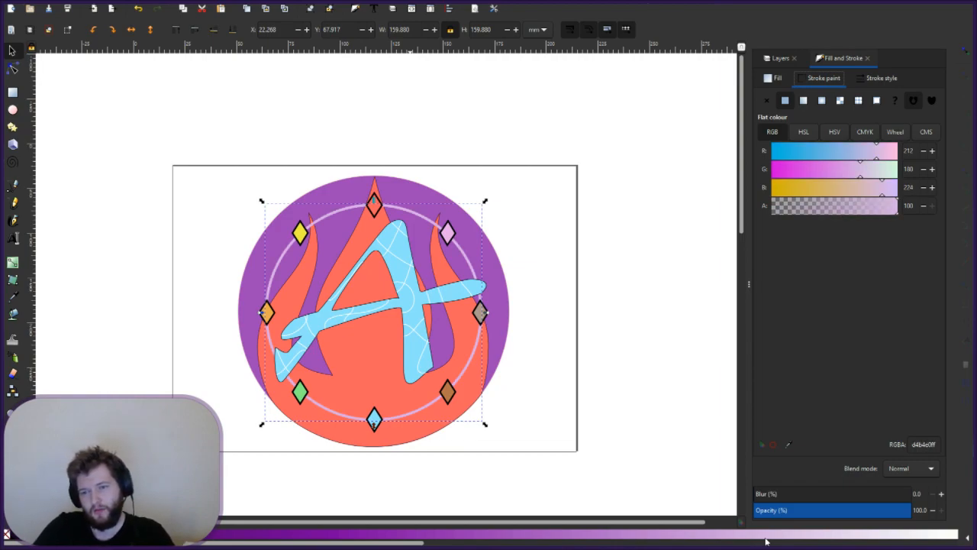
{"action": "left_click", "coordinate": [724, 539], "text": "shift"}
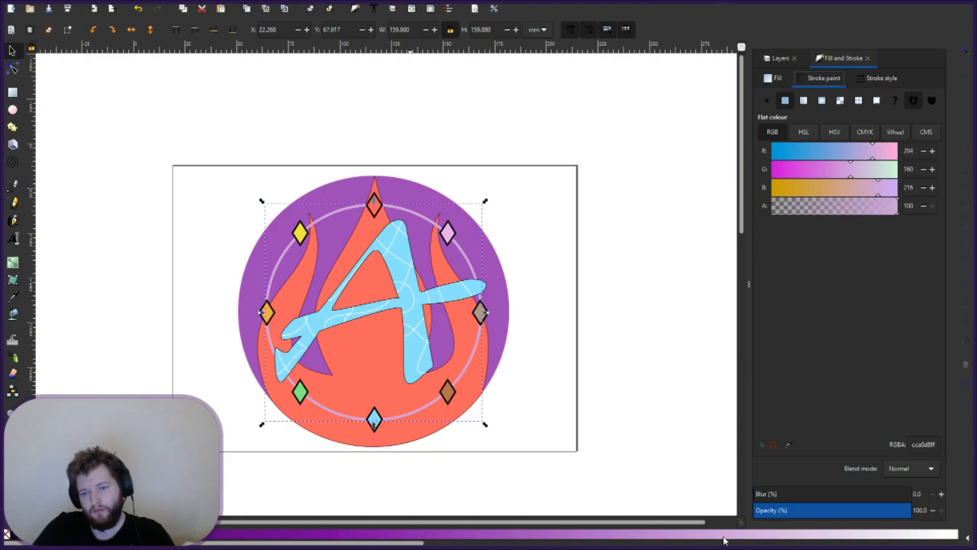
{"action": "left_click", "coordinate": [702, 539], "text": "shift"}
{"action": "left_click", "coordinate": [685, 539], "text": "shift"}
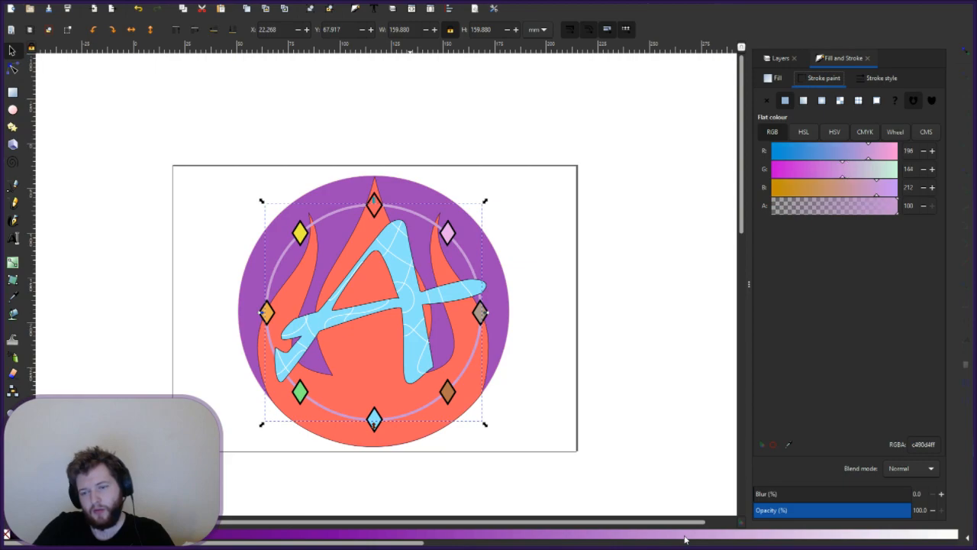
{"action": "left_click", "coordinate": [675, 539], "text": "shift"}
{"action": "left_click", "coordinate": [643, 539], "text": "shift"}
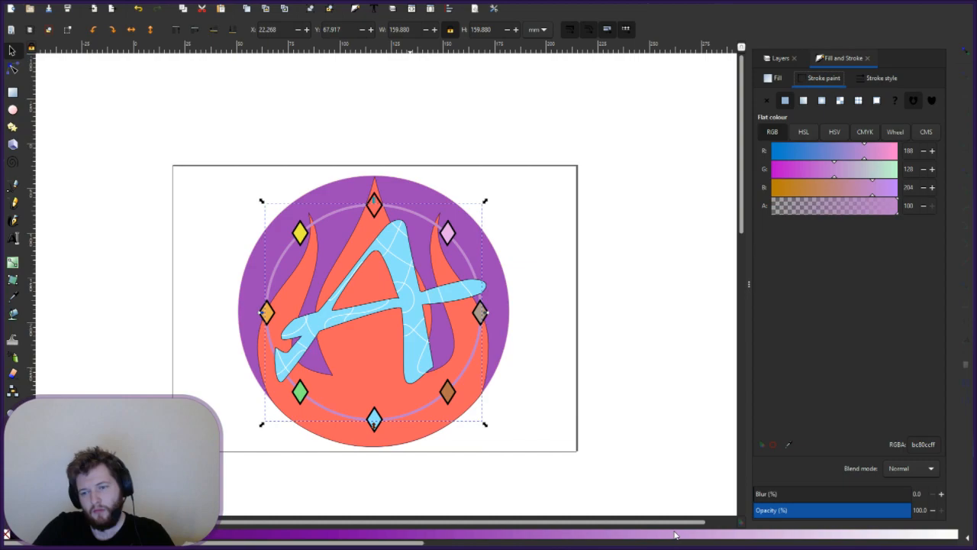
{"action": "left_click", "coordinate": [734, 538], "text": "shift"}
{"action": "left_click", "coordinate": [734, 534], "text": "shift"}
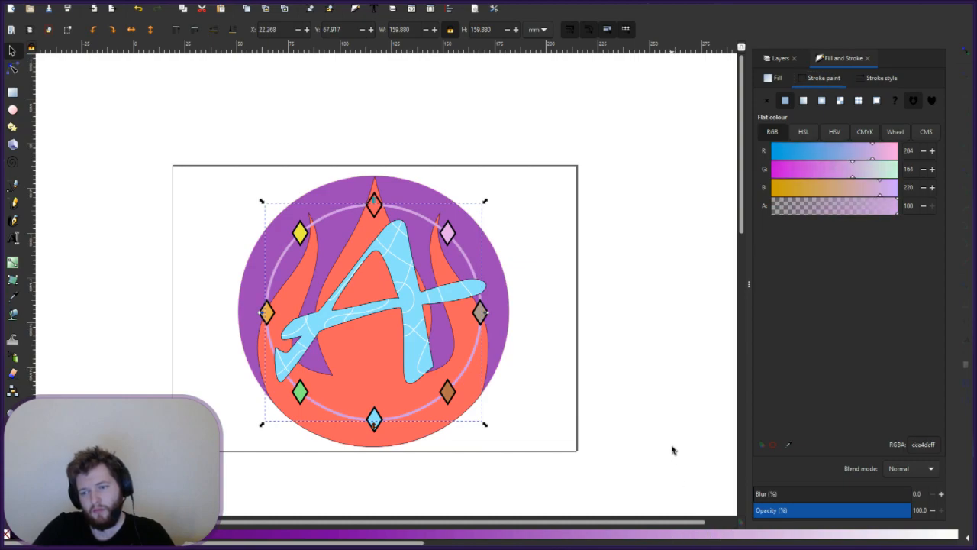
- Select the ring and give its stroke a linear gradient, keeping the fill empty
{"action": "key", "text": "Escape"}
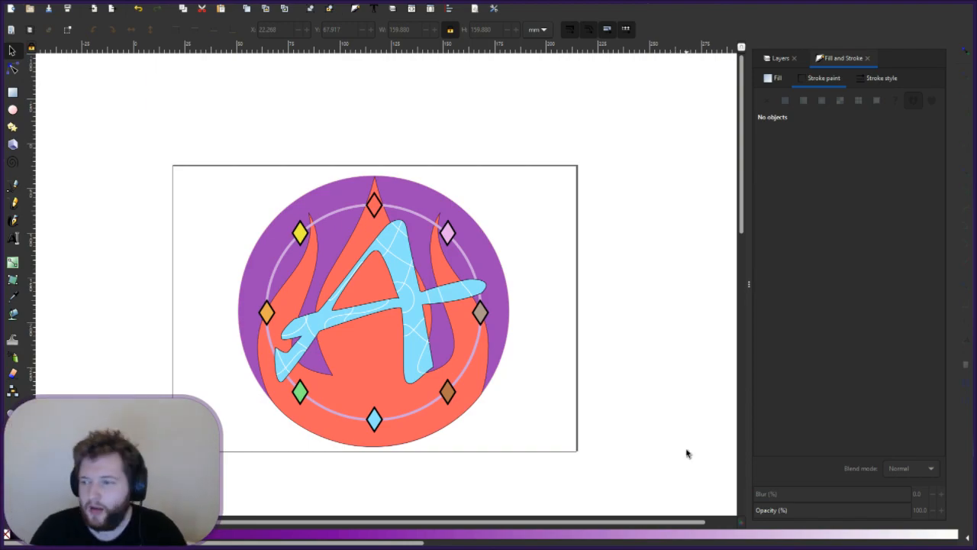
{"action": "left_click", "coordinate": [873, 79]}
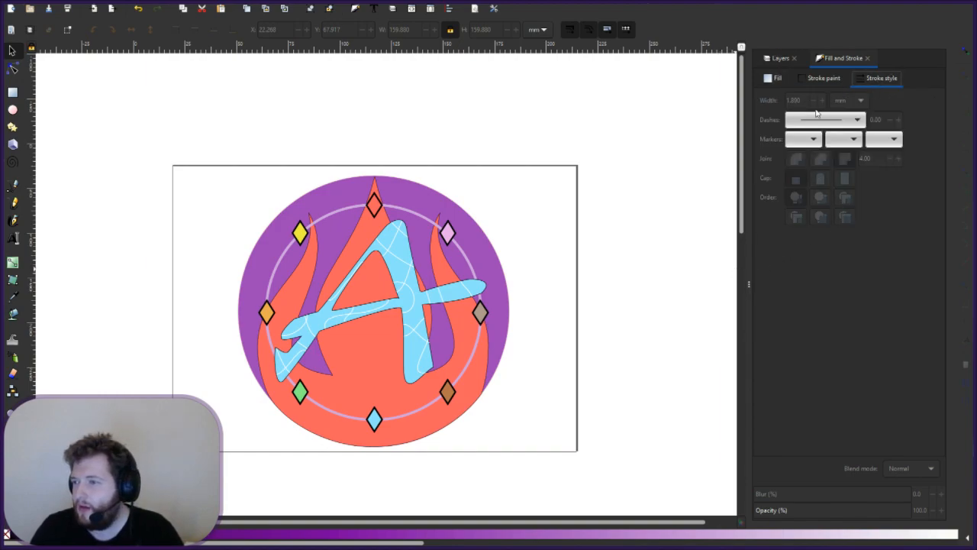
{"action": "left_click", "coordinate": [821, 79]}
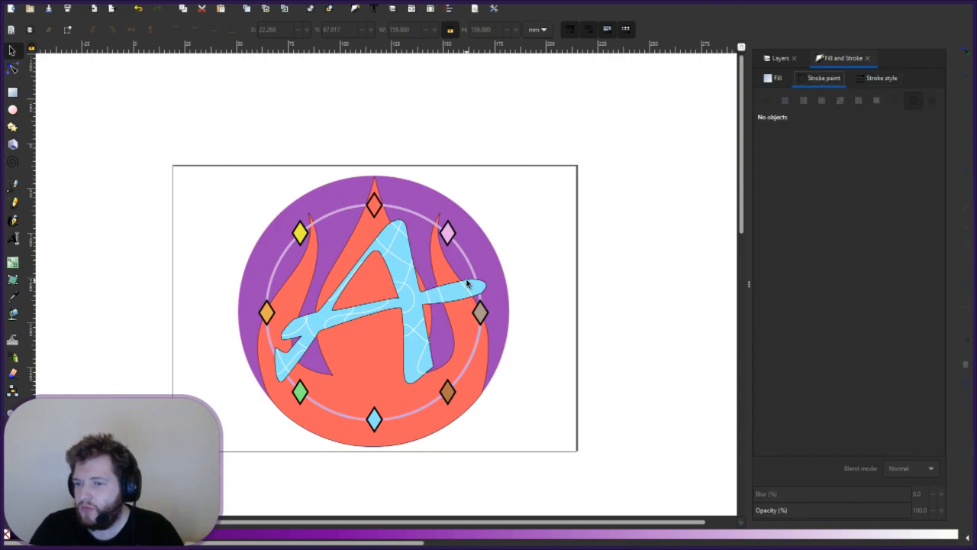
{"action": "left_click", "coordinate": [473, 268]}
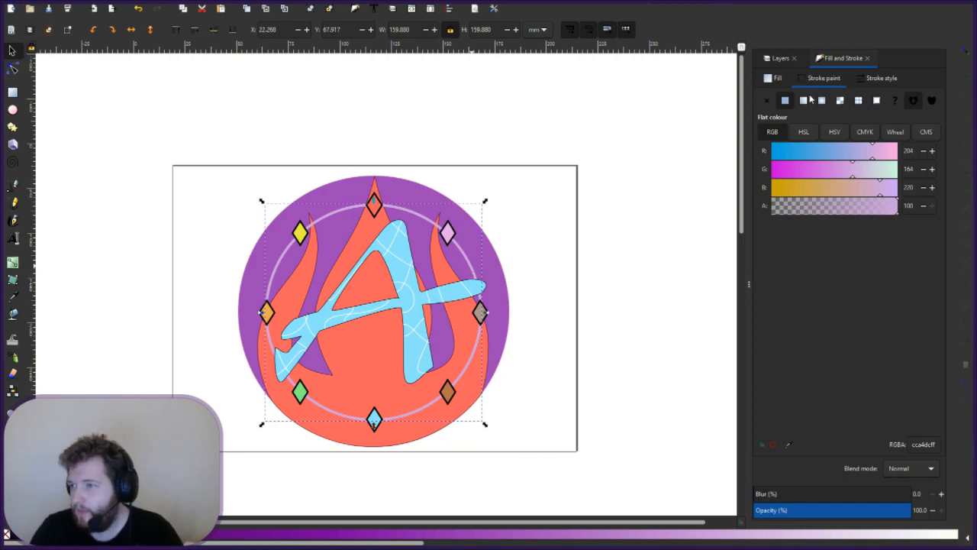
{"action": "left_click", "coordinate": [807, 103]}
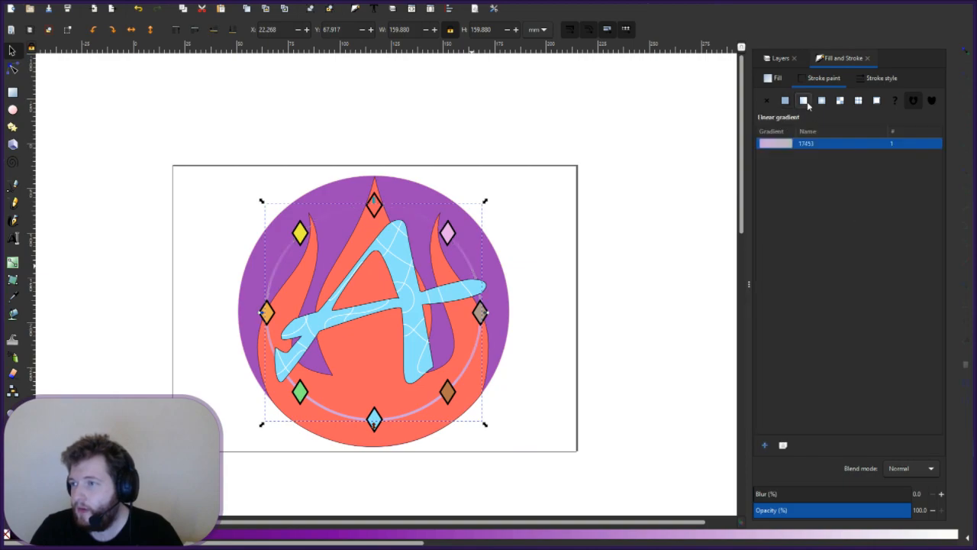
{"action": "left_click", "coordinate": [769, 78]}
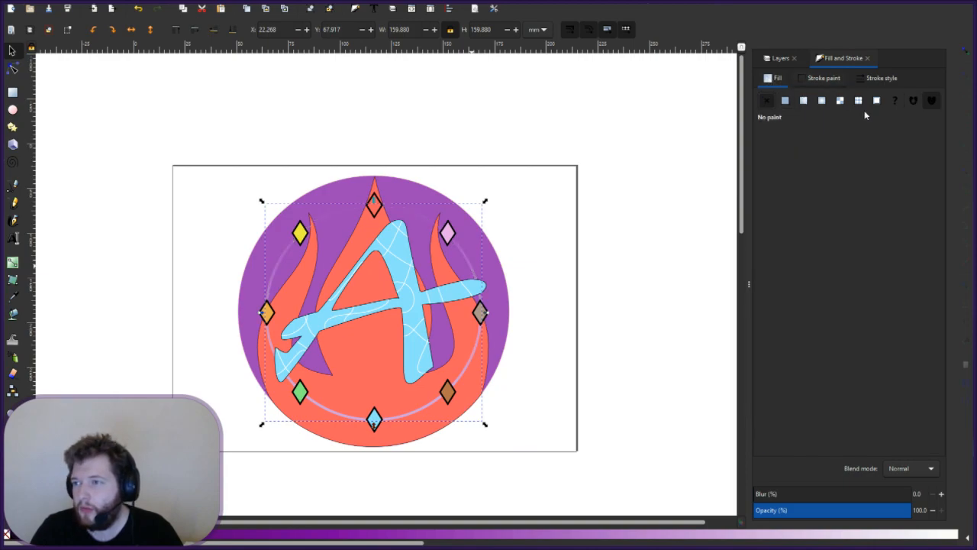
{"action": "left_click", "coordinate": [805, 102]}
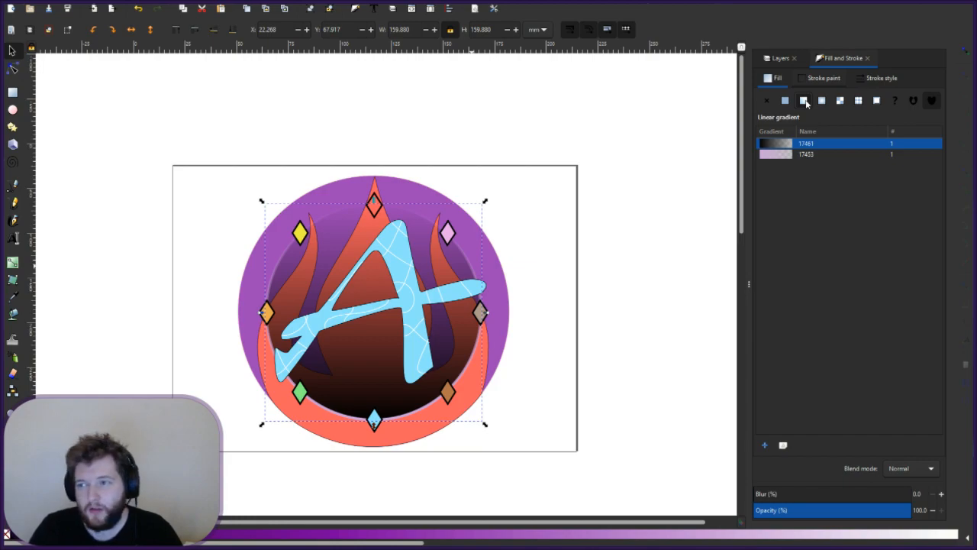
{"action": "left_click", "coordinate": [767, 100]}
- Reset the ring stroke to flat lavender dcc4e4ff, then reapply a fresh linear gradient
{"action": "left_click", "coordinate": [880, 76]}
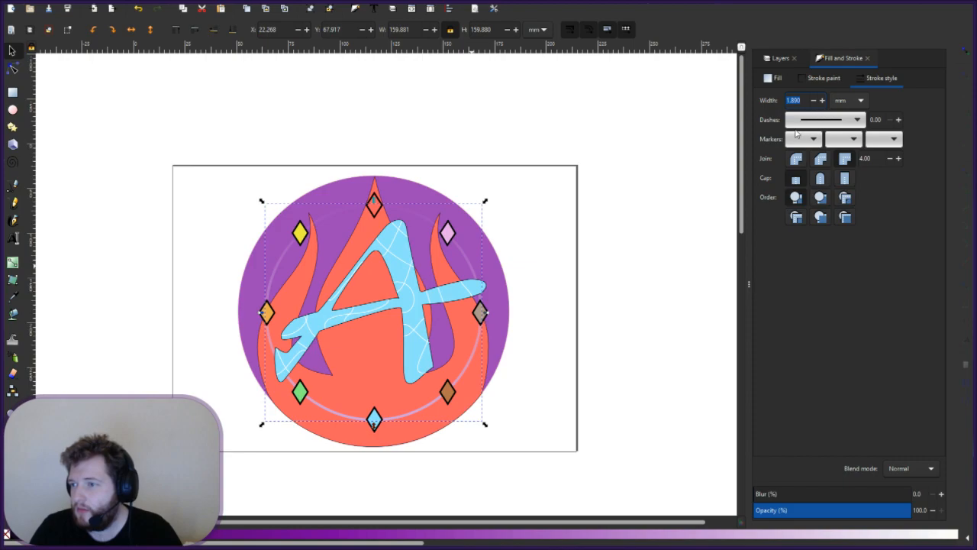
{"action": "left_click", "coordinate": [812, 82]}
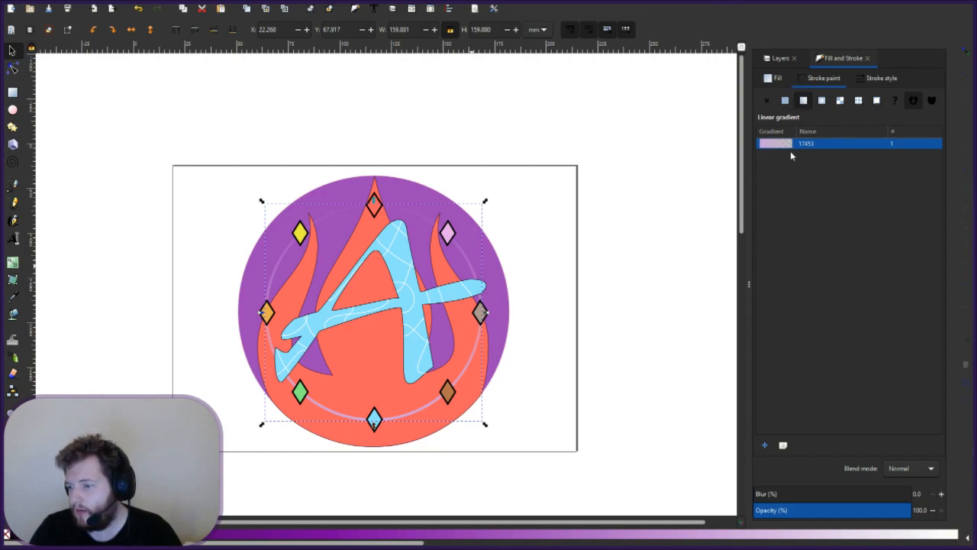
{"action": "left_click", "coordinate": [876, 147]}
{"action": "left_click", "coordinate": [792, 146]}
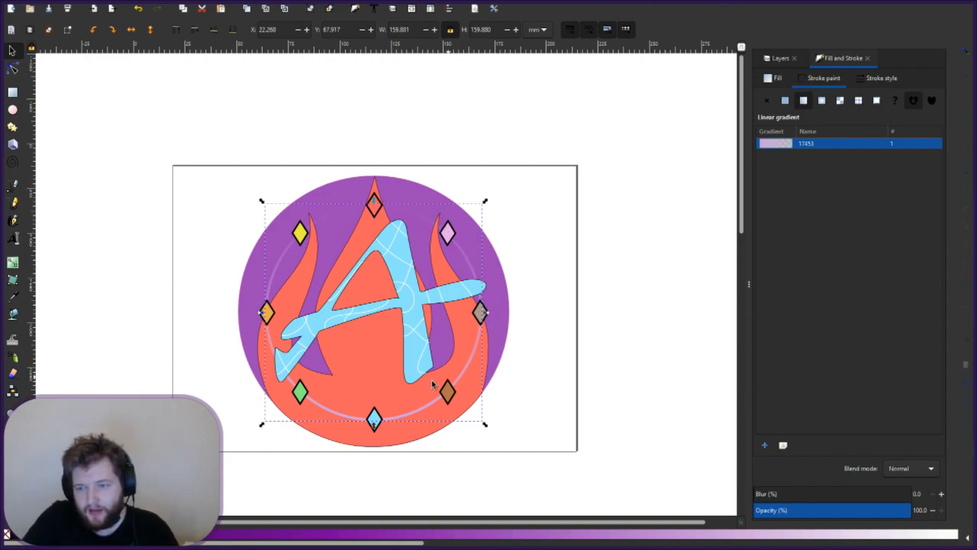
{"action": "left_click", "coordinate": [808, 540], "text": "shift"}
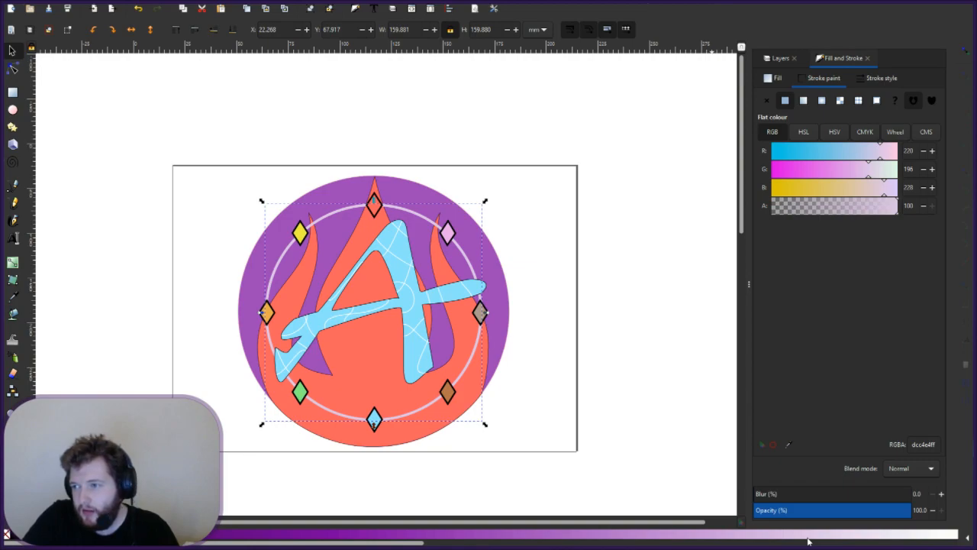
{"action": "left_click", "coordinate": [806, 101]}
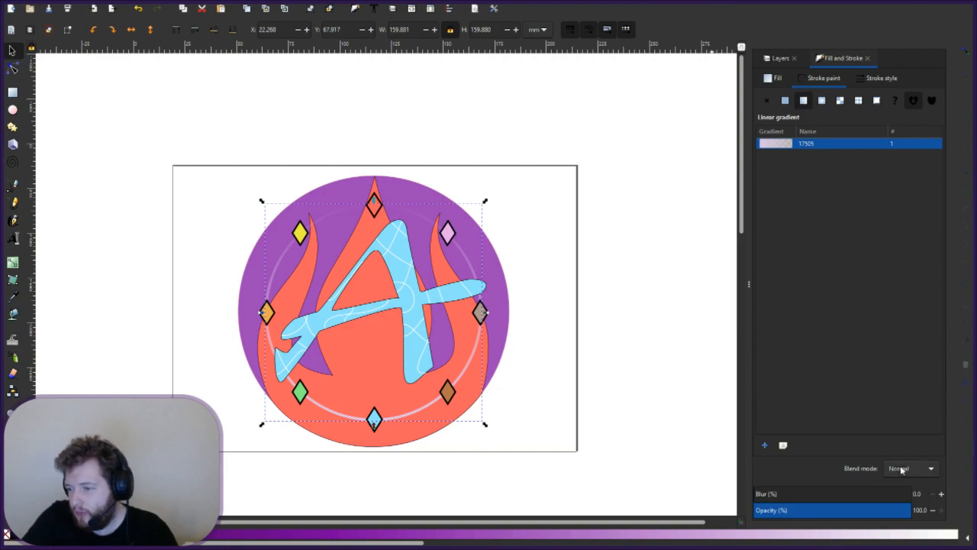
- Set the ring's blend mode to Multiply and switch its stroke to shared gradient 17637
{"action": "left_click", "coordinate": [783, 448]}
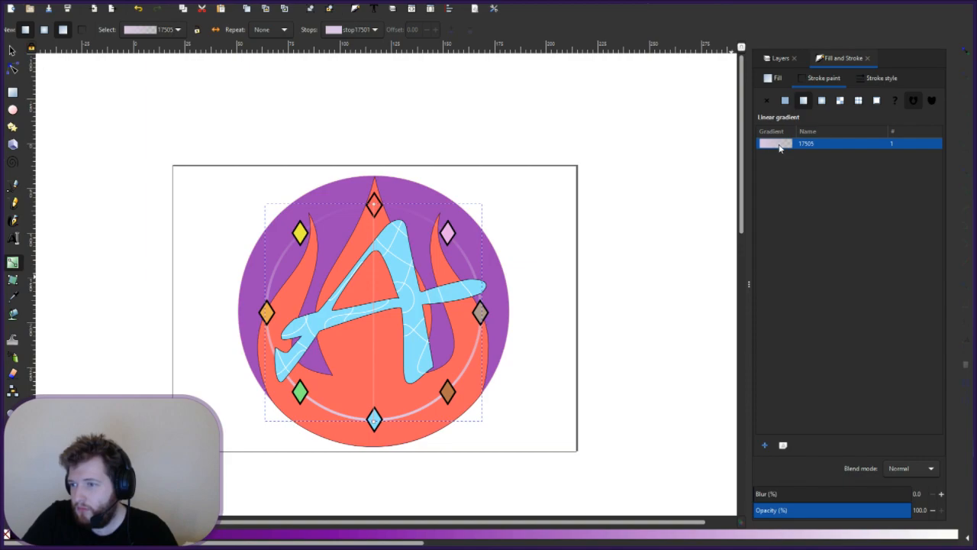
{"action": "left_click", "coordinate": [902, 483]}
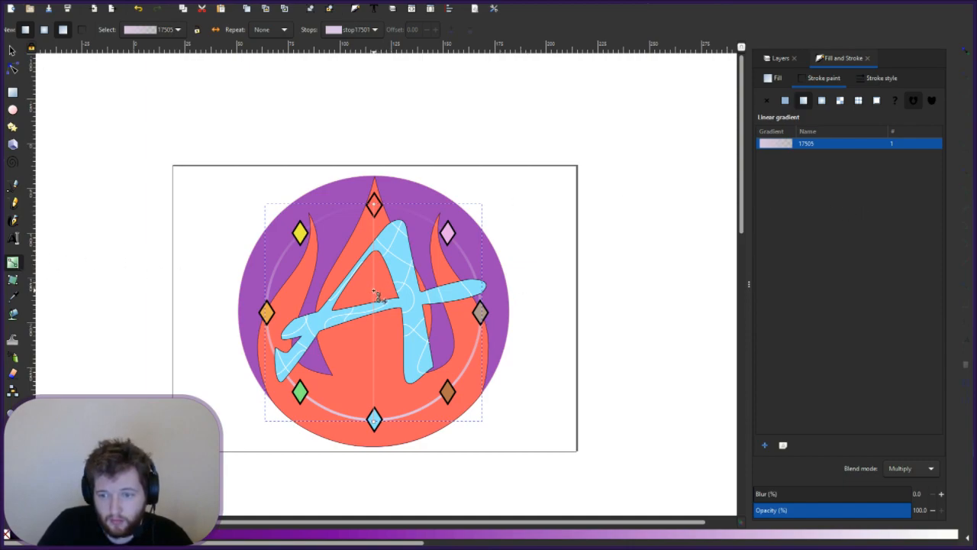
{"action": "key", "text": "Escape"}
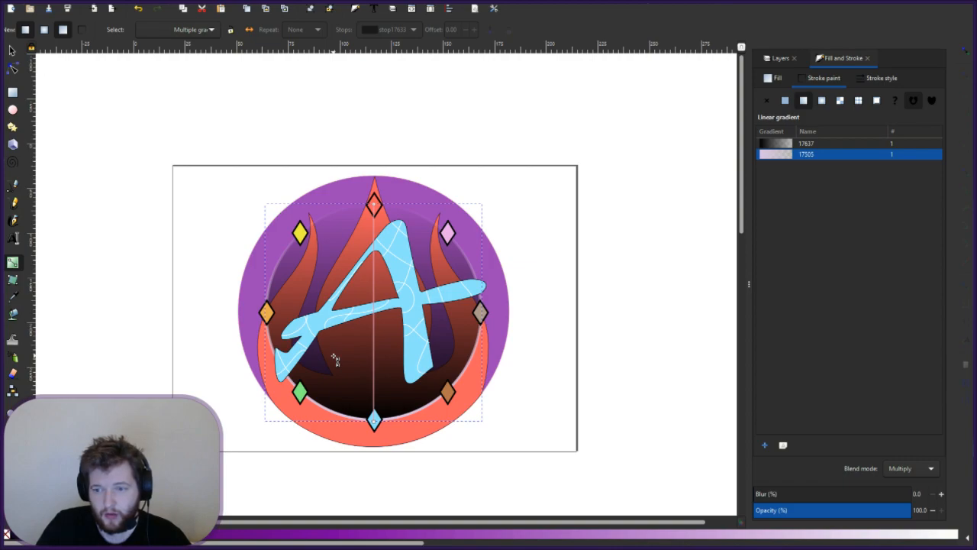
{"action": "left_click", "coordinate": [786, 144]}
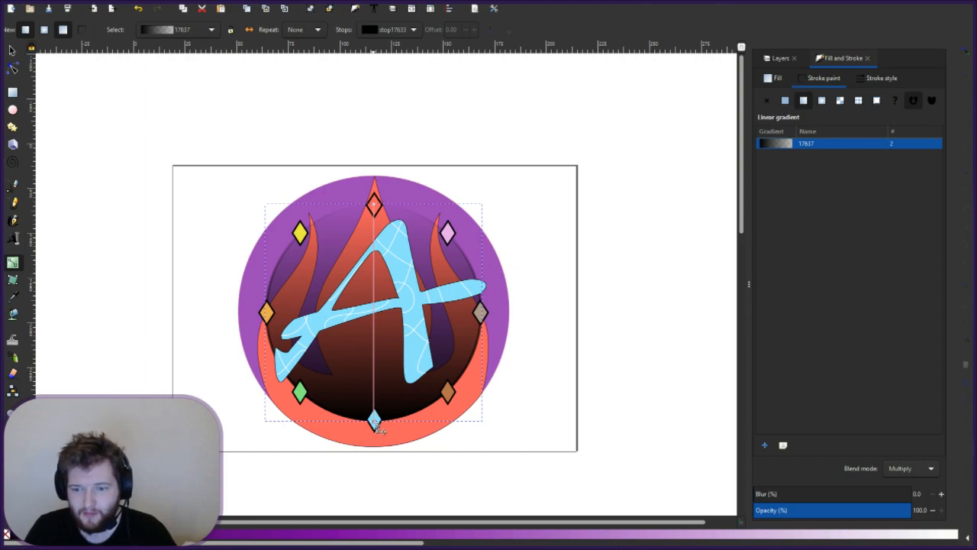
- Realign the dark gradient vertically, add a semi-transparent black stop at 0.39, and drag a mesh node down
{"action": "left_click", "coordinate": [376, 425]}
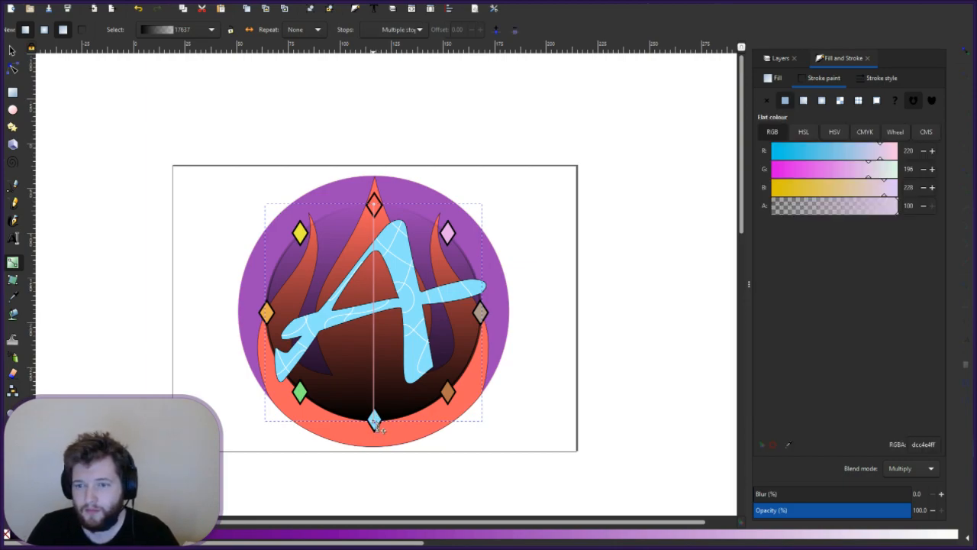
{"action": "mouse_move", "coordinate": [374, 420]}
{"action": "left_mouse_down"}
{"action": "mouse_move", "coordinate": [406, 421]}
{"action": "mouse_move", "coordinate": [427, 405]}
{"action": "mouse_move", "coordinate": [484, 286]}
{"action": "mouse_move", "coordinate": [482, 242]}
{"action": "left_mouse_up"}
{"action": "mouse_move", "coordinate": [474, 206]}
{"action": "left_mouse_down"}
{"action": "mouse_move", "coordinate": [317, 166]}
{"action": "mouse_move", "coordinate": [478, 264]}
{"action": "mouse_move", "coordinate": [414, 399]}
{"action": "mouse_move", "coordinate": [377, 426]}
{"action": "left_mouse_up"}
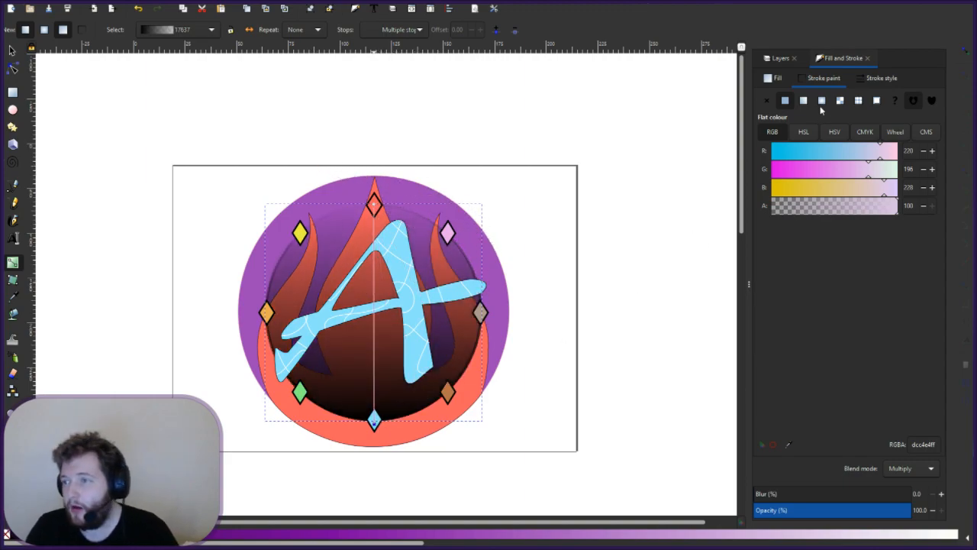
{"action": "left_click", "coordinate": [804, 100]}
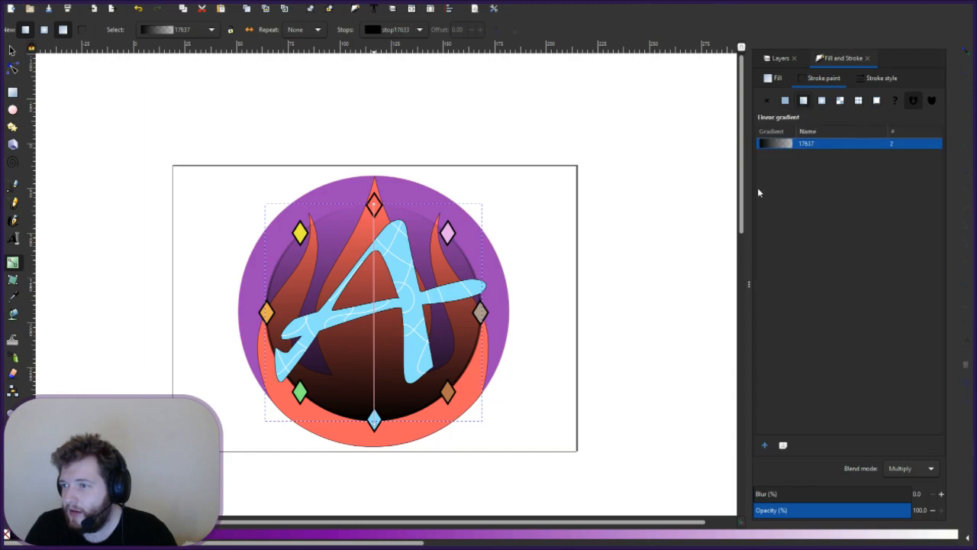
{"action": "double_click", "coordinate": [374, 338]}
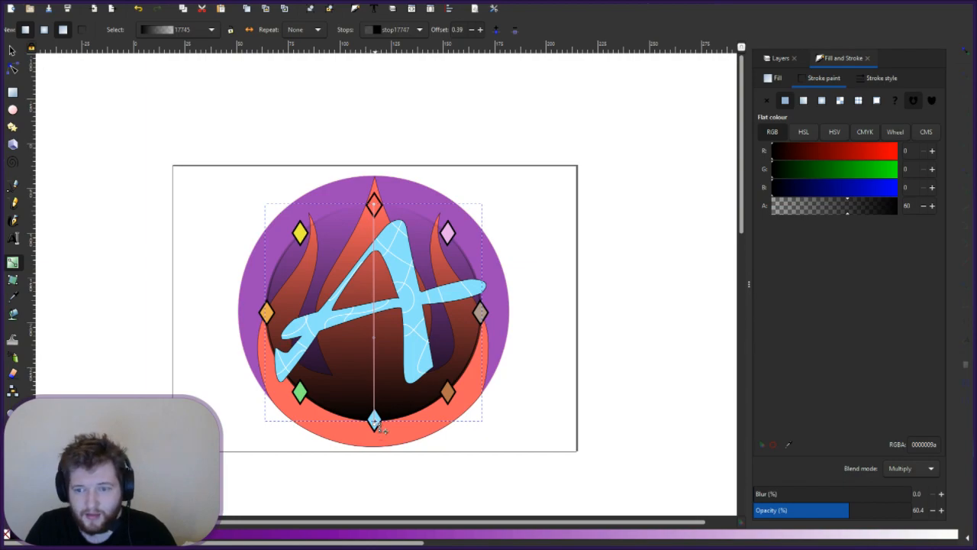
{"action": "left_click", "coordinate": [375, 421]}
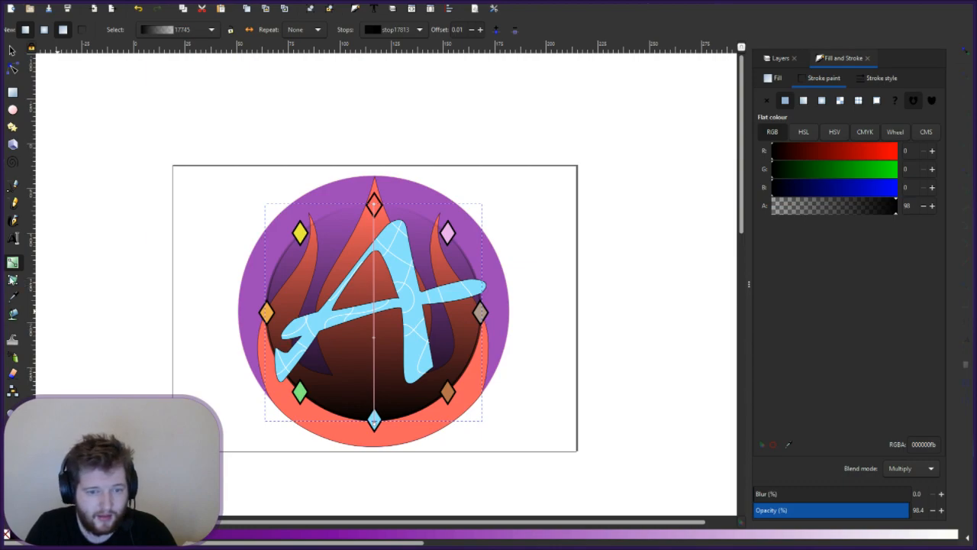
{"action": "left_click", "coordinate": [12, 279]}
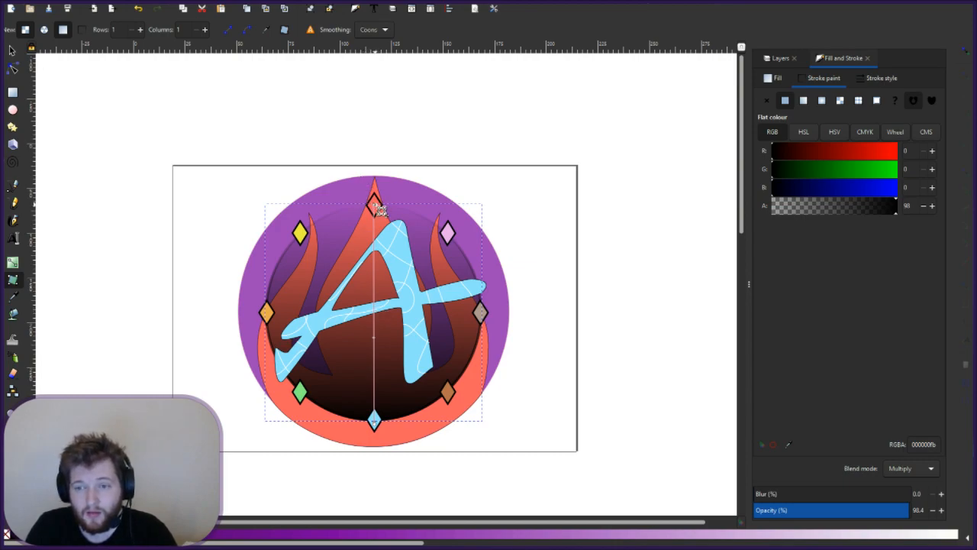
{"action": "left_click_drag", "start_coordinate": [379, 208], "coordinate": [388, 431]}
- Experiment with dragging the shading's mesh handles over the flames, undoing and redoing edits
{"action": "left_click", "coordinate": [375, 424]}
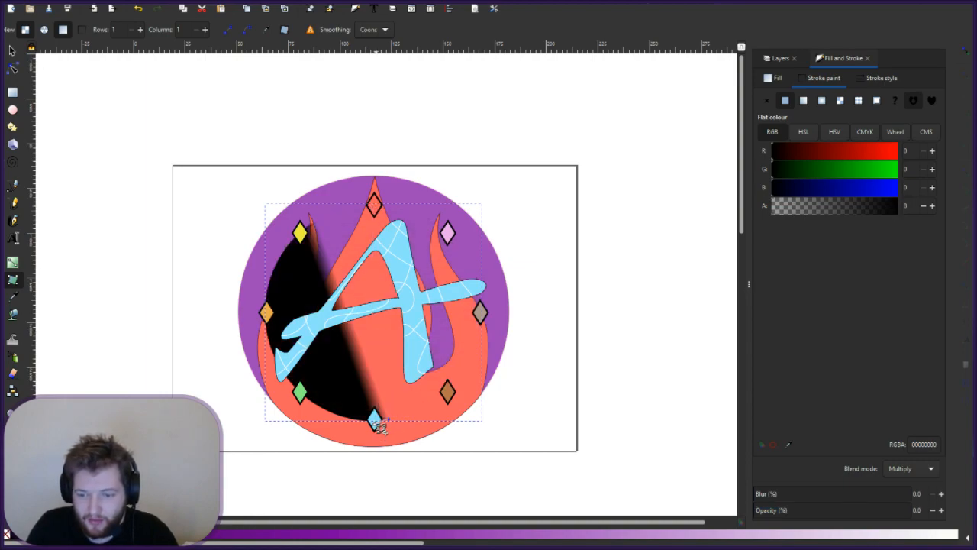
{"action": "left_click_drag", "start_coordinate": [375, 424], "coordinate": [372, 203]}
{"action": "mouse_move", "coordinate": [390, 420]}
{"action": "left_mouse_down"}
{"action": "mouse_move", "coordinate": [374, 225]}
{"action": "mouse_move", "coordinate": [376, 423]}
{"action": "left_mouse_up"}
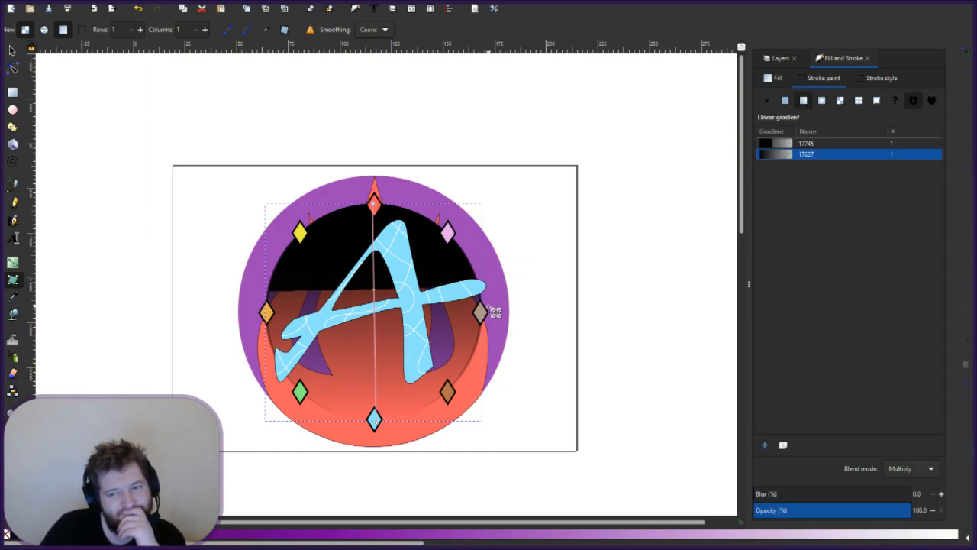
{"action": "key", "text": "ctrl+z"}
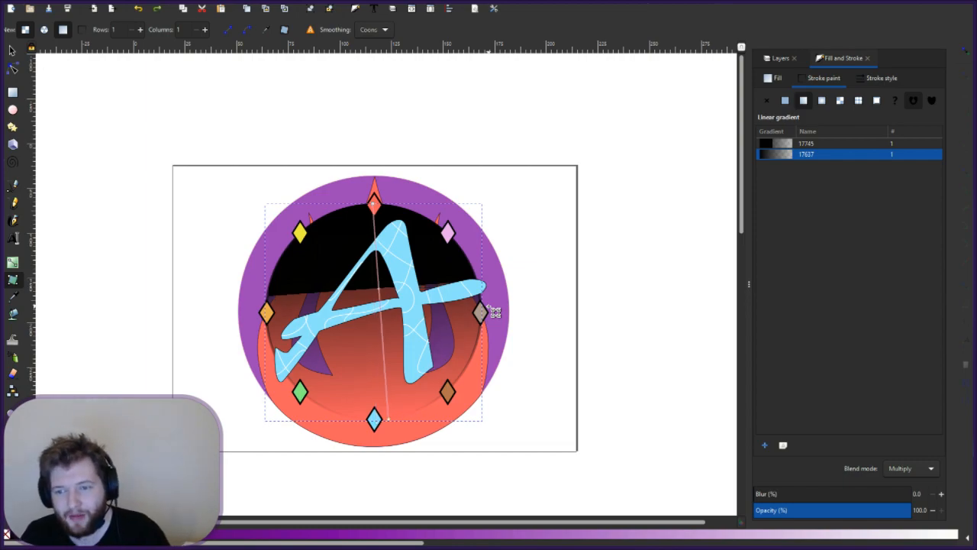
{"action": "key", "text": "ctrl+z"}
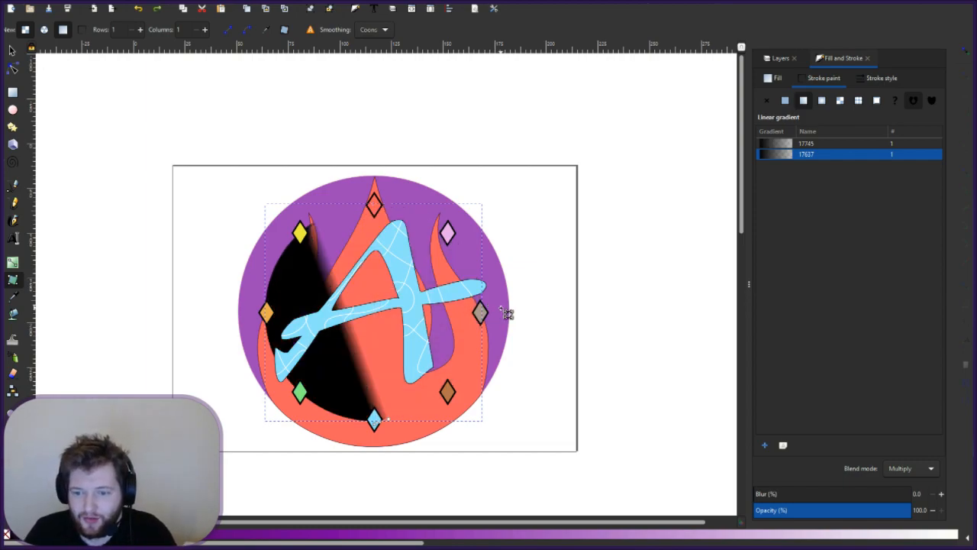
{"action": "key", "text": "ctrl+shift+z"}
{"action": "key", "text": "ctrl+shift+z"}
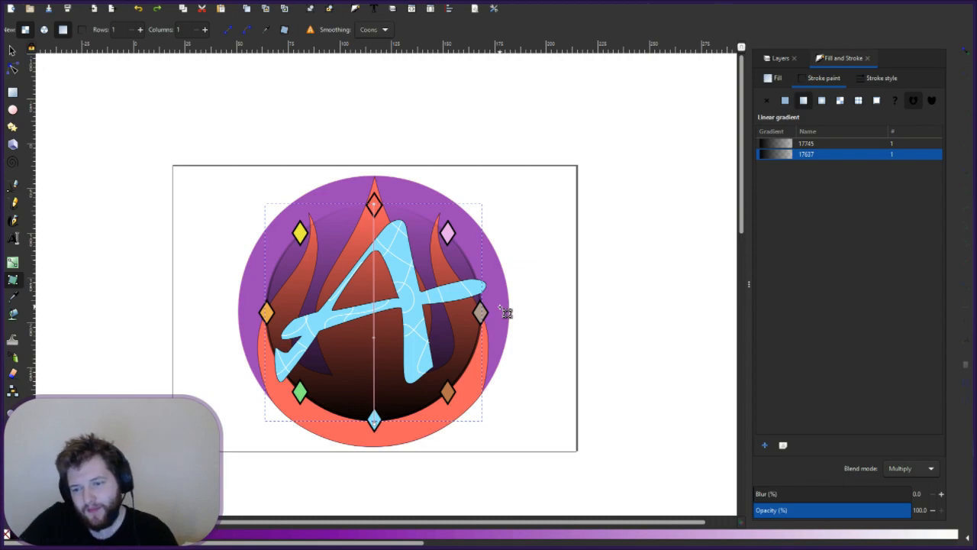
{"action": "left_click_drag", "start_coordinate": [378, 424], "coordinate": [382, 307]}
{"action": "key", "text": "ctrl+z"}
{"action": "key", "text": "ctrl+z"}
{"action": "key", "text": "ctrl+z"}
{"action": "key", "text": "ctrl+z"}
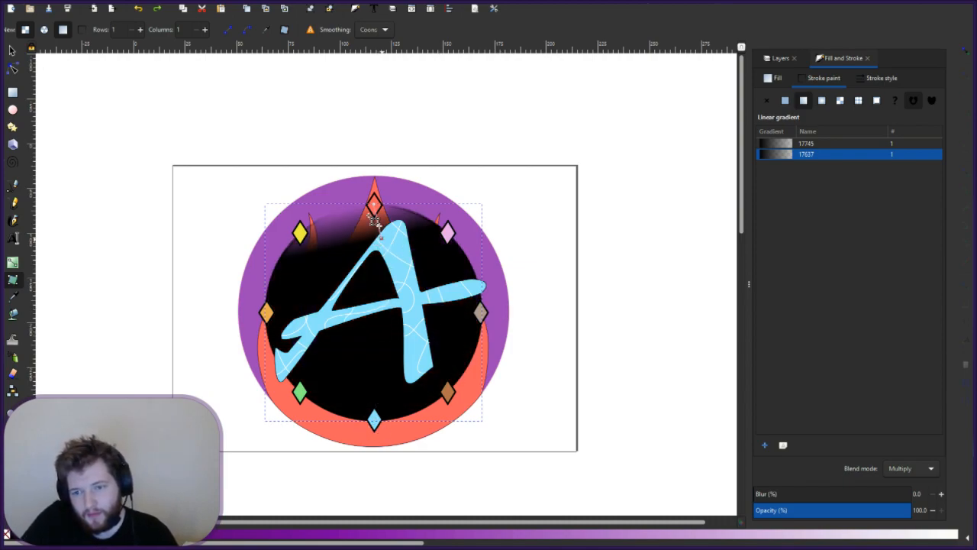
{"action": "key", "text": "ctrl+z"}
{"action": "key", "text": "ctrl+z"}
{"action": "key", "text": "ctrl+z"}
{"action": "key", "text": "ctrl+z"}
{"action": "key", "text": "ctrl+z"}
{"action": "key", "text": "ctrl+z"}
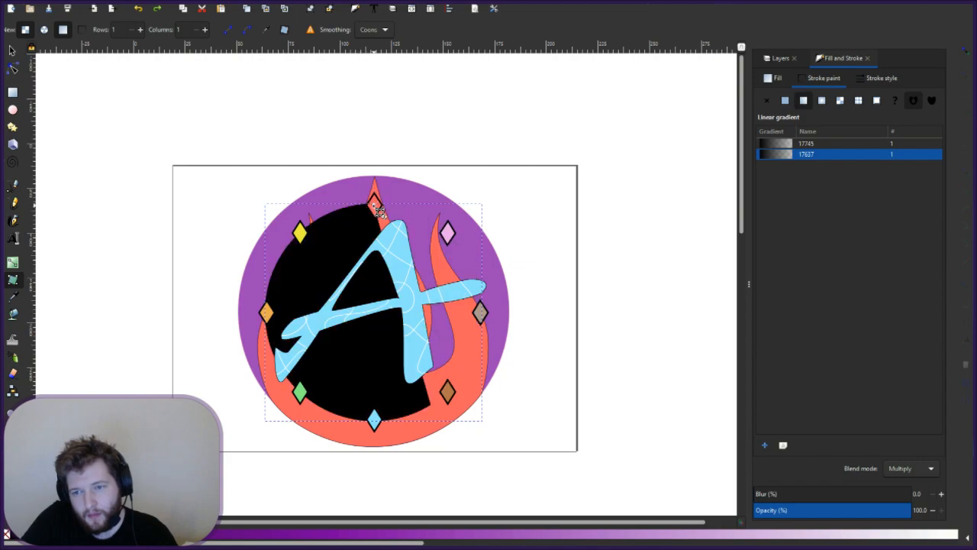
{"action": "left_click_drag", "start_coordinate": [375, 204], "coordinate": [382, 317]}
{"action": "left_click_drag", "start_coordinate": [384, 379], "coordinate": [379, 425]}
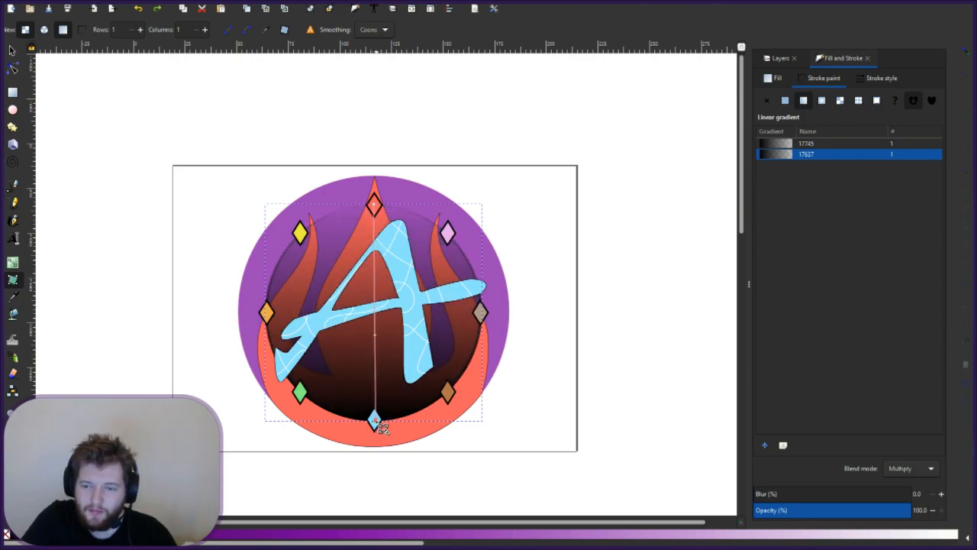
- Move the shading gradient's top stop lower so the upper flames stay brighter
{"action": "left_click", "coordinate": [374, 205]}
{"action": "left_click_drag", "start_coordinate": [381, 243], "coordinate": [375, 272]}
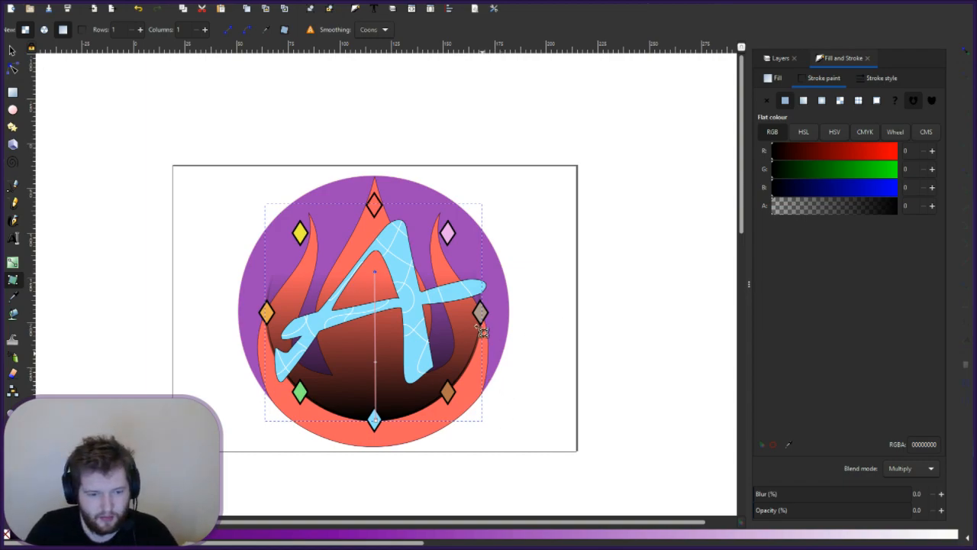
{"action": "left_click", "coordinate": [413, 295]}
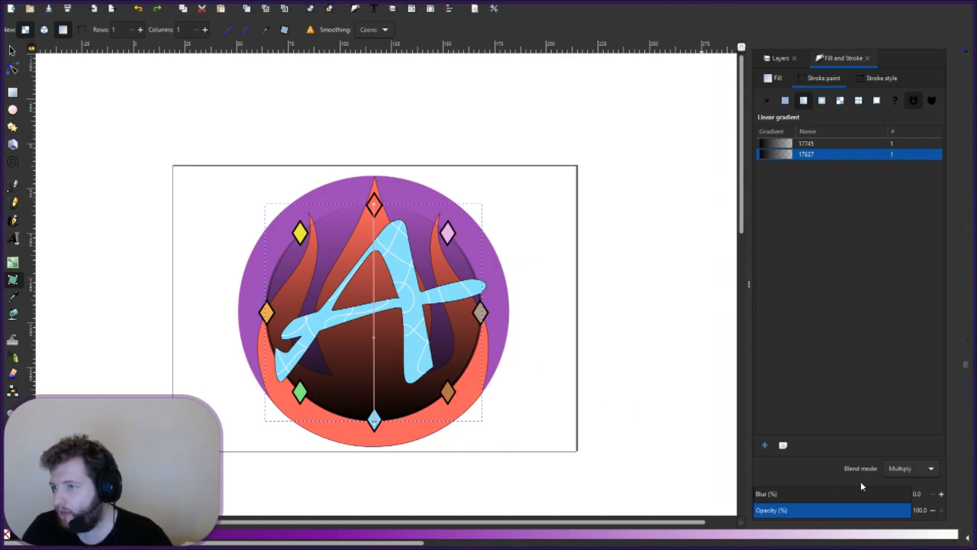
- Lower the shading's opacity to 67.9 and try gradient 17745, radial, mesh and pattern paints
{"action": "left_click", "coordinate": [860, 509]}
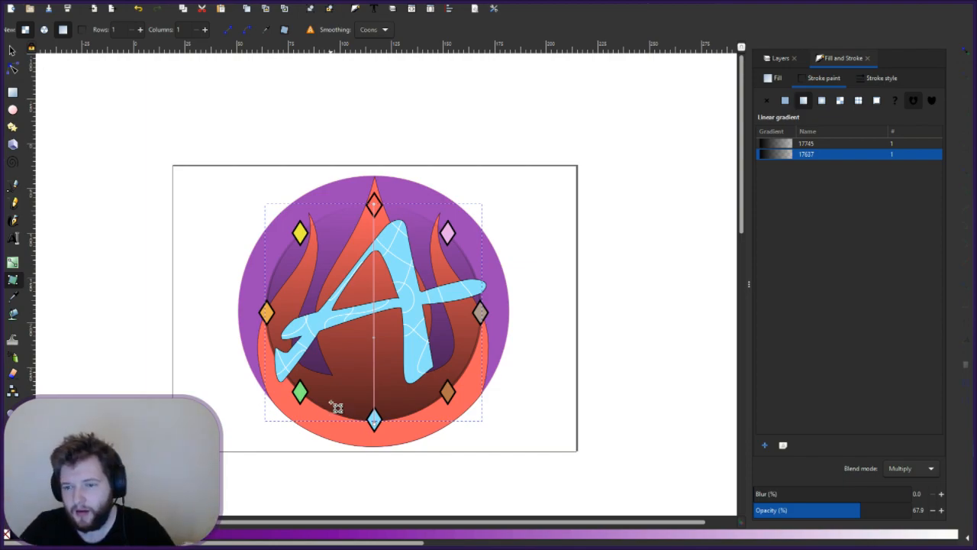
{"action": "left_click", "coordinate": [837, 143]}
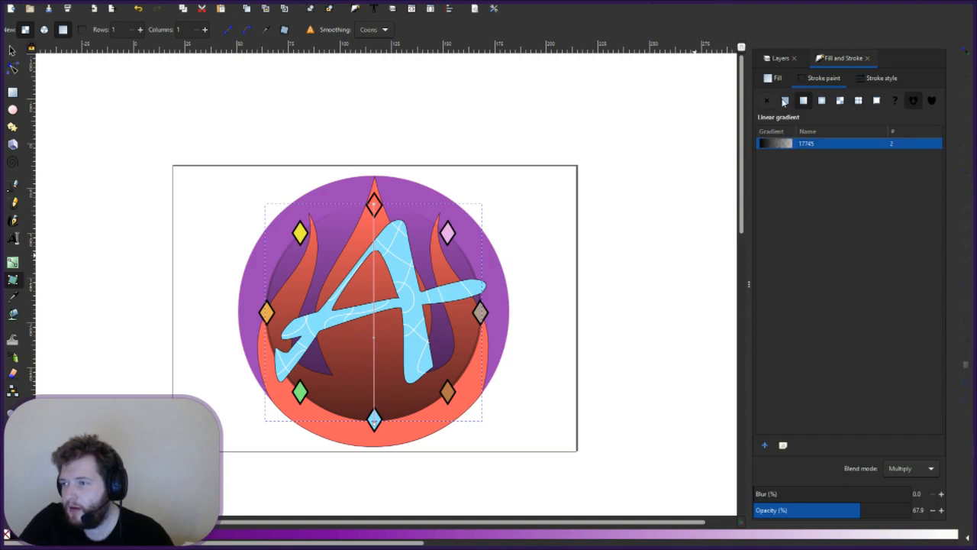
{"action": "left_click", "coordinate": [821, 100]}
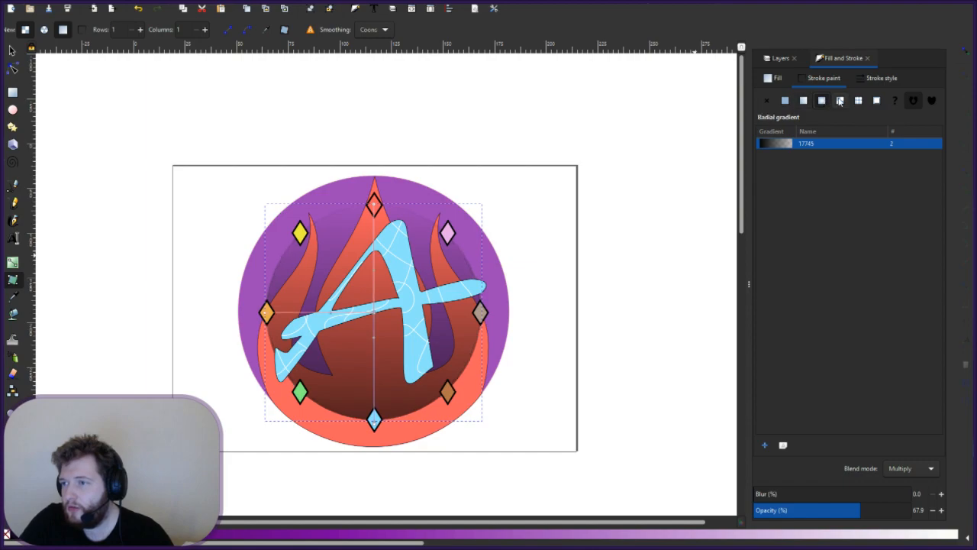
{"action": "left_click", "coordinate": [839, 100]}
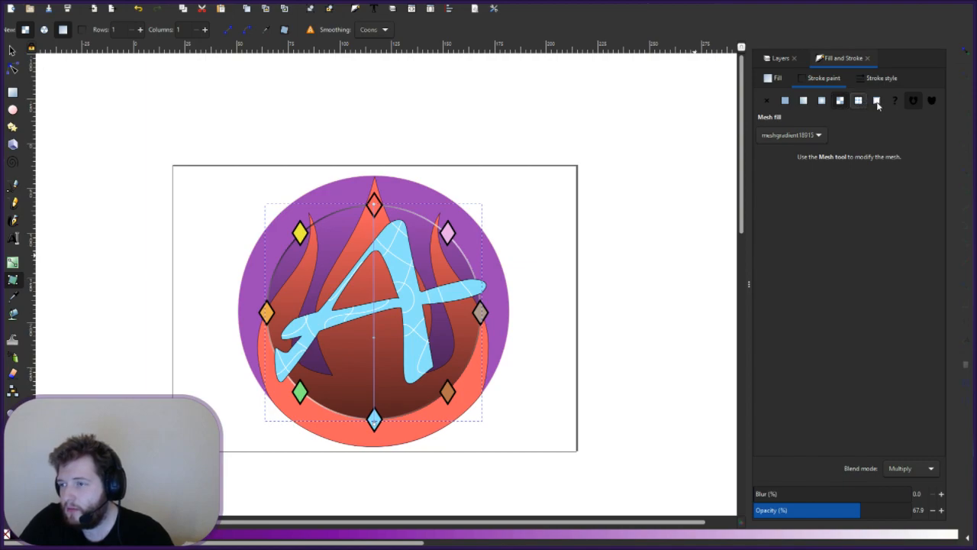
{"action": "left_click", "coordinate": [857, 100]}
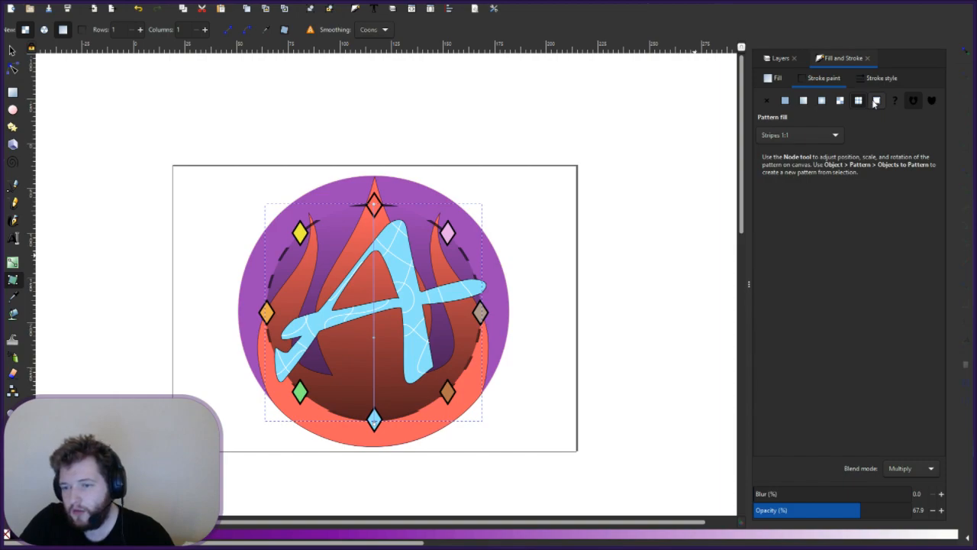
{"action": "left_click", "coordinate": [840, 100]}
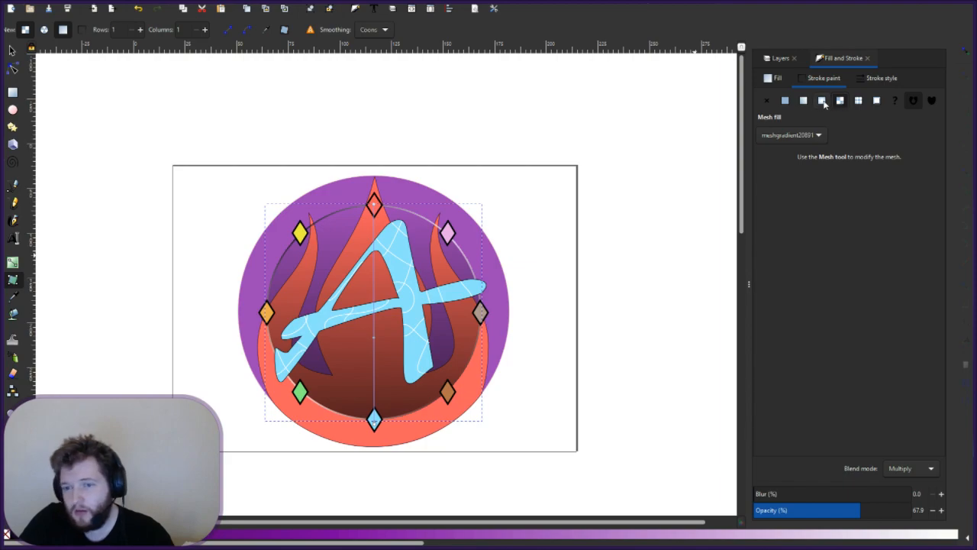
{"action": "left_click", "coordinate": [822, 102]}
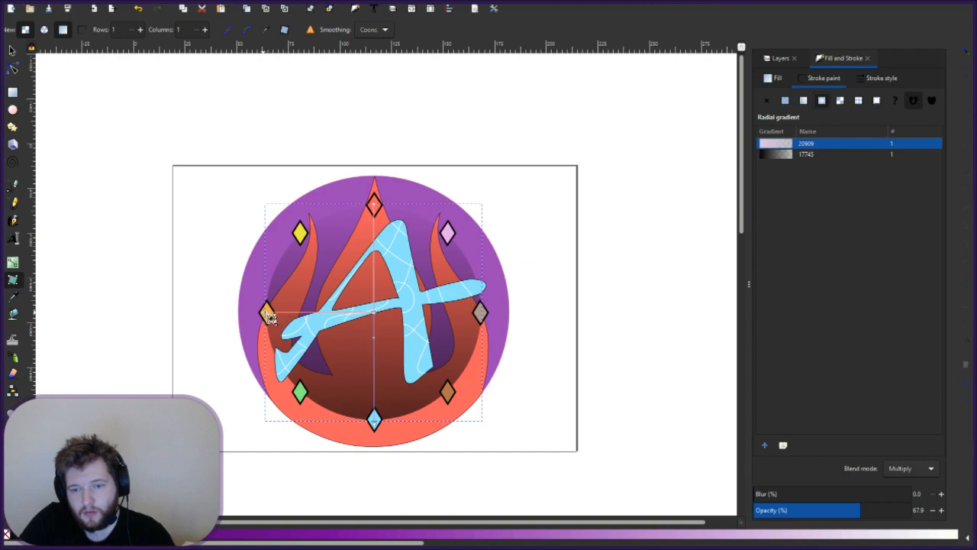
- Adjust the radial gradient, then select the dark shading object and delete it
{"action": "mouse_move", "coordinate": [269, 316]}
{"action": "left_mouse_down"}
{"action": "mouse_move", "coordinate": [303, 284]}
{"action": "mouse_move", "coordinate": [365, 277]}
{"action": "mouse_move", "coordinate": [385, 256]}
{"action": "mouse_move", "coordinate": [381, 195]}
{"action": "mouse_move", "coordinate": [422, 223]}
{"action": "mouse_move", "coordinate": [478, 300]}
{"action": "mouse_move", "coordinate": [497, 375]}
{"action": "mouse_move", "coordinate": [486, 393]}
{"action": "mouse_move", "coordinate": [506, 301]}
{"action": "mouse_move", "coordinate": [418, 324]}
{"action": "left_mouse_up"}
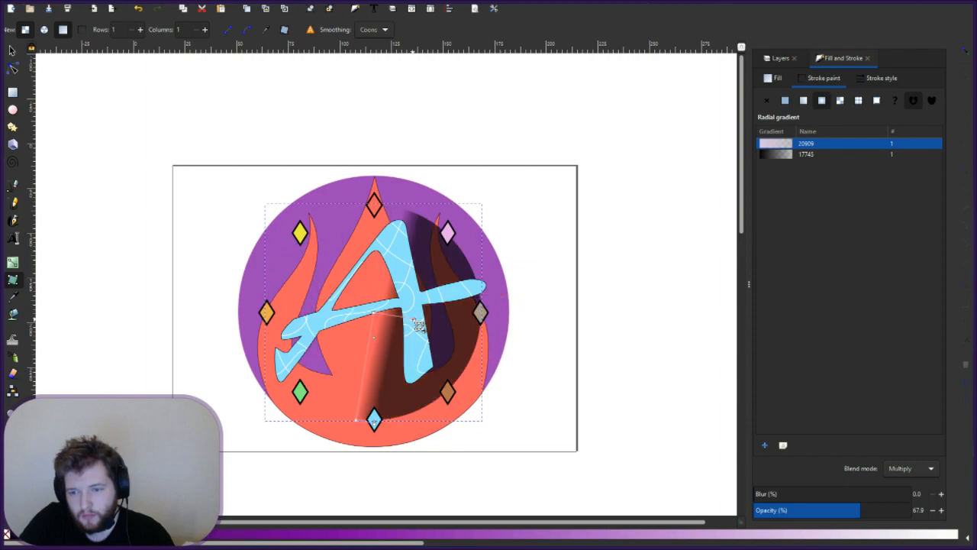
{"action": "left_click", "coordinate": [415, 323]}
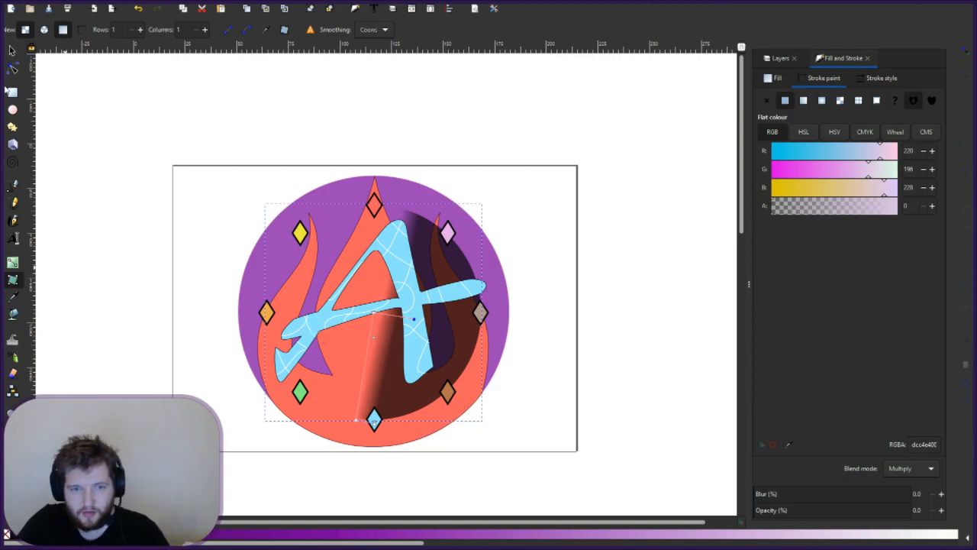
{"action": "key", "text": "s"}
{"action": "left_click", "coordinate": [374, 367]}
{"action": "left_click", "coordinate": [801, 148]}
{"action": "key", "text": "BackSpace"}
{"action": "key", "text": "Escape"}
{"action": "key", "text": "Delete"}
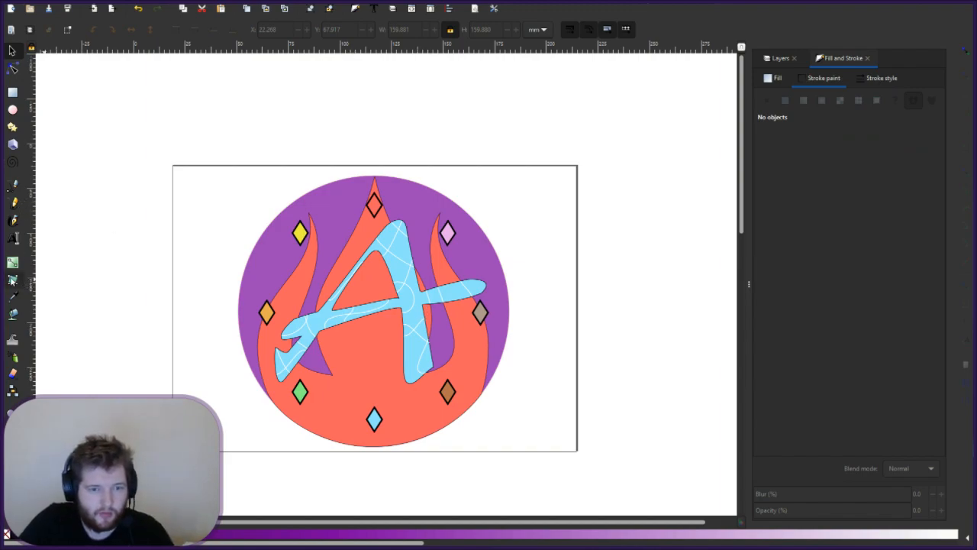
- Undo back to plain orange flames with the Arcane Ring layer selected
{"action": "left_click", "coordinate": [12, 280]}
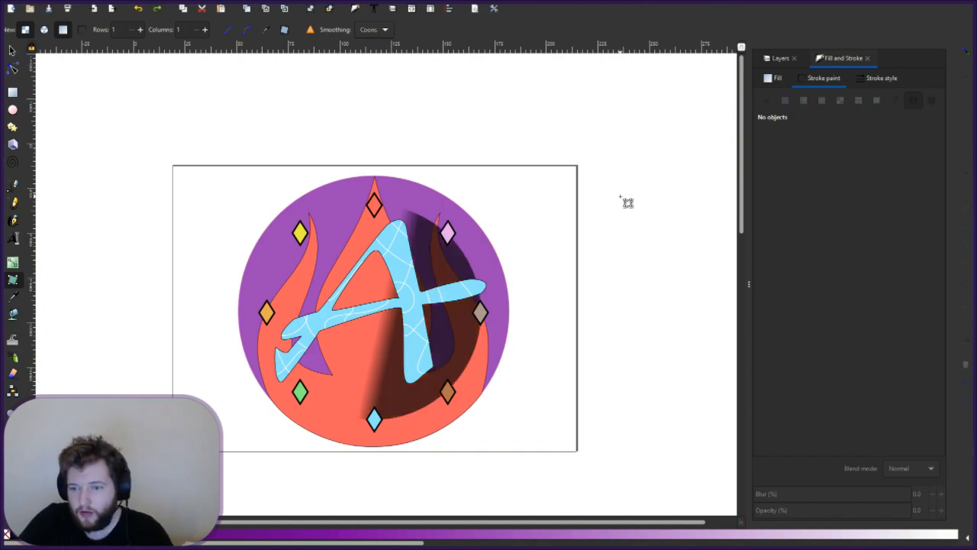
{"action": "key", "text": "ctrl+z"}
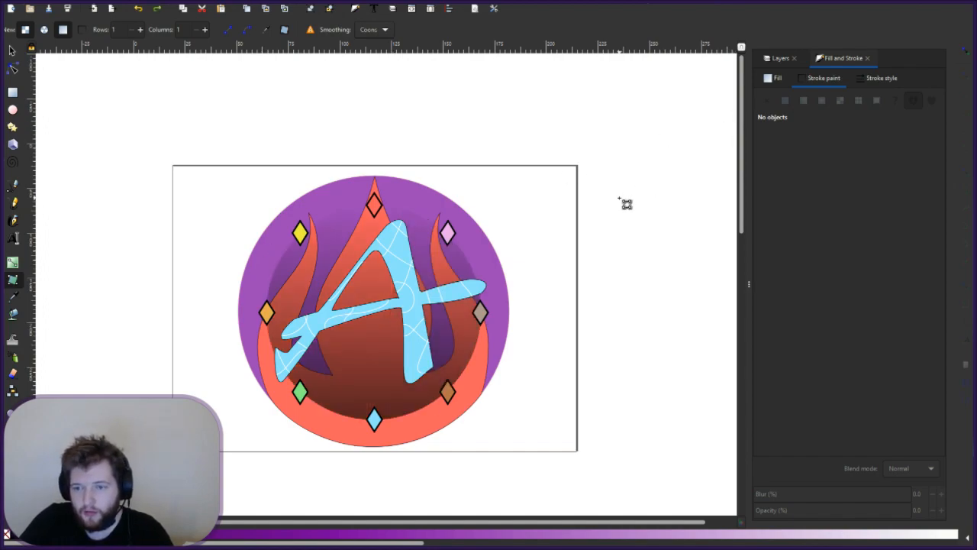
{"action": "left_click", "coordinate": [779, 59]}
{"action": "left_click", "coordinate": [811, 114]}
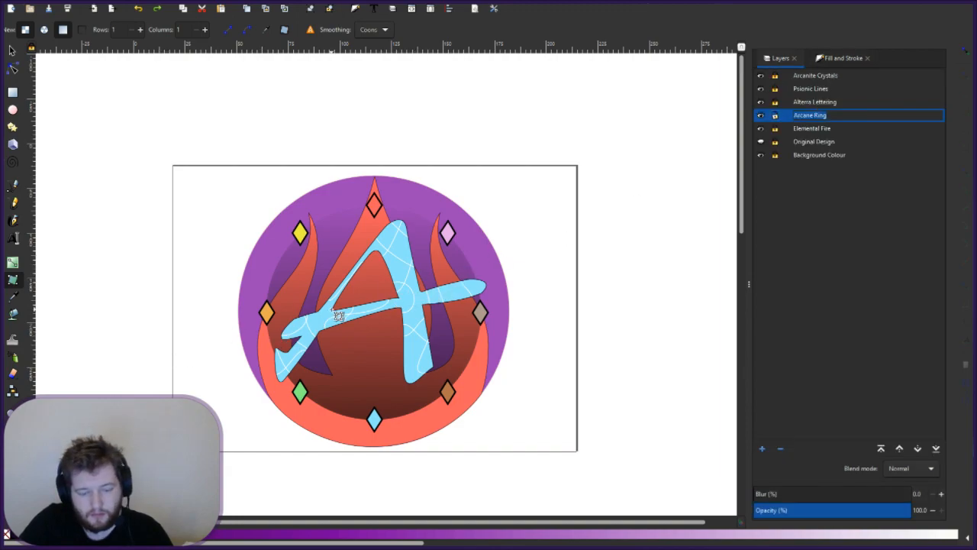
{"action": "key", "text": "Return"}
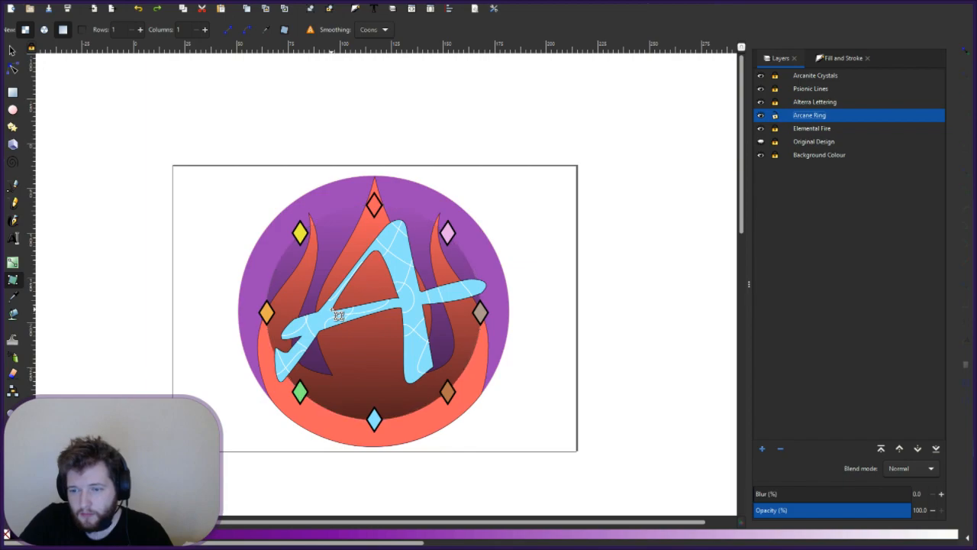
{"action": "key", "text": "ctrl+z"}
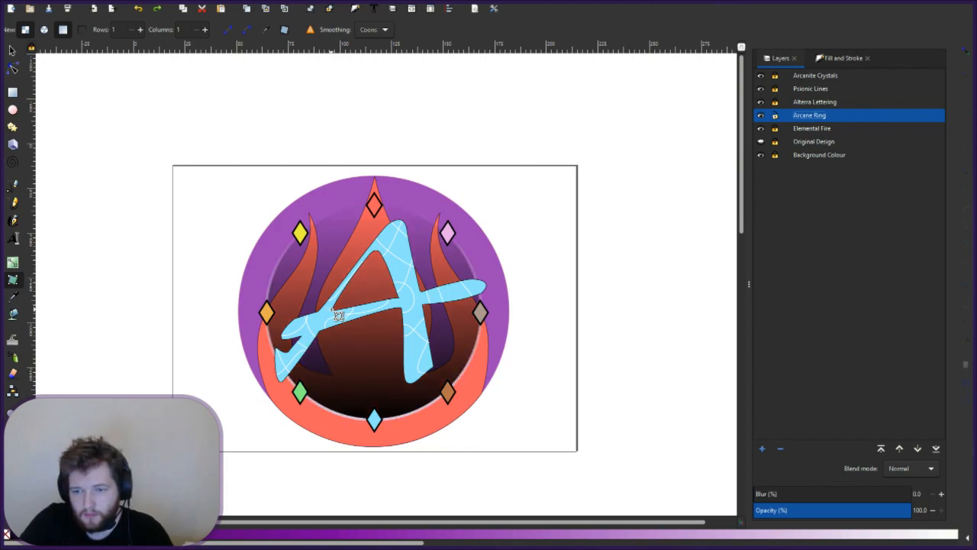
{"action": "key", "text": "ctrl+z"}
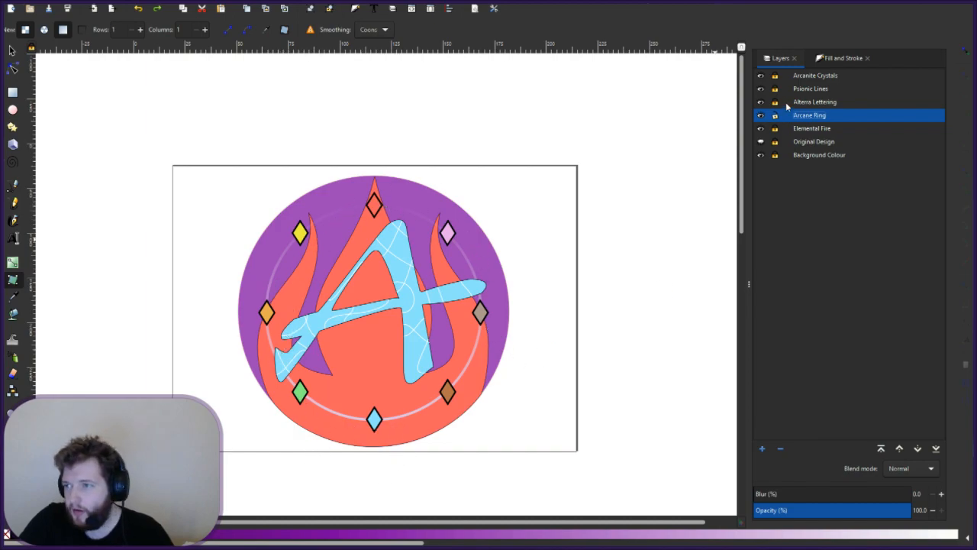
- Select the ring to show its linear gradient 17505 stroke with Multiply blending
{"action": "left_click", "coordinate": [842, 59]}
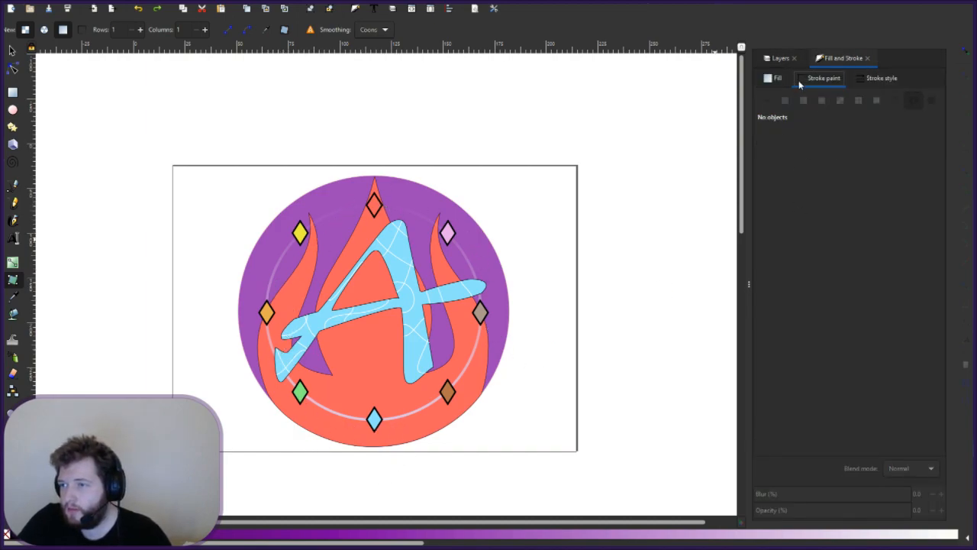
{"action": "key", "text": "s"}
{"action": "left_click", "coordinate": [469, 261]}
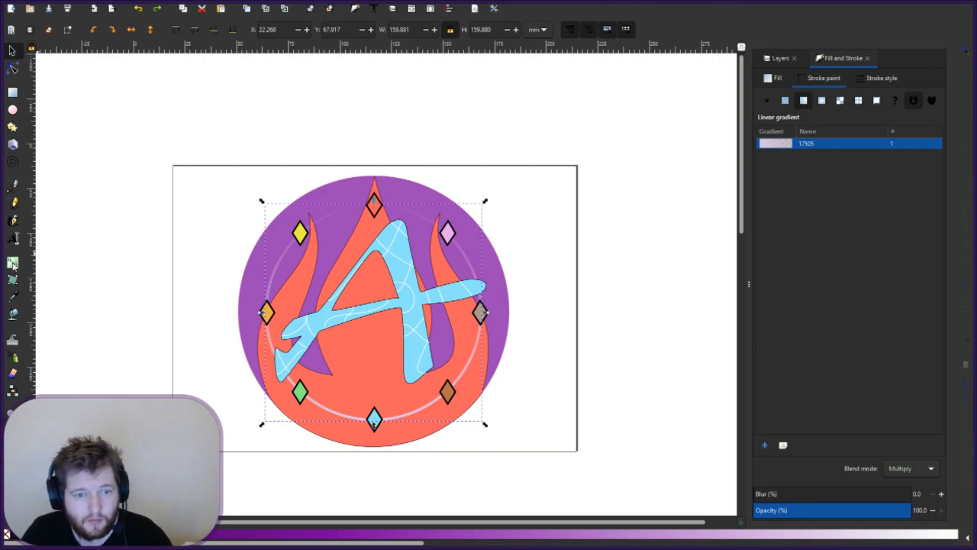
- Shorten the Arcane Ring gradient from the bottom and angle it diagonally toward the lower right
{"action": "key", "text": "g"}
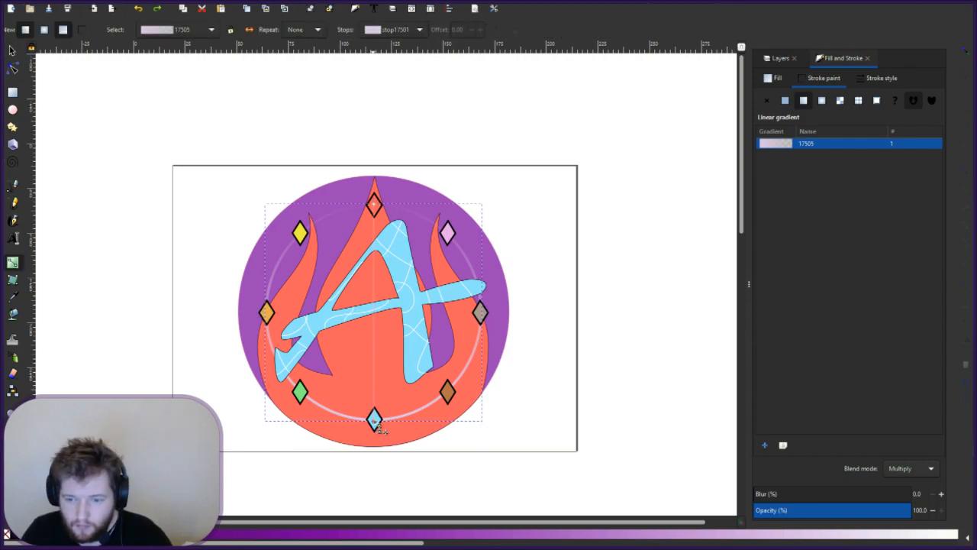
{"action": "mouse_move", "coordinate": [374, 420]}
{"action": "left_mouse_down"}
{"action": "mouse_move", "coordinate": [371, 238]}
{"action": "mouse_move", "coordinate": [383, 235]}
{"action": "mouse_move", "coordinate": [374, 420]}
{"action": "mouse_move", "coordinate": [299, 376]}
{"action": "mouse_move", "coordinate": [276, 251]}
{"action": "mouse_move", "coordinate": [344, 333]}
{"action": "mouse_move", "coordinate": [465, 343]}
{"action": "mouse_move", "coordinate": [379, 426]}
{"action": "left_mouse_up"}
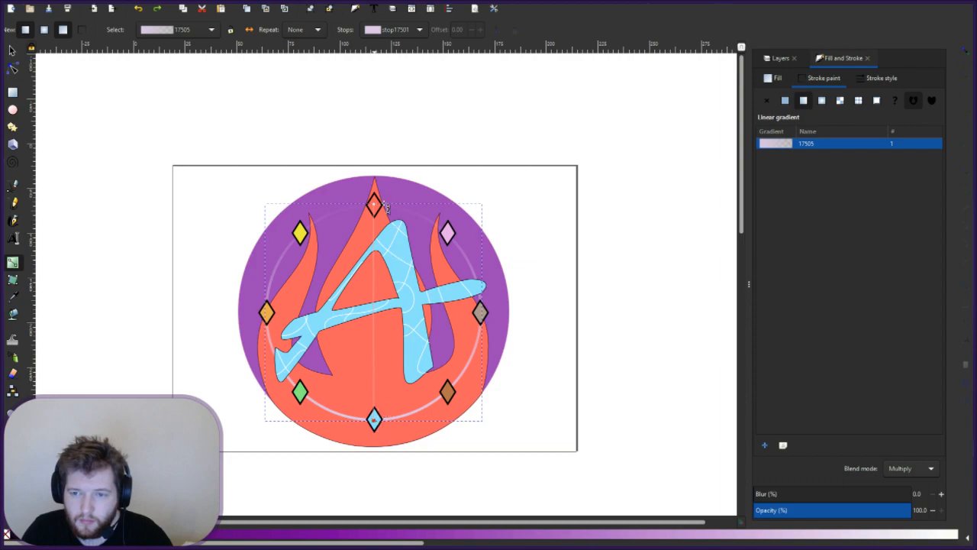
{"action": "left_click", "coordinate": [374, 206]}
{"action": "left_click_drag", "start_coordinate": [376, 208], "coordinate": [378, 344]}
- Reposition the ring gradient's stops so it runs vertically from the ring top to below the emblem
{"action": "left_click", "coordinate": [401, 389]}
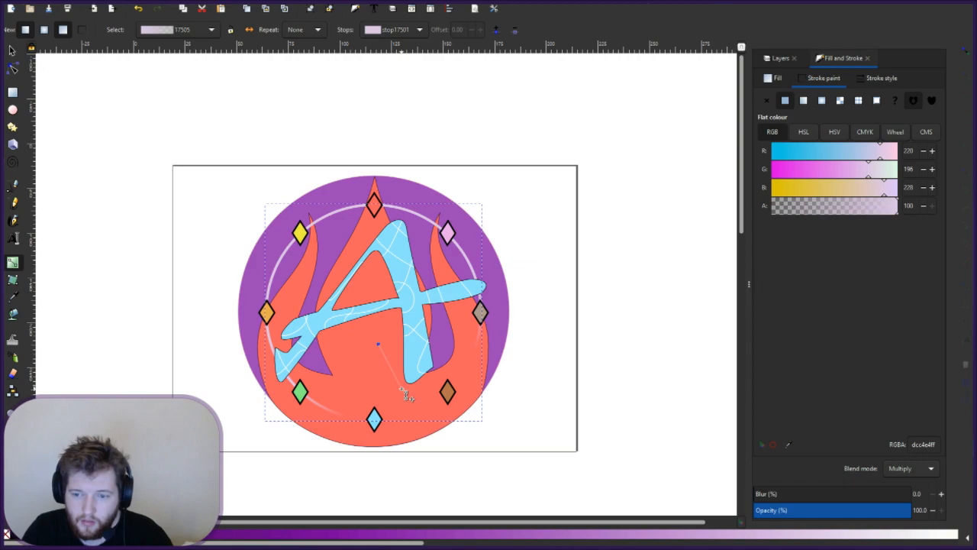
{"action": "left_click_drag", "start_coordinate": [403, 389], "coordinate": [379, 484]}
{"action": "mouse_move", "coordinate": [378, 350]}
{"action": "left_mouse_down"}
{"action": "mouse_move", "coordinate": [386, 288]}
{"action": "mouse_move", "coordinate": [375, 180]}
{"action": "left_mouse_up"}
{"action": "mouse_move", "coordinate": [372, 146]}
{"action": "left_mouse_down"}
{"action": "mouse_move", "coordinate": [372, 419]}
{"action": "mouse_move", "coordinate": [389, 268]}
{"action": "mouse_move", "coordinate": [375, 61]}
{"action": "mouse_move", "coordinate": [377, 258]}
{"action": "left_mouse_up"}
{"action": "left_click", "coordinate": [379, 498]}
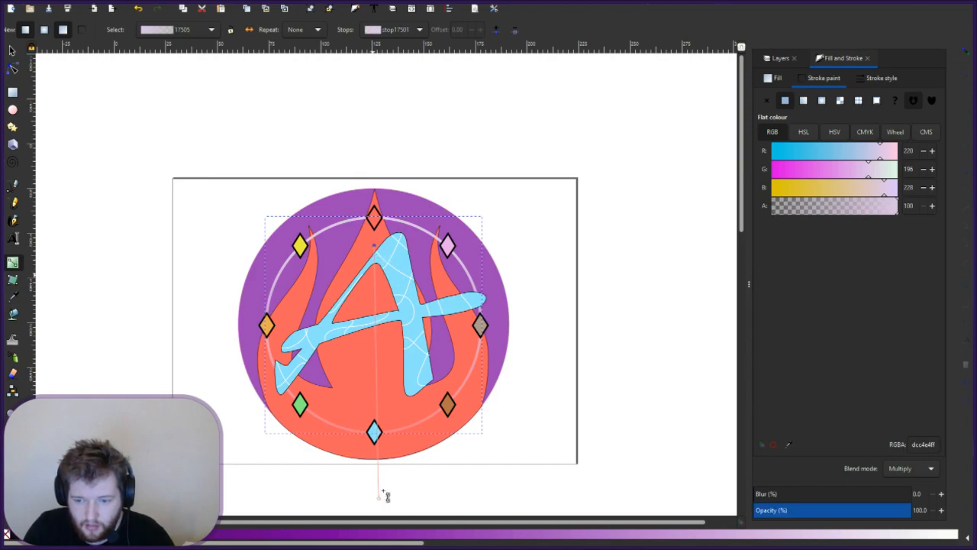
{"action": "mouse_move", "coordinate": [381, 497]}
{"action": "left_mouse_down"}
{"action": "mouse_move", "coordinate": [374, 404]}
{"action": "mouse_move", "coordinate": [383, 500]}
{"action": "left_mouse_up"}
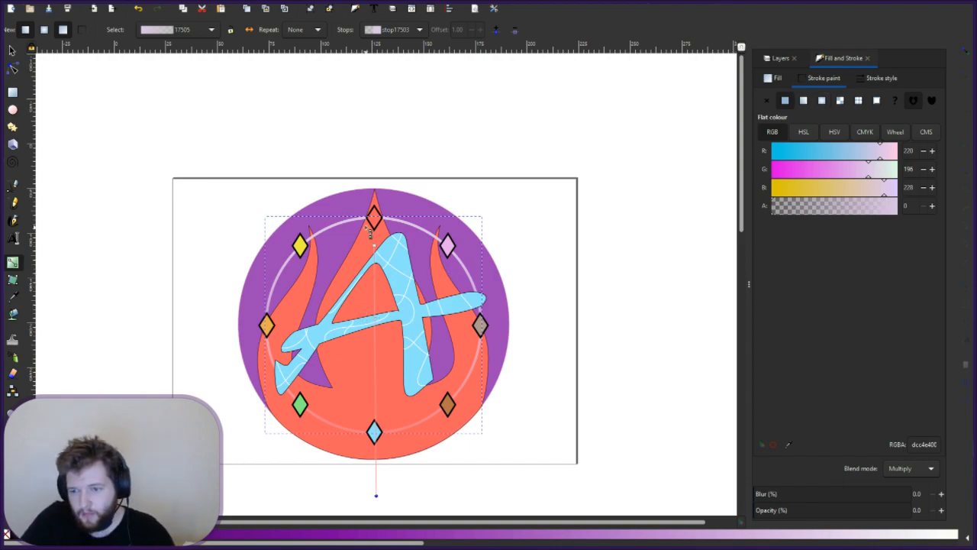
{"action": "left_click", "coordinate": [803, 101]}
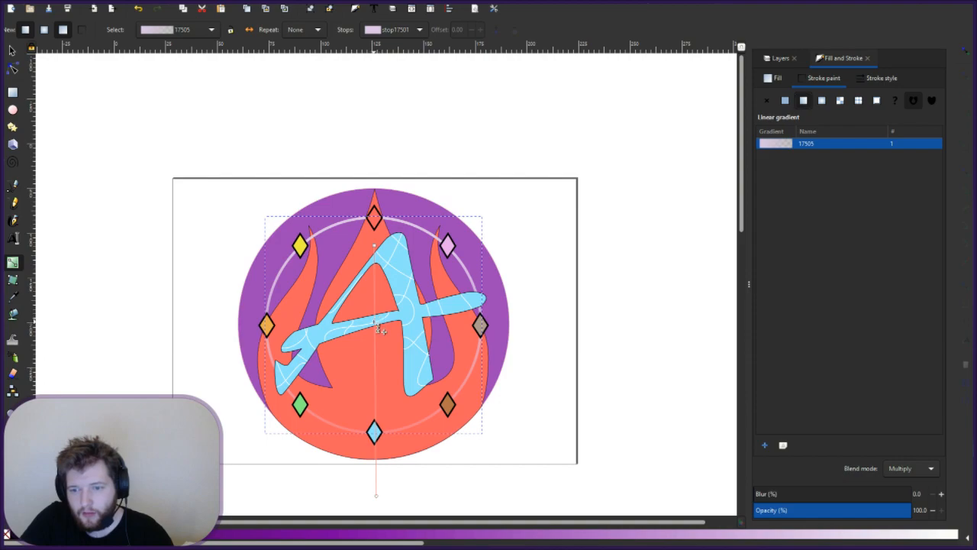
- Remove the ring's dark purple inner fill, deselect, and show the seven-layer Layers list
{"action": "key", "text": "Escape"}
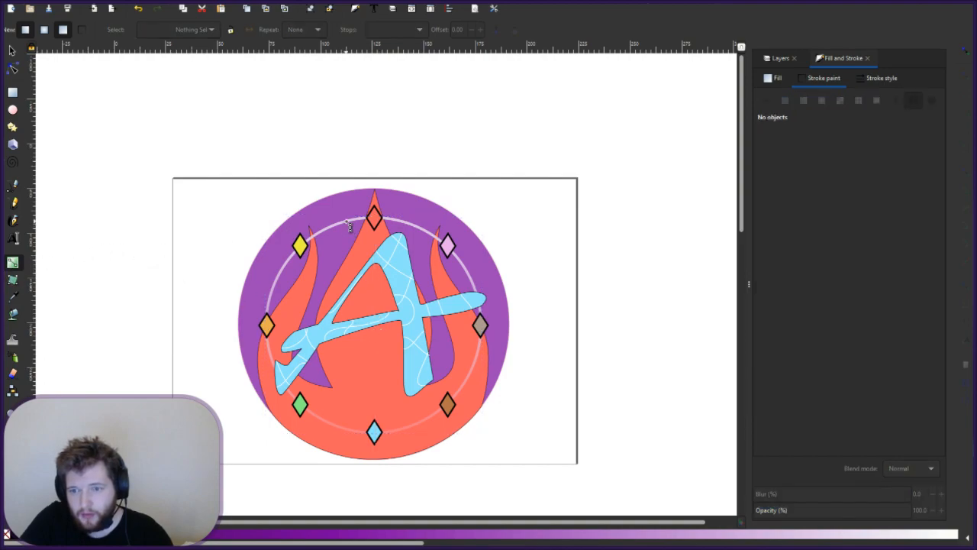
{"action": "left_click", "coordinate": [346, 221]}
{"action": "double_click", "coordinate": [346, 222]}
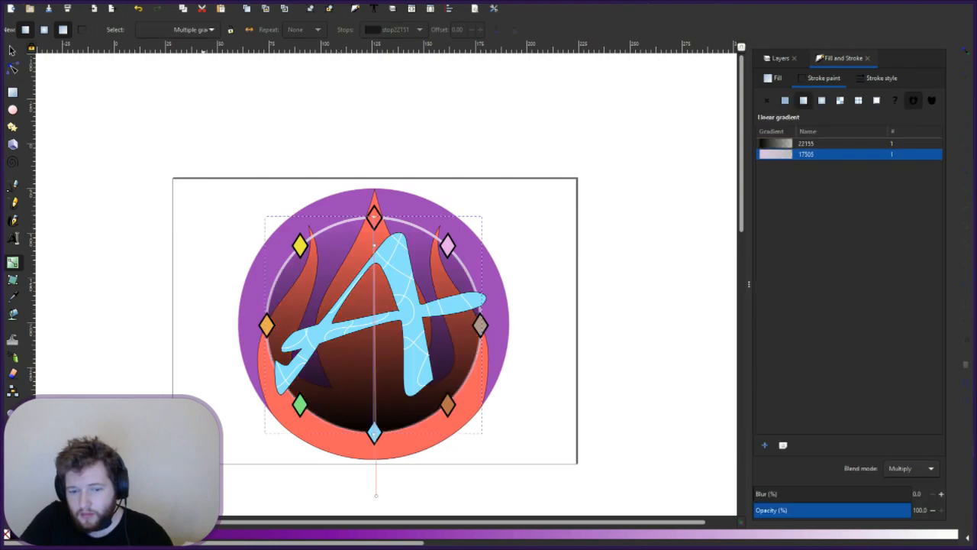
{"action": "left_click", "coordinate": [6, 535]}
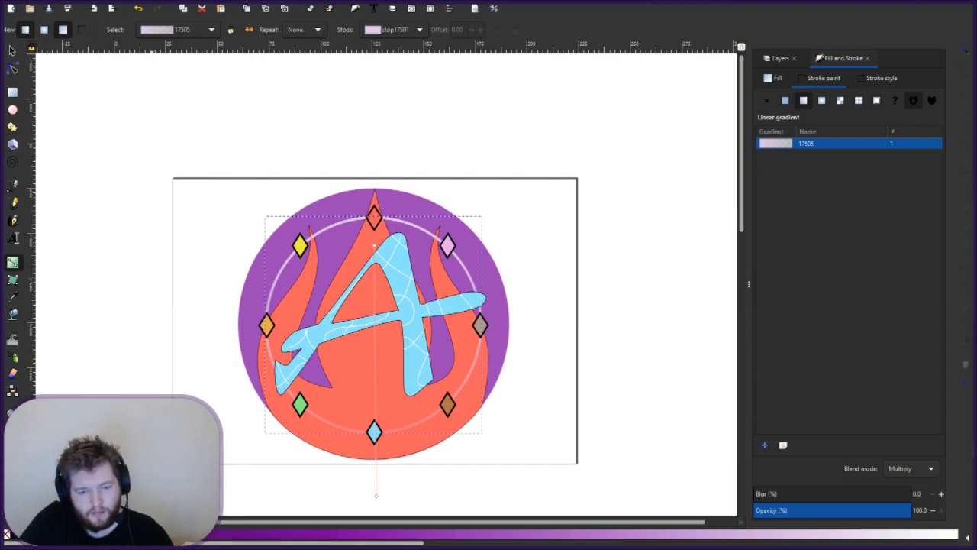
{"action": "key", "text": "ctrl+z"}
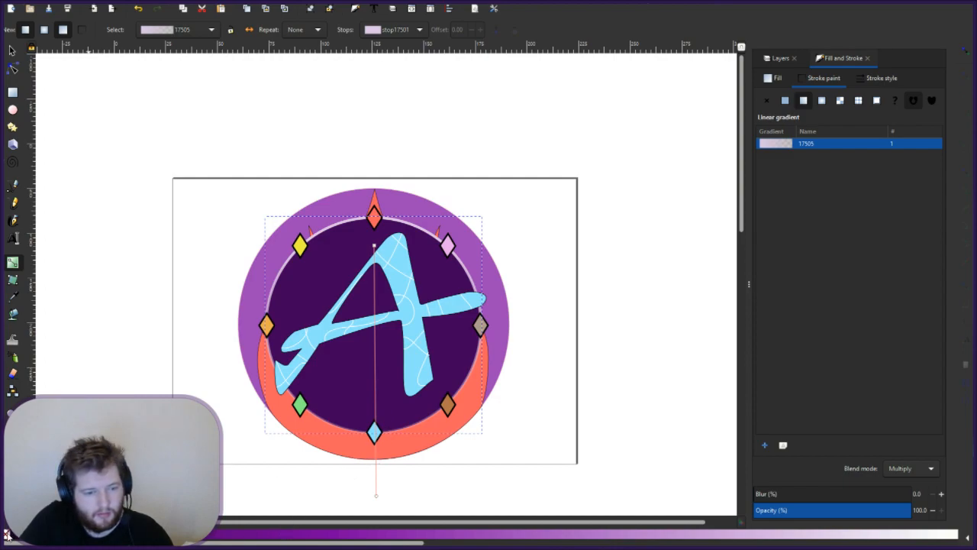
{"action": "key", "text": "ctrl+shift+z"}
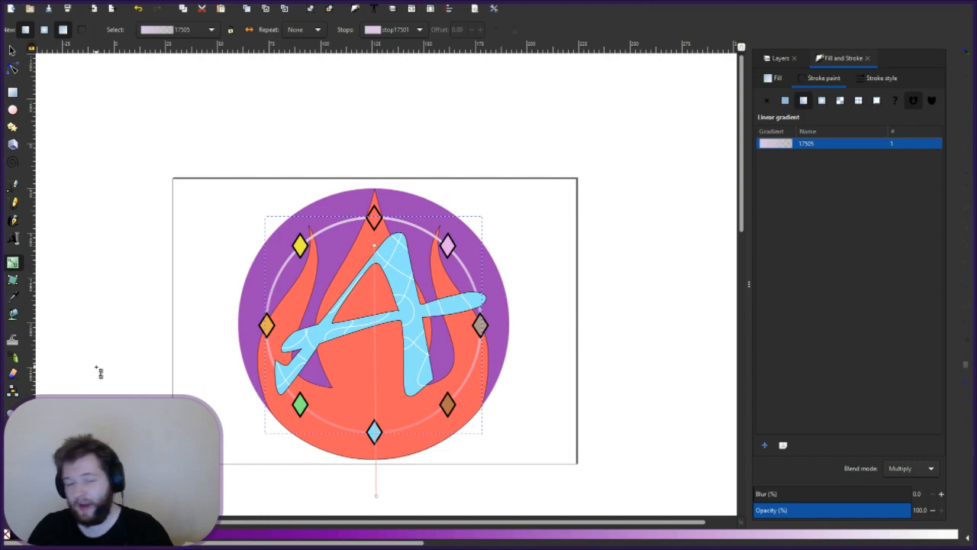
{"action": "key", "text": "Escape"}
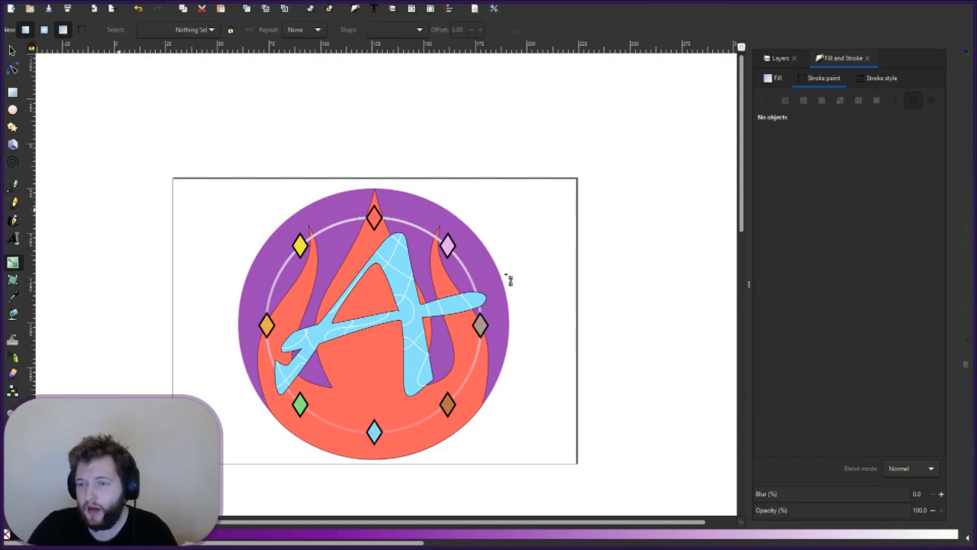
{"action": "left_click", "coordinate": [778, 59]}
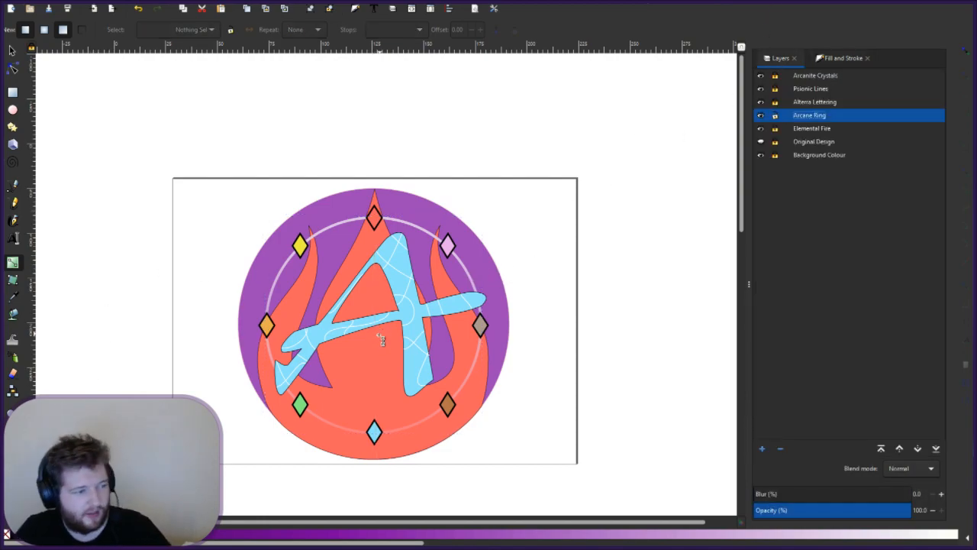
- Hide the Arcanite Crystals, Psionic Lines, Alterra Lettering and Elemental Fire layers
{"action": "left_click", "coordinate": [760, 76]}
{"action": "left_click", "coordinate": [760, 88]}
{"action": "left_click", "coordinate": [760, 102]}
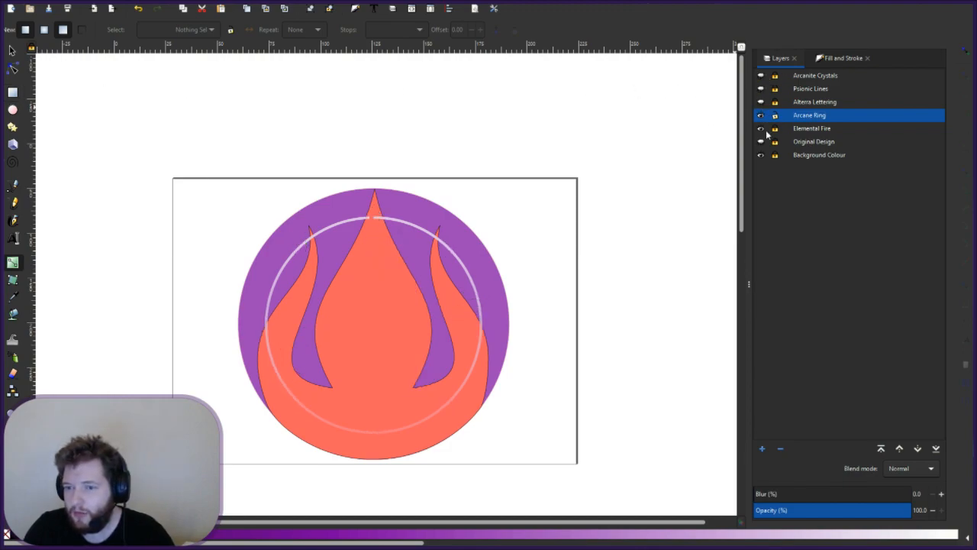
{"action": "left_click", "coordinate": [760, 129]}
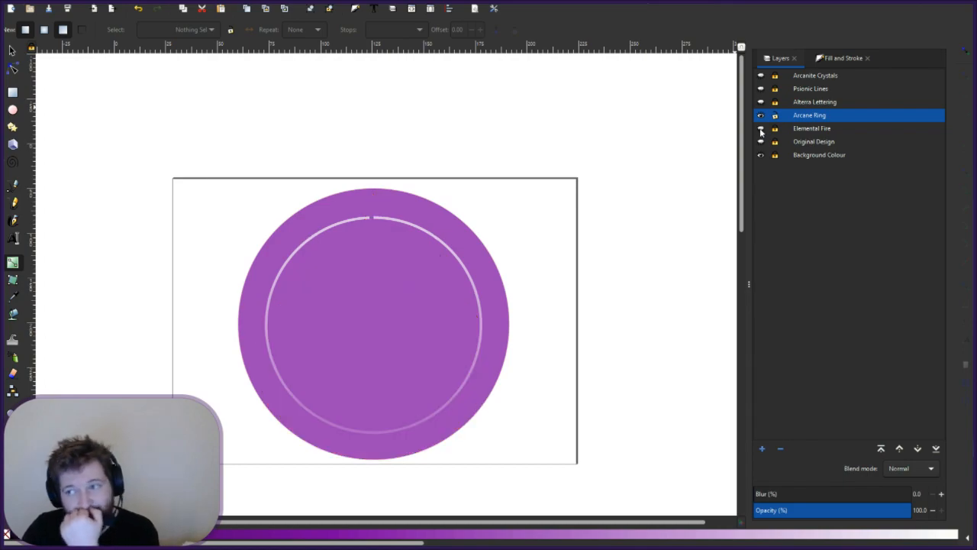
{"action": "left_click", "coordinate": [760, 155]}
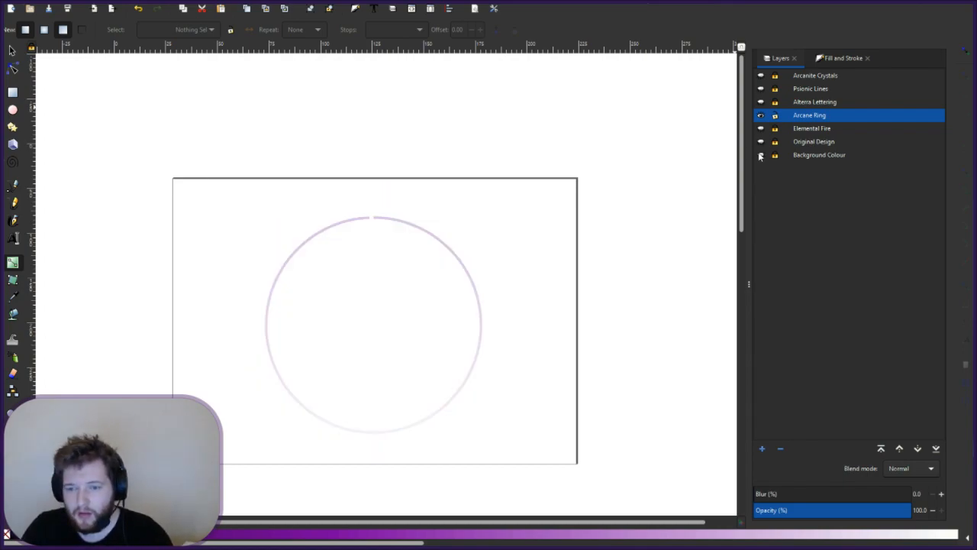
{"action": "left_click", "coordinate": [760, 155]}
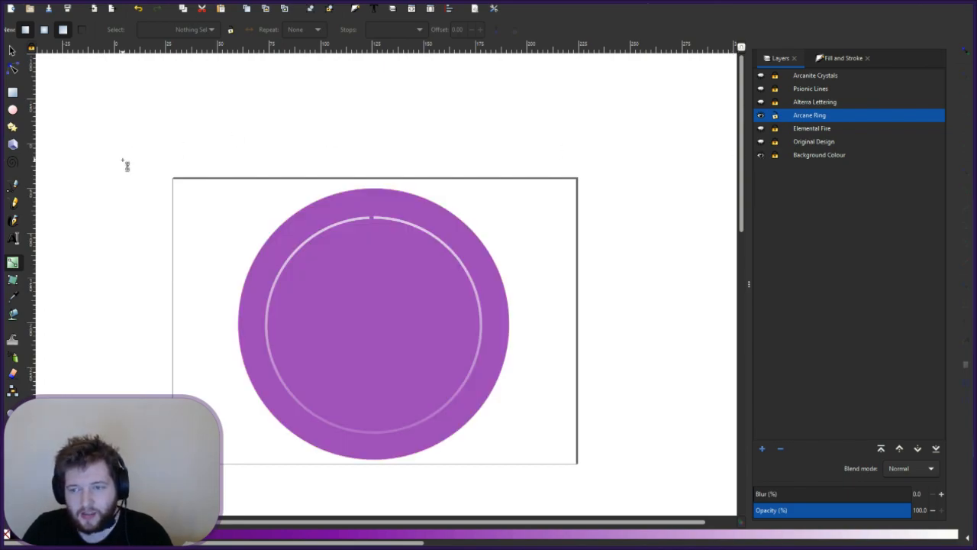
{"action": "left_click", "coordinate": [374, 219]}
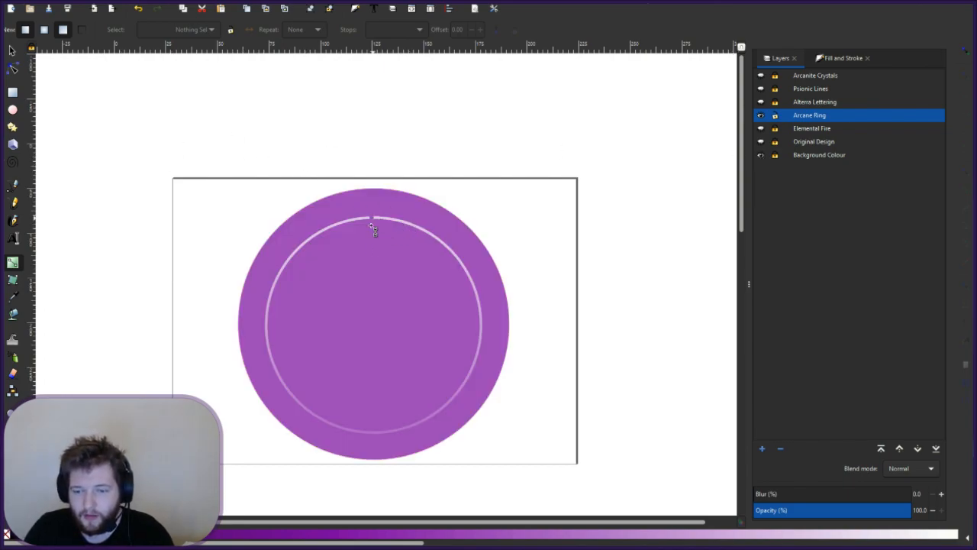
- Hide the purple background disc and draw a dark purple rectangle over the ring's upper half
{"action": "left_click", "coordinate": [13, 109]}
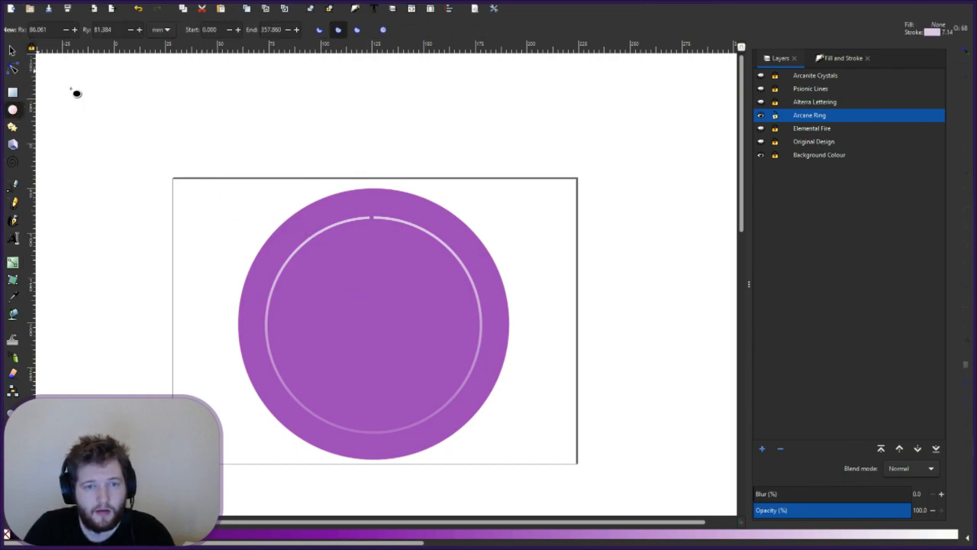
{"action": "left_click", "coordinate": [13, 93]}
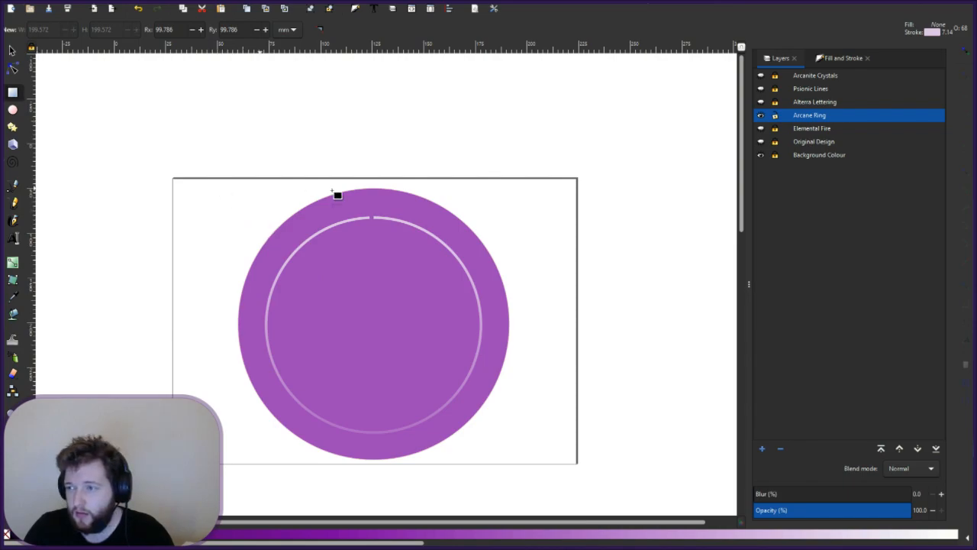
{"action": "left_click", "coordinate": [760, 155]}
{"action": "mouse_move", "coordinate": [231, 198]}
{"action": "left_mouse_down"}
{"action": "mouse_move", "coordinate": [543, 340]}
{"action": "mouse_move", "coordinate": [532, 363]}
{"action": "left_mouse_up"}
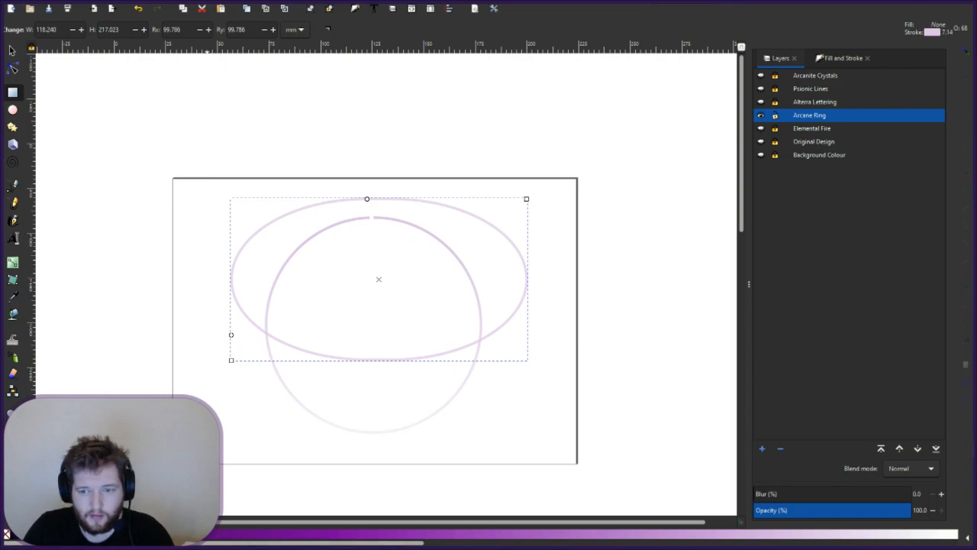
{"action": "left_click", "coordinate": [205, 534]}
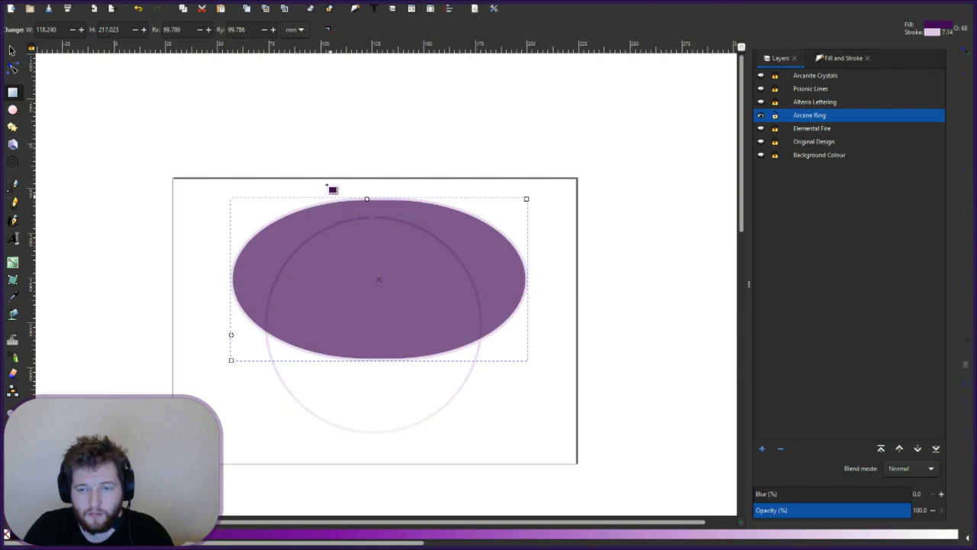
- Remove the rectangle's corner rounding so it has sharp square corners
{"action": "left_click", "coordinate": [12, 52]}
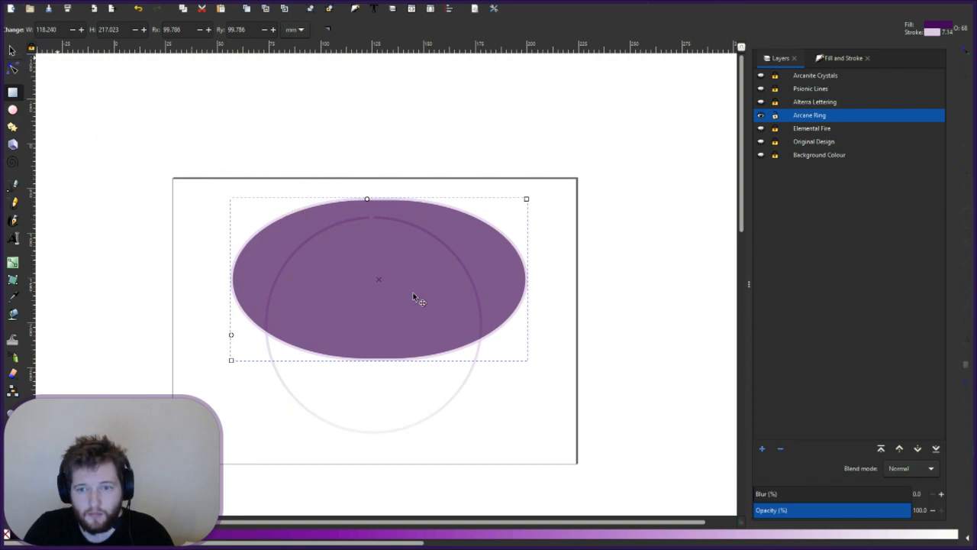
{"action": "left_click", "coordinate": [391, 245]}
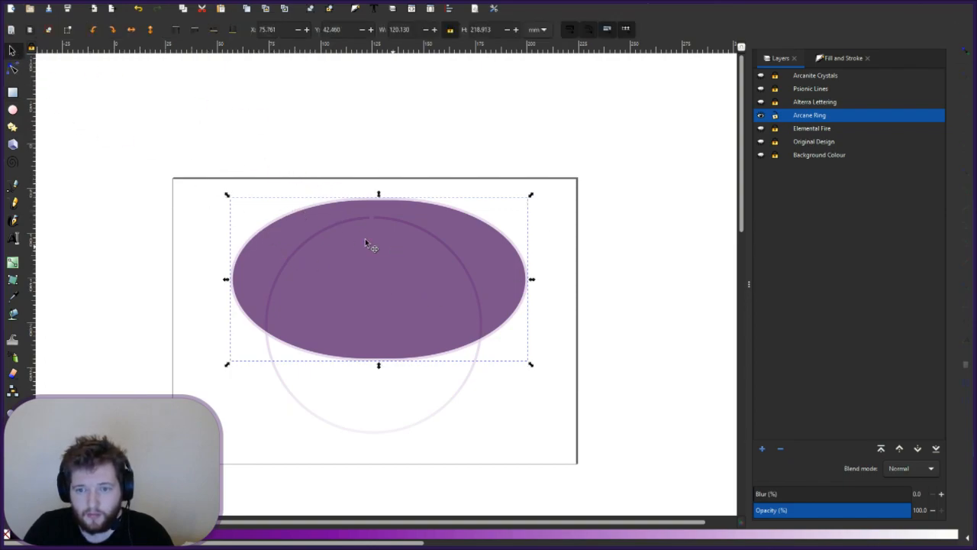
{"action": "left_click", "coordinate": [12, 91]}
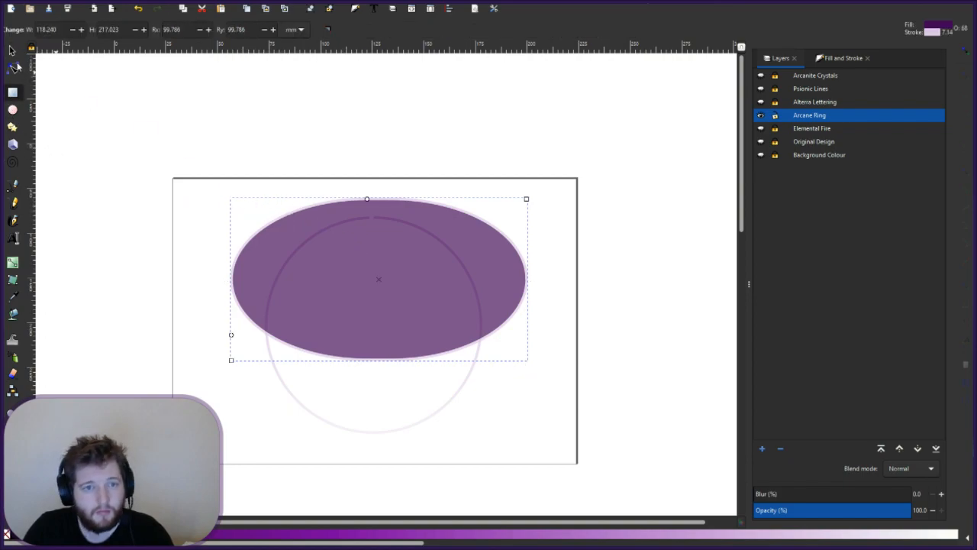
{"action": "left_click", "coordinate": [11, 51]}
{"action": "left_click", "coordinate": [346, 264]}
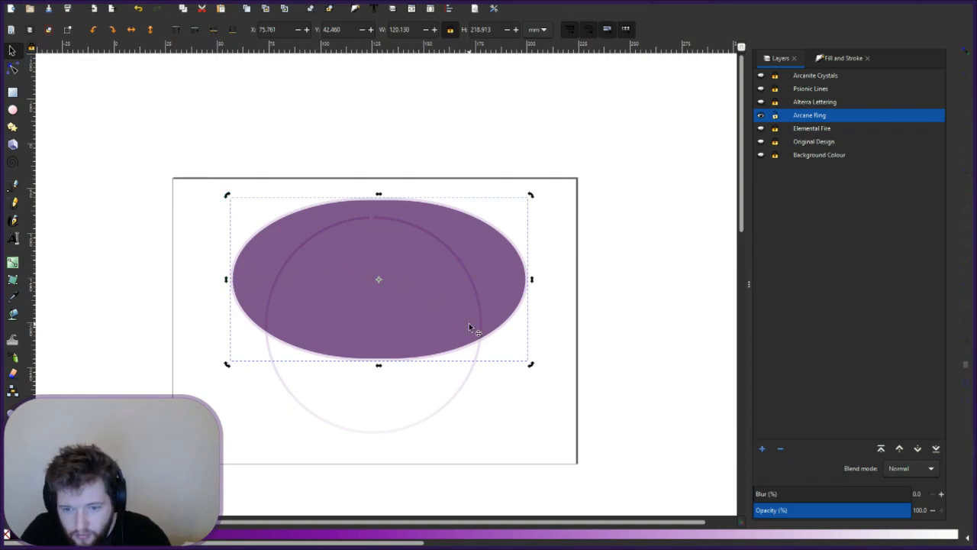
{"action": "left_click", "coordinate": [12, 69]}
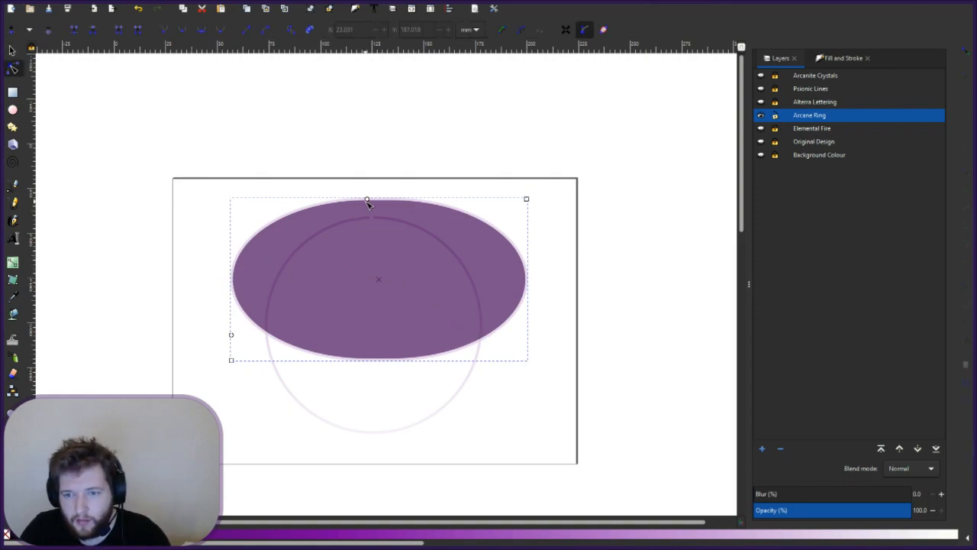
{"action": "left_click_drag", "start_coordinate": [367, 201], "coordinate": [178, 181]}
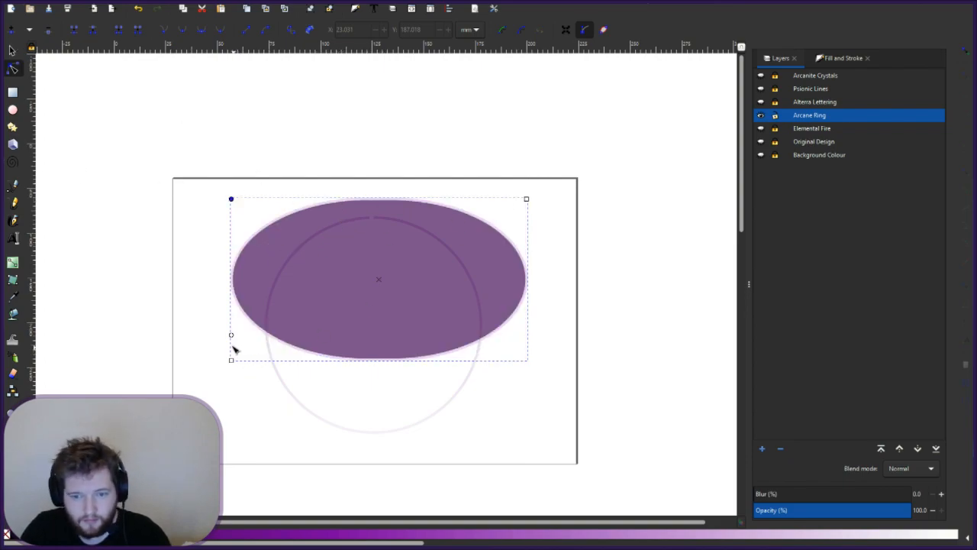
{"action": "left_click_drag", "start_coordinate": [232, 336], "coordinate": [234, 382]}
{"action": "left_click_drag", "start_coordinate": [240, 333], "coordinate": [242, 197]}
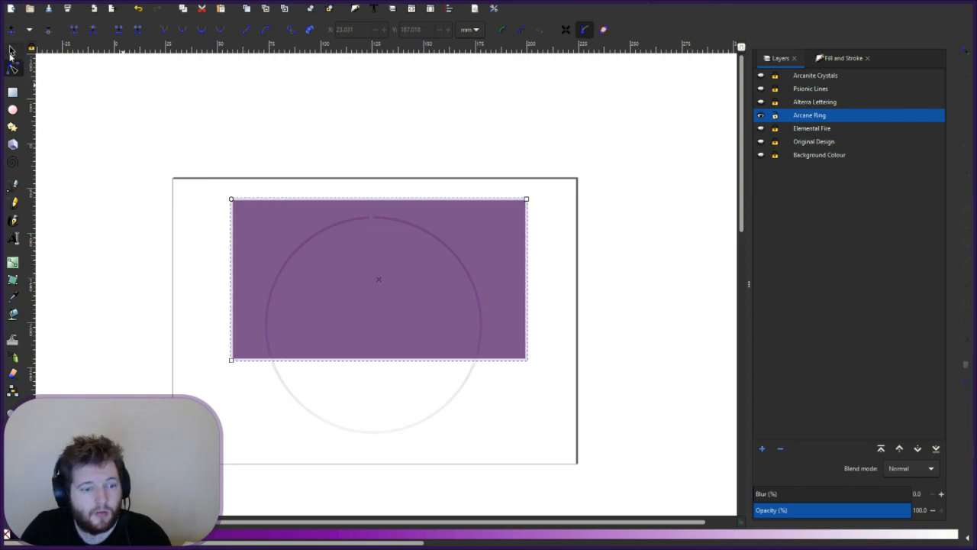
- Move the sharp-cornered rectangle up to cover the ring's top half
{"action": "left_click", "coordinate": [12, 50]}
{"action": "left_click_drag", "start_coordinate": [365, 270], "coordinate": [359, 235]}
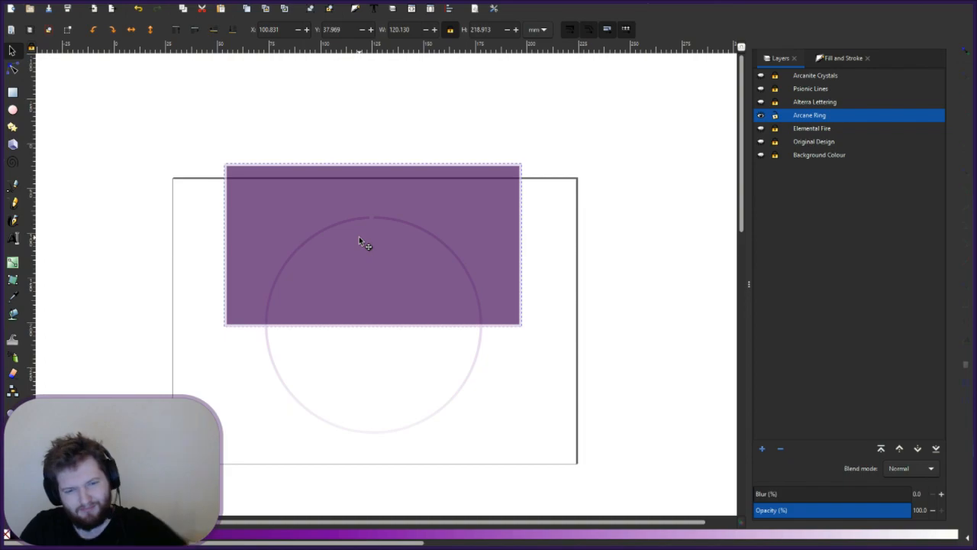
{"action": "left_click_drag", "start_coordinate": [359, 236], "coordinate": [359, 236]}
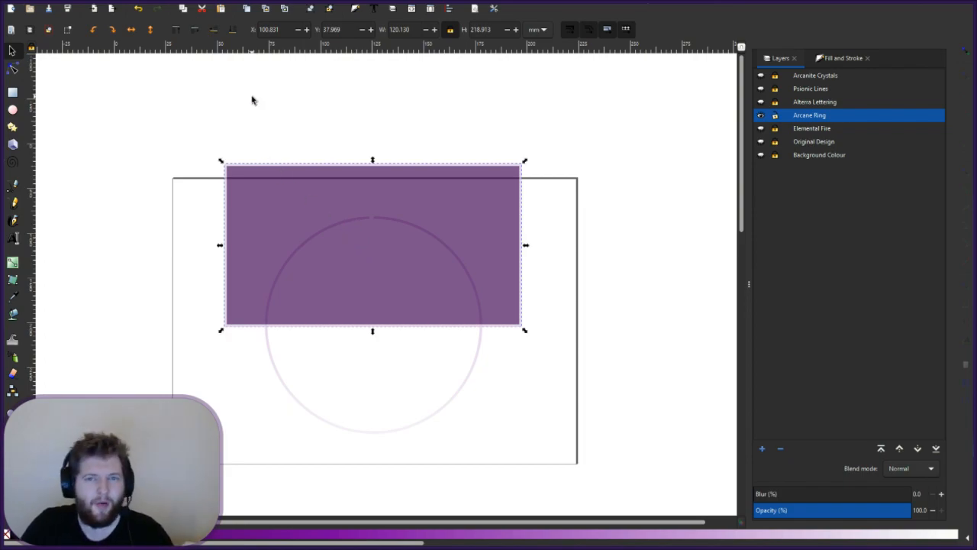
- Select the ring and purple rectangle, nudging the ring slightly down and right
{"action": "left_click", "coordinate": [271, 359]}
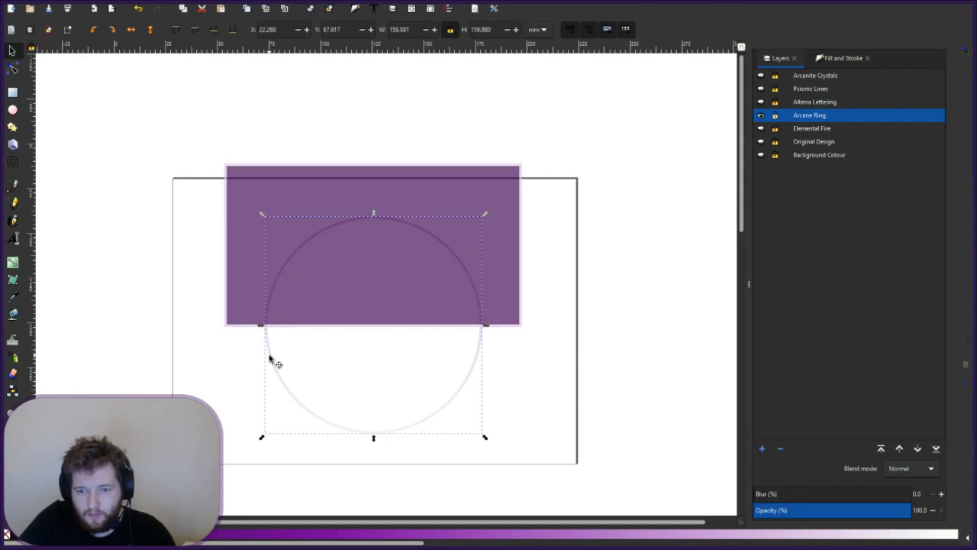
{"action": "key", "text": "Tab"}
{"action": "key", "text": "Escape"}
{"action": "left_click", "coordinate": [269, 351]}
{"action": "left_click", "coordinate": [252, 279], "text": "shift"}
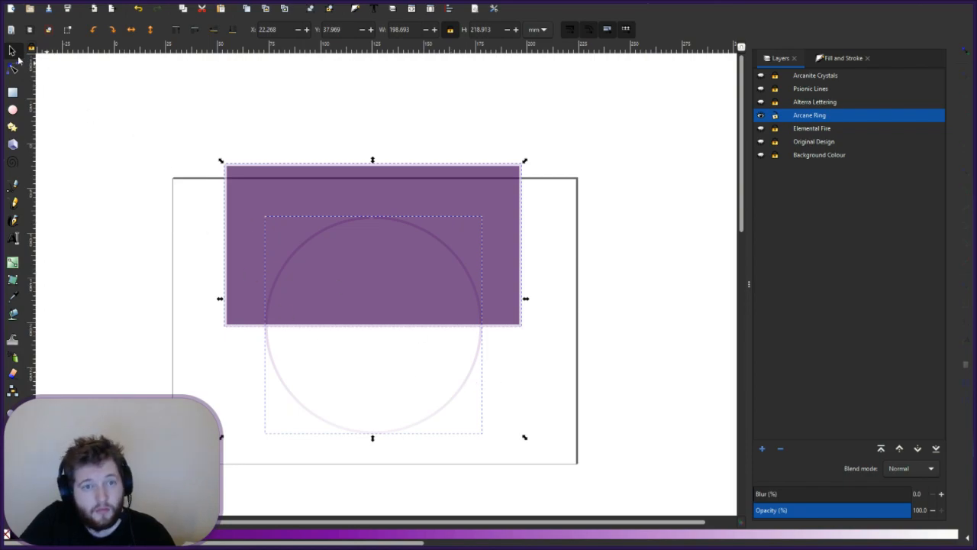
{"action": "left_click", "coordinate": [272, 365]}
{"action": "left_click_drag", "start_coordinate": [278, 390], "coordinate": [273, 361]}
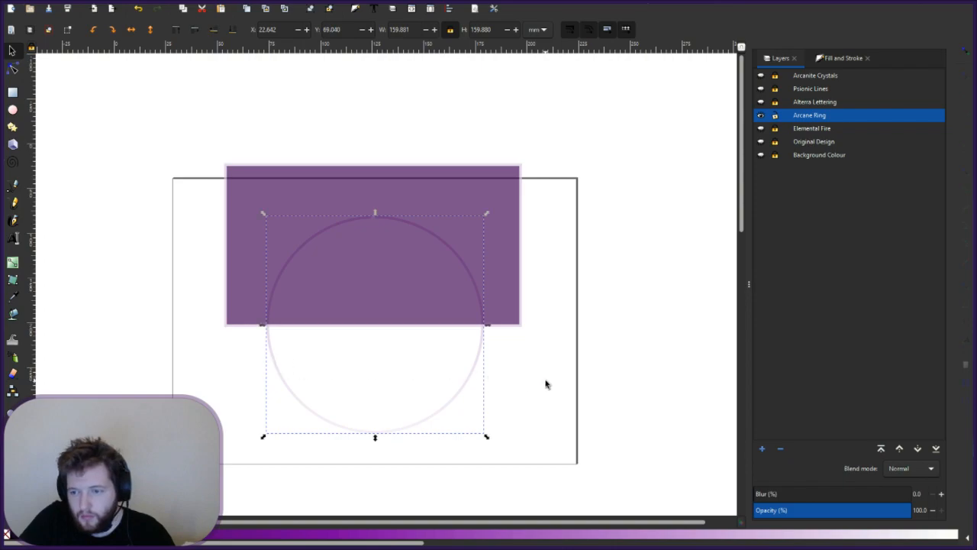
- Divide the ring with the rectangle using Path > Division (Ctrl+/)
{"action": "left_click", "coordinate": [263, 330]}
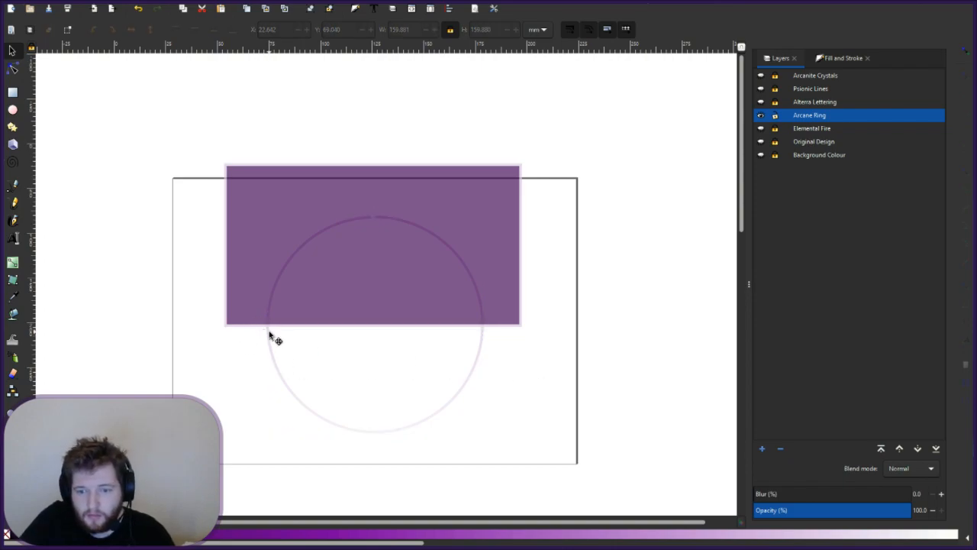
{"action": "left_click", "coordinate": [261, 329]}
{"action": "left_click", "coordinate": [255, 308], "text": "shift"}
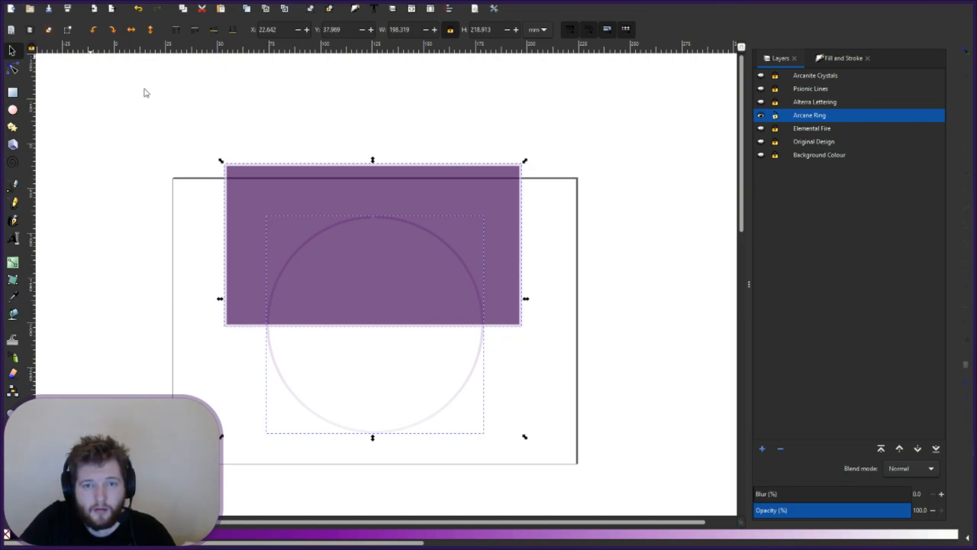
{"action": "key", "text": "ctrl+slash"}
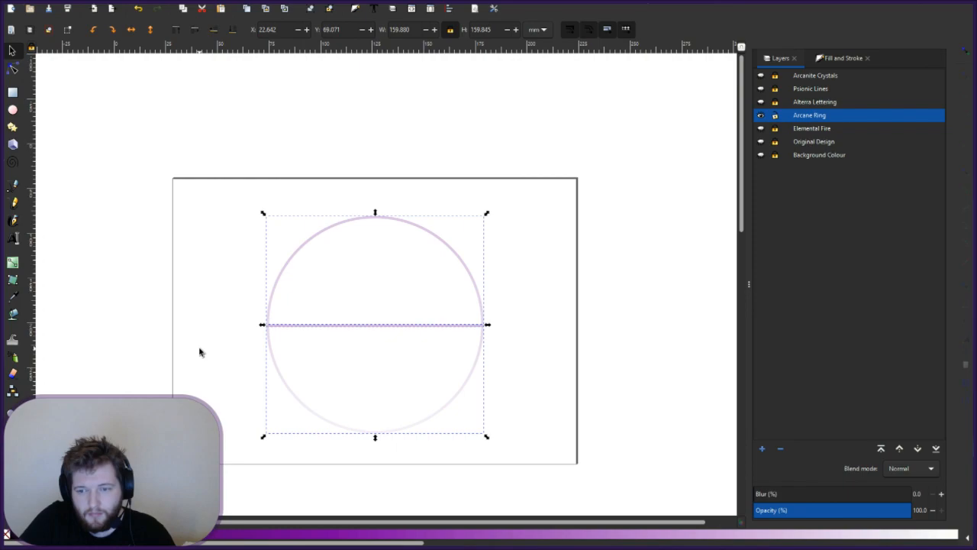
{"action": "key", "text": "Escape"}
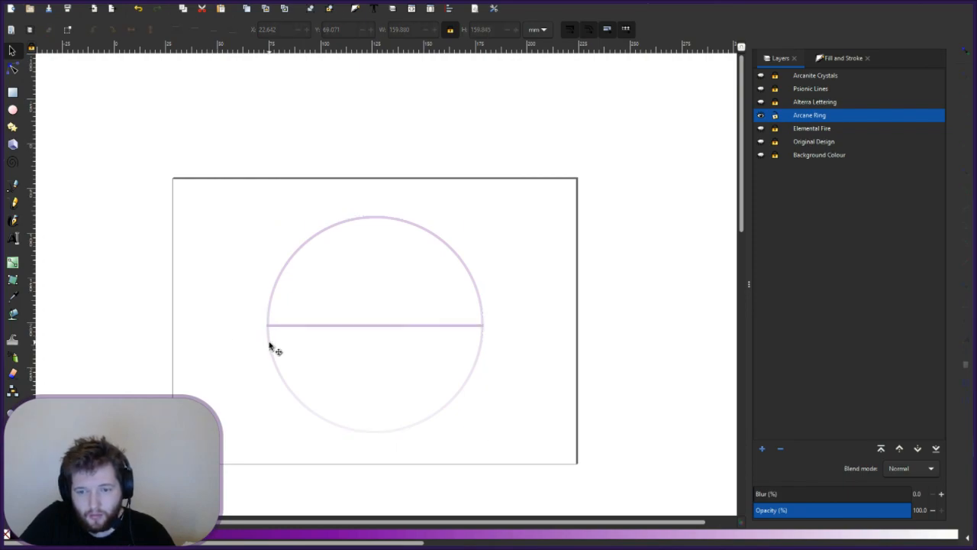
{"action": "left_click", "coordinate": [271, 357]}
{"action": "left_click_drag", "start_coordinate": [269, 350], "coordinate": [274, 372]}
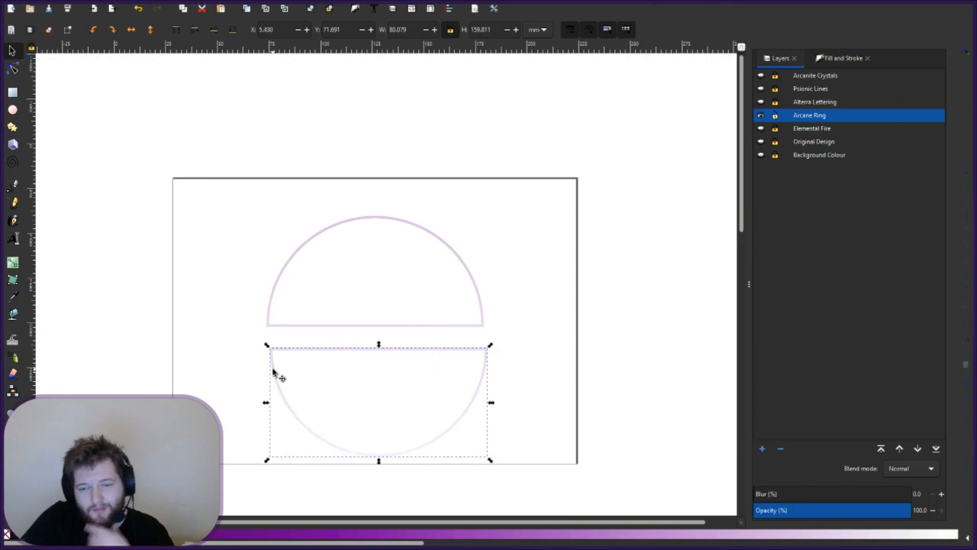
{"action": "left_click", "coordinate": [233, 370]}
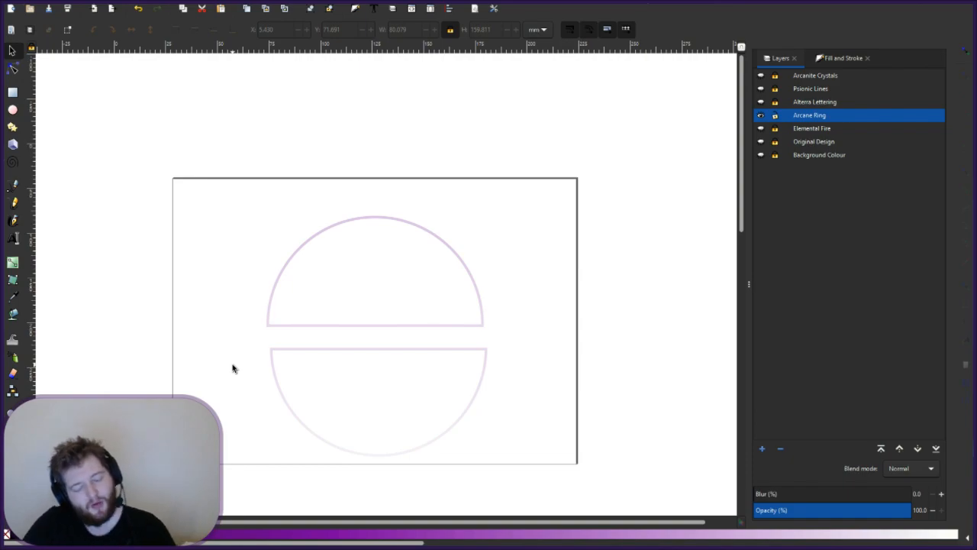
{"action": "key", "text": "ctrl+z"}
{"action": "key", "text": "ctrl+z"}
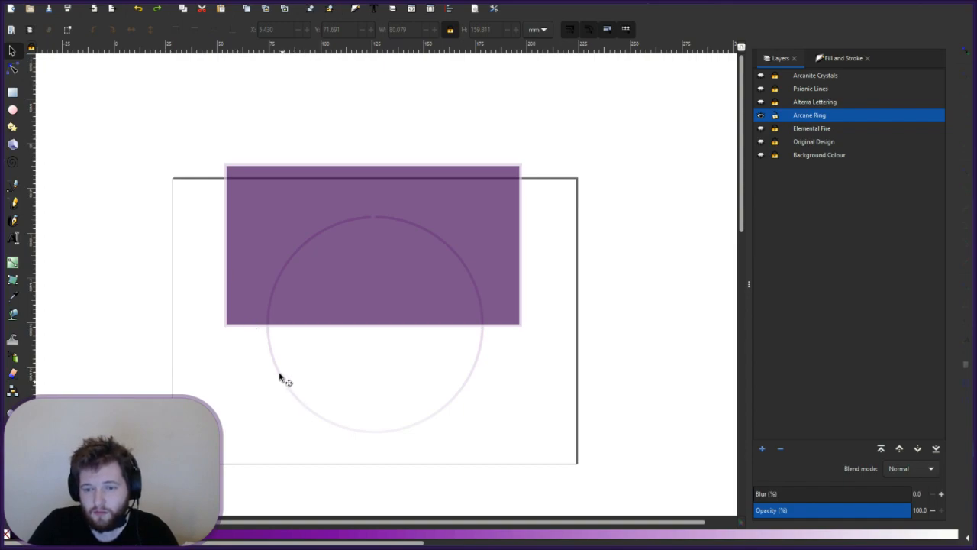
{"action": "left_click_drag", "start_coordinate": [284, 398], "coordinate": [288, 416]}
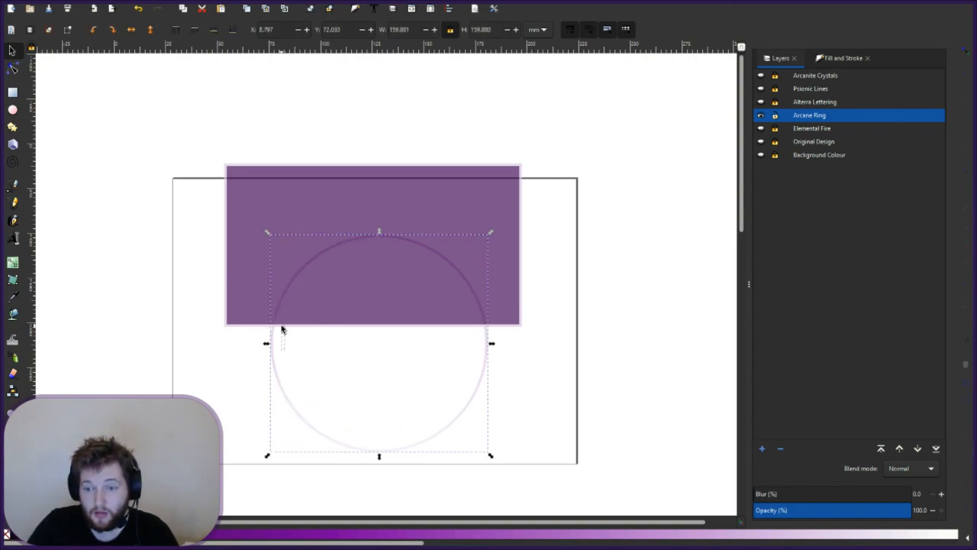
{"action": "left_click", "coordinate": [226, 359]}
{"action": "key", "text": "ctrl+z"}
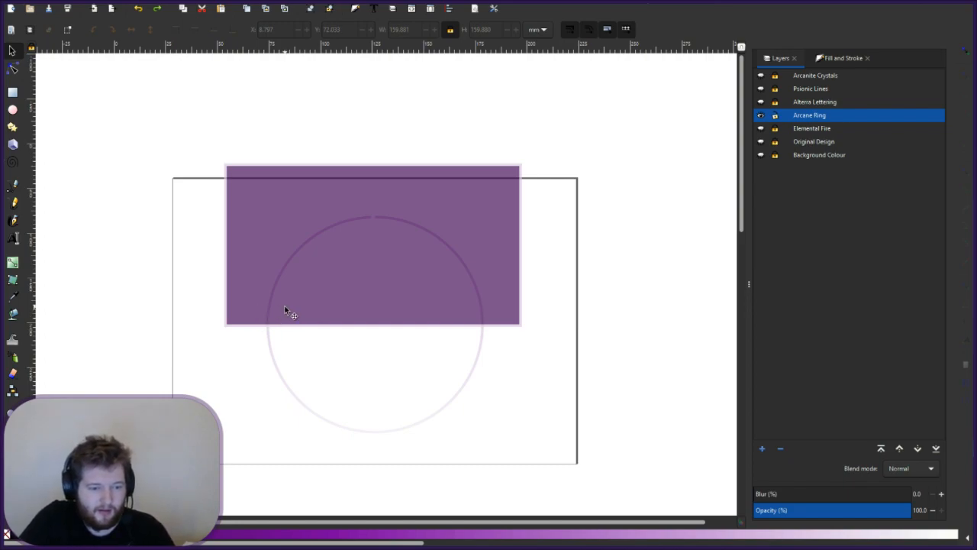
{"action": "left_click", "coordinate": [269, 342]}
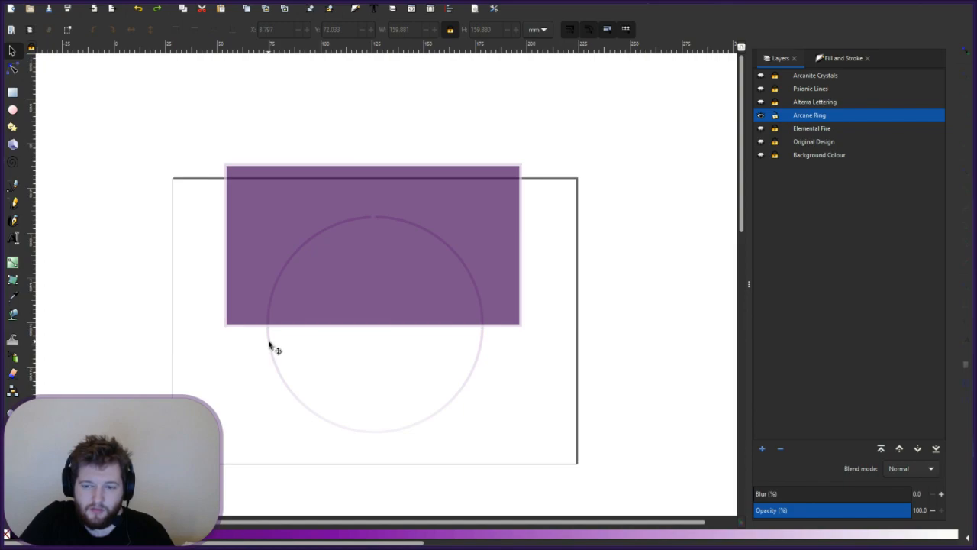
{"action": "left_click", "coordinate": [236, 262]}
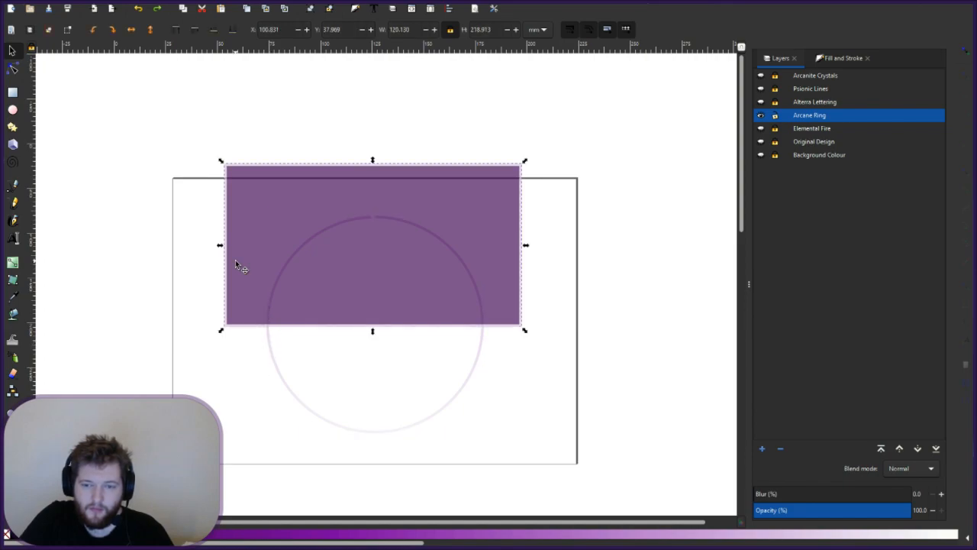
{"action": "left_click", "coordinate": [271, 353]}
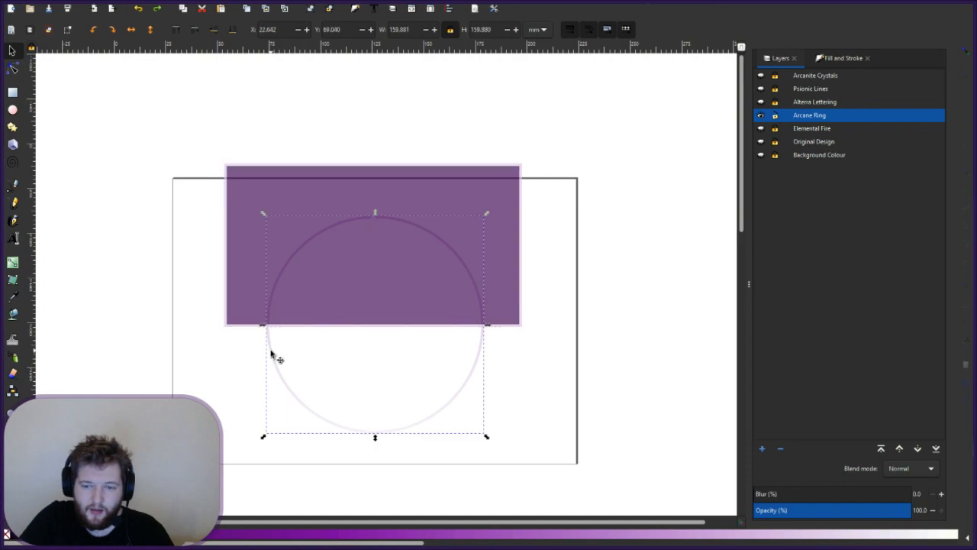
{"action": "left_click", "coordinate": [248, 303], "text": "shift"}
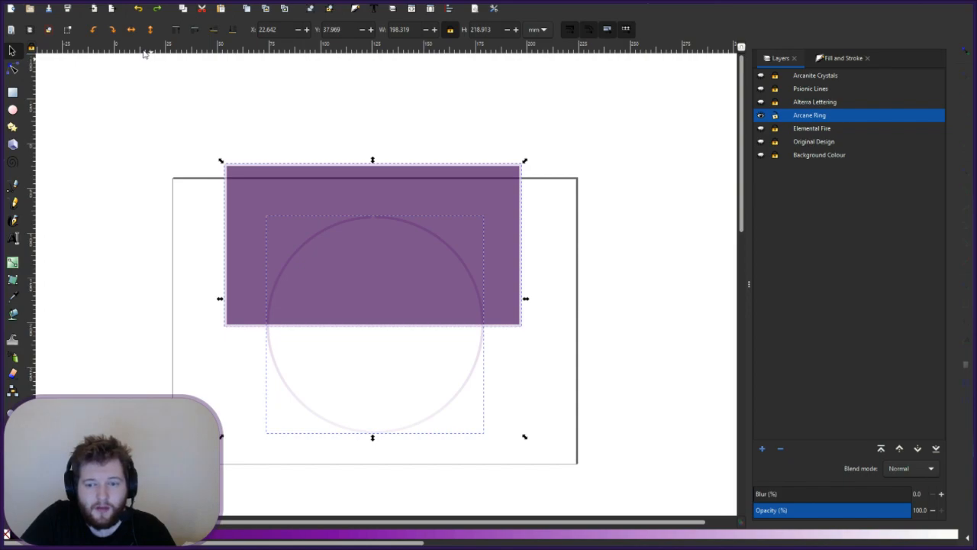
{"action": "key", "text": "ctrl+minus"}
{"action": "left_click", "coordinate": [247, 360]}
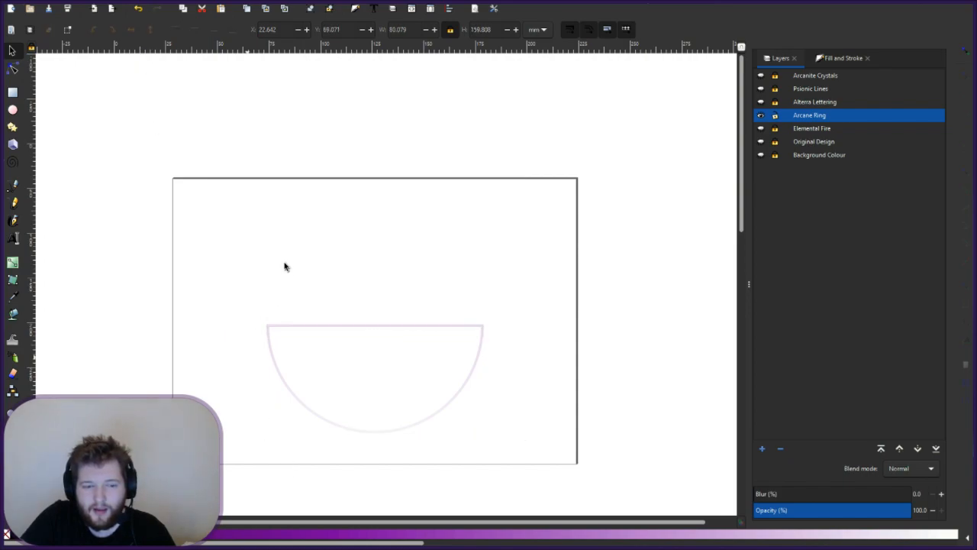
{"action": "key", "text": "ctrl+z"}
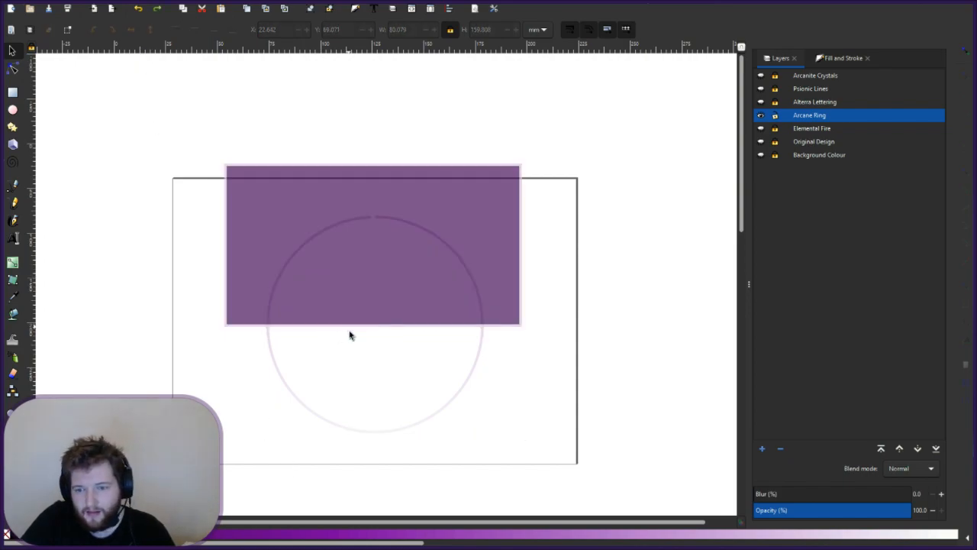
{"action": "left_click", "coordinate": [268, 348]}
{"action": "left_click", "coordinate": [245, 263], "text": "shift"}
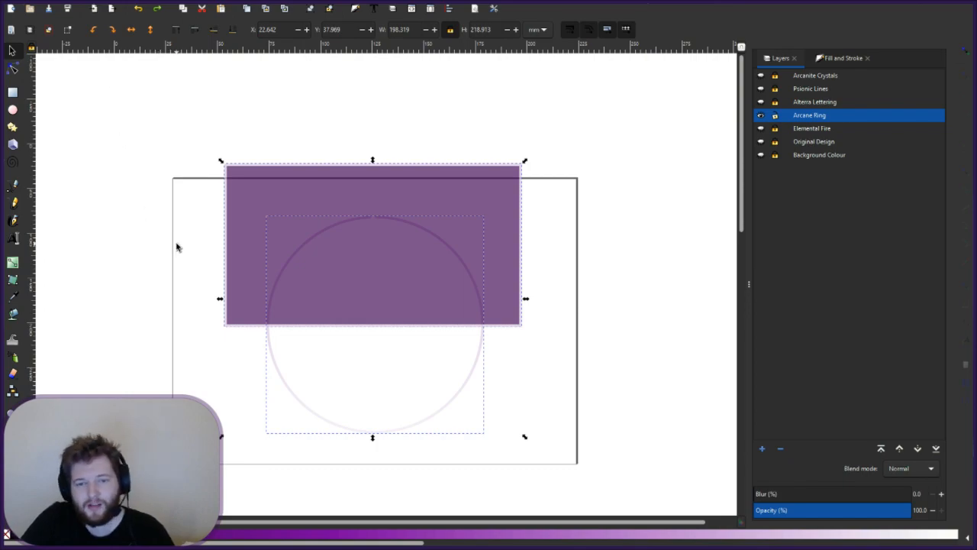
{"action": "left_click", "coordinate": [122, 234]}
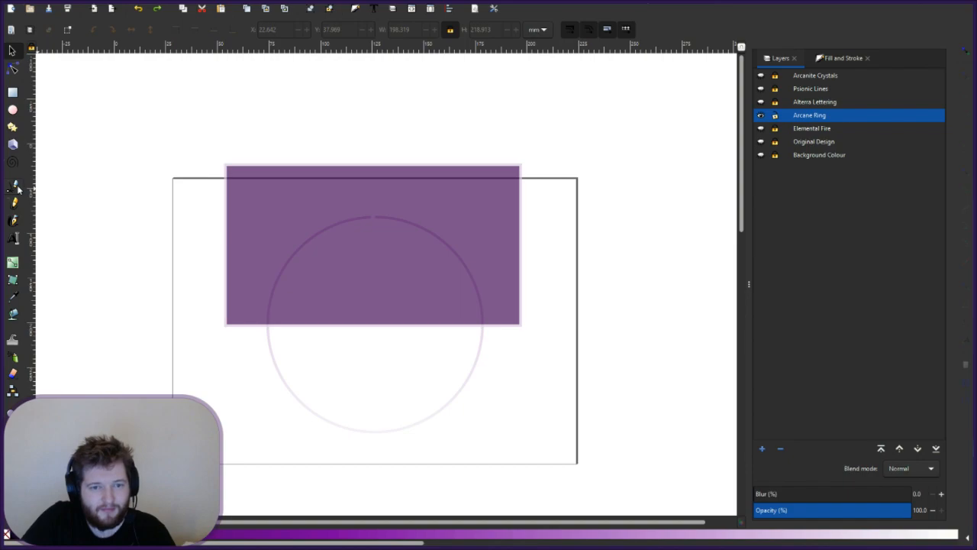
- Draw a straight pen path along the rectangle's bottom edge across the ring
{"action": "key", "text": "p"}
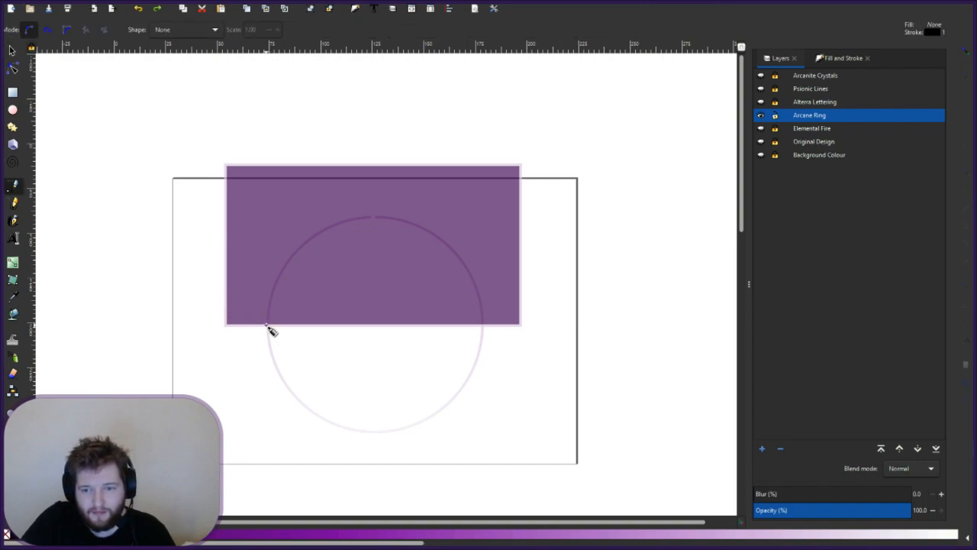
{"action": "mouse_move", "coordinate": [266, 325]}
{"action": "left_mouse_down"}
{"action": "mouse_move", "coordinate": [509, 324]}
{"action": "mouse_move", "coordinate": [483, 323]}
{"action": "left_mouse_up"}
{"action": "left_click", "coordinate": [483, 325]}
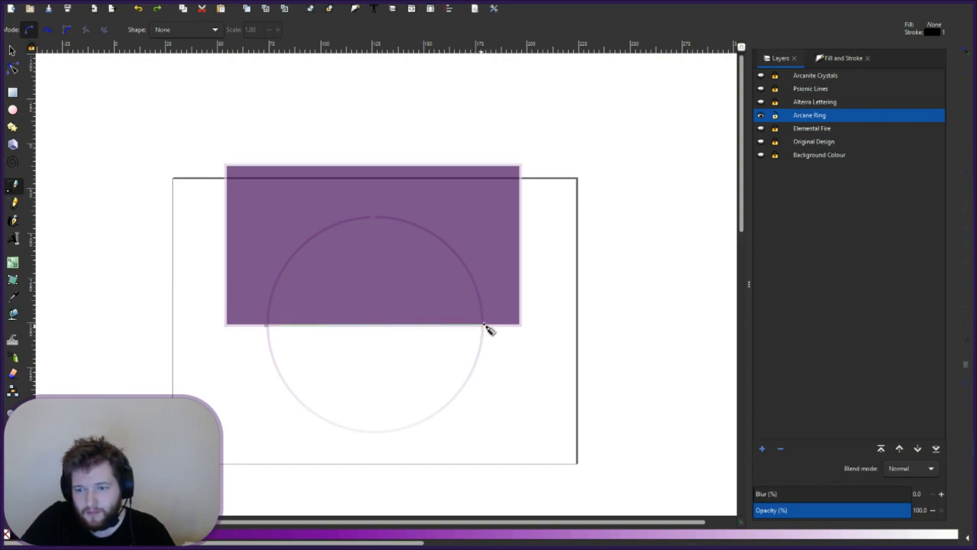
{"action": "key", "text": "Return"}
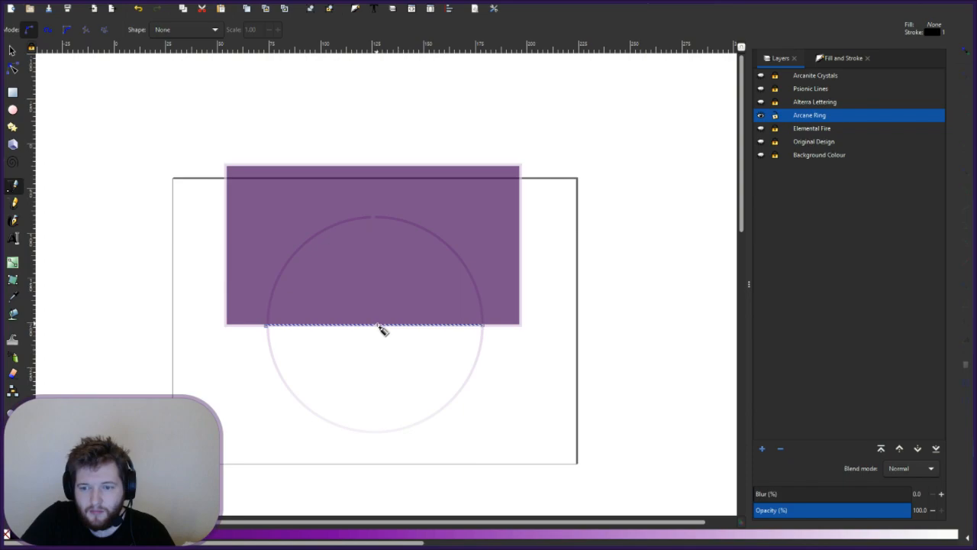
{"action": "left_click", "coordinate": [13, 50]}
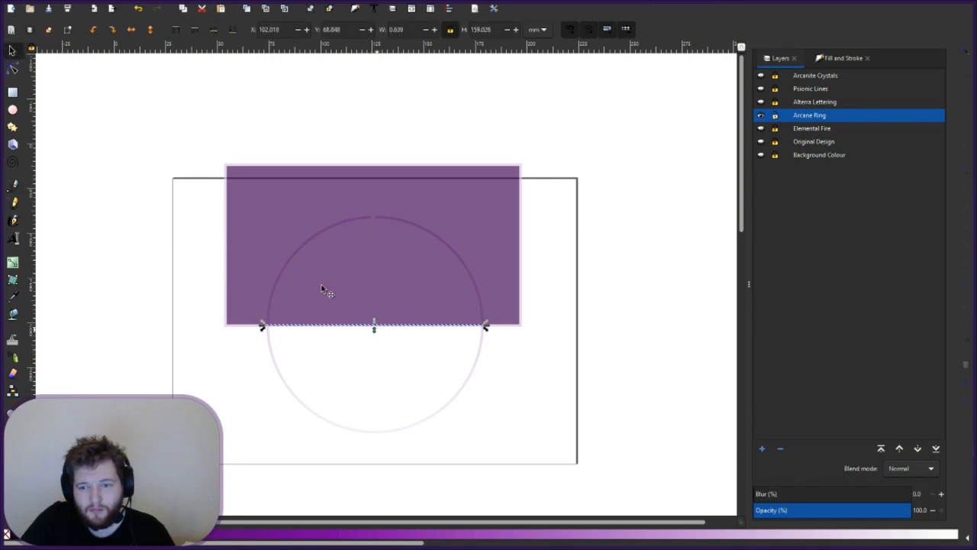
{"action": "left_click", "coordinate": [12, 69]}
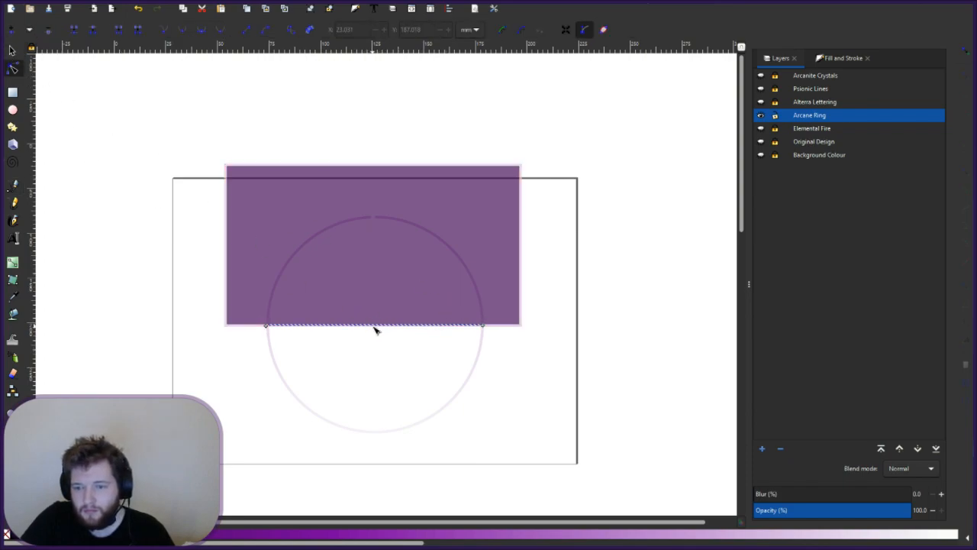
- Bend the line into a semicircular arc following the ring's lower half
{"action": "left_click_drag", "start_coordinate": [374, 341], "coordinate": [380, 435]}
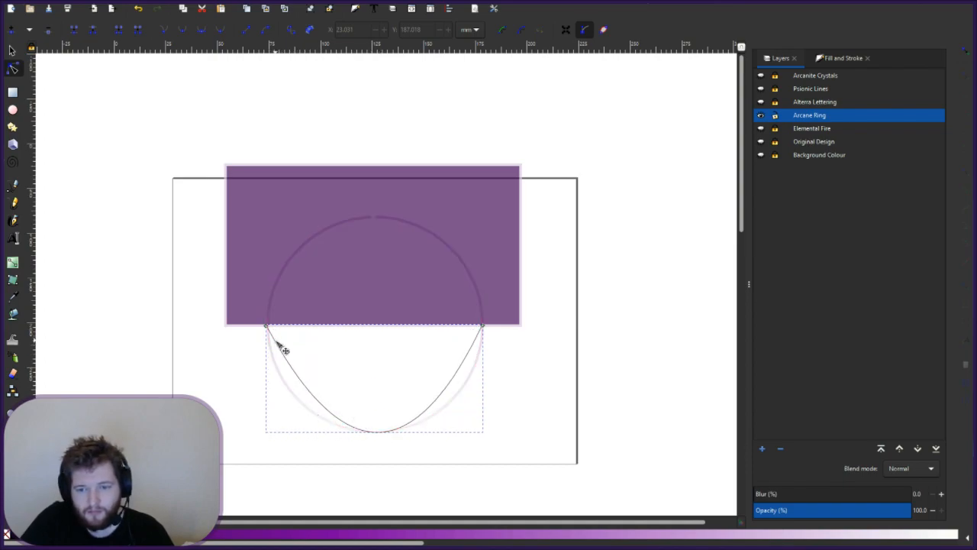
{"action": "left_click_drag", "start_coordinate": [301, 384], "coordinate": [294, 396]}
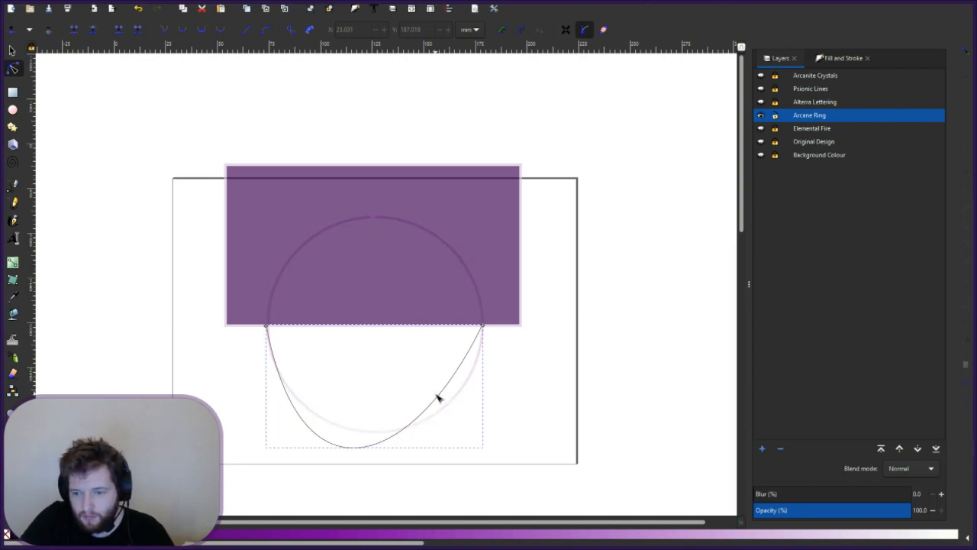
{"action": "left_click_drag", "start_coordinate": [446, 401], "coordinate": [464, 422]}
{"action": "left_click_drag", "start_coordinate": [390, 471], "coordinate": [380, 432]}
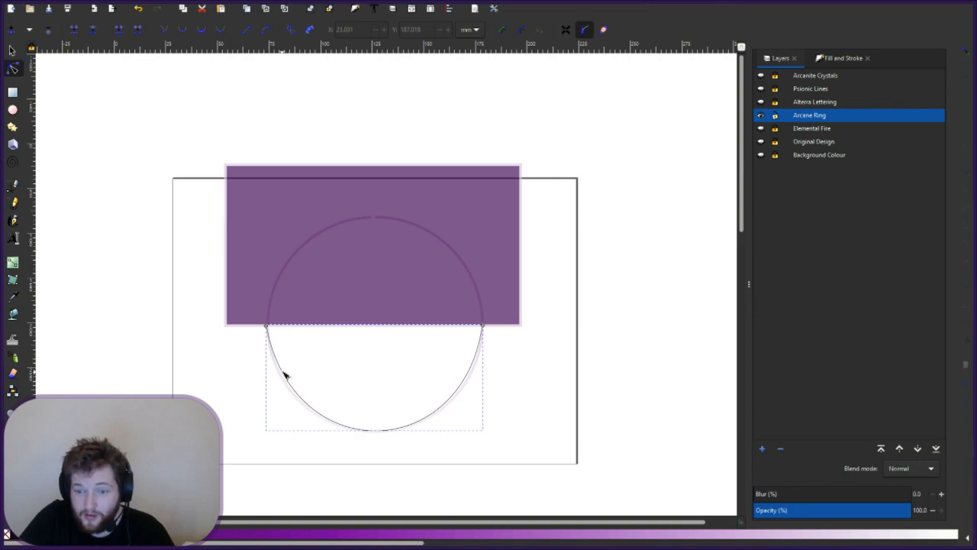
{"action": "left_click_drag", "start_coordinate": [290, 382], "coordinate": [292, 393]}
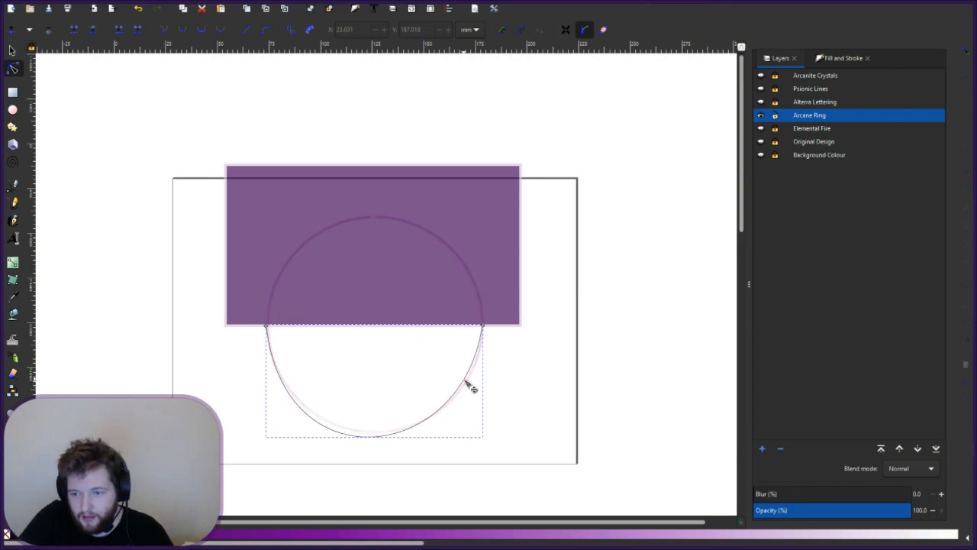
{"action": "left_click_drag", "start_coordinate": [471, 388], "coordinate": [471, 390]}
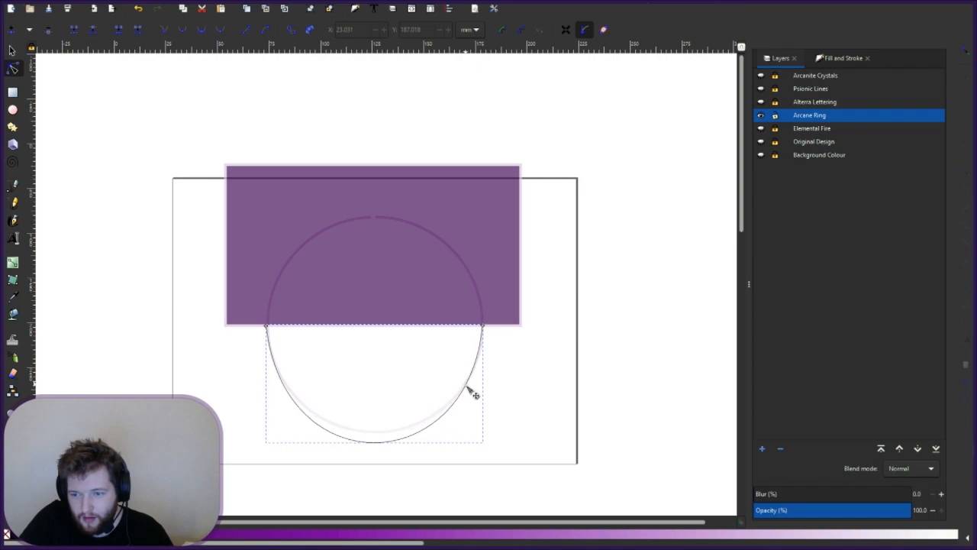
{"action": "left_click_drag", "start_coordinate": [375, 446], "coordinate": [374, 432]}
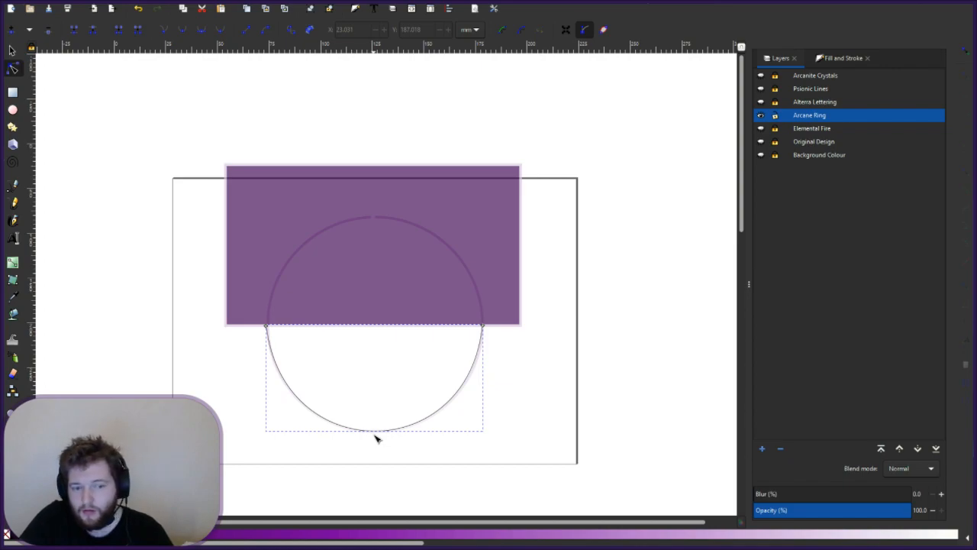
{"action": "left_click_drag", "start_coordinate": [299, 399], "coordinate": [345, 214]}
{"action": "left_click_drag", "start_coordinate": [309, 345], "coordinate": [301, 404]}
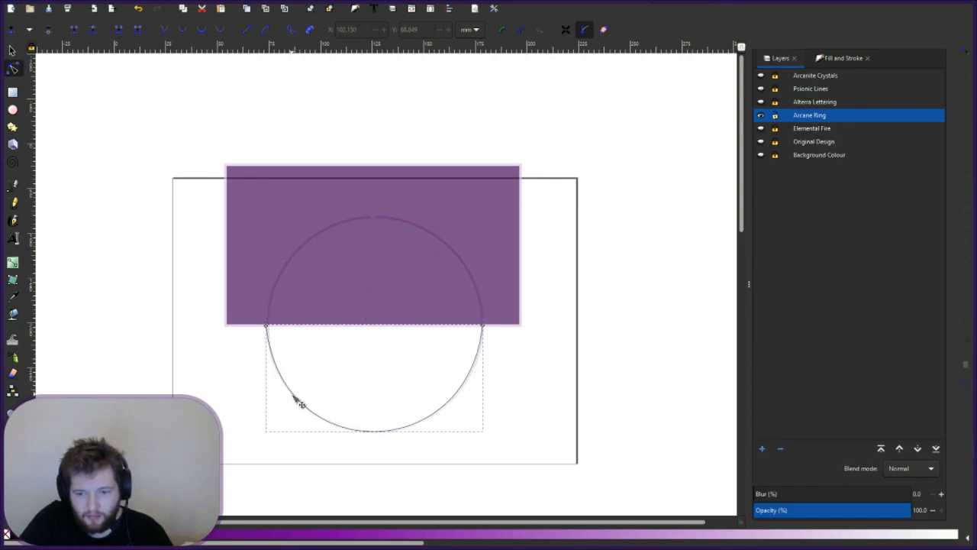
{"action": "left_click", "coordinate": [542, 377]}
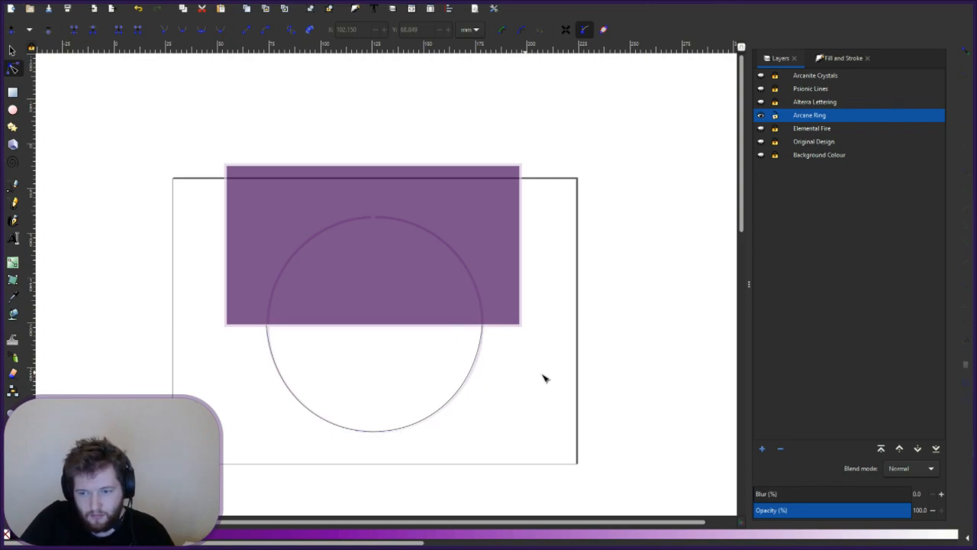
{"action": "left_click", "coordinate": [419, 287]}
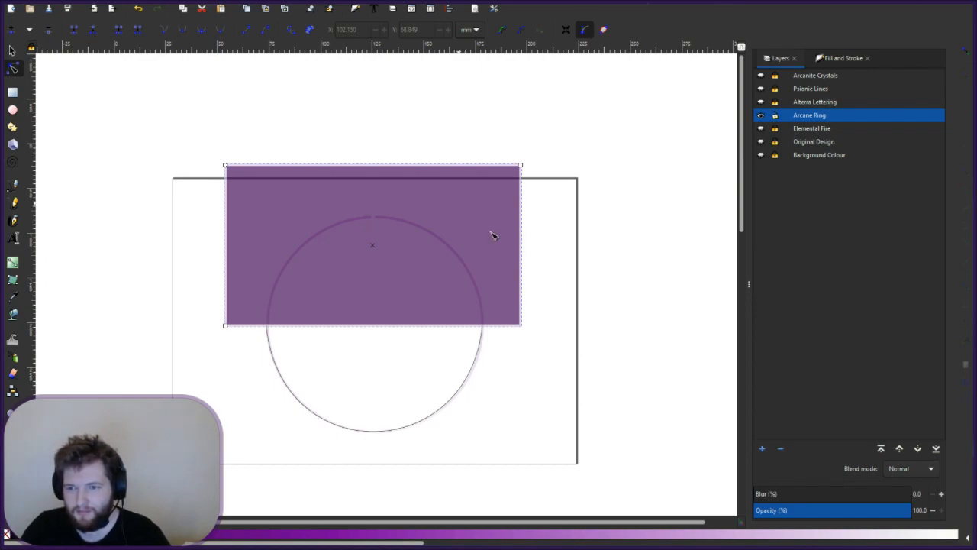
- Delete the purple rectangle and place a vertically flipped copy of the lower arc on the ring's top half
{"action": "key", "text": "s"}
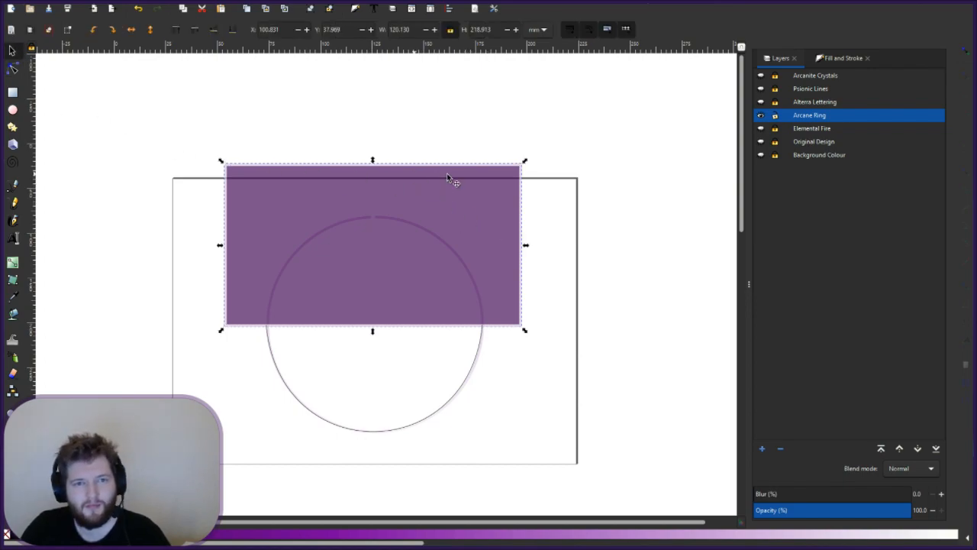
{"action": "key", "text": "Delete"}
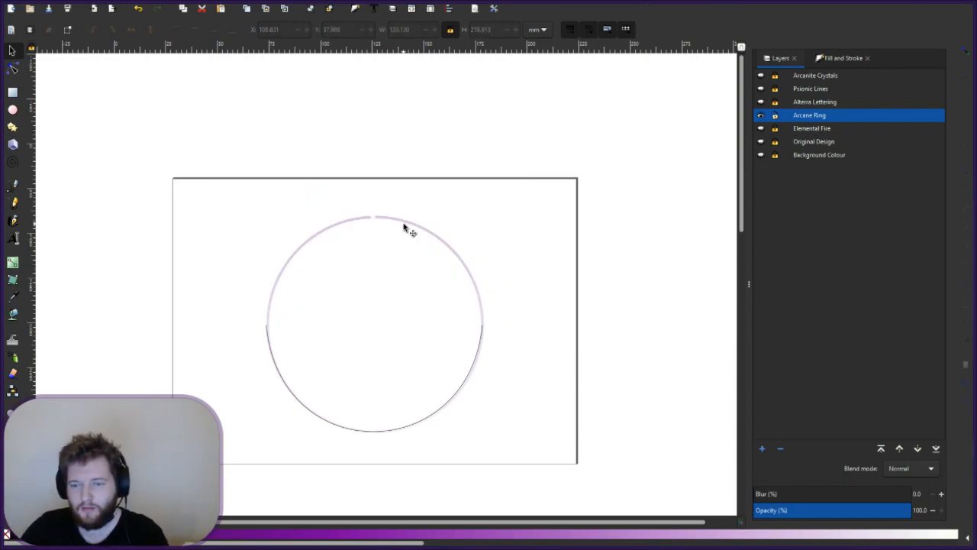
{"action": "left_click", "coordinate": [267, 342]}
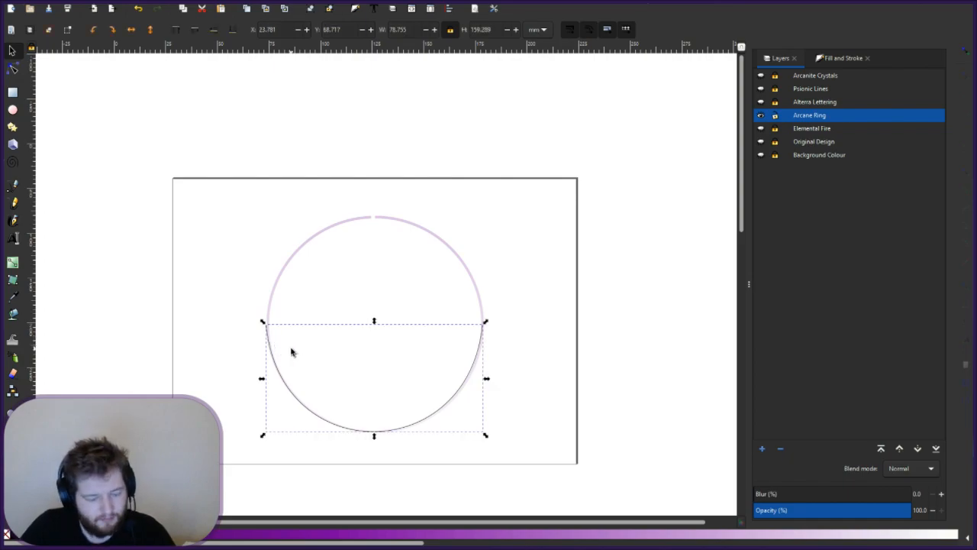
{"action": "key", "text": "ctrl+v"}
{"action": "left_click_drag", "start_coordinate": [283, 349], "coordinate": [454, 389]}
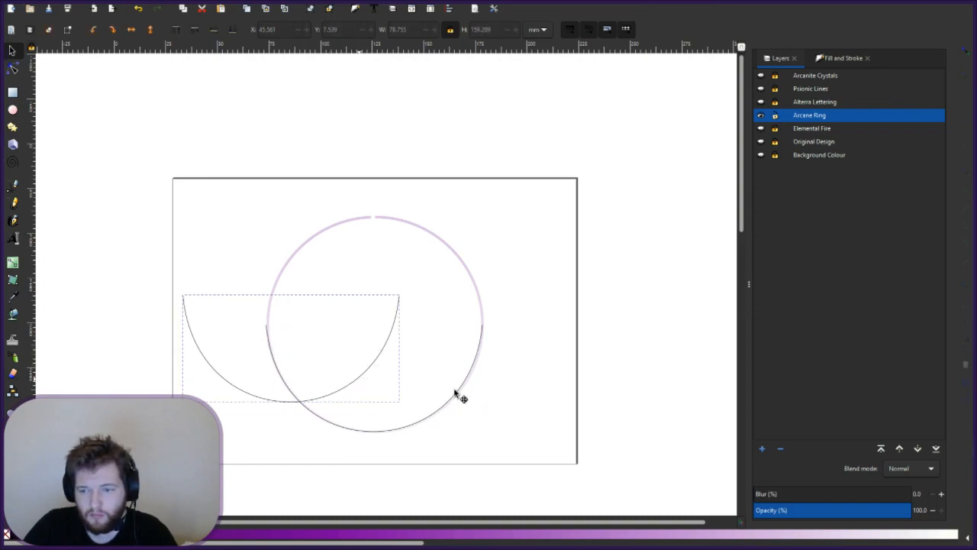
{"action": "left_click_drag", "start_coordinate": [364, 413], "coordinate": [340, 434]}
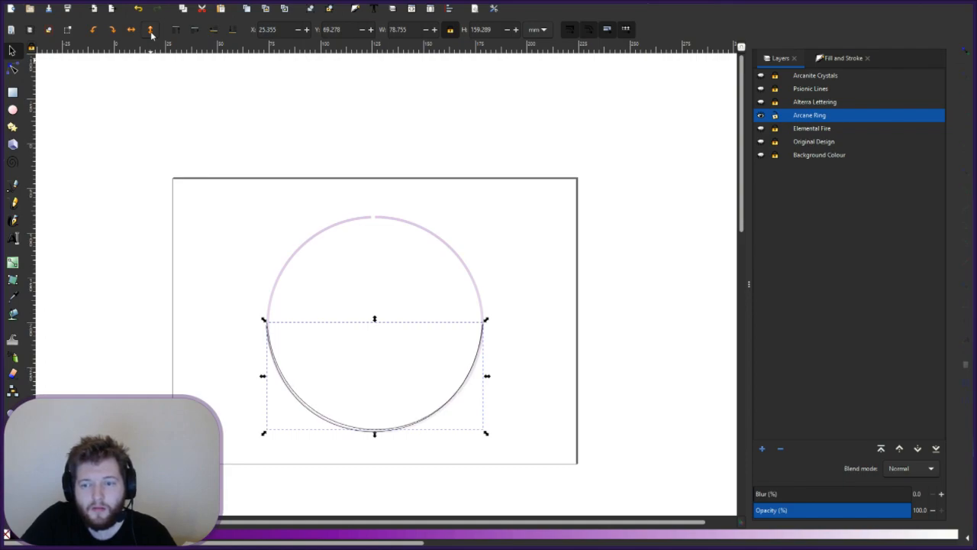
{"action": "left_click", "coordinate": [131, 29]}
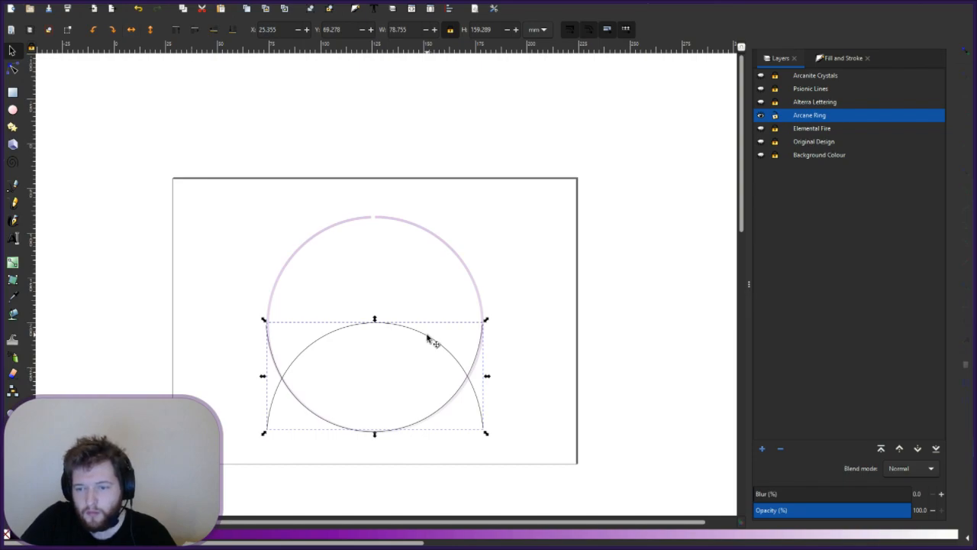
{"action": "left_click_drag", "start_coordinate": [427, 312], "coordinate": [425, 226]}
- Set the upper arc's stroke width to 2 mm in Fill and Stroke
{"action": "left_click", "coordinate": [839, 58]}
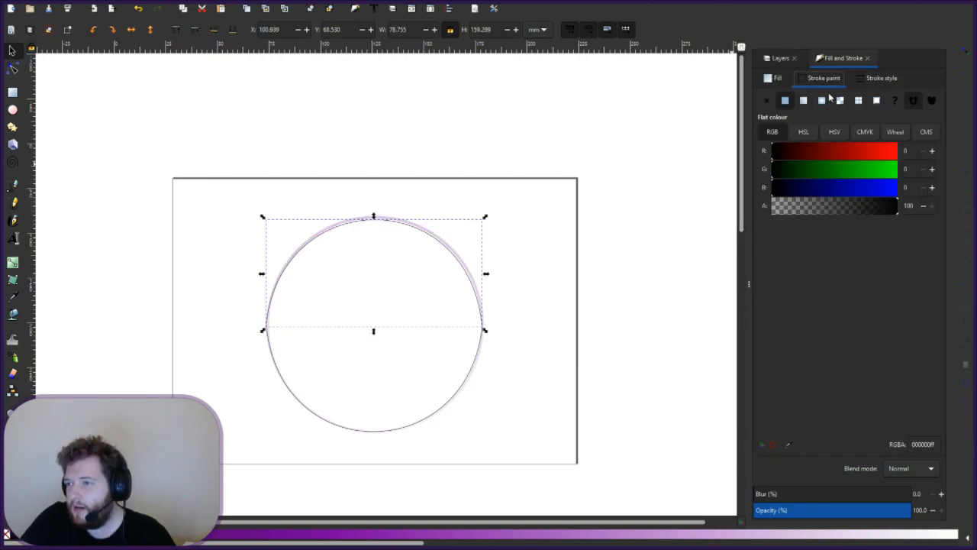
{"action": "left_click", "coordinate": [876, 79]}
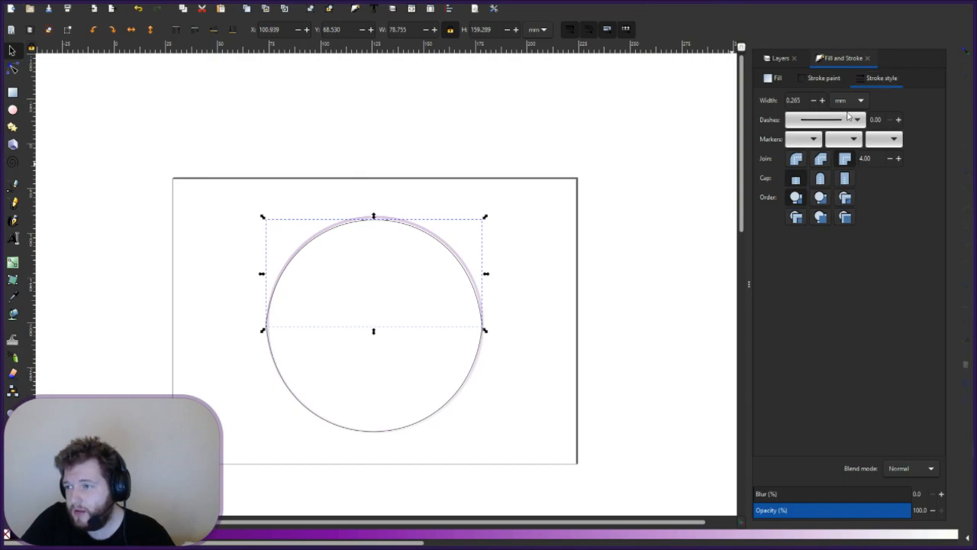
{"action": "left_click_drag", "start_coordinate": [806, 102], "coordinate": [777, 97]}
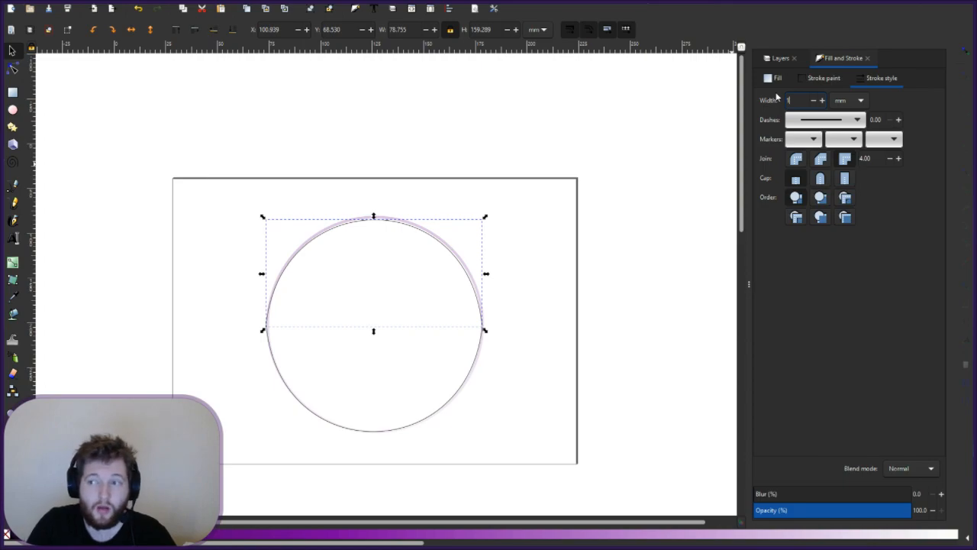
{"action": "type", "text": "1"}
{"action": "key", "text": "Return"}
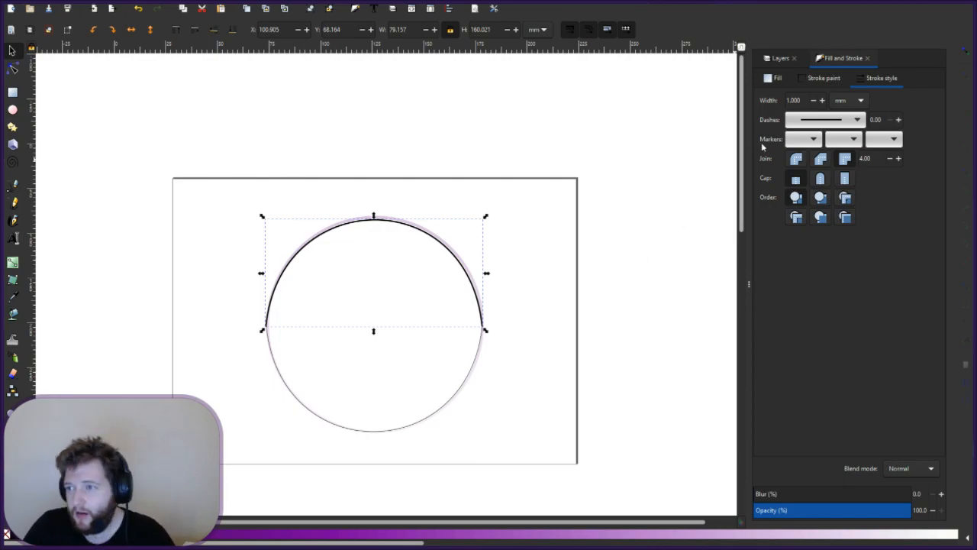
{"action": "double_click", "coordinate": [797, 100]}
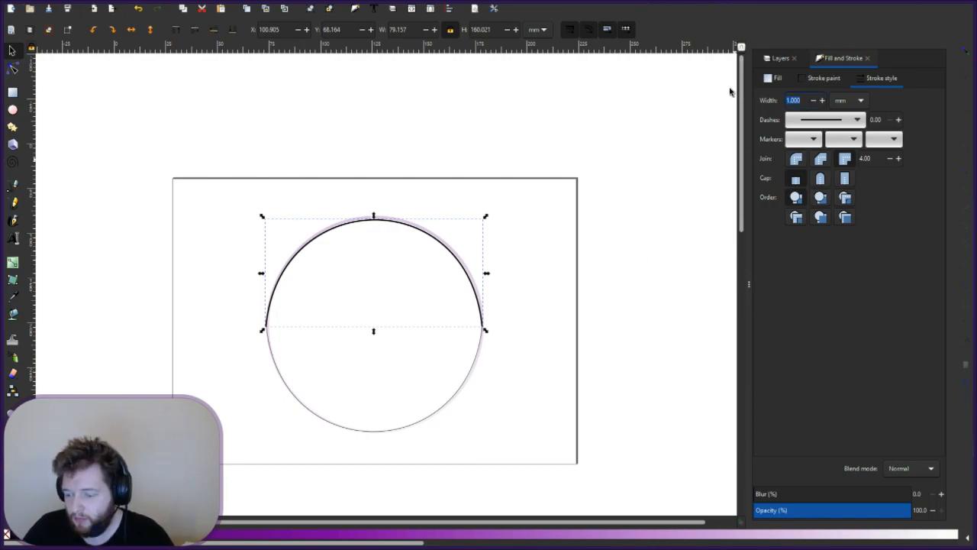
{"action": "key", "text": "Return"}
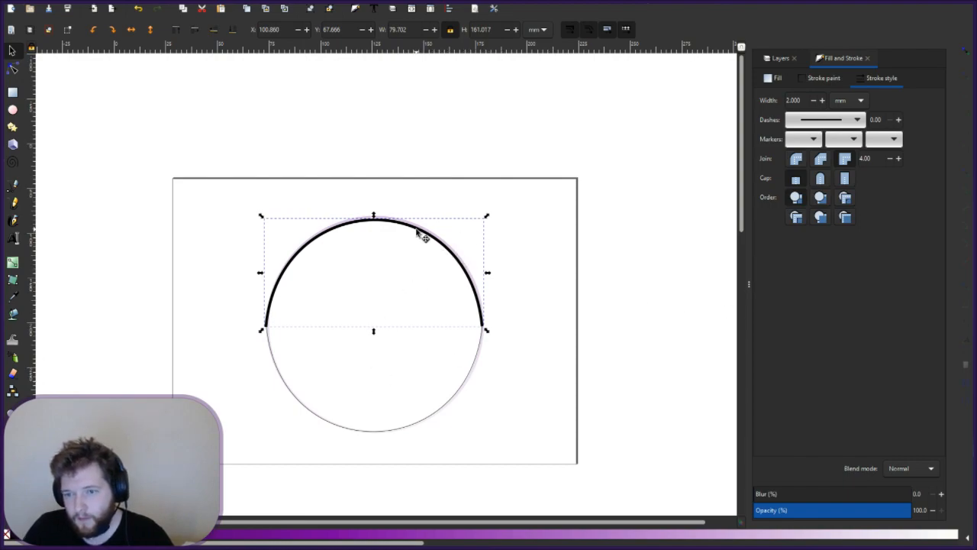
{"action": "left_click_drag", "start_coordinate": [416, 230], "coordinate": [419, 229]}
- Apply the same 2 mm stroke width to the lower half-arc
{"action": "left_click", "coordinate": [484, 344]}
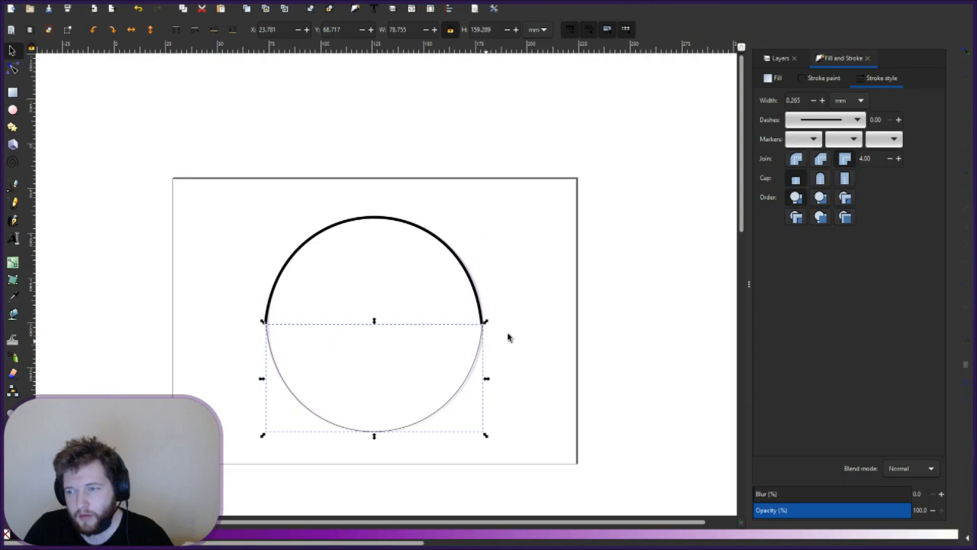
{"action": "triple_click", "coordinate": [795, 100]}
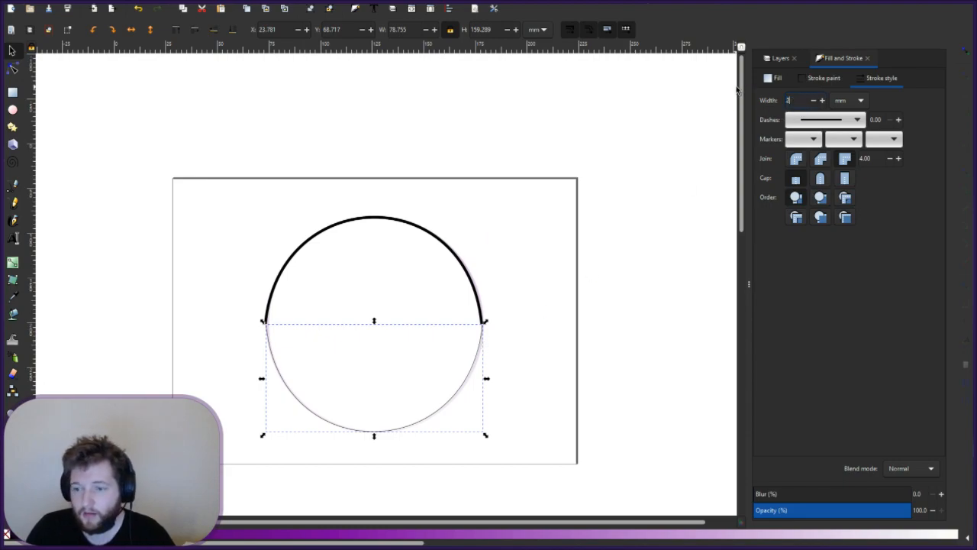
{"action": "key", "text": "Return"}
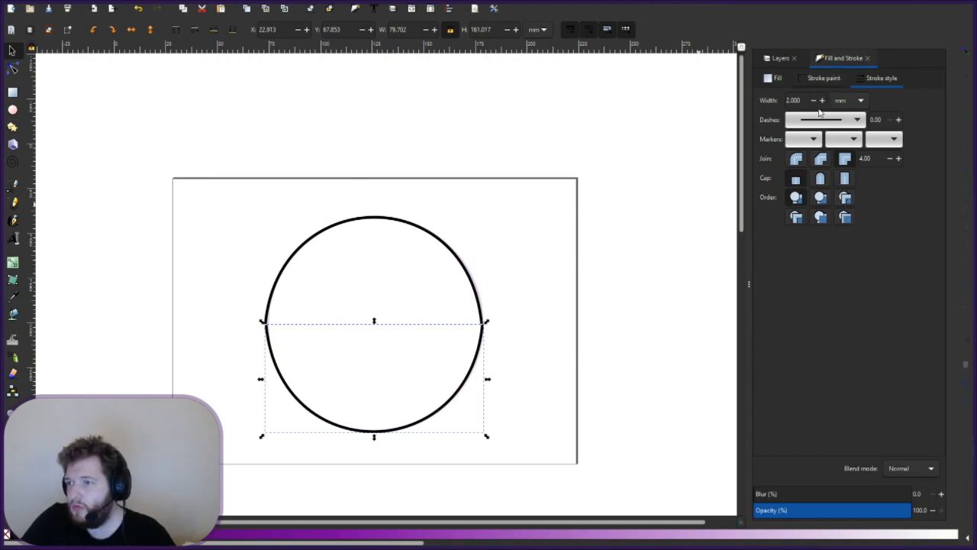
{"action": "left_click", "coordinate": [821, 78]}
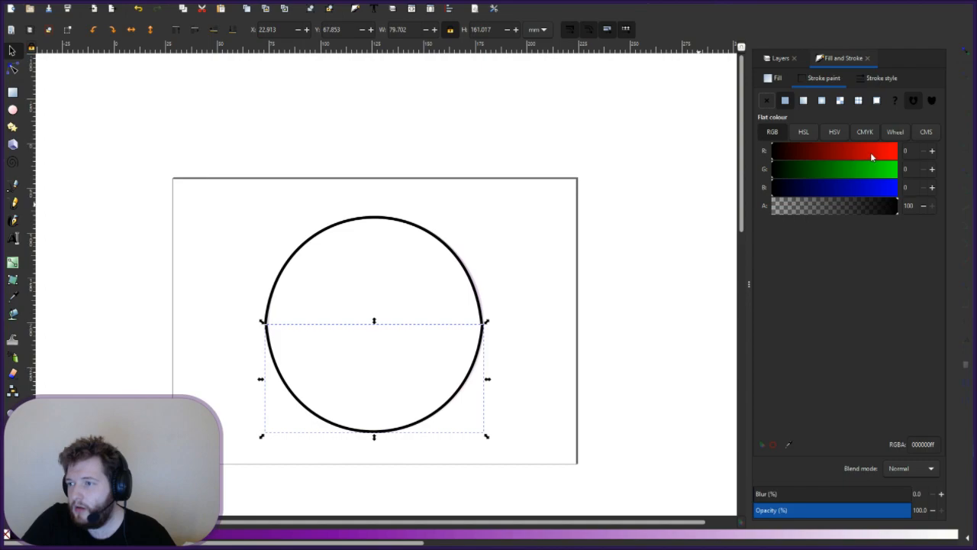
- Drag the lower half-arc off the circle to the left
{"action": "left_click", "coordinate": [513, 334]}
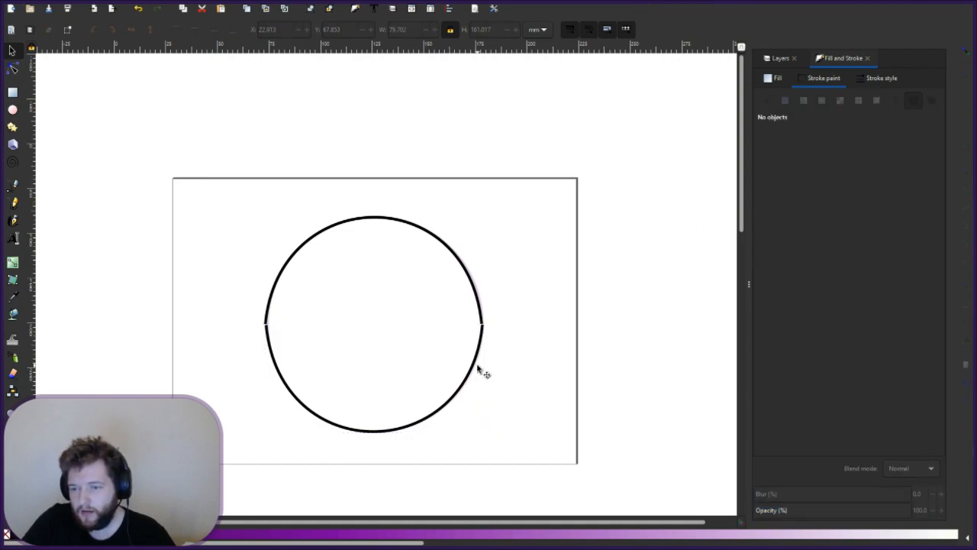
{"action": "left_click", "coordinate": [480, 369]}
{"action": "left_click", "coordinate": [481, 370]}
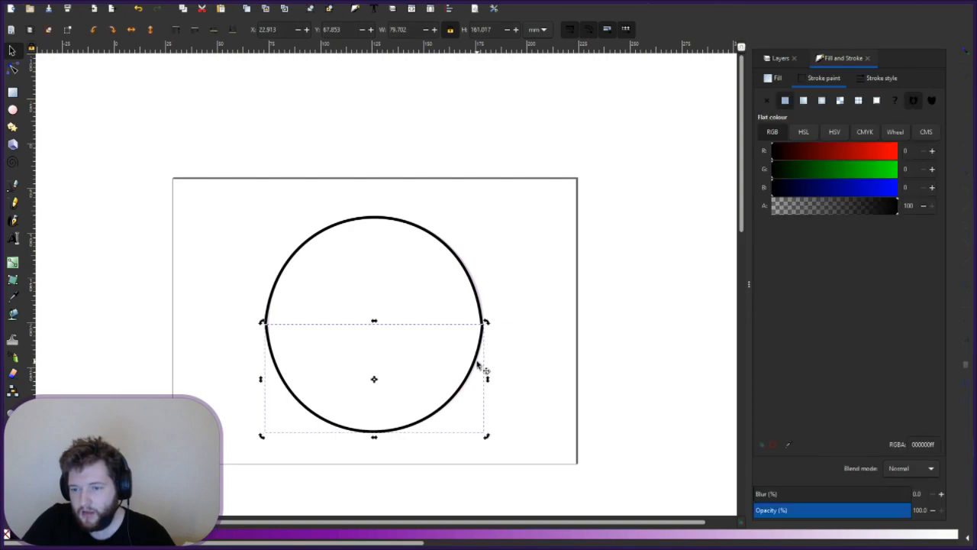
{"action": "left_click_drag", "start_coordinate": [479, 370], "coordinate": [427, 377]}
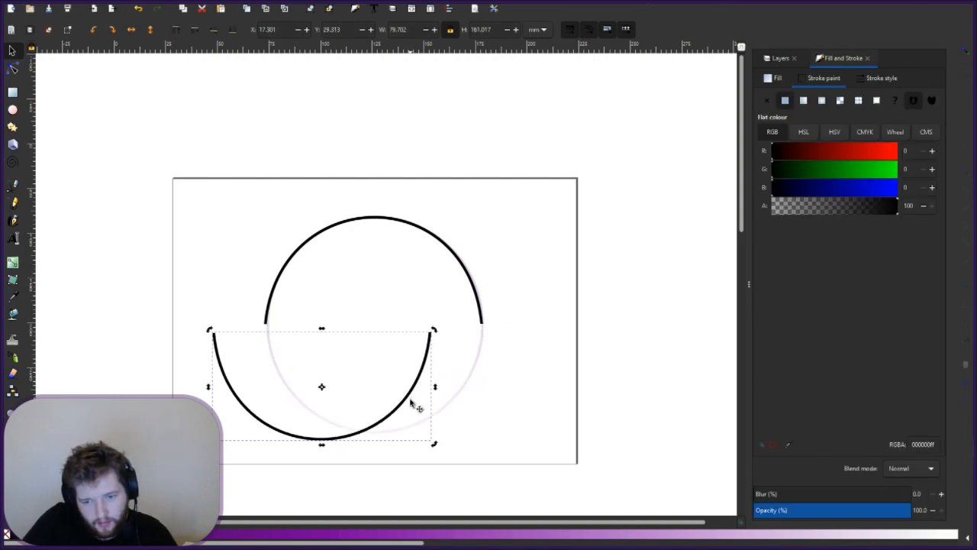
- Slide the lower half-arc back beneath the upper arc to rejoin the circle
{"action": "left_click", "coordinate": [455, 407]}
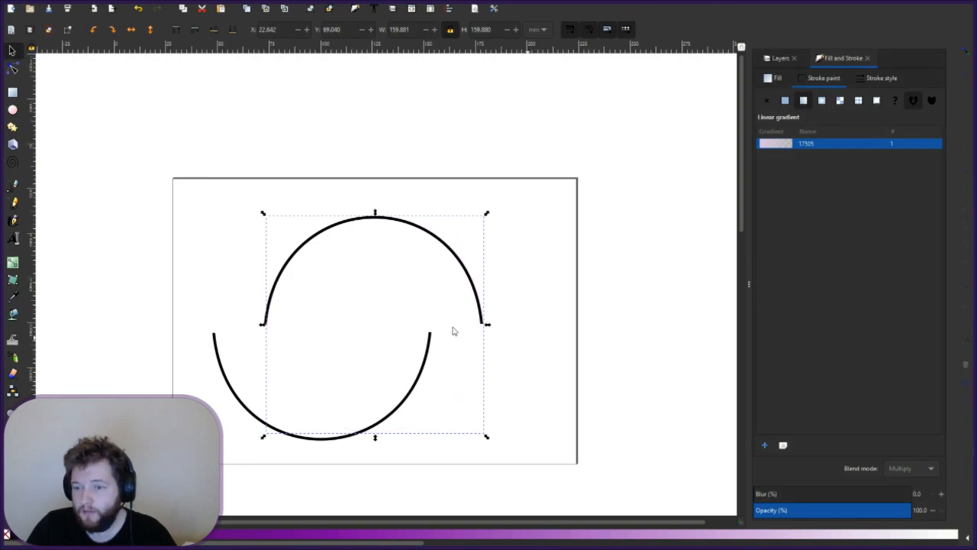
{"action": "left_click", "coordinate": [427, 385]}
{"action": "left_click_drag", "start_coordinate": [484, 374], "coordinate": [478, 374]}
{"action": "left_click", "coordinate": [532, 374]}
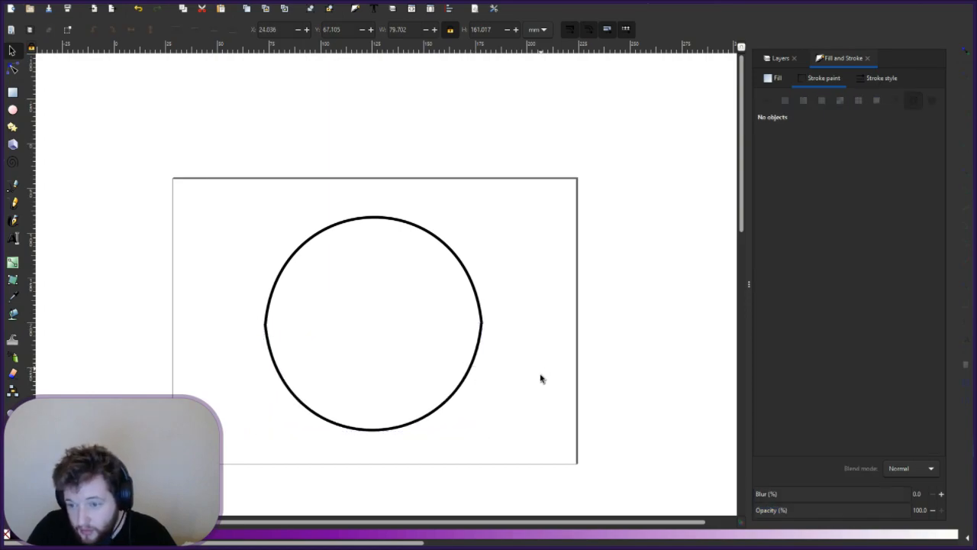
{"action": "left_click", "coordinate": [477, 372]}
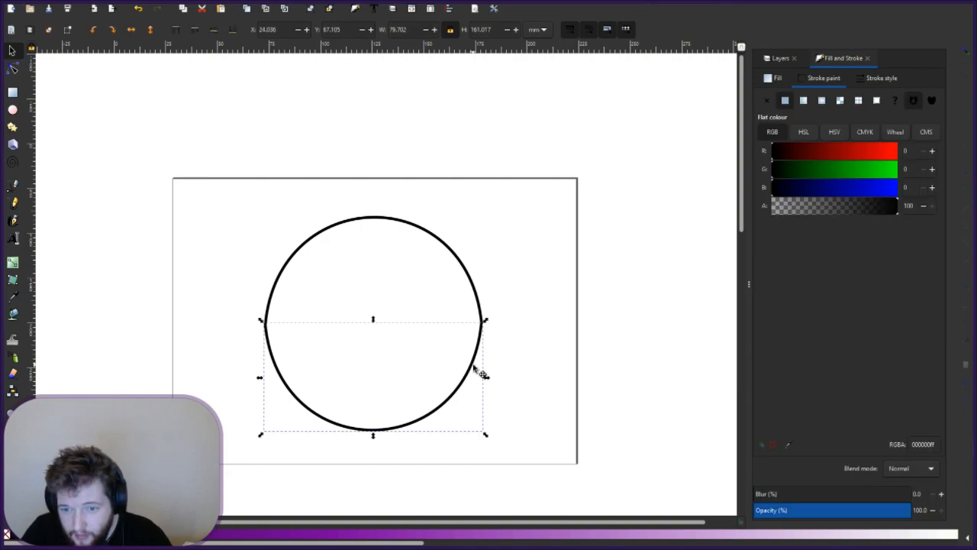
{"action": "left_click", "coordinate": [505, 347]}
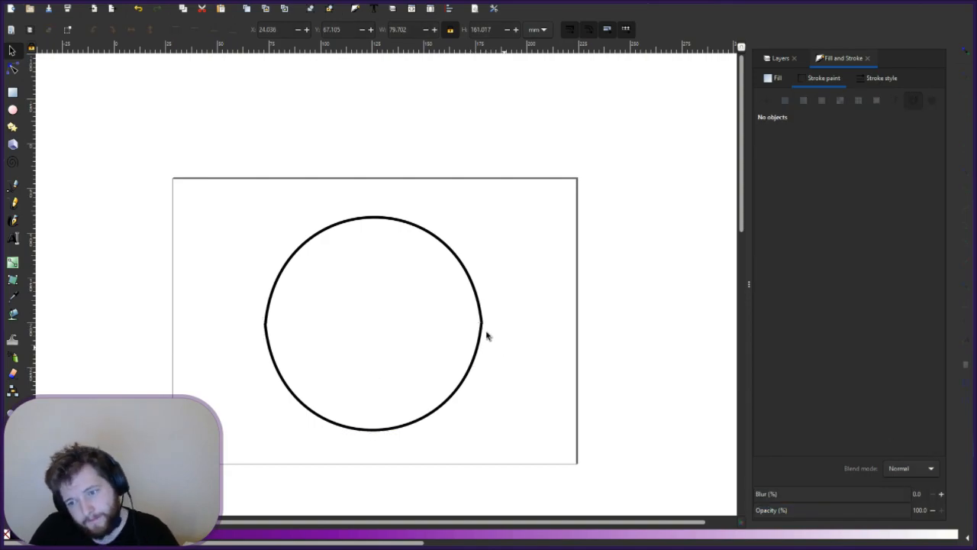
- Drag the upper arc's end-node handles upward so its sides rise more steeply, then deselect
{"action": "scroll", "coordinate": [490, 319], "scroll_direction": "up", "scroll_amount": 3}
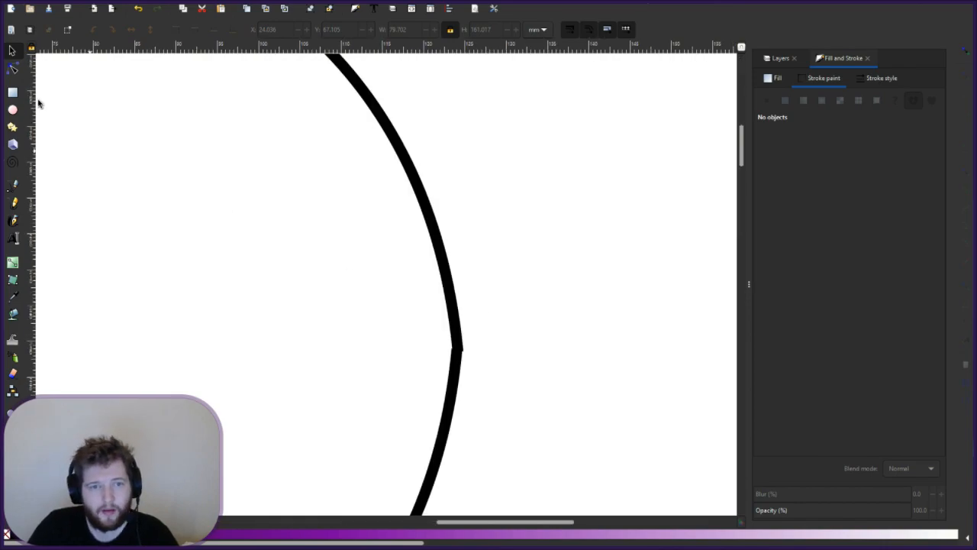
{"action": "left_click", "coordinate": [12, 68]}
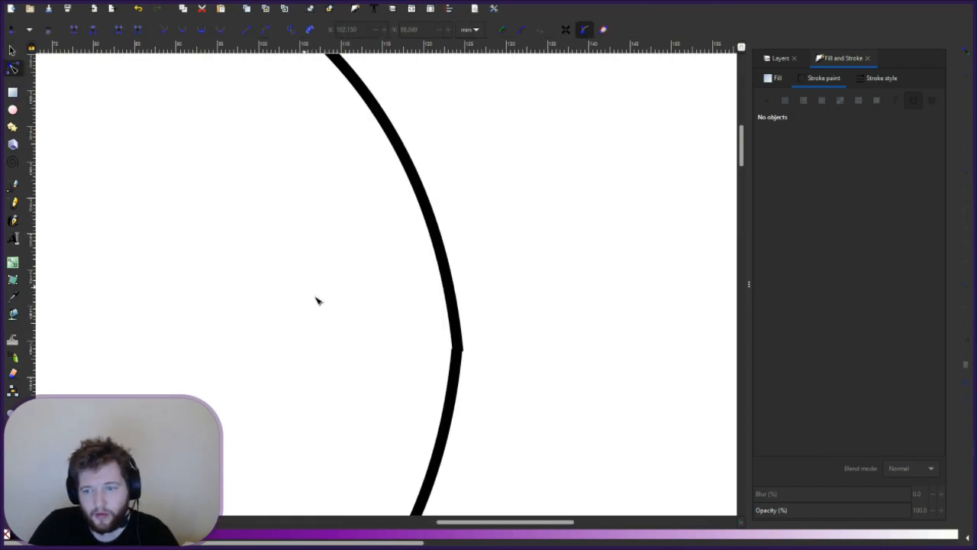
{"action": "left_click", "coordinate": [455, 301]}
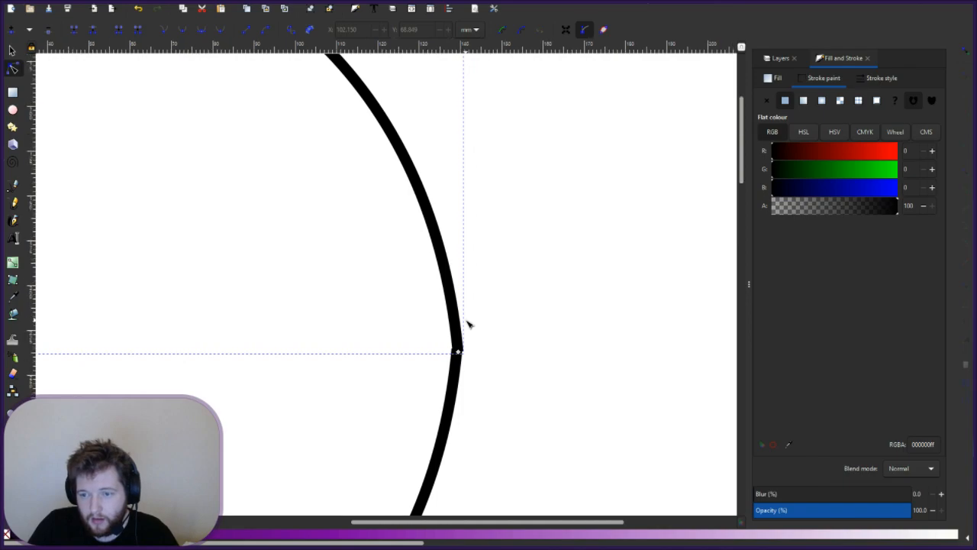
{"action": "scroll", "coordinate": [466, 323], "scroll_direction": "down", "scroll_amount": 2}
{"action": "left_click", "coordinate": [462, 335]}
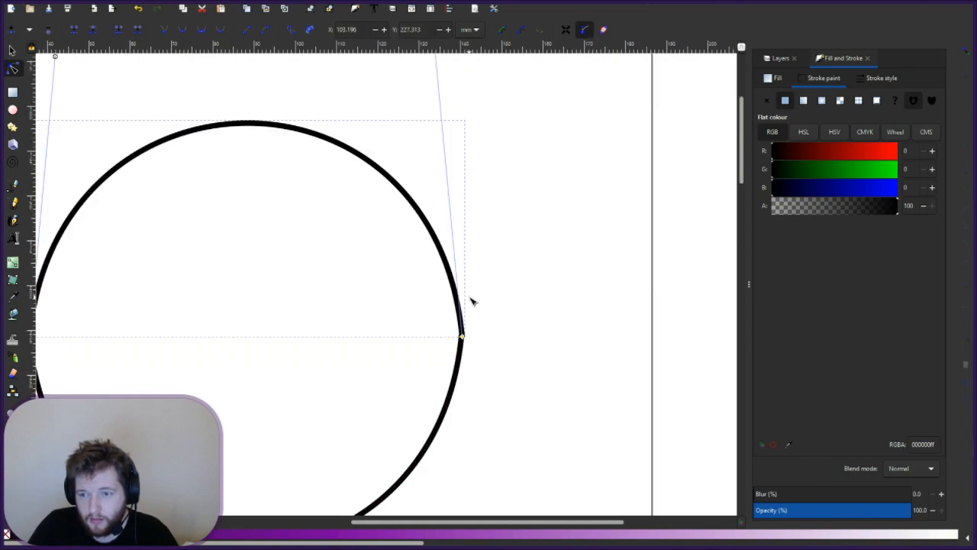
{"action": "scroll", "coordinate": [471, 301], "scroll_direction": "down", "scroll_amount": 2}
{"action": "left_click_drag", "start_coordinate": [453, 177], "coordinate": [466, 177]}
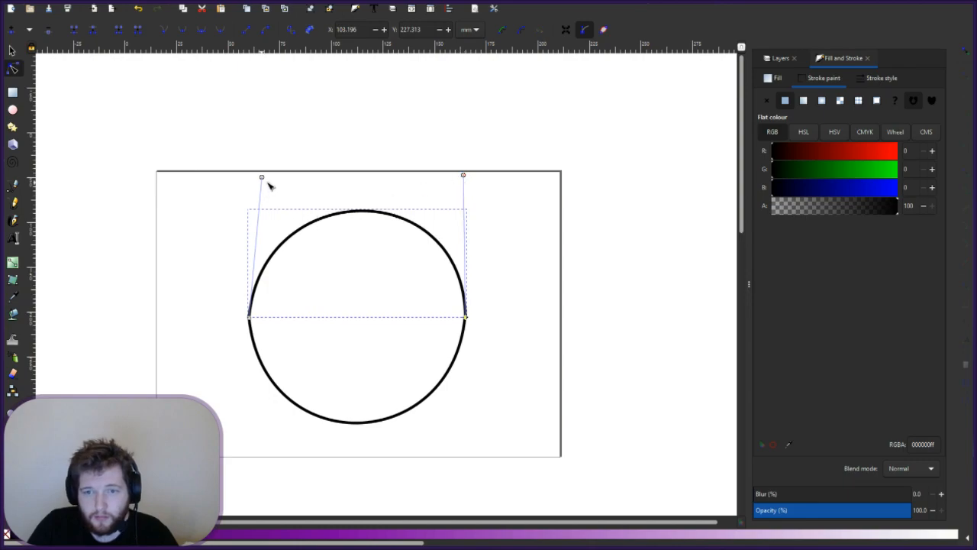
{"action": "left_click_drag", "start_coordinate": [262, 177], "coordinate": [251, 158]}
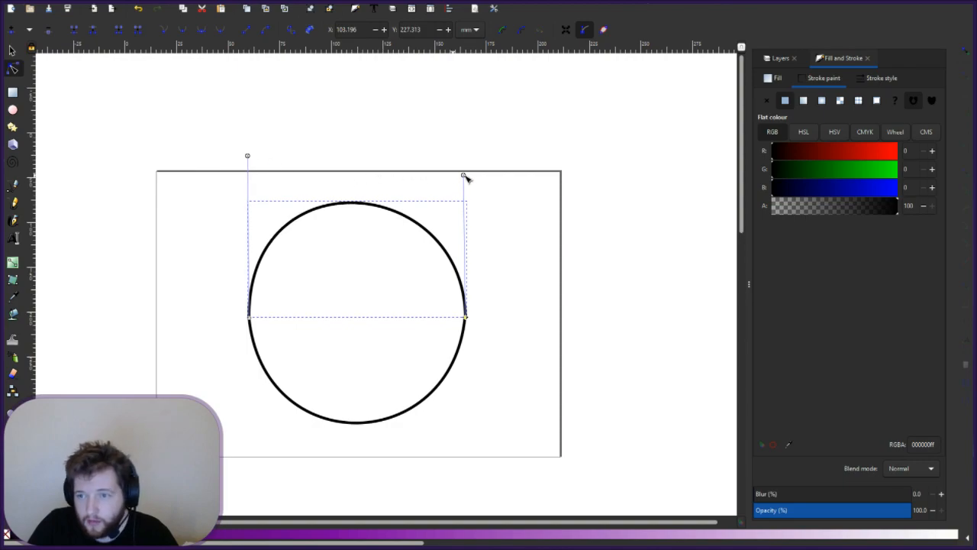
{"action": "left_click_drag", "start_coordinate": [465, 177], "coordinate": [468, 173]}
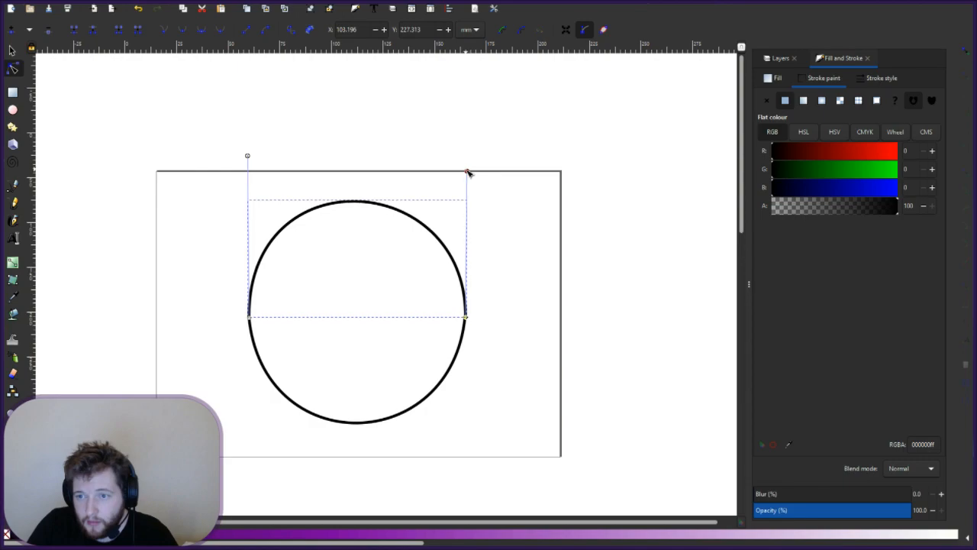
{"action": "left_click", "coordinate": [248, 156]}
{"action": "left_click", "coordinate": [230, 306]}
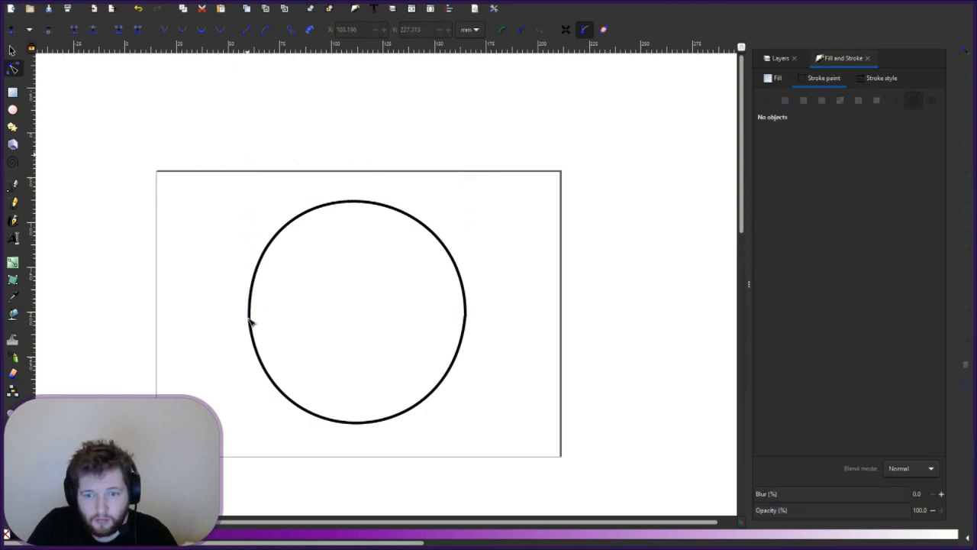
- Flatten the top of the upper arc slightly by pulling its left handle down
{"action": "left_click", "coordinate": [252, 318]}
{"action": "left_click", "coordinate": [250, 316]}
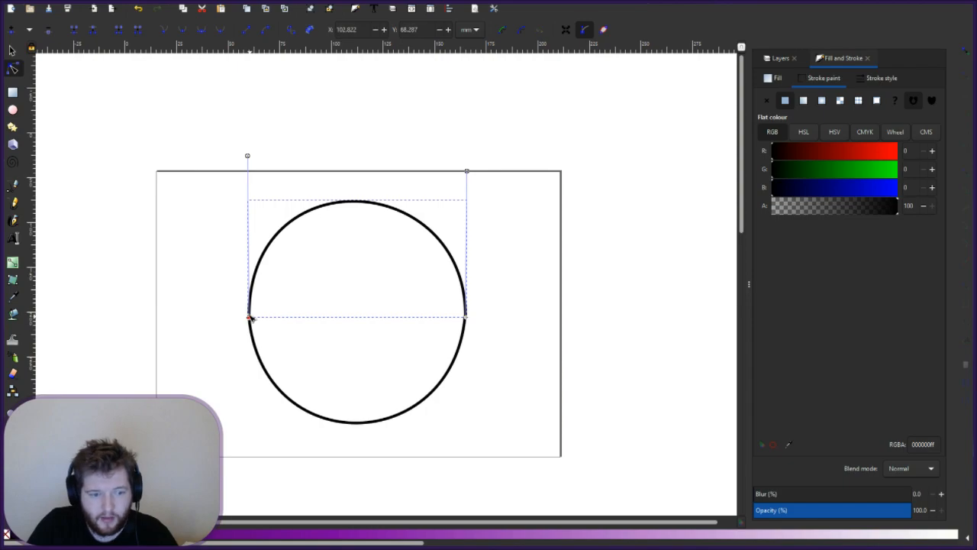
{"action": "left_click_drag", "start_coordinate": [247, 157], "coordinate": [249, 171]}
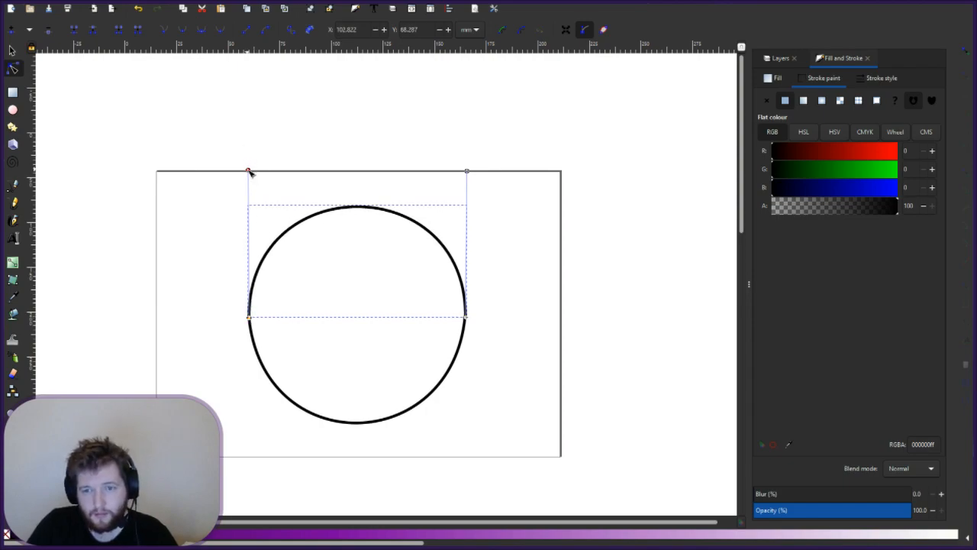
- Widen the lower arc's left and right curves outward, then deselect
{"action": "left_click", "coordinate": [439, 383]}
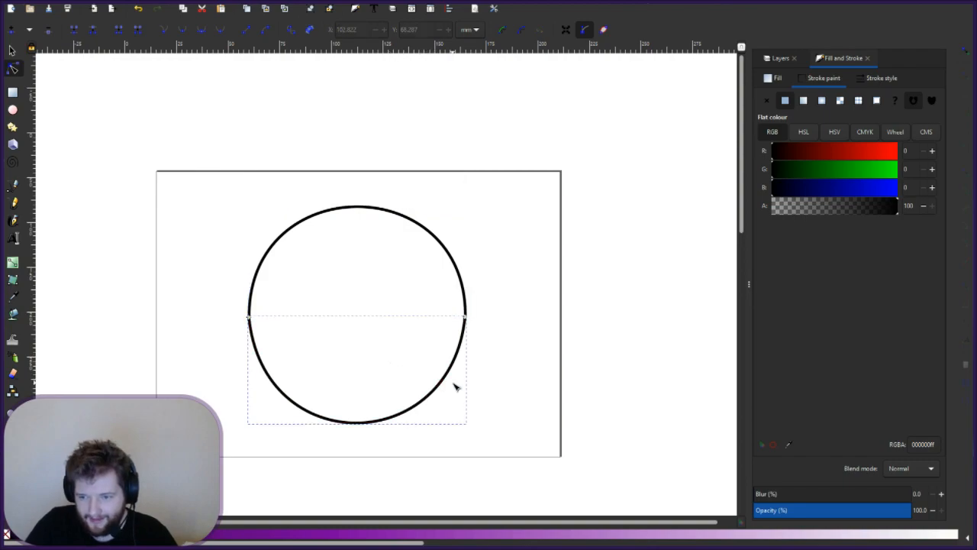
{"action": "left_click", "coordinate": [465, 318]}
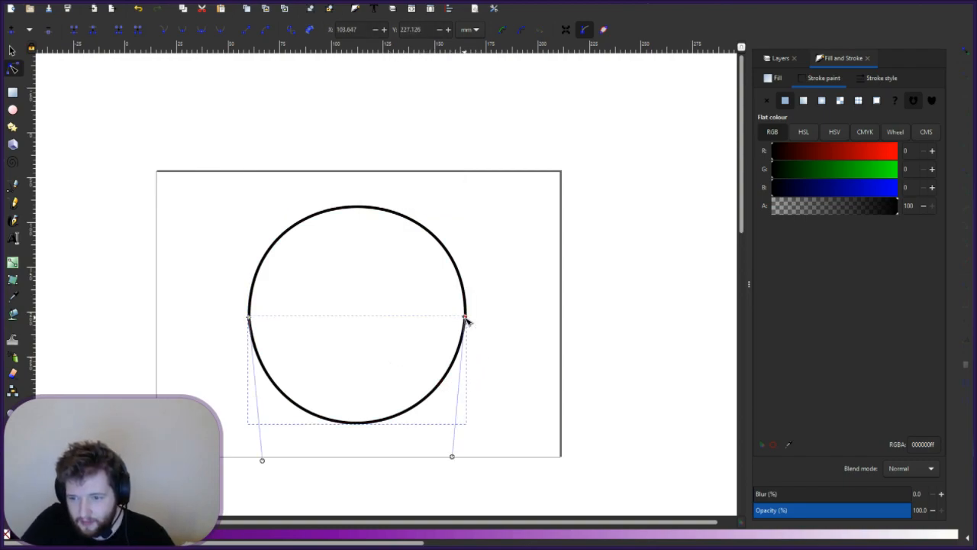
{"action": "left_click_drag", "start_coordinate": [452, 456], "coordinate": [470, 463]}
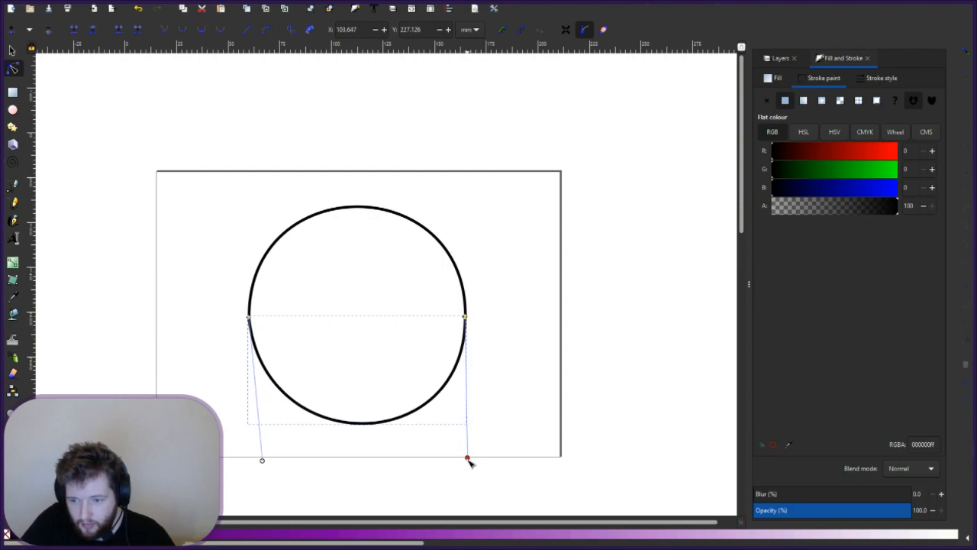
{"action": "left_click_drag", "start_coordinate": [470, 461], "coordinate": [469, 461]}
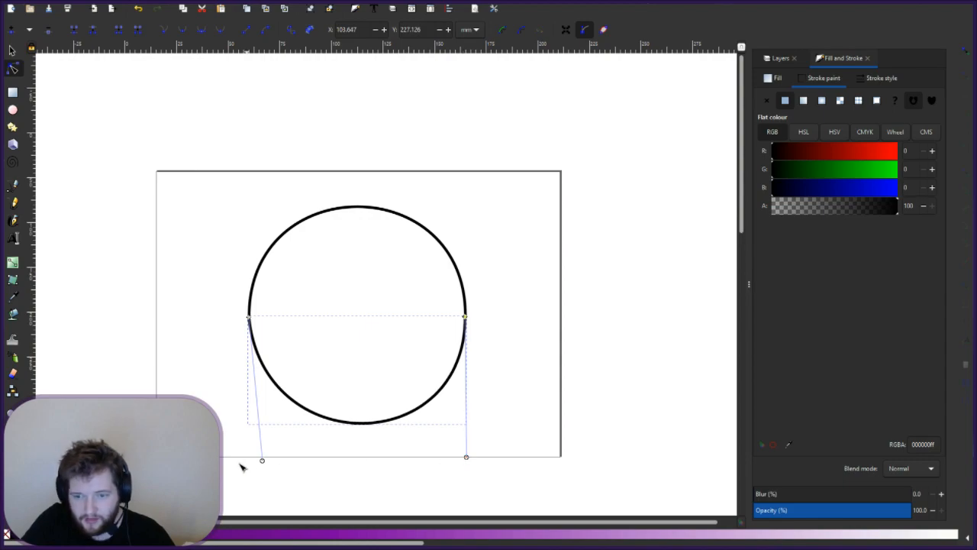
{"action": "left_click_drag", "start_coordinate": [263, 462], "coordinate": [250, 460]}
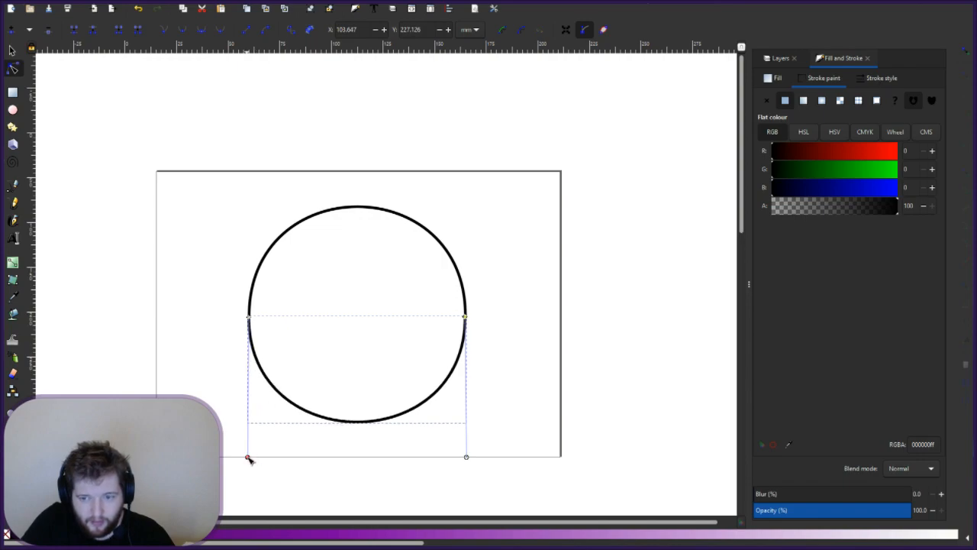
{"action": "left_click", "coordinate": [491, 322]}
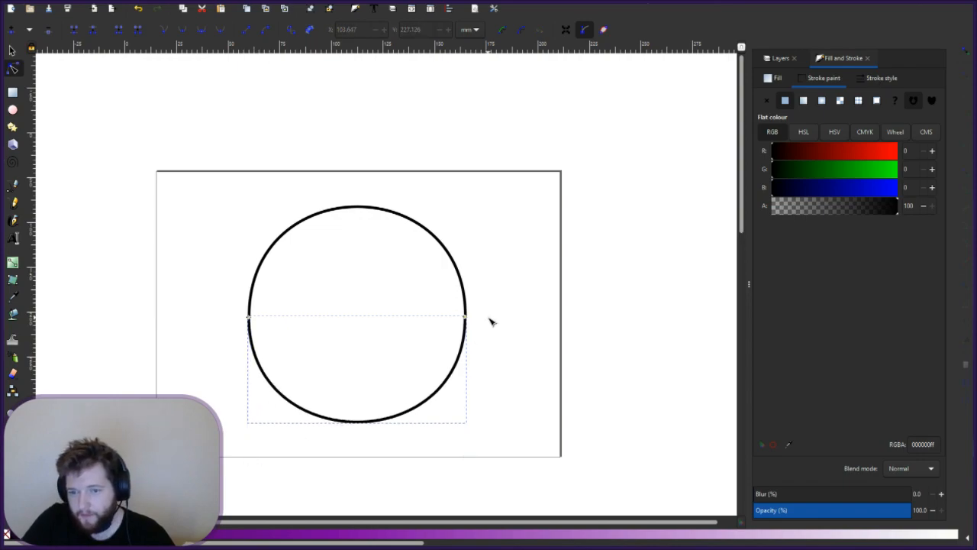
{"action": "left_click", "coordinate": [187, 263]}
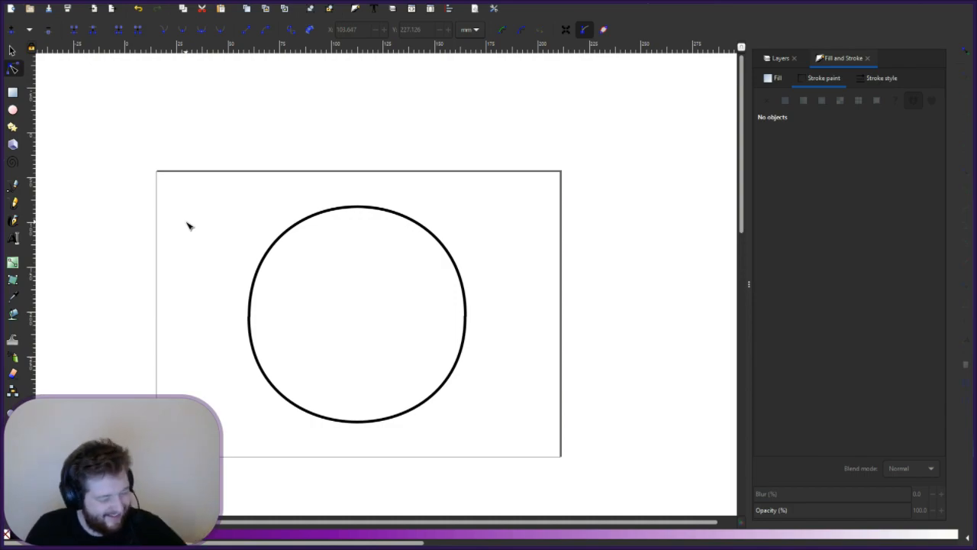
- Give the upper ring arc a lavender stroke (a85cc0ff), undoing an accidental purple fill
{"action": "left_click", "coordinate": [779, 59]}
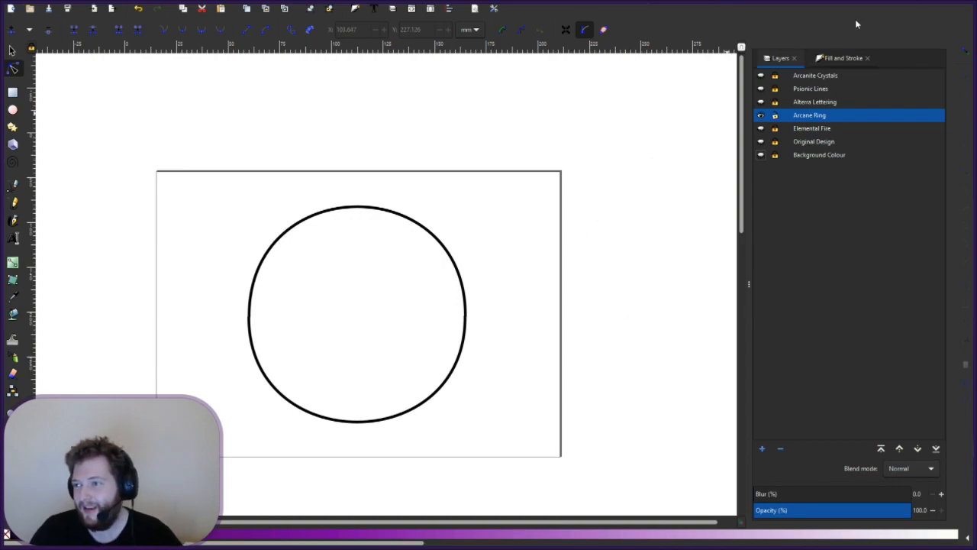
{"action": "left_click", "coordinate": [840, 58]}
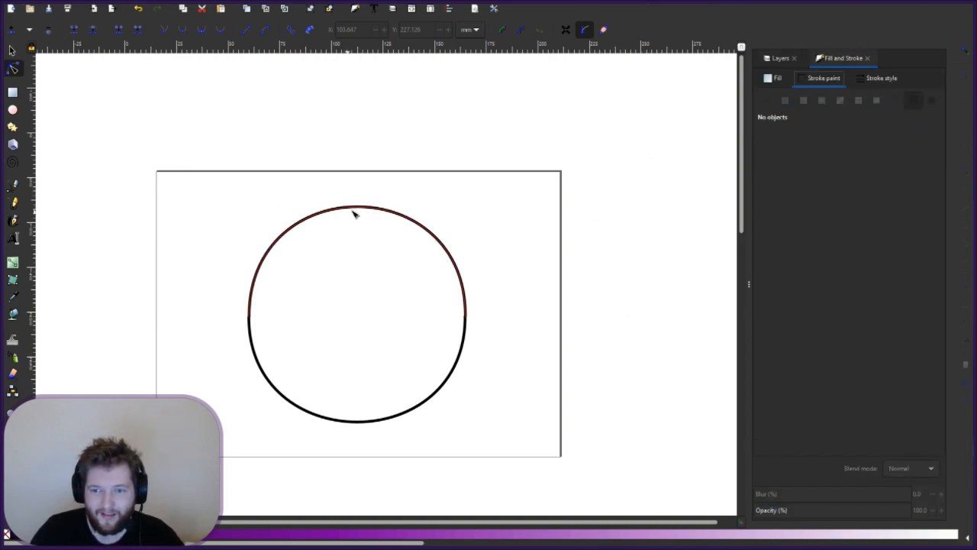
{"action": "left_click", "coordinate": [14, 51]}
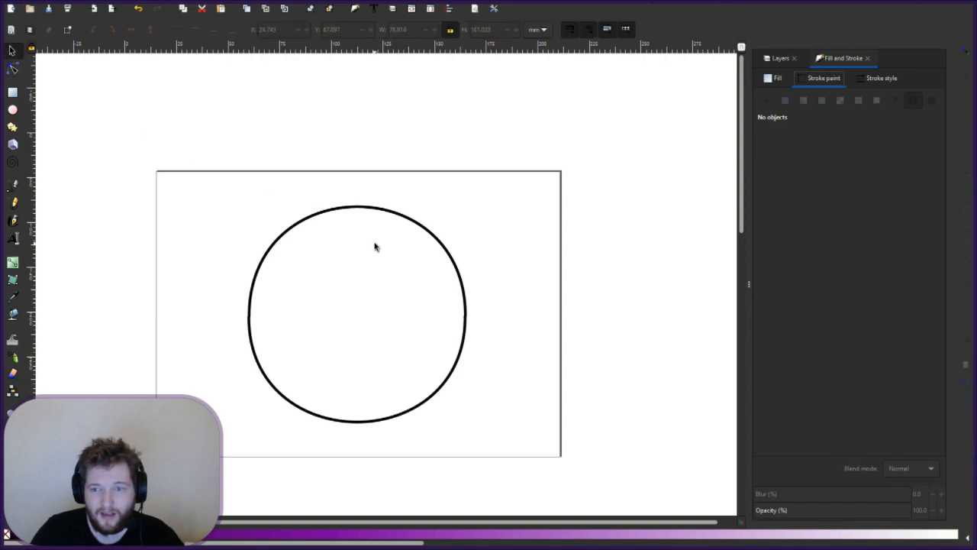
{"action": "left_click", "coordinate": [388, 213]}
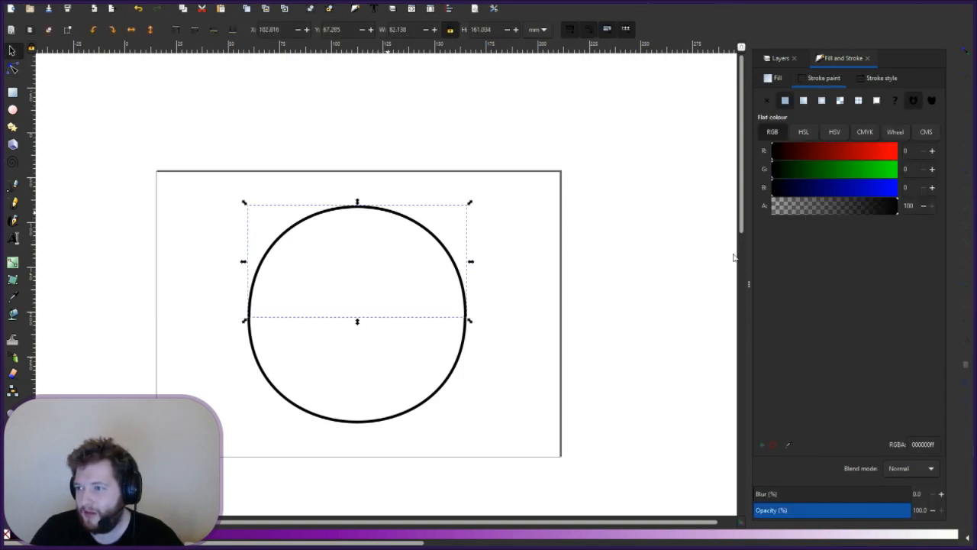
{"action": "left_click", "coordinate": [444, 540]}
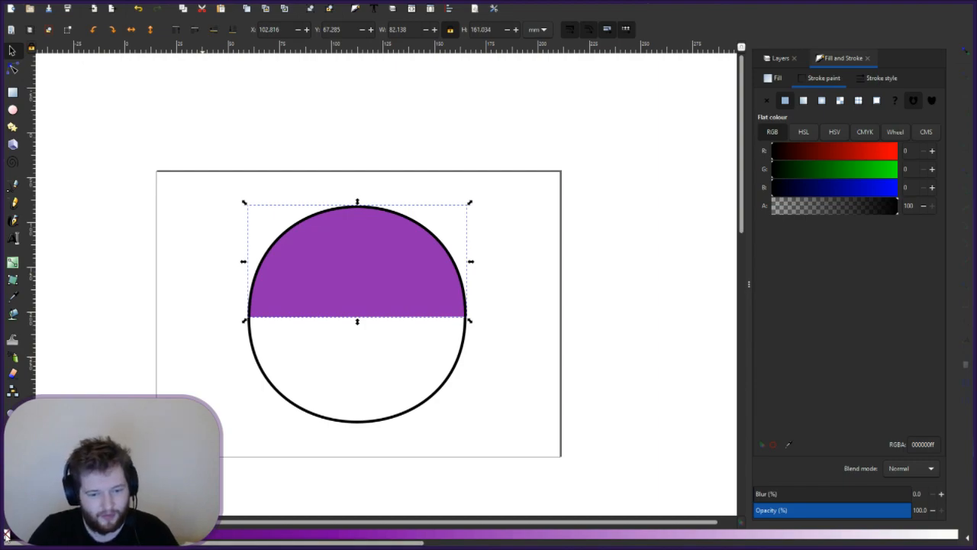
{"action": "key", "text": "ctrl+z"}
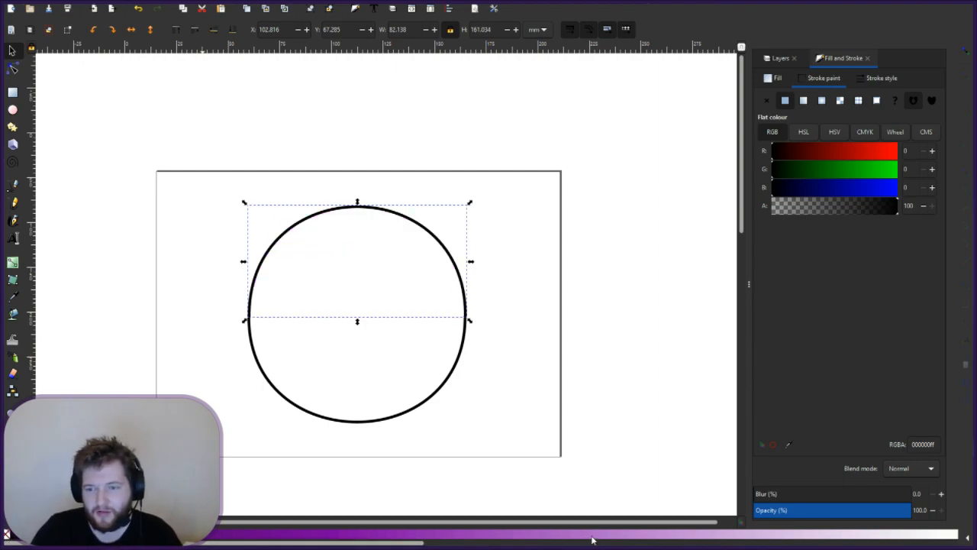
{"action": "left_click", "coordinate": [578, 541], "text": "shift"}
{"action": "left_click", "coordinate": [558, 538], "text": "shift"}
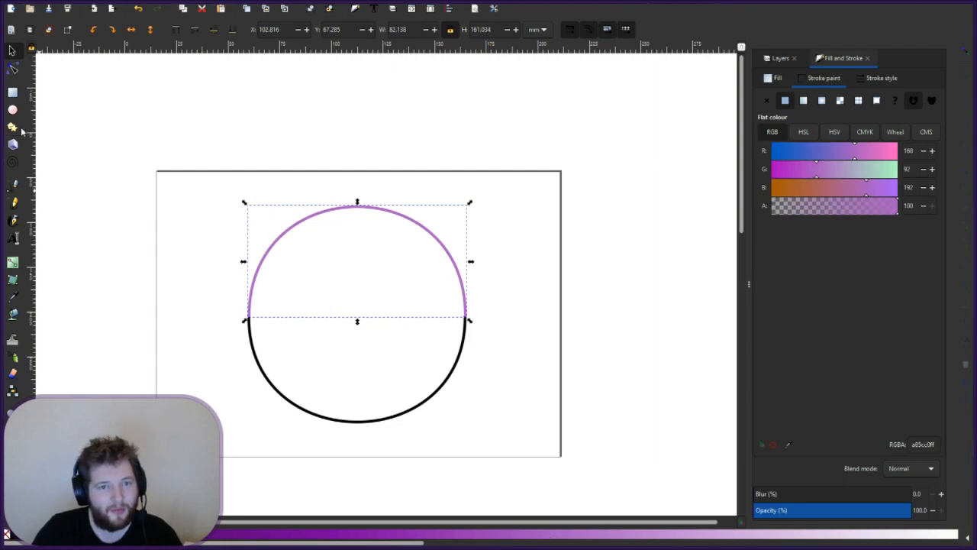
{"action": "left_click", "coordinate": [449, 385]}
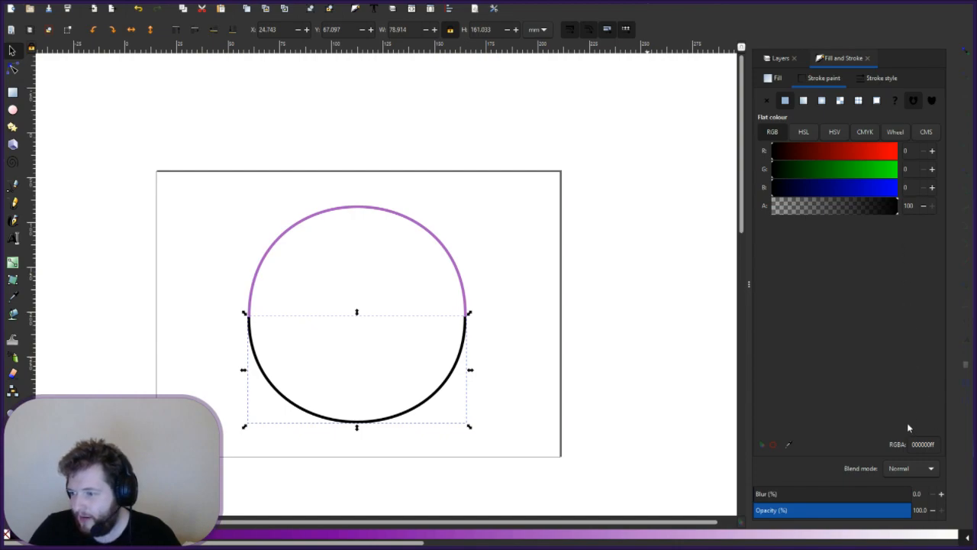
- Set the lower arc's stroke to dark red 900000ff from the reds palette, then show the Layers list
{"action": "left_click", "coordinate": [727, 530]}
{"action": "left_click_drag", "start_coordinate": [352, 542], "coordinate": [779, 543]}
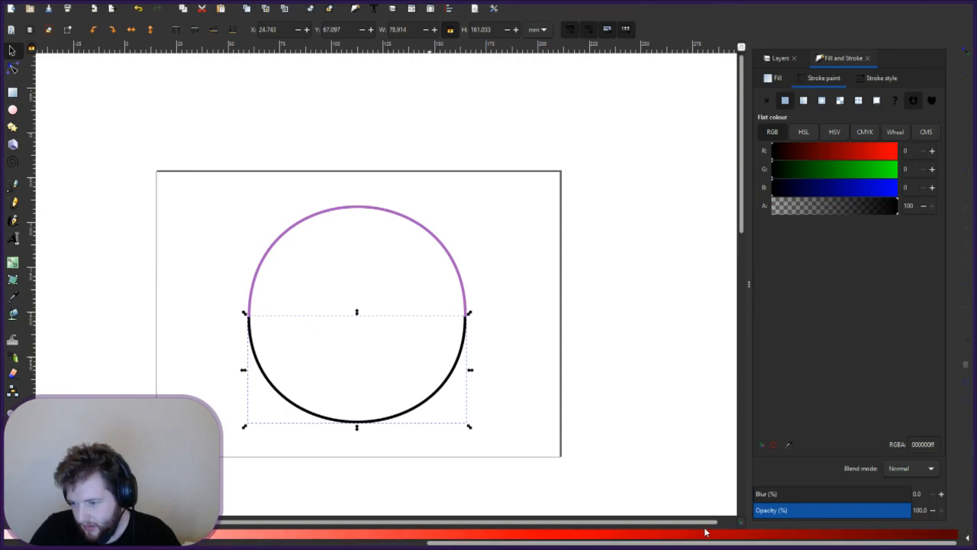
{"action": "left_click", "coordinate": [747, 536], "text": "shift"}
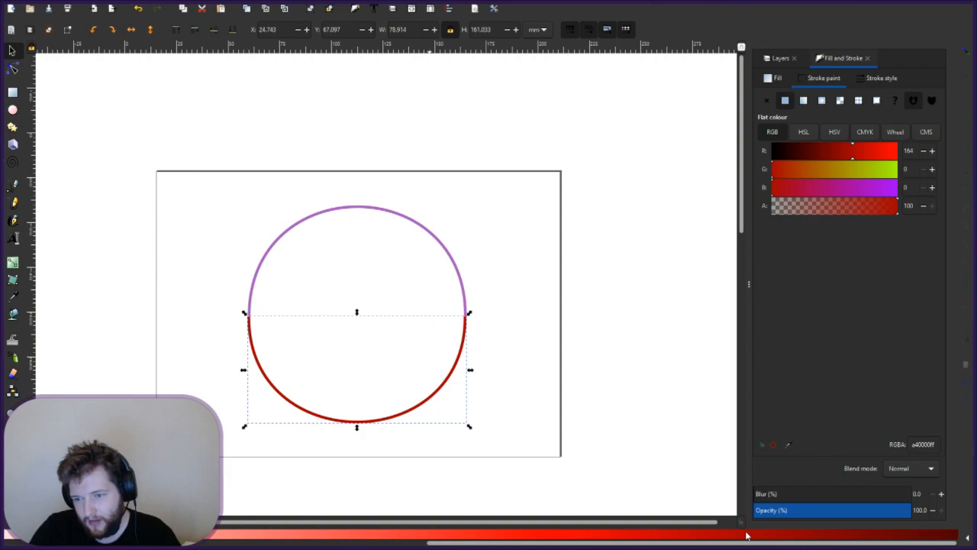
{"action": "left_click", "coordinate": [779, 538], "text": "shift"}
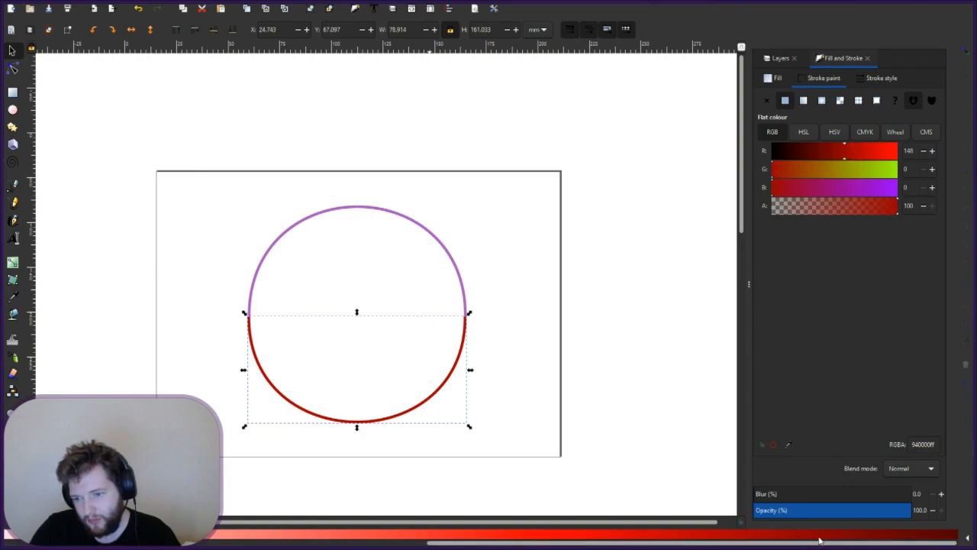
{"action": "left_click", "coordinate": [795, 540], "text": "shift"}
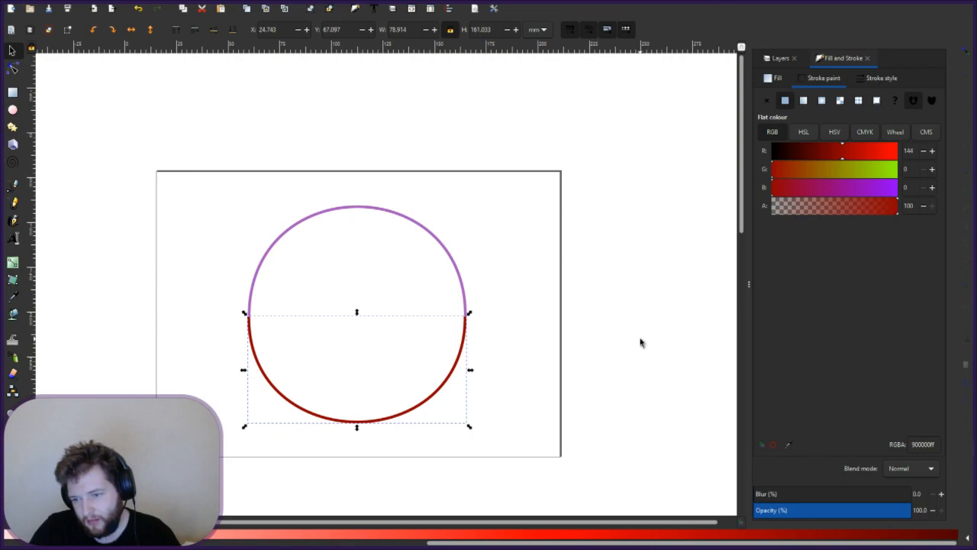
{"action": "left_click", "coordinate": [641, 343]}
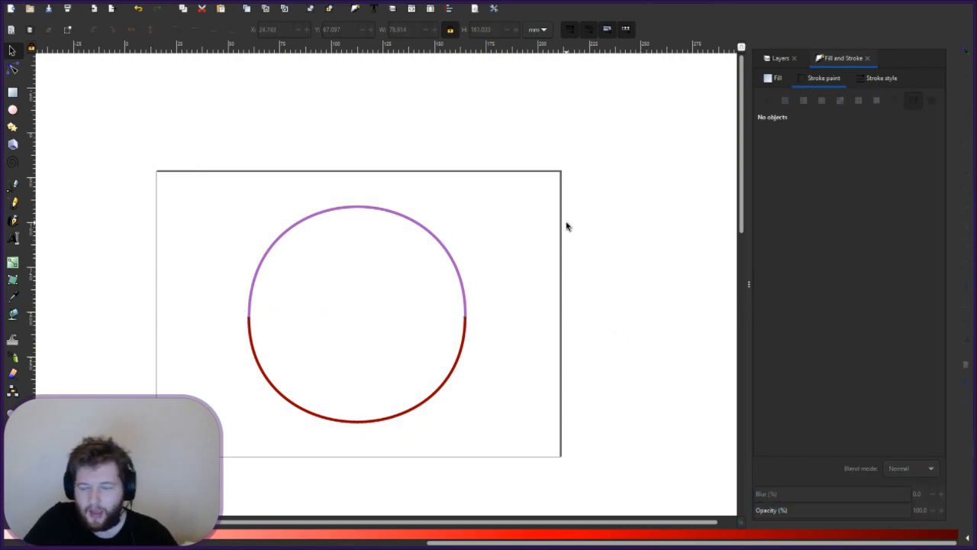
{"action": "left_click", "coordinate": [779, 58]}
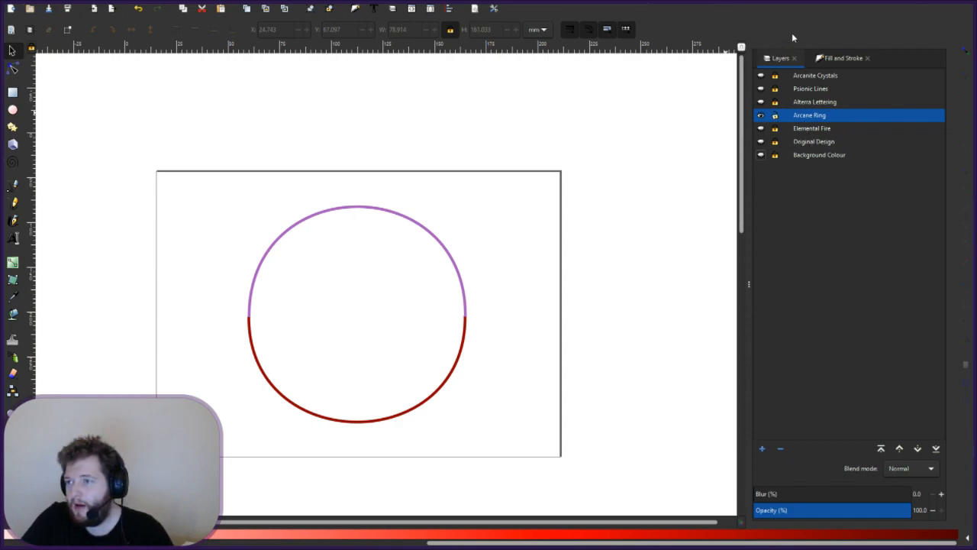
- Show the Background Colour, Elemental Fire, blue A and Arcanite Crystals layers
{"action": "left_click", "coordinate": [761, 157]}
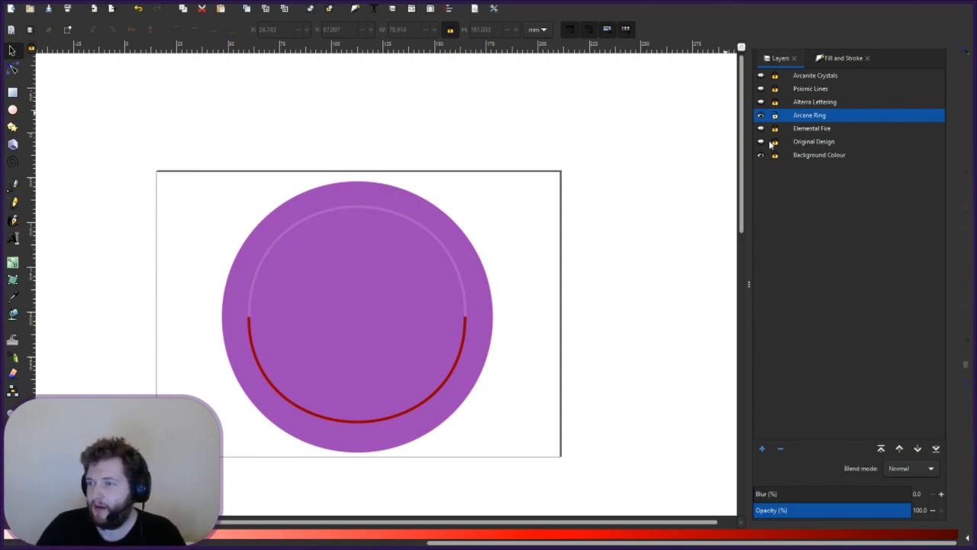
{"action": "left_click", "coordinate": [760, 128]}
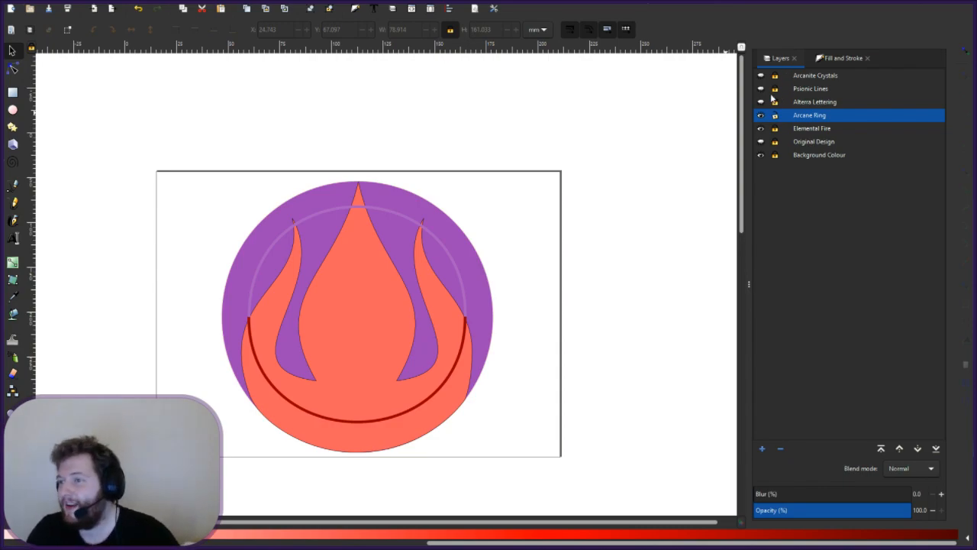
{"action": "left_click", "coordinate": [762, 91]}
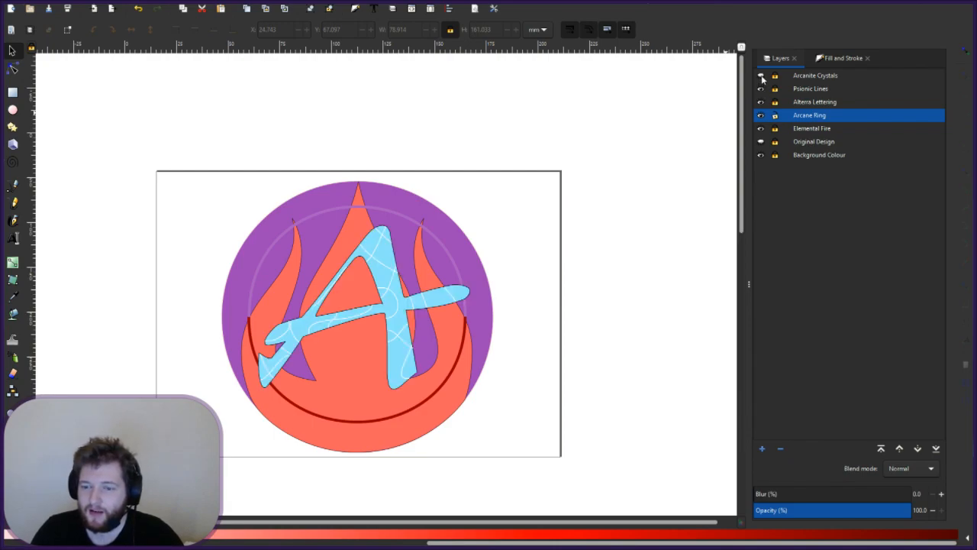
{"action": "left_click", "coordinate": [760, 76]}
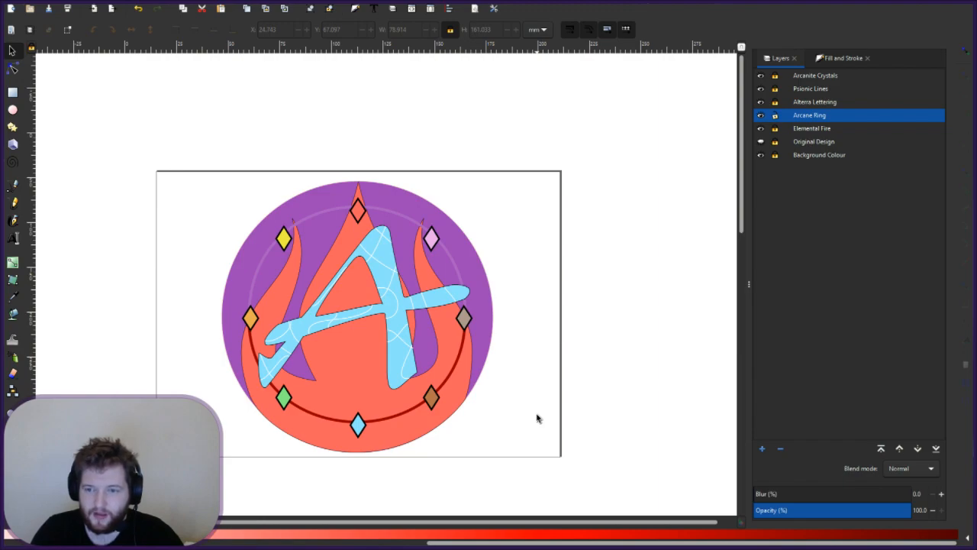
- Stretch the lower red arc slightly downward
{"action": "left_click", "coordinate": [396, 416]}
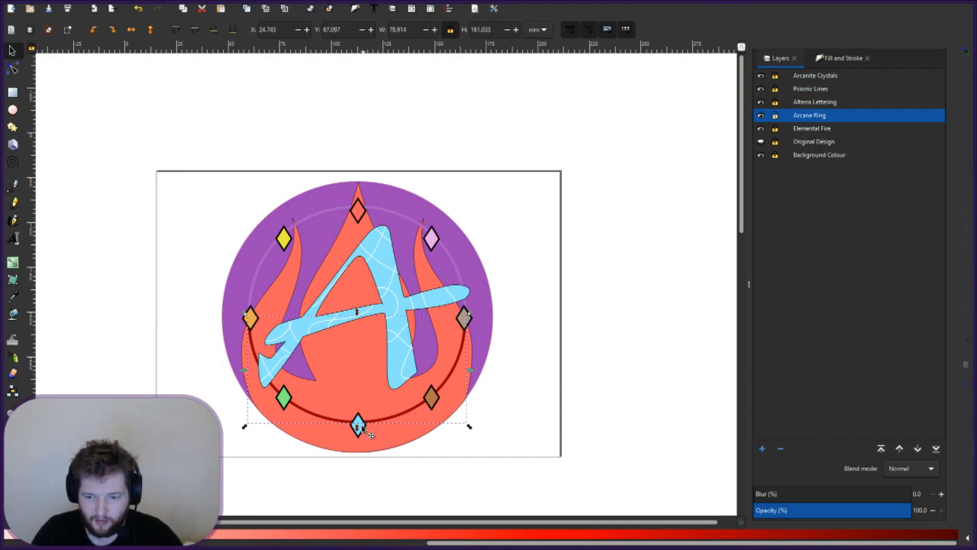
{"action": "left_click_drag", "start_coordinate": [357, 426], "coordinate": [358, 429]}
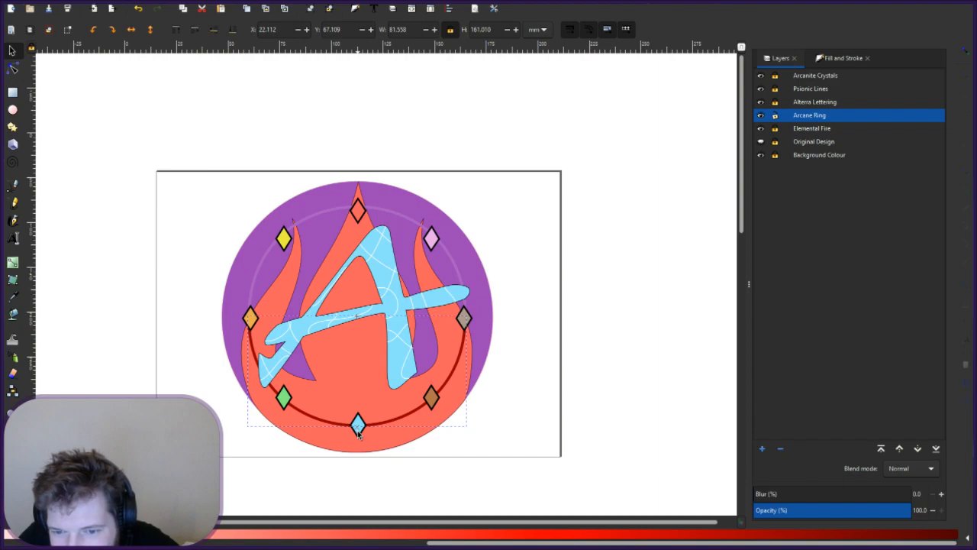
{"action": "left_click", "coordinate": [369, 216]}
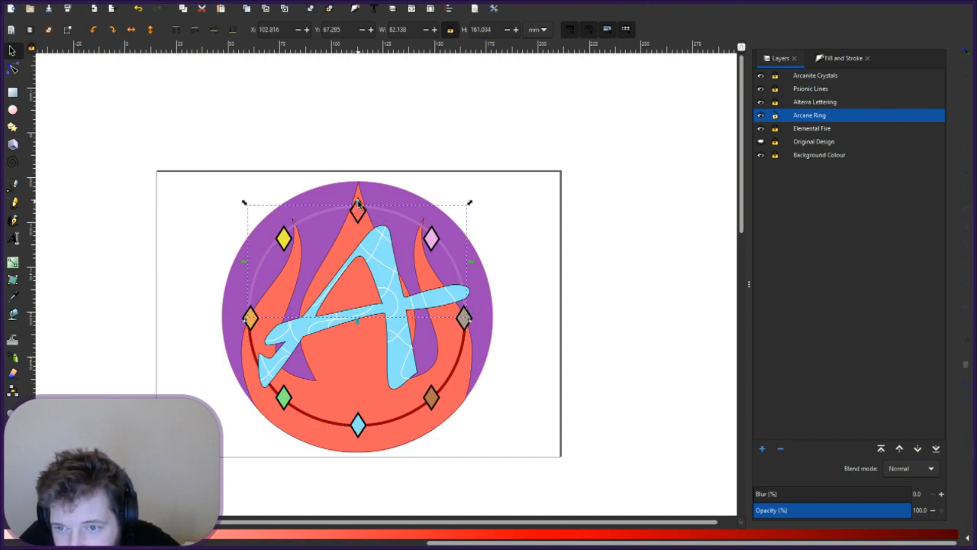
{"action": "left_click", "coordinate": [358, 203]}
{"action": "left_click", "coordinate": [358, 203]}
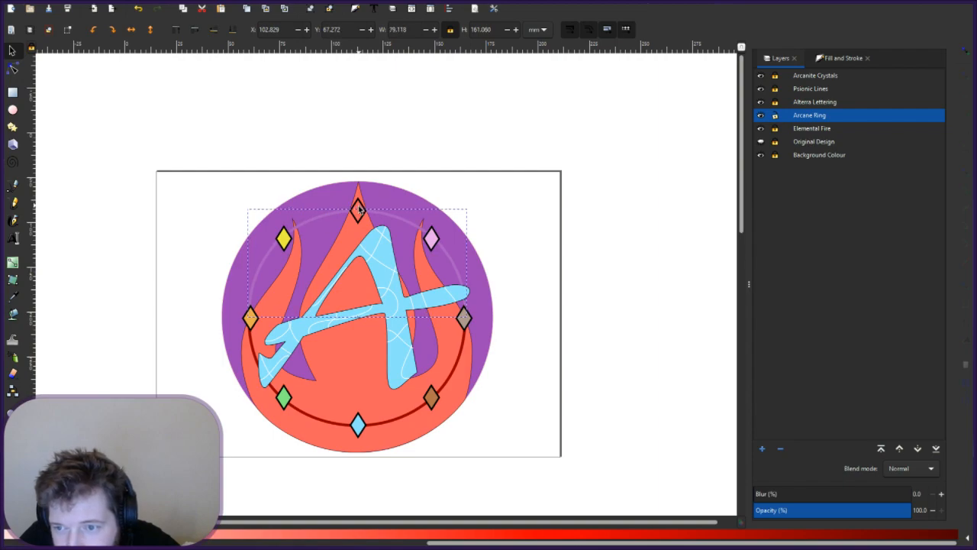
{"action": "left_click", "coordinate": [359, 207]}
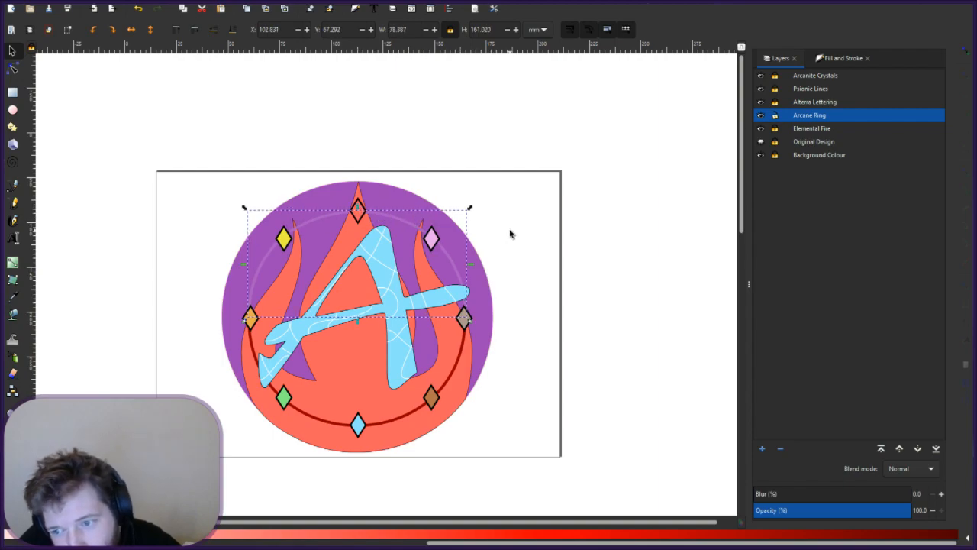
{"action": "left_click", "coordinate": [511, 233]}
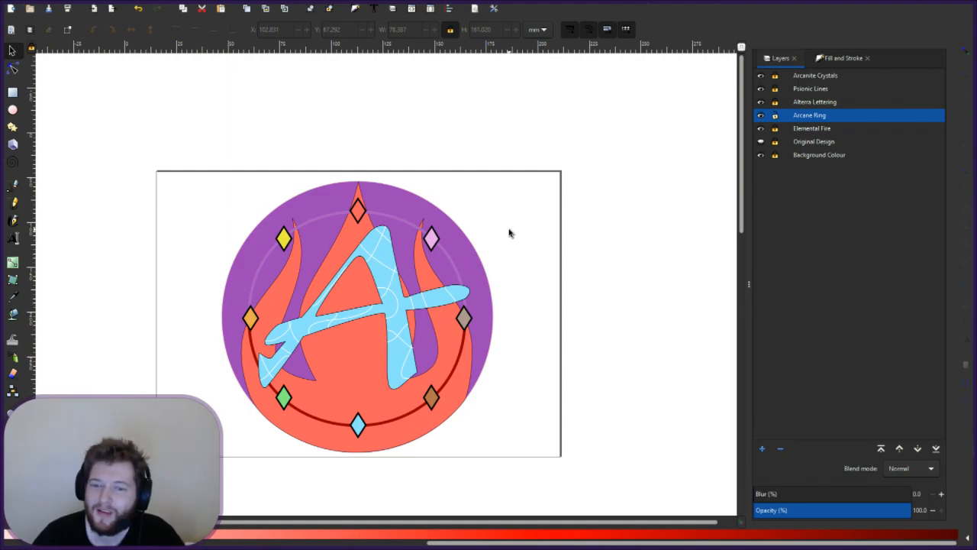
{"action": "left_click", "coordinate": [252, 319]}
{"action": "left_click", "coordinate": [254, 326]}
{"action": "left_click", "coordinate": [547, 295]}
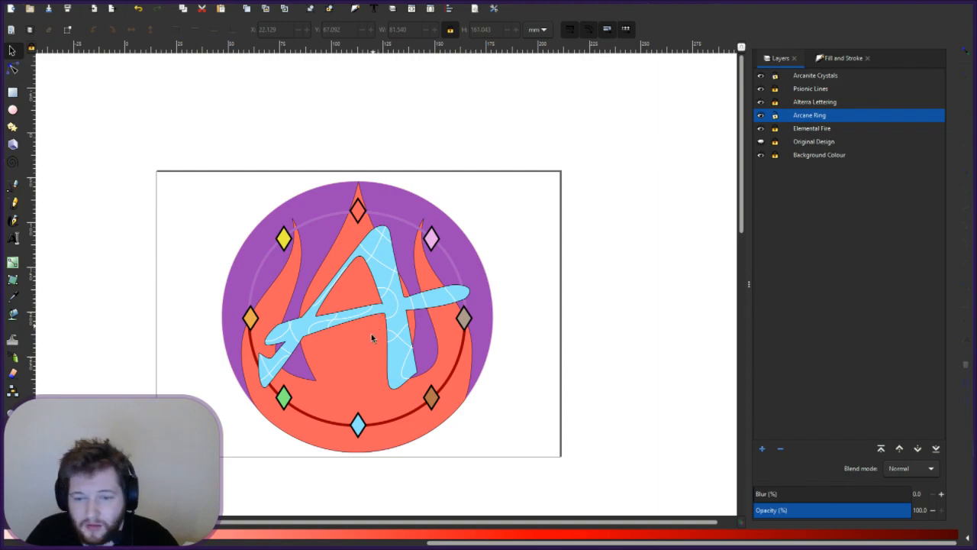
- Move the left orange diamond to Y 61 and the right brown diamond to Y 221
{"action": "left_click", "coordinate": [251, 317]}
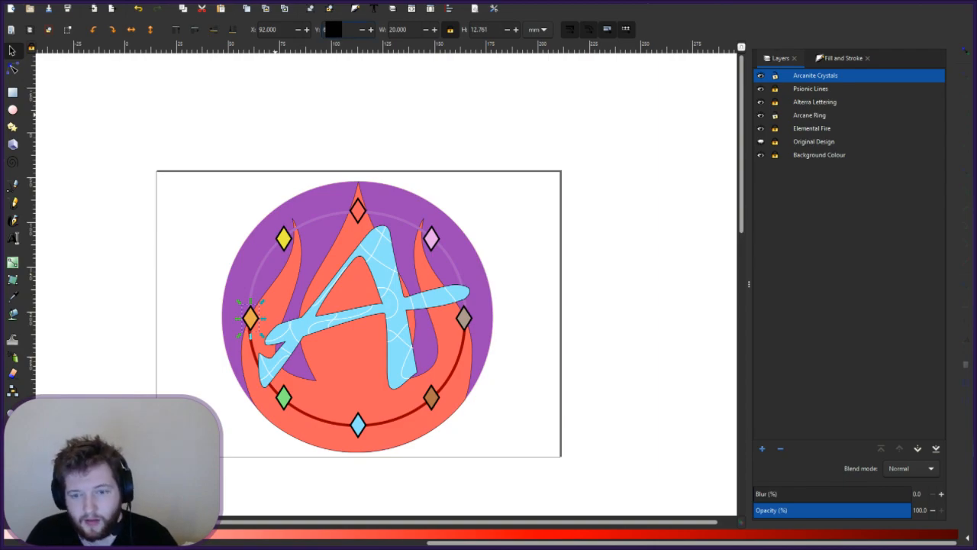
{"action": "type", "text": "61"}
{"action": "key", "text": "Return"}
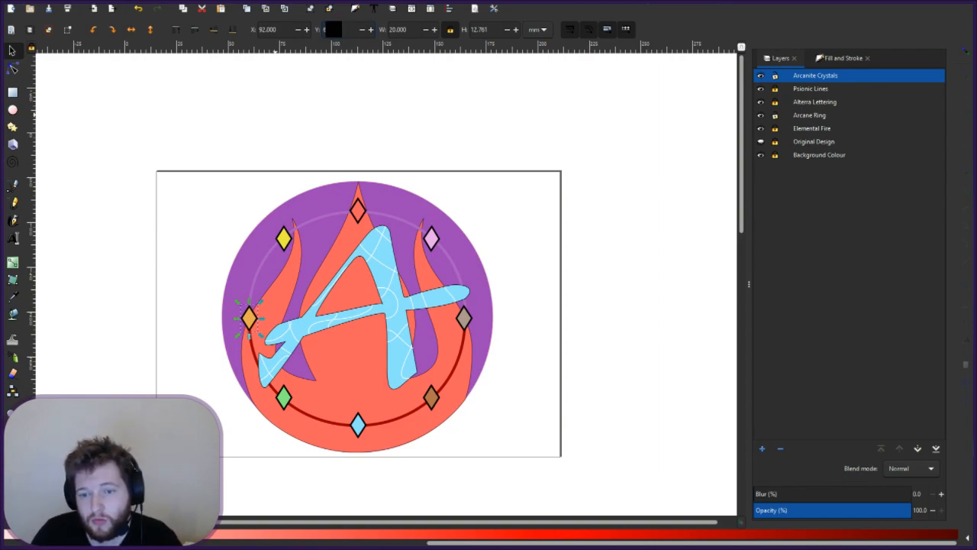
{"action": "left_click", "coordinate": [464, 319]}
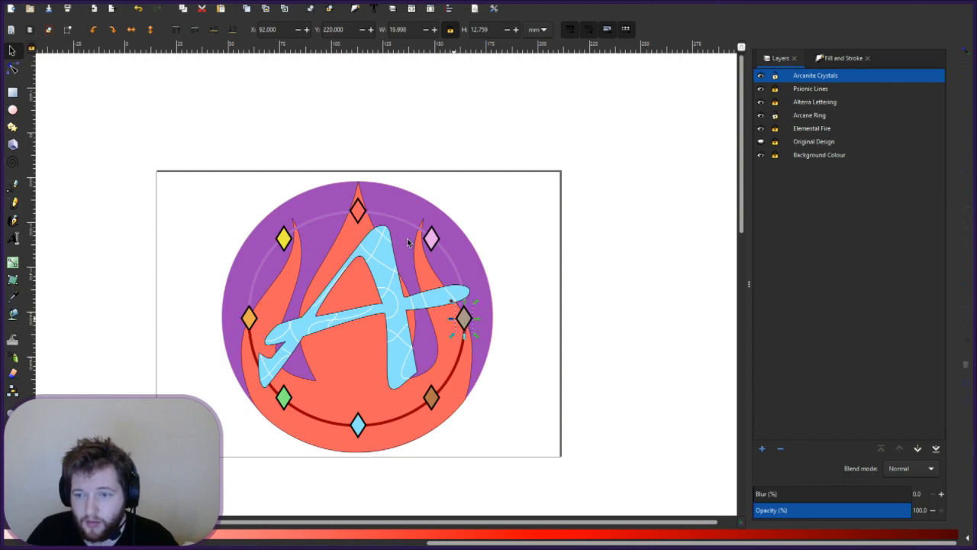
{"action": "type", "text": "221"}
{"action": "key", "text": "Return"}
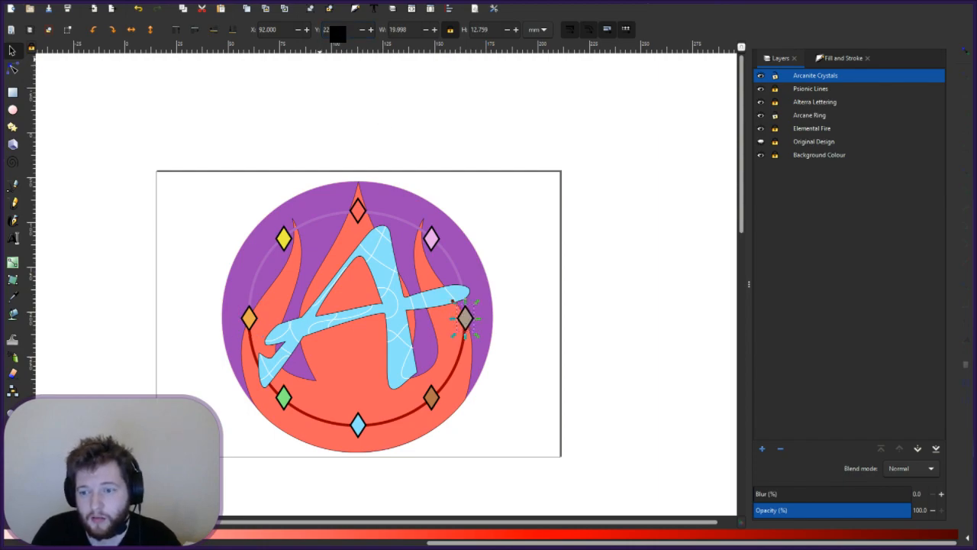
{"action": "left_click", "coordinate": [507, 404]}
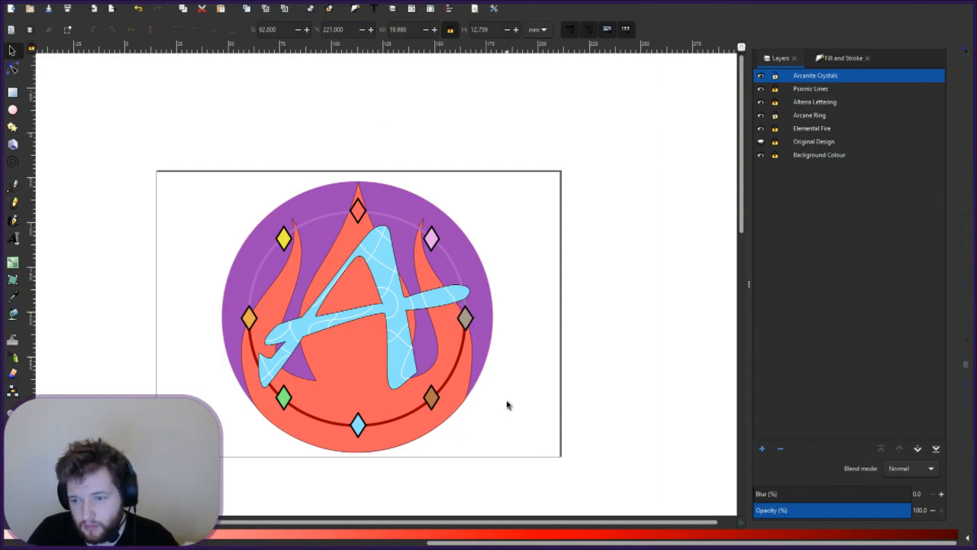
- Refine the brown diamond's Y position to 220.500
{"action": "left_click", "coordinate": [466, 317]}
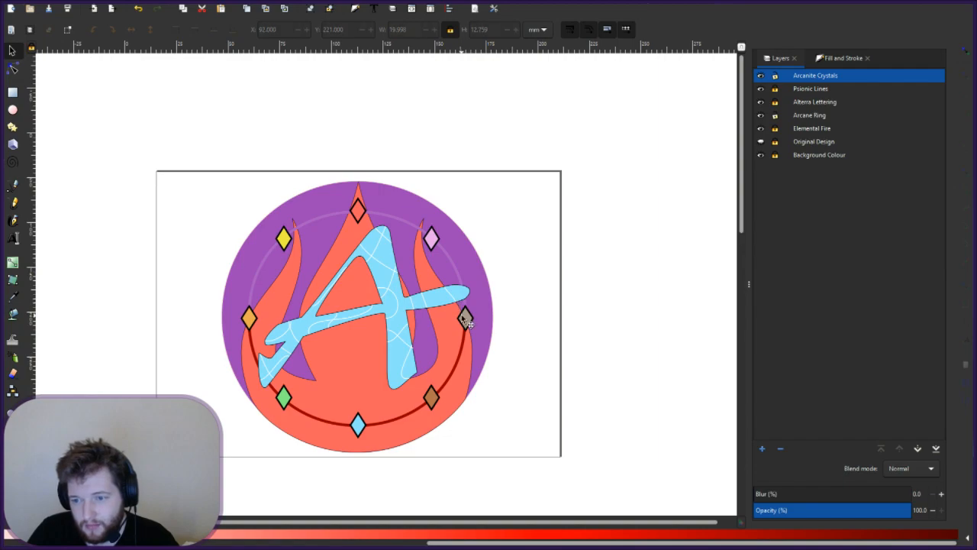
{"action": "left_click", "coordinate": [338, 32]}
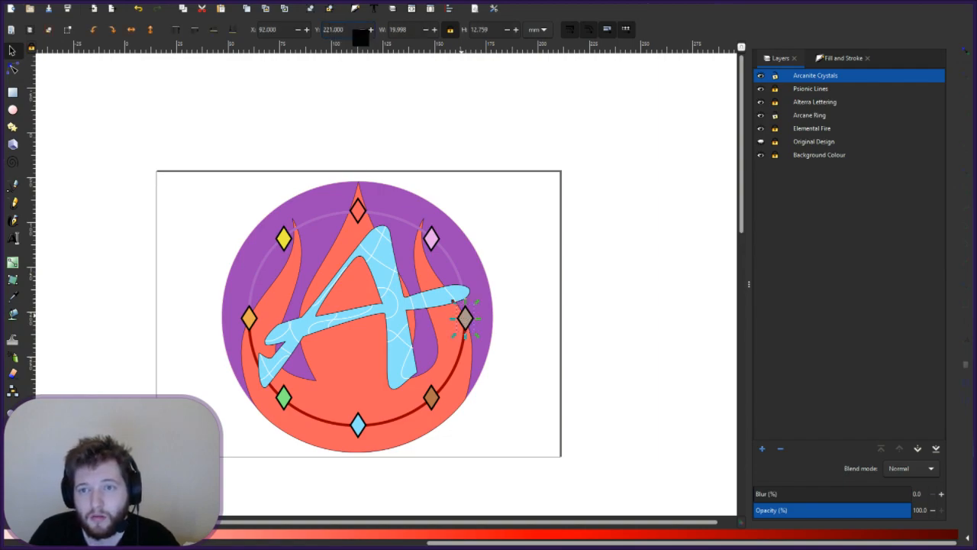
{"action": "key", "text": "BackSpace"}
{"action": "type", "text": "0"}
{"action": "key", "text": "Right"}
{"action": "key", "text": "Delete"}
{"action": "type", "text": "5"}
{"action": "key", "text": "Return"}
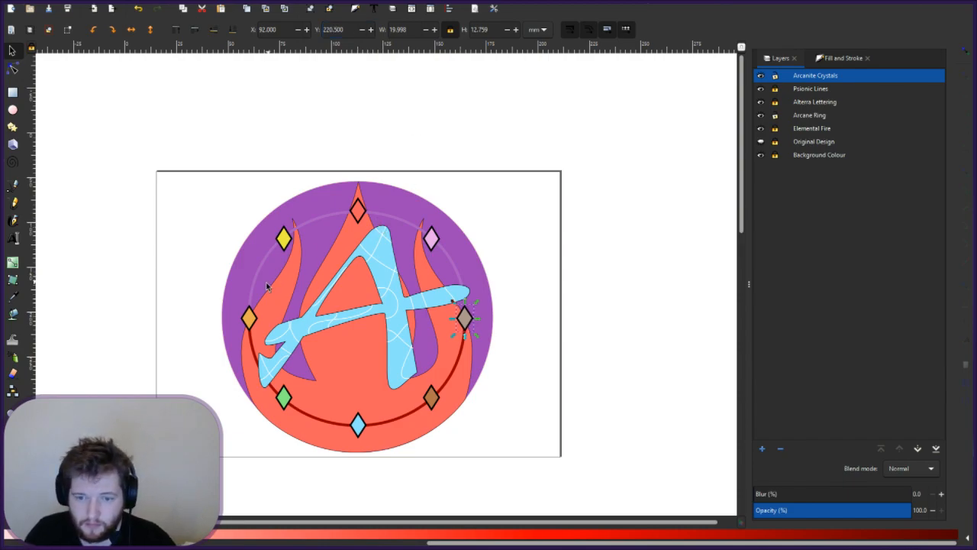
{"action": "left_click", "coordinate": [503, 387]}
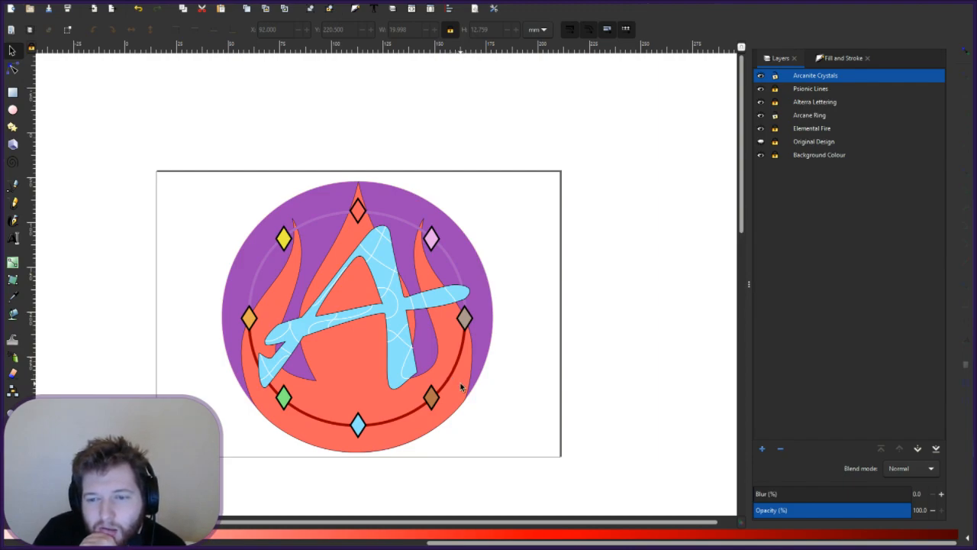
- Select the upper ring and drop its Upper Arcane Ring layer beneath Elemental Fire
{"action": "left_click", "coordinate": [260, 265]}
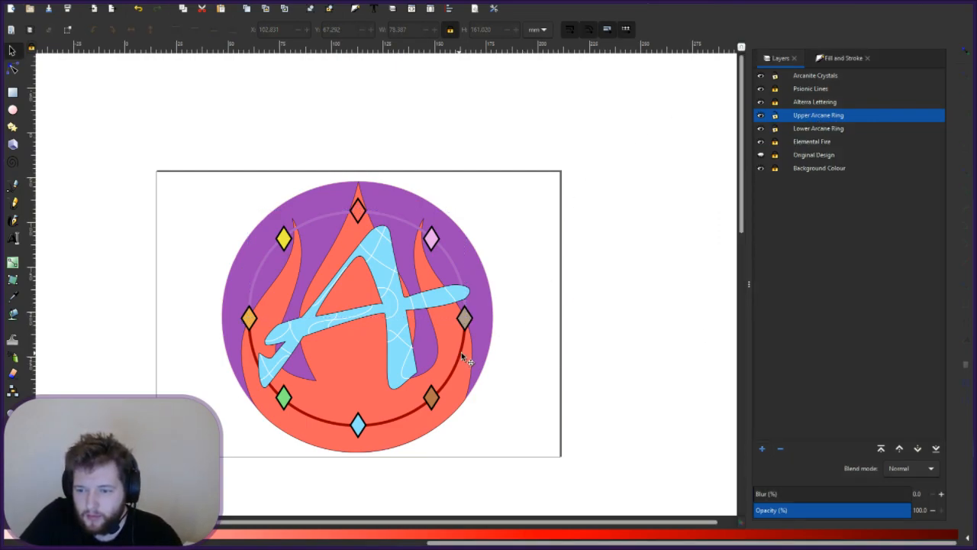
{"action": "left_click", "coordinate": [462, 354]}
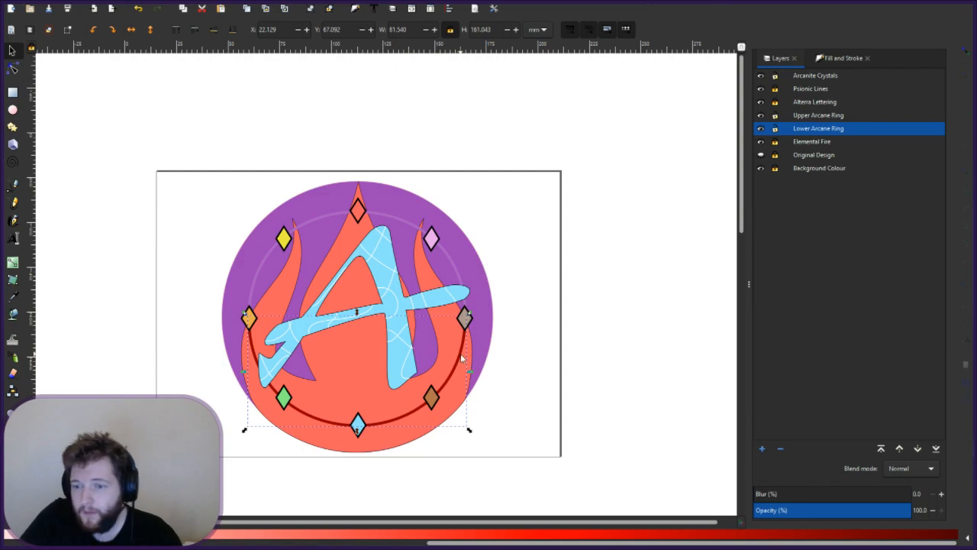
{"action": "left_click", "coordinate": [443, 250]}
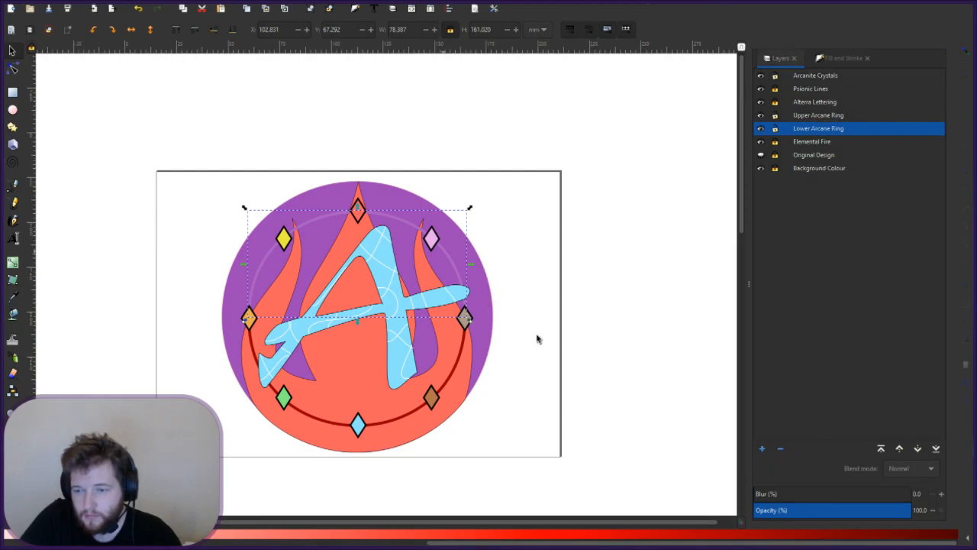
{"action": "left_click", "coordinate": [822, 120]}
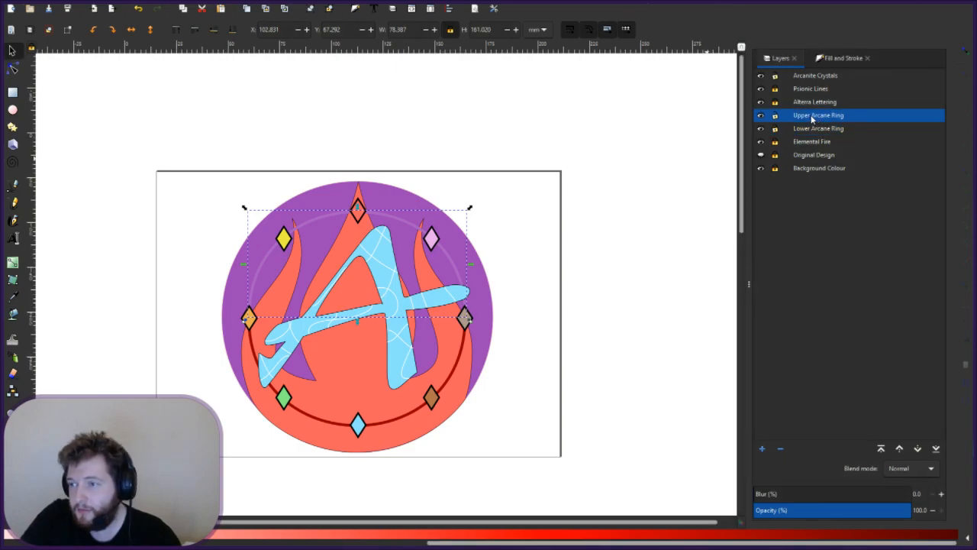
{"action": "double_click", "coordinate": [812, 116]}
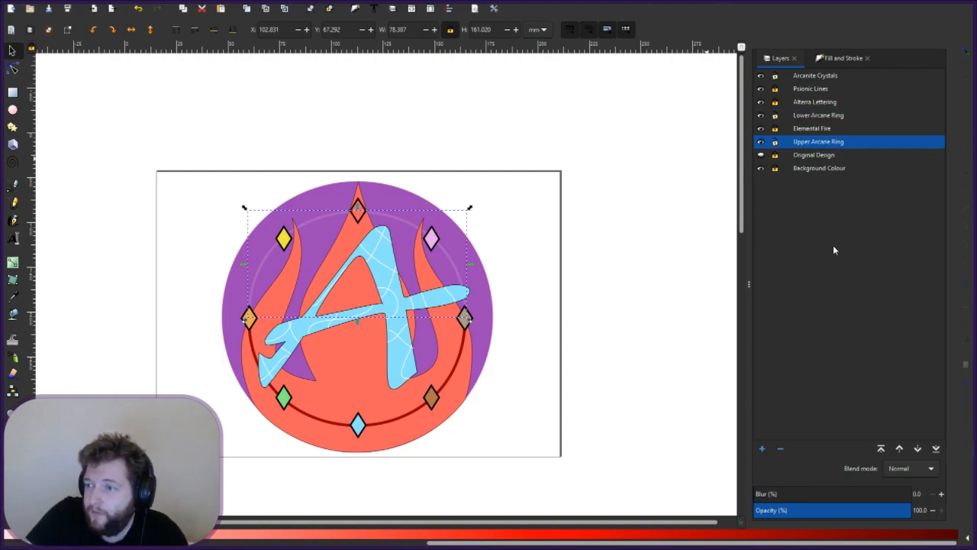
{"action": "left_click", "coordinate": [497, 276]}
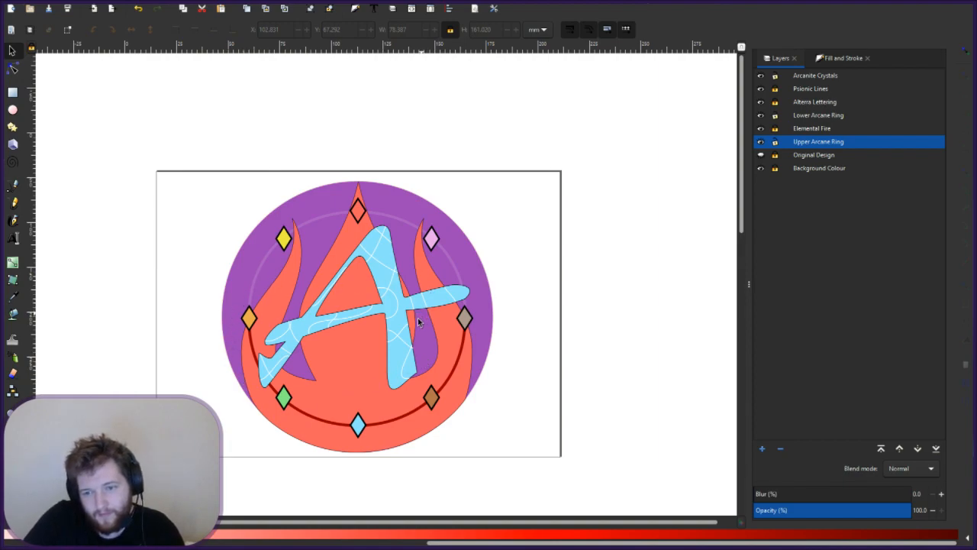
- Switch the dark red lower arc's stroke to a linear gradient
{"action": "left_click", "coordinate": [826, 58]}
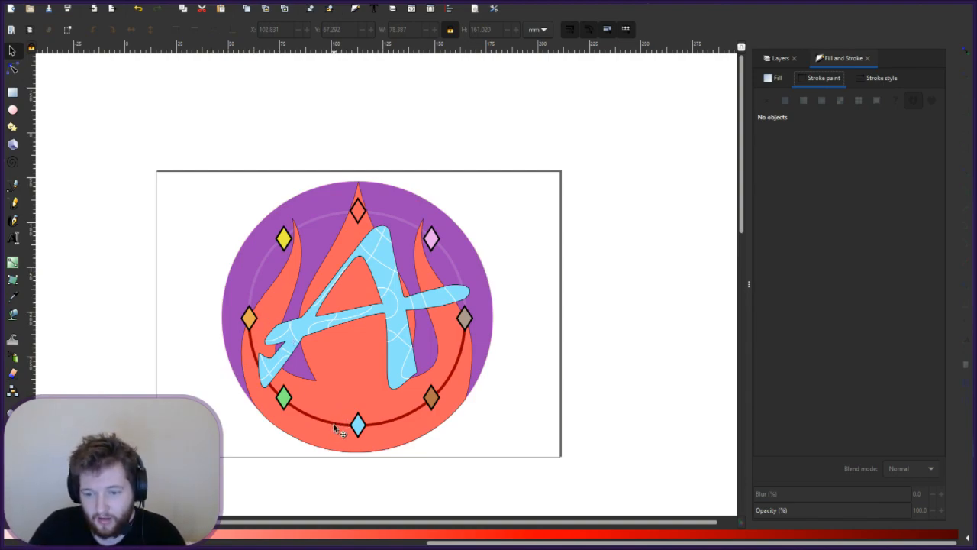
{"action": "left_click", "coordinate": [394, 420]}
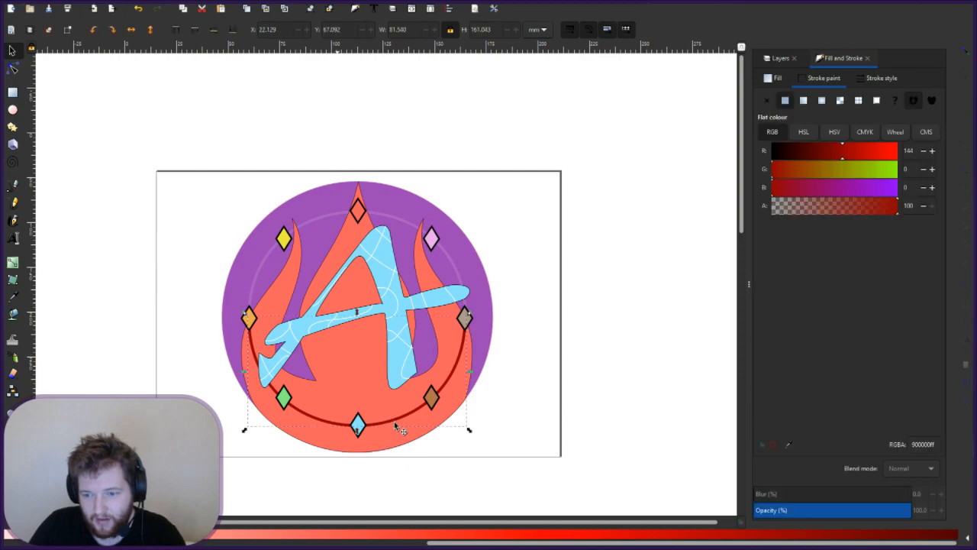
{"action": "left_click", "coordinate": [804, 101]}
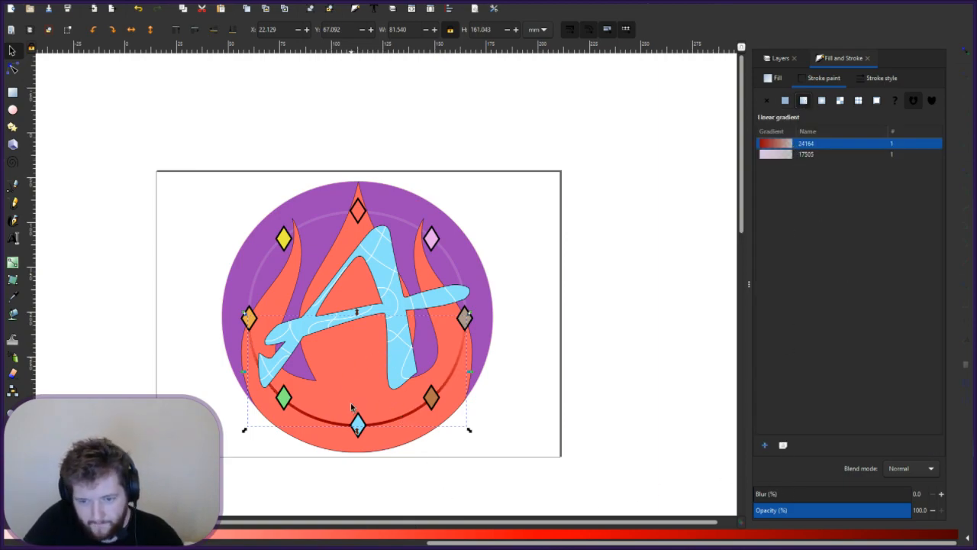
- Align the gradient vertically over the arc so the red fades toward its ends
{"action": "left_click", "coordinate": [13, 261]}
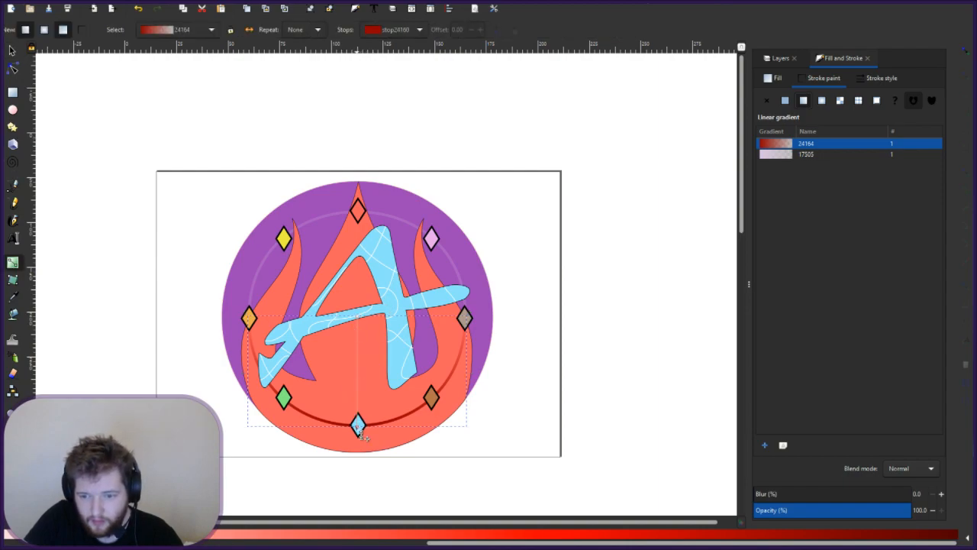
{"action": "mouse_move", "coordinate": [357, 424]}
{"action": "left_mouse_down"}
{"action": "mouse_move", "coordinate": [364, 378]}
{"action": "mouse_move", "coordinate": [417, 382]}
{"action": "mouse_move", "coordinate": [369, 466]}
{"action": "mouse_move", "coordinate": [367, 496]}
{"action": "mouse_move", "coordinate": [354, 498]}
{"action": "left_mouse_up"}
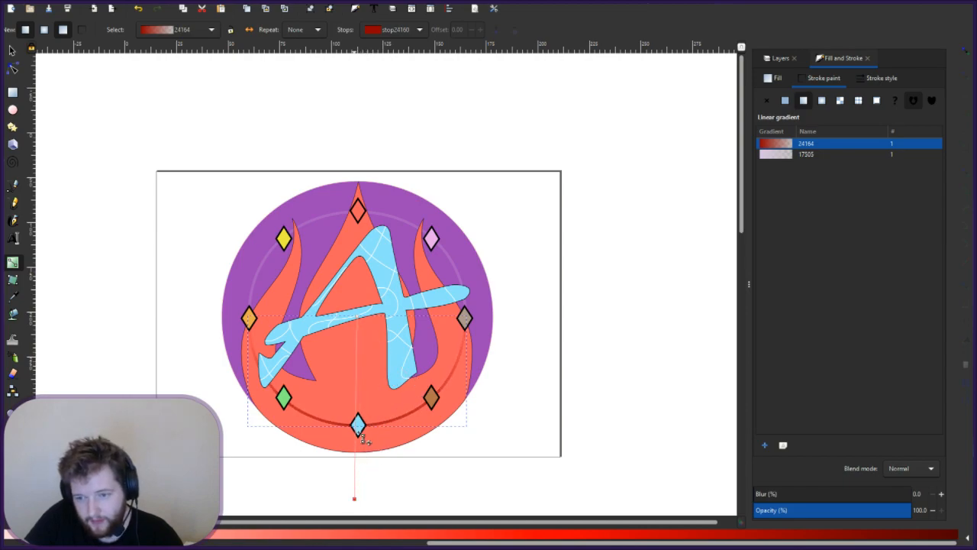
{"action": "left_click", "coordinate": [354, 314]}
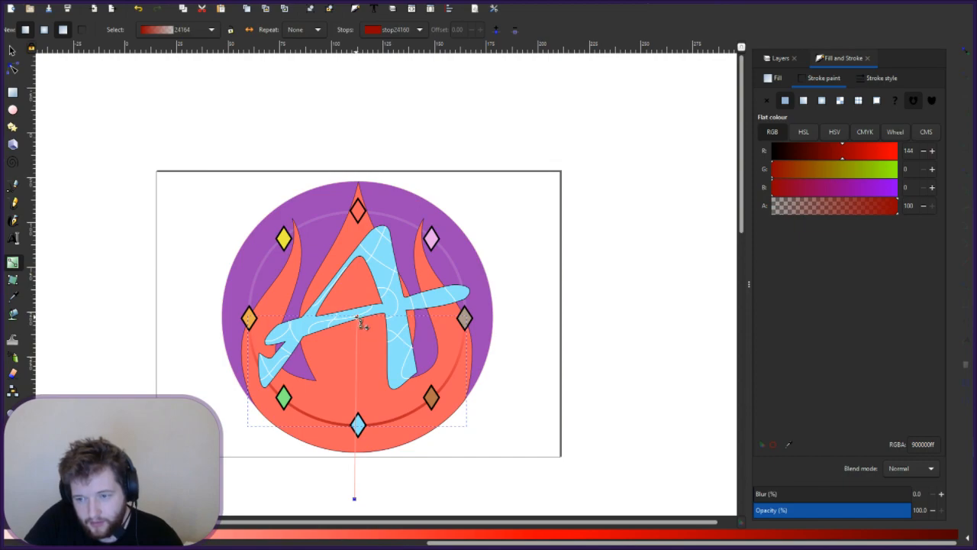
{"action": "mouse_move", "coordinate": [358, 318]}
{"action": "left_mouse_down"}
{"action": "mouse_move", "coordinate": [356, 390]}
{"action": "mouse_move", "coordinate": [363, 327]}
{"action": "left_mouse_up"}
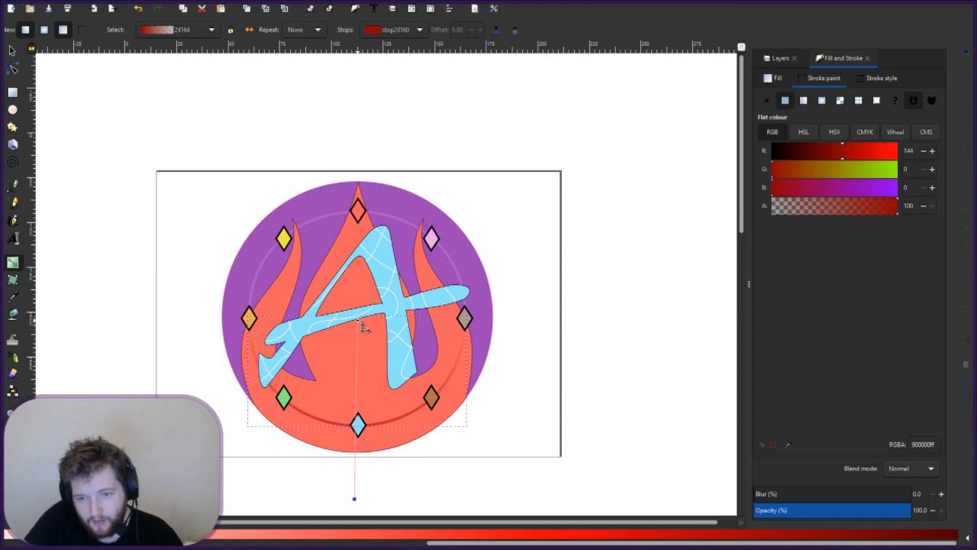
{"action": "left_click", "coordinate": [540, 308]}
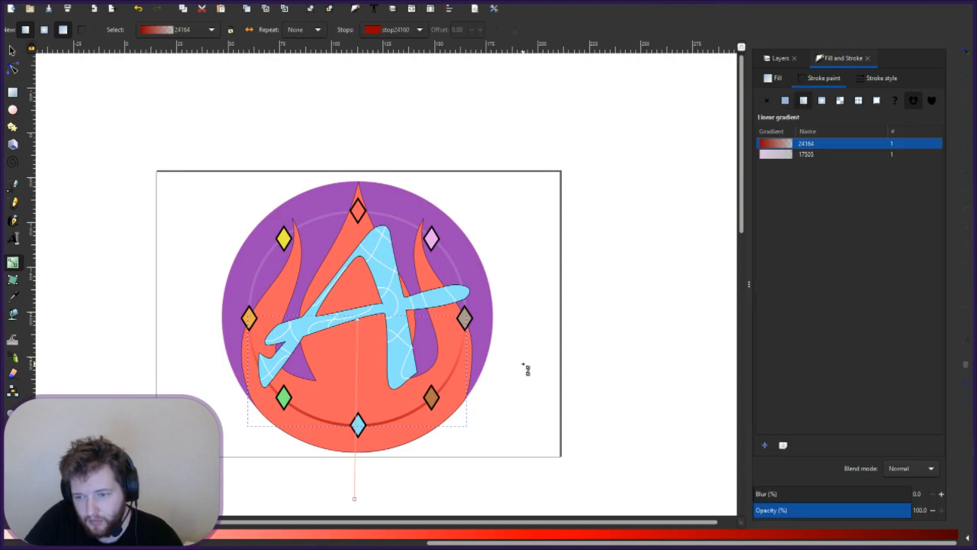
{"action": "left_click", "coordinate": [508, 445]}
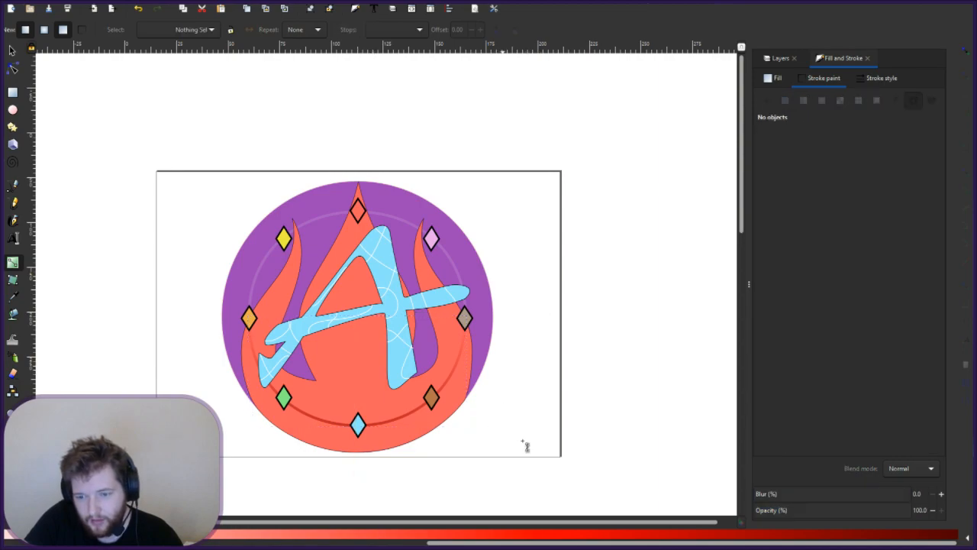
{"action": "left_click", "coordinate": [405, 425]}
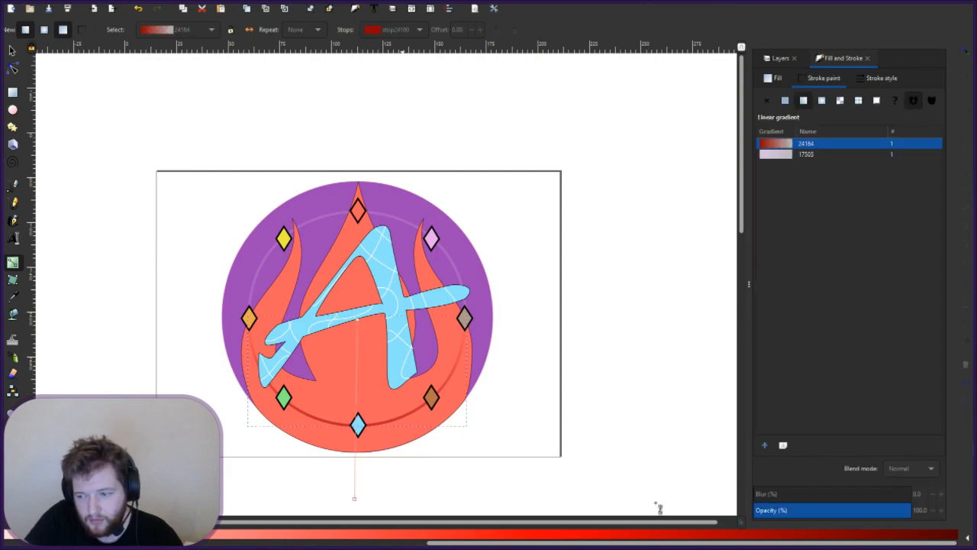
- Replace the gradient with a flat red stroke, trying several red palette swatches
{"action": "left_click", "coordinate": [278, 539], "text": "shift"}
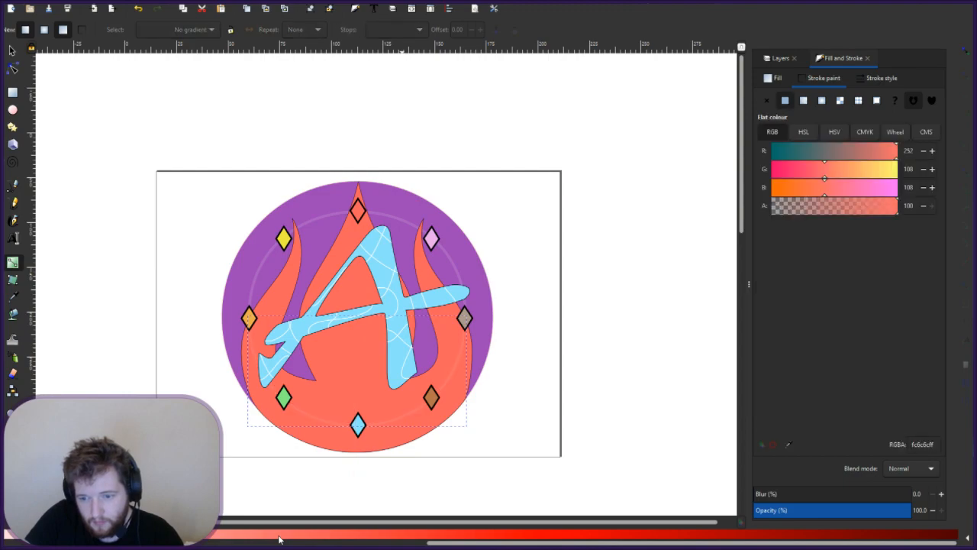
{"action": "left_click", "coordinate": [422, 537], "text": "shift"}
{"action": "left_click", "coordinate": [468, 536], "text": "shift"}
{"action": "left_click", "coordinate": [469, 536], "text": "shift"}
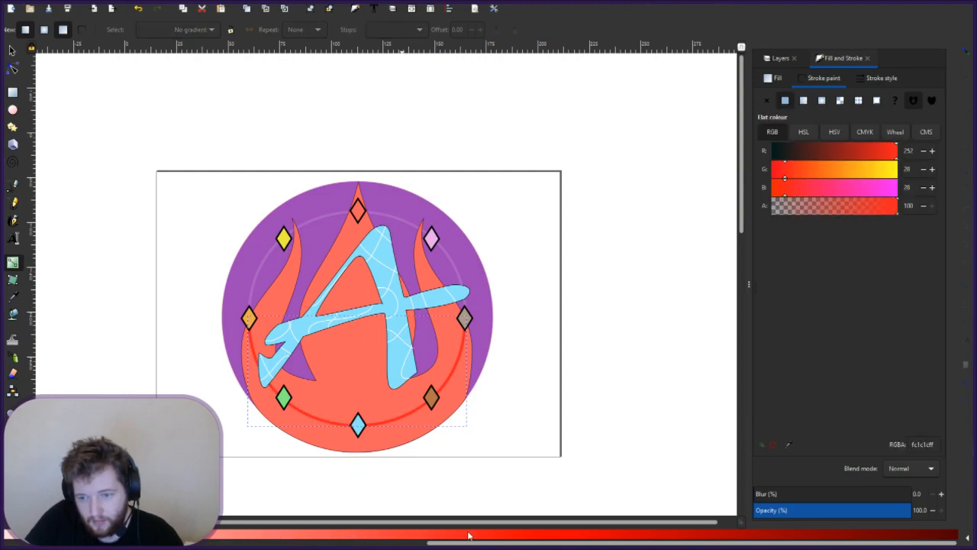
{"action": "left_click", "coordinate": [687, 537], "text": "shift"}
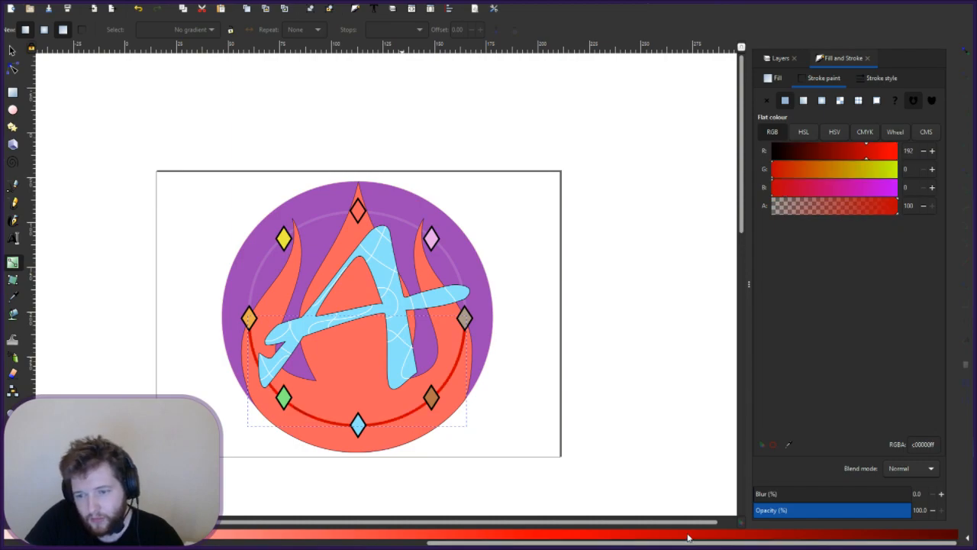
{"action": "left_click", "coordinate": [646, 537], "text": "shift"}
{"action": "left_click", "coordinate": [607, 537], "text": "shift"}
{"action": "left_click", "coordinate": [555, 539], "text": "shift"}
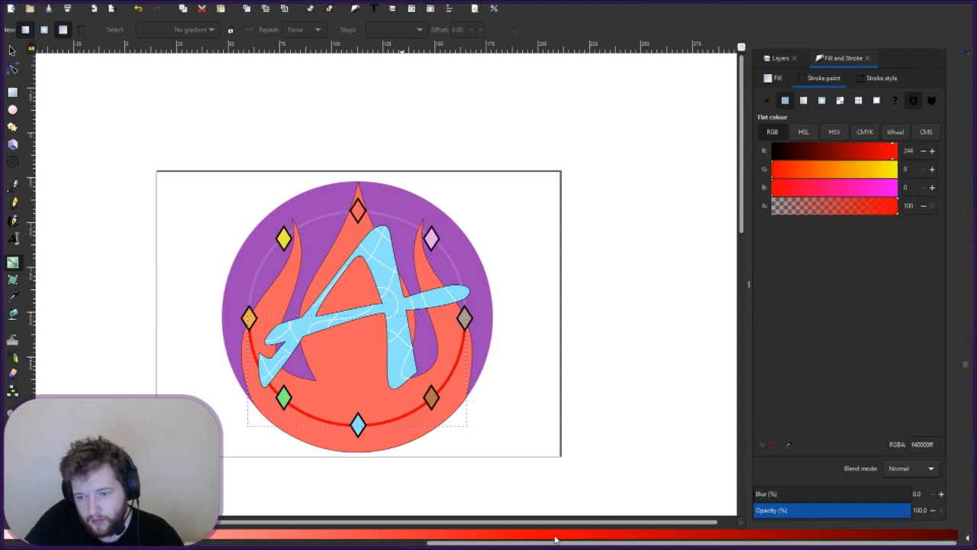
{"action": "left_click", "coordinate": [622, 538], "text": "shift"}
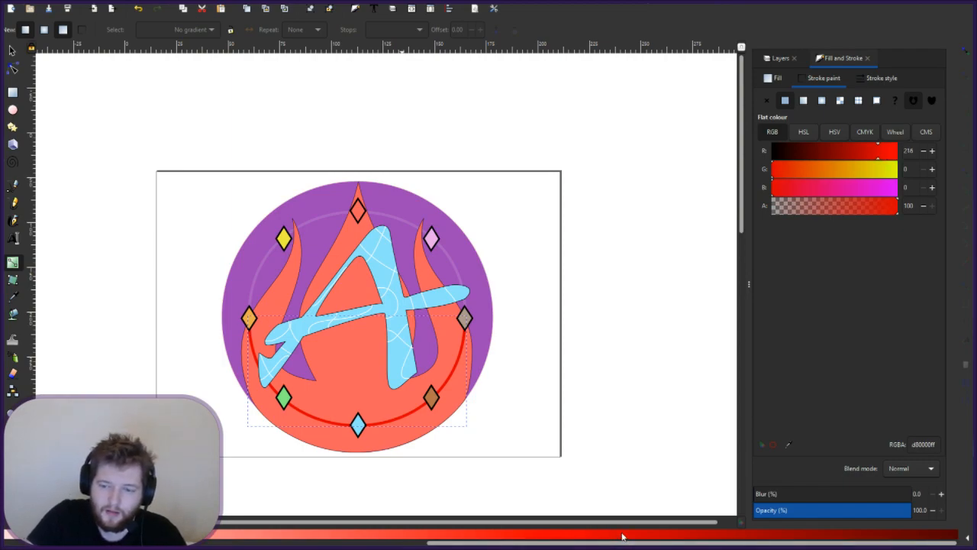
- Settle the arc's stroke on a deep red using the colour wheel
{"action": "left_click", "coordinate": [895, 131]}
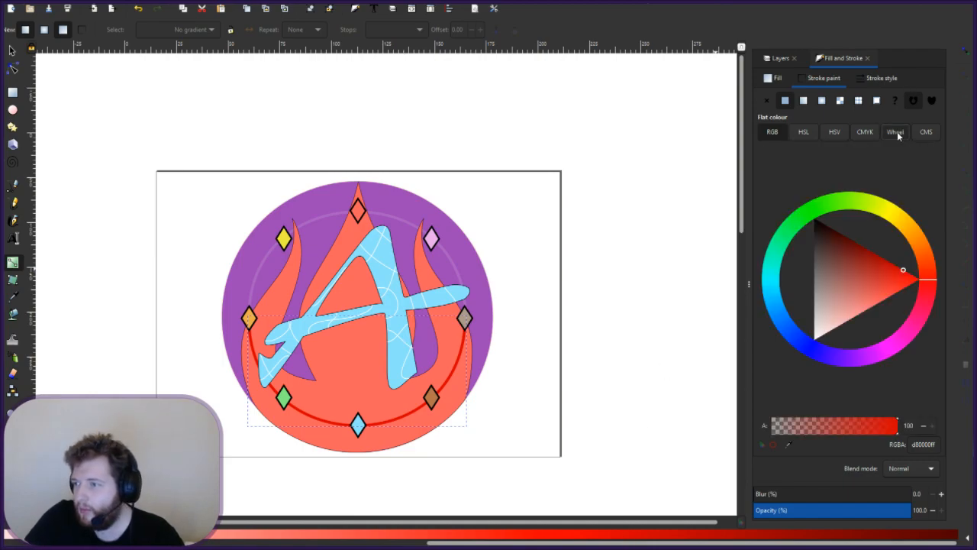
{"action": "left_click", "coordinate": [868, 295]}
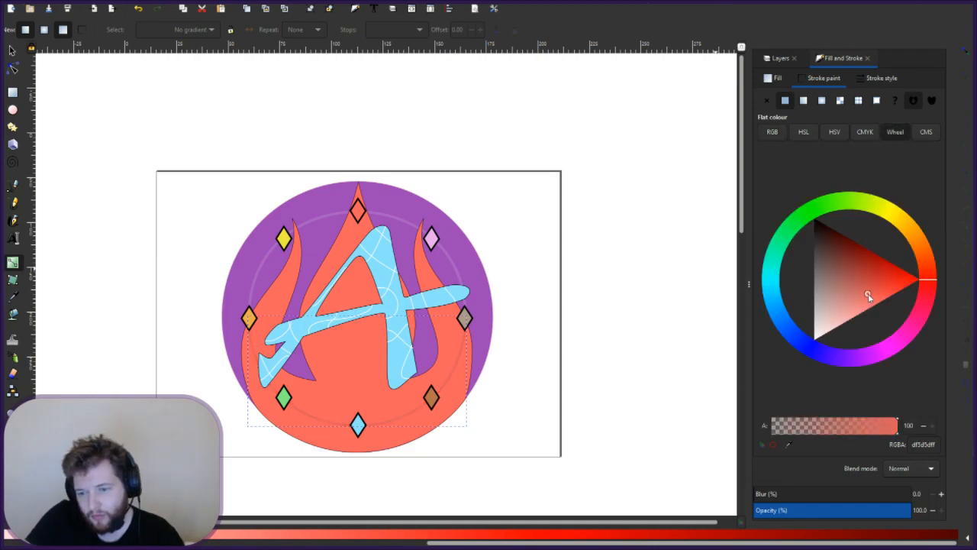
{"action": "left_click", "coordinate": [885, 284]}
{"action": "left_click", "coordinate": [866, 277]}
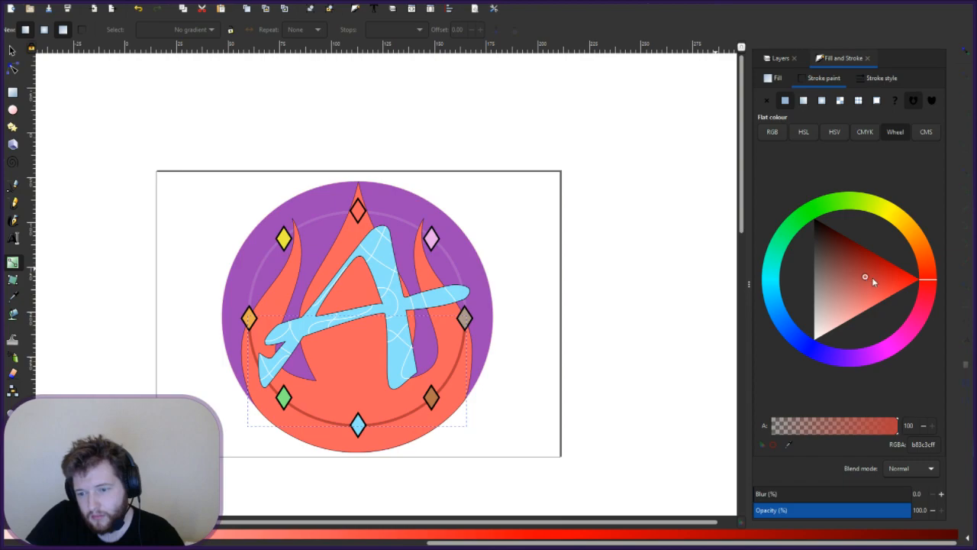
{"action": "left_click", "coordinate": [888, 286]}
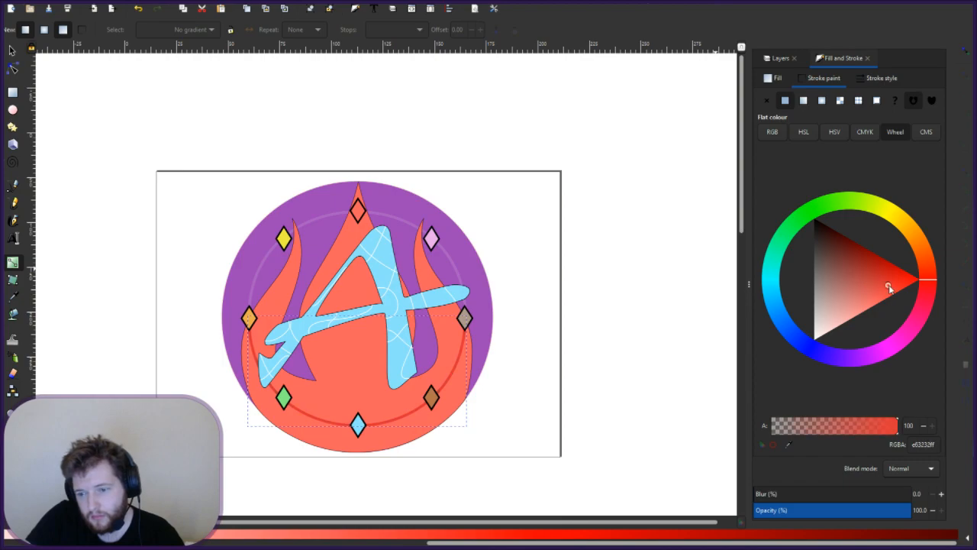
{"action": "left_click_drag", "start_coordinate": [877, 281], "coordinate": [861, 267]}
{"action": "left_click", "coordinate": [874, 269]}
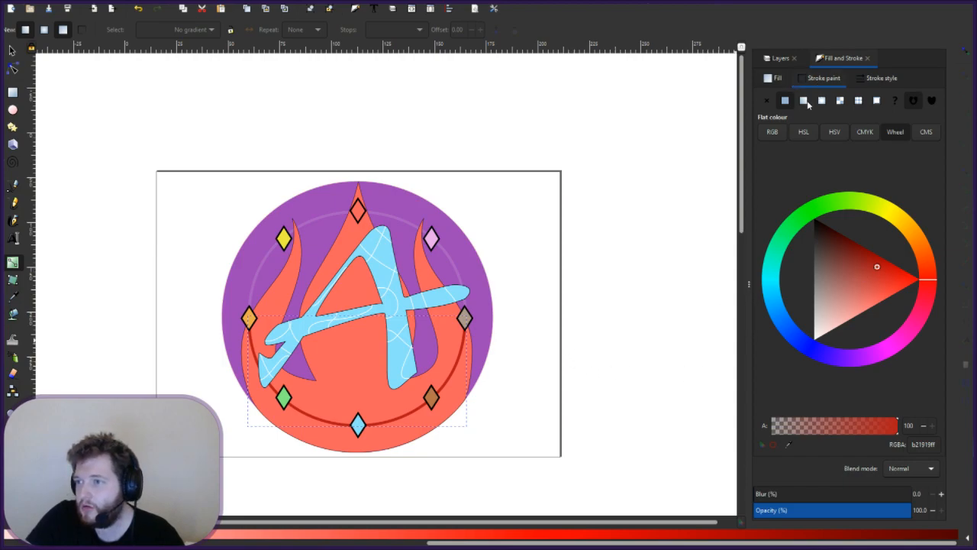
- Try a radial gradient on the stroke, then undo back to the flat dark red
{"action": "left_click", "coordinate": [821, 100]}
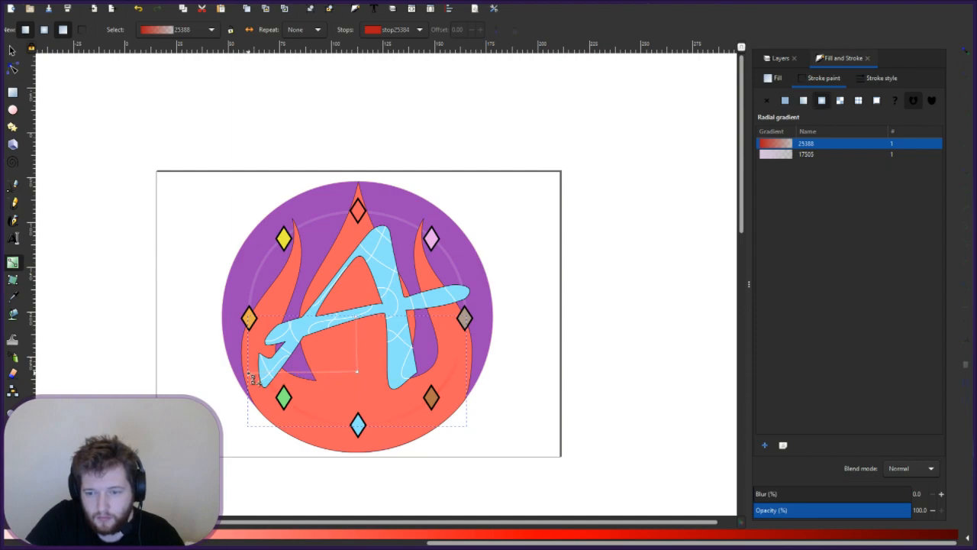
{"action": "mouse_move", "coordinate": [255, 373]}
{"action": "left_mouse_down"}
{"action": "mouse_move", "coordinate": [277, 323]}
{"action": "mouse_move", "coordinate": [254, 367]}
{"action": "left_mouse_up"}
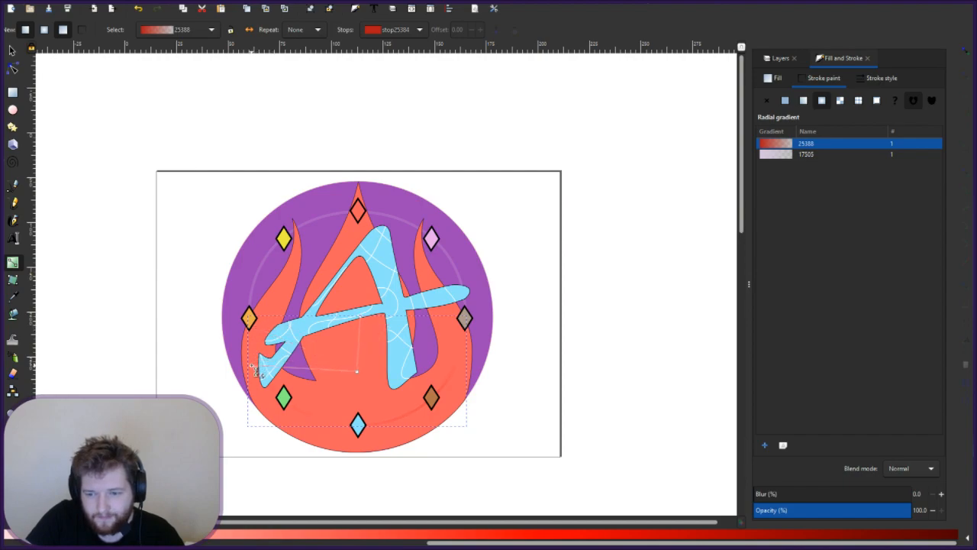
{"action": "left_click", "coordinate": [361, 317]}
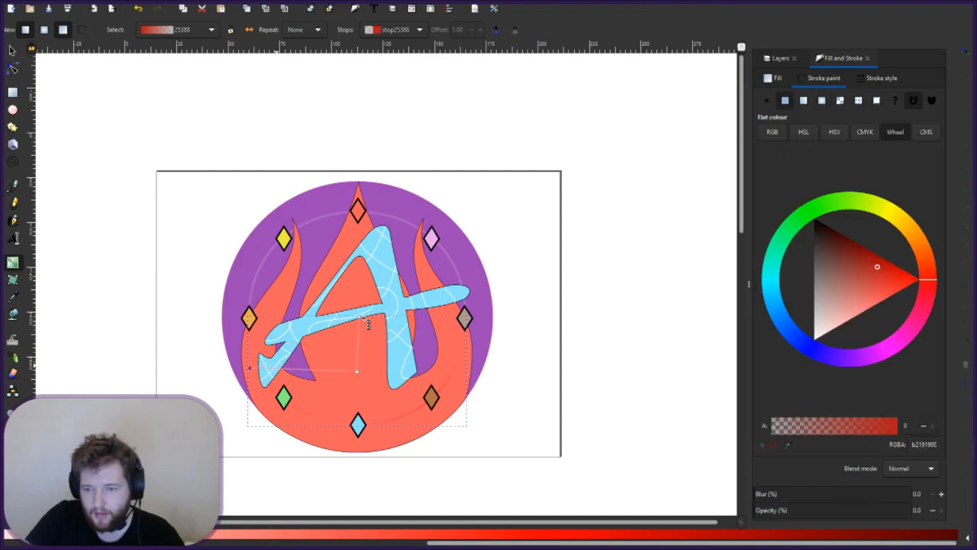
{"action": "mouse_move", "coordinate": [360, 317]}
{"action": "left_mouse_down"}
{"action": "mouse_move", "coordinate": [360, 366]}
{"action": "mouse_move", "coordinate": [384, 161]}
{"action": "mouse_move", "coordinate": [284, 145]}
{"action": "mouse_move", "coordinate": [404, 166]}
{"action": "mouse_move", "coordinate": [395, 159]}
{"action": "left_mouse_up"}
{"action": "key", "text": "ctrl+z"}
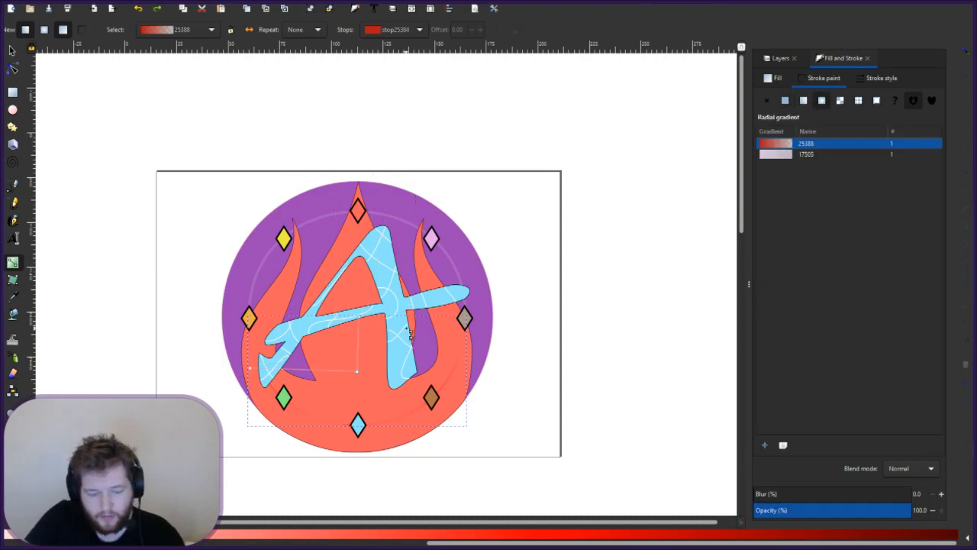
{"action": "key", "text": "ctrl+z"}
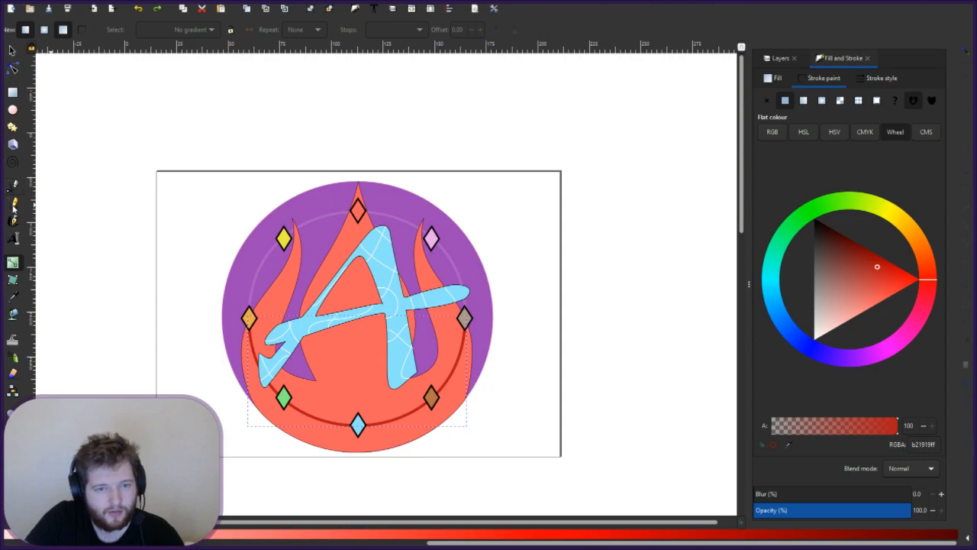
- Reselect the red arc and give its stroke a radial gradient
{"action": "left_click", "coordinate": [13, 187]}
{"action": "left_click", "coordinate": [13, 261]}
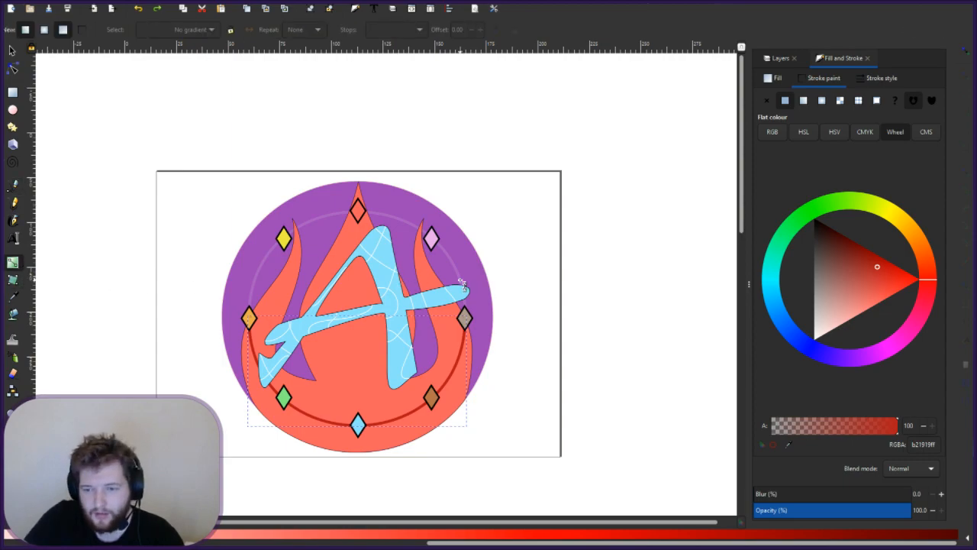
{"action": "key", "text": "Escape"}
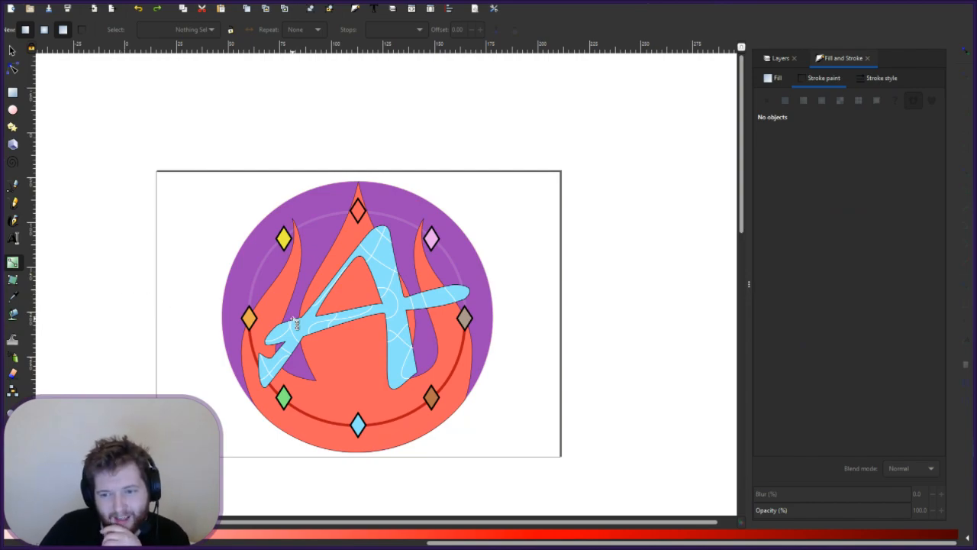
{"action": "left_click", "coordinate": [389, 427]}
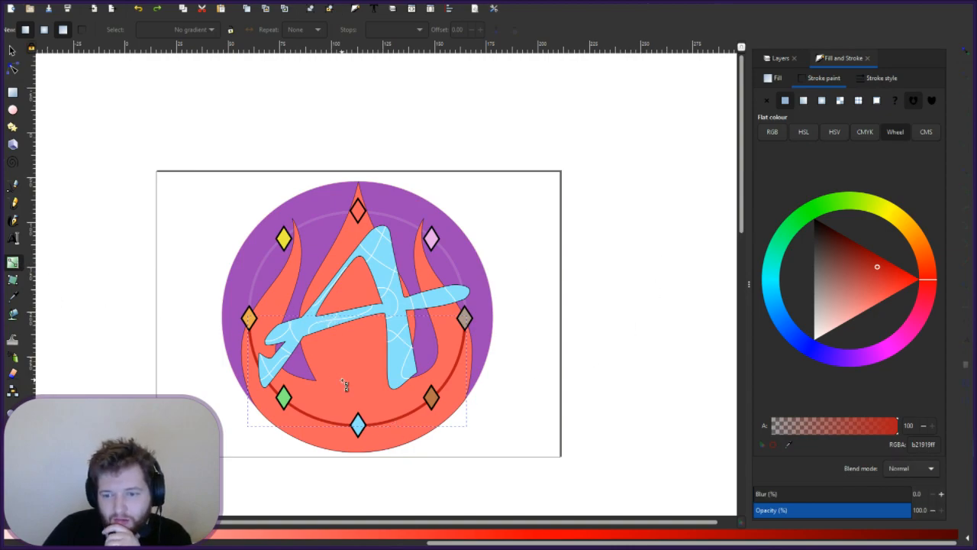
{"action": "key", "text": "Escape"}
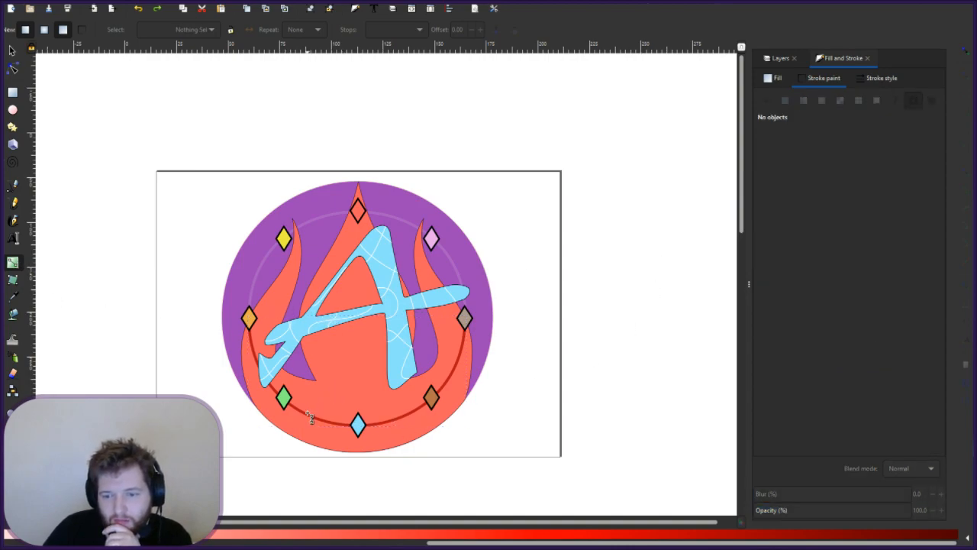
{"action": "left_click", "coordinate": [309, 416]}
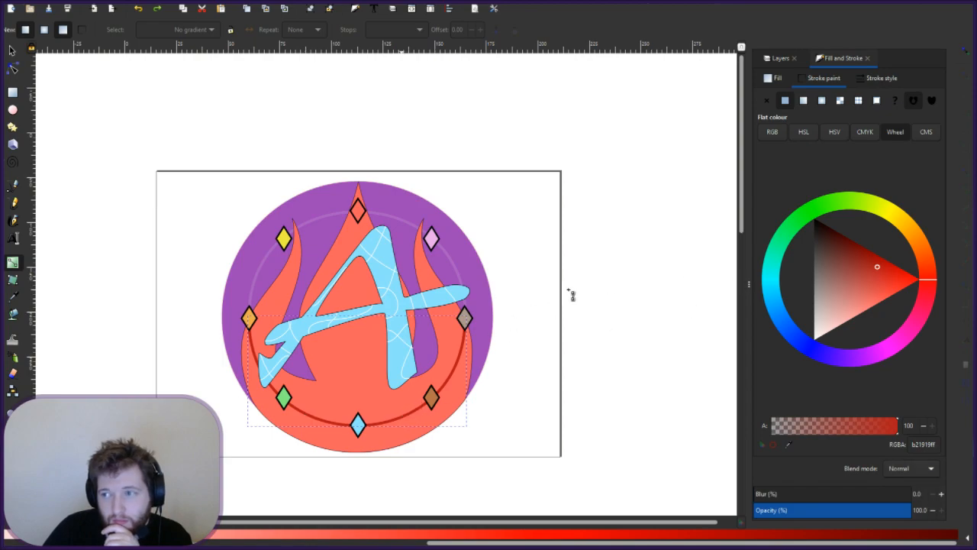
{"action": "key", "text": "ctrl+z"}
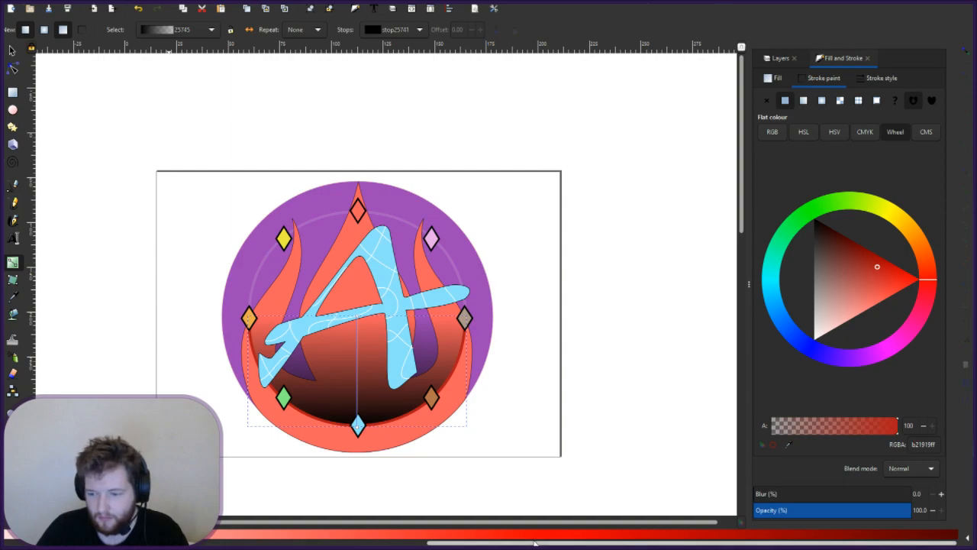
{"action": "key", "text": "ctrl+z"}
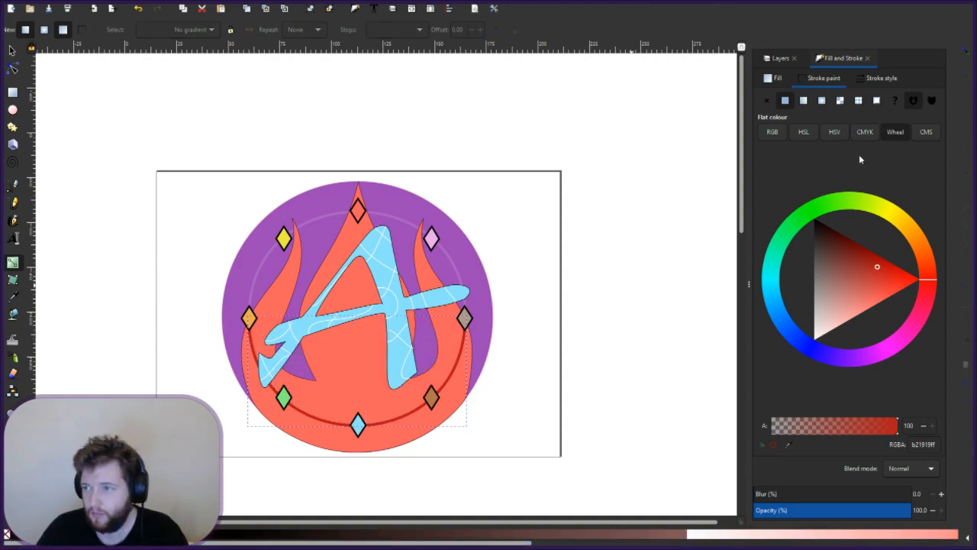
{"action": "left_click", "coordinate": [822, 101]}
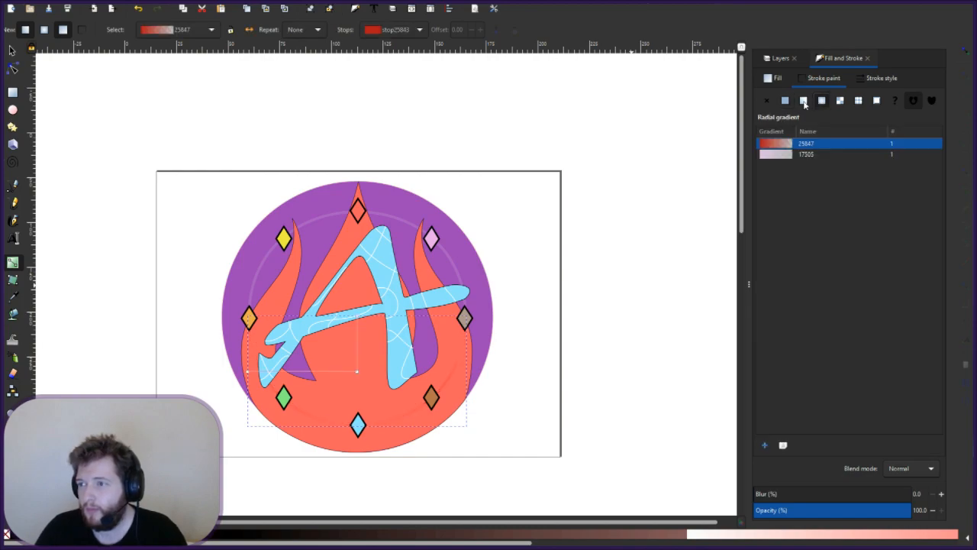
- Make the red arc's stroke a vertical linear gradient fading to transparent b2191900 below the arc
{"action": "left_click", "coordinate": [803, 102]}
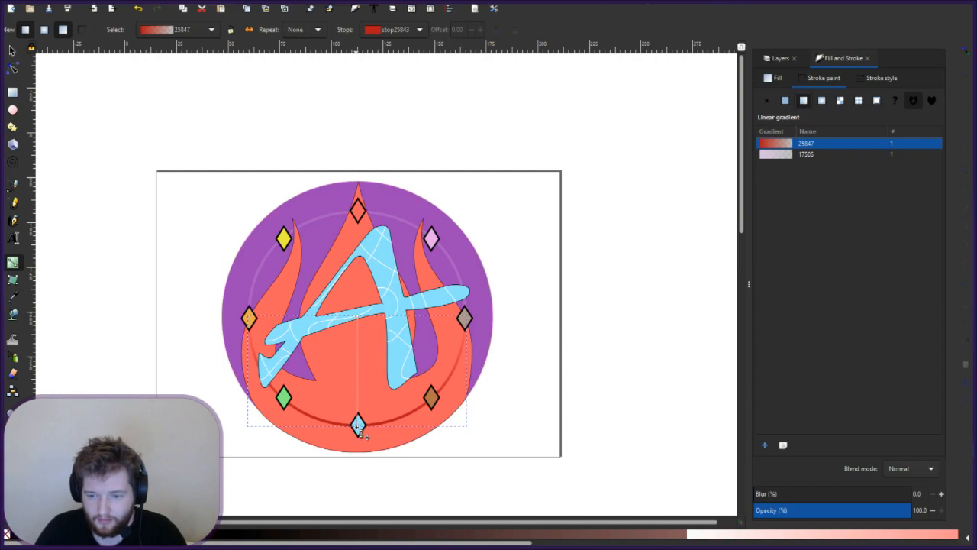
{"action": "mouse_move", "coordinate": [358, 425]}
{"action": "left_mouse_down"}
{"action": "mouse_move", "coordinate": [365, 373]}
{"action": "mouse_move", "coordinate": [363, 524]}
{"action": "mouse_move", "coordinate": [366, 455]}
{"action": "left_mouse_up"}
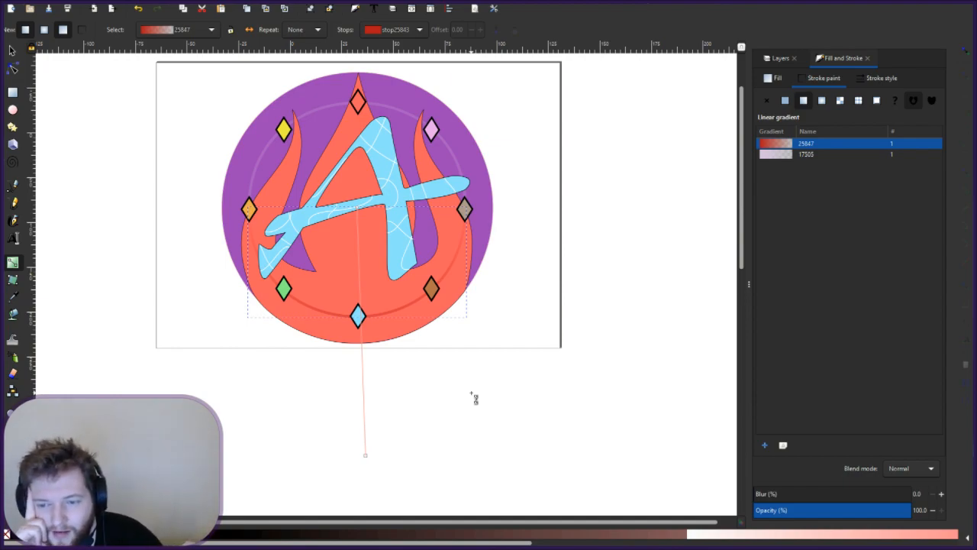
{"action": "left_click", "coordinate": [510, 294]}
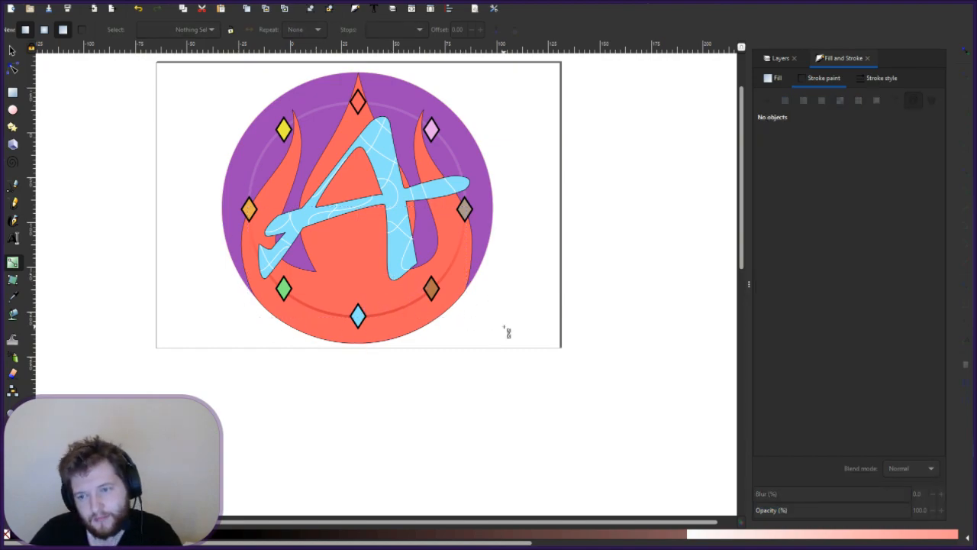
{"action": "scroll", "coordinate": [507, 331], "scroll_direction": "up", "scroll_amount": 3}
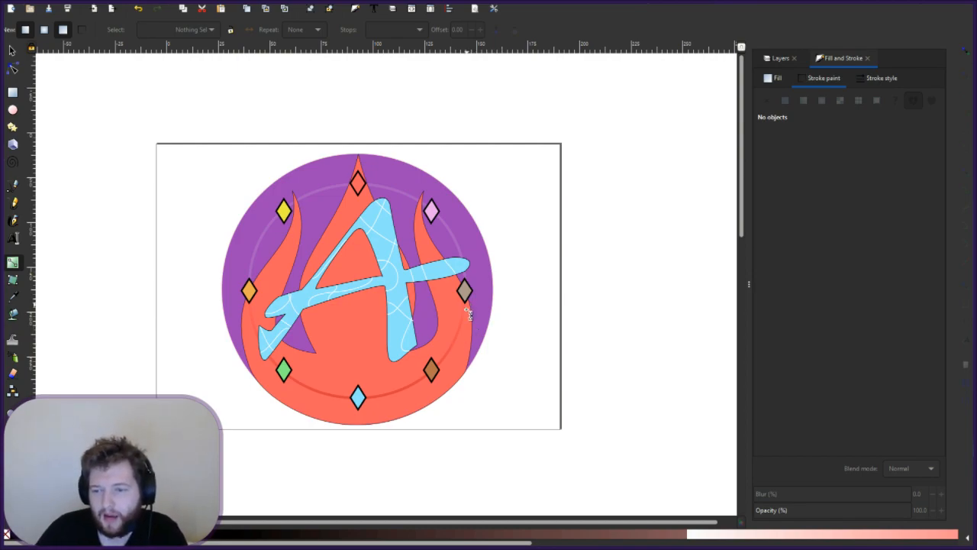
{"action": "left_click", "coordinate": [466, 350]}
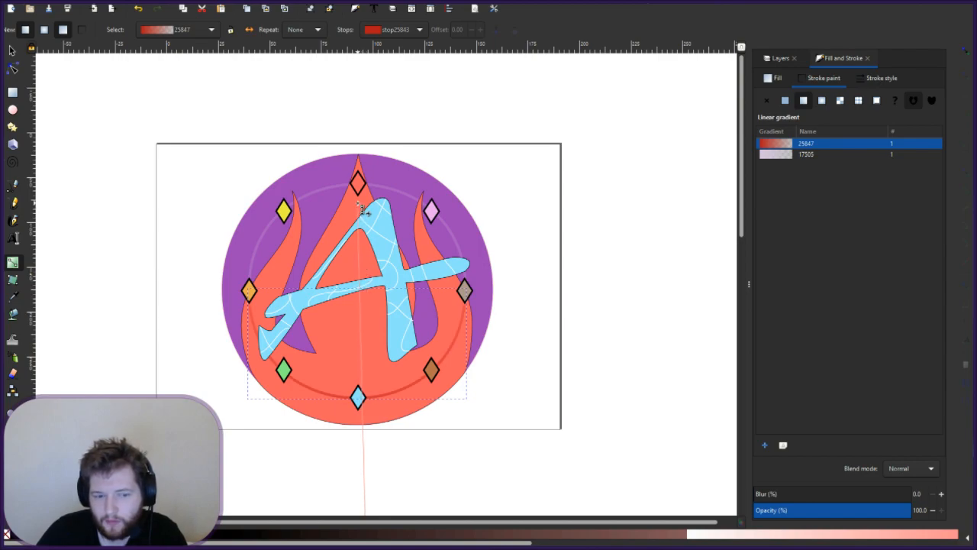
{"action": "left_click", "coordinate": [338, 191]}
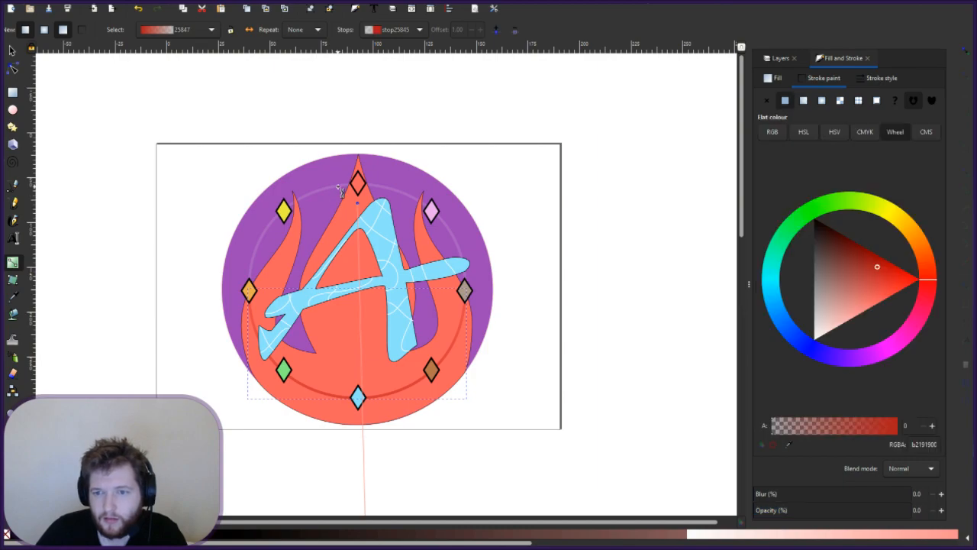
{"action": "left_click", "coordinate": [340, 191]}
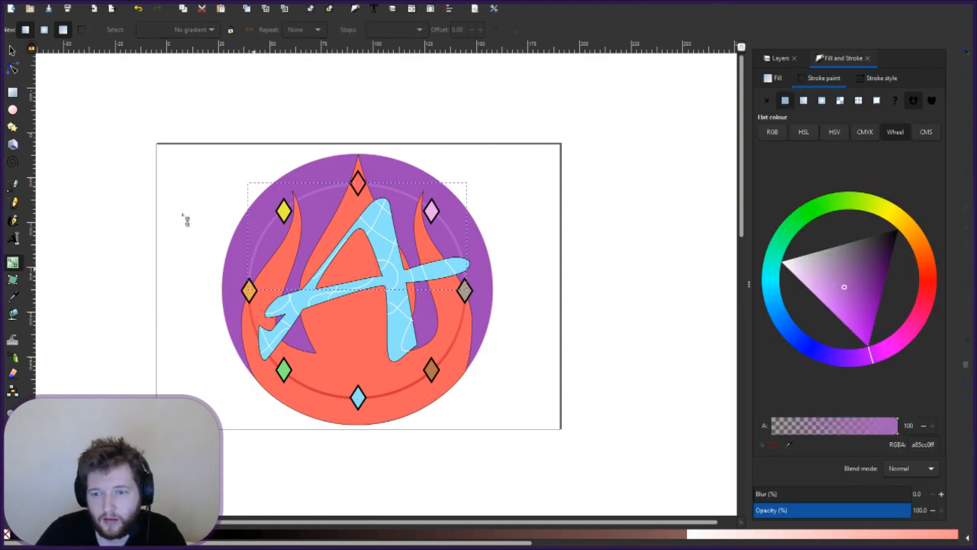
- Give the purple arc's stroke a linear gradient instead of the dark or radial one
{"action": "double_click", "coordinate": [340, 192]}
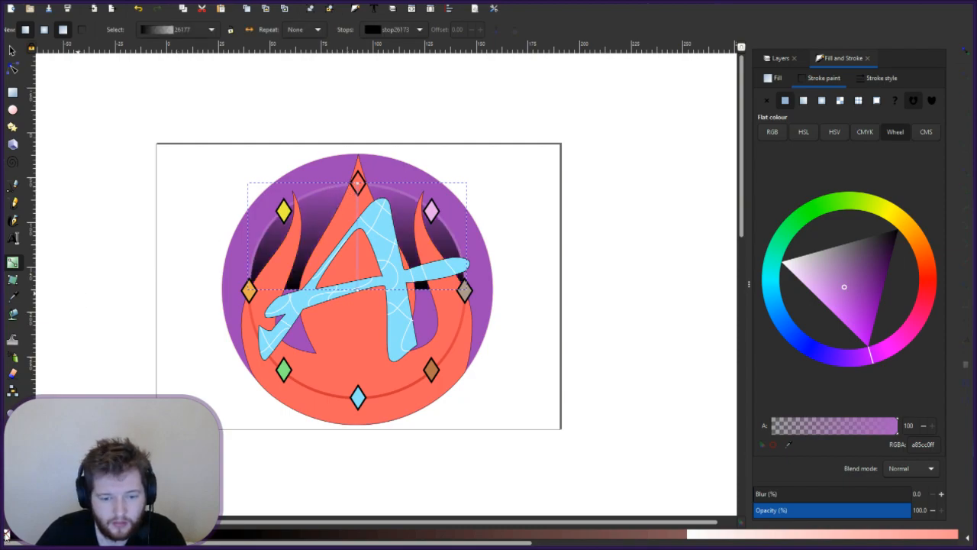
{"action": "key", "text": "ctrl+z"}
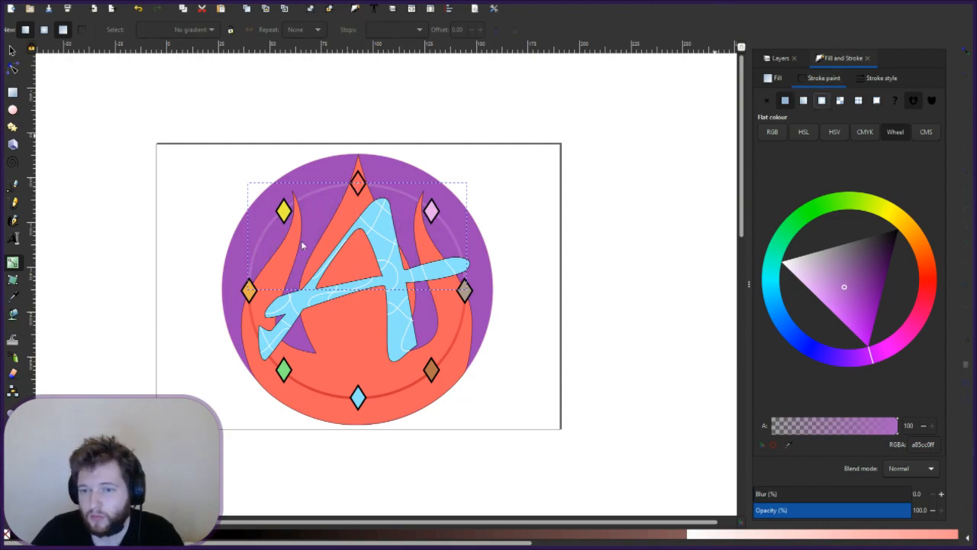
{"action": "left_click", "coordinate": [821, 100]}
{"action": "left_click", "coordinate": [803, 100]}
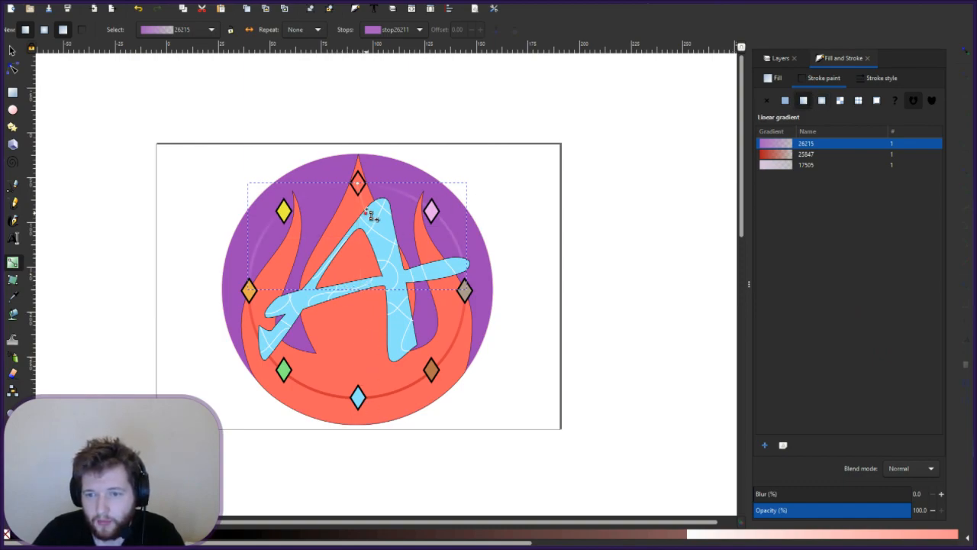
- Align the gradient handles vertically so the stroke fades from a85cc0ff to transparent at the top
{"action": "left_click_drag", "start_coordinate": [363, 218], "coordinate": [358, 271]}
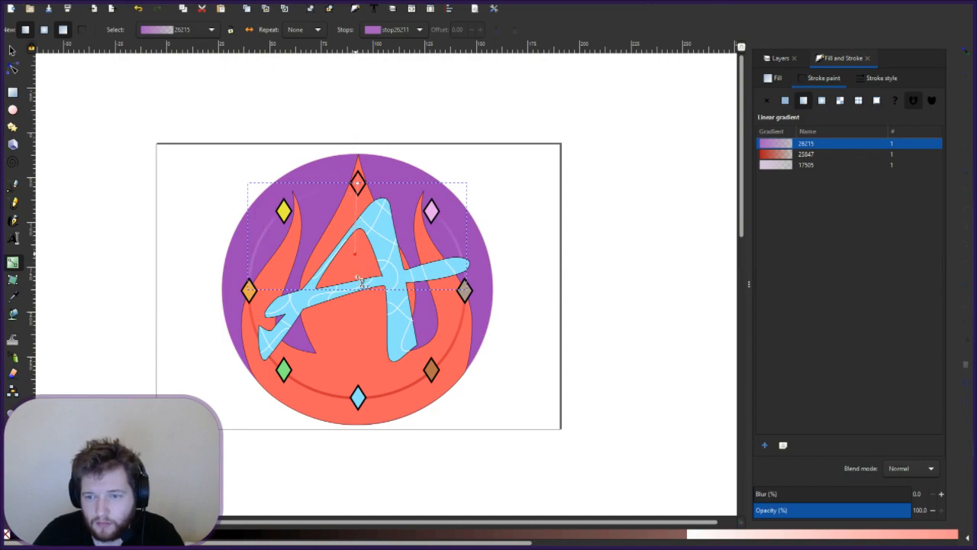
{"action": "left_click", "coordinate": [358, 183]}
{"action": "left_click_drag", "start_coordinate": [358, 129], "coordinate": [357, 79]}
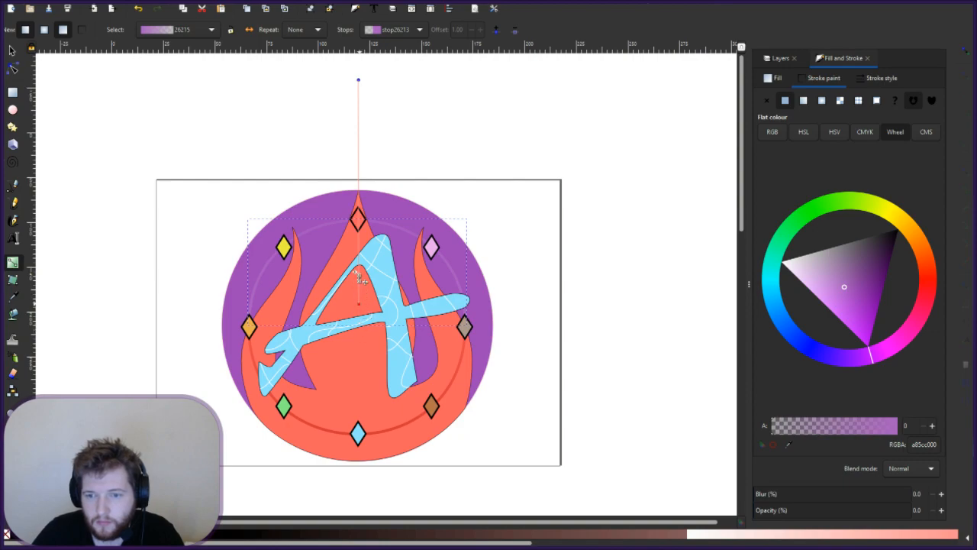
{"action": "mouse_move", "coordinate": [357, 285]}
{"action": "left_mouse_down"}
{"action": "mouse_move", "coordinate": [338, 420]}
{"action": "mouse_move", "coordinate": [358, 269]}
{"action": "left_mouse_up"}
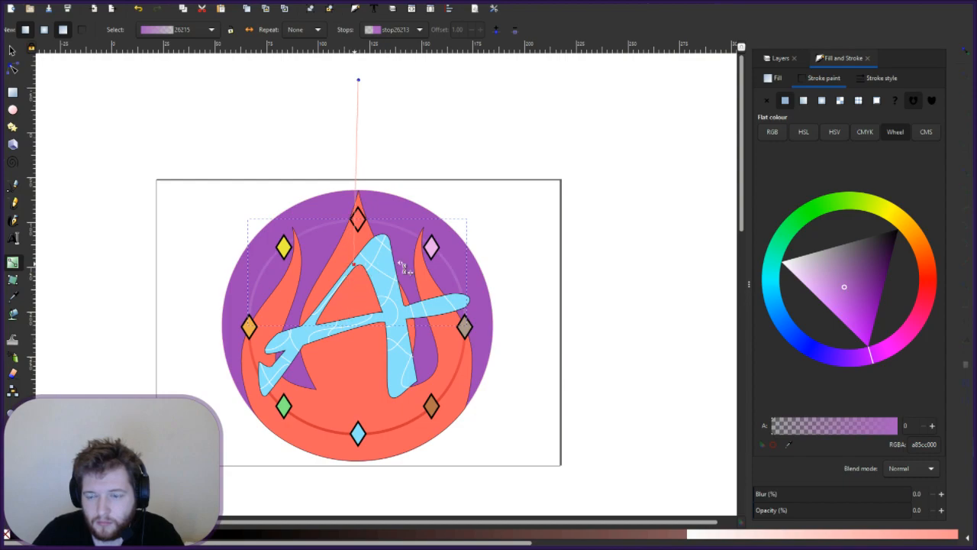
{"action": "left_click", "coordinate": [505, 249]}
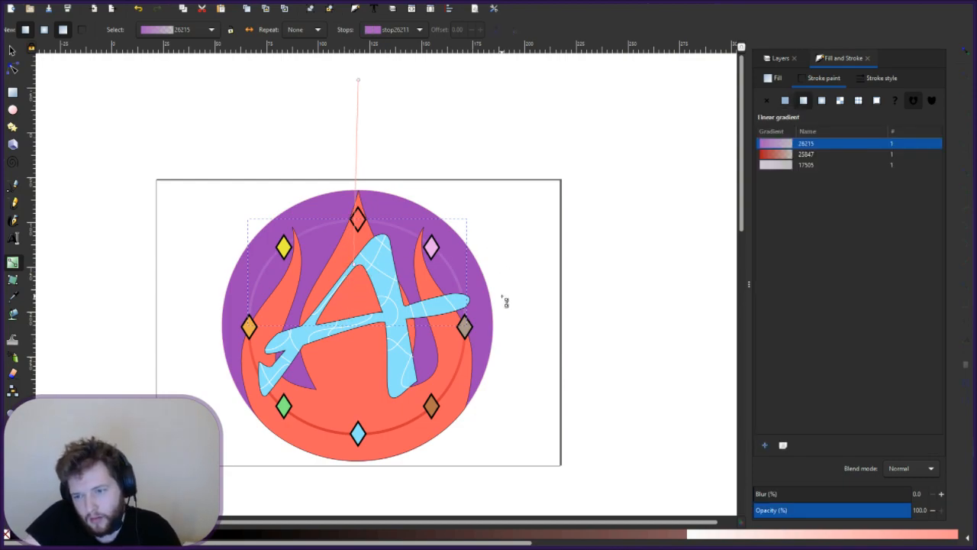
{"action": "left_click", "coordinate": [519, 316]}
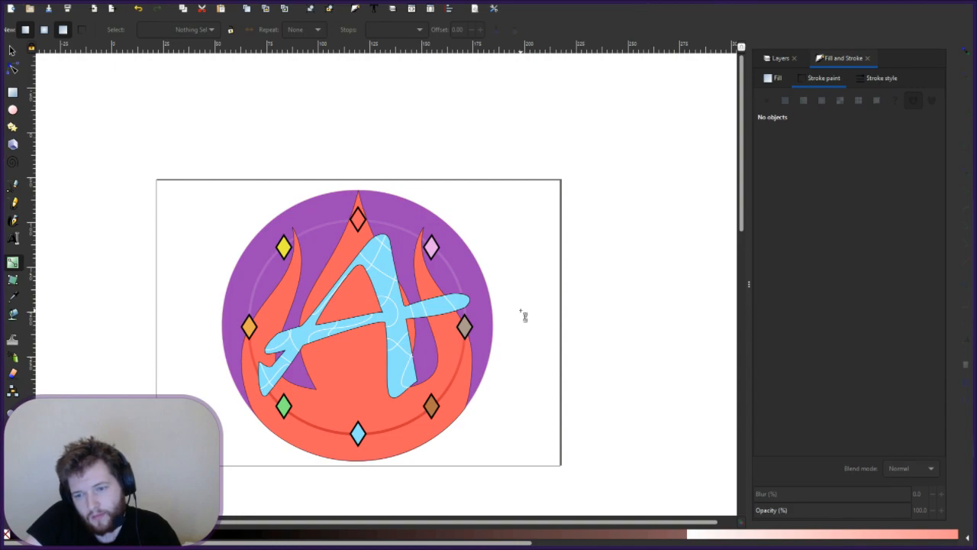
- Move the red arc gradient's transparent end stop to shorten the fade
{"action": "left_click", "coordinate": [461, 377]}
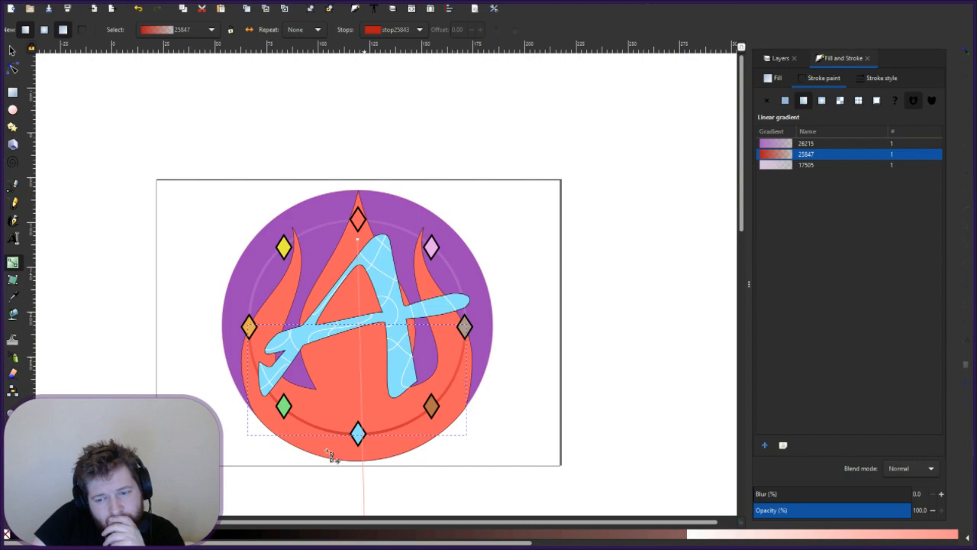
{"action": "scroll", "coordinate": [439, 428], "scroll_direction": "down", "scroll_amount": 5}
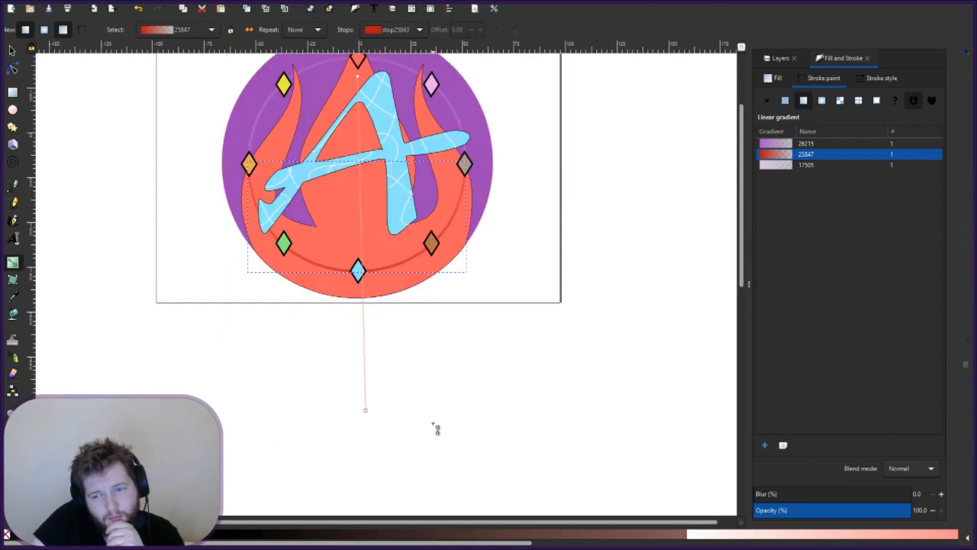
{"action": "scroll", "coordinate": [439, 427], "scroll_direction": "up", "scroll_amount": 4}
{"action": "scroll", "coordinate": [439, 427], "scroll_direction": "down", "scroll_amount": 1}
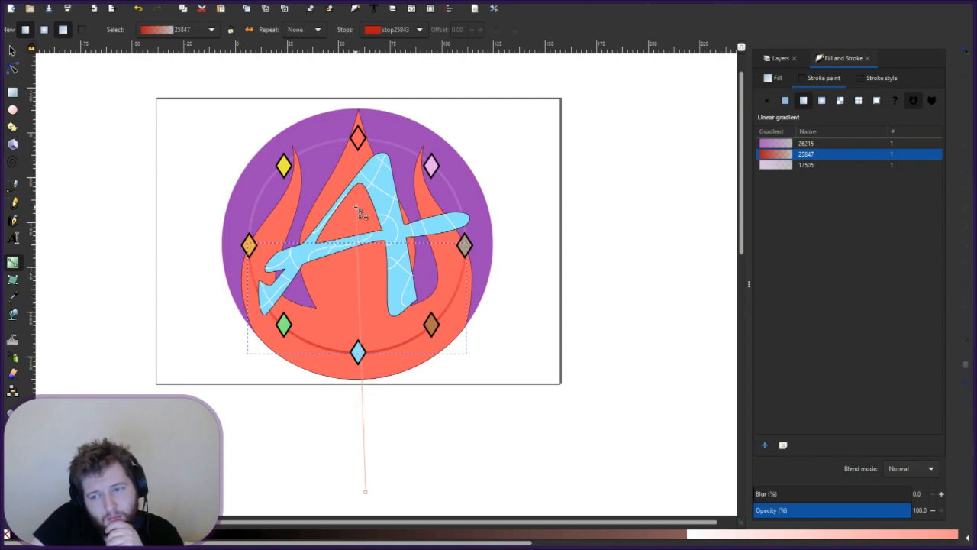
{"action": "left_click", "coordinate": [365, 490]}
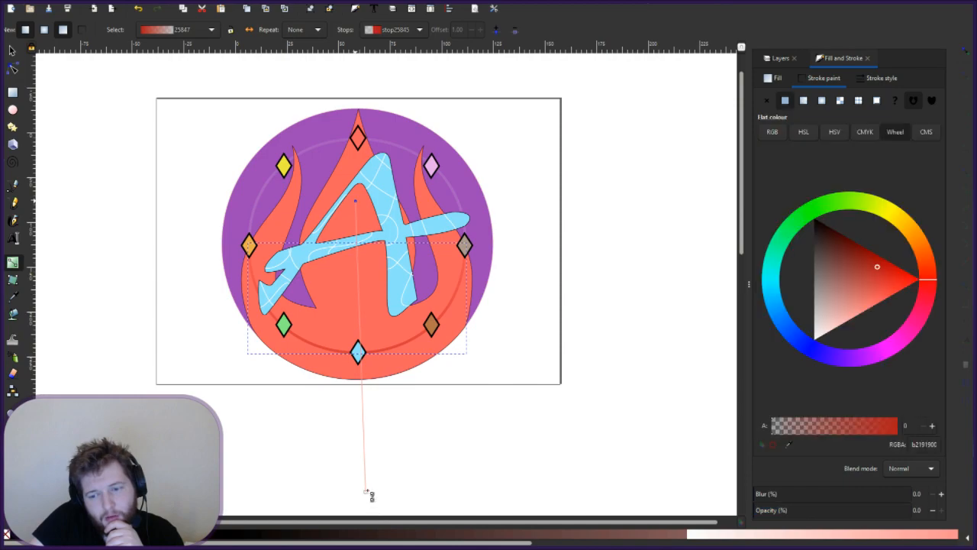
{"action": "mouse_move", "coordinate": [365, 490]}
{"action": "left_mouse_down"}
{"action": "mouse_move", "coordinate": [364, 398]}
{"action": "mouse_move", "coordinate": [365, 497]}
{"action": "left_mouse_up"}
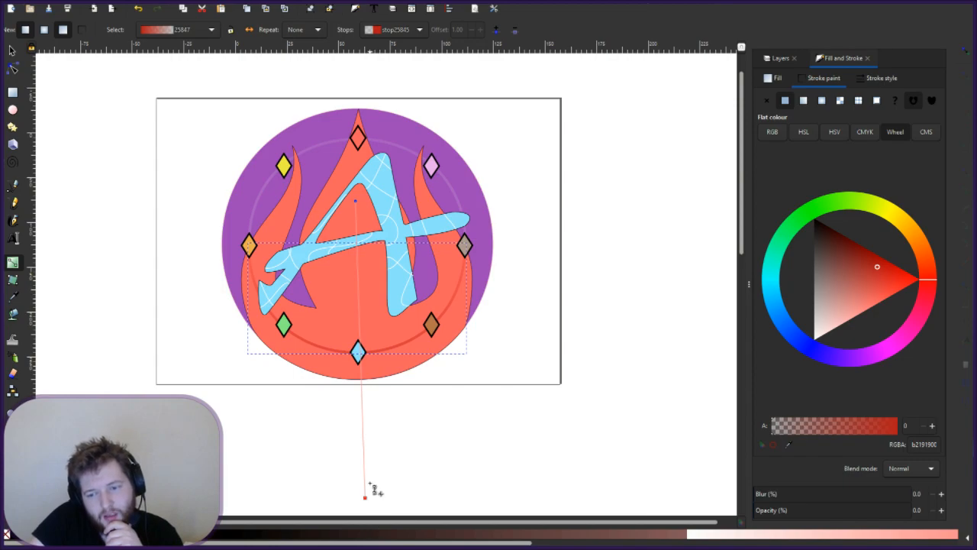
- Lower the red gradient's start stop opacity to 62 and preview the softer arc
{"action": "key", "text": "Tab"}
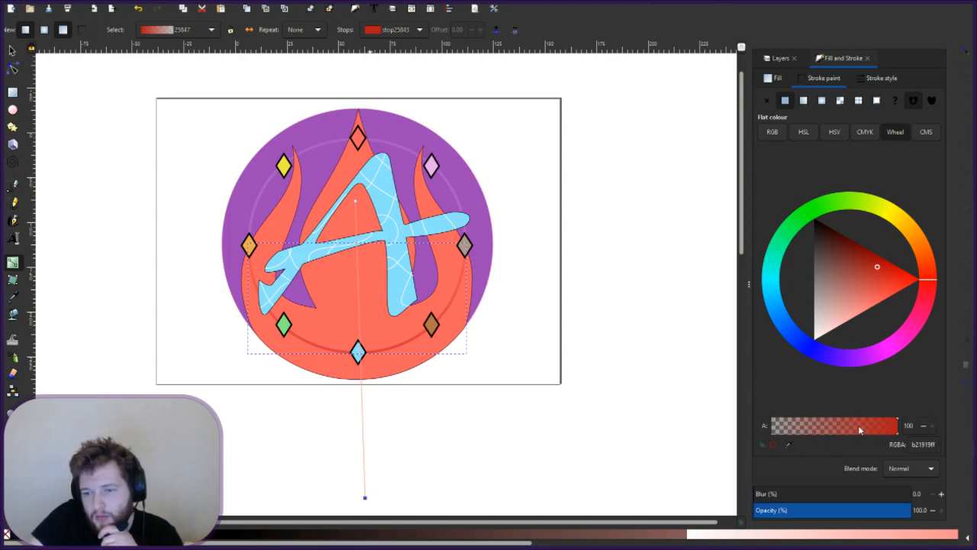
{"action": "left_click", "coordinate": [858, 425]}
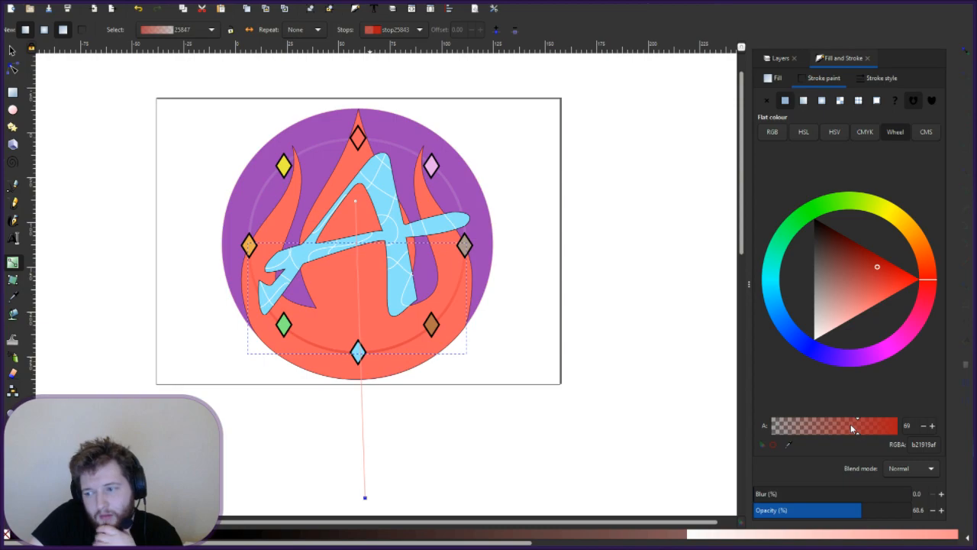
{"action": "left_click", "coordinate": [850, 425]}
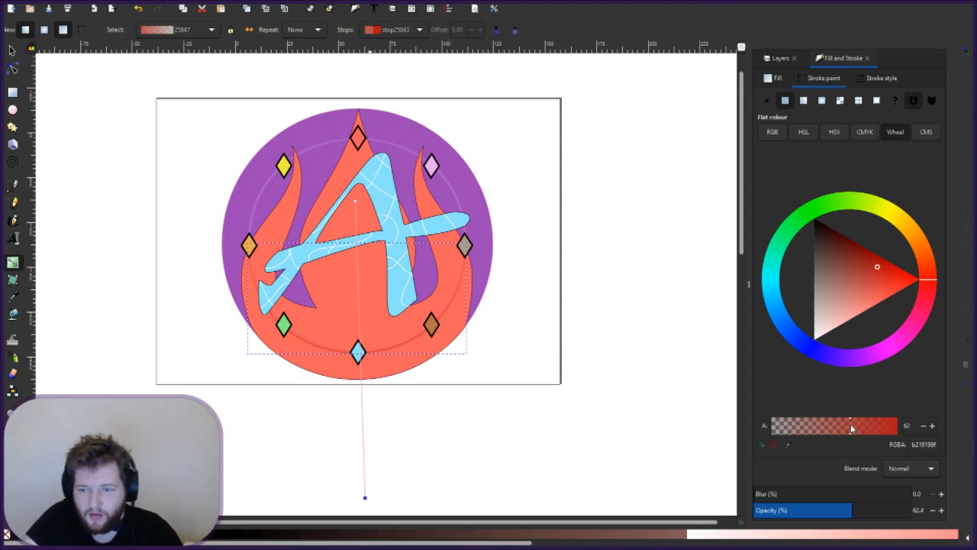
{"action": "left_click", "coordinate": [599, 420]}
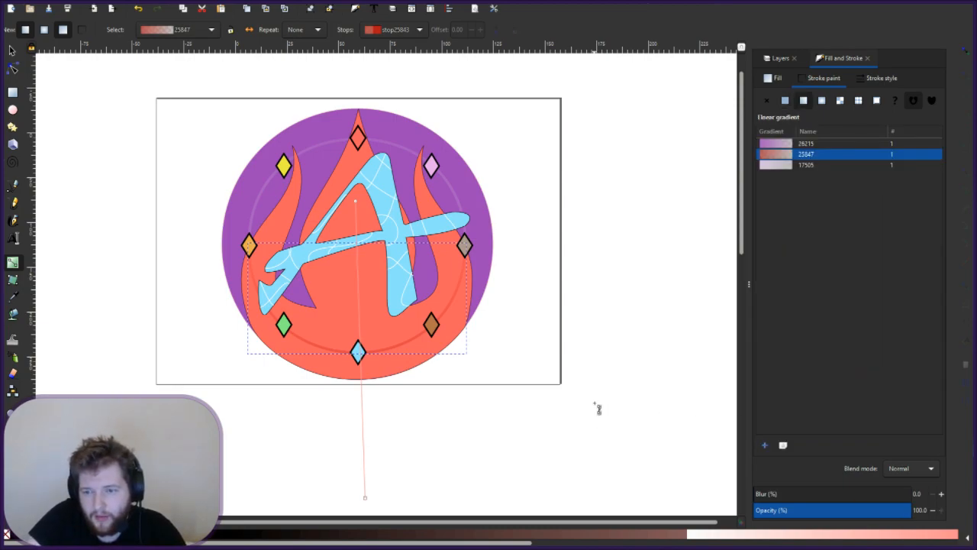
{"action": "left_click", "coordinate": [526, 337]}
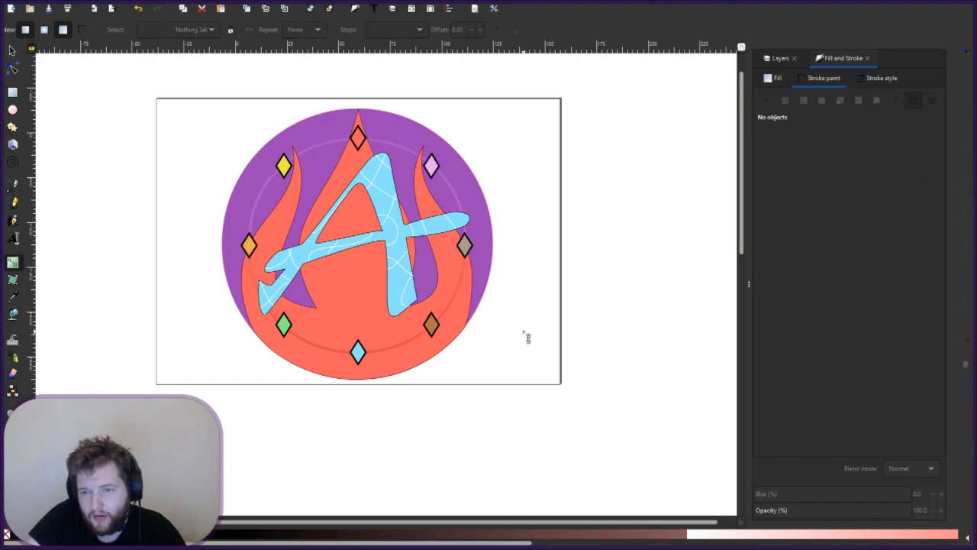
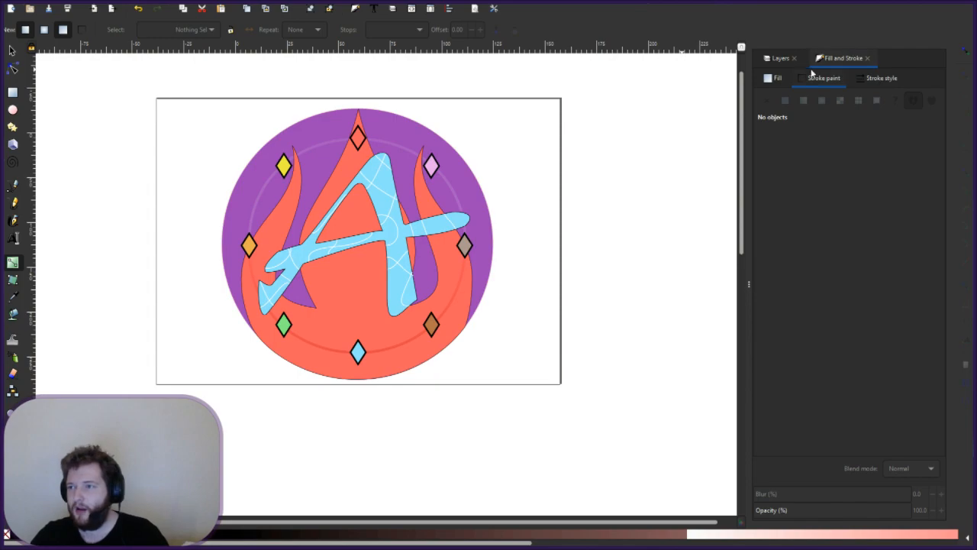
- Make Elemental Fire the current layer in the Layers list and select its flame shape
{"action": "left_click", "coordinate": [775, 59]}
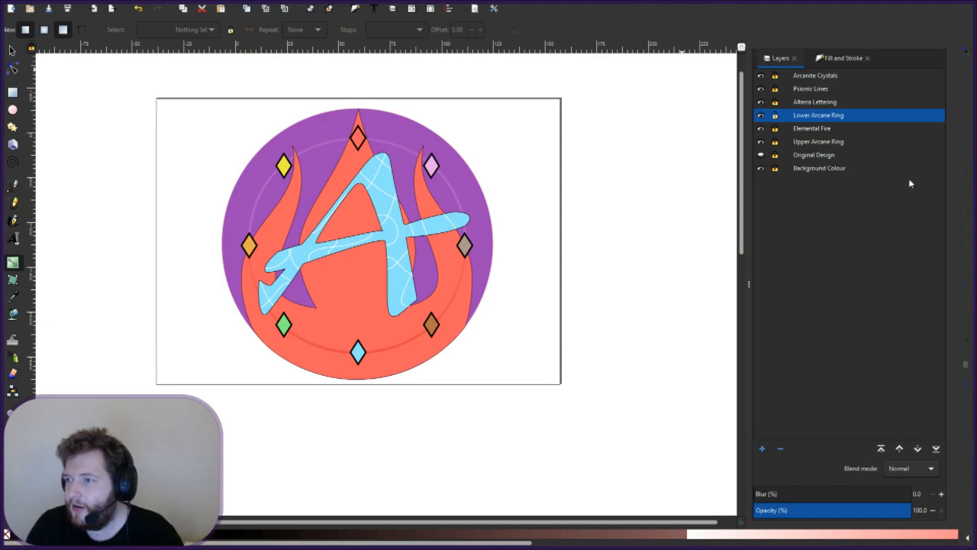
{"action": "left_click", "coordinate": [811, 129]}
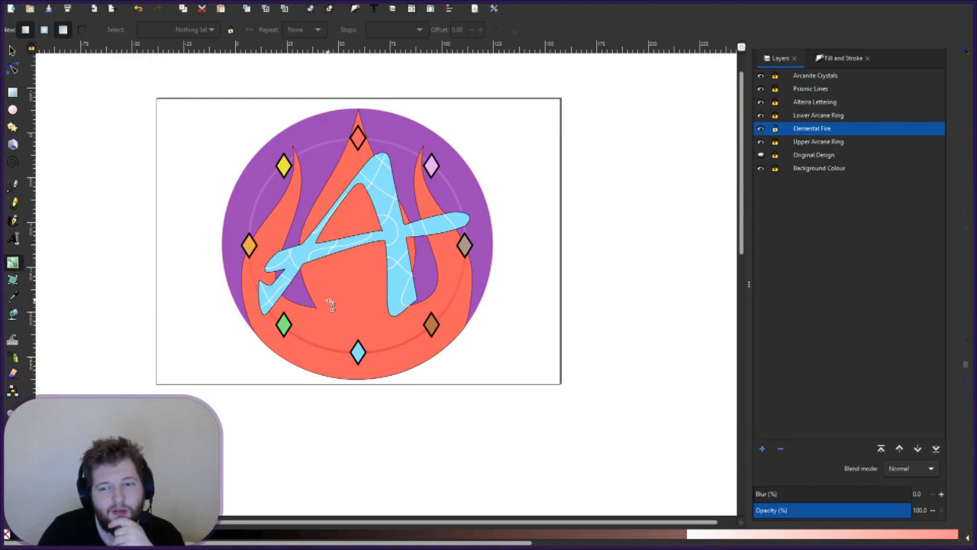
{"action": "left_click", "coordinate": [366, 304]}
- Add a vertical red gradient to the flames fading toward the tops, and set layer opacity to 53.5
{"action": "double_click", "coordinate": [365, 304]}
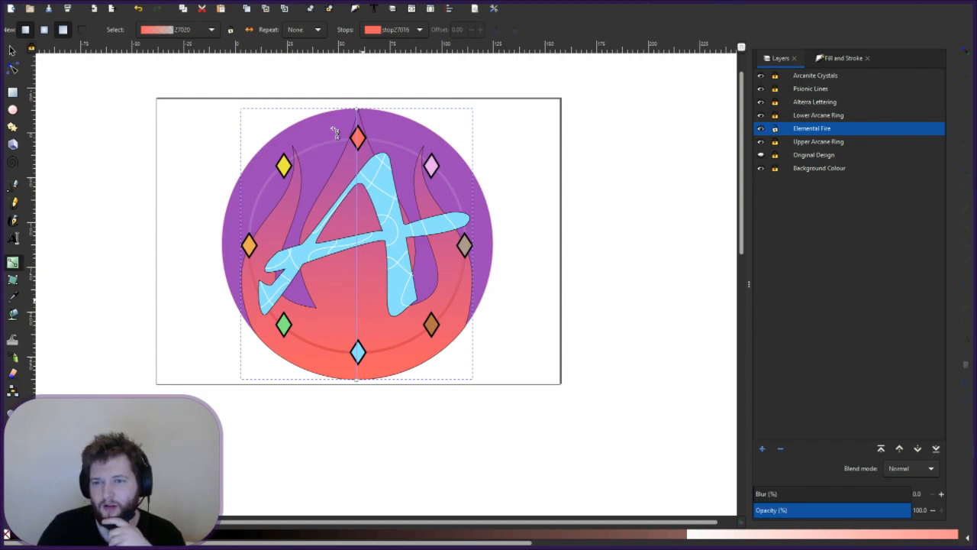
{"action": "left_click_drag", "start_coordinate": [358, 111], "coordinate": [360, 137]}
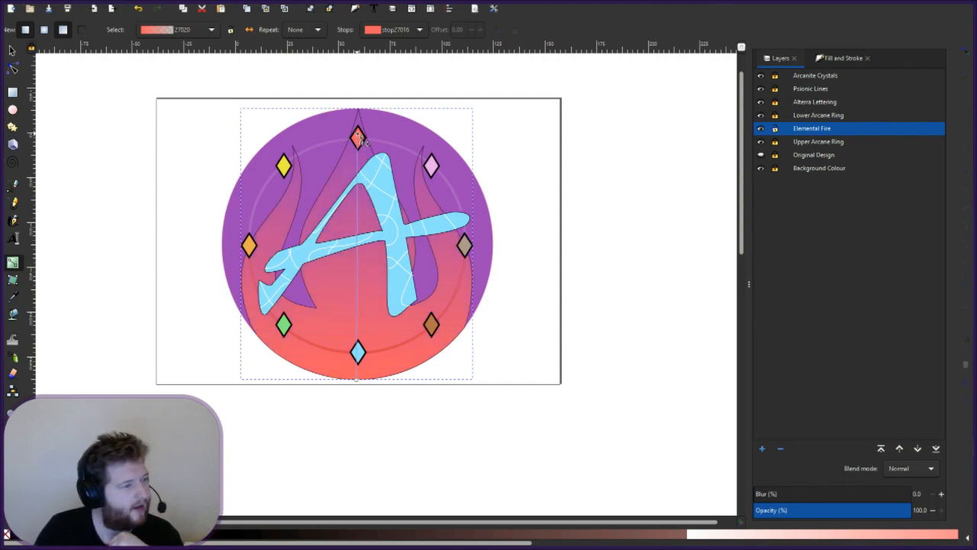
{"action": "left_click", "coordinate": [359, 377]}
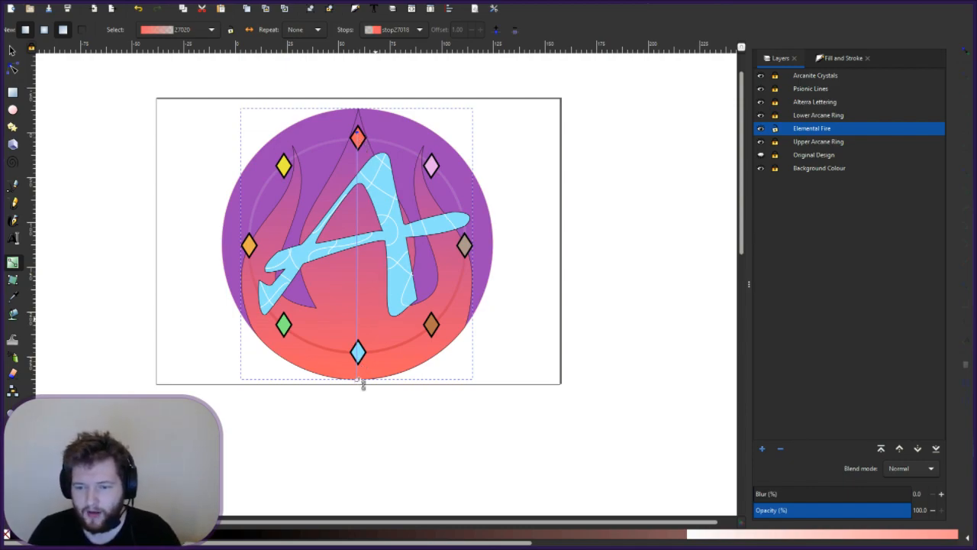
{"action": "left_click_drag", "start_coordinate": [359, 351], "coordinate": [362, 385]}
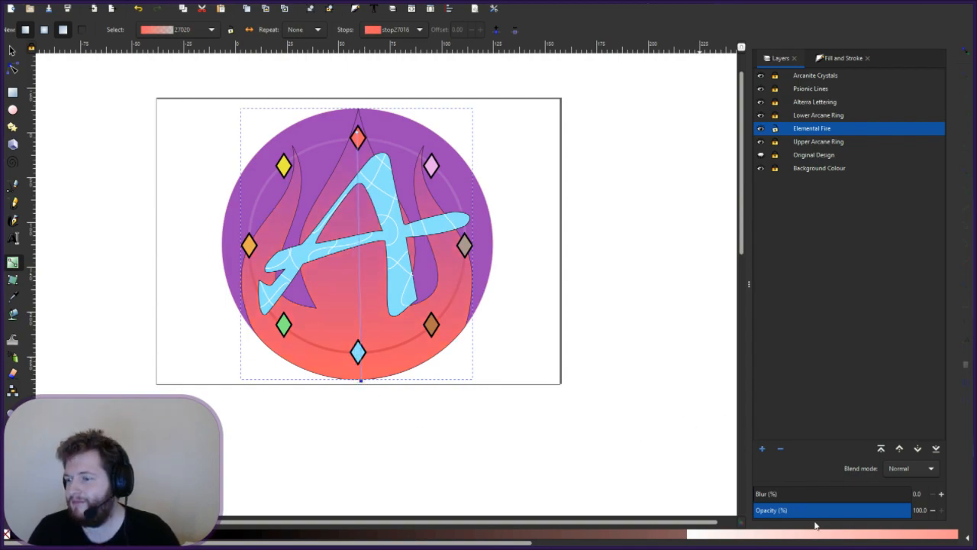
{"action": "left_click", "coordinate": [837, 510]}
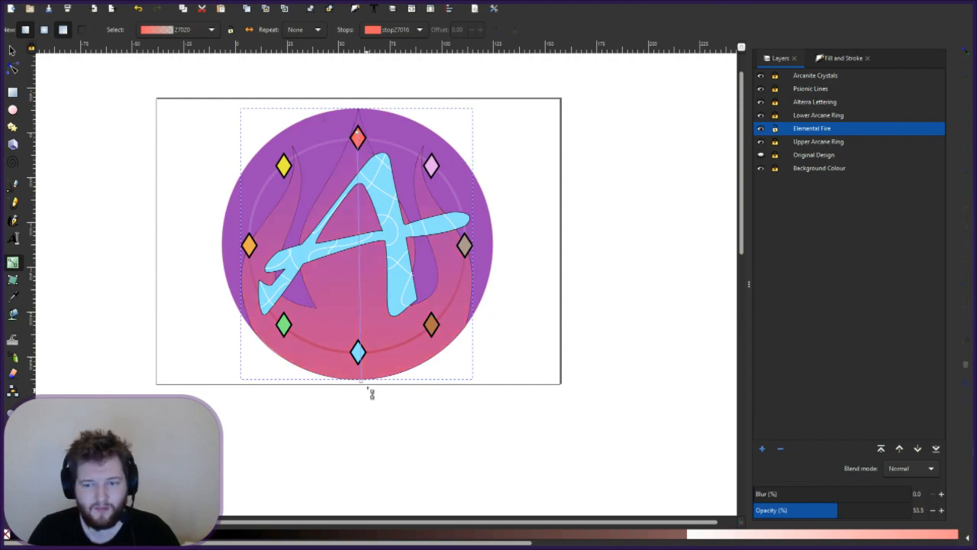
{"action": "left_click_drag", "start_coordinate": [361, 319], "coordinate": [358, 371]}
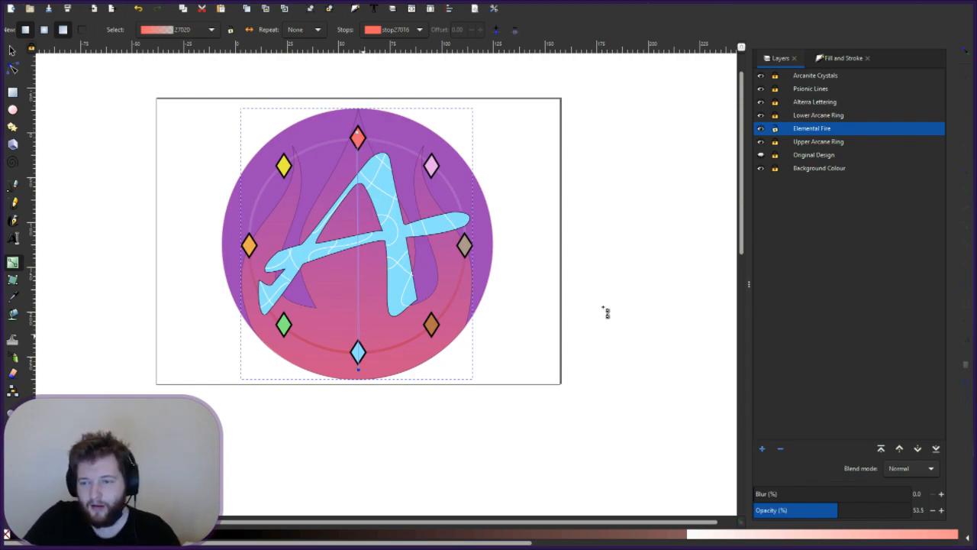
{"action": "left_click", "coordinate": [530, 317]}
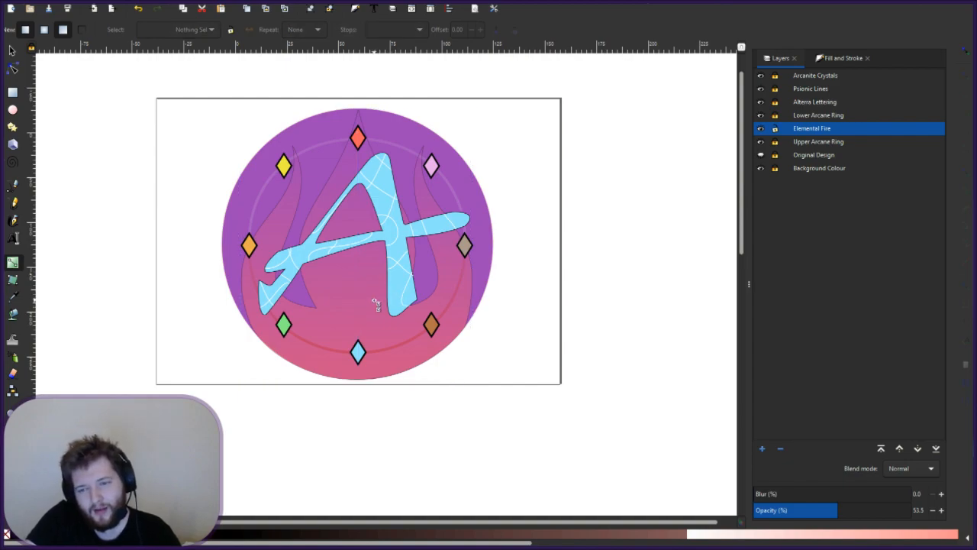
- Undo the last change and bring up the Fill settings in Fill and Stroke
{"action": "key", "text": "ctrl+z"}
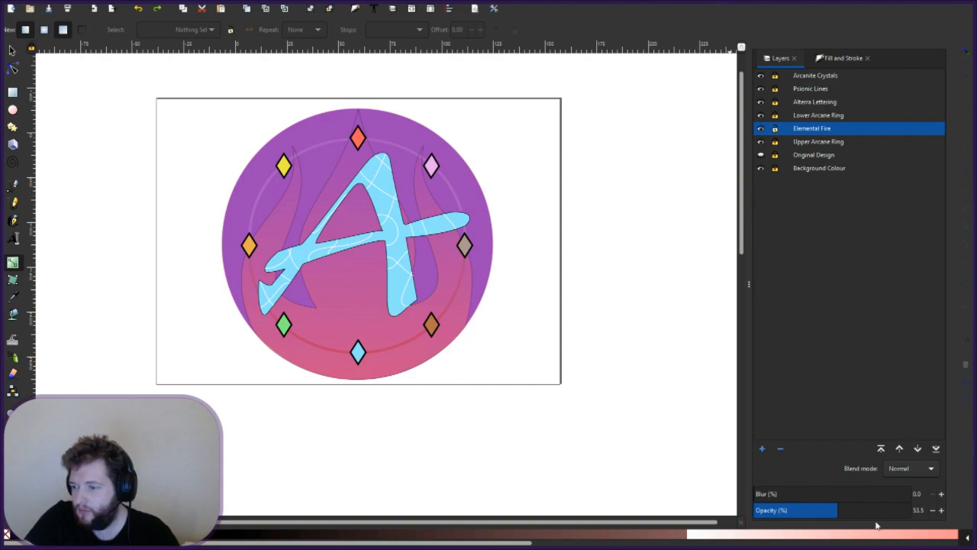
{"action": "left_click", "coordinate": [603, 536]}
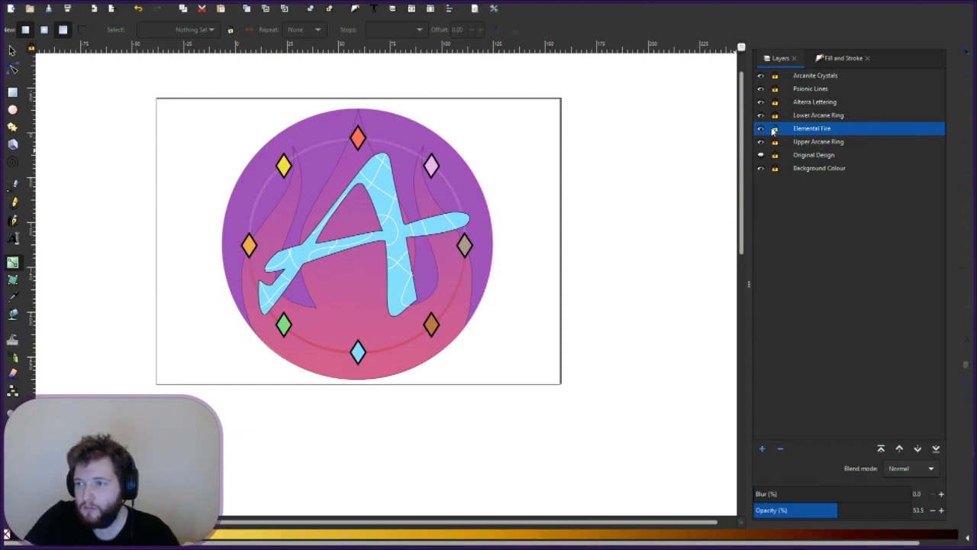
{"action": "left_click", "coordinate": [834, 59]}
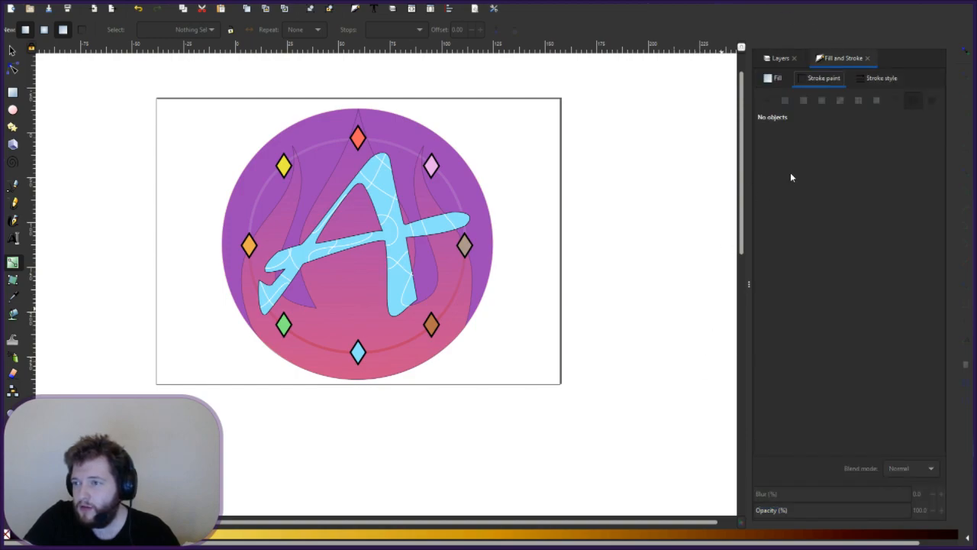
{"action": "left_click", "coordinate": [775, 78]}
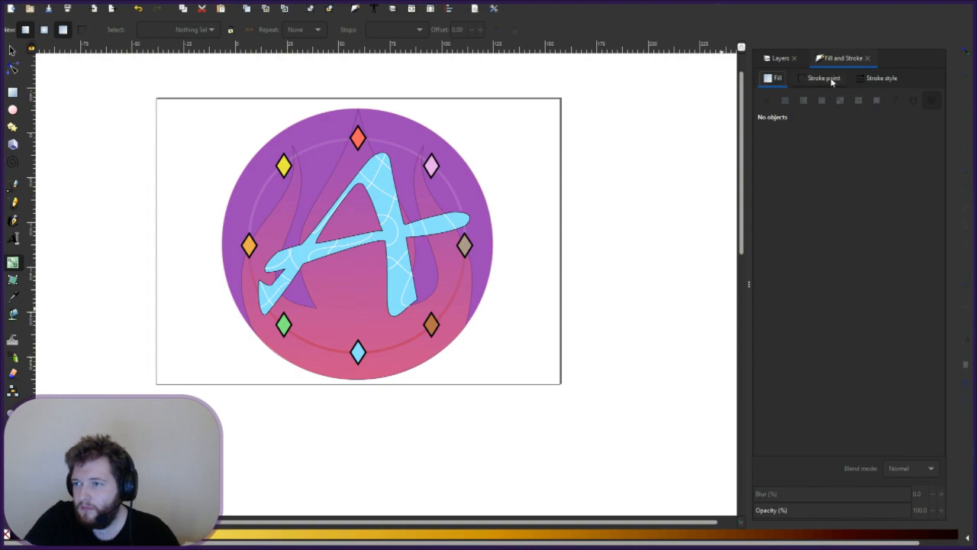
- Try brown, darker and gold flat fills on the flames, then undo back to the red gradient
{"action": "left_click", "coordinate": [330, 296]}
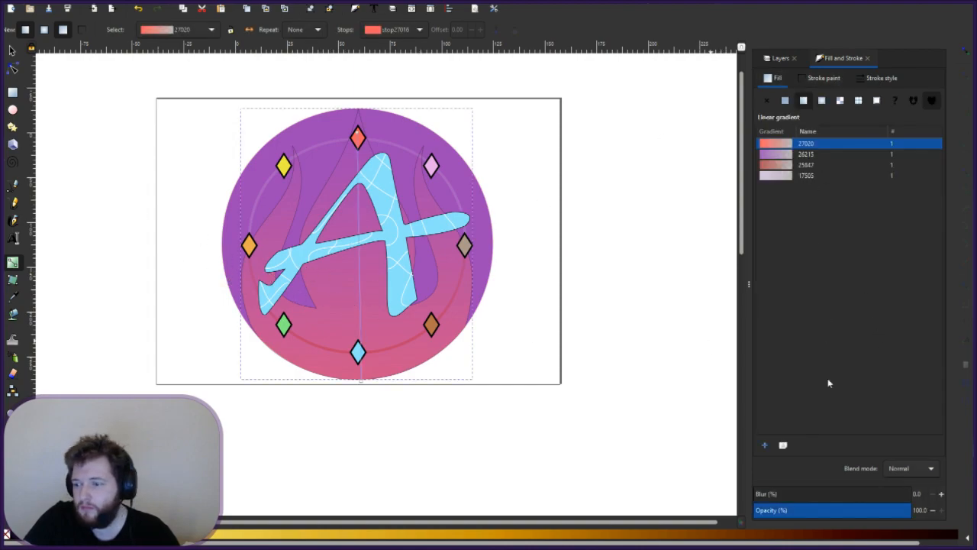
{"action": "left_click", "coordinate": [597, 540]}
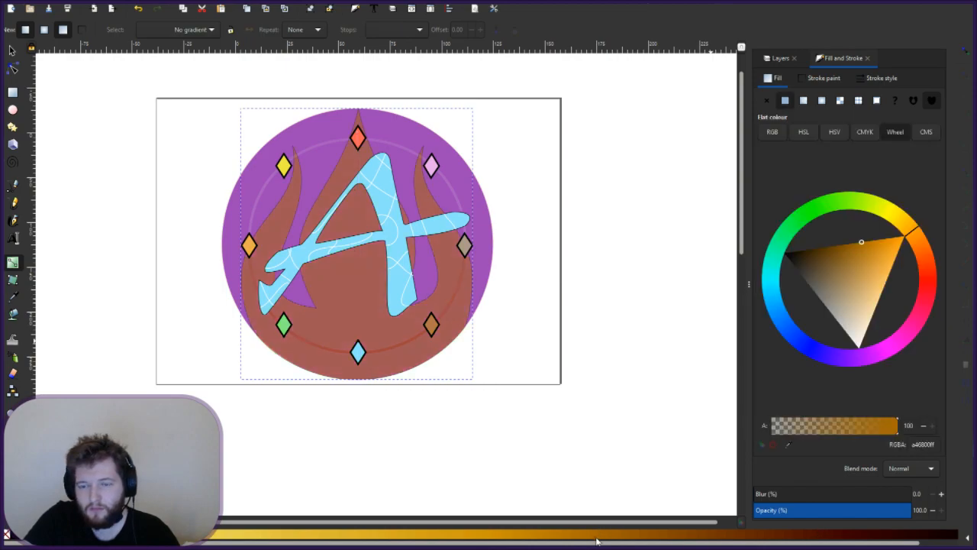
{"action": "left_click", "coordinate": [638, 540]}
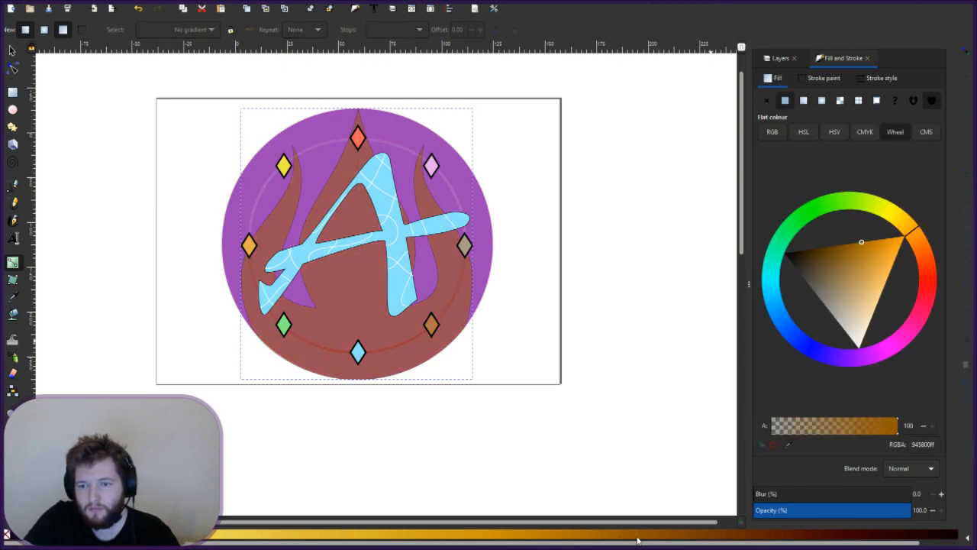
{"action": "left_click", "coordinate": [431, 538]}
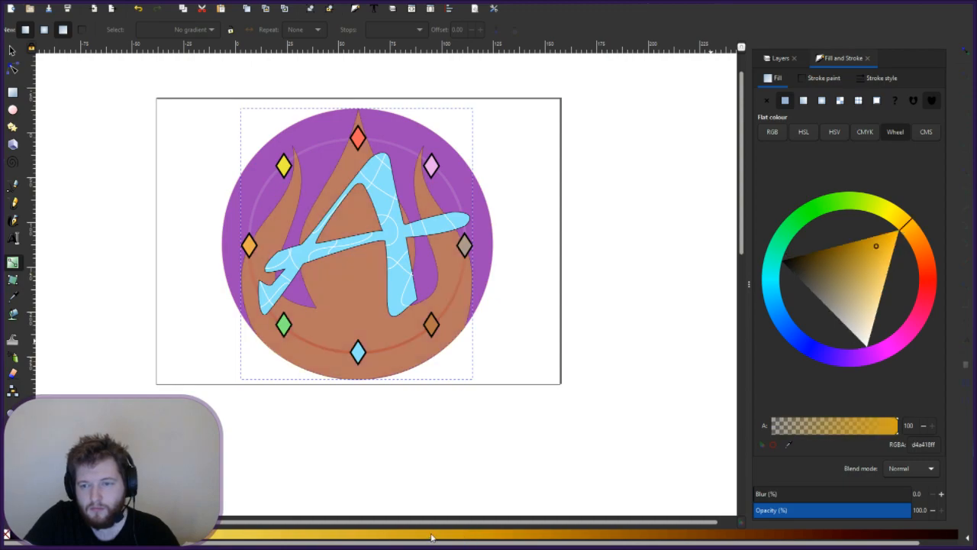
{"action": "left_click", "coordinate": [520, 274]}
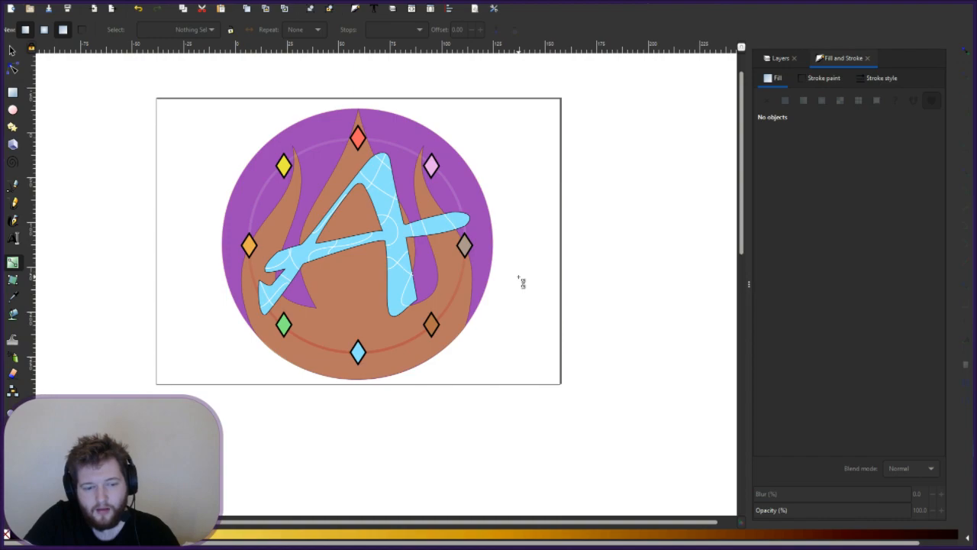
{"action": "key", "text": "ctrl+z"}
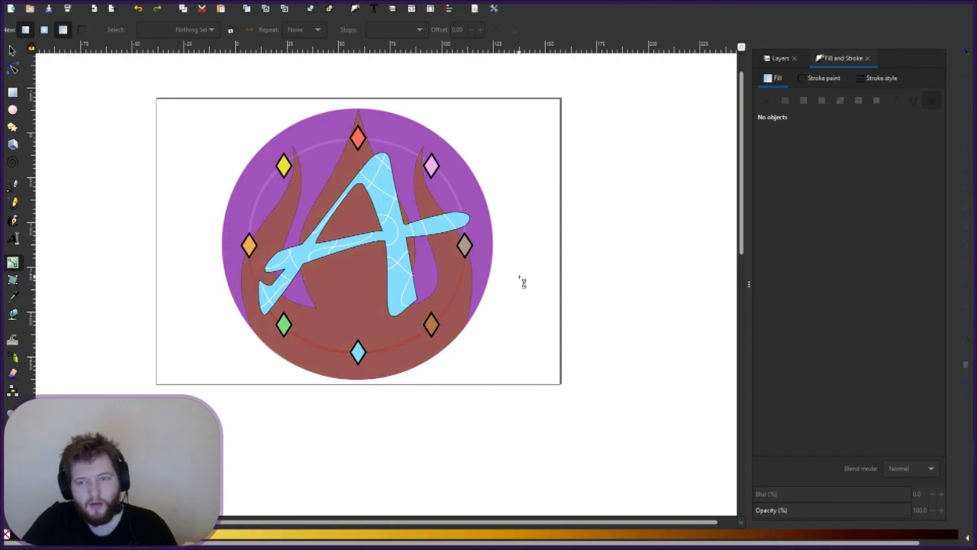
{"action": "key", "text": "ctrl+z"}
{"action": "key", "text": "ctrl+z"}
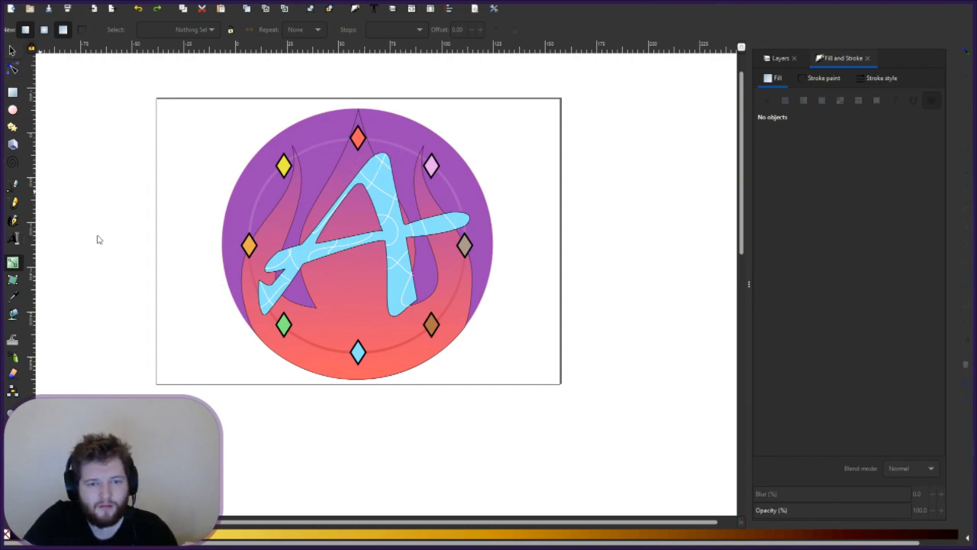
{"action": "left_click", "coordinate": [354, 172]}
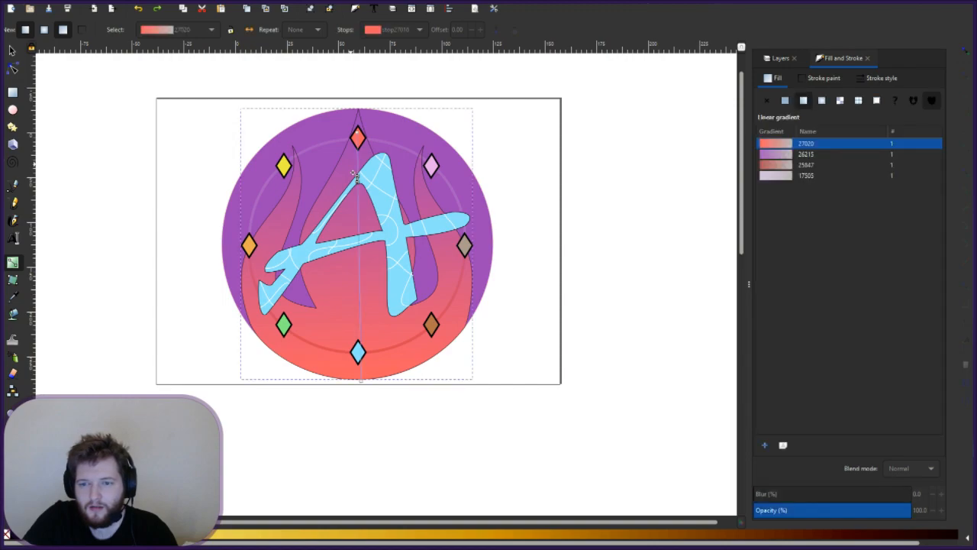
{"action": "left_click", "coordinate": [782, 154]}
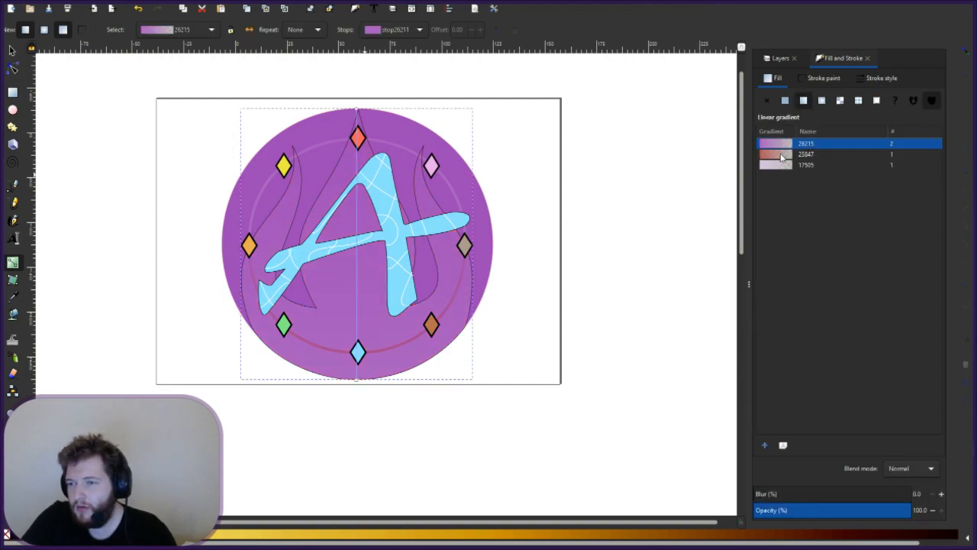
{"action": "left_click", "coordinate": [781, 156]}
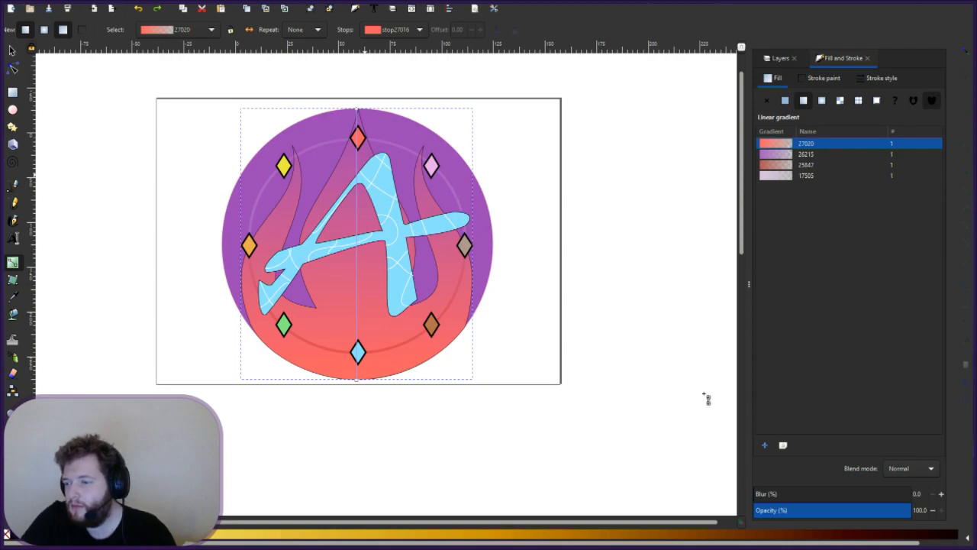
{"action": "left_click", "coordinate": [600, 534]}
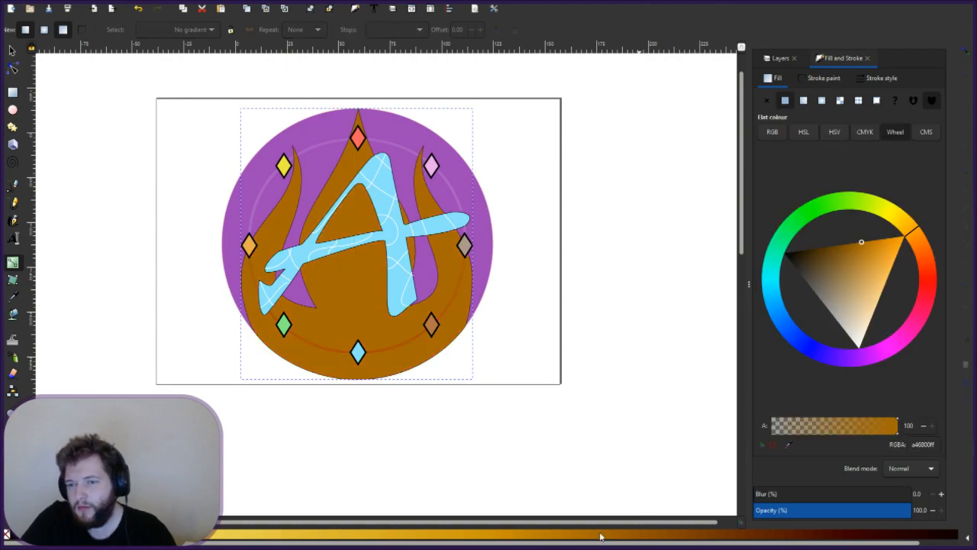
{"action": "key", "text": "ctrl+z"}
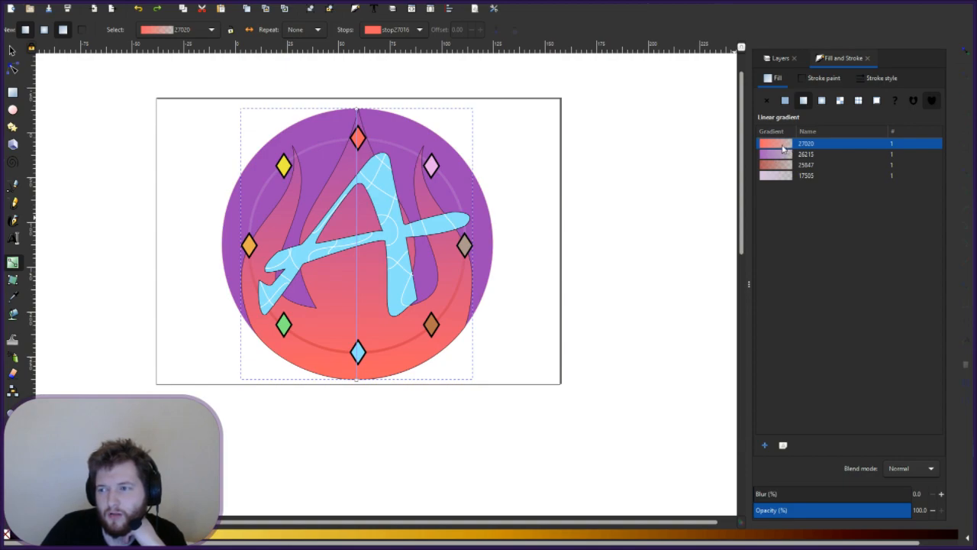
{"action": "left_click", "coordinate": [855, 209]}
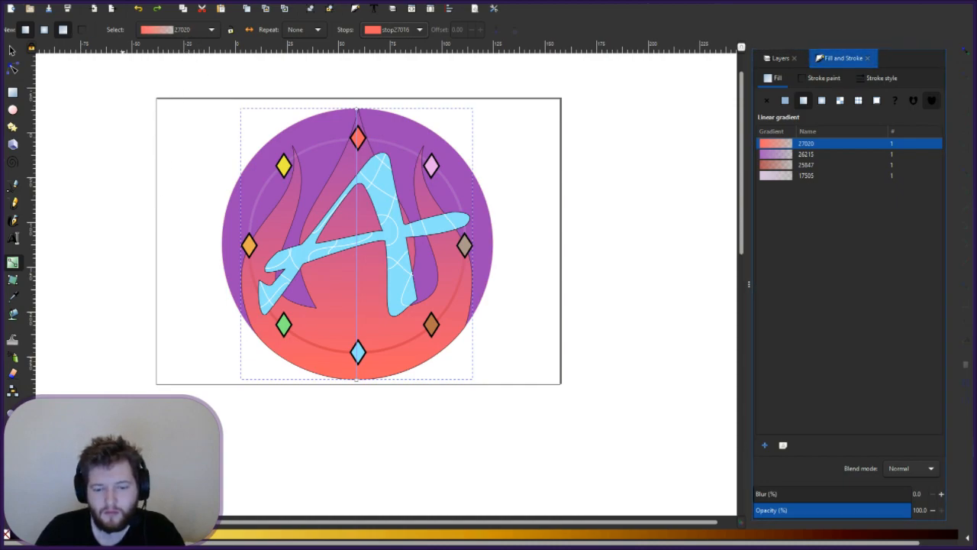
{"action": "key", "text": "ctrl+z"}
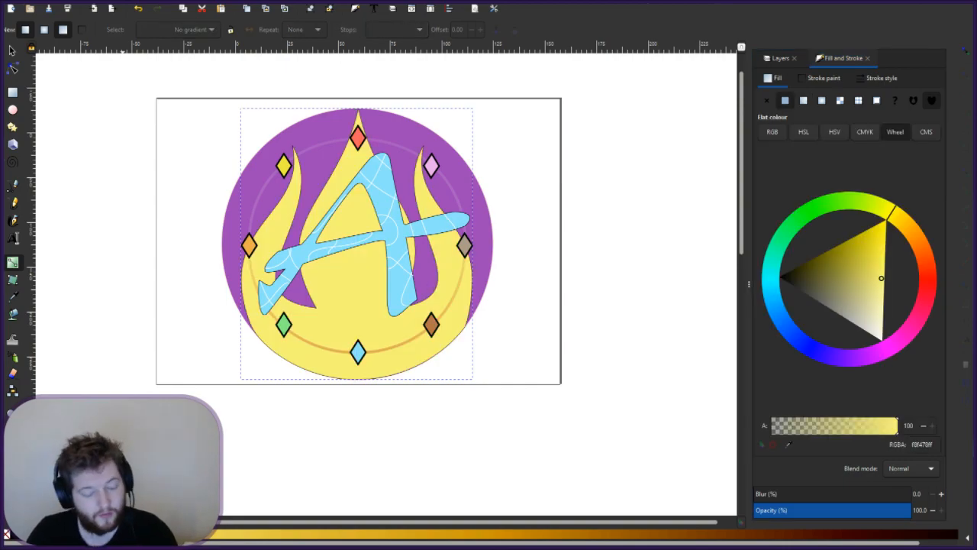
{"action": "key", "text": "ctrl+shift+z"}
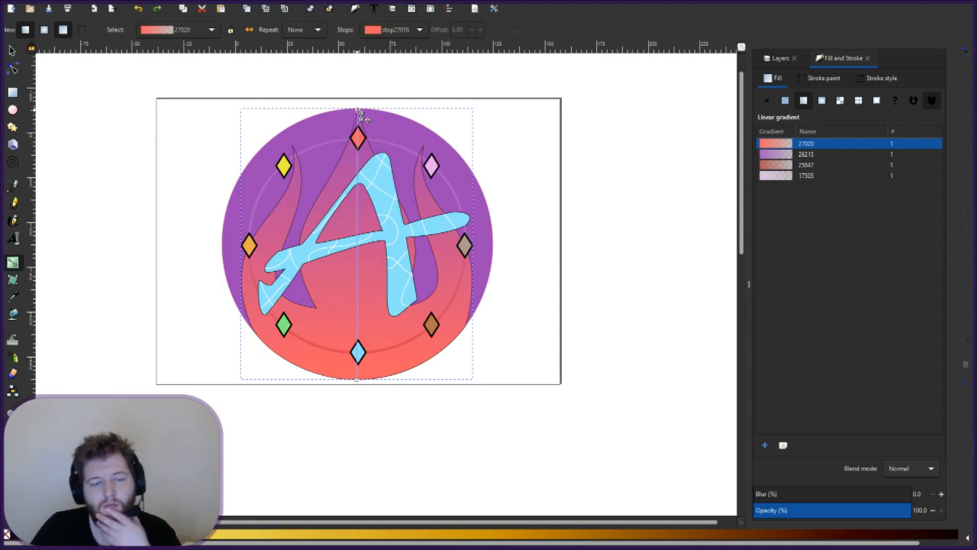
- Lower the flames' top gradient stop opacity to 54.9 and recolour it a bright saturated yellow
{"action": "left_click", "coordinate": [840, 510]}
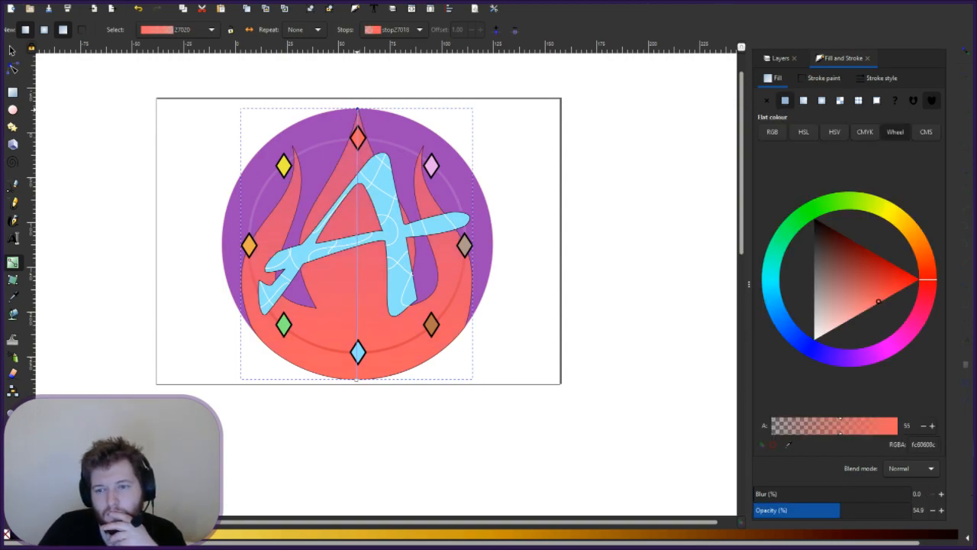
{"action": "left_click_drag", "start_coordinate": [756, 509], "coordinate": [859, 511]}
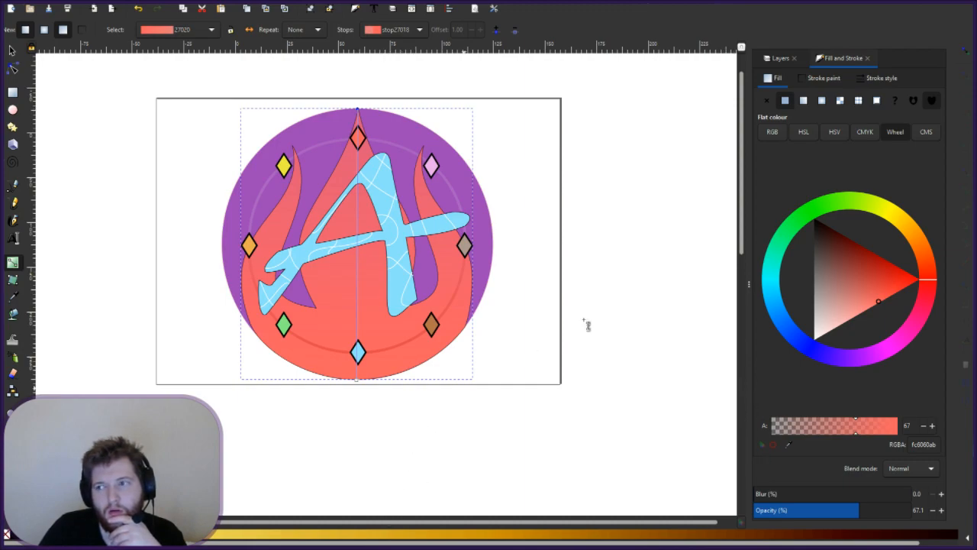
{"action": "left_click", "coordinate": [897, 216]}
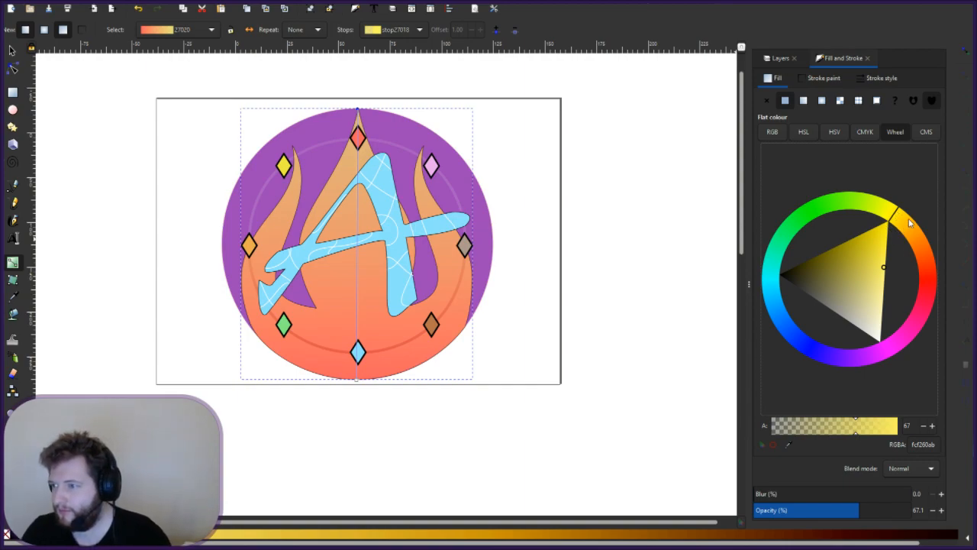
{"action": "left_click", "coordinate": [909, 221]}
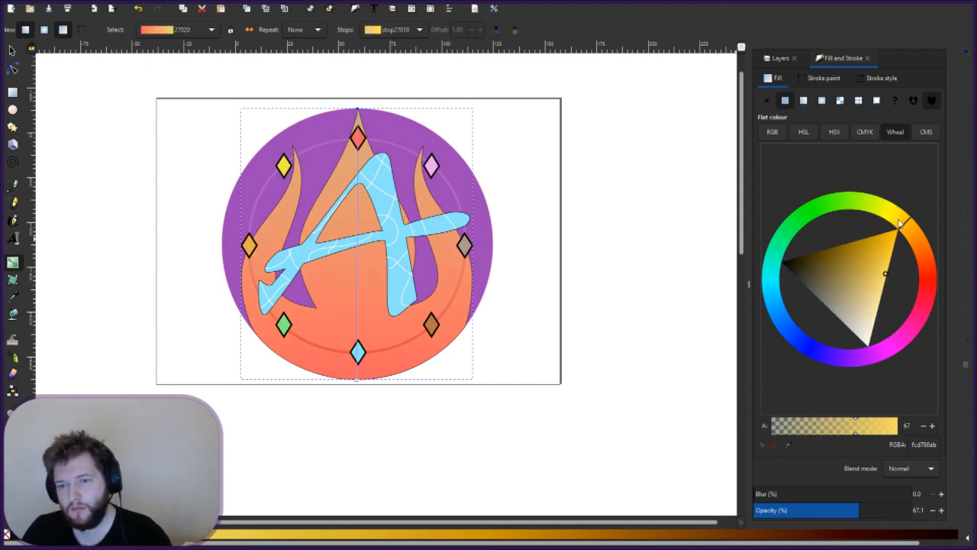
{"action": "left_click_drag", "start_coordinate": [899, 224], "coordinate": [892, 217]}
{"action": "left_click", "coordinate": [857, 260]}
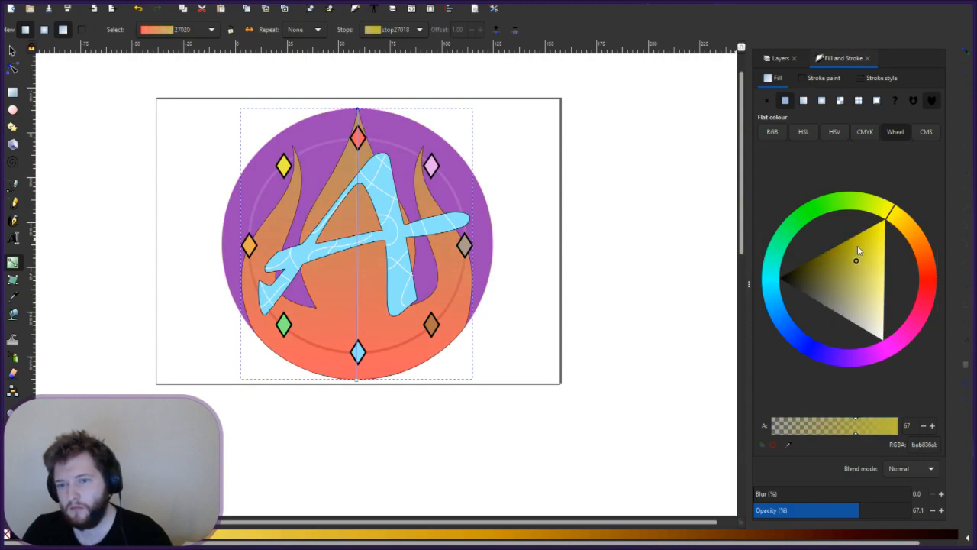
{"action": "mouse_move", "coordinate": [867, 237]}
{"action": "left_mouse_down"}
{"action": "mouse_move", "coordinate": [908, 220]}
{"action": "mouse_move", "coordinate": [914, 236]}
{"action": "mouse_move", "coordinate": [901, 240]}
{"action": "left_mouse_up"}
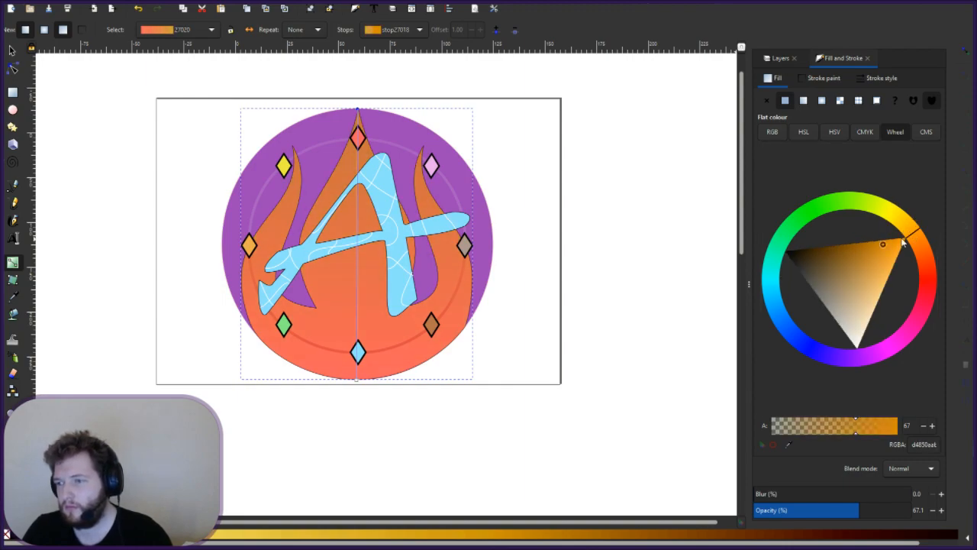
{"action": "left_click", "coordinate": [888, 214]}
{"action": "left_click", "coordinate": [876, 236]}
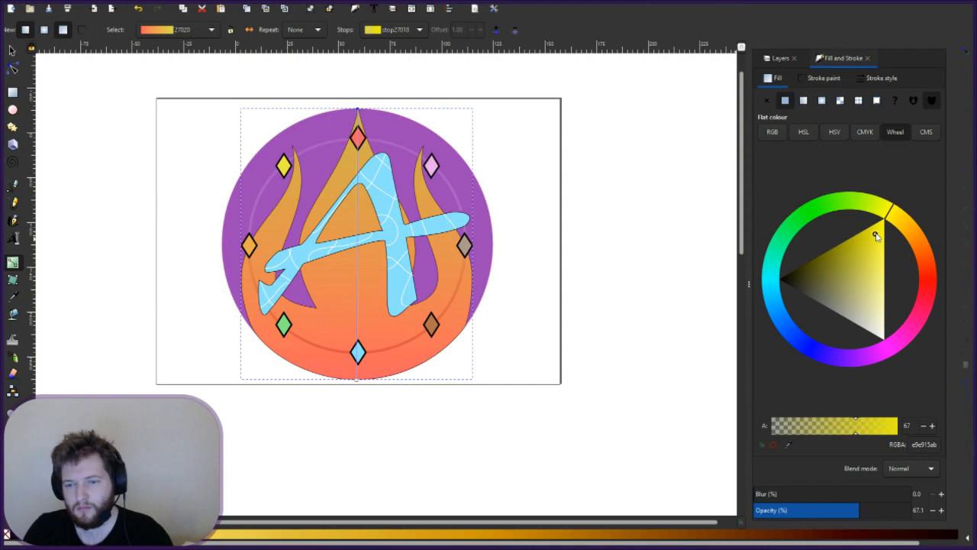
{"action": "left_click", "coordinate": [875, 232]}
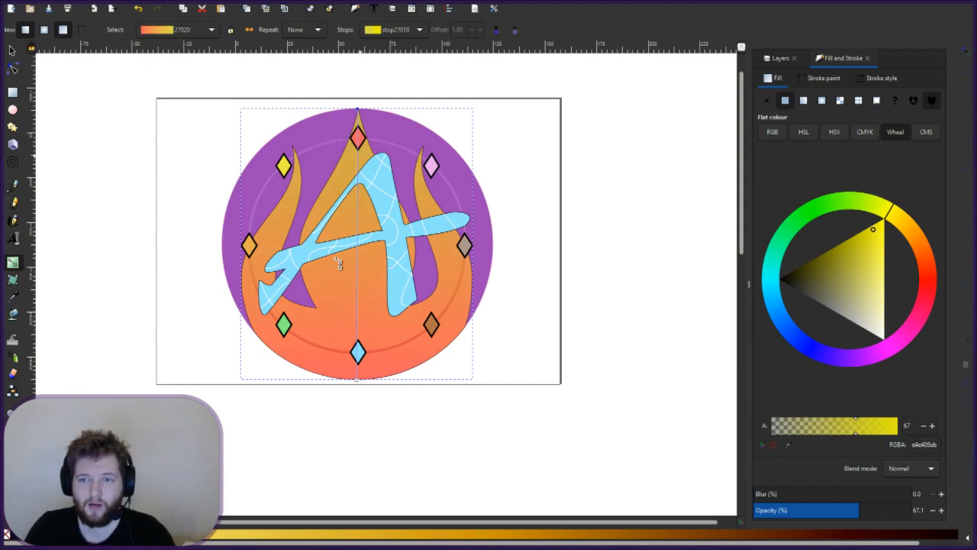
- Reposition the gradient's end handles so the orange-red part starts higher up the flames
{"action": "left_click_drag", "start_coordinate": [361, 382], "coordinate": [359, 339]}
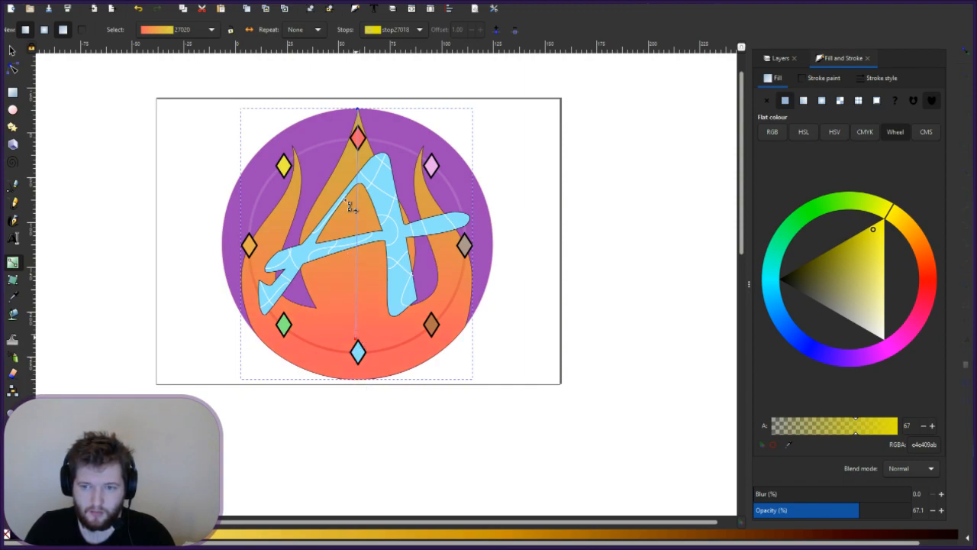
{"action": "left_click", "coordinate": [360, 111]}
{"action": "left_click_drag", "start_coordinate": [359, 111], "coordinate": [358, 155]}
{"action": "left_click_drag", "start_coordinate": [357, 258], "coordinate": [360, 105]}
{"action": "left_click", "coordinate": [360, 104]}
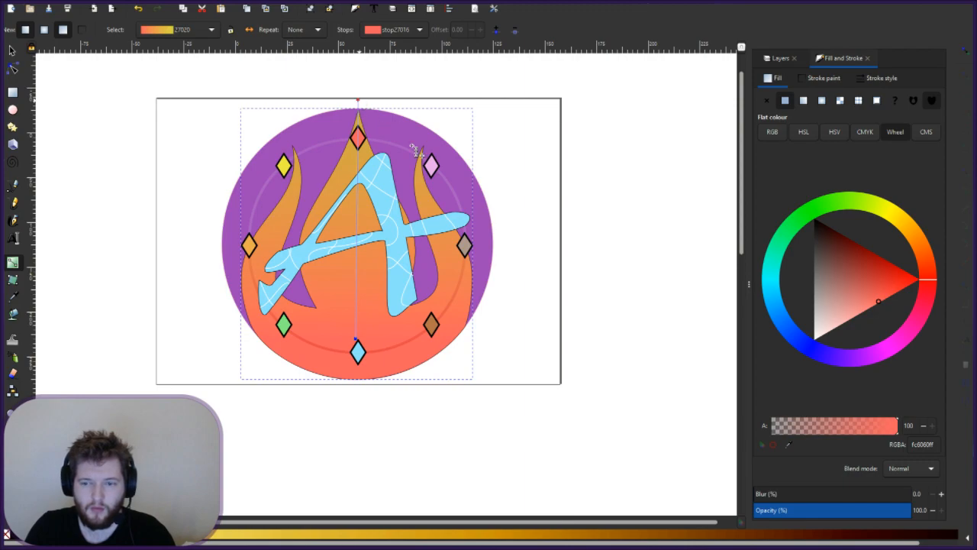
{"action": "left_click", "coordinate": [522, 213]}
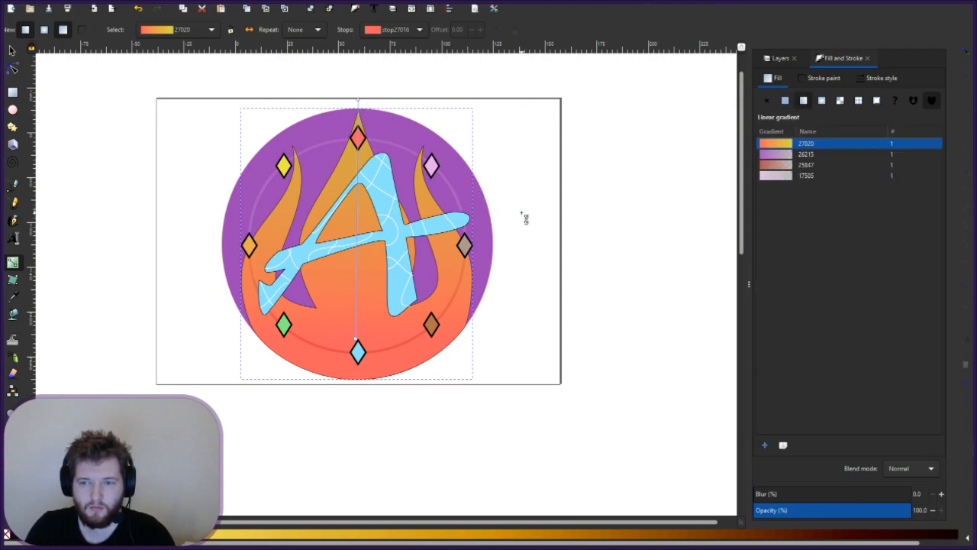
- Deselect everything, reselect the flames with the Gradient tool, and choose stop27018 in the Stops list
{"action": "key", "text": "s"}
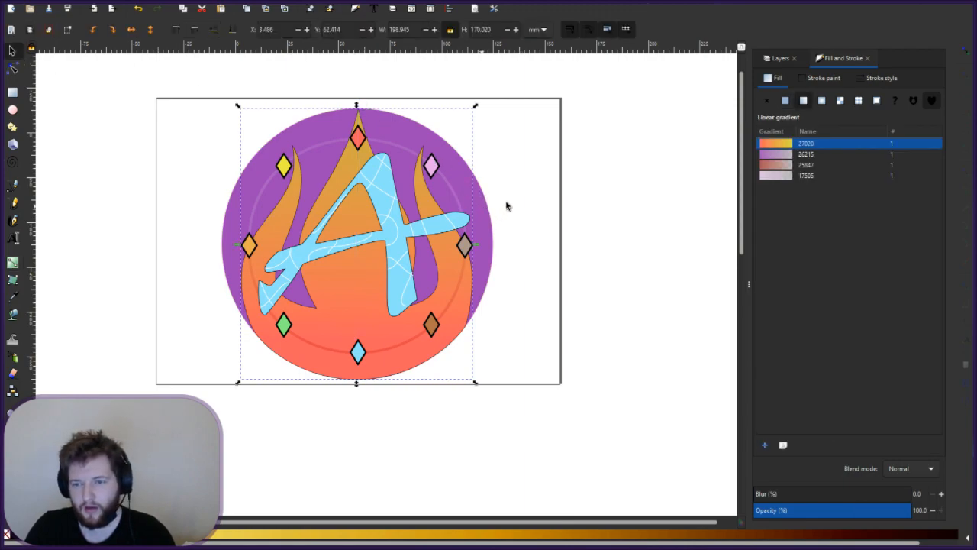
{"action": "left_click", "coordinate": [518, 200]}
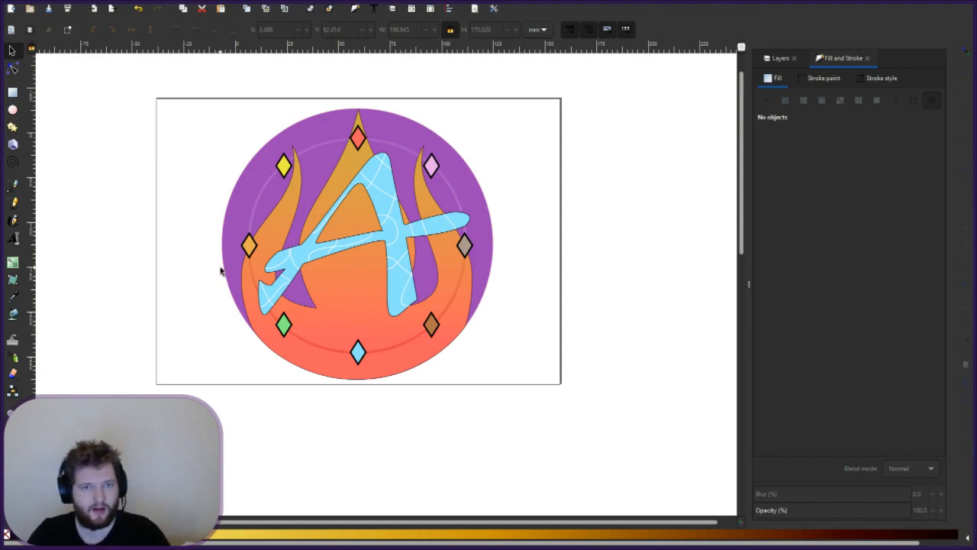
{"action": "left_click", "coordinate": [12, 262]}
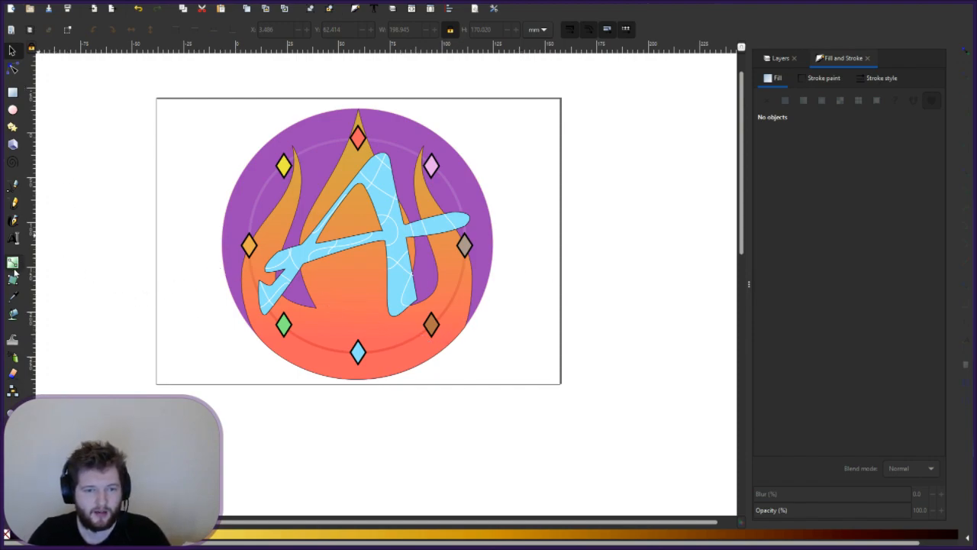
{"action": "left_click", "coordinate": [374, 292]}
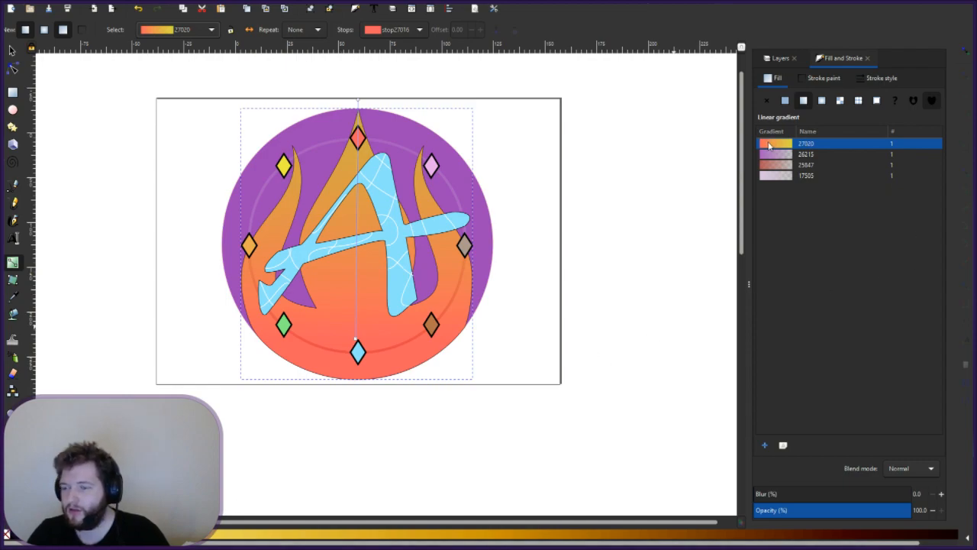
{"action": "left_click", "coordinate": [413, 30]}
{"action": "left_click", "coordinate": [409, 48]}
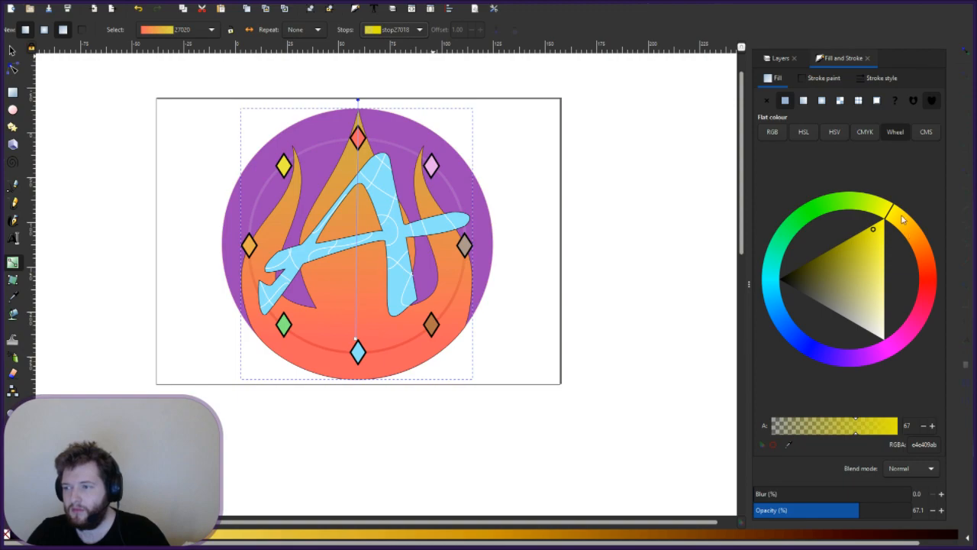
- Set the flames' top stop stop27018 to bright yellow fdff00ff at alpha 100
{"action": "left_click", "coordinate": [890, 209]}
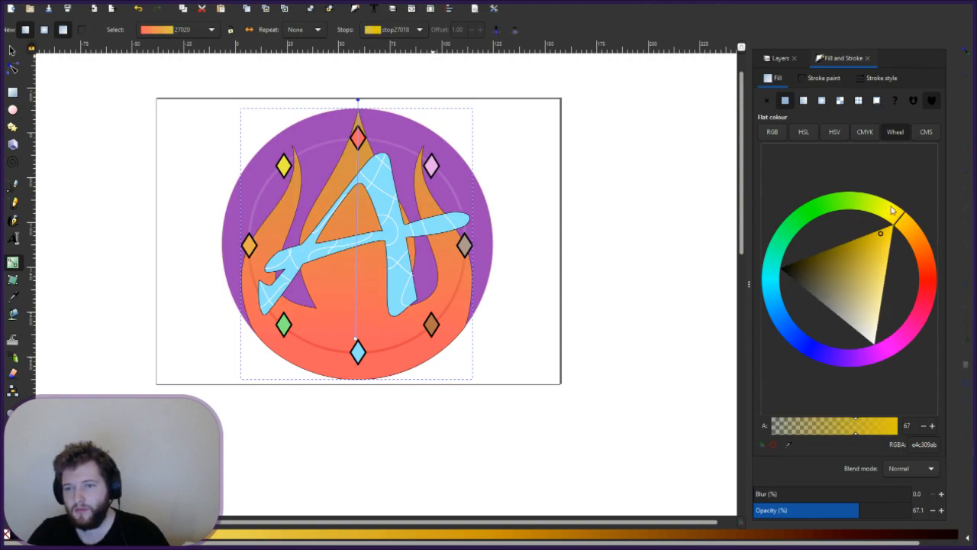
{"action": "left_click", "coordinate": [866, 278]}
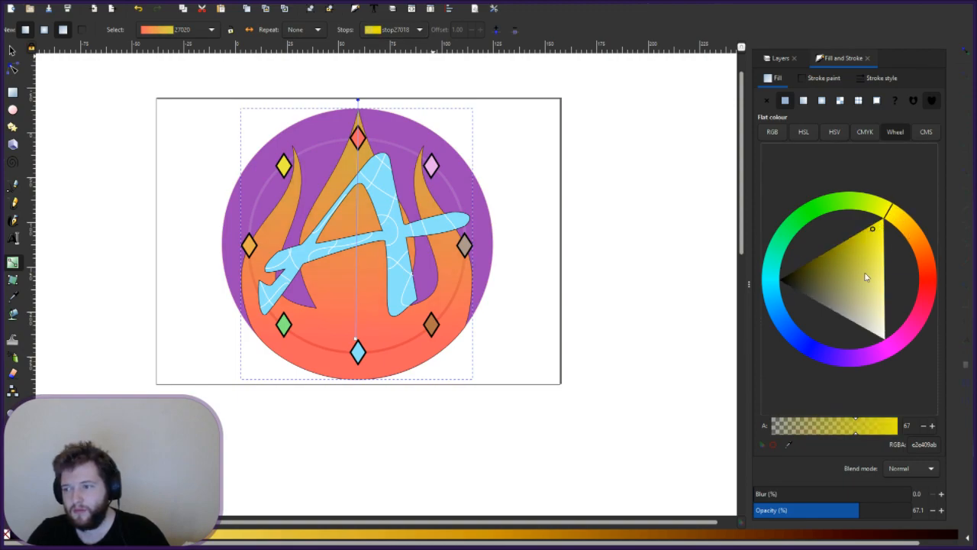
{"action": "left_click", "coordinate": [878, 316]}
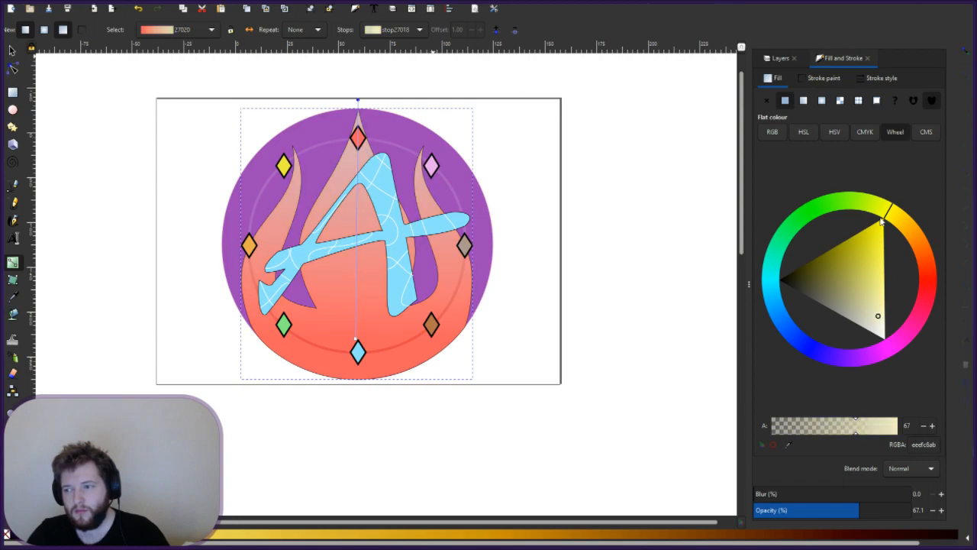
{"action": "left_click_drag", "start_coordinate": [877, 183], "coordinate": [876, 180]}
{"action": "left_click", "coordinate": [779, 279]}
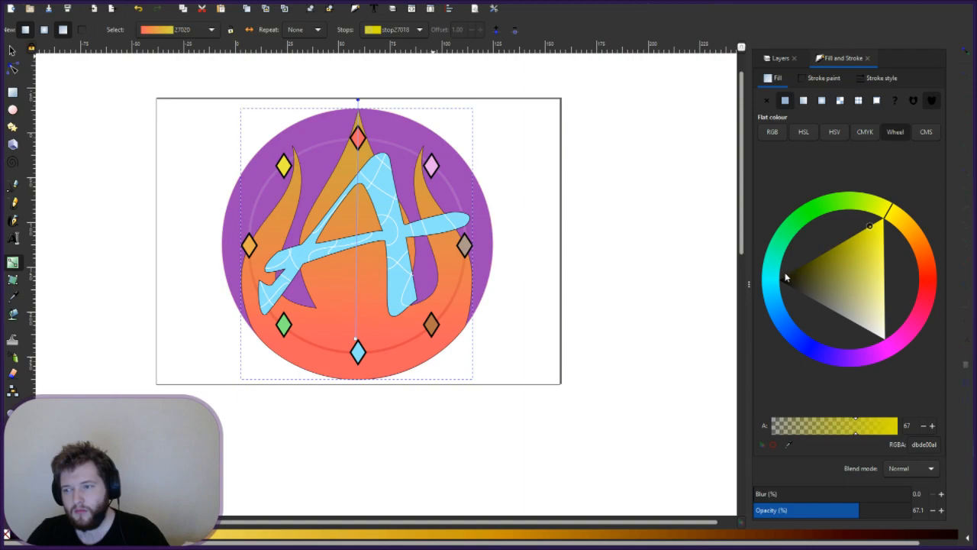
{"action": "left_click", "coordinate": [782, 280]}
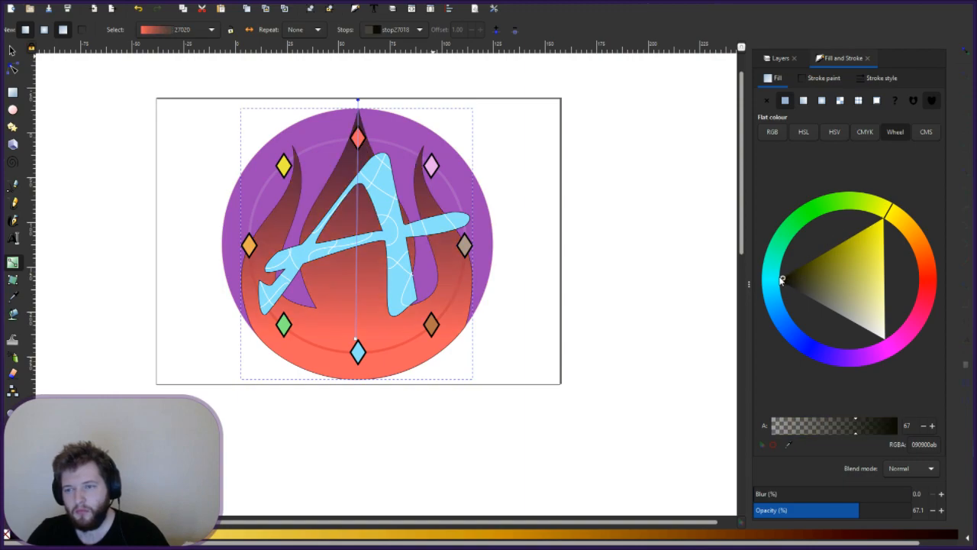
{"action": "left_click", "coordinate": [859, 238]}
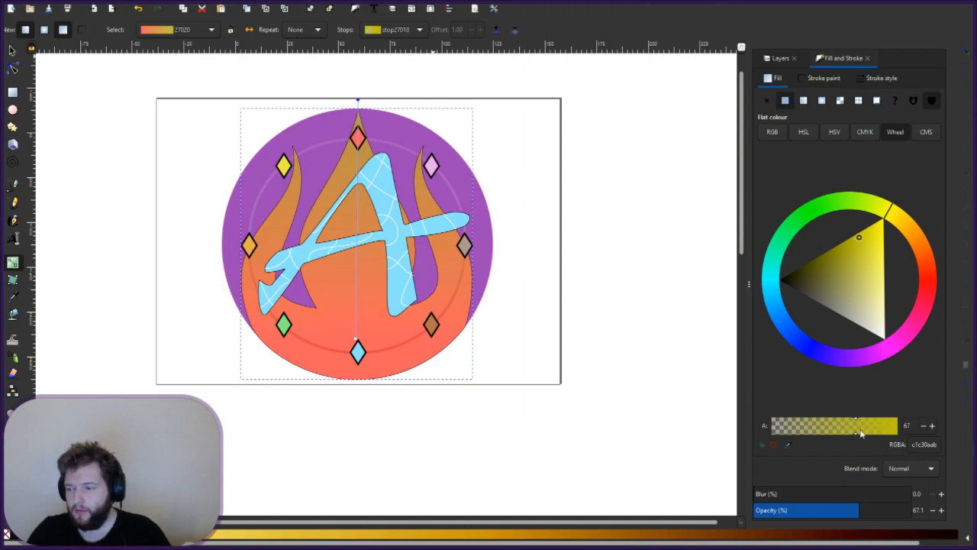
{"action": "left_click", "coordinate": [893, 431]}
{"action": "left_click_drag", "start_coordinate": [893, 431], "coordinate": [899, 429]}
{"action": "left_click", "coordinate": [879, 221]}
{"action": "left_click", "coordinate": [888, 200]}
- Move the gradient's red end handle up to the circle's centre
{"action": "left_click_drag", "start_coordinate": [359, 345], "coordinate": [350, 415]}
{"action": "left_click_drag", "start_coordinate": [359, 367], "coordinate": [358, 244]}
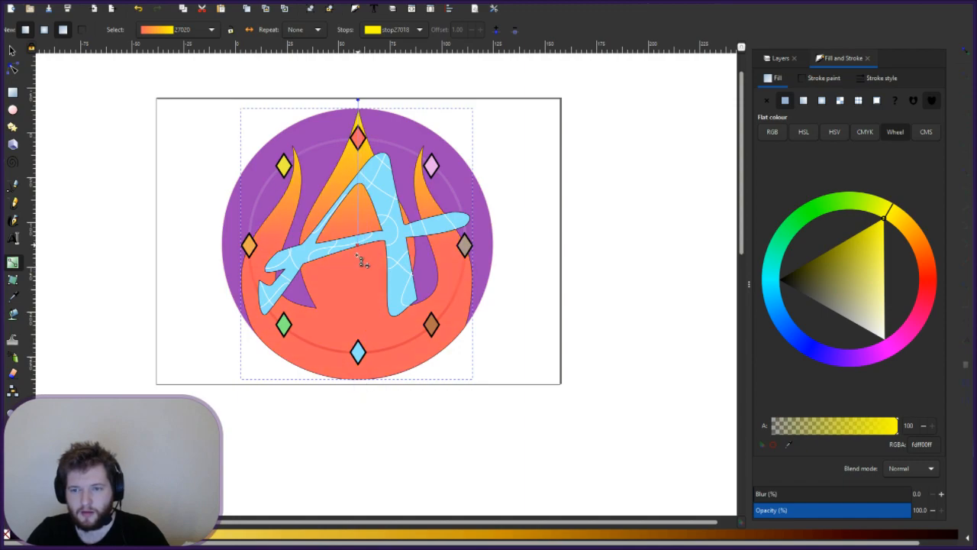
{"action": "left_click", "coordinate": [359, 258]}
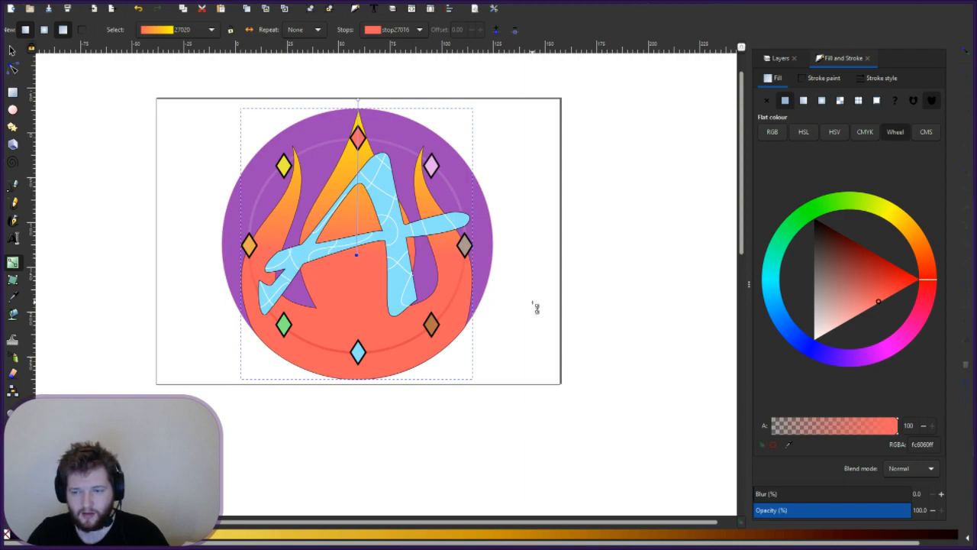
- Drag the flames' red gradient end up near the bottom diamond for a smooth yellow-to-orange blend
{"action": "key", "text": "Escape"}
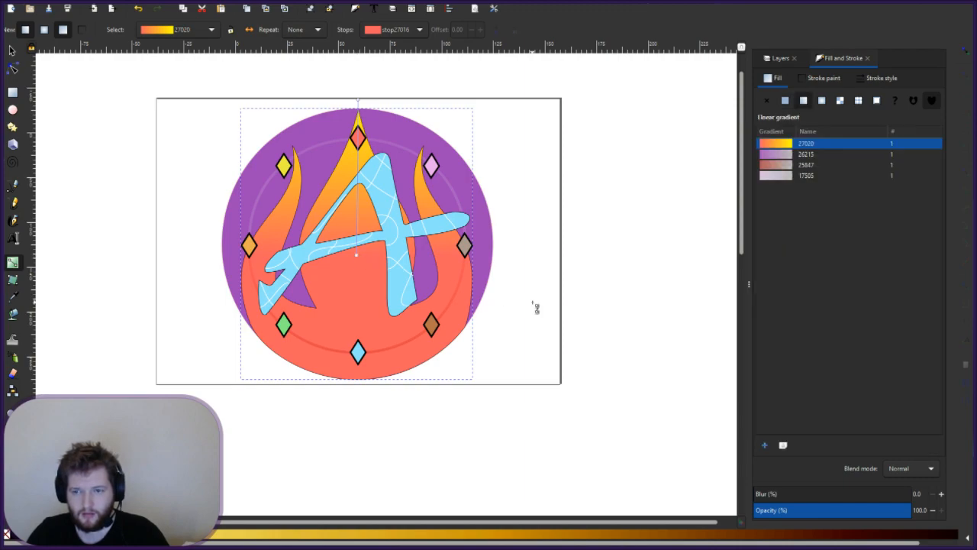
{"action": "key", "text": "Escape"}
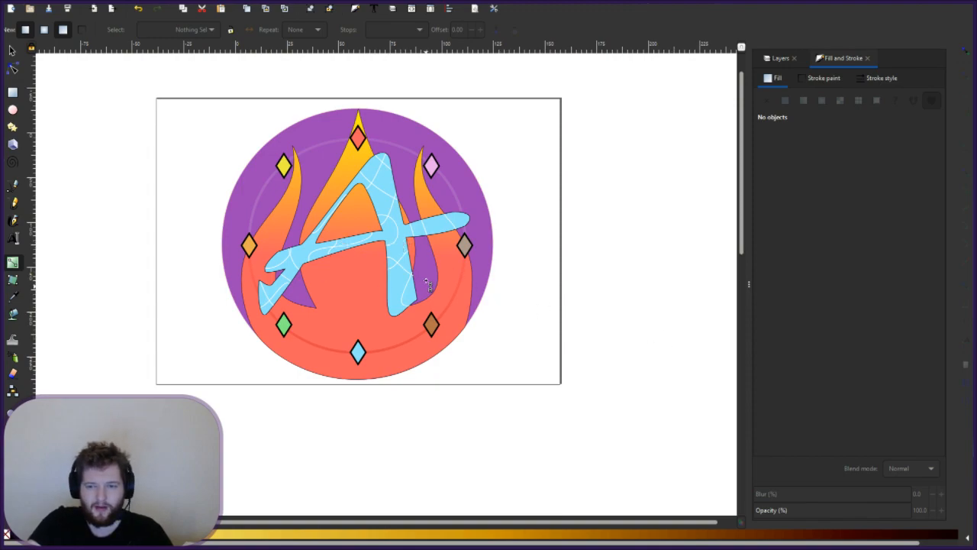
{"action": "left_click", "coordinate": [370, 254]}
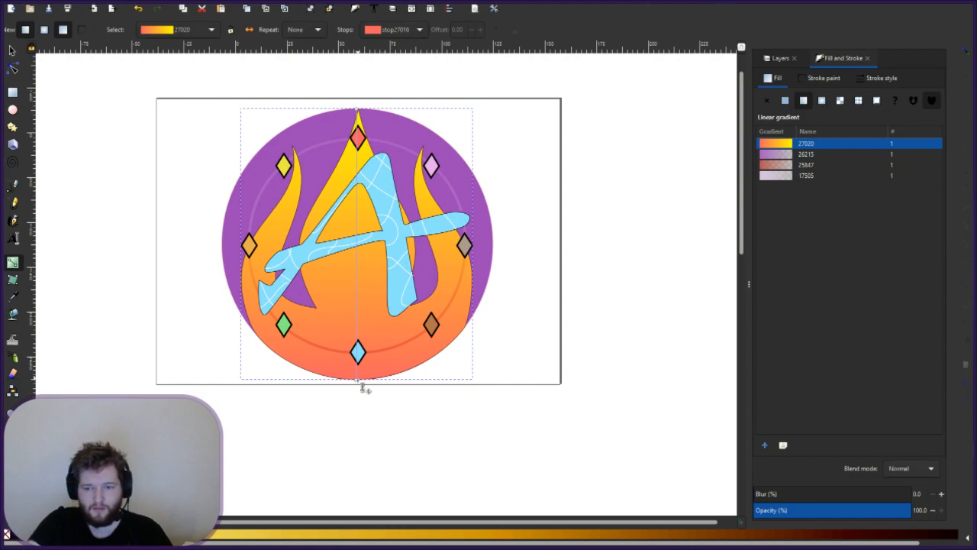
{"action": "mouse_move", "coordinate": [358, 324]}
{"action": "left_mouse_down"}
{"action": "mouse_move", "coordinate": [358, 298]}
{"action": "mouse_move", "coordinate": [362, 367]}
{"action": "left_mouse_up"}
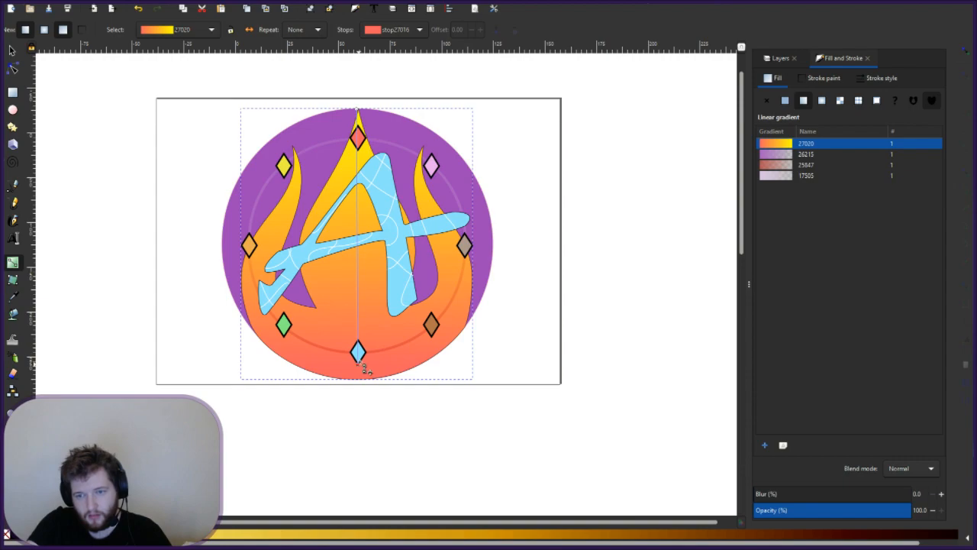
{"action": "left_click", "coordinate": [360, 355]}
{"action": "left_click", "coordinate": [538, 324]}
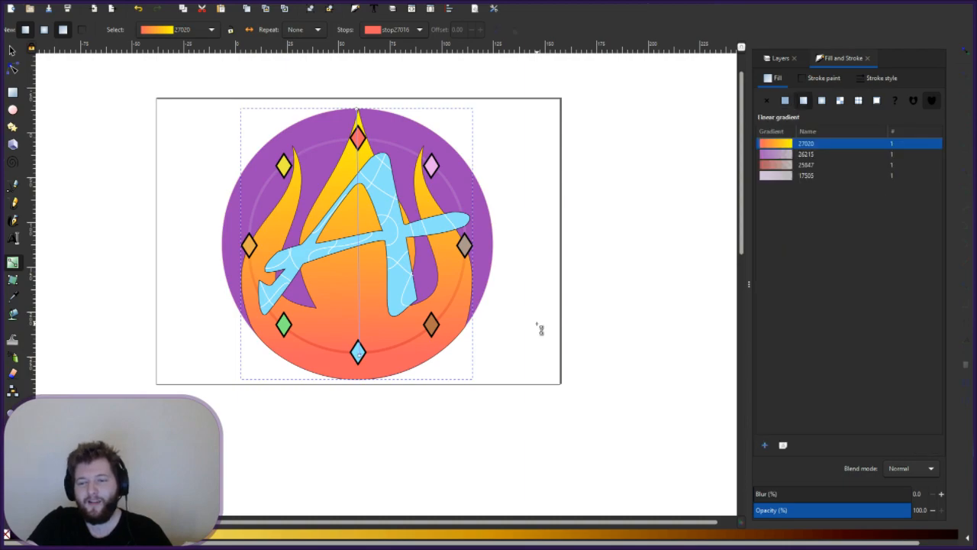
{"action": "left_click", "coordinate": [532, 329]}
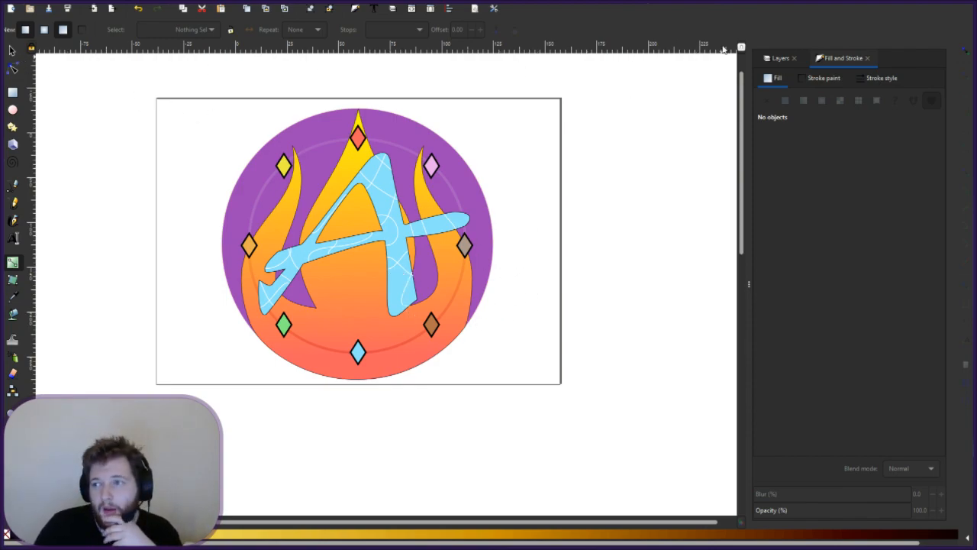
- Pull the purple circle's gradient end toward the centre, then make Alterra Lettering the current layer
{"action": "left_click", "coordinate": [788, 60]}
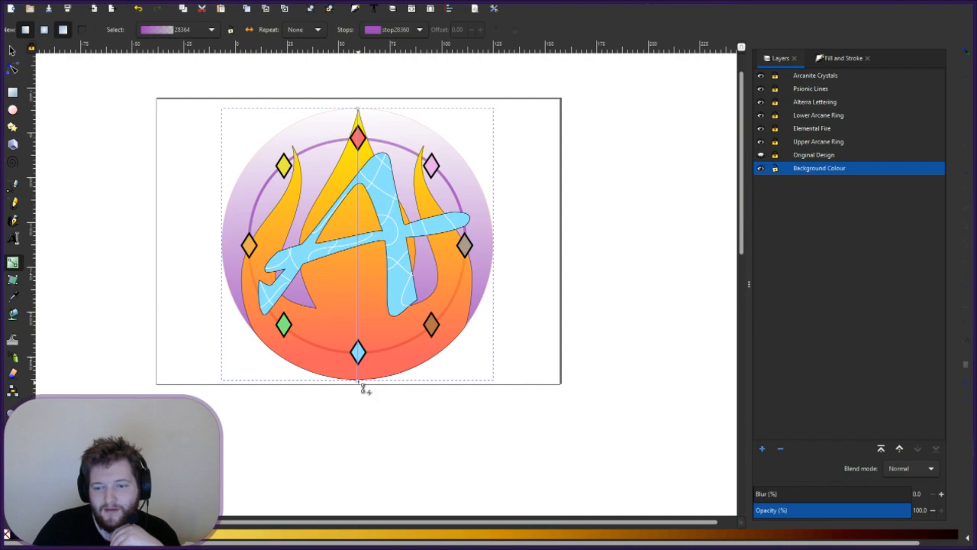
{"action": "left_click_drag", "start_coordinate": [362, 386], "coordinate": [358, 333]}
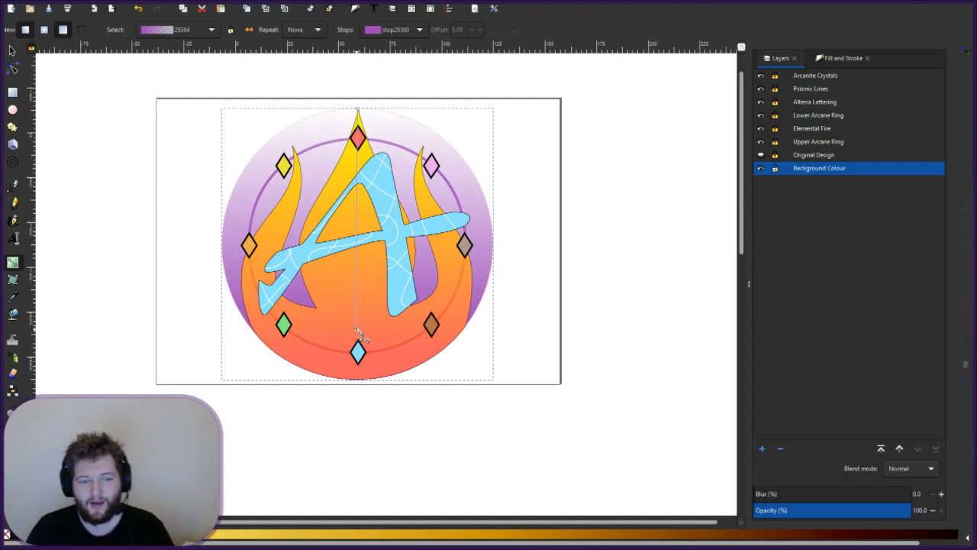
{"action": "left_click", "coordinate": [515, 270]}
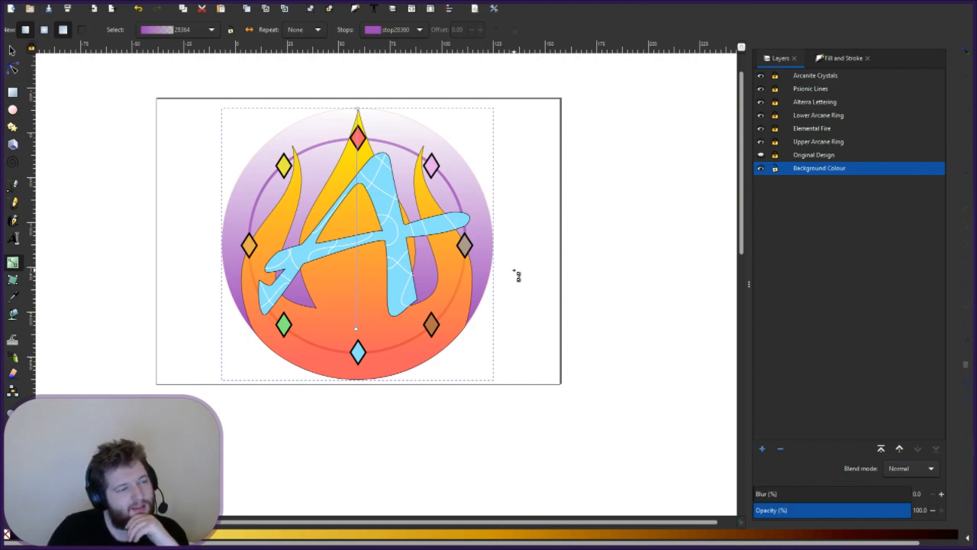
{"action": "left_click", "coordinate": [507, 224]}
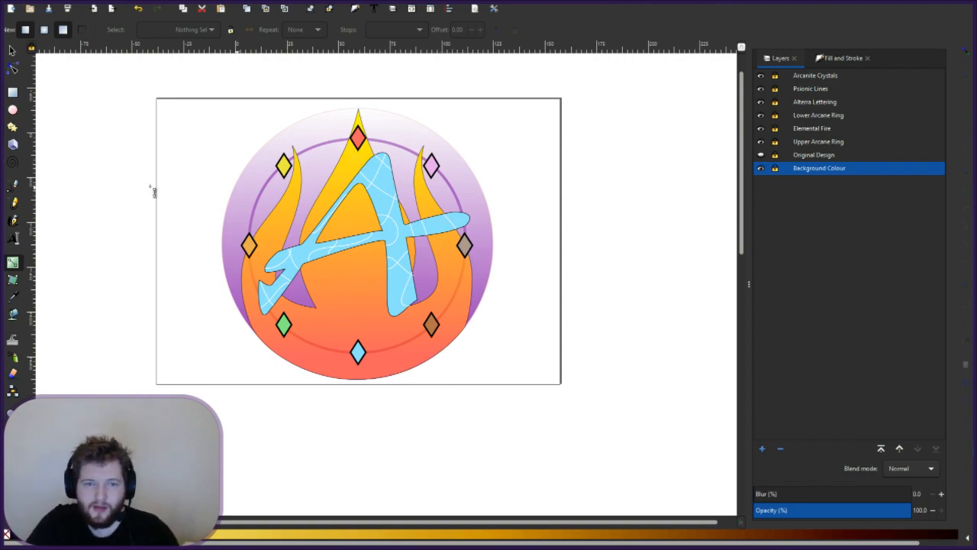
{"action": "left_click", "coordinate": [821, 104]}
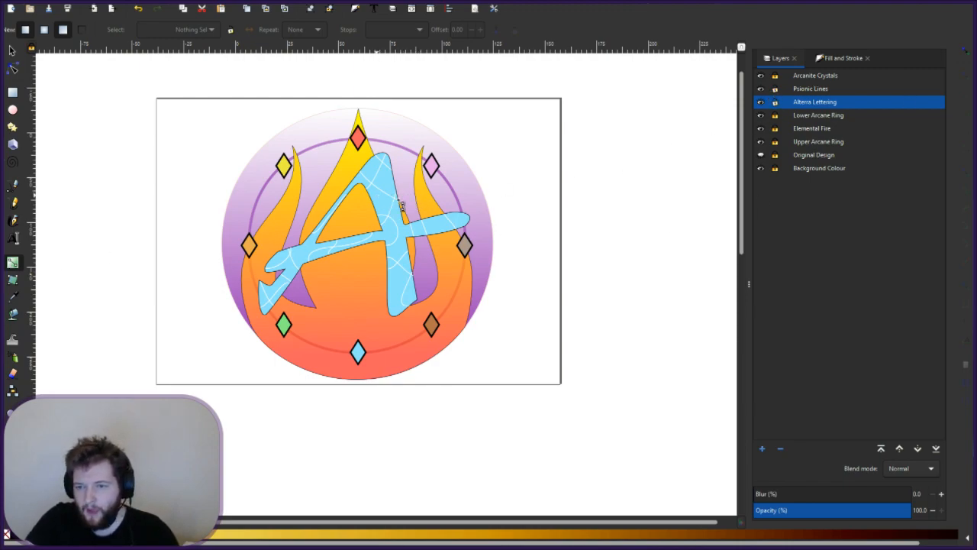
- Try a gradient on the A lettering, delete it to keep flat light blue, and show Fill and Stroke
{"action": "double_click", "coordinate": [385, 209]}
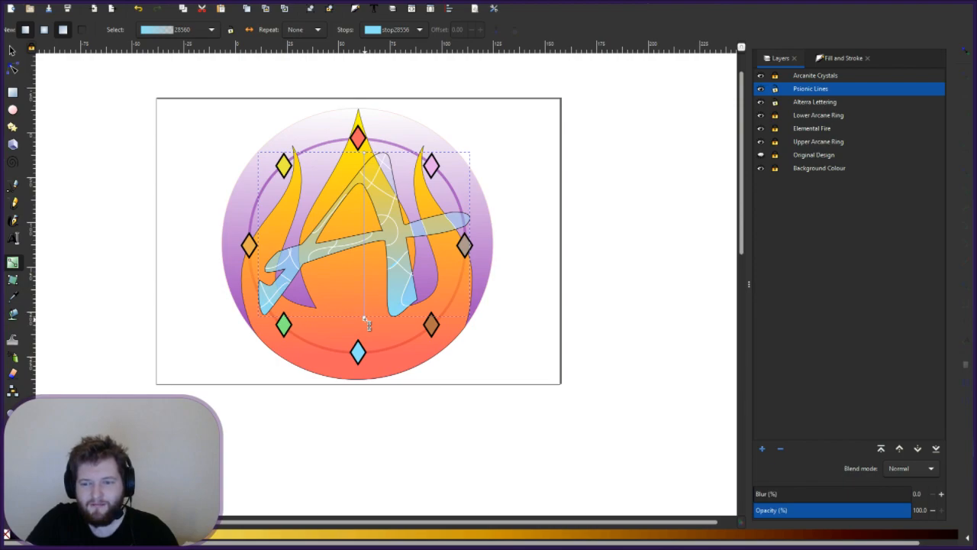
{"action": "left_click_drag", "start_coordinate": [365, 316], "coordinate": [367, 249]}
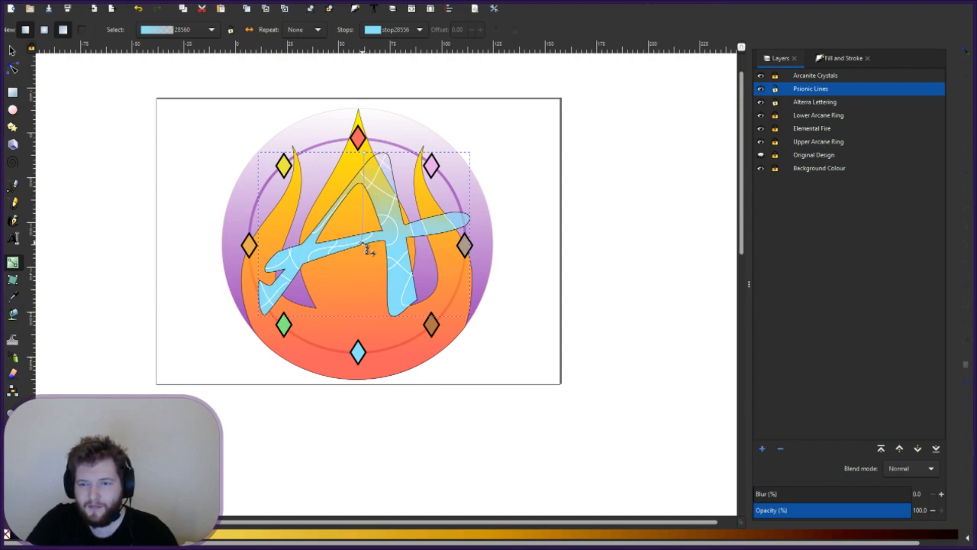
{"action": "left_click_drag", "start_coordinate": [366, 153], "coordinate": [357, 243]}
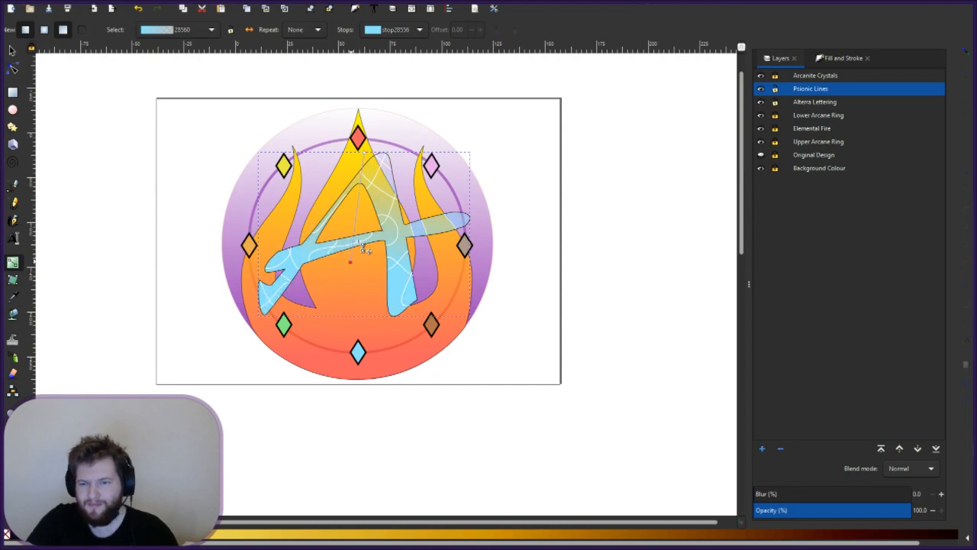
{"action": "left_click_drag", "start_coordinate": [202, 323], "coordinate": [191, 322]}
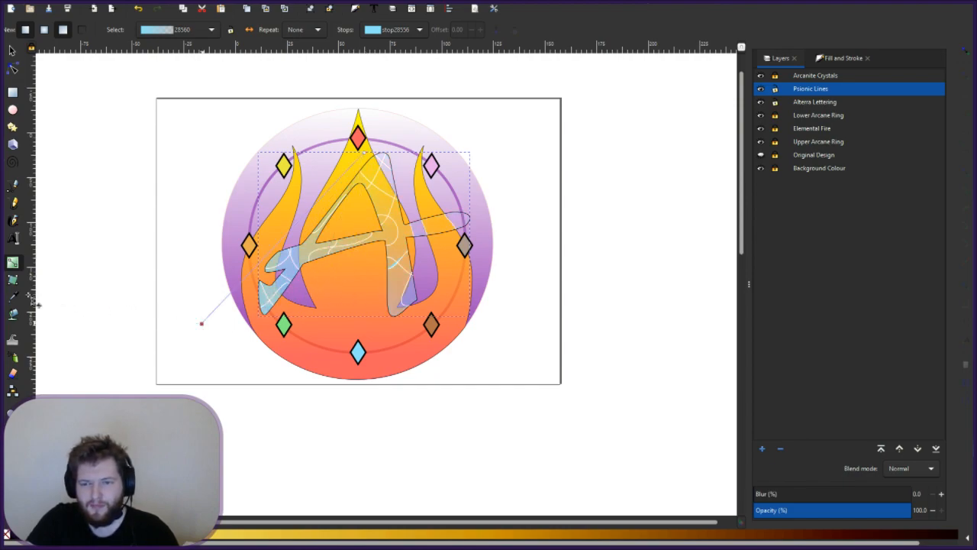
{"action": "left_click_drag", "start_coordinate": [35, 304], "coordinate": [365, 286]}
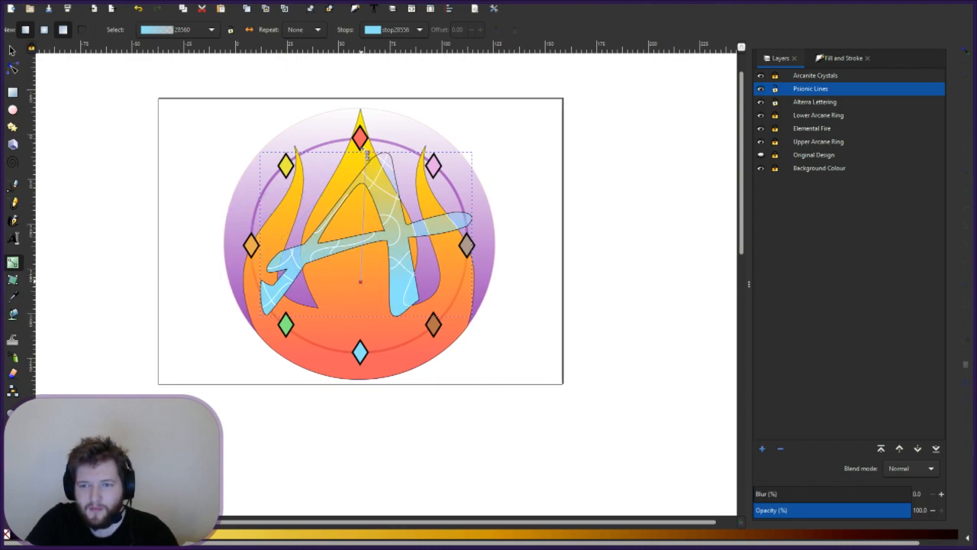
{"action": "left_click_drag", "start_coordinate": [368, 156], "coordinate": [386, 135]}
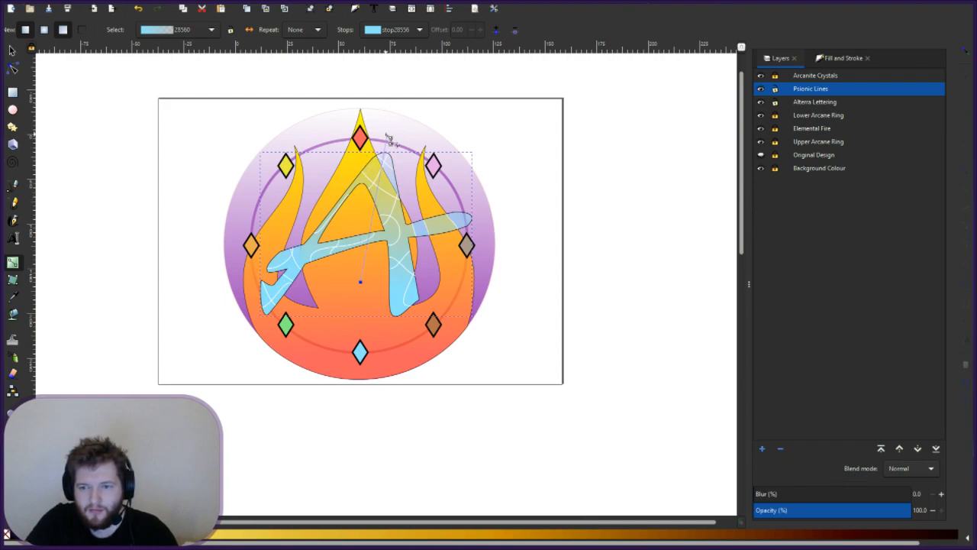
{"action": "left_click", "coordinate": [361, 283]}
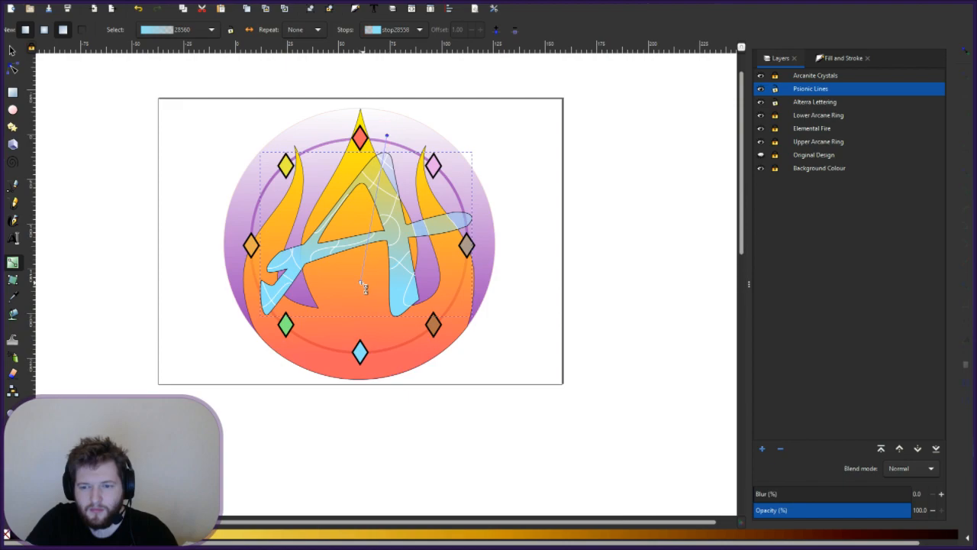
{"action": "left_click_drag", "start_coordinate": [364, 249], "coordinate": [366, 218]}
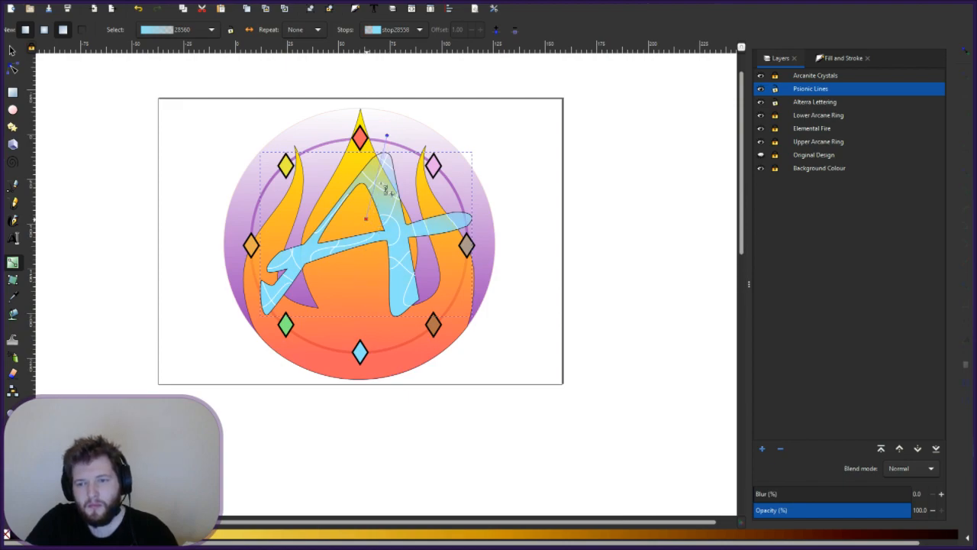
{"action": "key", "text": "Delete"}
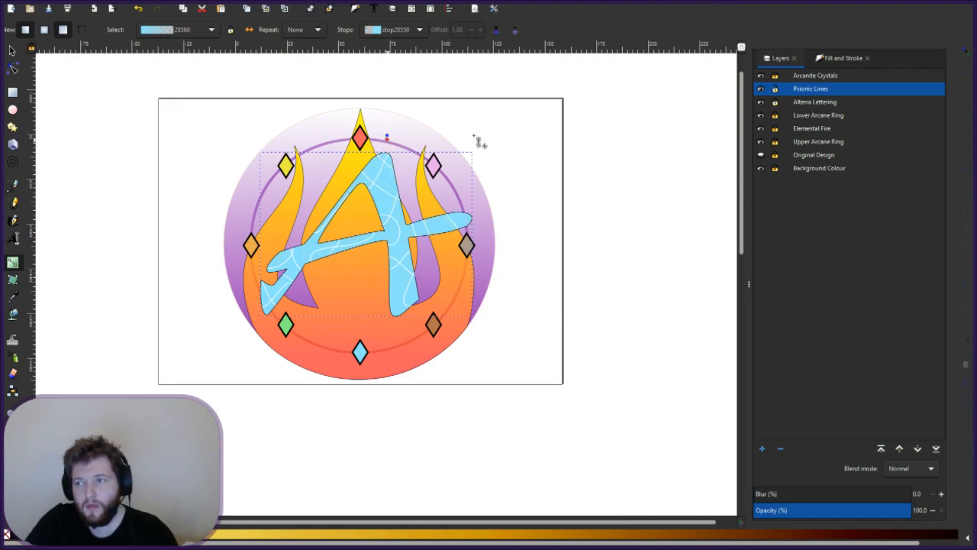
{"action": "left_click", "coordinate": [842, 60]}
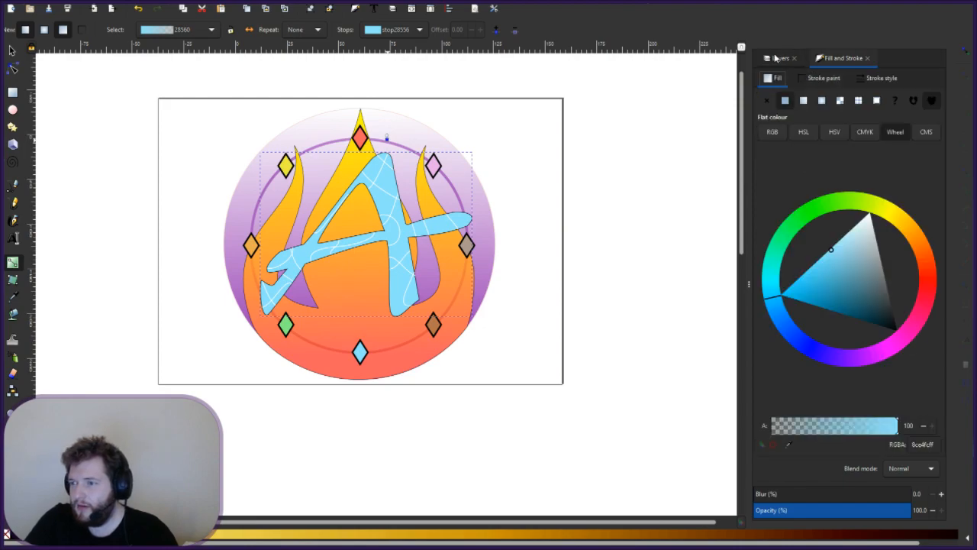
- Apply a mesh gradient to the A lettering, then switch its fill to a radial gradient
{"action": "left_click", "coordinate": [775, 59]}
{"action": "left_click", "coordinate": [18, 280]}
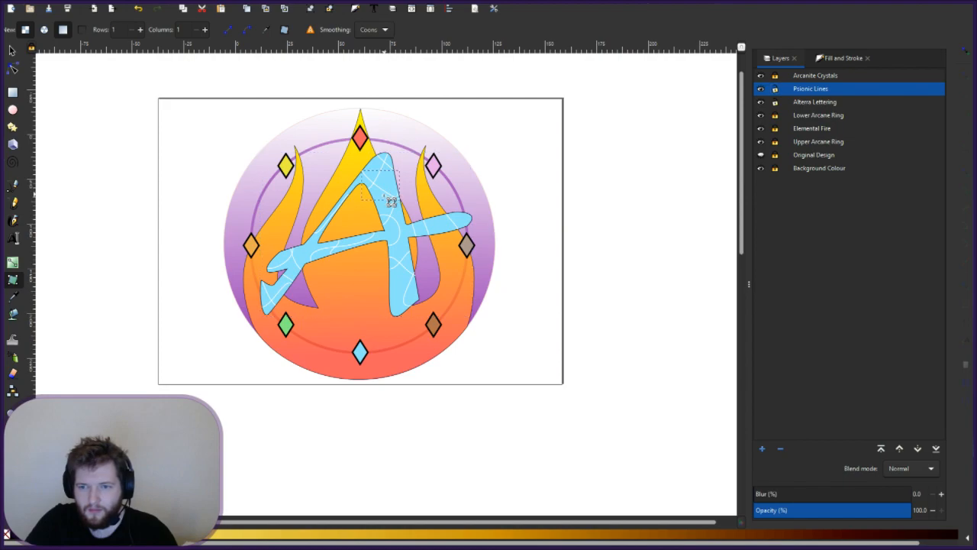
{"action": "left_click_drag", "start_coordinate": [384, 195], "coordinate": [352, 269]}
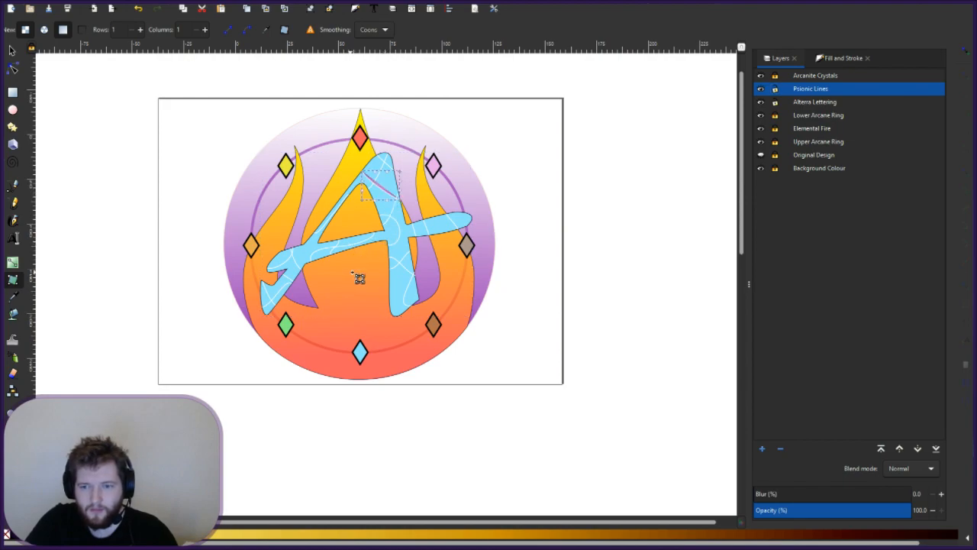
{"action": "key", "text": "ctrl+z"}
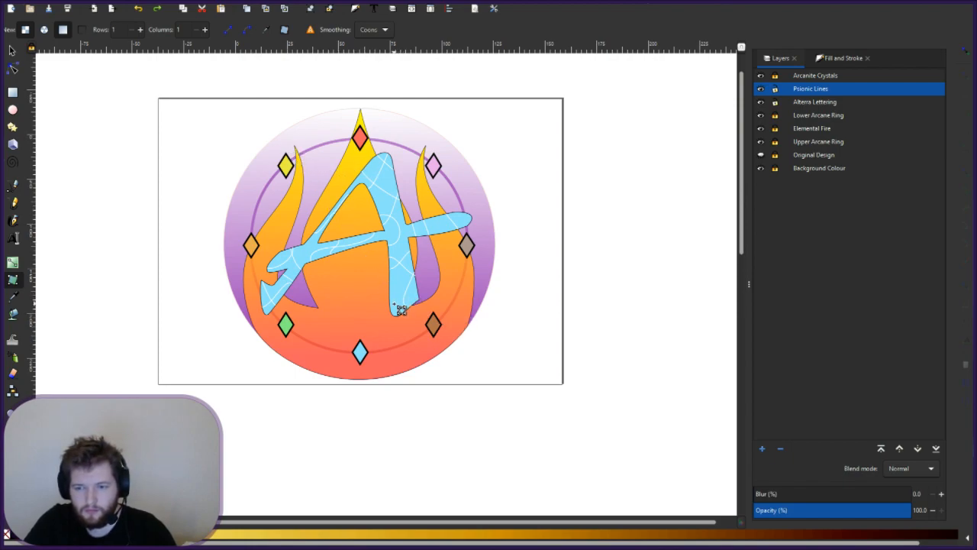
{"action": "left_click", "coordinate": [401, 309]}
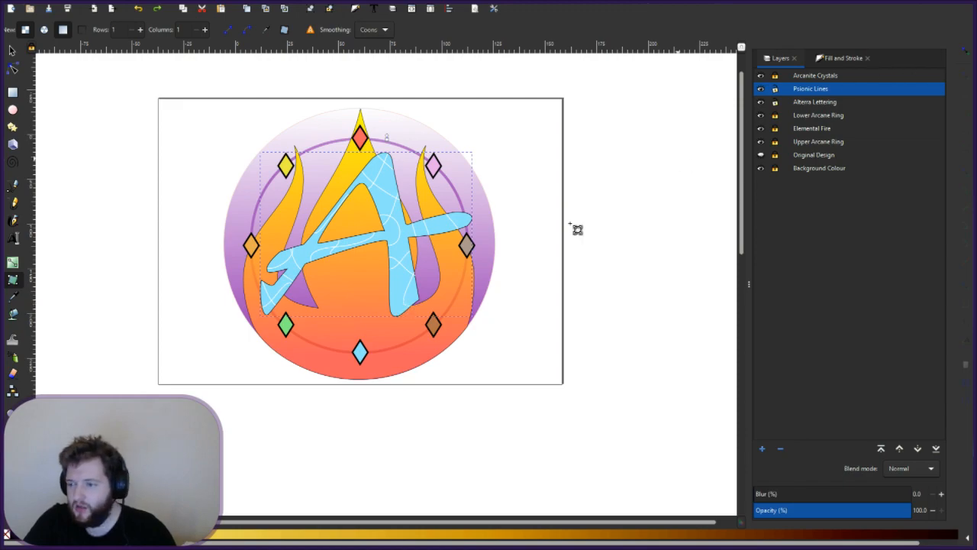
{"action": "double_click", "coordinate": [405, 294]}
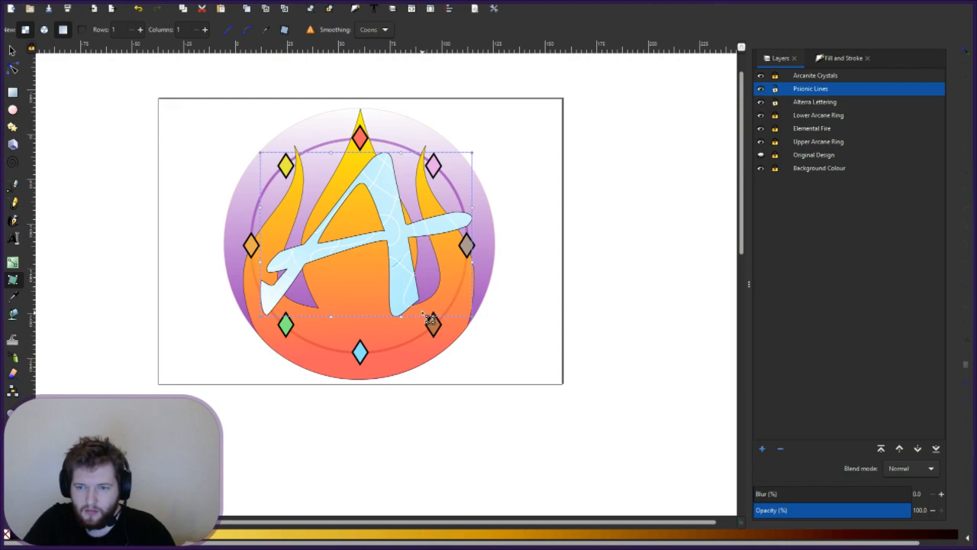
{"action": "left_click", "coordinate": [843, 58]}
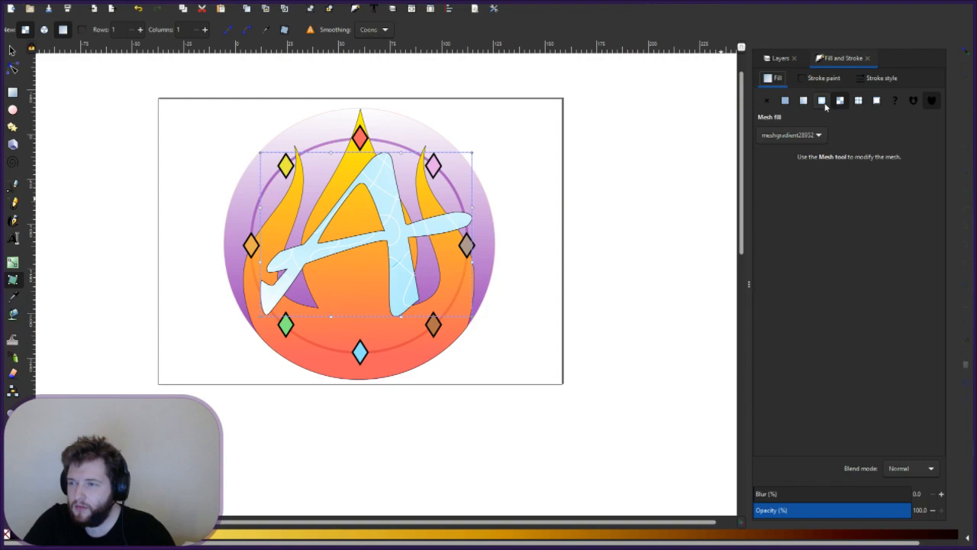
{"action": "left_click", "coordinate": [821, 100]}
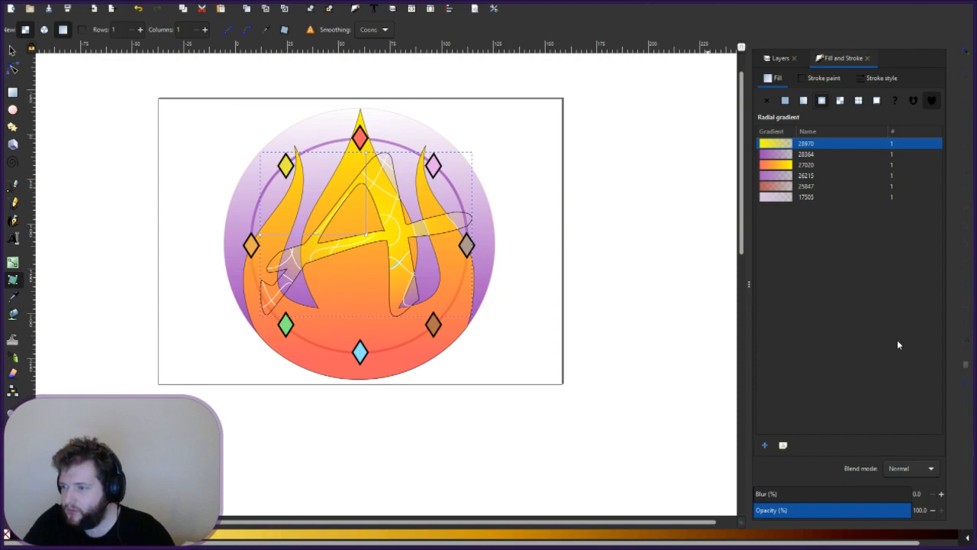
- Try mid blue and lighter cyan fills on the A, then reselect it with the Gradient tool
{"action": "scroll", "coordinate": [691, 539], "scroll_direction": "down", "scroll_amount": 3}
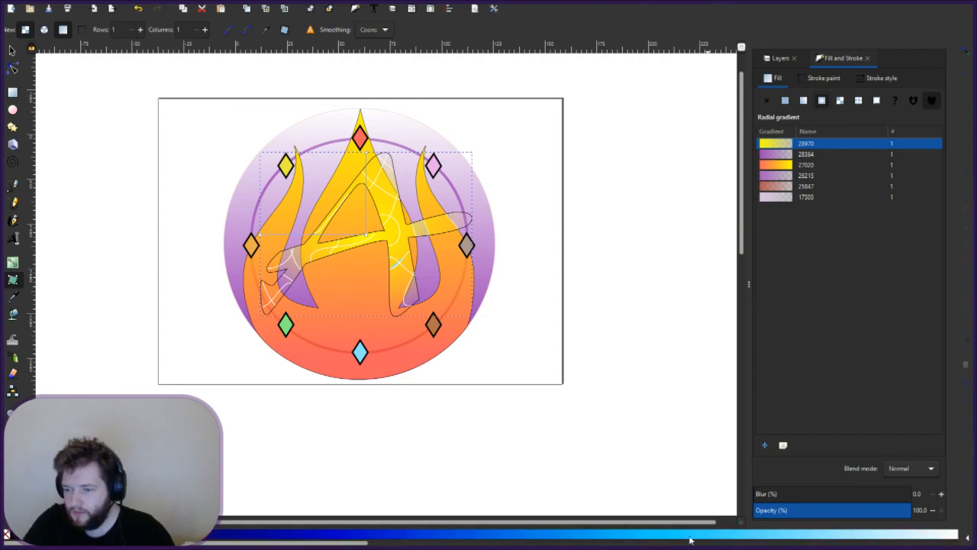
{"action": "left_click", "coordinate": [498, 537]}
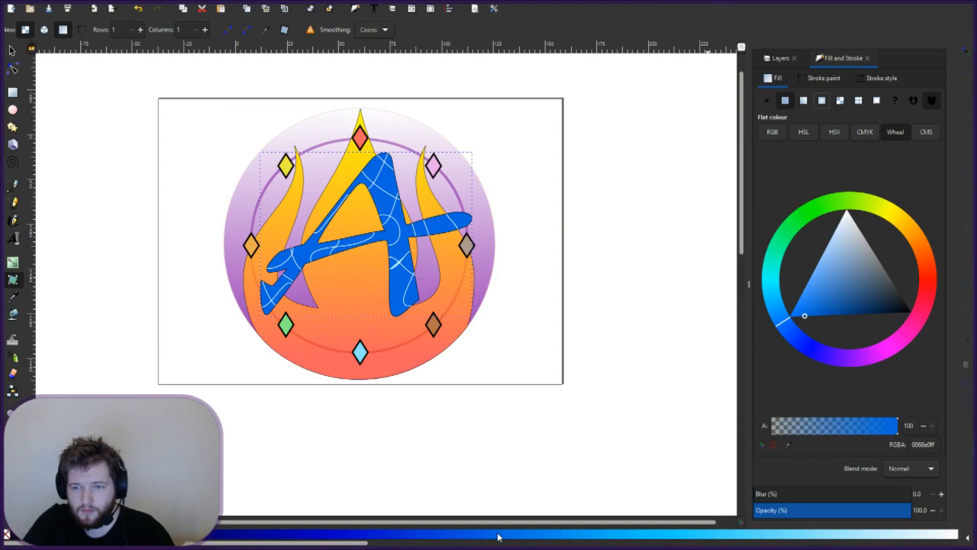
{"action": "left_click", "coordinate": [668, 537]}
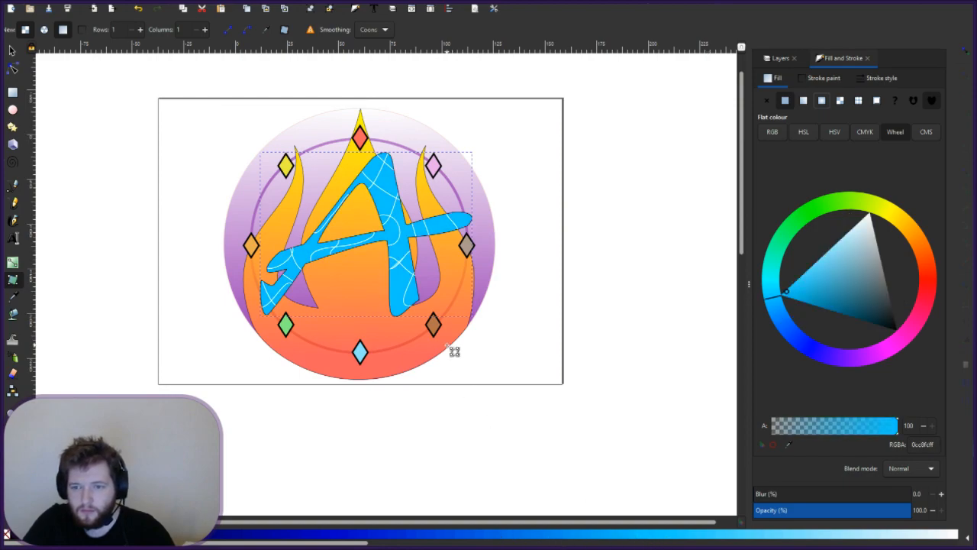
{"action": "left_click", "coordinate": [116, 282]}
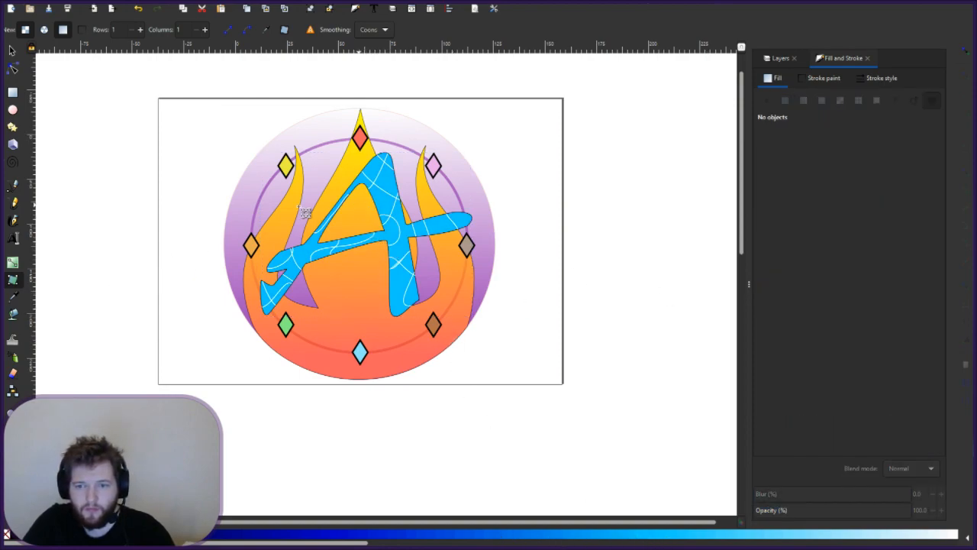
{"action": "left_click", "coordinate": [825, 79]}
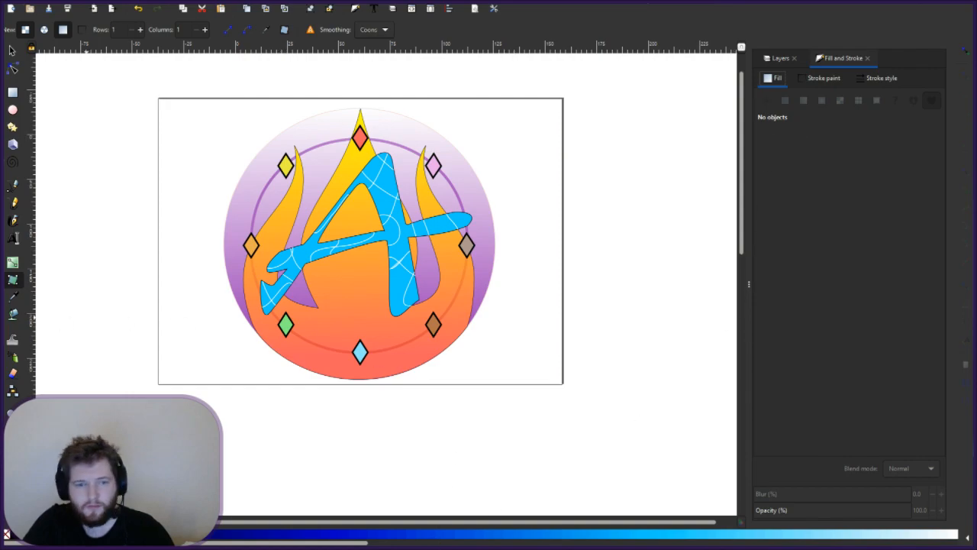
{"action": "left_click", "coordinate": [12, 262]}
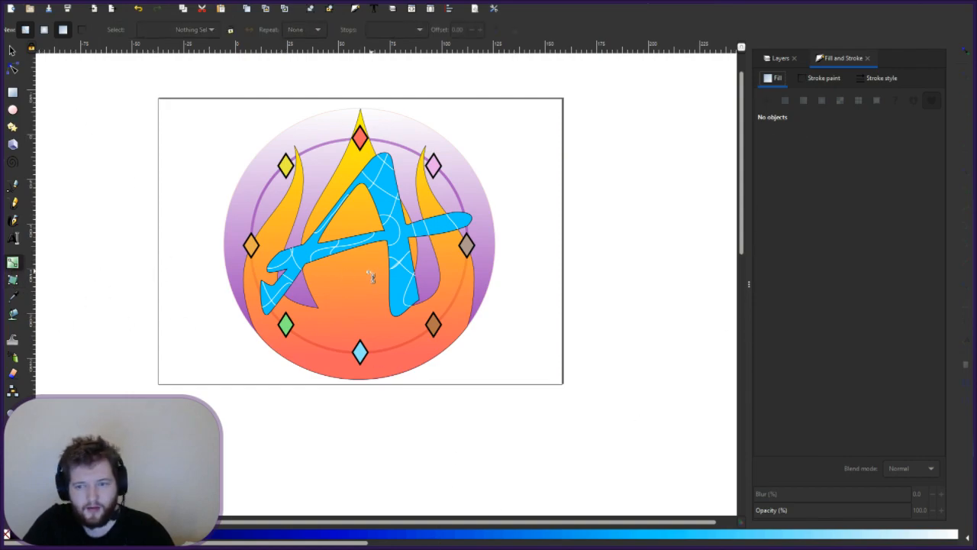
{"action": "left_click", "coordinate": [406, 255]}
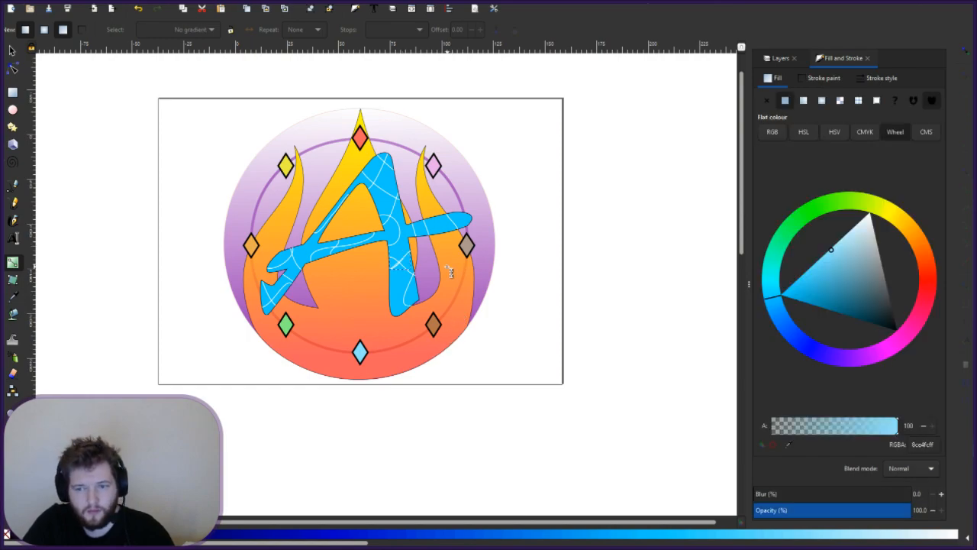
{"action": "key", "text": "Escape"}
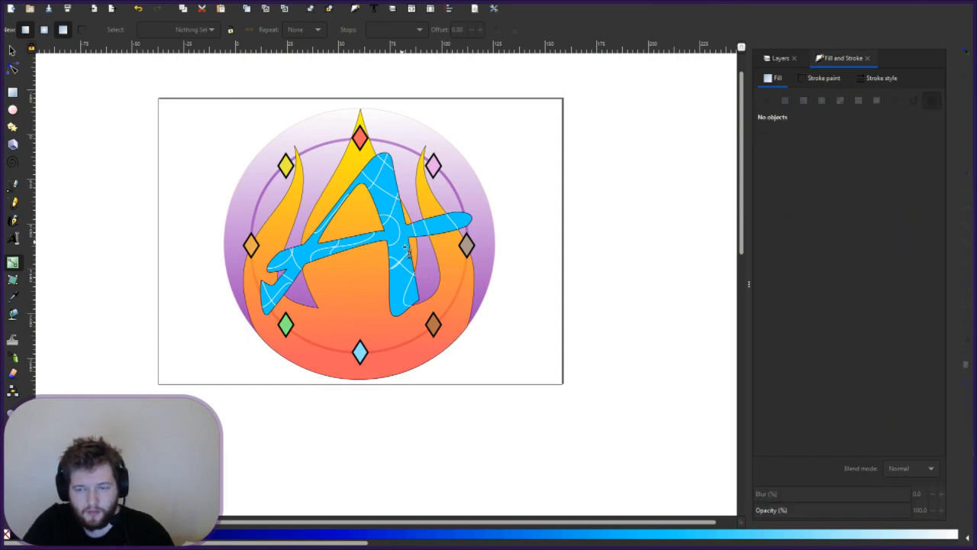
{"action": "left_click", "coordinate": [407, 255]}
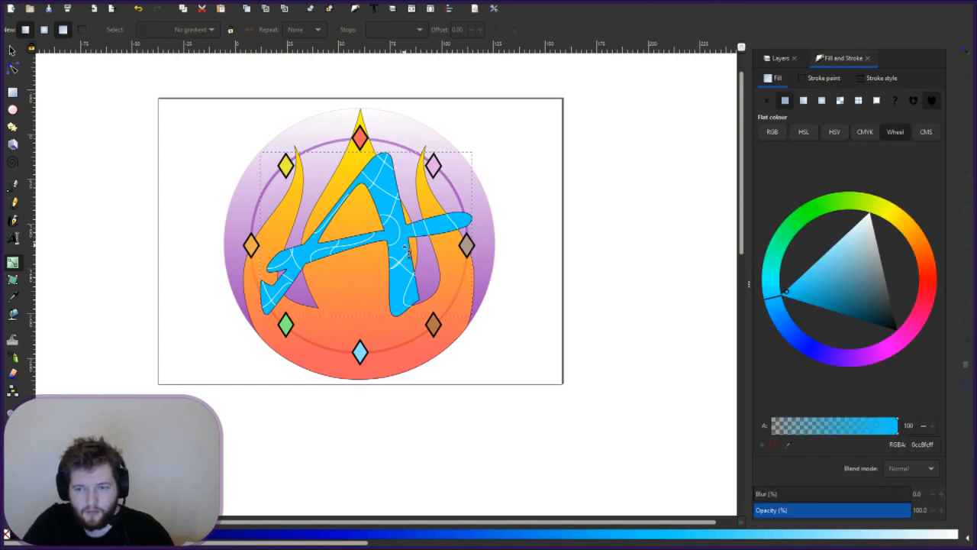
- Trial deeper blue hues and linear and radial gradients, then set the A to flat 00a8f0ff
{"action": "left_click", "coordinate": [796, 338]}
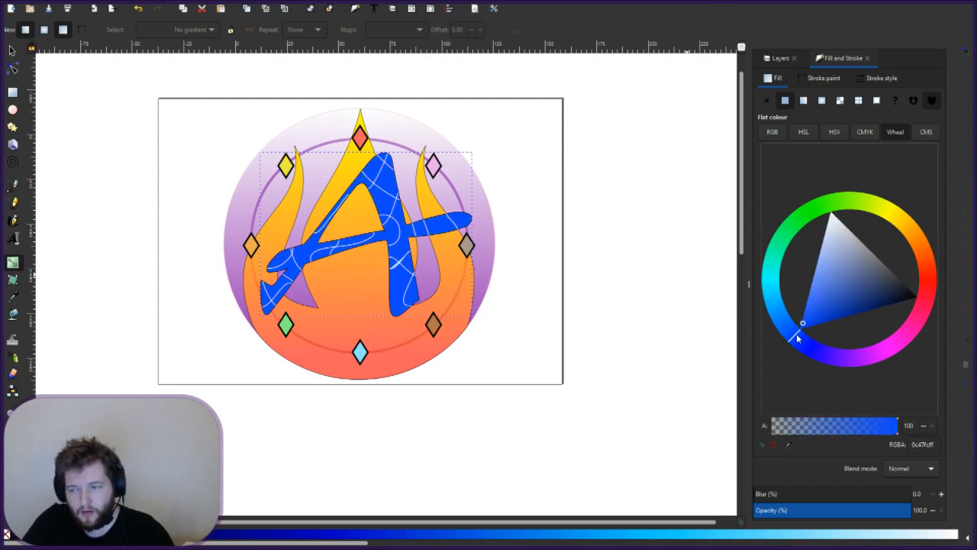
{"action": "left_click", "coordinate": [777, 296]}
{"action": "left_click", "coordinate": [821, 101]}
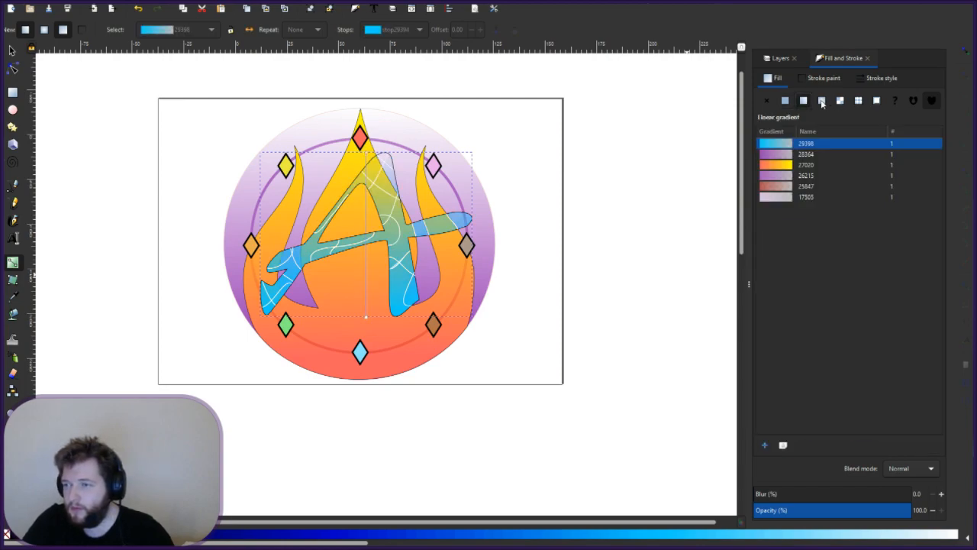
{"action": "left_click", "coordinate": [821, 101]}
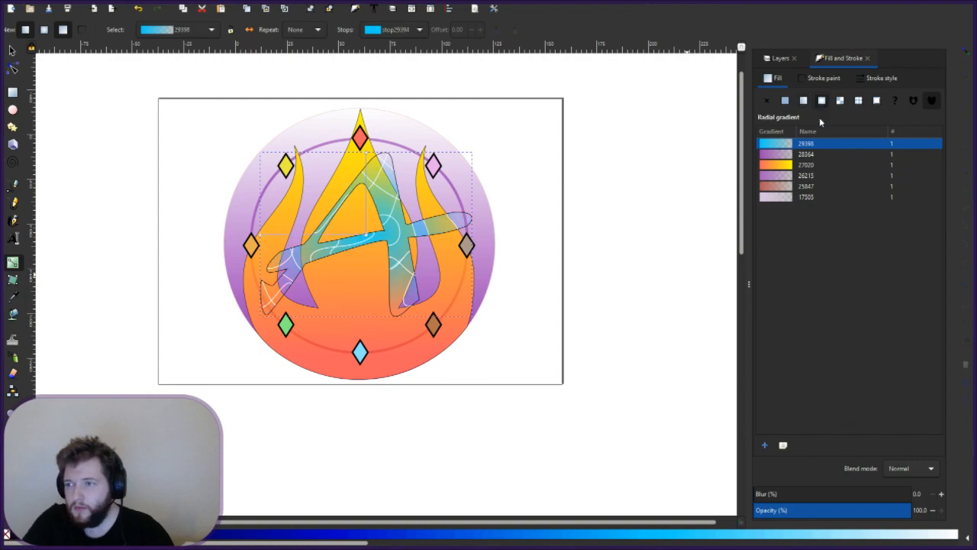
{"action": "left_click", "coordinate": [592, 541]}
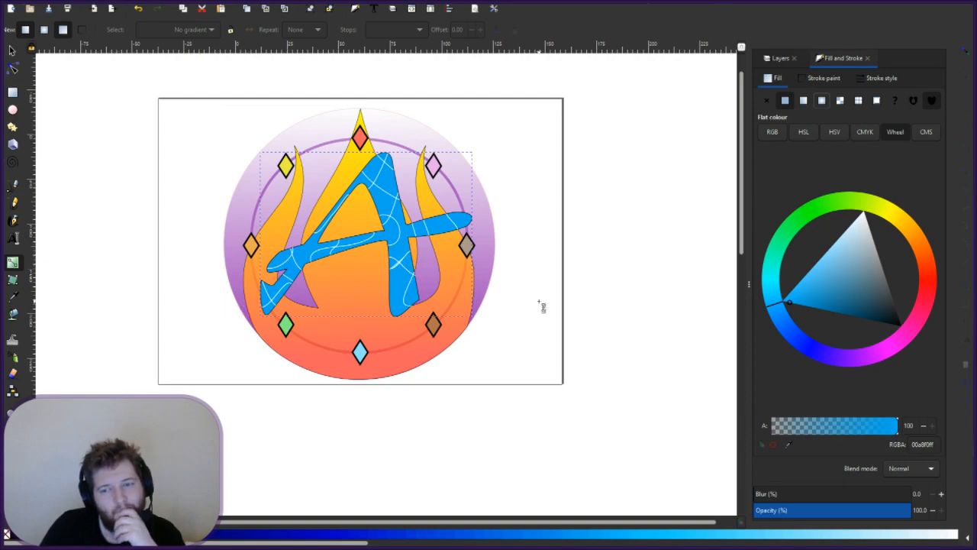
{"action": "key", "text": "Escape"}
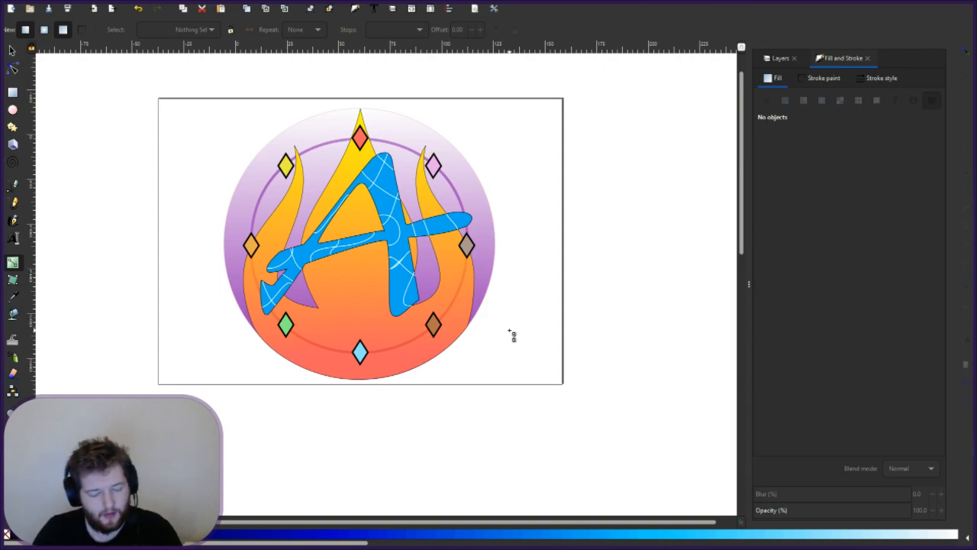
- Undo and redo fill changes until the A is pale light blue, then show the Layers list
{"action": "key", "text": "ctrl+z"}
{"action": "key", "text": "ctrl+z"}
{"action": "key", "text": "ctrl+z"}
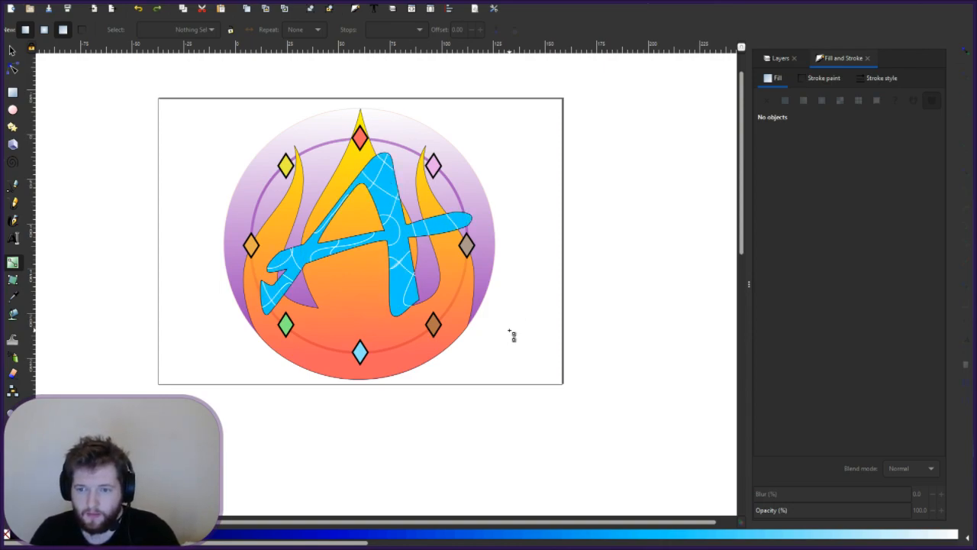
{"action": "key", "text": "ctrl+z"}
{"action": "key", "text": "ctrl+z"}
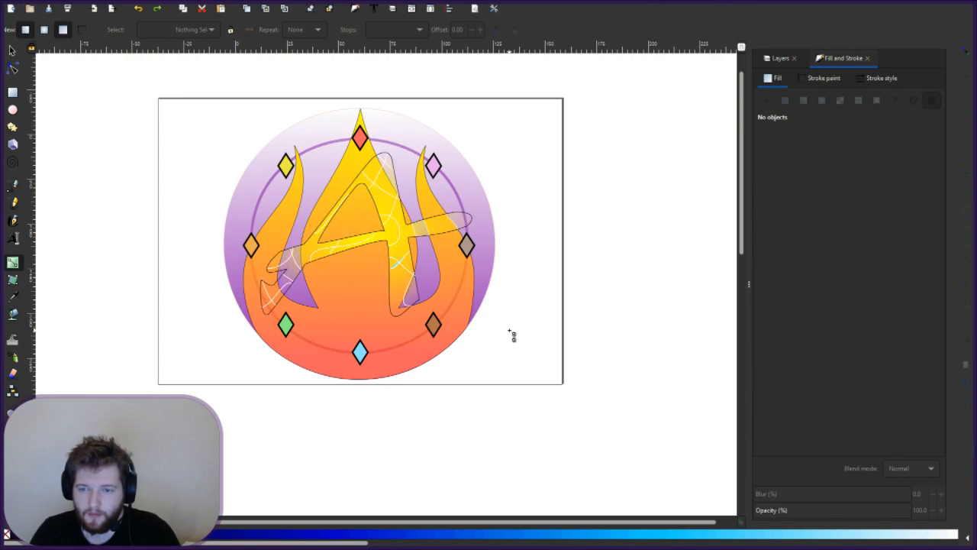
{"action": "key", "text": "ctrl+shift+z"}
{"action": "key", "text": "ctrl+shift+z"}
{"action": "key", "text": "ctrl+shift+z"}
{"action": "key", "text": "ctrl+z"}
{"action": "key", "text": "ctrl+z"}
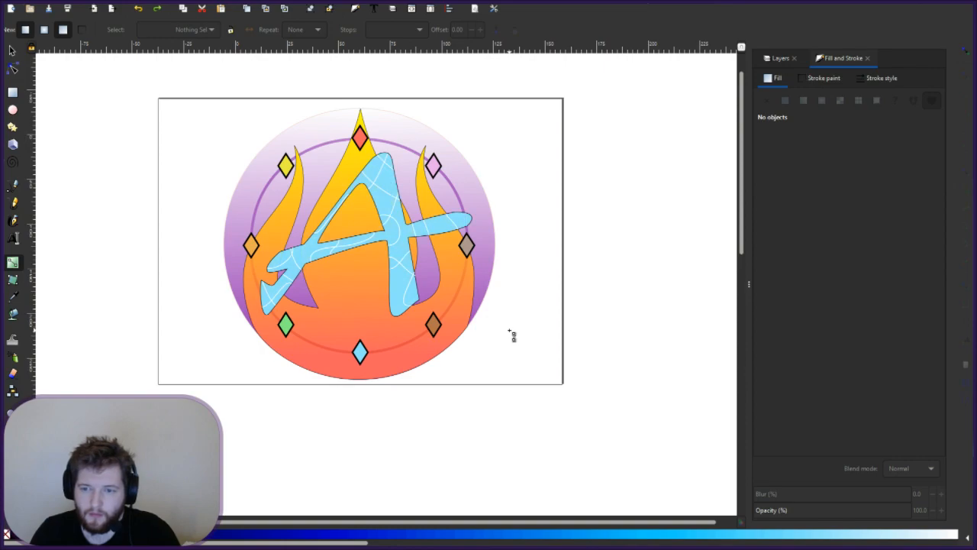
{"action": "key", "text": "ctrl+z"}
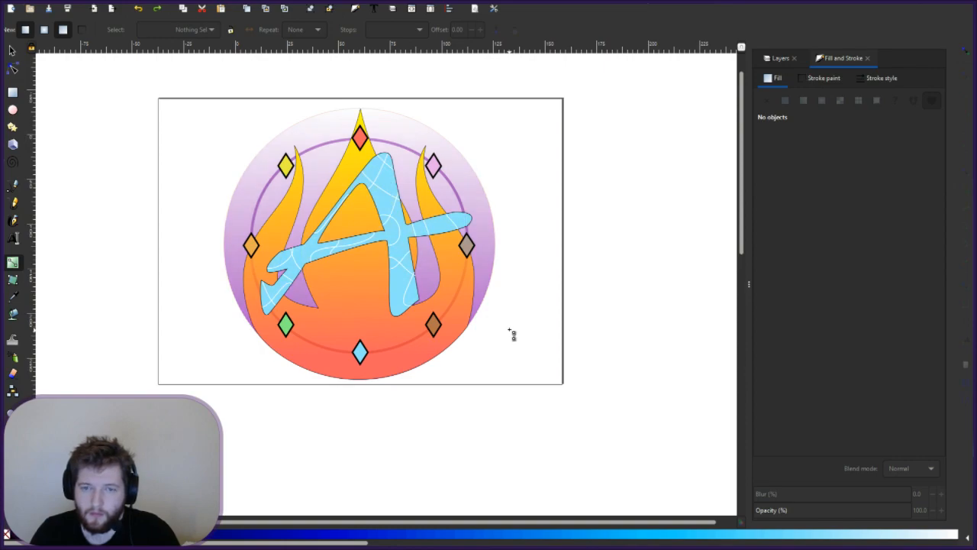
{"action": "left_click", "coordinate": [158, 9]}
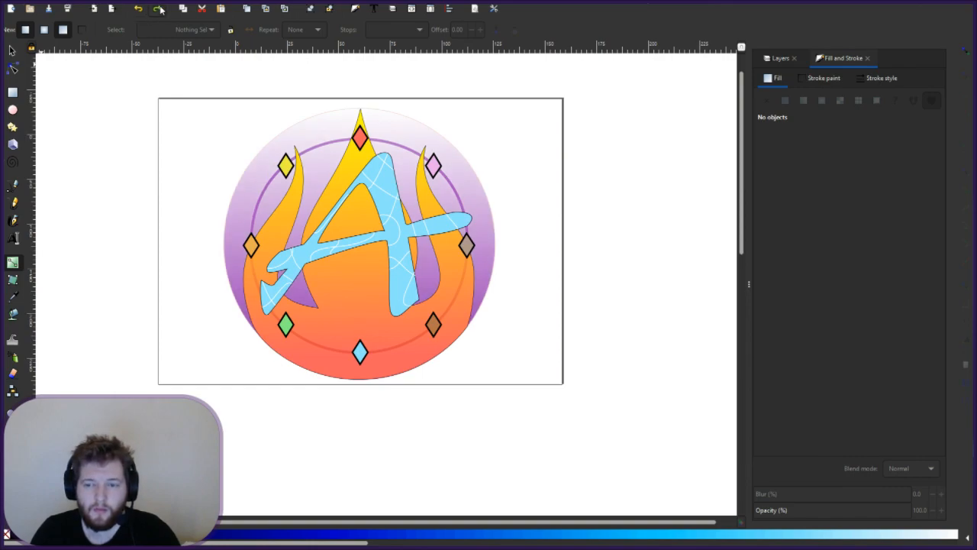
{"action": "left_click", "coordinate": [159, 9]}
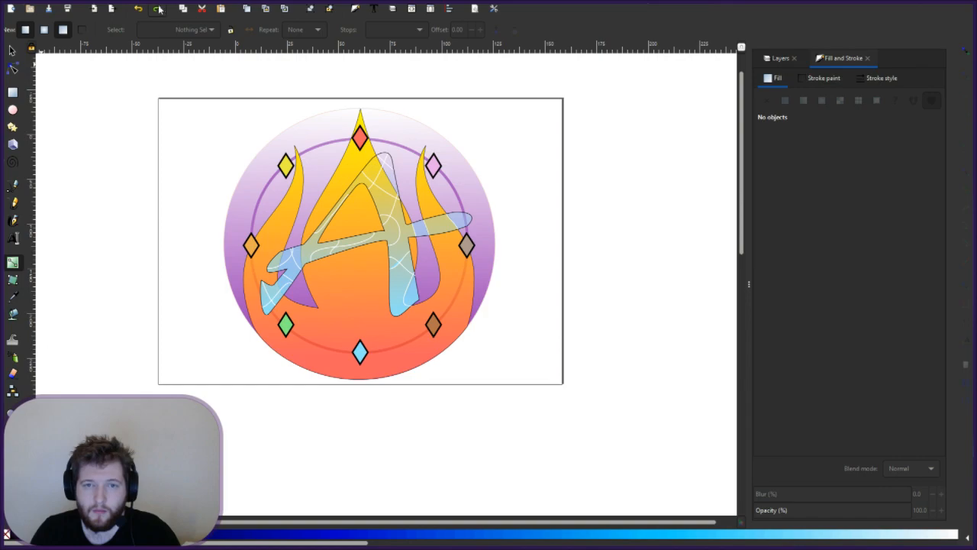
{"action": "left_click", "coordinate": [139, 10]}
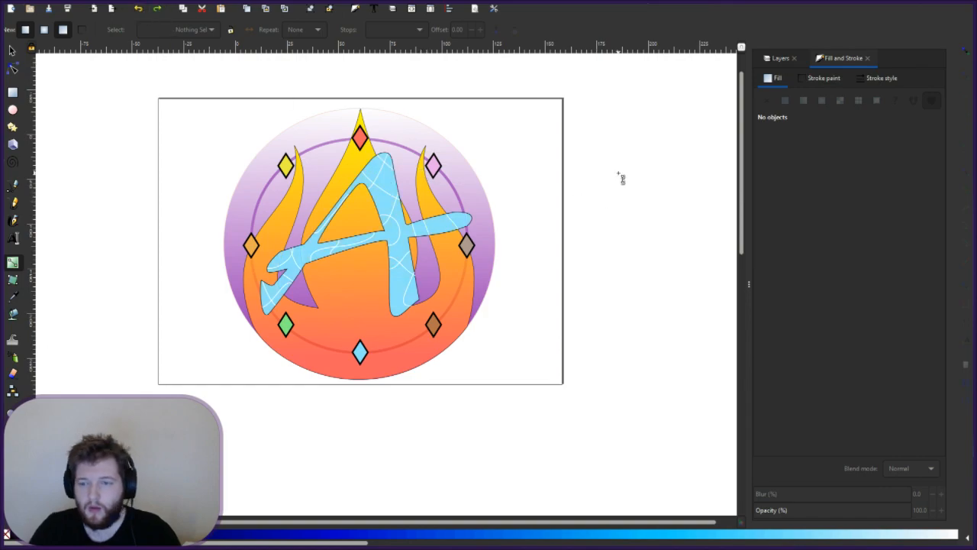
{"action": "left_click", "coordinate": [783, 59]}
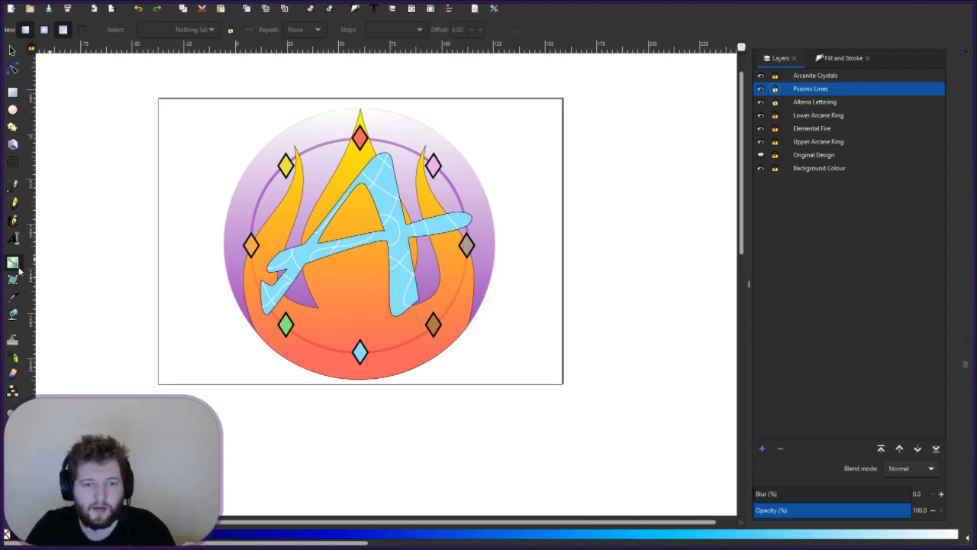
- Save, then give the A a radial gradient, reverting a brief flat dark blue trial
{"action": "key", "text": "ctrl+s"}
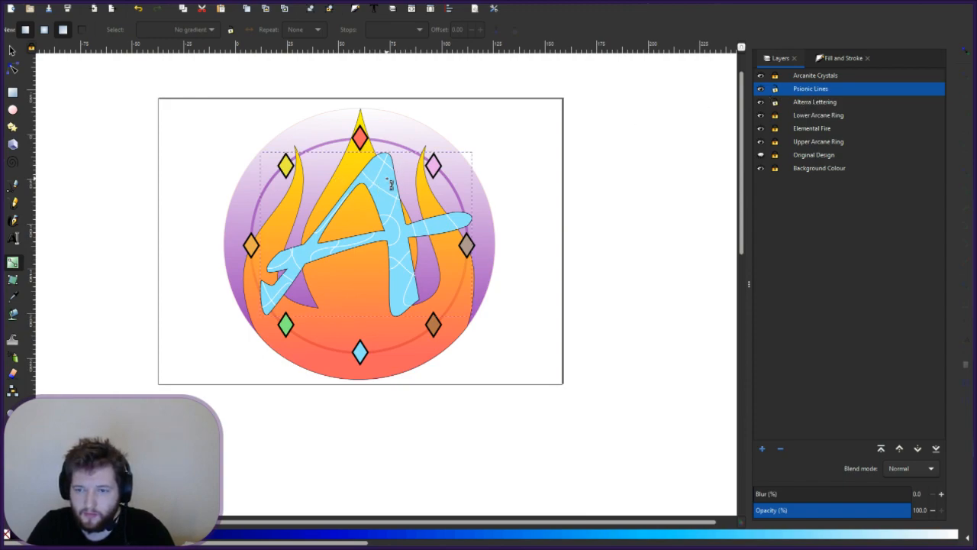
{"action": "double_click", "coordinate": [390, 183]}
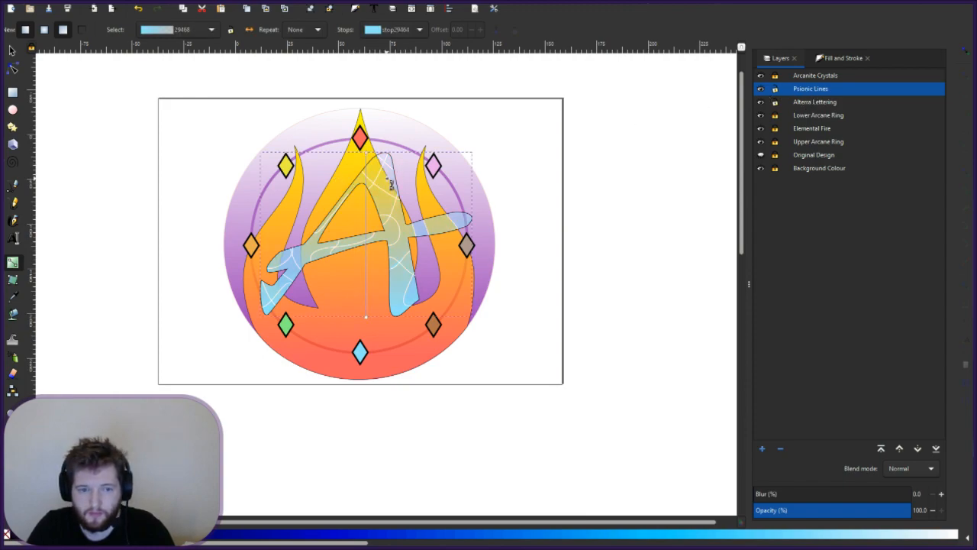
{"action": "left_click", "coordinate": [838, 60]}
{"action": "left_click", "coordinate": [822, 102]}
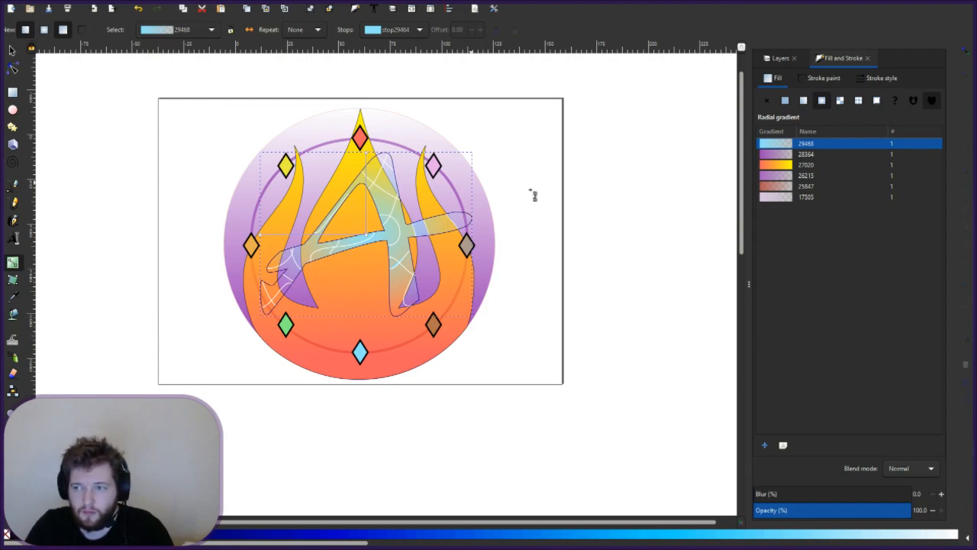
{"action": "left_click", "coordinate": [272, 540]}
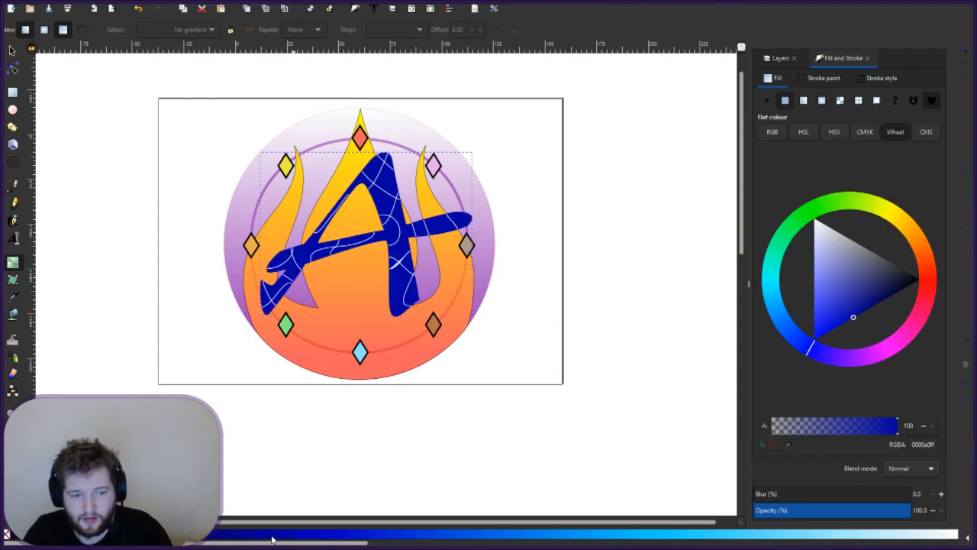
{"action": "key", "text": "ctrl+z"}
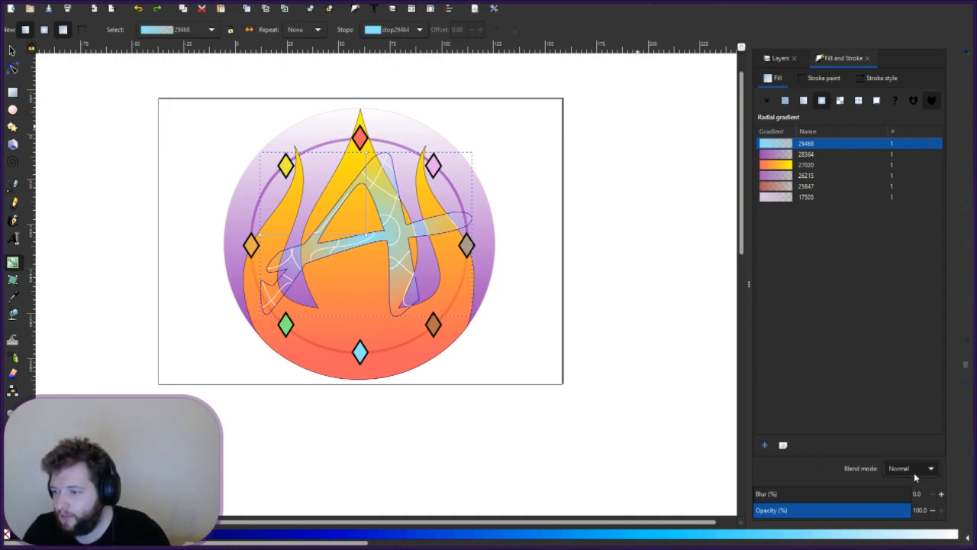
- Set the A's blend mode to Darken and drag its radial gradient handle to resize and rotate it
{"action": "scroll", "coordinate": [911, 466], "scroll_direction": "down", "scroll_amount": 1}
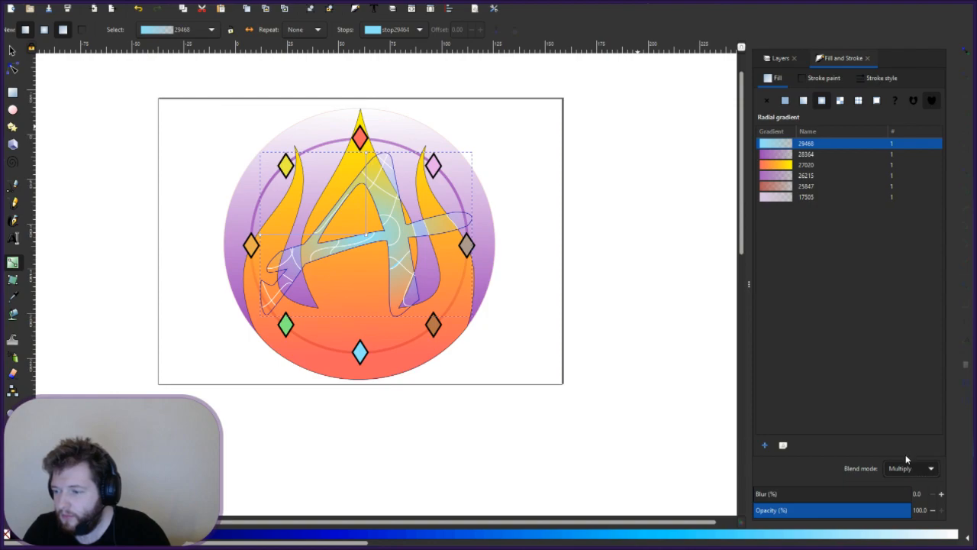
{"action": "scroll", "coordinate": [912, 468], "scroll_direction": "up", "scroll_amount": 1}
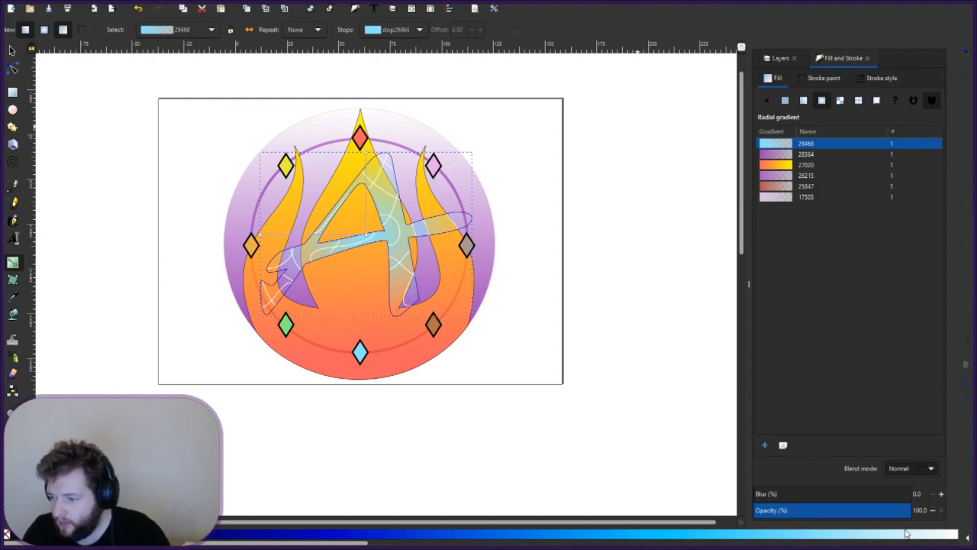
{"action": "left_click", "coordinate": [904, 510]}
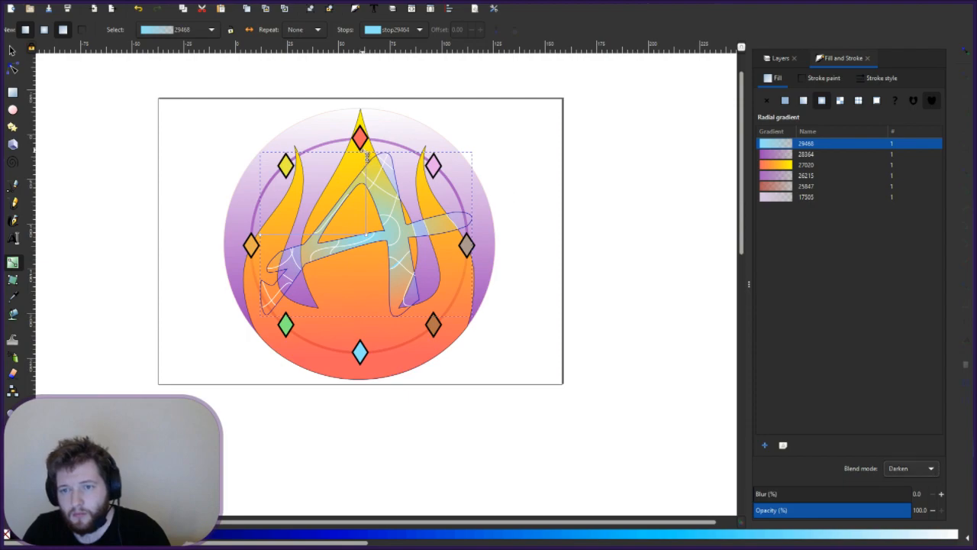
{"action": "left_click_drag", "start_coordinate": [367, 153], "coordinate": [329, 156]}
- Try cyan, blue and pale blue colours on the gradient's outer end stop, undoing the deep blue
{"action": "left_click", "coordinate": [321, 134]}
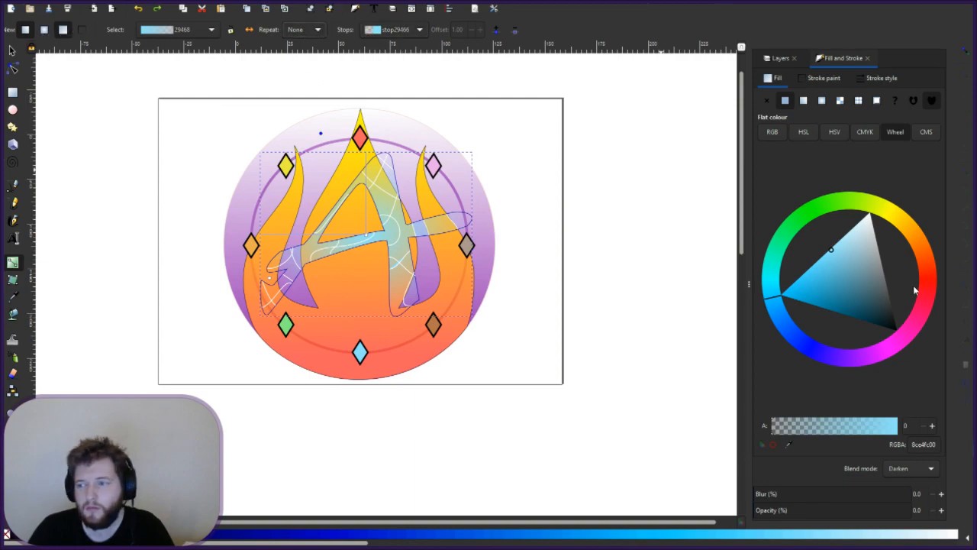
{"action": "left_click", "coordinate": [847, 288]}
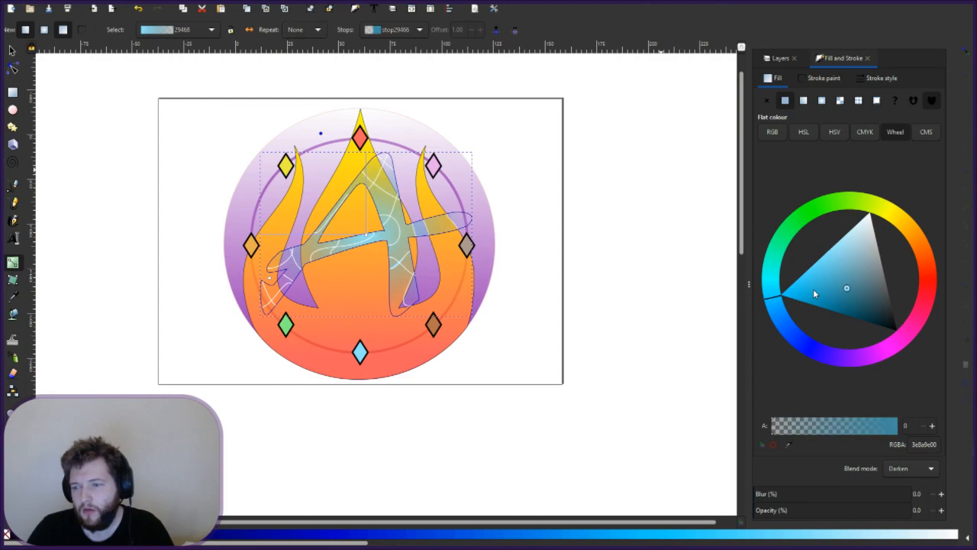
{"action": "left_click", "coordinate": [814, 289]}
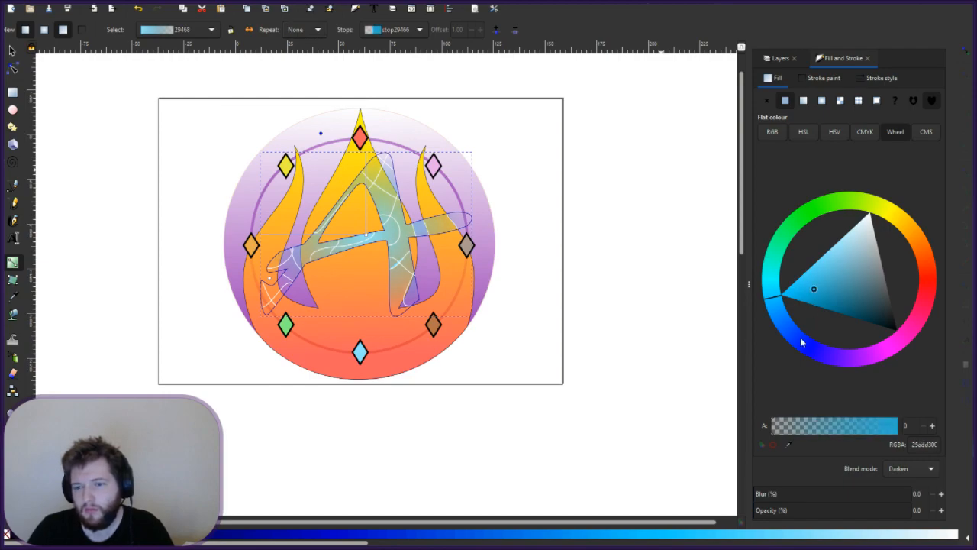
{"action": "left_click", "coordinate": [802, 343]}
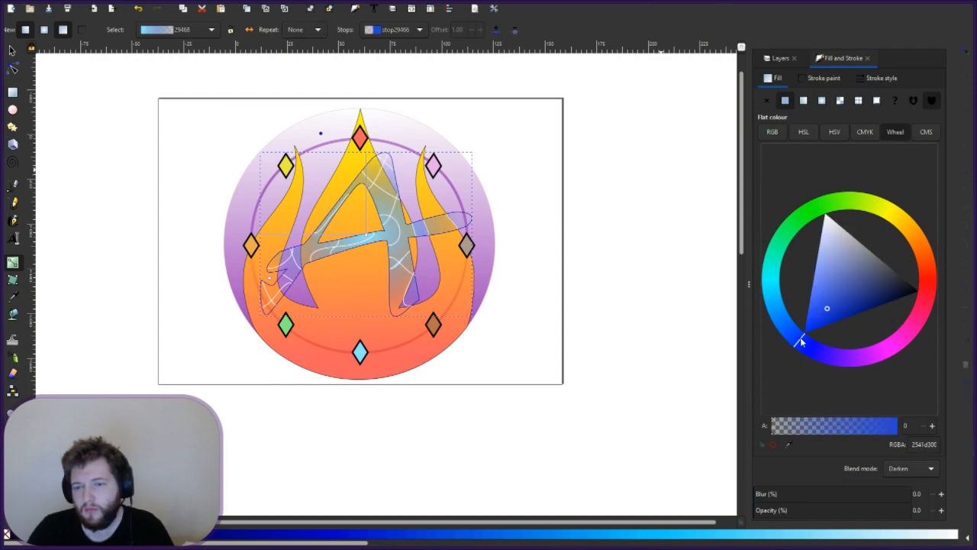
{"action": "left_click", "coordinate": [834, 279]}
{"action": "left_click", "coordinate": [842, 266]}
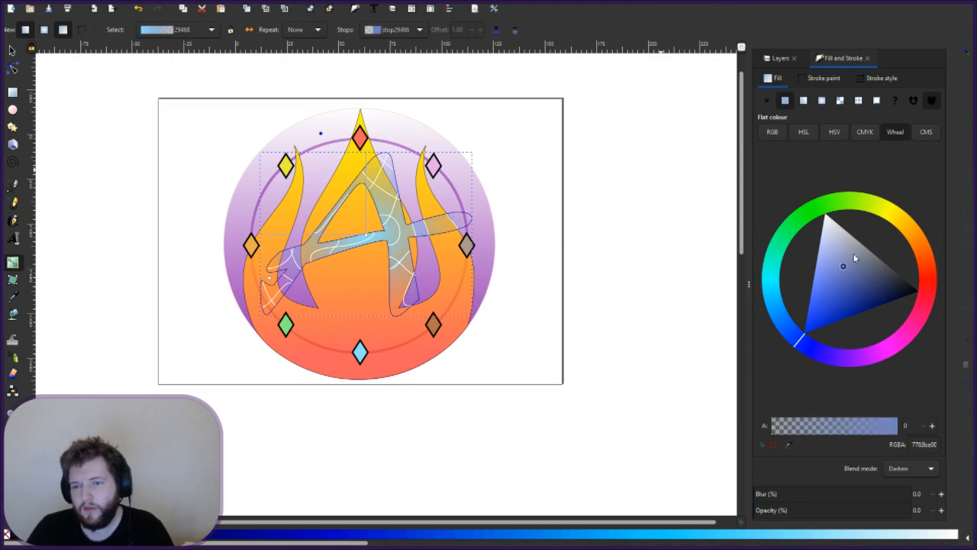
{"action": "left_click_drag", "start_coordinate": [808, 320], "coordinate": [811, 330]}
{"action": "left_click", "coordinate": [812, 330]}
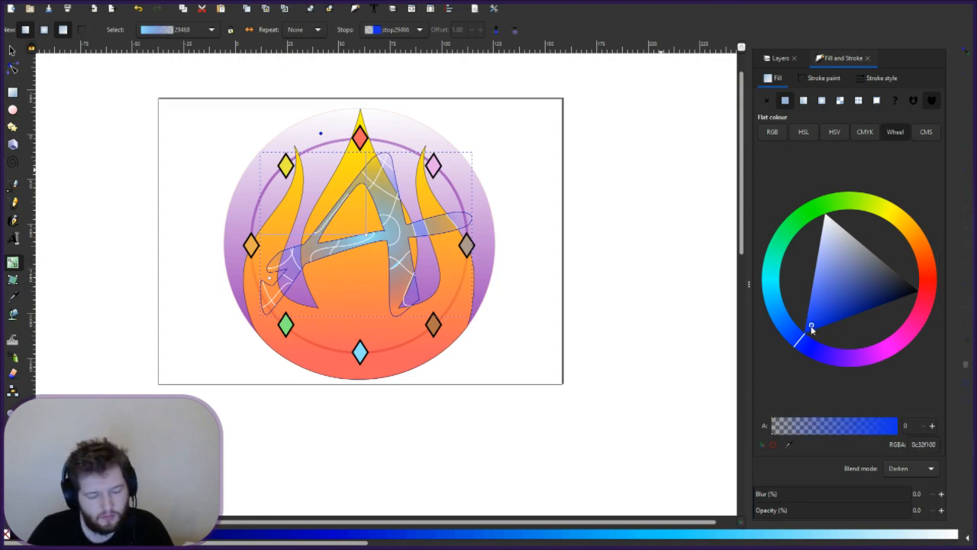
{"action": "key", "text": "ctrl+z"}
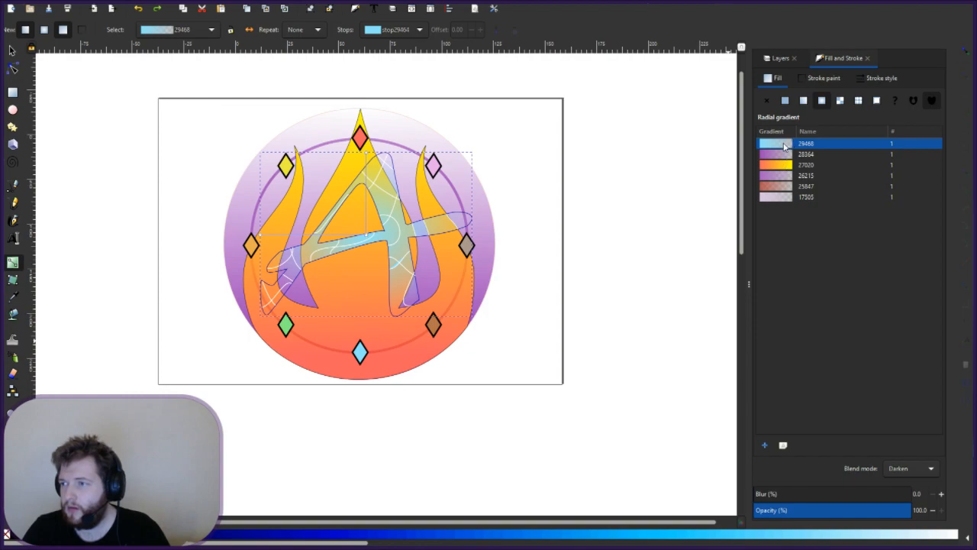
- Apply a flat blue fill to the A, undo it, and apply flat blue again
{"action": "left_click", "coordinate": [398, 536]}
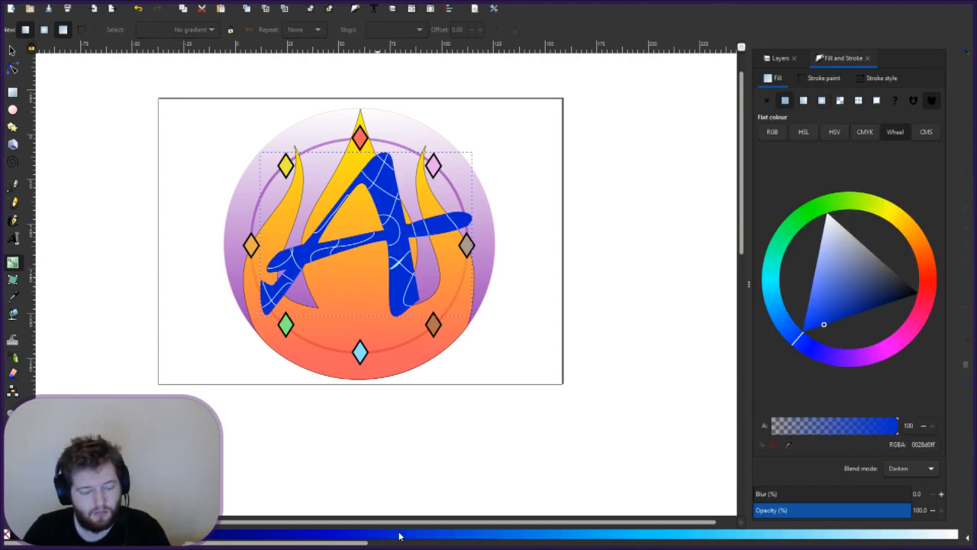
{"action": "key", "text": "ctrl+z"}
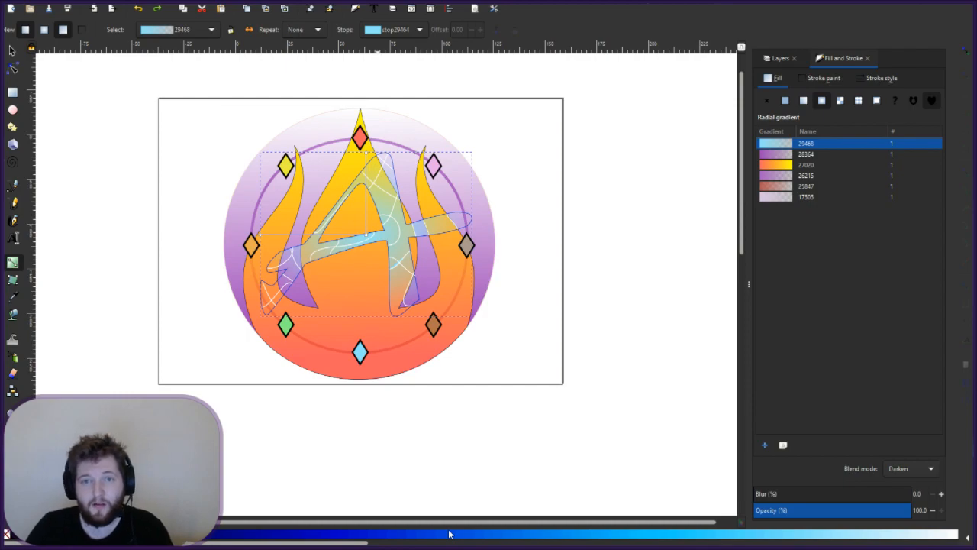
{"action": "left_click", "coordinate": [449, 534]}
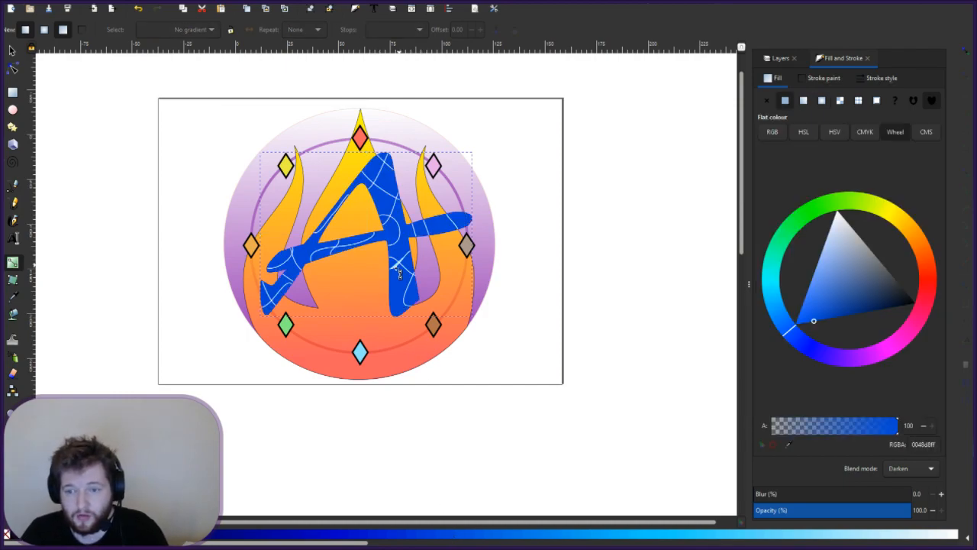
- Undo the flat fill to restore the light-blue radial gradient and select its middle stop
{"action": "key", "text": "ctrl+z"}
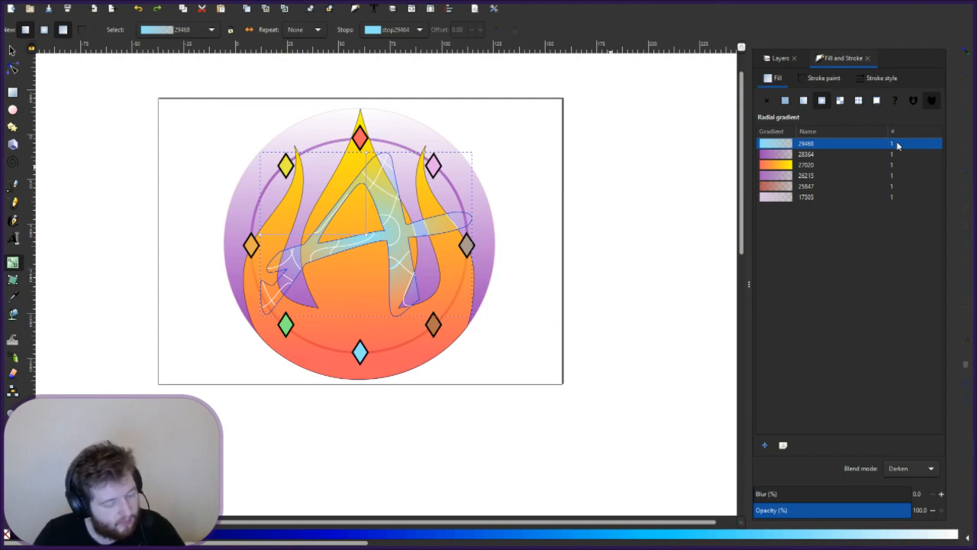
{"action": "left_click", "coordinate": [371, 200]}
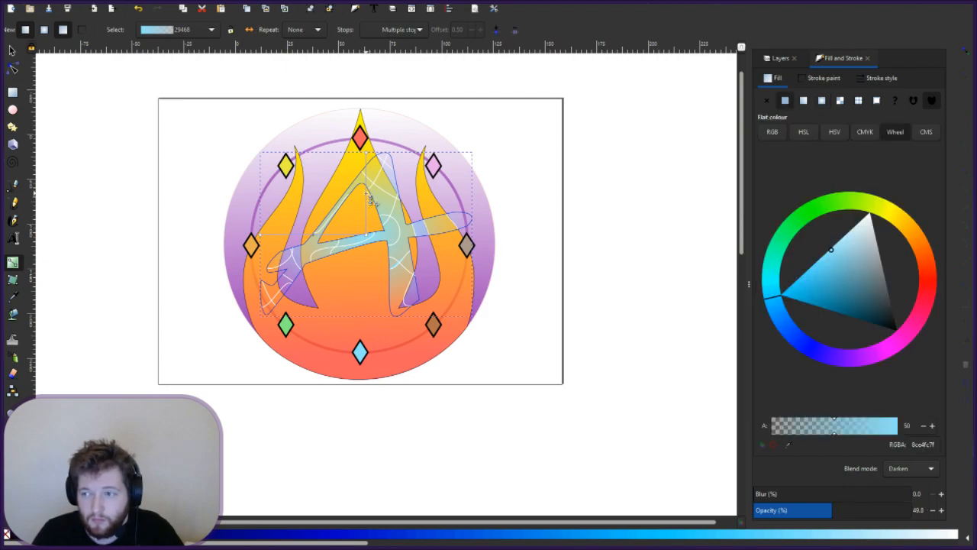
- Make the middle stop a saturated vivid blue (0c7bf6fa) with alpha raised to about 98
{"action": "left_click", "coordinate": [805, 346]}
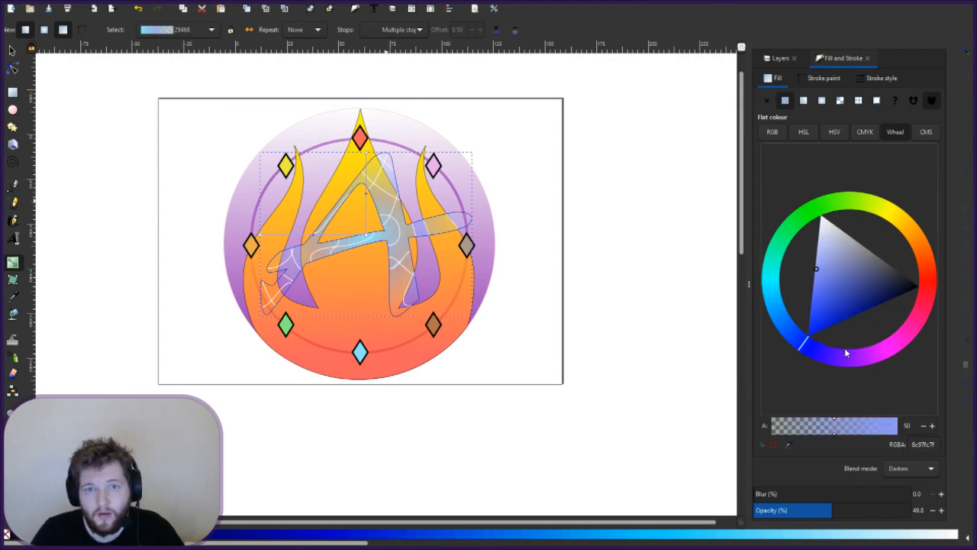
{"action": "left_click", "coordinate": [845, 349]}
{"action": "left_click", "coordinate": [783, 322]}
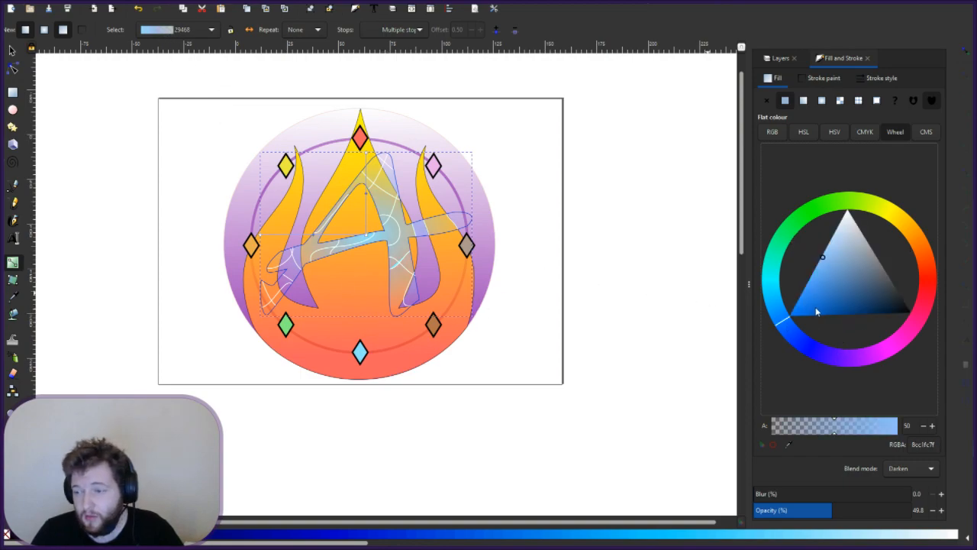
{"action": "left_click_drag", "start_coordinate": [806, 310], "coordinate": [796, 309]}
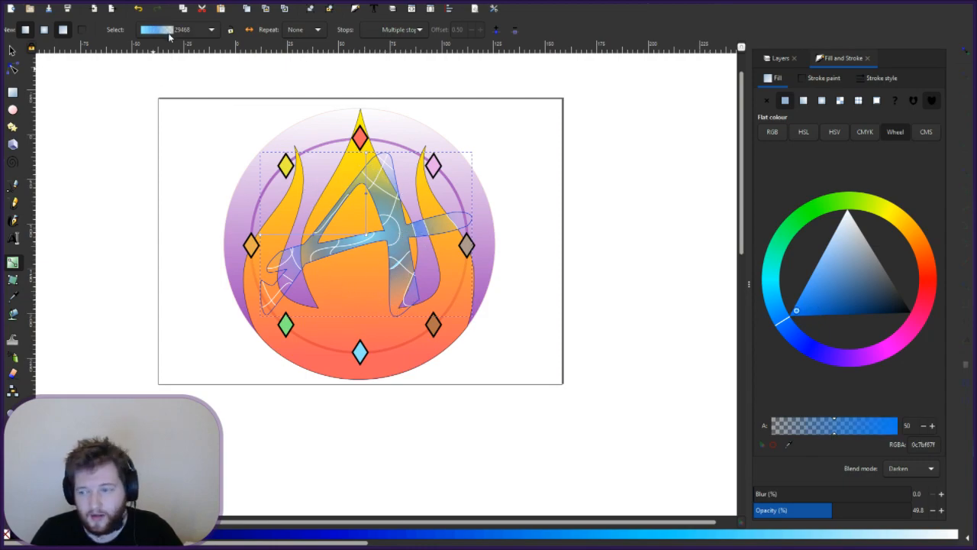
{"action": "left_click_drag", "start_coordinate": [851, 433], "coordinate": [893, 426]}
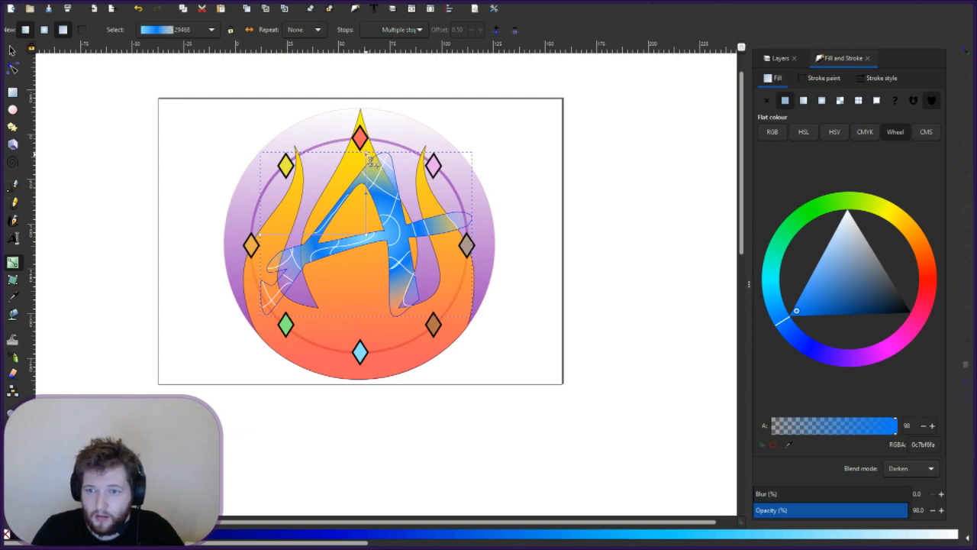
- Stretch the A's blue gradient across the letter by dragging its handles outward
{"action": "left_click_drag", "start_coordinate": [372, 79], "coordinate": [373, 152]}
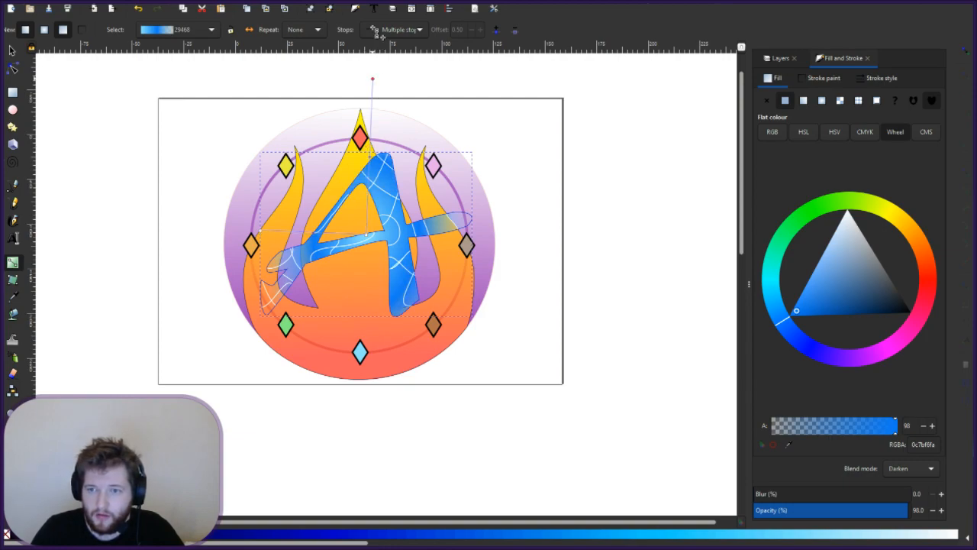
{"action": "scroll", "coordinate": [267, 377], "scroll_direction": "up", "scroll_amount": 2}
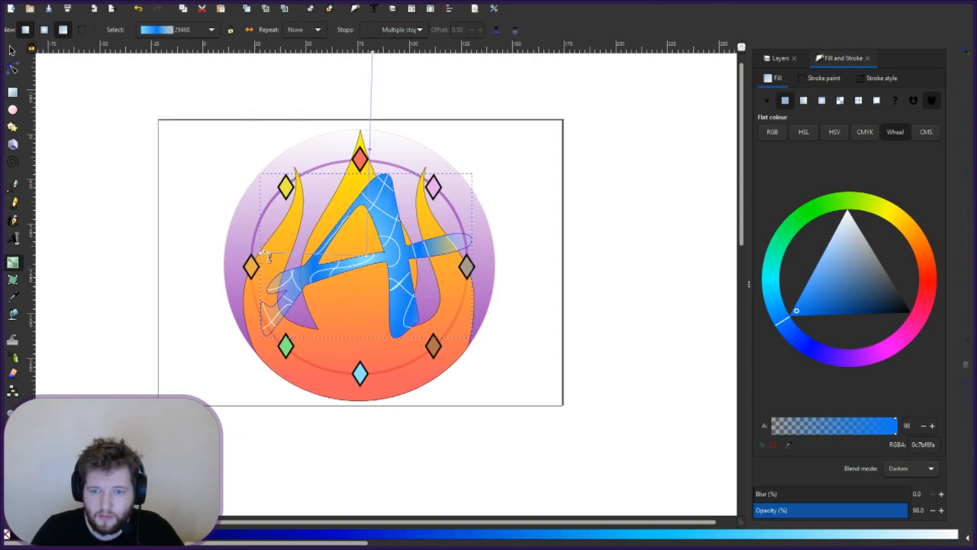
{"action": "left_click", "coordinate": [264, 257]}
{"action": "left_click_drag", "start_coordinate": [263, 258], "coordinate": [100, 282]}
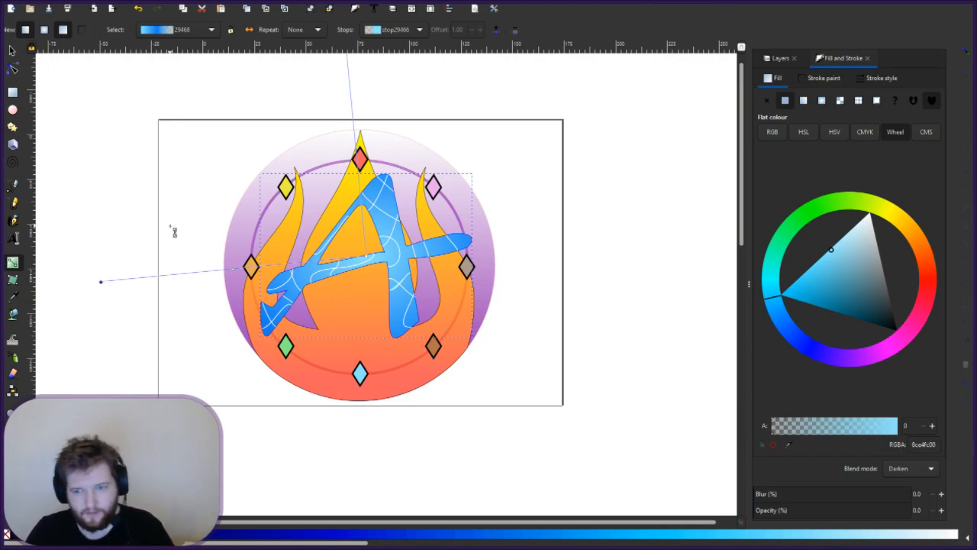
{"action": "key", "text": "Escape"}
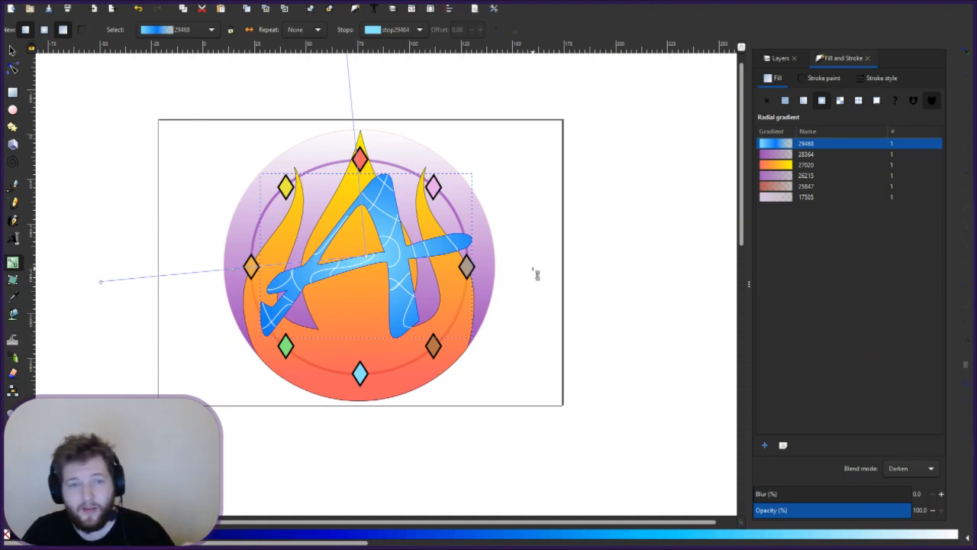
{"action": "key", "text": "Escape"}
- Set the small white line in the A's leg to no fill, then fit the page in view
{"action": "left_click", "coordinate": [9, 52]}
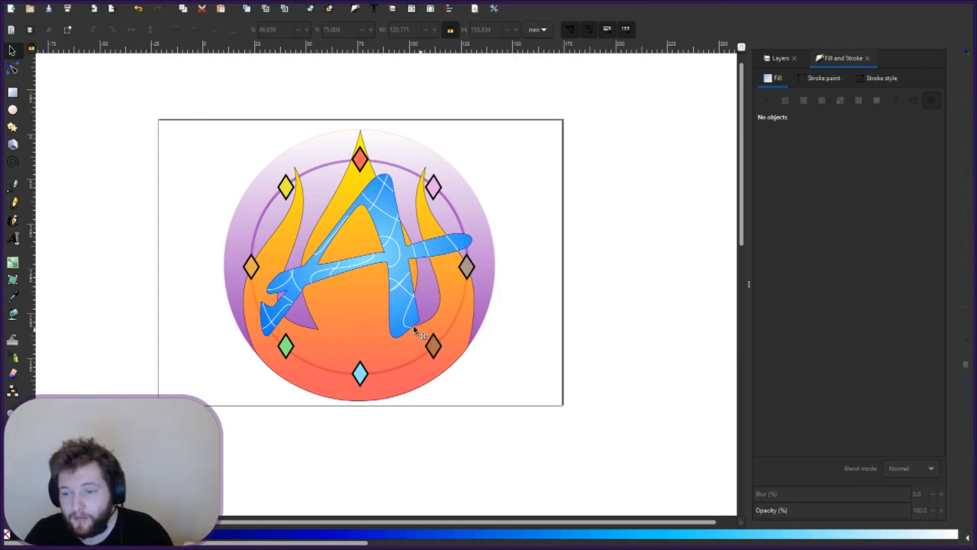
{"action": "left_click", "coordinate": [397, 290]}
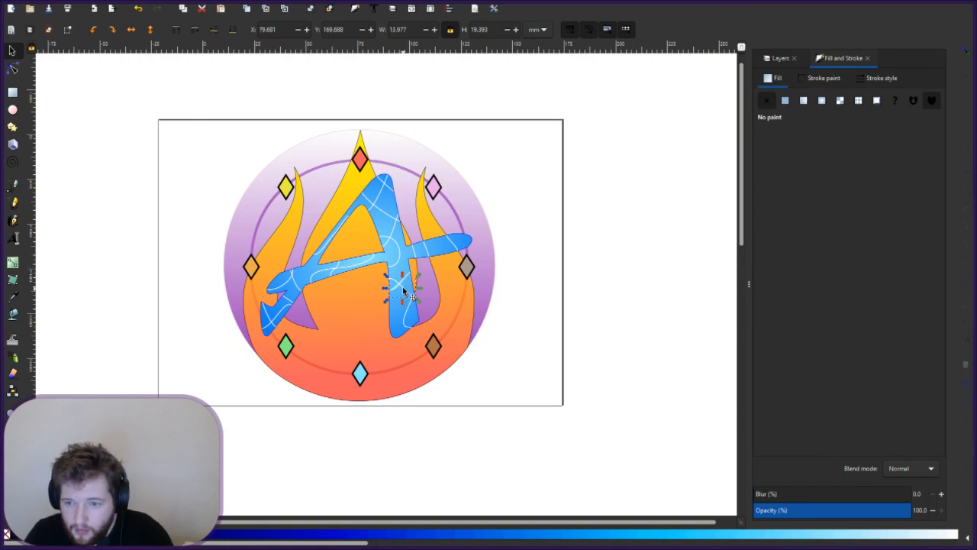
{"action": "key", "text": "Escape"}
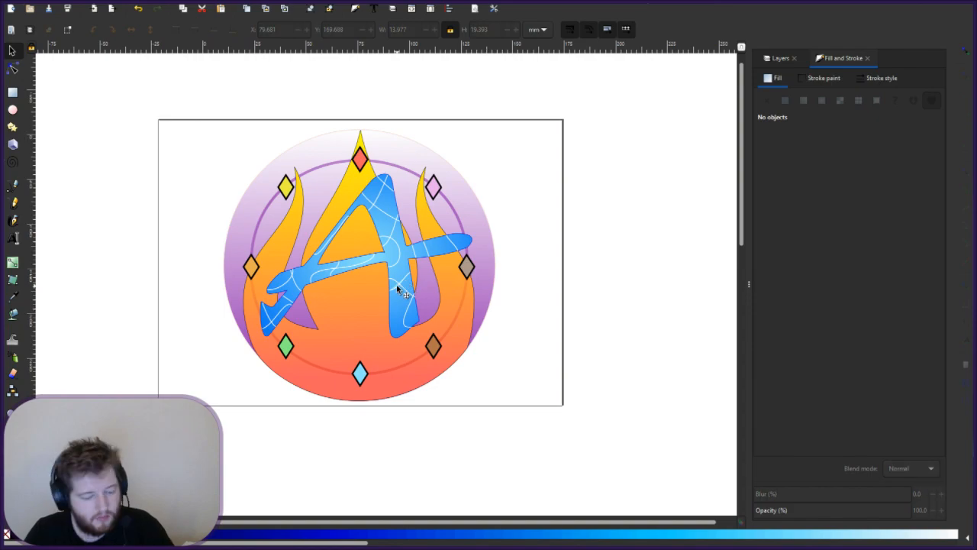
{"action": "scroll", "coordinate": [397, 286], "scroll_direction": "up", "scroll_amount": 2}
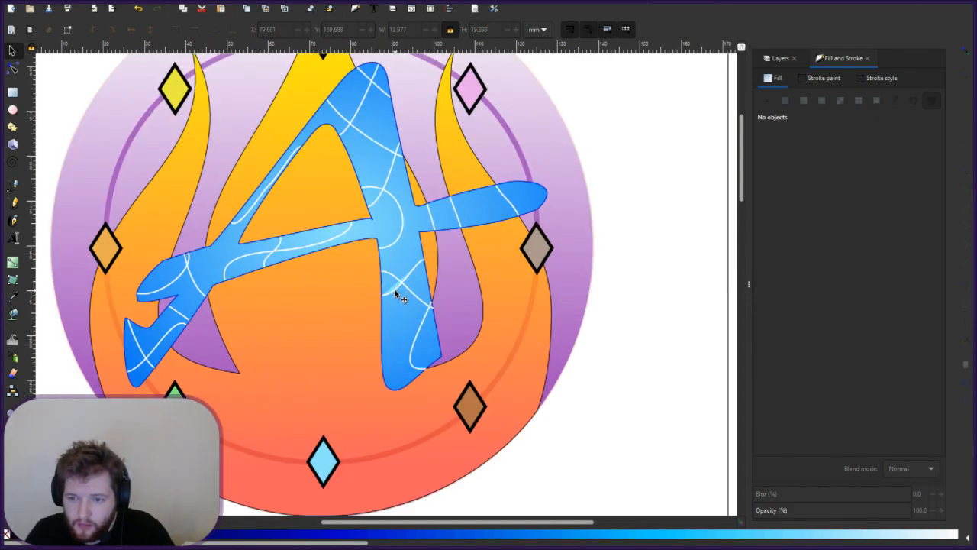
{"action": "left_click", "coordinate": [396, 296]}
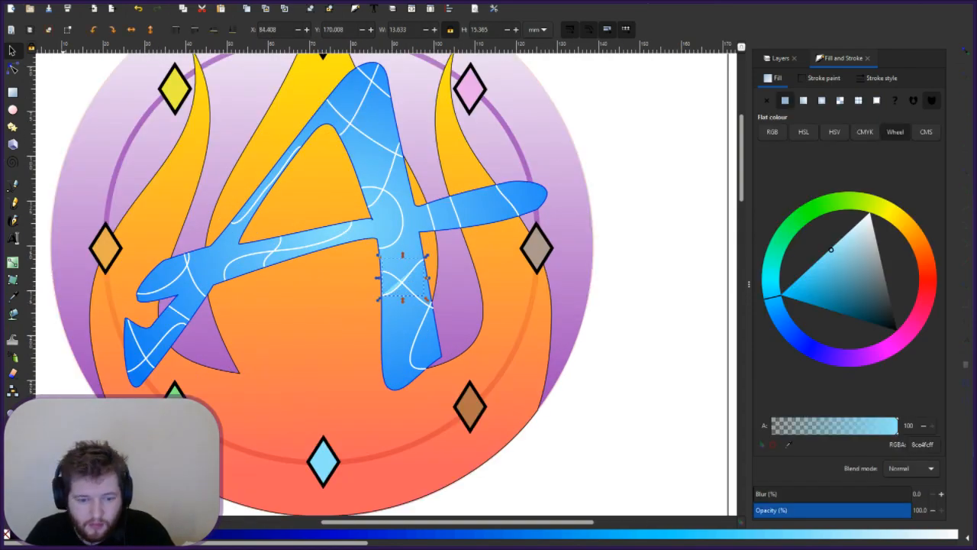
{"action": "left_click", "coordinate": [766, 100]}
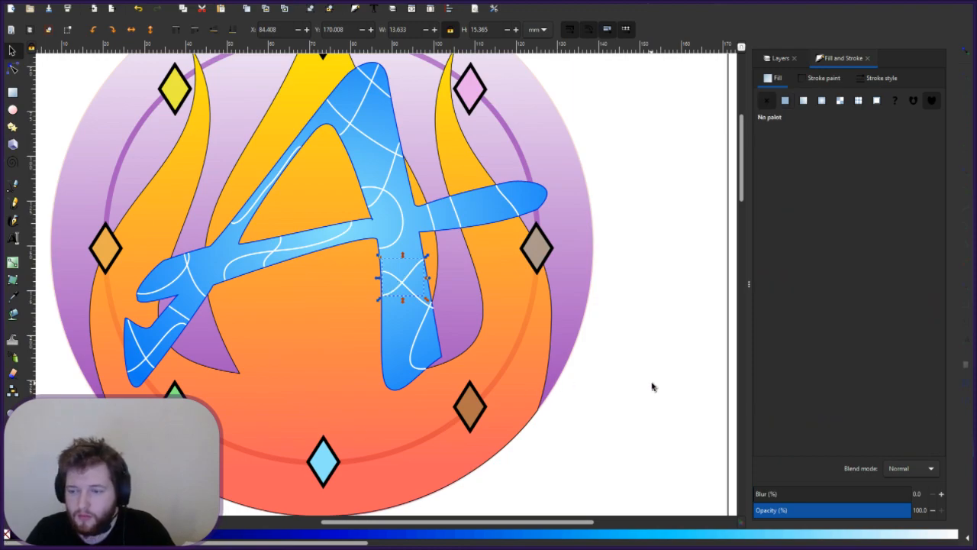
{"action": "key", "text": "Escape"}
{"action": "key", "text": "5"}
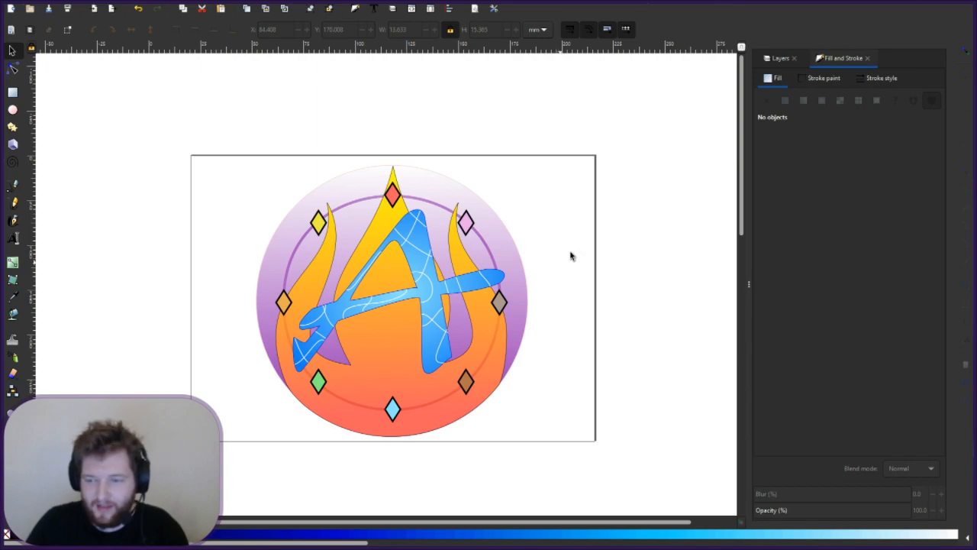
- Show the Layers list in the right dock
{"action": "left_click", "coordinate": [779, 59]}
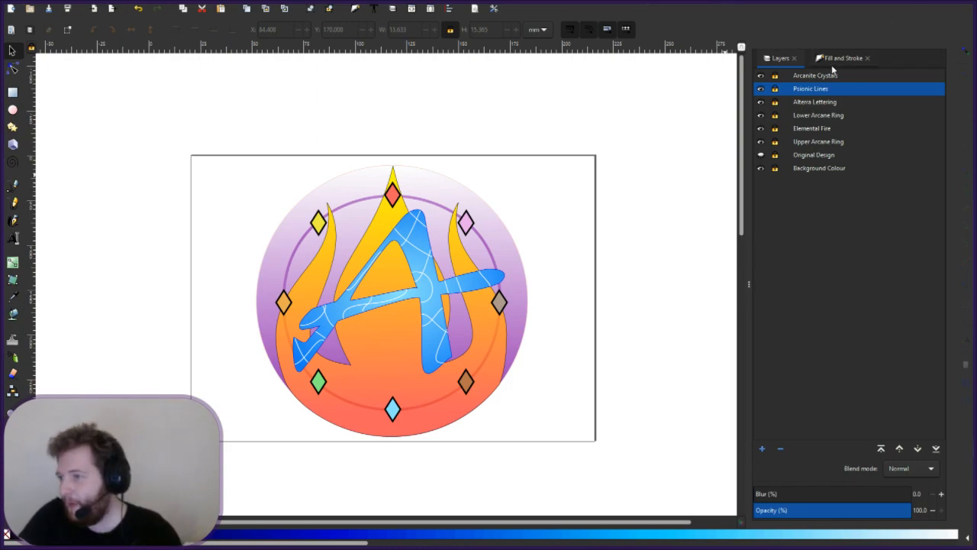
- Unlock the Arcanite Crystals layer and give the top diamond a linear gradient fill
{"action": "left_click", "coordinate": [775, 76]}
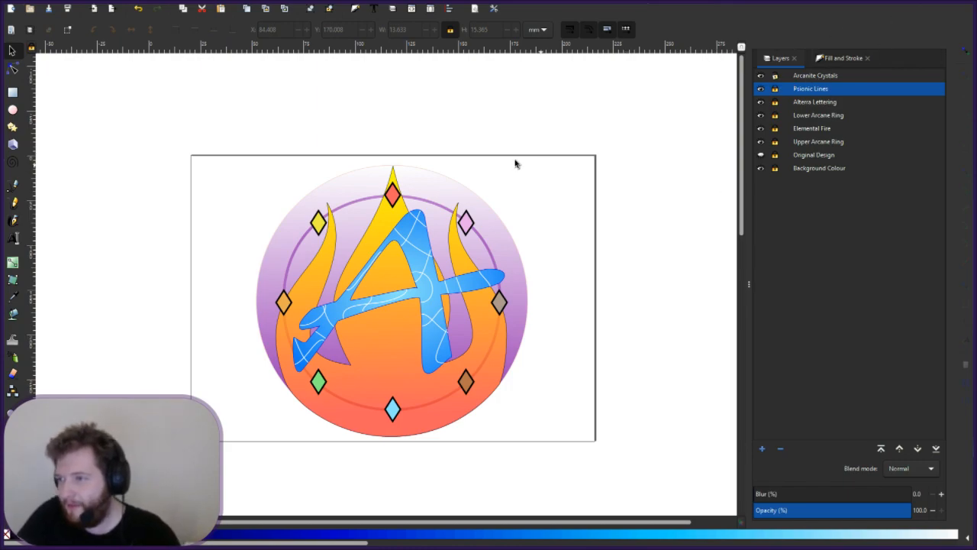
{"action": "double_click", "coordinate": [397, 201]}
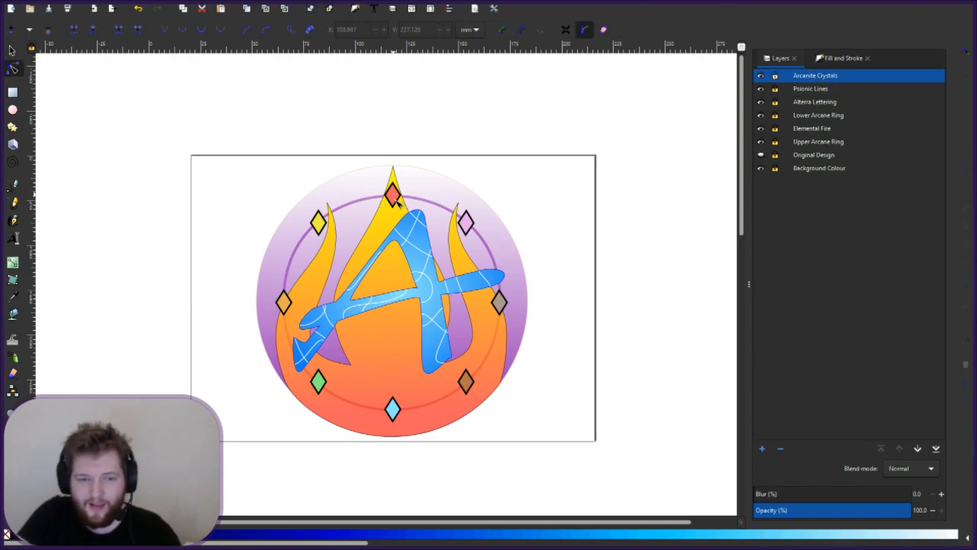
{"action": "left_click", "coordinate": [13, 263]}
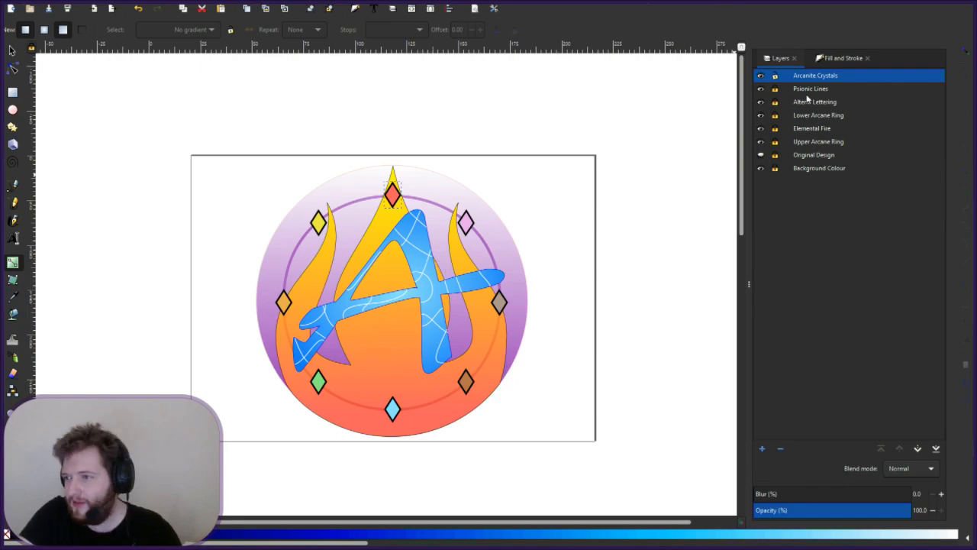
{"action": "left_click", "coordinate": [840, 58]}
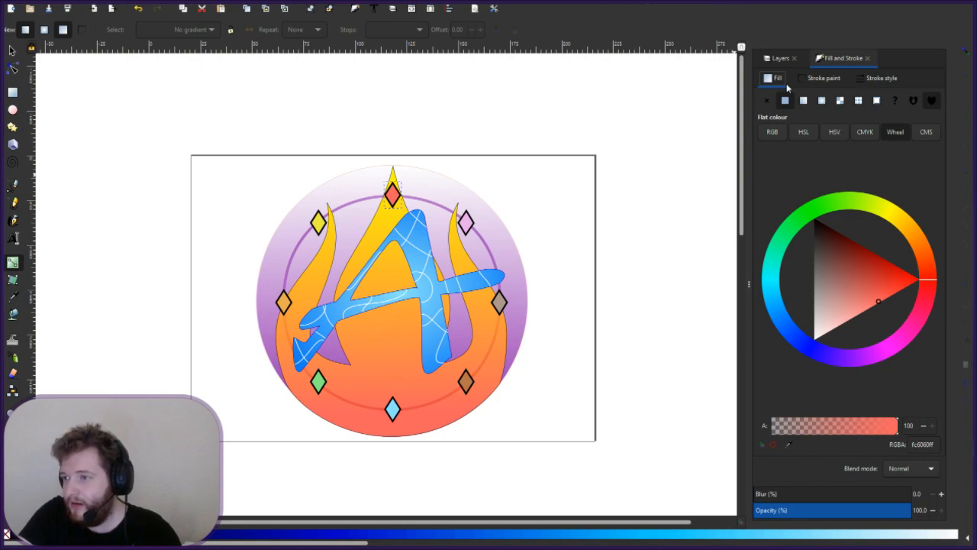
{"action": "left_click", "coordinate": [801, 102]}
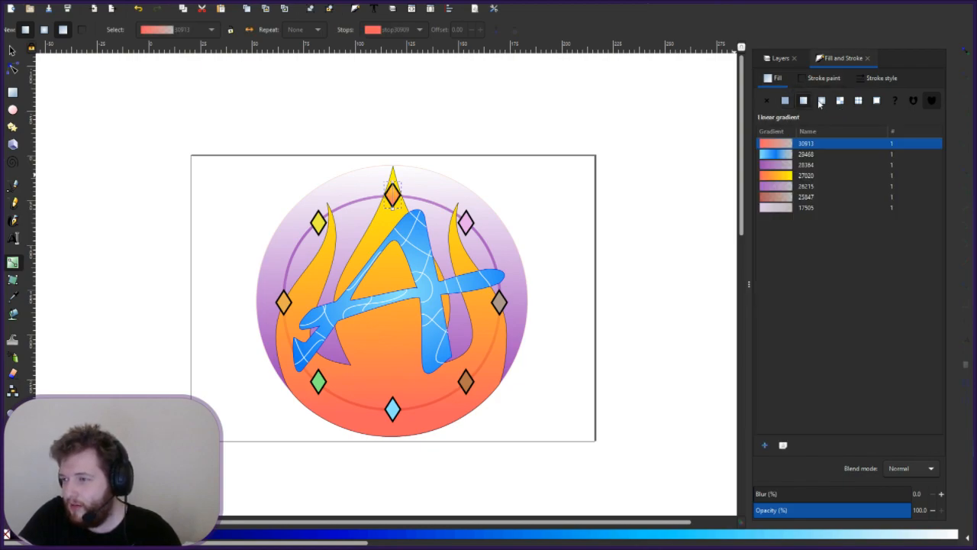
{"action": "left_click", "coordinate": [821, 101]}
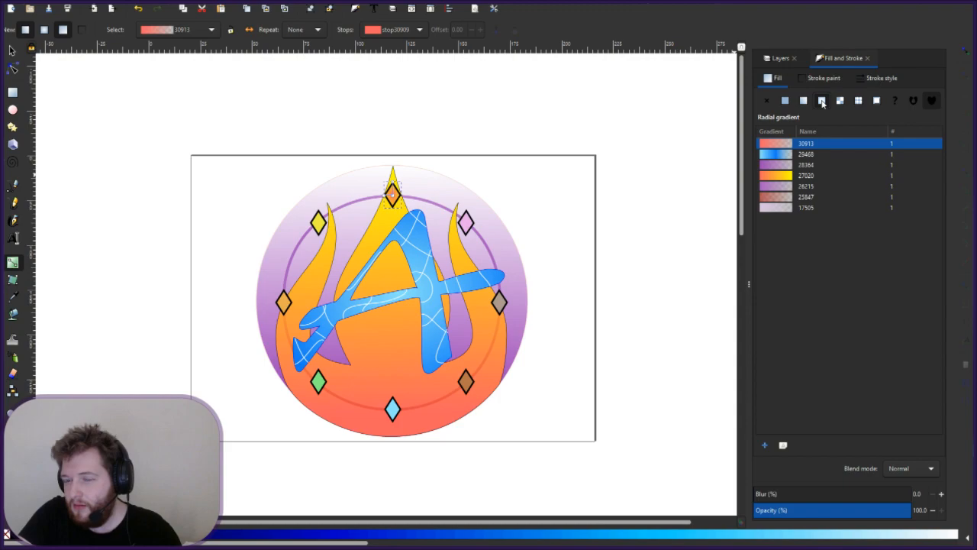
{"action": "left_click", "coordinate": [801, 101]}
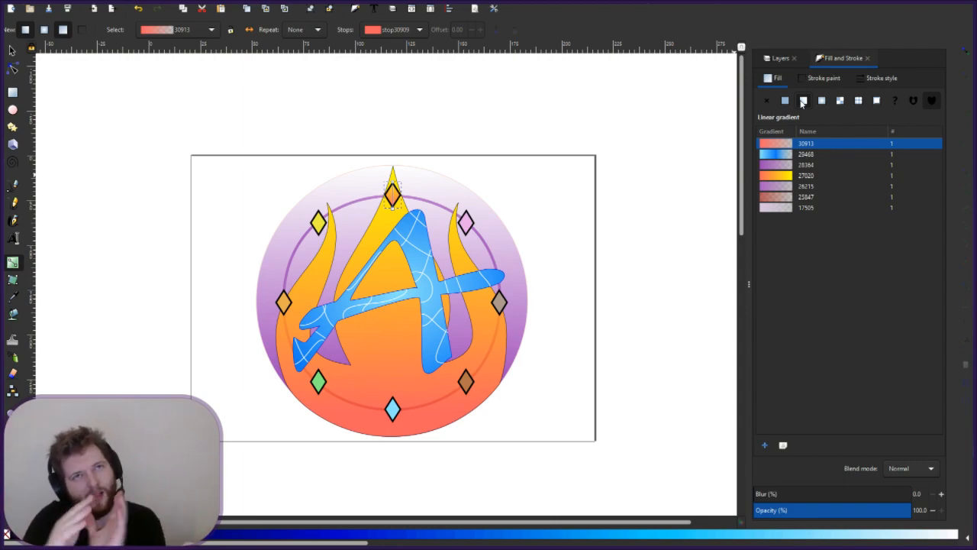
- Move the diamond gradient's transparent end up toward the central flame's tip
{"action": "left_click", "coordinate": [393, 193]}
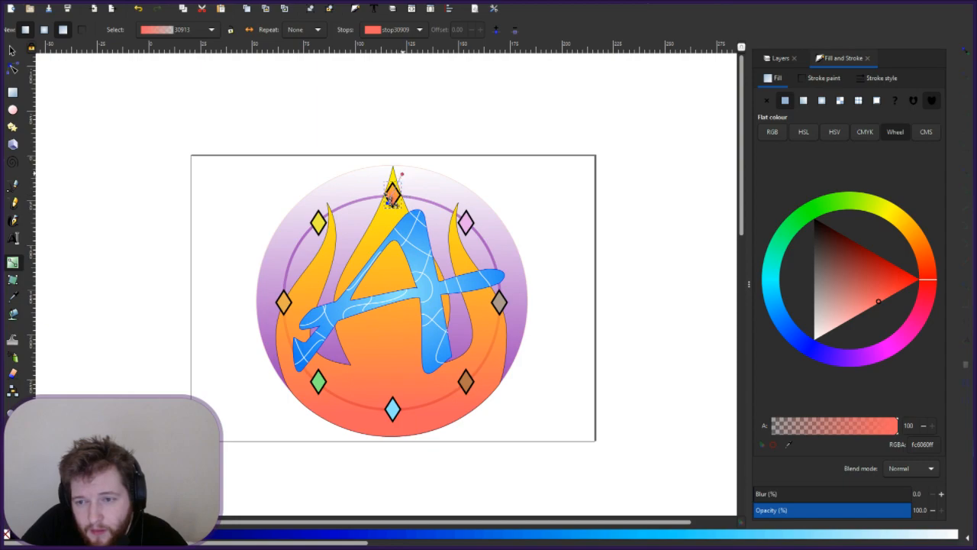
{"action": "left_click_drag", "start_coordinate": [388, 202], "coordinate": [379, 226]}
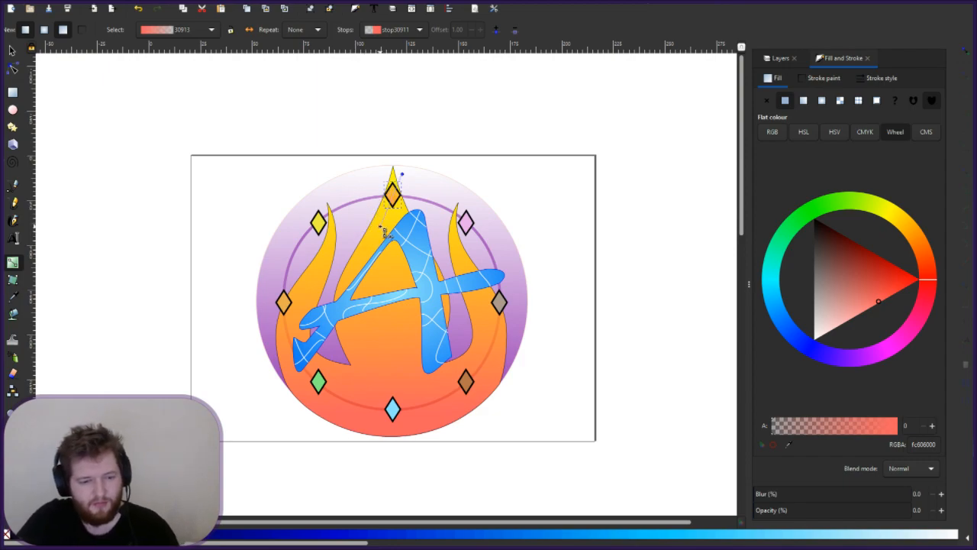
{"action": "left_click_drag", "start_coordinate": [383, 232], "coordinate": [392, 208]}
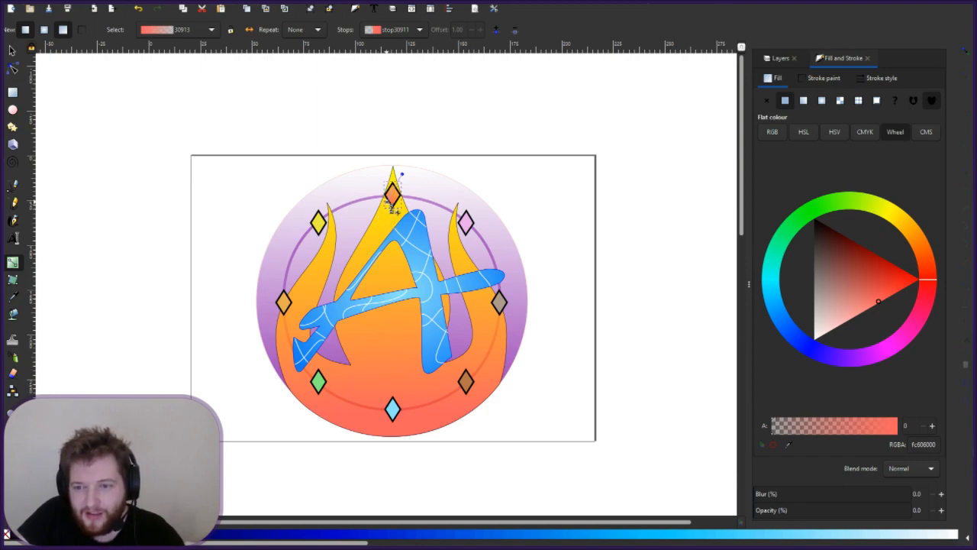
{"action": "left_click", "coordinate": [417, 197]}
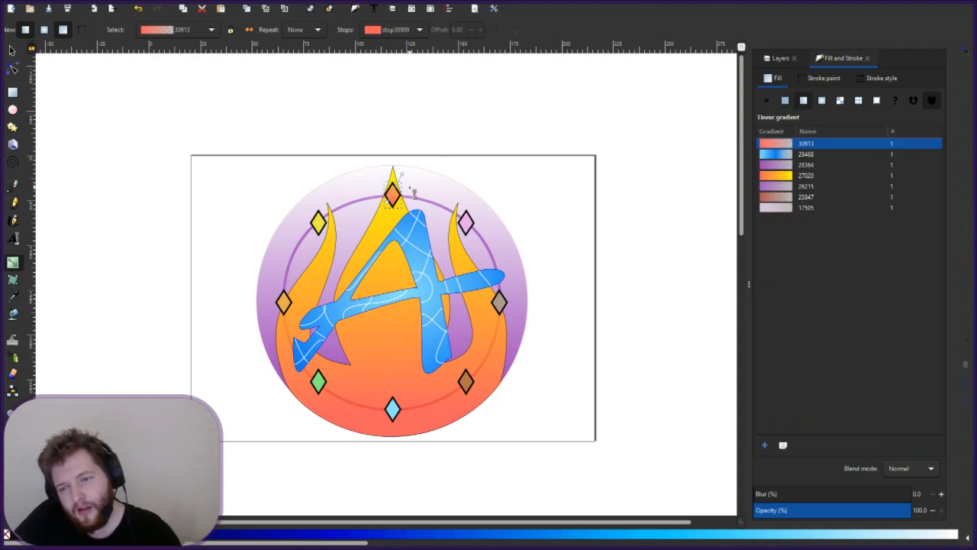
{"action": "left_click", "coordinate": [428, 139]}
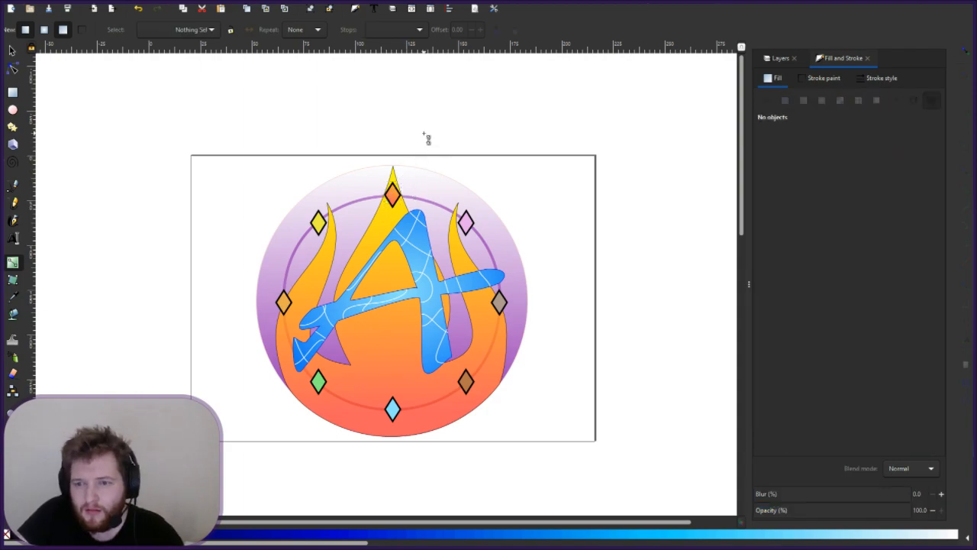
{"action": "scroll", "coordinate": [413, 189], "scroll_direction": "up", "scroll_amount": 4}
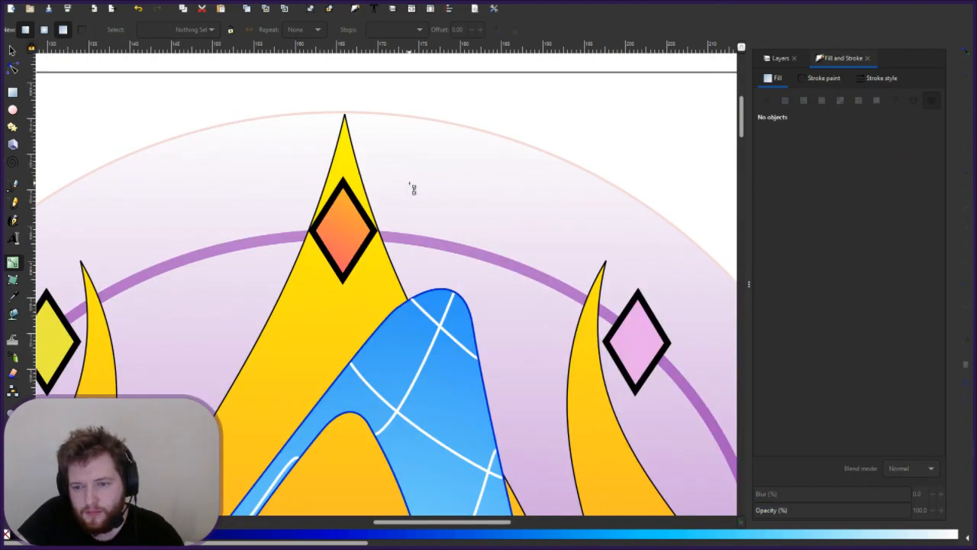
{"action": "scroll", "coordinate": [413, 190], "scroll_direction": "down", "scroll_amount": 2}
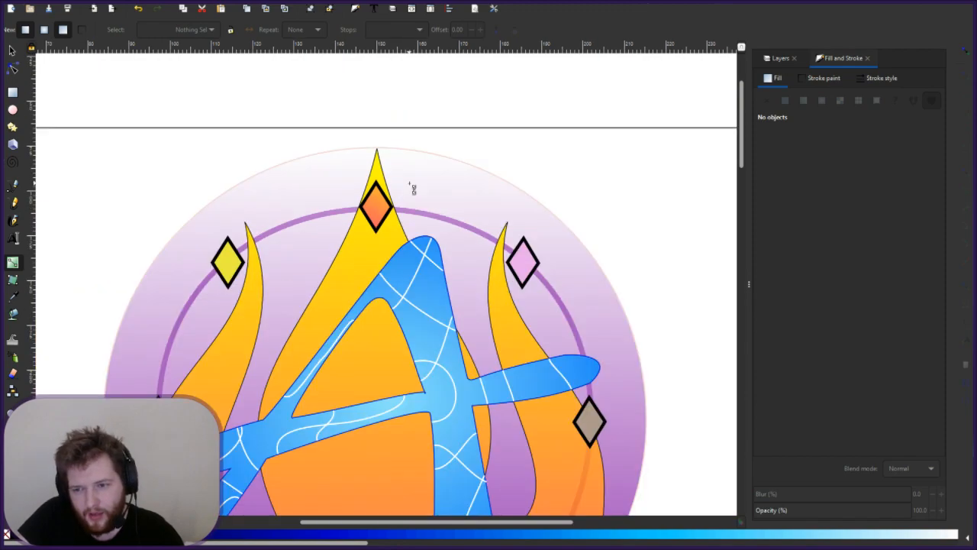
{"action": "scroll", "coordinate": [413, 190], "scroll_direction": "down", "scroll_amount": 1}
{"action": "scroll", "coordinate": [413, 189], "scroll_direction": "down", "scroll_amount": 1}
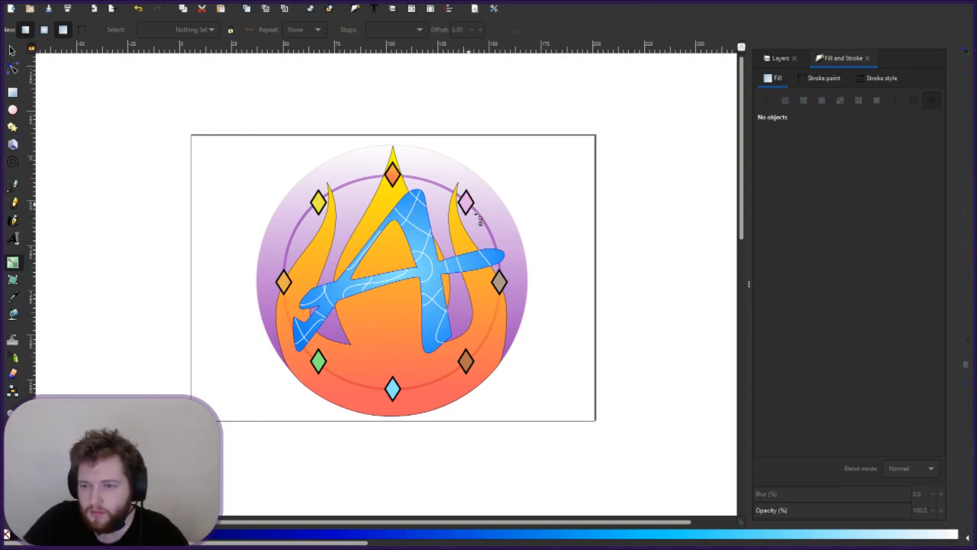
- Draw a pink-to-transparent linear gradient across the upper-right pink diamond and shift its pink stop up-right
{"action": "left_click", "coordinate": [465, 204]}
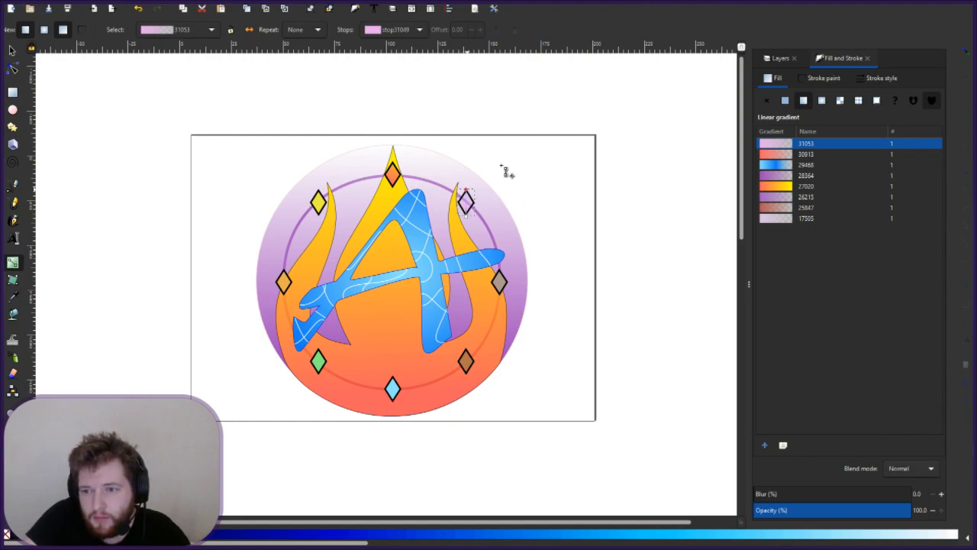
{"action": "left_click_drag", "start_coordinate": [500, 164], "coordinate": [475, 190]}
{"action": "left_click", "coordinate": [464, 214]}
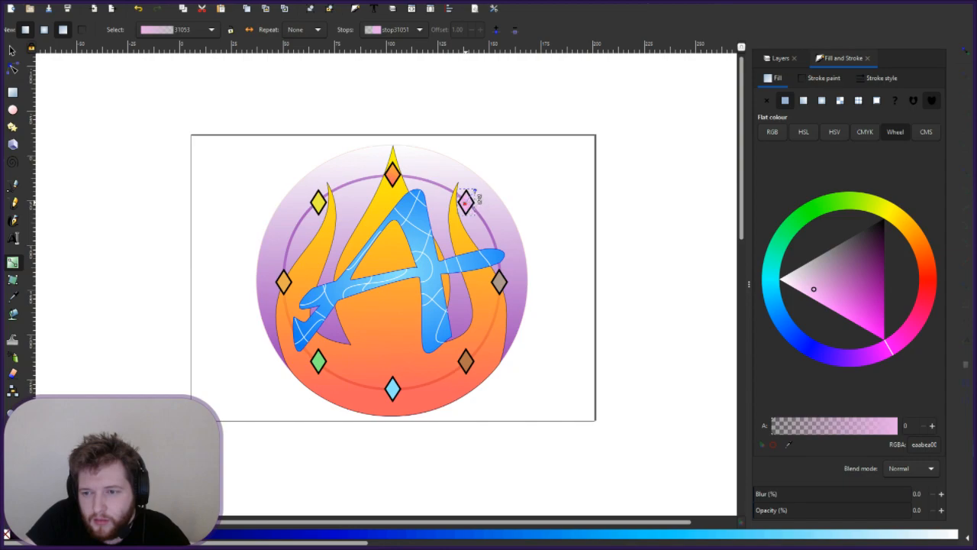
{"action": "left_click", "coordinate": [474, 191]}
{"action": "left_click_drag", "start_coordinate": [474, 191], "coordinate": [486, 177]}
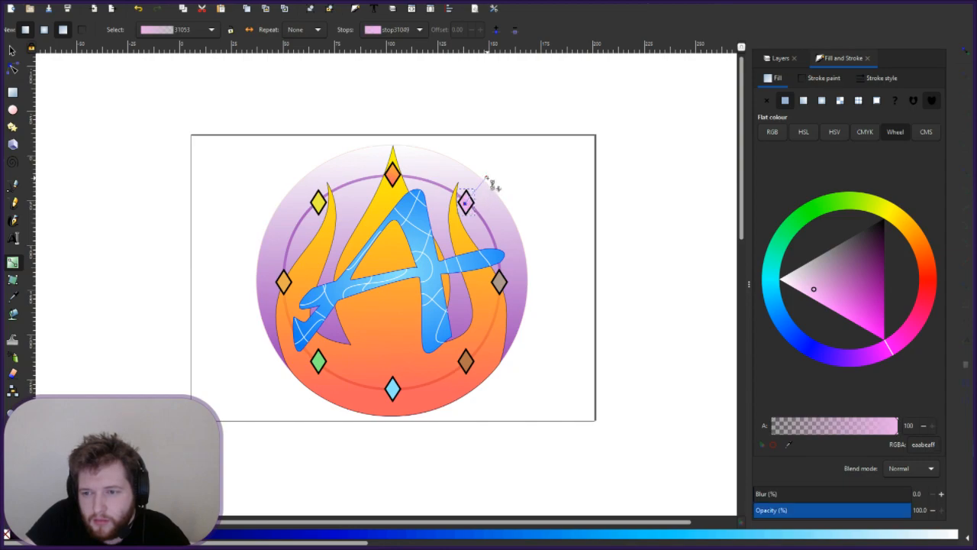
{"action": "left_click", "coordinate": [541, 190]}
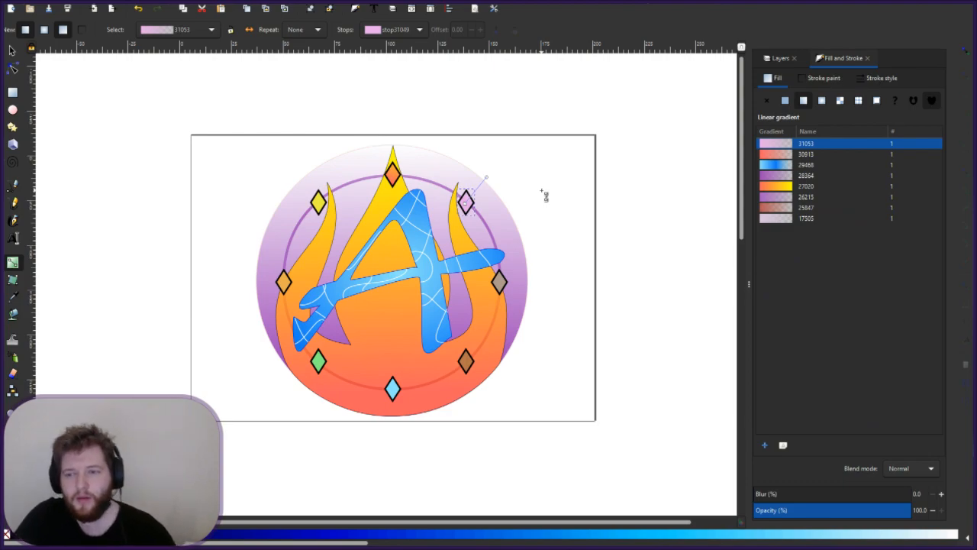
{"action": "key", "text": "Escape"}
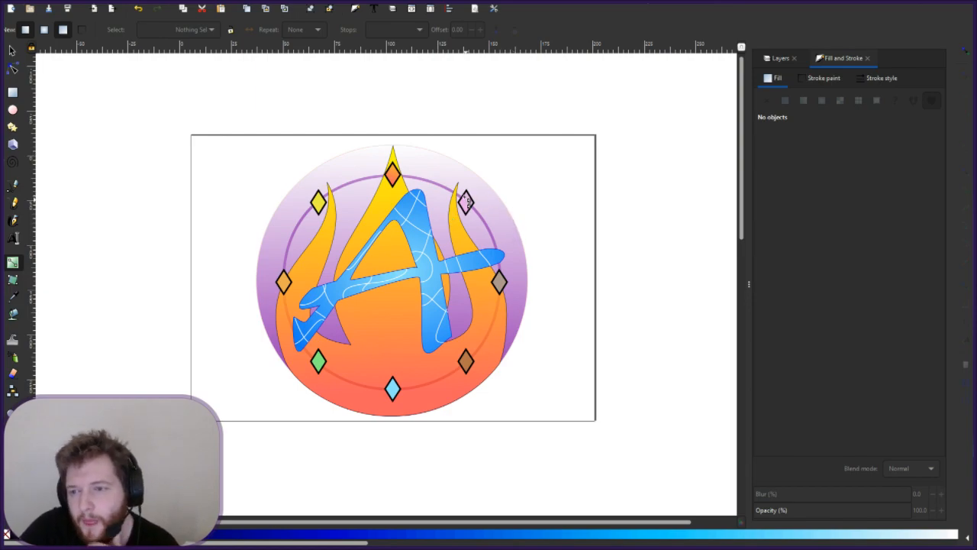
- Set the pink diamond's gradient start stop to saturated pink d551d5 and restretch the gradient over the diamond
{"action": "left_click", "coordinate": [467, 202]}
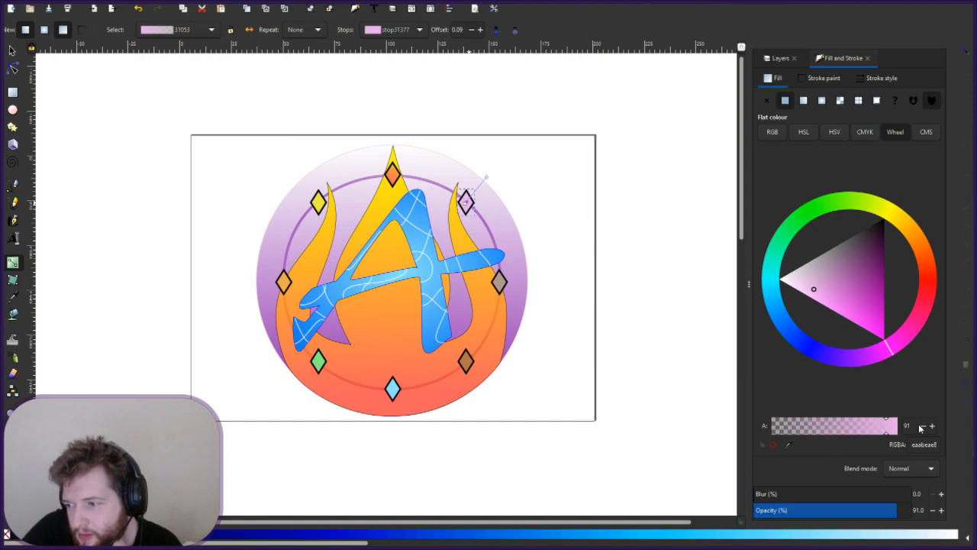
{"action": "left_click_drag", "start_coordinate": [890, 439], "coordinate": [894, 435]}
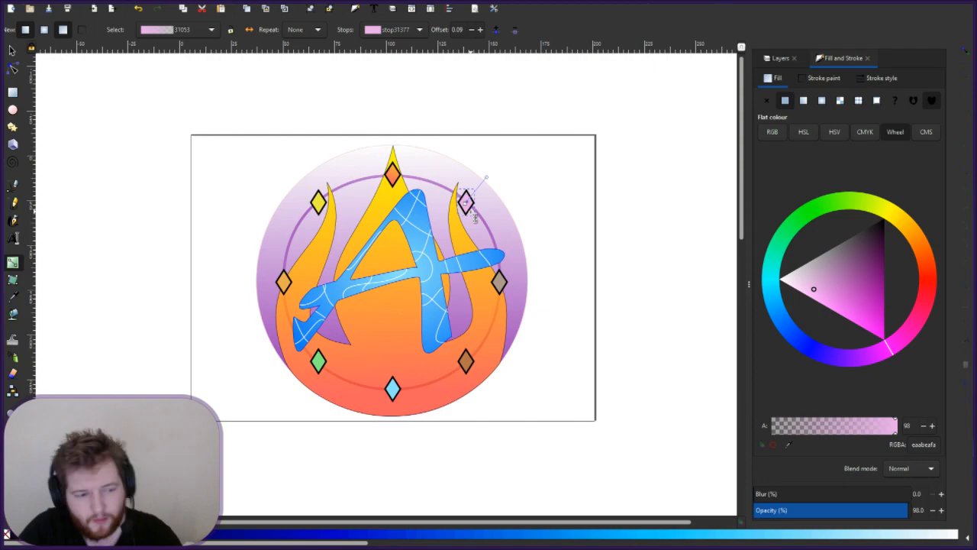
{"action": "scroll", "coordinate": [489, 203], "scroll_direction": "up", "scroll_amount": 4}
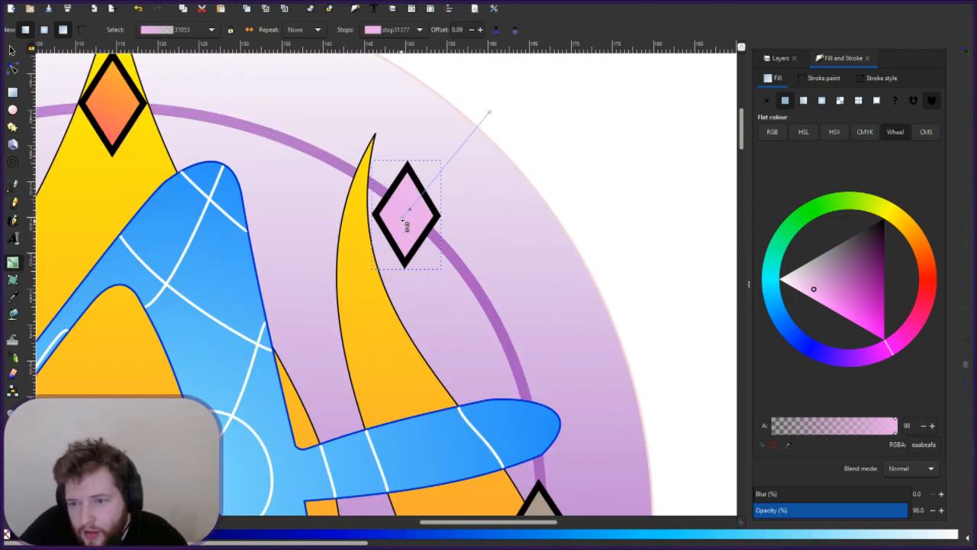
{"action": "left_click_drag", "start_coordinate": [373, 244], "coordinate": [263, 376]}
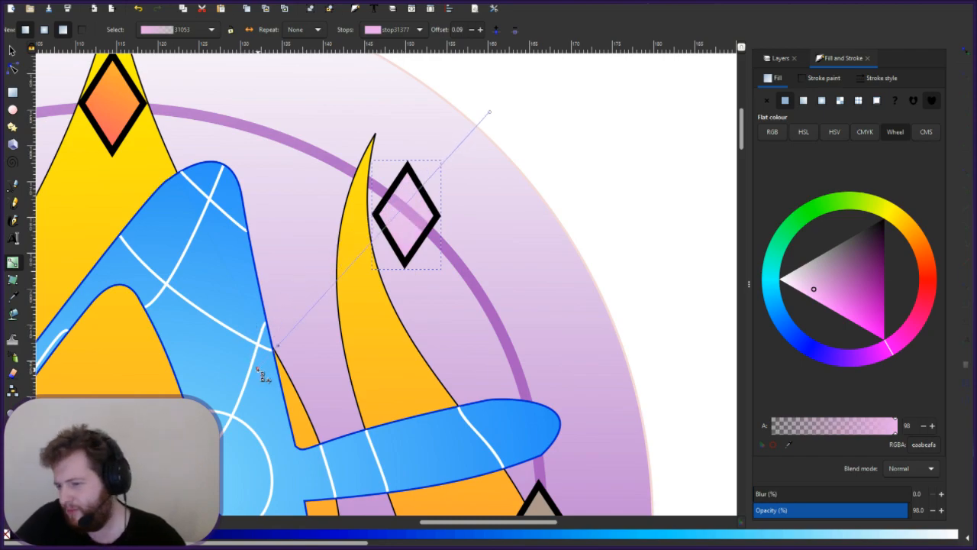
{"action": "left_click", "coordinate": [670, 366]}
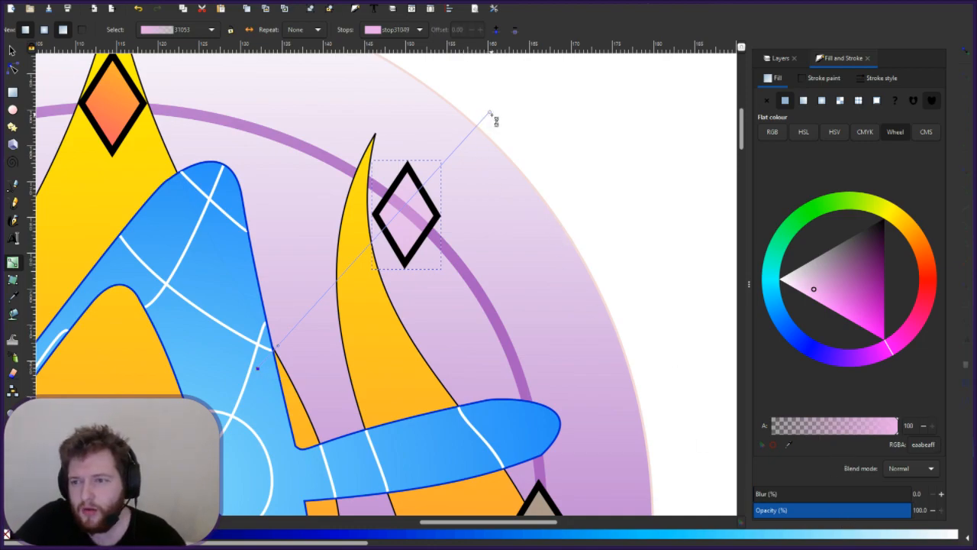
{"action": "left_click", "coordinate": [851, 302]}
{"action": "left_click_drag", "start_coordinate": [277, 345], "coordinate": [391, 234]}
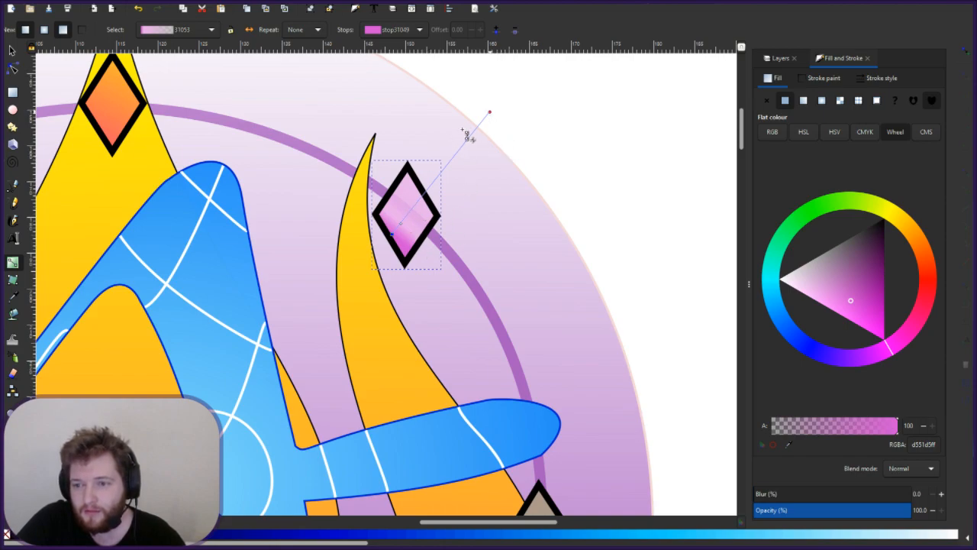
- Make the pink stop about half transparent (alpha 49) and reposition the gradient handles toward the upper right
{"action": "left_click_drag", "start_coordinate": [463, 129], "coordinate": [455, 139]}
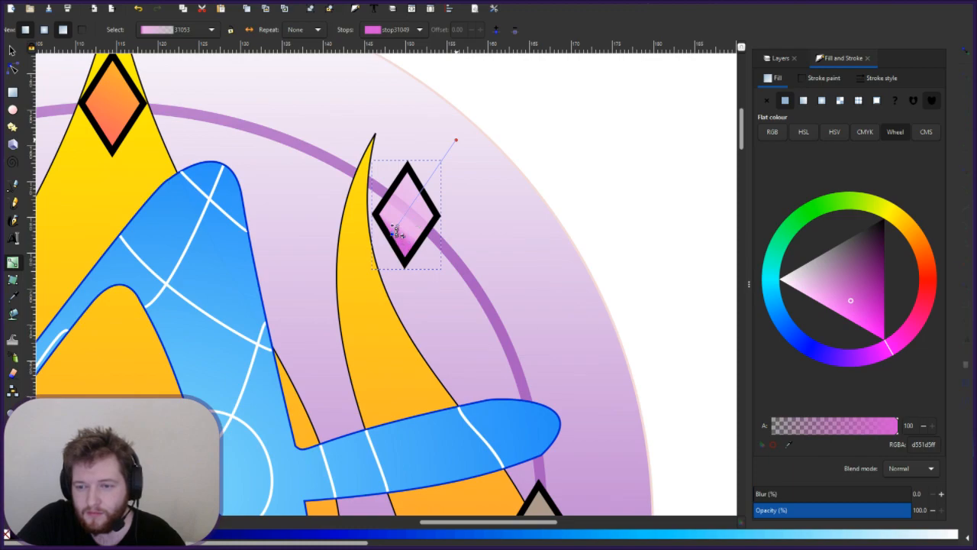
{"action": "left_click_drag", "start_coordinate": [393, 228], "coordinate": [401, 220]}
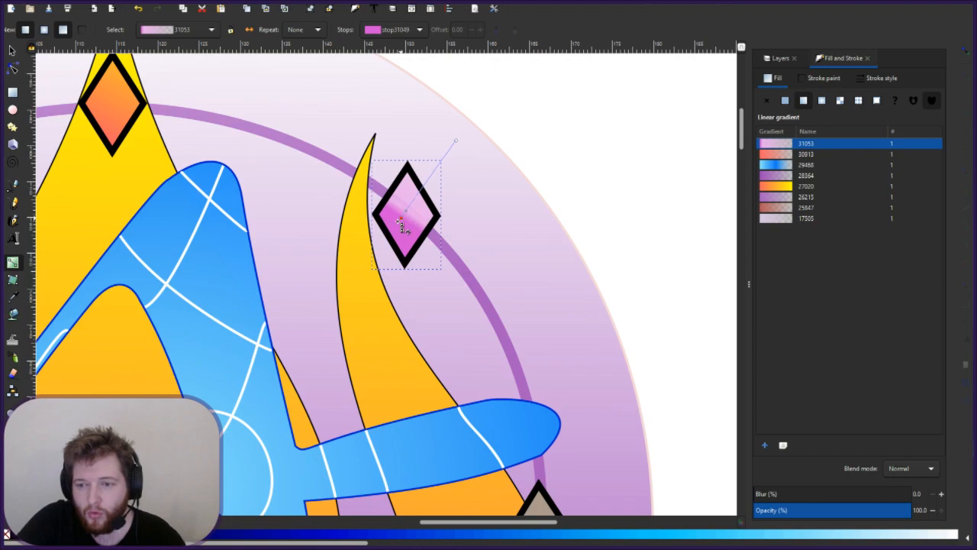
{"action": "left_click", "coordinate": [831, 510]}
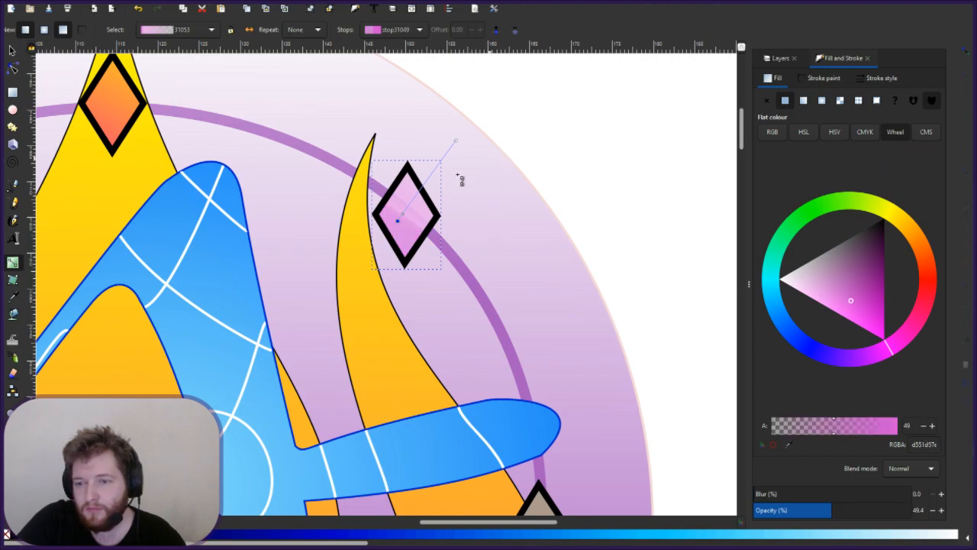
{"action": "left_click_drag", "start_coordinate": [397, 221], "coordinate": [373, 250]}
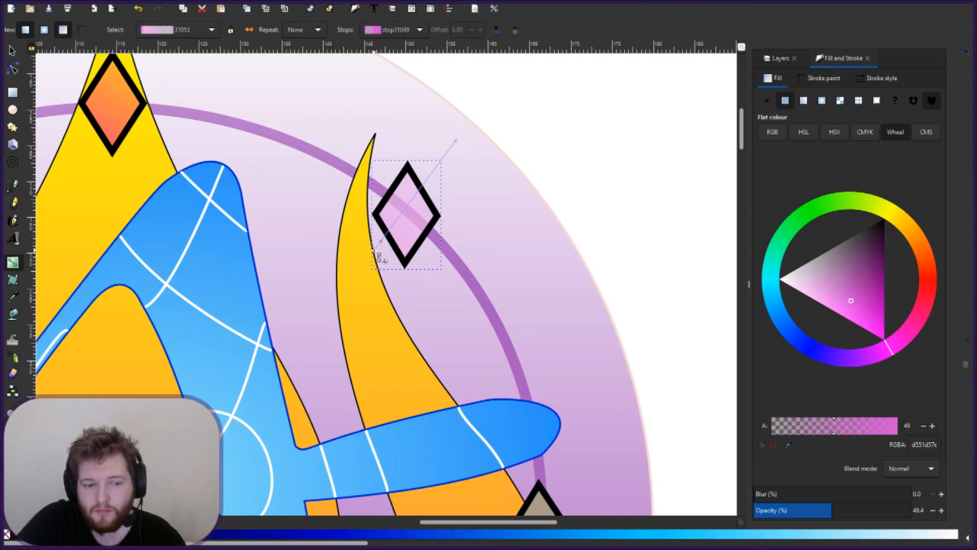
{"action": "left_click_drag", "start_coordinate": [374, 251], "coordinate": [434, 183]}
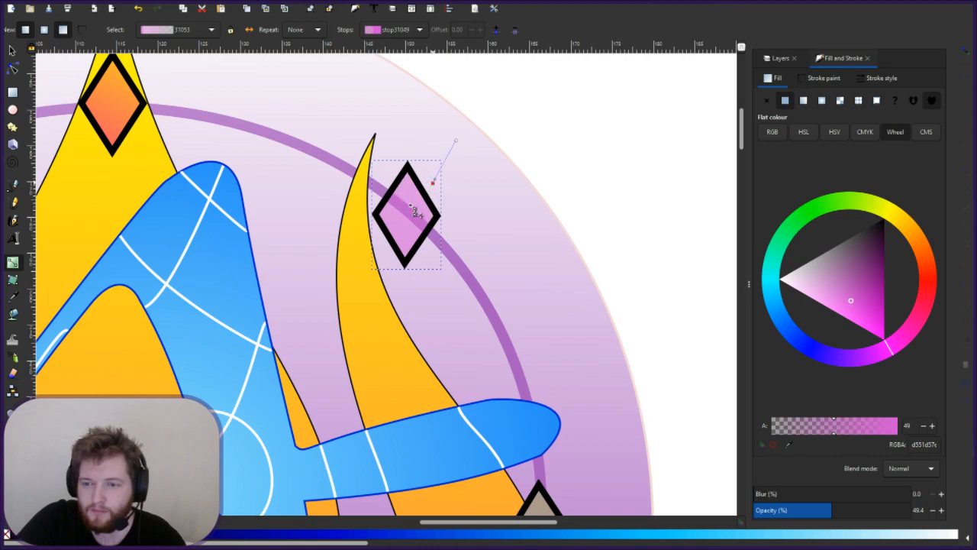
{"action": "left_click_drag", "start_coordinate": [433, 183], "coordinate": [405, 216]}
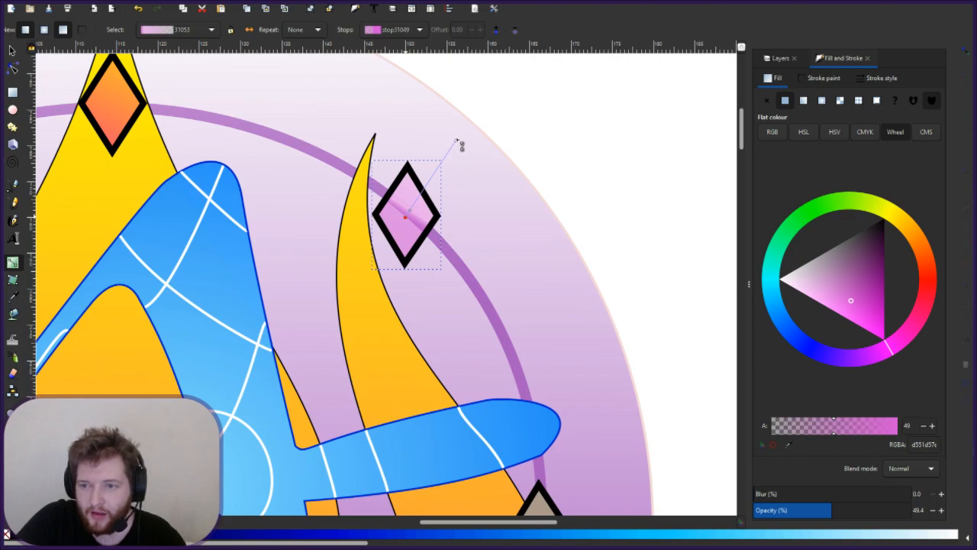
{"action": "left_click_drag", "start_coordinate": [455, 141], "coordinate": [463, 165]}
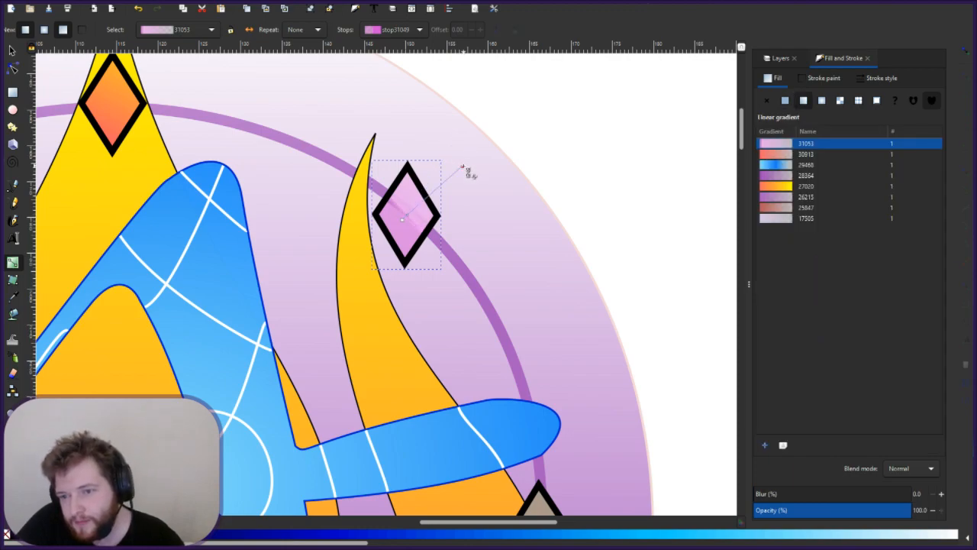
{"action": "left_click_drag", "start_coordinate": [461, 166], "coordinate": [450, 219]}
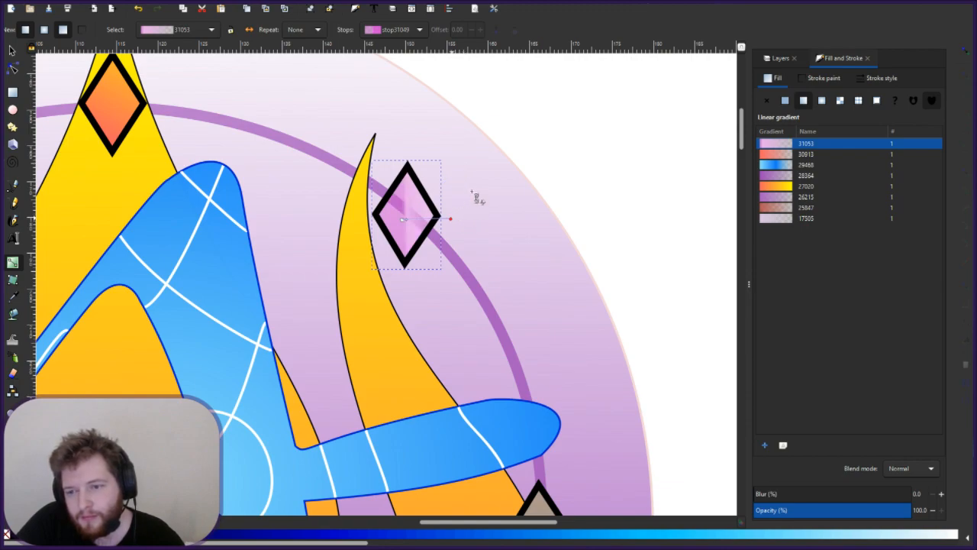
{"action": "left_click_drag", "start_coordinate": [475, 164], "coordinate": [473, 163]}
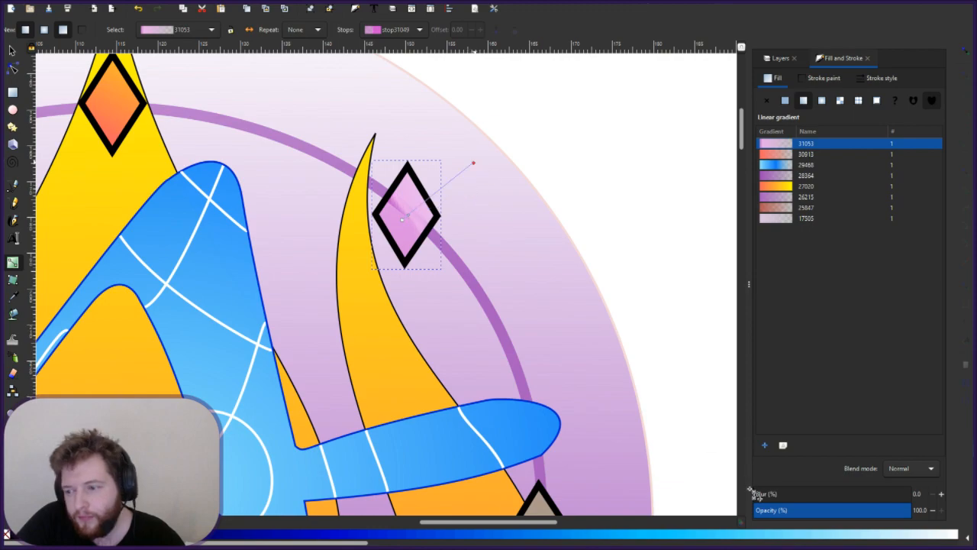
- Lower the pink diamond's blur step by step down to 0
{"action": "left_click", "coordinate": [832, 496]}
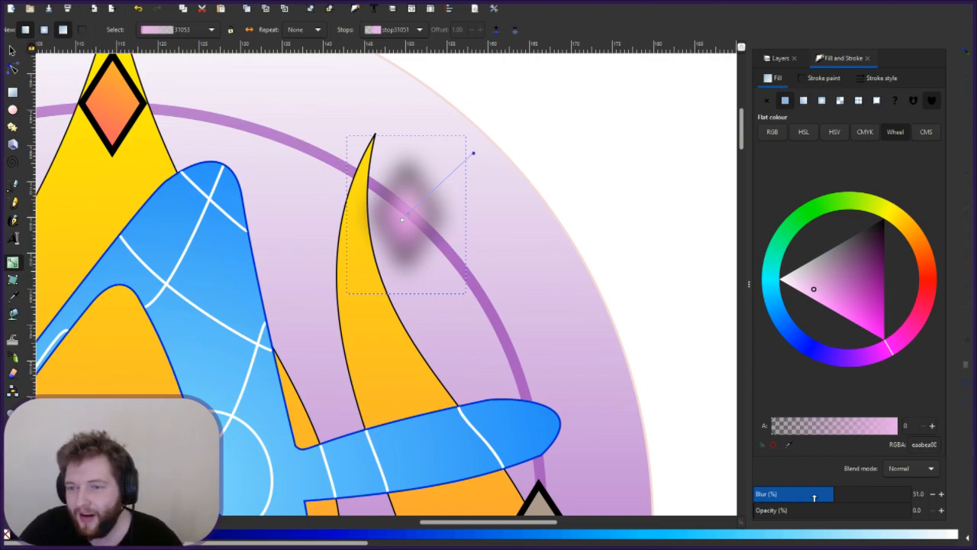
{"action": "left_click", "coordinate": [814, 494]}
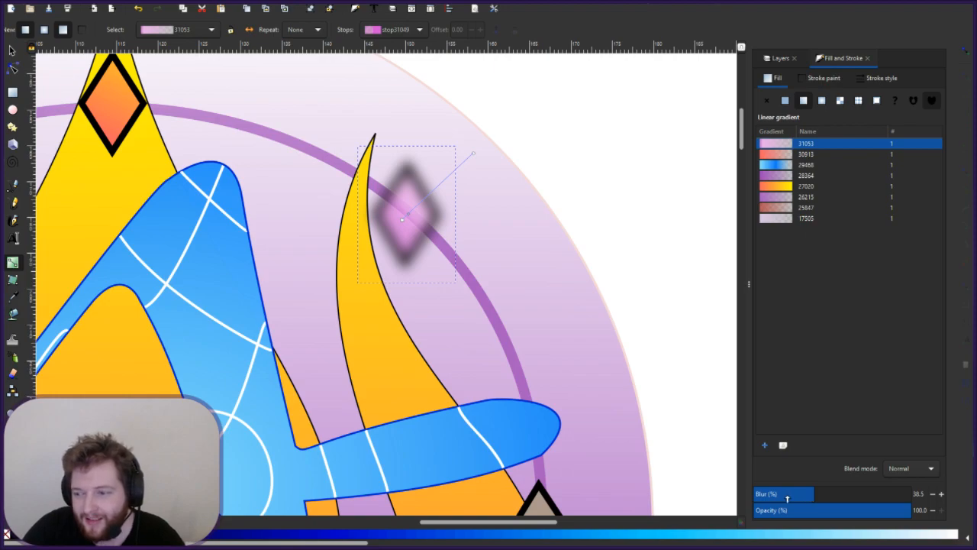
{"action": "left_click", "coordinate": [787, 495]}
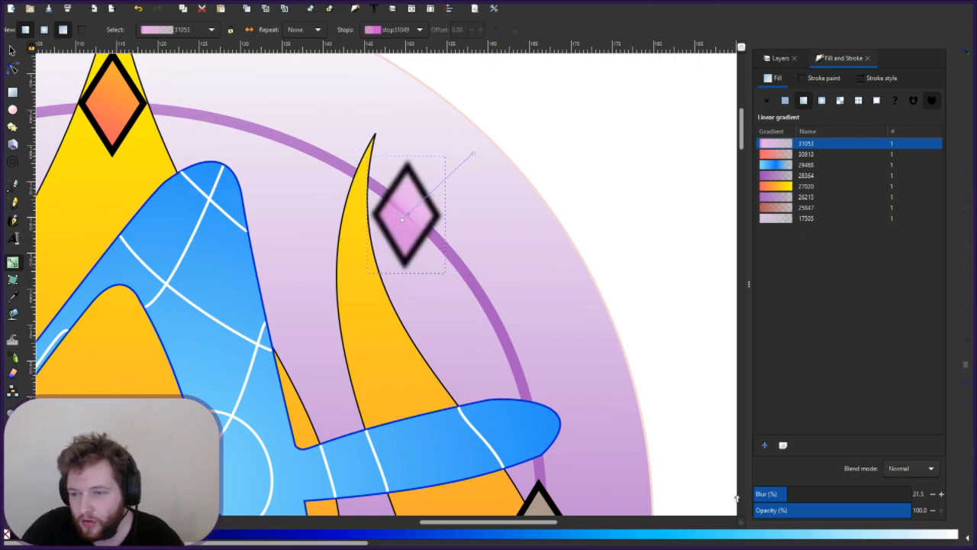
{"action": "left_click", "coordinate": [783, 495]}
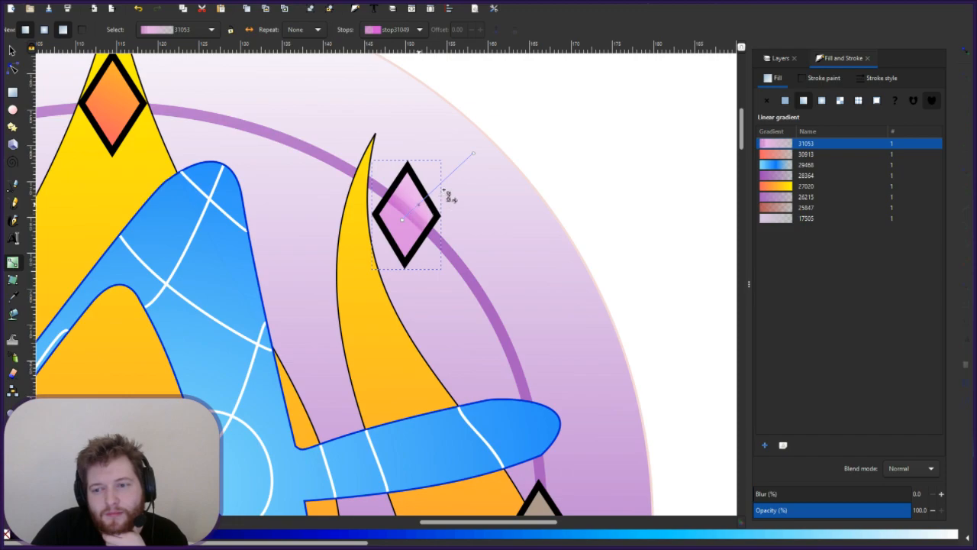
- Stretch the diamond's gradient from beyond the ring's upper right to the diamond's left edge
{"action": "left_click_drag", "start_coordinate": [418, 204], "coordinate": [444, 190]}
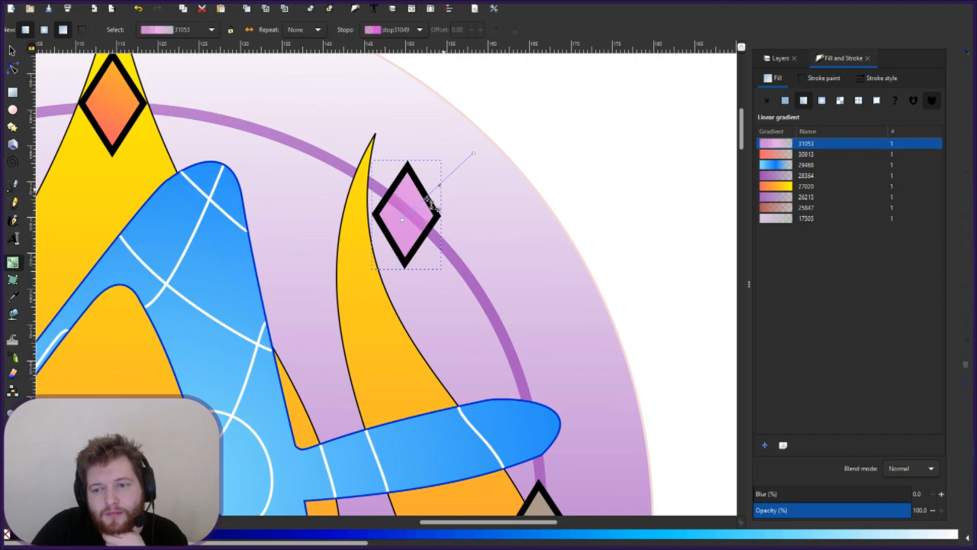
{"action": "left_click_drag", "start_coordinate": [402, 220], "coordinate": [314, 274]}
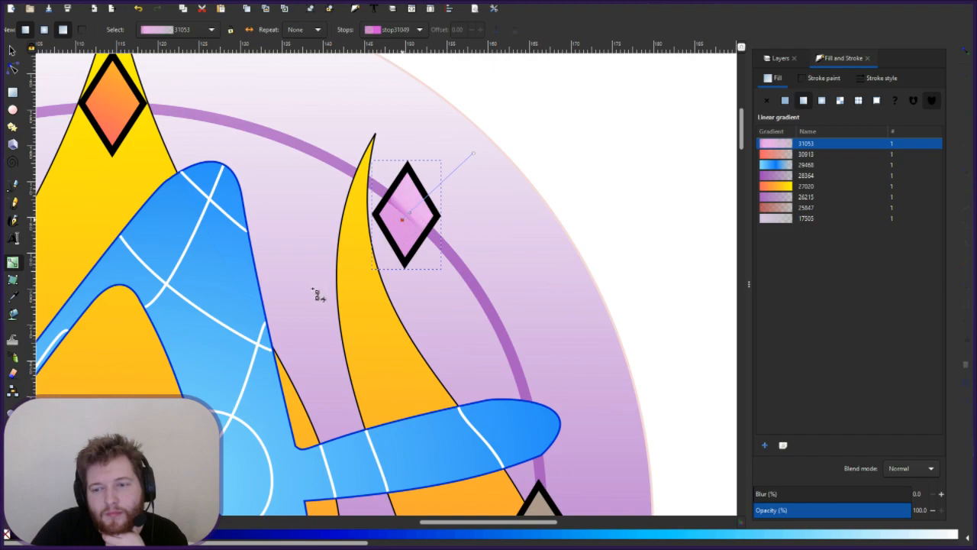
{"action": "left_click", "coordinate": [473, 154]}
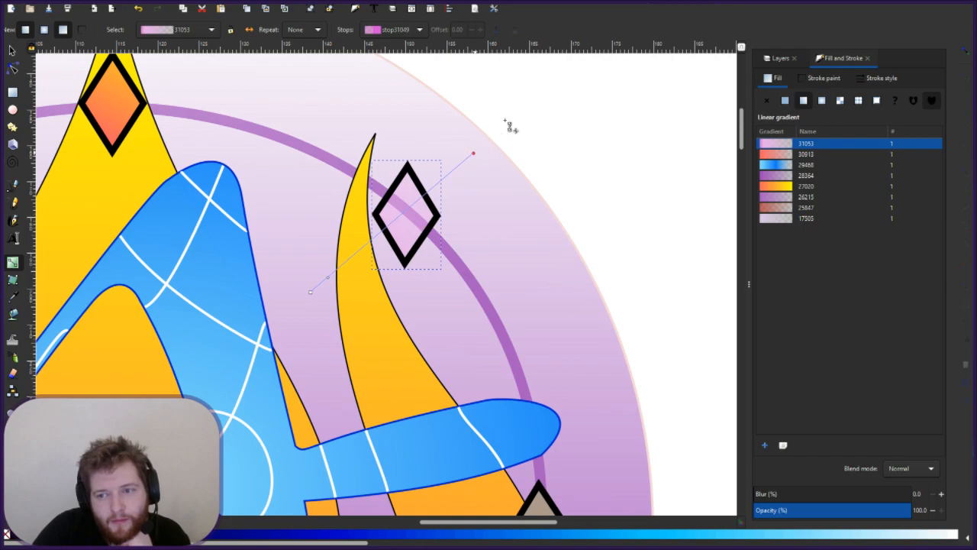
{"action": "left_click_drag", "start_coordinate": [506, 121], "coordinate": [404, 216]}
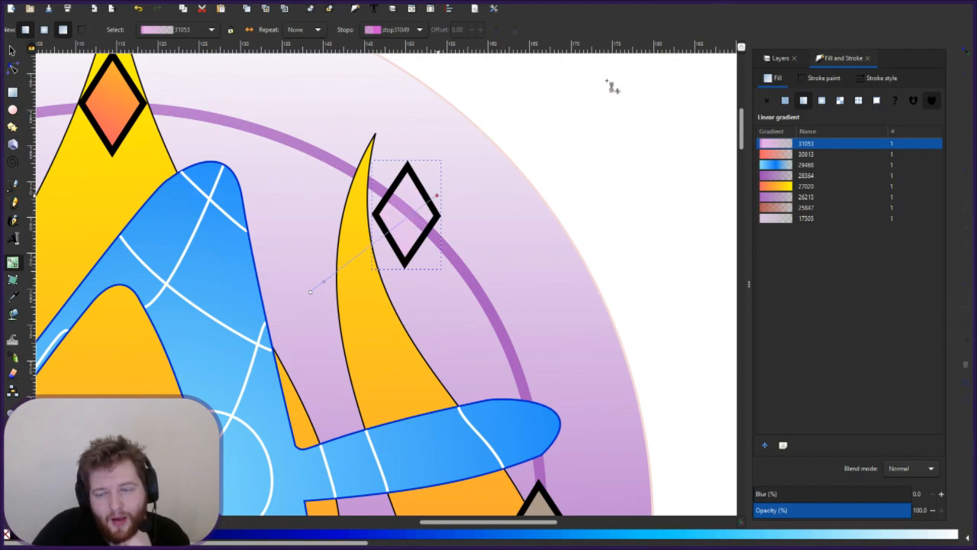
{"action": "left_click_drag", "start_coordinate": [409, 212], "coordinate": [606, 80]}
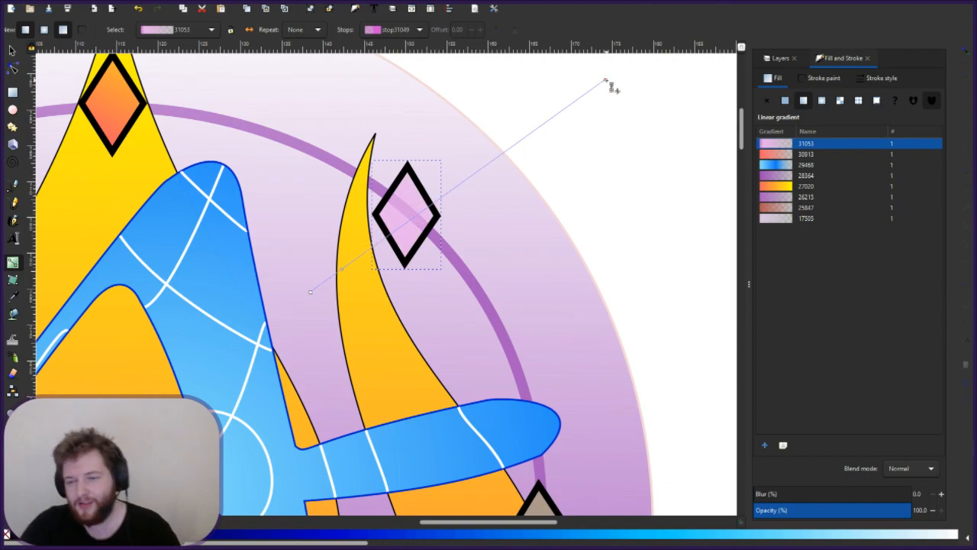
{"action": "left_click", "coordinate": [312, 293]}
{"action": "left_click_drag", "start_coordinate": [339, 282], "coordinate": [383, 236]}
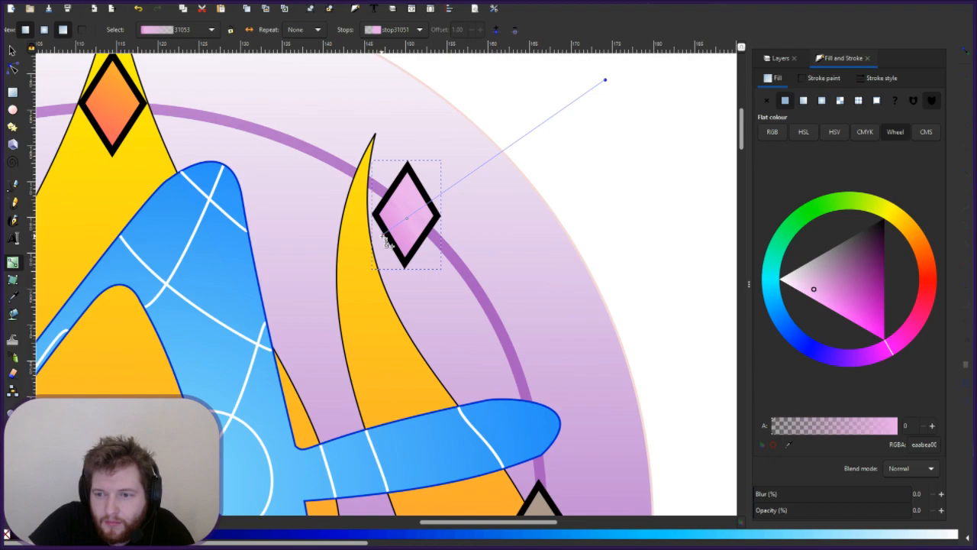
{"action": "key", "text": "Escape"}
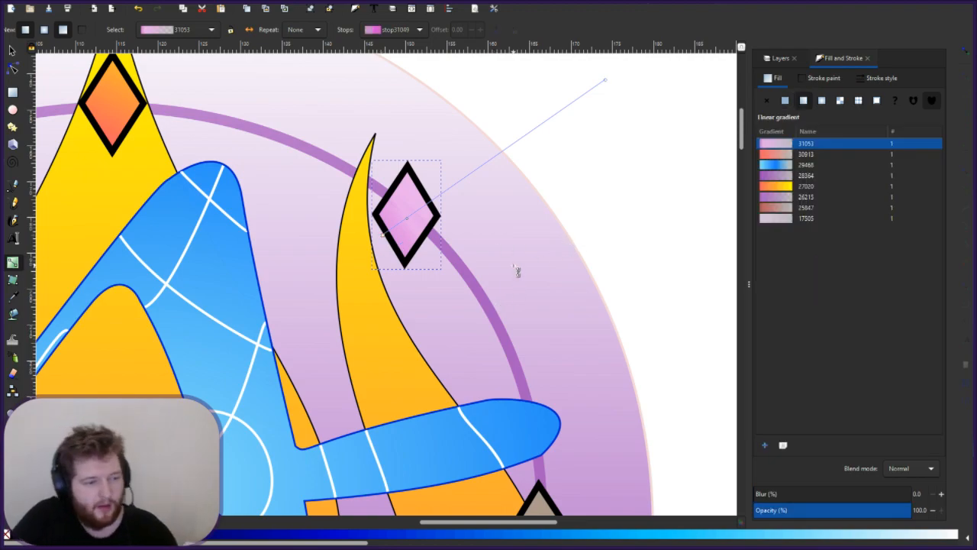
{"action": "key", "text": "Escape"}
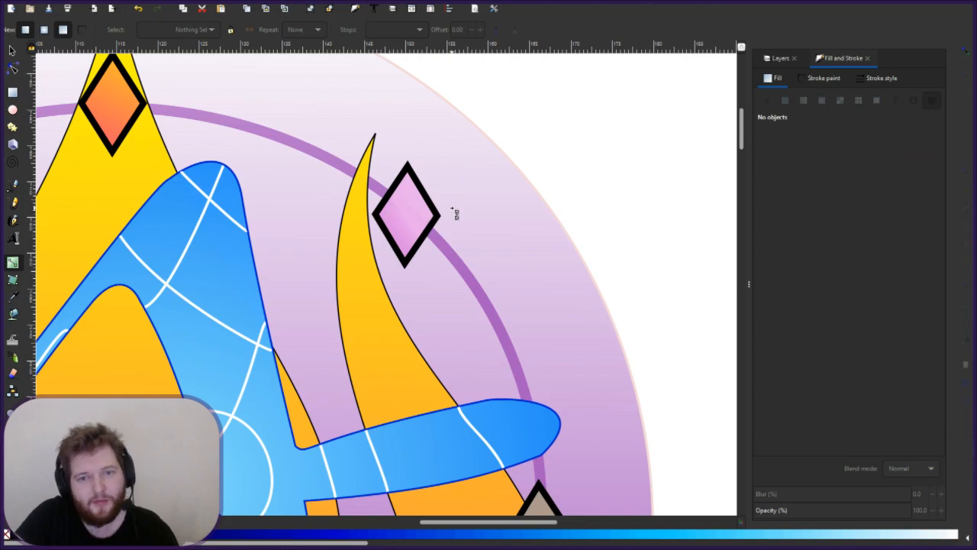
- Add a linear gradient to the tan diamond and set its transparent stop to 100 opacity
{"action": "scroll", "coordinate": [457, 215], "scroll_direction": "down", "scroll_amount": 10}
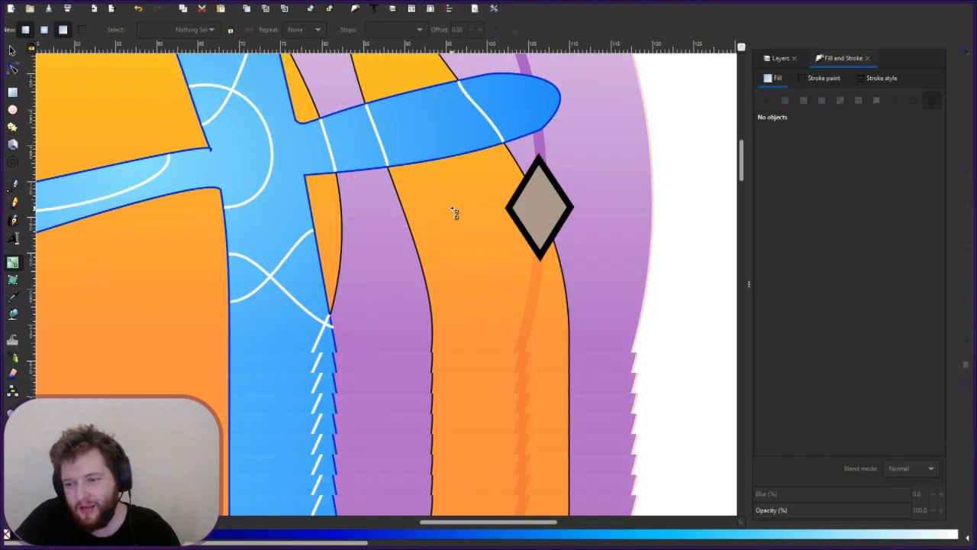
{"action": "left_click", "coordinate": [541, 195]}
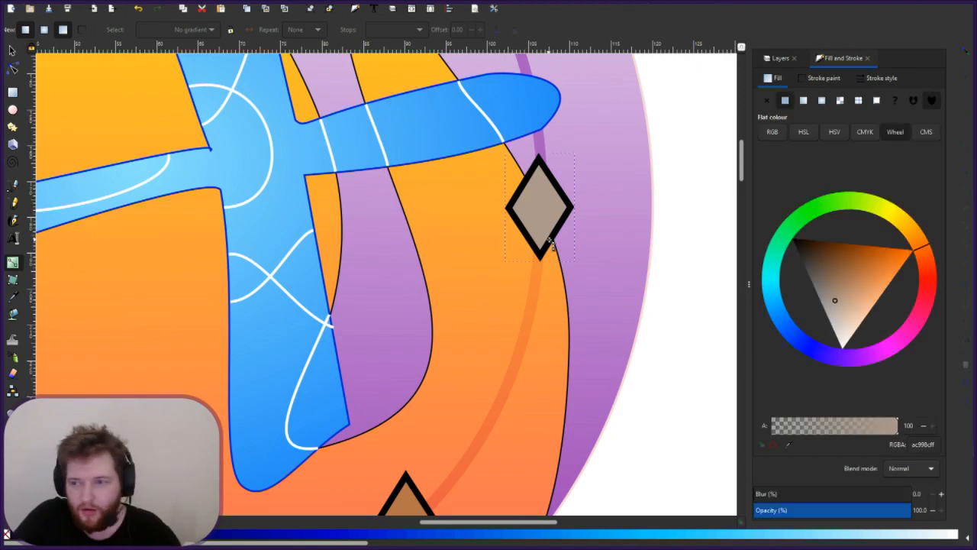
{"action": "double_click", "coordinate": [546, 224]}
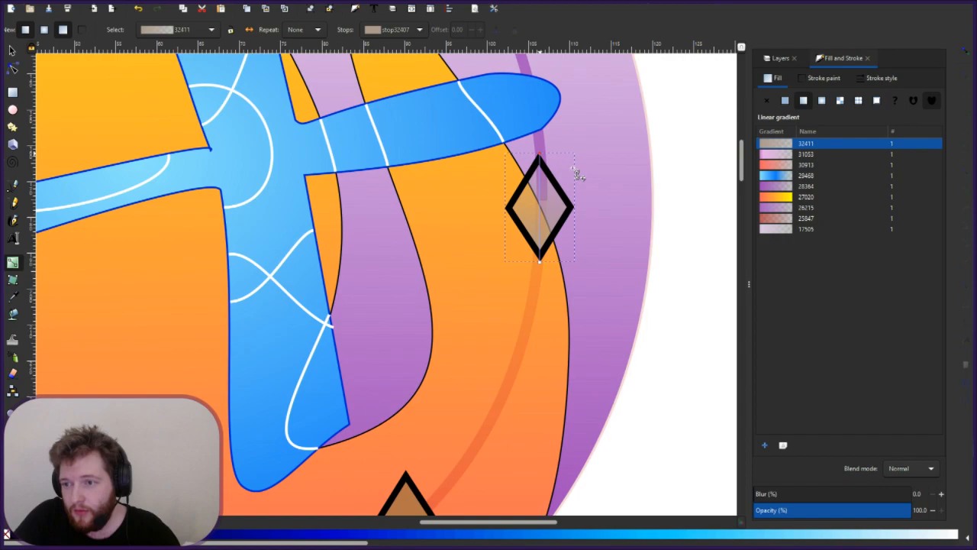
{"action": "left_click_drag", "start_coordinate": [540, 262], "coordinate": [521, 228]}
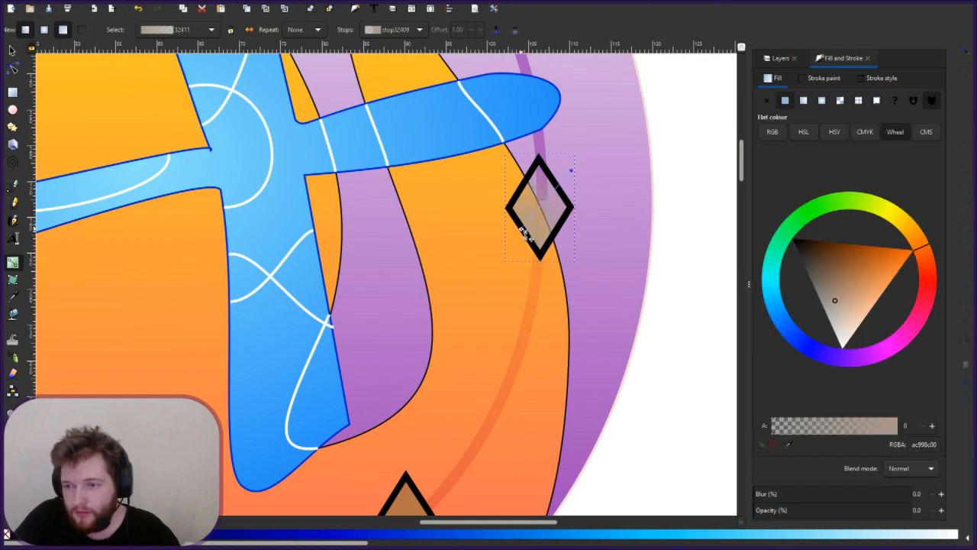
{"action": "left_click_drag", "start_coordinate": [522, 228], "coordinate": [540, 211]}
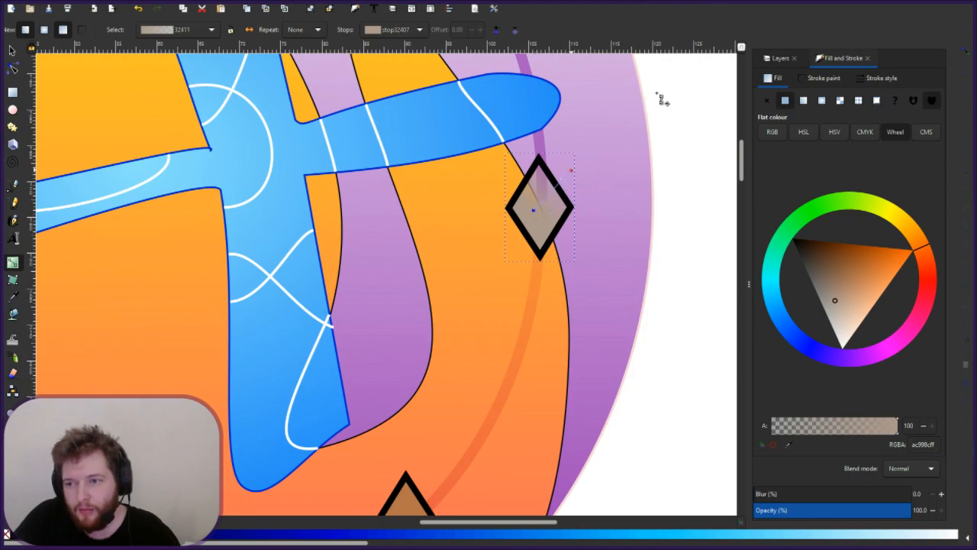
{"action": "left_click_drag", "start_coordinate": [576, 168], "coordinate": [657, 93]}
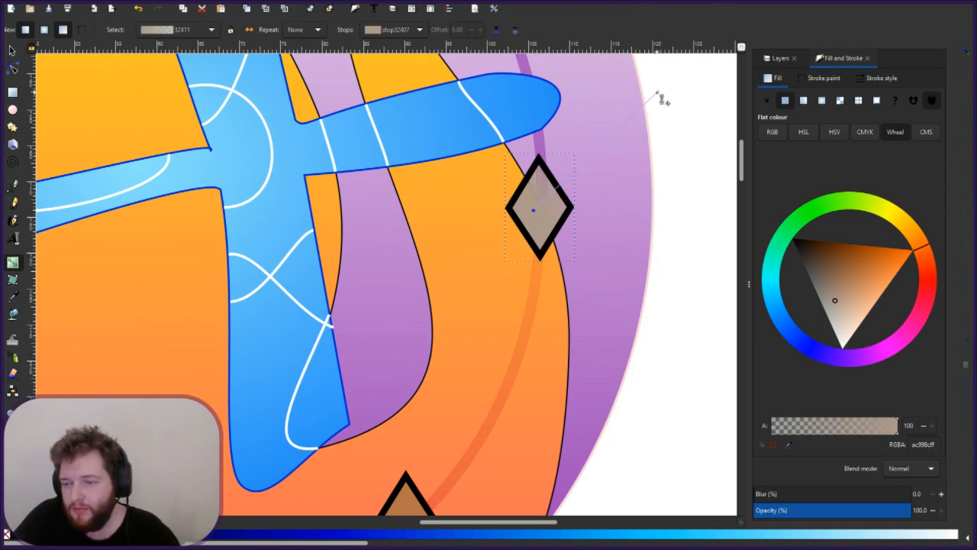
{"action": "left_click_drag", "start_coordinate": [657, 92], "coordinate": [534, 210]}
{"action": "left_click", "coordinate": [533, 211]}
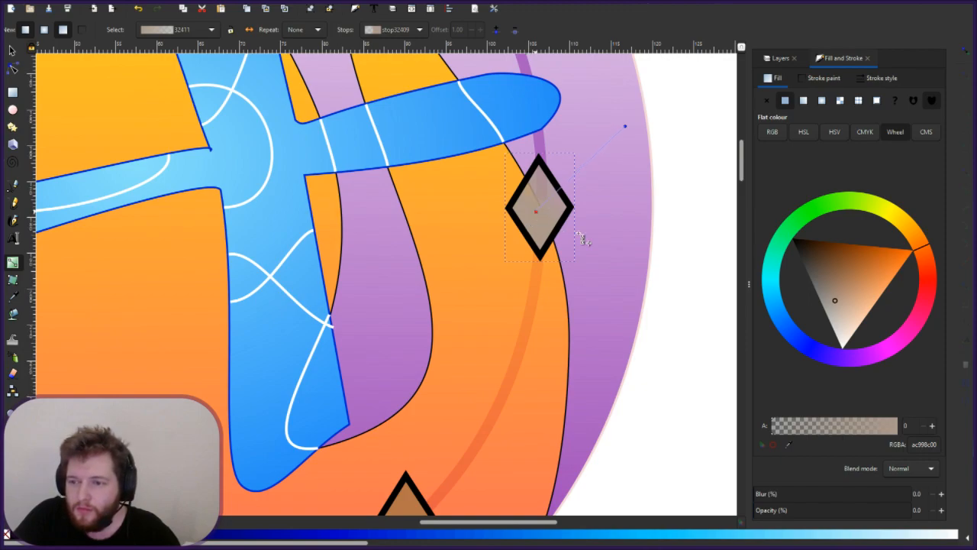
{"action": "left_click", "coordinate": [908, 509]}
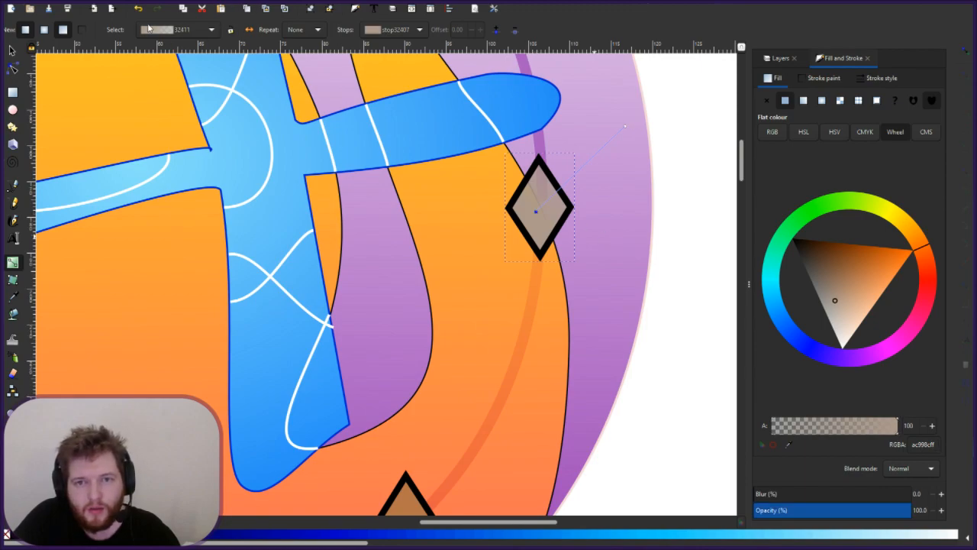
{"action": "key", "text": "Escape"}
{"action": "key", "text": "Escape"}
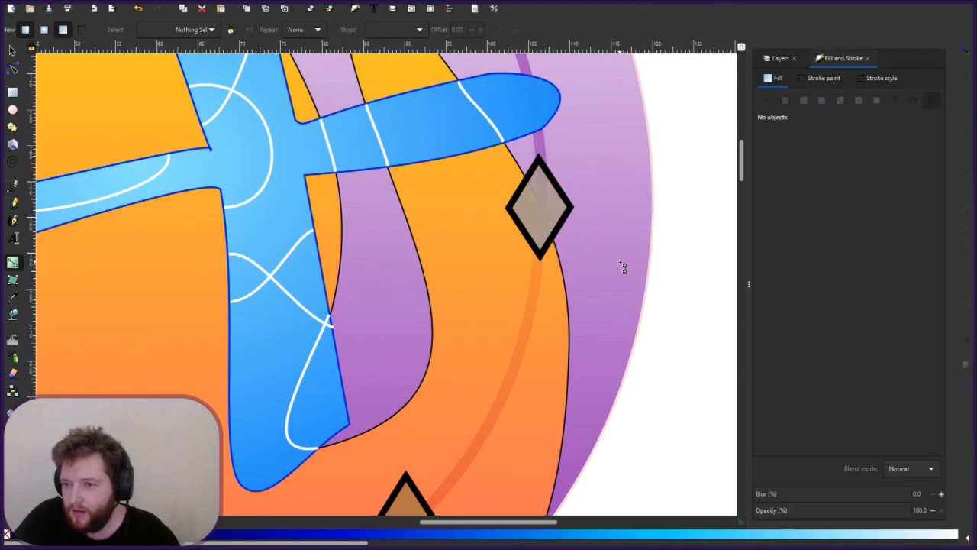
- Redraw the tan diamond's gradient from its centre out past the ring's upper right
{"action": "scroll", "coordinate": [622, 266], "scroll_direction": "up", "scroll_amount": 5}
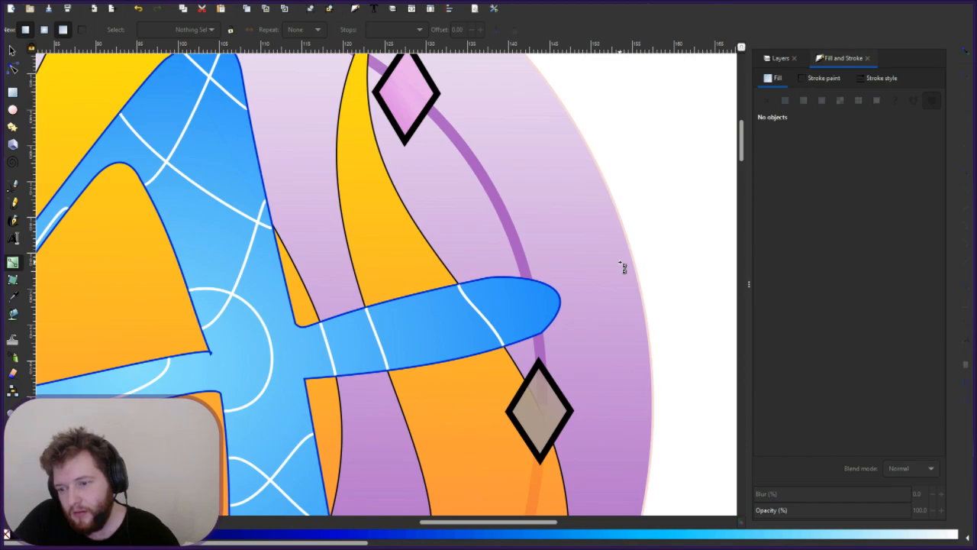
{"action": "scroll", "coordinate": [622, 267], "scroll_direction": "down", "scroll_amount": 4}
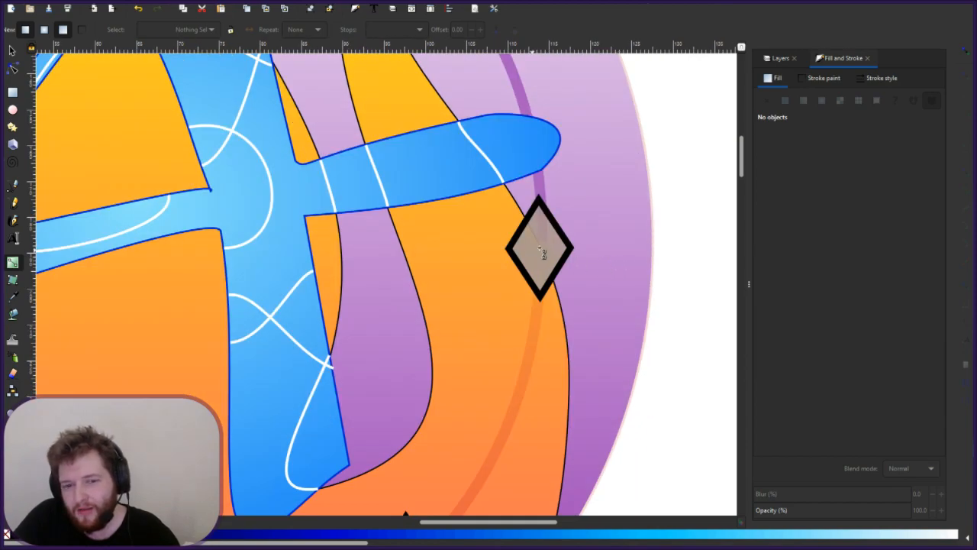
{"action": "left_click_drag", "start_coordinate": [535, 251], "coordinate": [624, 168]}
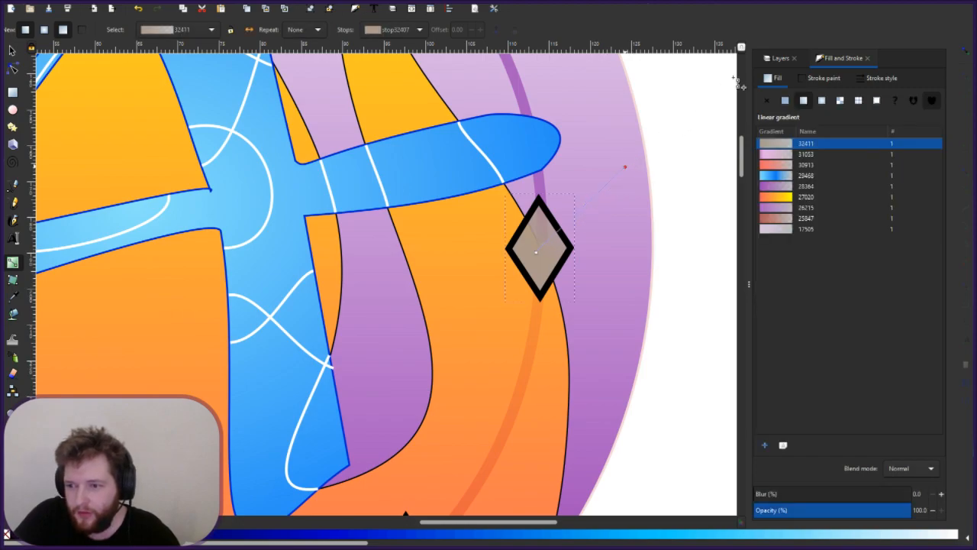
{"action": "left_click_drag", "start_coordinate": [735, 79], "coordinate": [710, 91]}
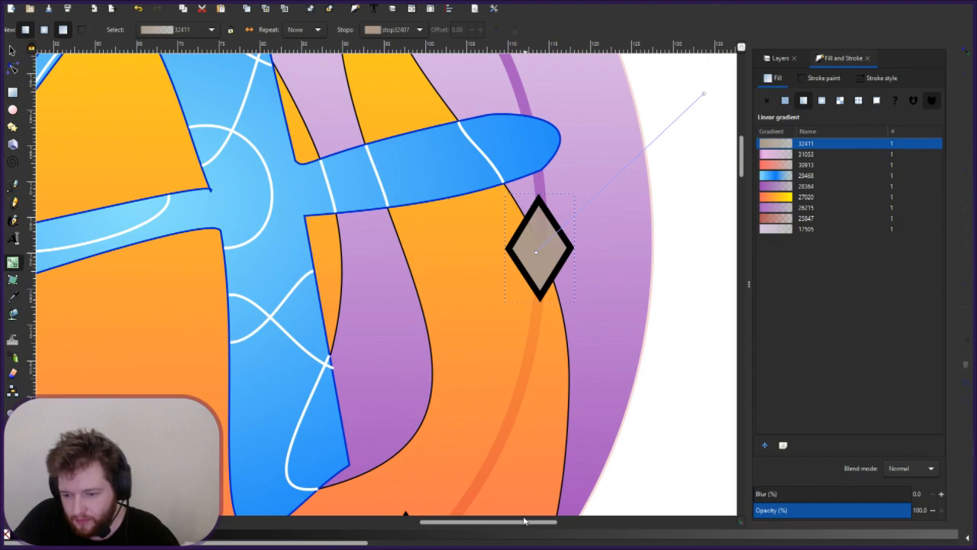
- Try a flat dark grey fill on the right diamond, then undo back to brownish gradient 32411
{"action": "left_click", "coordinate": [410, 540]}
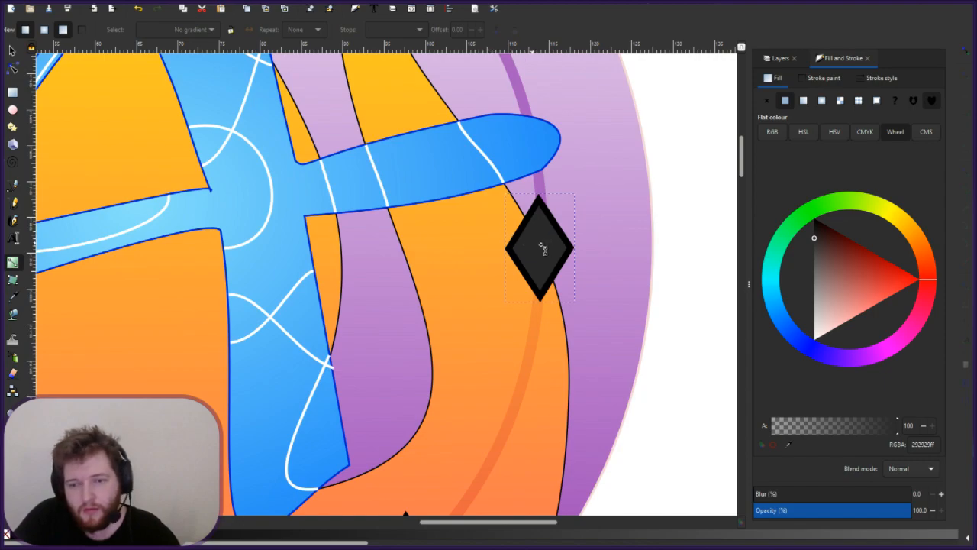
{"action": "key", "text": "ctrl+z"}
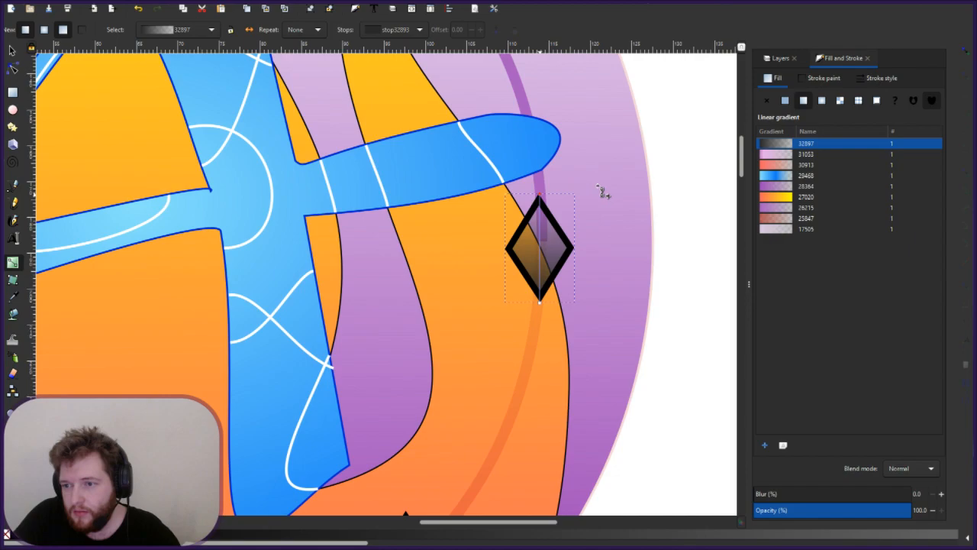
{"action": "left_click_drag", "start_coordinate": [539, 194], "coordinate": [597, 186]}
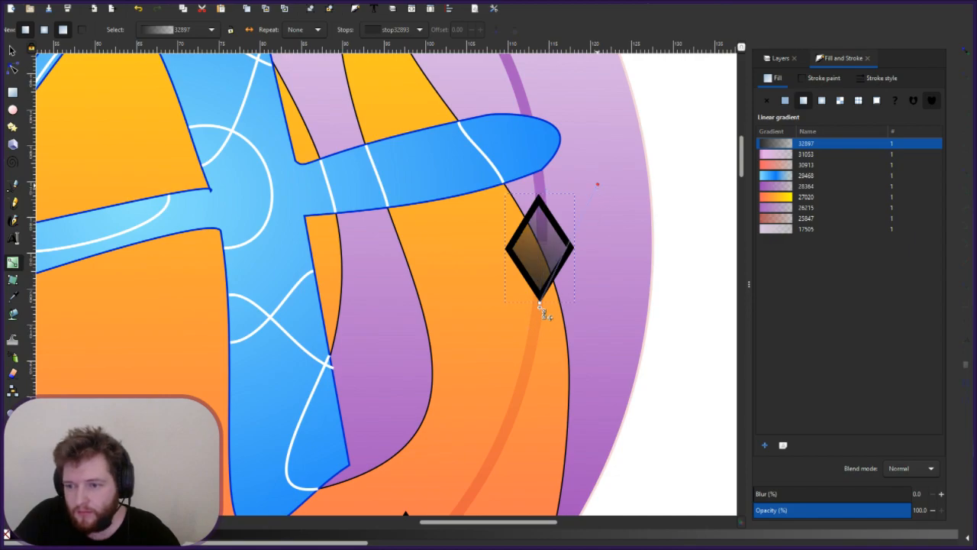
{"action": "left_click_drag", "start_coordinate": [539, 302], "coordinate": [538, 250]}
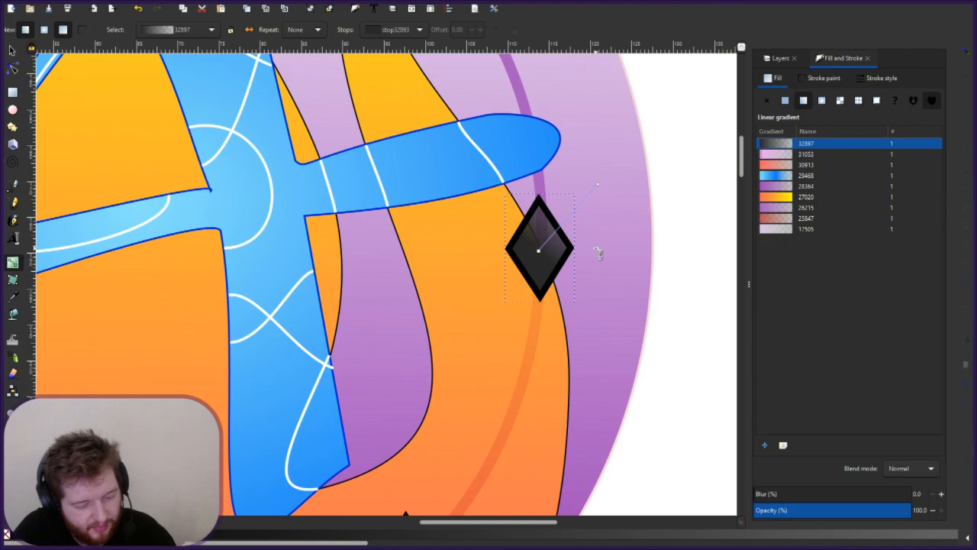
{"action": "key", "text": "ctrl+z"}
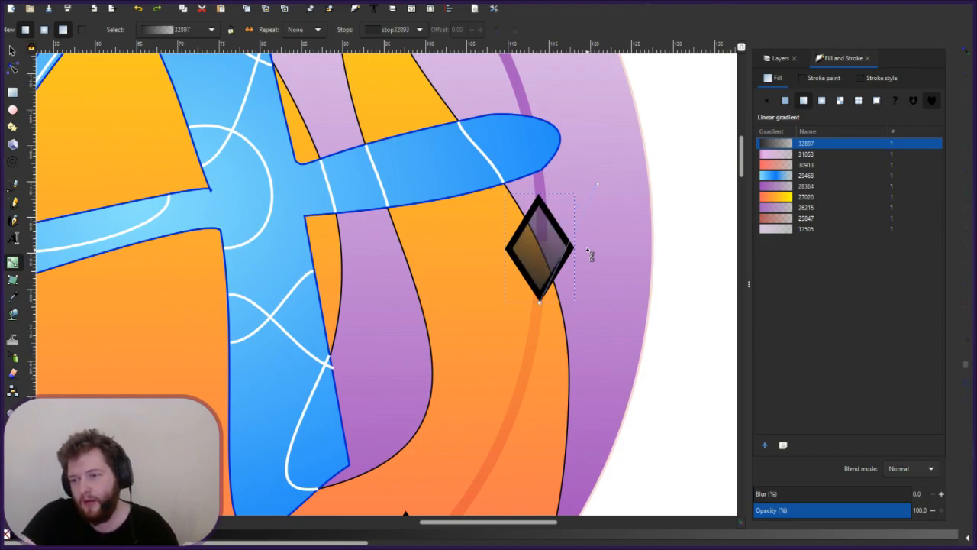
{"action": "key", "text": "ctrl+z"}
{"action": "key", "text": "ctrl+z"}
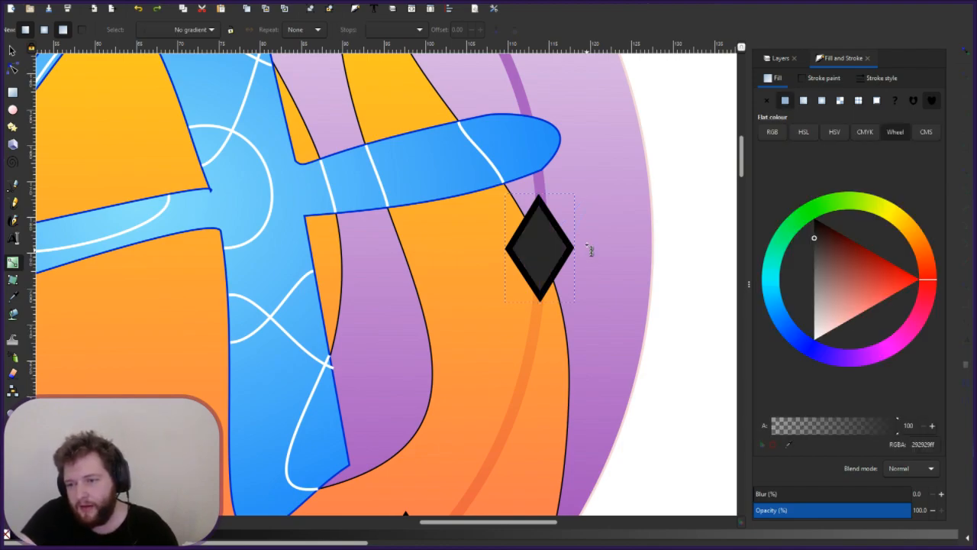
{"action": "key", "text": "ctrl+z"}
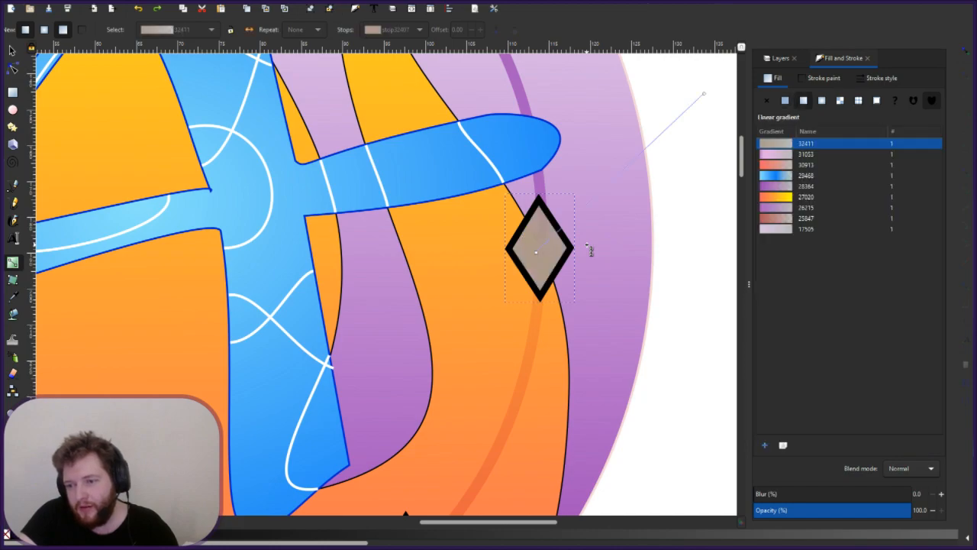
{"action": "key", "text": "ctrl+z"}
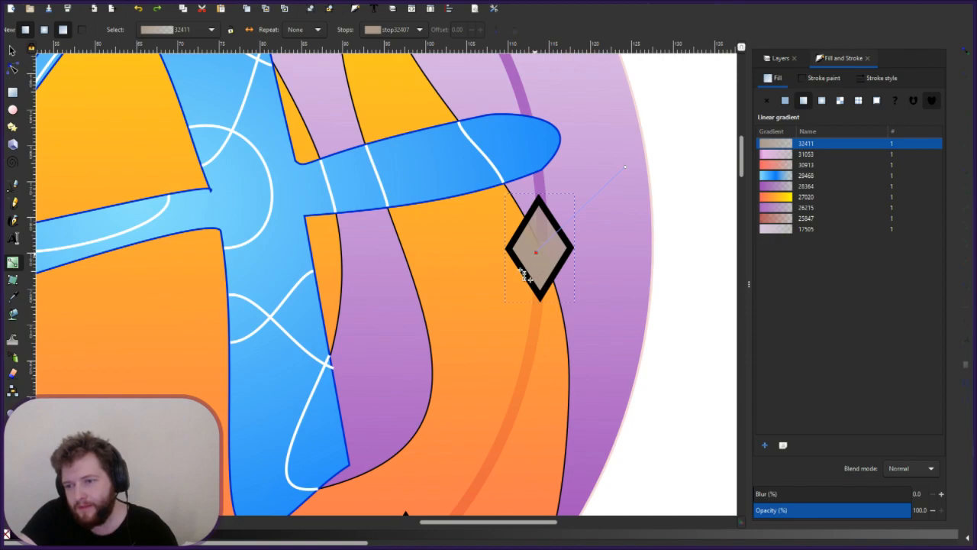
- Start gradient 32411 at the diamond's centre and place its transparent ac998c00 end beyond the upper right
{"action": "left_click_drag", "start_coordinate": [533, 255], "coordinate": [521, 270]}
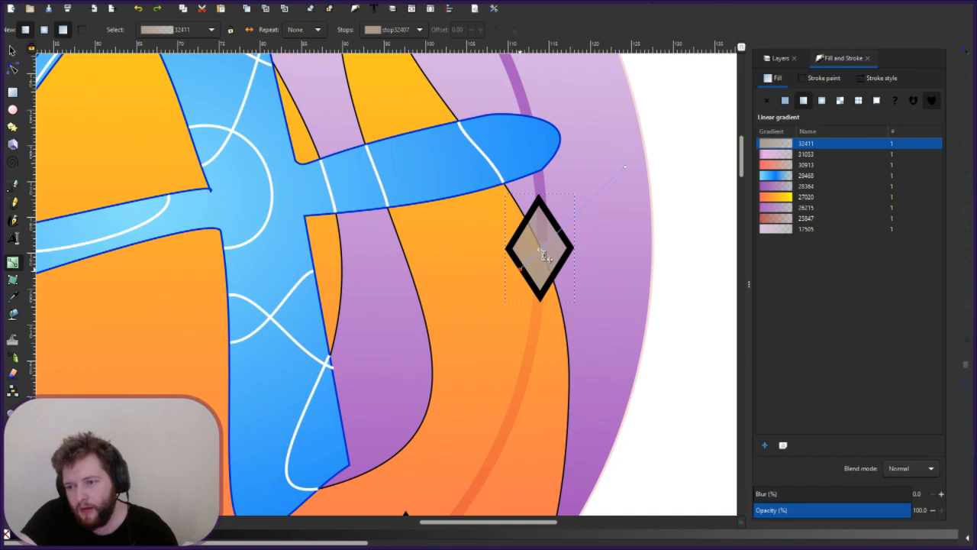
{"action": "left_click_drag", "start_coordinate": [521, 268], "coordinate": [540, 249]}
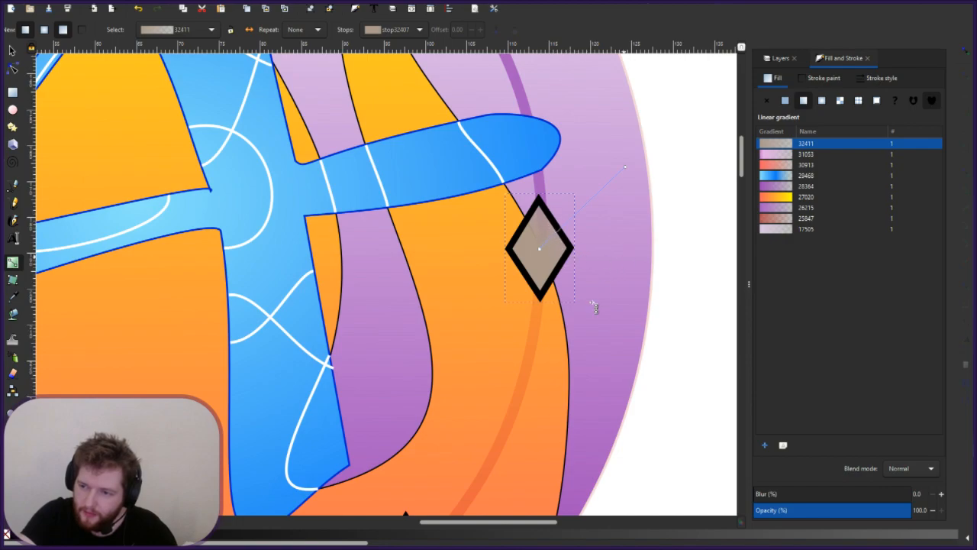
{"action": "key", "text": "Escape"}
{"action": "scroll", "coordinate": [602, 307], "scroll_direction": "up", "scroll_amount": 5}
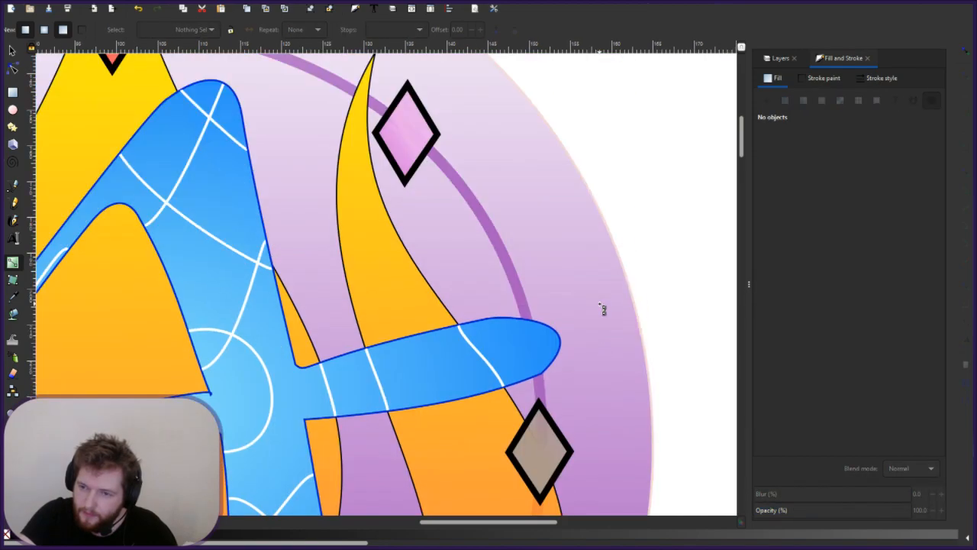
{"action": "scroll", "coordinate": [602, 308], "scroll_direction": "down", "scroll_amount": 2}
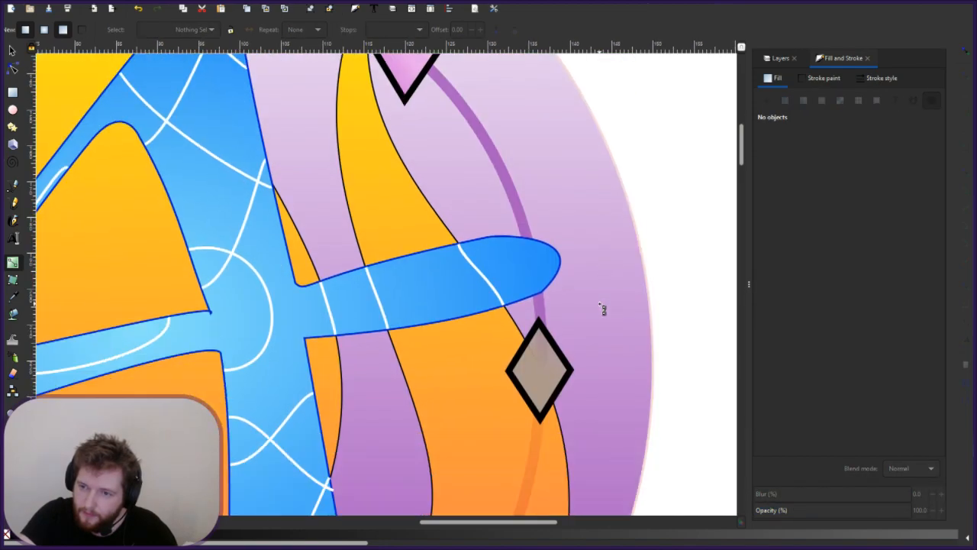
{"action": "left_click", "coordinate": [548, 368]}
{"action": "left_click_drag", "start_coordinate": [625, 290], "coordinate": [631, 324]}
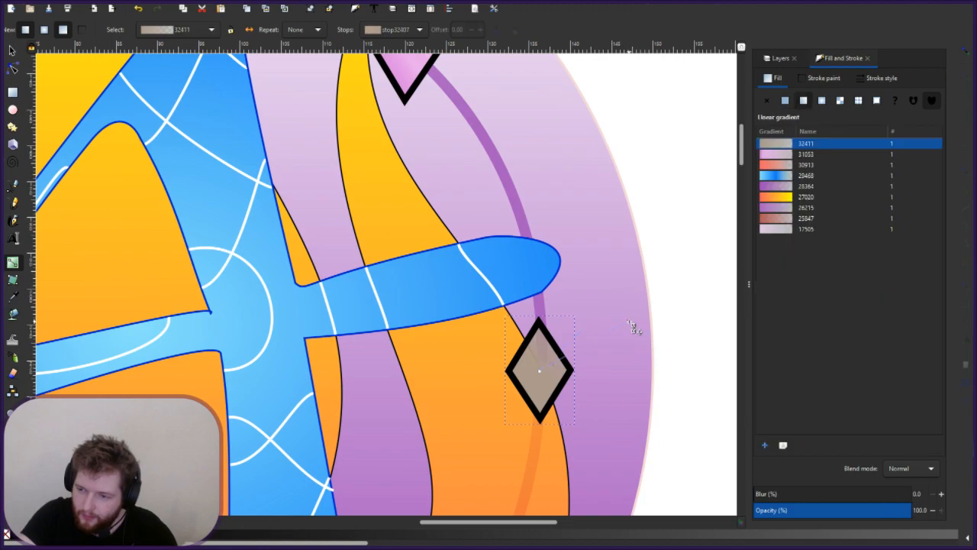
{"action": "left_click_drag", "start_coordinate": [631, 326], "coordinate": [634, 348]}
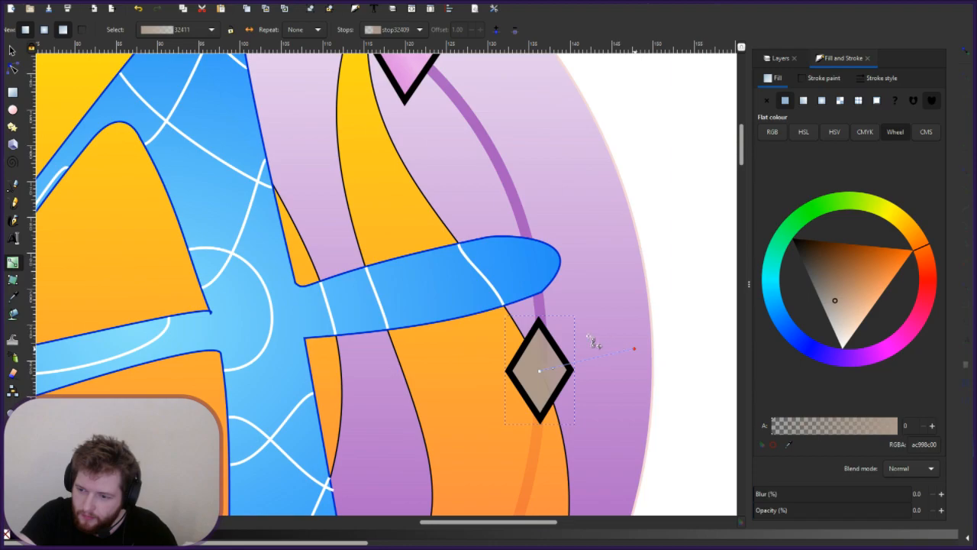
{"action": "left_click", "coordinate": [614, 397]}
{"action": "key", "text": "Escape"}
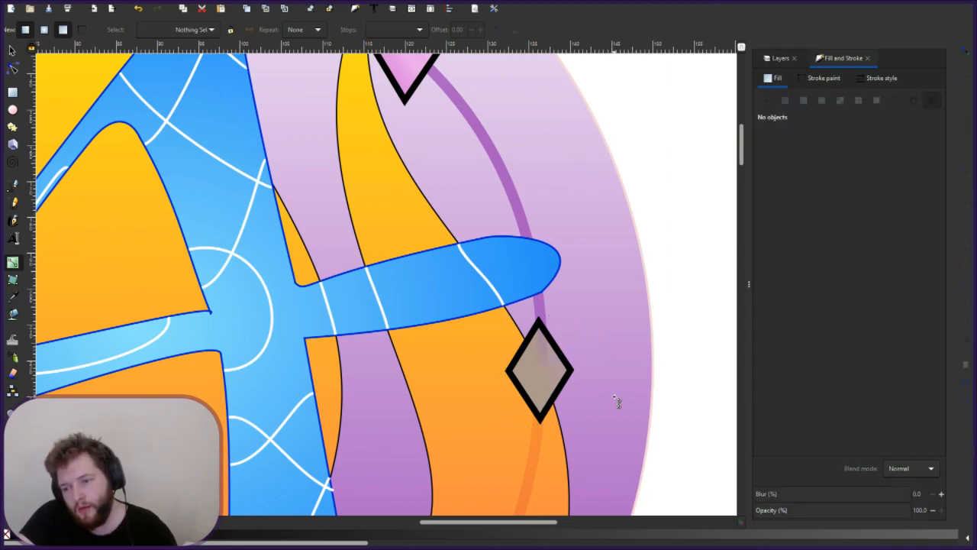
{"action": "scroll", "coordinate": [569, 341], "scroll_direction": "up", "scroll_amount": 4}
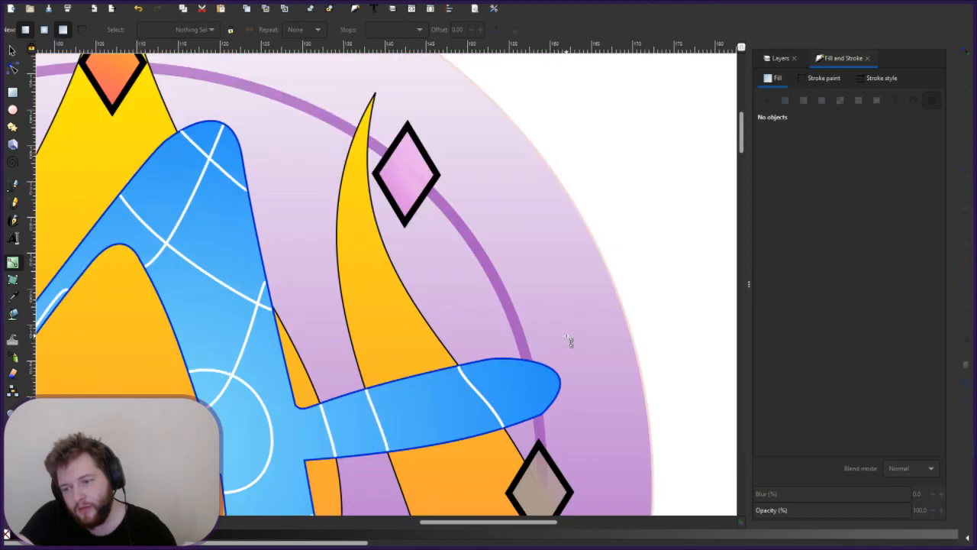
- Select the upper-left yellow diamond and move its gradient end point downward
{"action": "scroll", "coordinate": [569, 341], "scroll_direction": "down", "scroll_amount": 3}
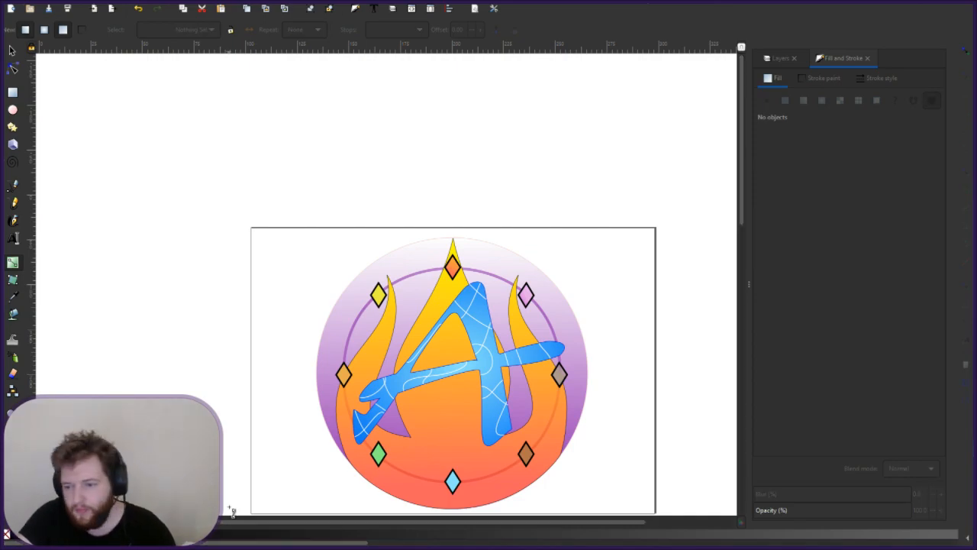
{"action": "scroll", "coordinate": [572, 436], "scroll_direction": "down", "scroll_amount": 1}
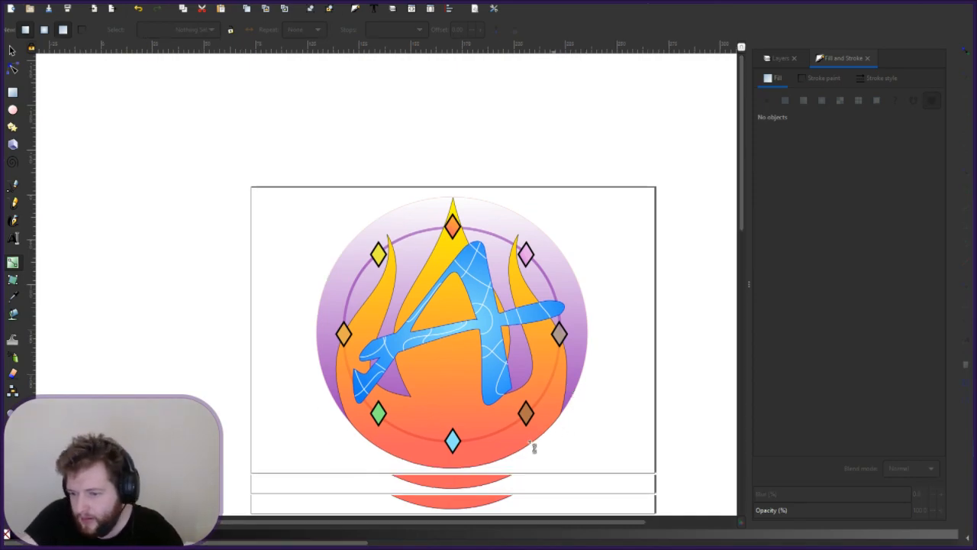
{"action": "left_click", "coordinate": [378, 253]}
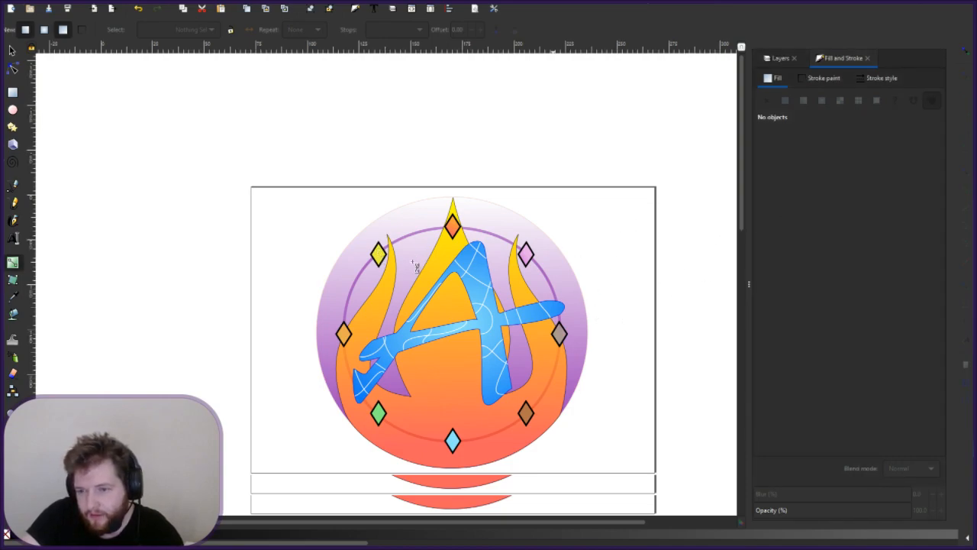
{"action": "left_click", "coordinate": [379, 258]}
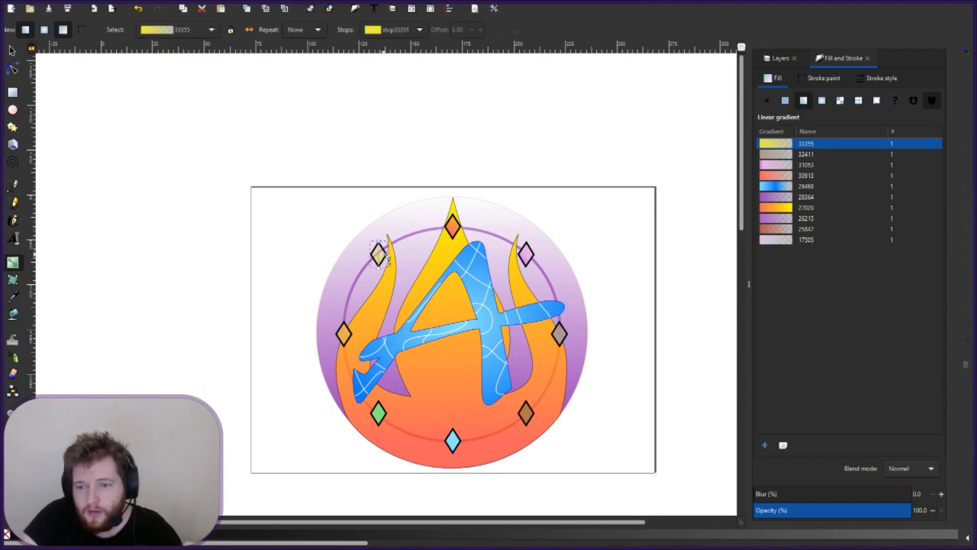
{"action": "scroll", "coordinate": [384, 257], "scroll_direction": "up", "scroll_amount": 2}
{"action": "left_click_drag", "start_coordinate": [374, 228], "coordinate": [374, 280]}
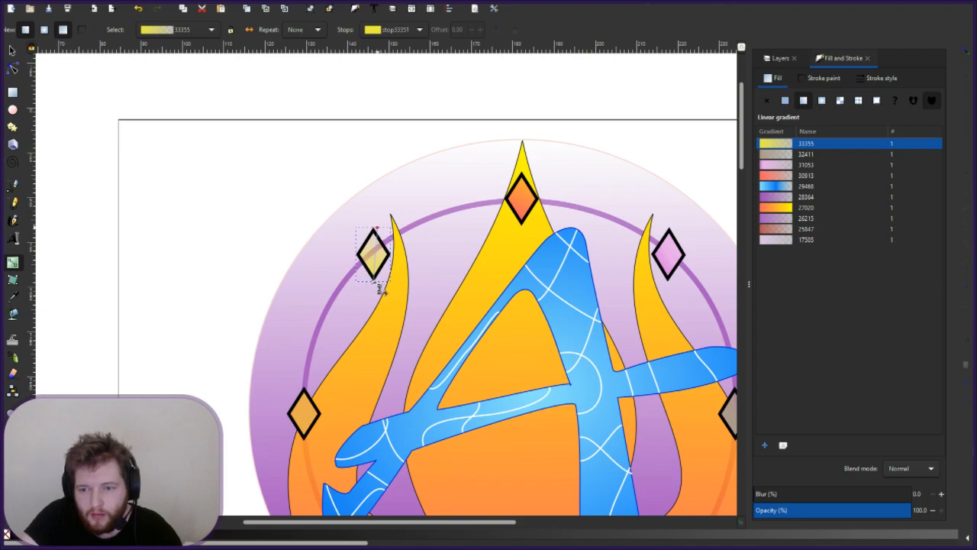
{"action": "key", "text": "Escape"}
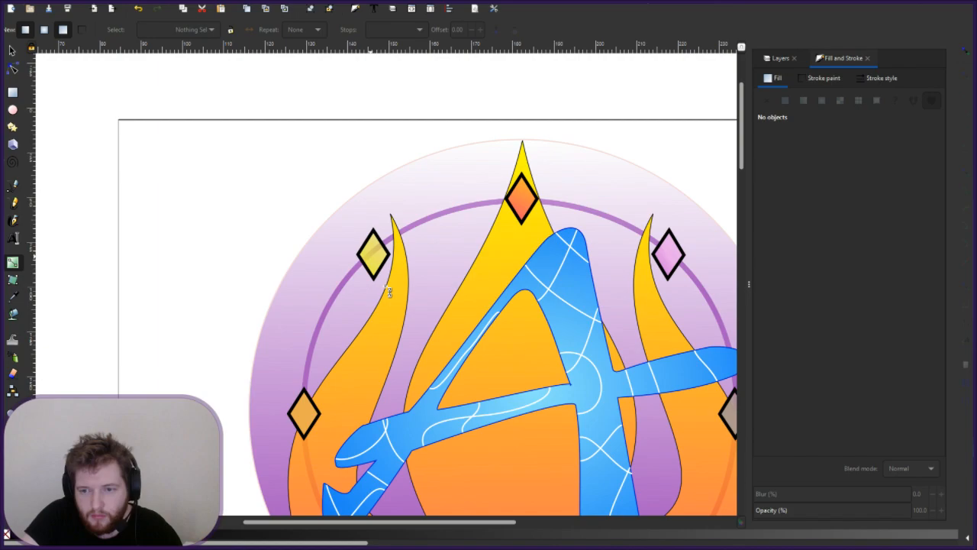
- Redraw the yellow diamond's gradient upward so it fades to a transparent top stop
{"action": "left_click", "coordinate": [373, 273]}
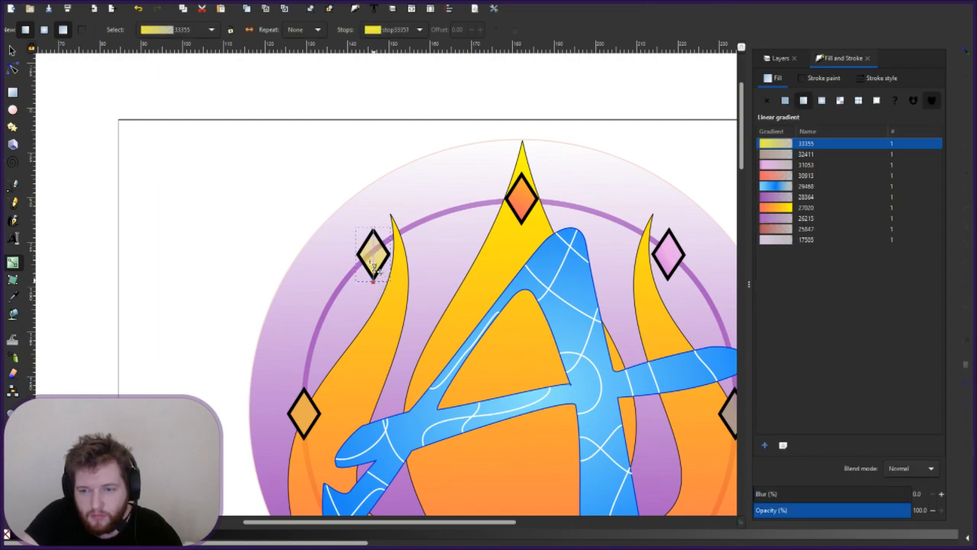
{"action": "mouse_move", "coordinate": [374, 264]}
{"action": "left_mouse_down"}
{"action": "mouse_move", "coordinate": [374, 229]}
{"action": "mouse_move", "coordinate": [388, 226]}
{"action": "left_mouse_up"}
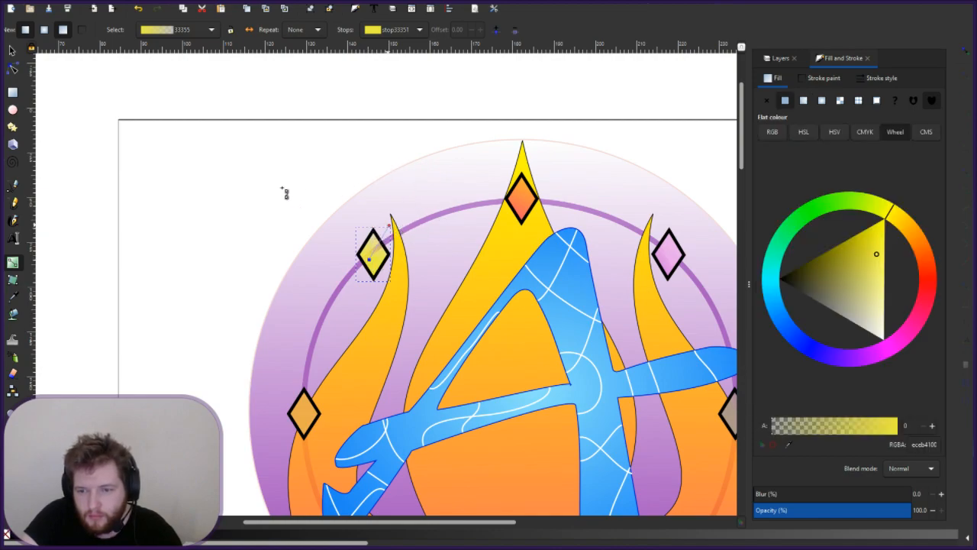
{"action": "key", "text": "Escape"}
{"action": "key", "text": "Escape"}
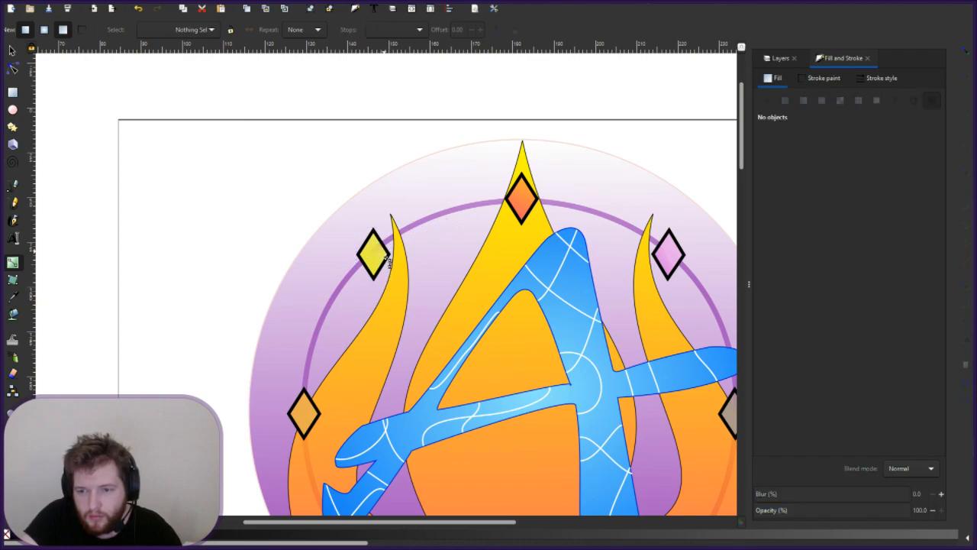
{"action": "scroll", "coordinate": [387, 262], "scroll_direction": "down", "scroll_amount": 3}
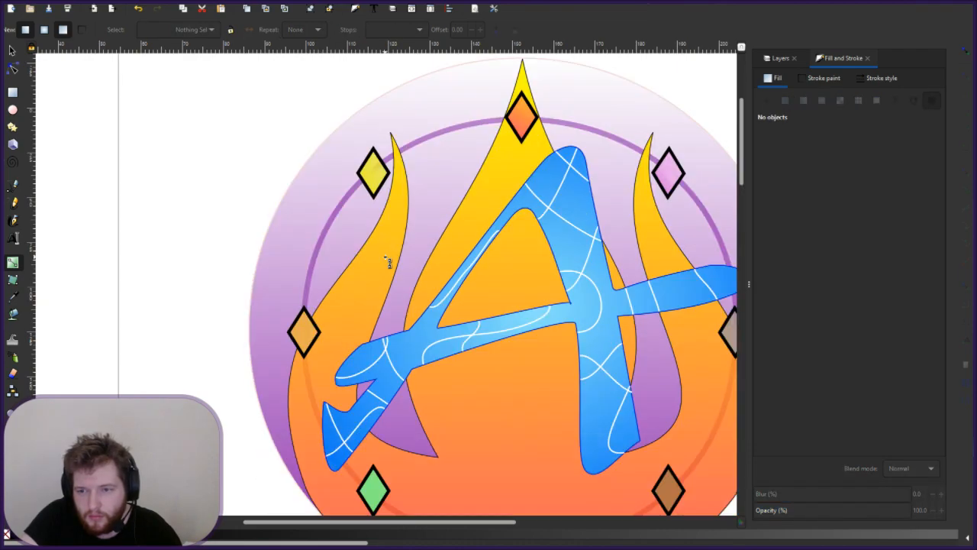
{"action": "left_click", "coordinate": [374, 171]}
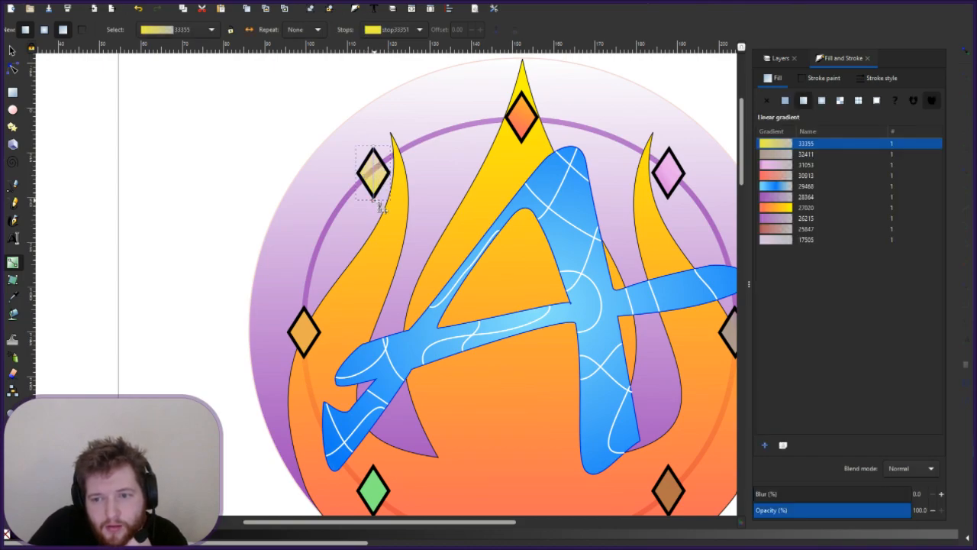
{"action": "left_click_drag", "start_coordinate": [371, 195], "coordinate": [368, 177]}
{"action": "left_click", "coordinate": [373, 148]}
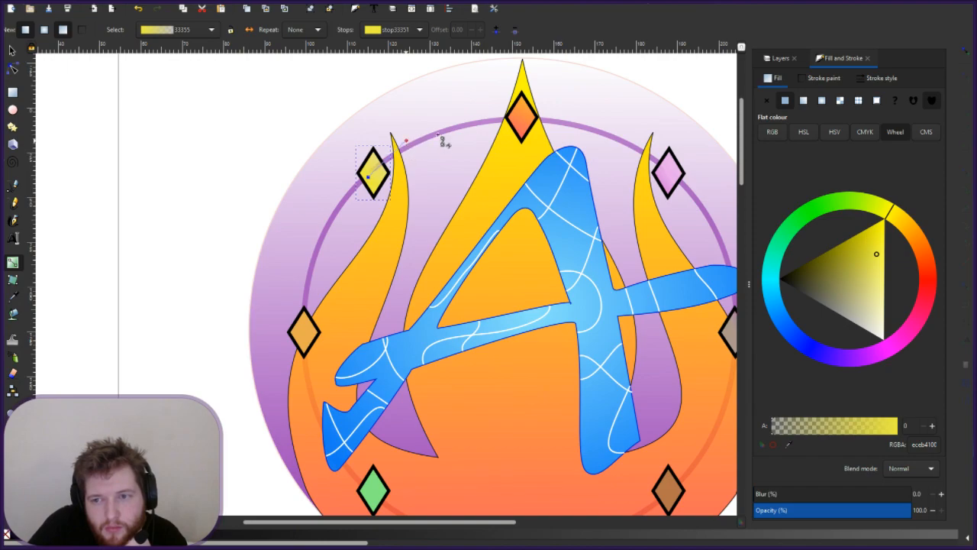
{"action": "left_click", "coordinate": [371, 179]}
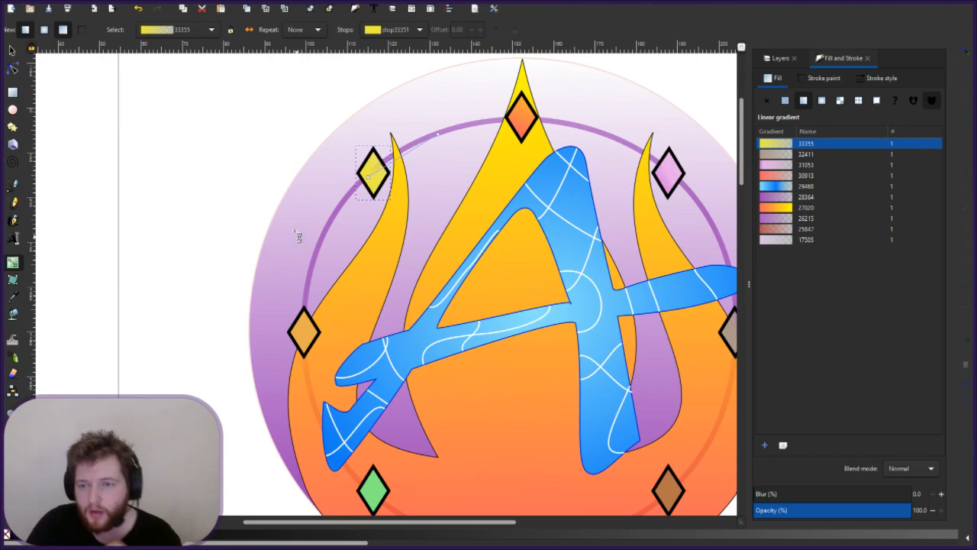
{"action": "key", "text": "Escape"}
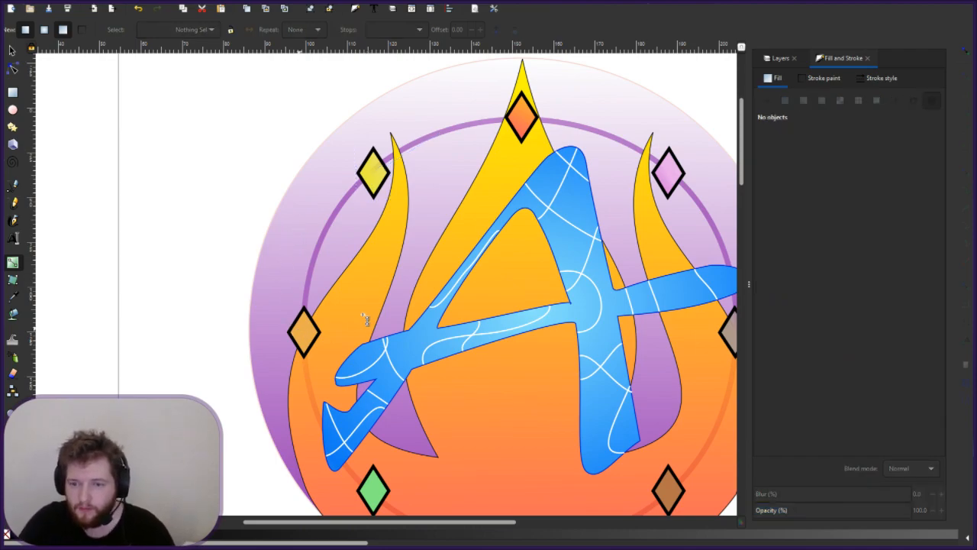
- Give the left orange diamond linear gradient 33875 fading up-right to transparent ebad4e00
{"action": "left_click_drag", "start_coordinate": [347, 301], "coordinate": [302, 331]}
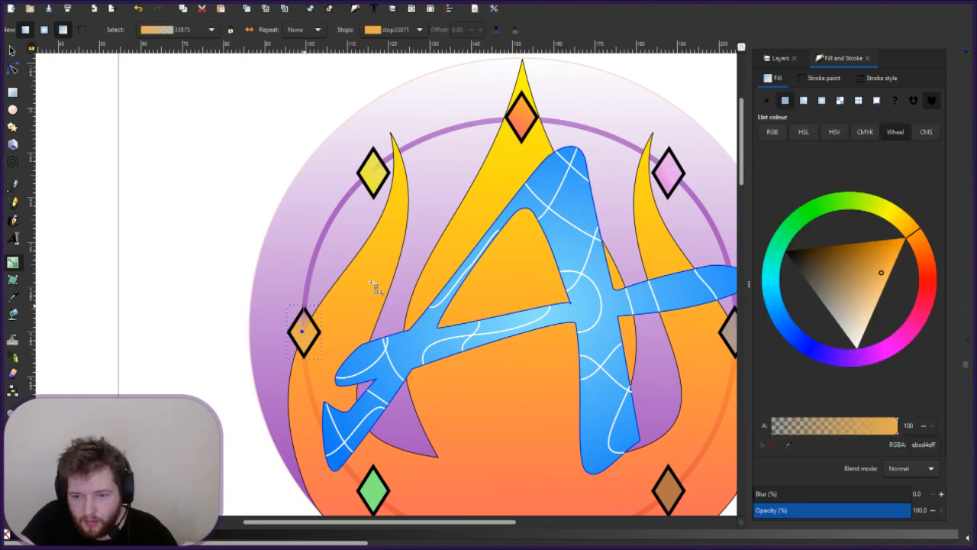
{"action": "left_click_drag", "start_coordinate": [303, 307], "coordinate": [372, 281]}
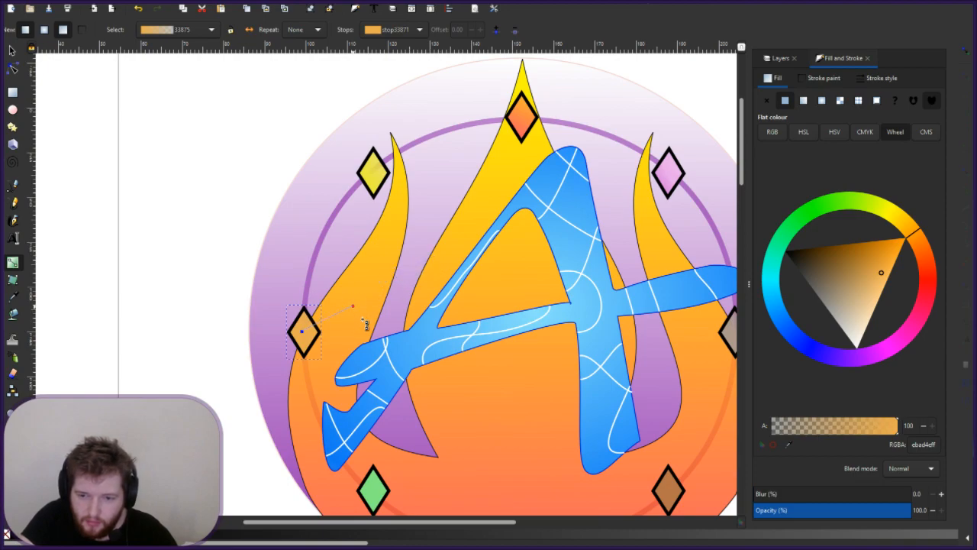
{"action": "scroll", "coordinate": [355, 427], "scroll_direction": "down", "scroll_amount": 4}
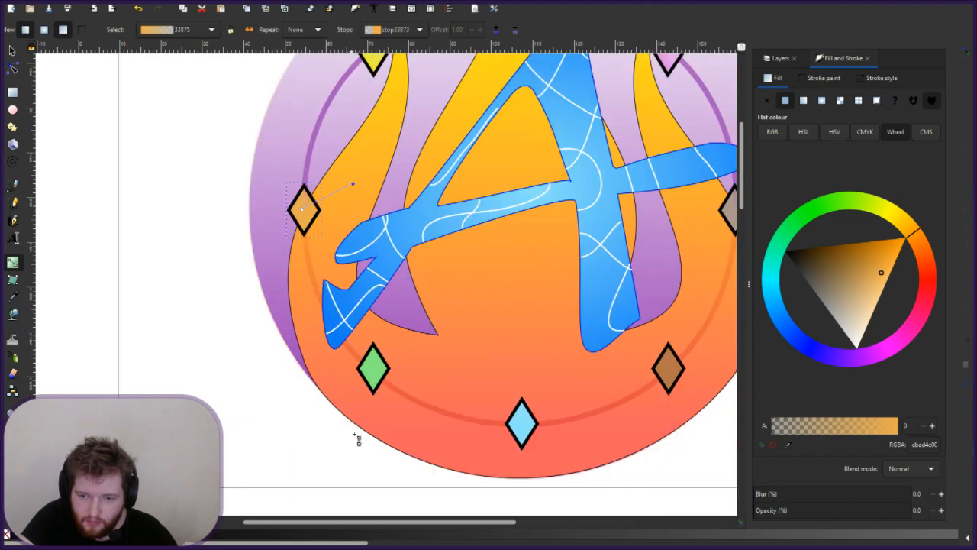
- Give the lower-left green diamond linear gradient 34075 fading to a transparent 84ed8400 end stop
{"action": "left_click", "coordinate": [369, 379]}
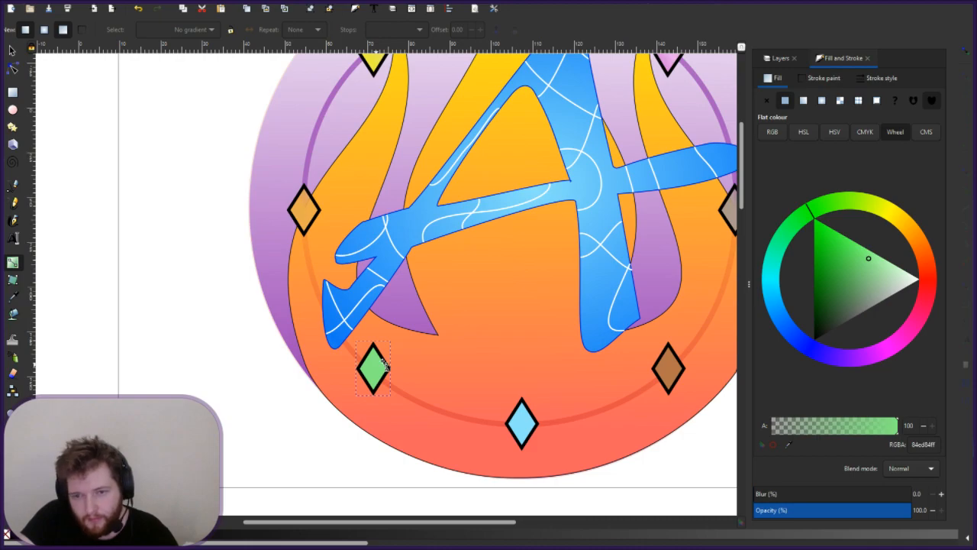
{"action": "left_click_drag", "start_coordinate": [384, 366], "coordinate": [379, 403]}
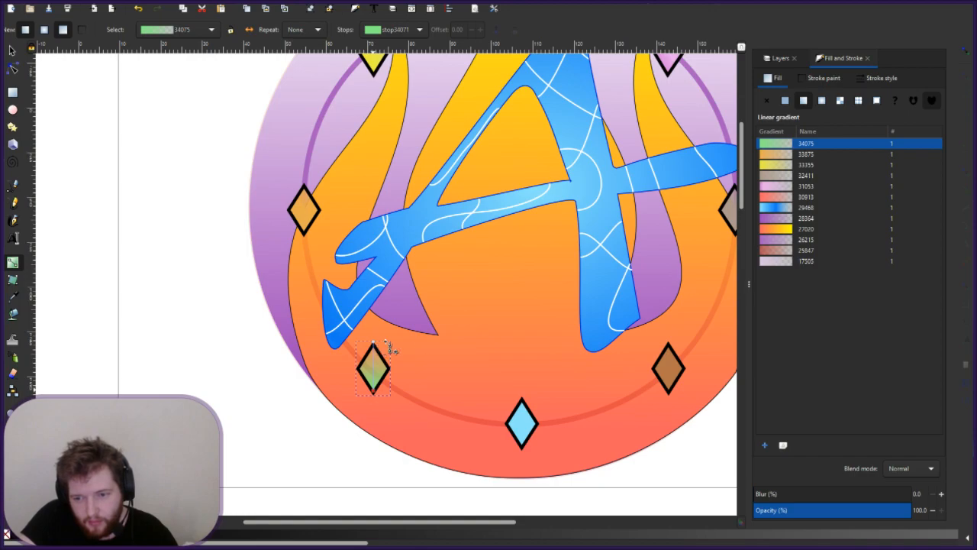
{"action": "left_click_drag", "start_coordinate": [374, 345], "coordinate": [373, 371]}
{"action": "left_click_drag", "start_coordinate": [463, 364], "coordinate": [467, 330]}
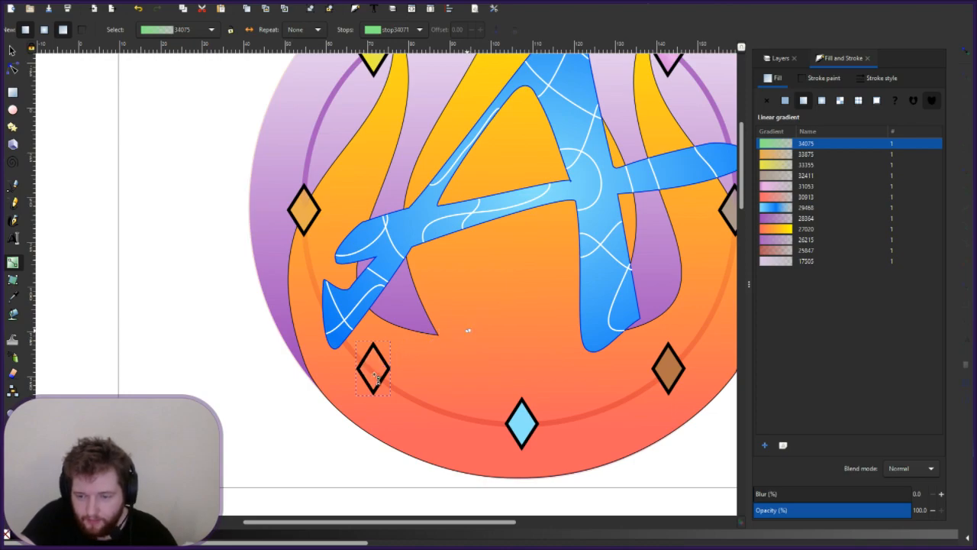
{"action": "left_click", "coordinate": [390, 372]}
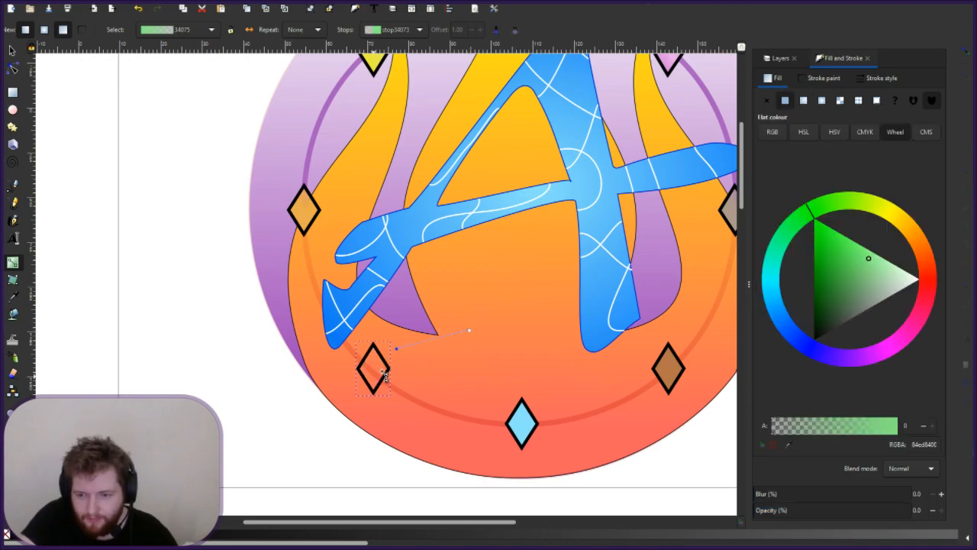
{"action": "left_click", "coordinate": [386, 374]}
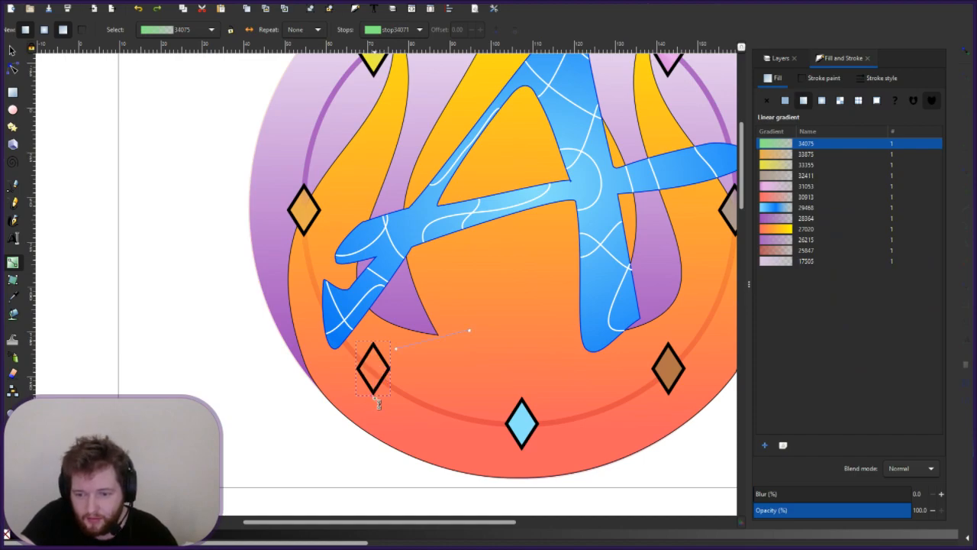
{"action": "key", "text": "ctrl+z"}
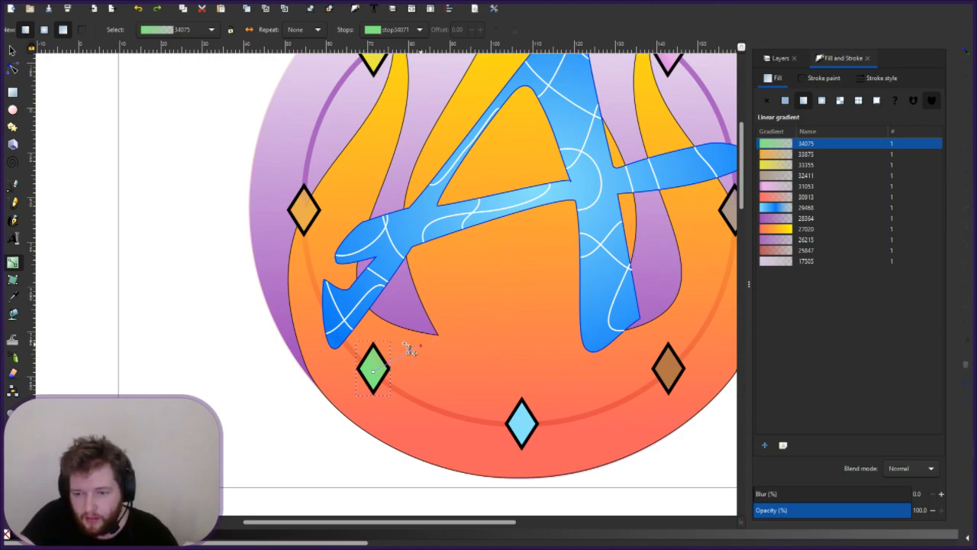
{"action": "left_click", "coordinate": [374, 373]}
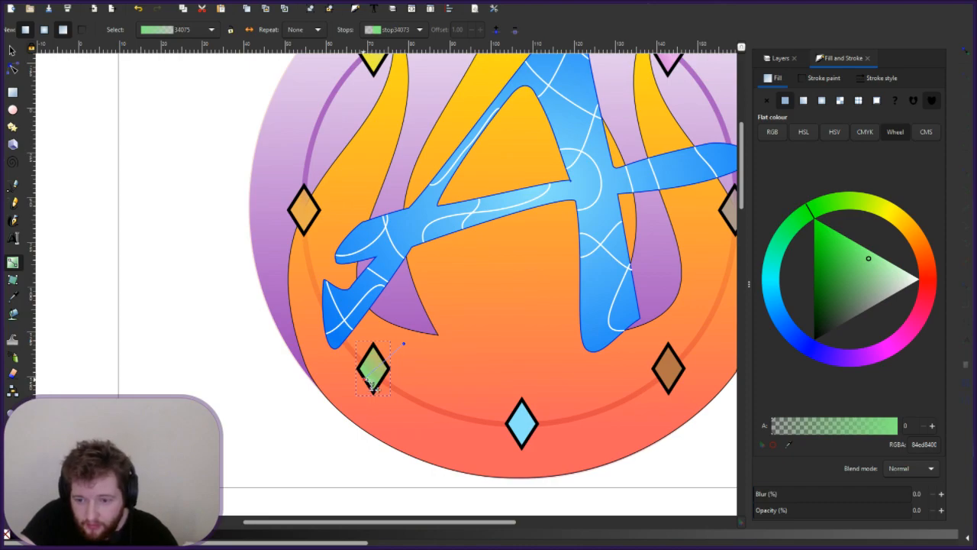
{"action": "left_click", "coordinate": [522, 428]}
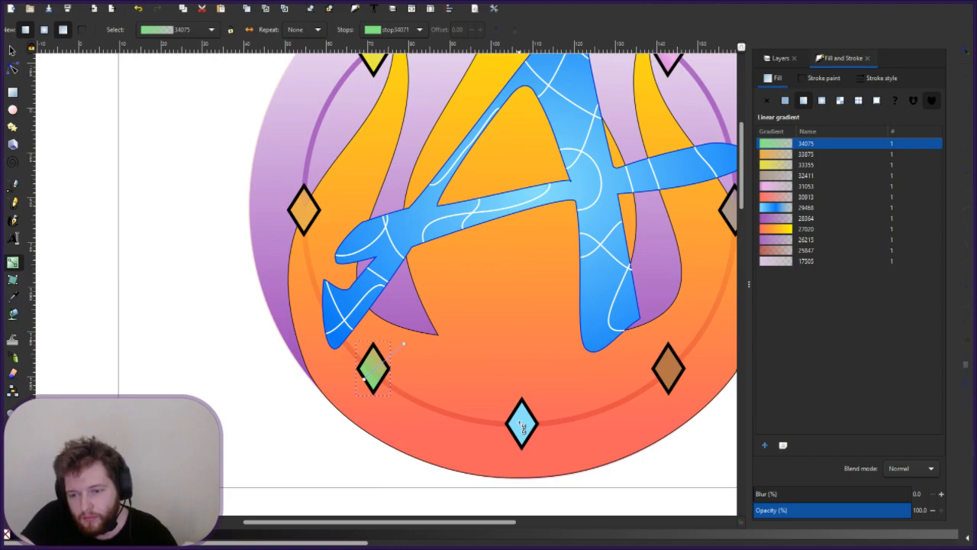
- Add an upward light-blue-to-transparent linear gradient (34338) to the bottom blue diamond
{"action": "left_click", "coordinate": [522, 427]}
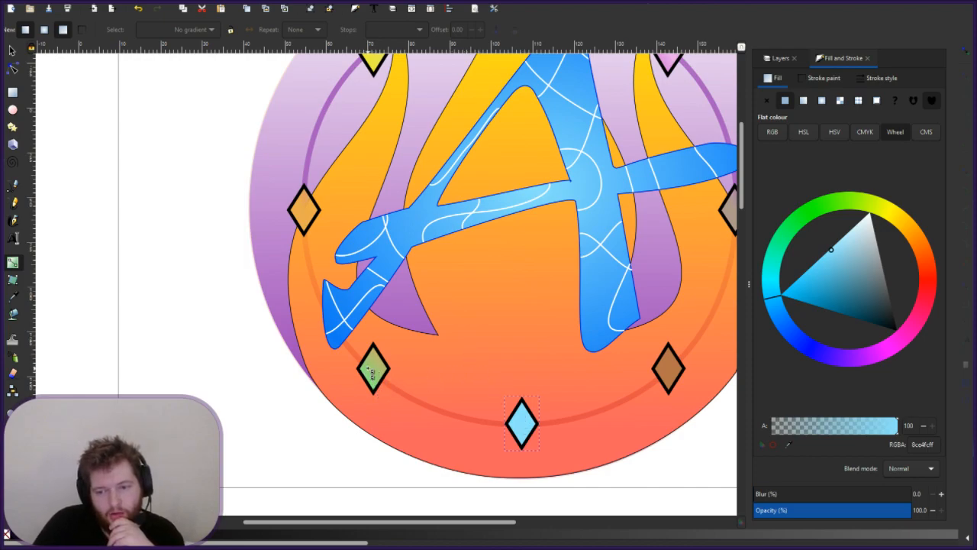
{"action": "double_click", "coordinate": [527, 431]}
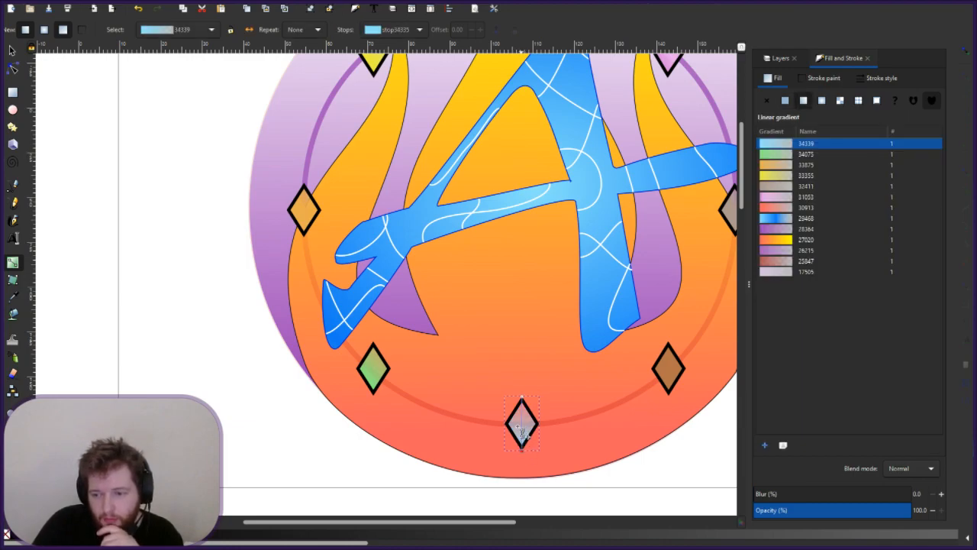
{"action": "left_click_drag", "start_coordinate": [521, 424], "coordinate": [523, 397]}
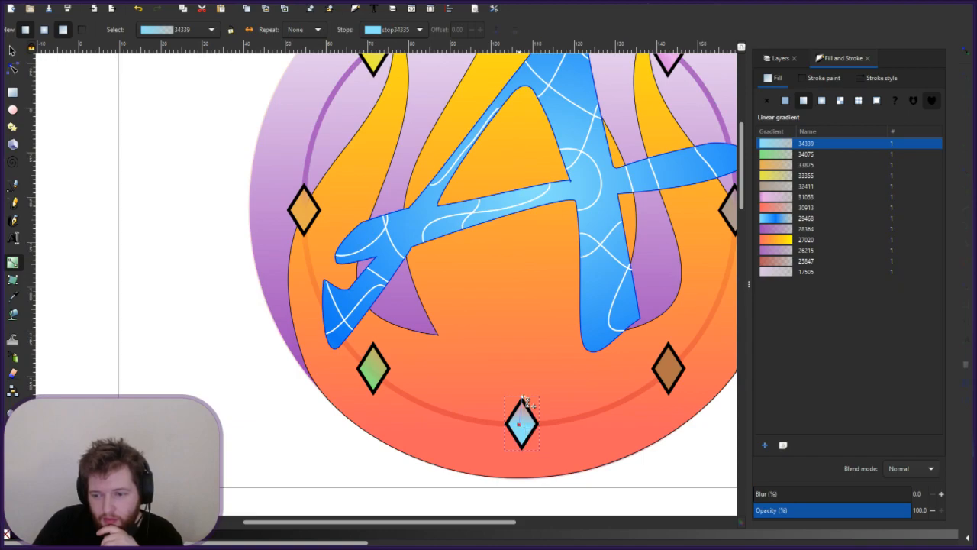
{"action": "left_click", "coordinate": [523, 399]}
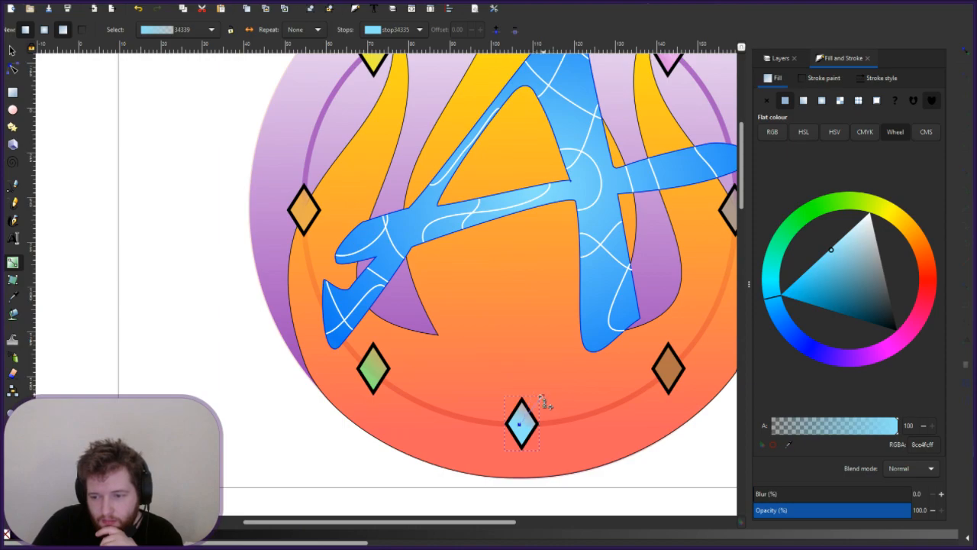
{"action": "key", "text": "Tab"}
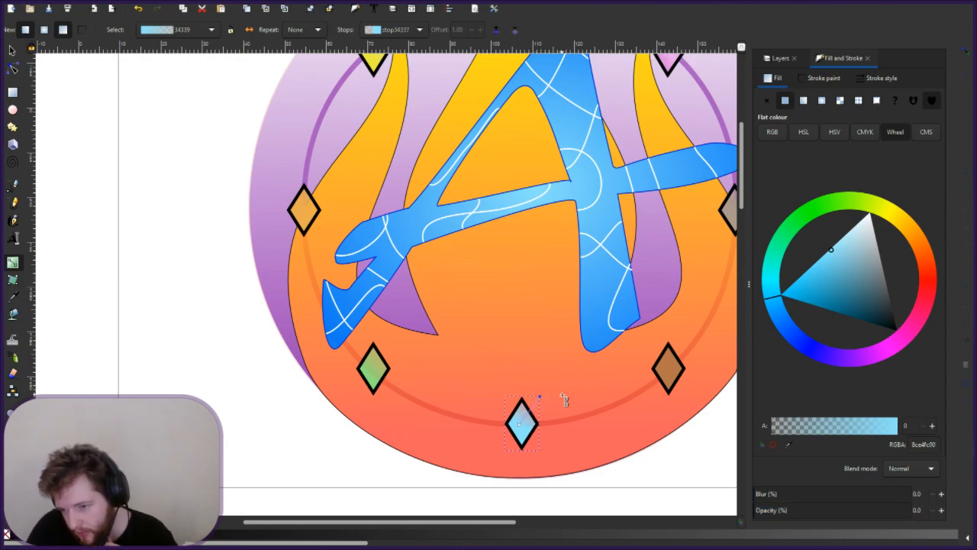
{"action": "key", "text": "Tab"}
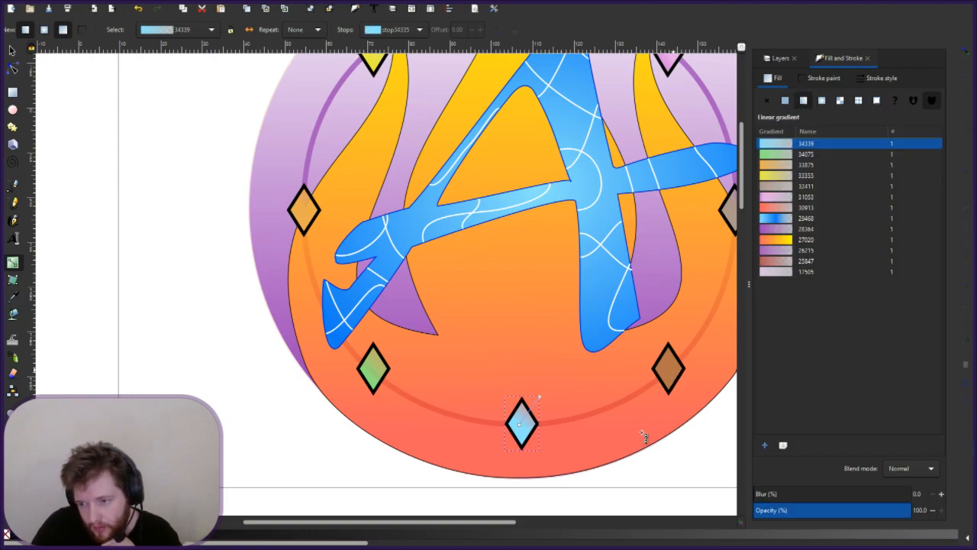
- Add a vertical linear gradient 34411 to the lower-right brown diamond, fading to transparent
{"action": "key", "text": "Tab"}
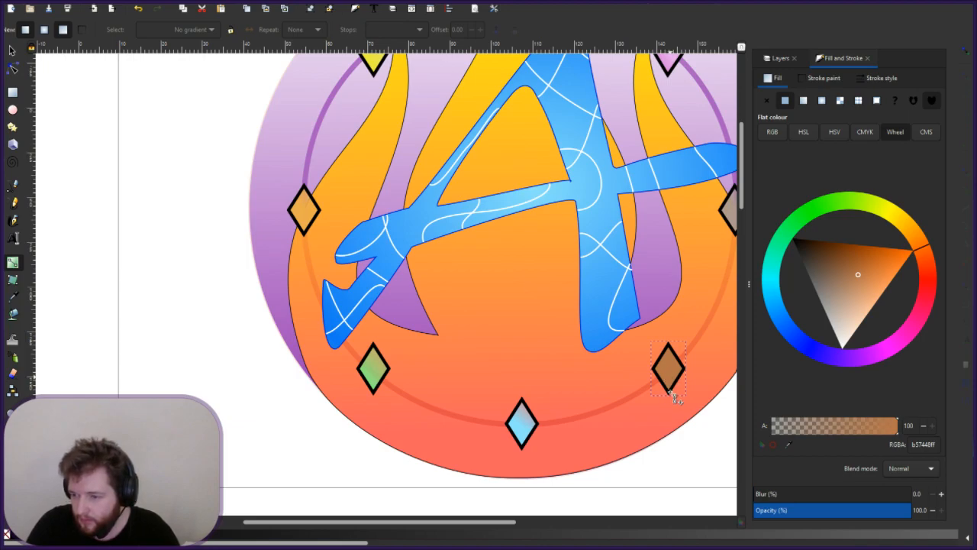
{"action": "double_click", "coordinate": [668, 391]}
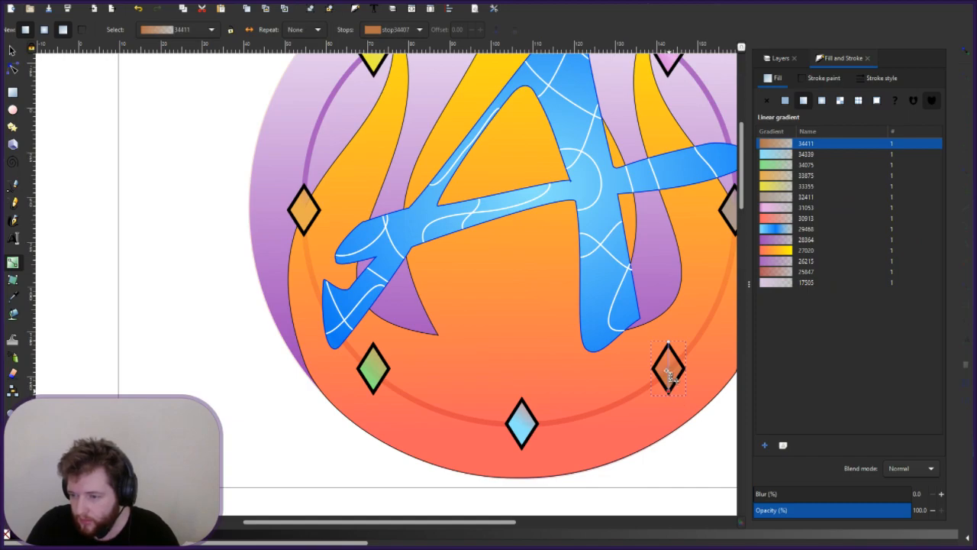
{"action": "left_click_drag", "start_coordinate": [668, 374], "coordinate": [669, 342]}
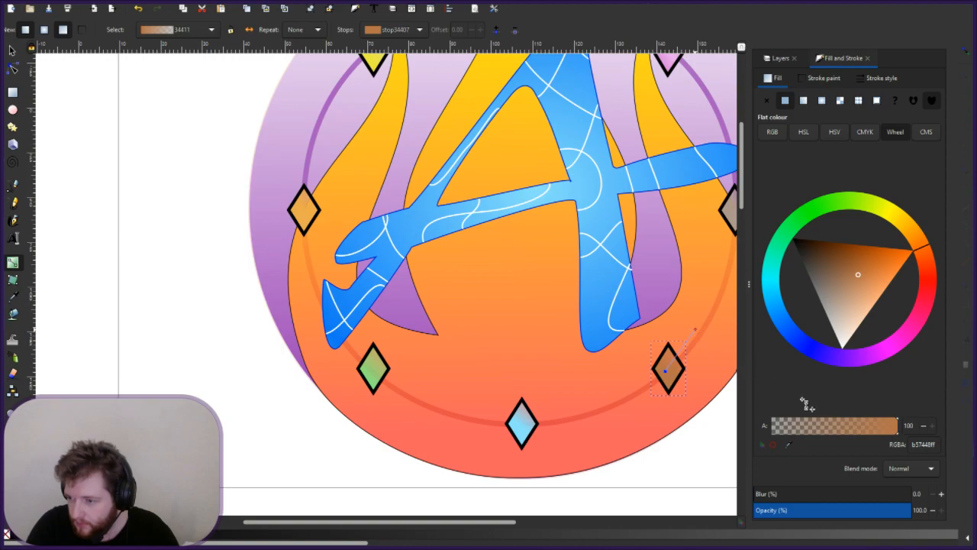
{"action": "key", "text": "Escape"}
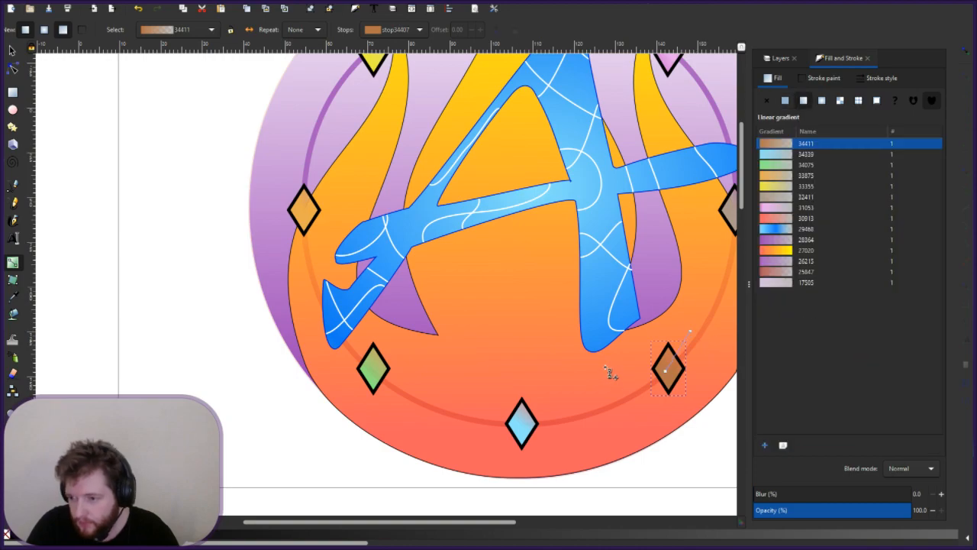
{"action": "key", "text": "Escape"}
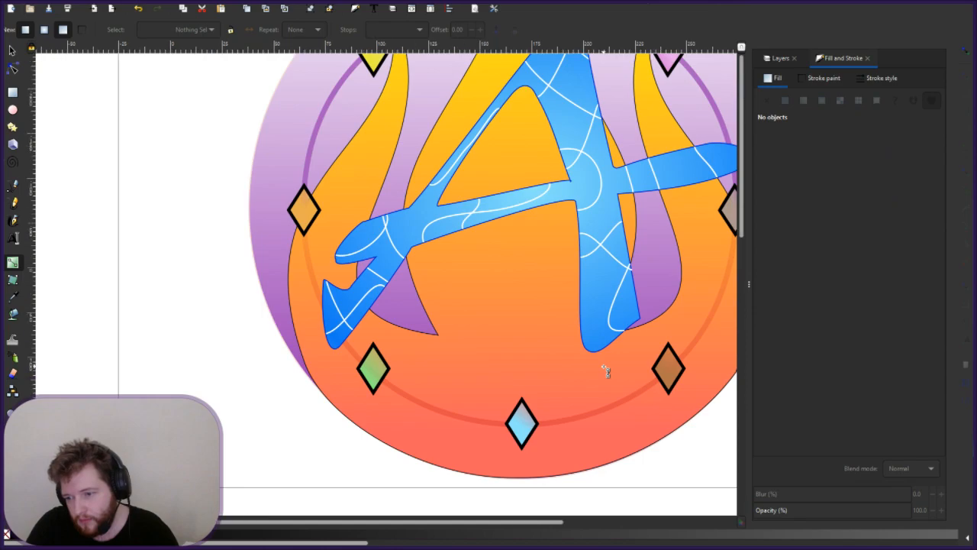
- Zoom and pan until the whole emblem, with all eight fading diamonds around the blue A, is visible
{"action": "scroll", "coordinate": [606, 371], "scroll_direction": "down", "scroll_amount": 4}
{"action": "left_click_drag", "start_coordinate": [662, 353], "coordinate": [482, 343]}
{"action": "scroll", "coordinate": [482, 343], "scroll_direction": "up", "scroll_amount": 4}
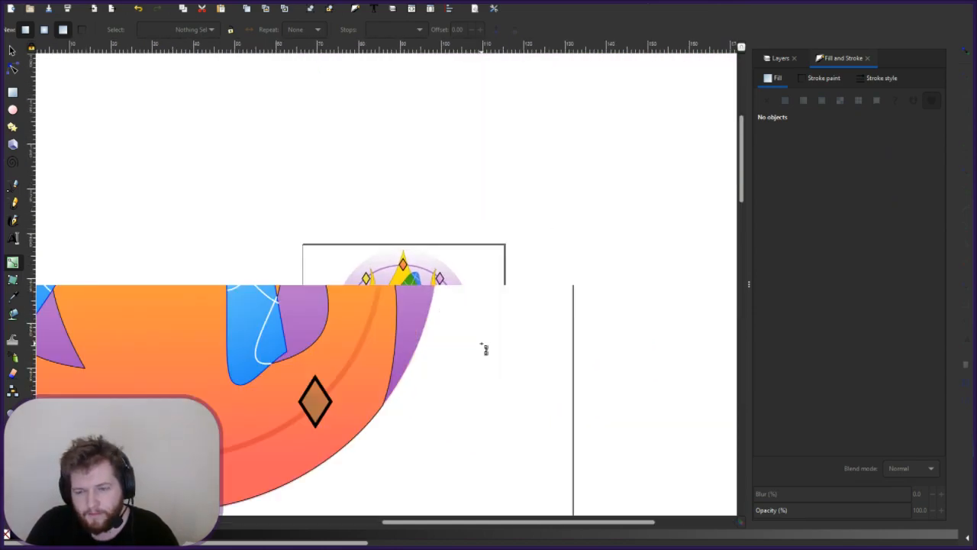
{"action": "scroll", "coordinate": [484, 347], "scroll_direction": "down", "scroll_amount": 1}
{"action": "key", "text": "s"}
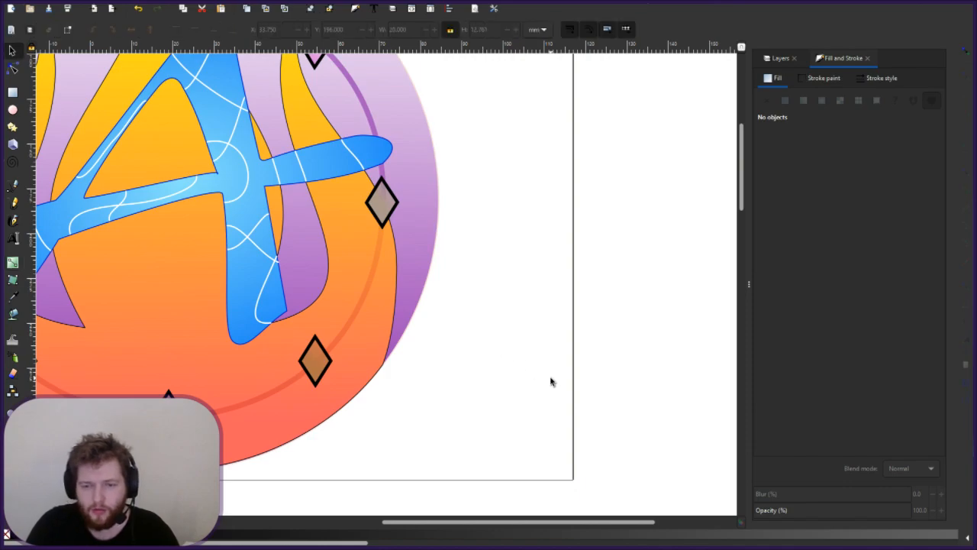
{"action": "left_click_drag", "start_coordinate": [467, 355], "coordinate": [583, 399]}
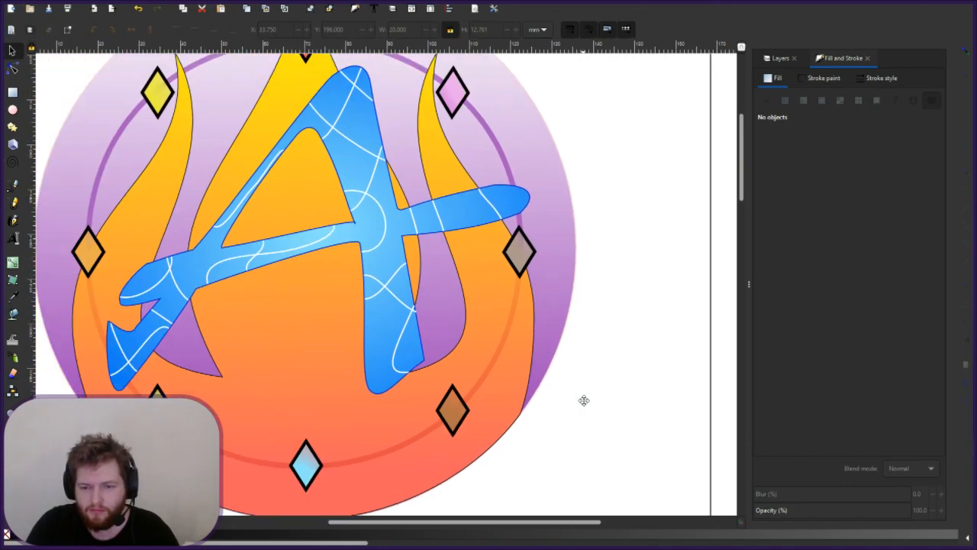
{"action": "scroll", "coordinate": [583, 400], "scroll_direction": "down", "scroll_amount": 4}
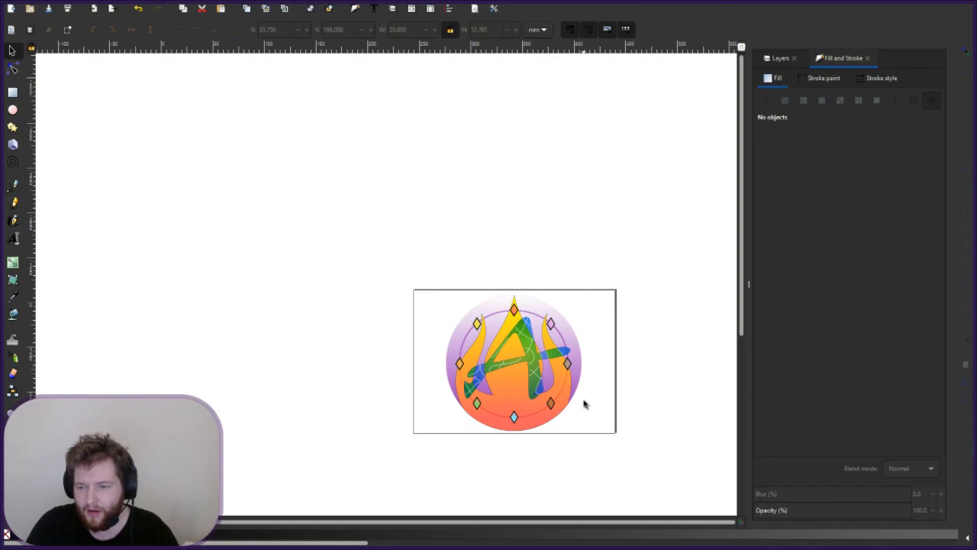
{"action": "scroll", "coordinate": [583, 404], "scroll_direction": "up", "scroll_amount": 2}
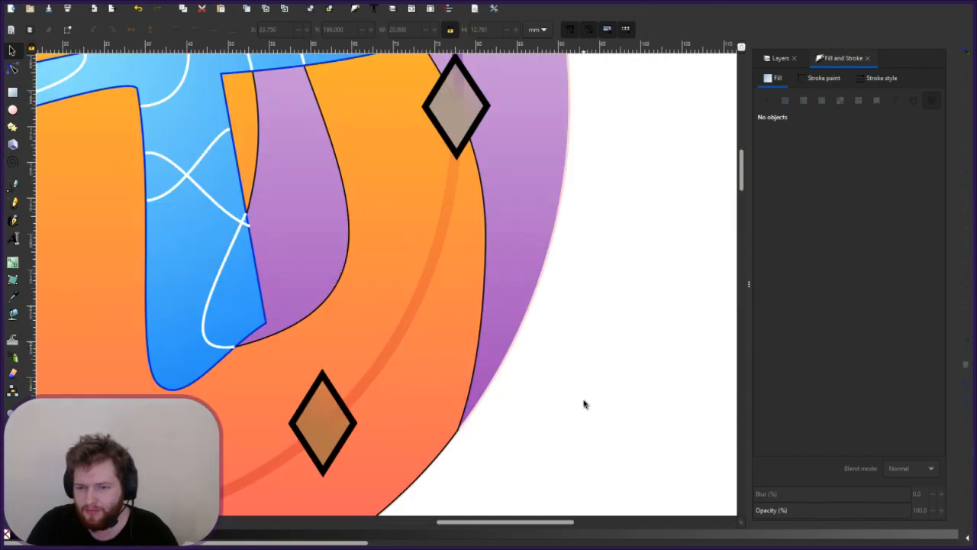
{"action": "scroll", "coordinate": [583, 403], "scroll_direction": "down", "scroll_amount": 4}
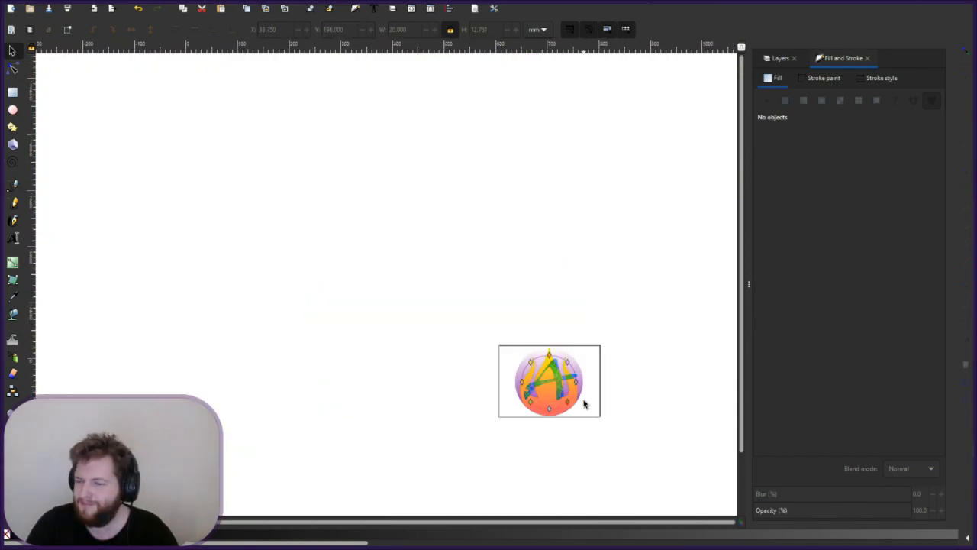
{"action": "scroll", "coordinate": [583, 404], "scroll_direction": "up", "scroll_amount": 2}
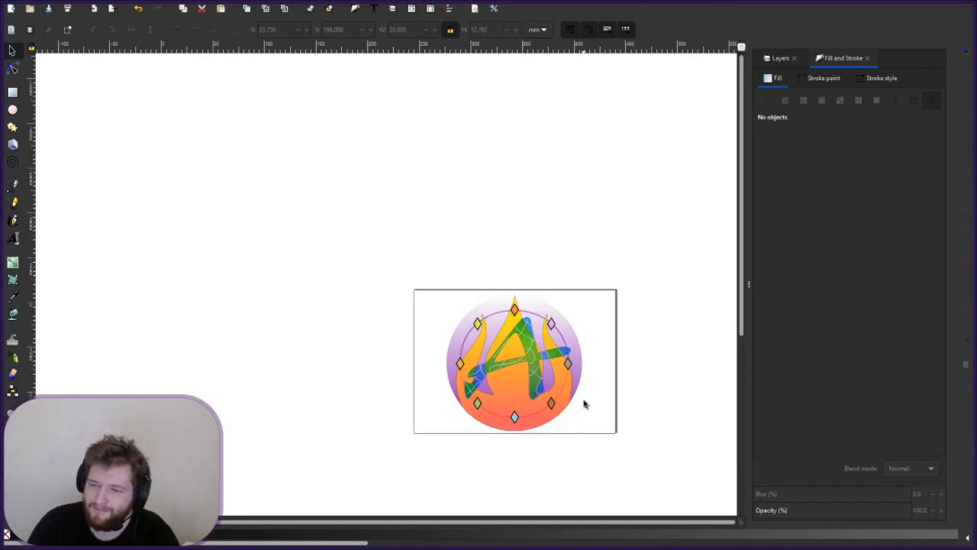
{"action": "scroll", "coordinate": [583, 404], "scroll_direction": "up", "scroll_amount": 2}
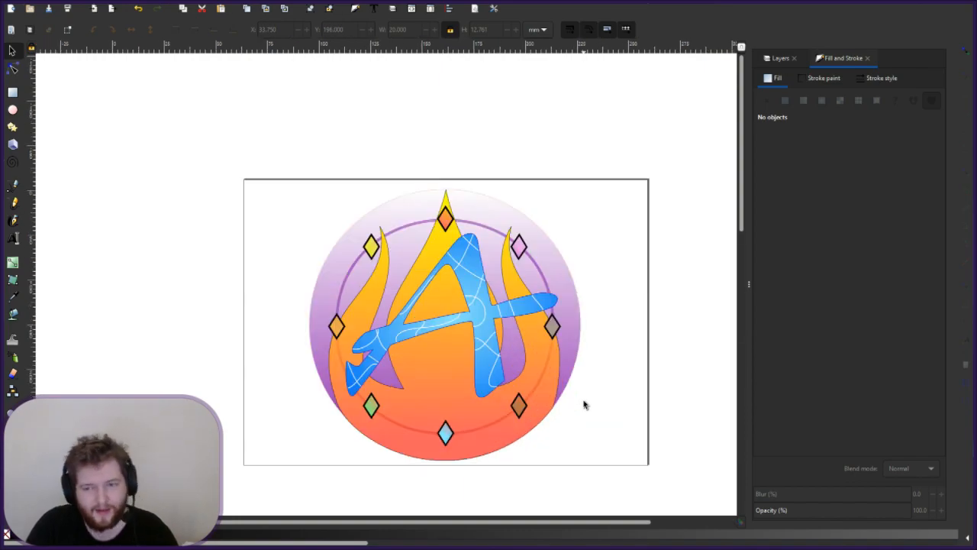
{"action": "left_click_drag", "start_coordinate": [583, 404], "coordinate": [521, 362]}
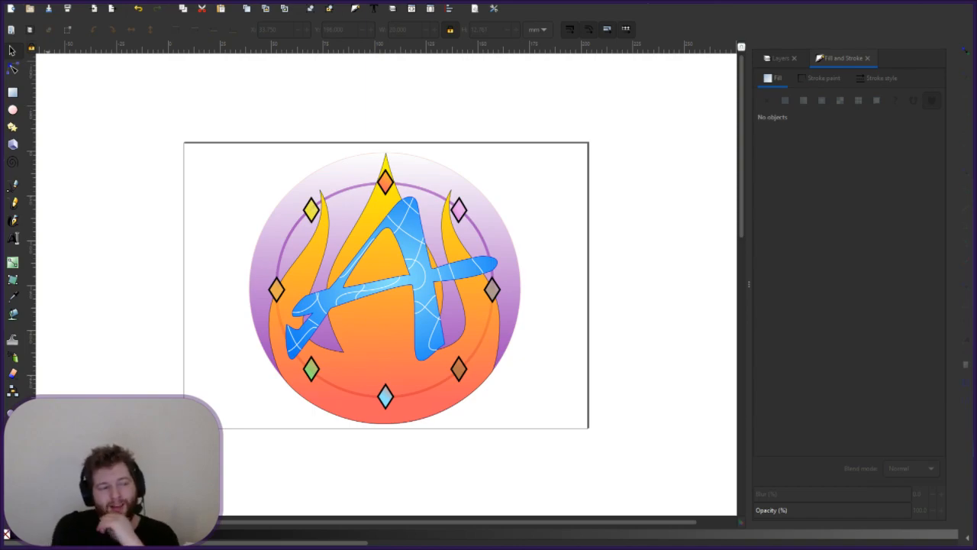
{"action": "key", "text": "alt+Tab"}
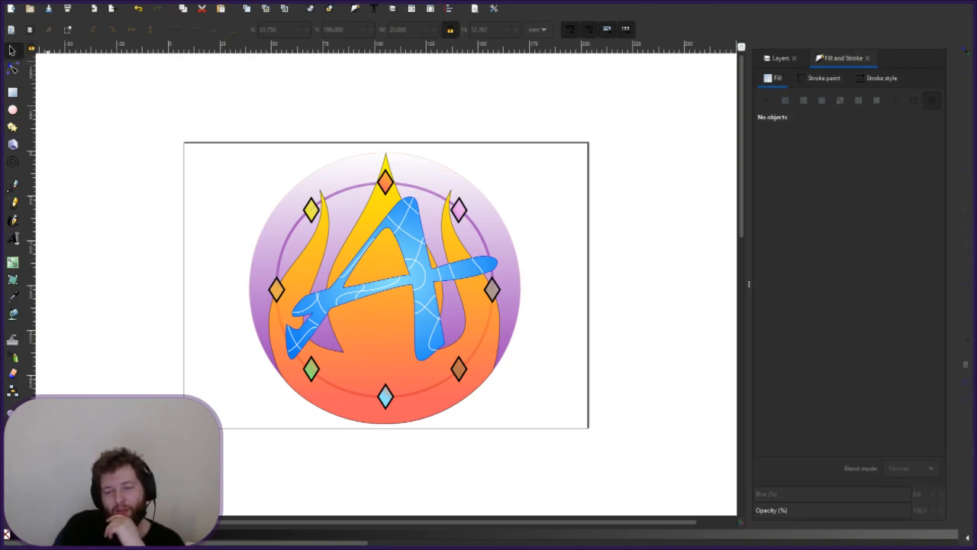